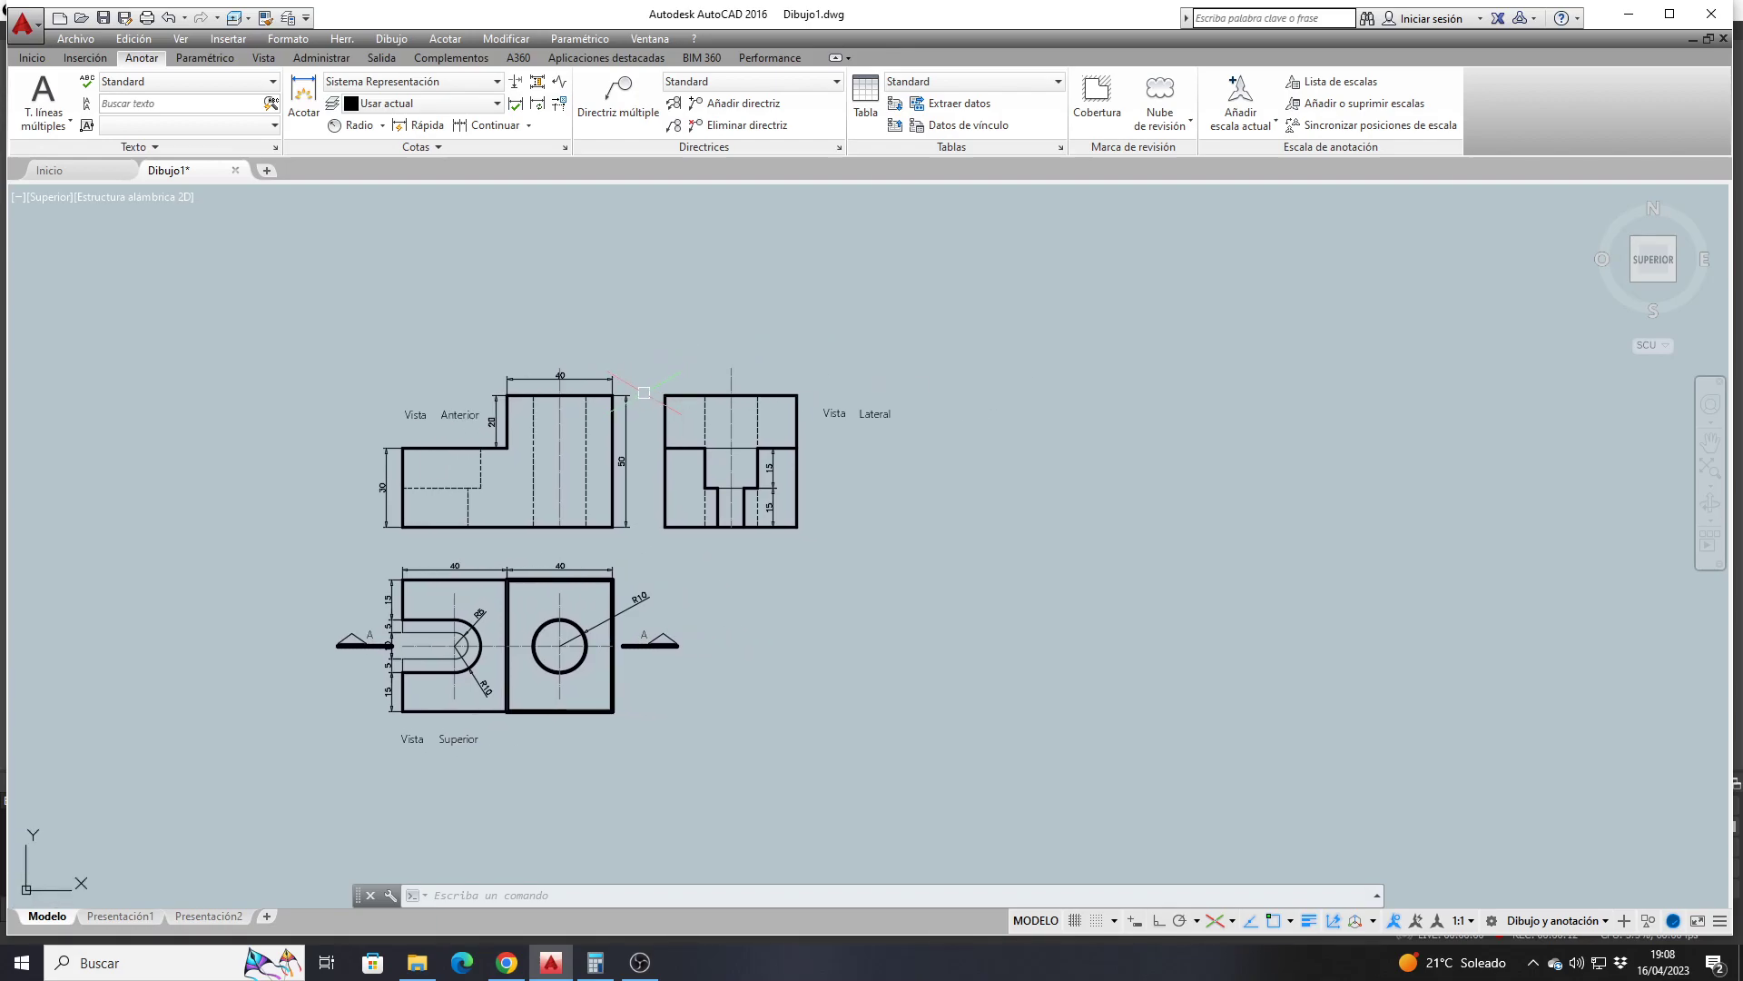
Examine the part's dimensioned front, side and top views, and look at the template list on the start page
{"action": "scroll", "coordinate": [646, 389], "scroll_direction": "up", "scroll_amount": 3}
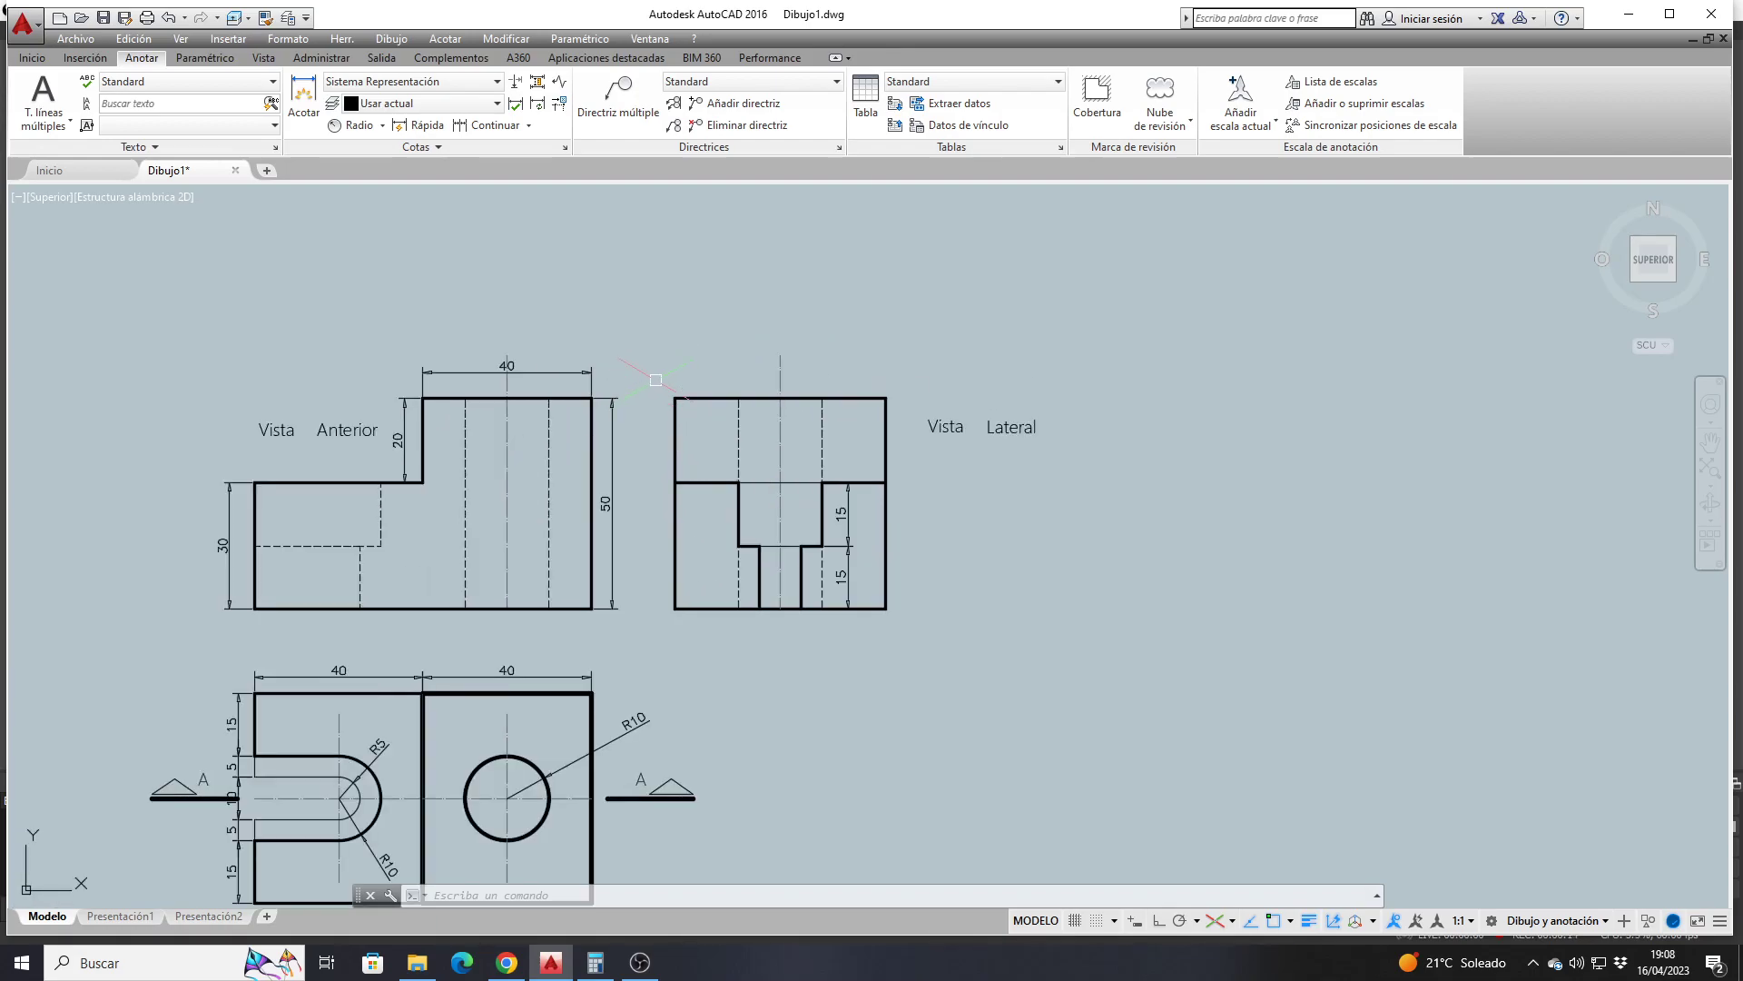
{"action": "scroll", "coordinate": [665, 372], "scroll_direction": "down", "scroll_amount": 3}
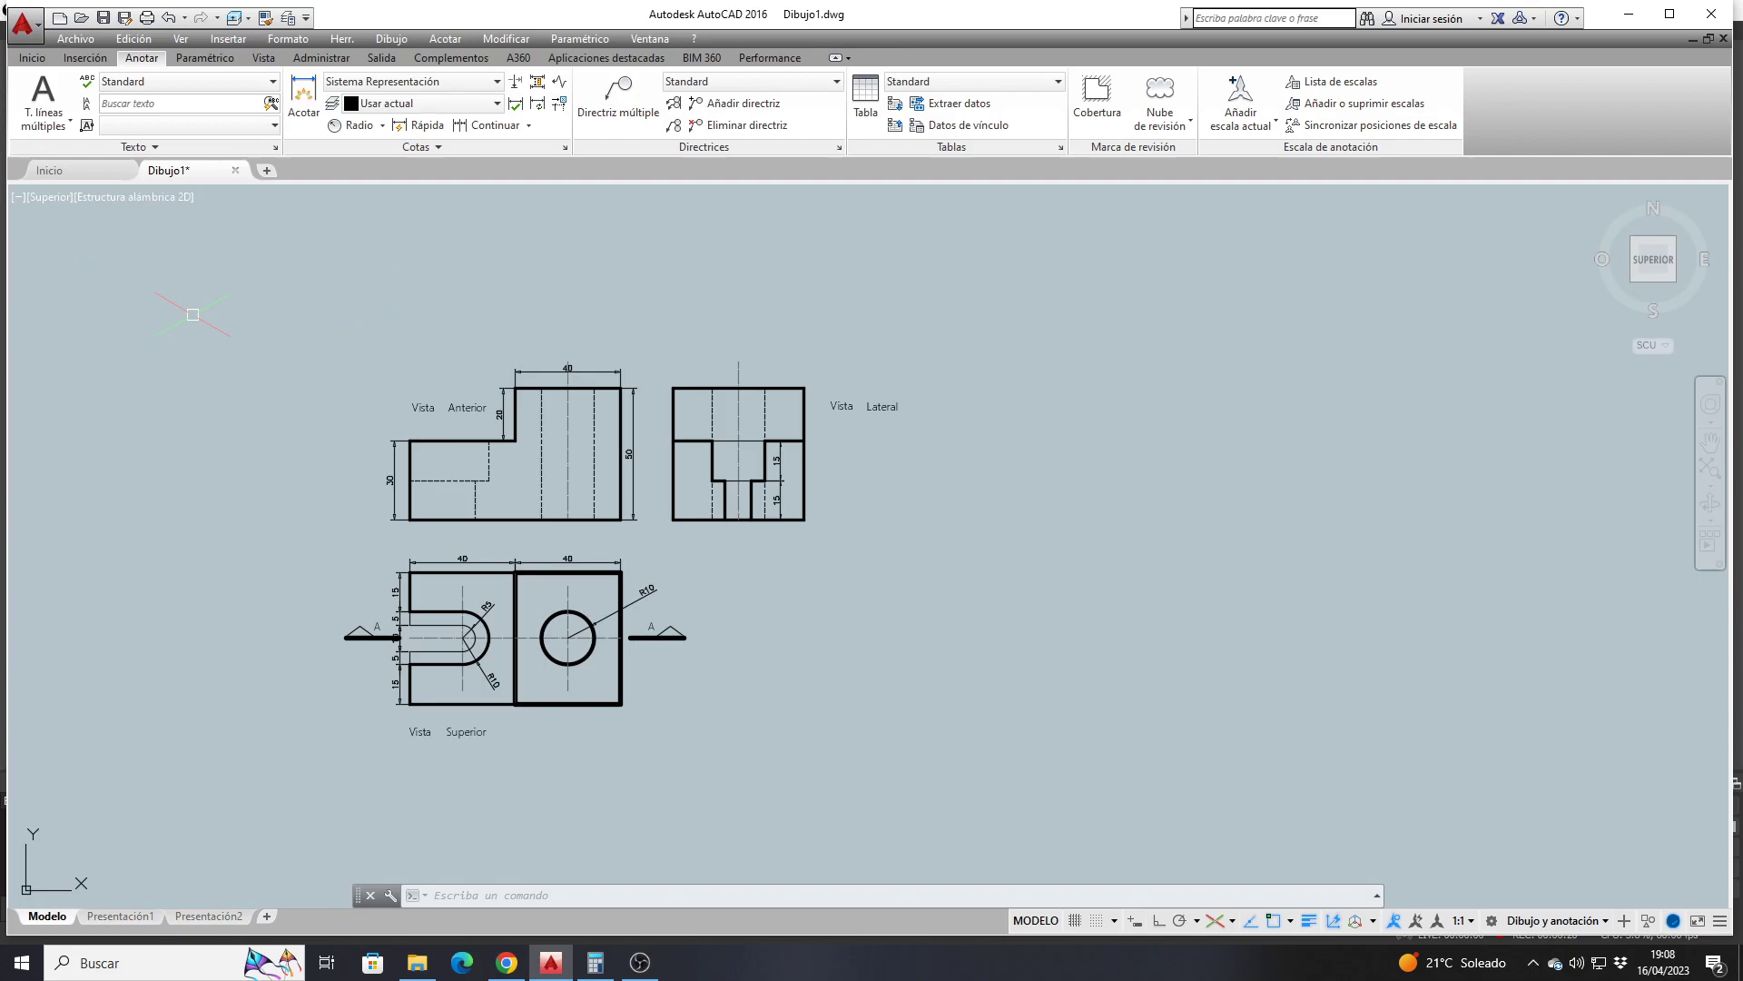
{"action": "left_click", "coordinate": [96, 176]}
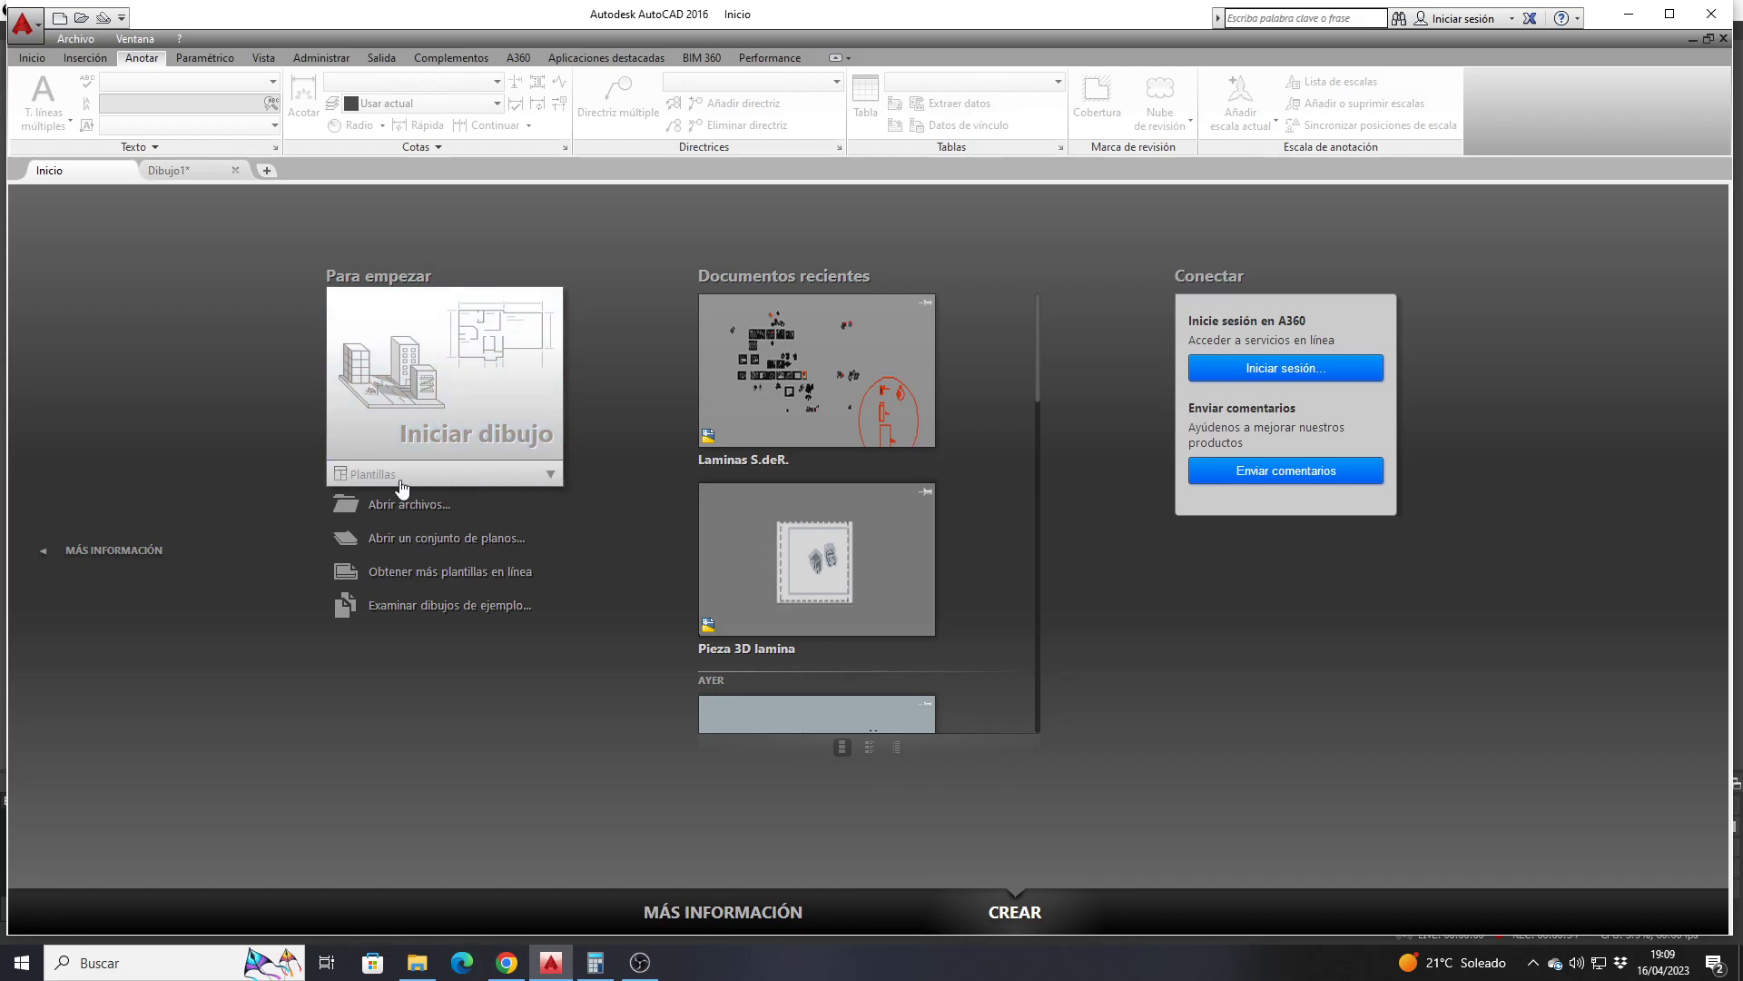
{"action": "left_click", "coordinate": [550, 475]}
{"action": "left_click", "coordinate": [180, 175]}
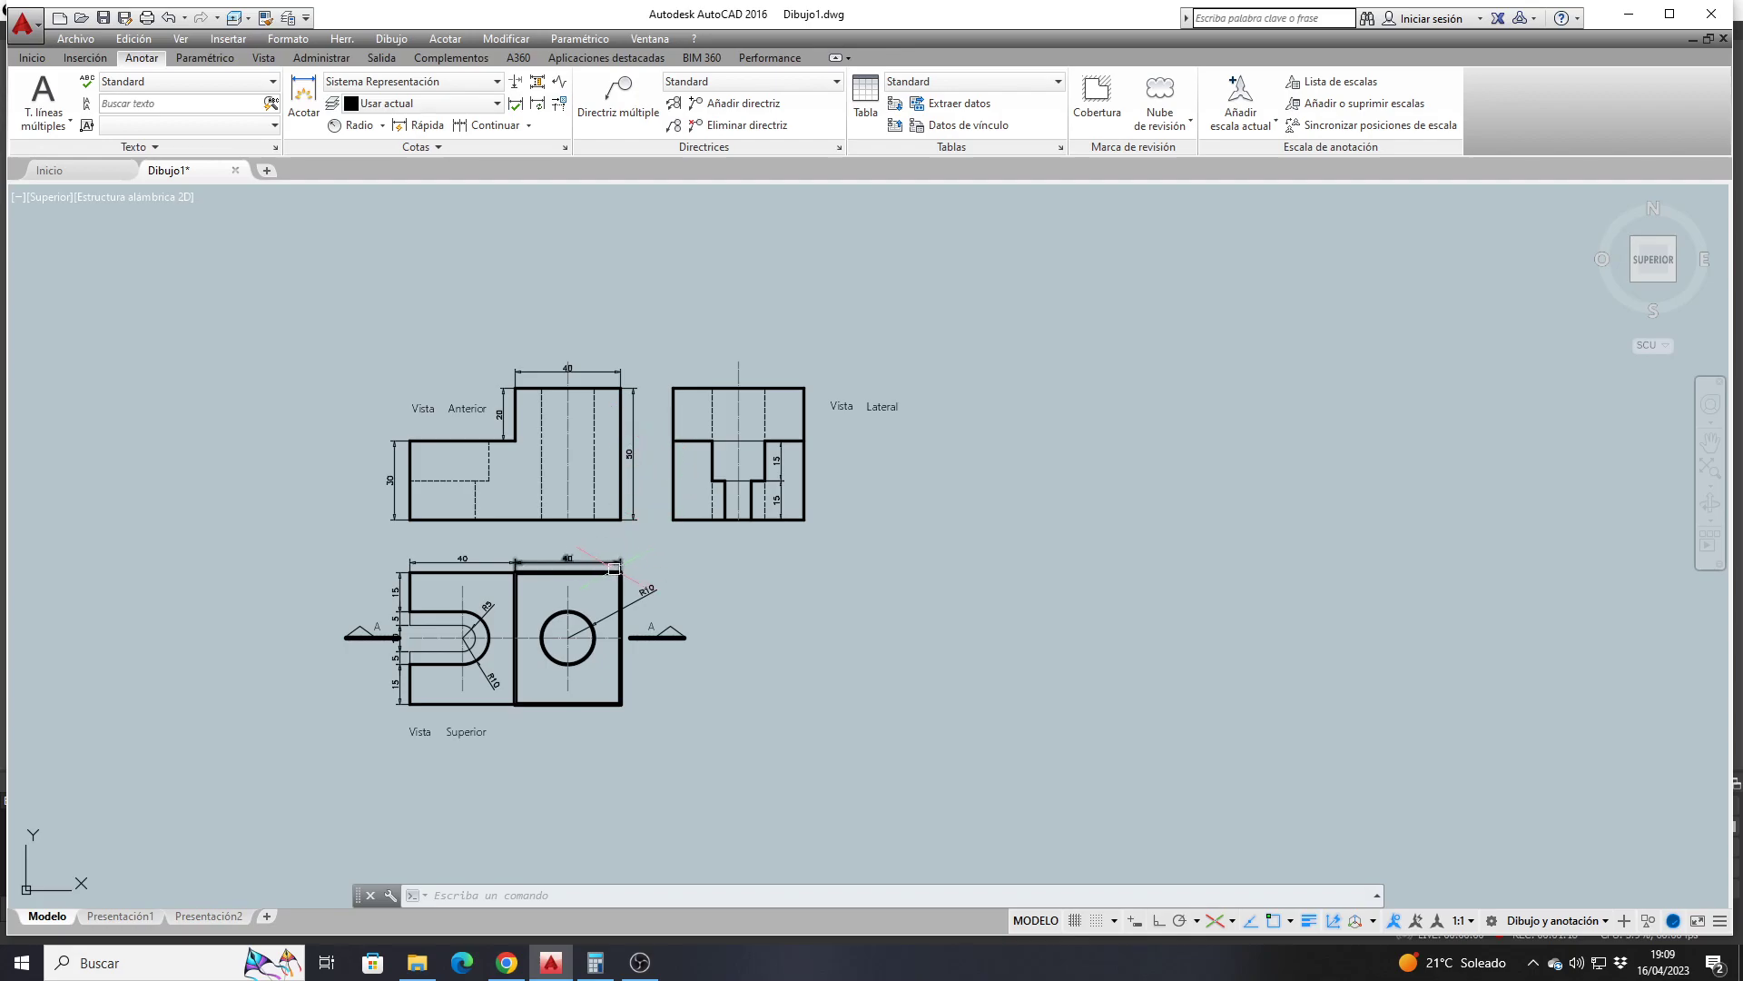
{"action": "scroll", "coordinate": [531, 586], "scroll_direction": "down", "scroll_amount": 3}
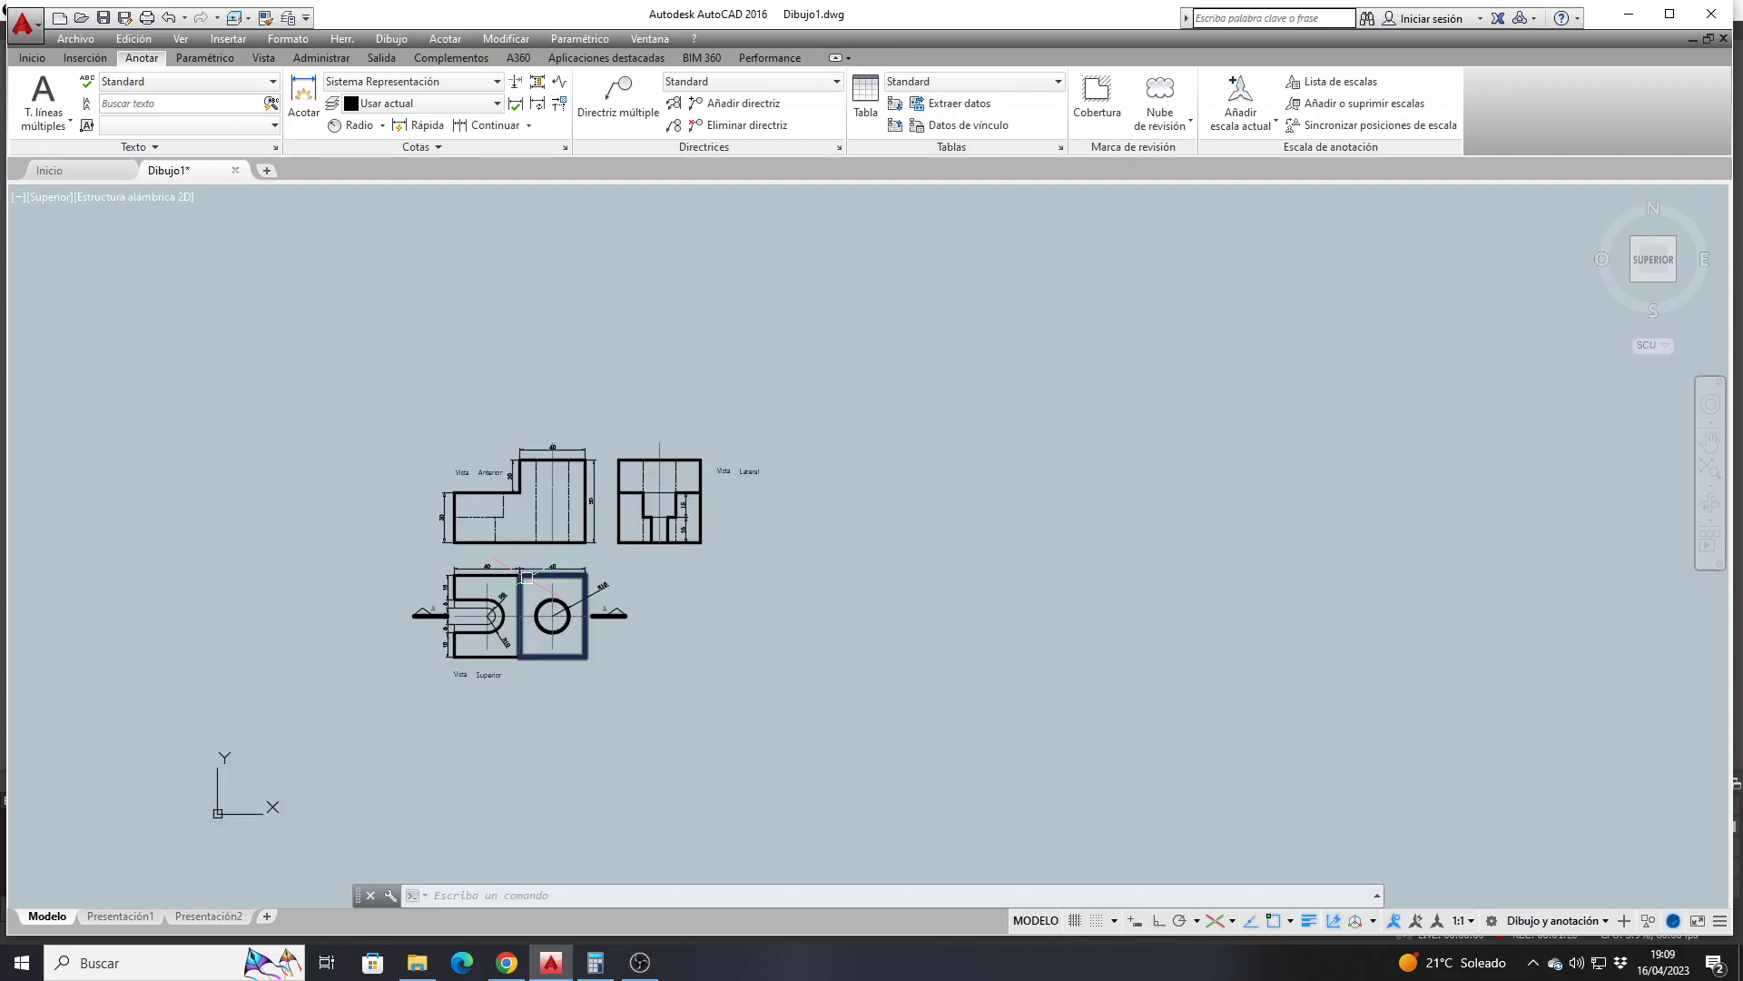
{"action": "scroll", "coordinate": [534, 580], "scroll_direction": "up", "scroll_amount": 5}
{"action": "mouse_move", "coordinate": [596, 536]}
{"action": "middle_mouse_down"}
{"action": "mouse_move", "coordinate": [584, 499]}
{"action": "mouse_move", "coordinate": [537, 522]}
{"action": "middle_mouse_up"}
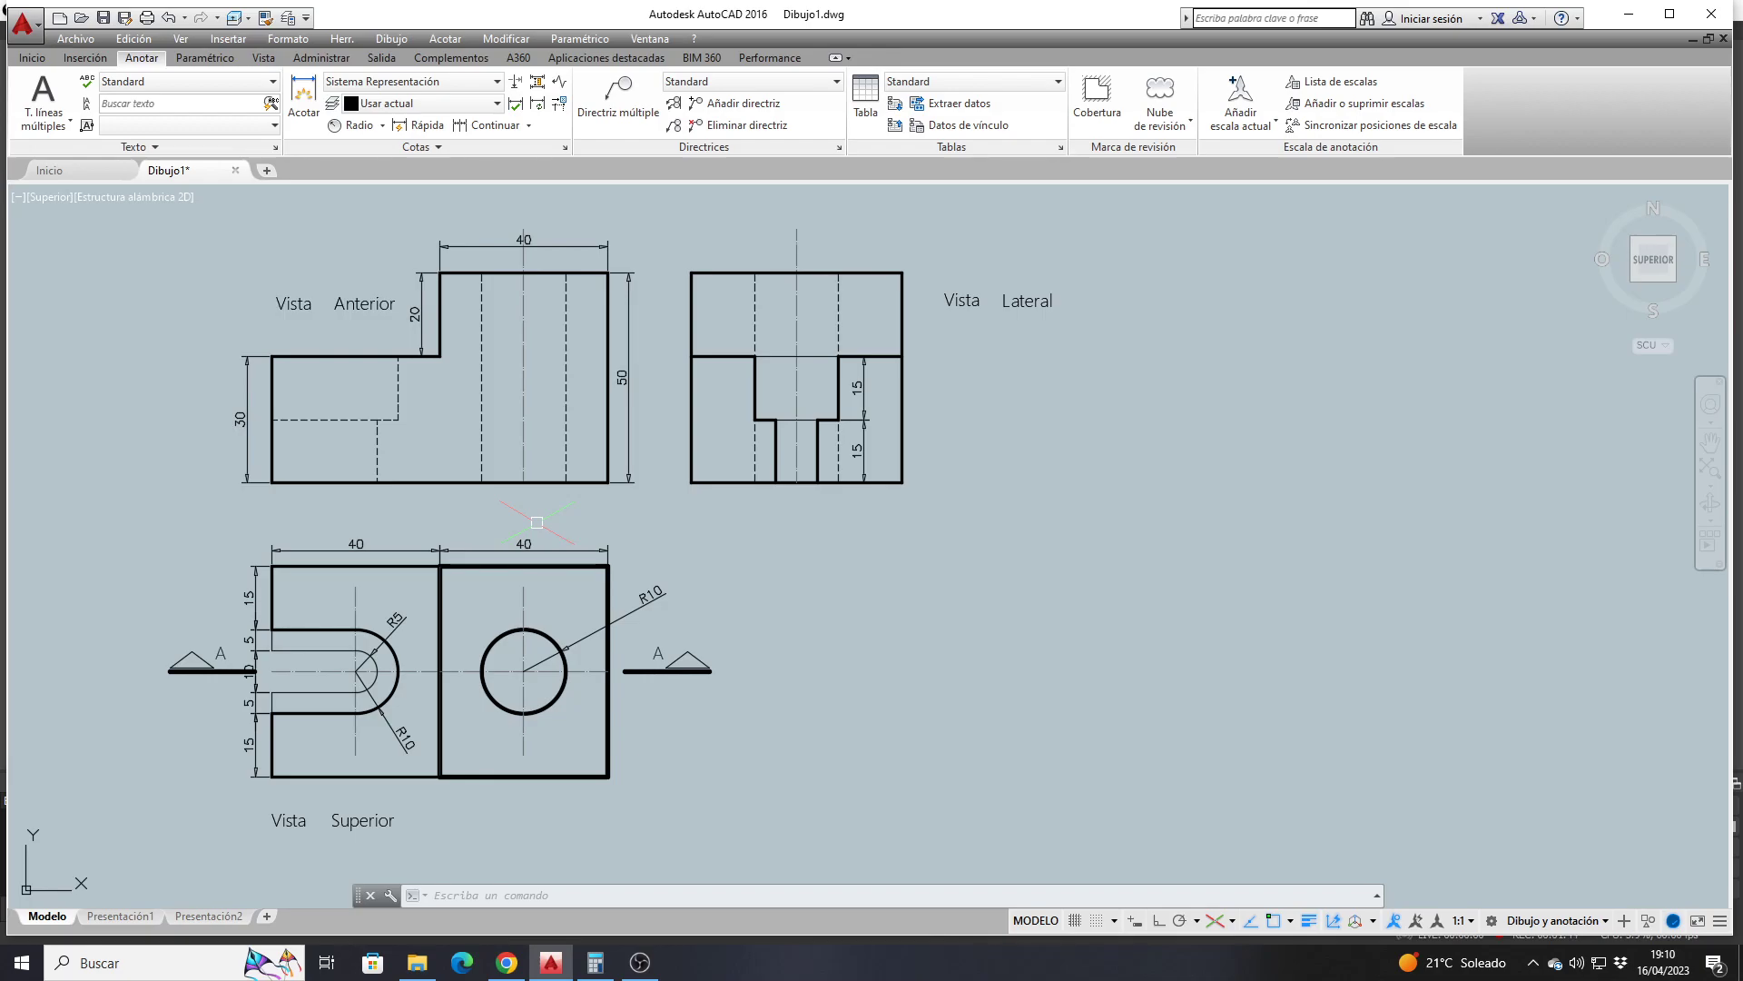
{"action": "scroll", "coordinate": [537, 522], "scroll_direction": "down", "scroll_amount": 2}
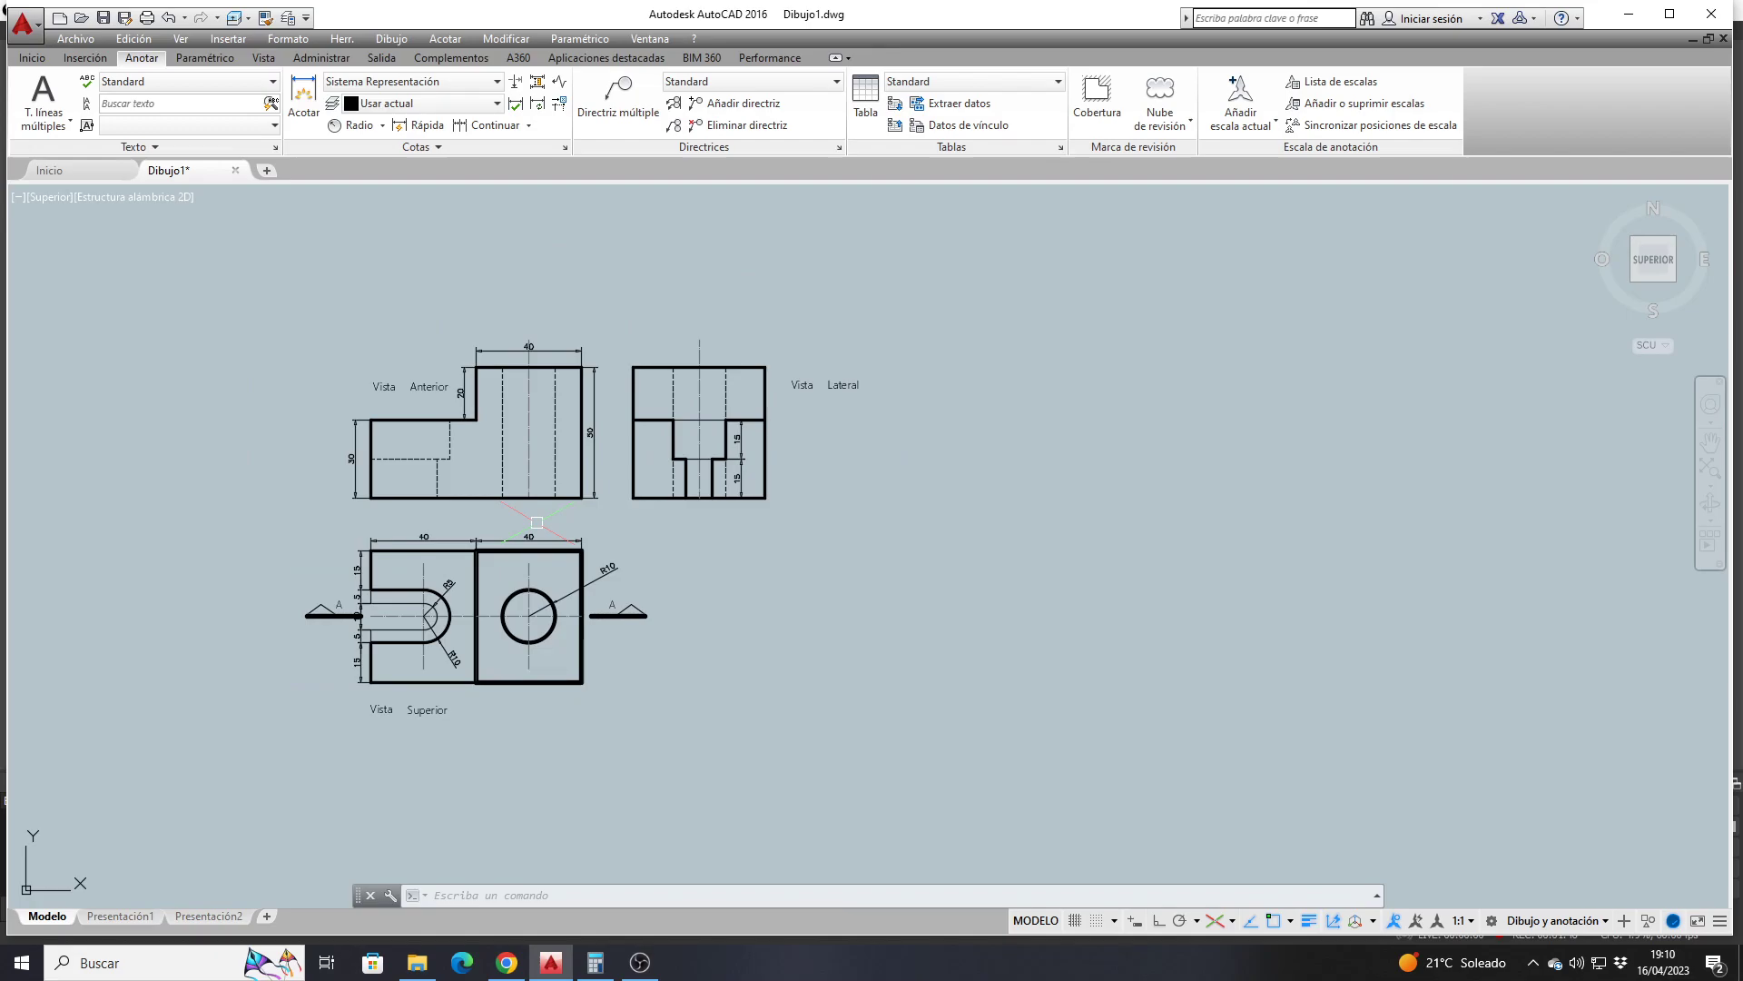
{"action": "scroll", "coordinate": [380, 506], "scroll_direction": "up", "scroll_amount": 2}
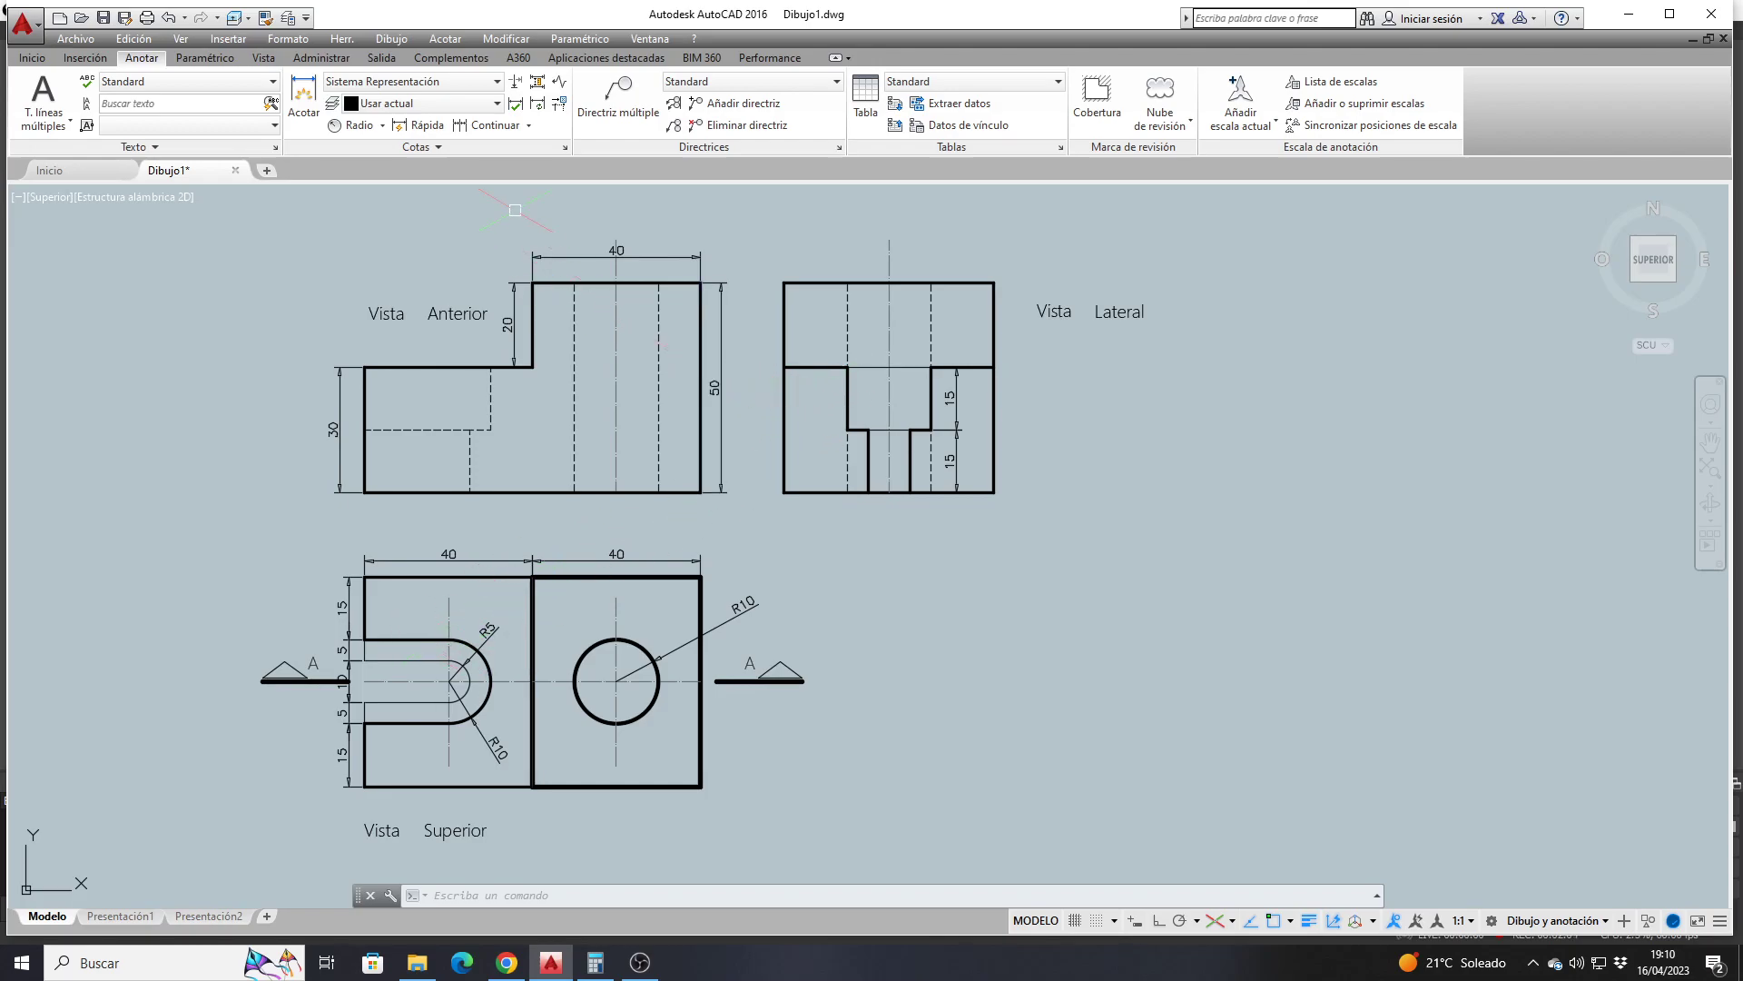
Review the drawing's layers in the layer properties manager and close it
{"action": "left_click", "coordinate": [32, 57]}
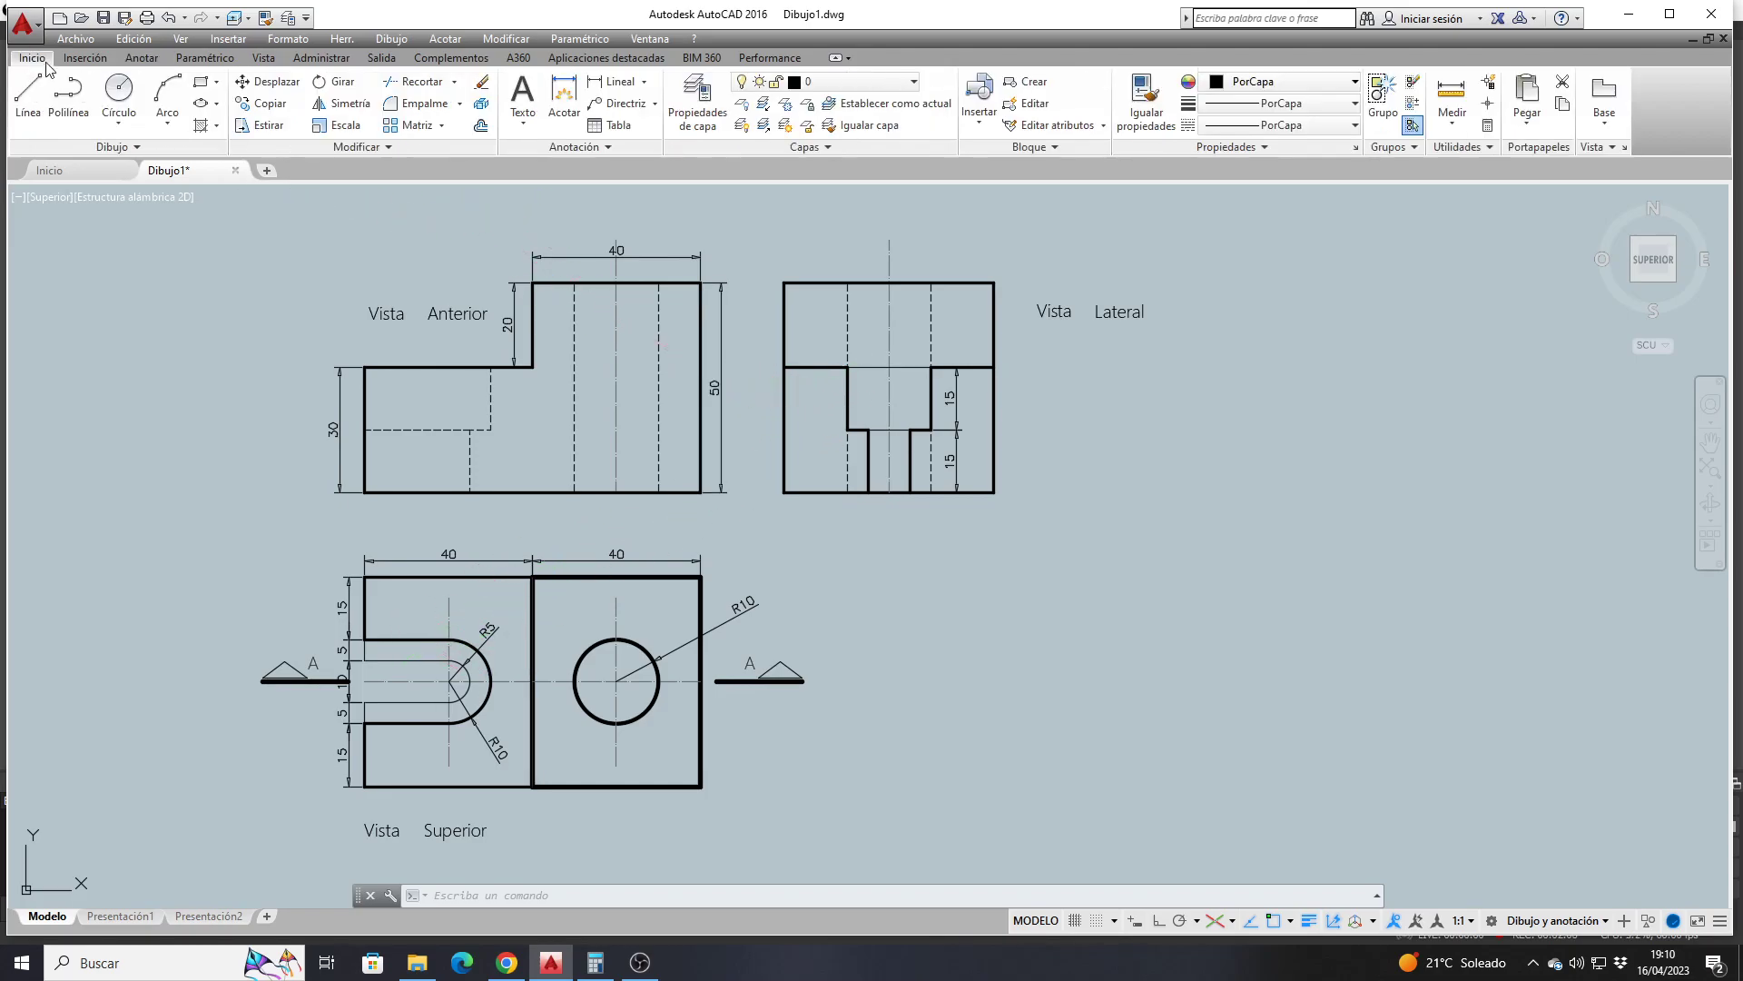
{"action": "left_click", "coordinate": [714, 113]}
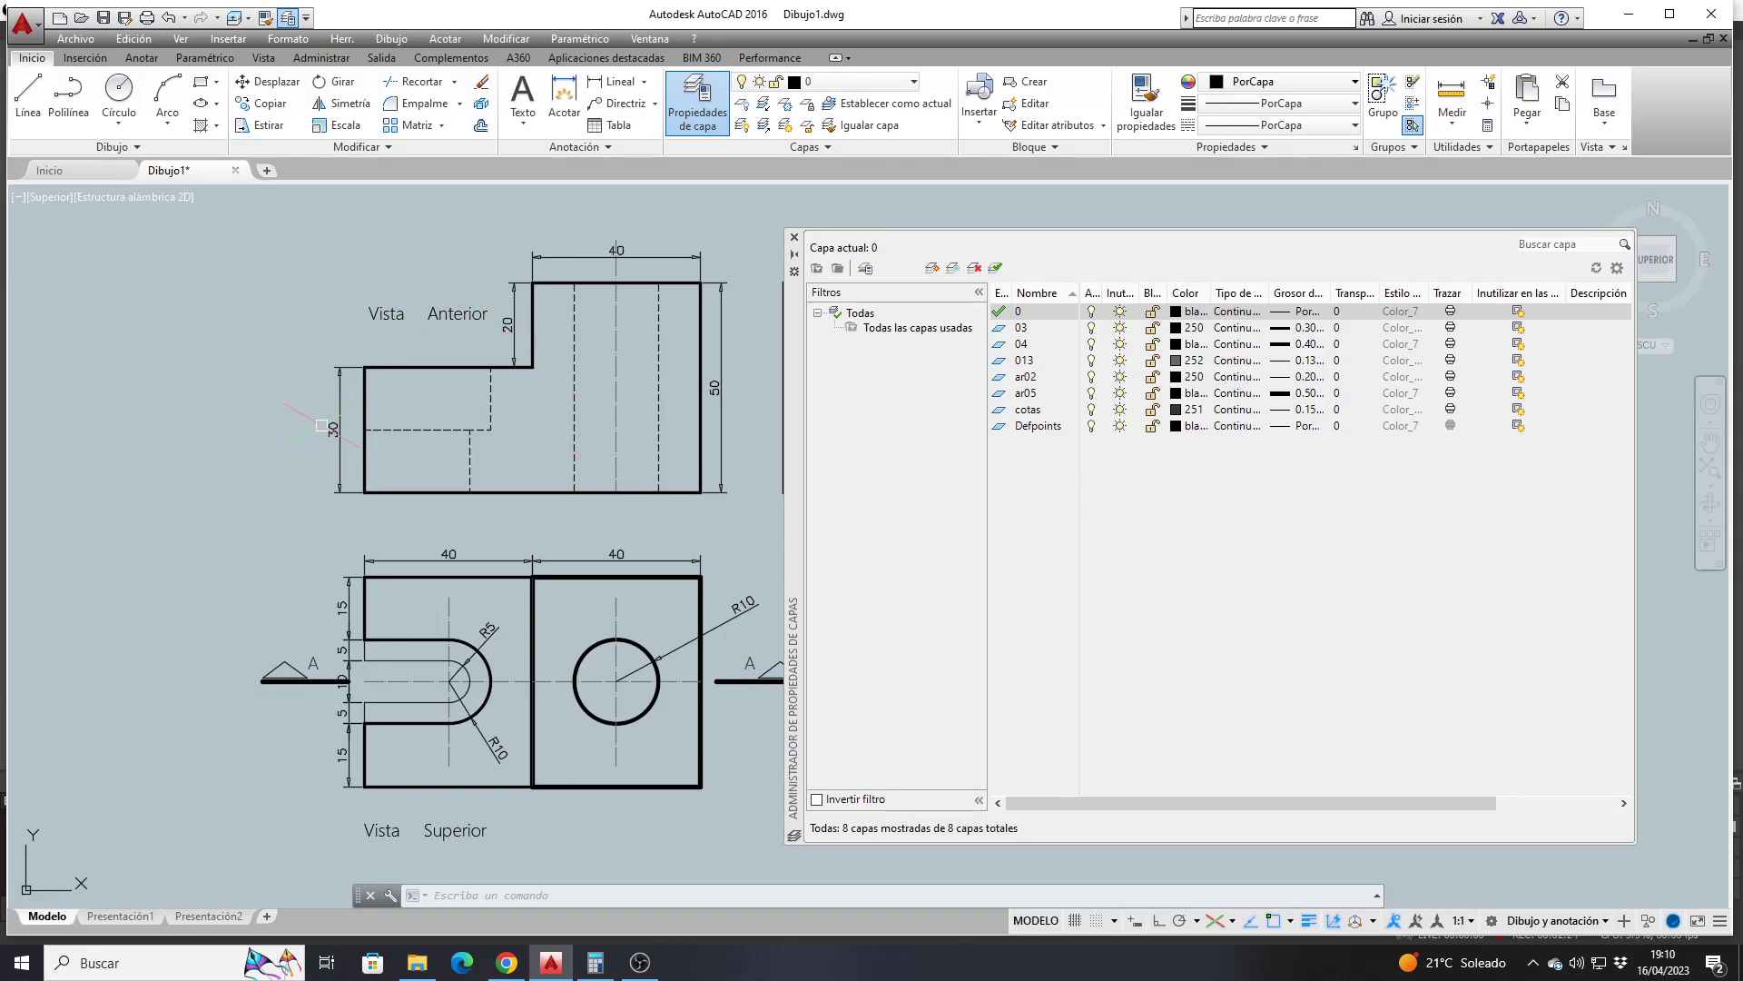
{"action": "left_click", "coordinate": [796, 245]}
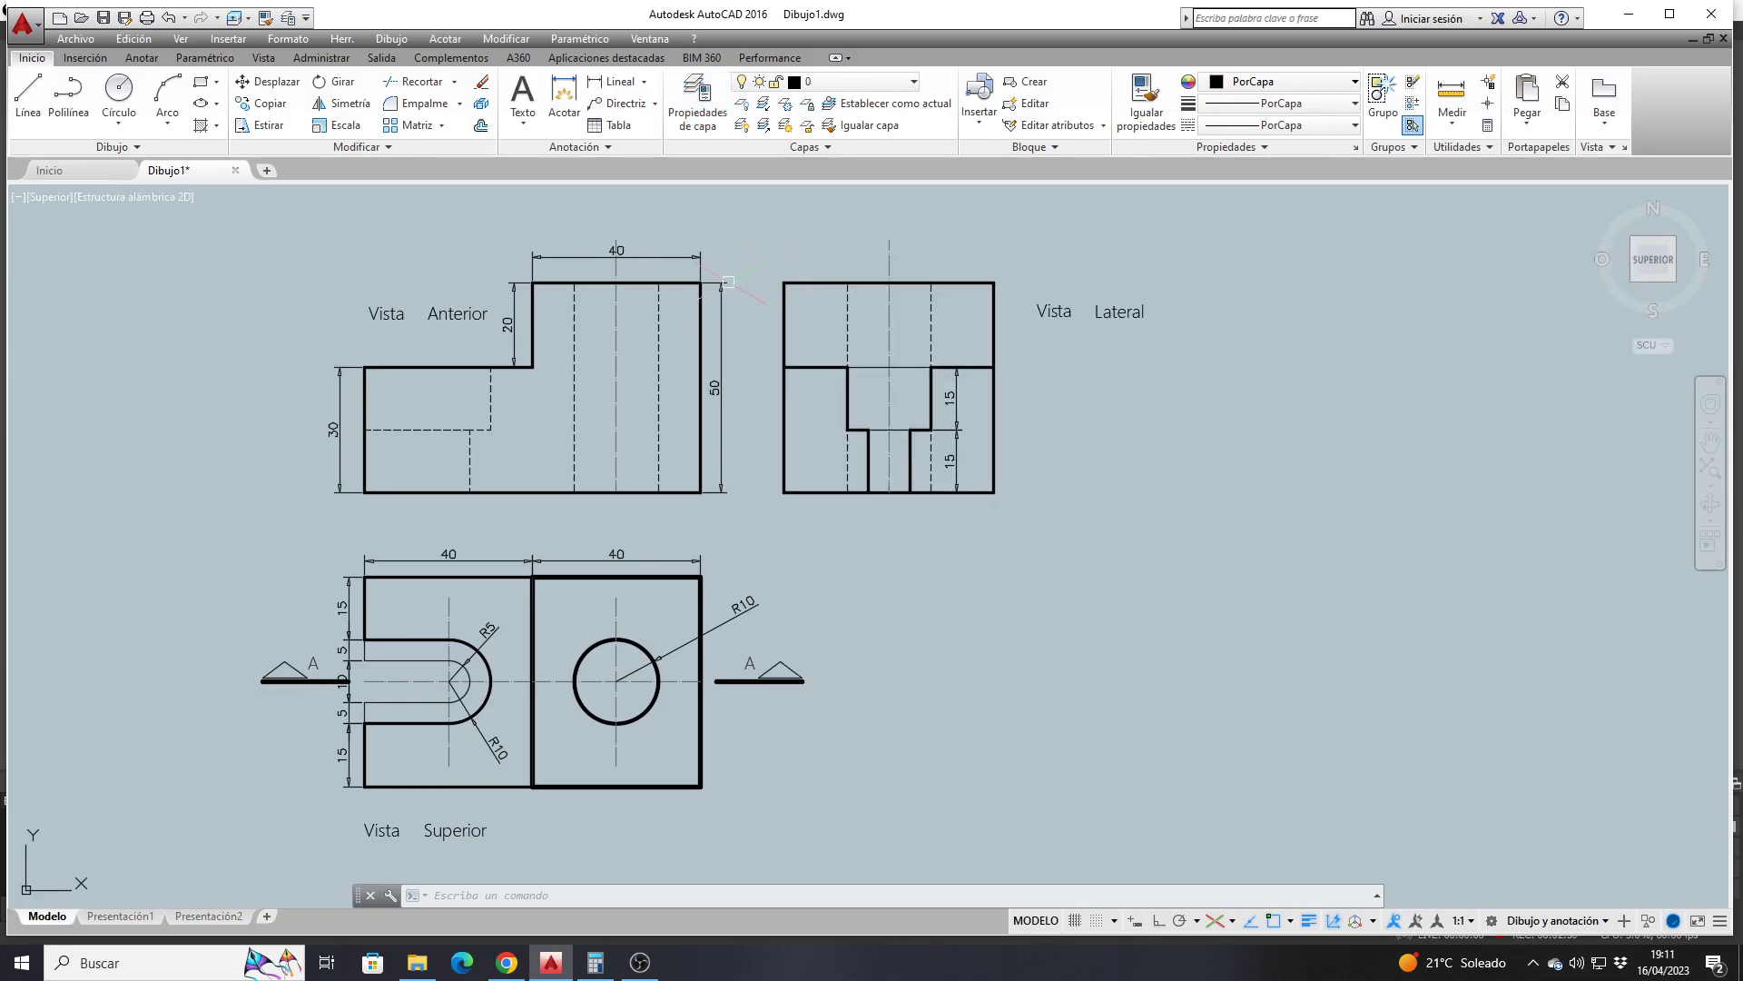
Set the grid snap type to isometric in the drafting settings and accept them
{"action": "scroll", "coordinate": [372, 385], "scroll_direction": "down", "scroll_amount": 2}
{"action": "scroll", "coordinate": [367, 385], "scroll_direction": "down", "scroll_amount": 2}
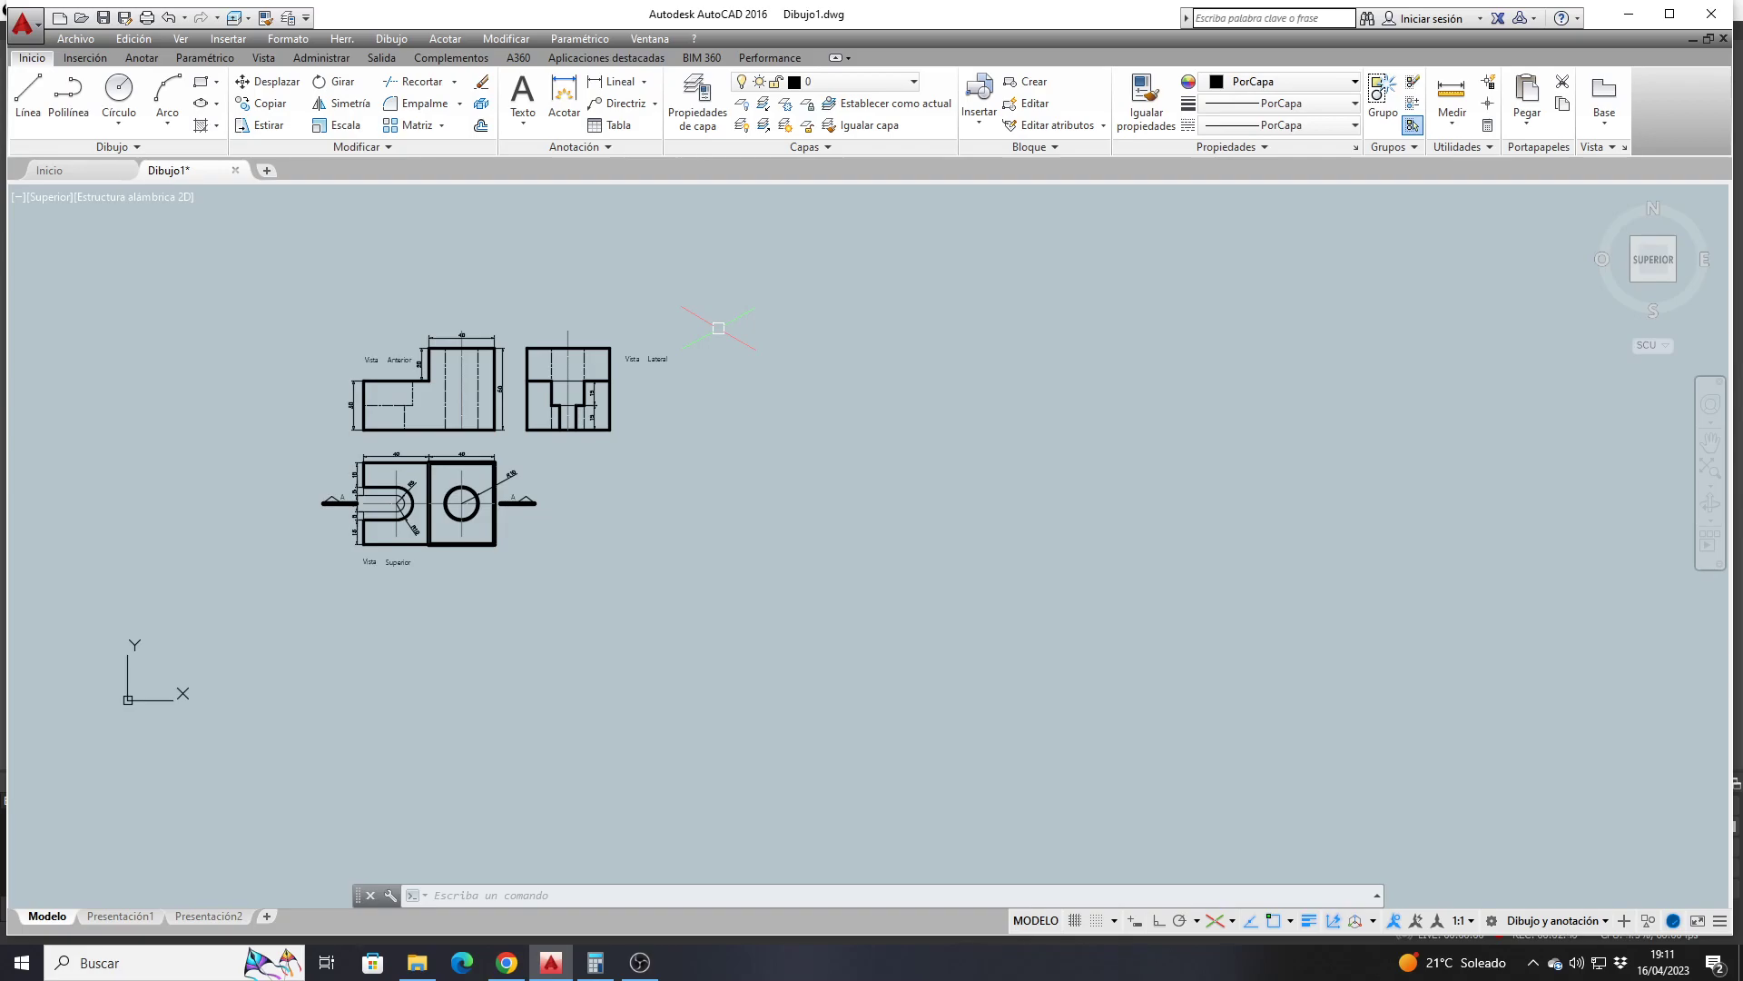
{"action": "left_click", "coordinate": [341, 39]}
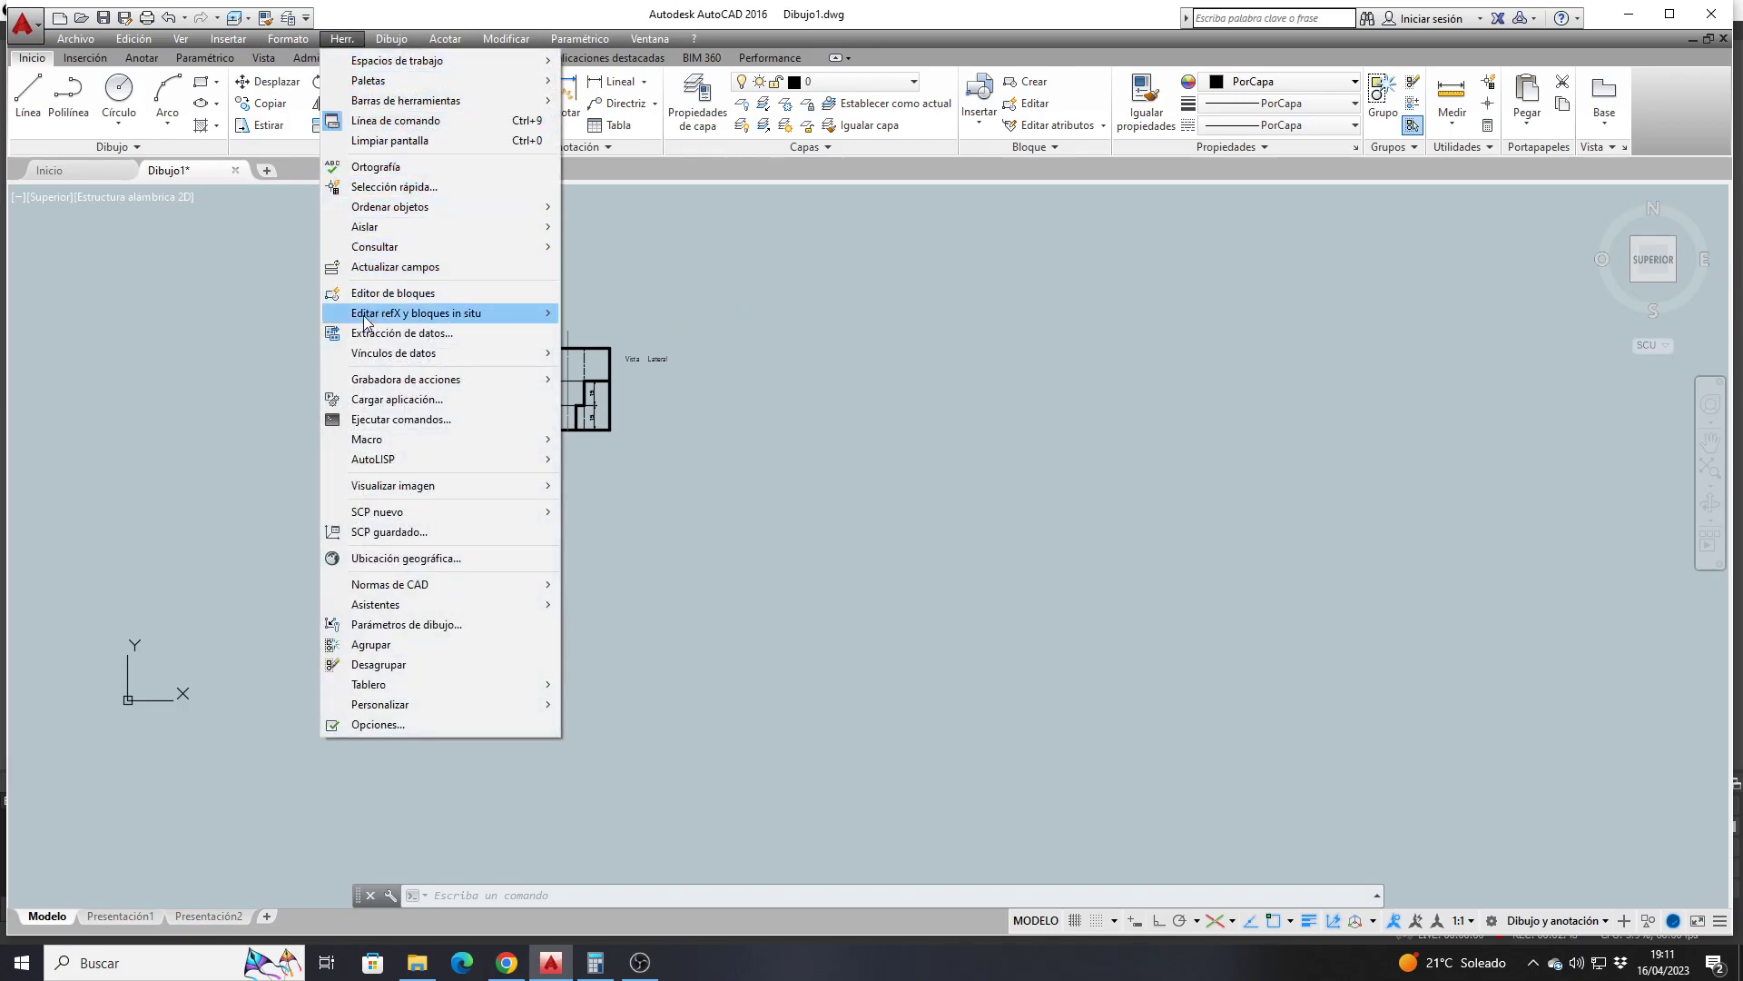
{"action": "left_click", "coordinate": [411, 625]}
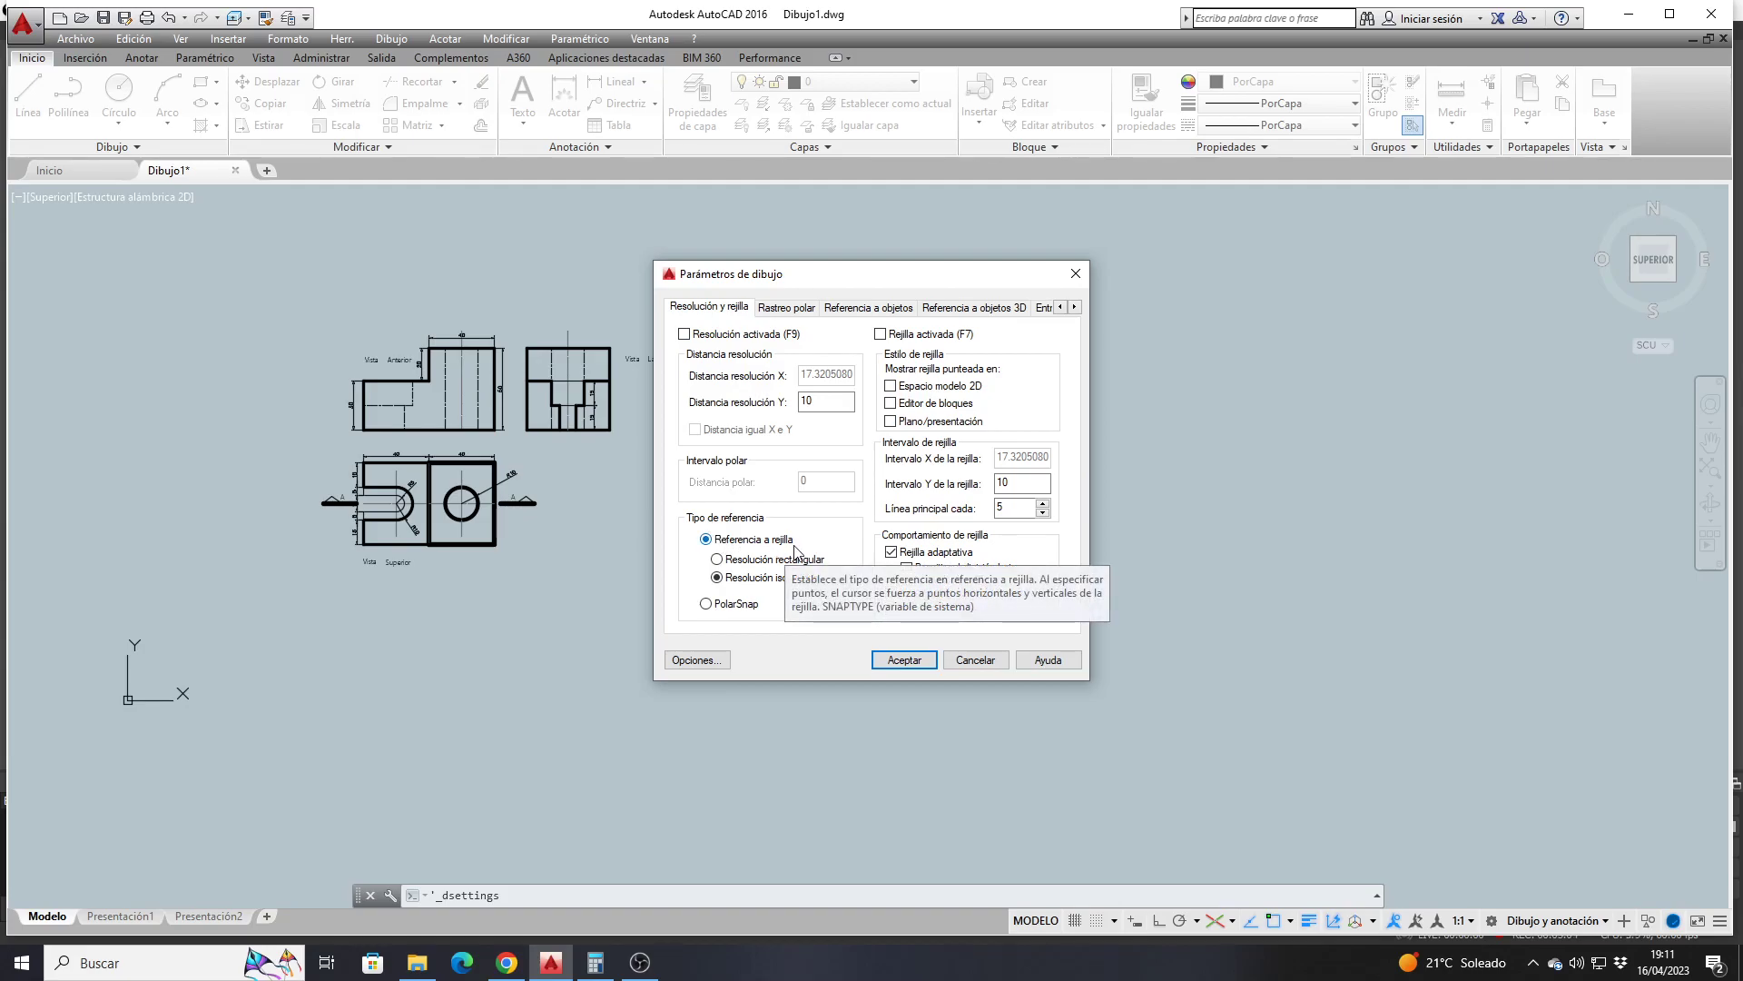
{"action": "left_click", "coordinate": [717, 578]}
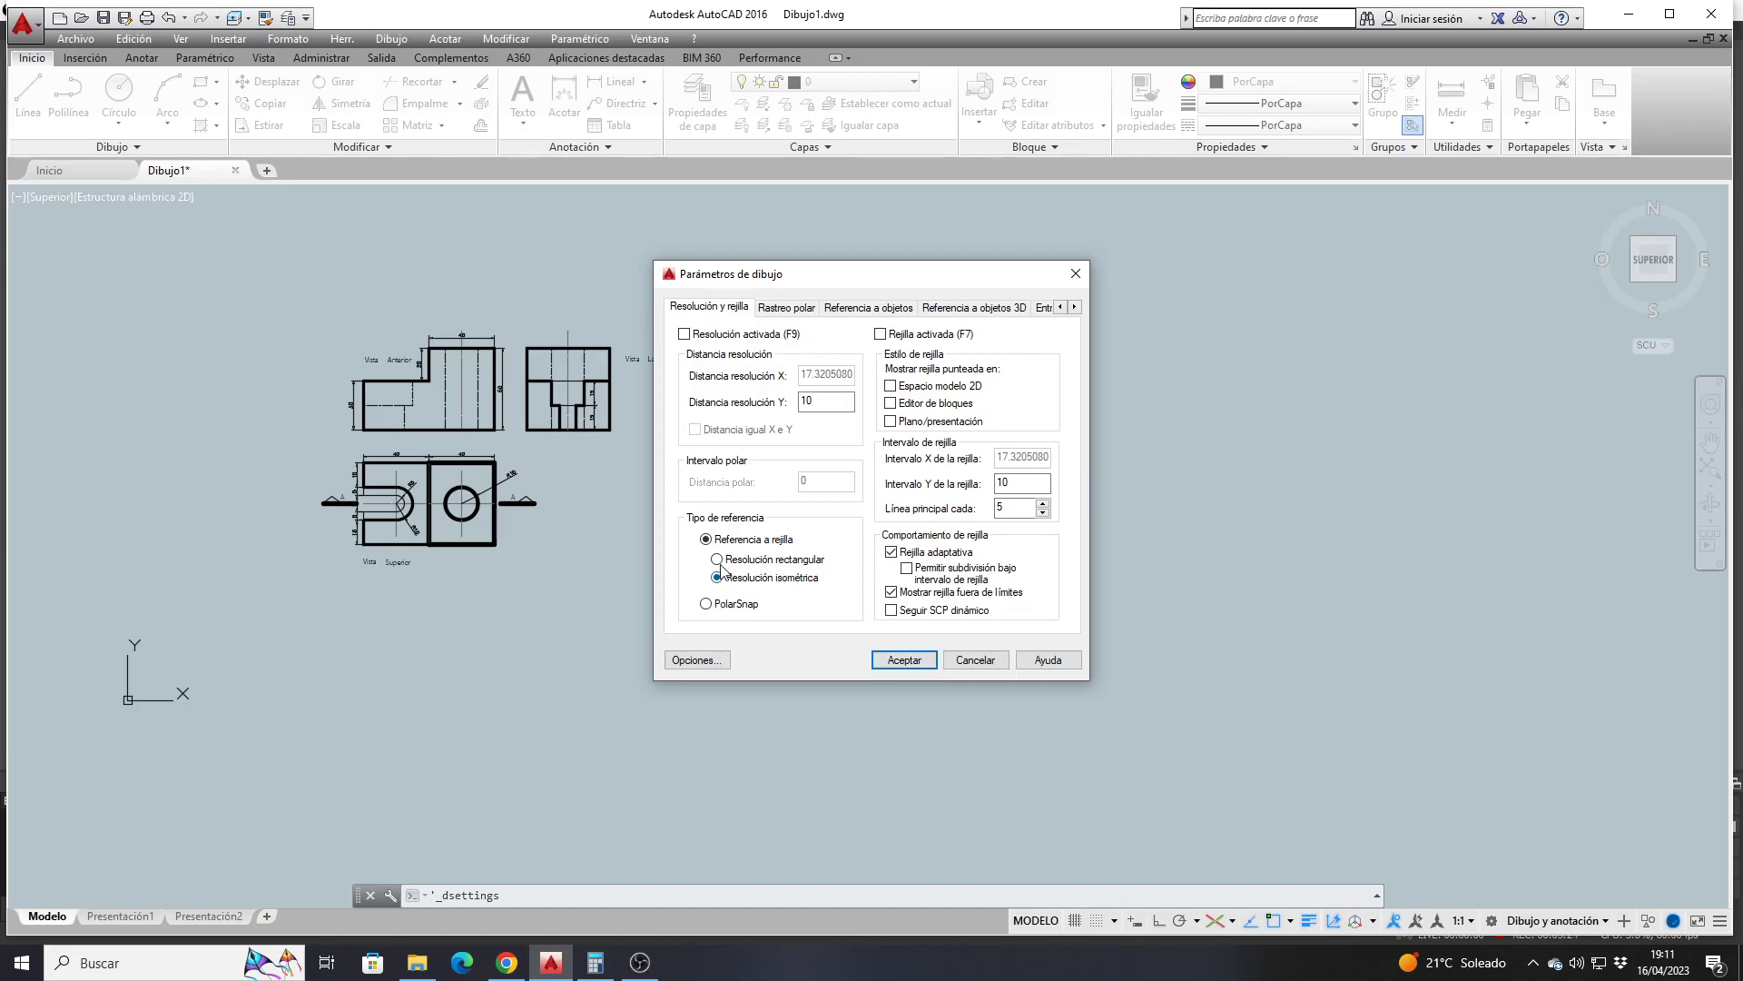
{"action": "left_click", "coordinate": [718, 560]}
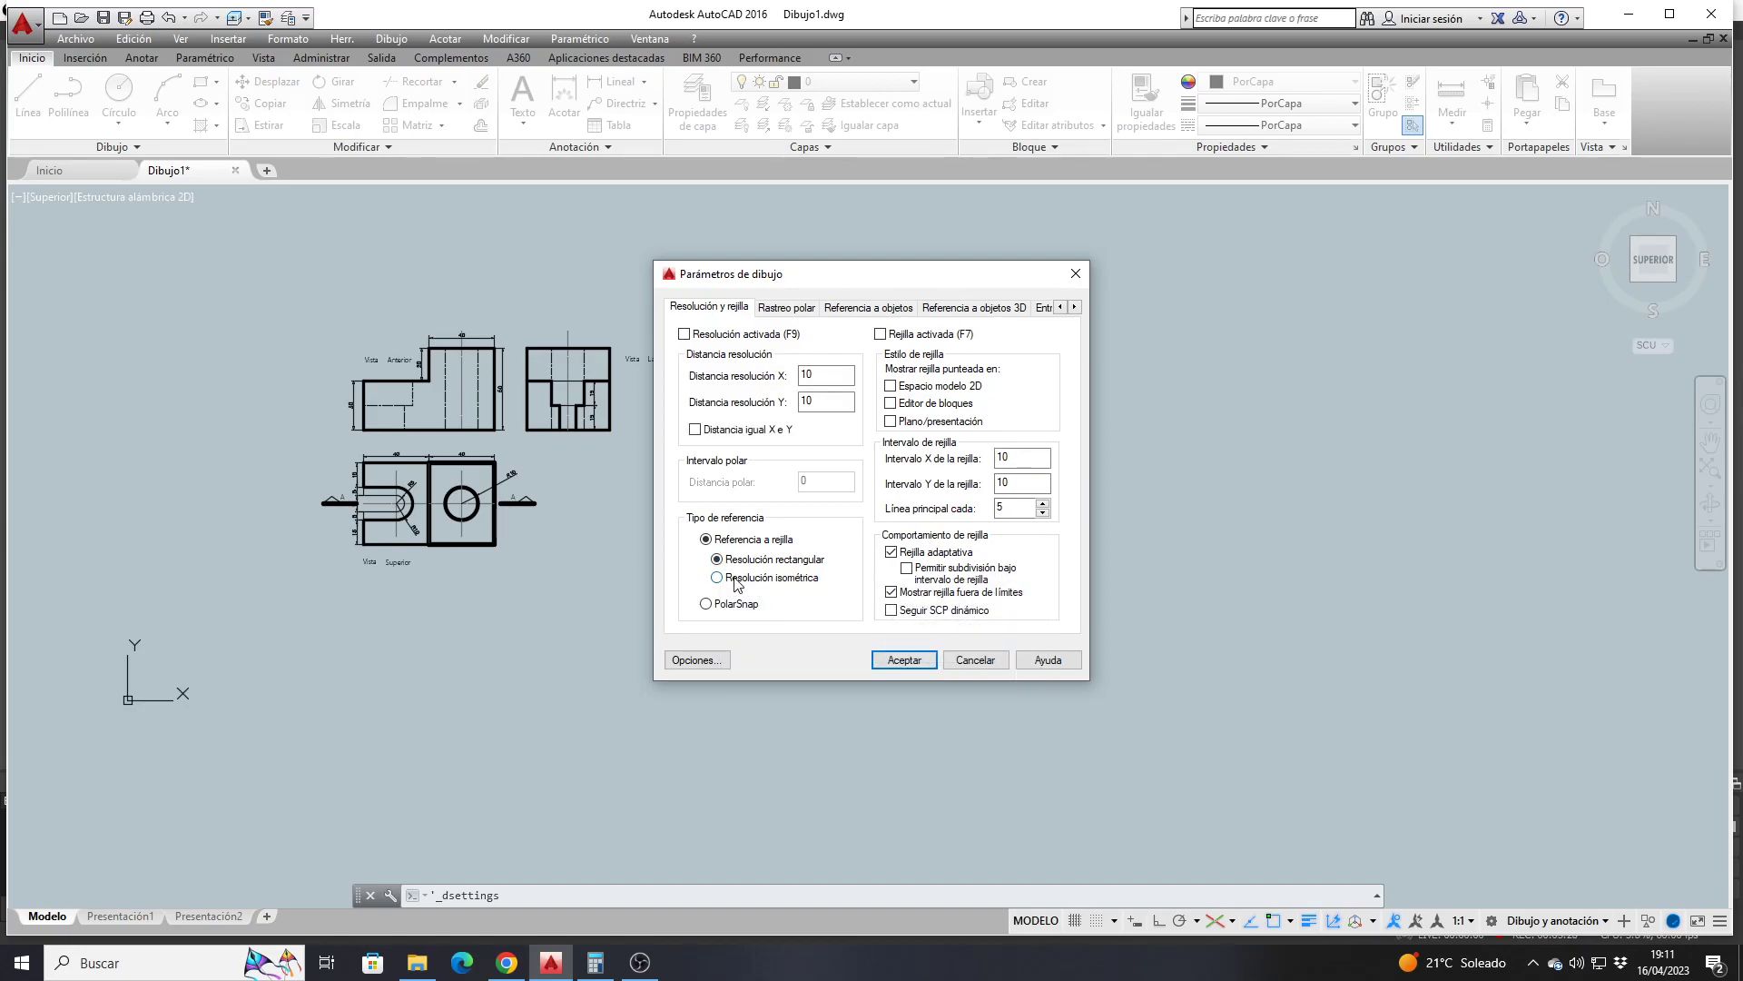
{"action": "left_click", "coordinate": [731, 581]}
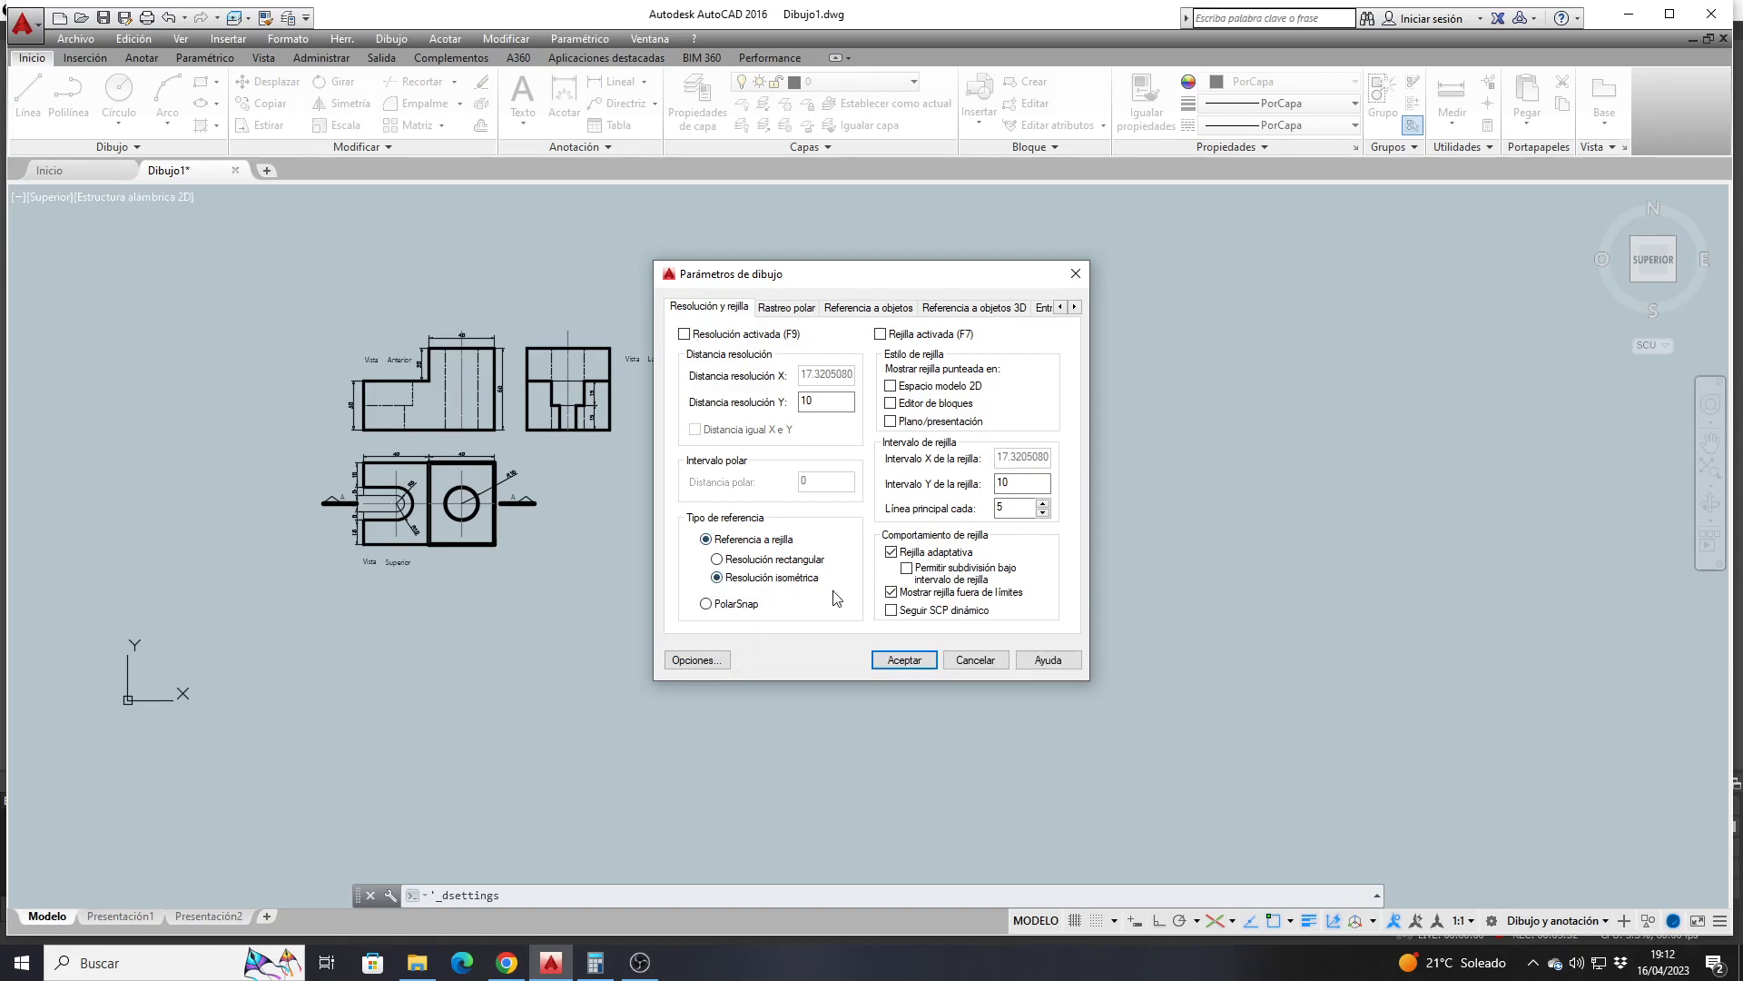
{"action": "left_click", "coordinate": [899, 661]}
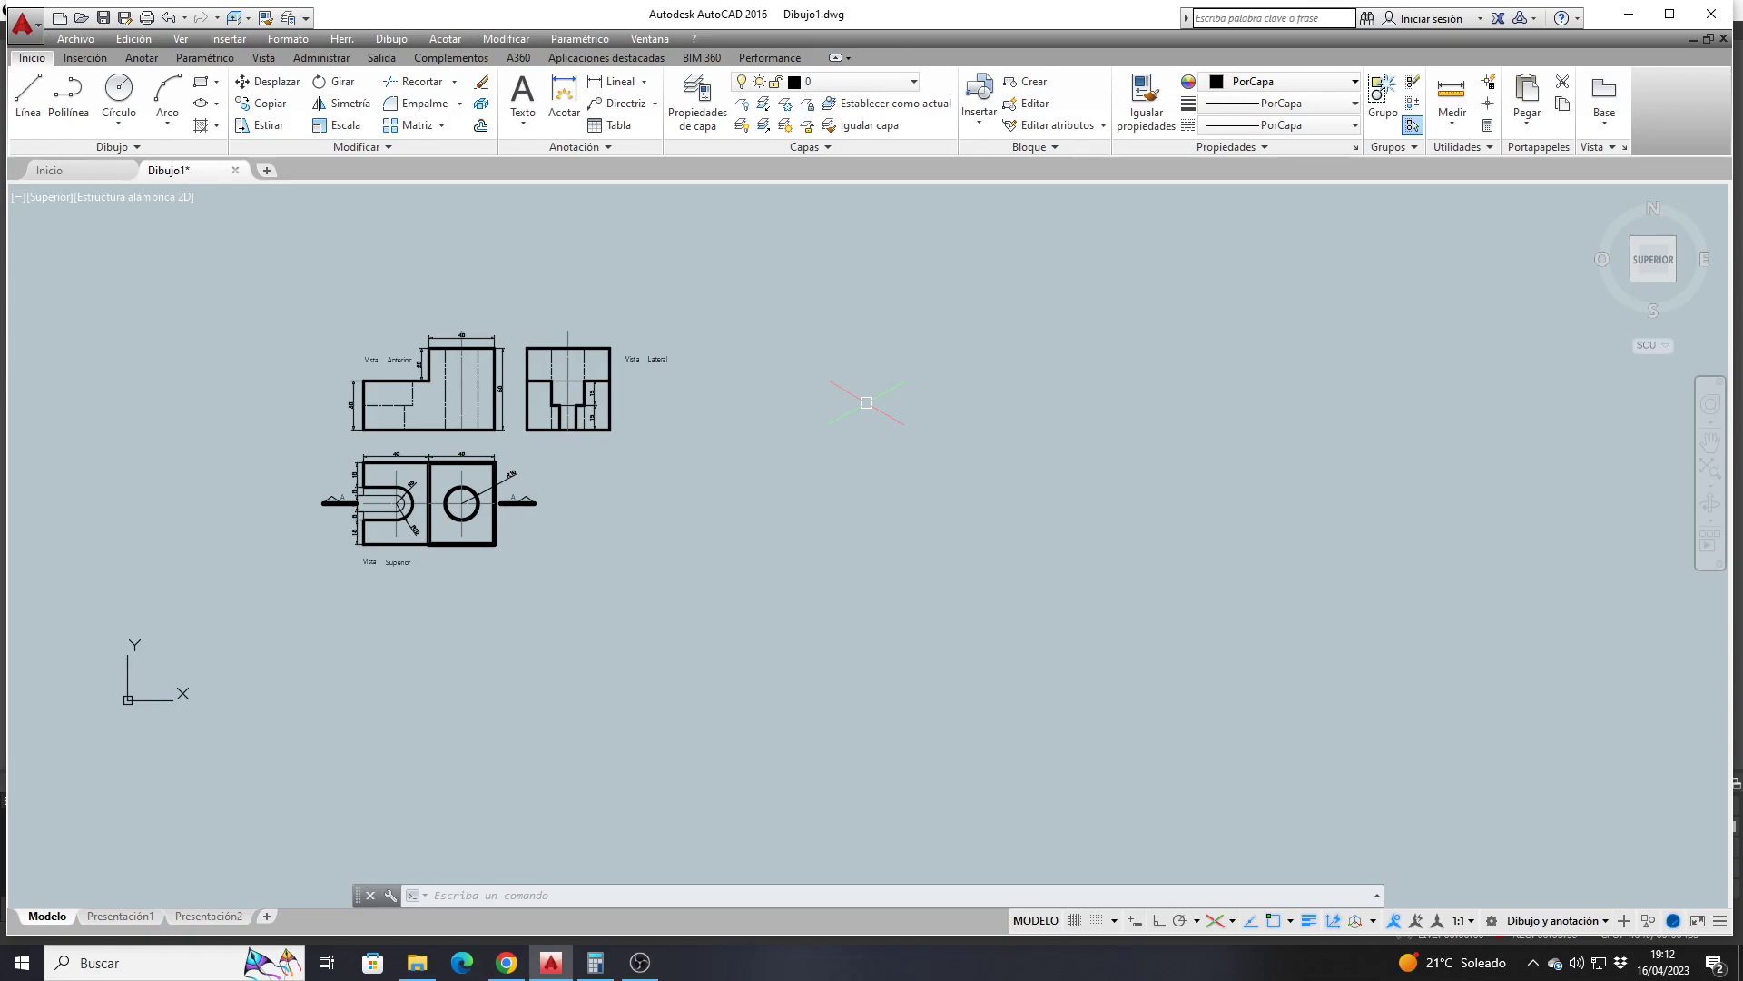
Cycle the cursor twice through the right, left and top isoplanes, ending on the top isoplane
{"action": "key", "text": "F5"}
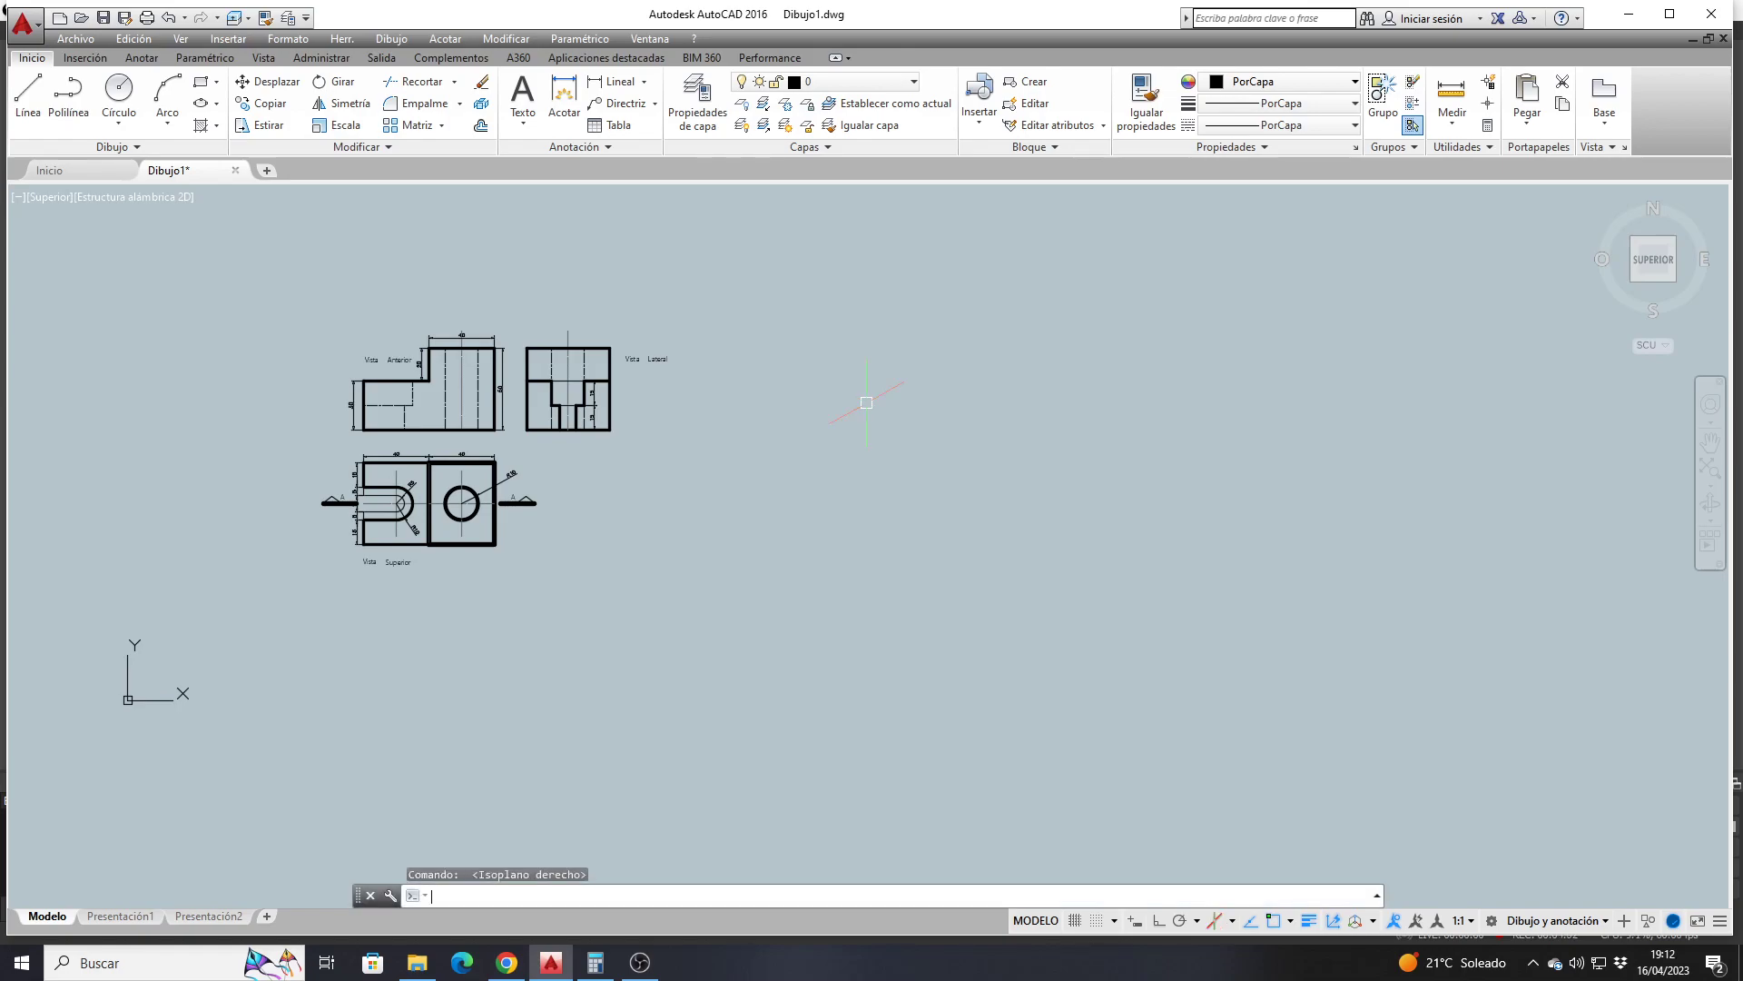
{"action": "key", "text": "F5"}
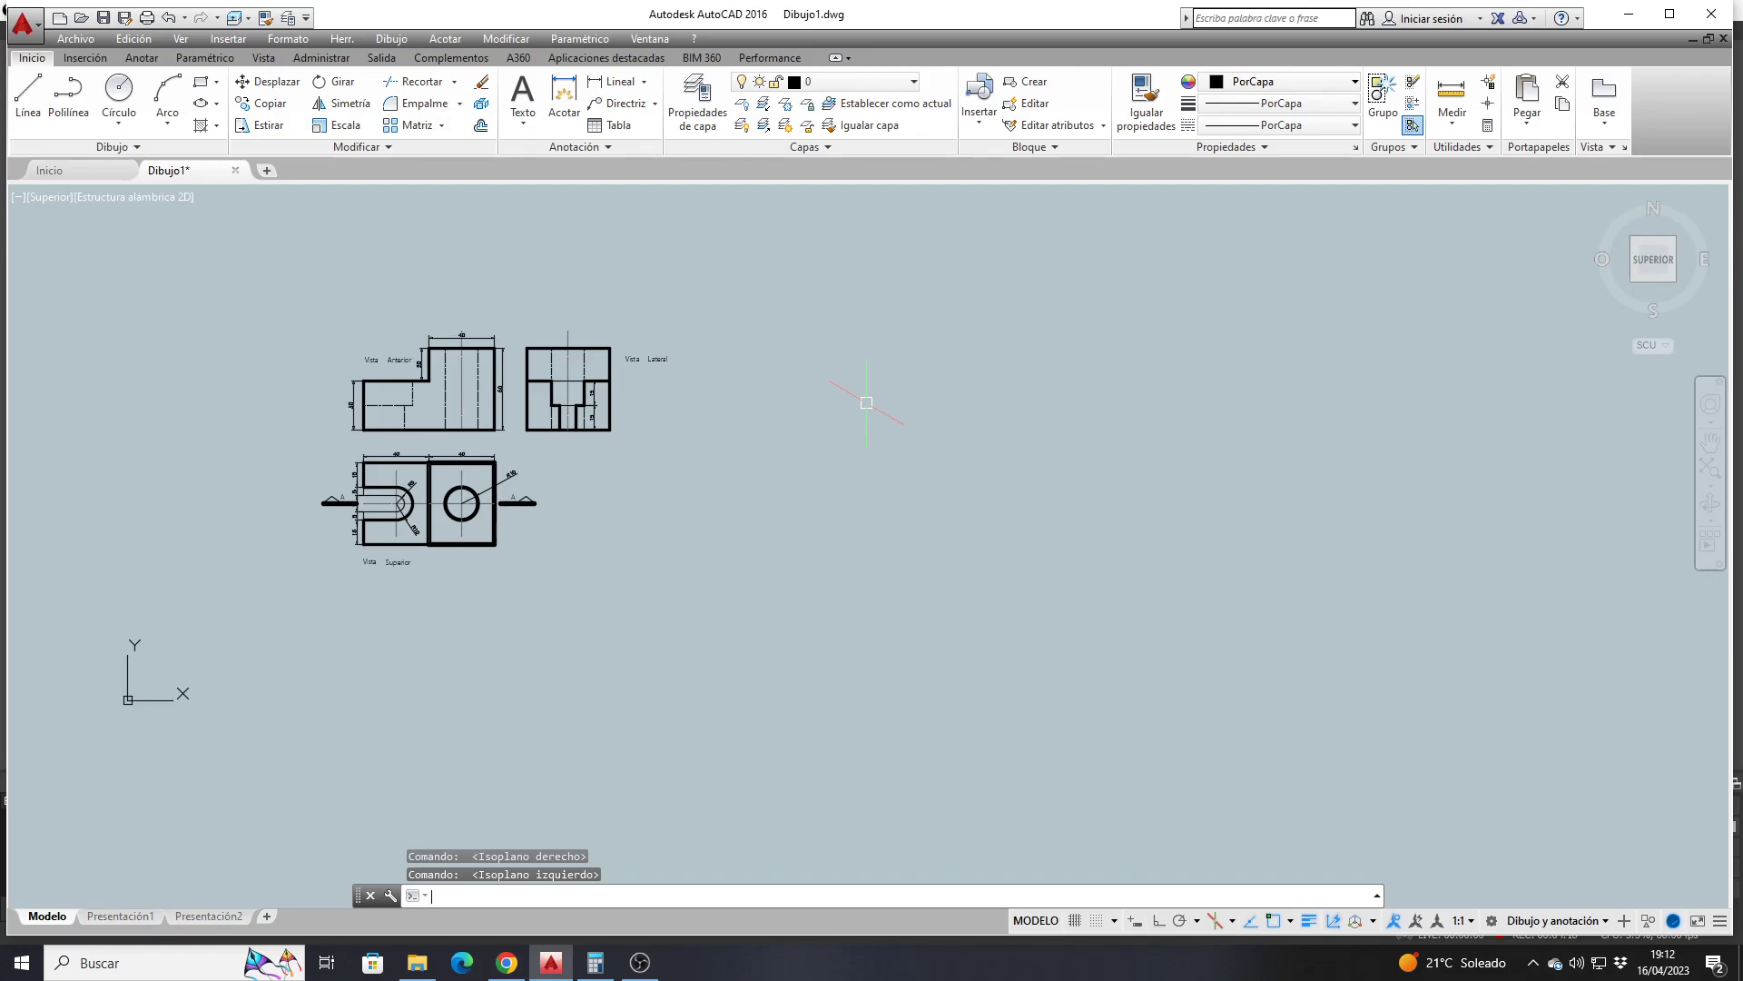
{"action": "key", "text": "F5"}
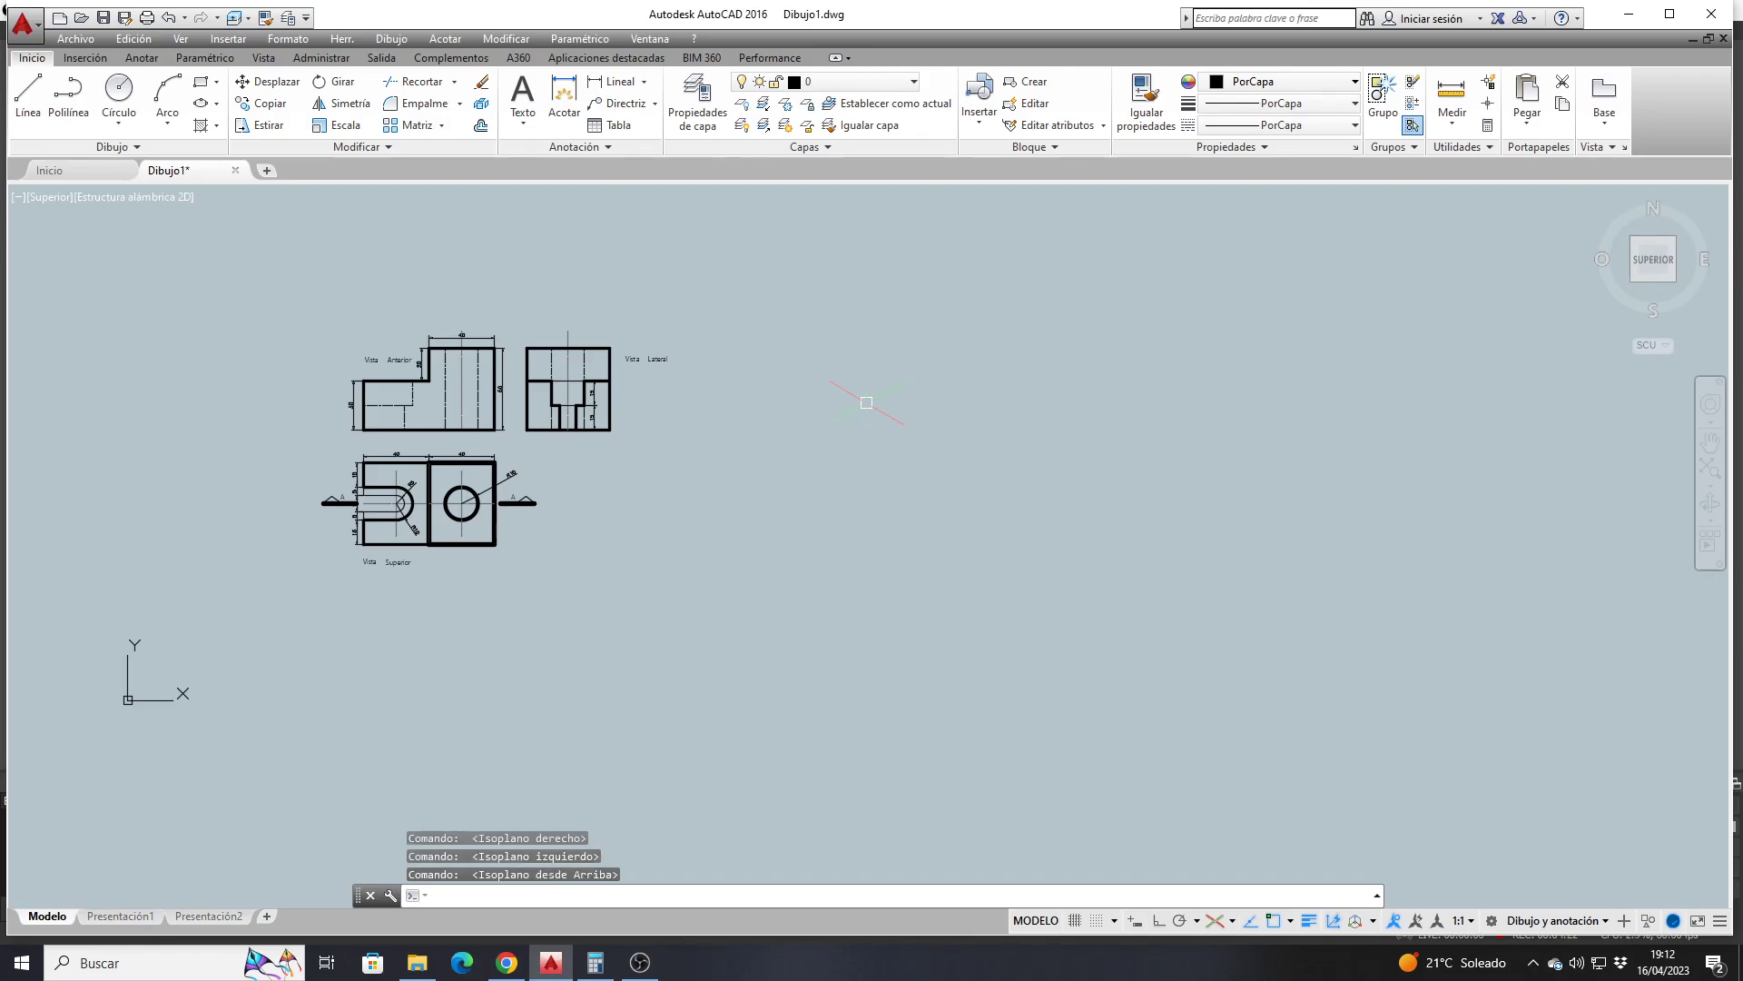
{"action": "key", "text": "F5"}
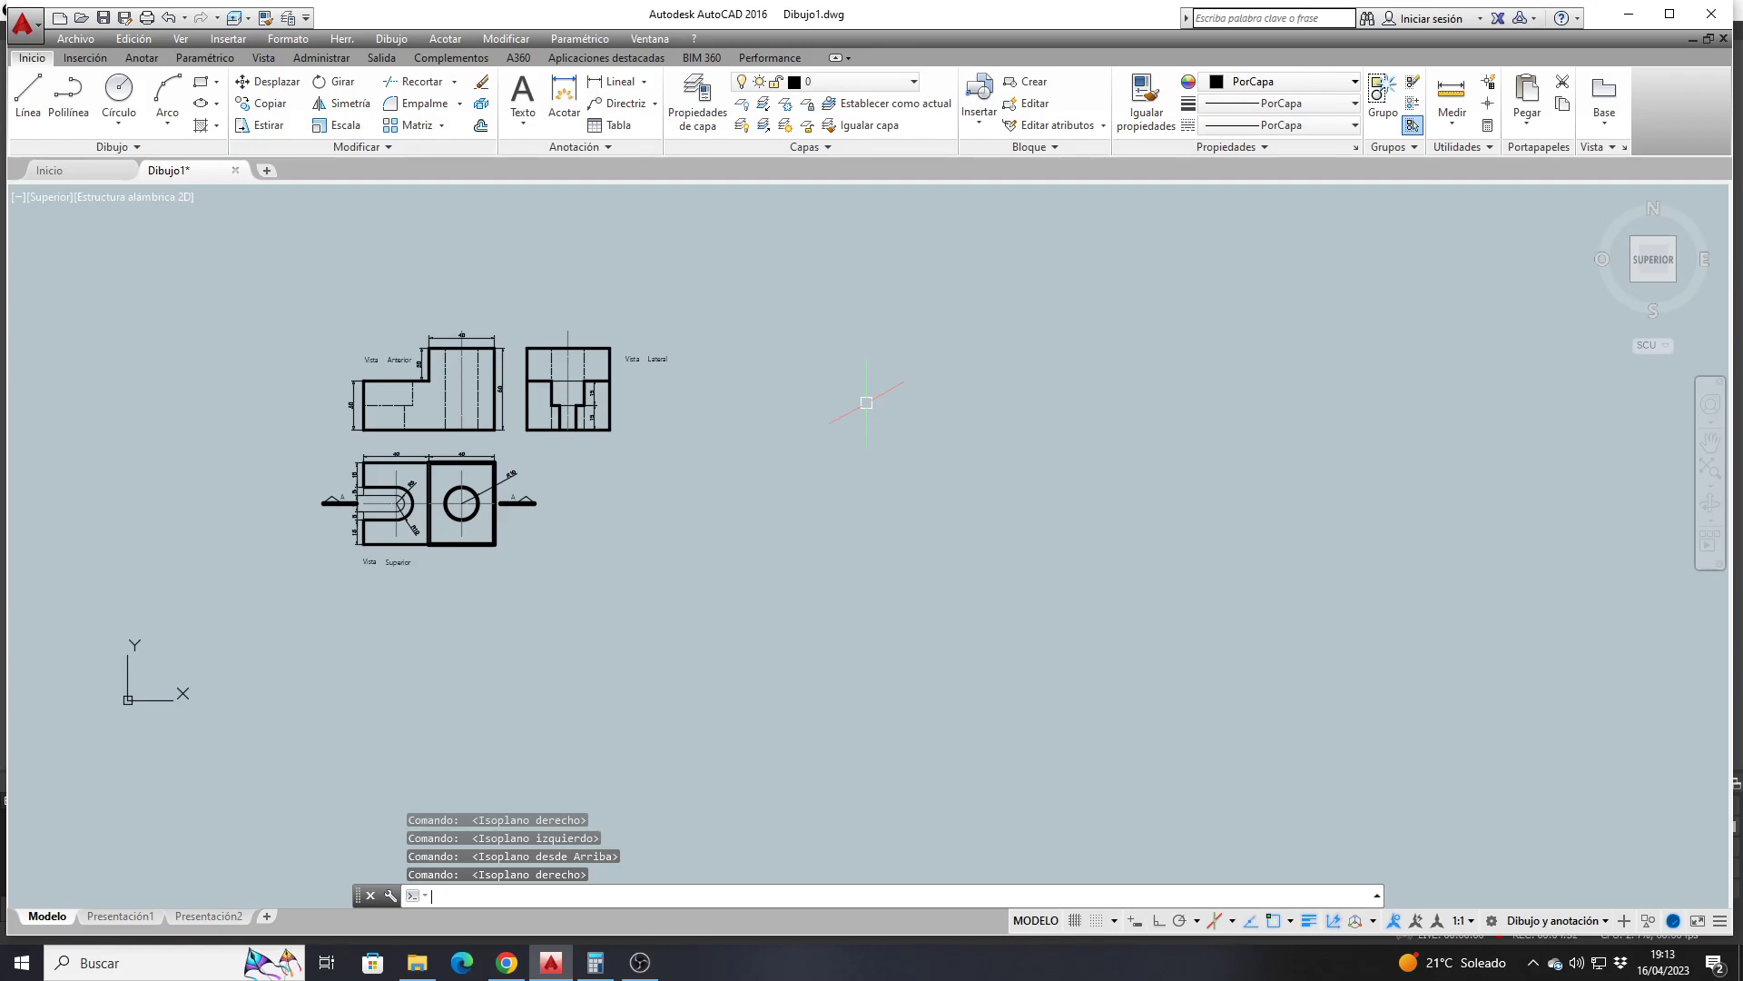
{"action": "key", "text": "F5"}
{"action": "key", "text": "F5"}
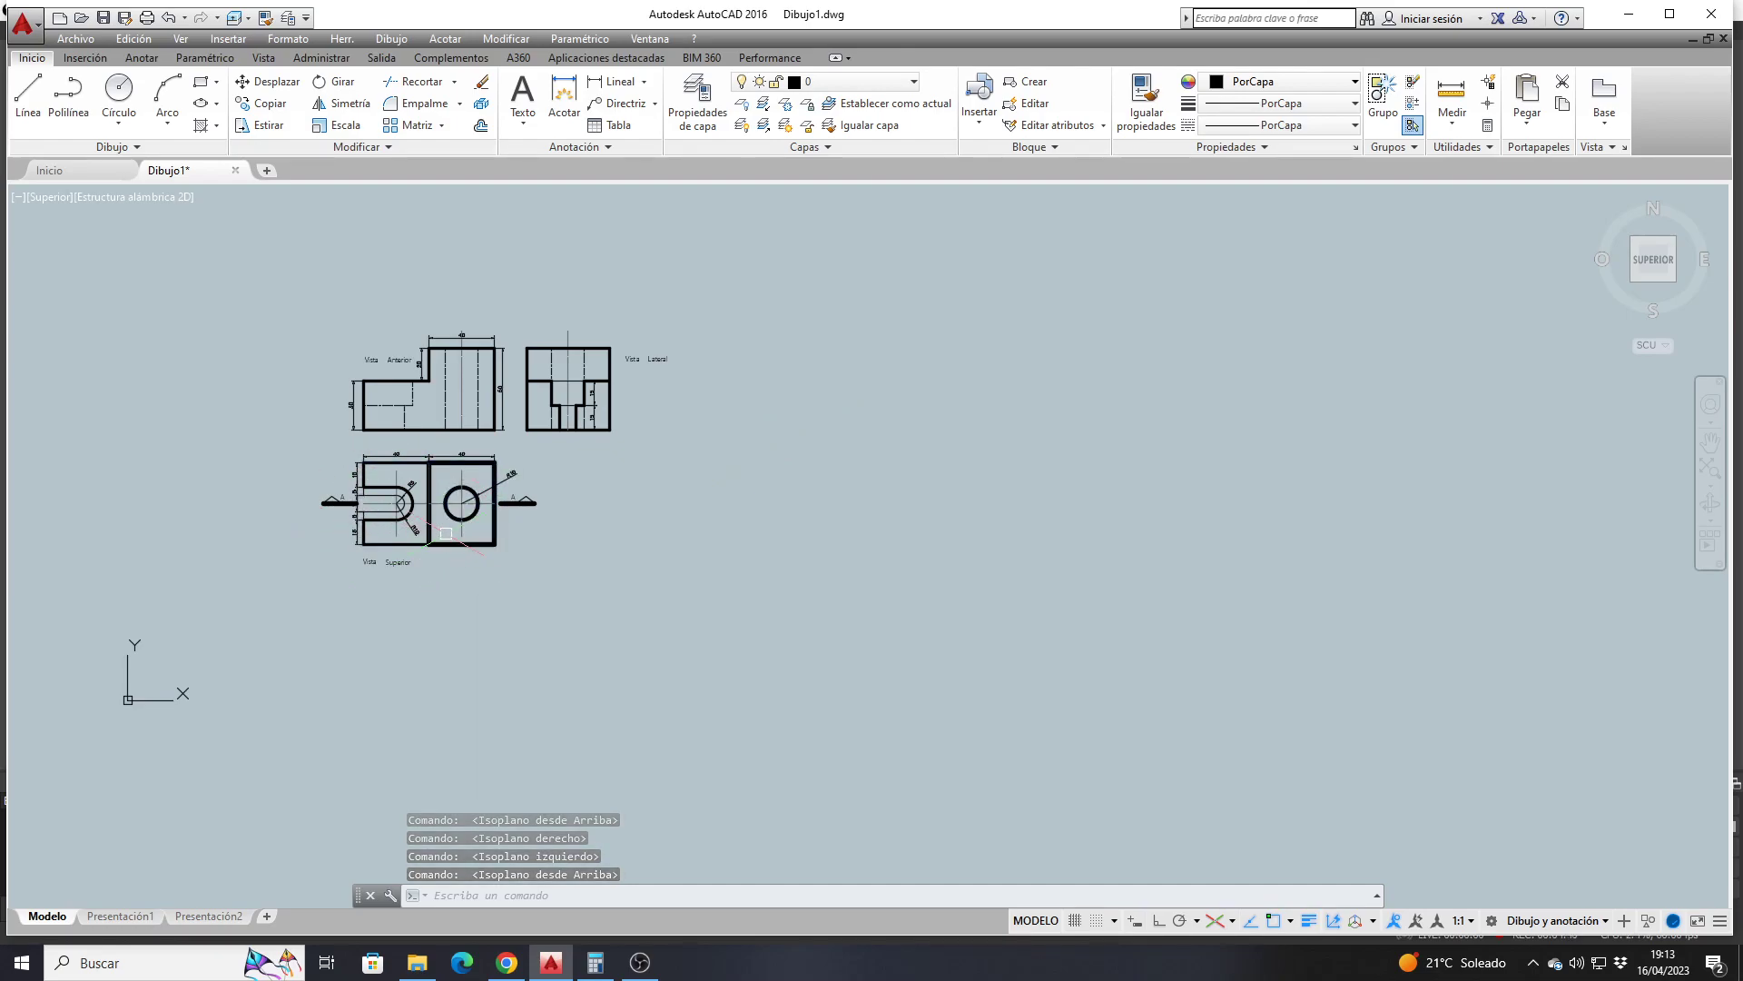
Inspect the rectangular outline around the round hole in the top view
{"action": "scroll", "coordinate": [446, 533], "scroll_direction": "up", "scroll_amount": 4}
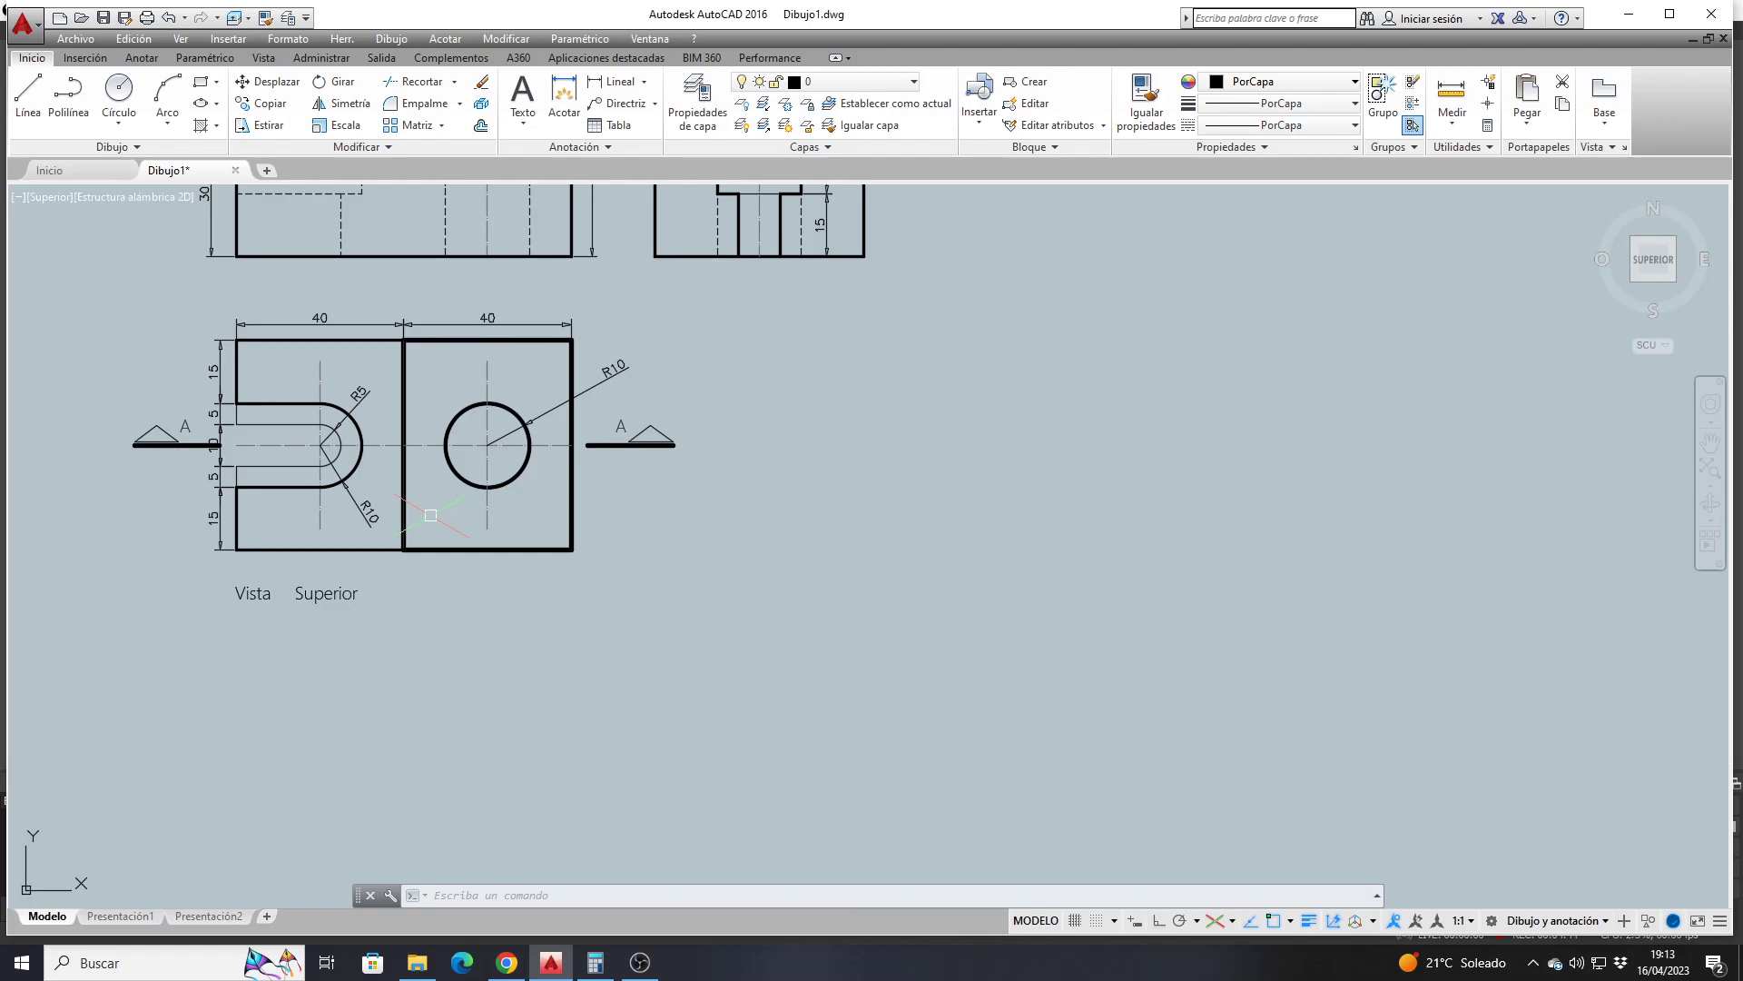
{"action": "left_click", "coordinate": [454, 549]}
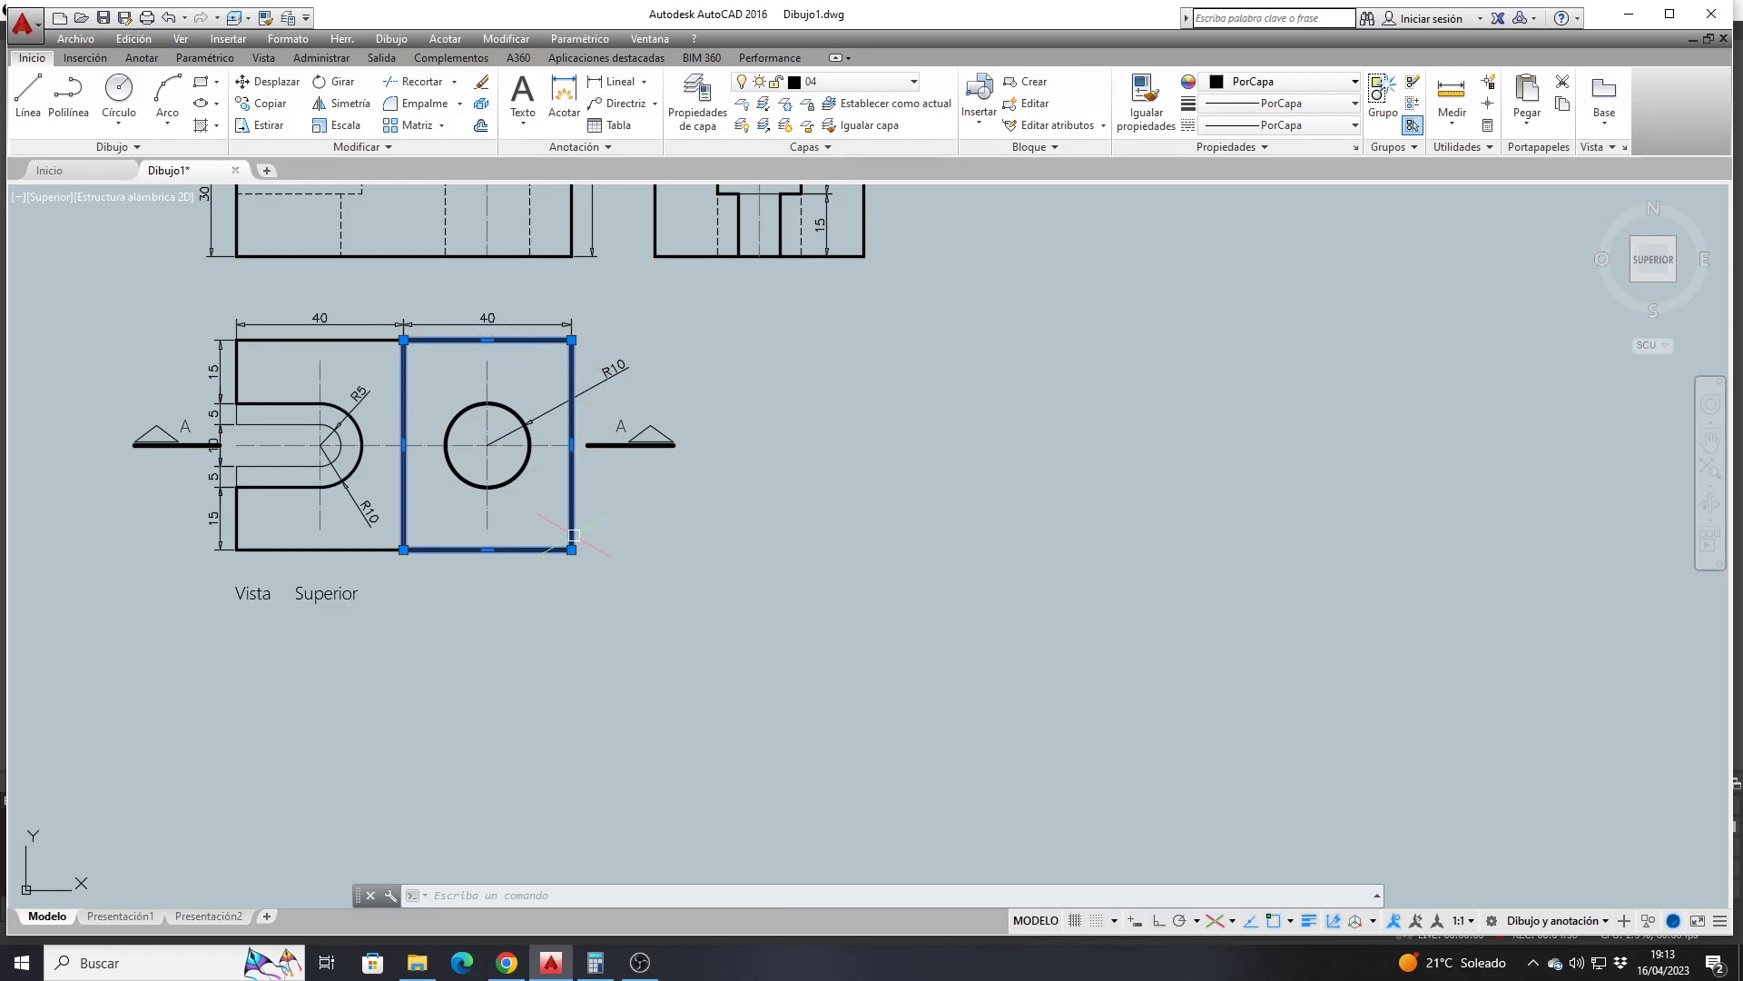
{"action": "scroll", "coordinate": [574, 536], "scroll_direction": "down", "scroll_amount": 4}
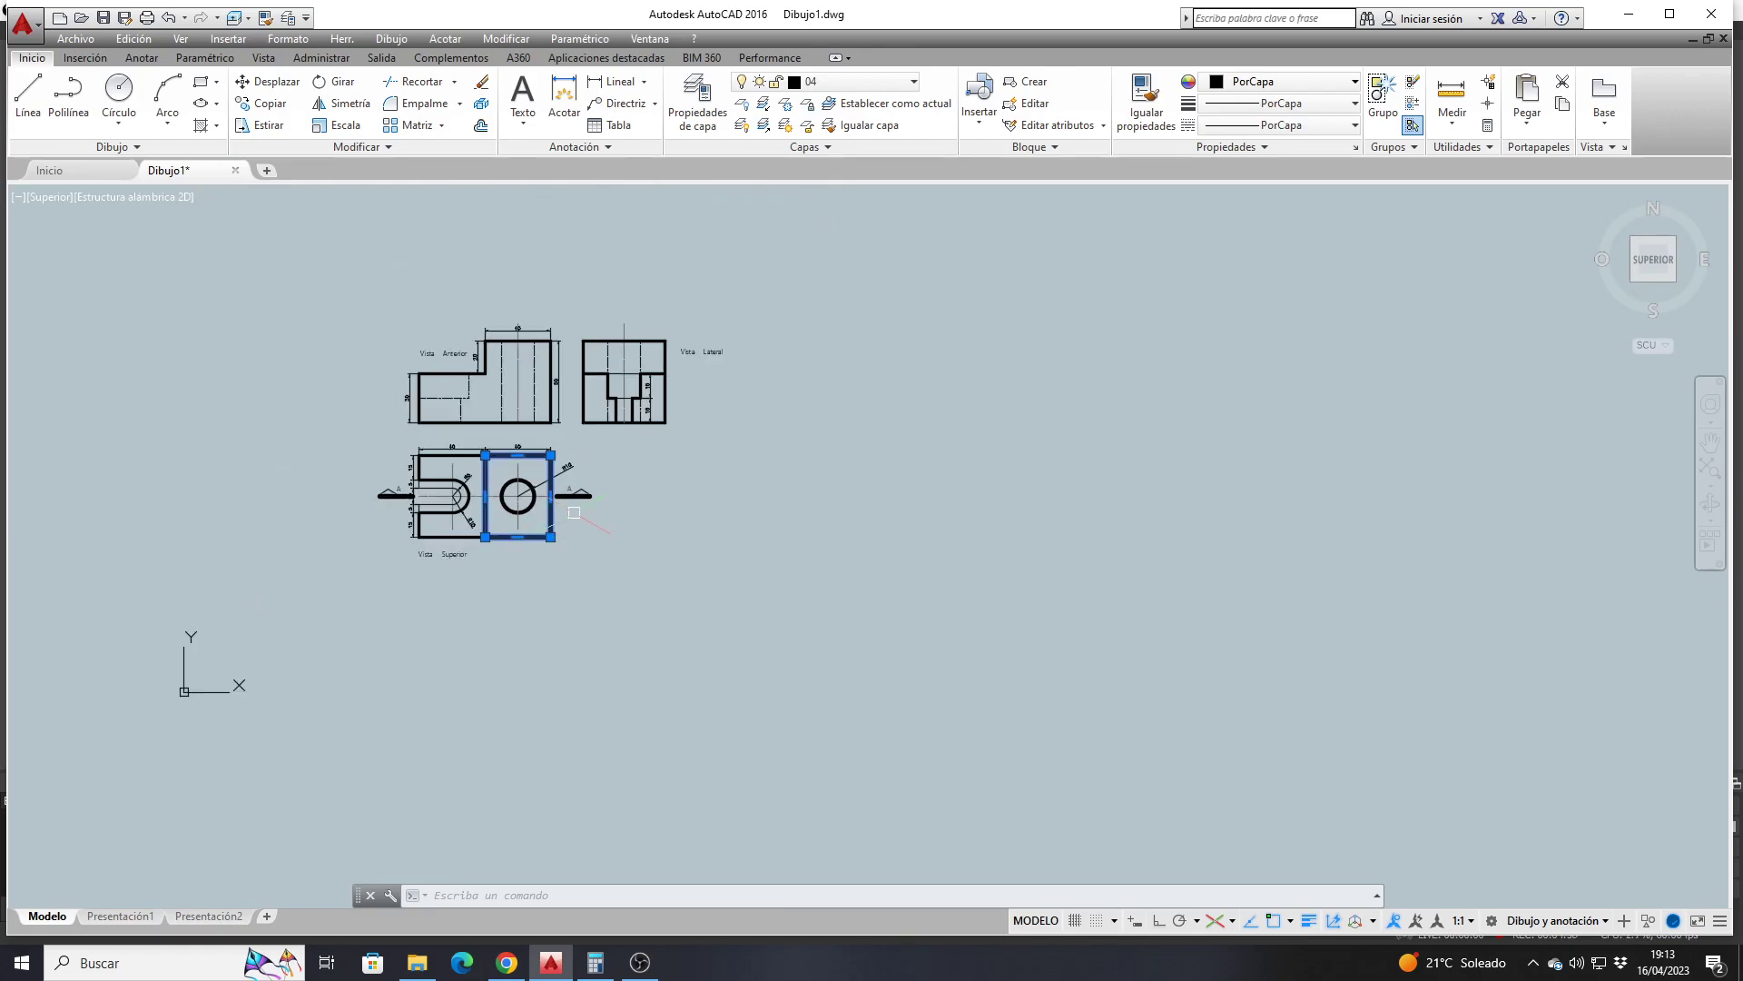
{"action": "key", "text": "Escape"}
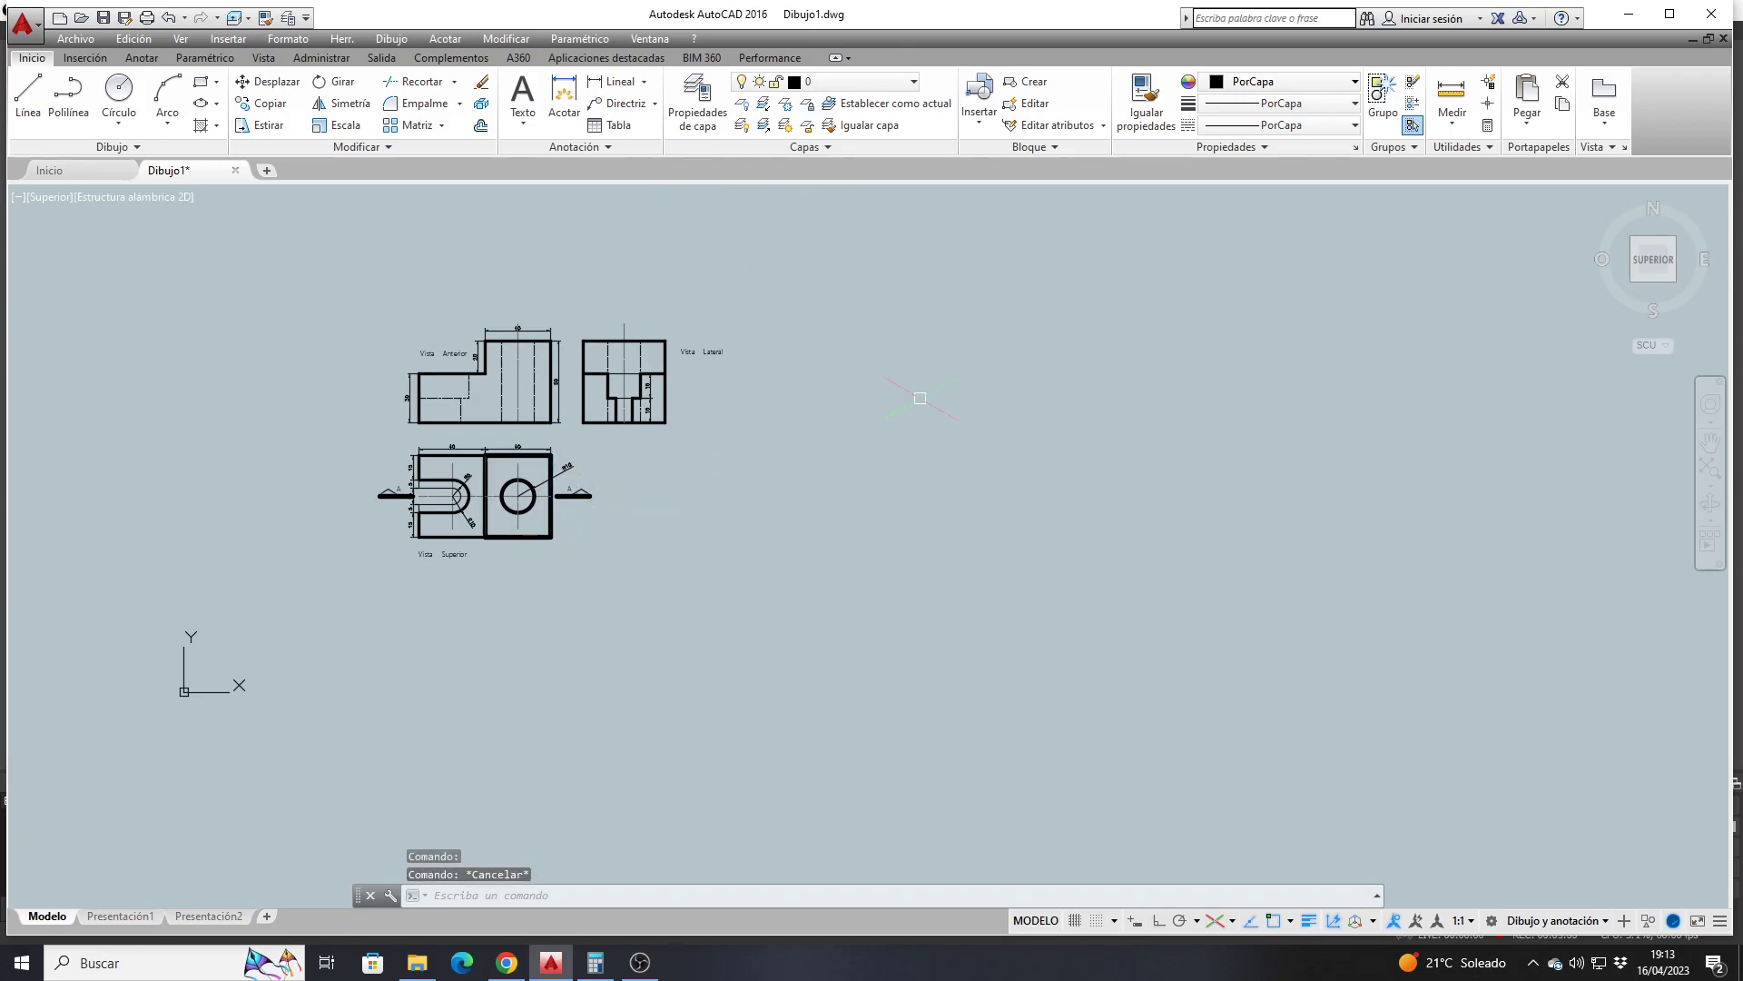
With ortho on, draw a closed 40 by 50 isometric rectangle in the top isoplane, in the empty area beside the side view
{"action": "left_click", "coordinate": [28, 97]}
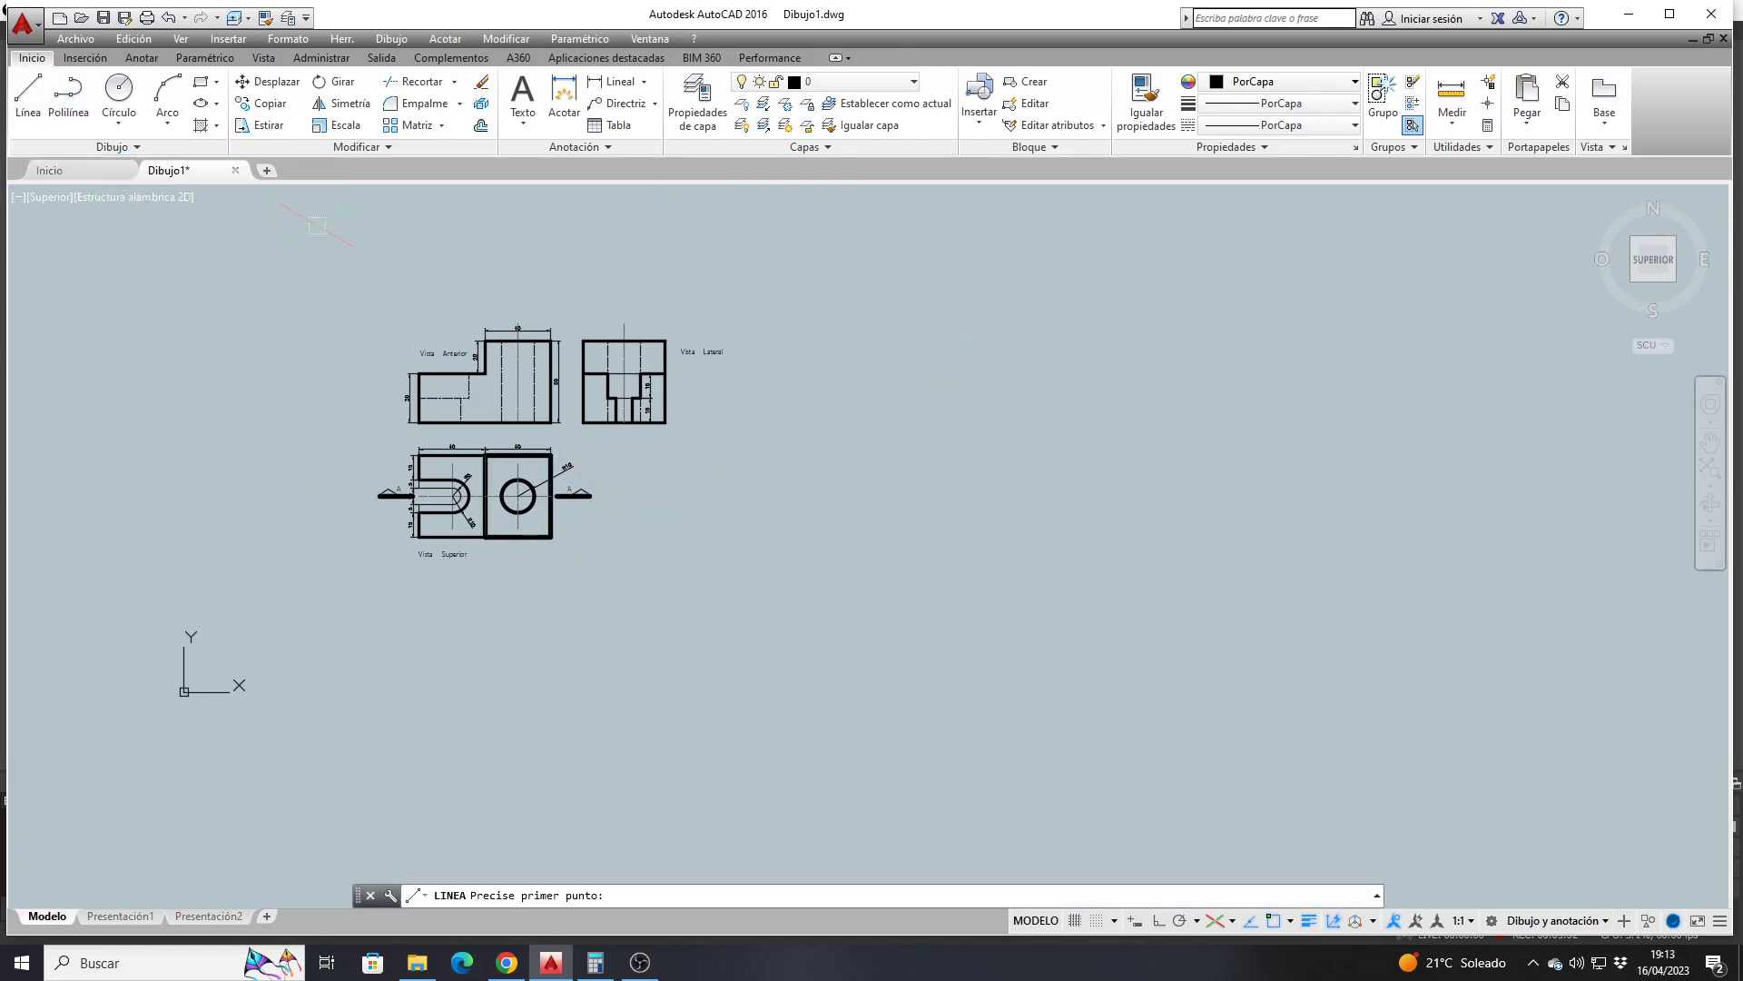
{"action": "left_click", "coordinate": [912, 431]}
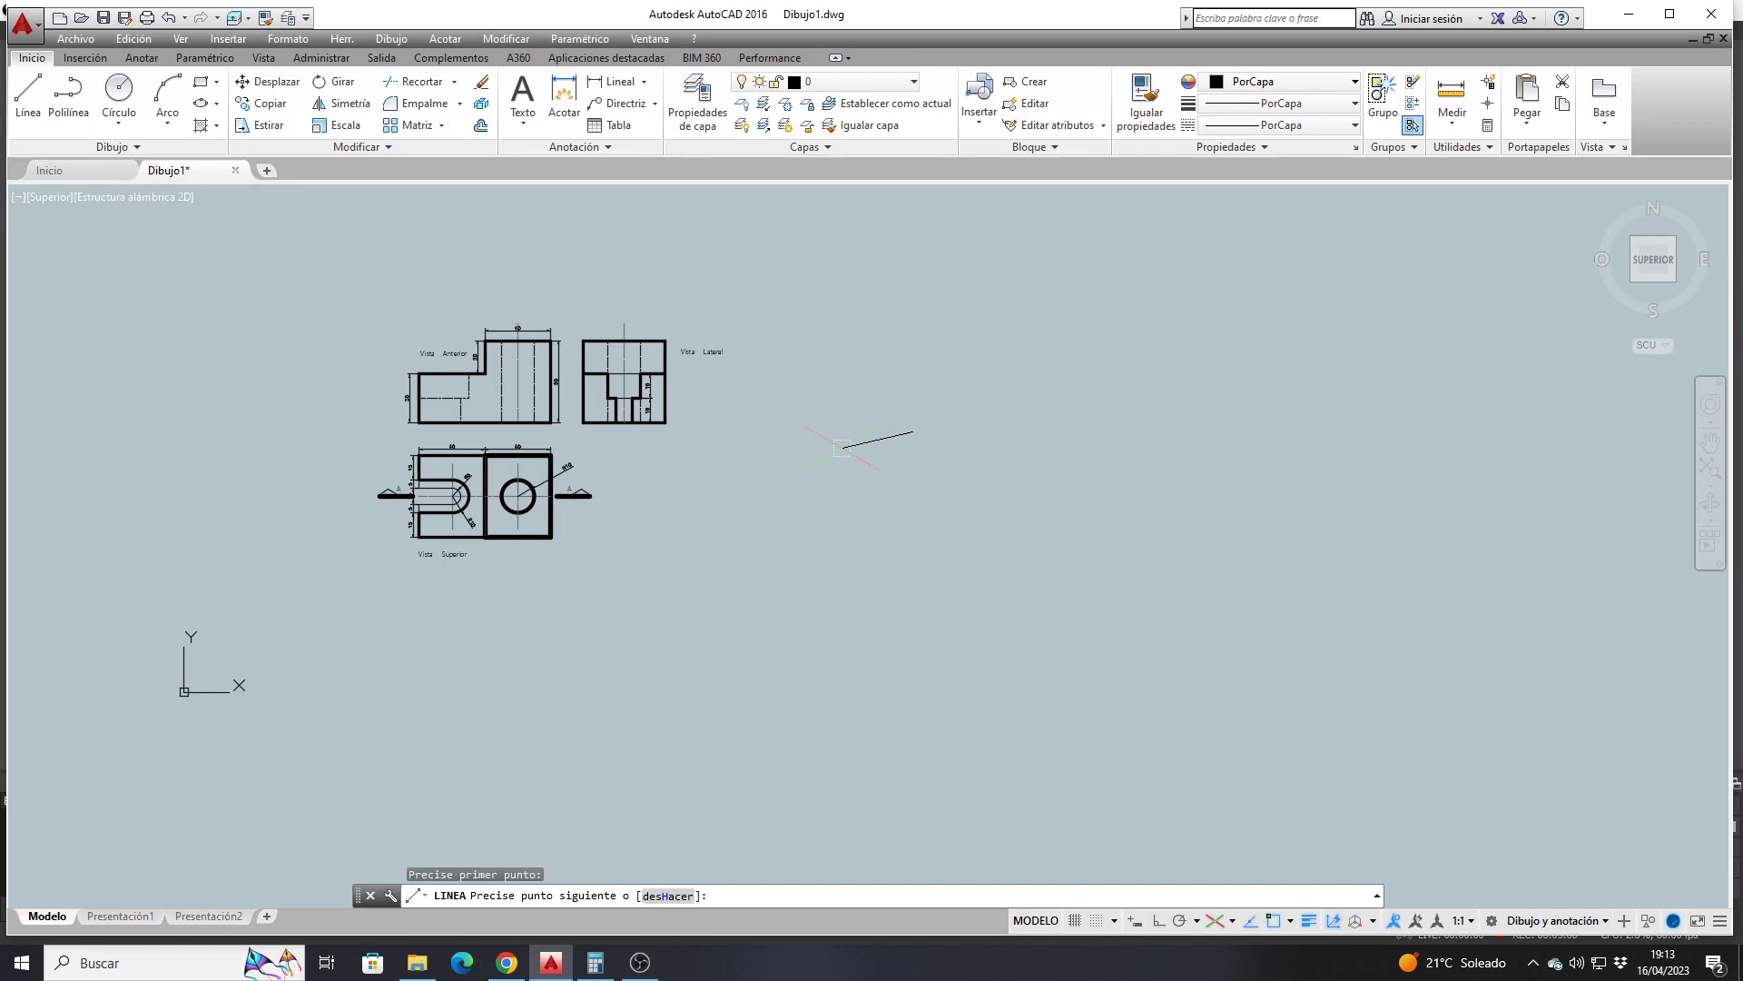
{"action": "key", "text": "F8"}
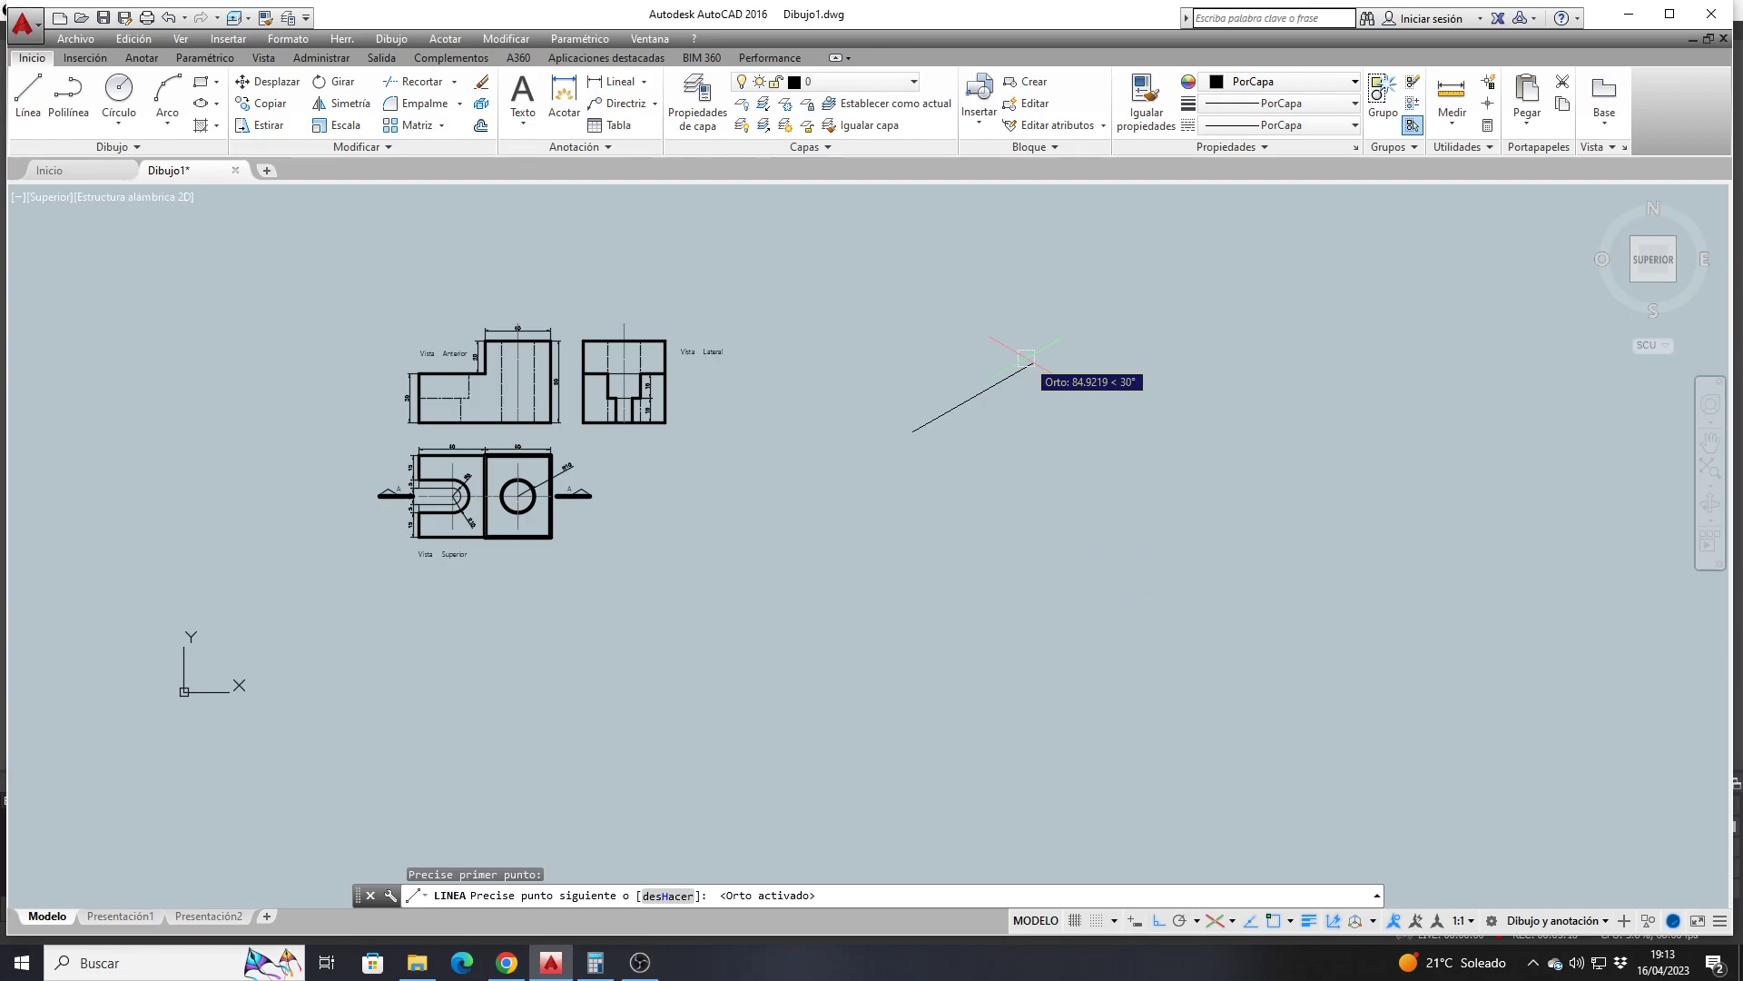
{"action": "type", "text": "40"}
{"action": "key", "text": "Return"}
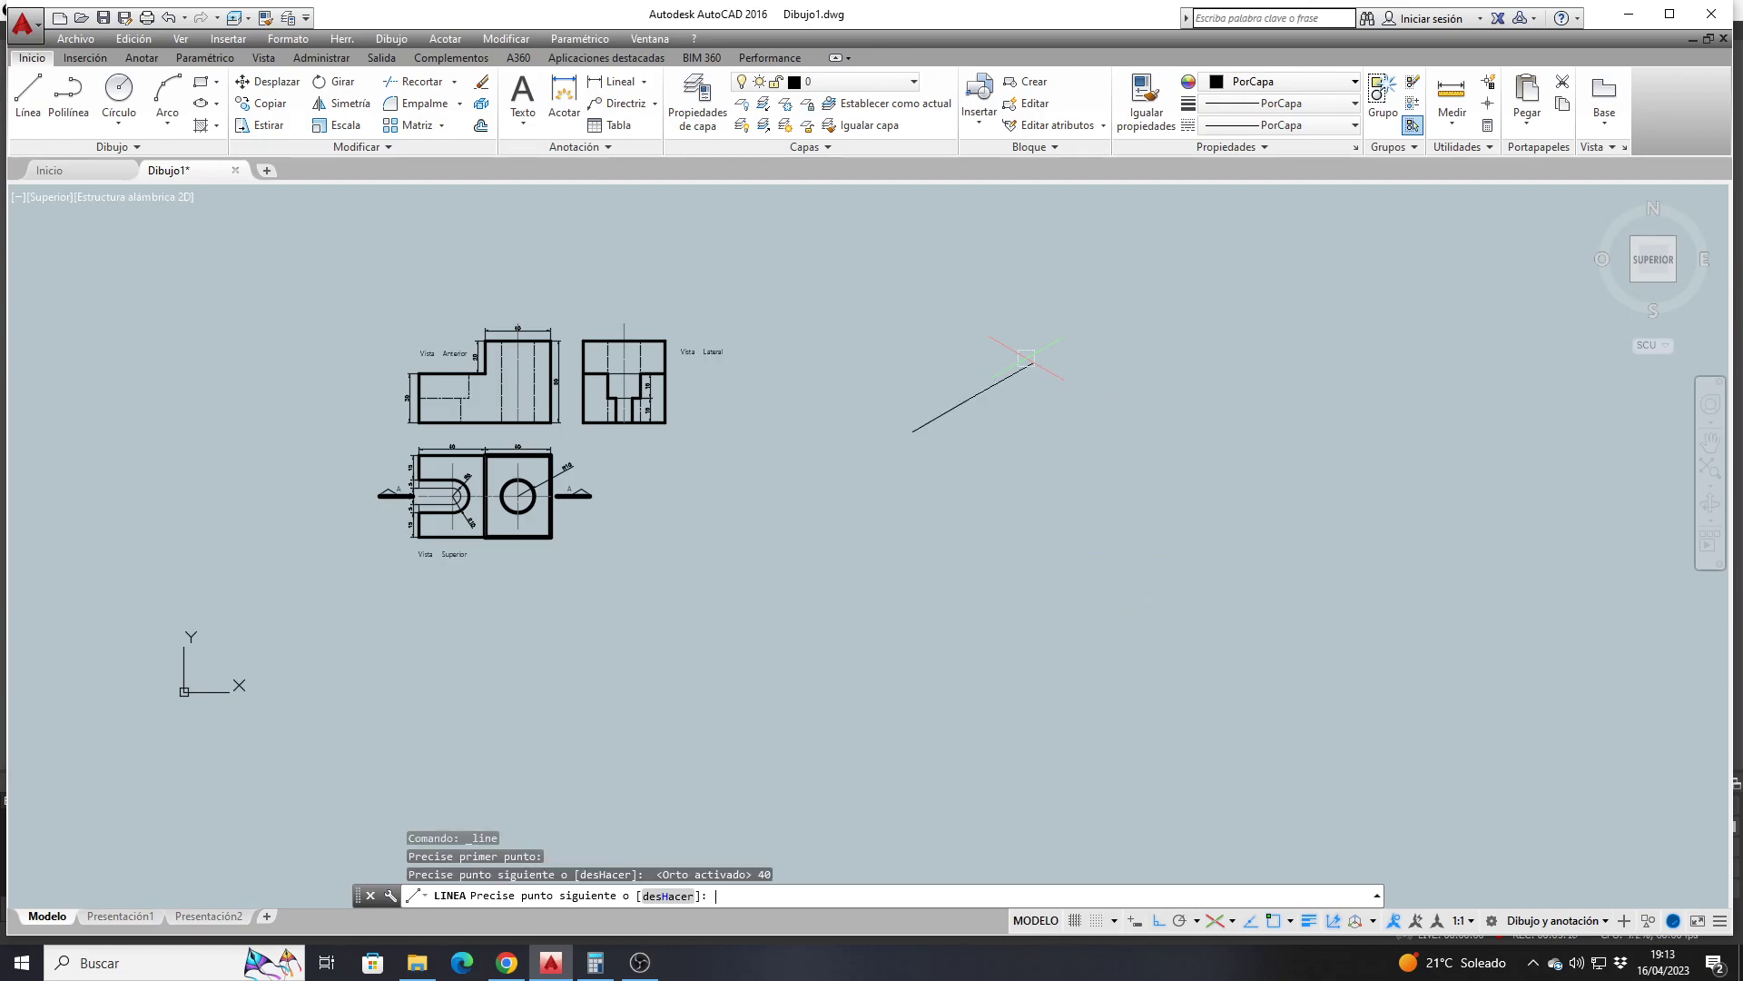
{"action": "type", "text": "50"}
{"action": "key", "text": "Return"}
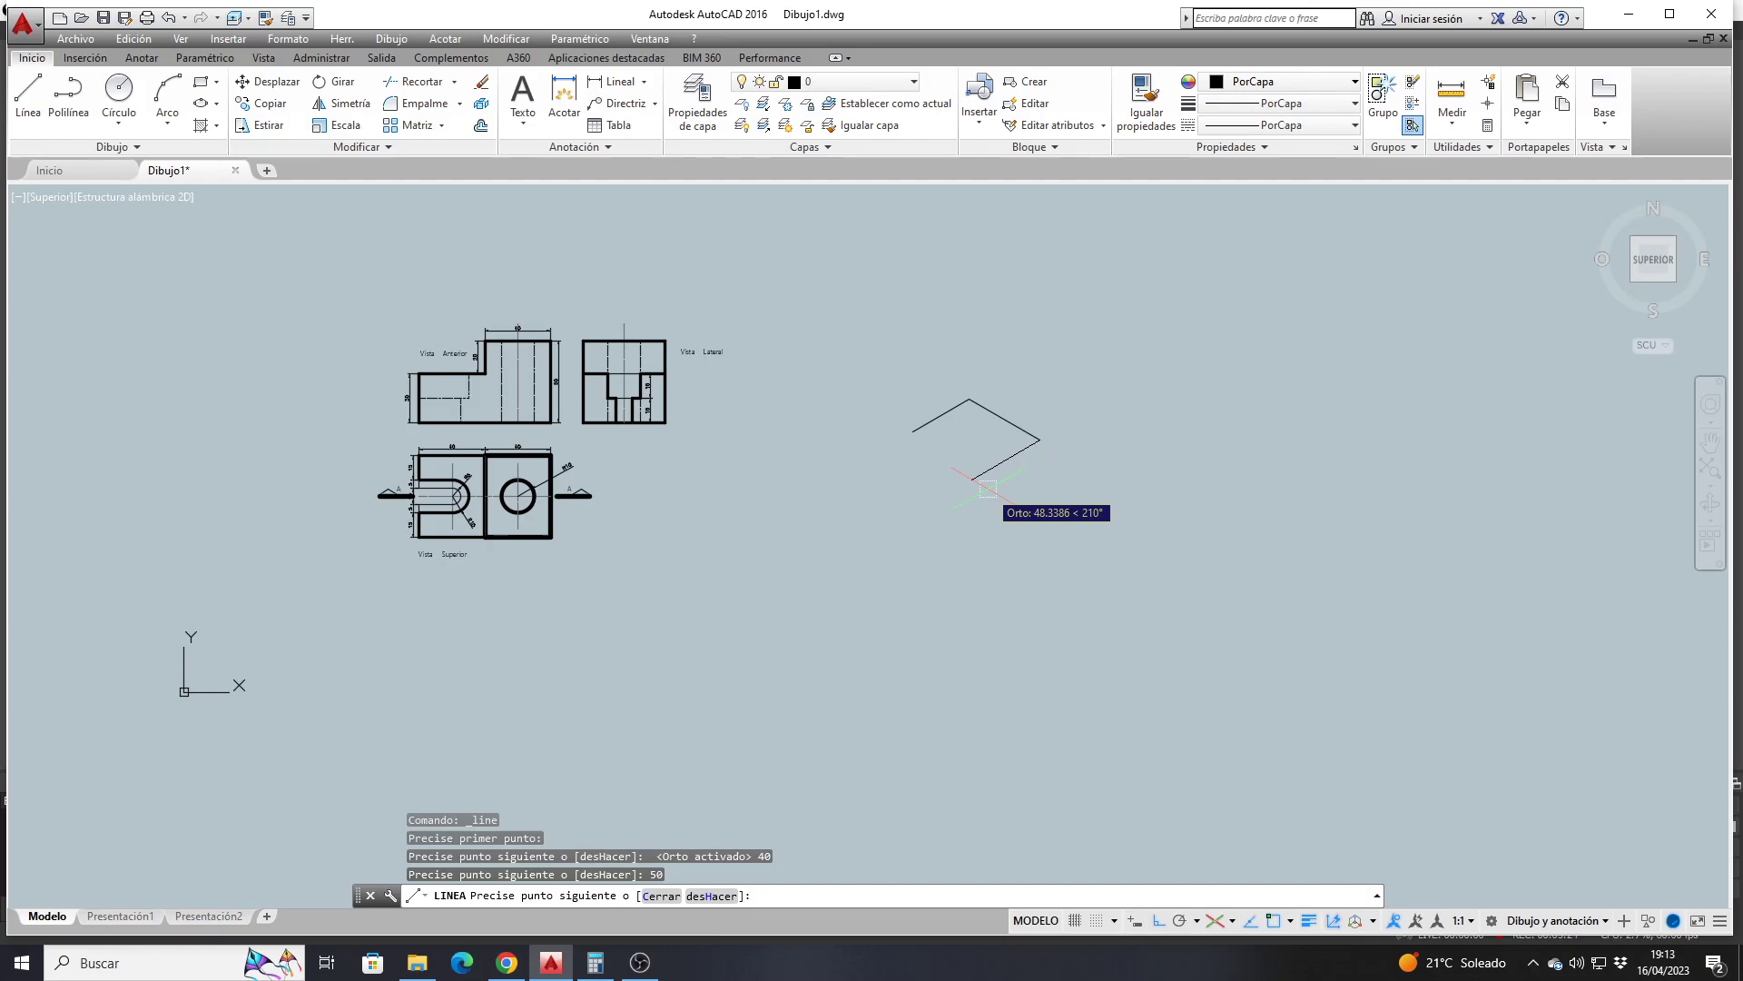
{"action": "type", "text": "40"}
{"action": "key", "text": "Return"}
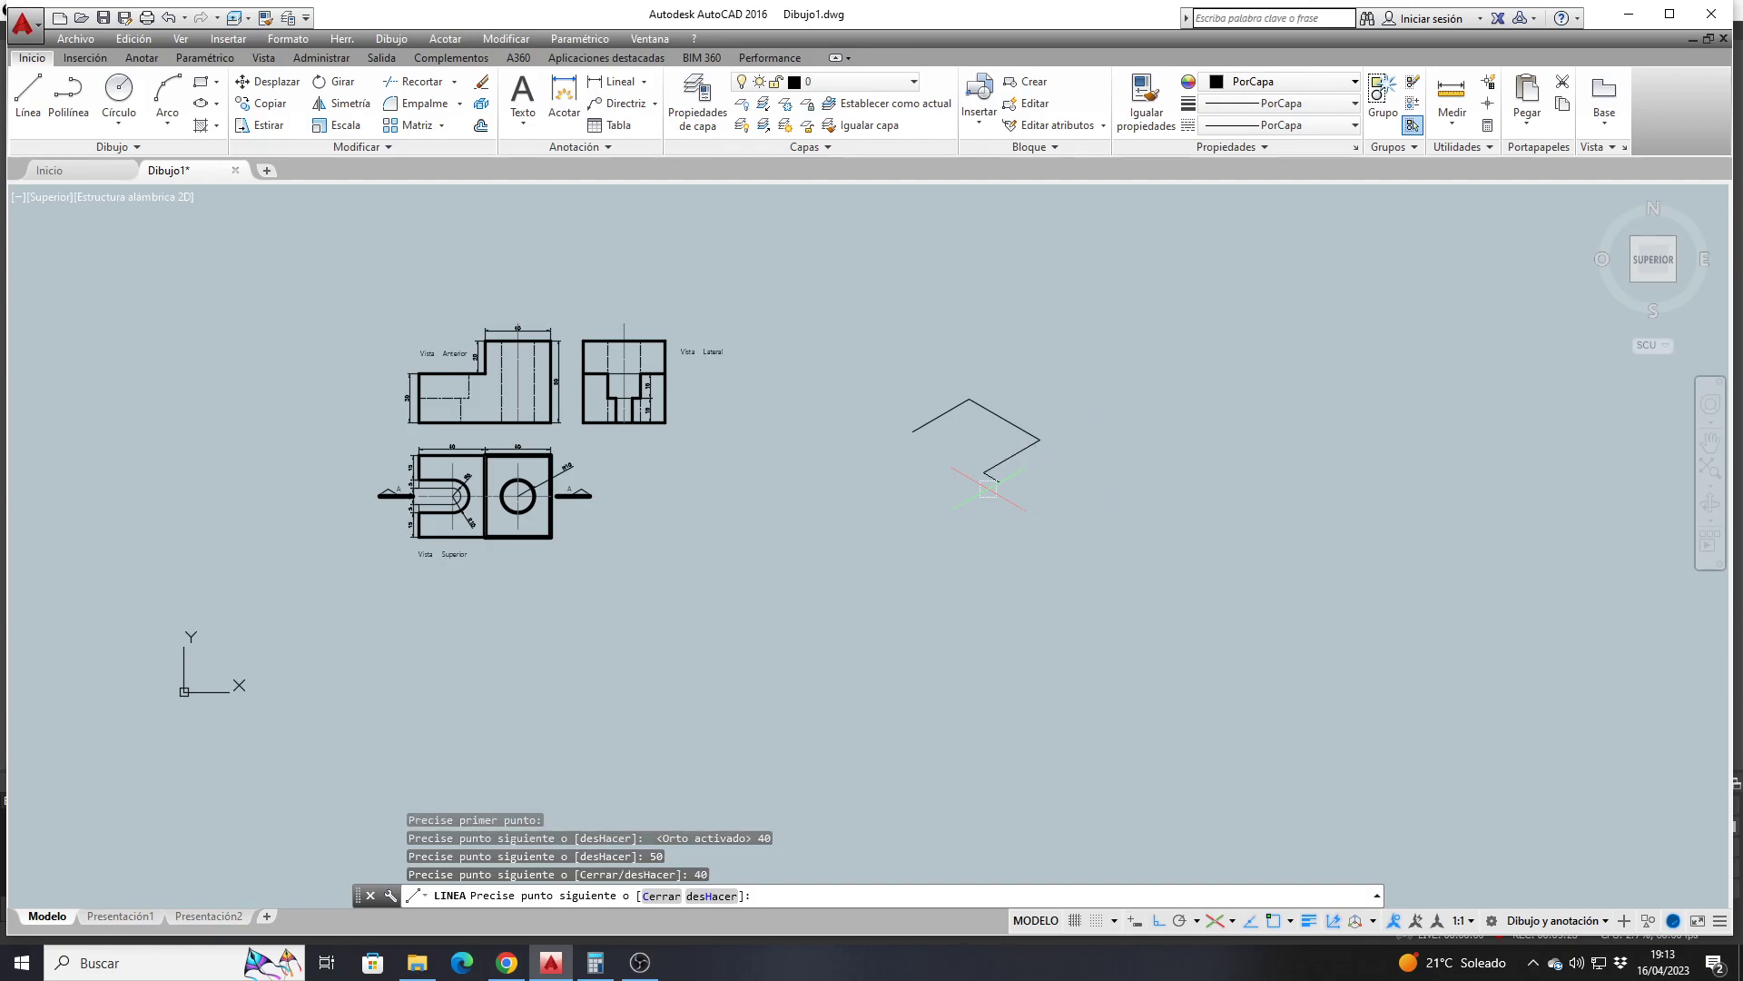
{"action": "left_click", "coordinate": [913, 431]}
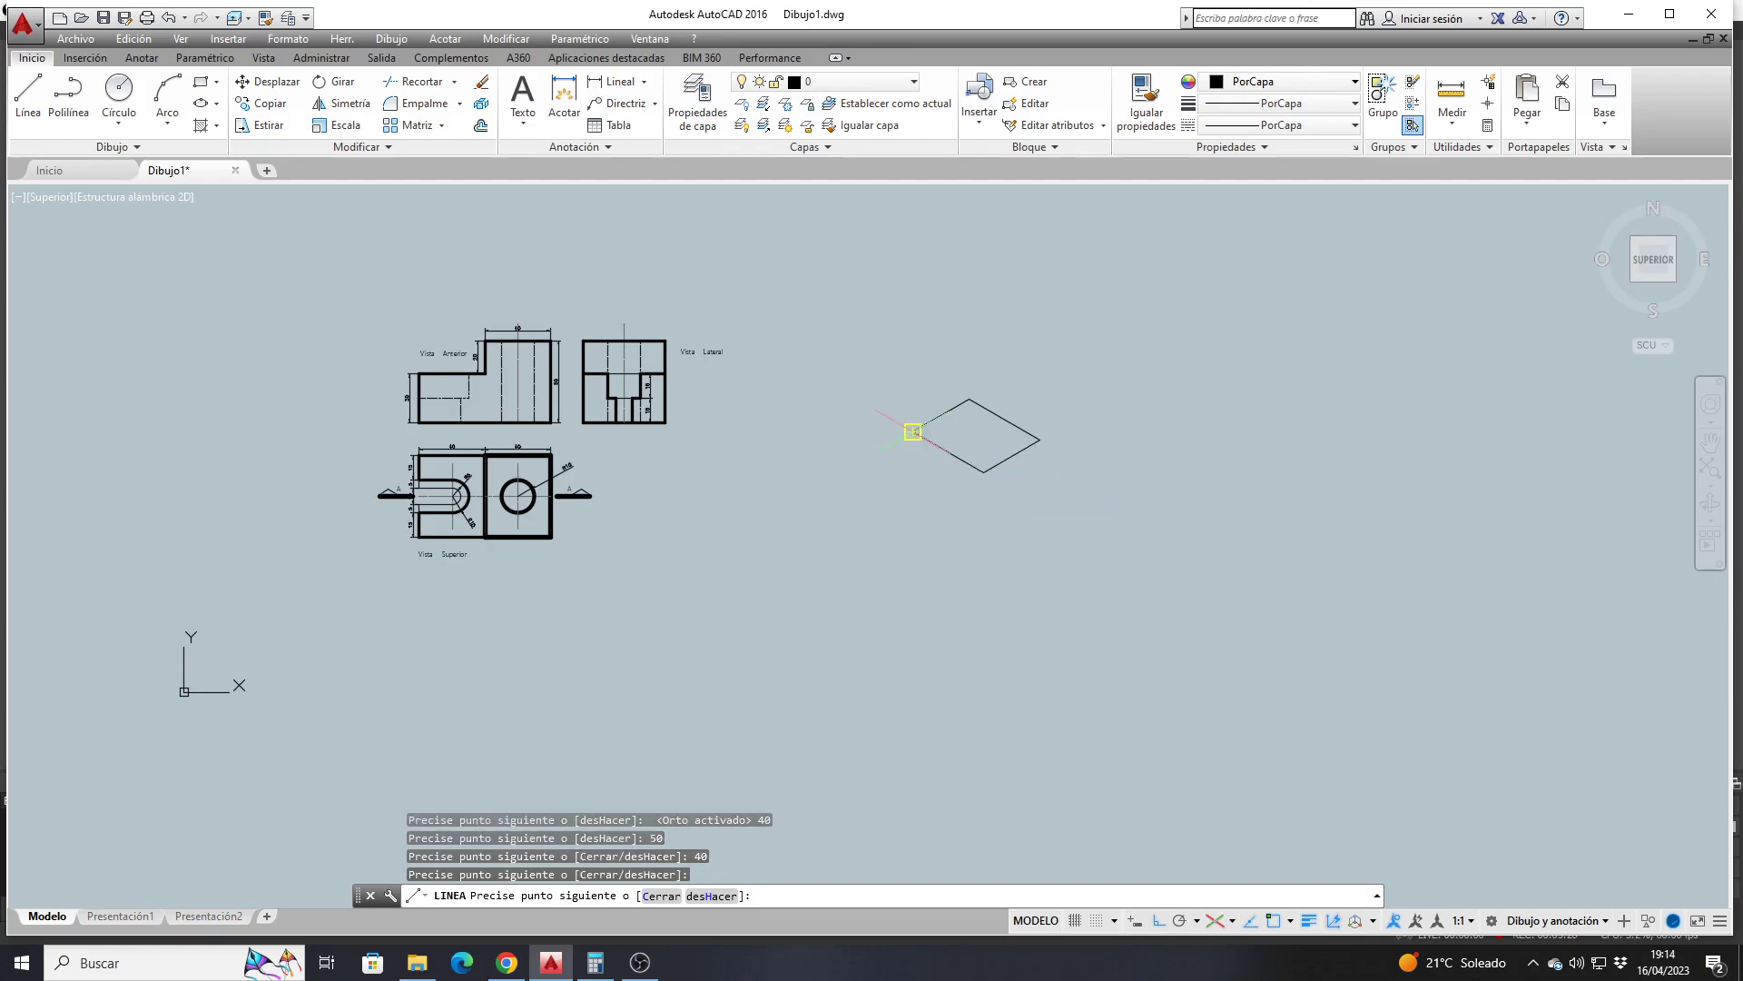
{"action": "key", "text": "Return"}
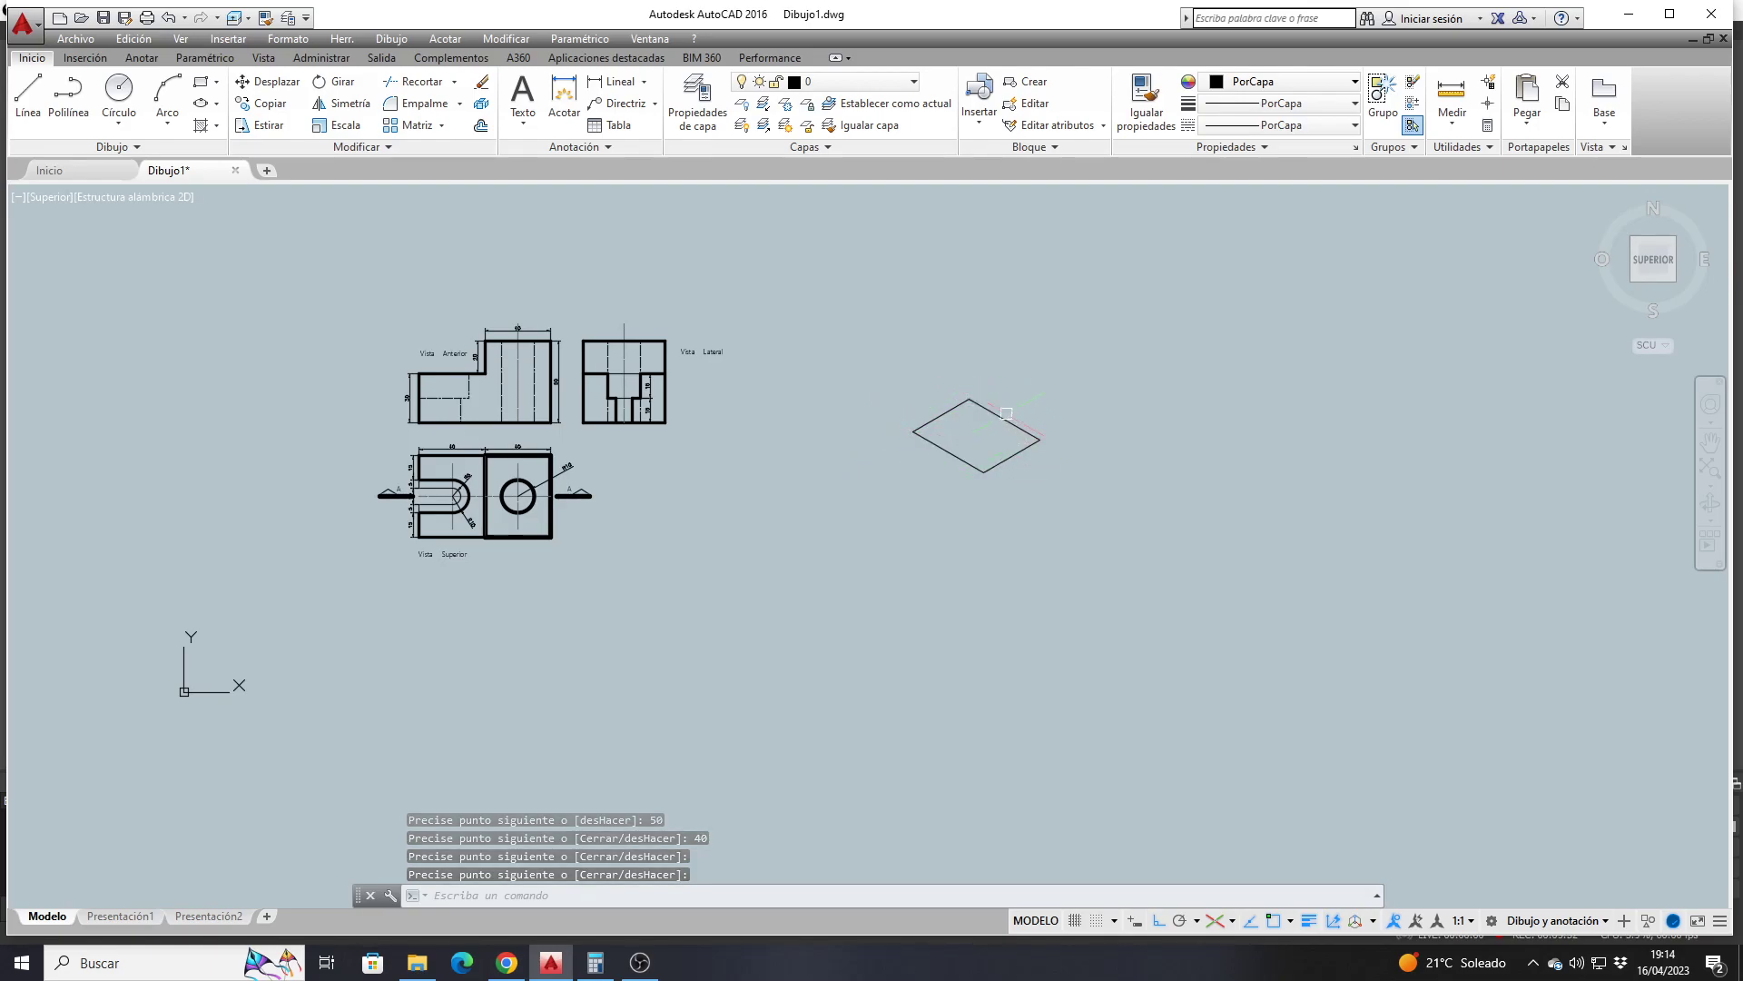
Examine the outlines of the hole block and the slotted lower block in the top view, plus the step height in the front view
{"action": "left_click", "coordinate": [553, 467]}
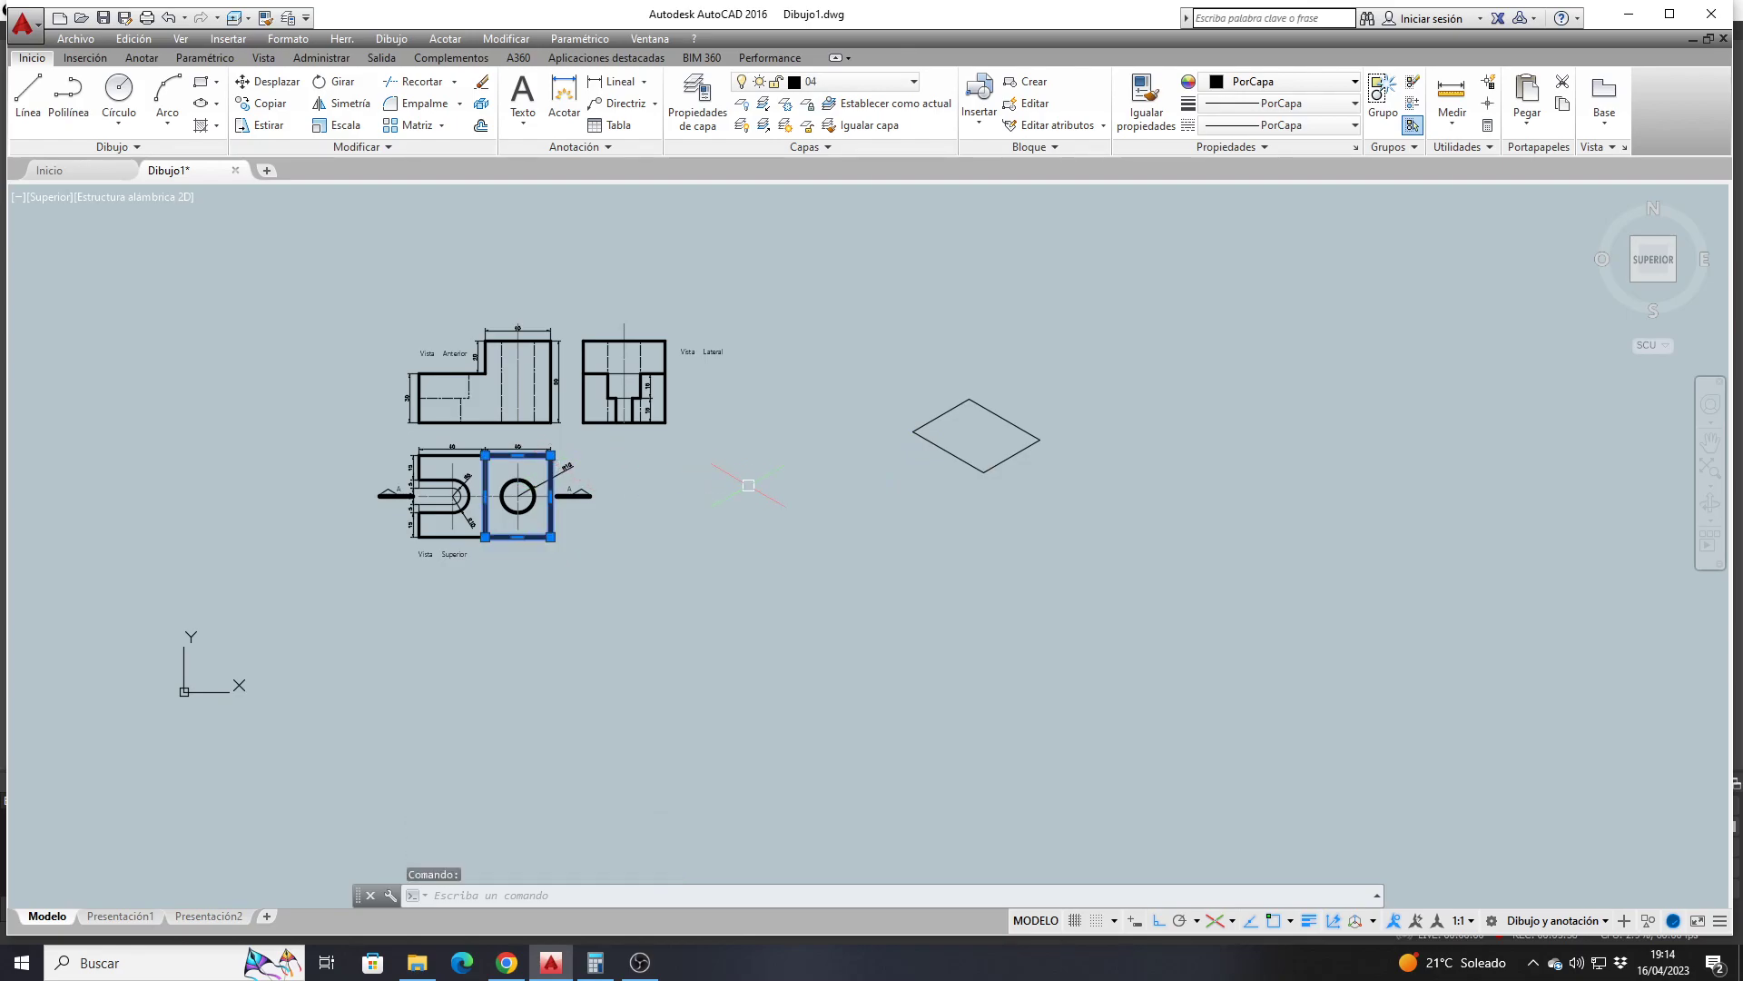
{"action": "key", "text": "Escape"}
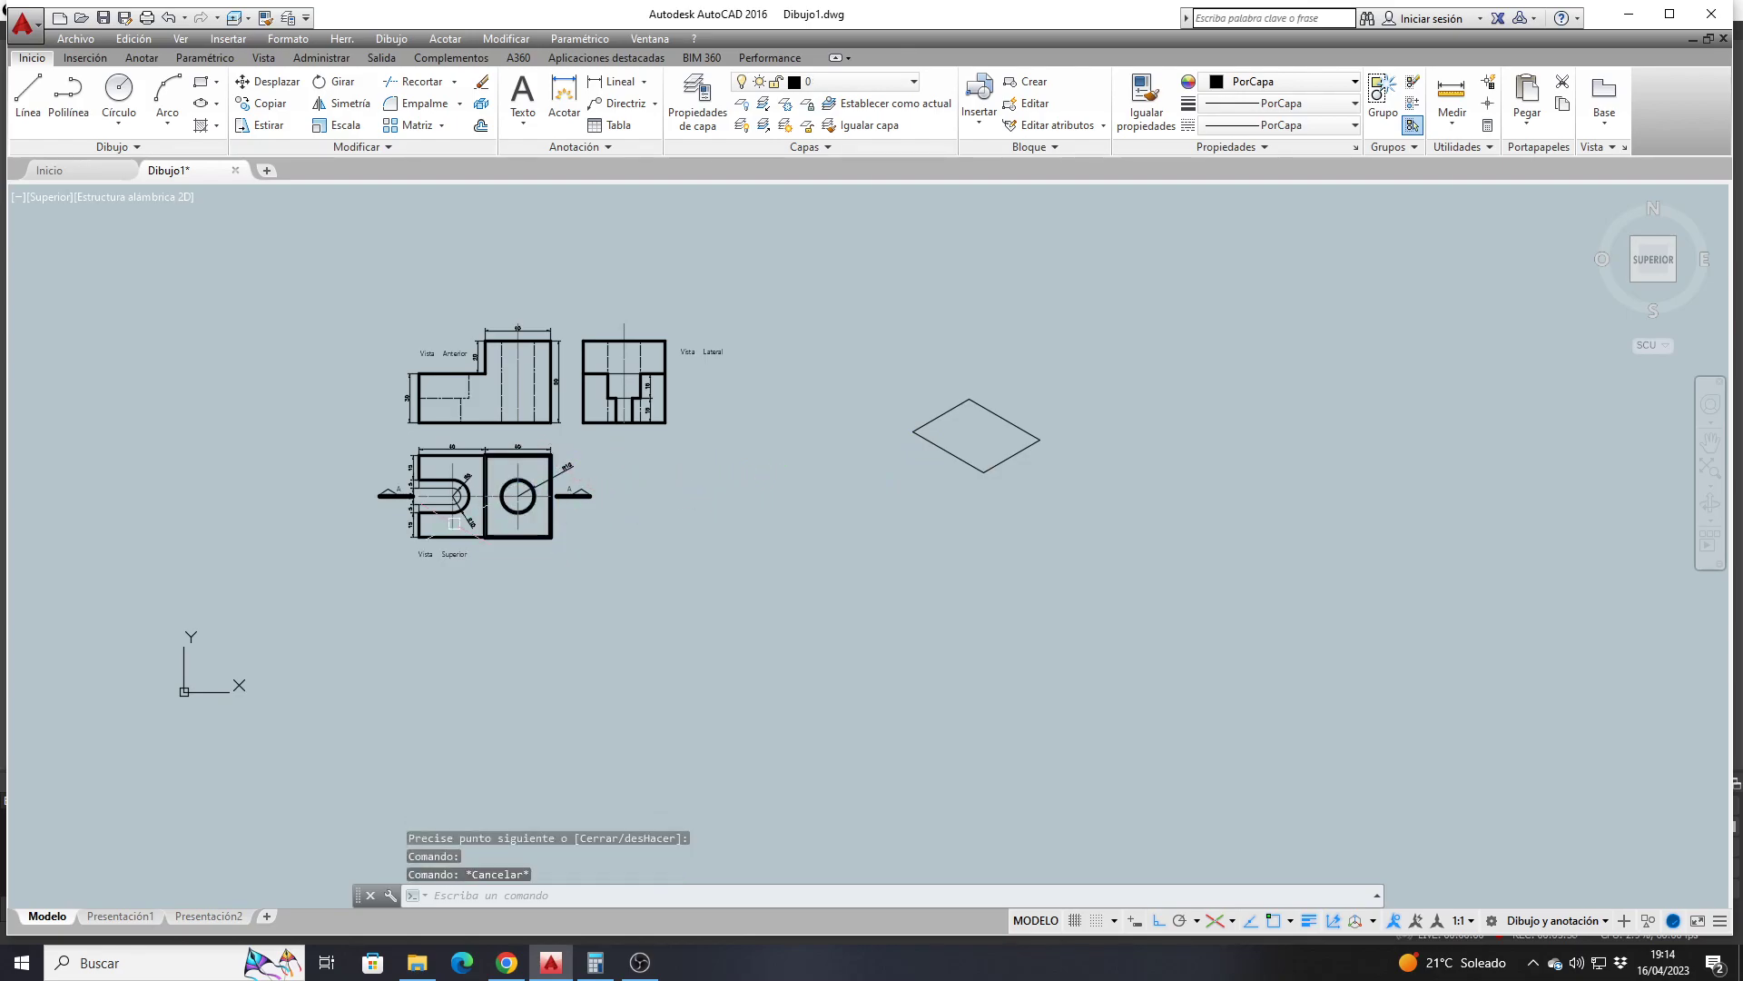
{"action": "scroll", "coordinate": [453, 529], "scroll_direction": "up", "scroll_amount": 4}
{"action": "left_click", "coordinate": [458, 546]}
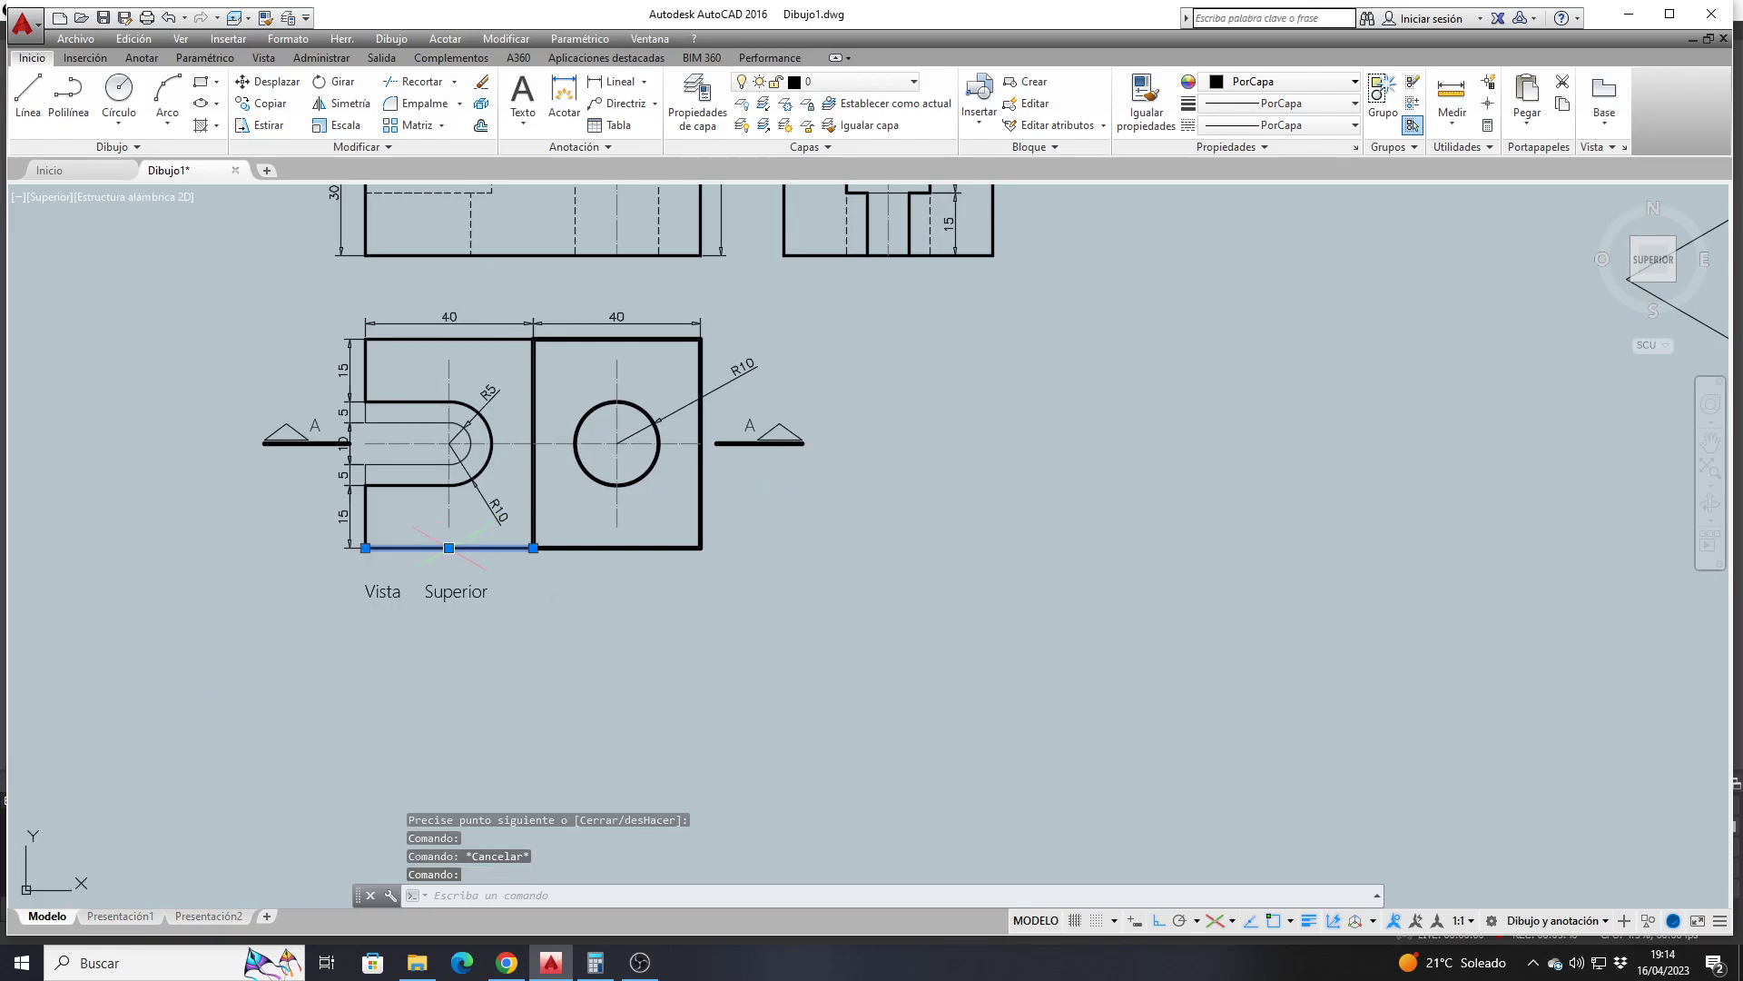
{"action": "left_click", "coordinate": [416, 341]}
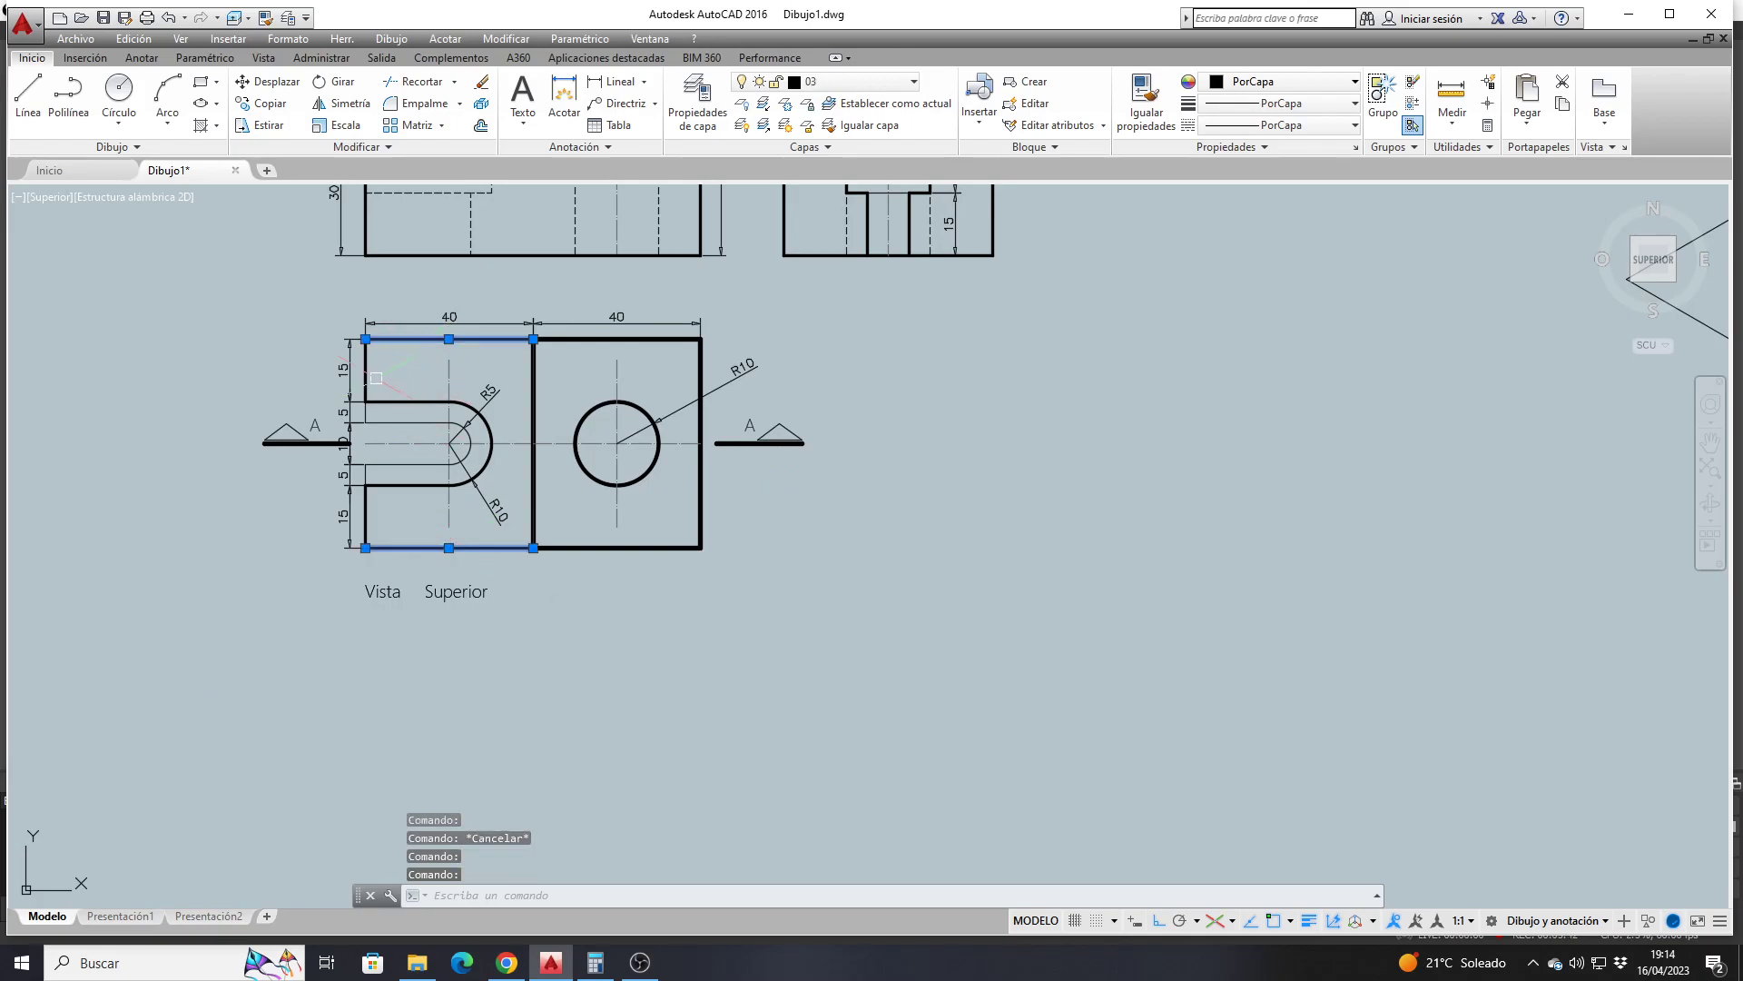
{"action": "left_click", "coordinate": [366, 374]}
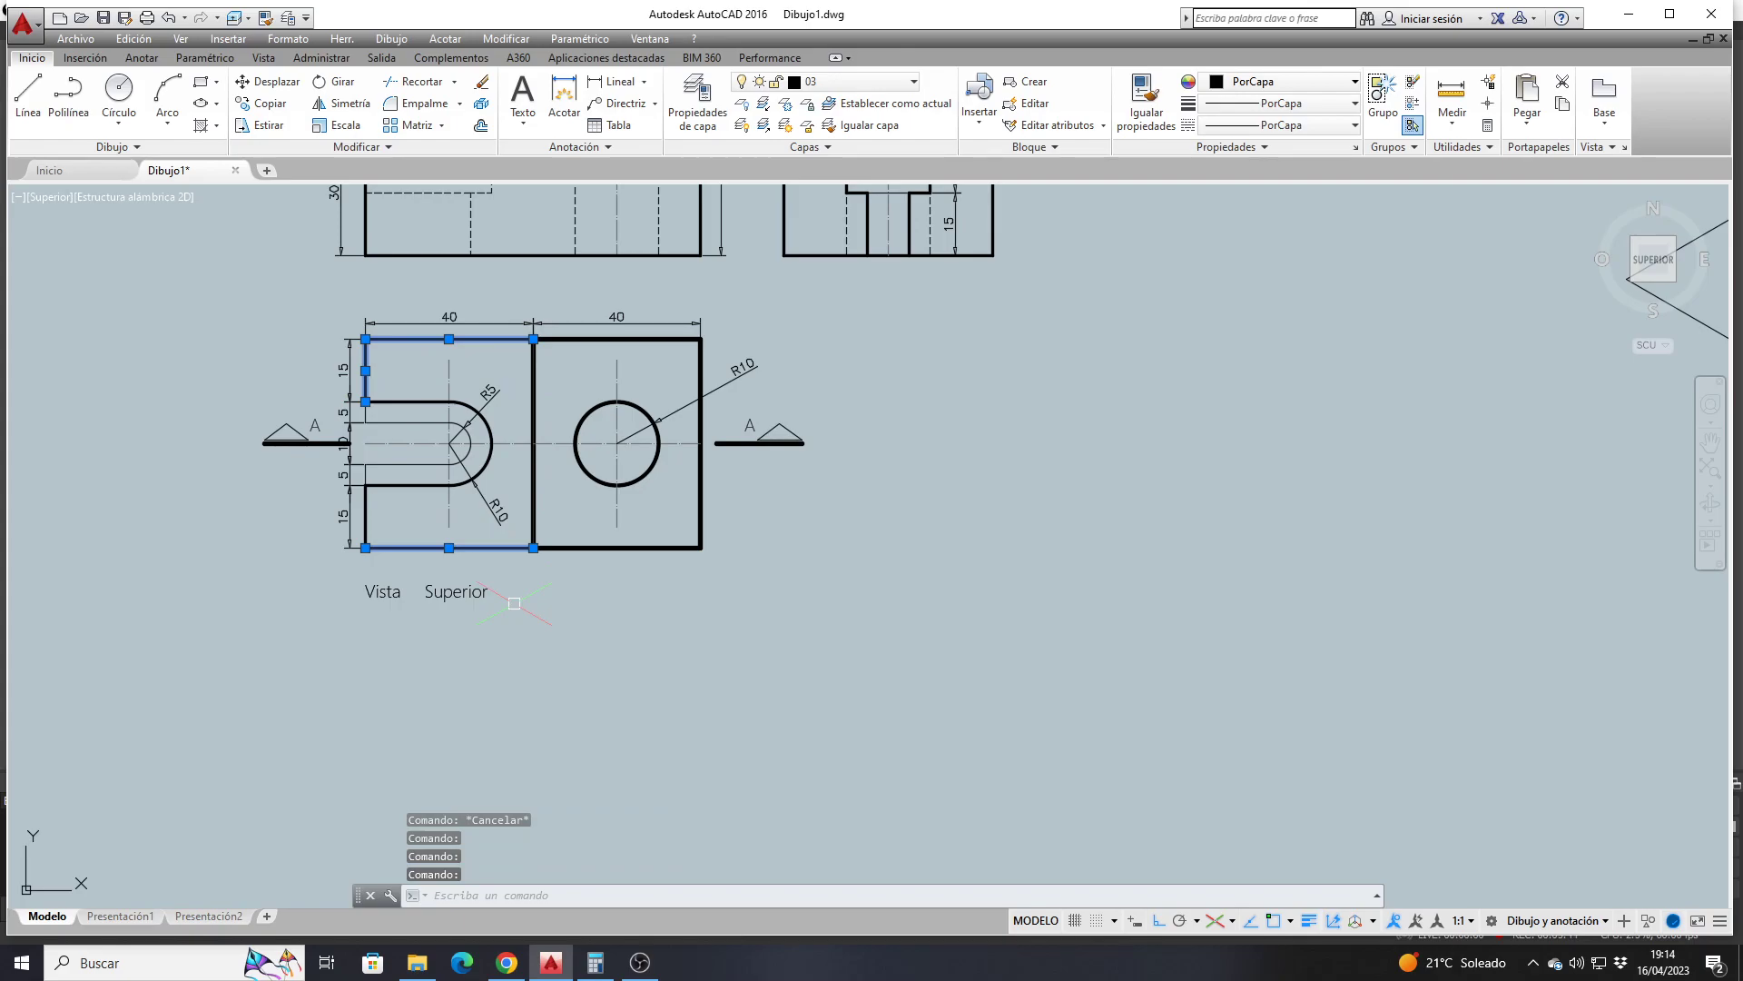
{"action": "scroll", "coordinate": [501, 598], "scroll_direction": "down", "scroll_amount": 2}
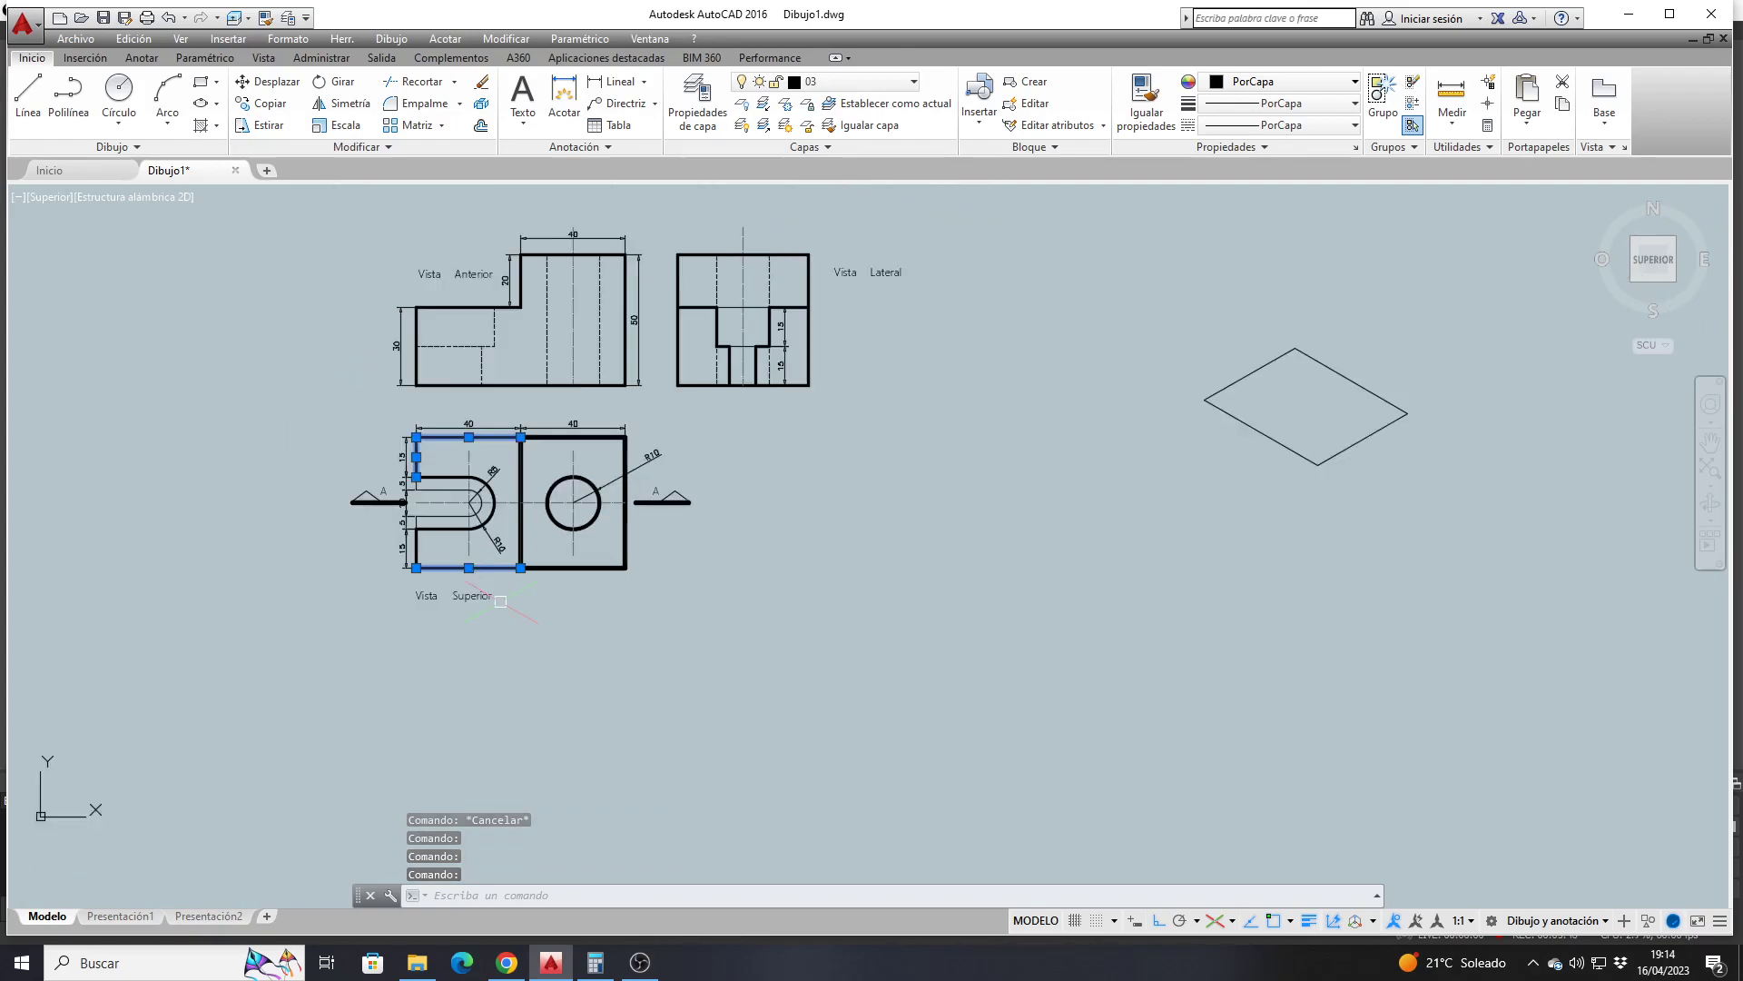
{"action": "scroll", "coordinate": [497, 270], "scroll_direction": "up", "scroll_amount": 2}
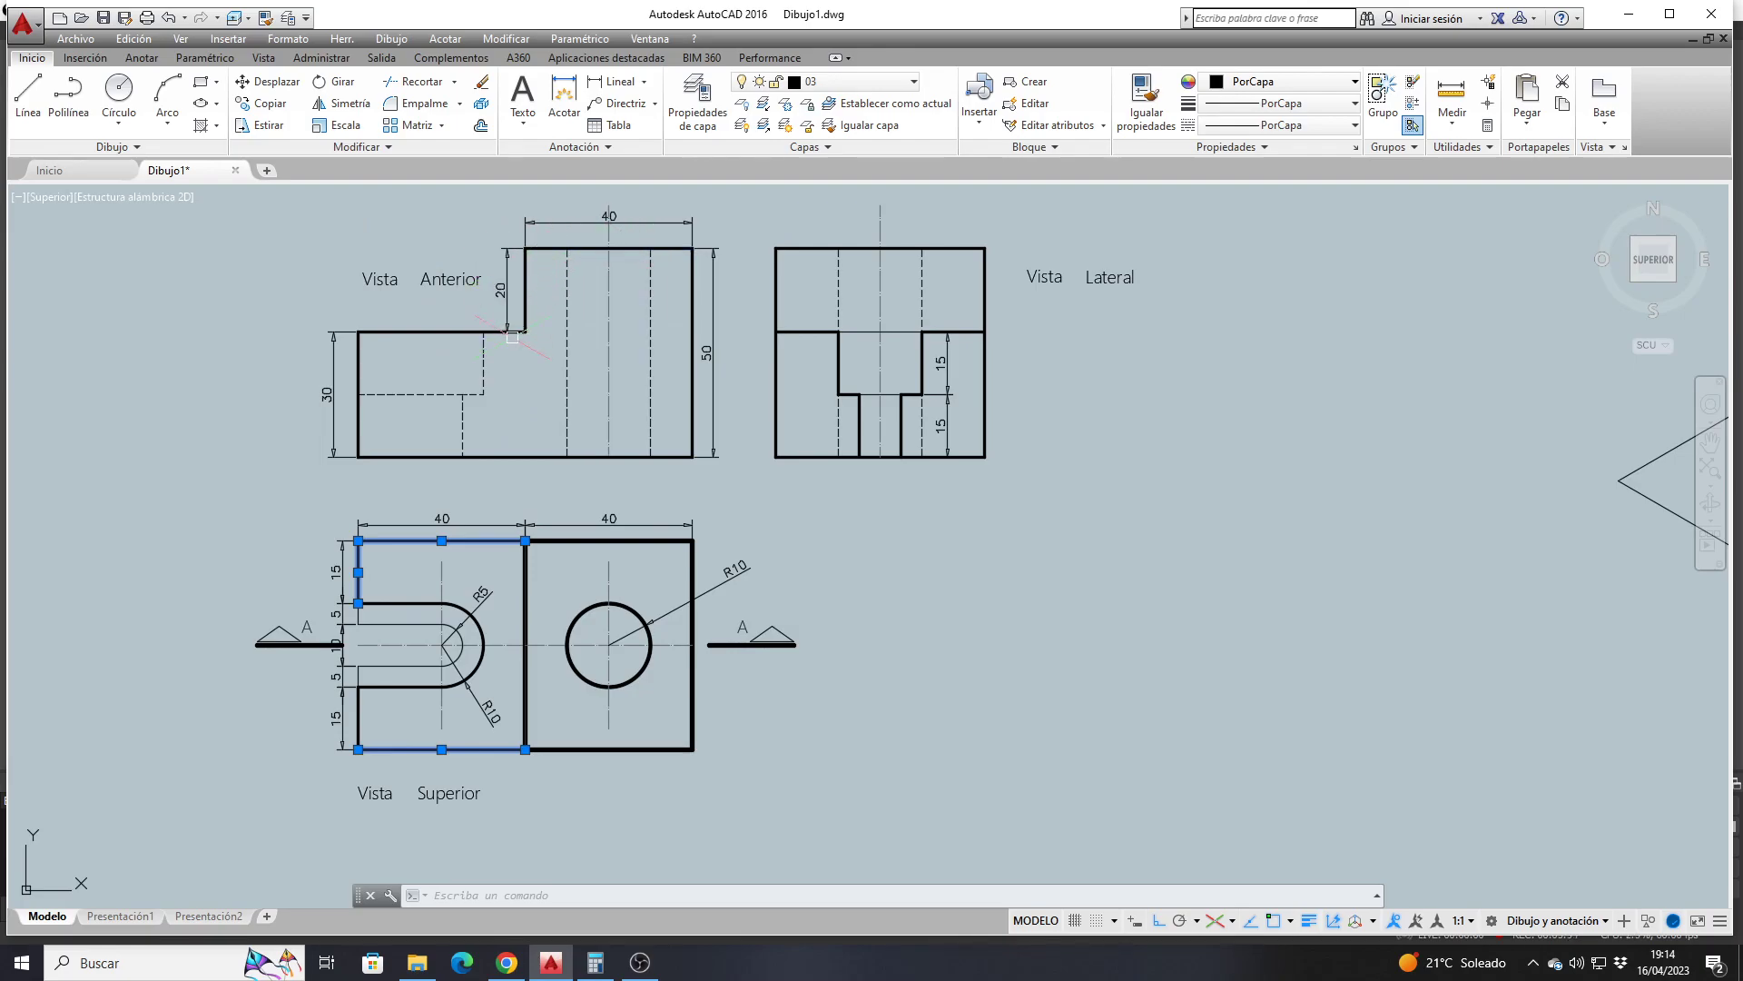
{"action": "key", "text": "Escape"}
Start a line at the isometric rectangle's leftmost corner and draw it 20 straight down in the right isoplane
{"action": "scroll", "coordinate": [460, 337], "scroll_direction": "down", "scroll_amount": 4}
{"action": "scroll", "coordinate": [912, 401], "scroll_direction": "up", "scroll_amount": 4}
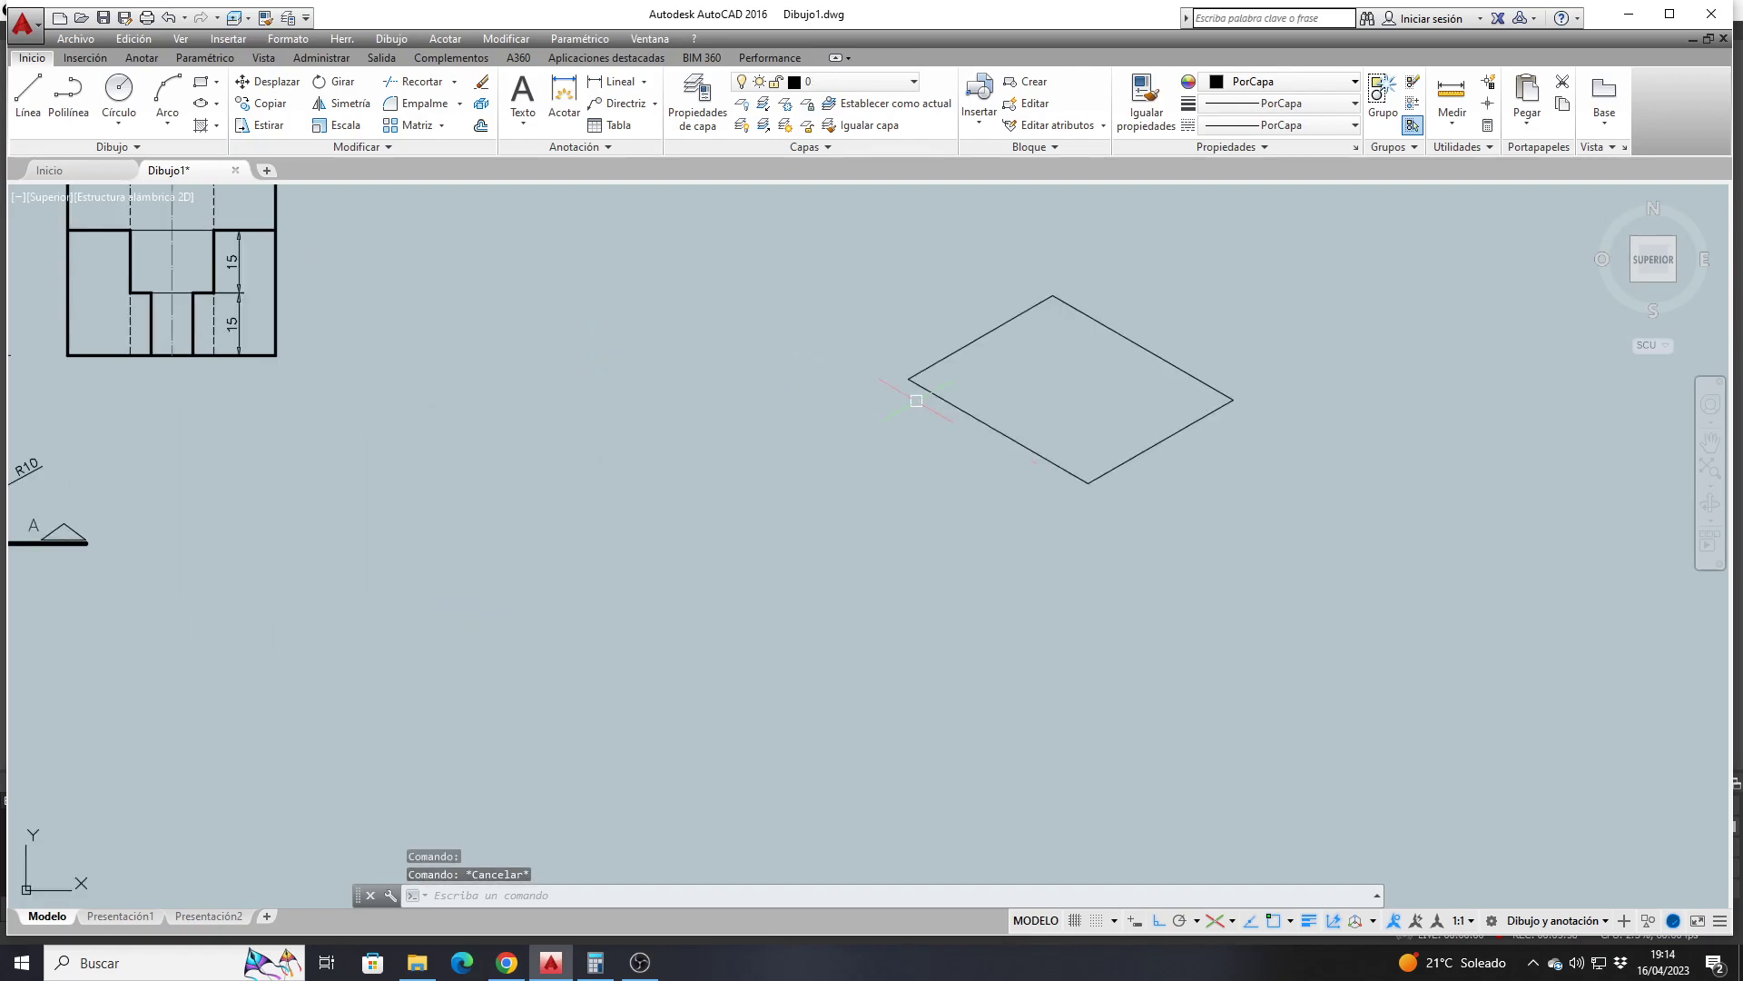
{"action": "left_click", "coordinate": [27, 96]}
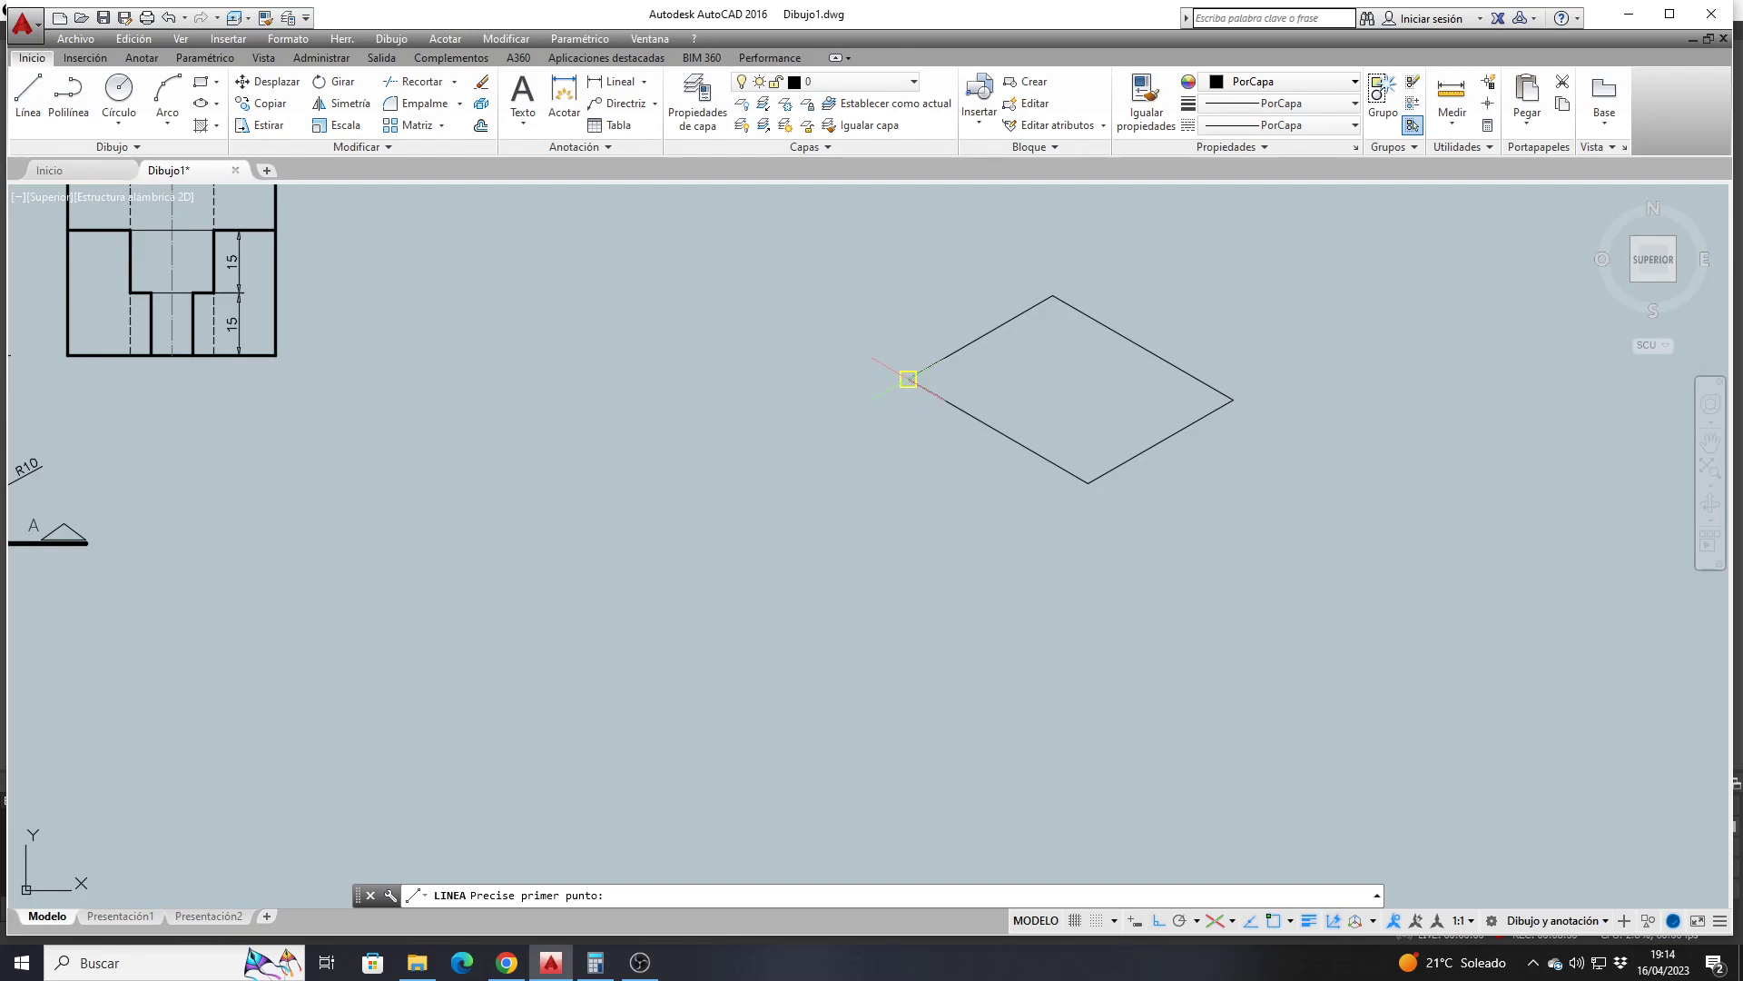
{"action": "left_click", "coordinate": [908, 378]}
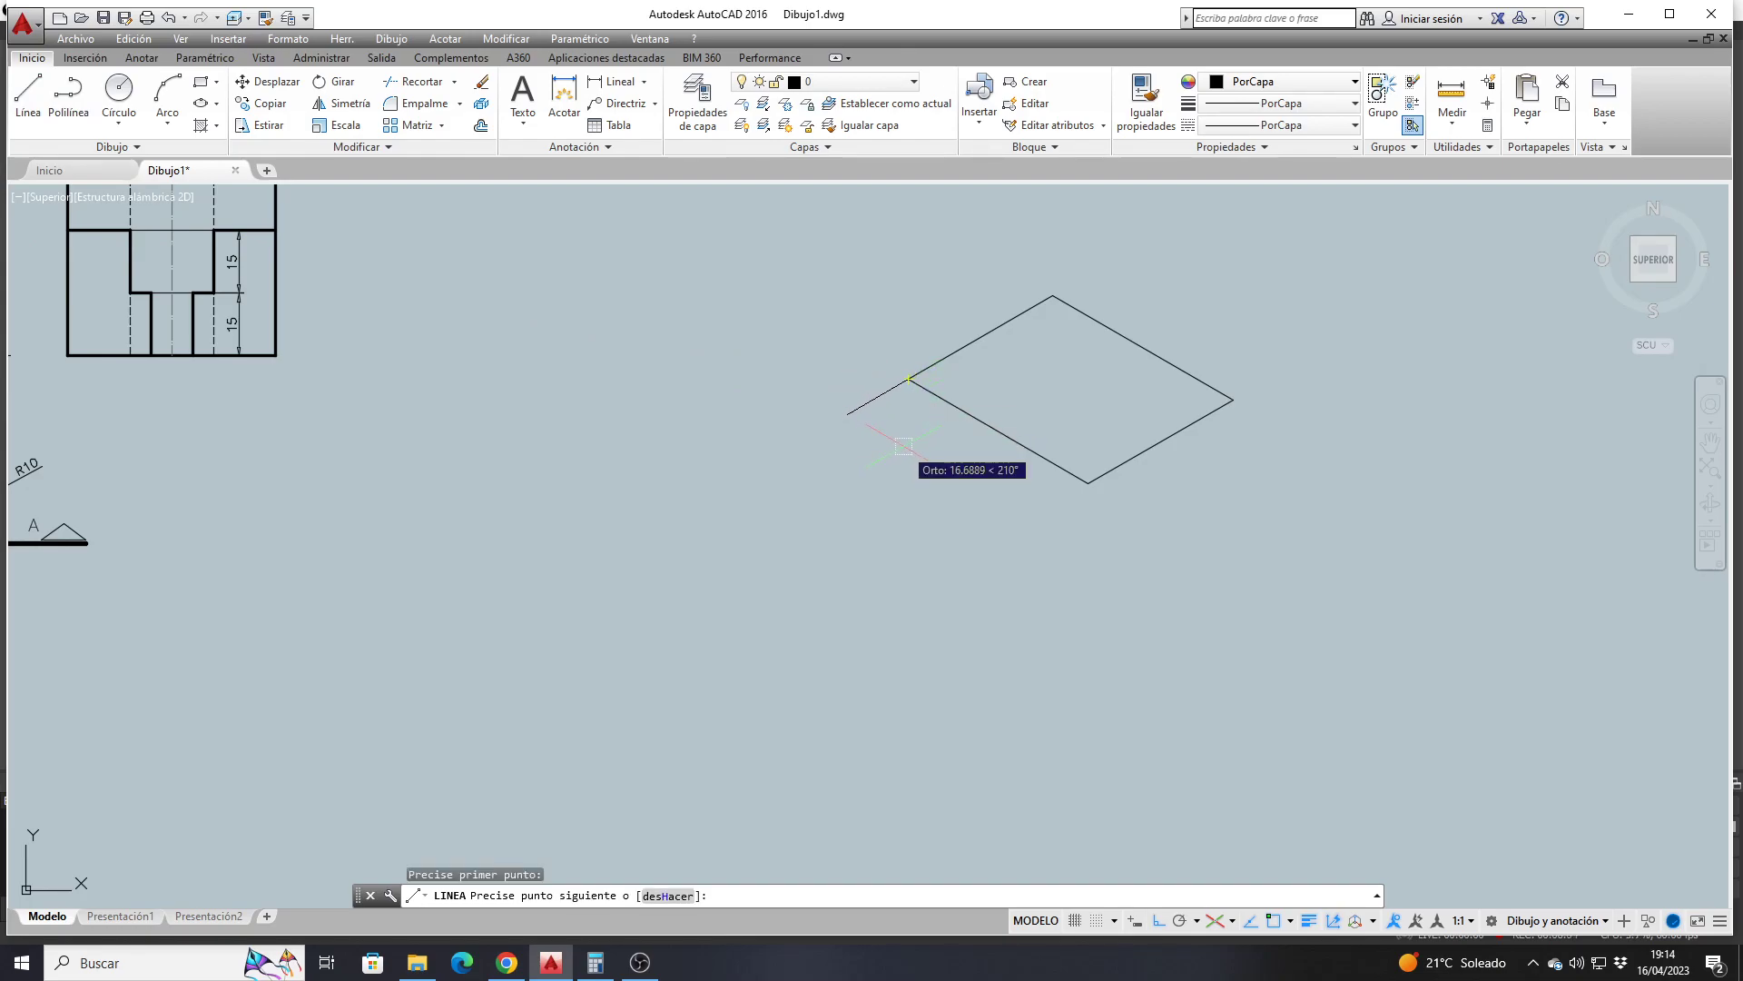
{"action": "key", "text": "F5"}
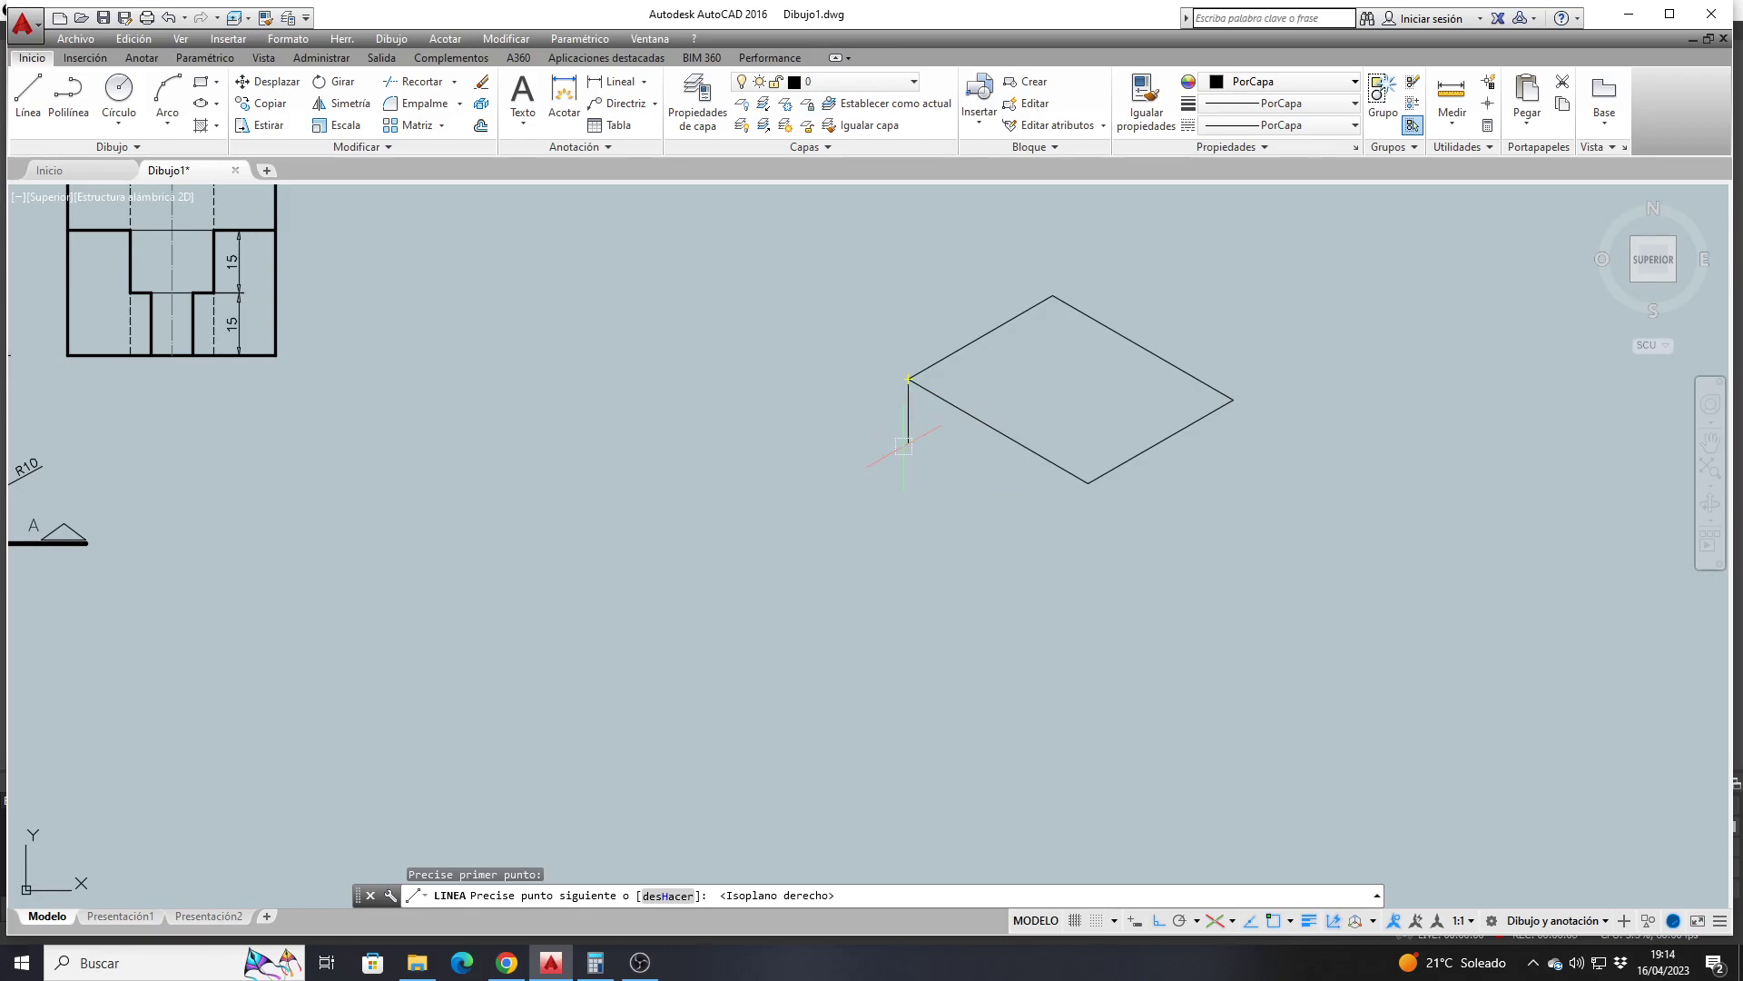
{"action": "type", "text": "20"}
{"action": "key", "text": "Return"}
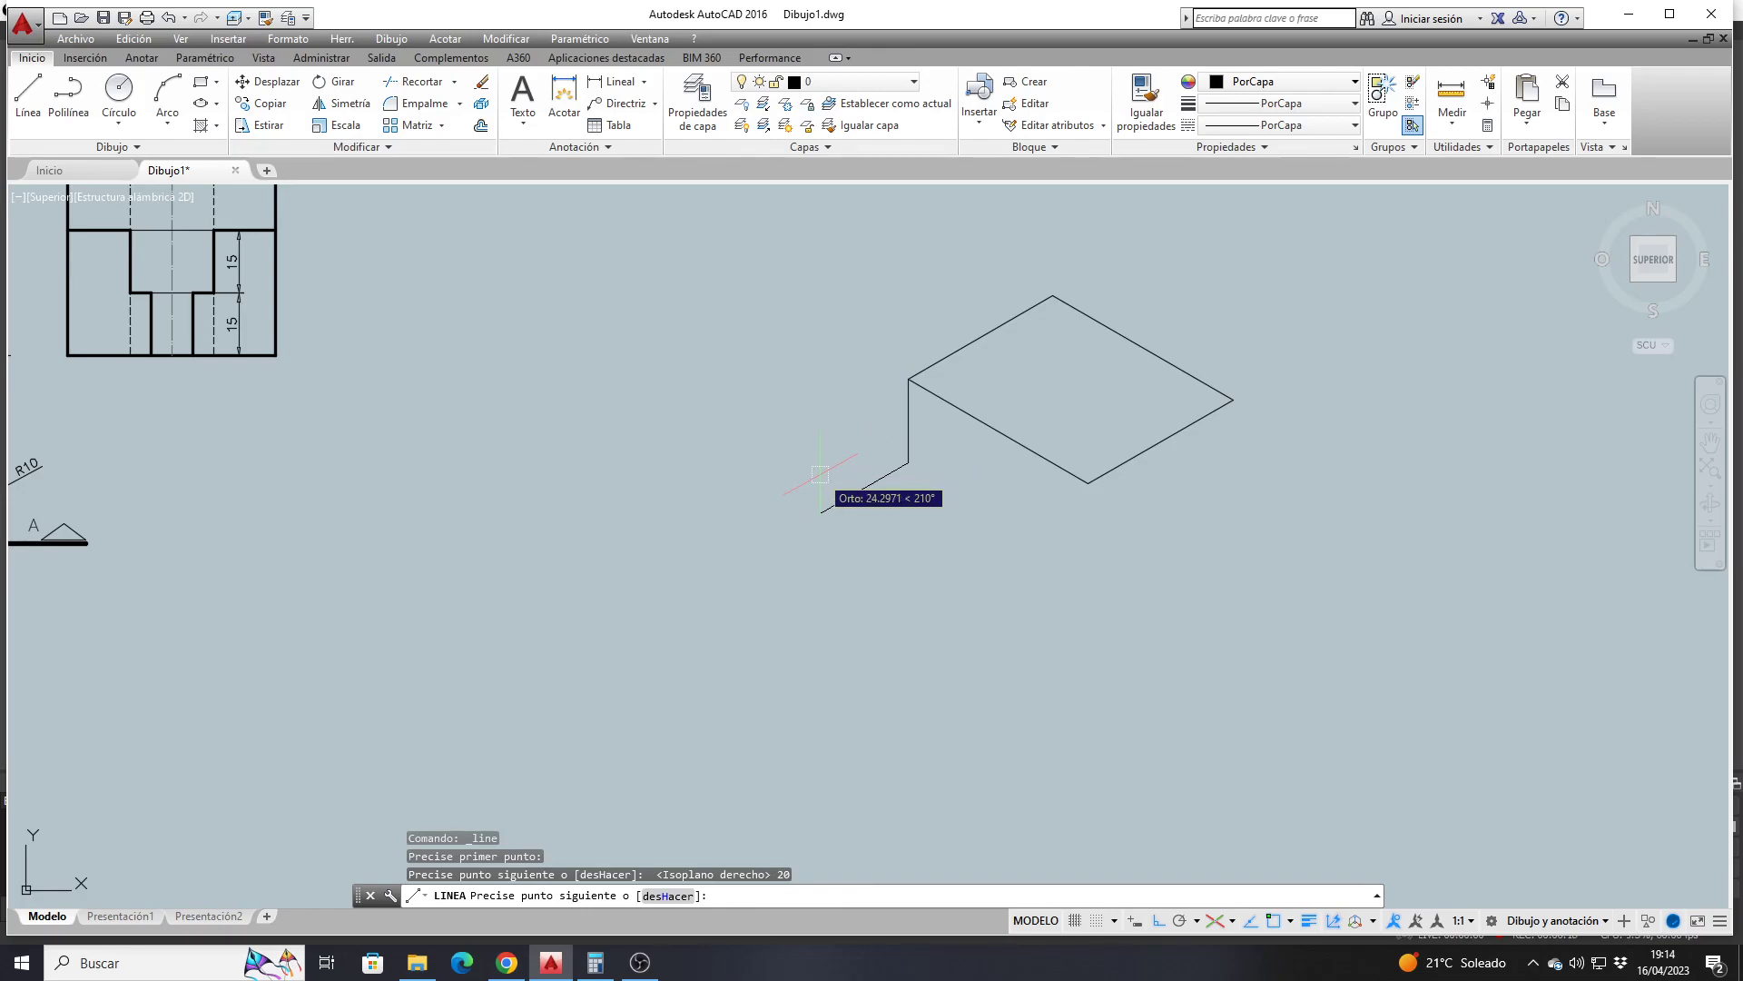
Continue the line in the top isoplane as a closed 40 by 50 rectangle for the lower step face, ending at the vertical's lower end
{"action": "key", "text": "F5"}
{"action": "key", "text": "F5"}
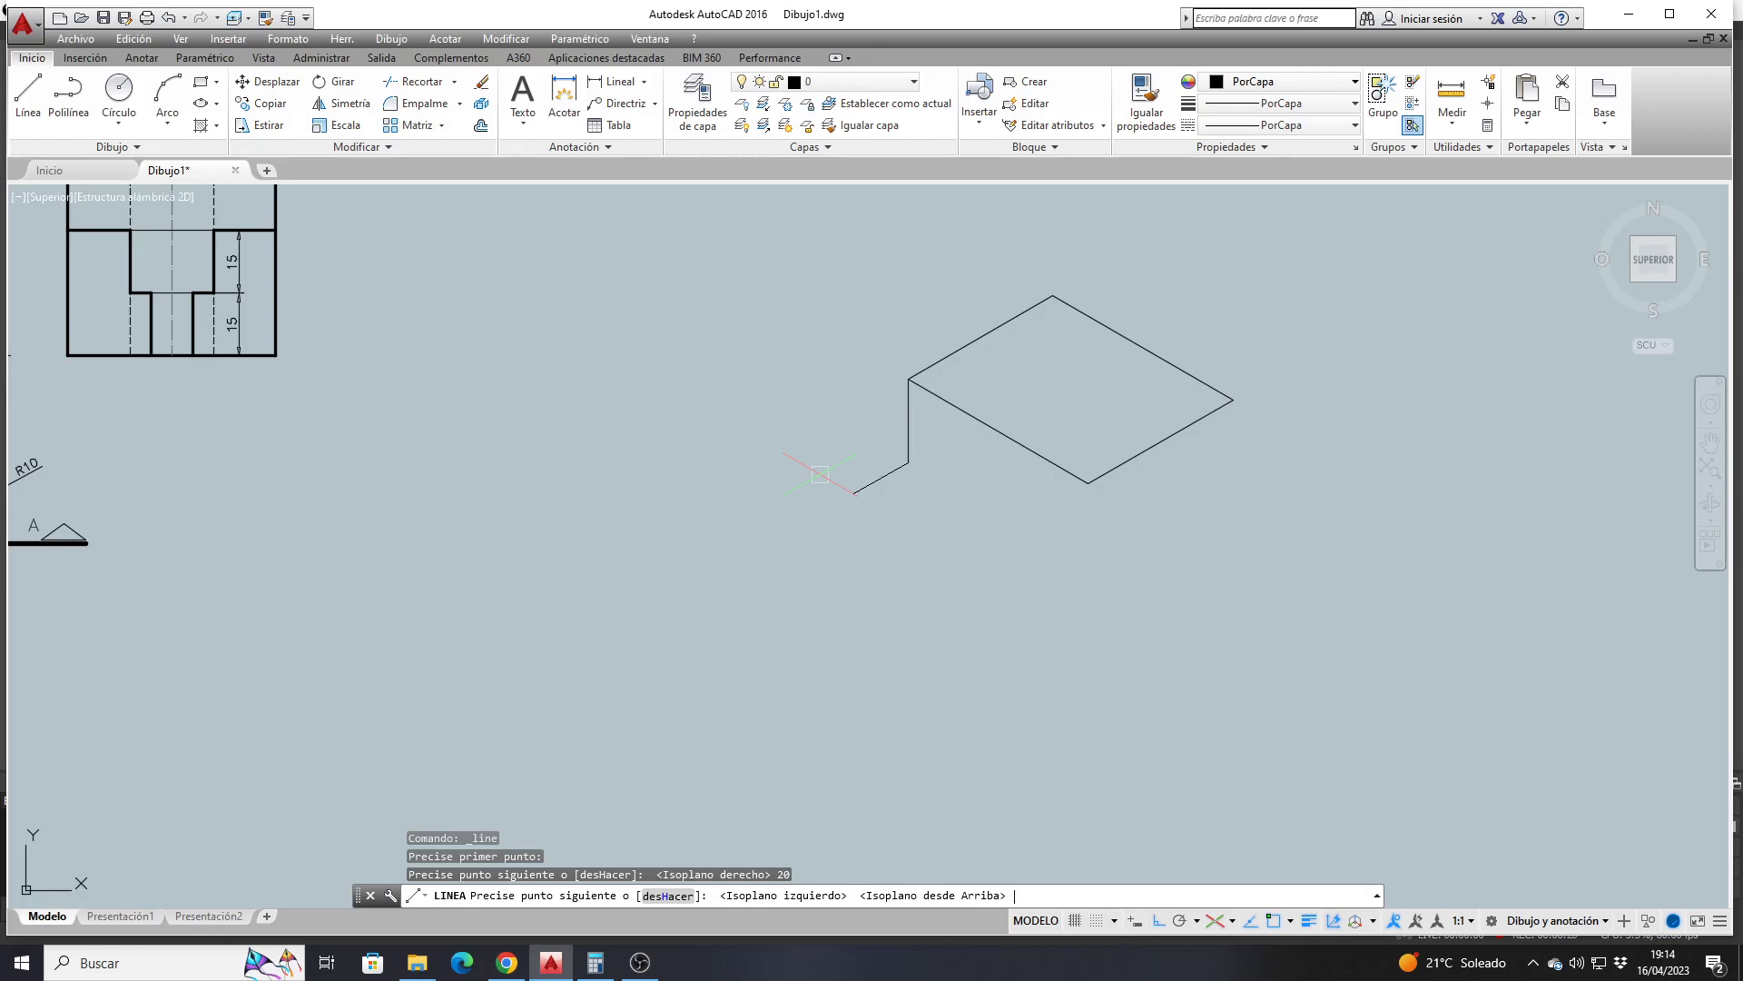
{"action": "type", "text": "40"}
{"action": "key", "text": "Return"}
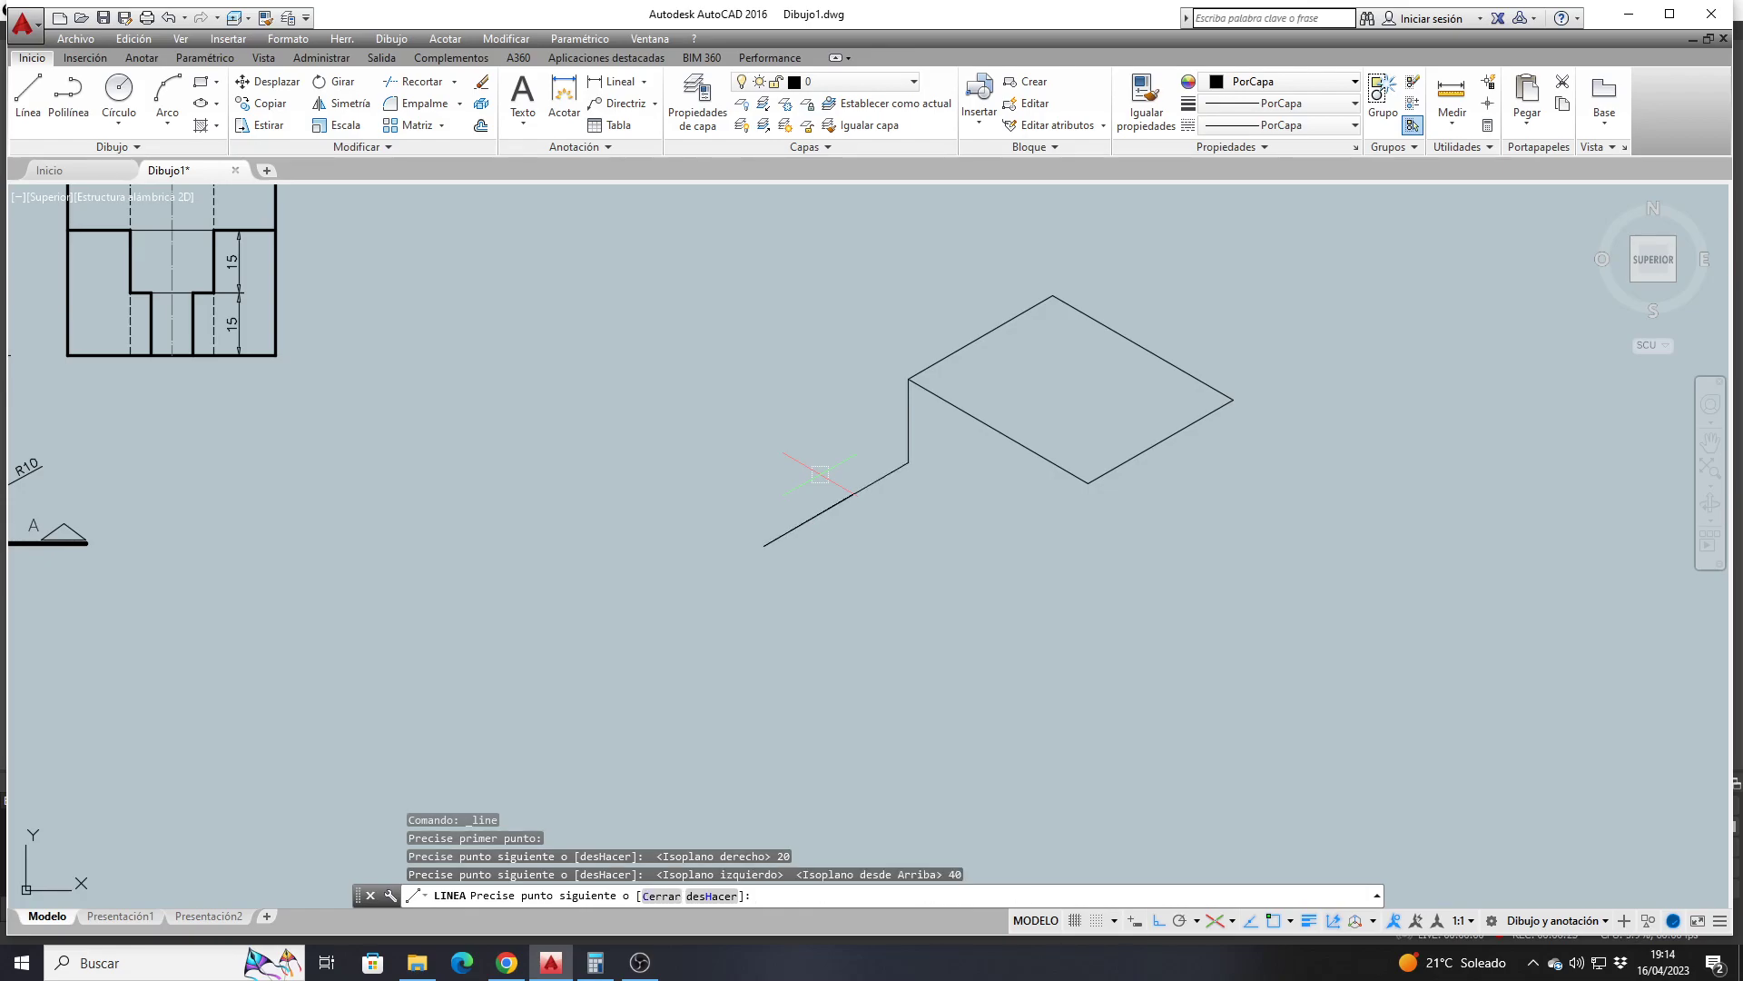
{"action": "type", "text": "50"}
{"action": "key", "text": "Return"}
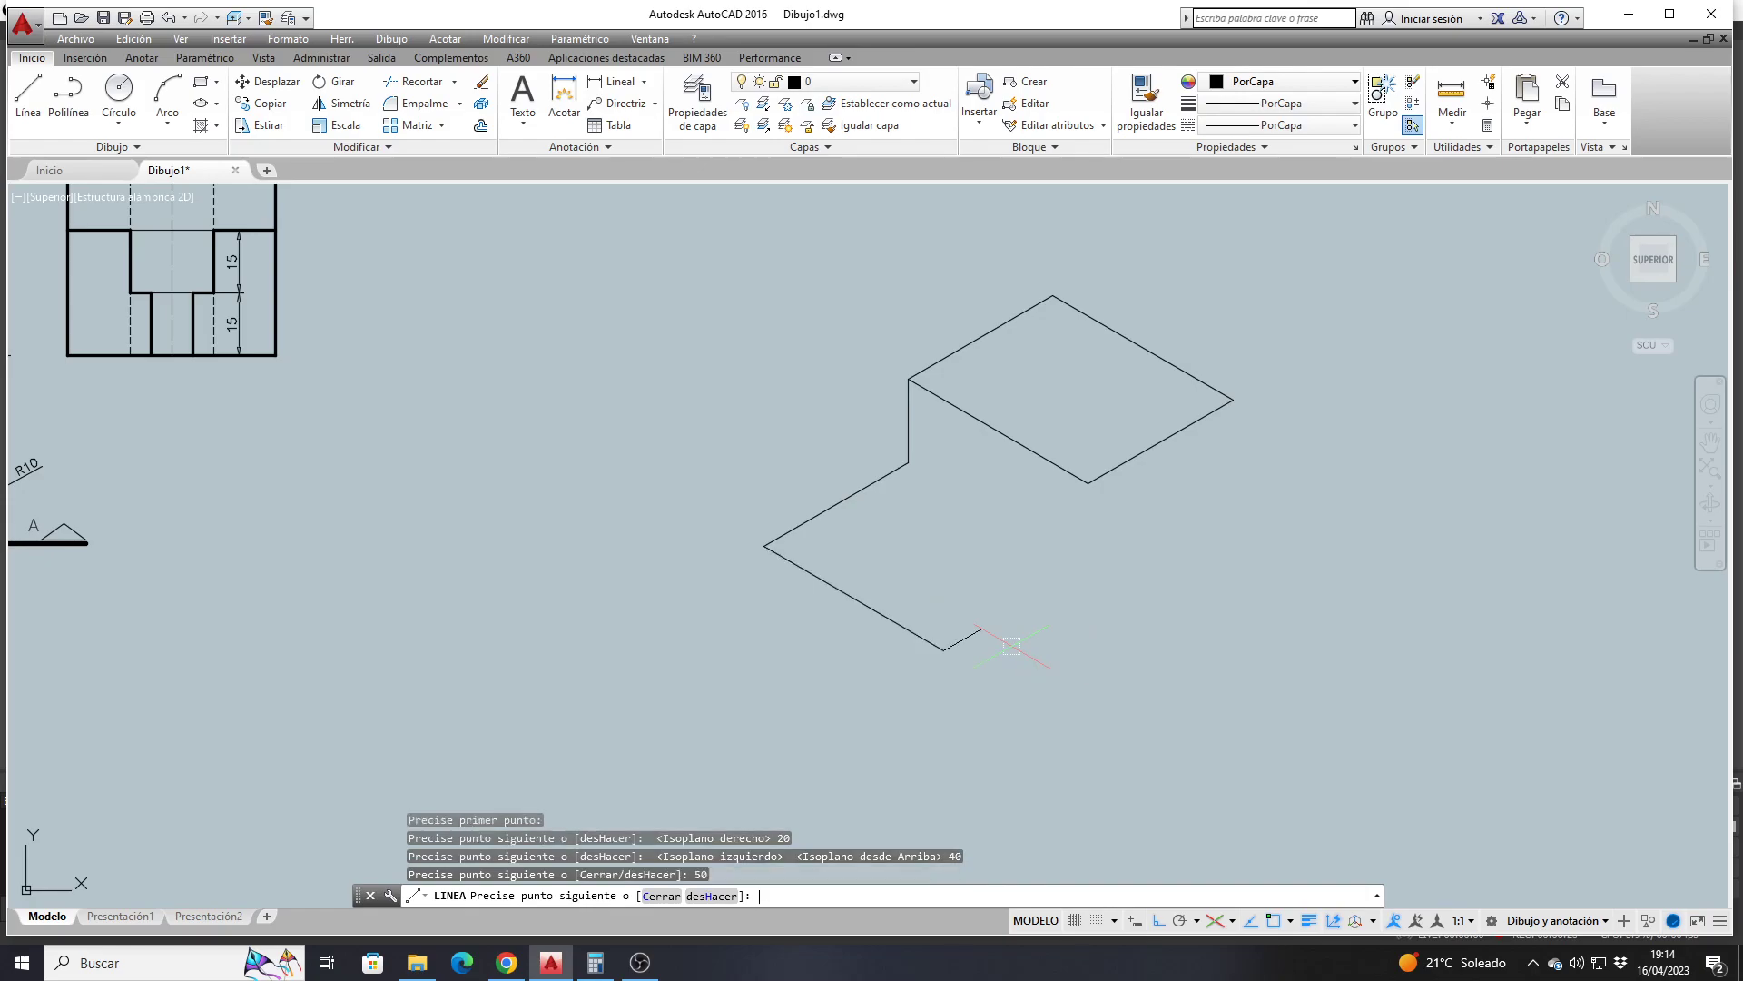
{"action": "type", "text": "40"}
{"action": "key", "text": "Return"}
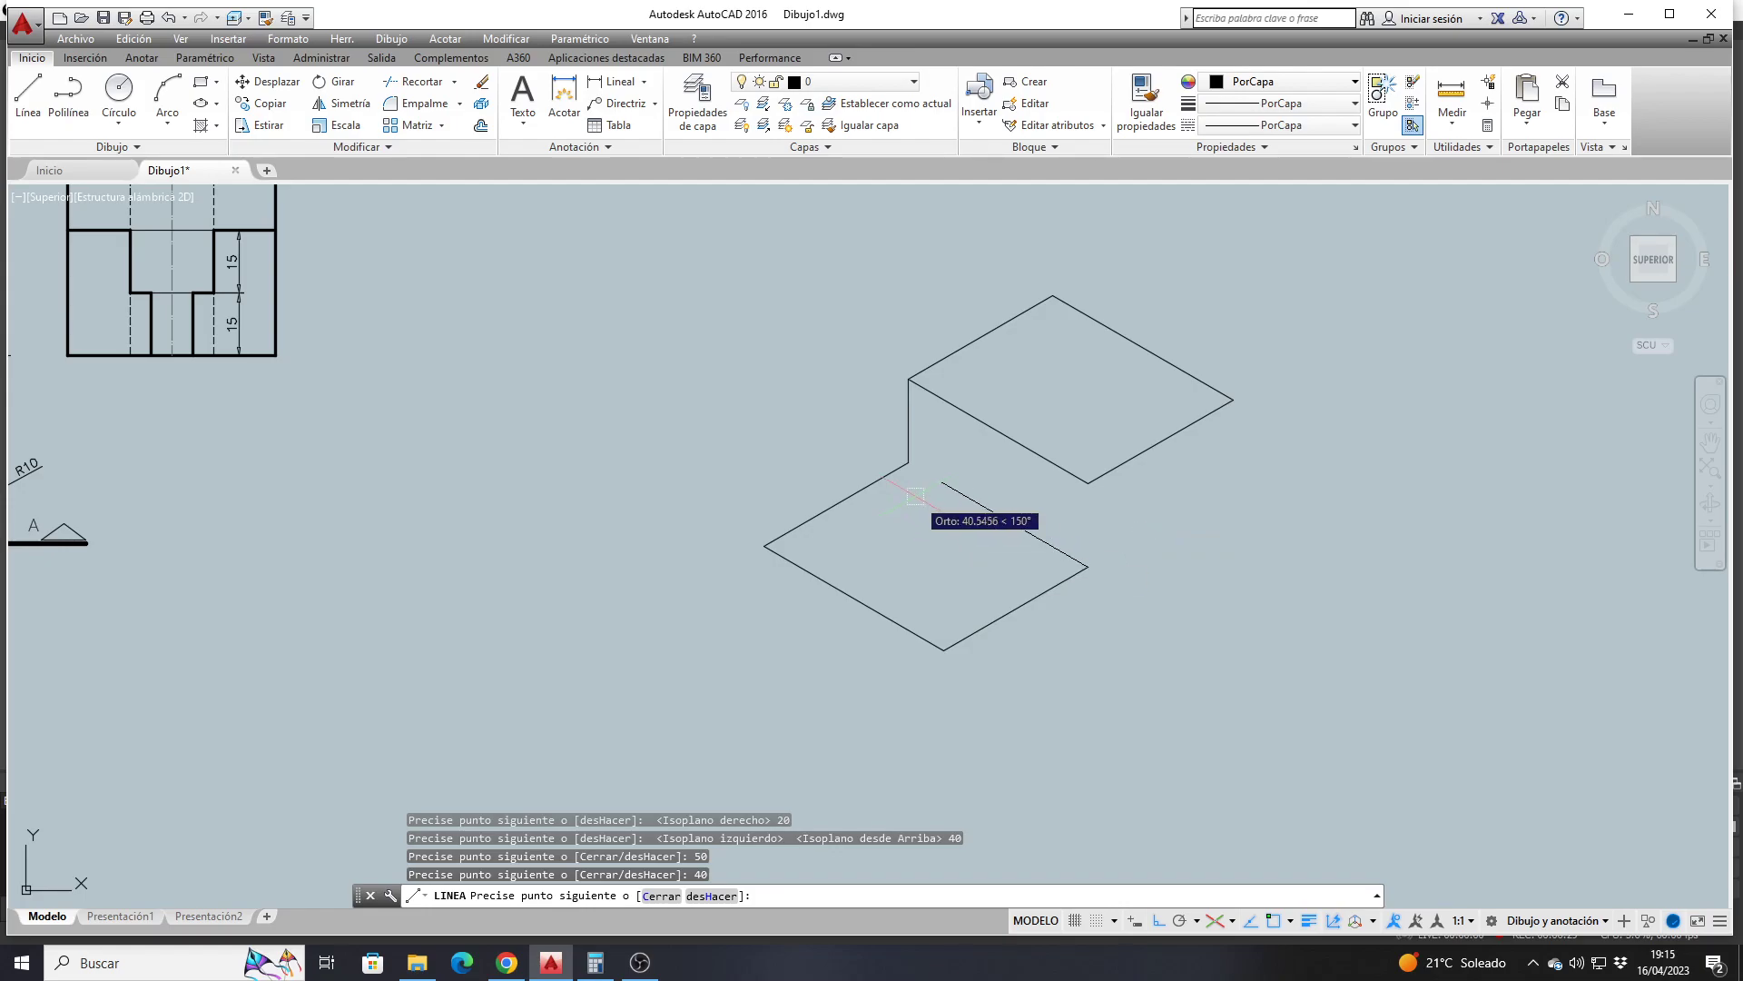
{"action": "left_click", "coordinate": [908, 462]}
{"action": "key", "text": "Return"}
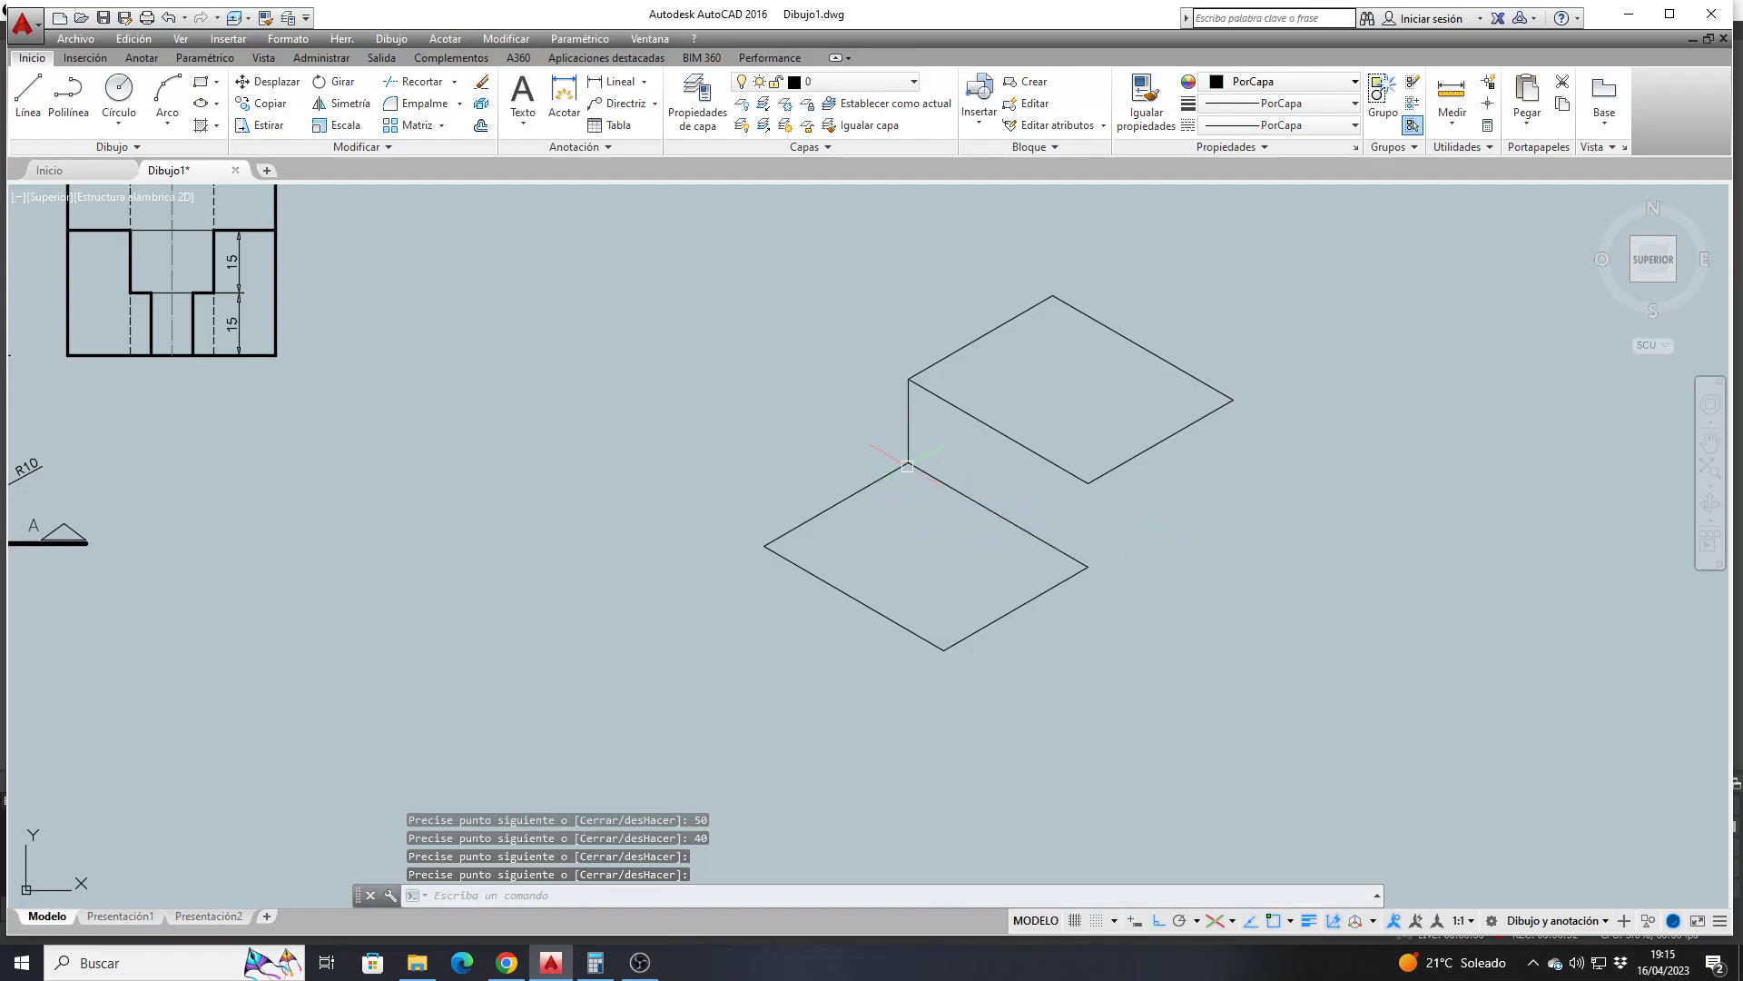
Examine the edges of the lower and upper isometric faces against the top view
{"action": "scroll", "coordinate": [781, 452], "scroll_direction": "down", "scroll_amount": 2}
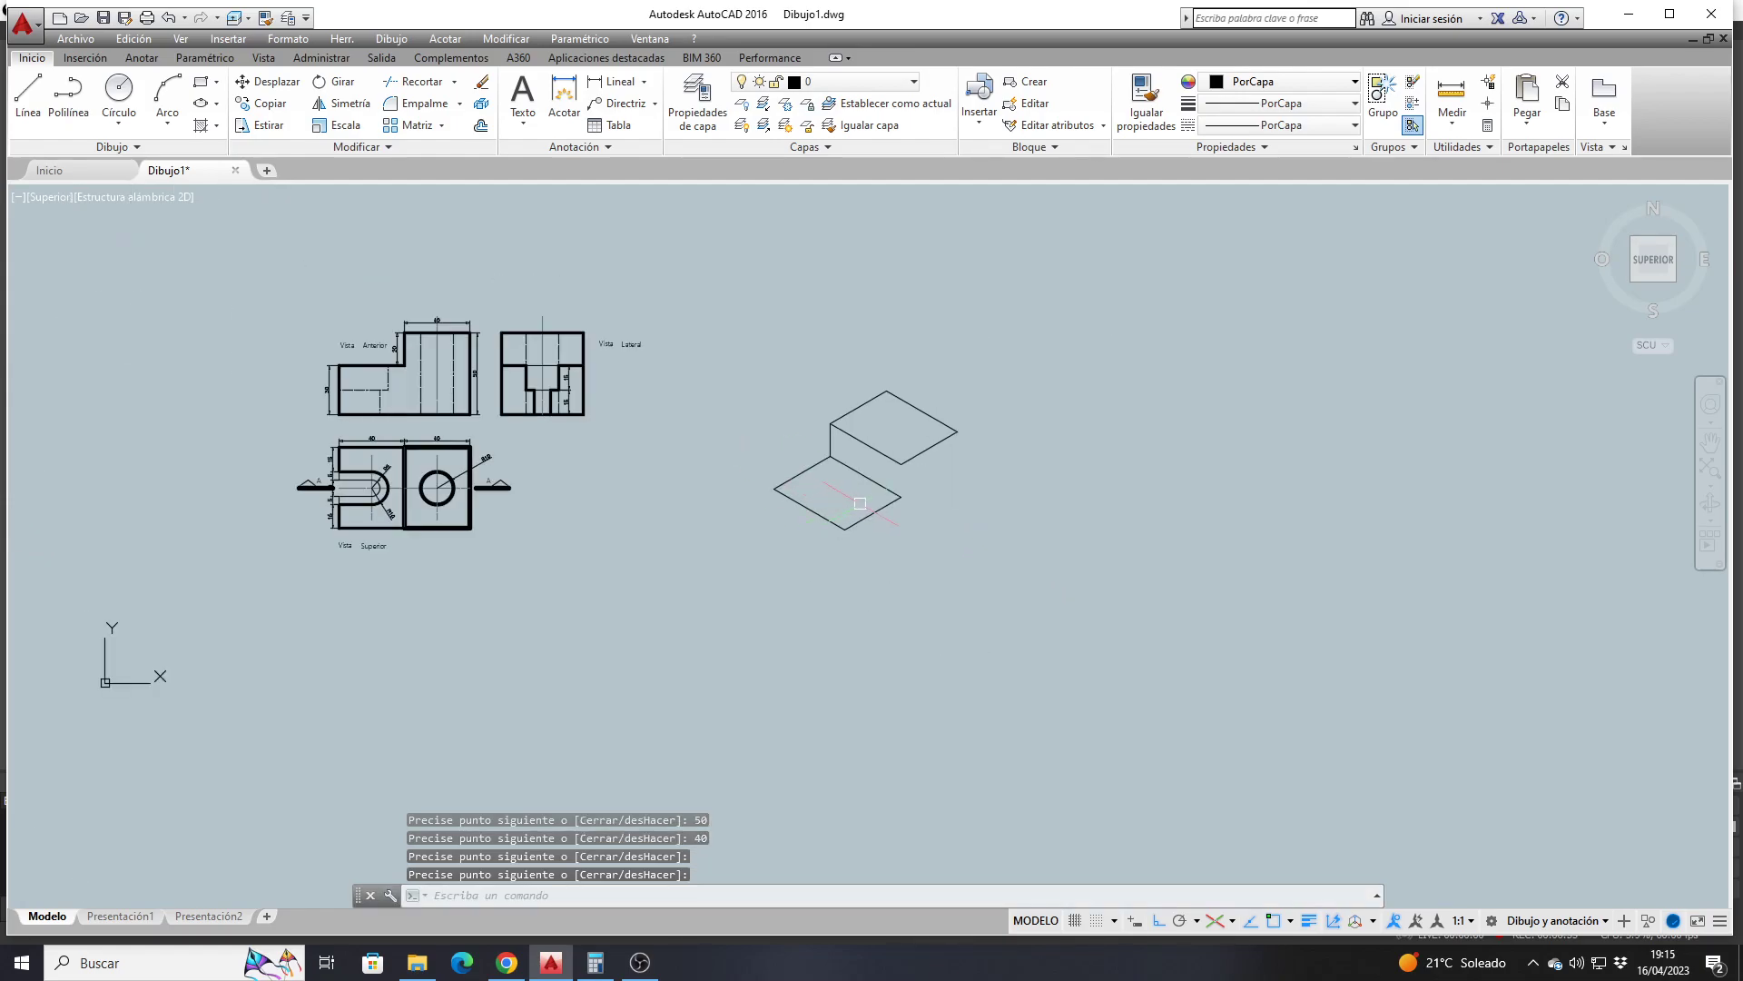
{"action": "left_click", "coordinate": [830, 521]}
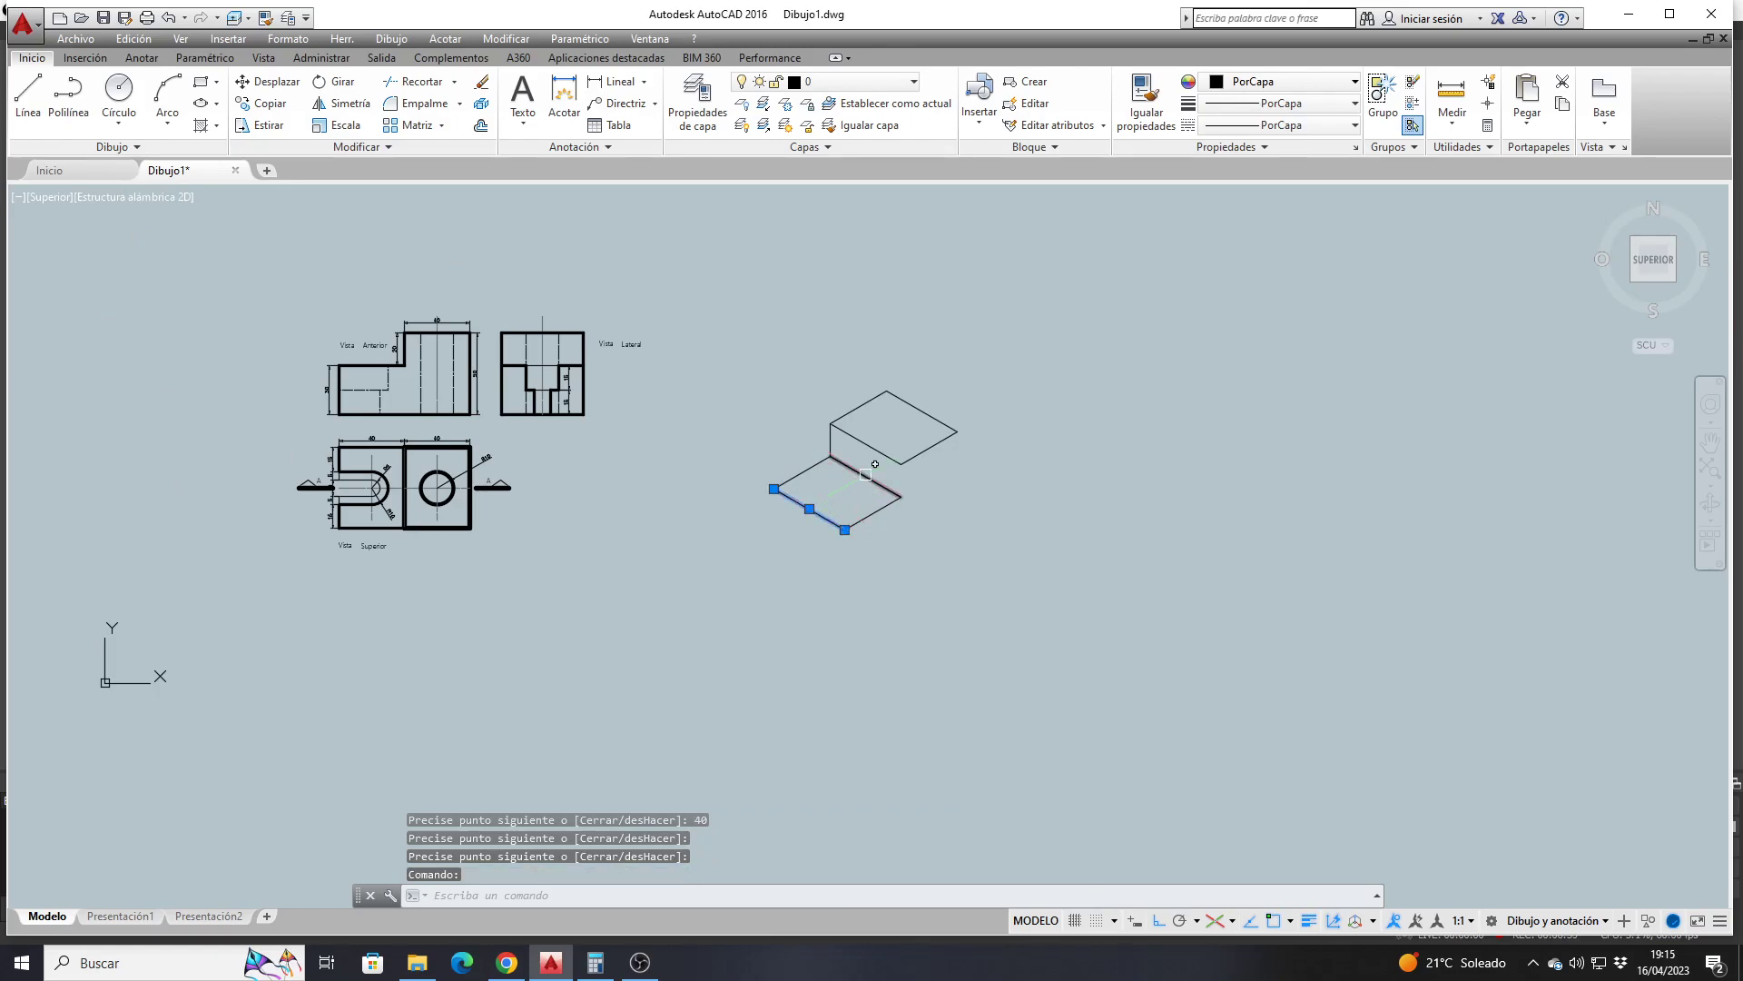
{"action": "left_click", "coordinate": [867, 477]}
{"action": "left_click", "coordinate": [804, 472]}
{"action": "left_click", "coordinate": [881, 509]}
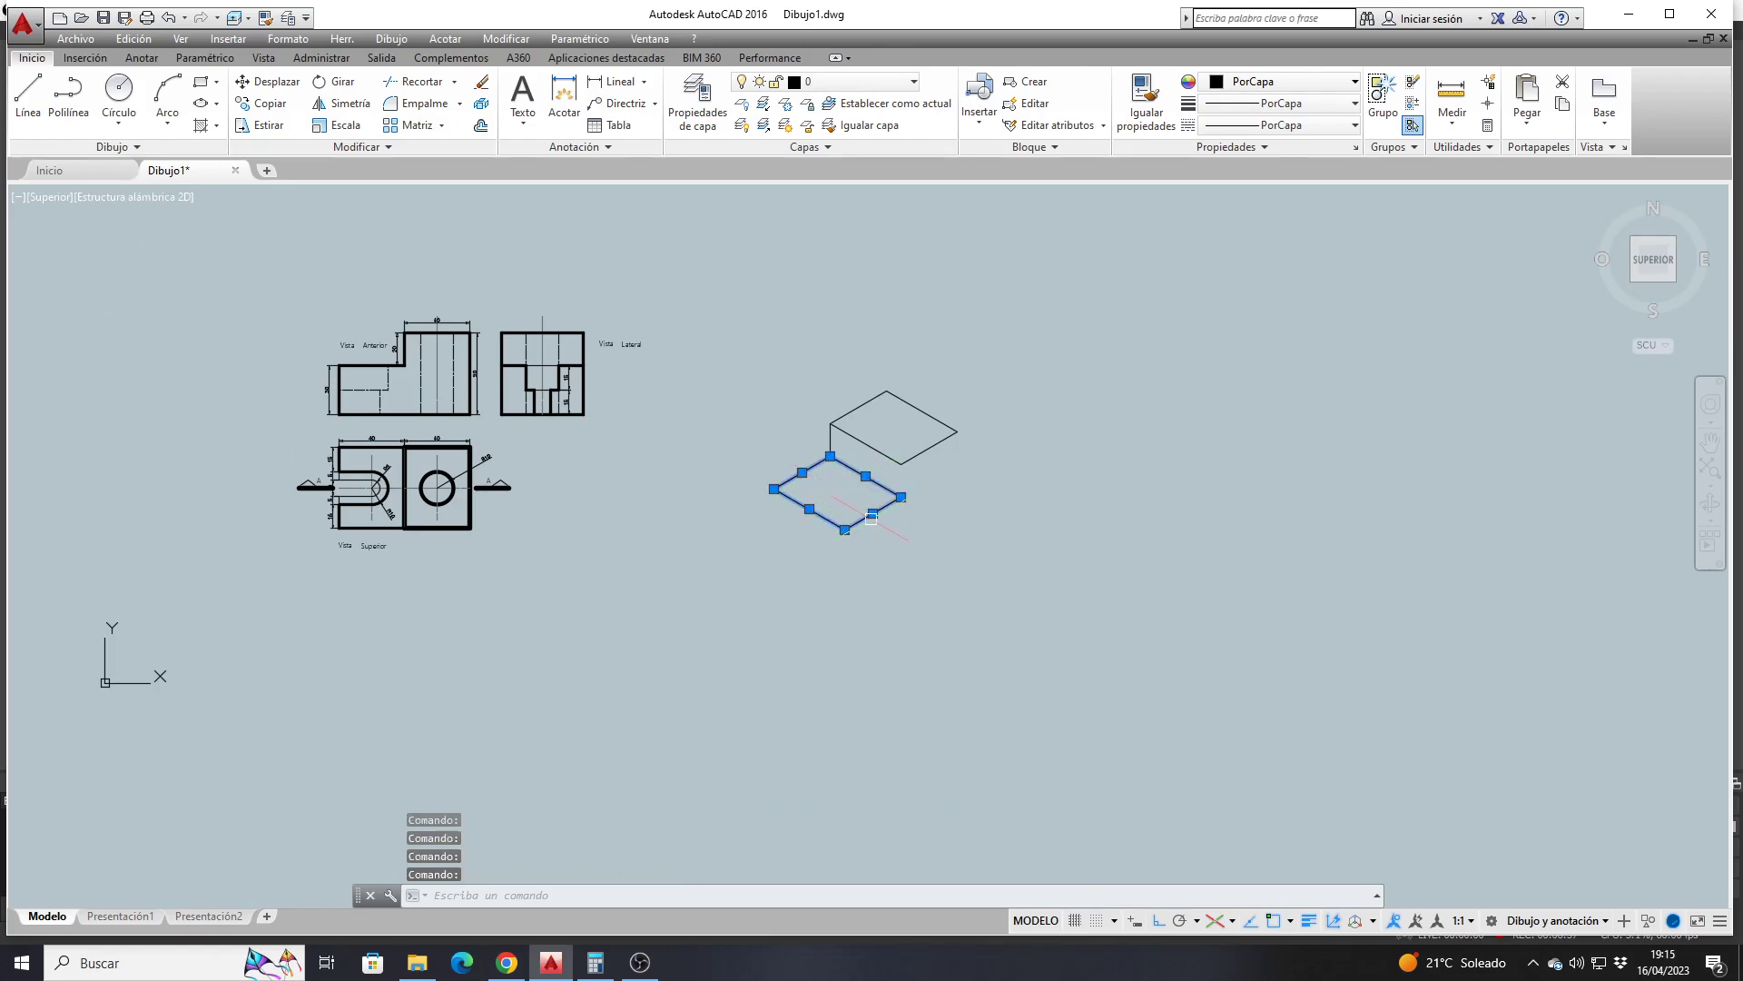
{"action": "left_click", "coordinate": [867, 444]}
{"action": "left_click", "coordinate": [921, 449]}
{"action": "left_click", "coordinate": [922, 410]}
{"action": "left_click", "coordinate": [858, 407]}
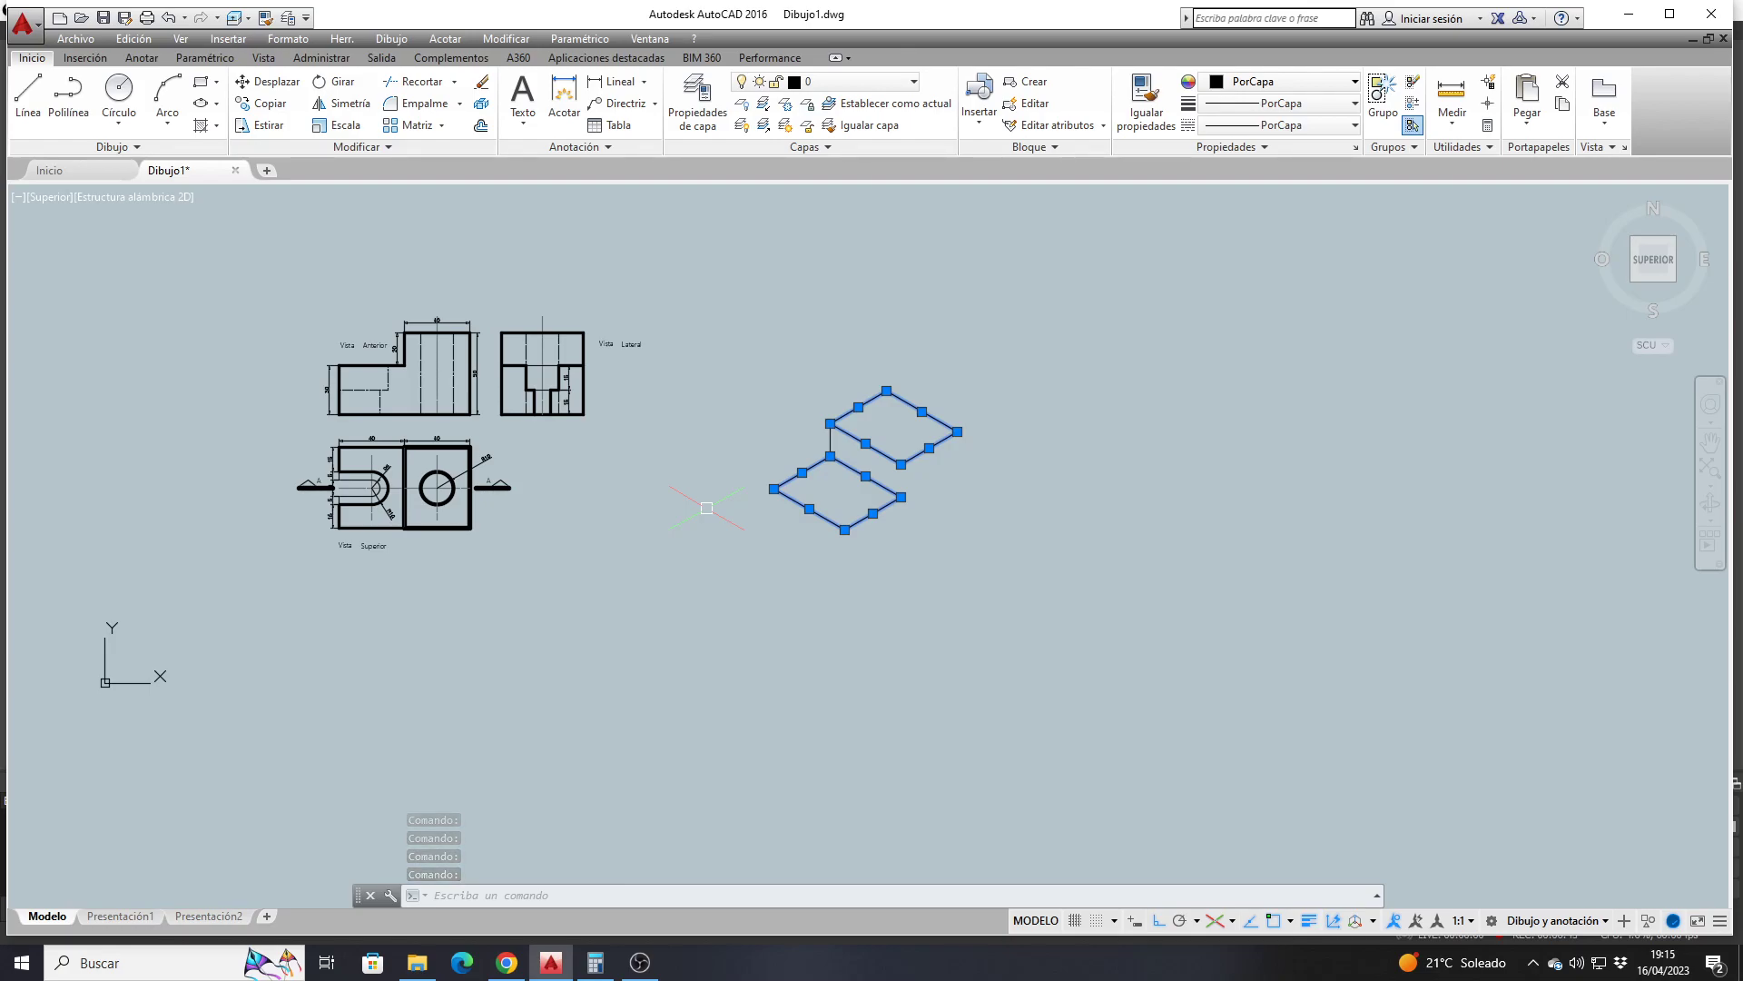
{"action": "key", "text": "Escape"}
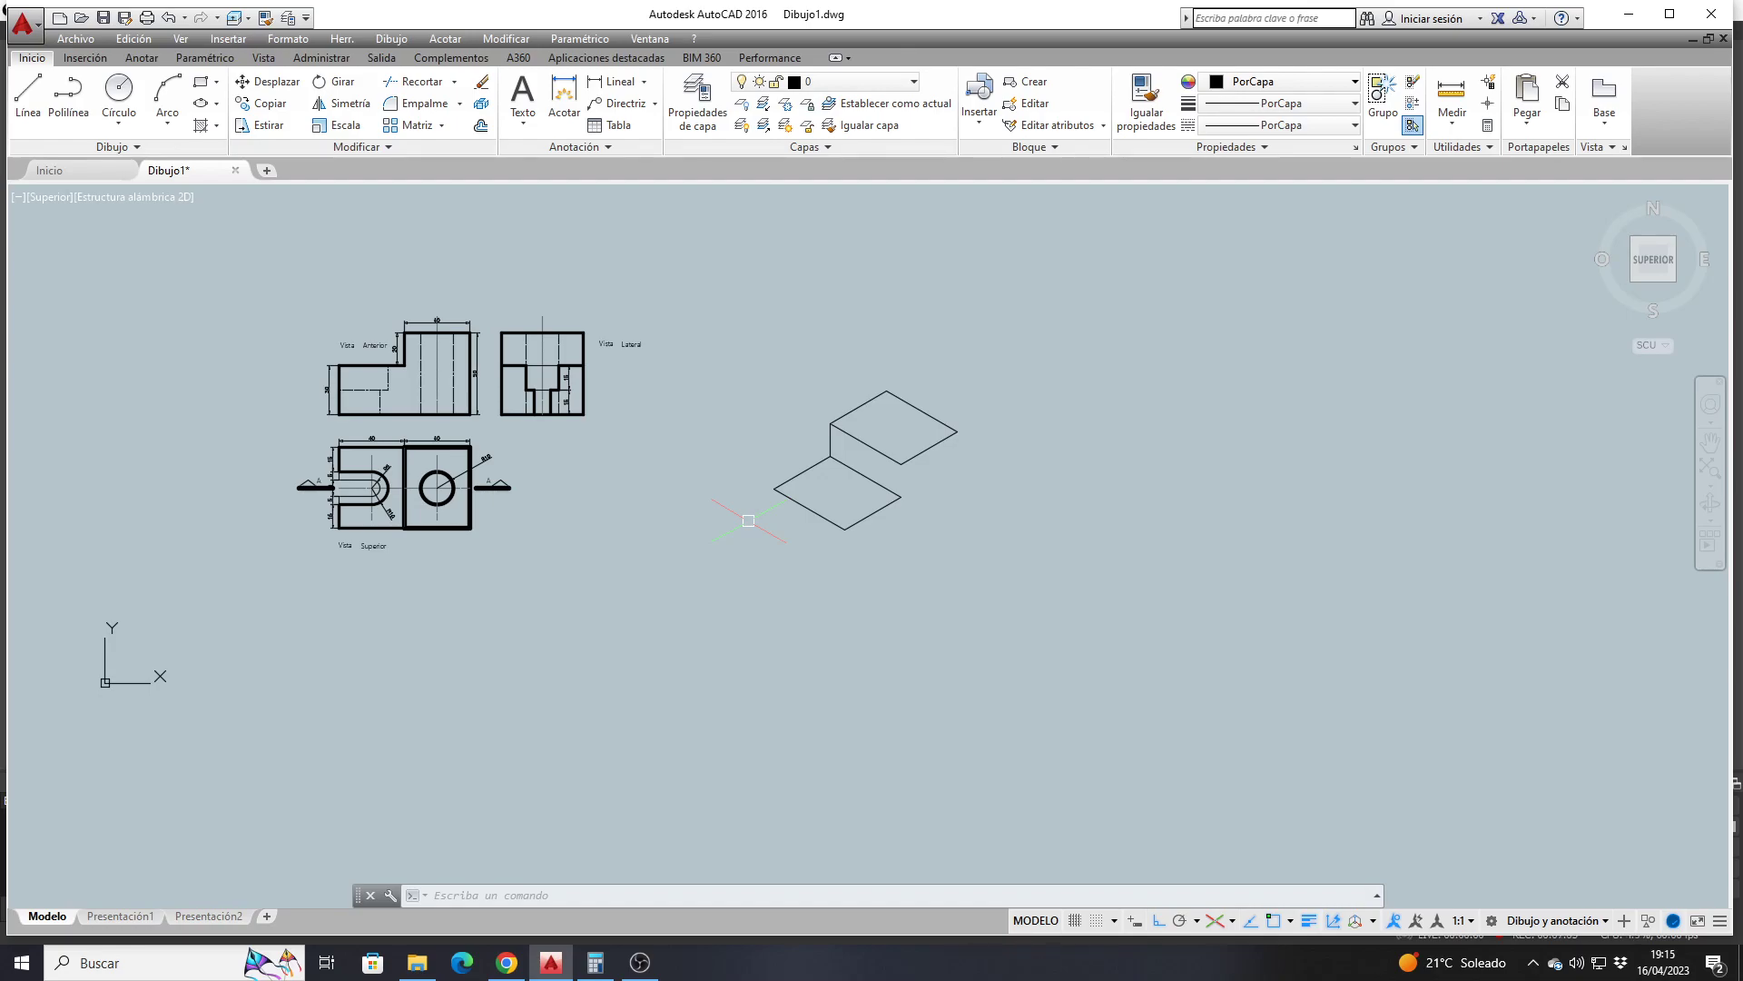
Draw a vertical line from the upper face's lowest corner down to the lower face's rightmost corner, closing the step
{"action": "scroll", "coordinate": [901, 487], "scroll_direction": "up", "scroll_amount": 2}
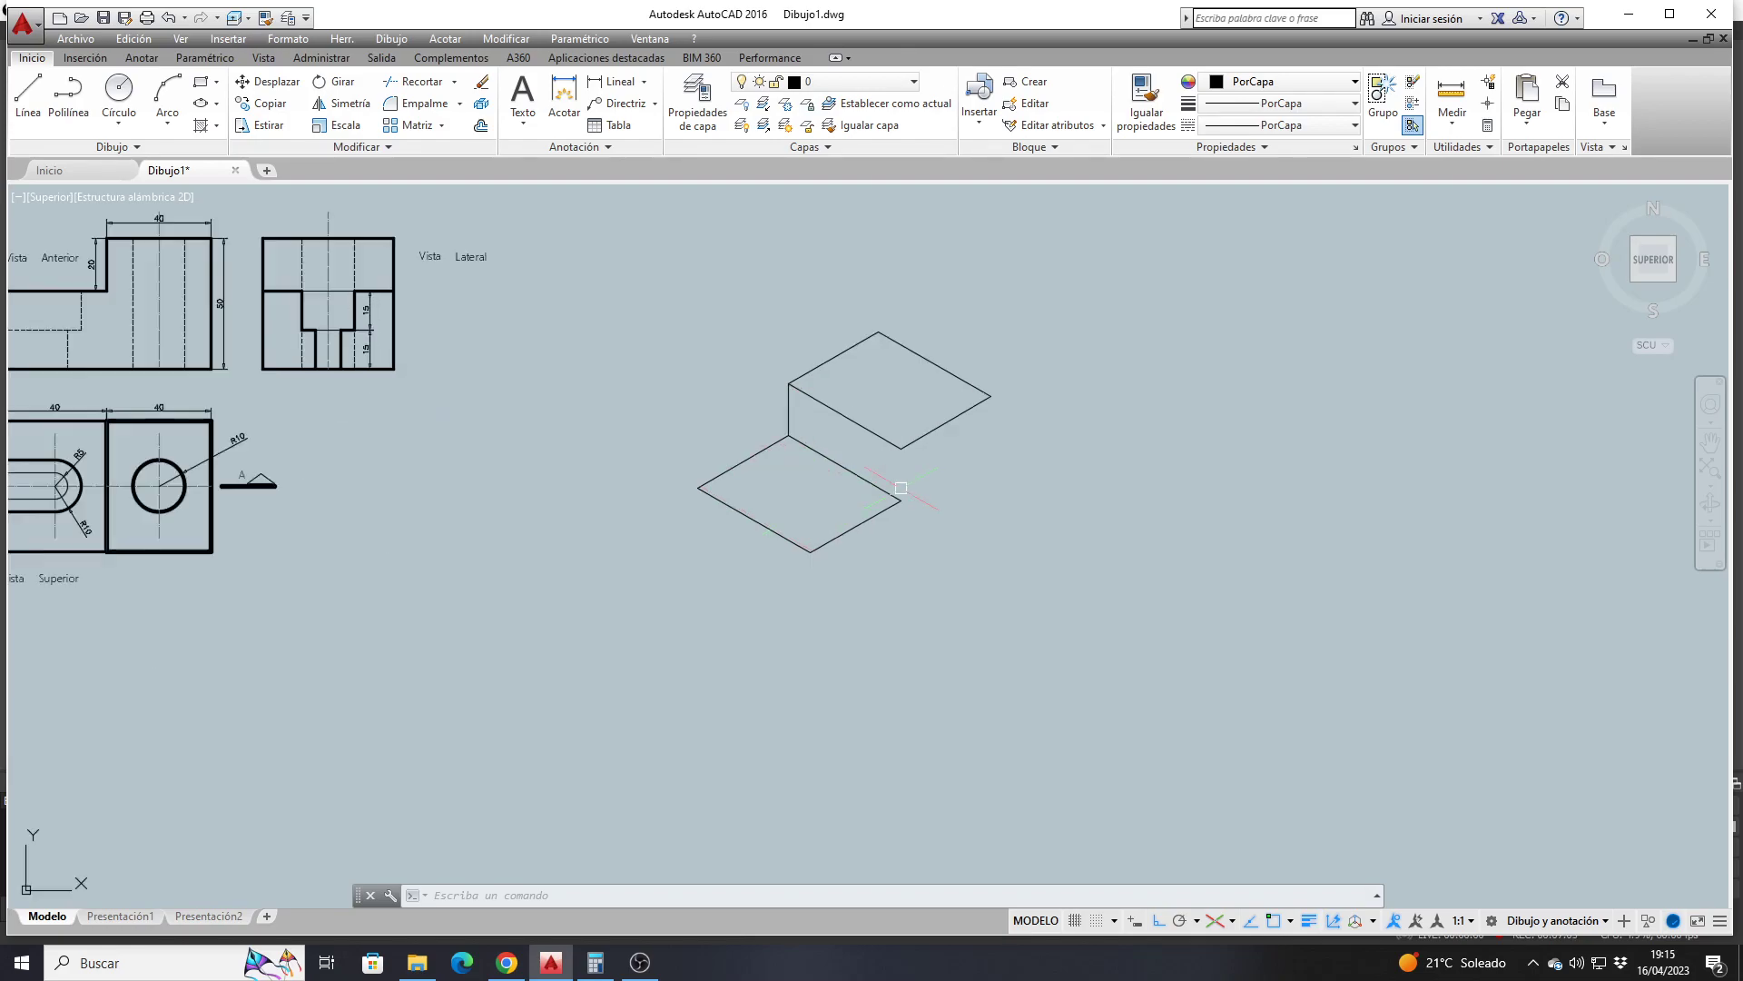
{"action": "left_click", "coordinate": [28, 90]}
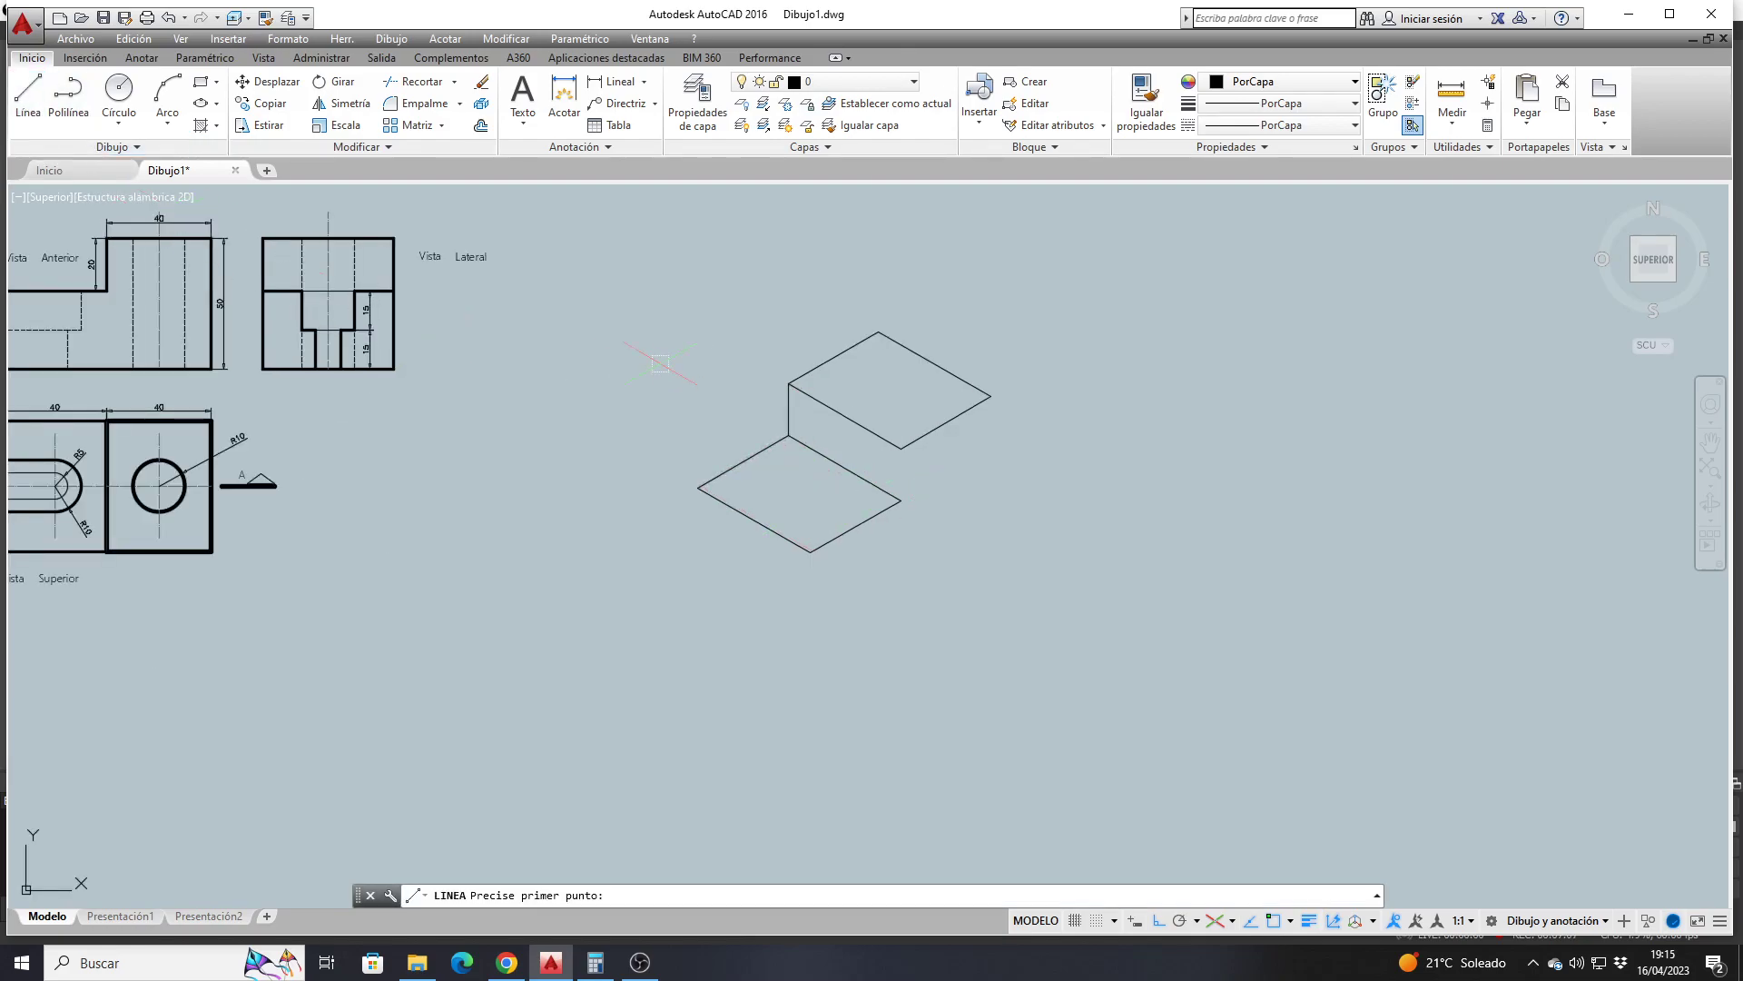
{"action": "left_click", "coordinate": [900, 447]}
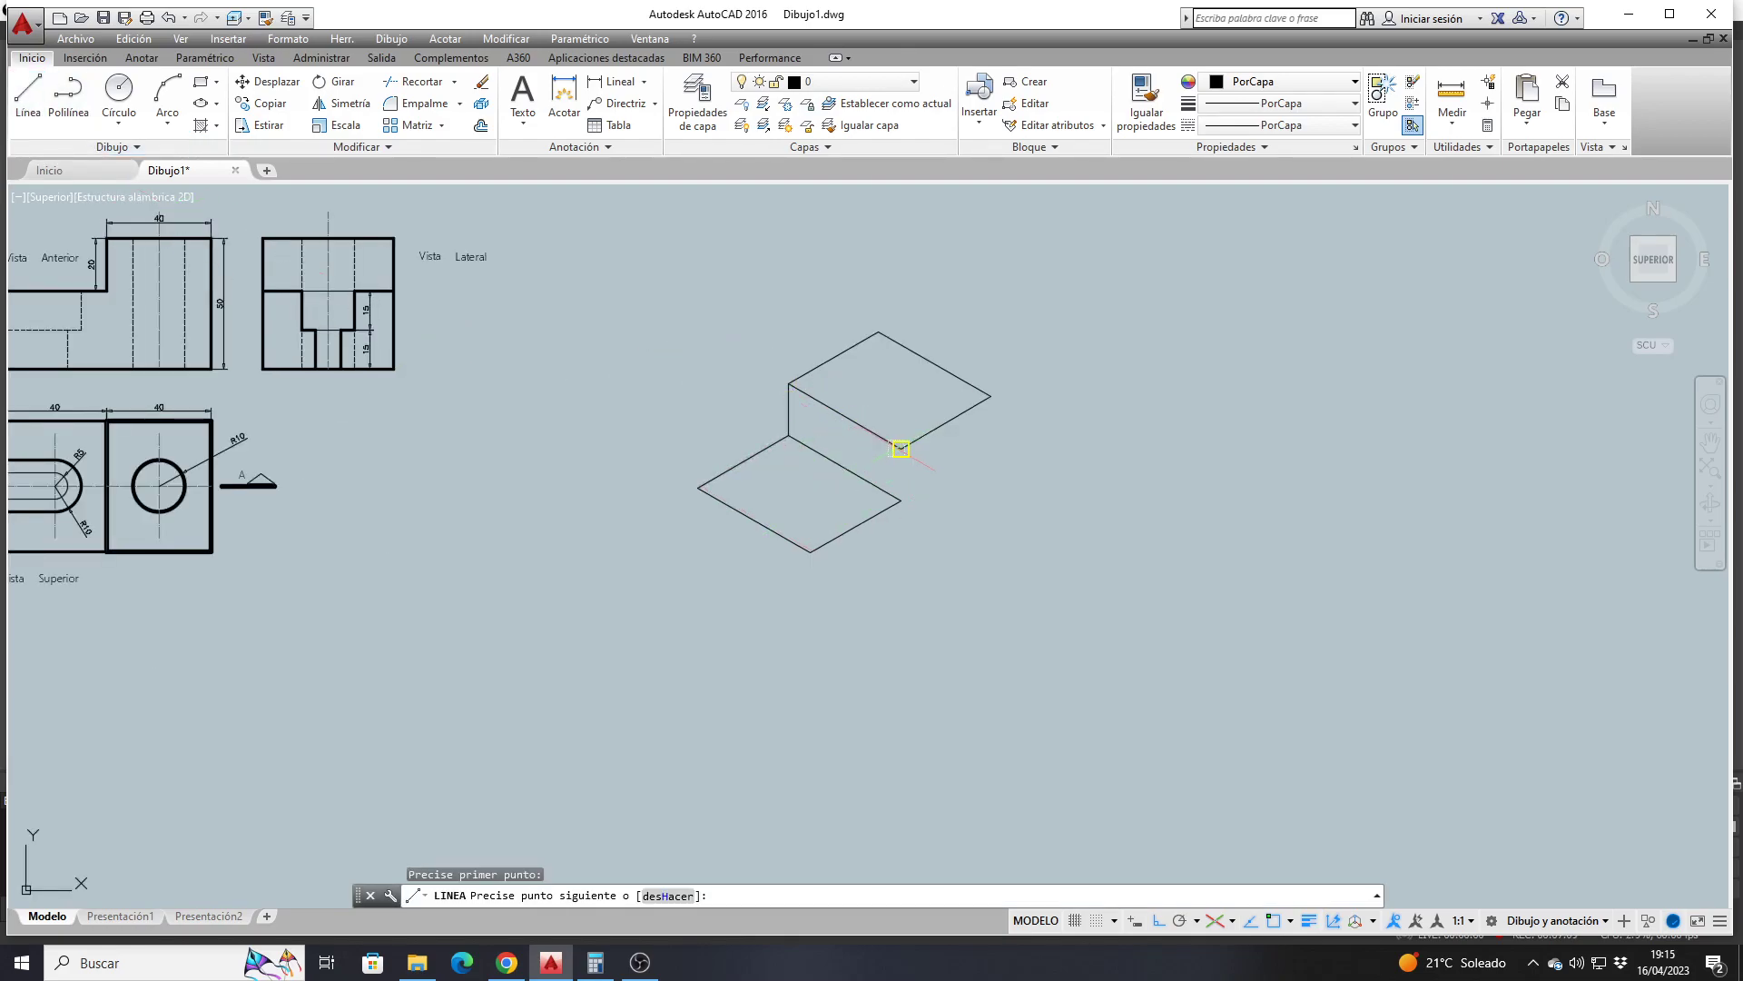
{"action": "left_click", "coordinate": [901, 500]}
{"action": "key", "text": "Return"}
{"action": "scroll", "coordinate": [860, 458], "scroll_direction": "down", "scroll_amount": 2}
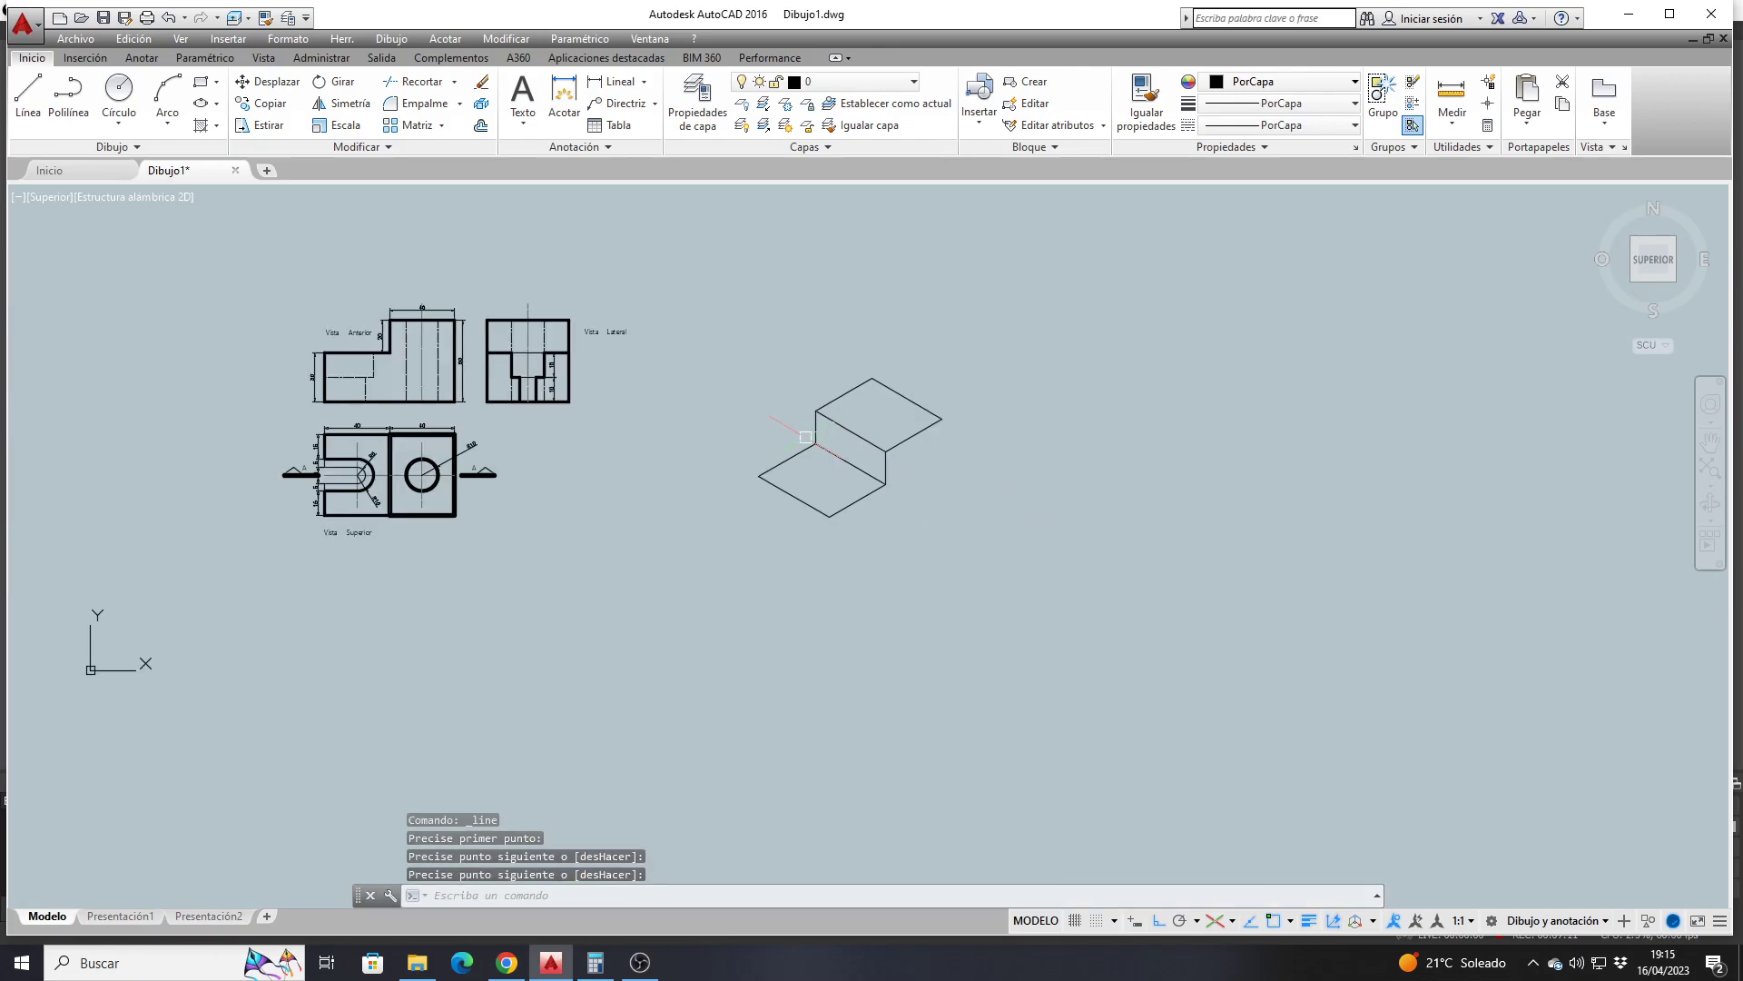
Examine the stepped outline of the front view and its overall length and height dimensions
{"action": "middle_click_drag", "start_coordinate": [891, 447], "coordinate": [794, 408]}
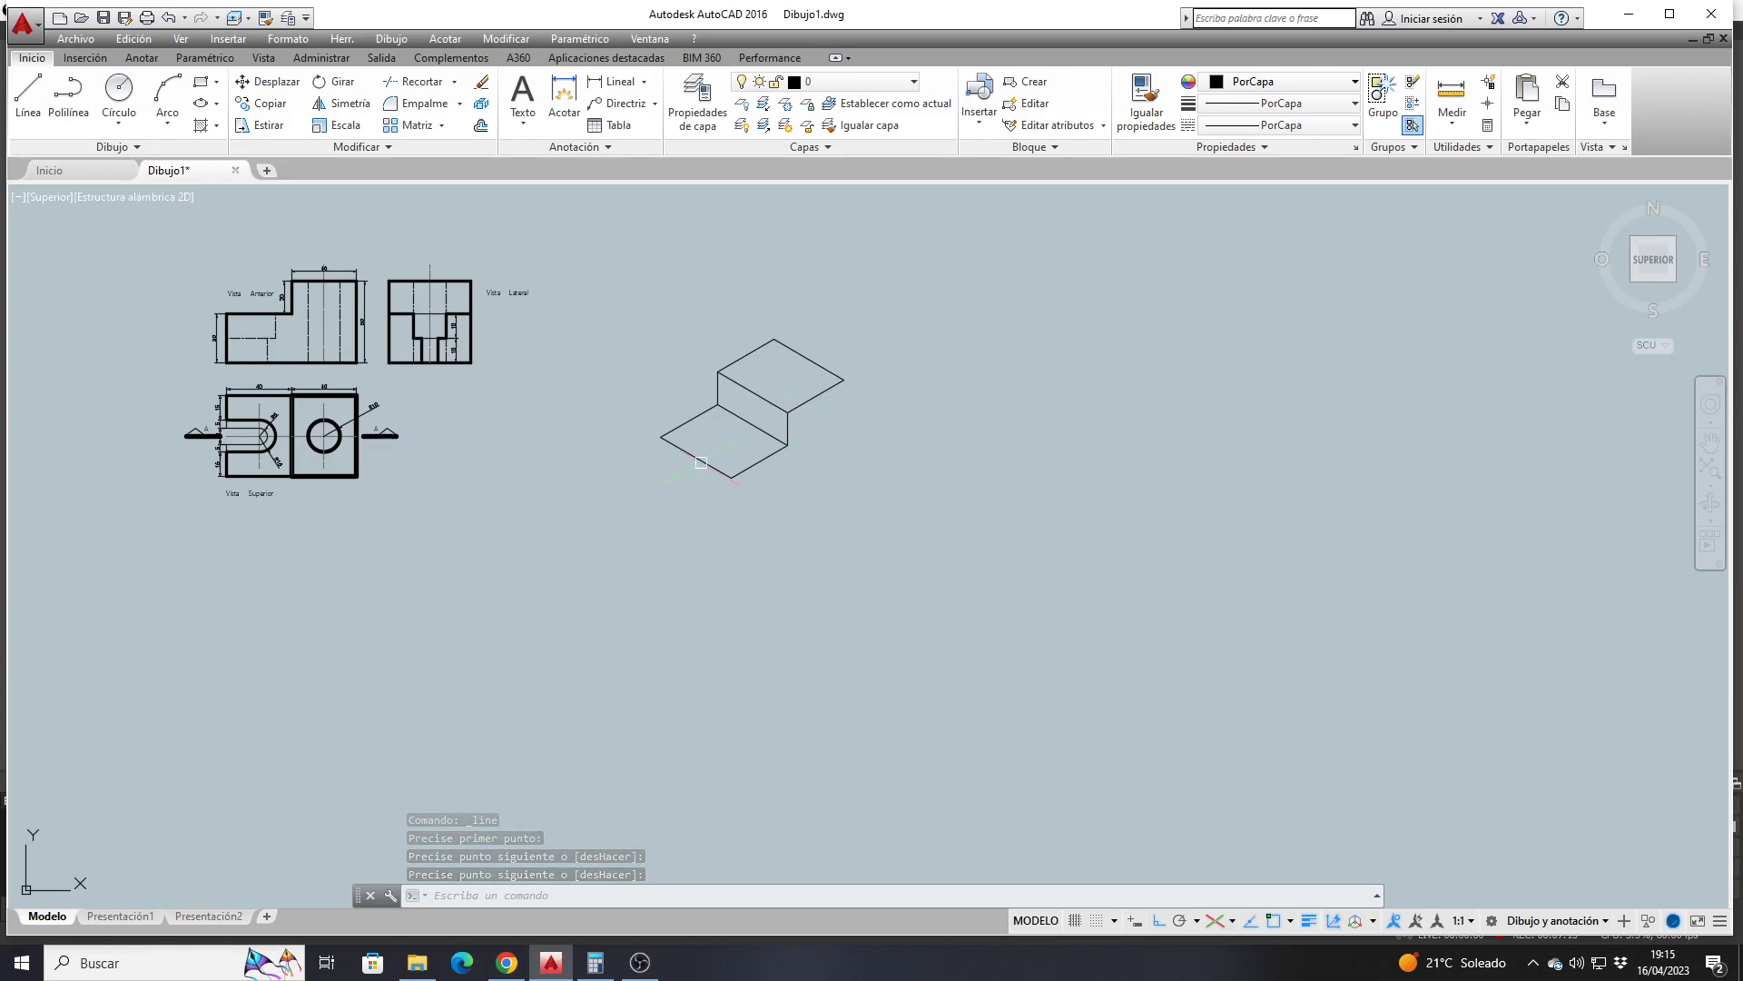
{"action": "left_click", "coordinate": [299, 362]}
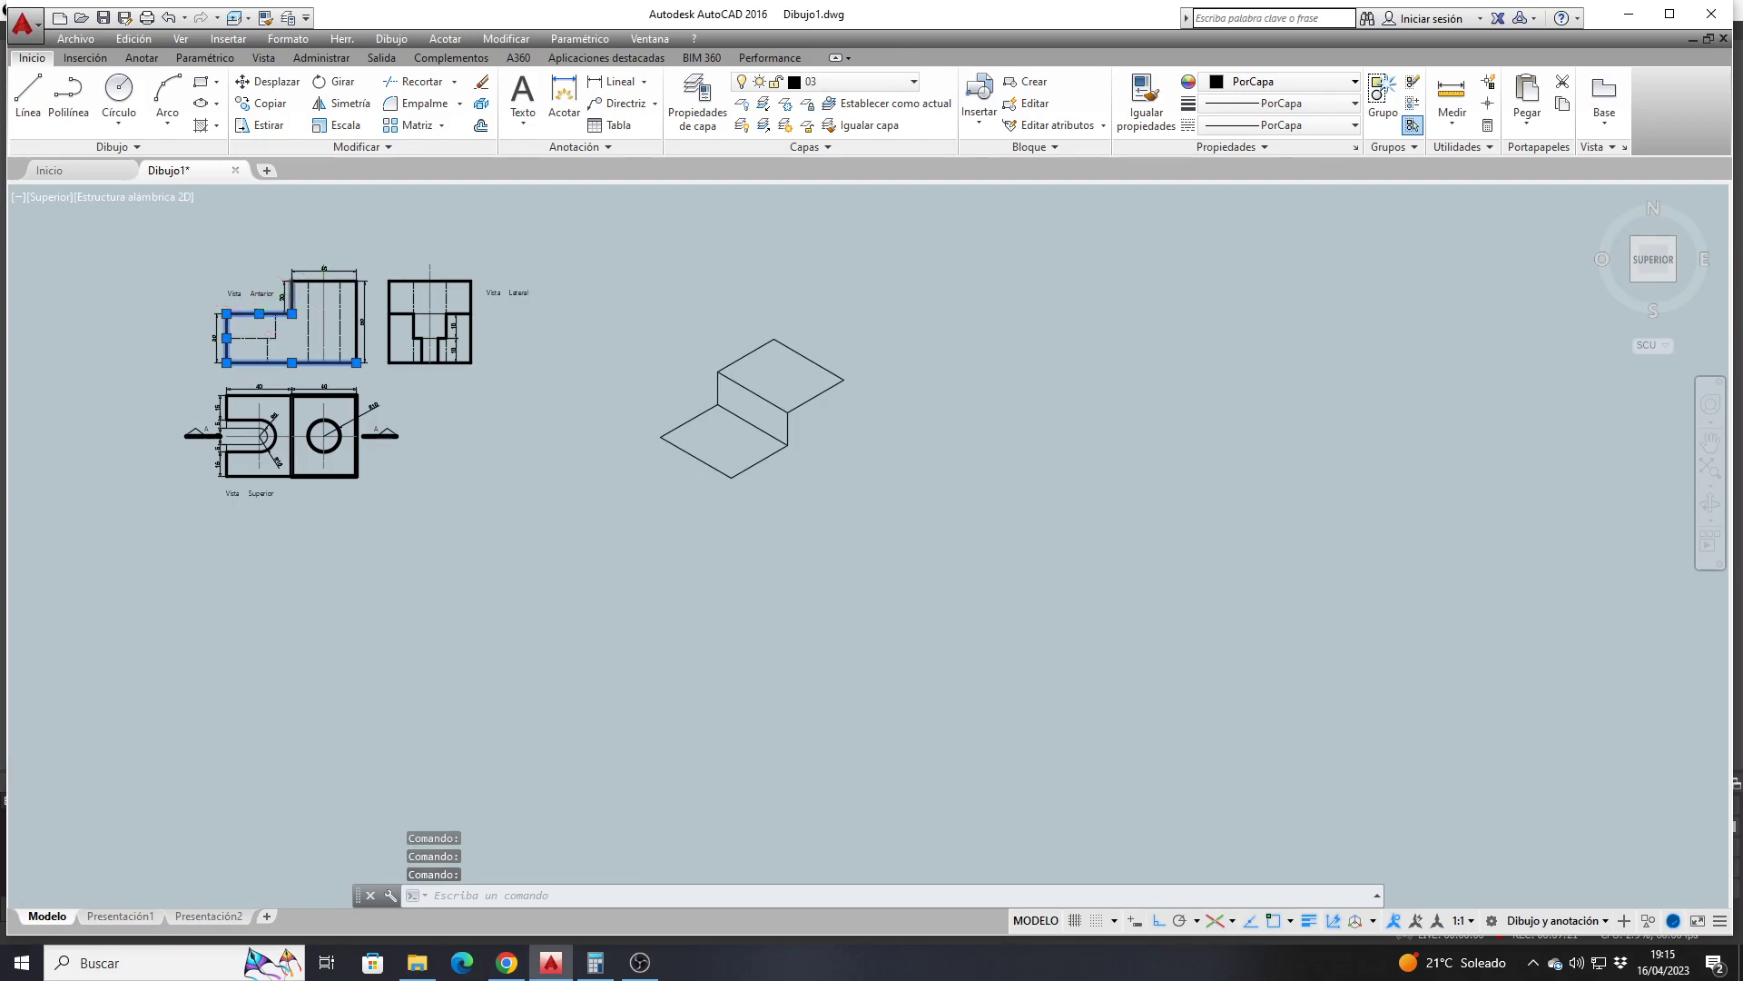
{"action": "scroll", "coordinate": [298, 286], "scroll_direction": "up", "scroll_amount": 3}
{"action": "left_click", "coordinate": [303, 274]}
{"action": "left_click", "coordinate": [284, 292]}
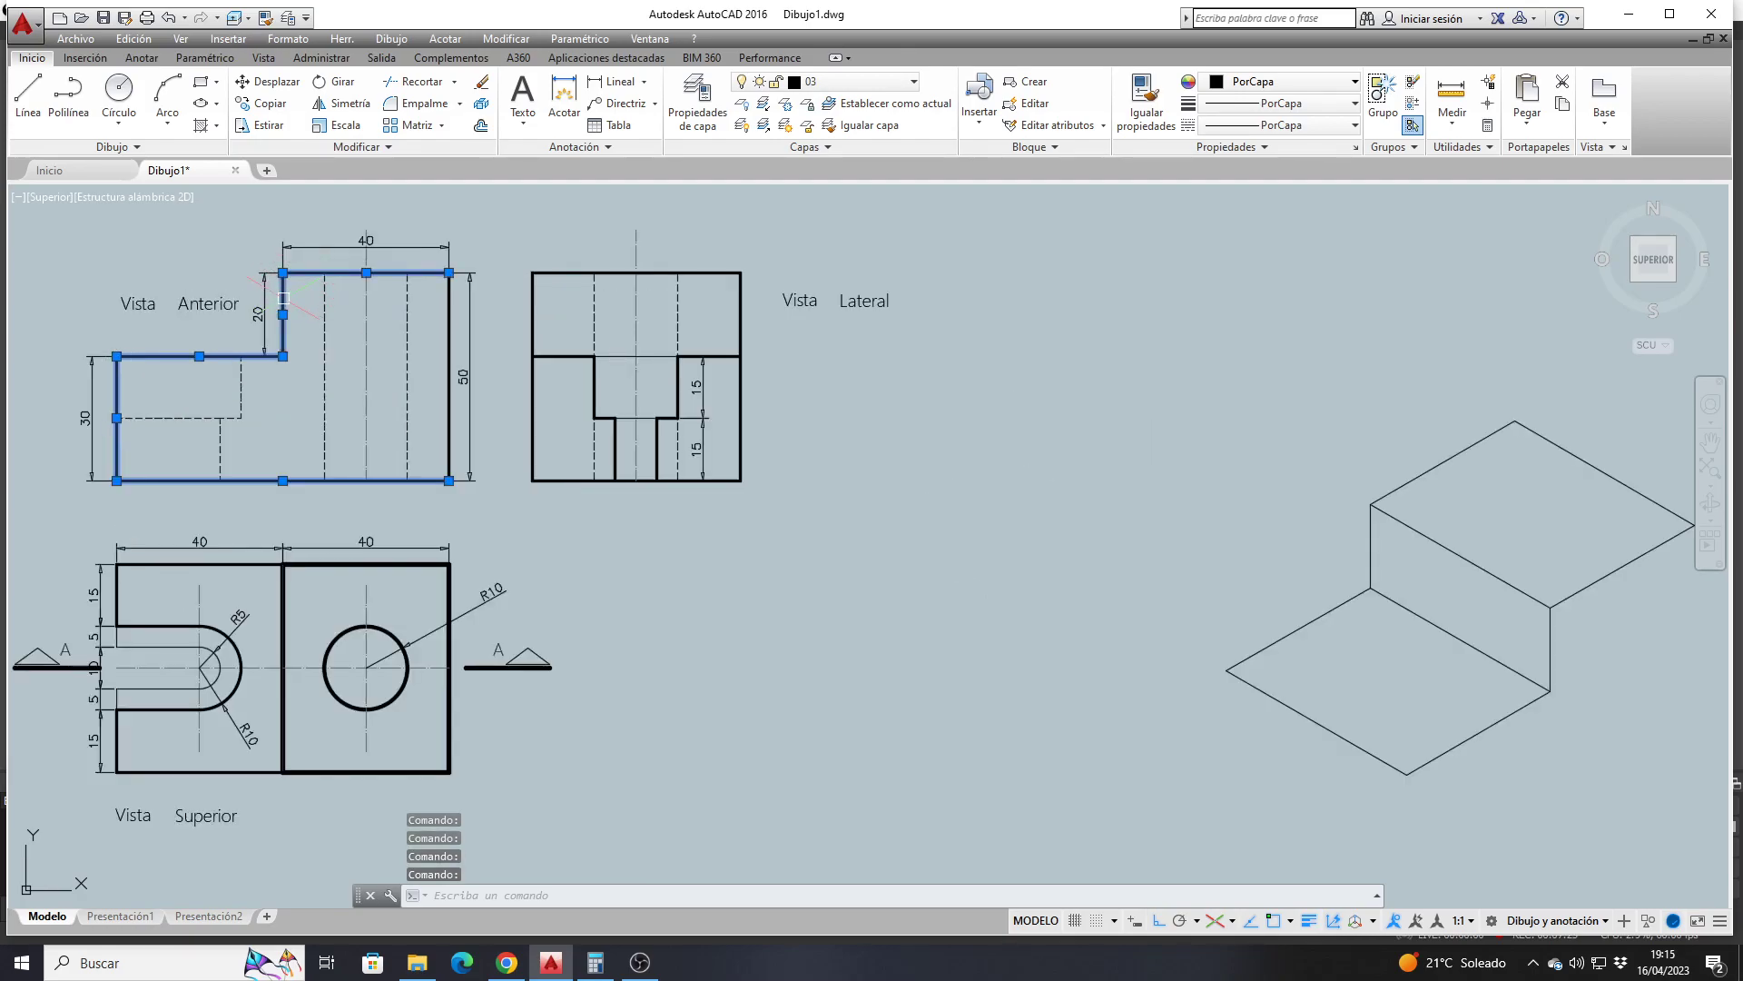
{"action": "left_click", "coordinate": [448, 320]}
{"action": "scroll", "coordinate": [368, 474], "scroll_direction": "down", "scroll_amount": 4}
{"action": "key", "text": "Escape"}
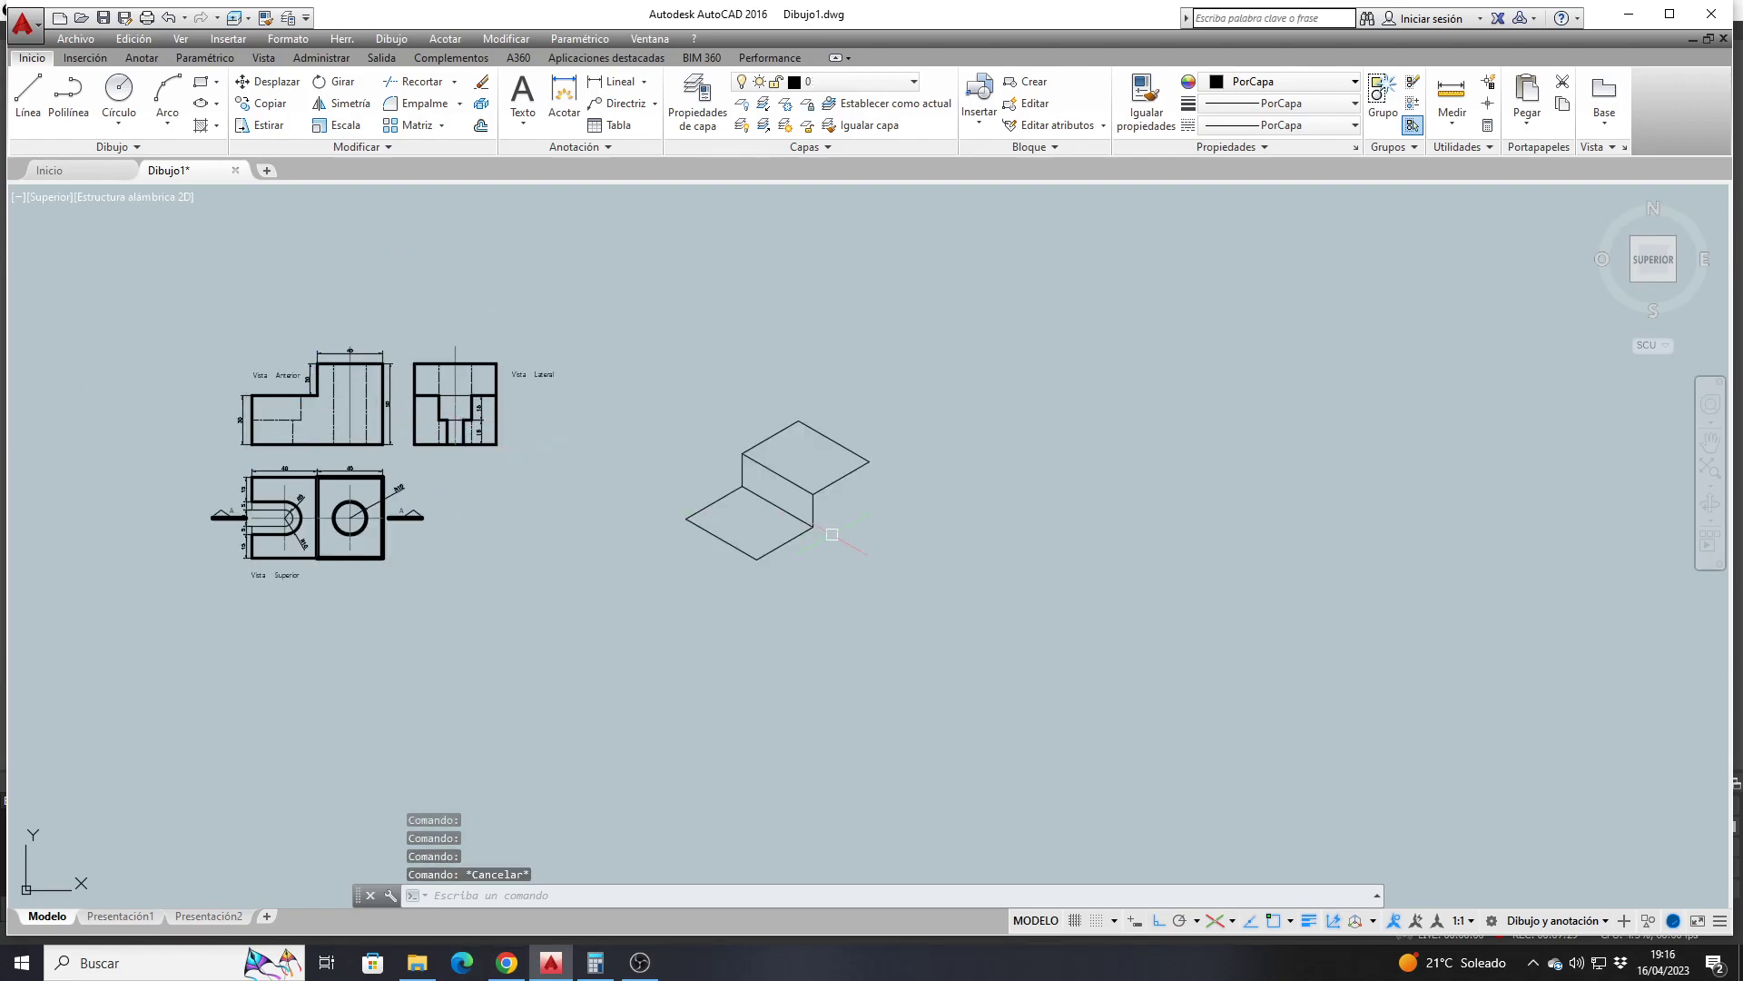
Draw the right side outline from the upper face's right corner: 50 down, 80 along the right isoplane, then up to the lower face's front corner
{"action": "left_click", "coordinate": [27, 95]}
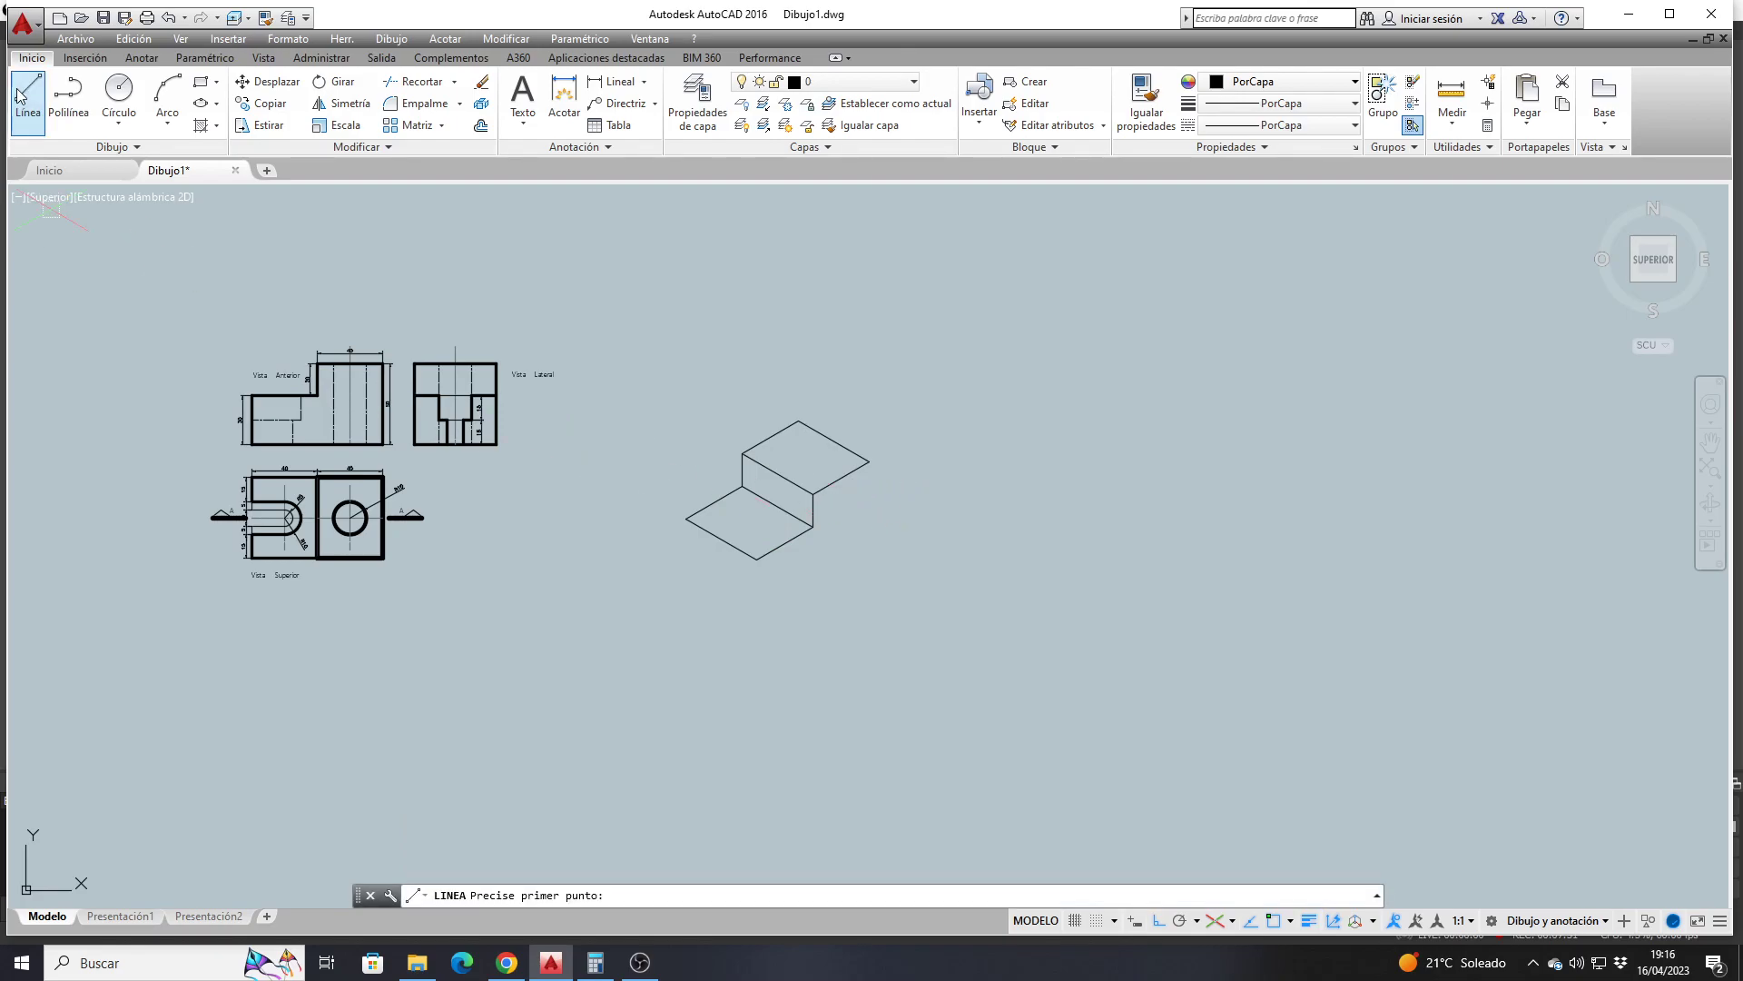
{"action": "left_click", "coordinate": [870, 462]}
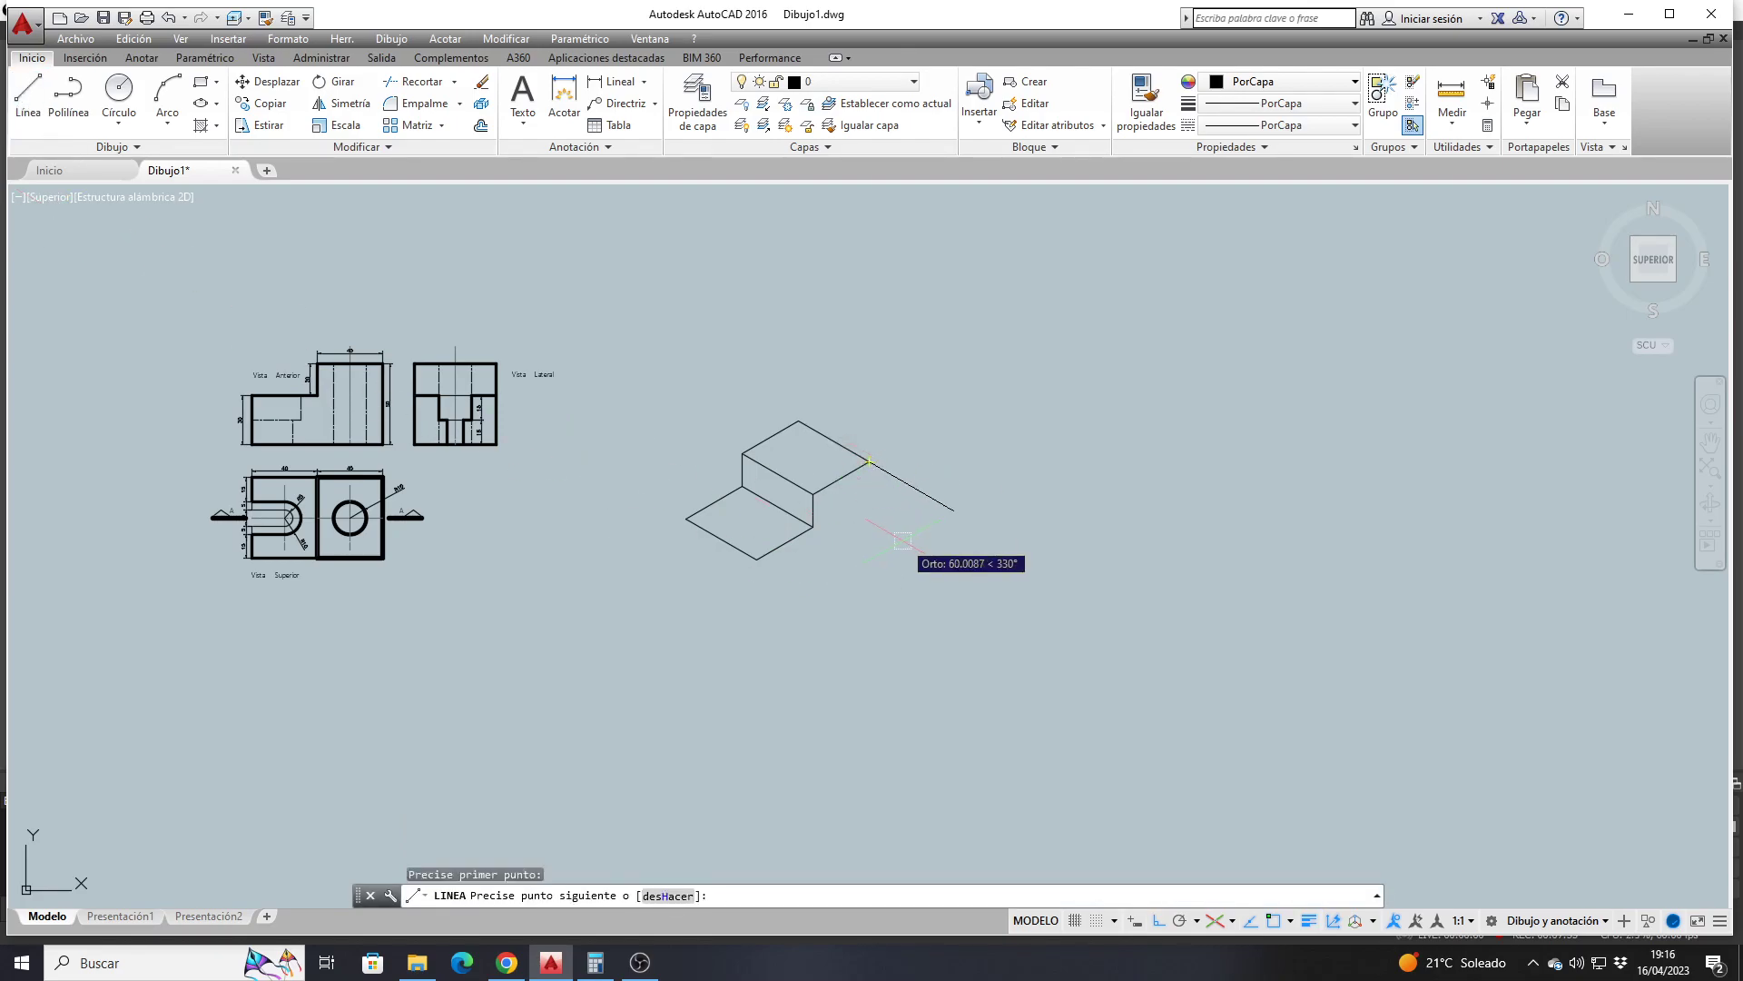
{"action": "key", "text": "F5"}
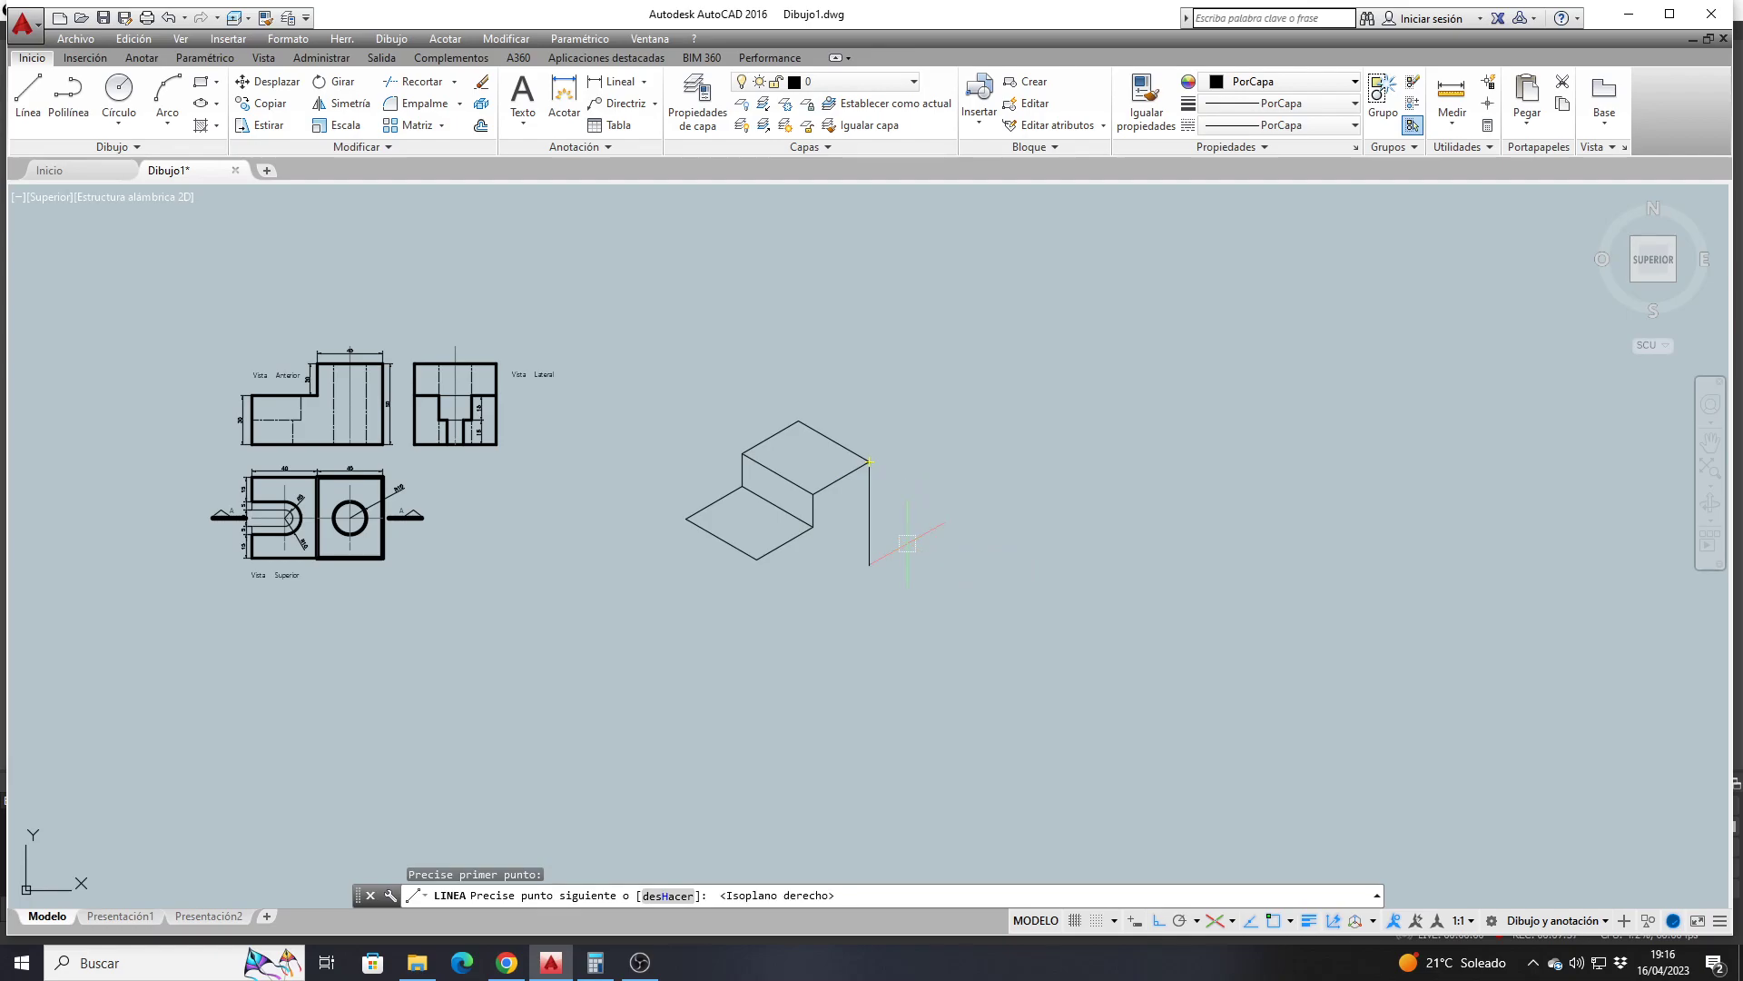
{"action": "type", "text": "50"}
{"action": "key", "text": "Return"}
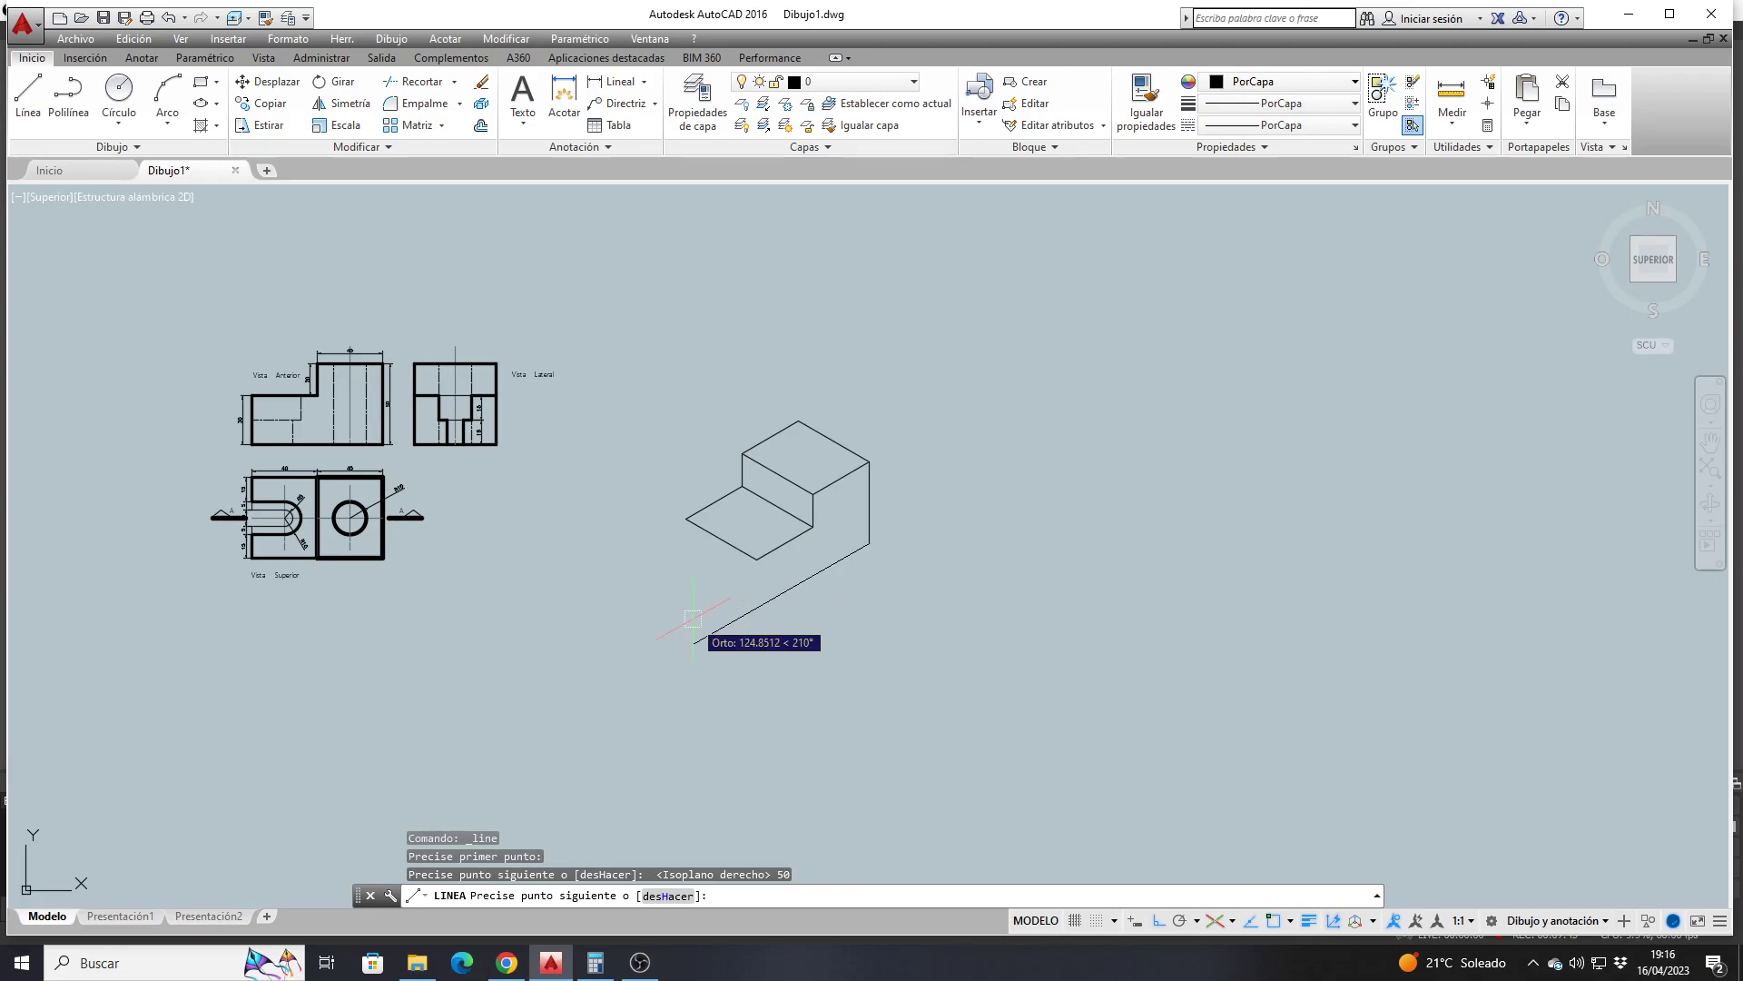
{"action": "type", "text": "80"}
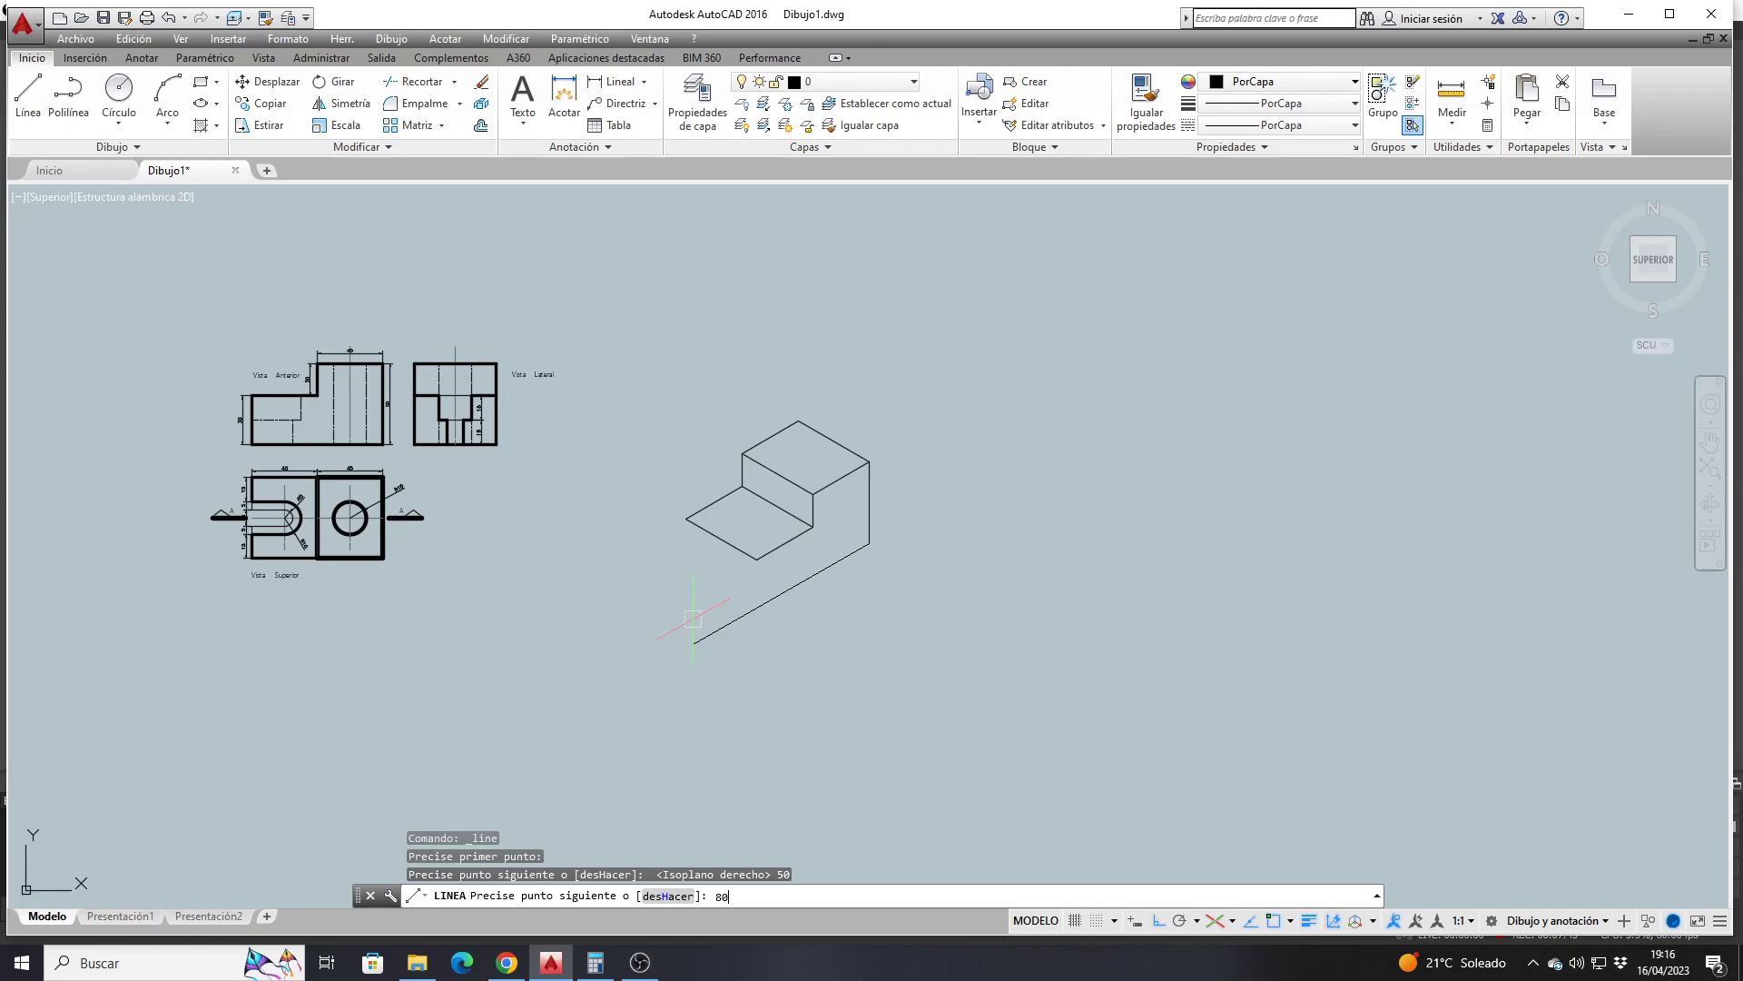
{"action": "key", "text": "Return"}
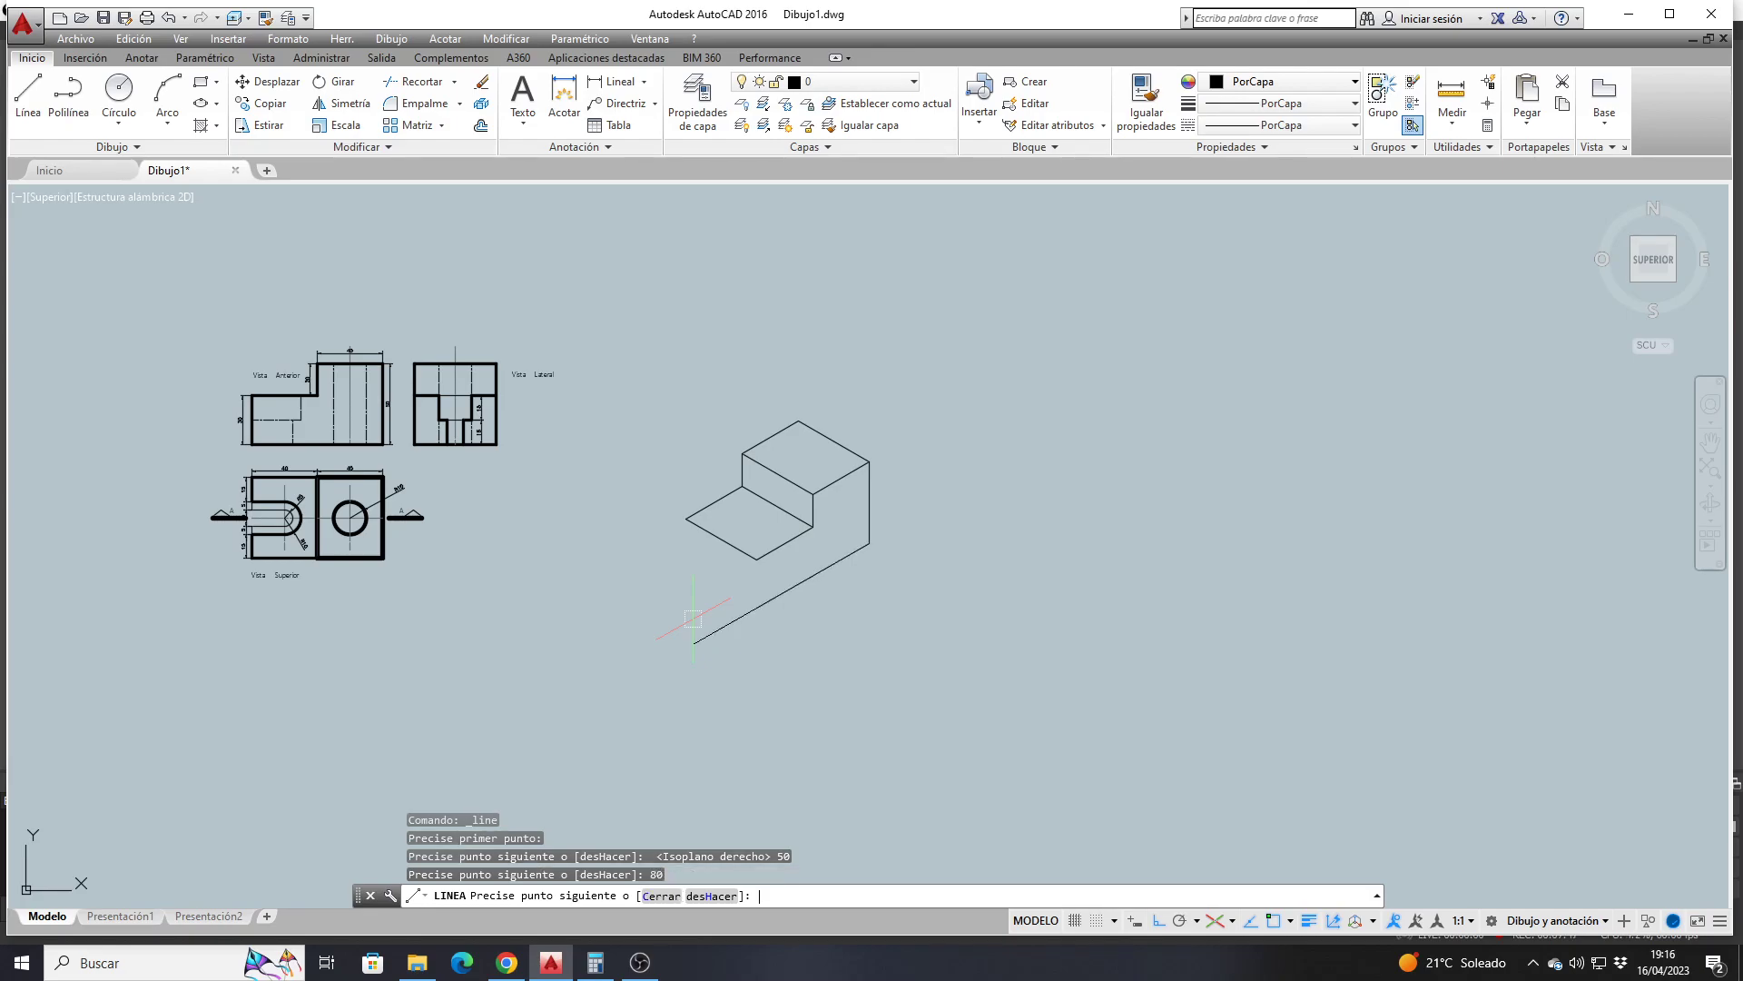
{"action": "scroll", "coordinate": [739, 573], "scroll_direction": "up", "scroll_amount": 2}
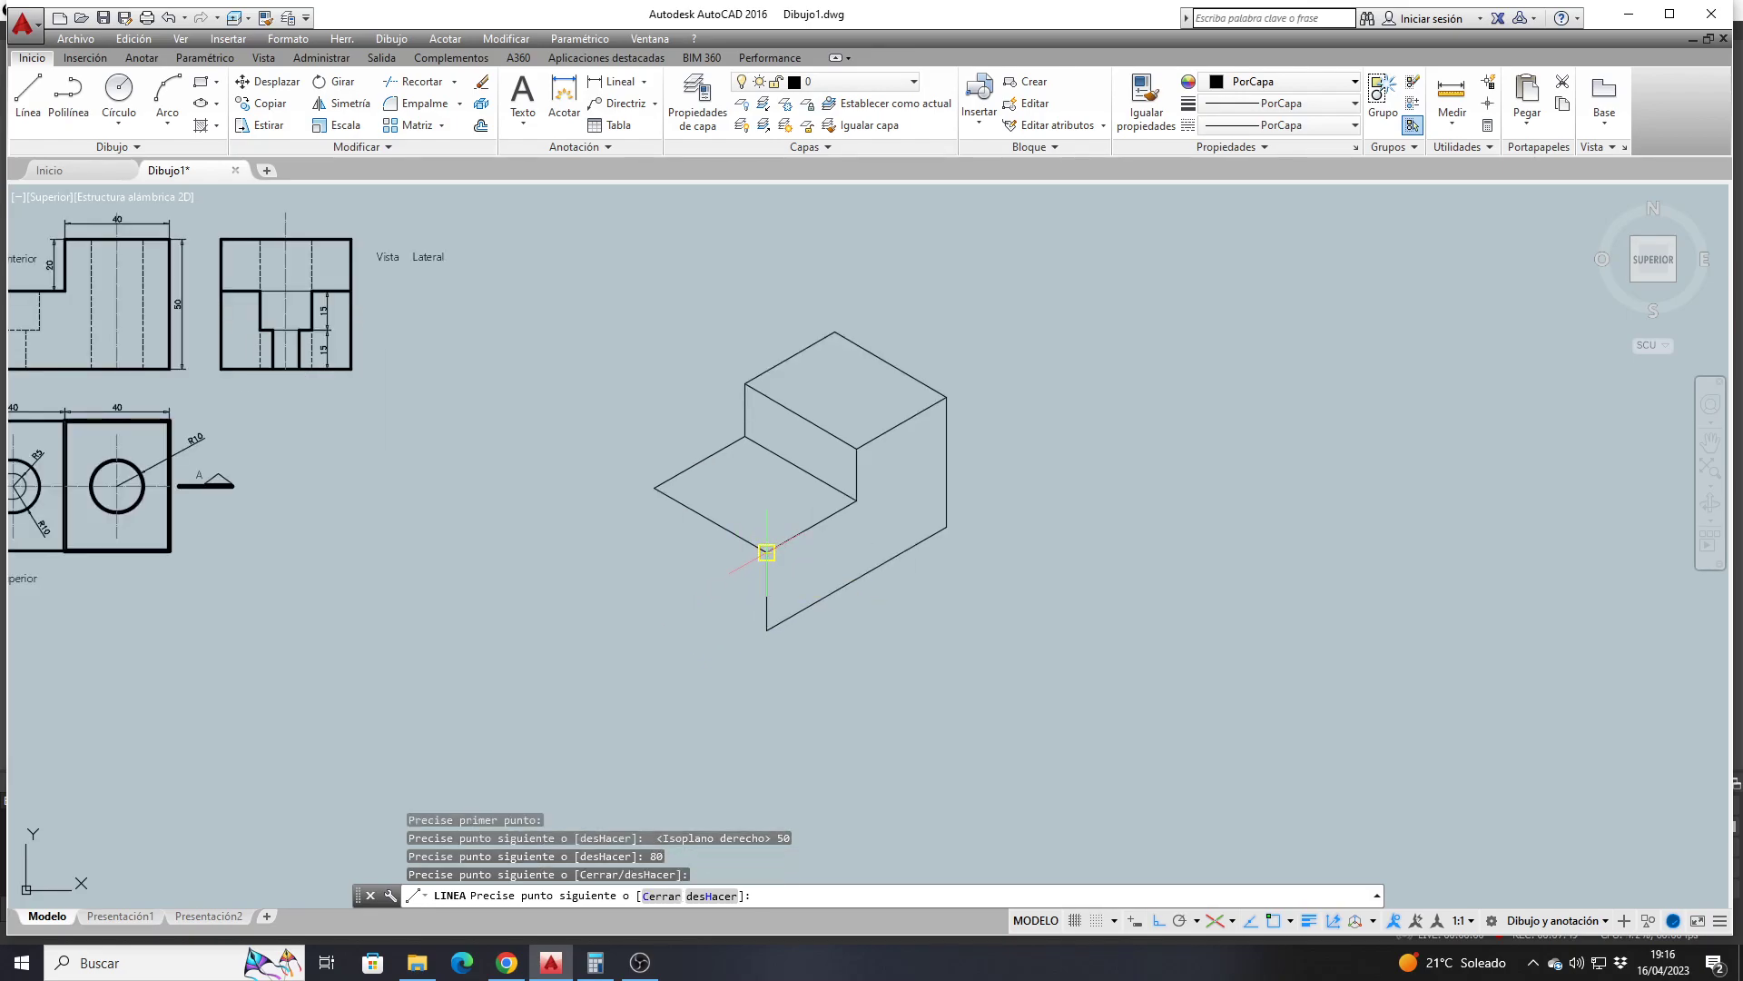
{"action": "key", "text": "Return"}
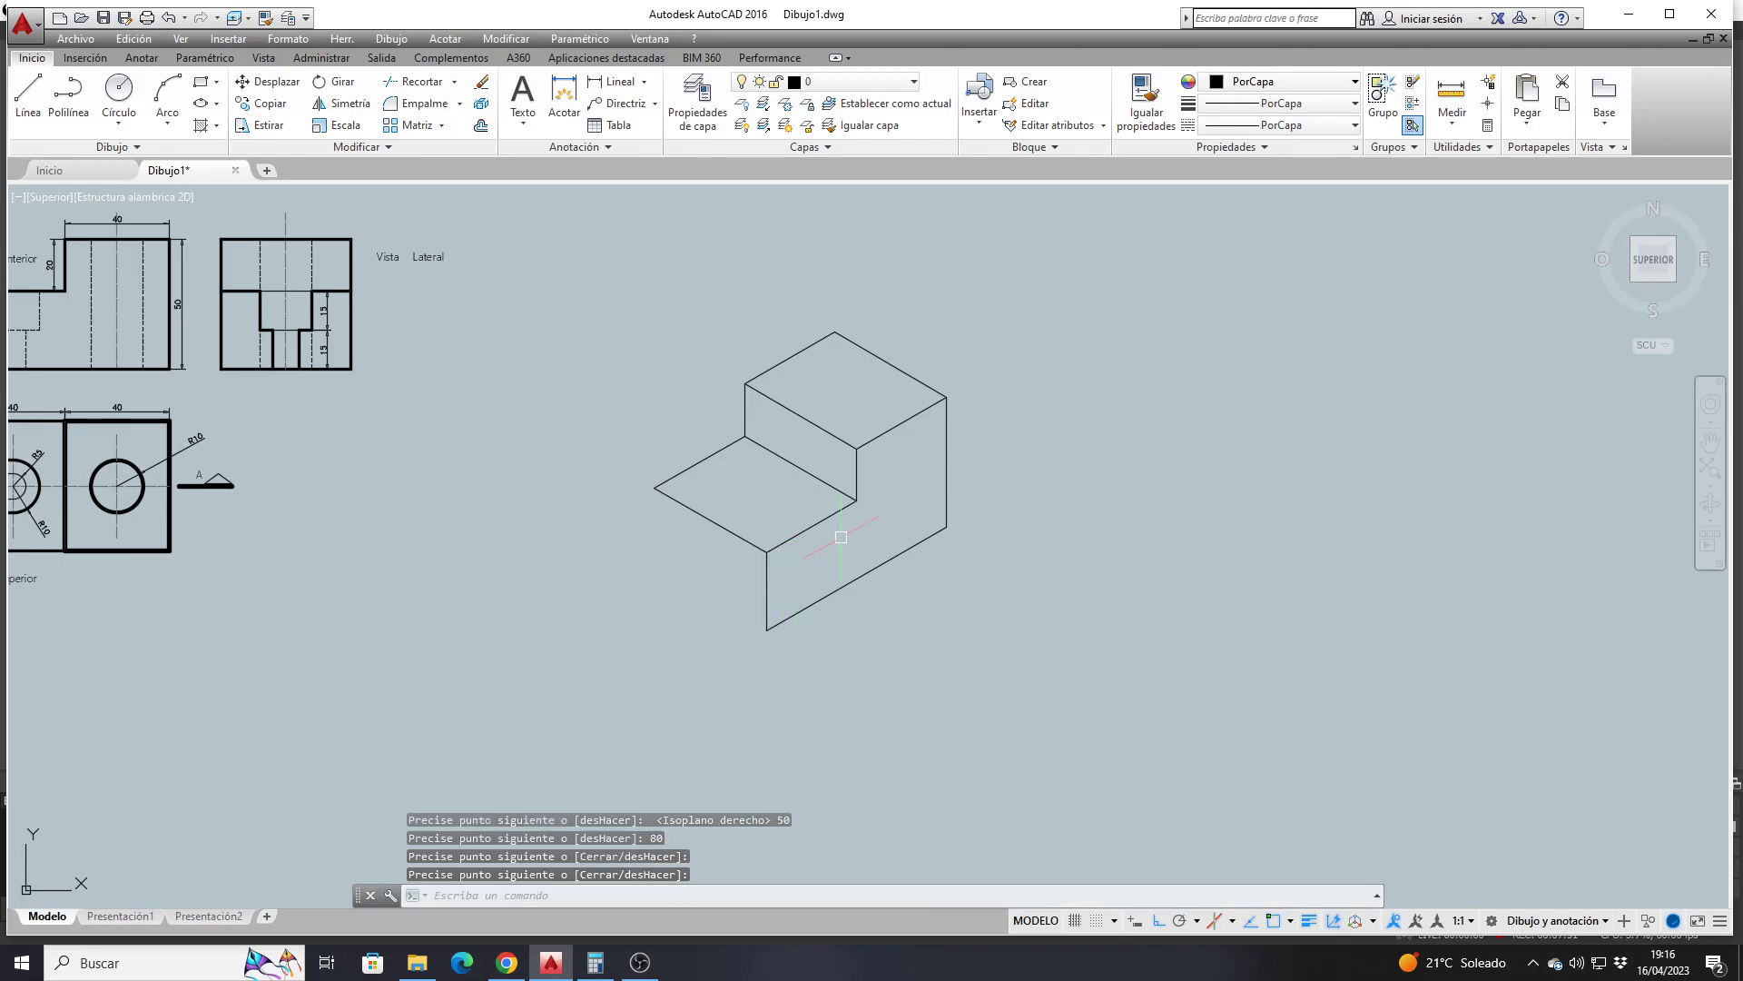
Examine the edges enclosing the isometric part's right side face against the front view's stepped outline
{"action": "left_click", "coordinate": [812, 526]}
{"action": "left_click", "coordinate": [767, 585]}
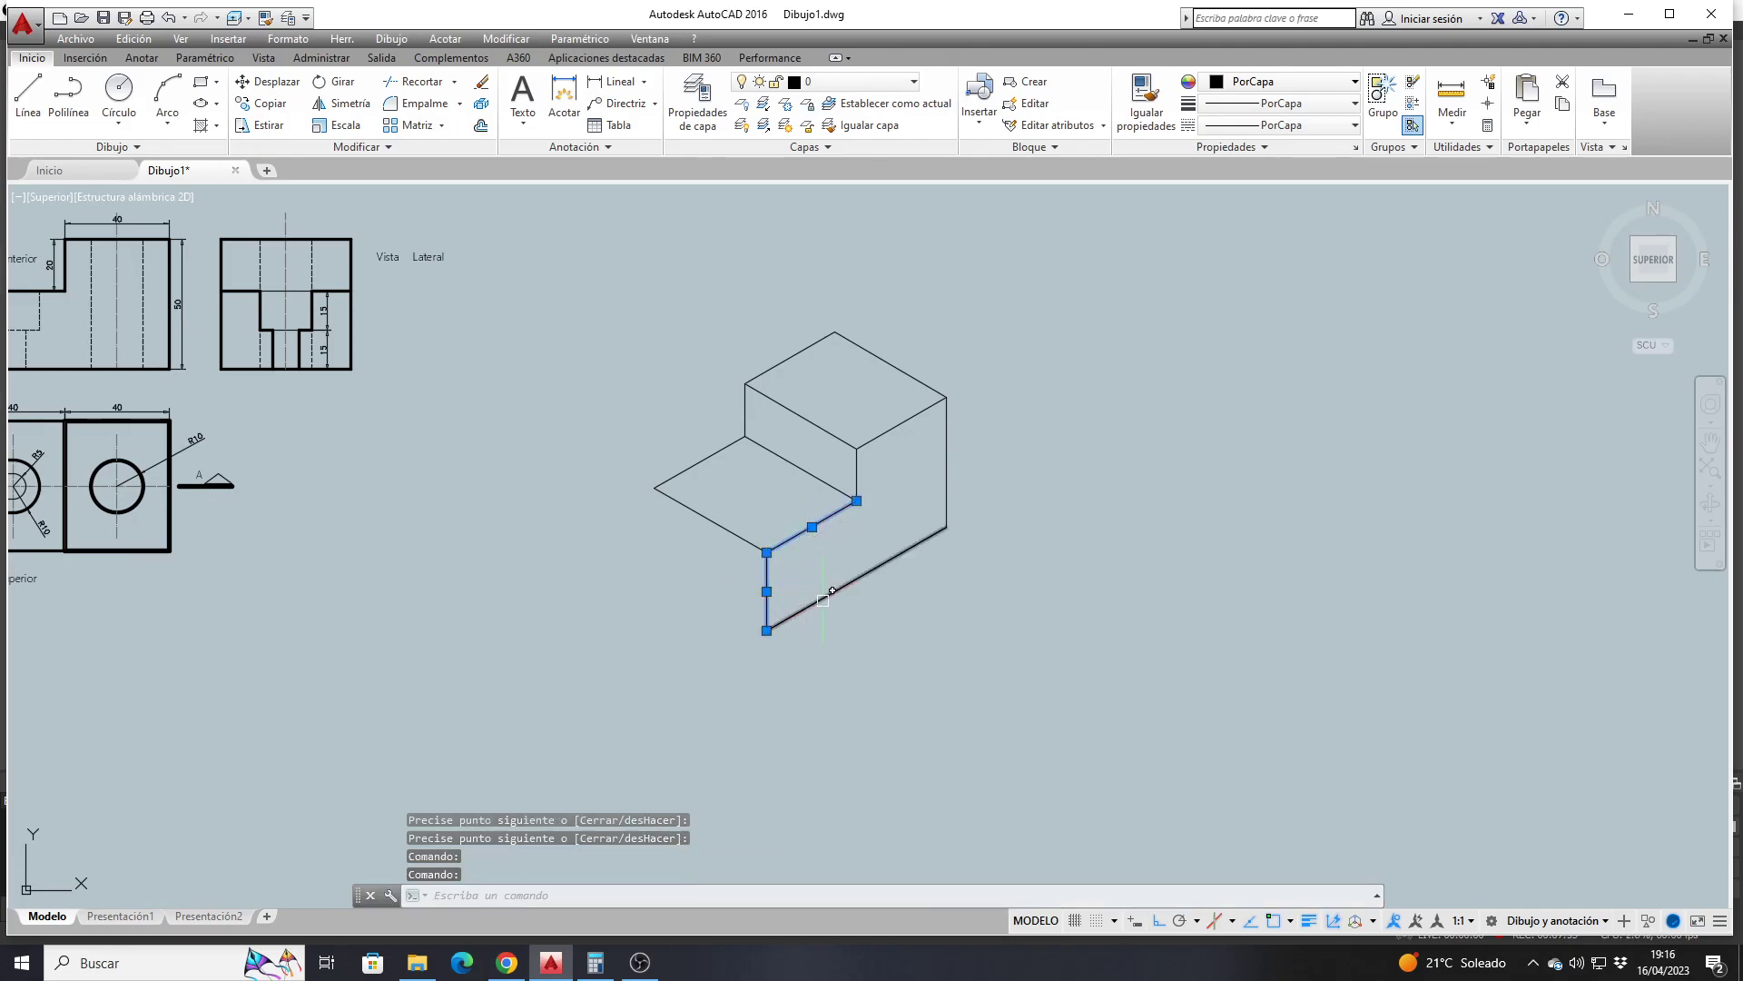
{"action": "left_click", "coordinate": [821, 600]}
{"action": "left_click", "coordinate": [857, 474]}
{"action": "left_click", "coordinate": [872, 442]}
{"action": "left_click", "coordinate": [947, 472]}
{"action": "scroll", "coordinate": [899, 590], "scroll_direction": "down", "scroll_amount": 4}
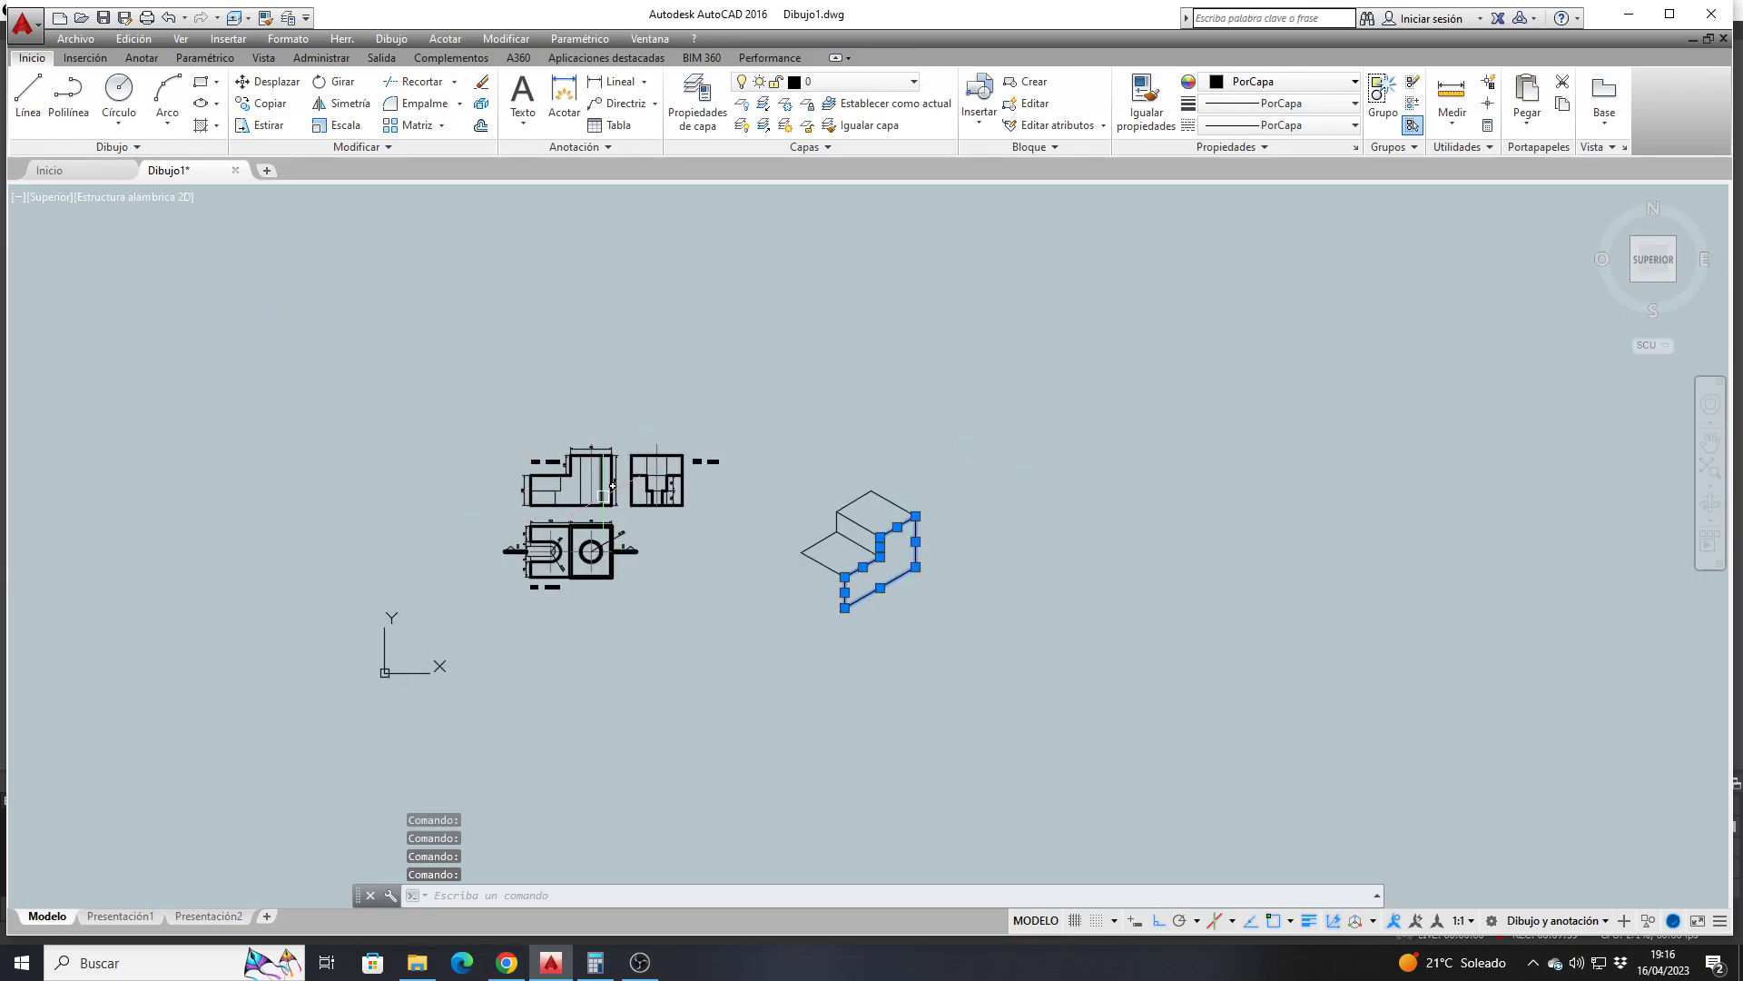
{"action": "key", "text": "Escape"}
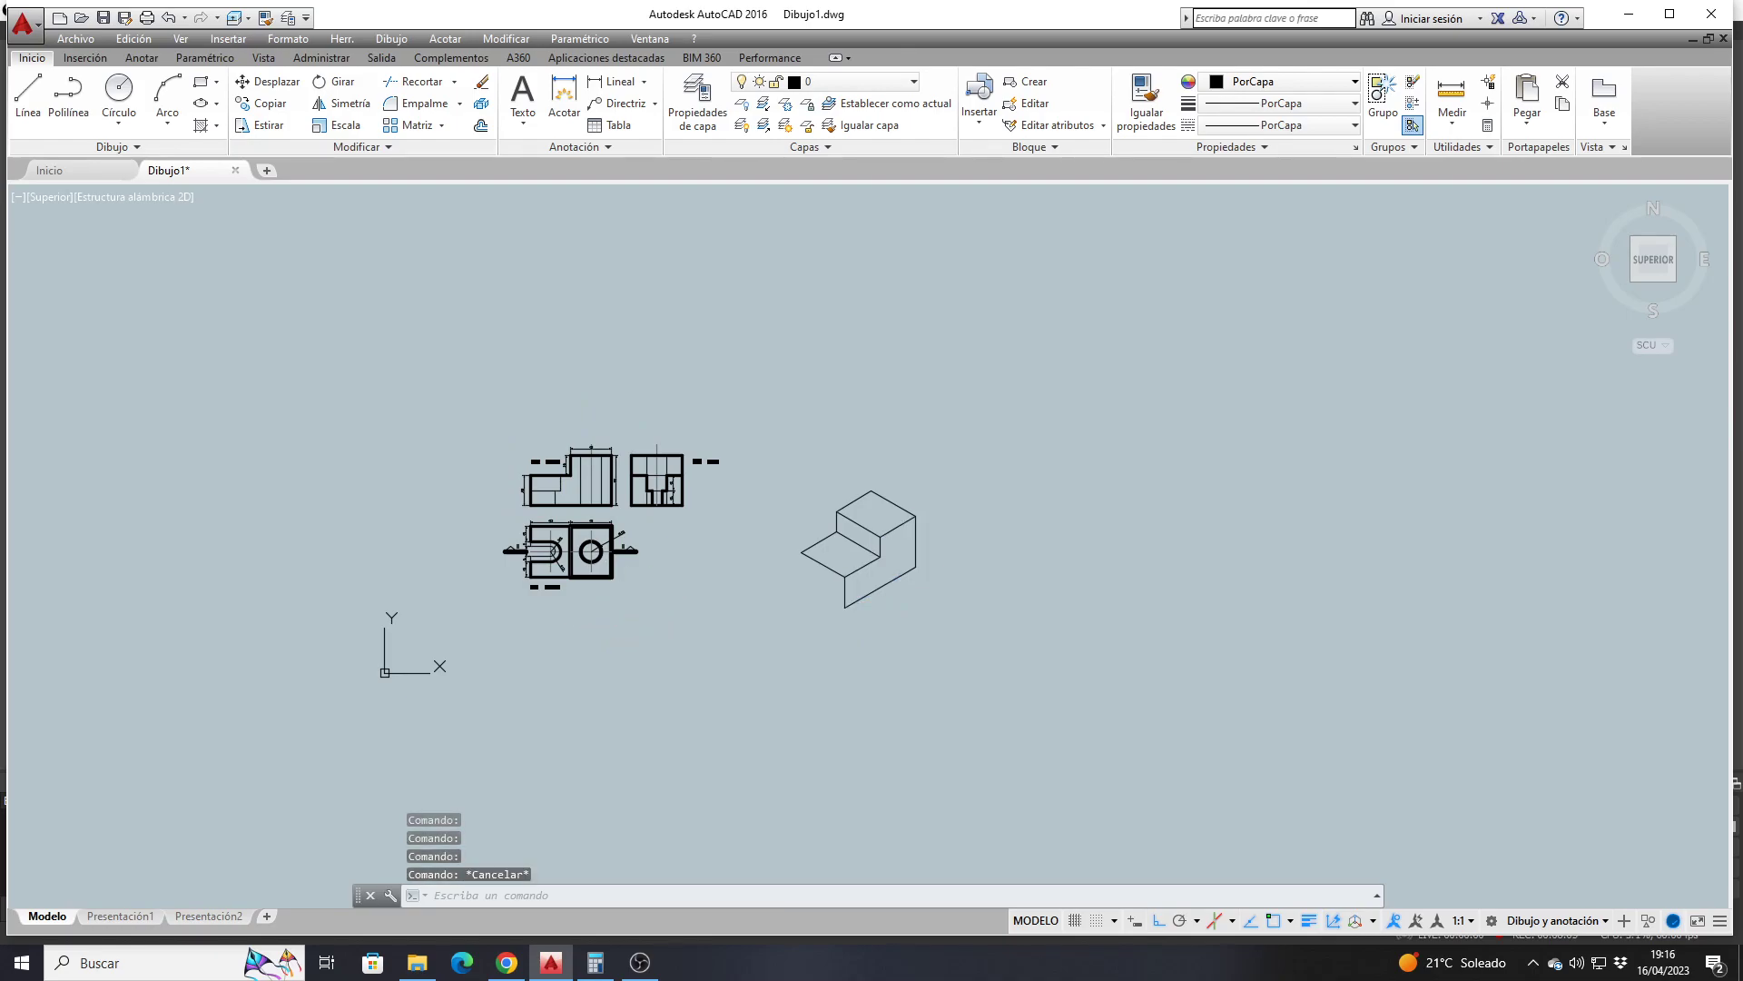
Draw a 30 vertical line down from the lower face's left corner and continue it to the part's bottom front corner
{"action": "scroll", "coordinate": [855, 586], "scroll_direction": "up", "scroll_amount": 4}
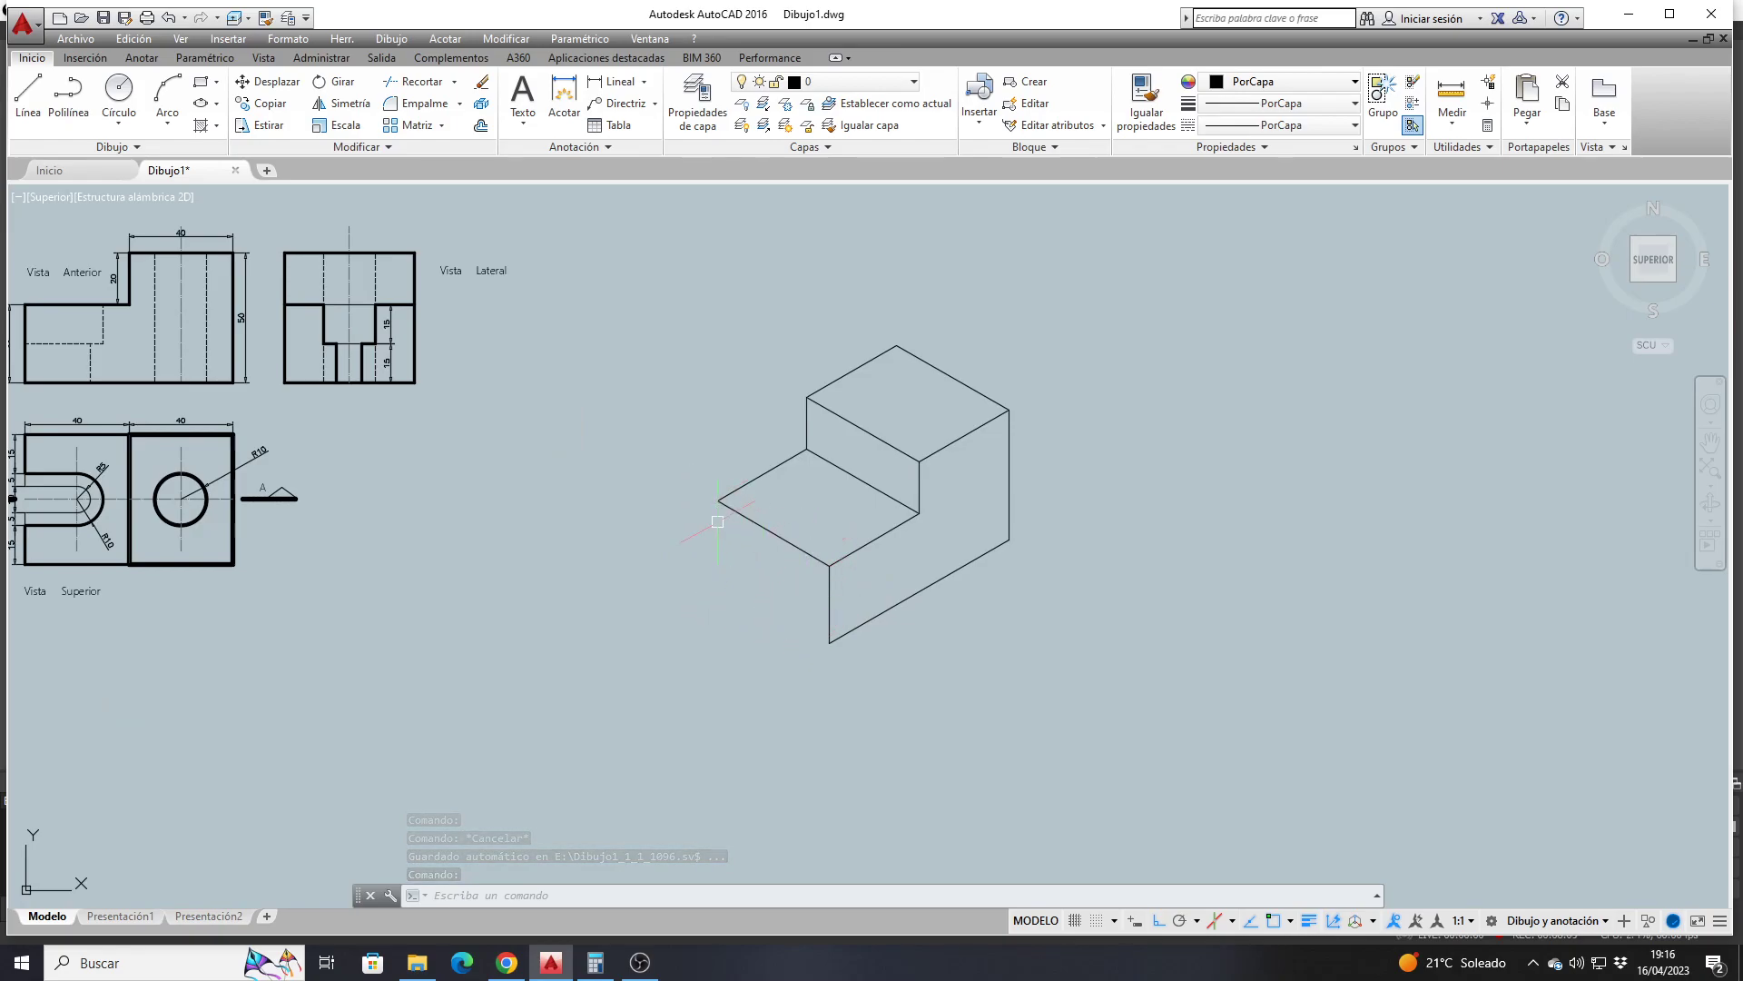
{"action": "left_click", "coordinate": [28, 96]}
{"action": "left_click", "coordinate": [717, 500]}
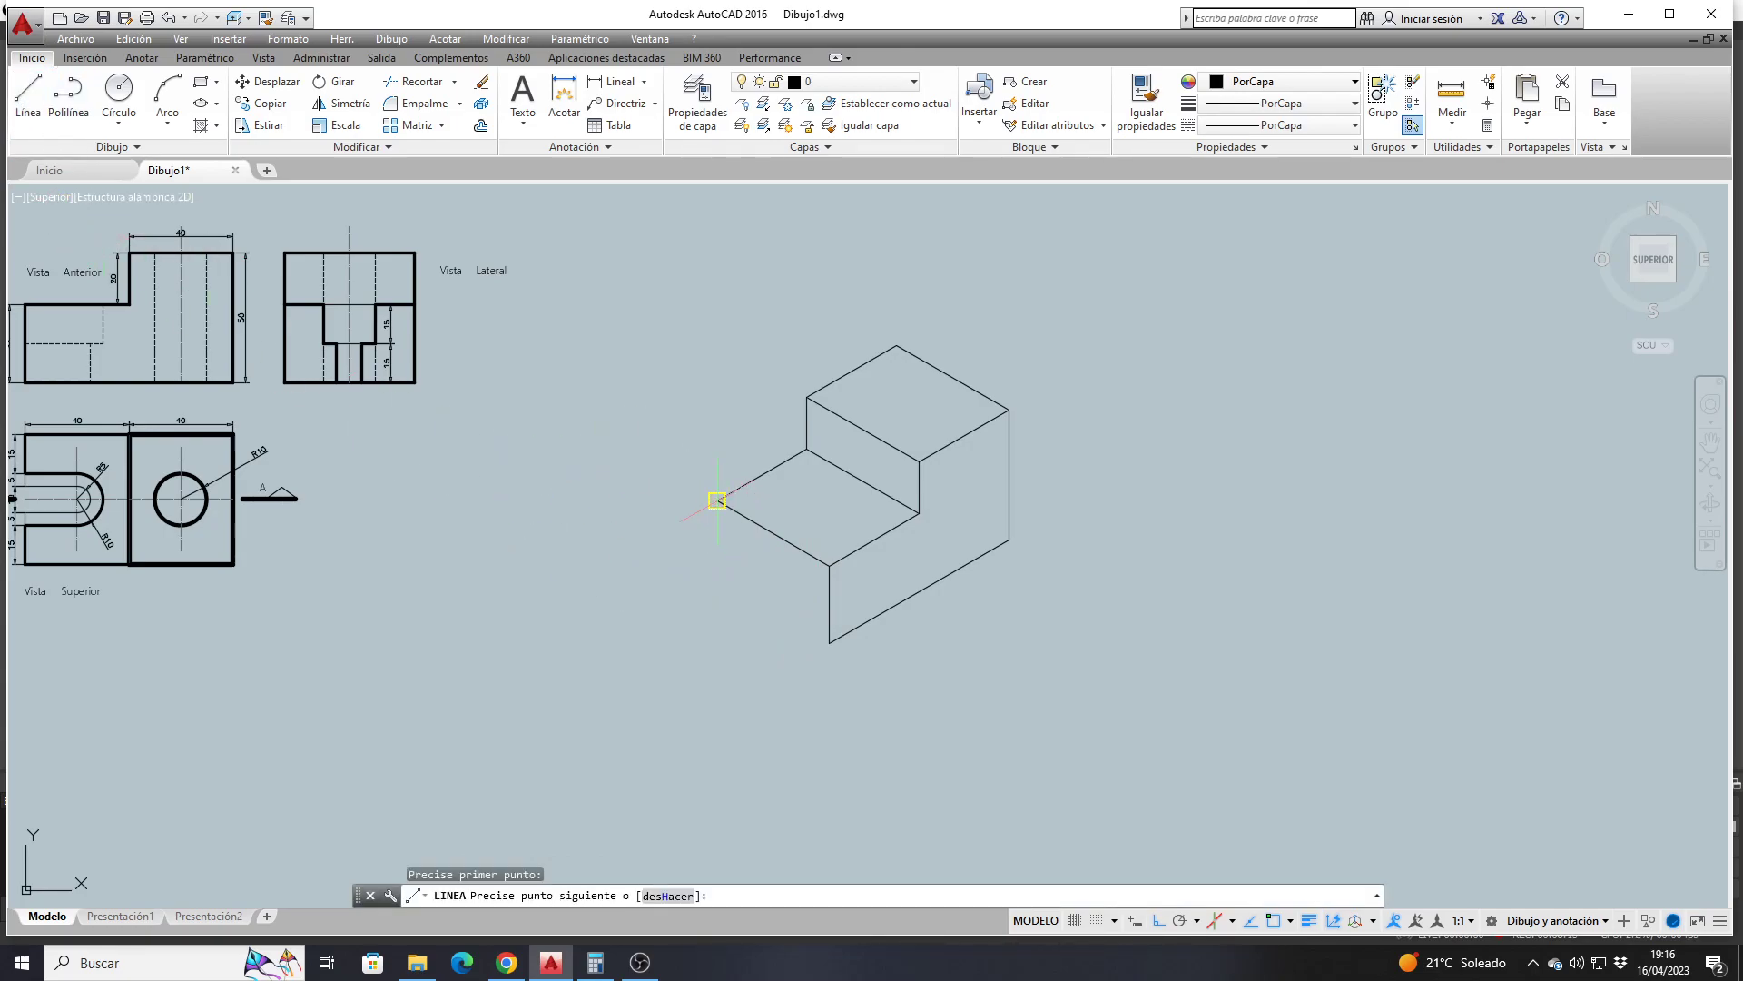
{"action": "type", "text": "30"}
{"action": "key", "text": "Return"}
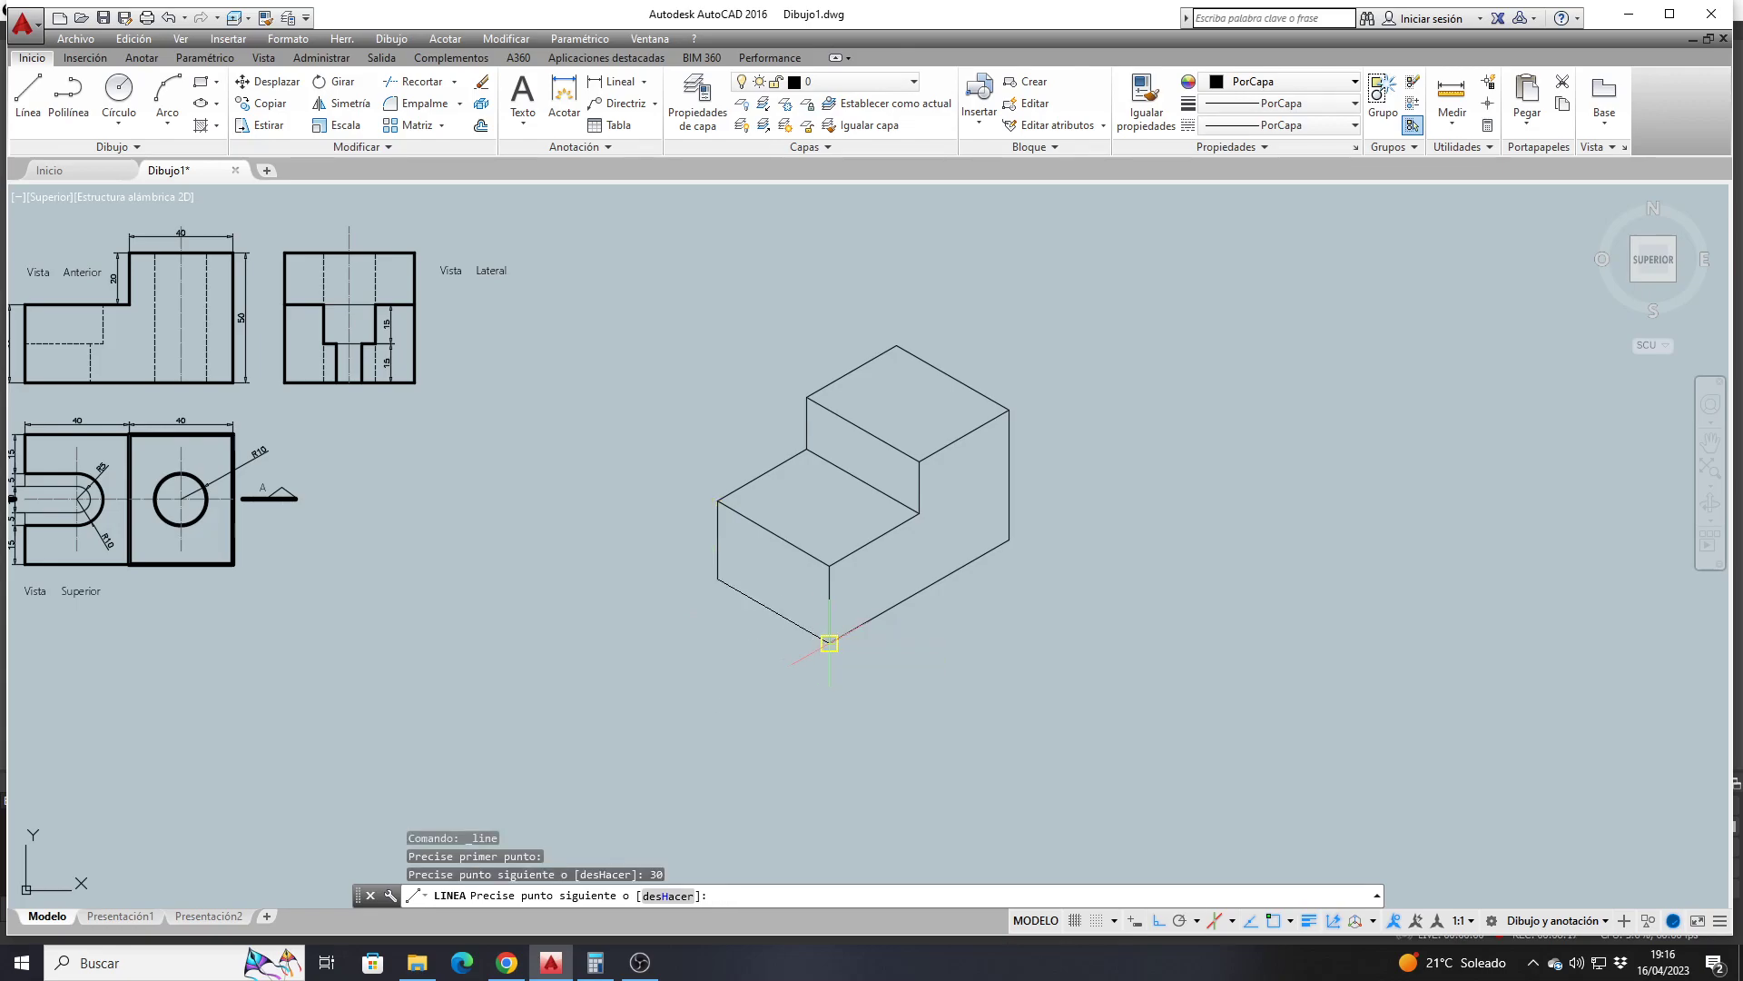
{"action": "left_click", "coordinate": [829, 641]}
{"action": "key", "text": "Return"}
Draw a line across the upper face from the midpoint of its back-left edge to the midpoint of its front-right edge
{"action": "scroll", "coordinate": [685, 559], "scroll_direction": "down", "scroll_amount": 4}
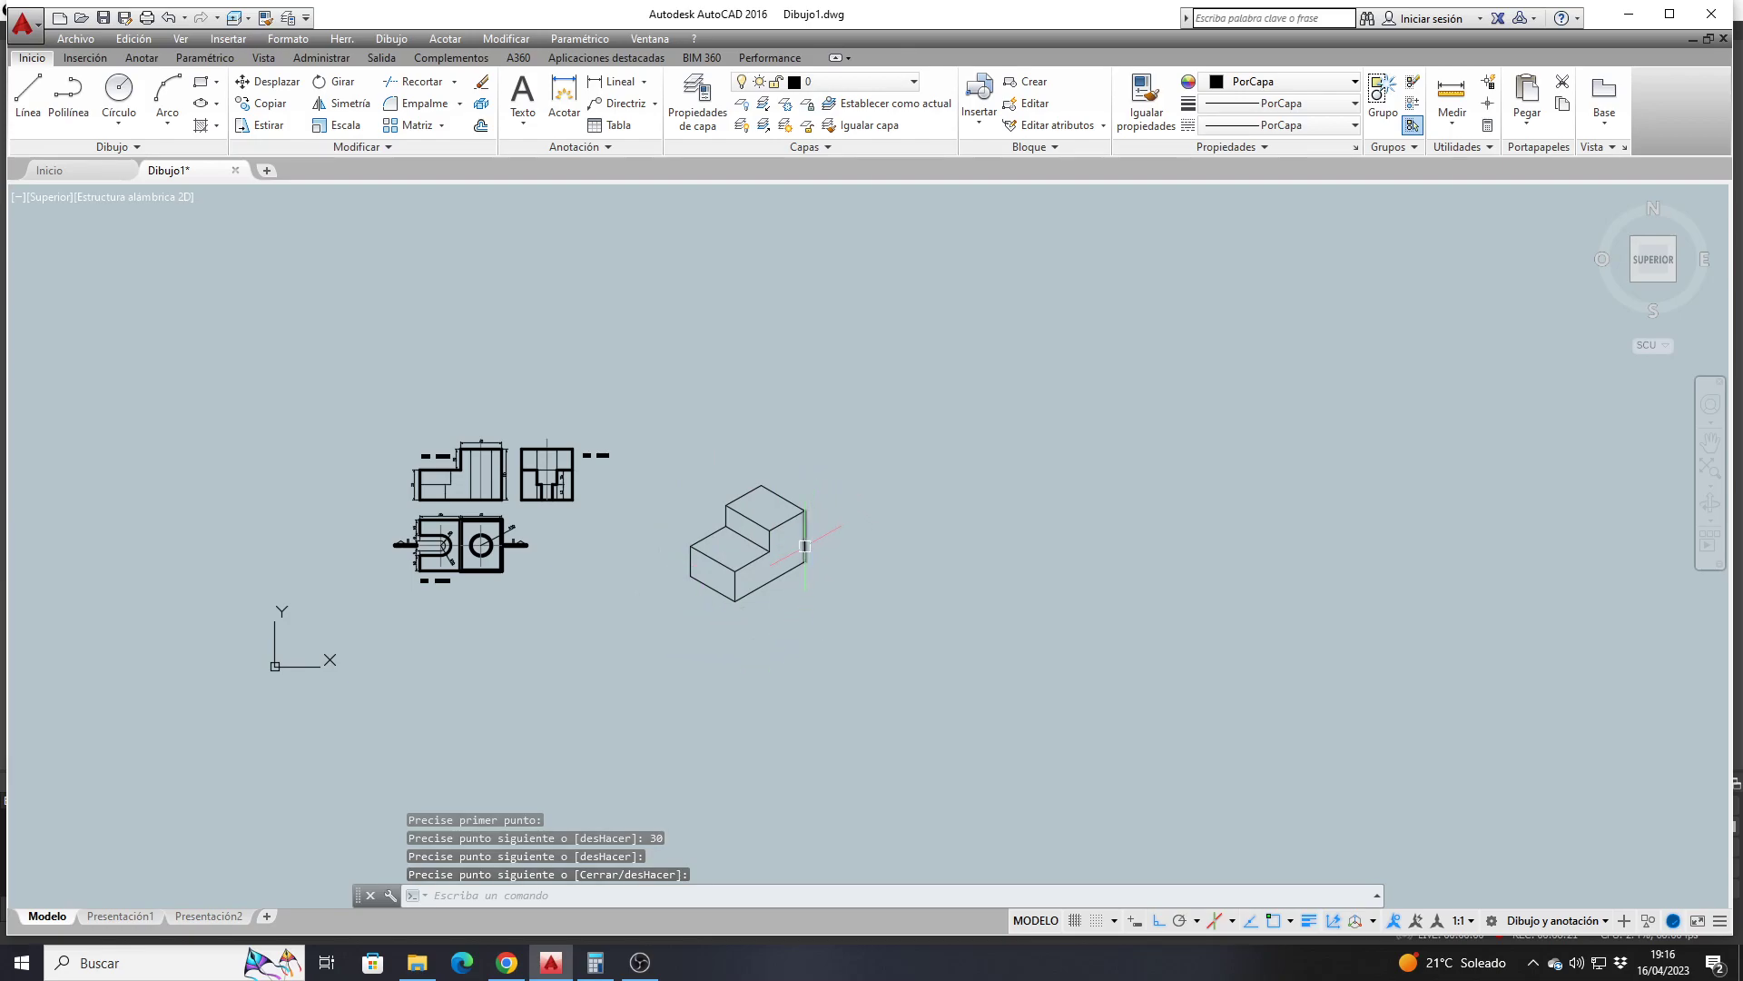
{"action": "scroll", "coordinate": [805, 546], "scroll_direction": "up", "scroll_amount": 8}
{"action": "middle_click_drag", "start_coordinate": [798, 506], "coordinate": [882, 502]}
{"action": "scroll", "coordinate": [881, 502], "scroll_direction": "down", "scroll_amount": 2}
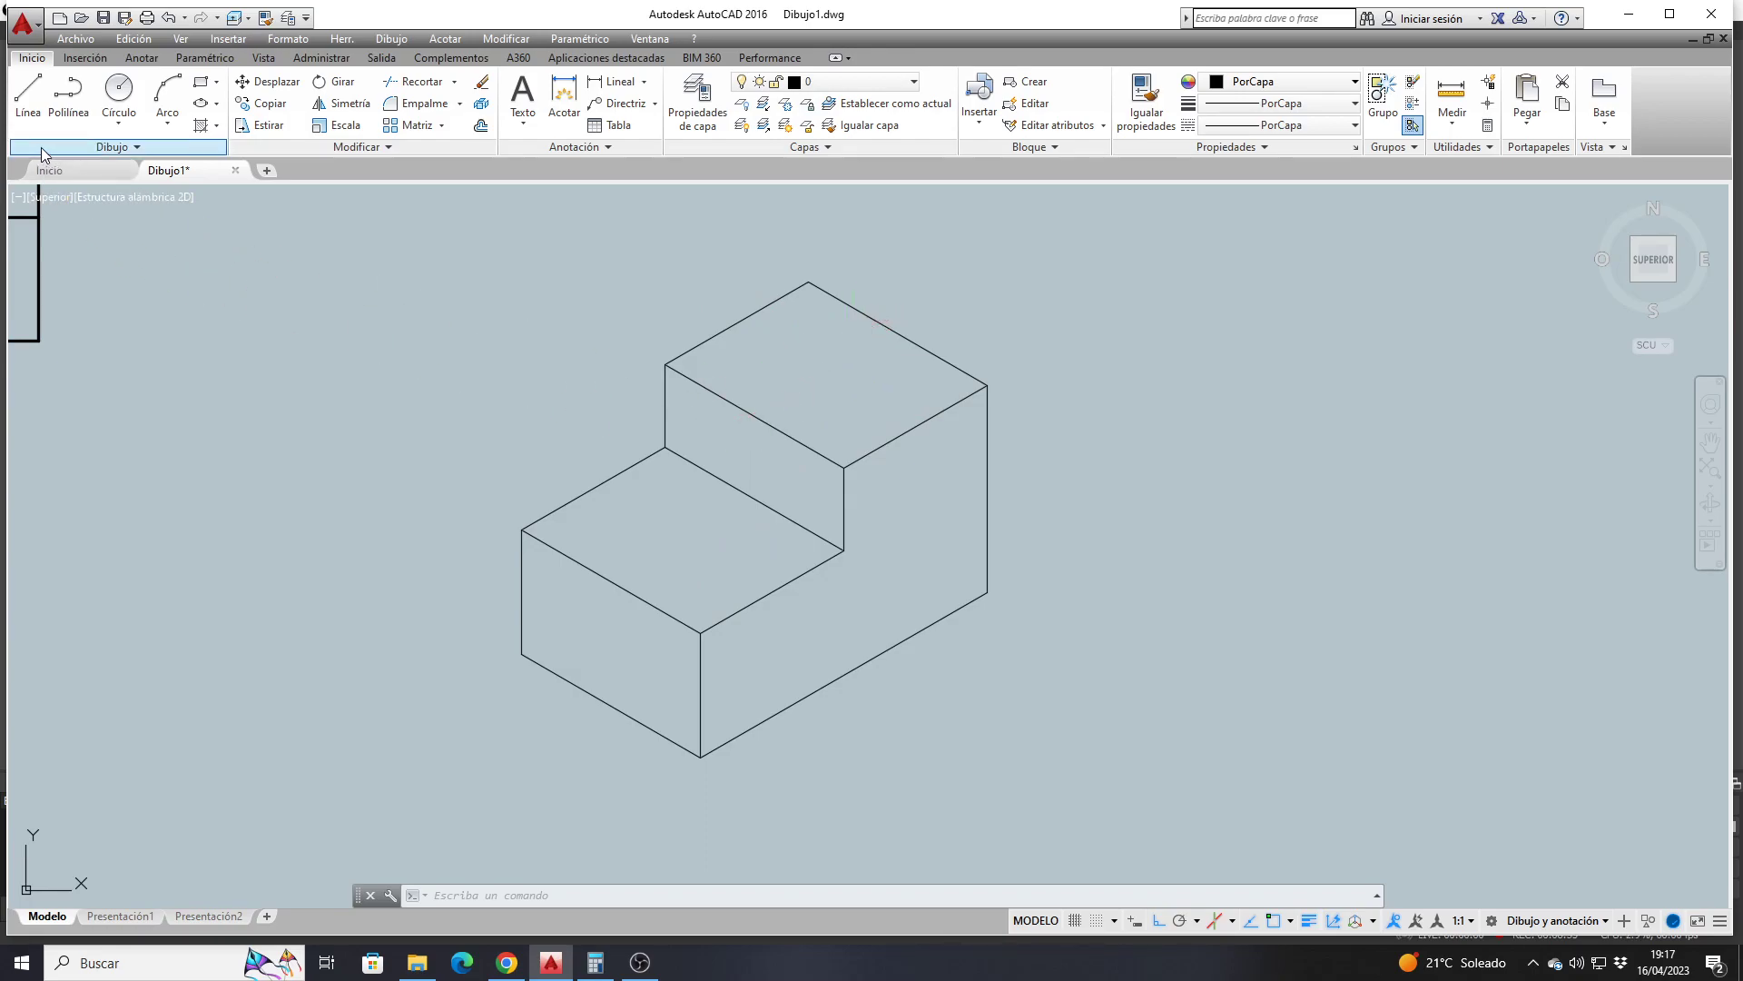
{"action": "left_click", "coordinate": [28, 91]}
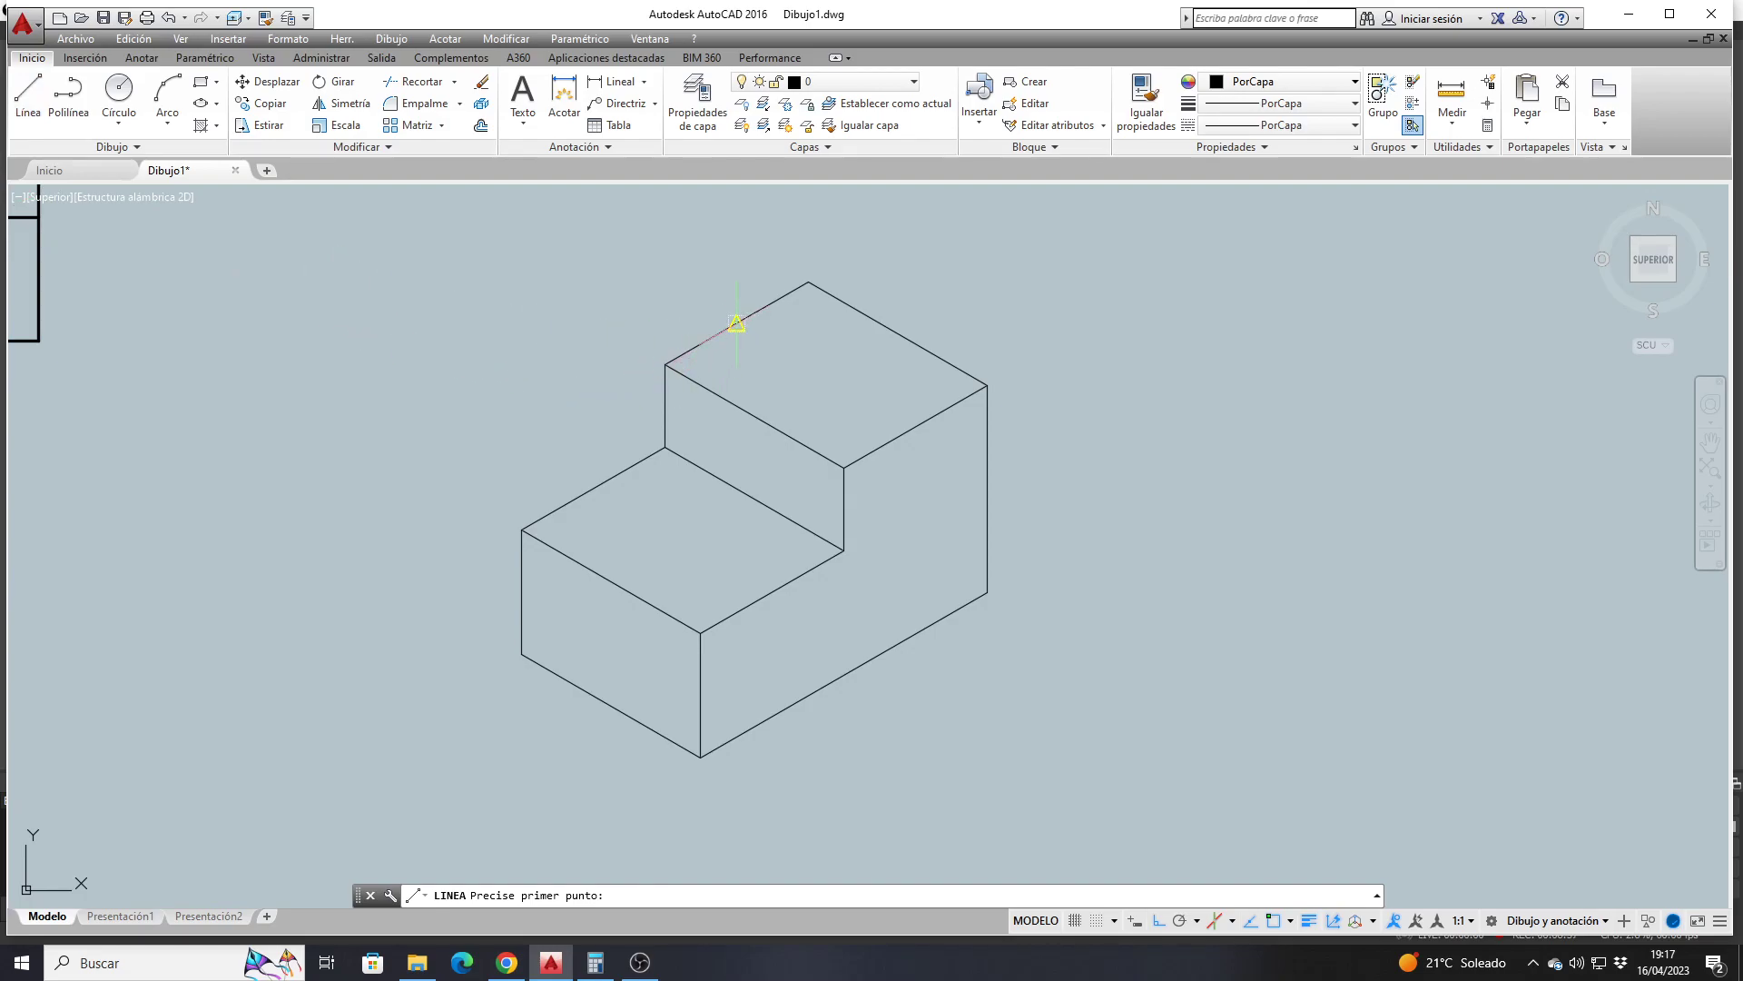
{"action": "left_click", "coordinate": [736, 323]}
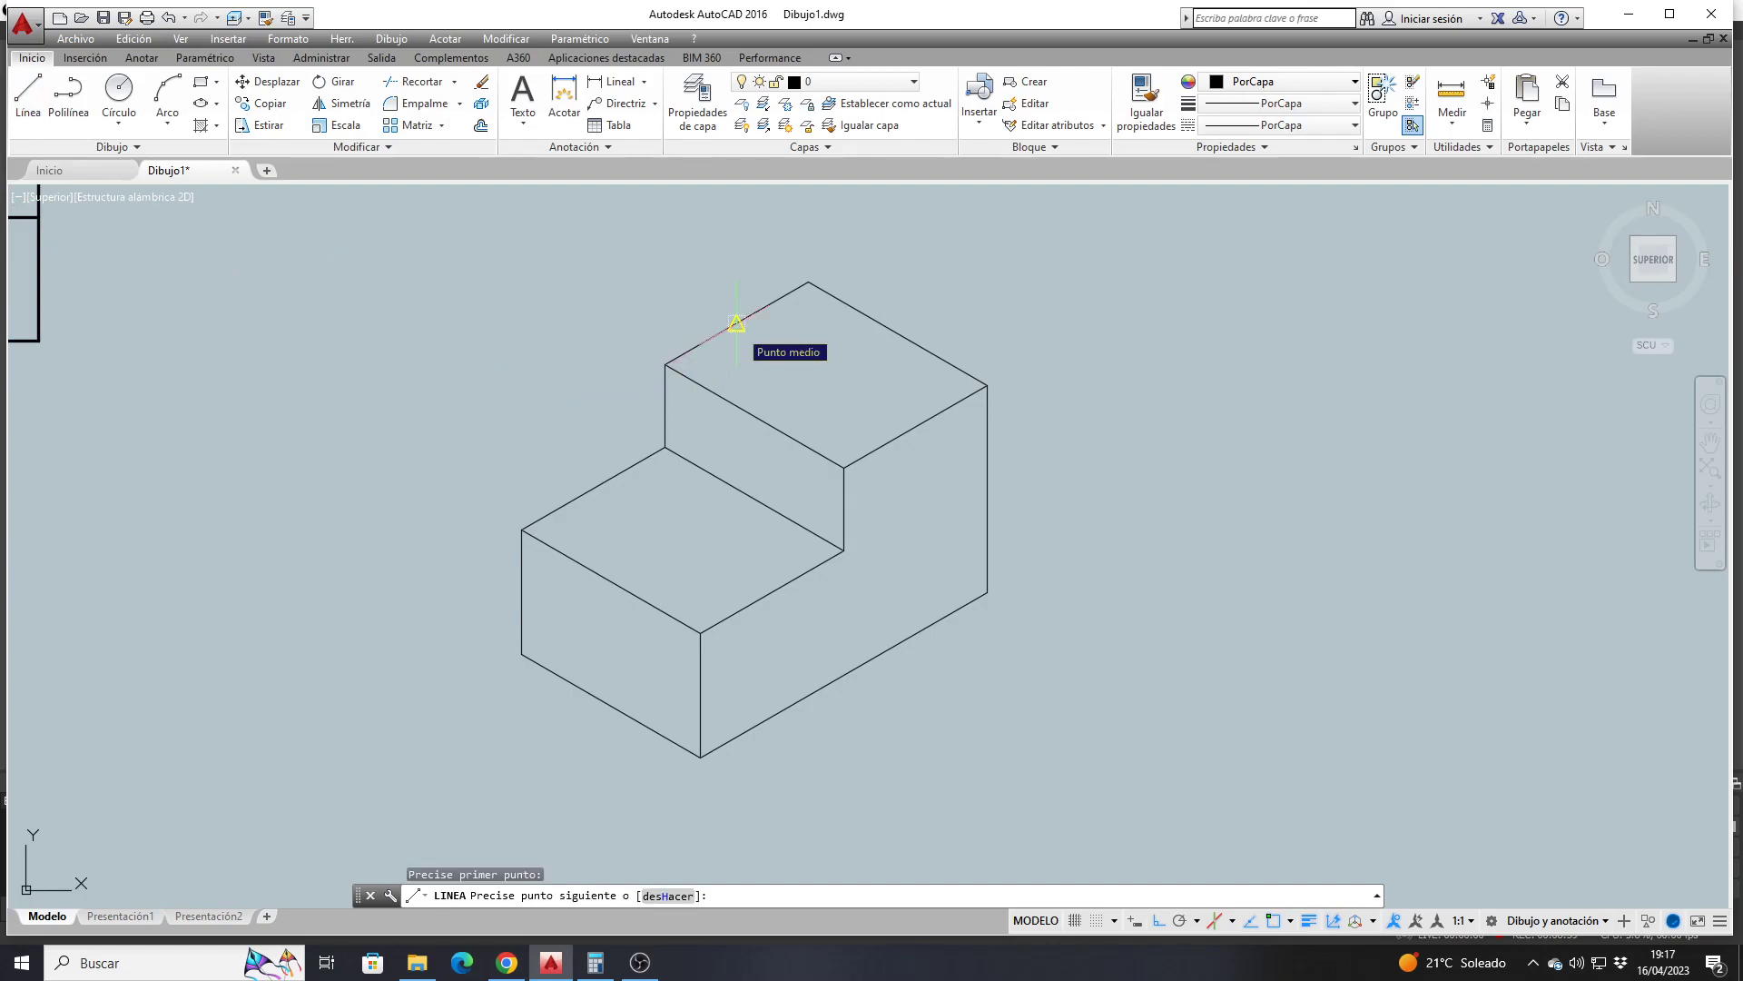
{"action": "left_click", "coordinate": [908, 425]}
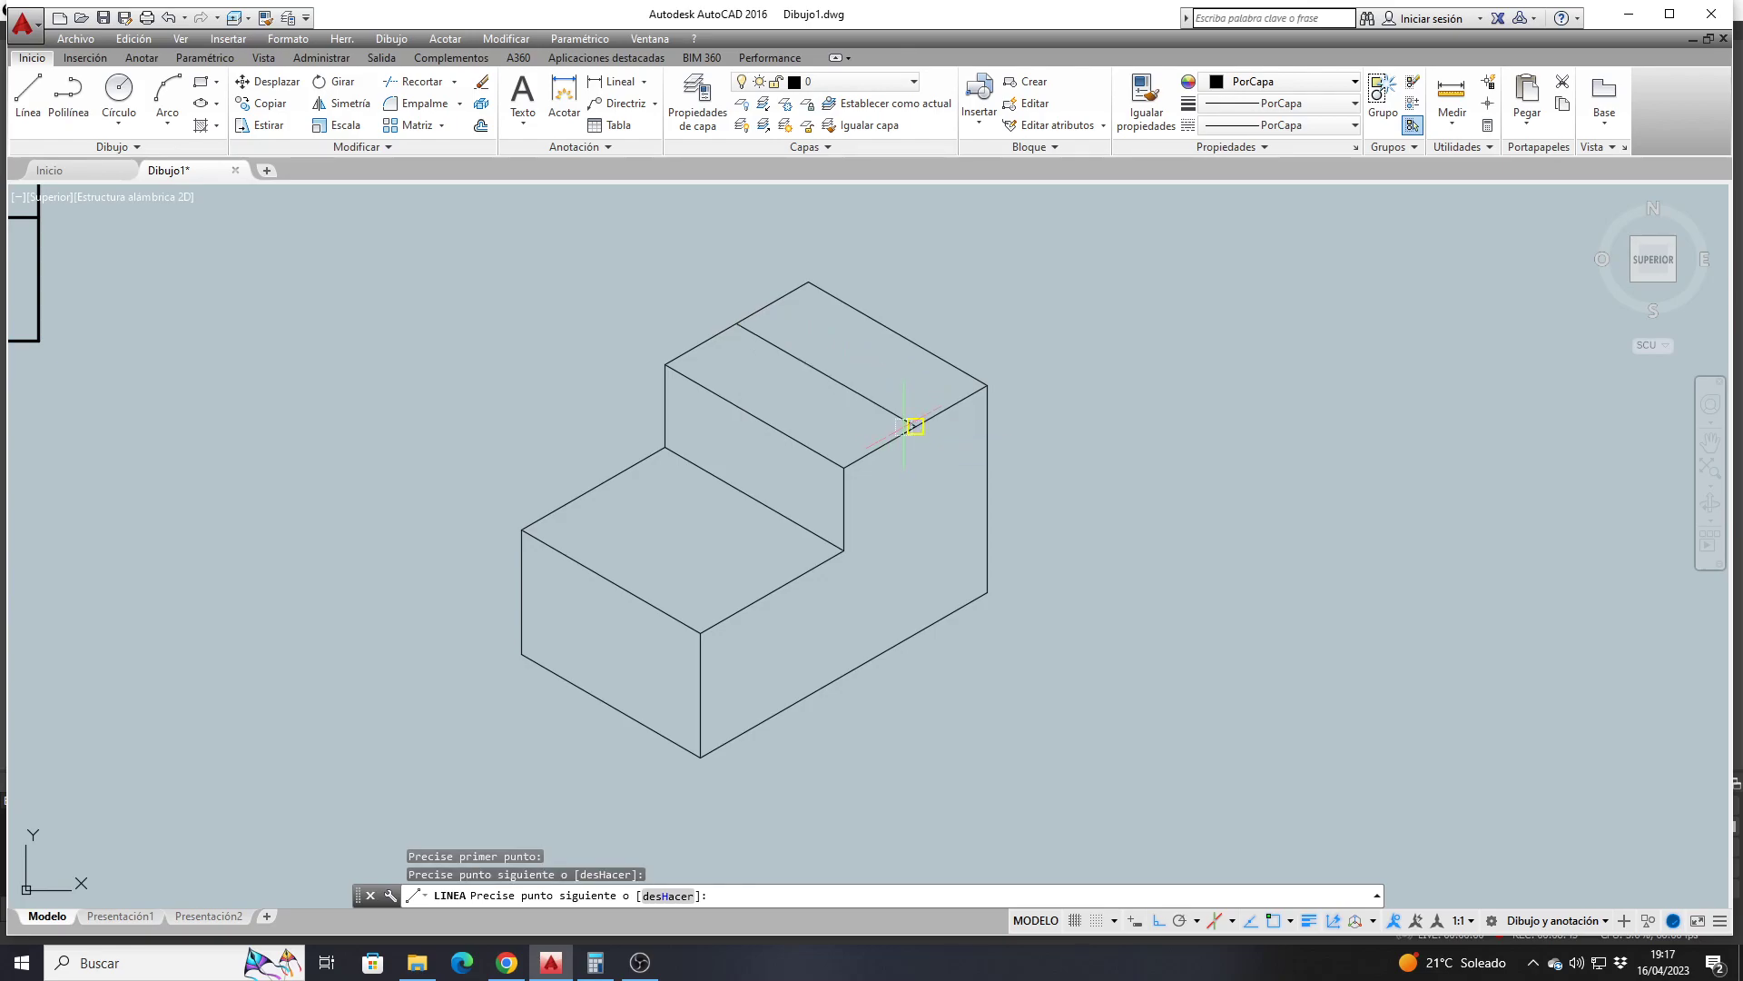
{"action": "key", "text": "Return"}
Draw a second line across the upper face from the midpoint of its back-right edge to the midpoint of its front-left edge
{"action": "key", "text": "Return"}
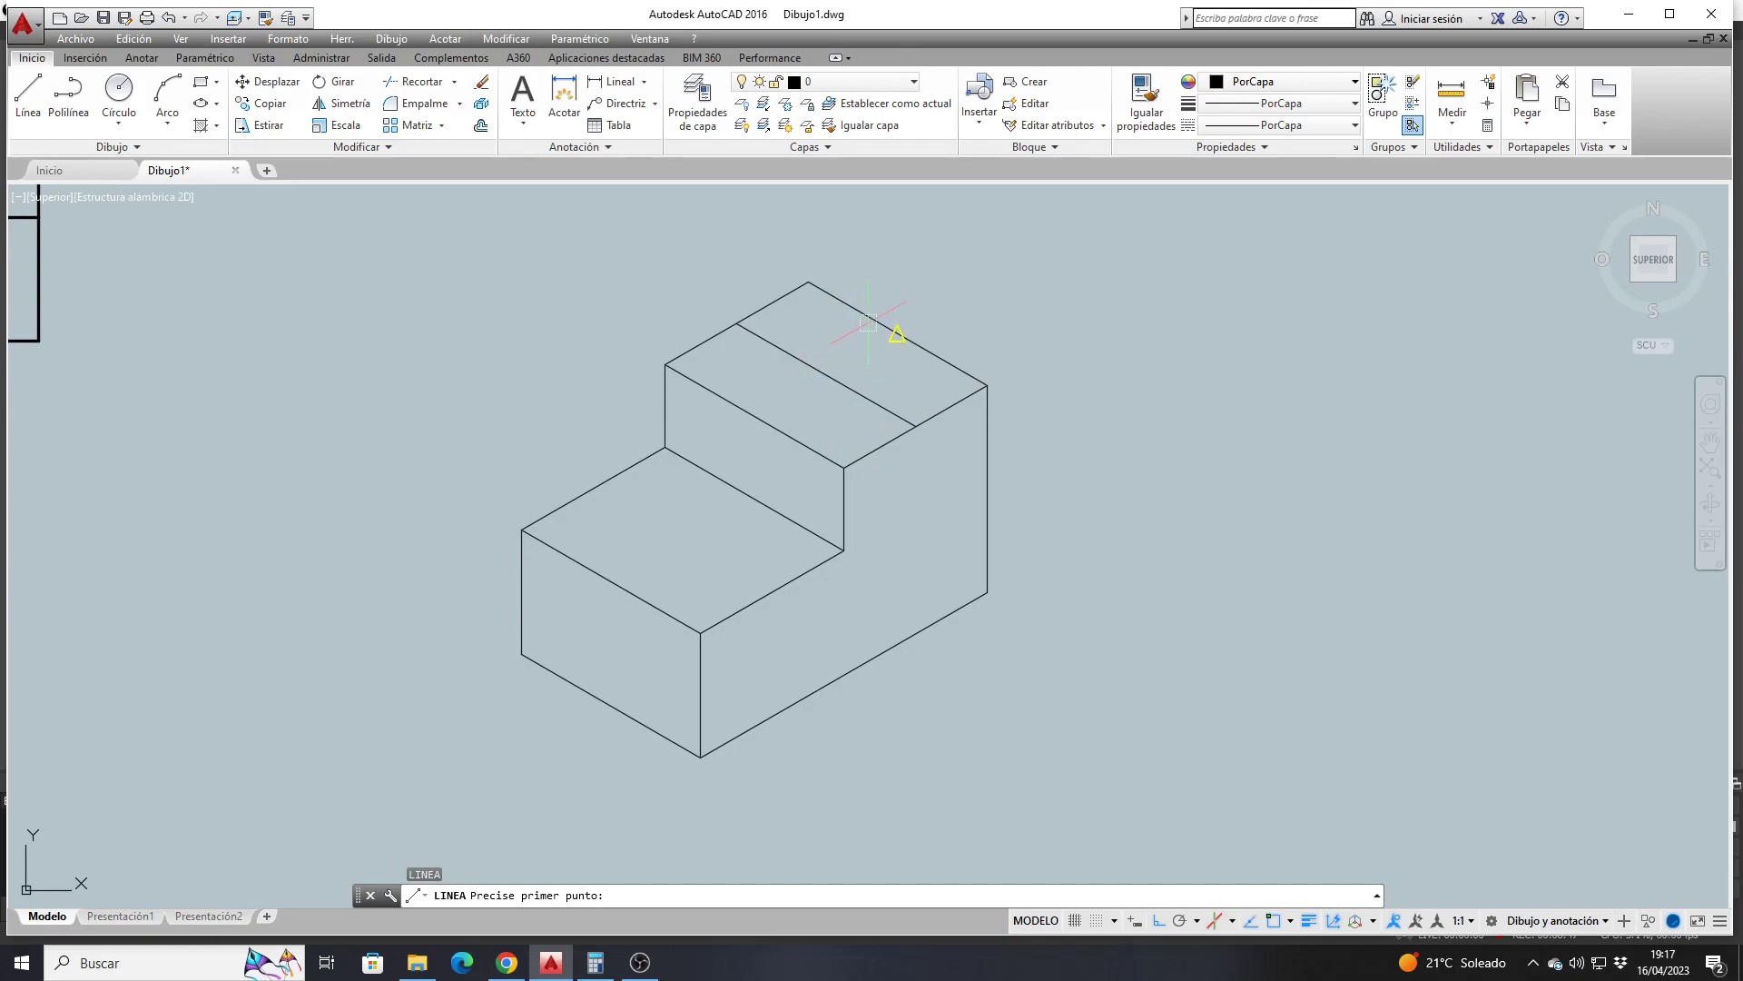
{"action": "left_click", "coordinate": [897, 335]}
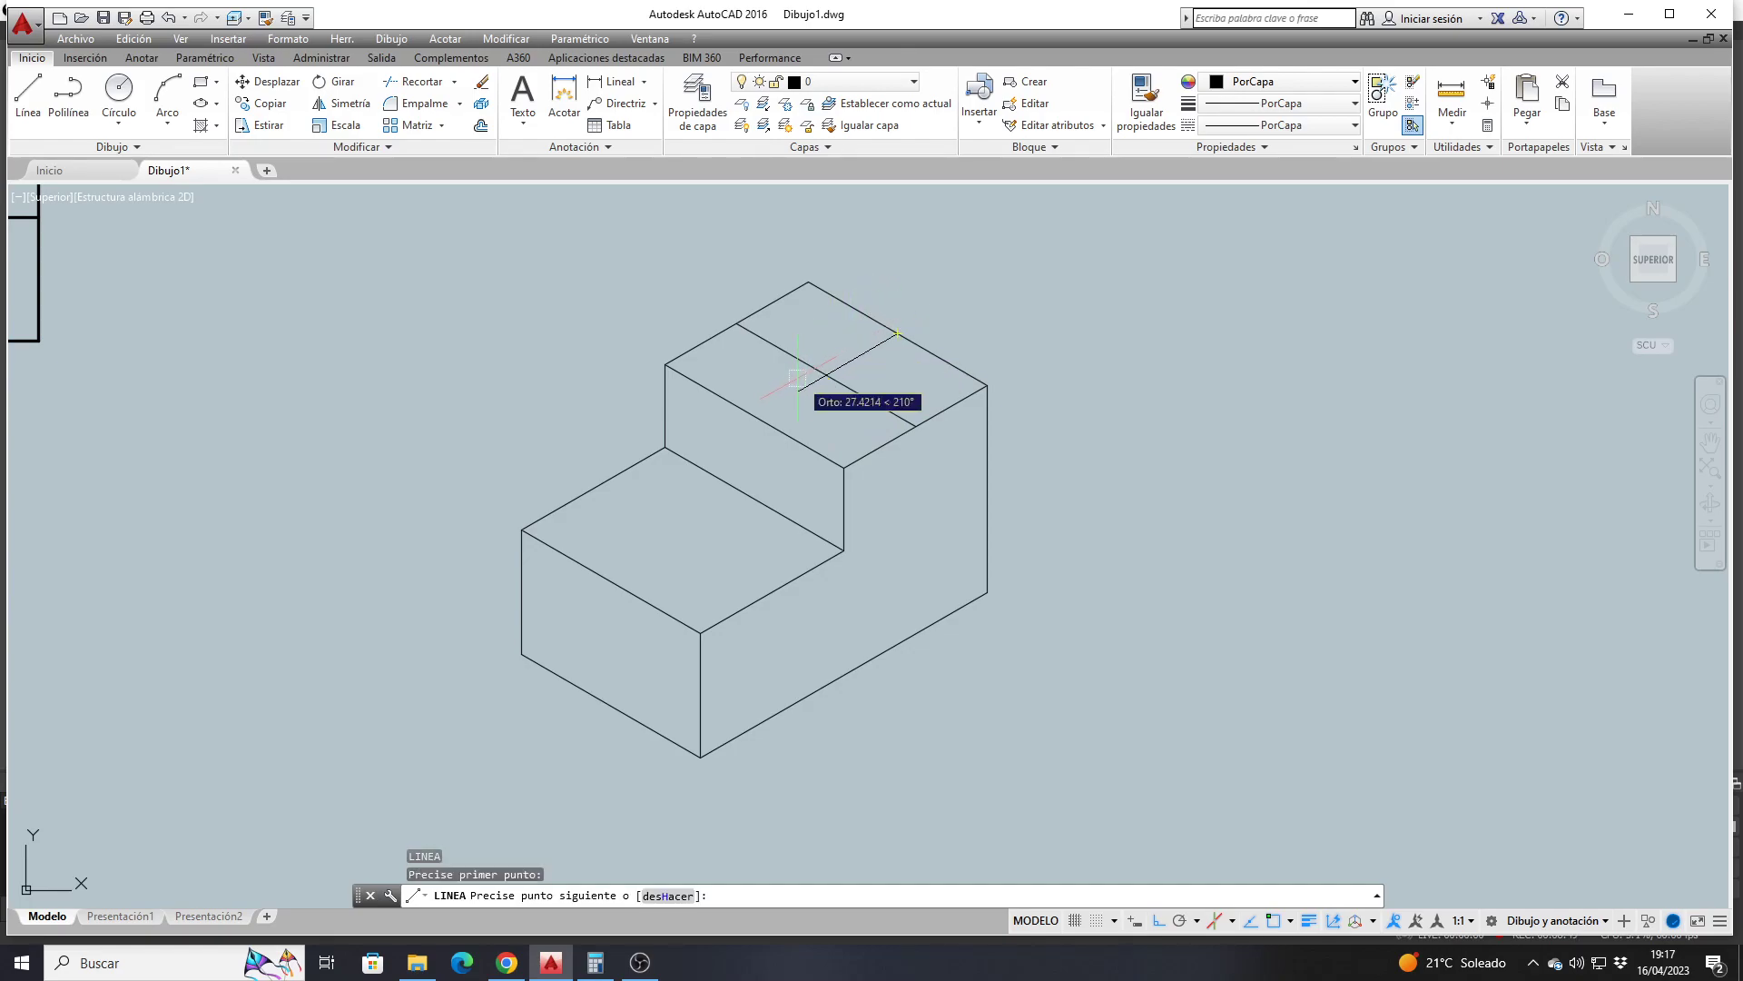
{"action": "left_click", "coordinate": [754, 416]}
{"action": "key", "text": "Return"}
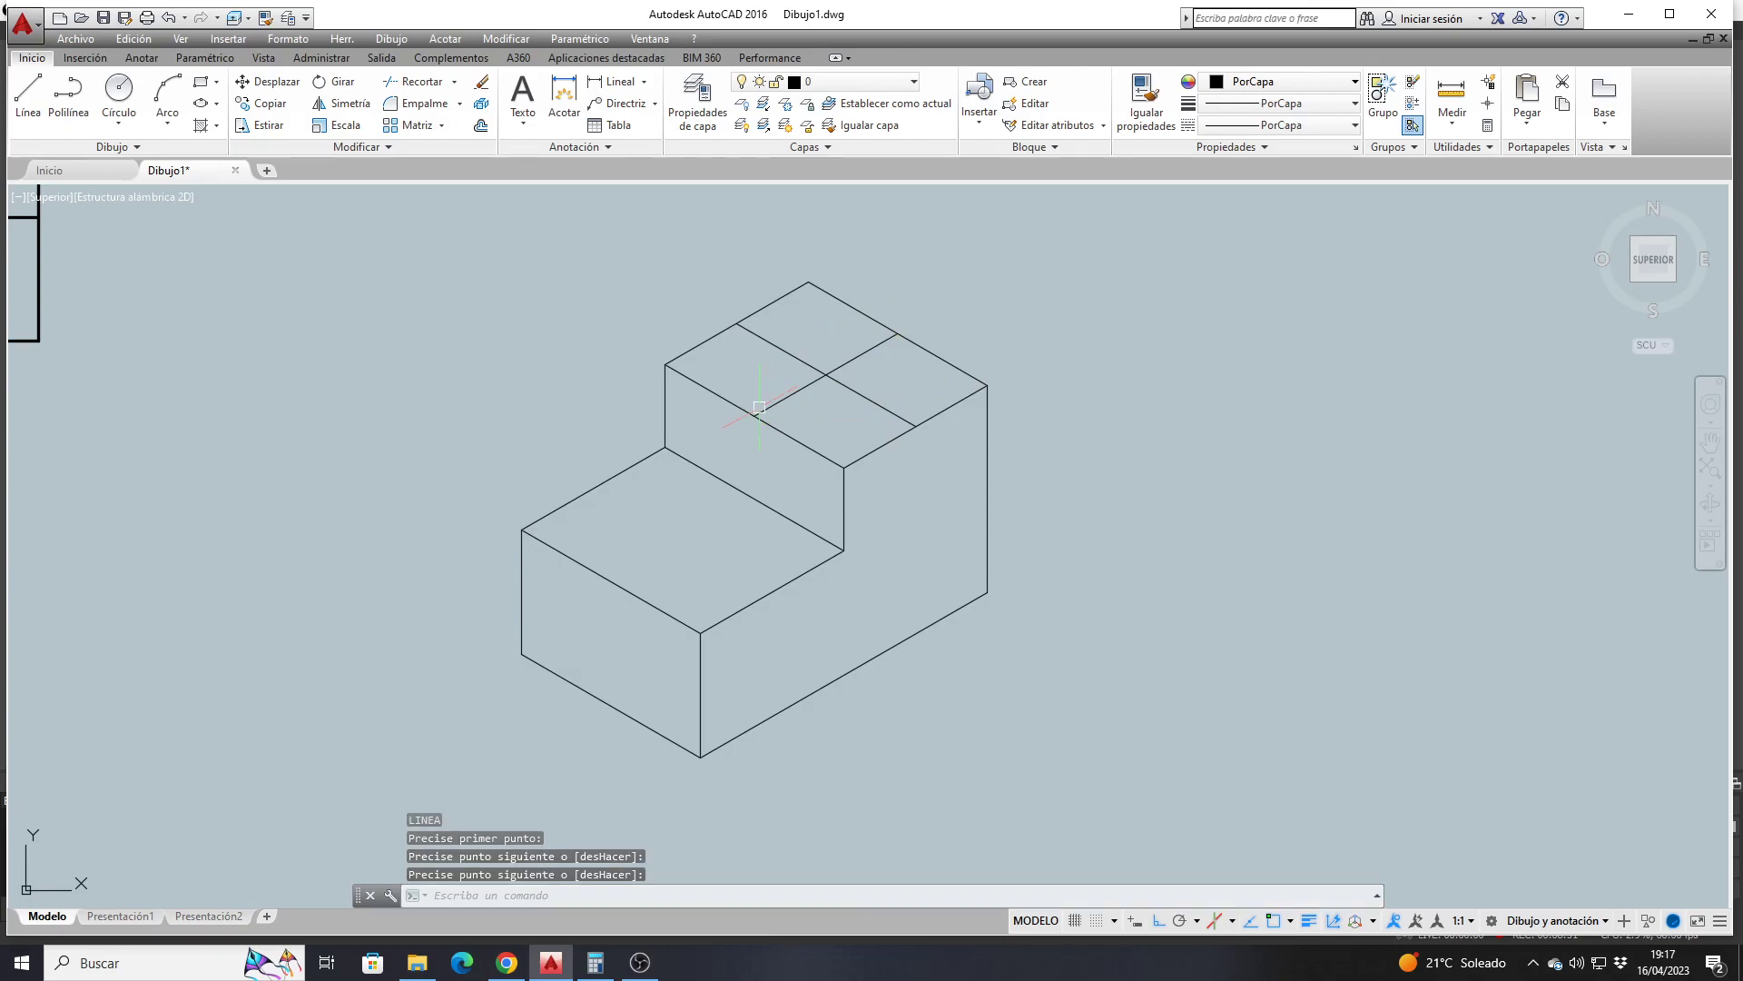
Match the properties of the front view's vertical centre line onto the two crossing lines on the upper face
{"action": "scroll", "coordinate": [775, 411], "scroll_direction": "down", "scroll_amount": 1}
{"action": "scroll", "coordinate": [790, 404], "scroll_direction": "up", "scroll_amount": 1}
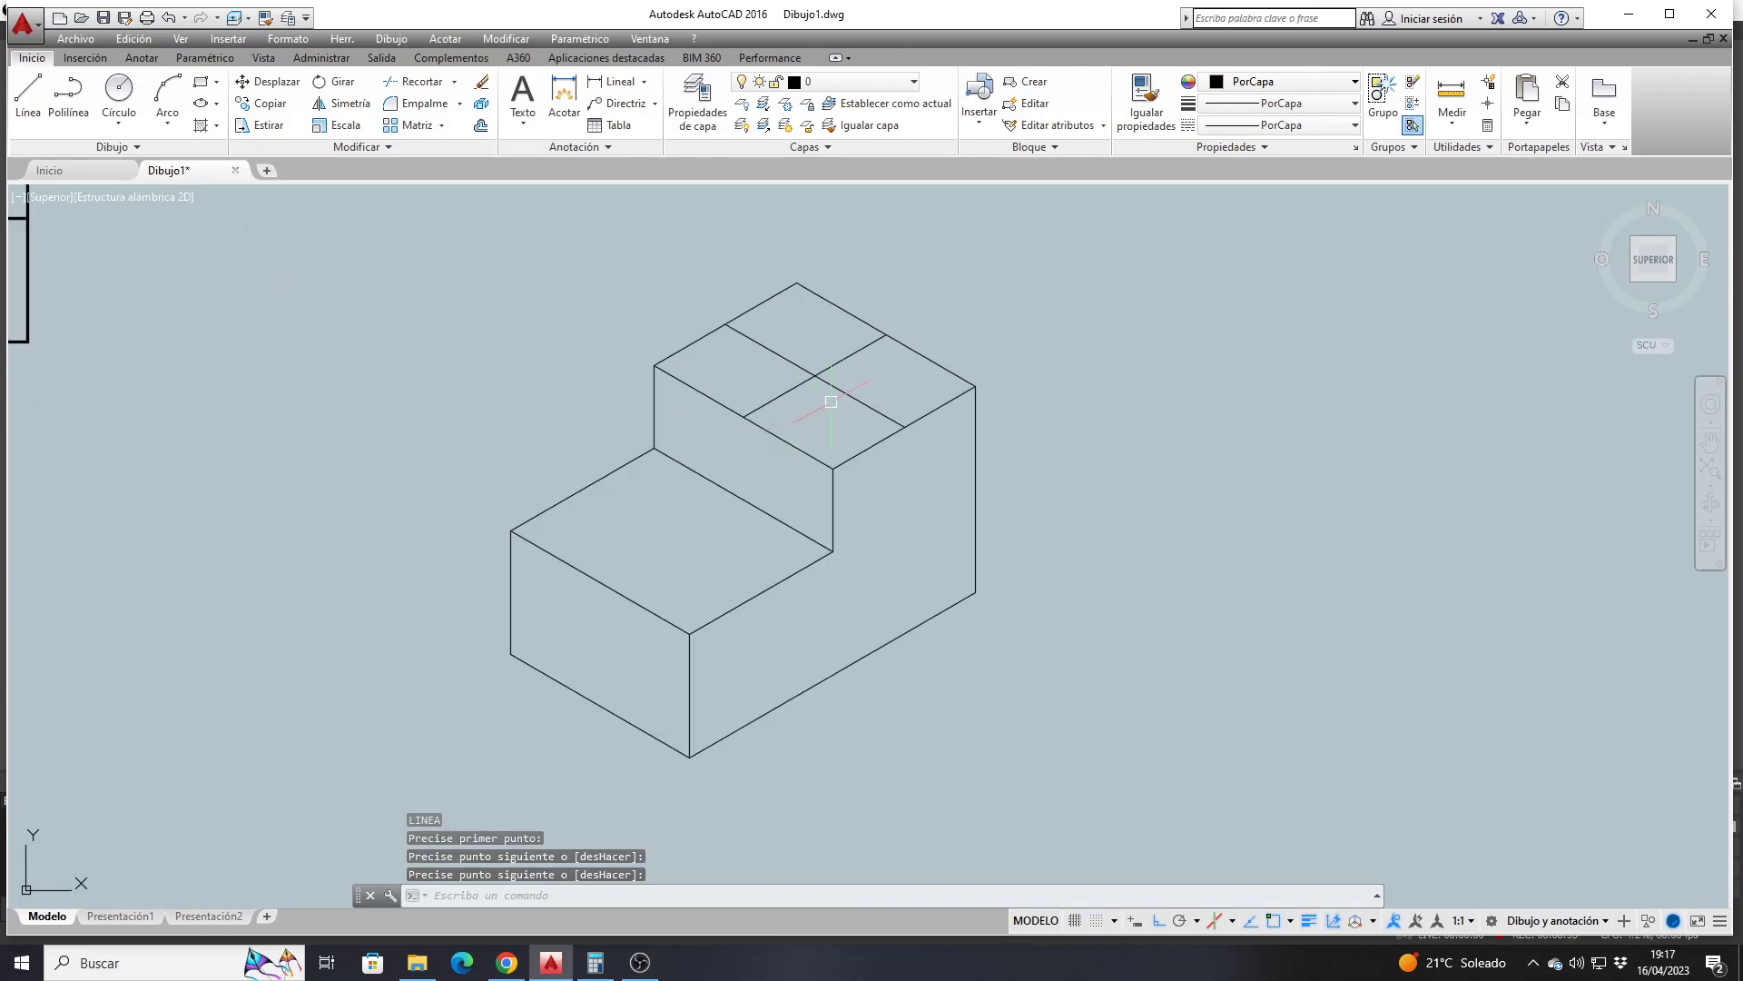
{"action": "scroll", "coordinate": [839, 400], "scroll_direction": "down", "scroll_amount": 1}
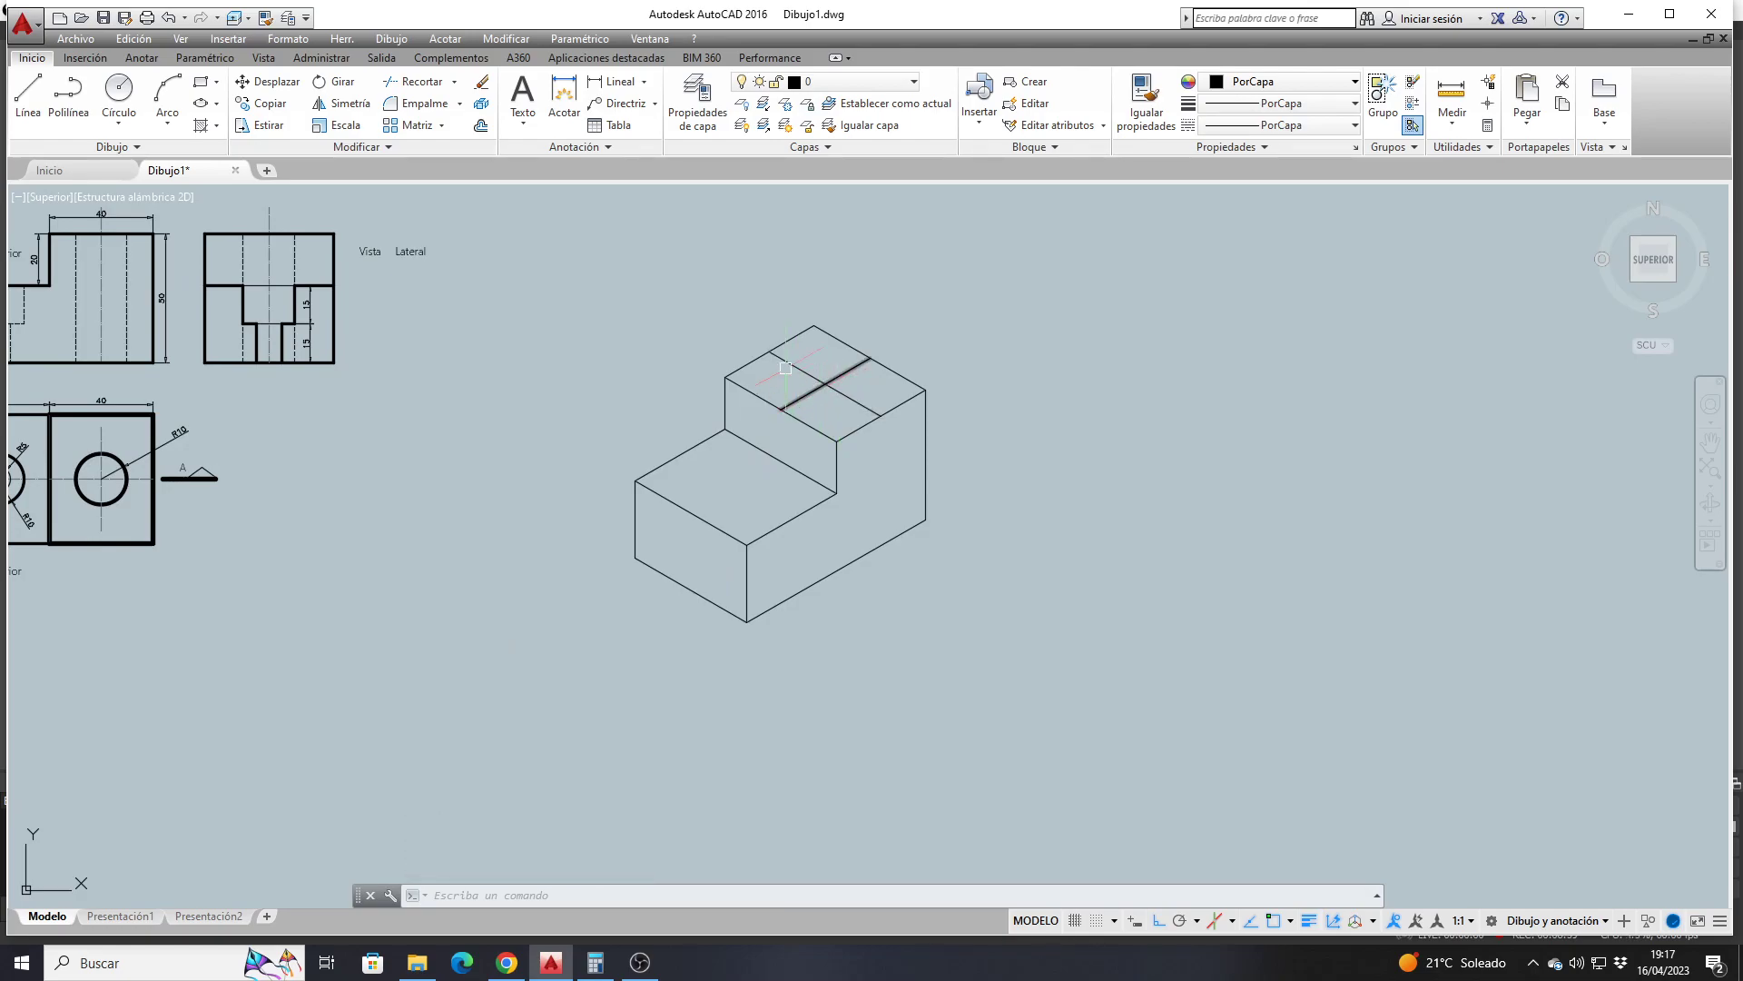
{"action": "left_click", "coordinate": [1137, 117]}
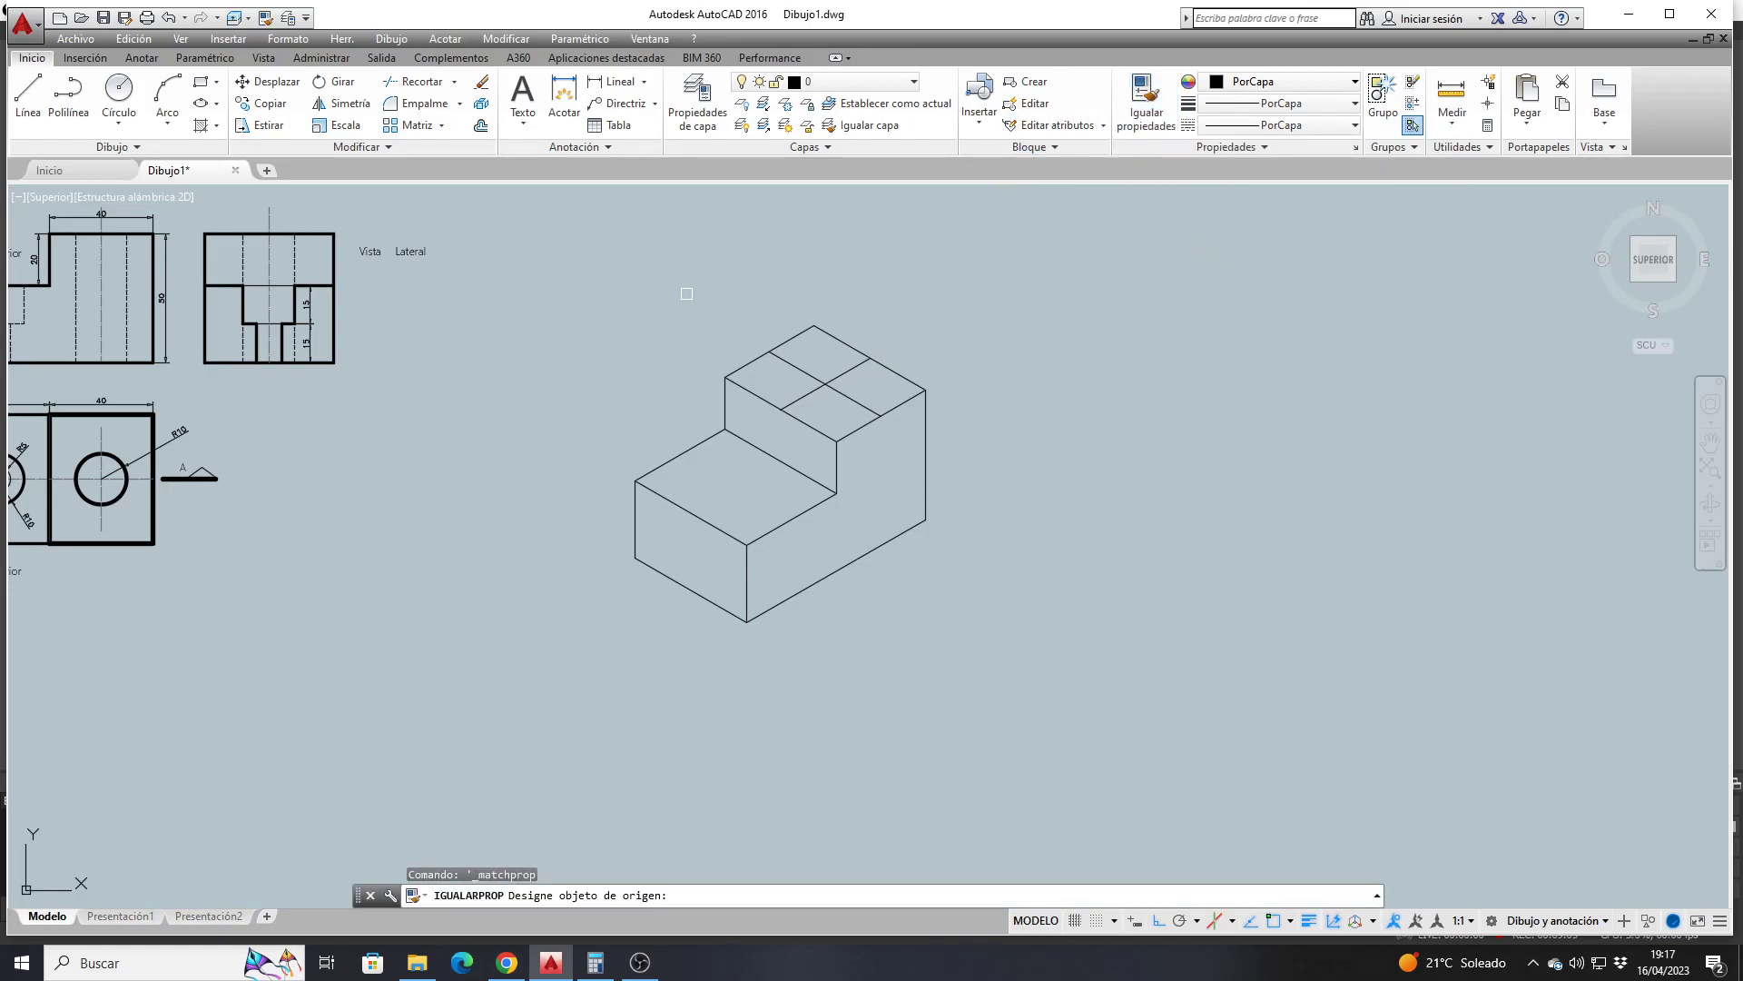
{"action": "scroll", "coordinate": [110, 303], "scroll_direction": "up", "scroll_amount": 5}
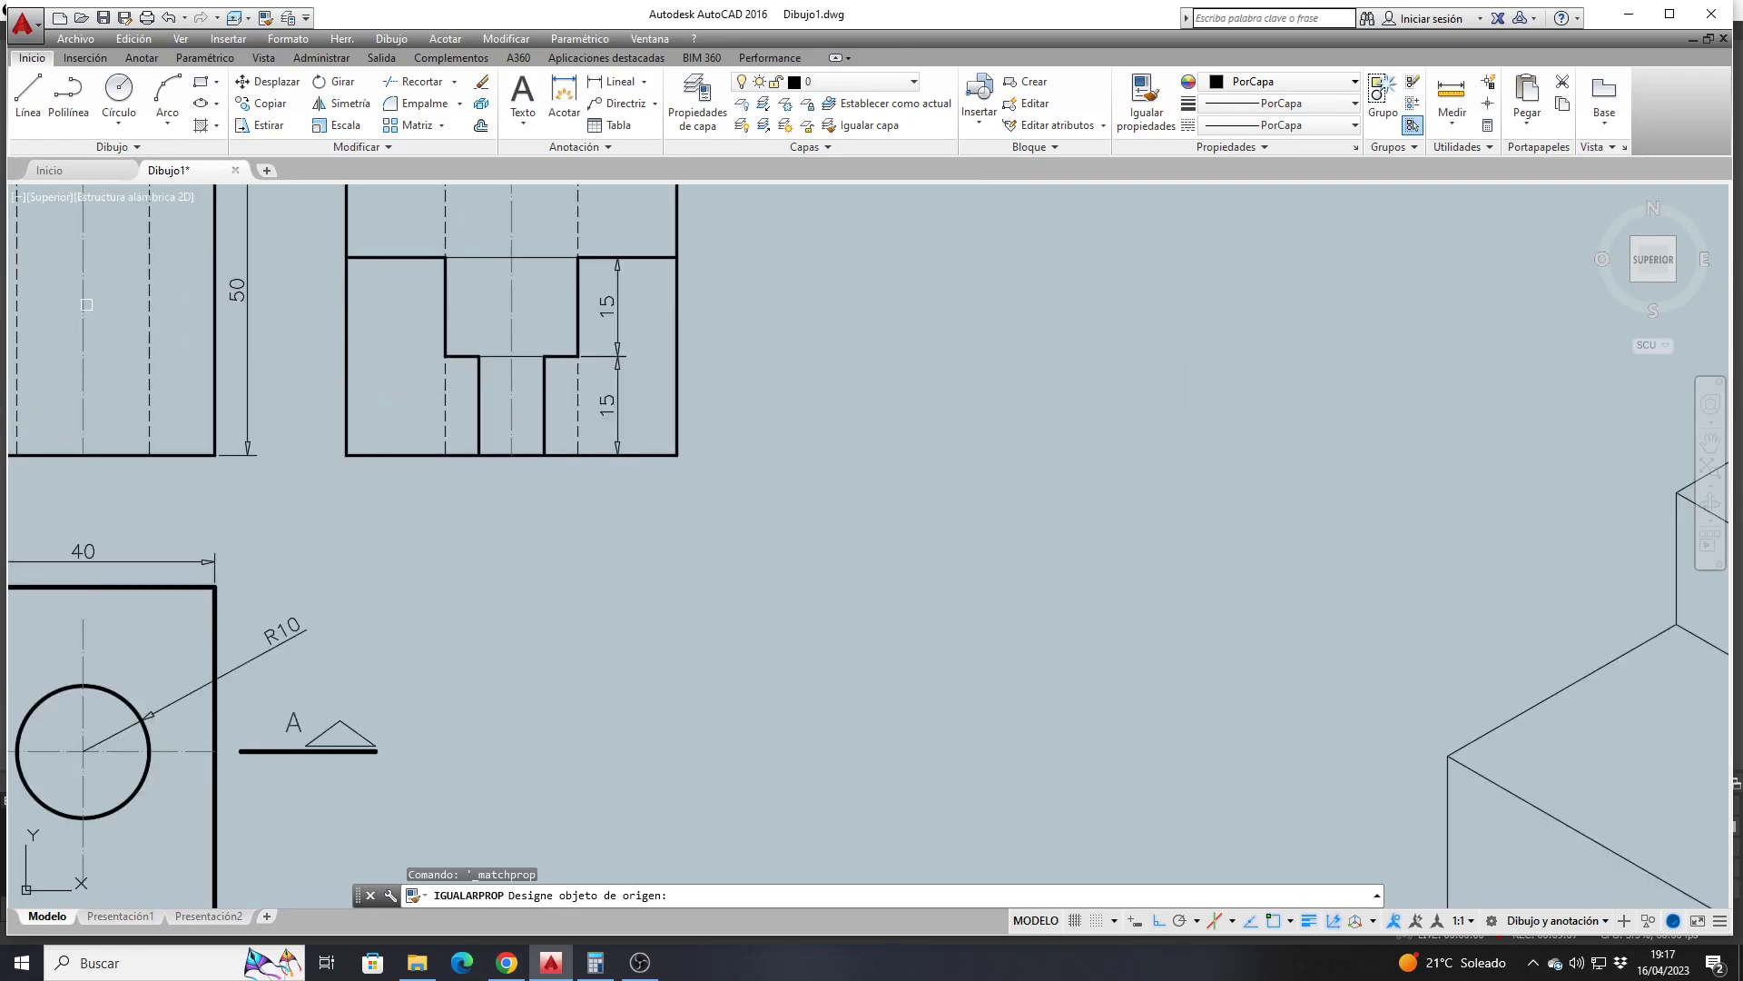
{"action": "left_click", "coordinate": [85, 303]}
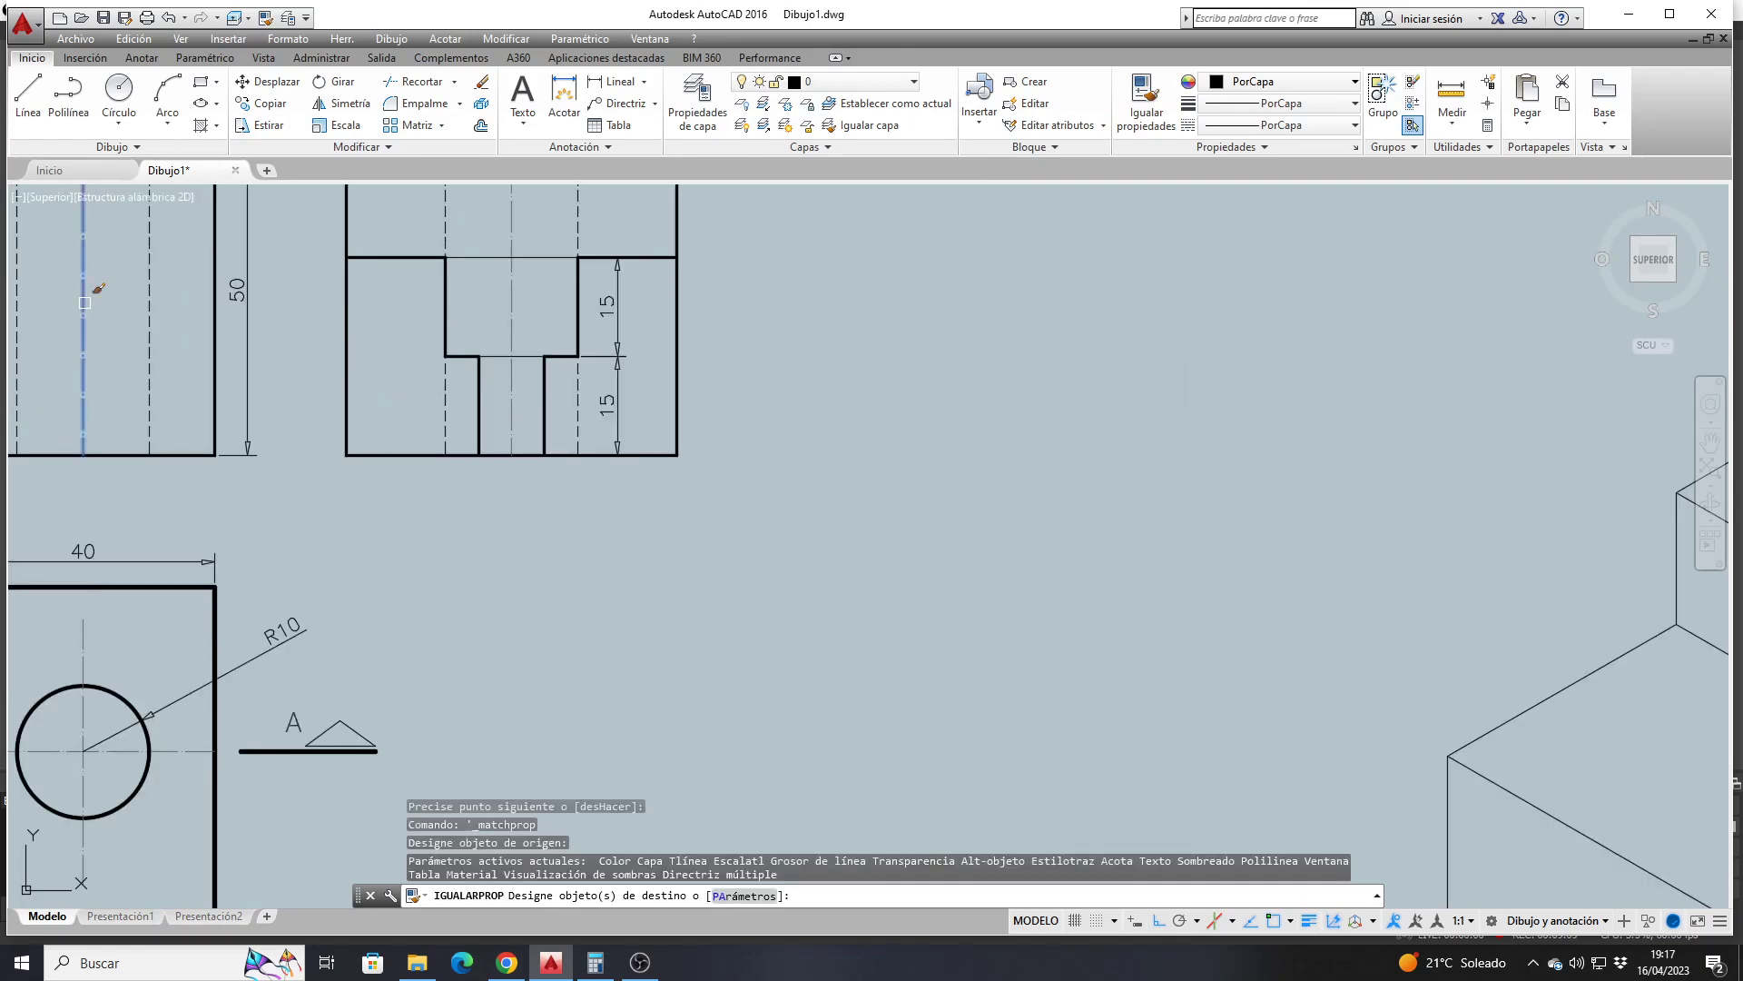
{"action": "scroll", "coordinate": [84, 302], "scroll_direction": "down", "scroll_amount": 5}
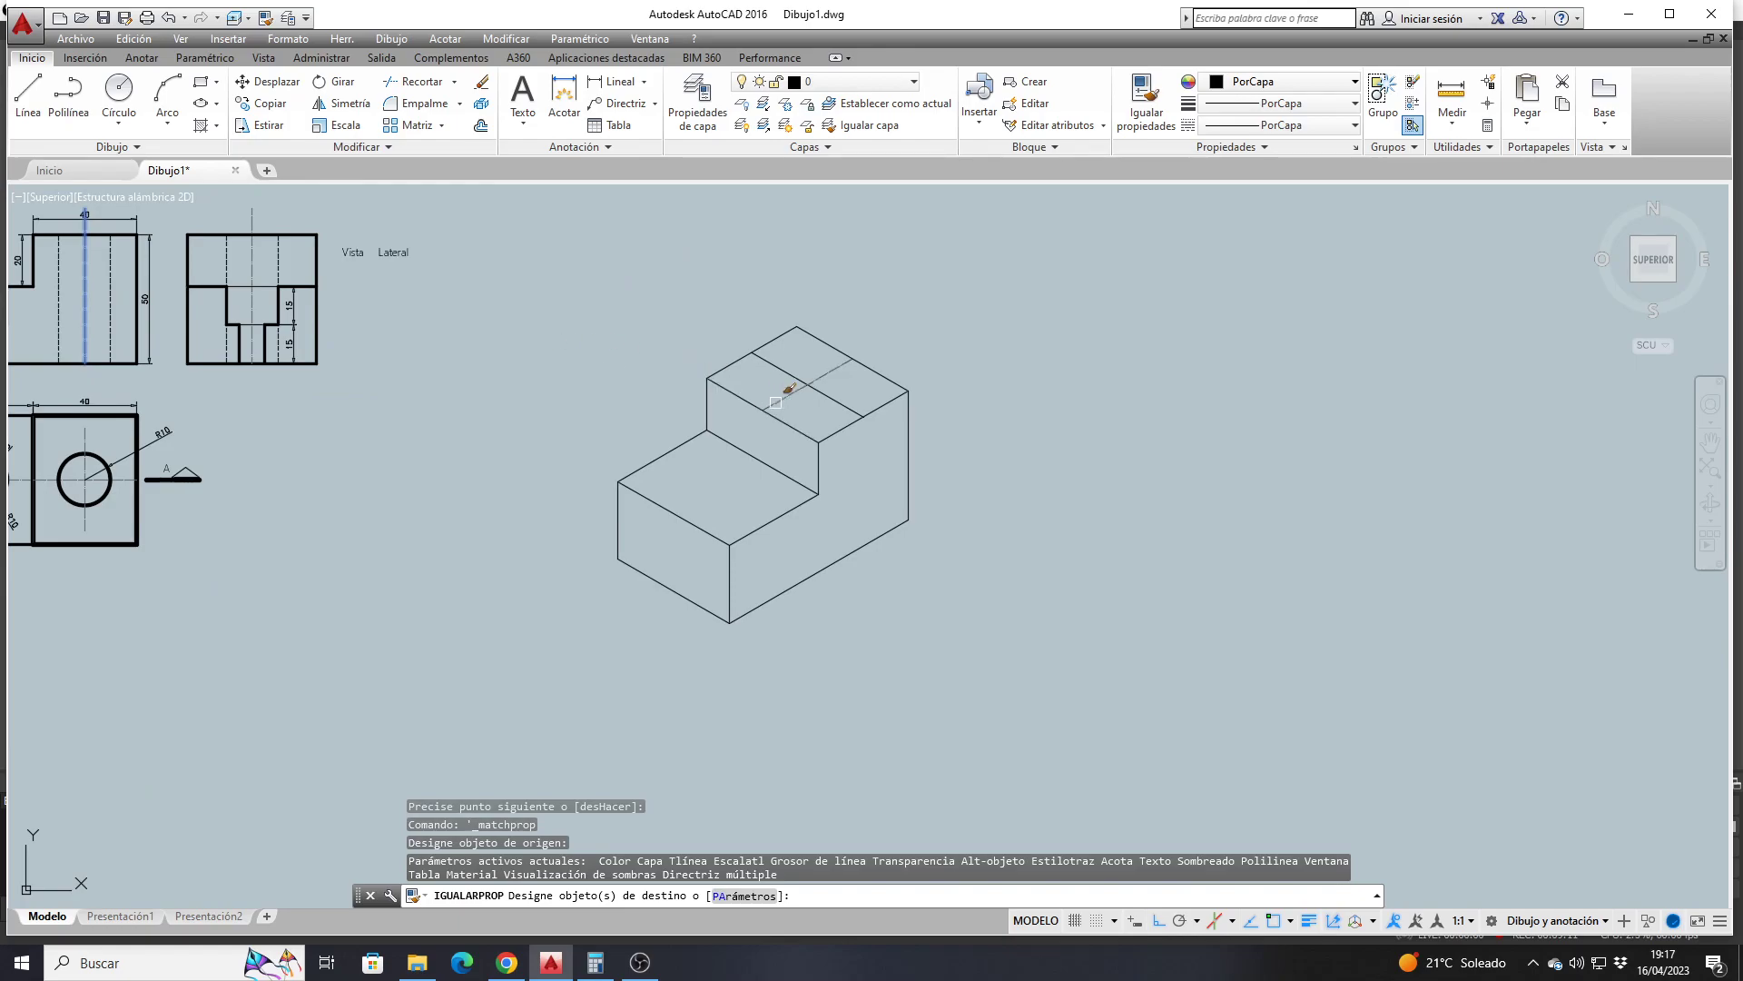
{"action": "scroll", "coordinate": [795, 377], "scroll_direction": "up", "scroll_amount": 5}
{"action": "left_click", "coordinate": [784, 363]}
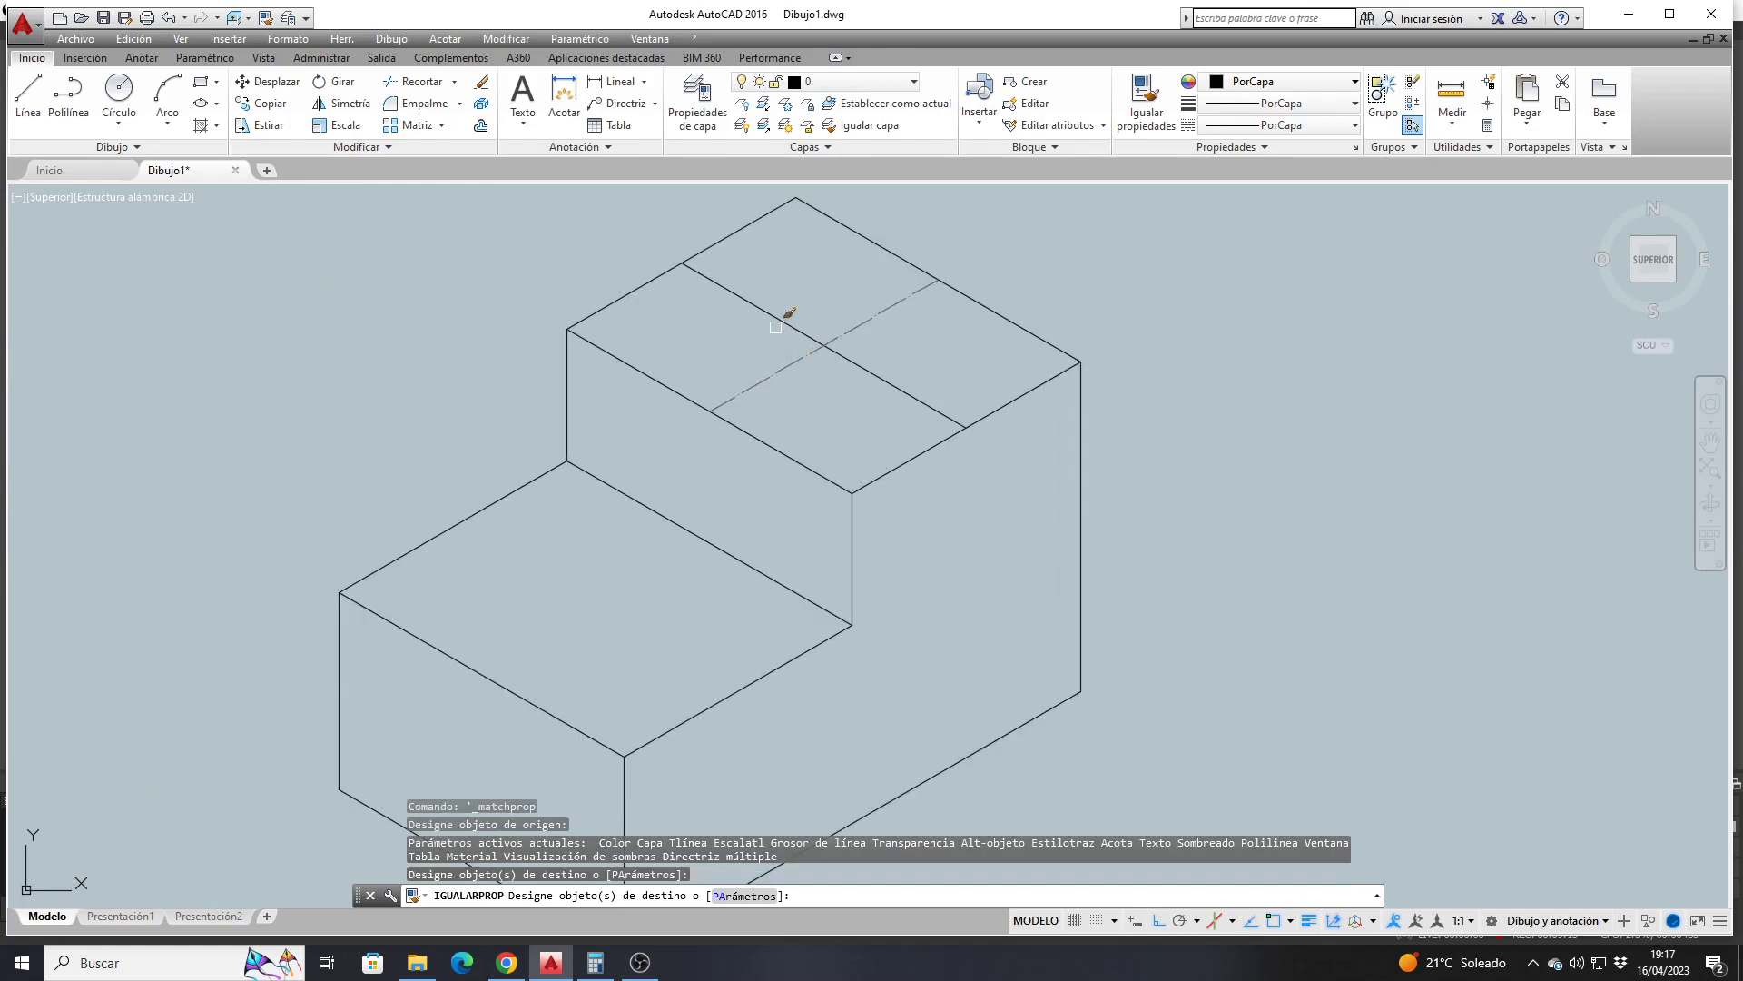
{"action": "left_click", "coordinate": [785, 325]}
{"action": "key", "text": "Return"}
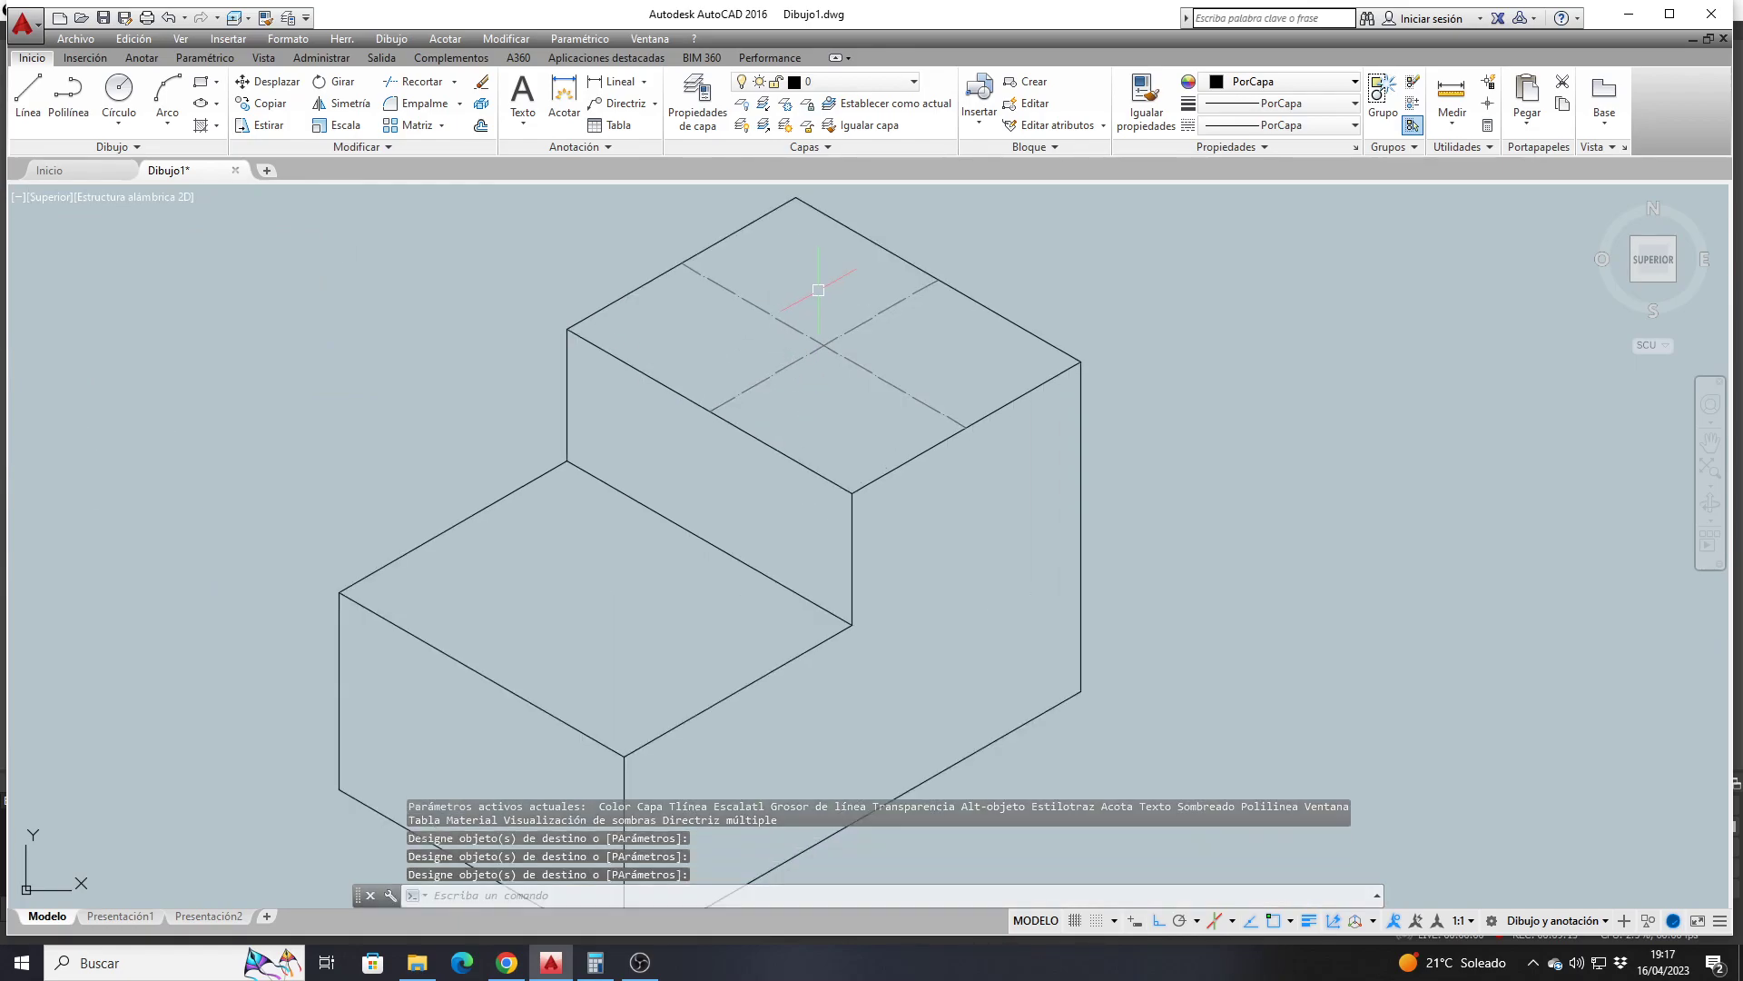
{"action": "scroll", "coordinate": [795, 279], "scroll_direction": "down", "scroll_amount": 5}
{"action": "scroll", "coordinate": [743, 379], "scroll_direction": "down", "scroll_amount": 2}
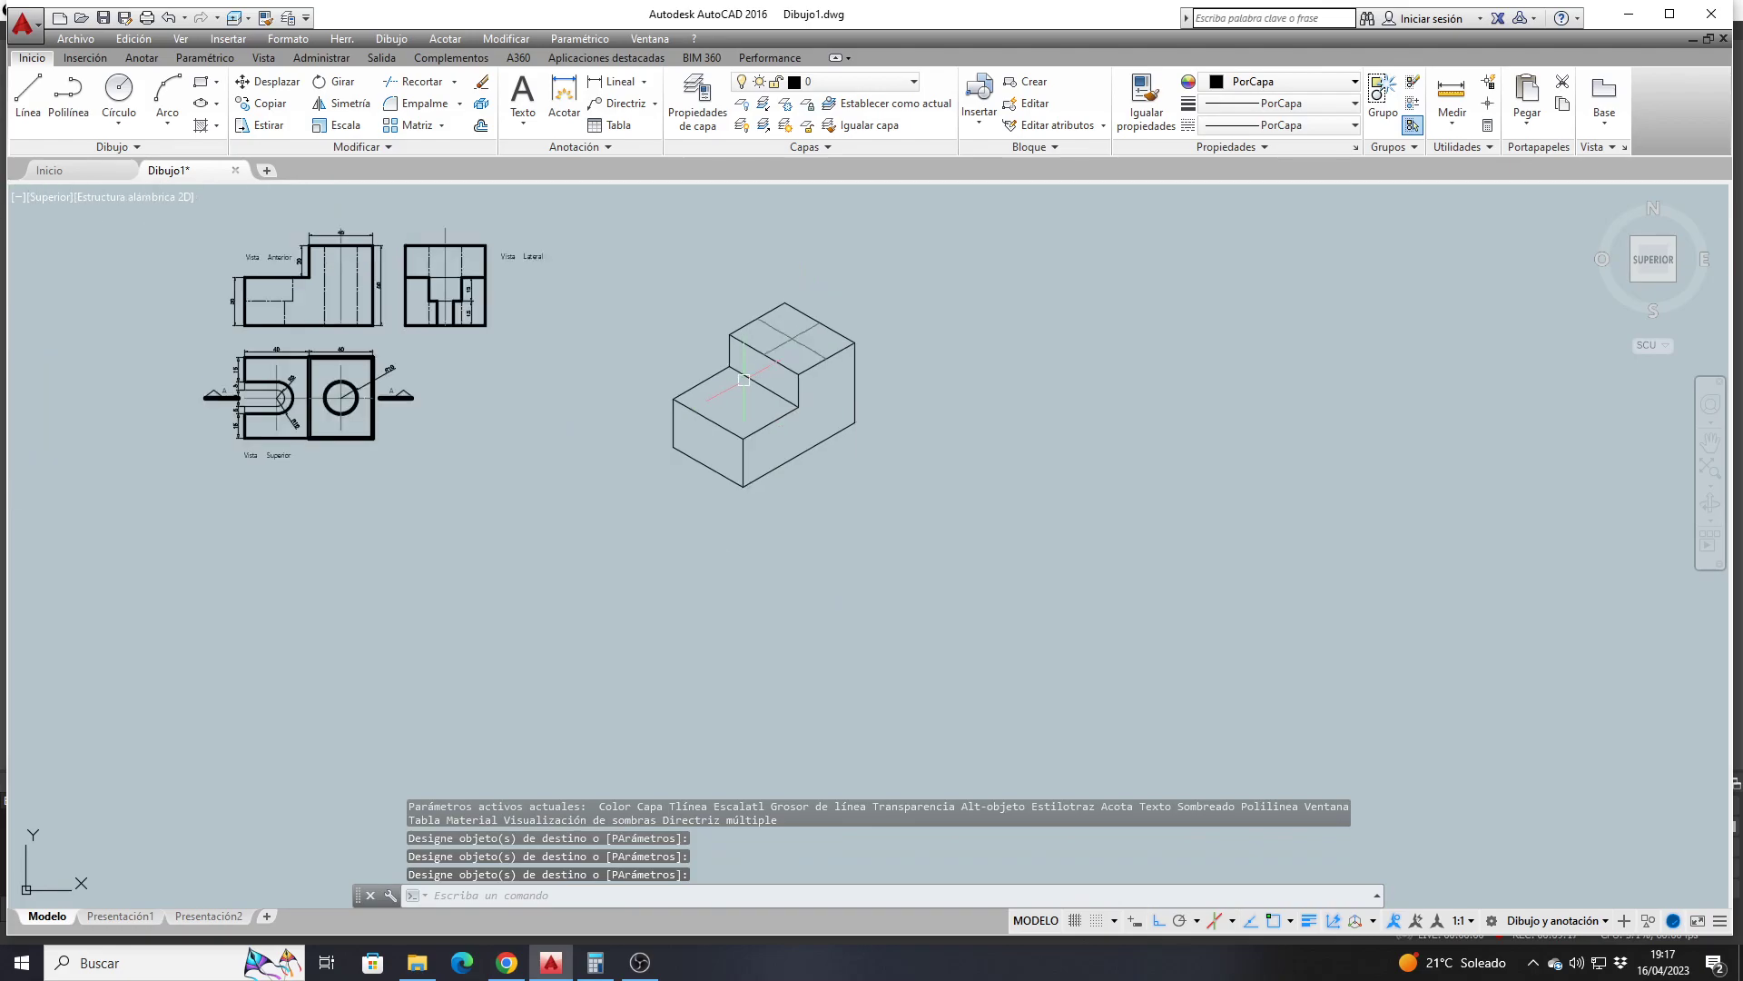
{"action": "middle_click_drag", "start_coordinate": [760, 386], "coordinate": [764, 428]}
{"action": "scroll", "coordinate": [791, 396], "scroll_direction": "up", "scroll_amount": 2}
{"action": "scroll", "coordinate": [791, 396], "scroll_direction": "up", "scroll_amount": 5}
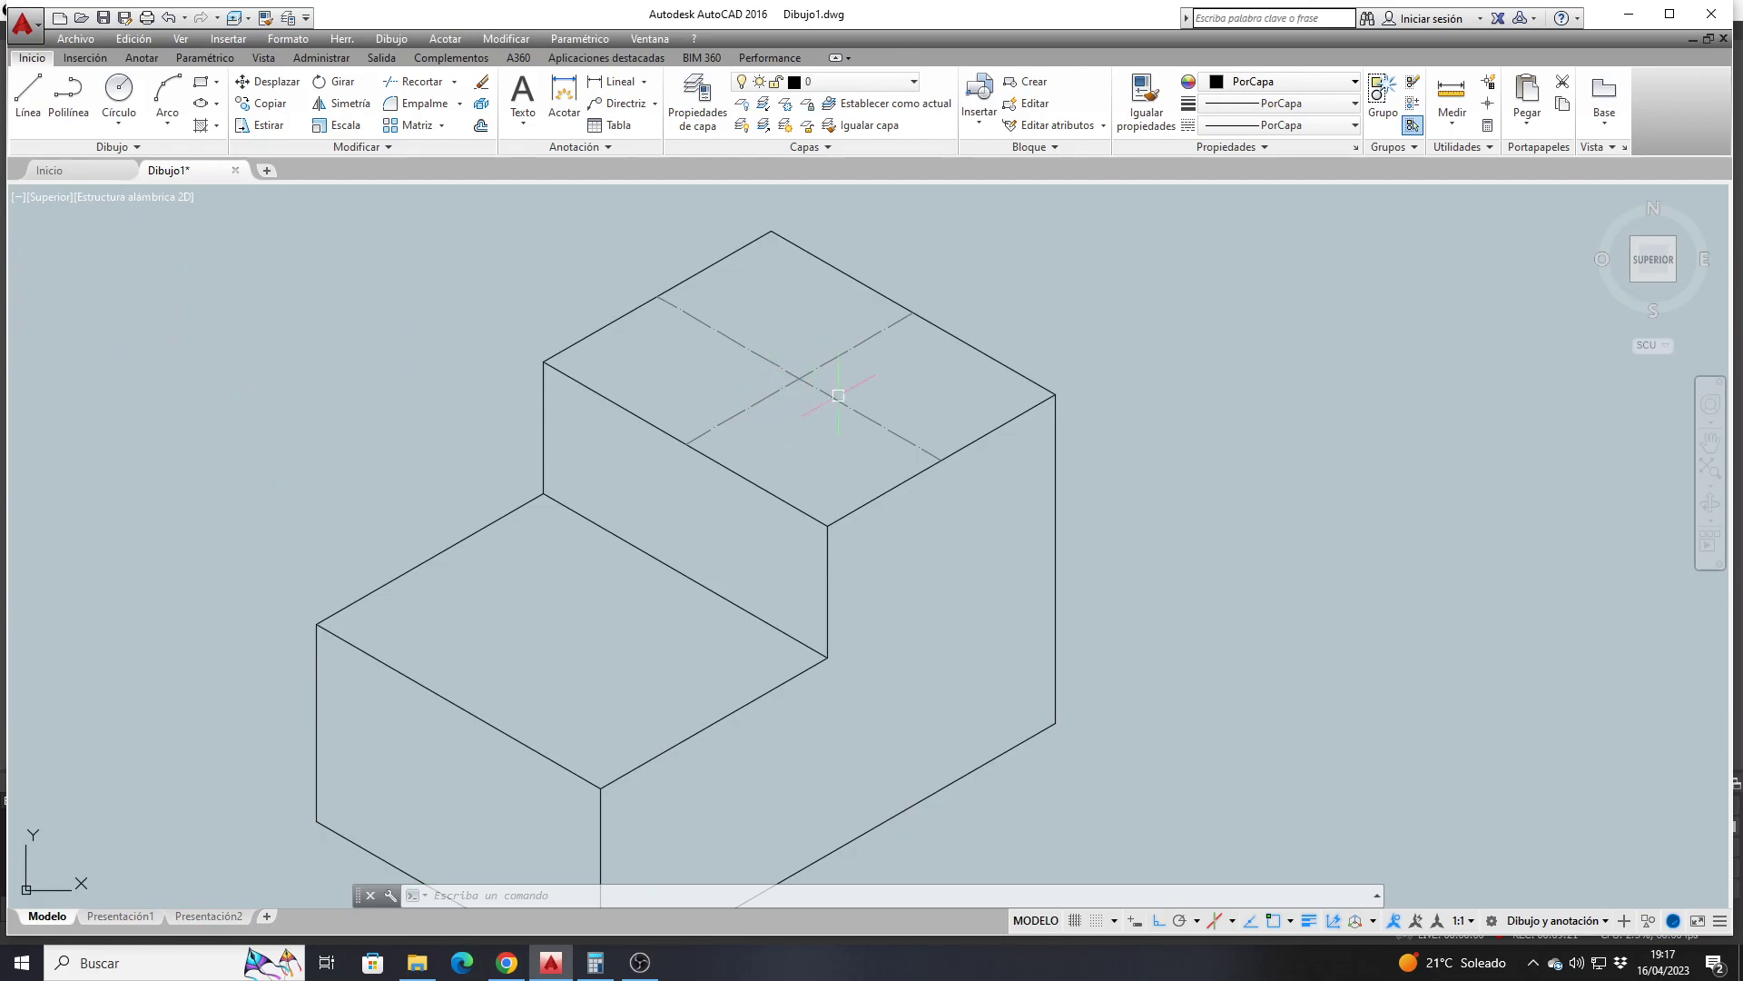
Draw a radius 10 ellipse isocircle in the top isoplane, centred where the centre lines cross on the upper face
{"action": "scroll", "coordinate": [786, 434], "scroll_direction": "down", "scroll_amount": 2}
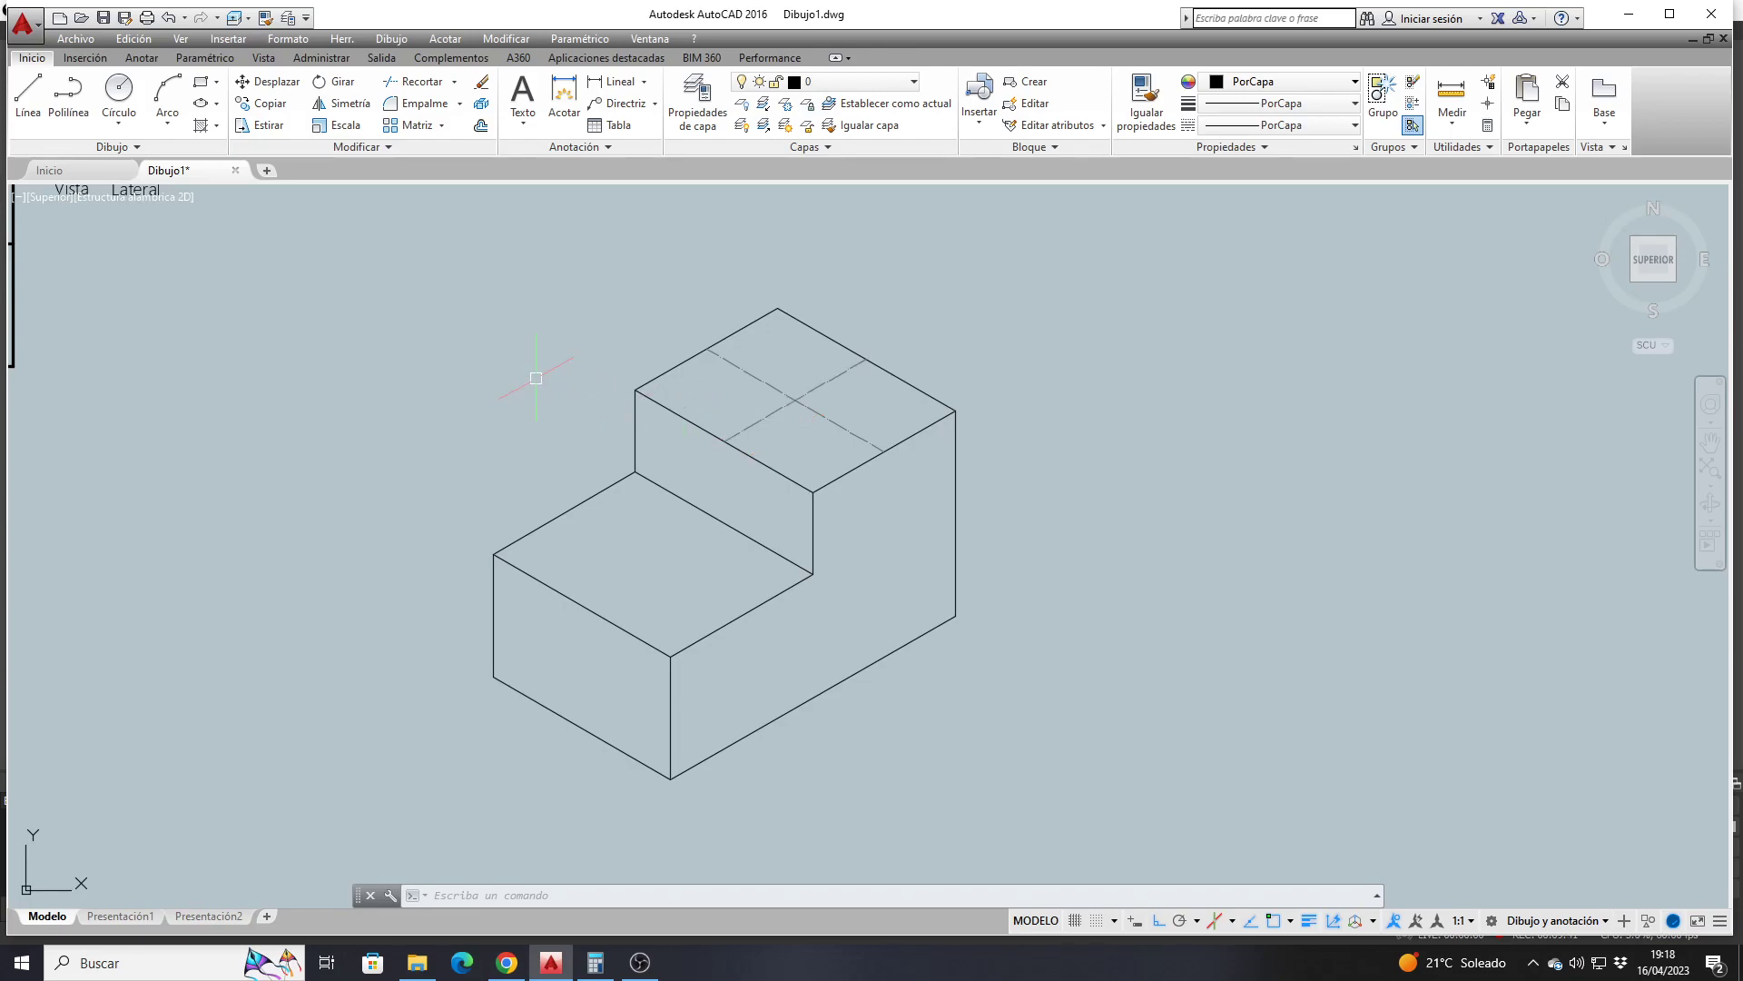
{"action": "left_click", "coordinate": [218, 105]}
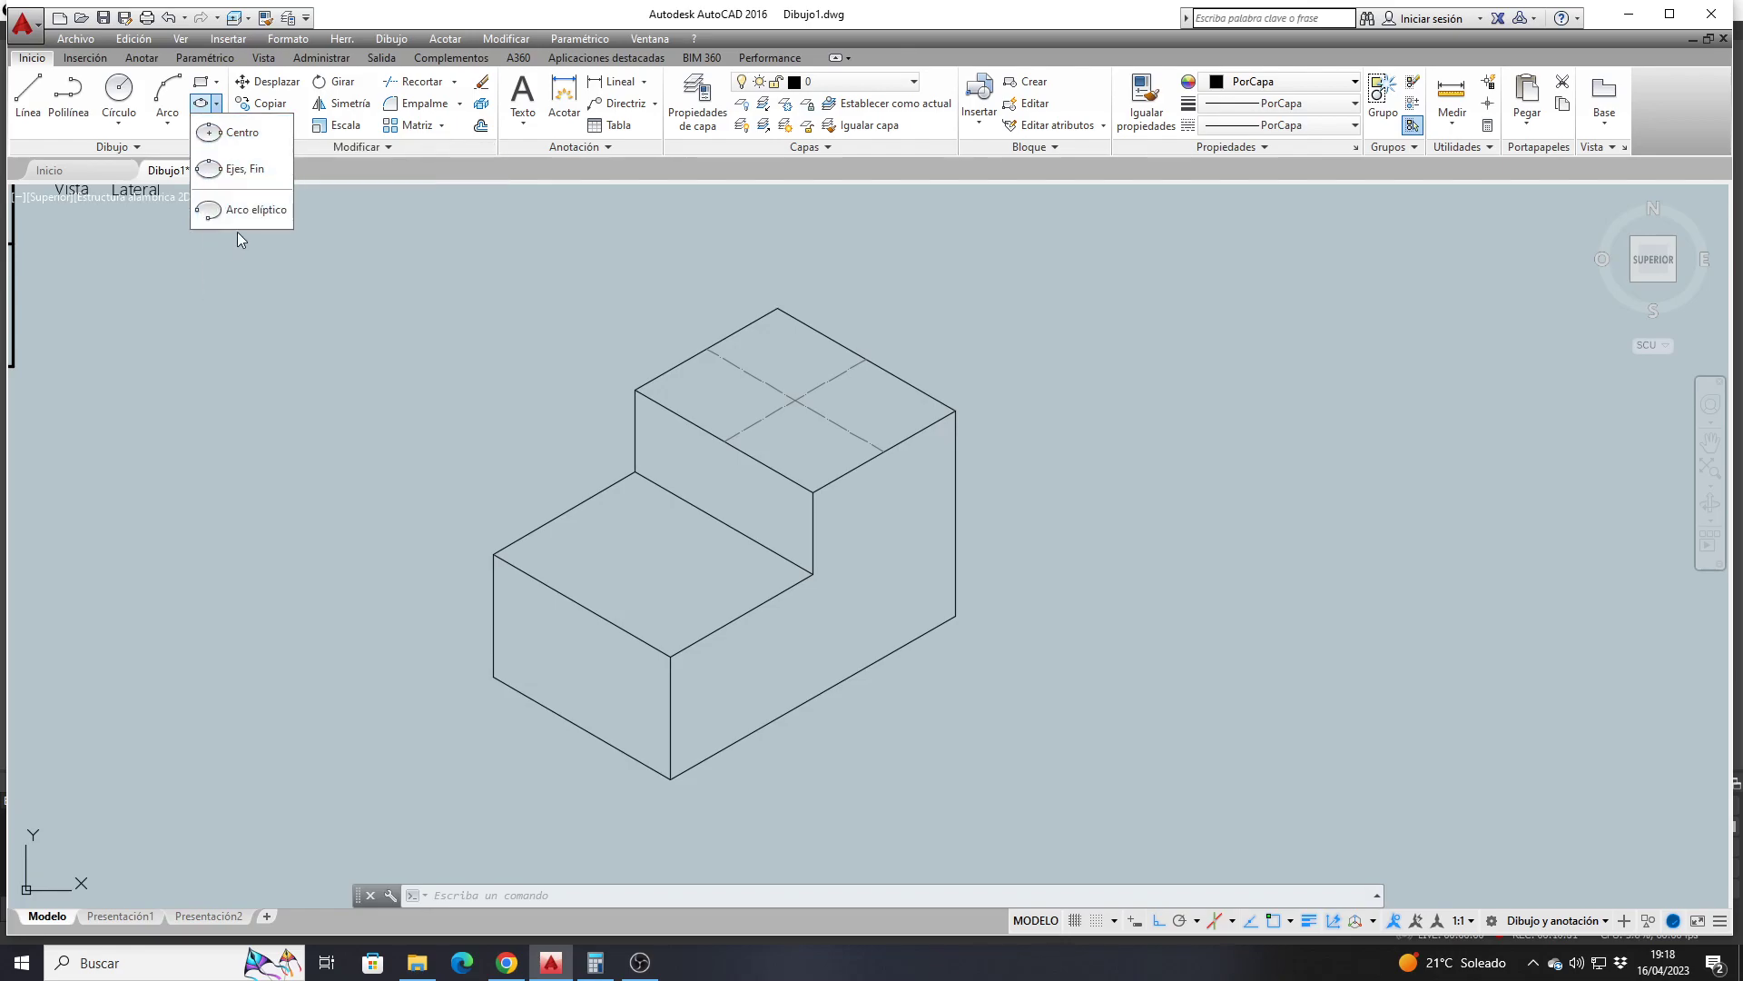
{"action": "left_click", "coordinate": [236, 173]}
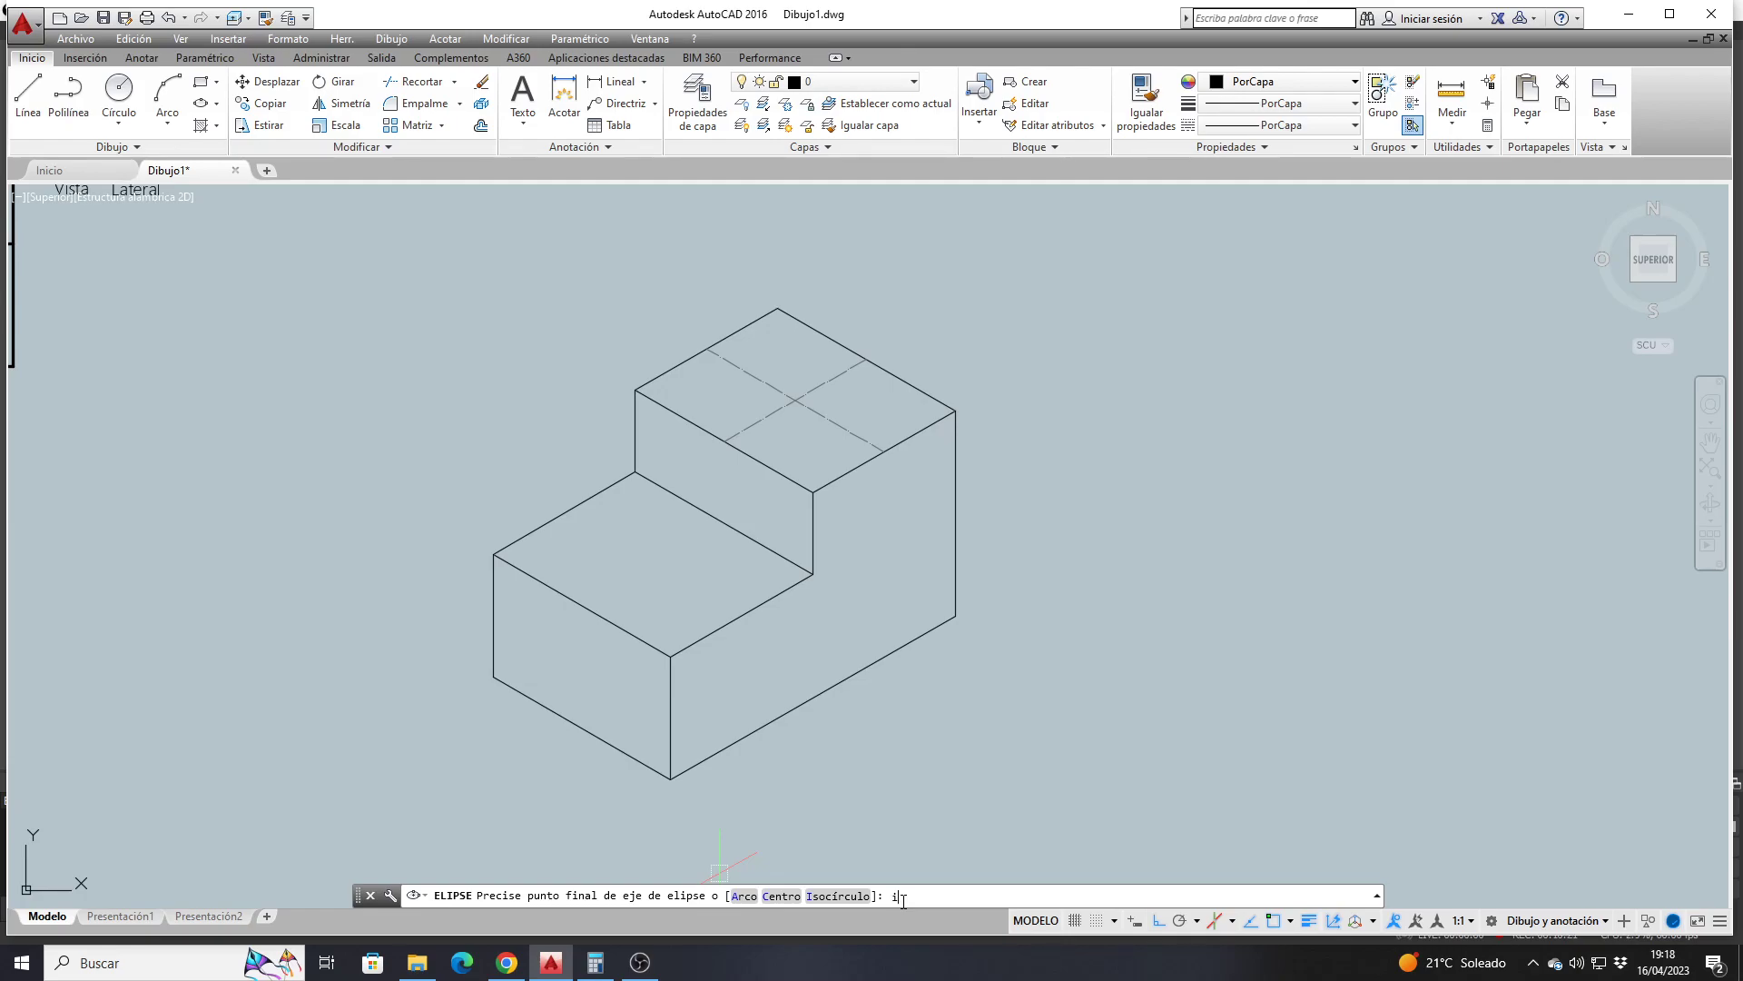
{"action": "key", "text": "Return"}
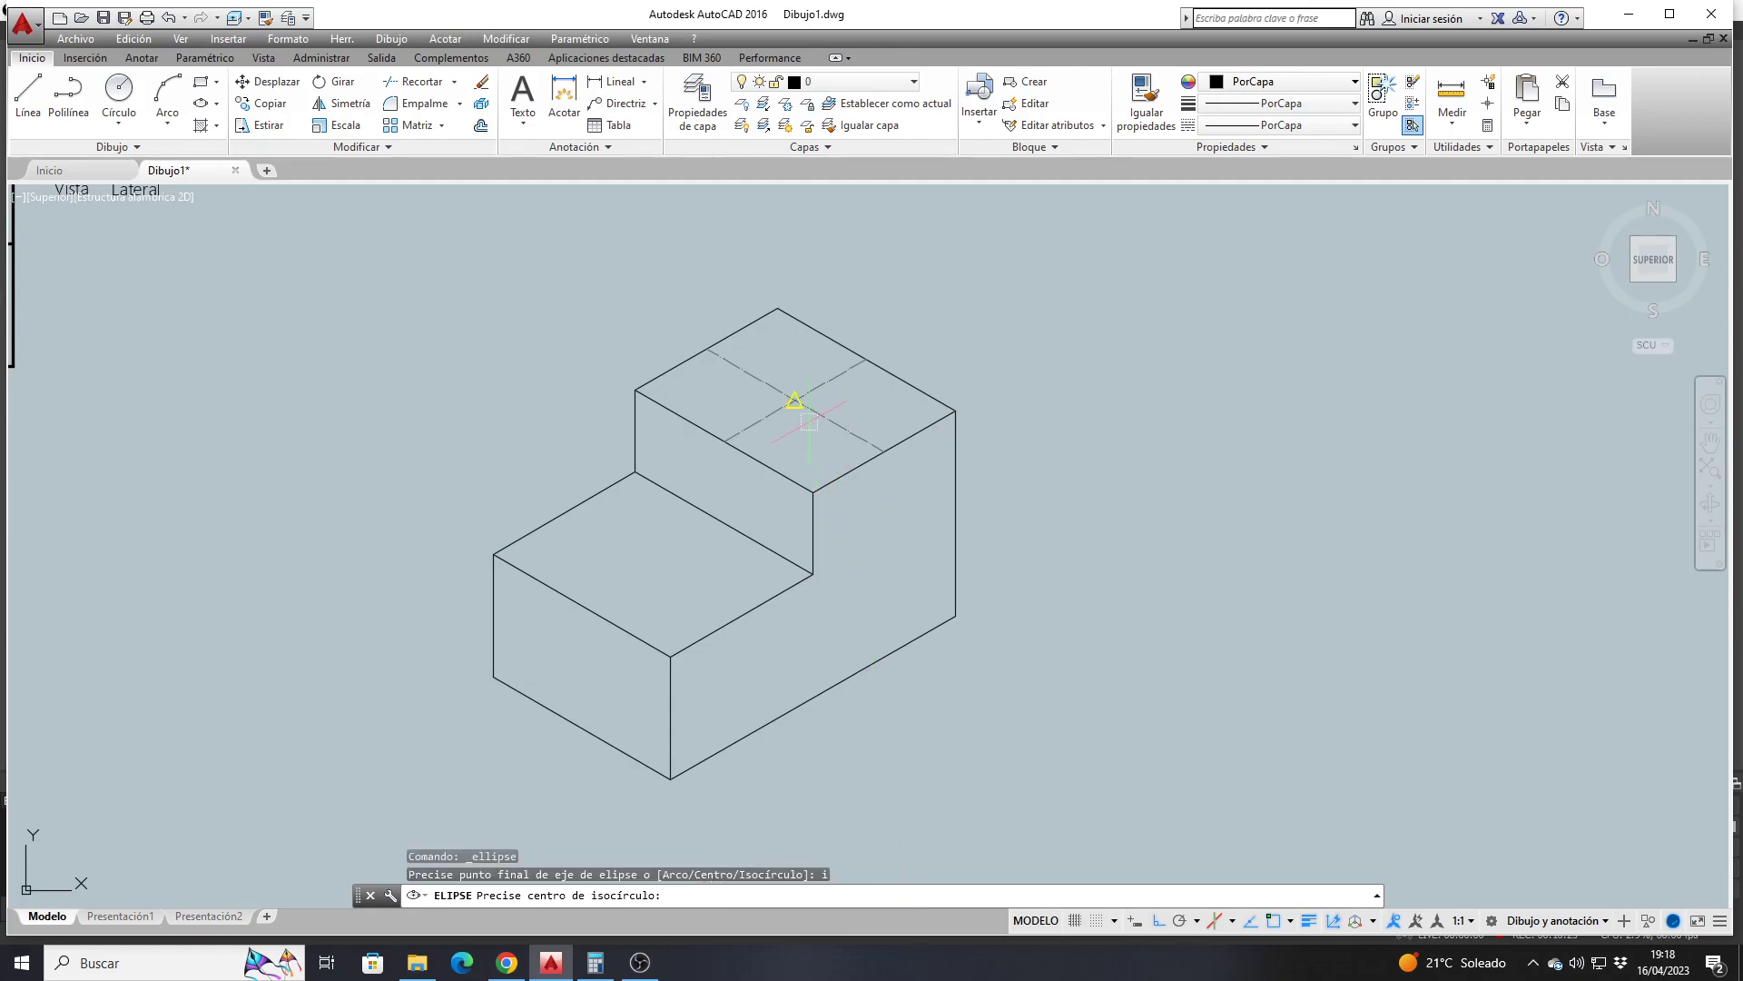
{"action": "left_click", "coordinate": [795, 400]}
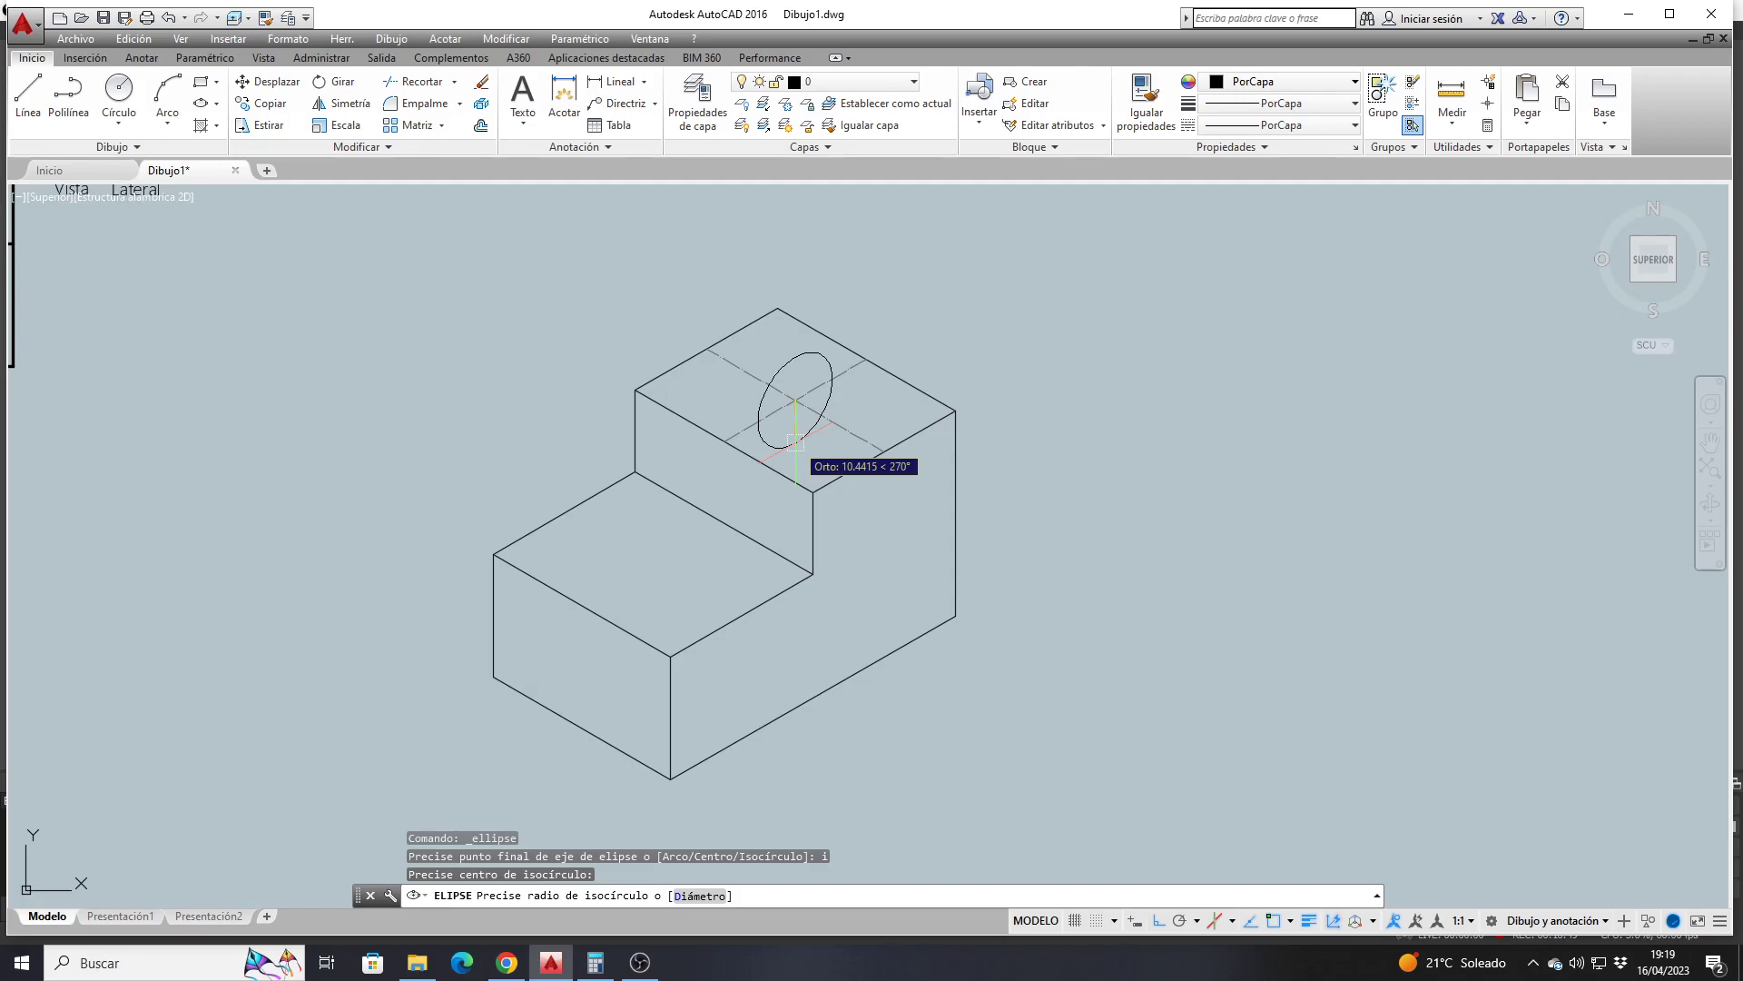
{"action": "key", "text": "F5"}
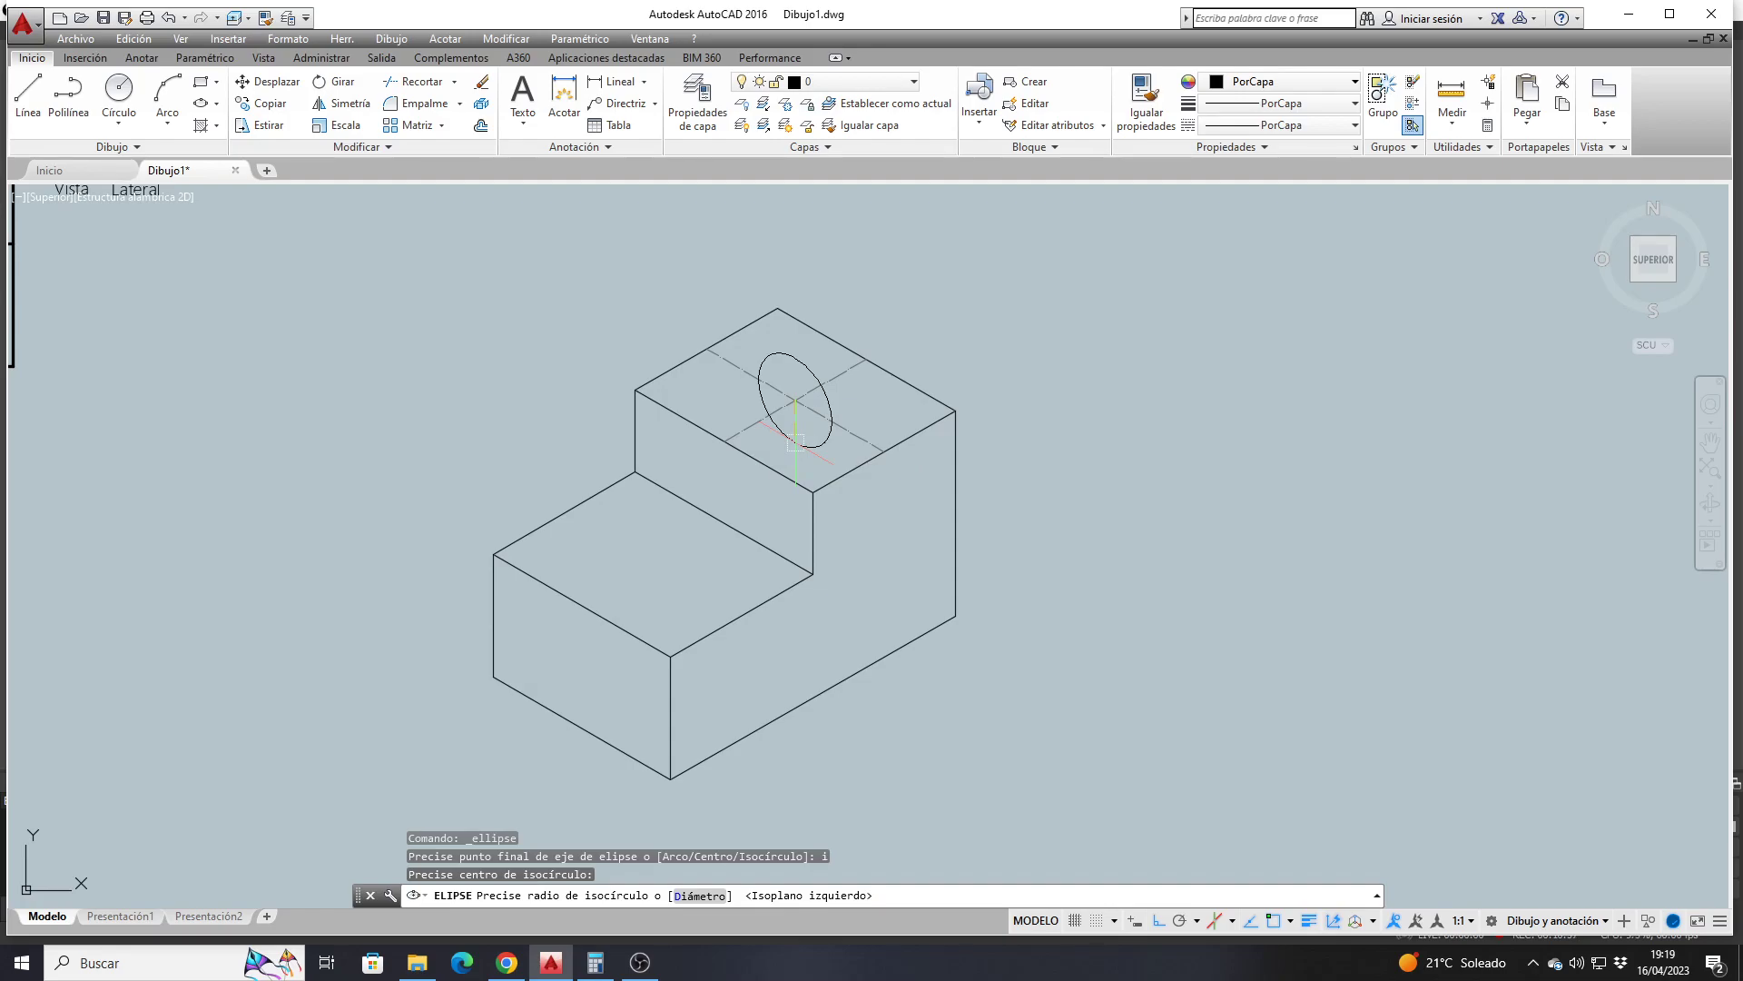
{"action": "key", "text": "F5"}
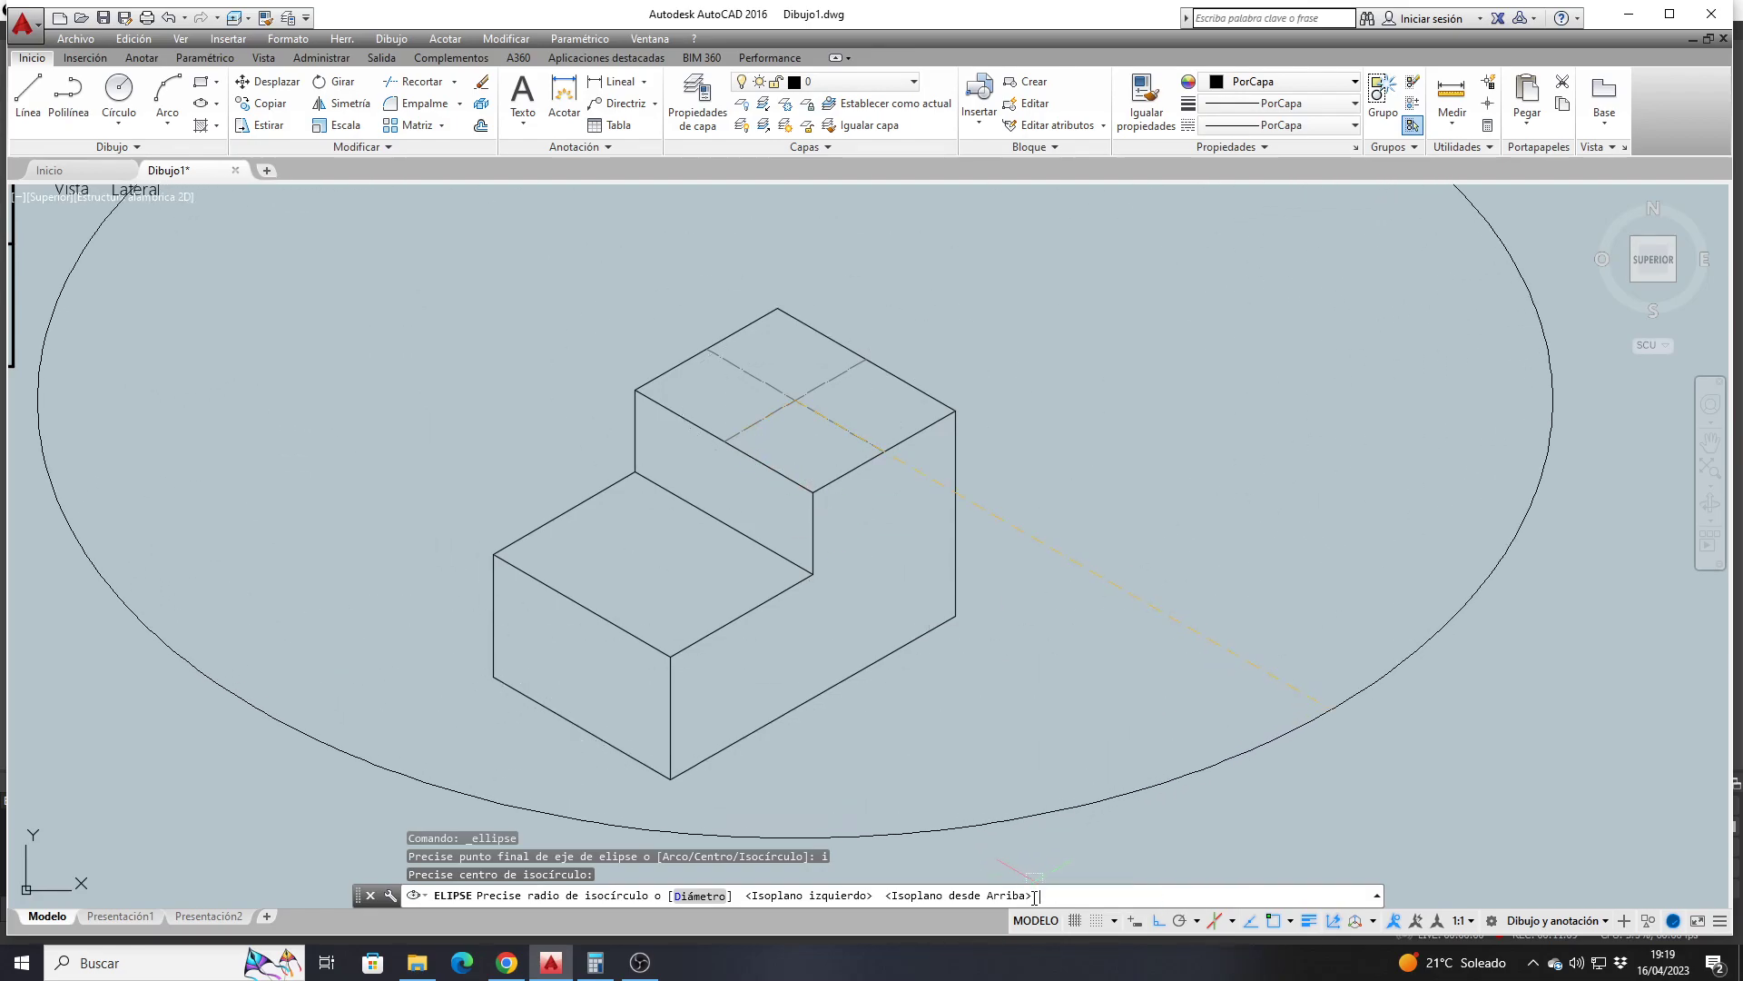
{"action": "type", "text": "ad"}
{"action": "key", "text": "Return"}
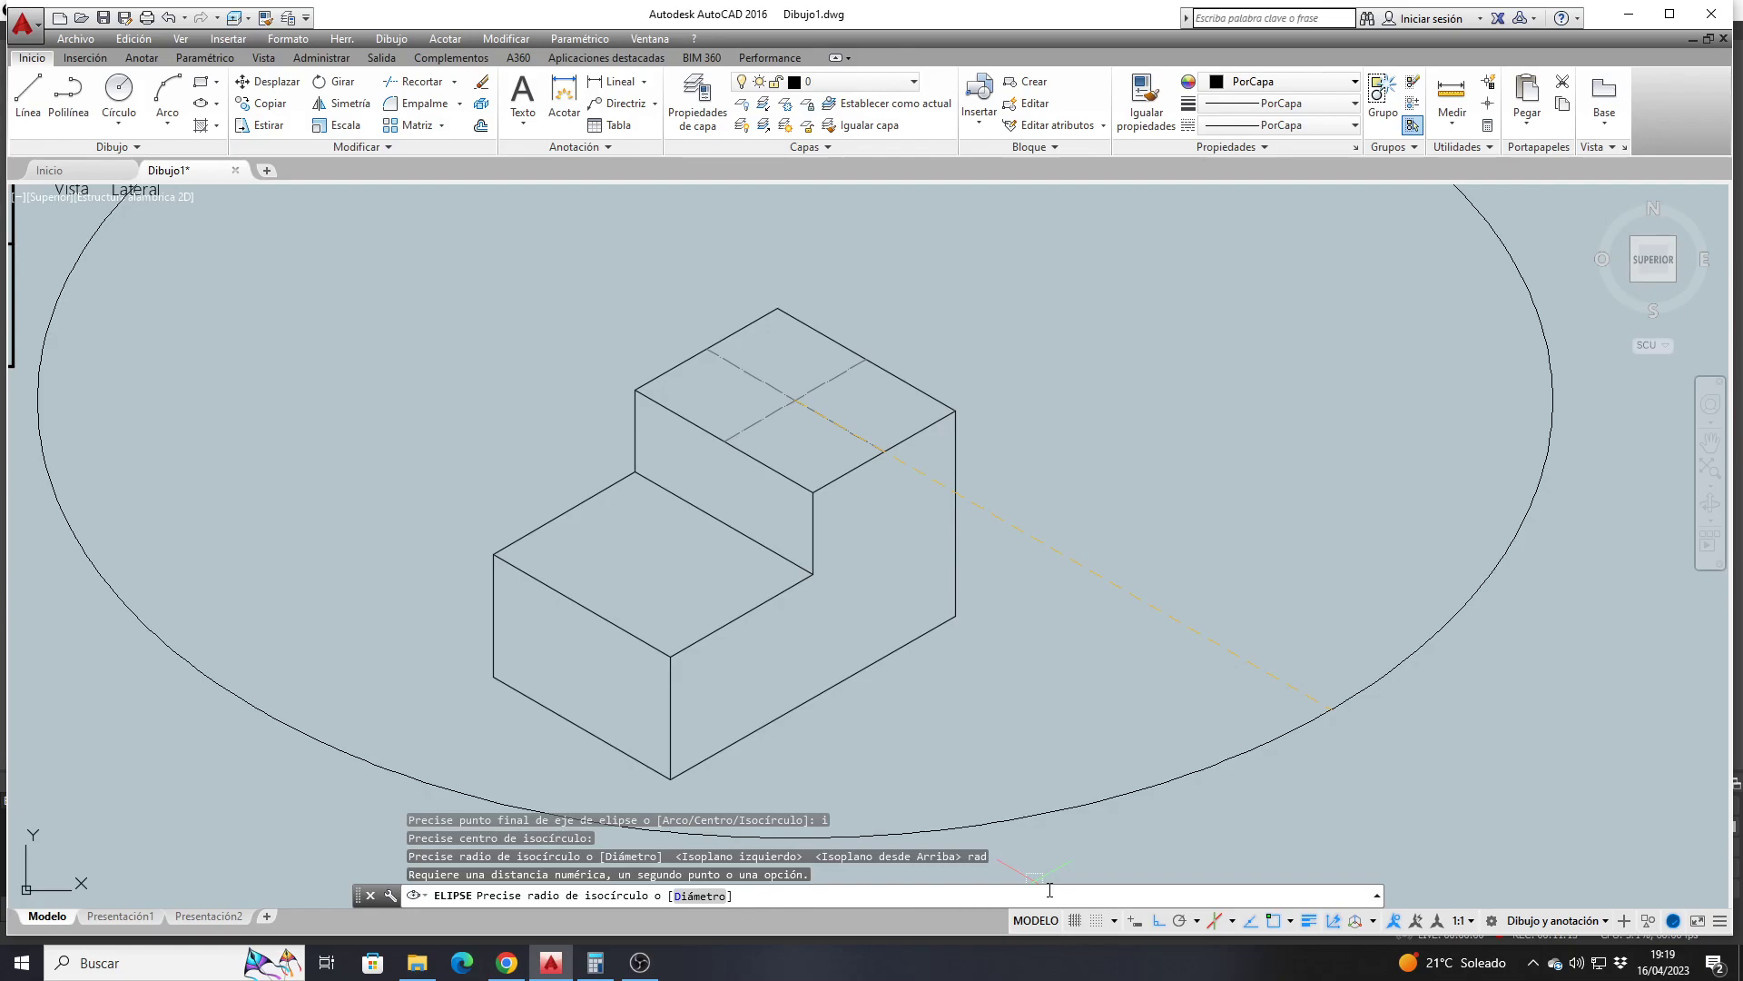
{"action": "type", "text": "10"}
{"action": "key", "text": "Return"}
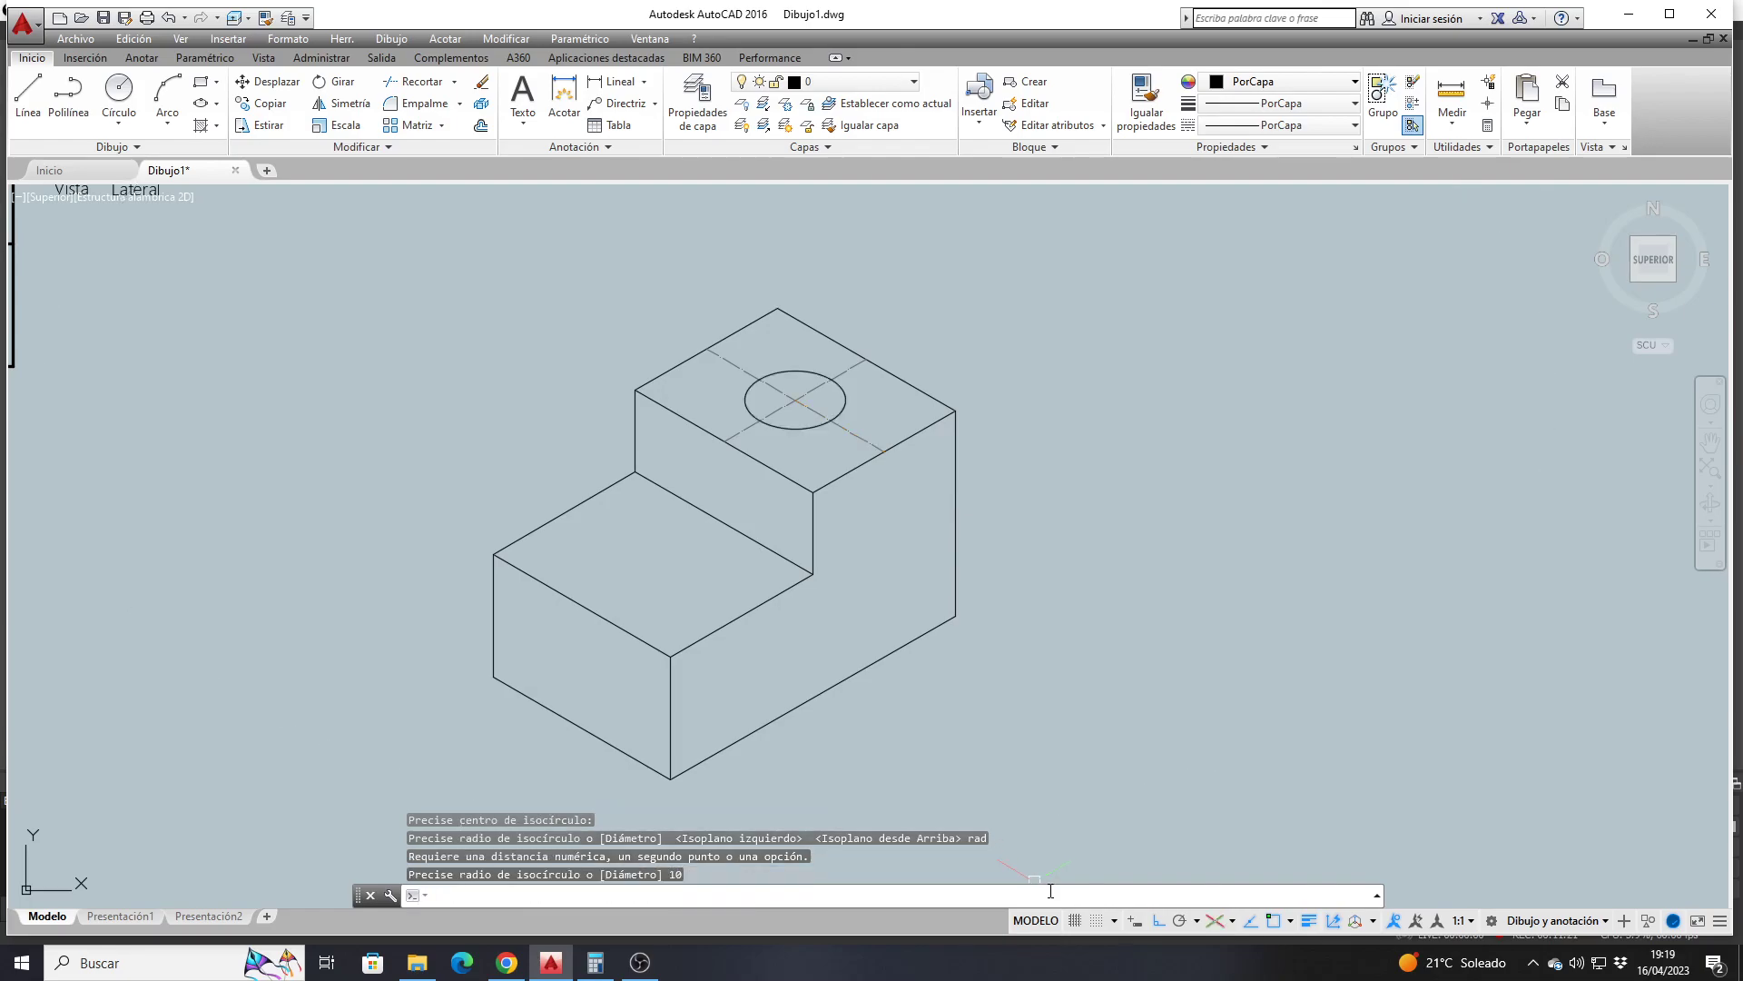
Copy the upper face's isocircle from its centre 50 units straight down in the right isoplane
{"action": "scroll", "coordinate": [736, 585], "scroll_direction": "down", "scroll_amount": 2}
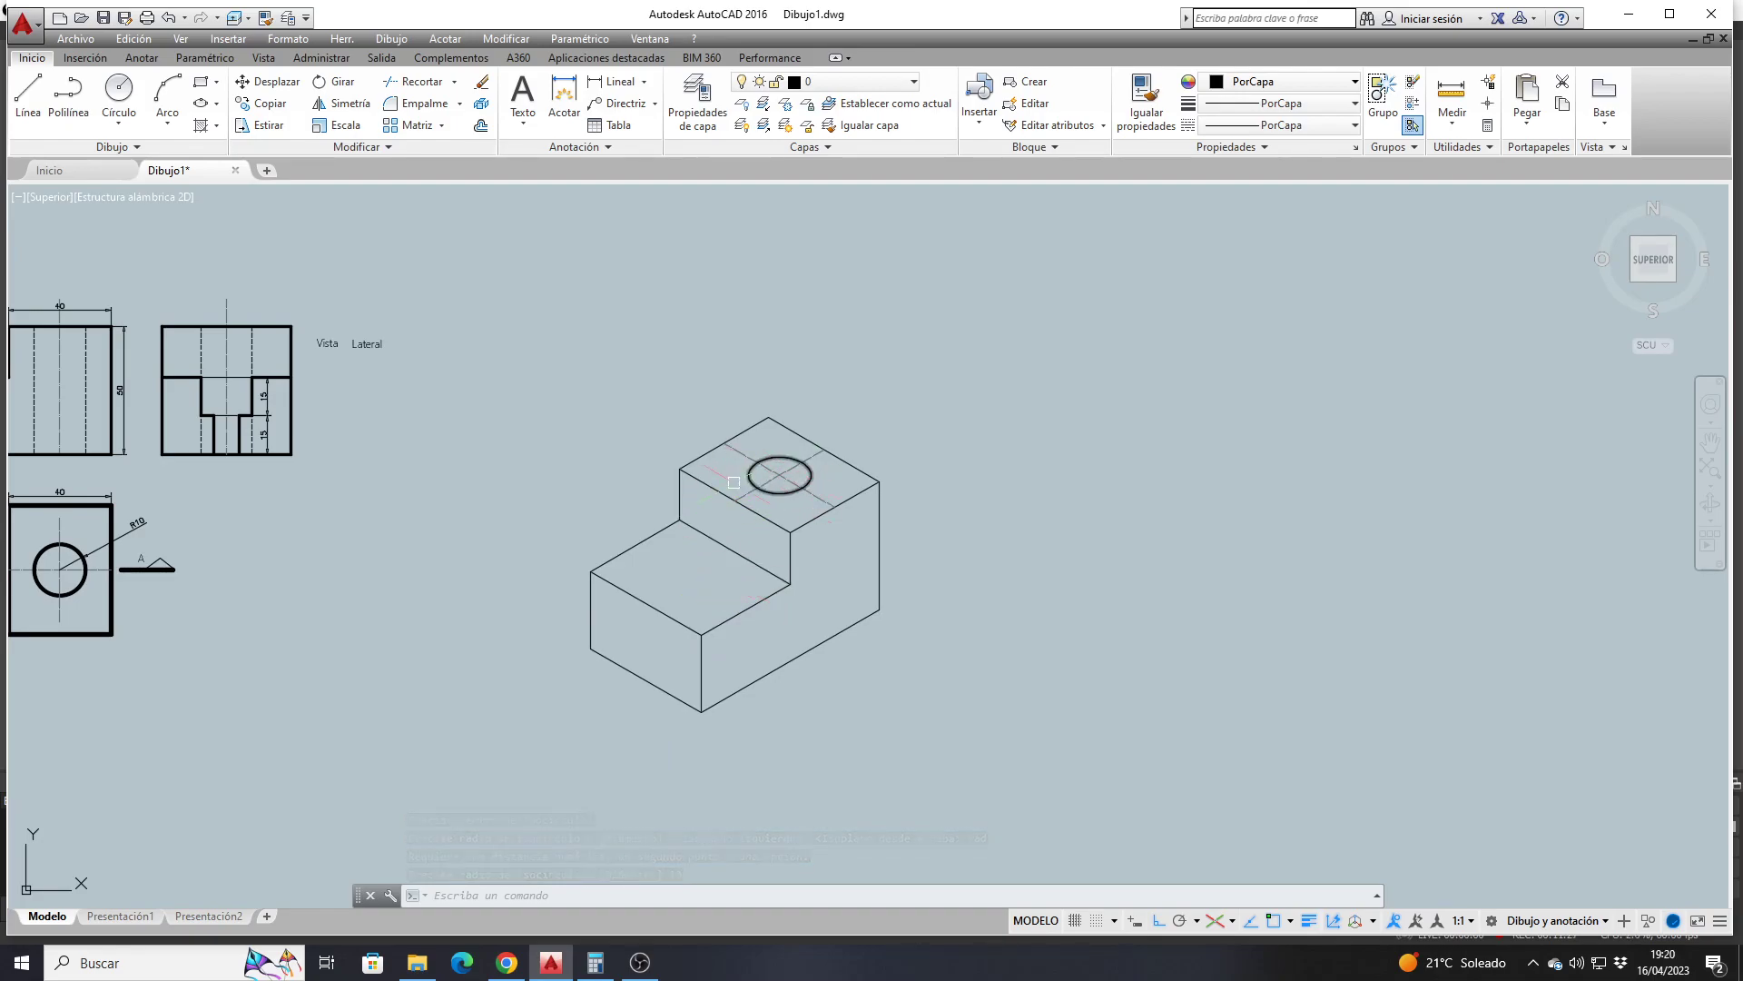
{"action": "scroll", "coordinate": [782, 481], "scroll_direction": "up", "scroll_amount": 3}
{"action": "scroll", "coordinate": [778, 478], "scroll_direction": "down", "scroll_amount": 4}
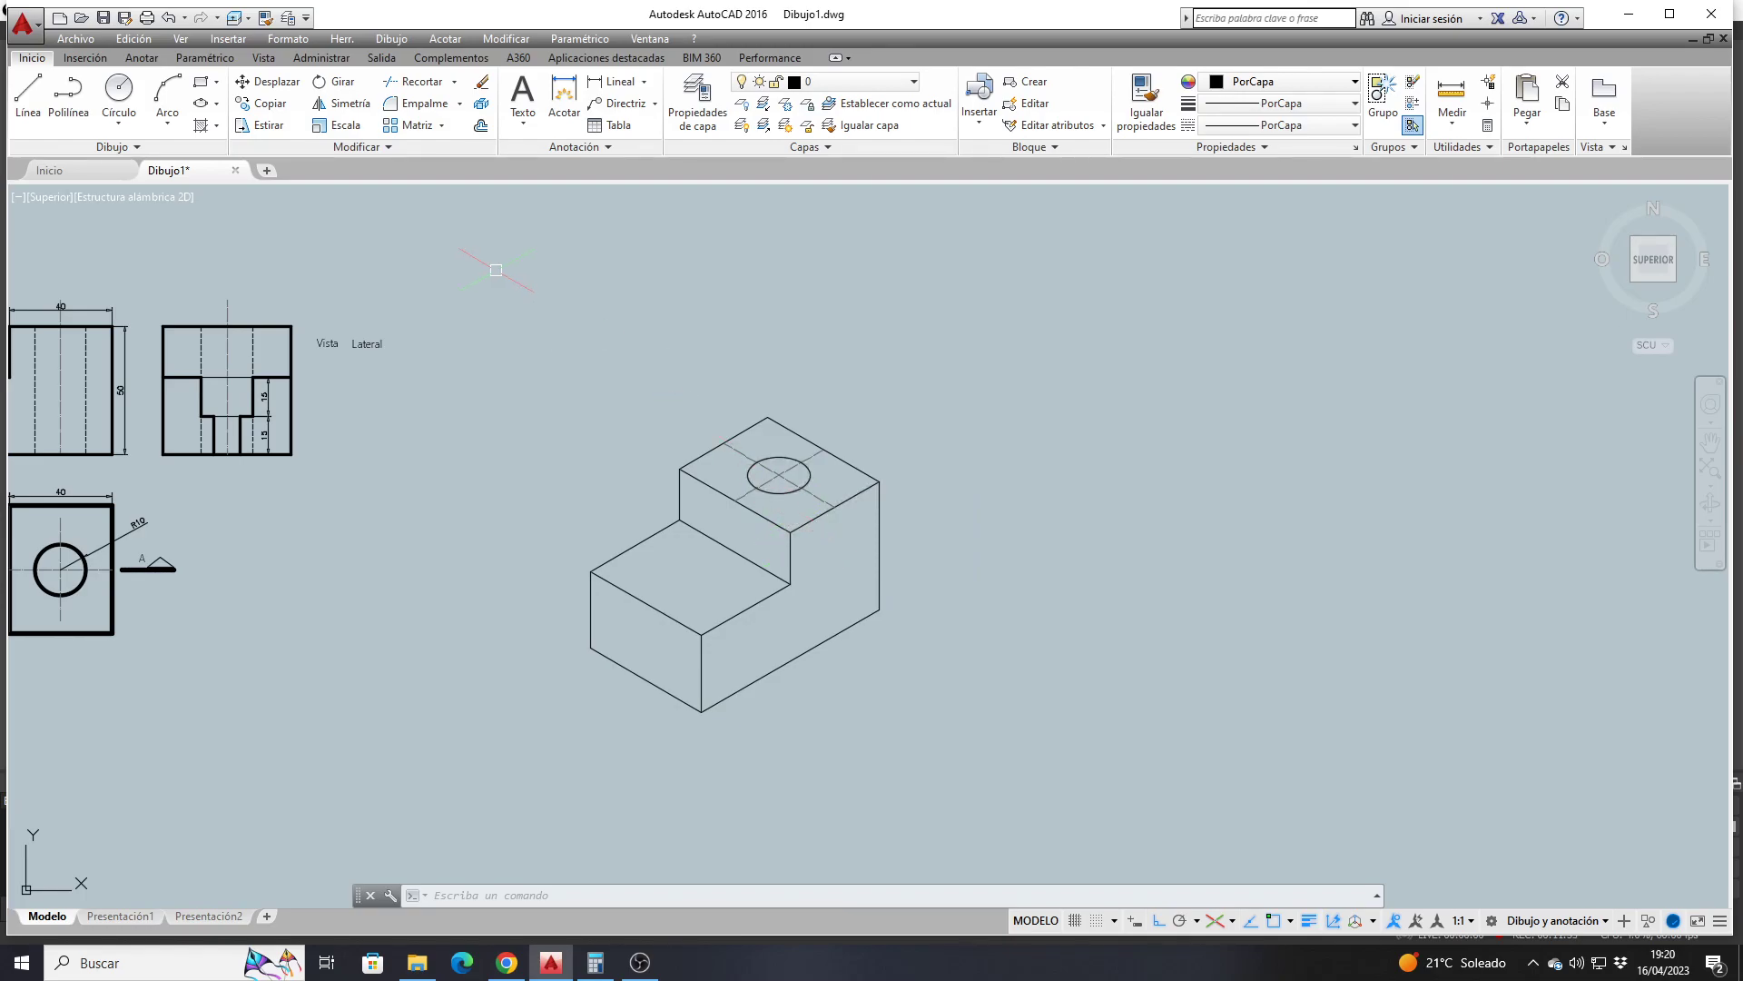
{"action": "left_click", "coordinate": [272, 109]}
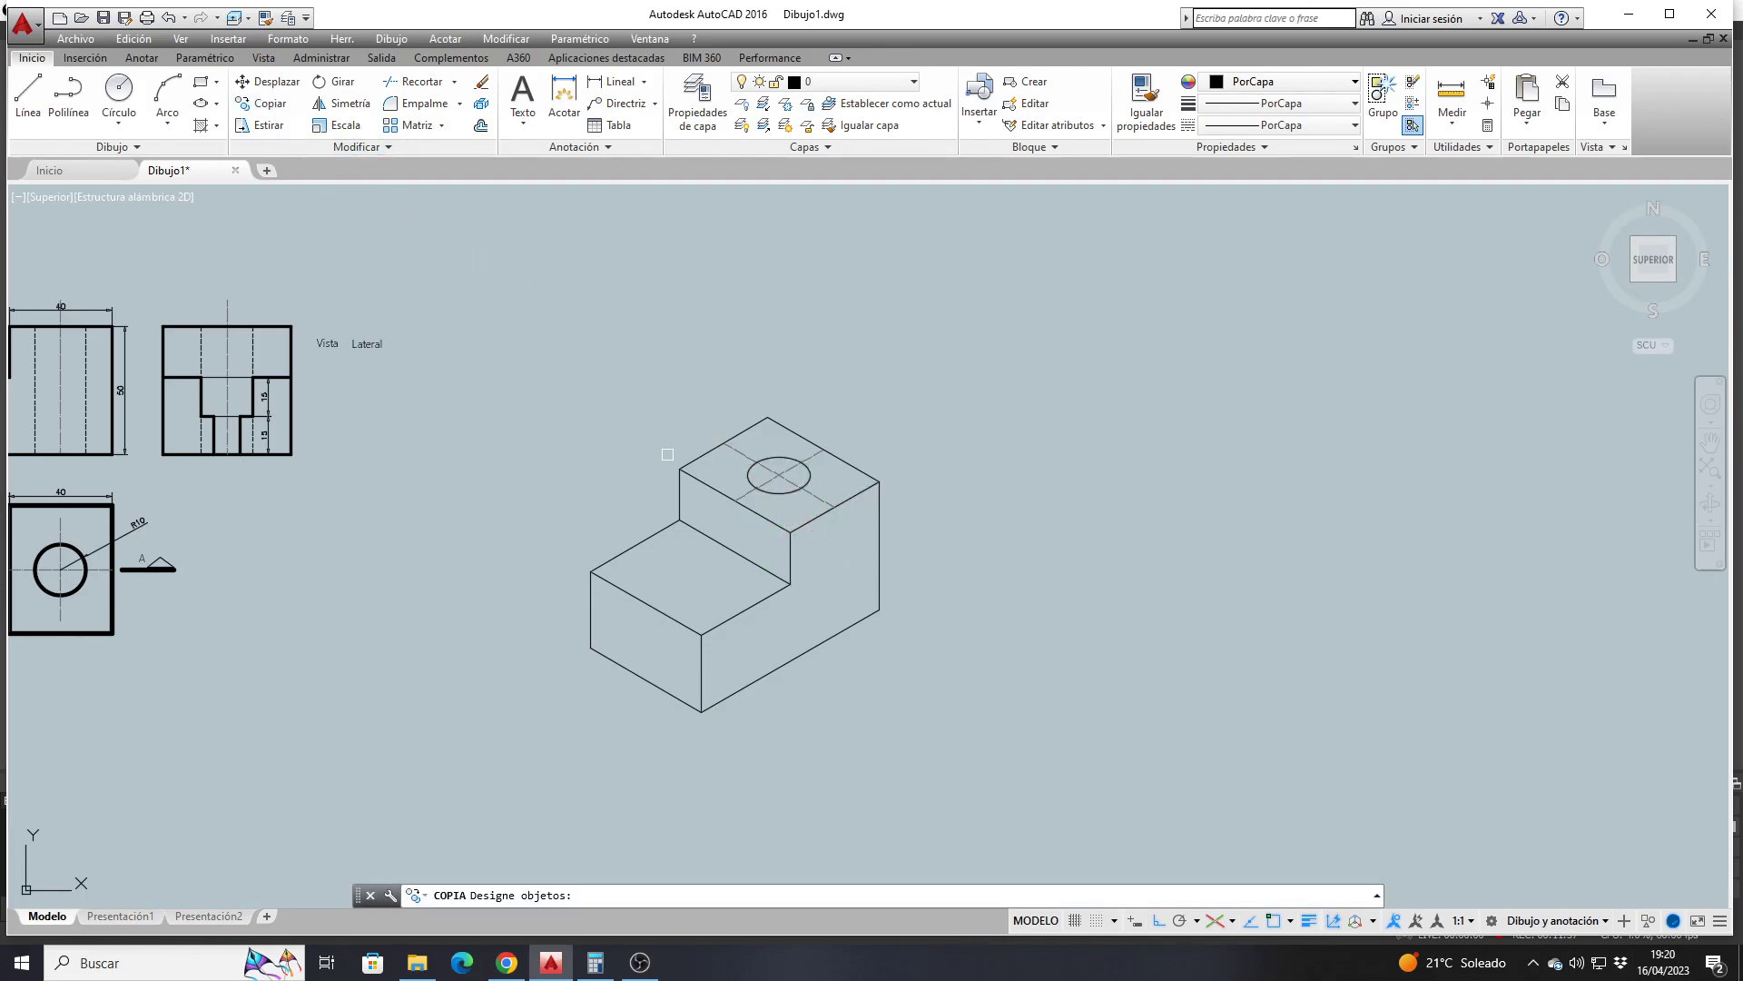
{"action": "scroll", "coordinate": [790, 521], "scroll_direction": "up", "scroll_amount": 2}
{"action": "left_click", "coordinate": [784, 479]}
{"action": "key", "text": "Return"}
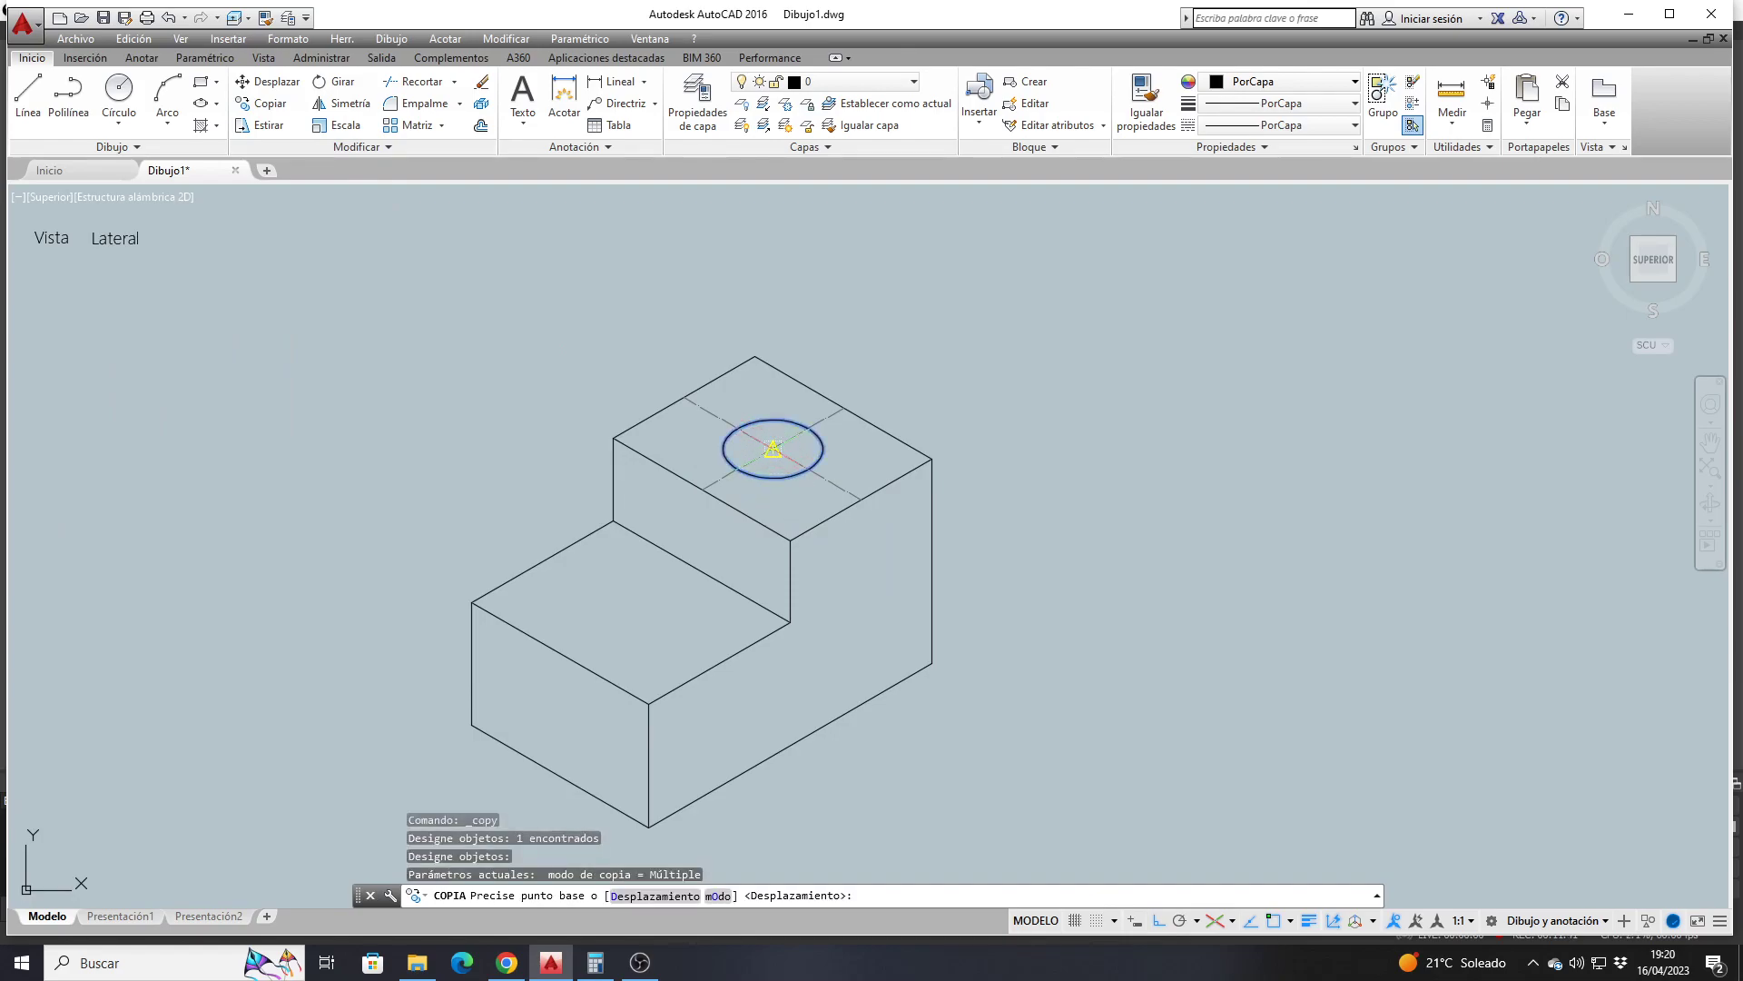
{"action": "left_click", "coordinate": [772, 449]}
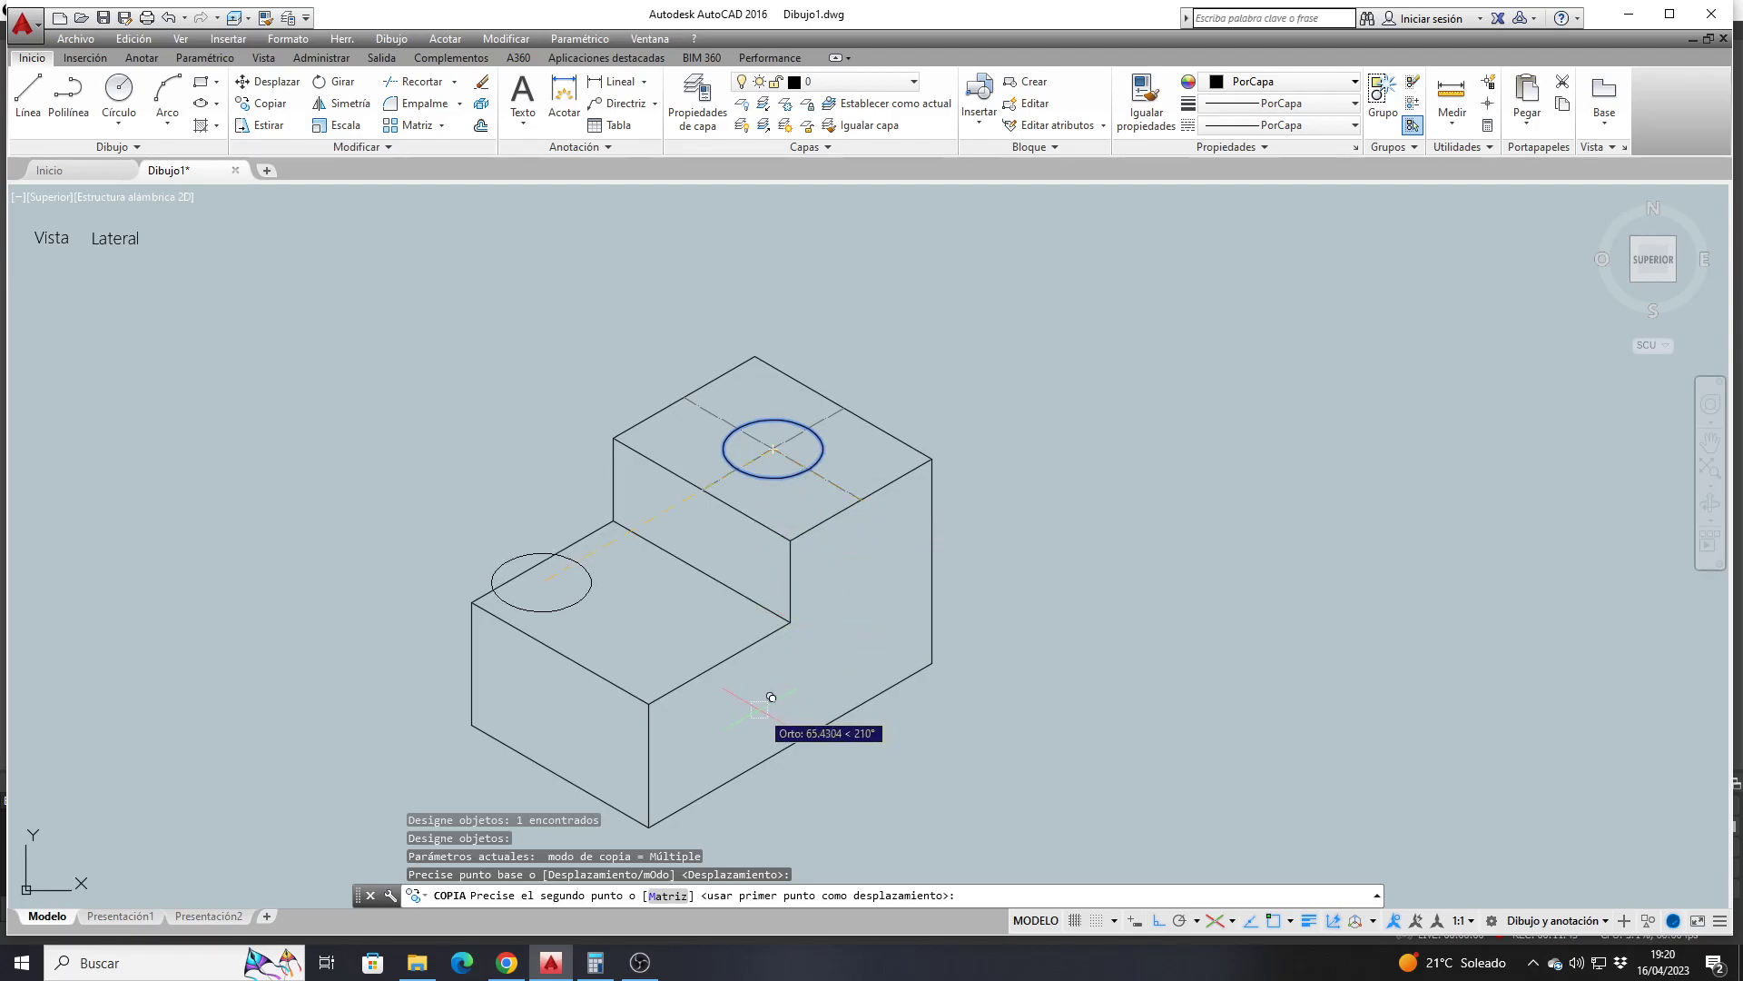
{"action": "key", "text": "F5"}
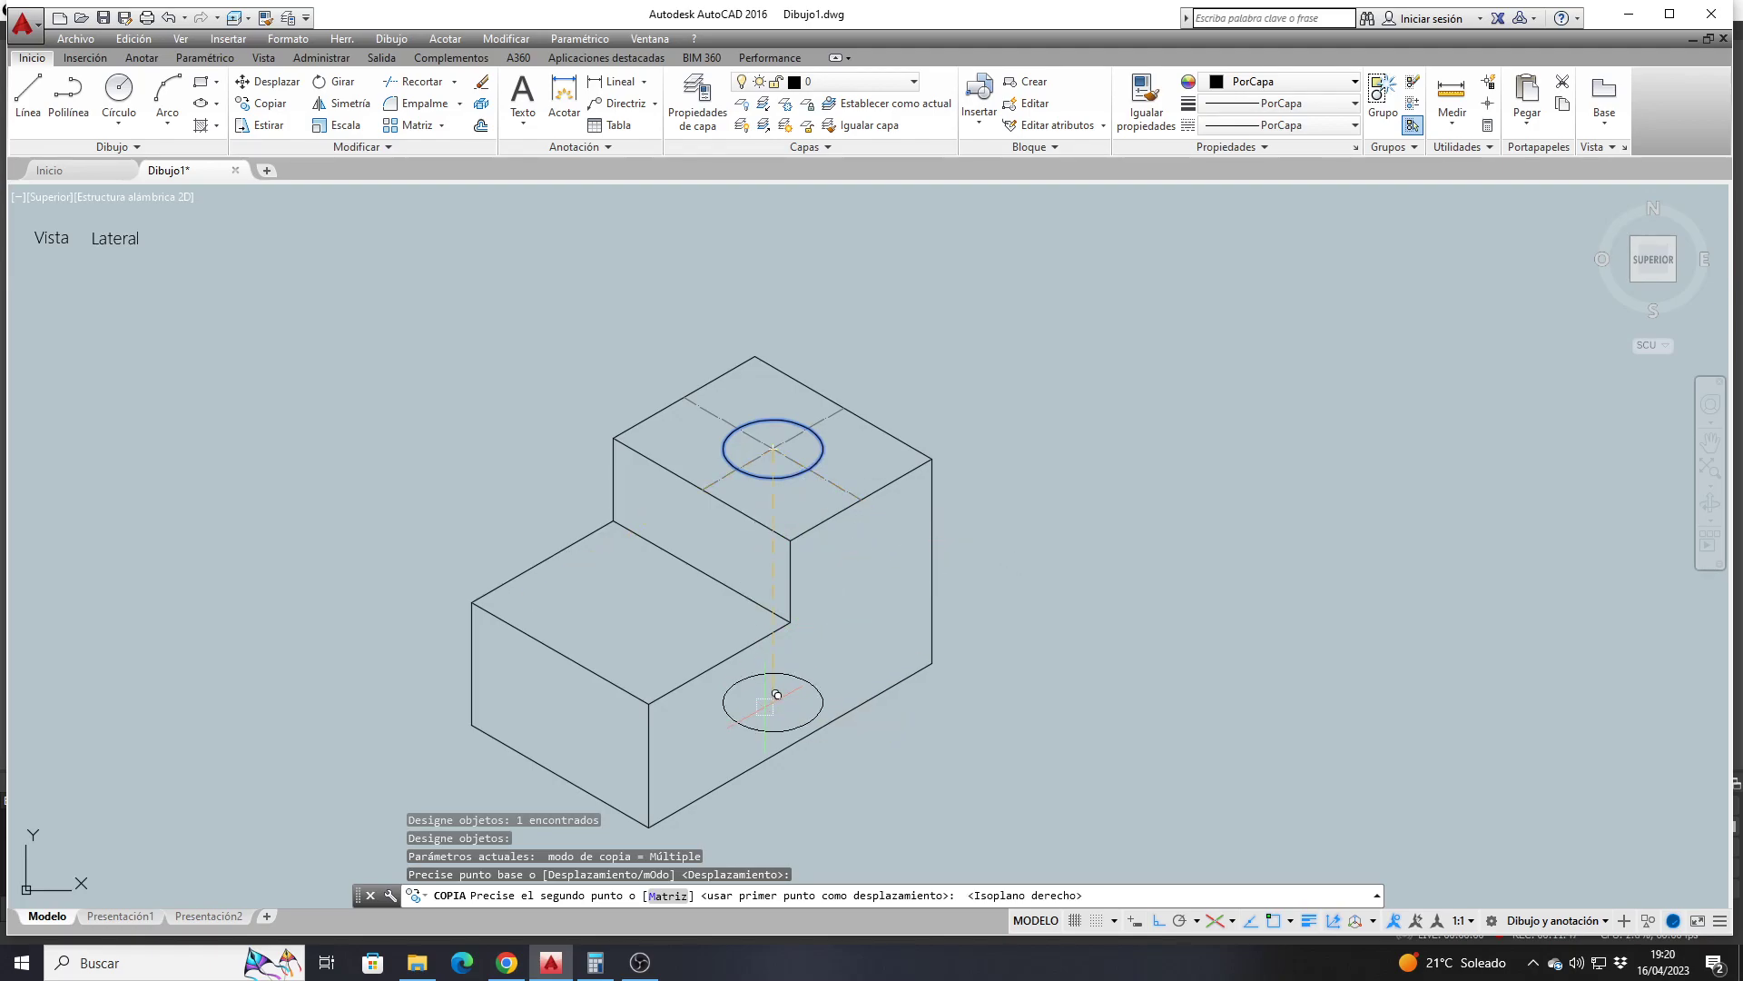
{"action": "scroll", "coordinate": [784, 636], "scroll_direction": "down", "scroll_amount": 4}
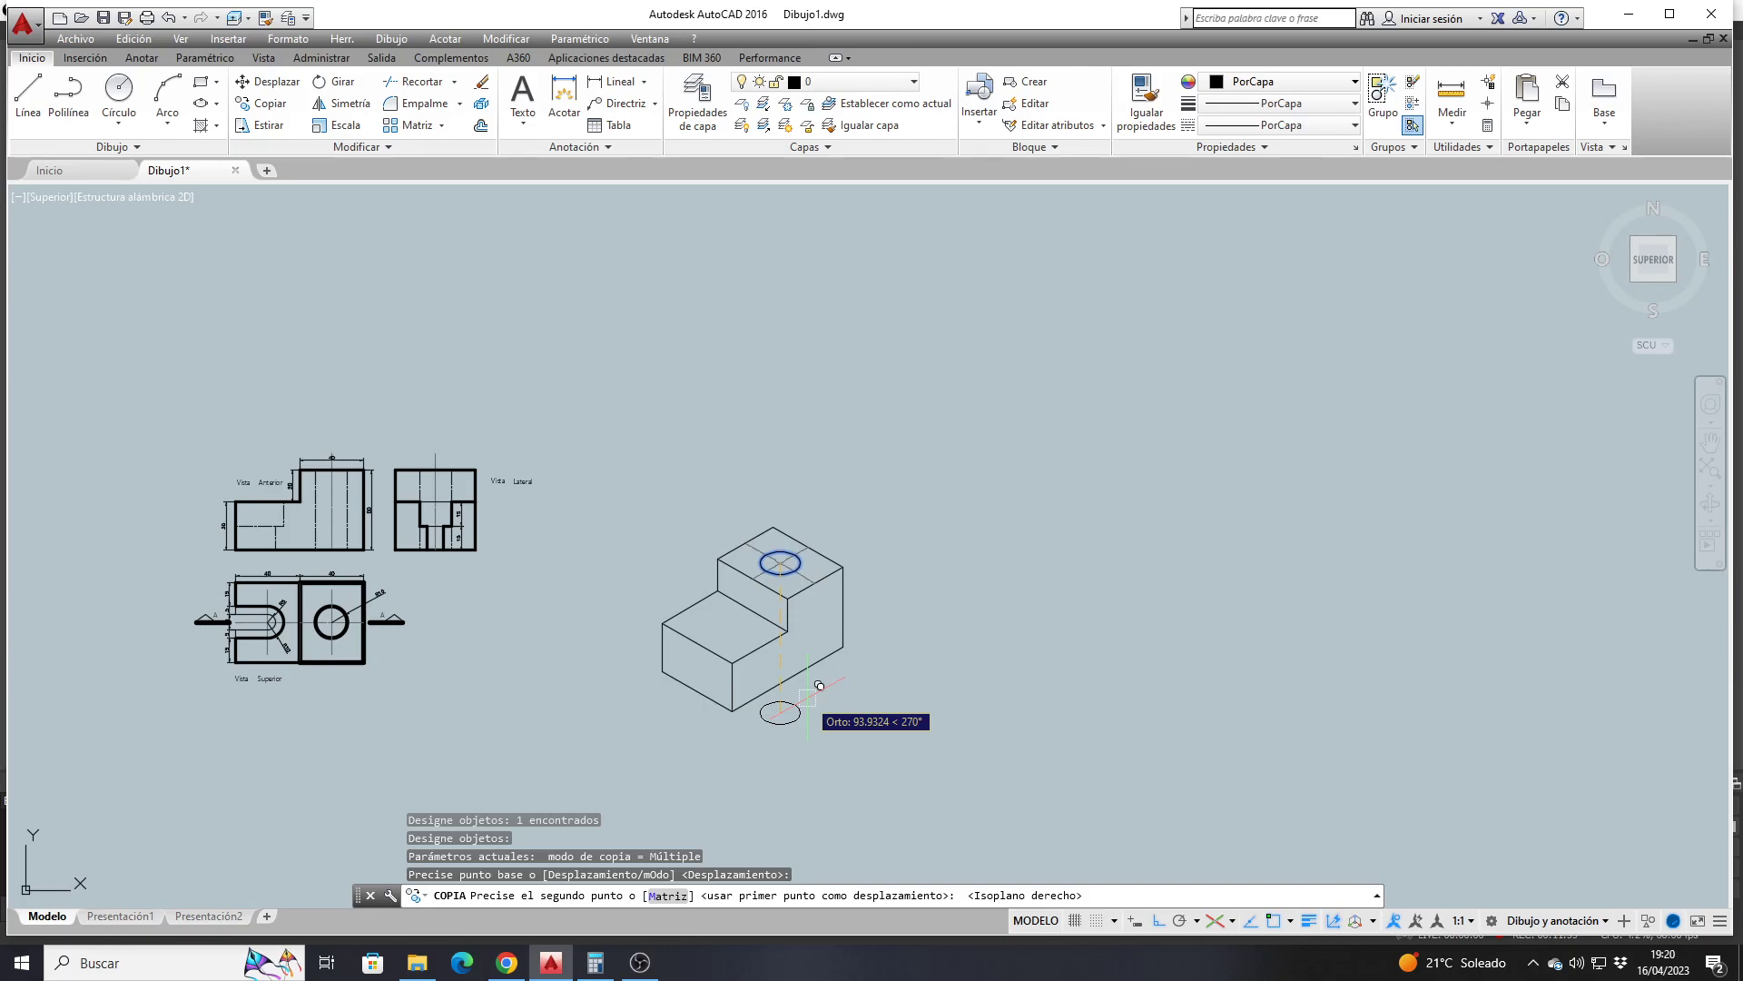
{"action": "type", "text": "50"}
{"action": "key", "text": "Return"}
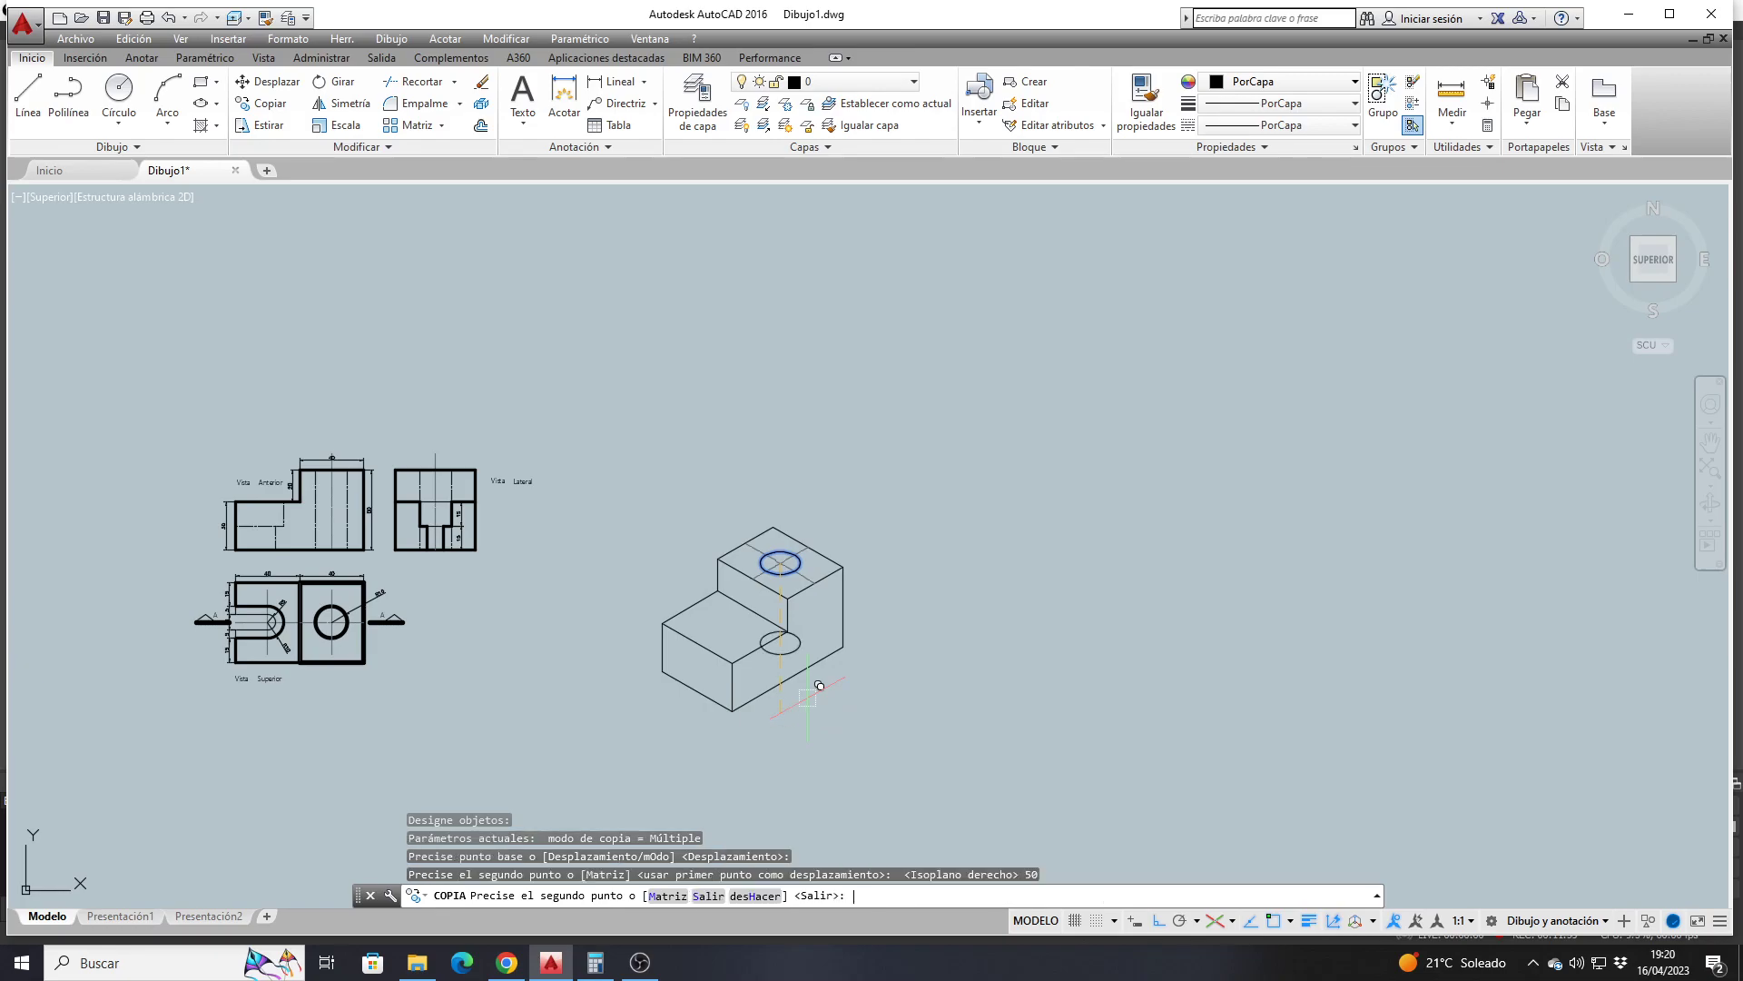
{"action": "key", "text": "Return"}
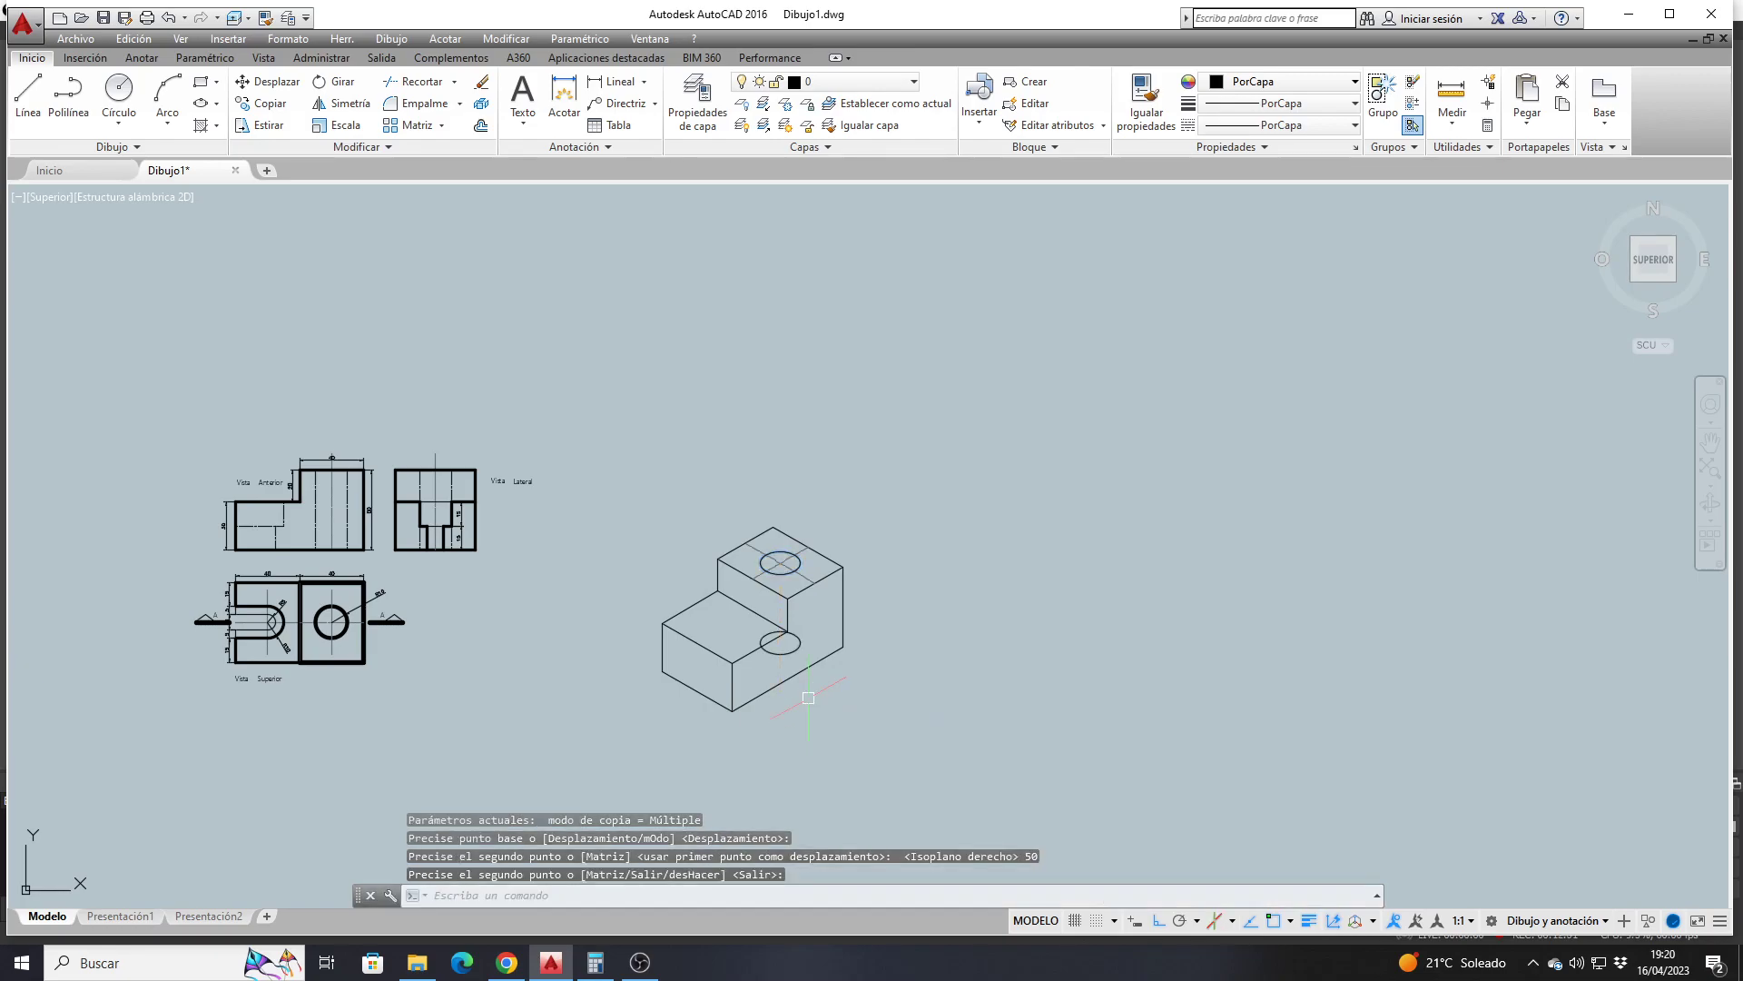
Match the properties of the side view's dashed hidden line onto the lower isocircle
{"action": "scroll", "coordinate": [777, 651], "scroll_direction": "up", "scroll_amount": 2}
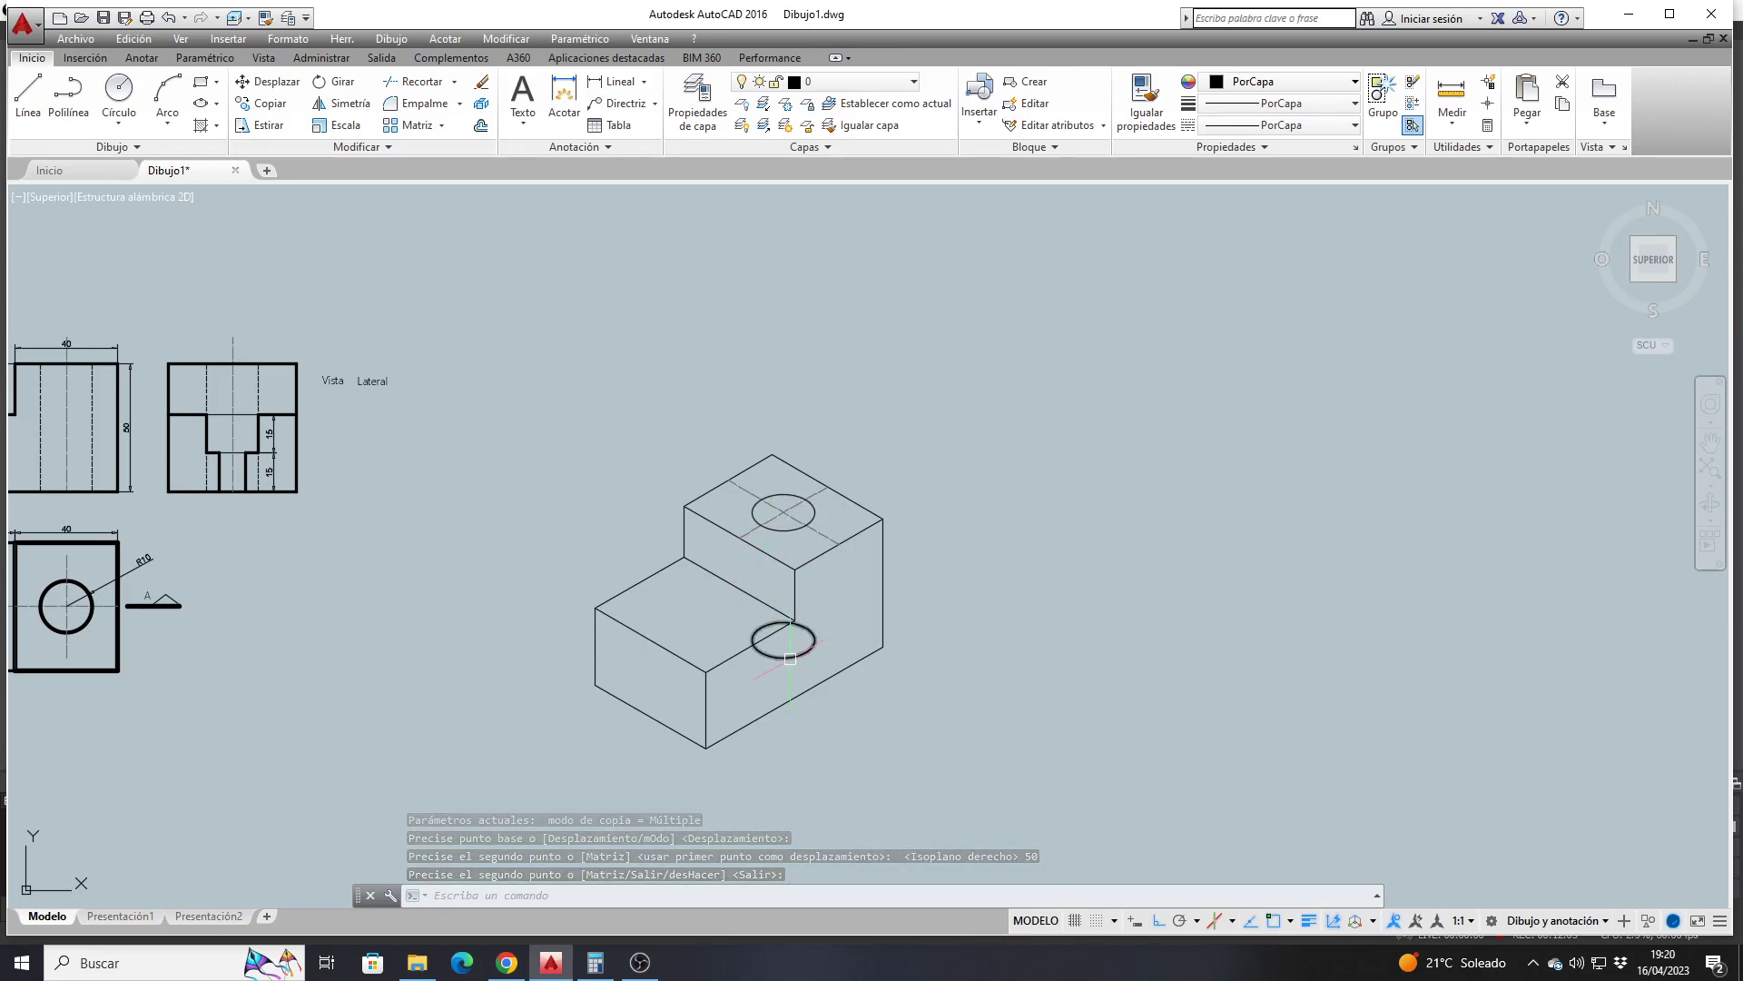
{"action": "left_click", "coordinate": [790, 658]}
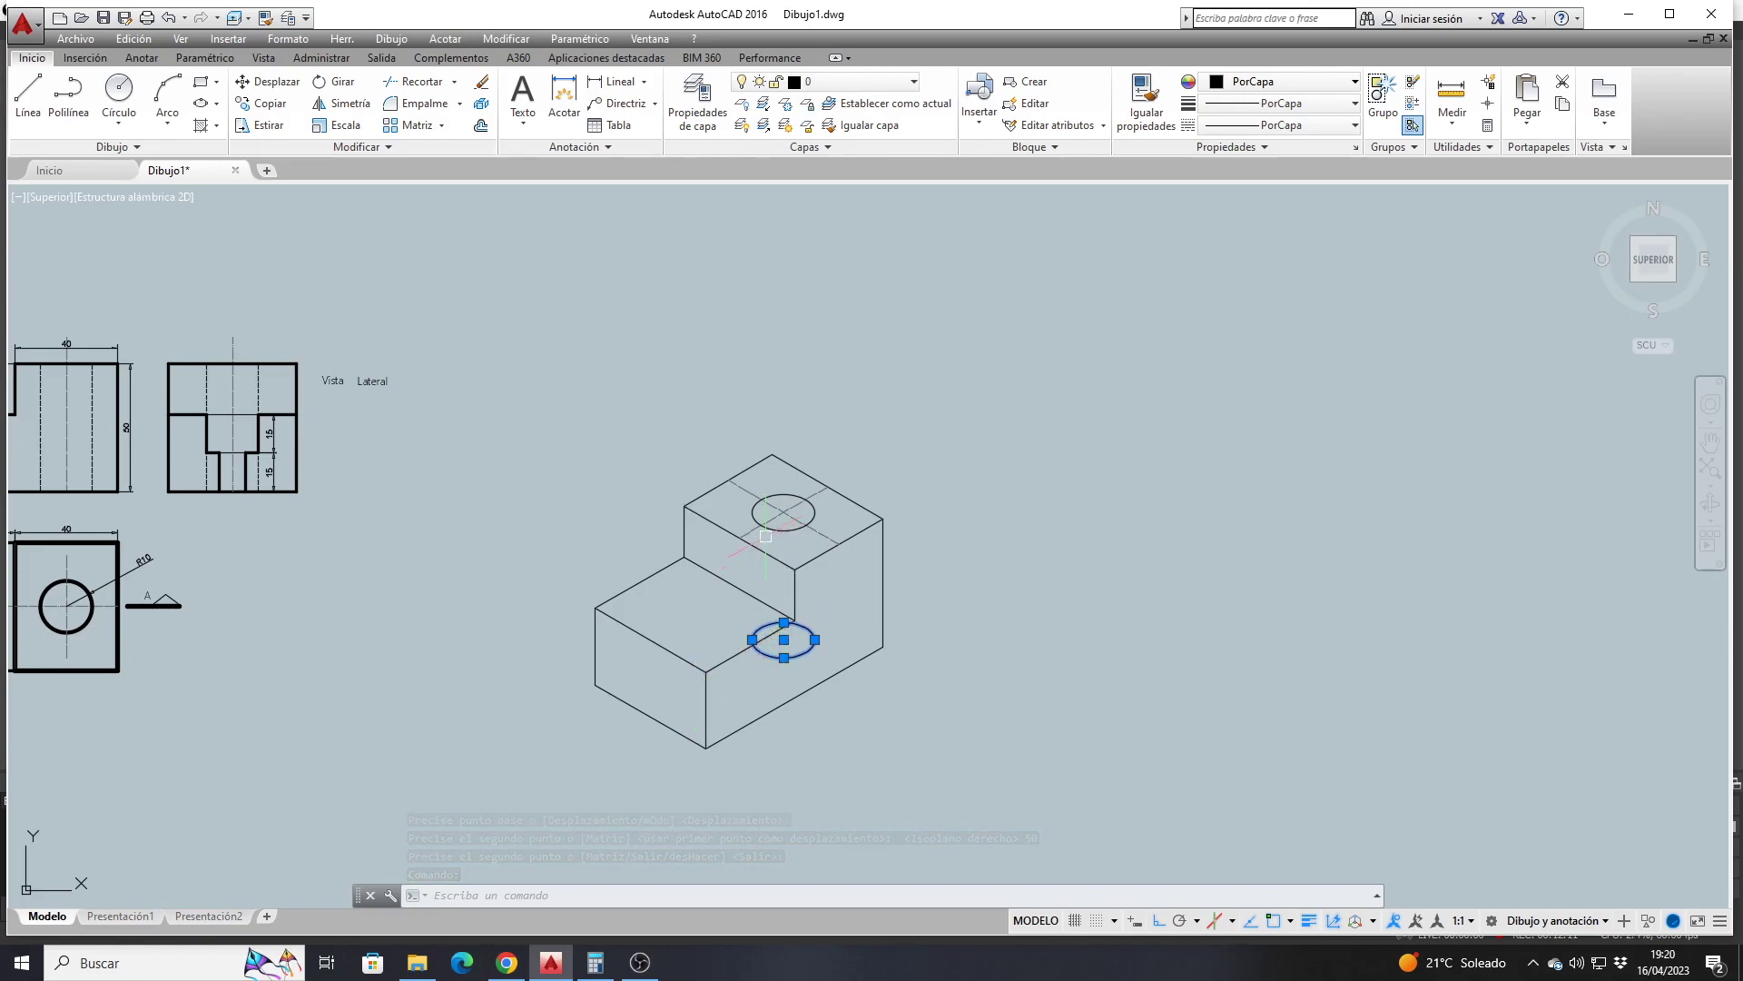
{"action": "key", "text": "Escape"}
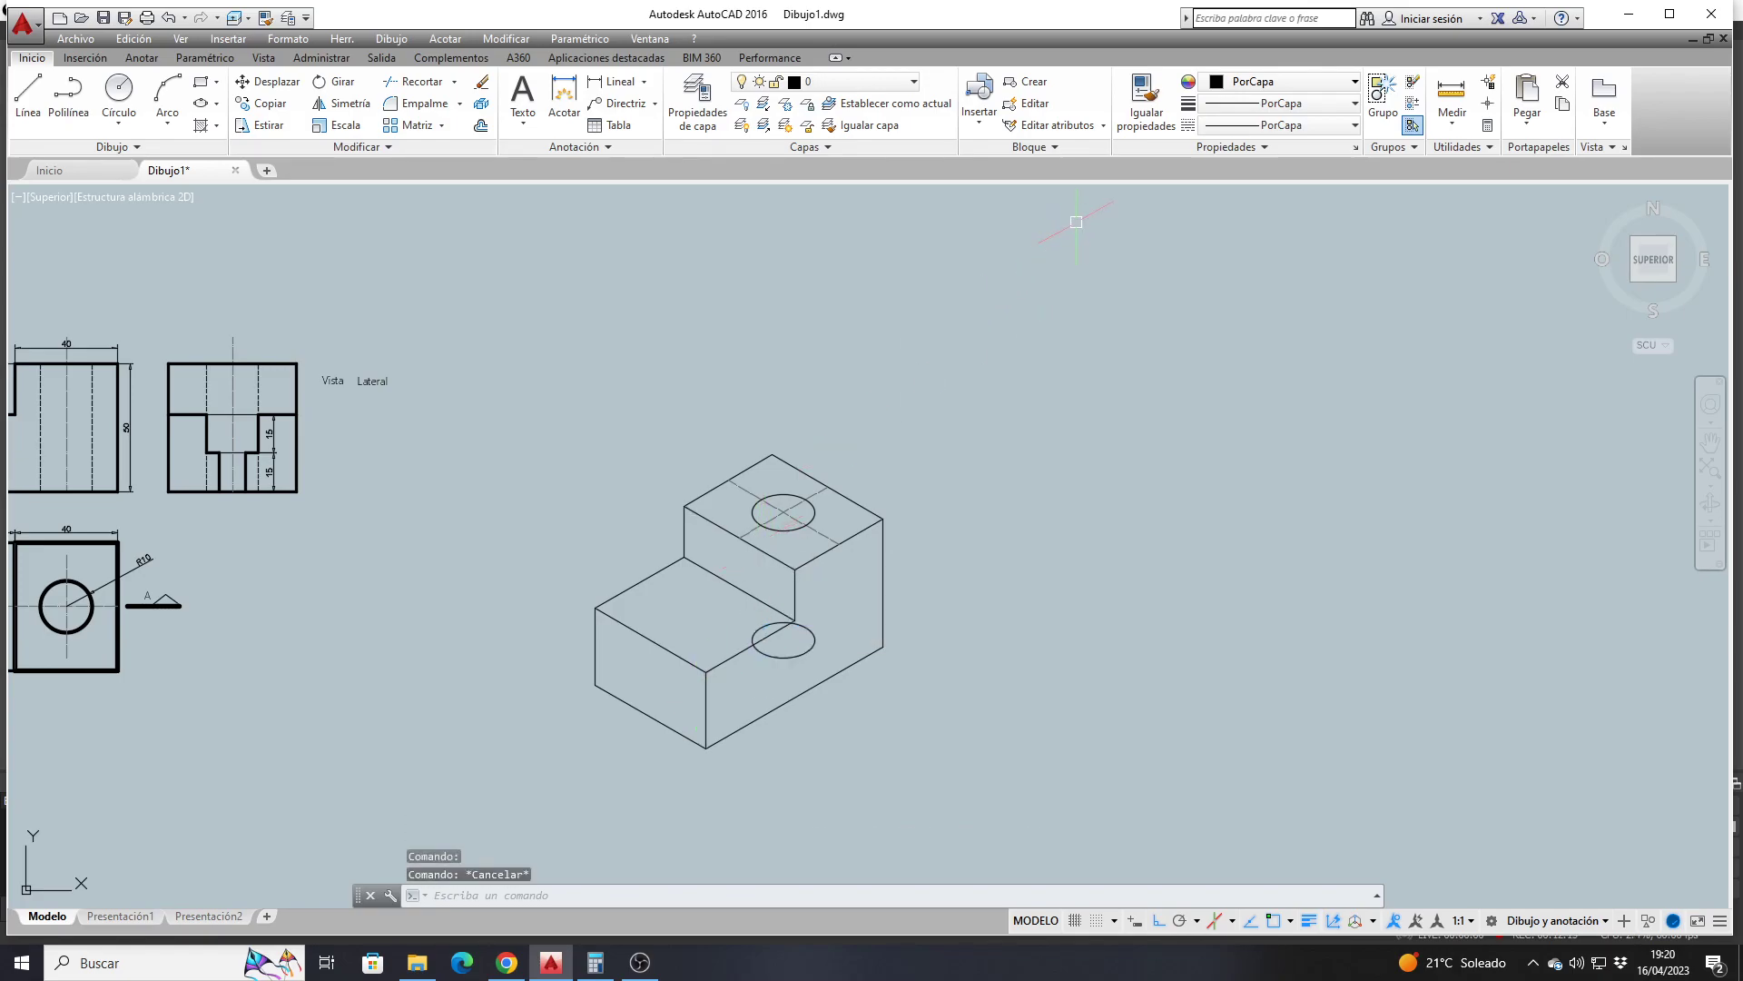
{"action": "left_click", "coordinate": [1146, 100]}
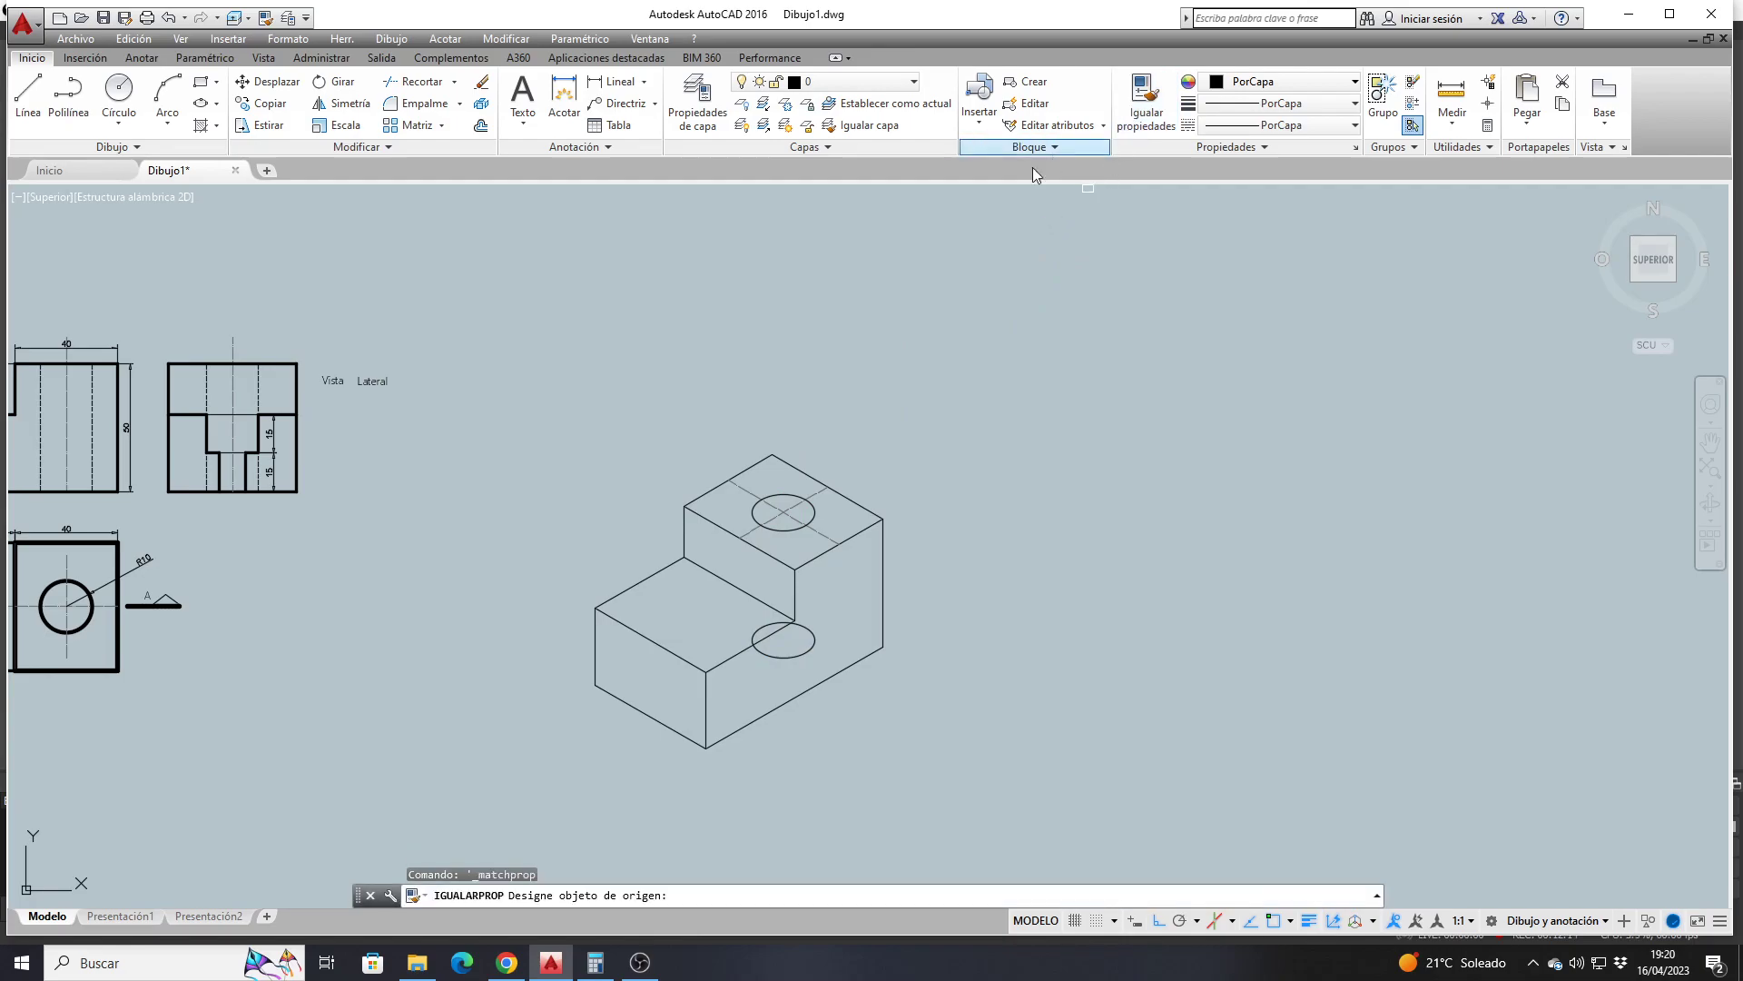
{"action": "left_click", "coordinate": [259, 384]}
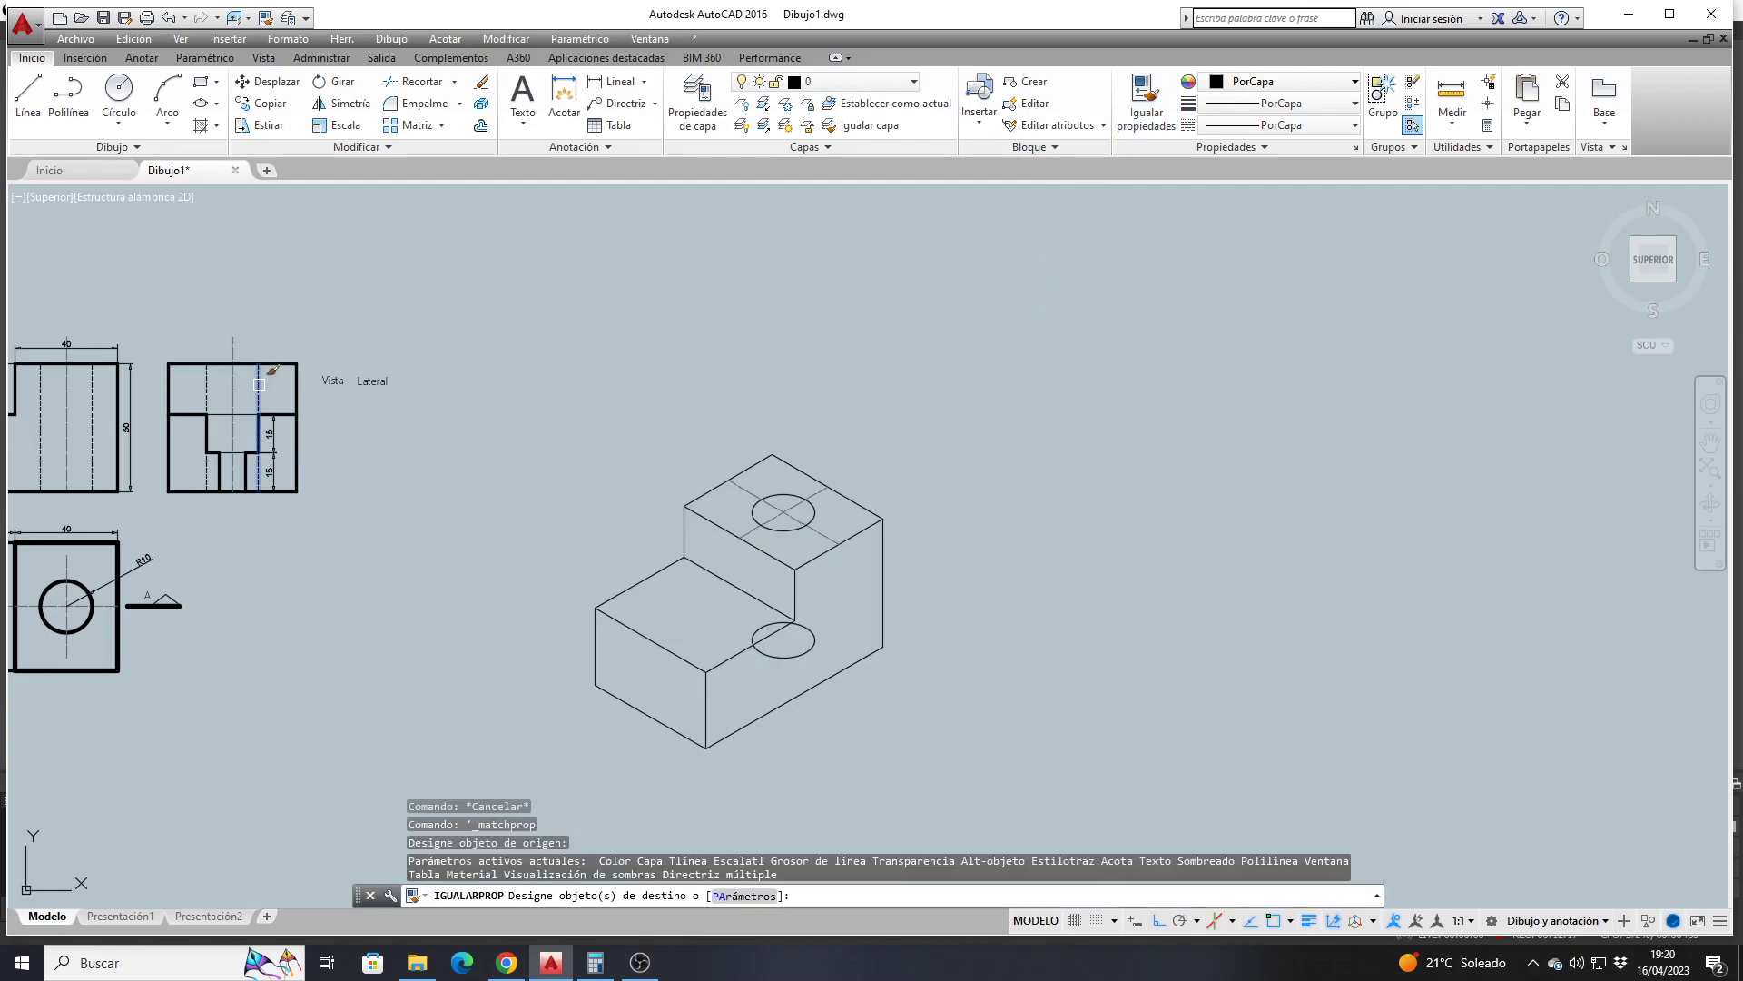
{"action": "left_click", "coordinate": [779, 656]}
{"action": "key", "text": "Return"}
{"action": "scroll", "coordinate": [789, 636], "scroll_direction": "down", "scroll_amount": 2}
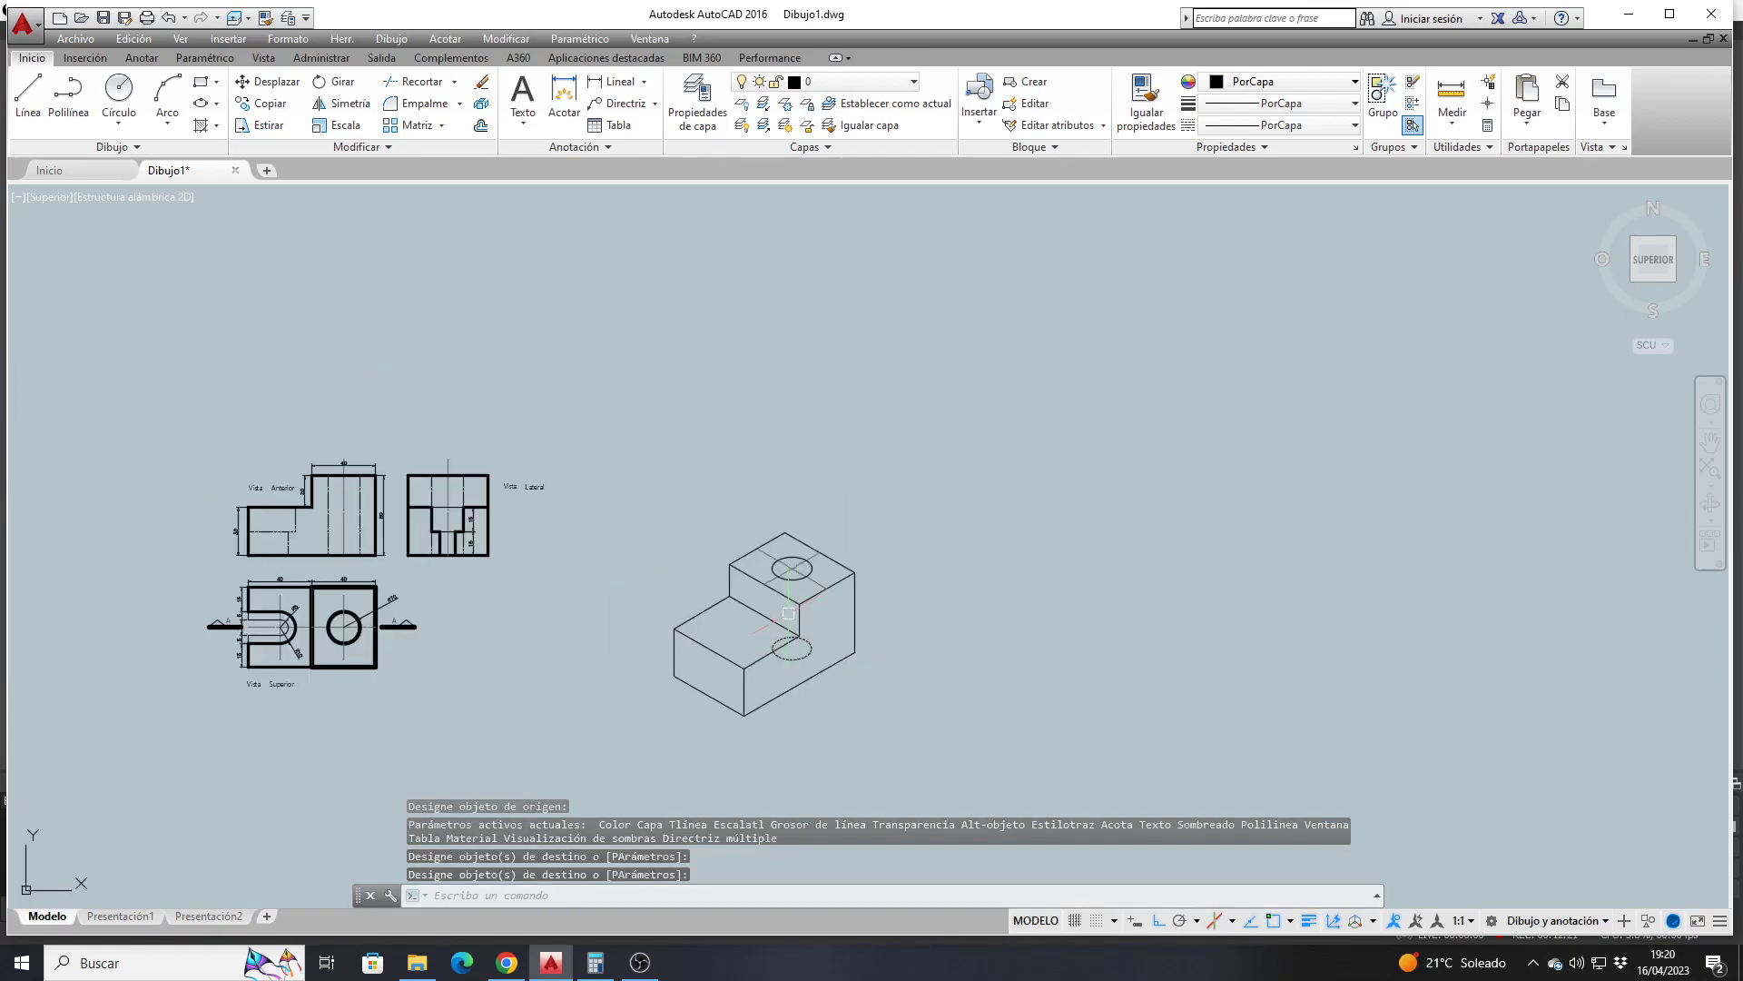
Draw a vertical line from the lower isocircle's right quadrant up to the upper isocircle's right quadrant
{"action": "left_click", "coordinate": [27, 98]}
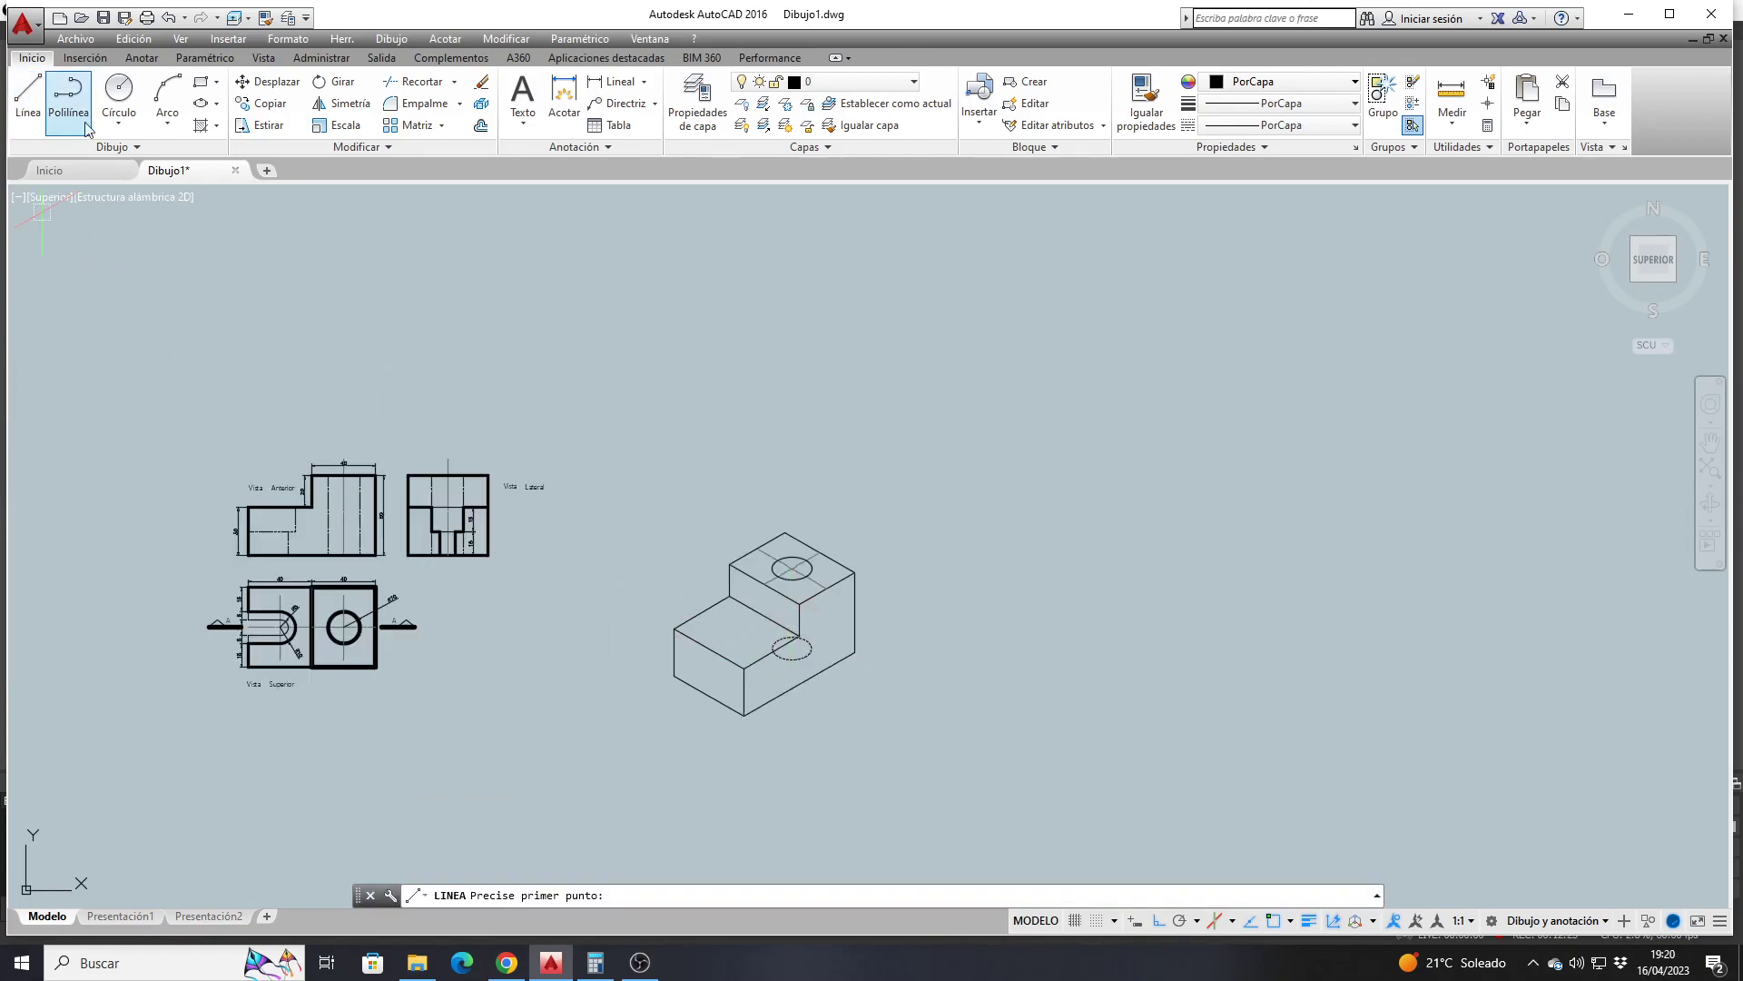
{"action": "scroll", "coordinate": [799, 685], "scroll_direction": "up", "scroll_amount": 5}
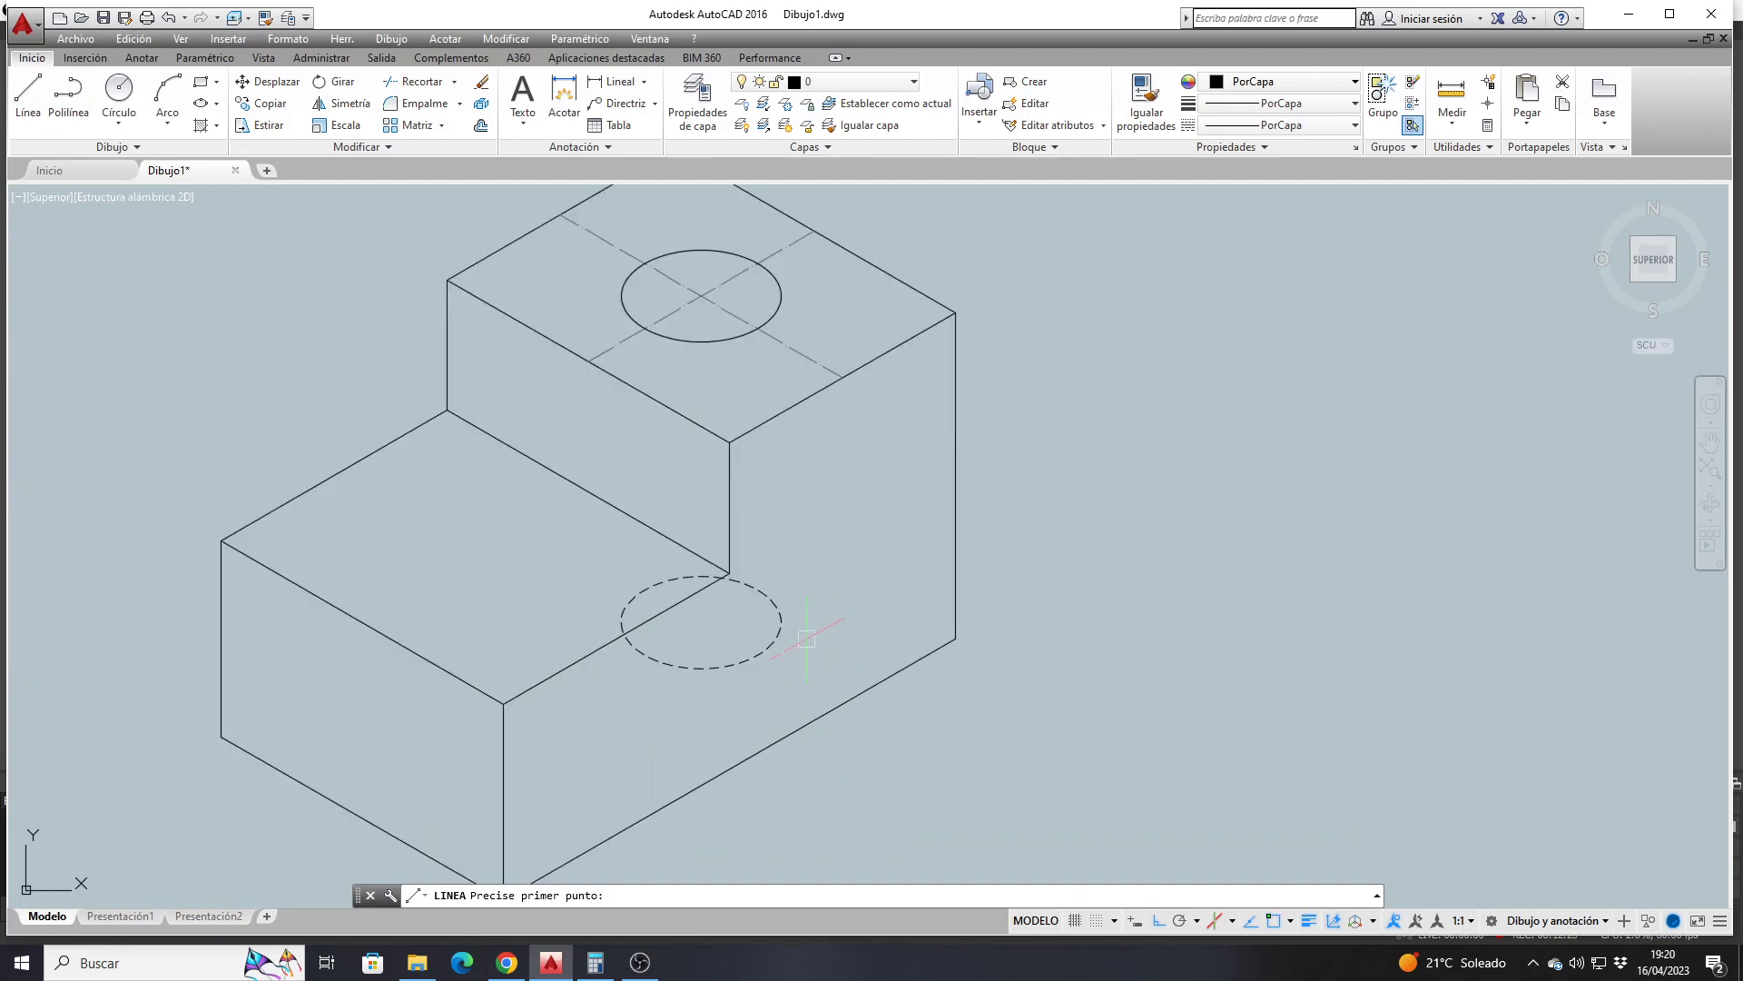
{"action": "left_click", "coordinate": [781, 621]}
{"action": "scroll", "coordinate": [782, 620], "scroll_direction": "down", "scroll_amount": 4}
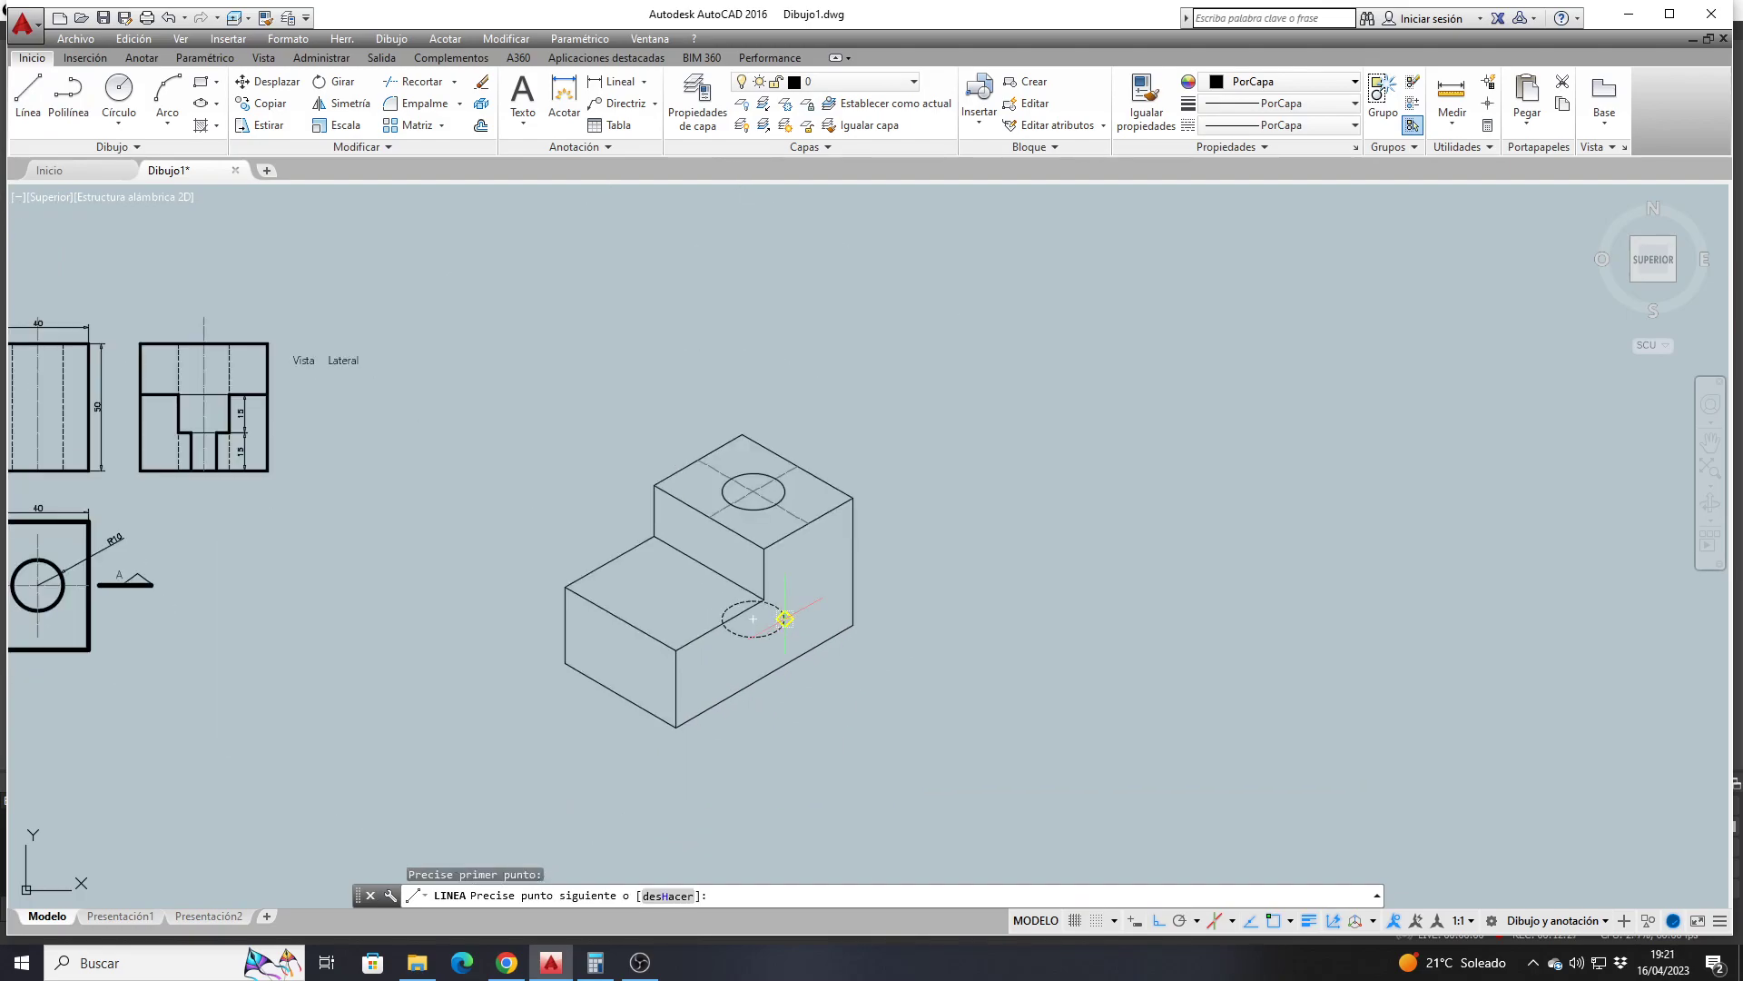
{"action": "scroll", "coordinate": [799, 538], "scroll_direction": "up", "scroll_amount": 6}
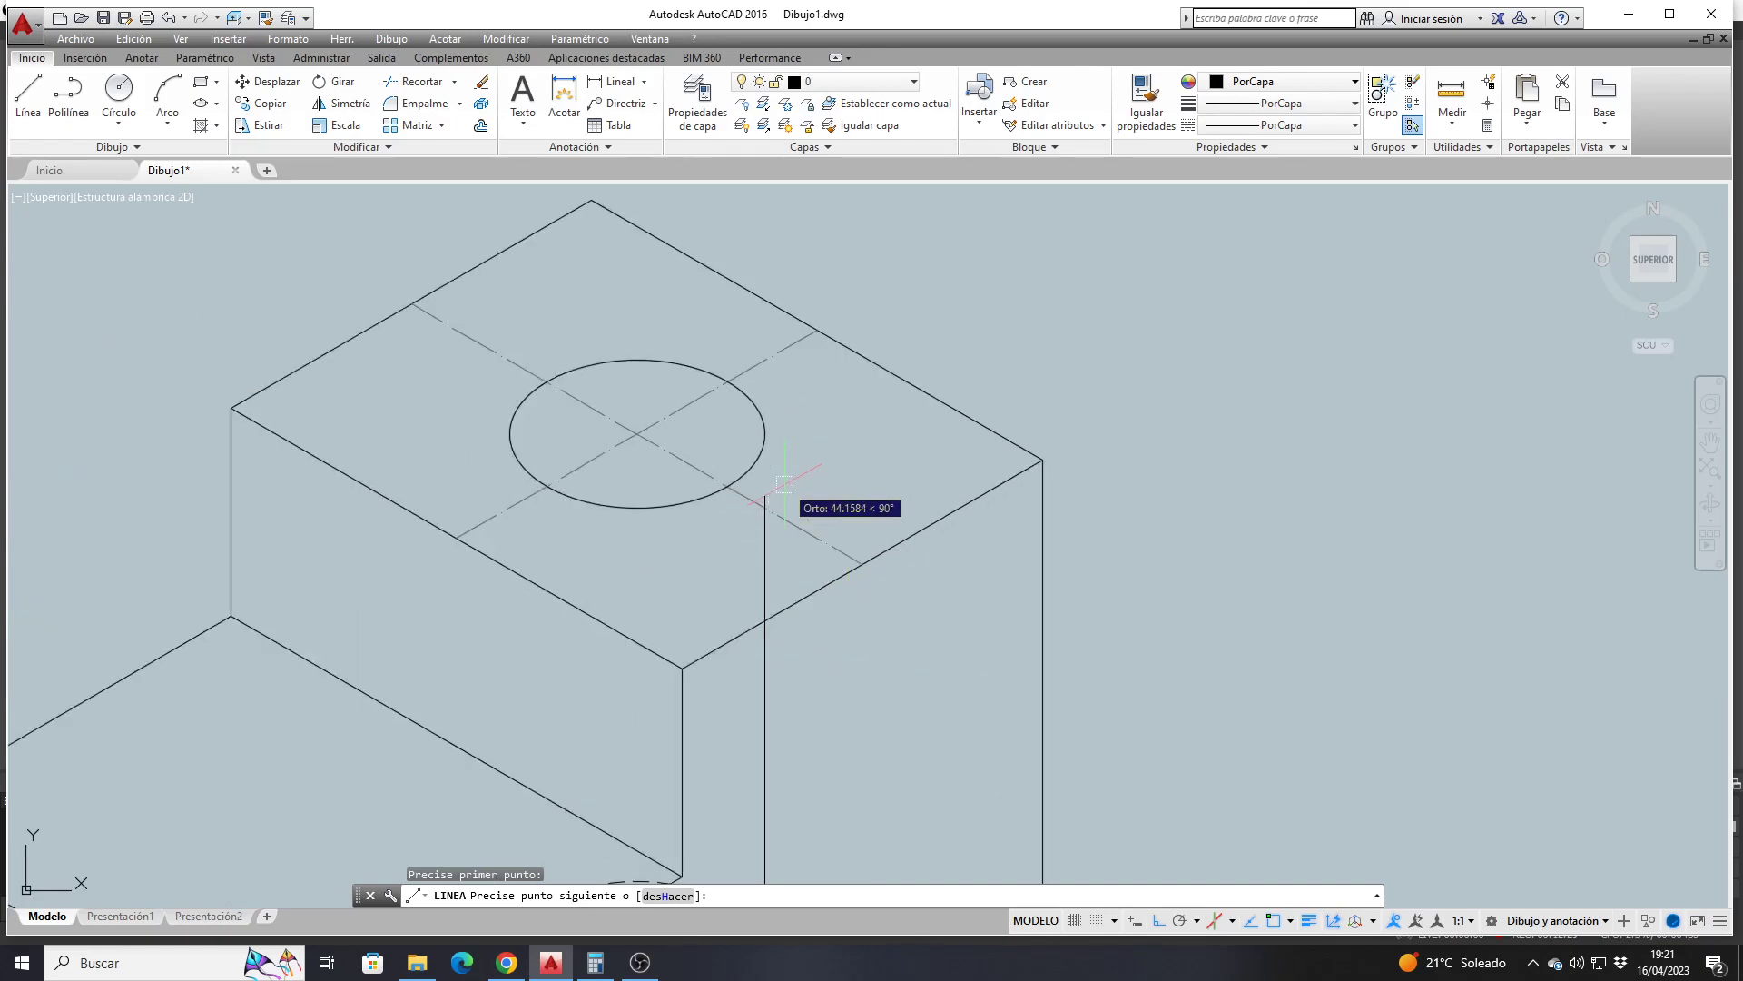
{"action": "left_click", "coordinate": [765, 434]}
{"action": "key", "text": "Return"}
Draw a vertical line from the upper isocircle's left quadrant down to the lower isocircle's left quadrant
{"action": "scroll", "coordinate": [782, 429], "scroll_direction": "down", "scroll_amount": 2}
{"action": "scroll", "coordinate": [782, 428], "scroll_direction": "down", "scroll_amount": 2}
{"action": "key", "text": "Return"}
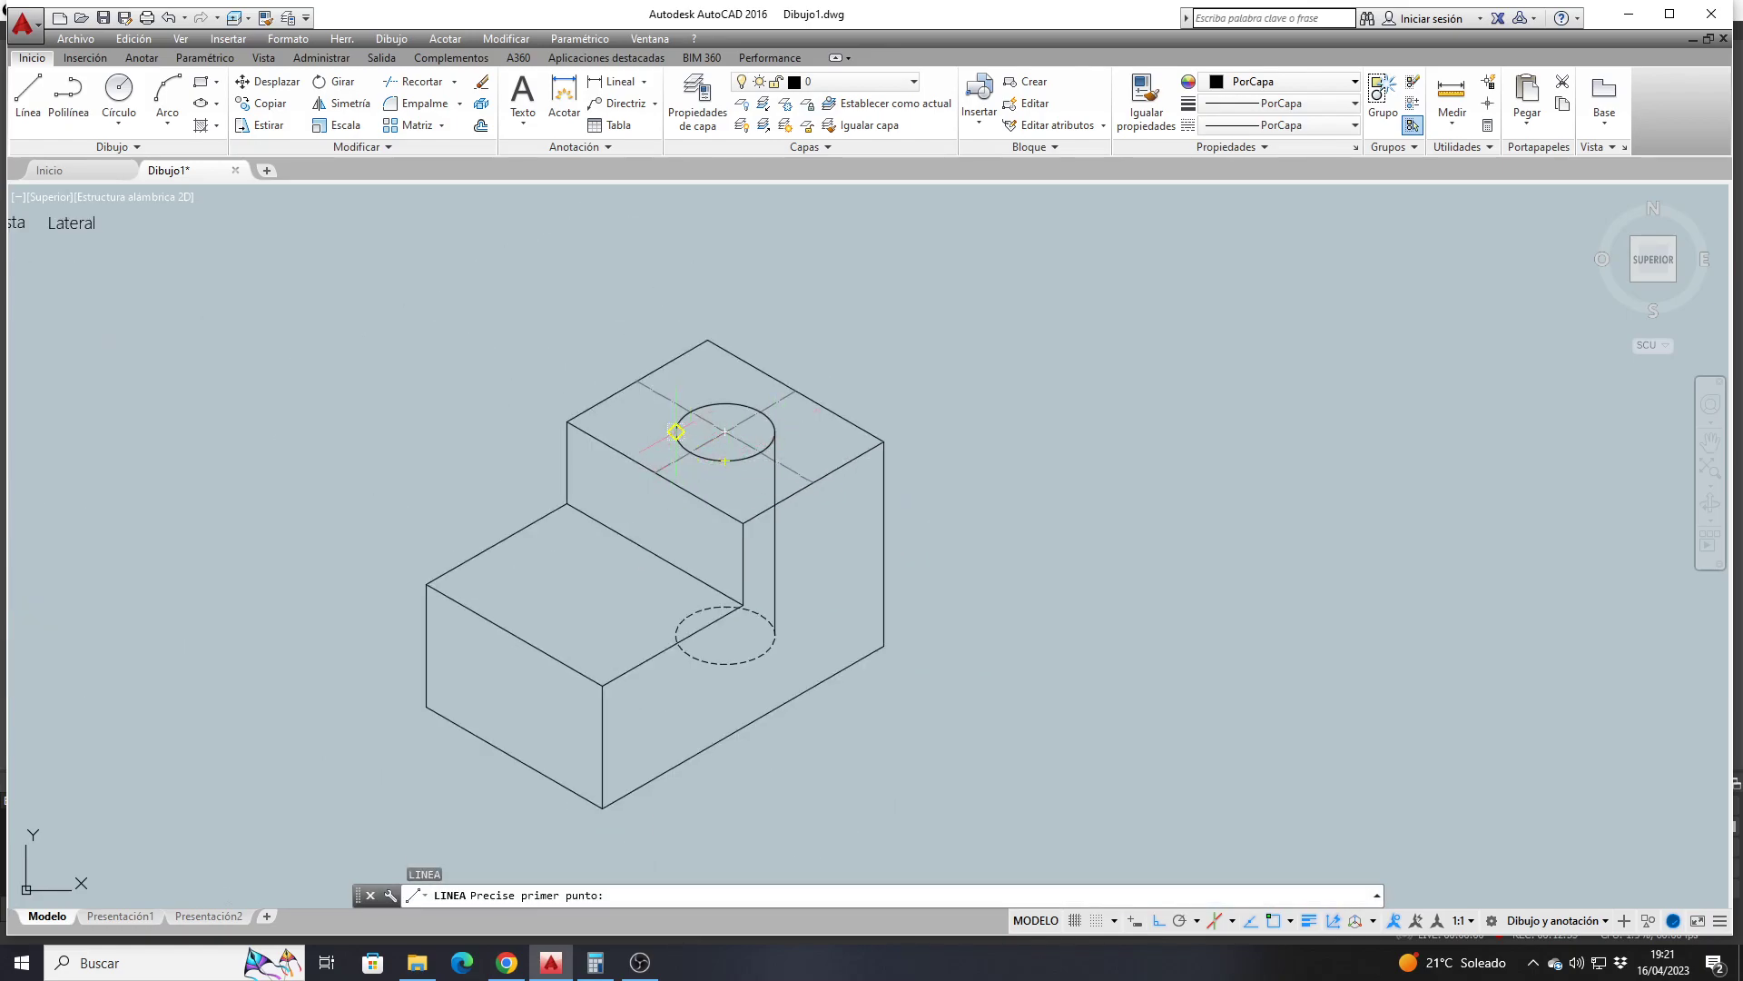
{"action": "left_click", "coordinate": [676, 433]}
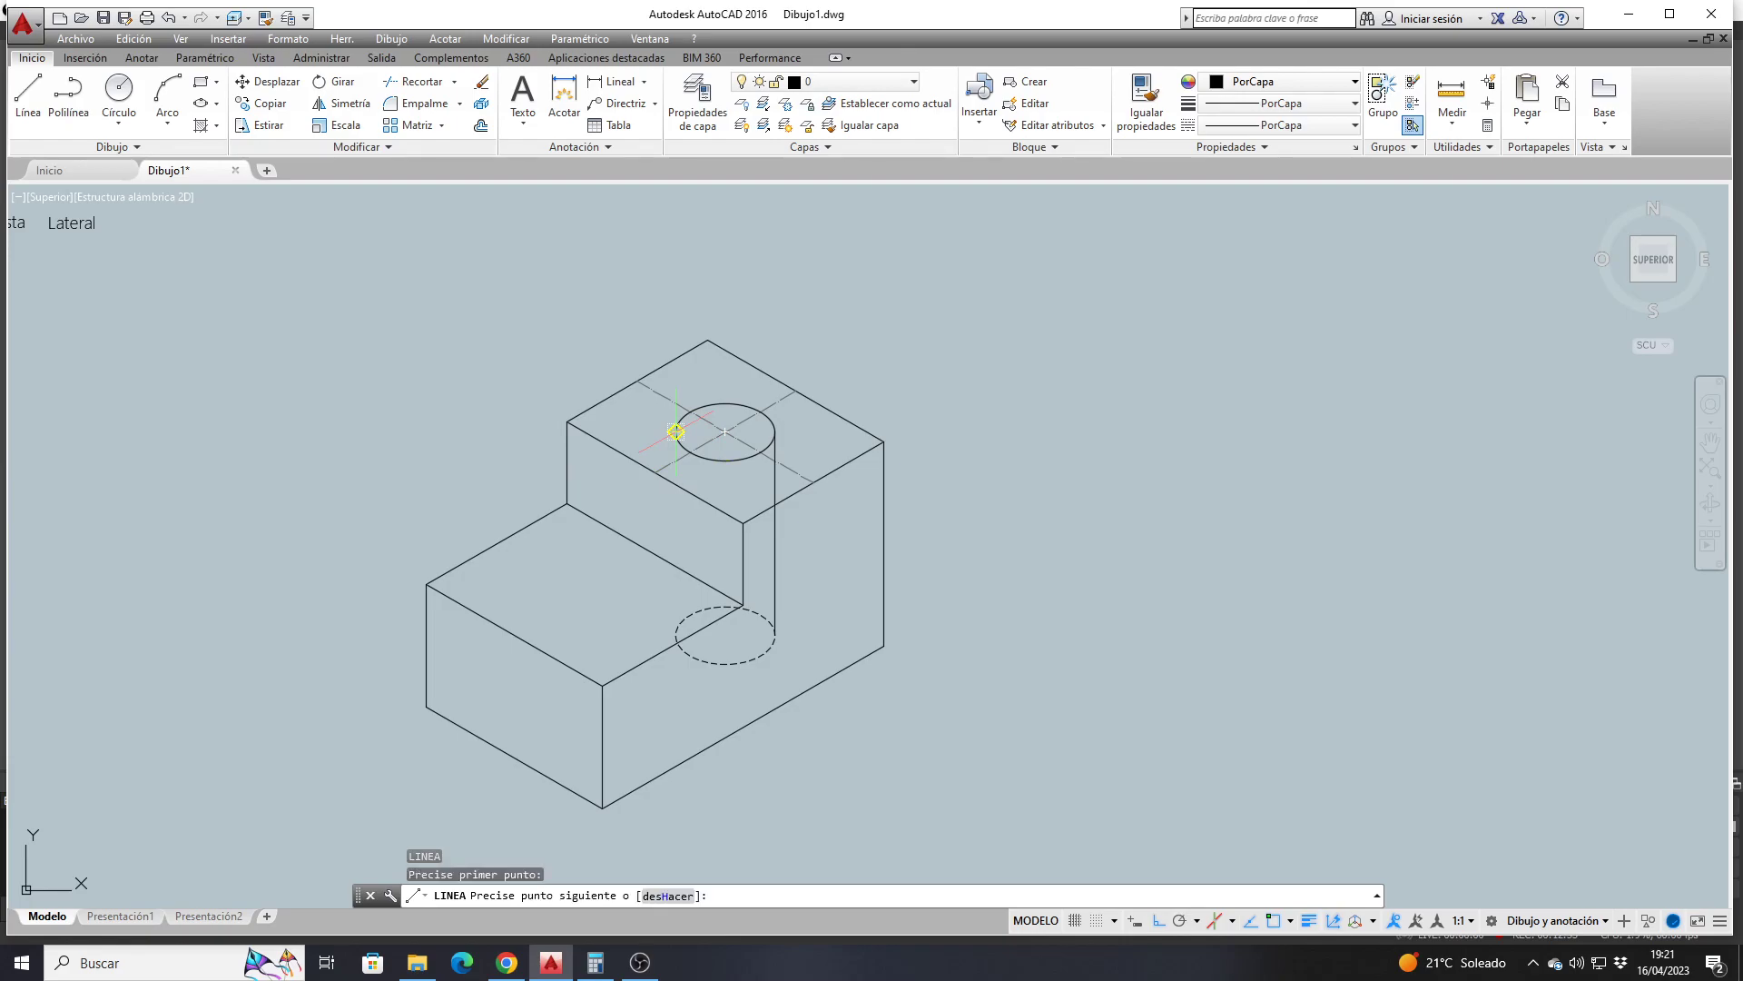
{"action": "left_click", "coordinate": [675, 634]}
{"action": "key", "text": "Return"}
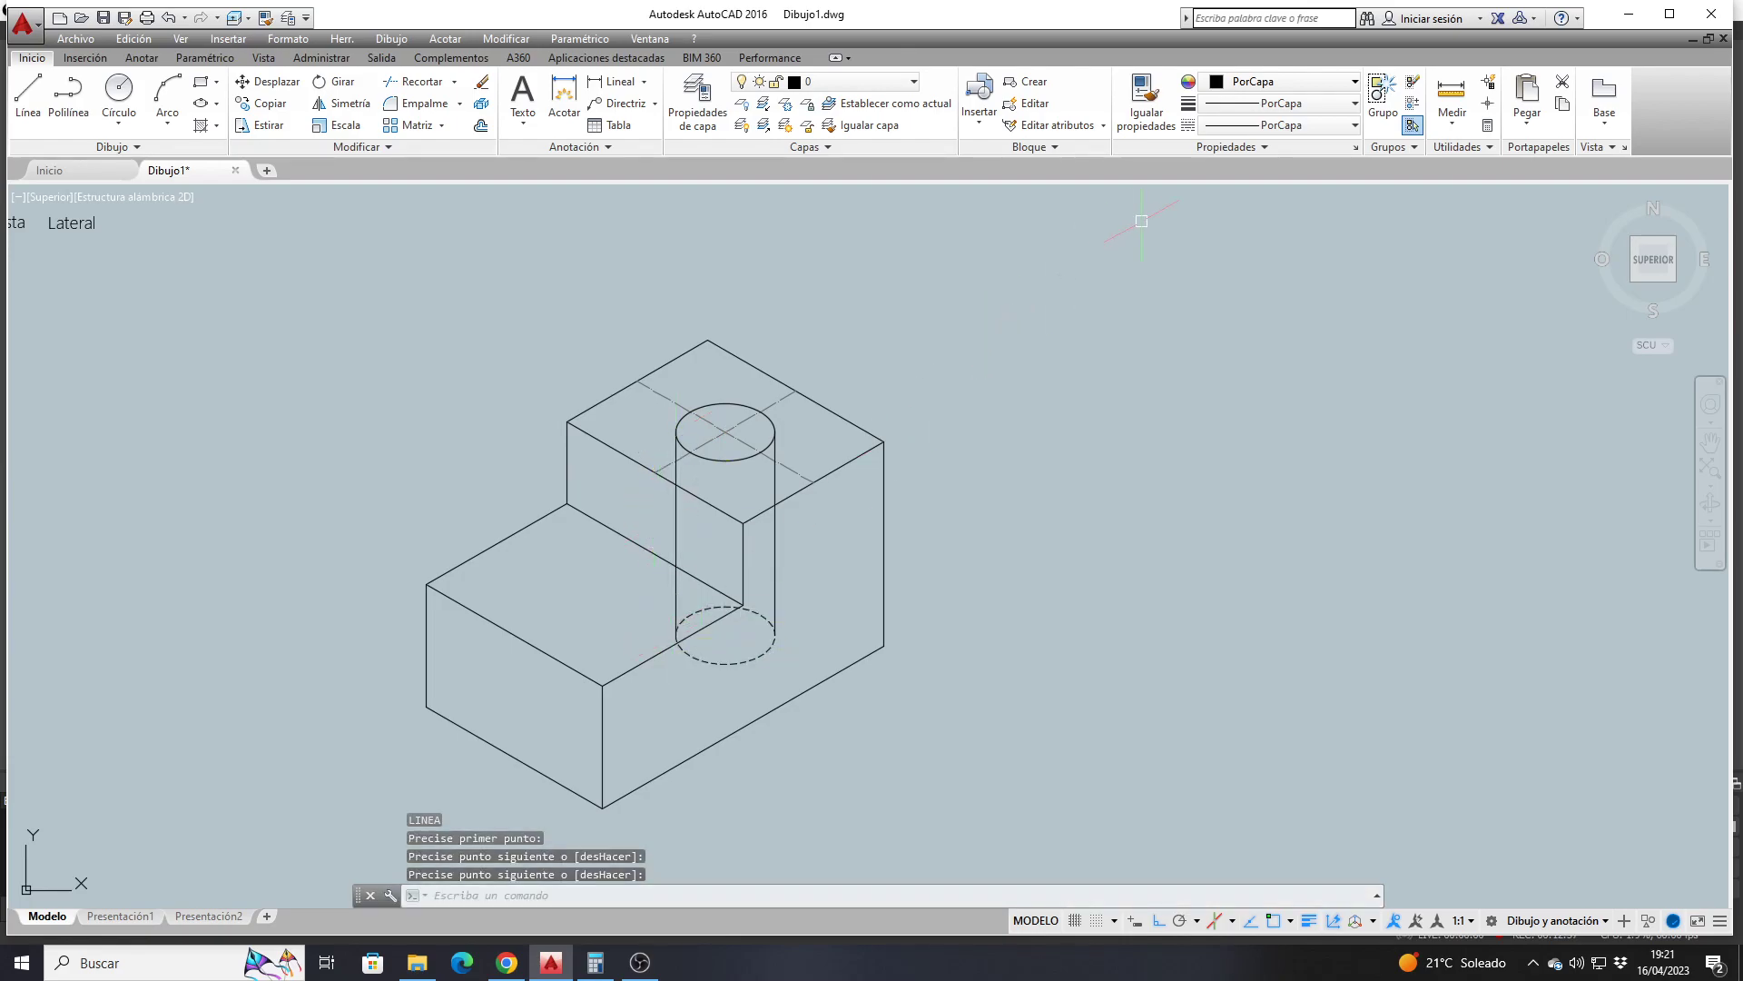
Match the properties of the dashed lower isocircle onto the hole's two vertical side lines
{"action": "left_click", "coordinate": [1150, 111]}
{"action": "left_click", "coordinate": [753, 611]}
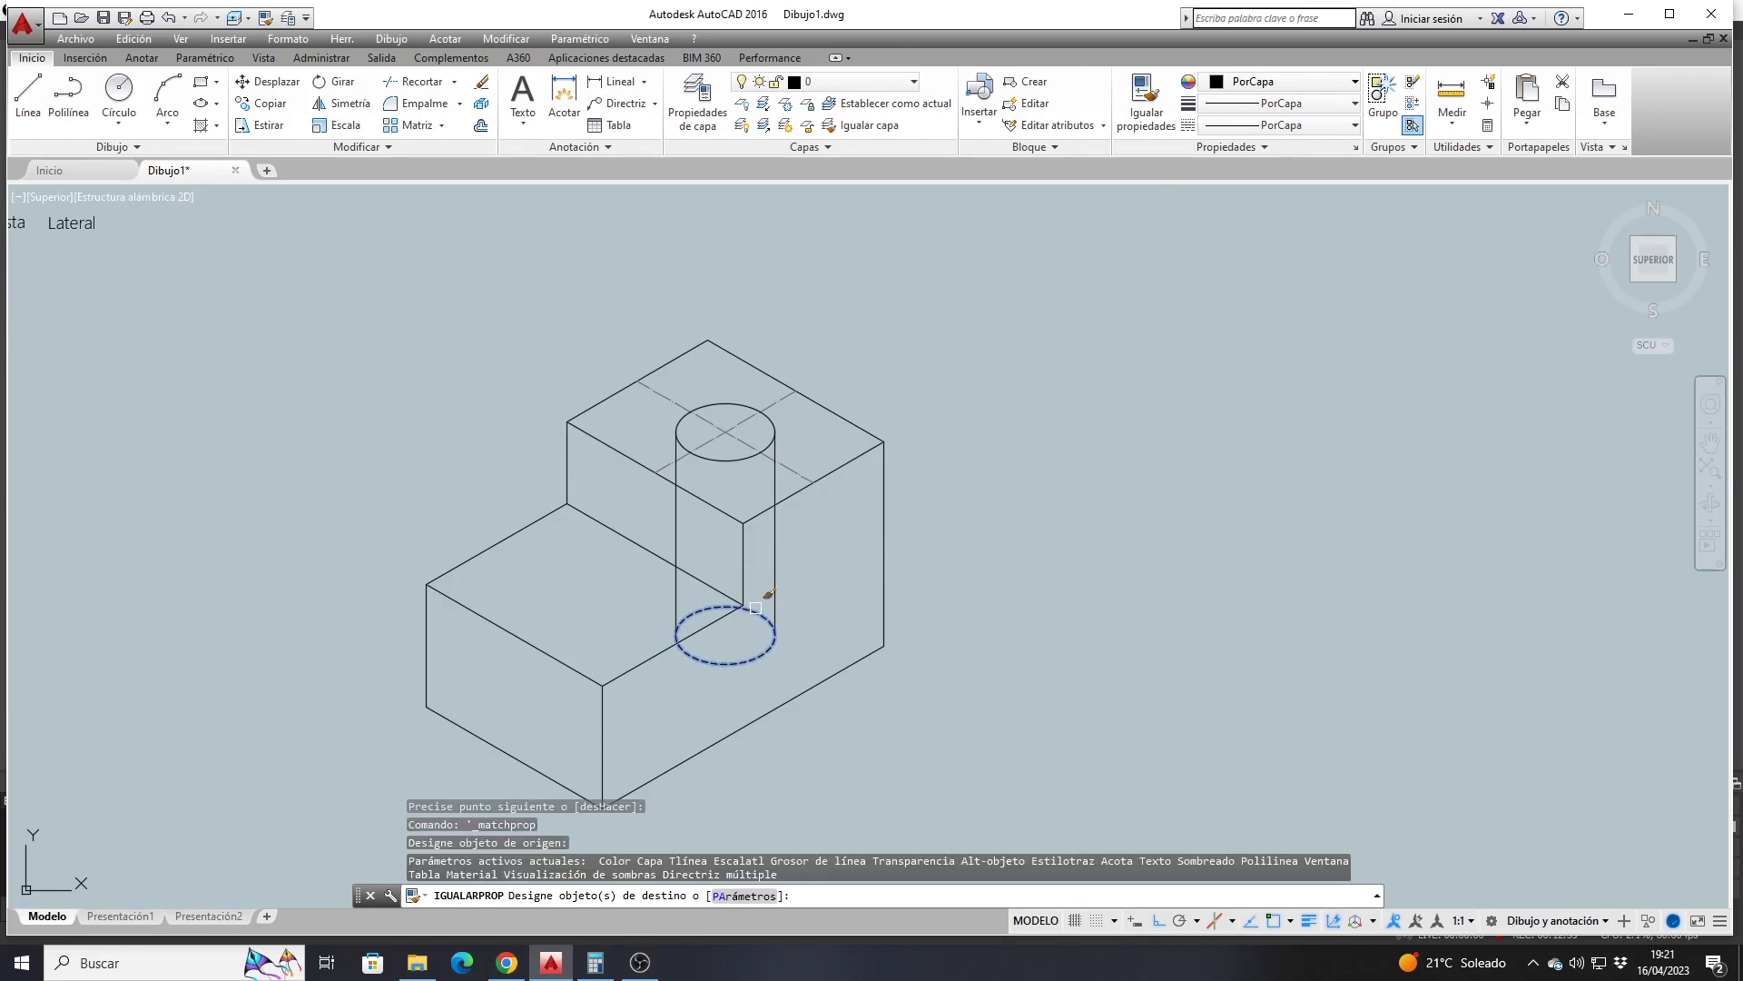
{"action": "left_click", "coordinate": [775, 554]}
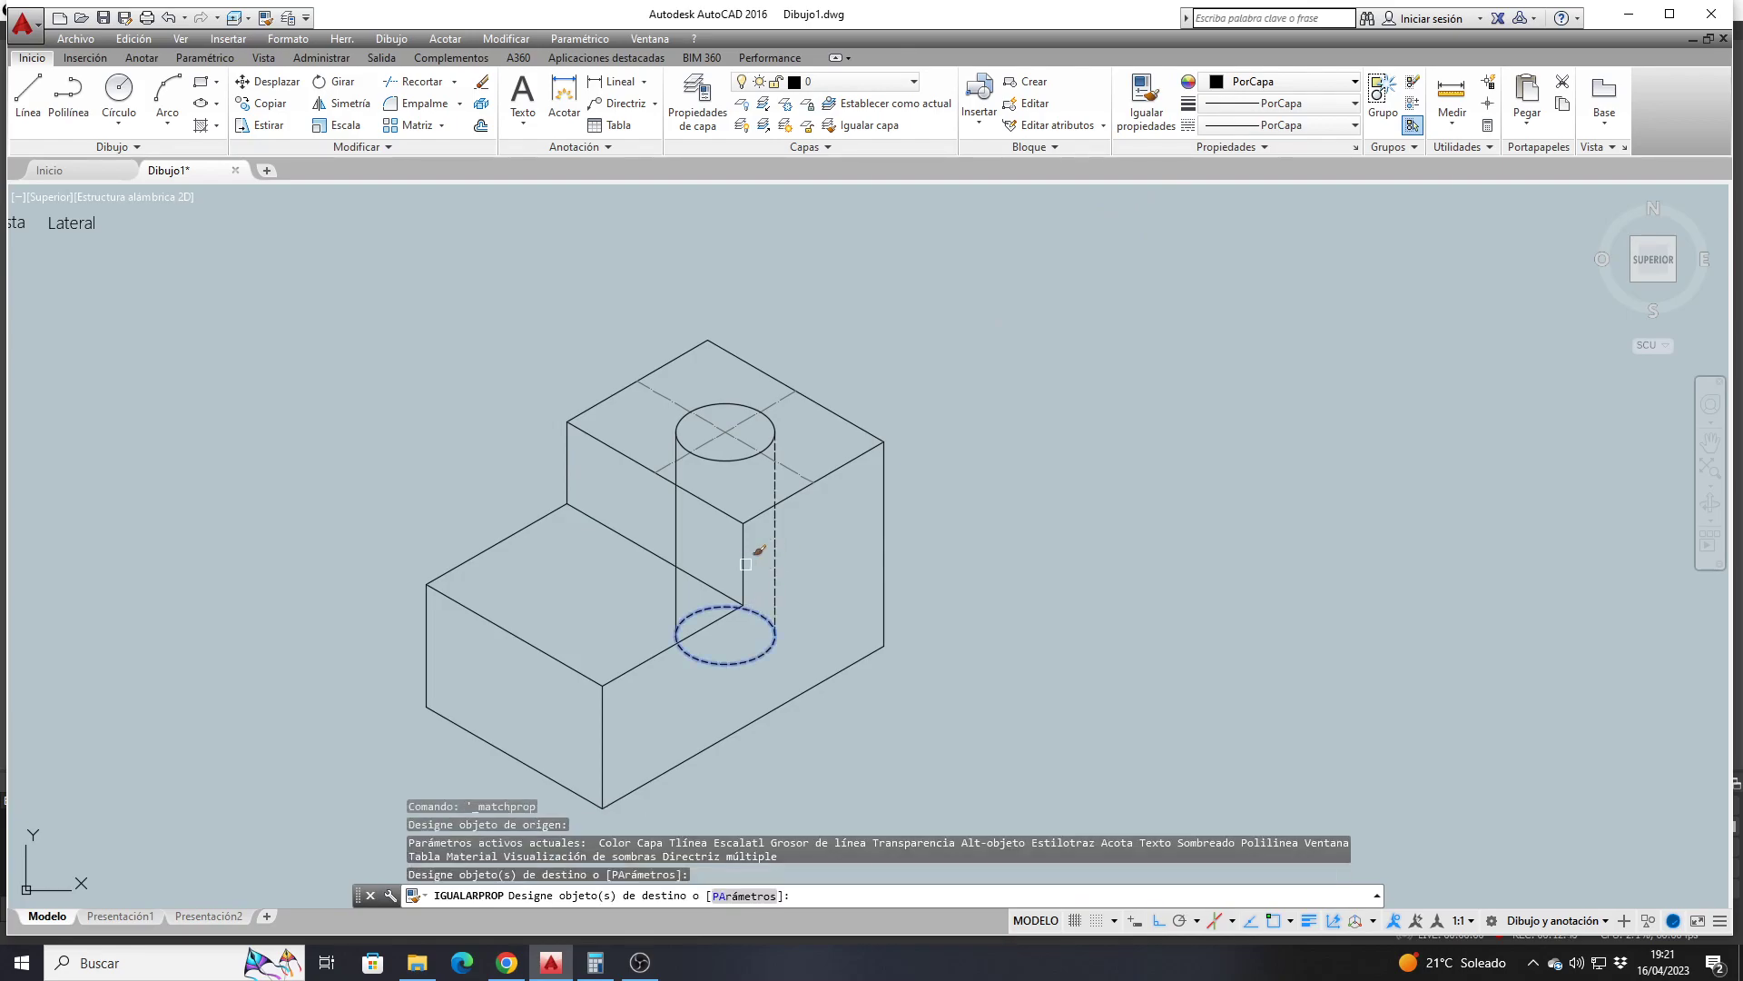
{"action": "left_click", "coordinate": [676, 542]}
{"action": "key", "text": "Return"}
Copy the hole's vertical centre line from the front view, based at its crossing with the top edge, onto the upper isocircle's centre
{"action": "scroll", "coordinate": [695, 492], "scroll_direction": "down", "scroll_amount": 4}
{"action": "scroll", "coordinate": [695, 491], "scroll_direction": "down", "scroll_amount": 2}
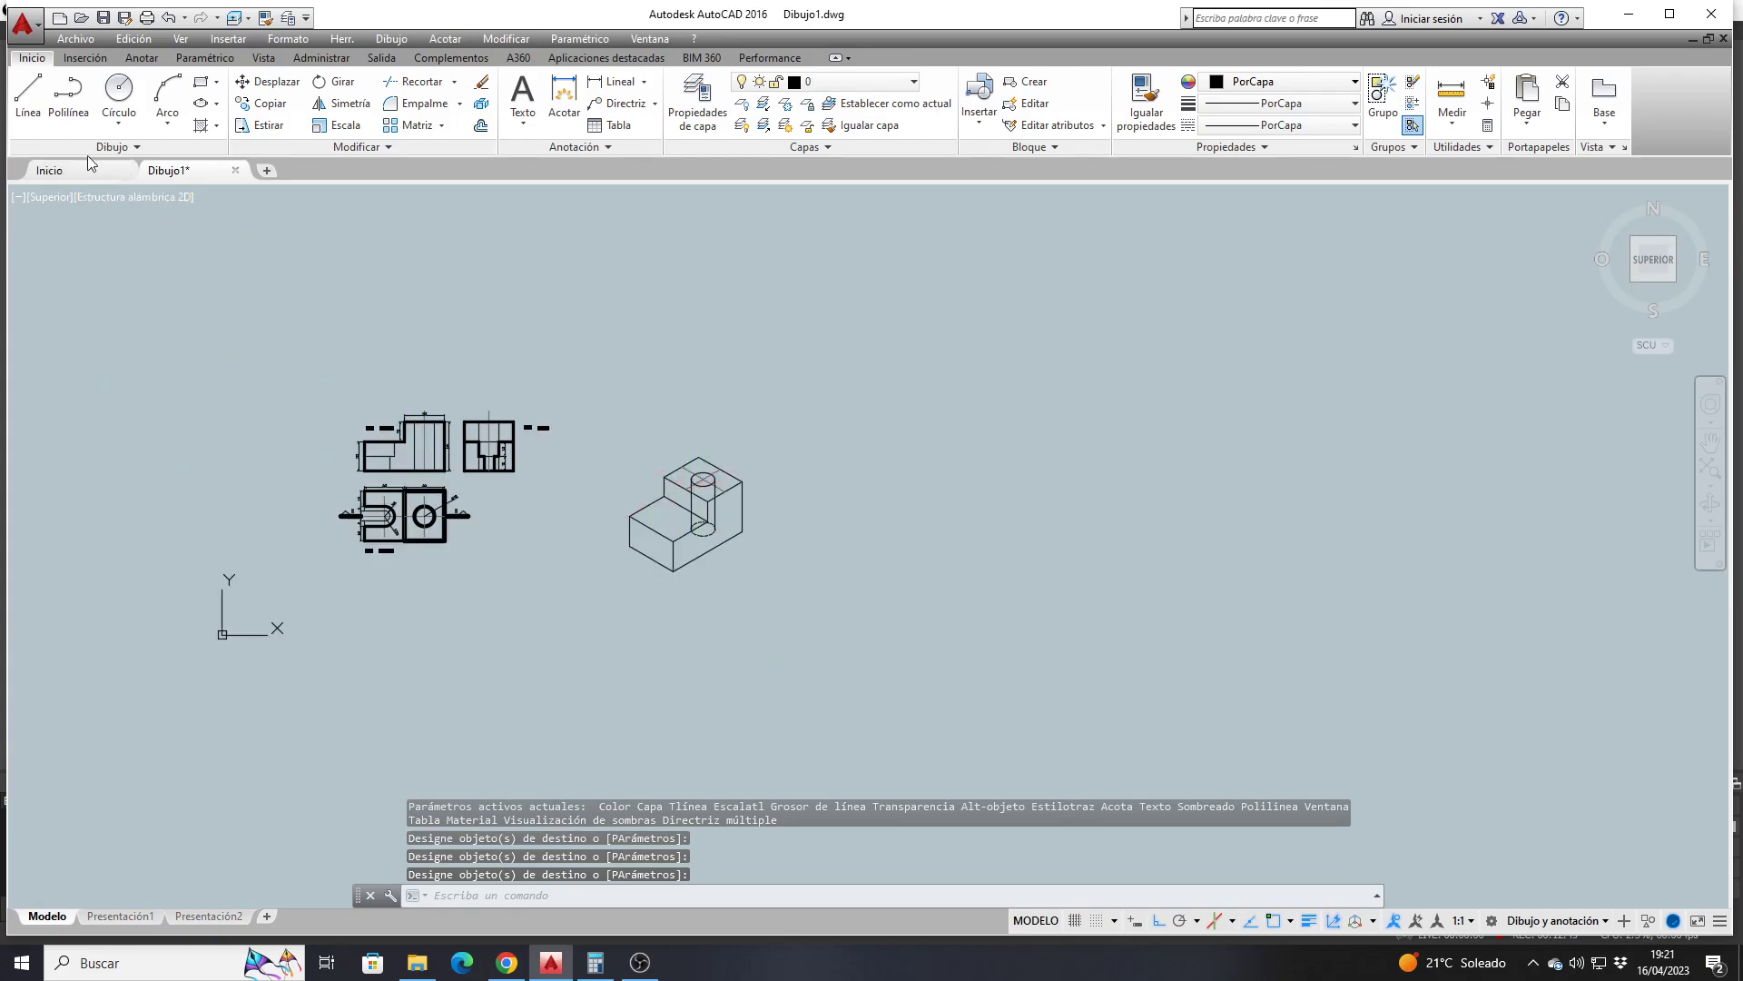
{"action": "left_click", "coordinate": [270, 102]}
{"action": "scroll", "coordinate": [422, 454], "scroll_direction": "up", "scroll_amount": 4}
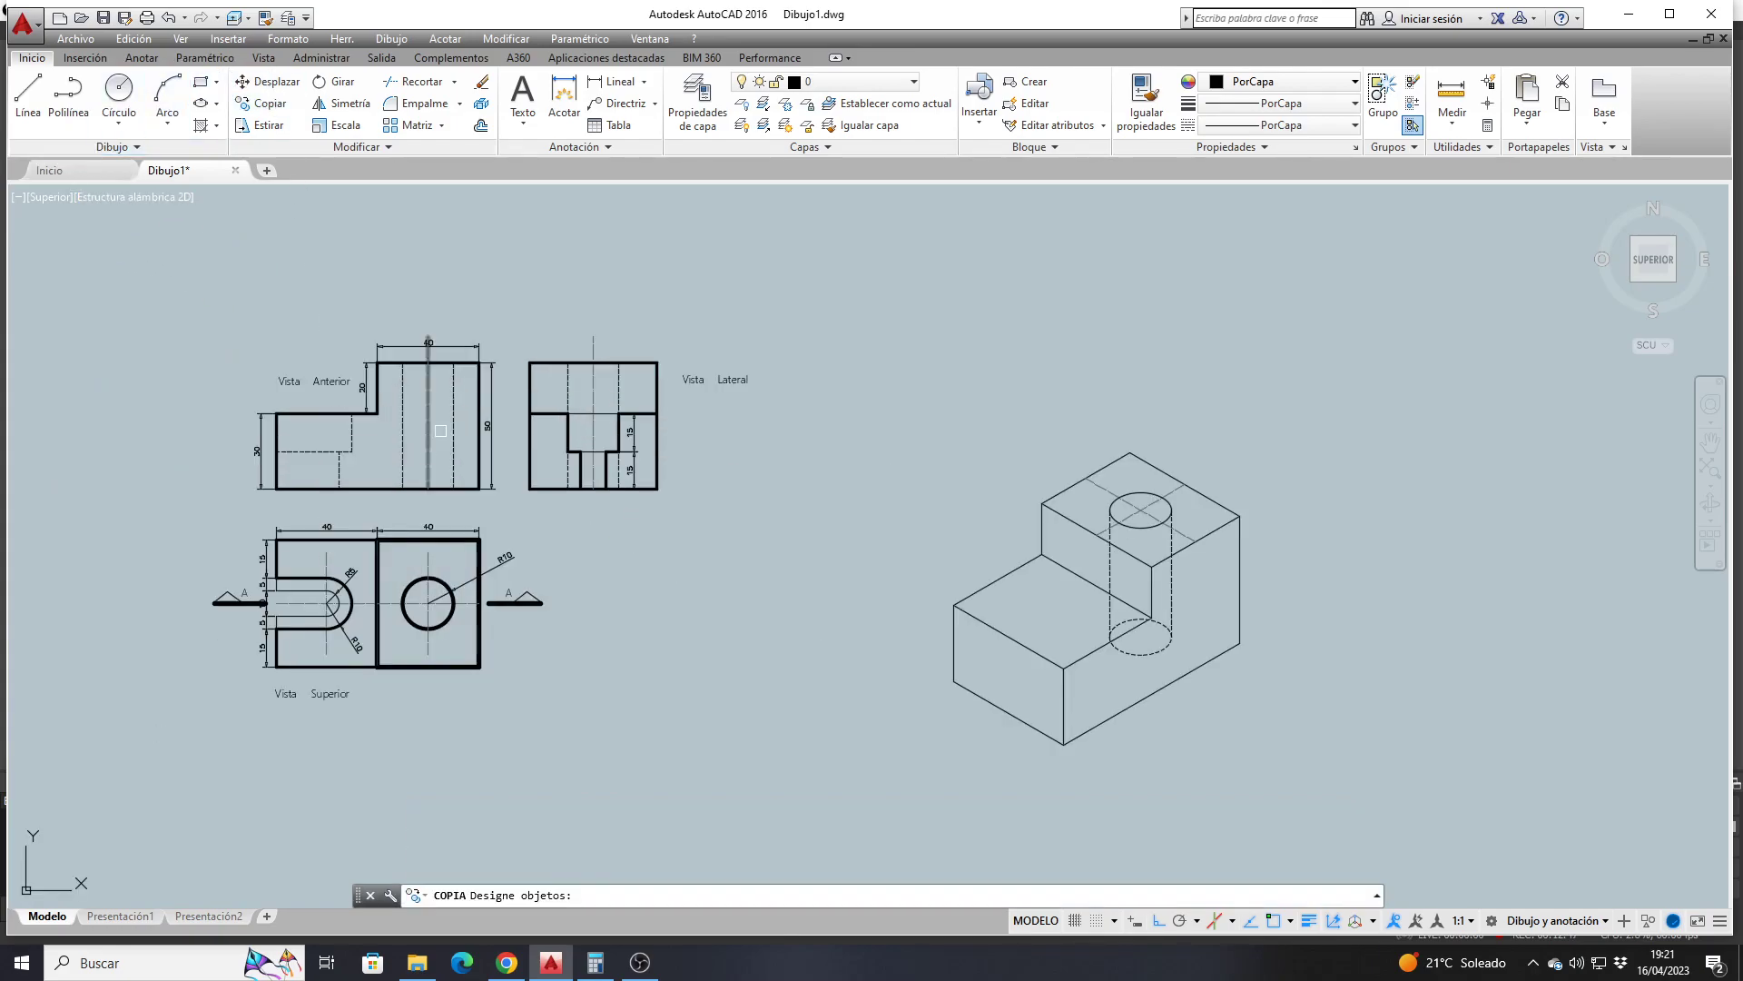
{"action": "left_click", "coordinate": [429, 398]}
{"action": "key", "text": "Return"}
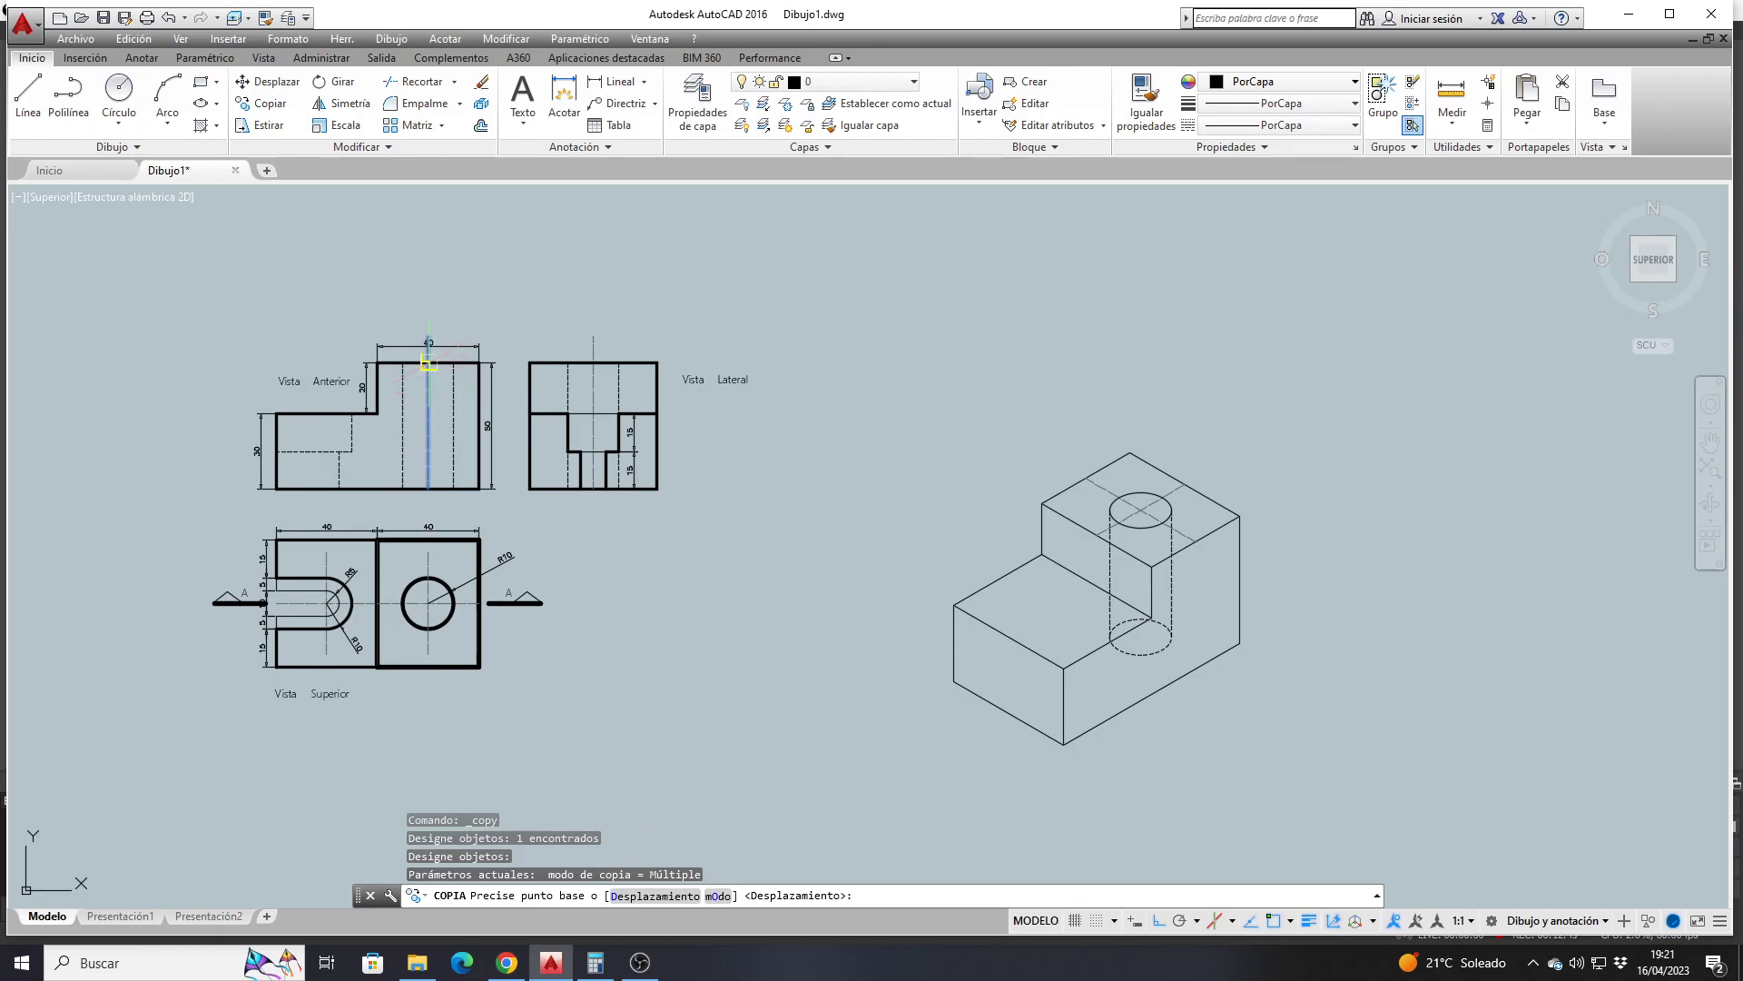
{"action": "scroll", "coordinate": [428, 362], "scroll_direction": "up", "scroll_amount": 4}
{"action": "left_click", "coordinate": [429, 362]}
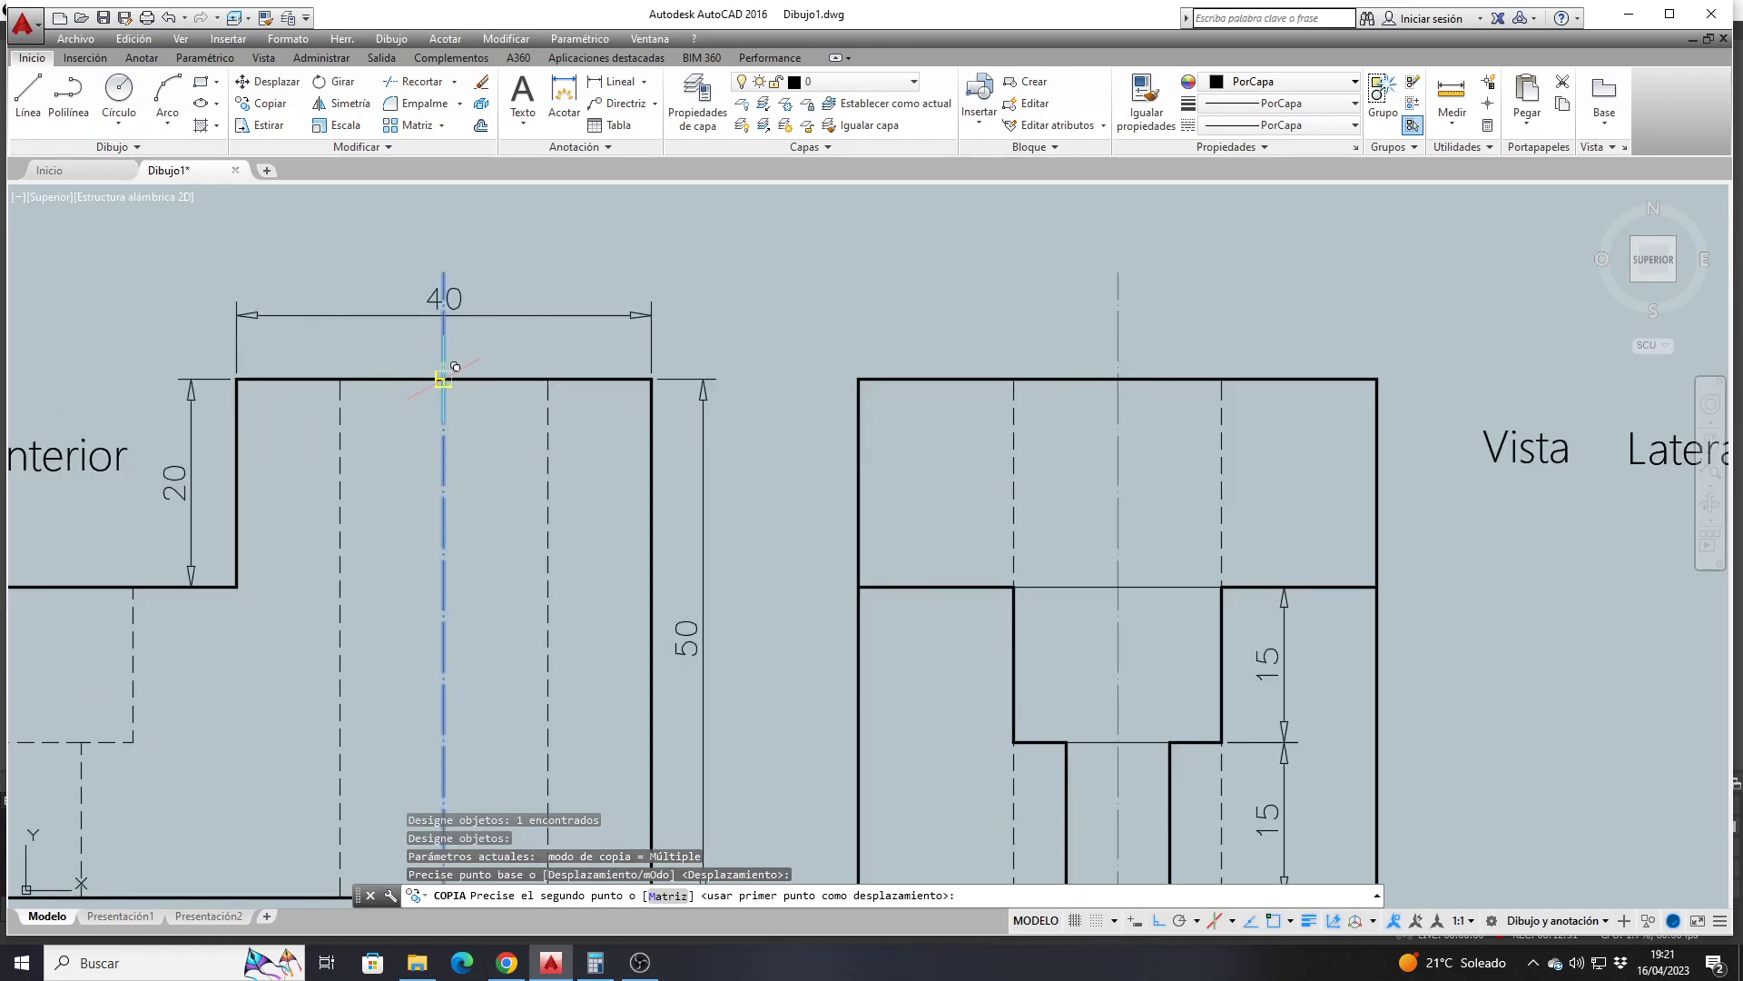
{"action": "scroll", "coordinate": [459, 385], "scroll_direction": "down", "scroll_amount": 4}
{"action": "scroll", "coordinate": [1149, 572], "scroll_direction": "up", "scroll_amount": 4}
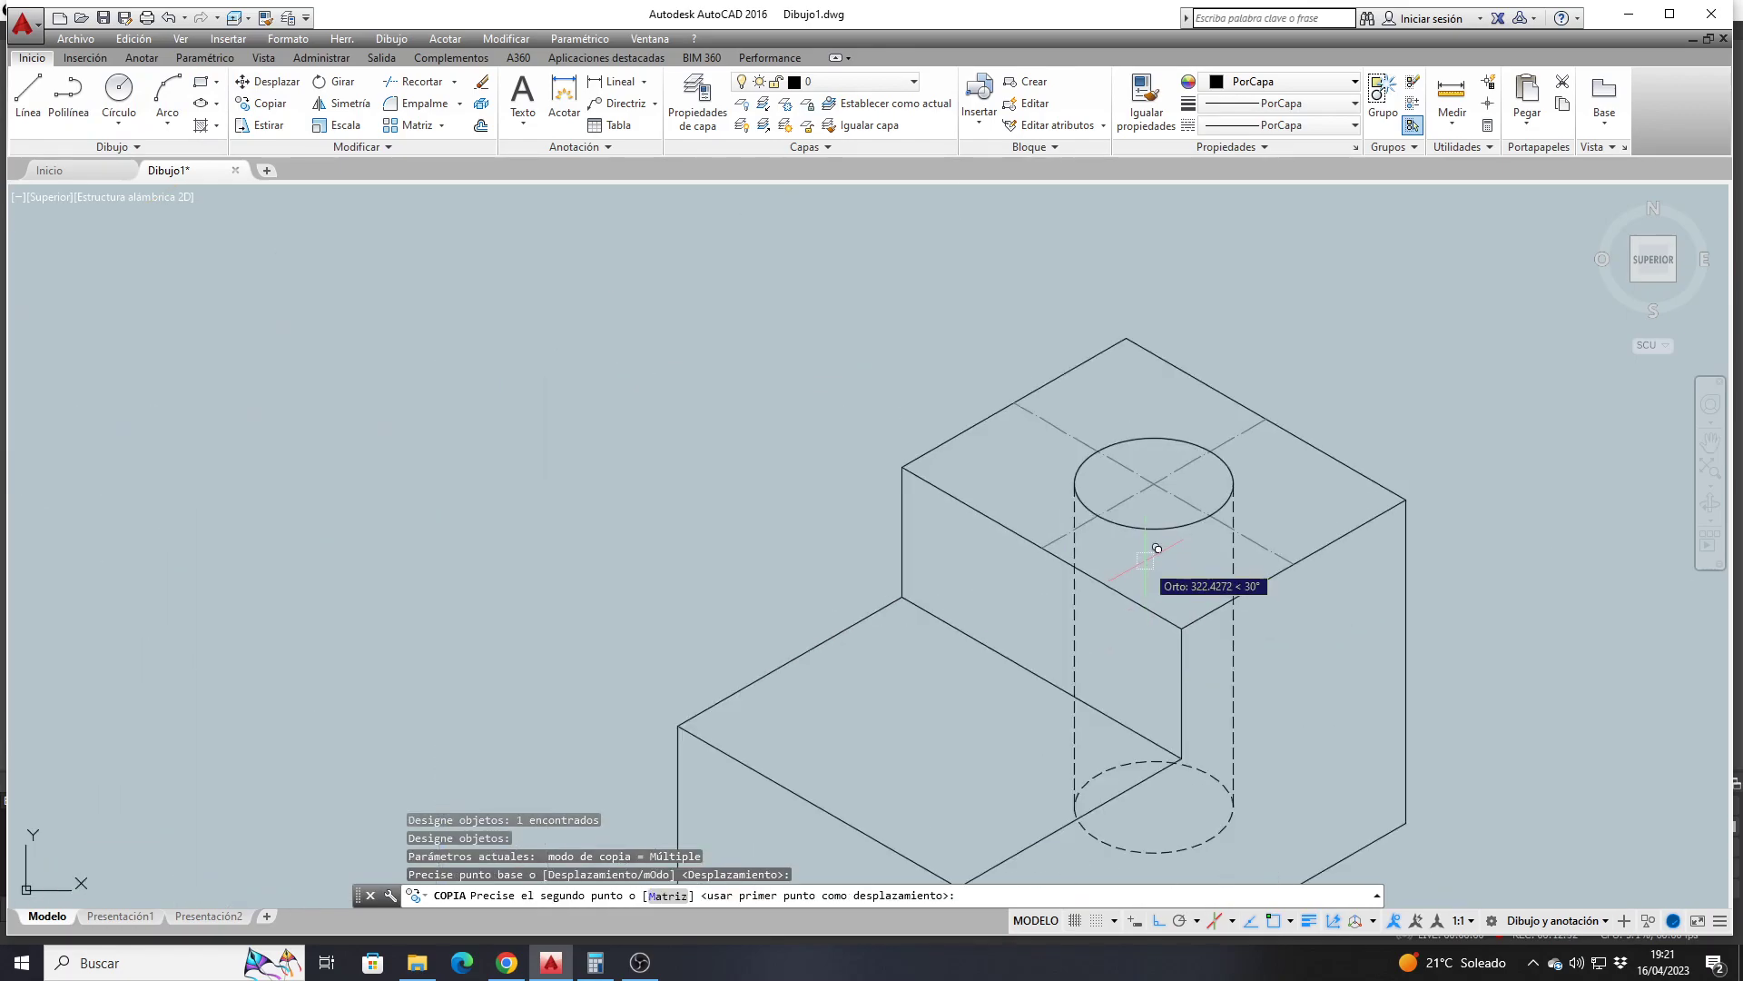
{"action": "left_click", "coordinate": [1164, 471]}
{"action": "key", "text": "Return"}
Examine the three centre lines of the isometric hole and the slot's arcs in the top view
{"action": "scroll", "coordinate": [1108, 472], "scroll_direction": "down", "scroll_amount": 4}
{"action": "scroll", "coordinate": [1102, 466], "scroll_direction": "up", "scroll_amount": 2}
{"action": "scroll", "coordinate": [1103, 466], "scroll_direction": "up", "scroll_amount": 4}
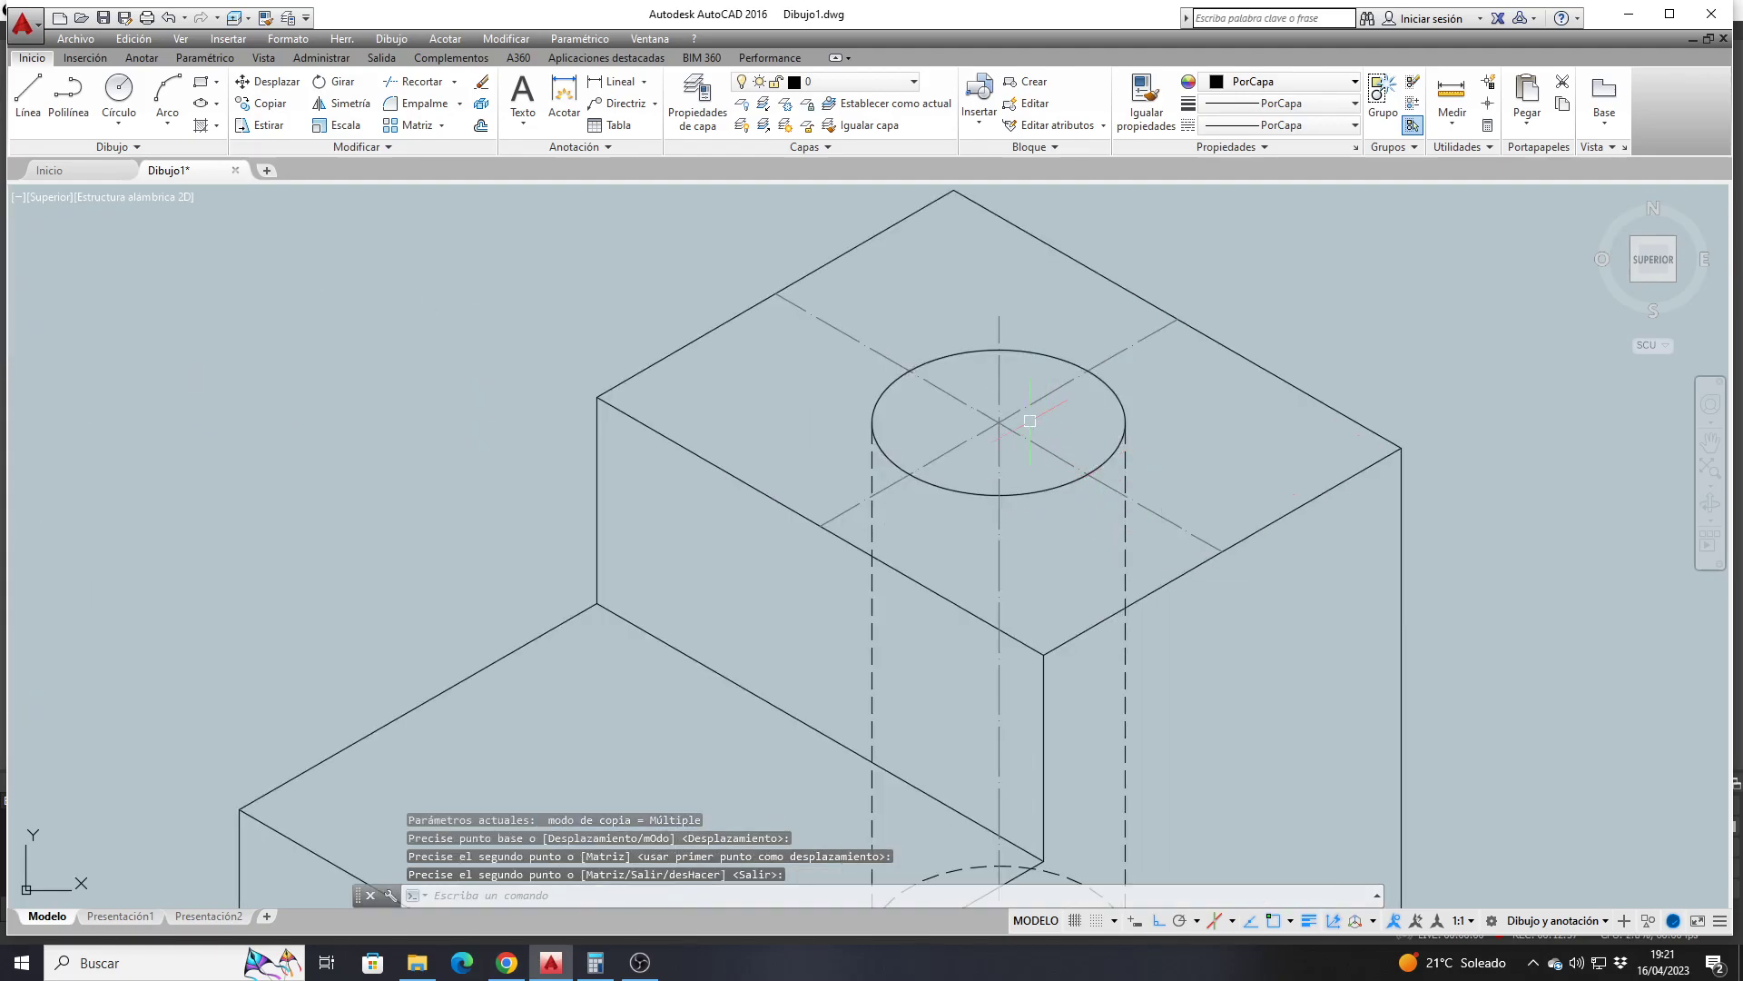
{"action": "left_click", "coordinate": [956, 449]}
{"action": "left_click", "coordinate": [973, 408]}
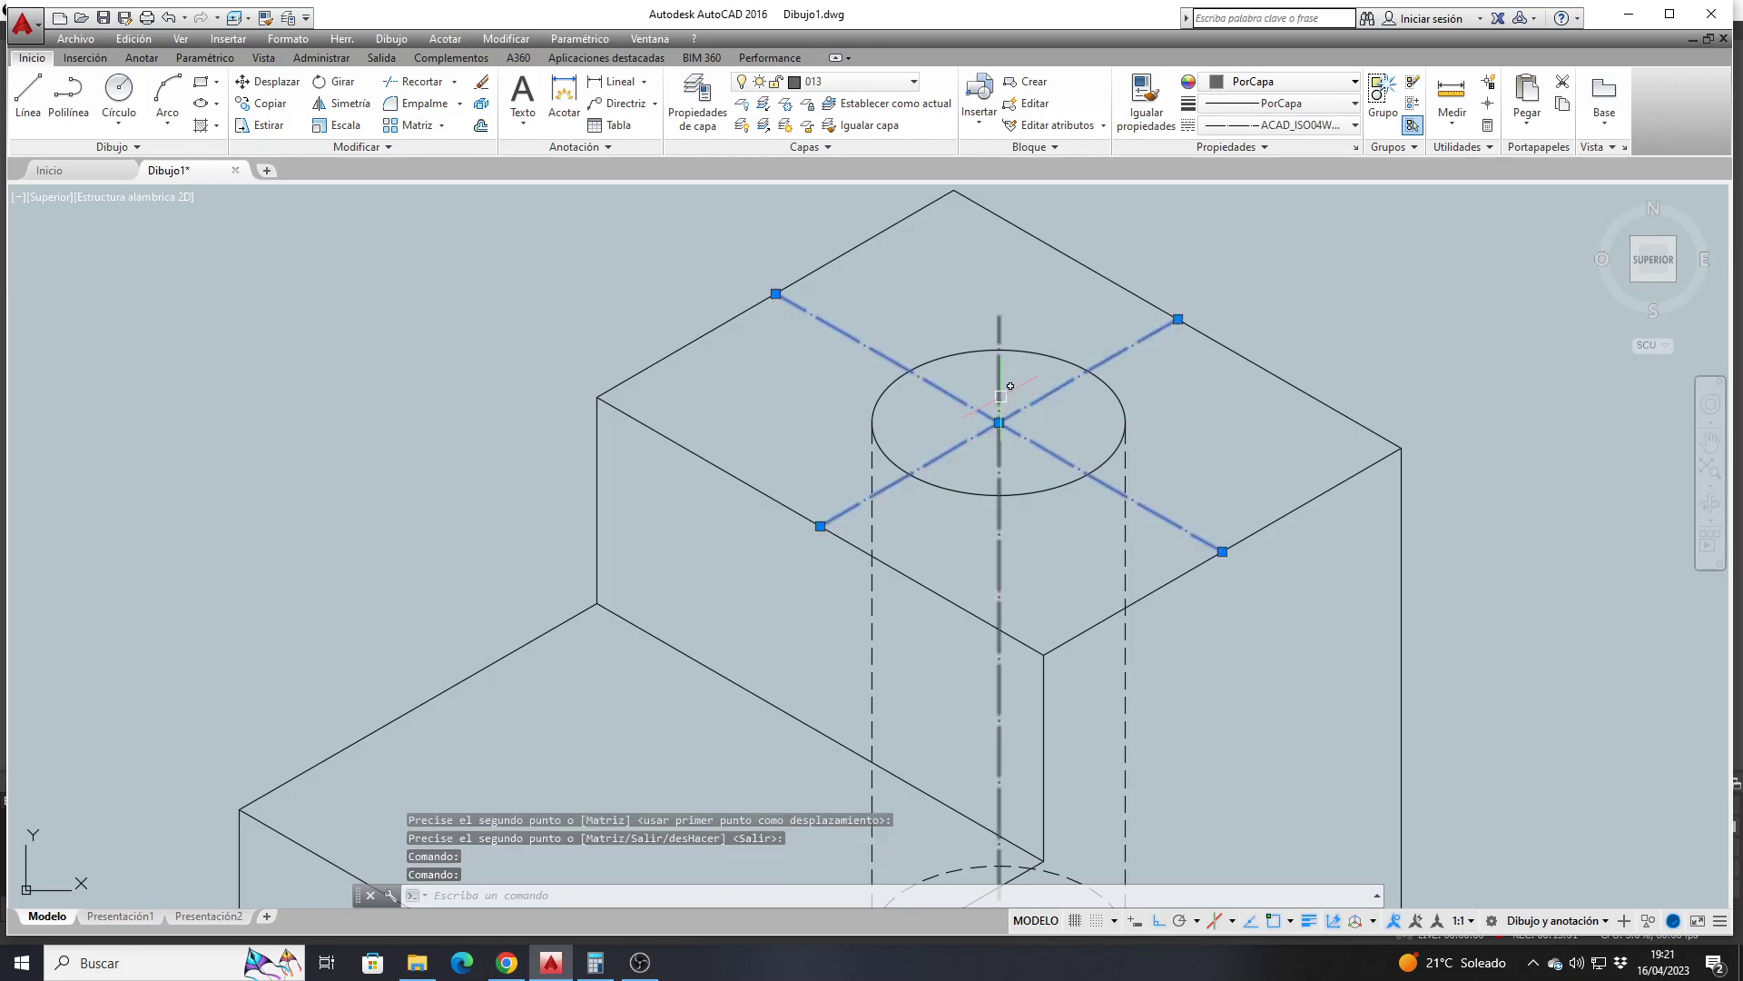
{"action": "left_click", "coordinate": [998, 397]}
{"action": "scroll", "coordinate": [996, 395], "scroll_direction": "down", "scroll_amount": 4}
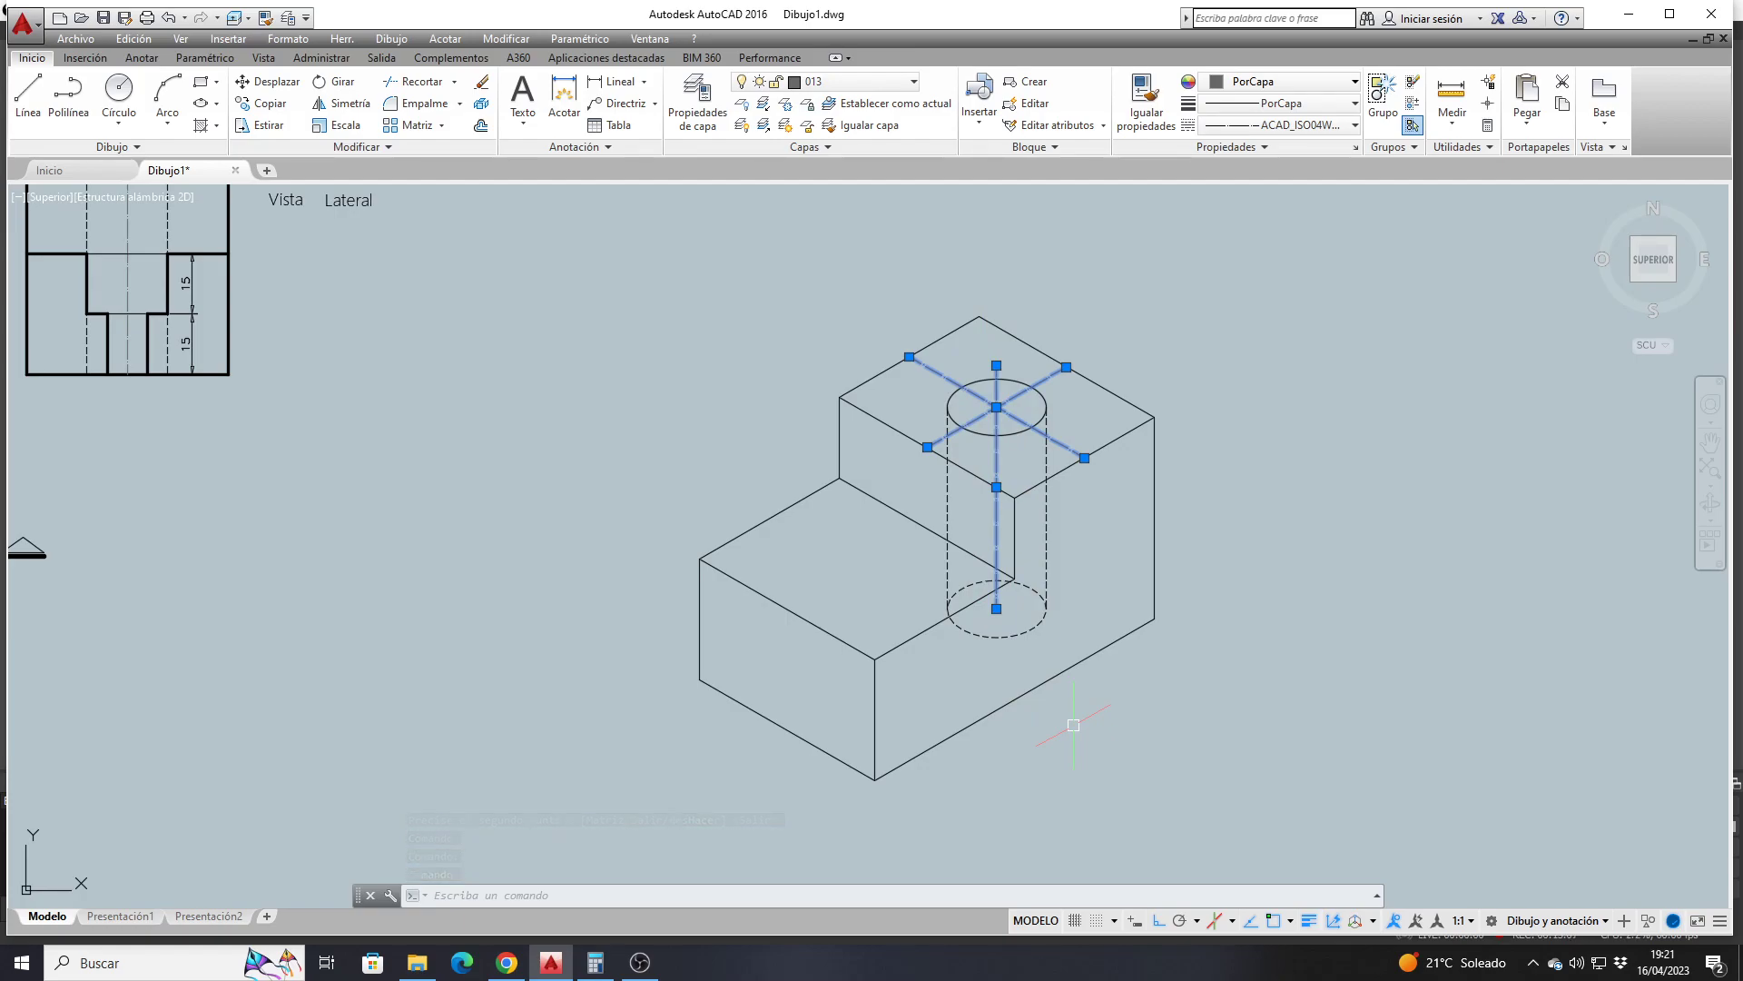
{"action": "key", "text": "Escape"}
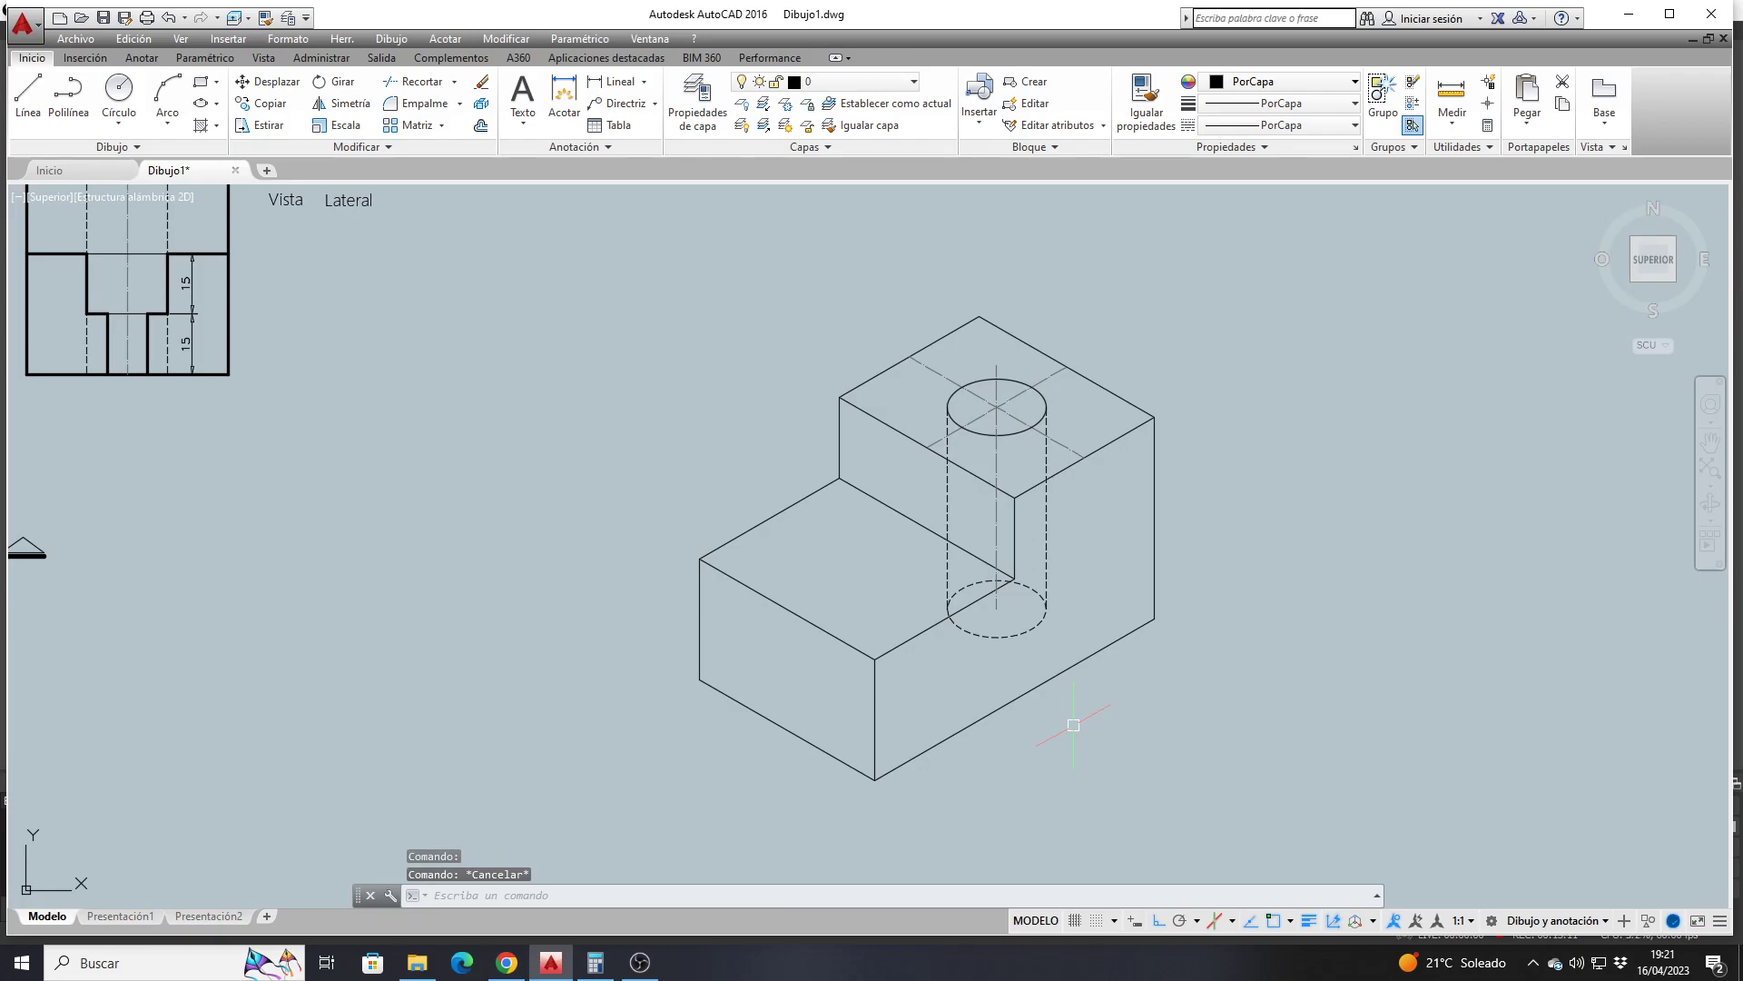
{"action": "scroll", "coordinate": [1073, 725], "scroll_direction": "down", "scroll_amount": 2}
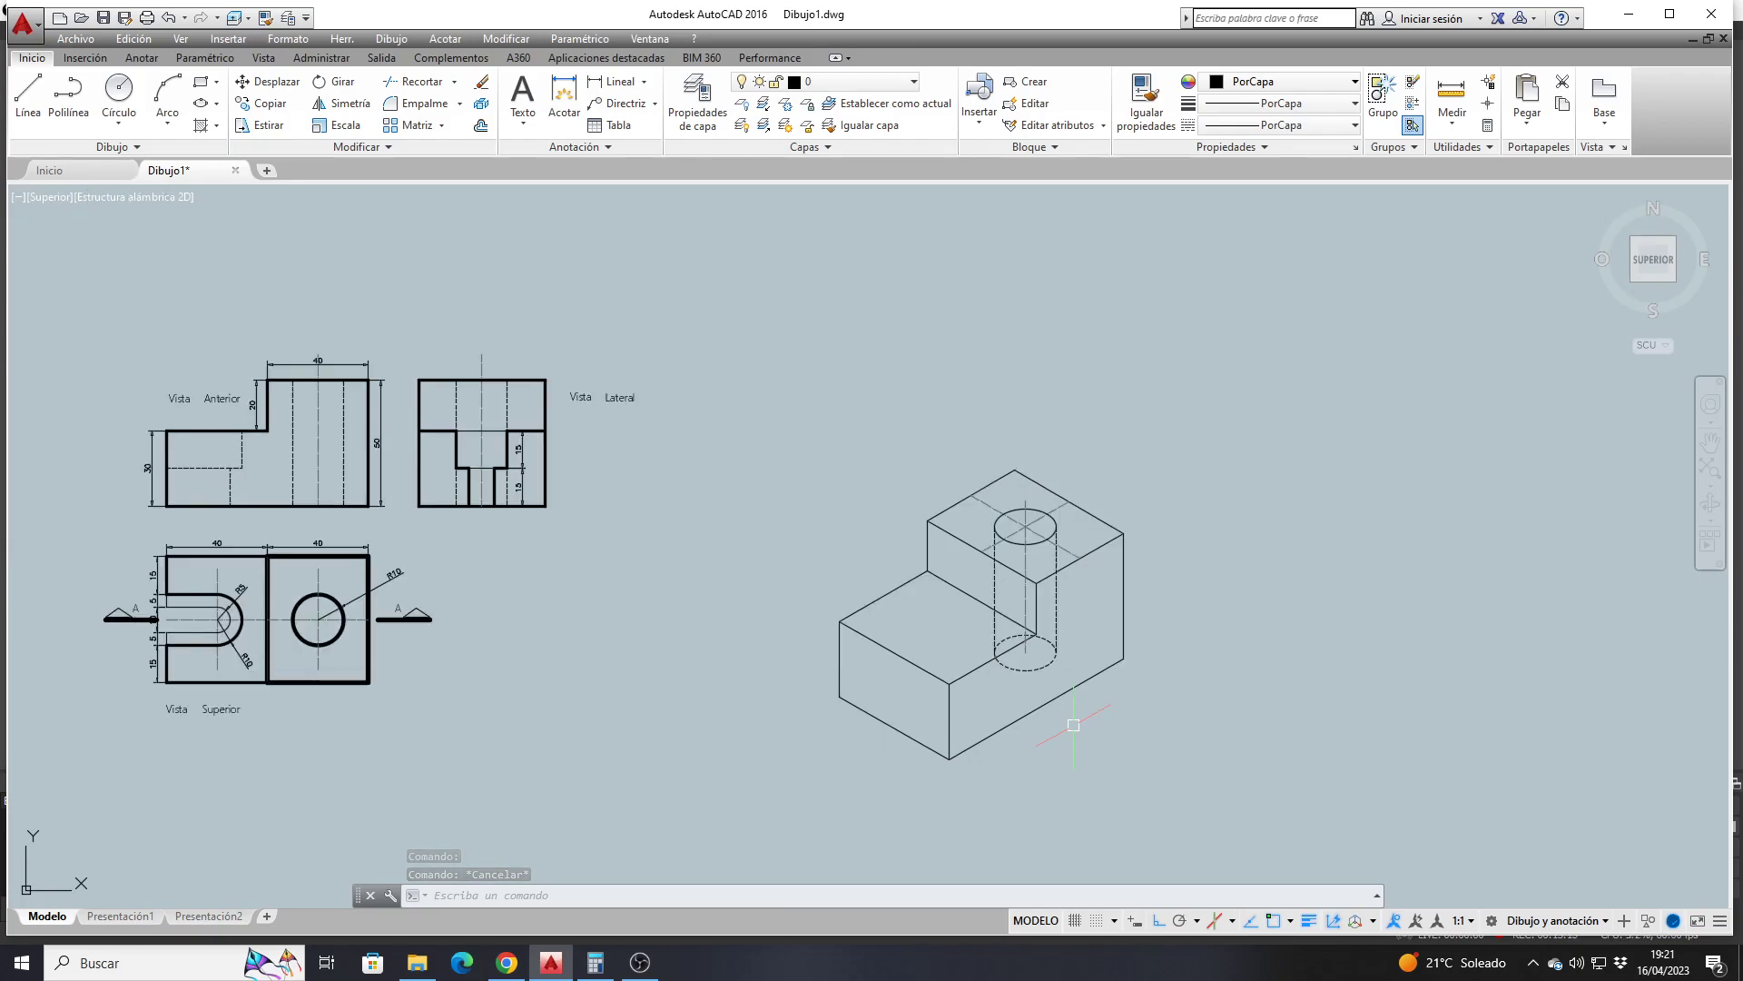
{"action": "scroll", "coordinate": [208, 636], "scroll_direction": "up", "scroll_amount": 2}
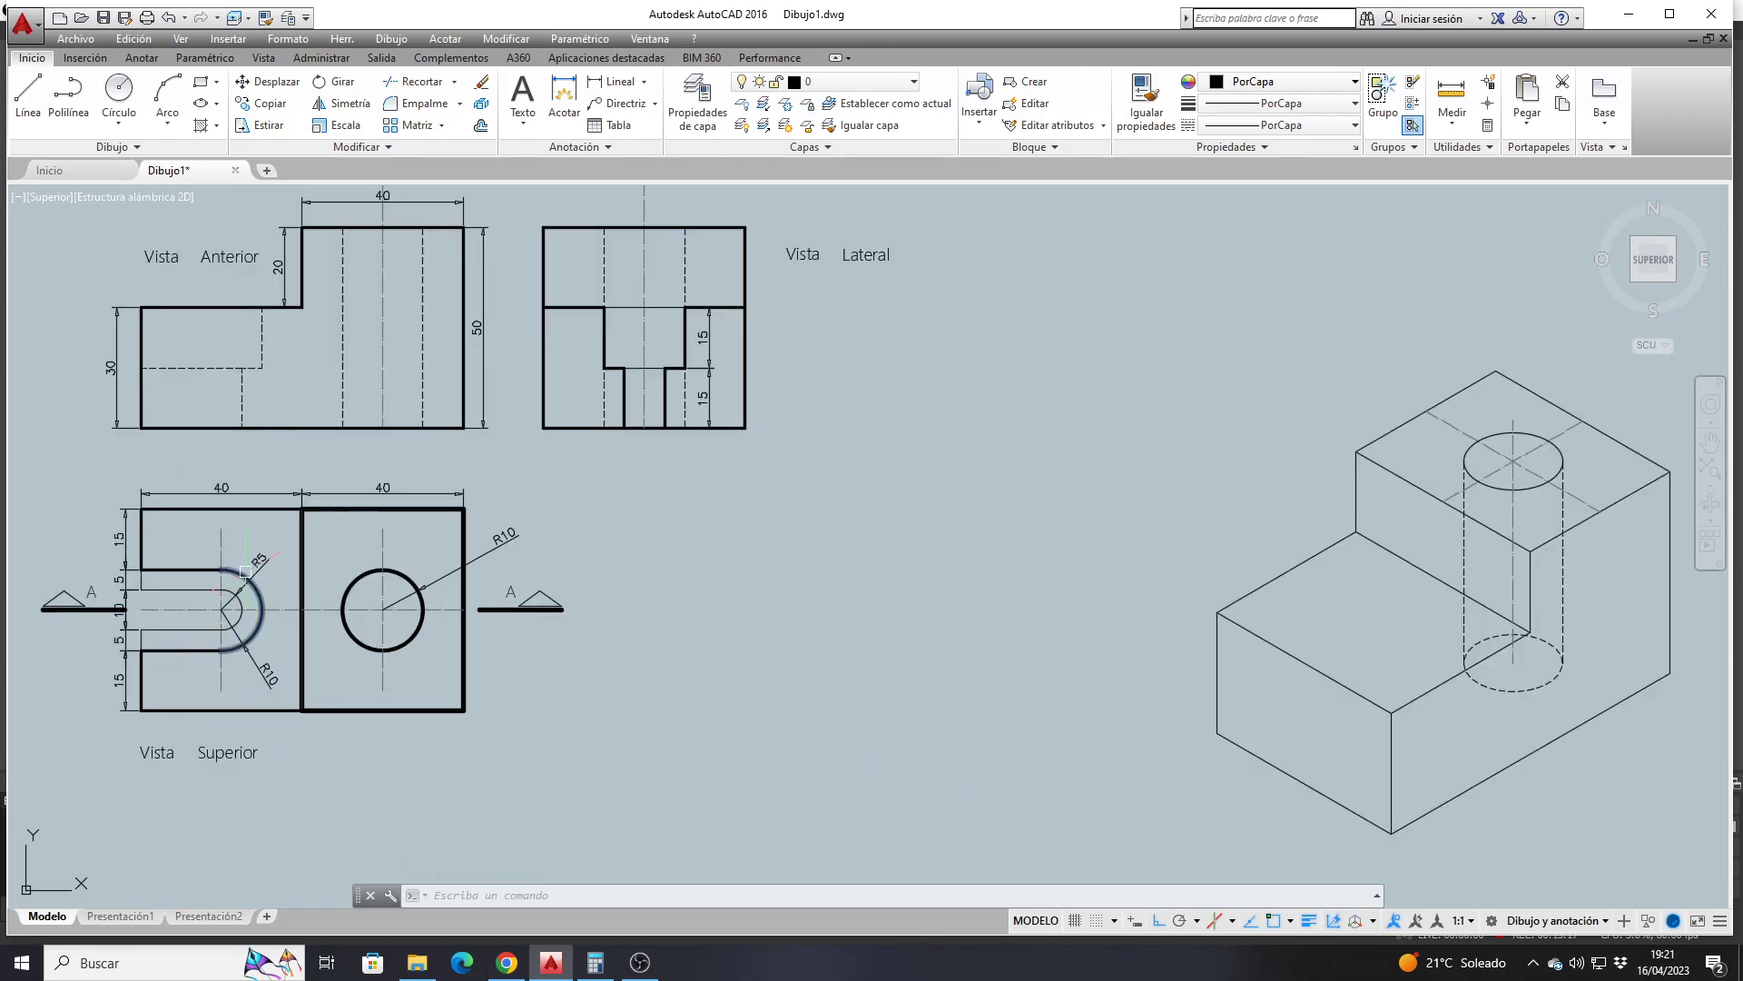
{"action": "scroll", "coordinate": [311, 599], "scroll_direction": "down", "scroll_amount": 2}
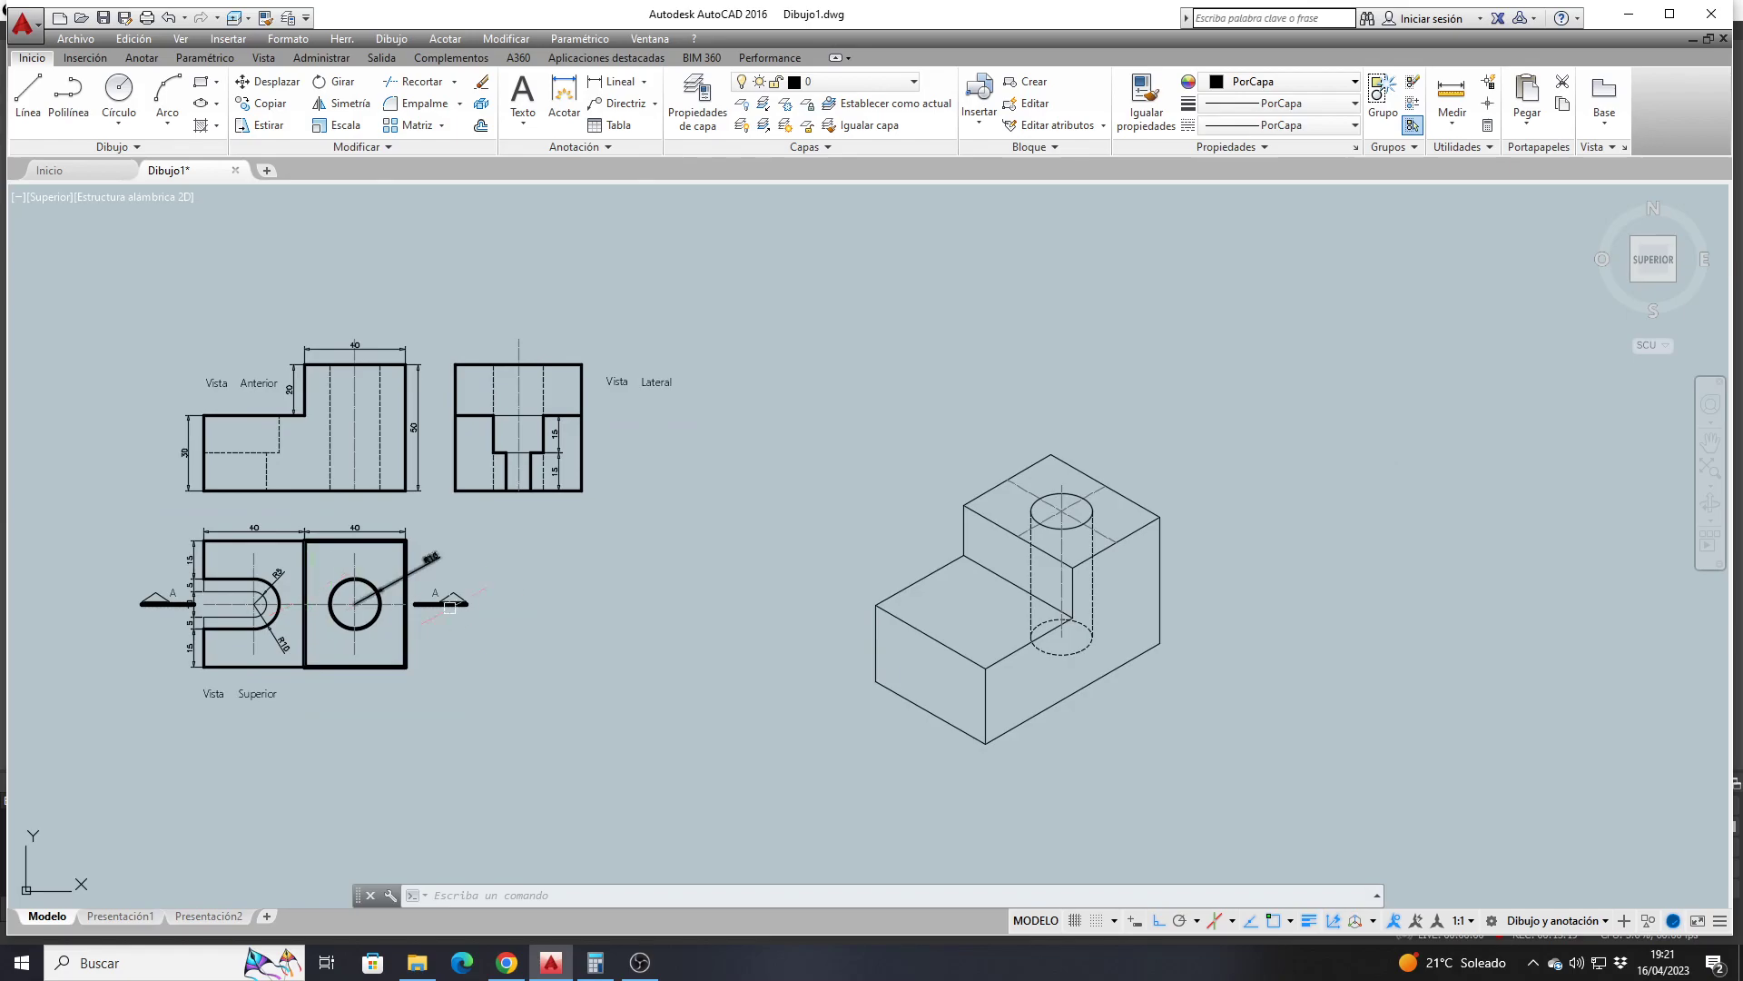
Copy the upper face's two crossing centre lines from its rear right edge's midpoint to the midpoint of the lower step's inner edge
{"action": "scroll", "coordinate": [1058, 513], "scroll_direction": "up", "scroll_amount": 5}
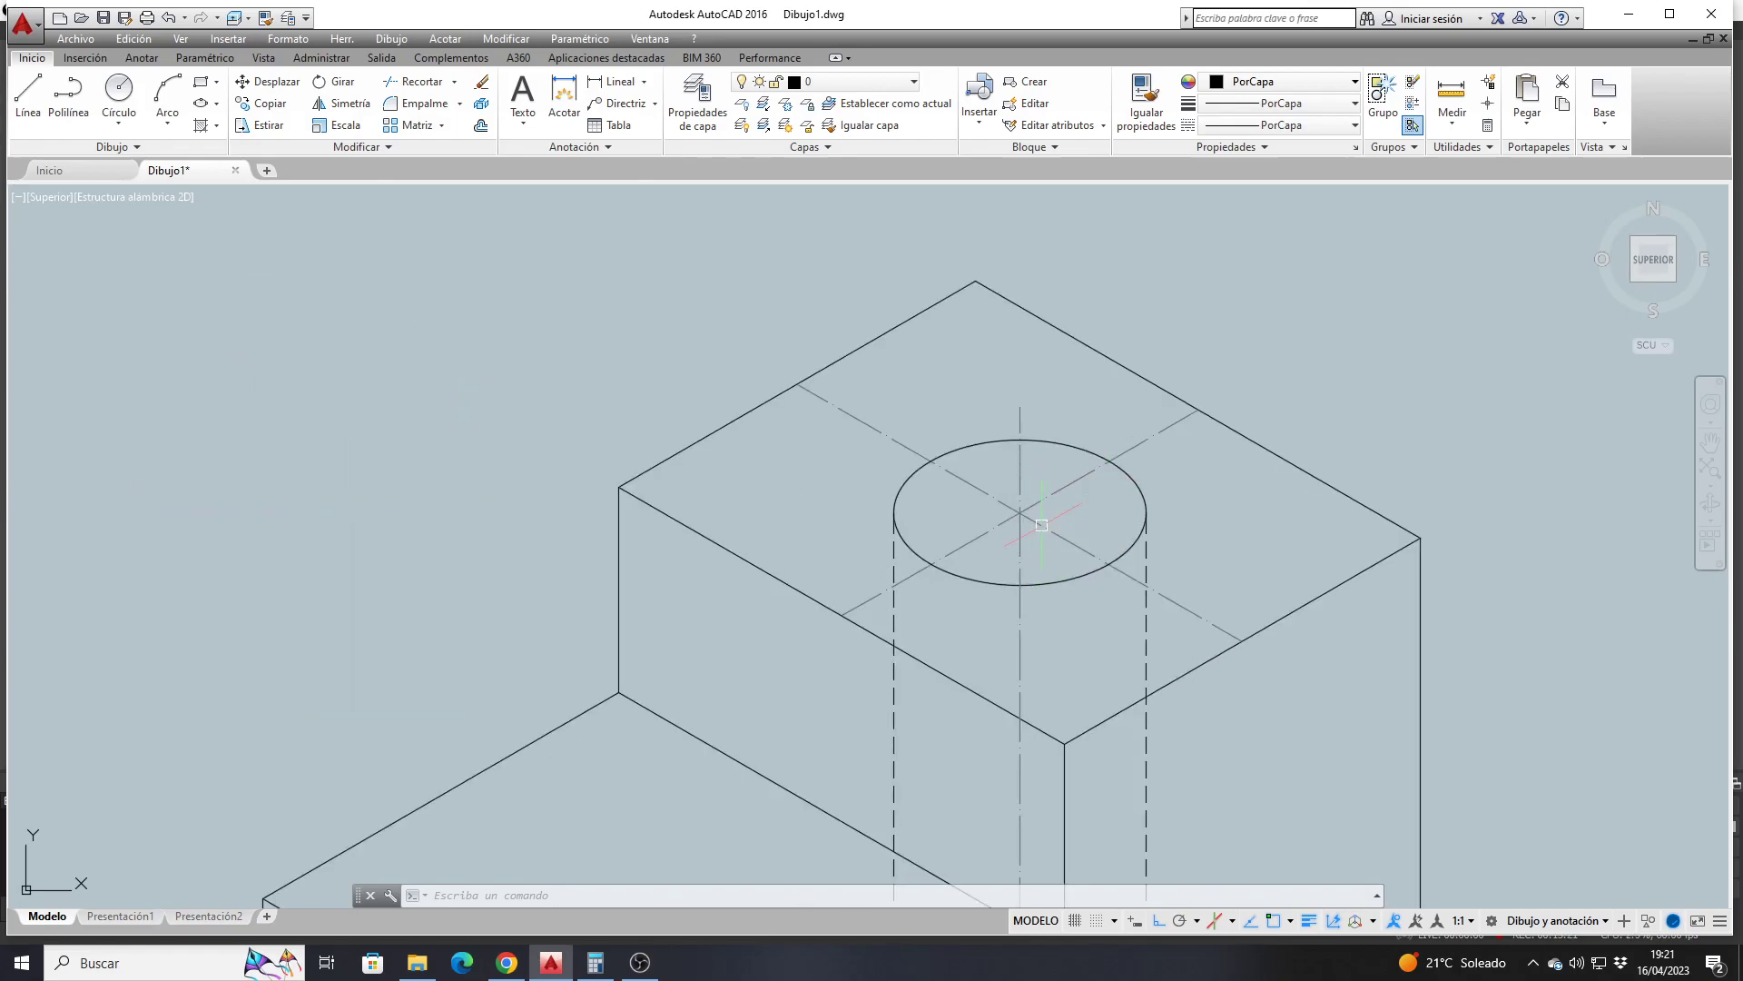
{"action": "left_click", "coordinate": [264, 103]}
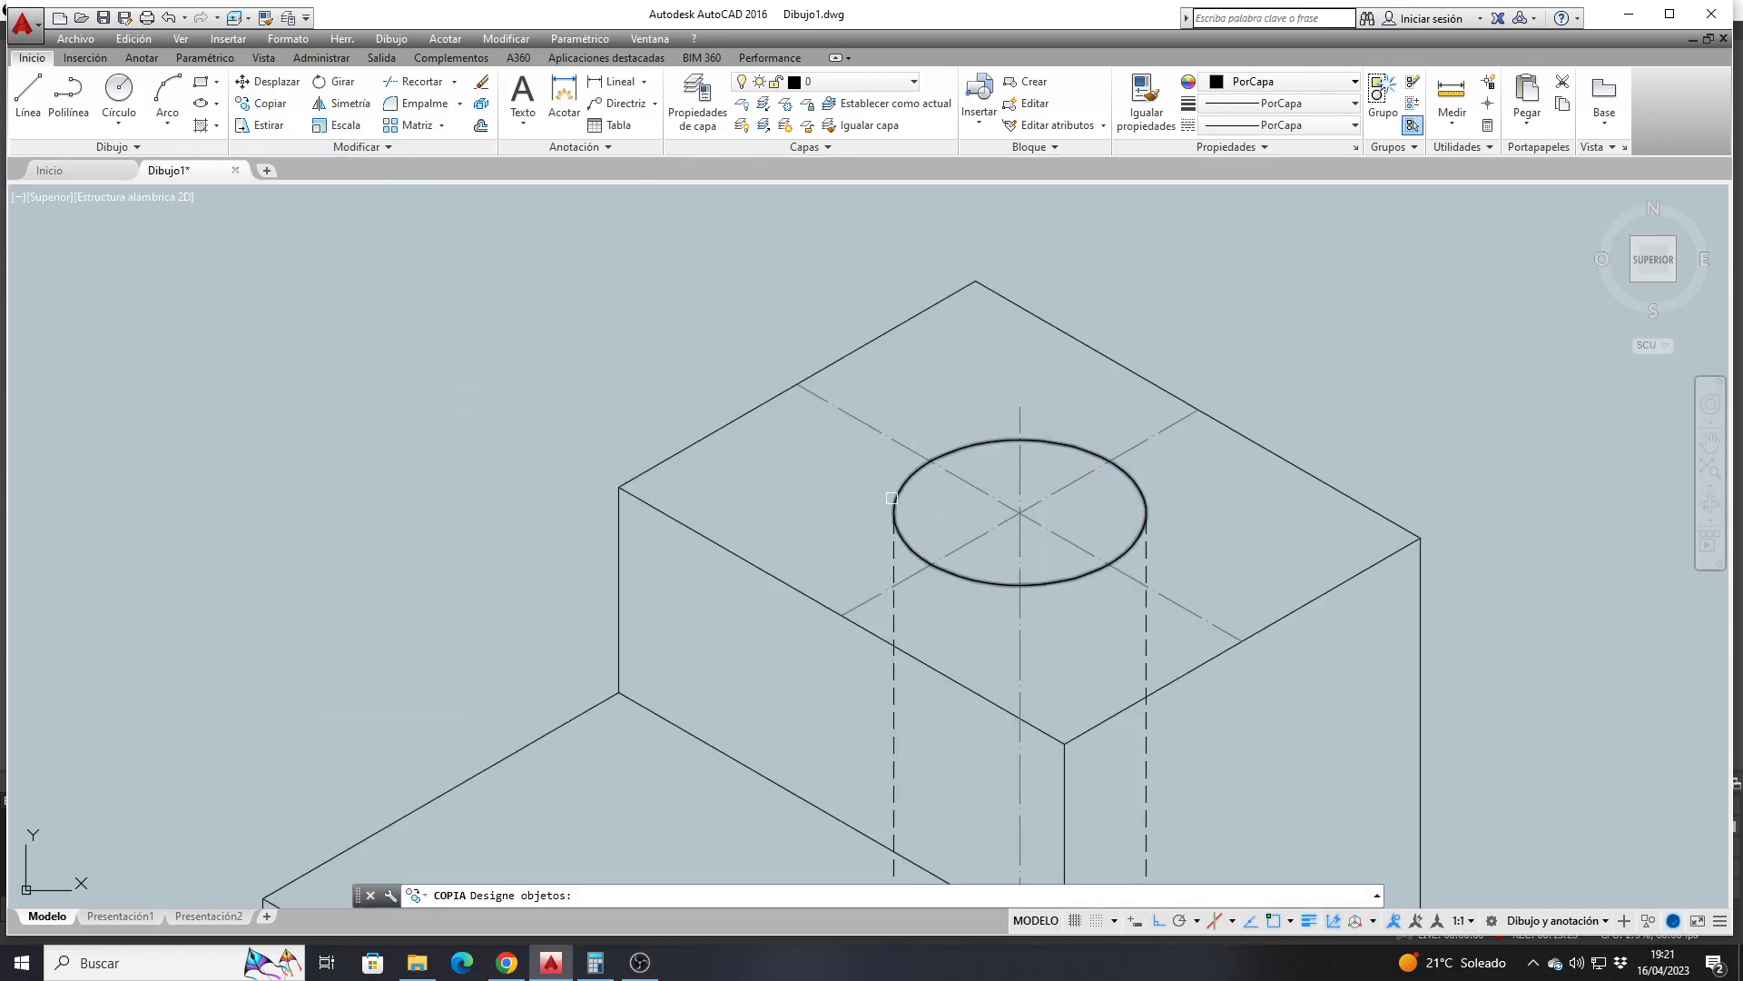
{"action": "left_click", "coordinate": [975, 541]}
{"action": "left_click", "coordinate": [976, 493]}
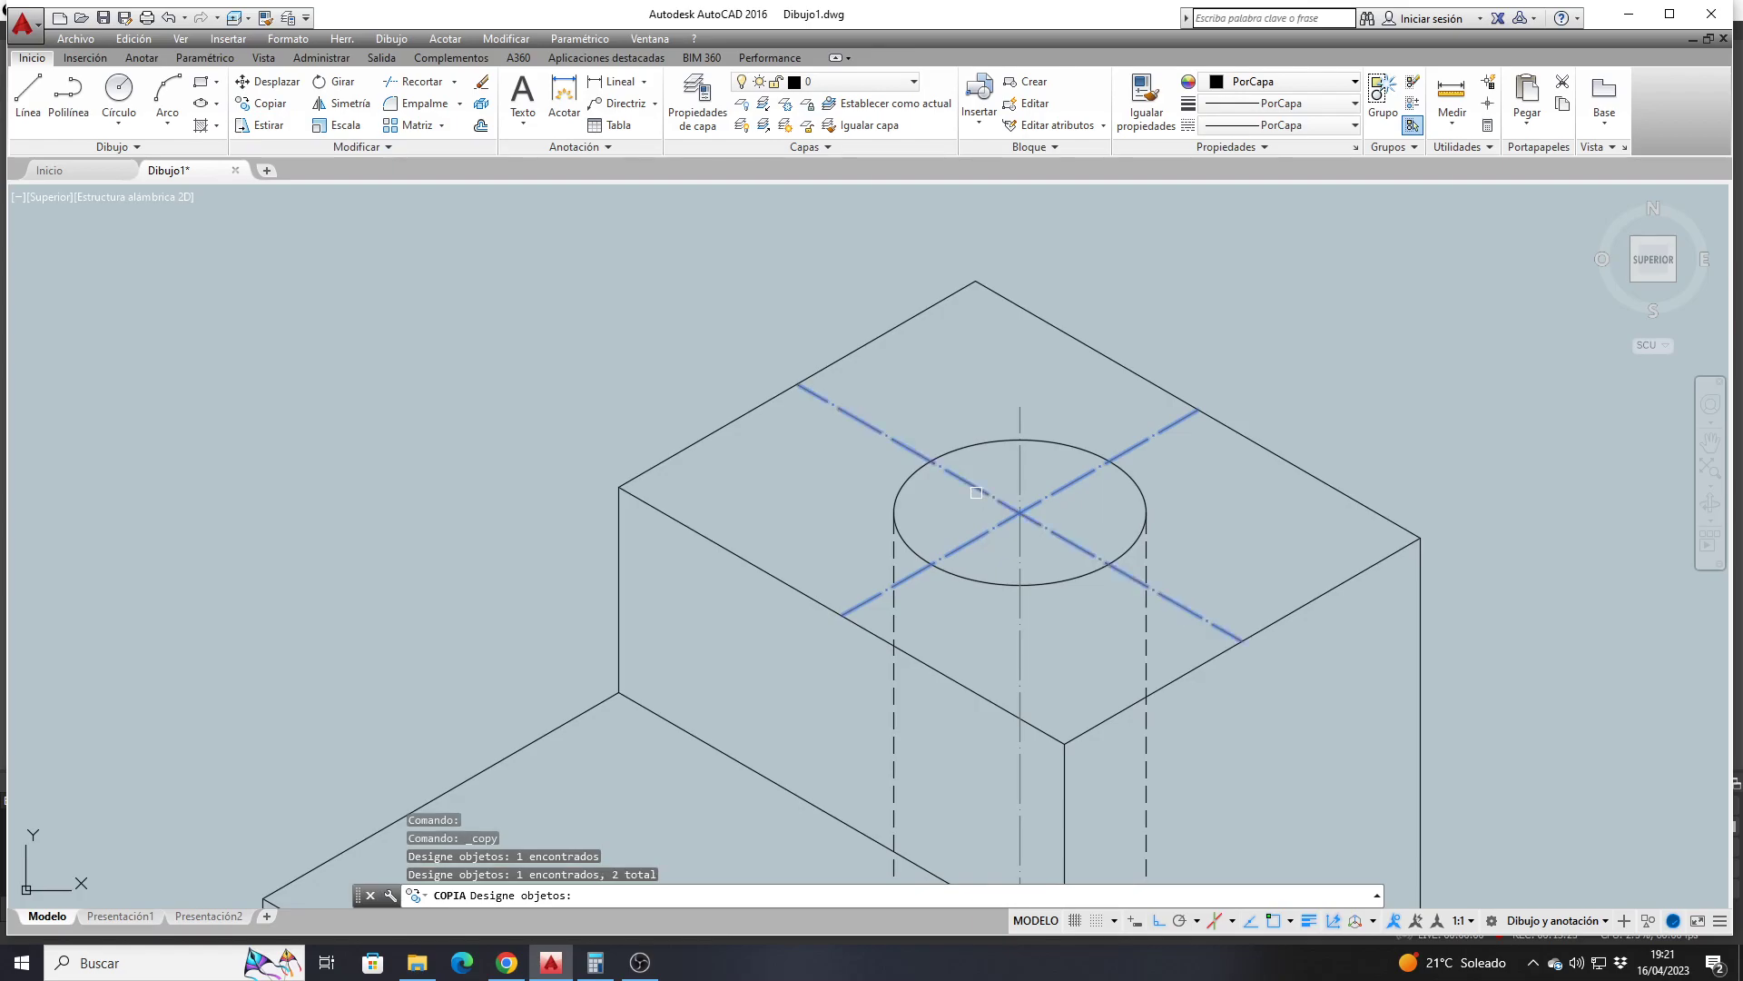
{"action": "key", "text": "Return"}
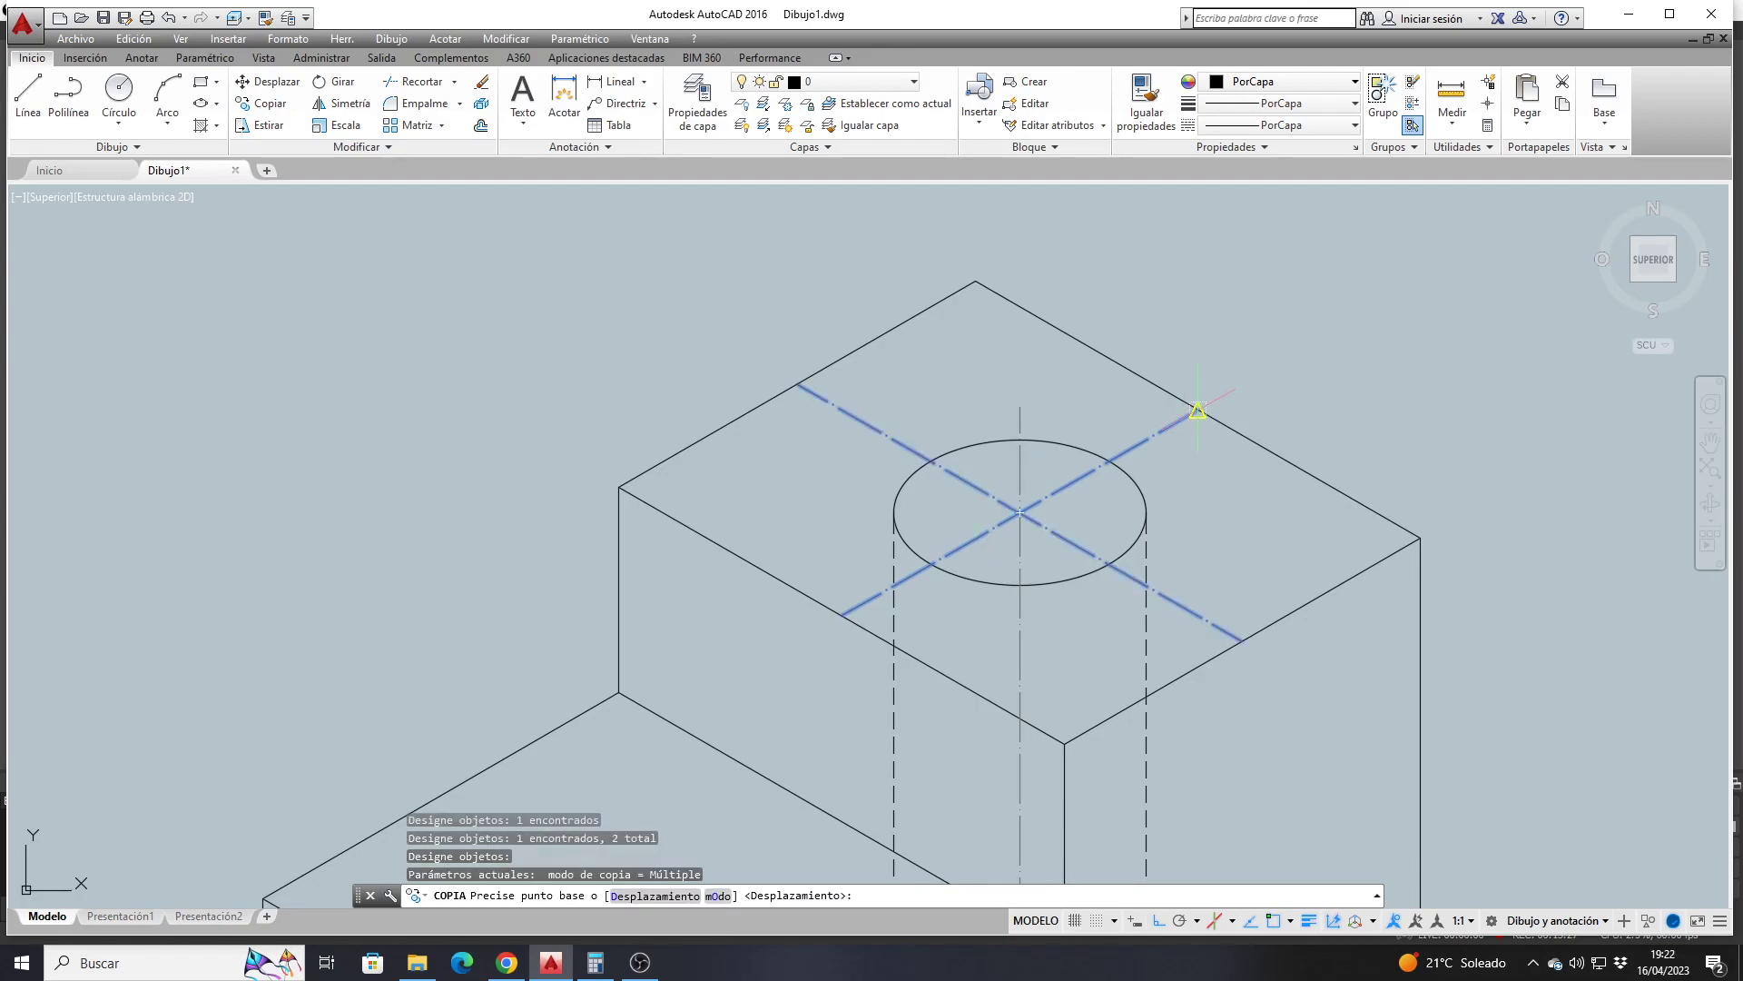
{"action": "scroll", "coordinate": [1171, 427], "scroll_direction": "down", "scroll_amount": 4}
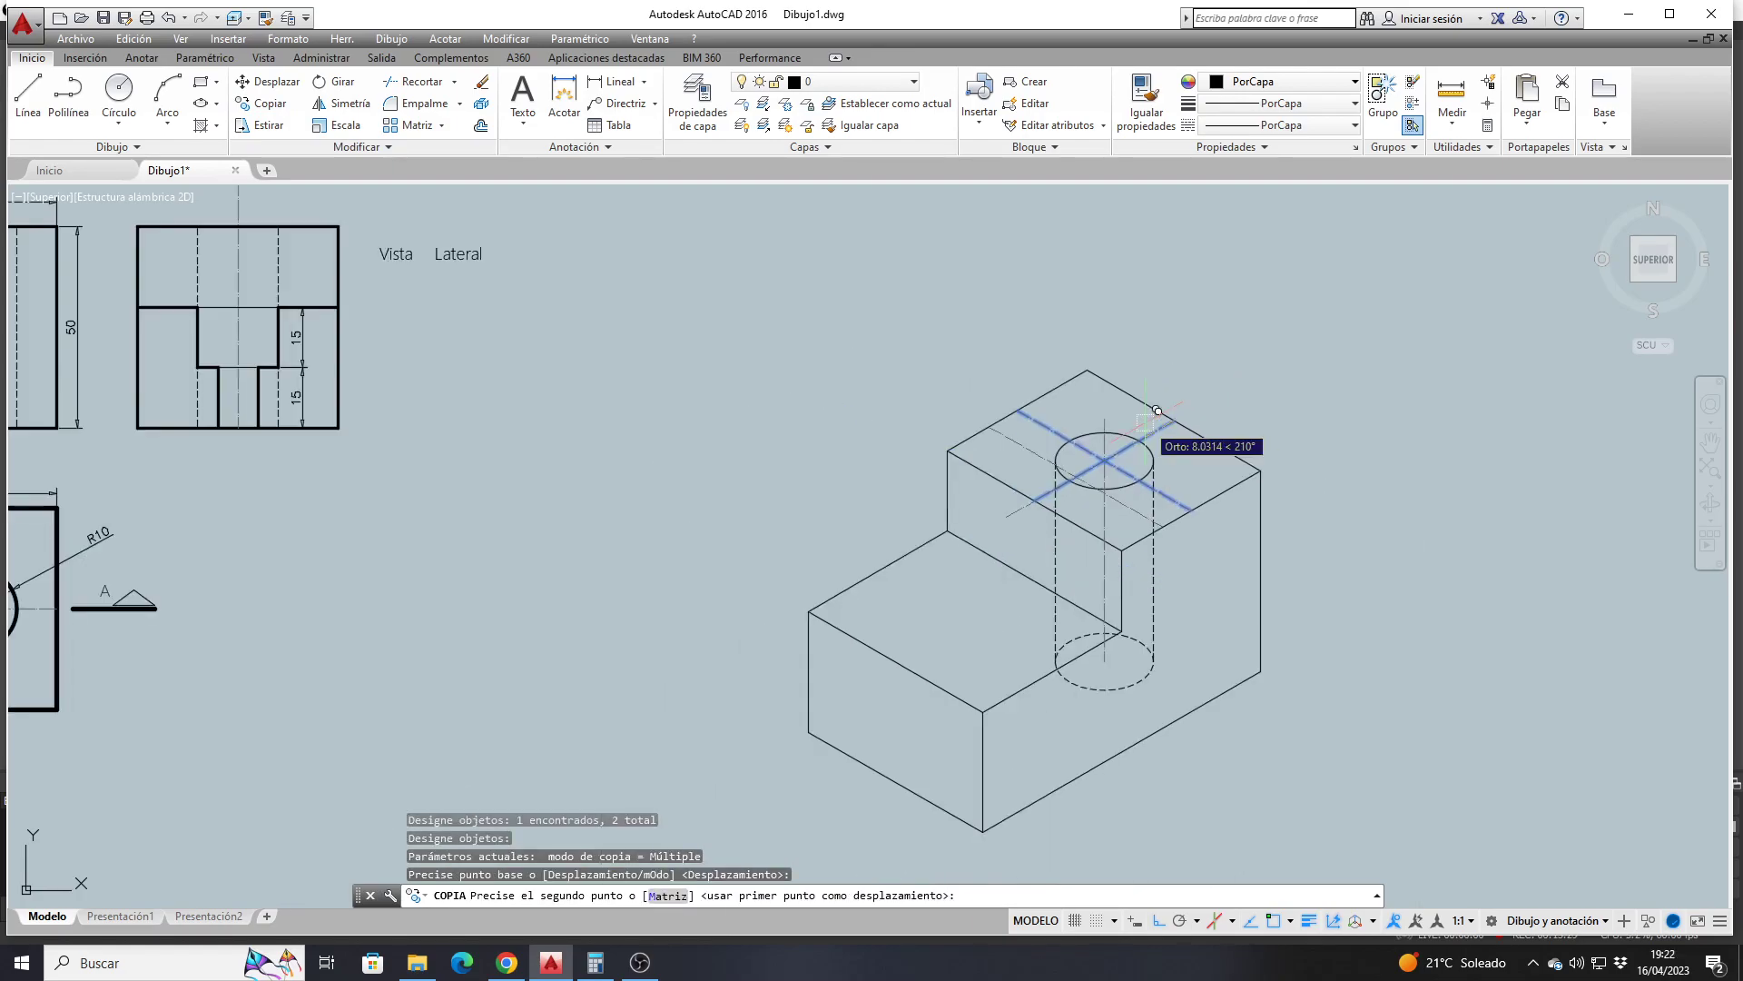
{"action": "scroll", "coordinate": [1126, 463], "scroll_direction": "up", "scroll_amount": 8}
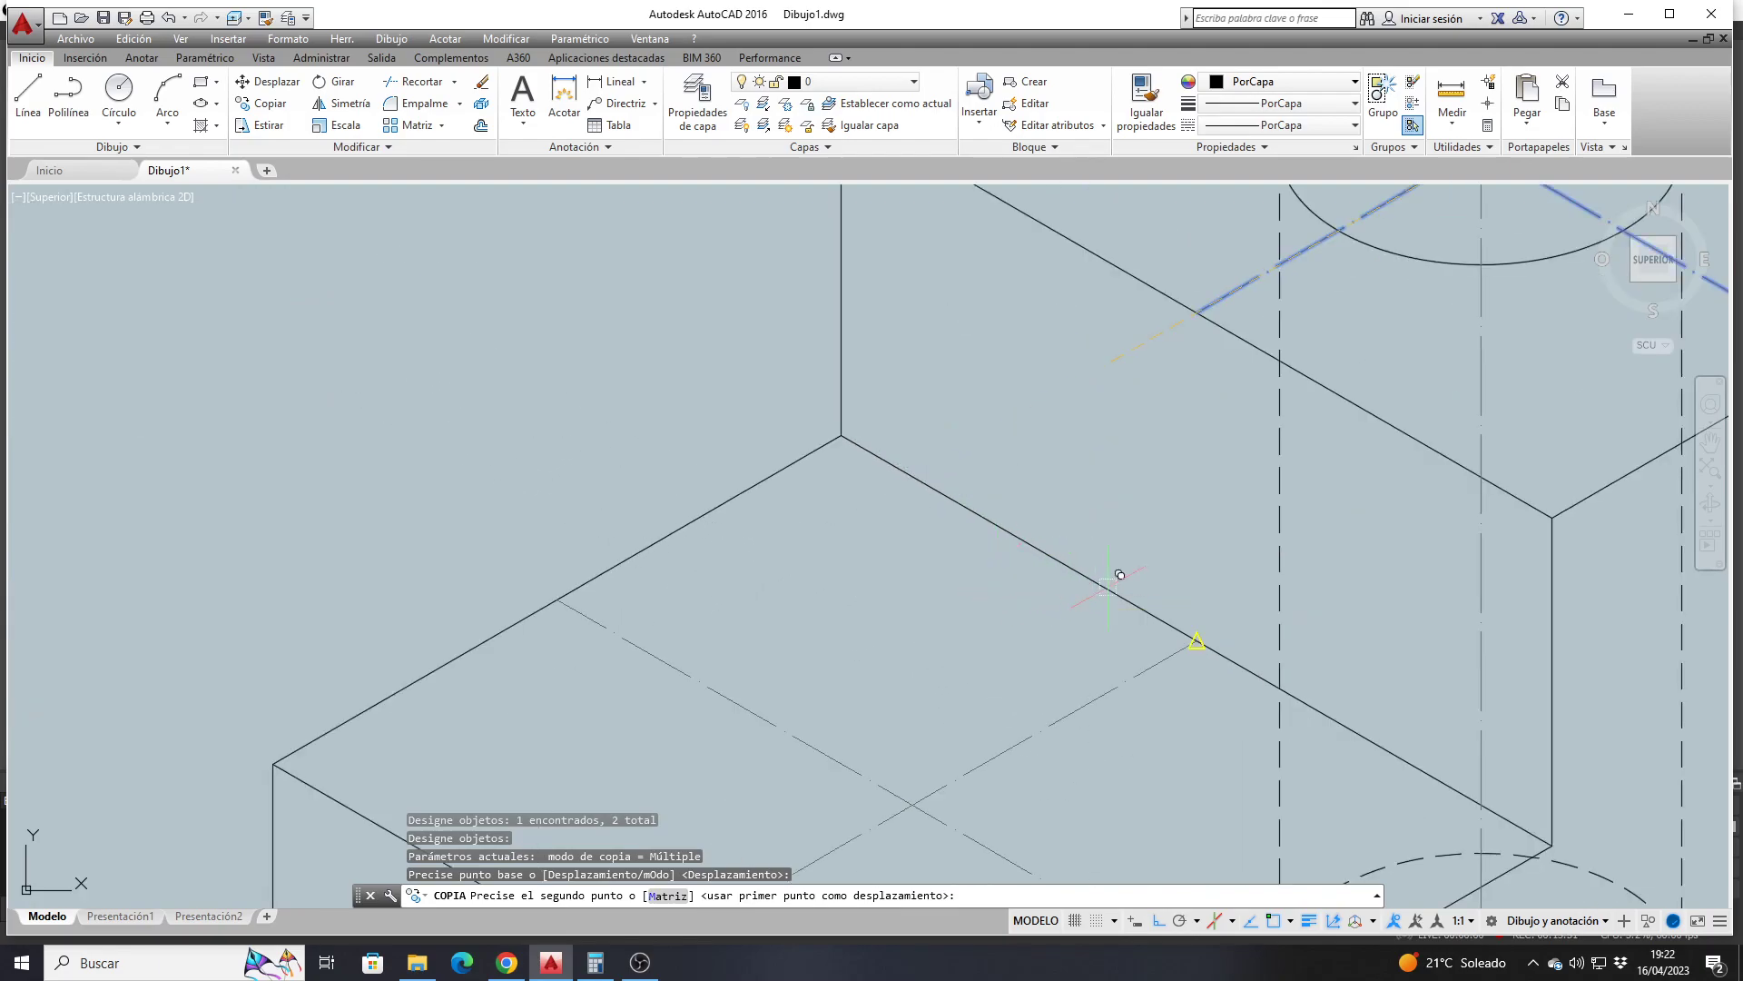
{"action": "left_click", "coordinate": [1196, 640]}
{"action": "scroll", "coordinate": [1197, 640], "scroll_direction": "down", "scroll_amount": 6}
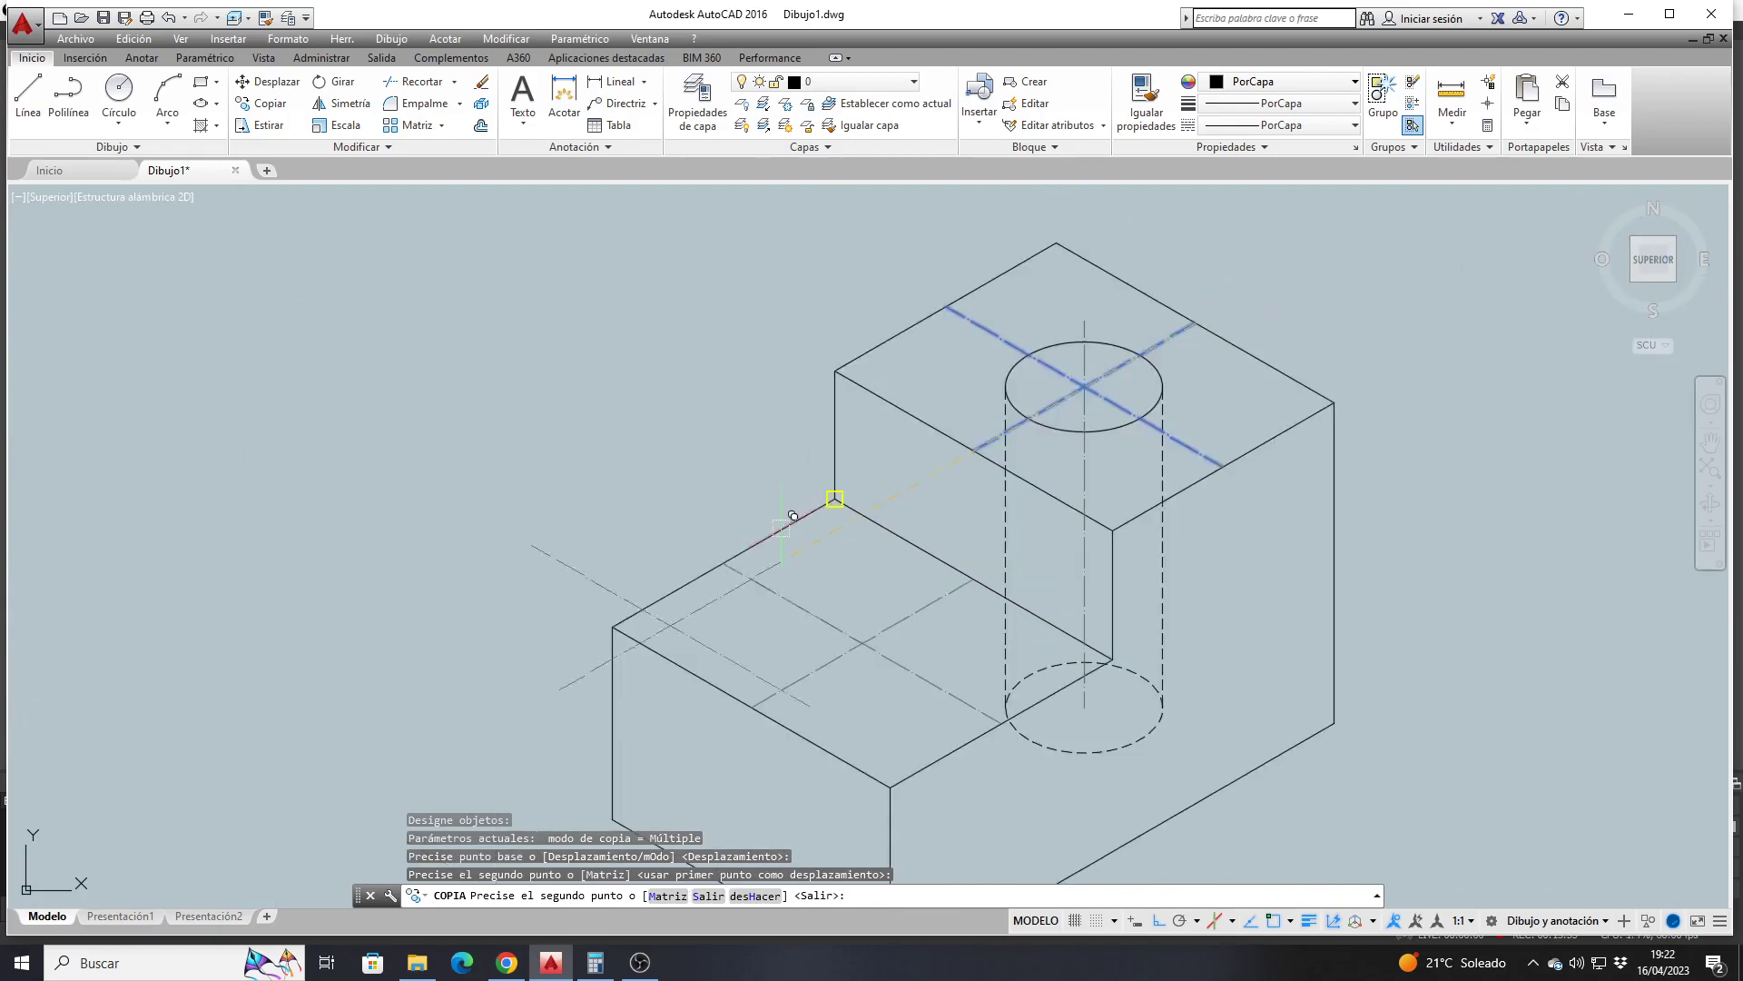
{"action": "key", "text": "Return"}
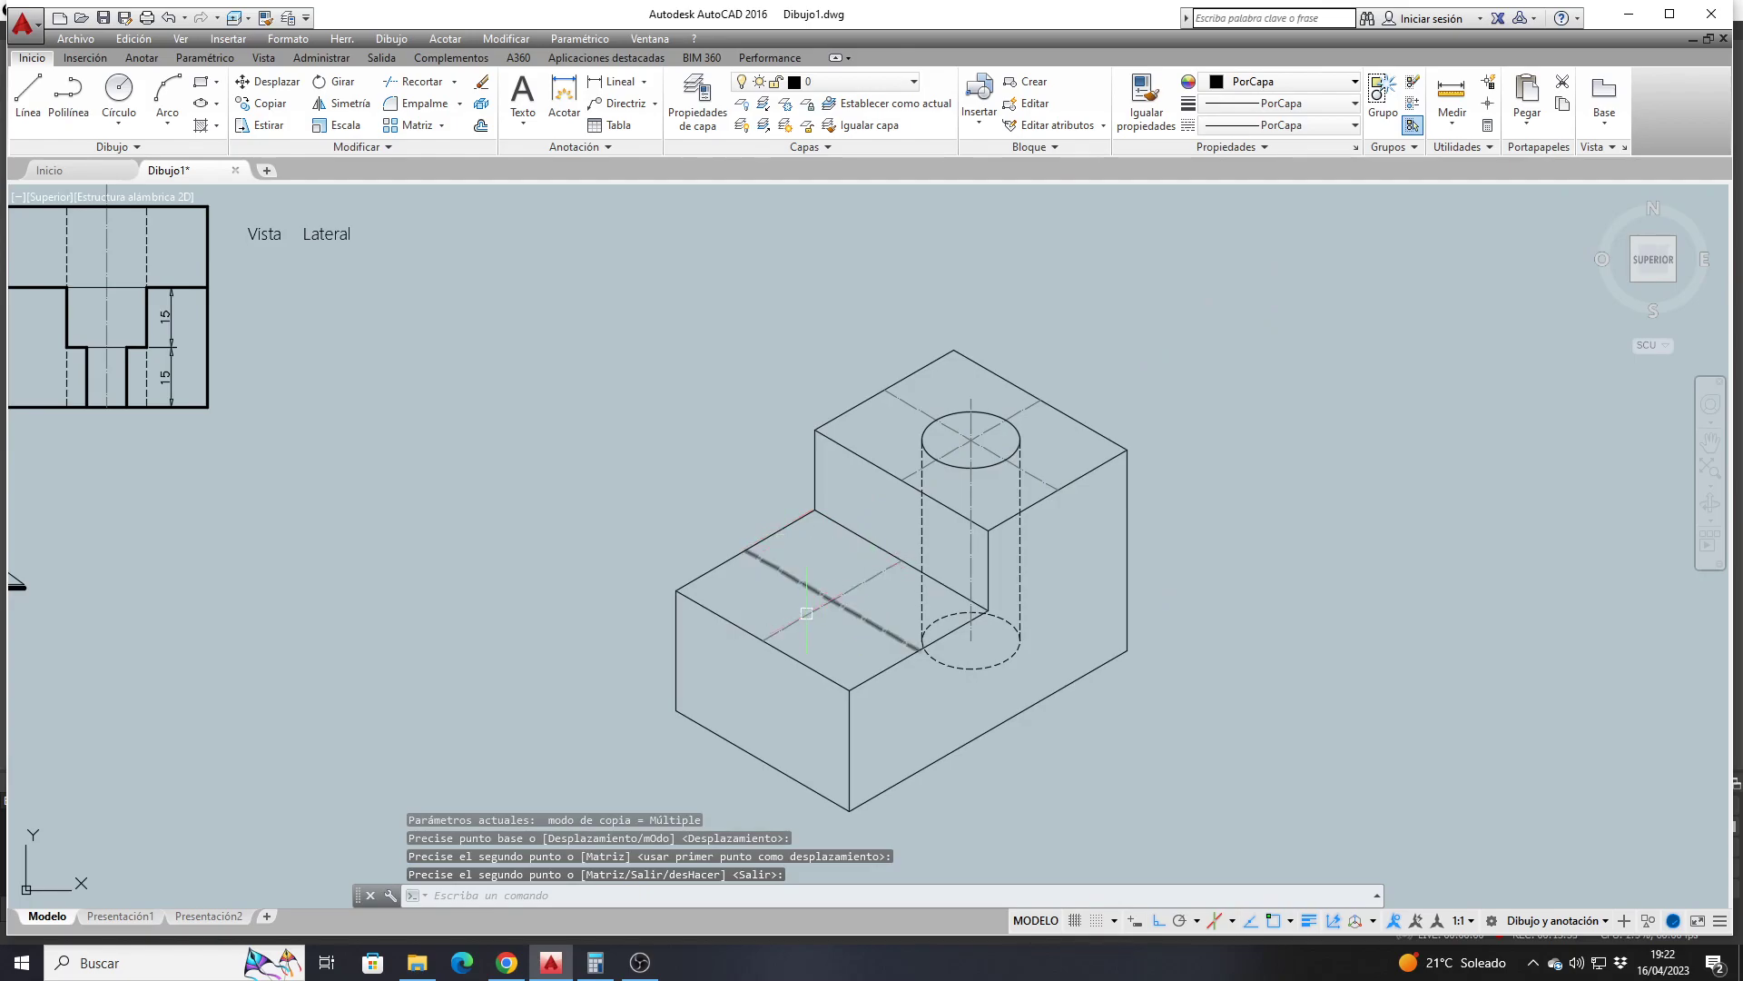
Examine the slot's outer R10 arc and its centre in the top view
{"action": "scroll", "coordinate": [858, 613], "scroll_direction": "down", "scroll_amount": 4}
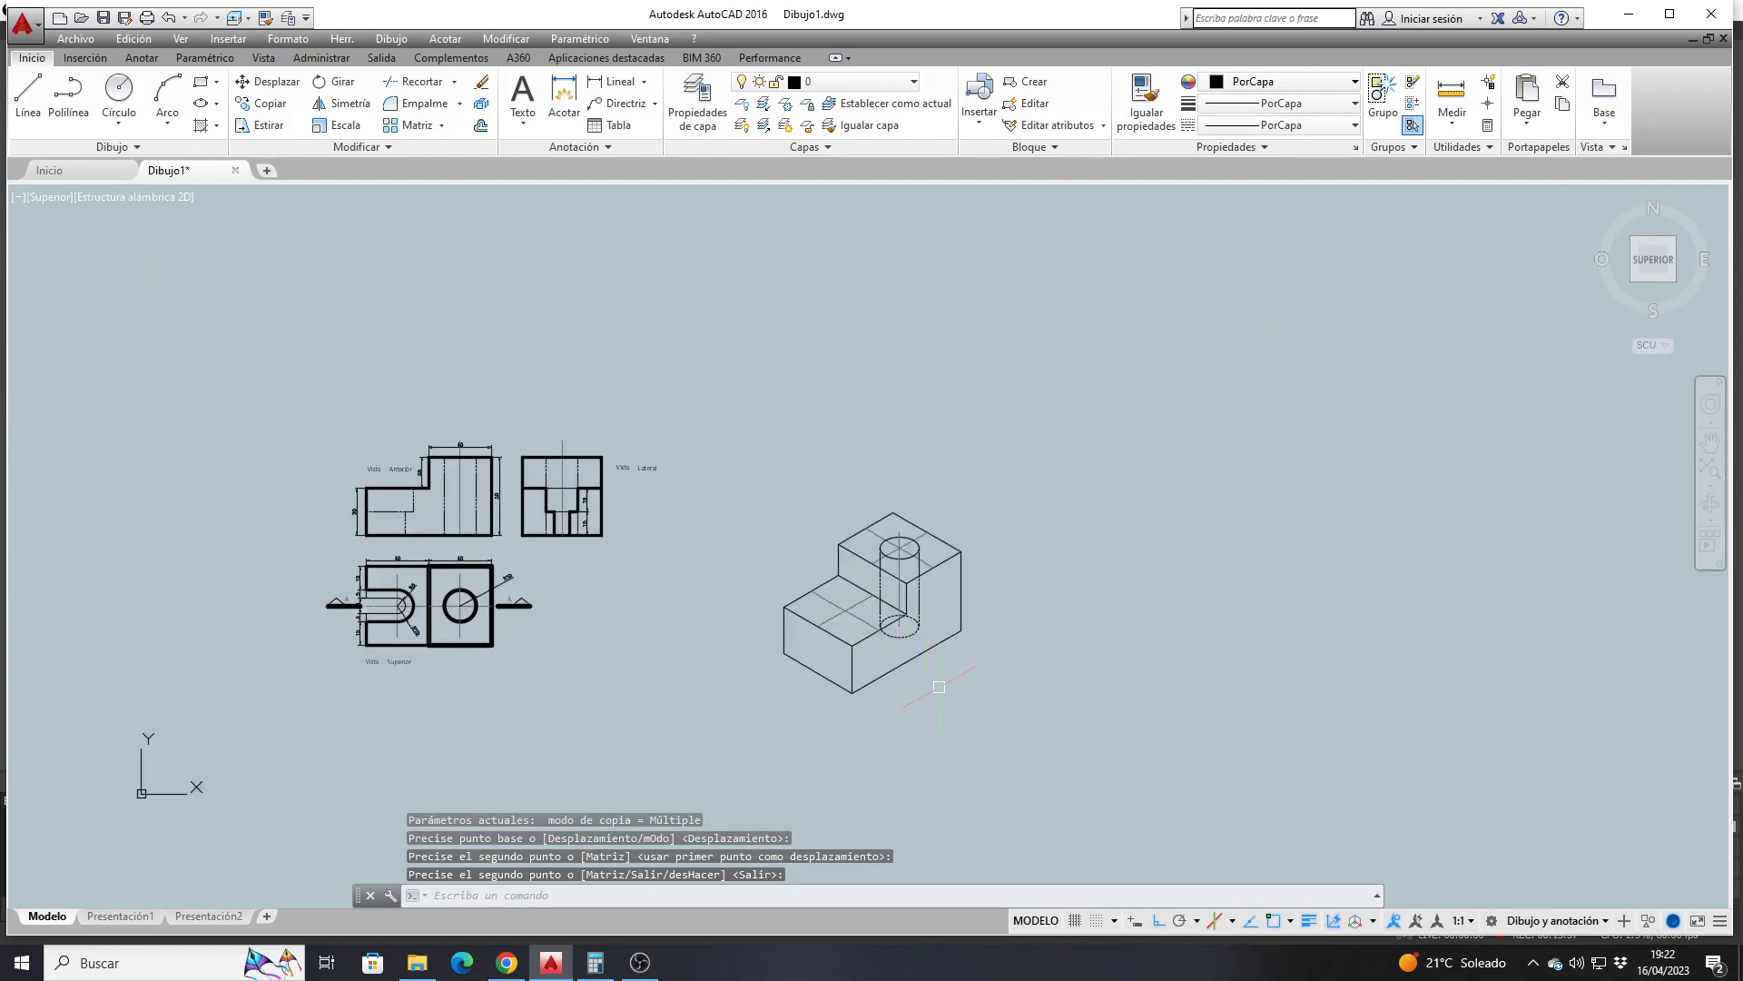
{"action": "scroll", "coordinate": [372, 604], "scroll_direction": "up", "scroll_amount": 6}
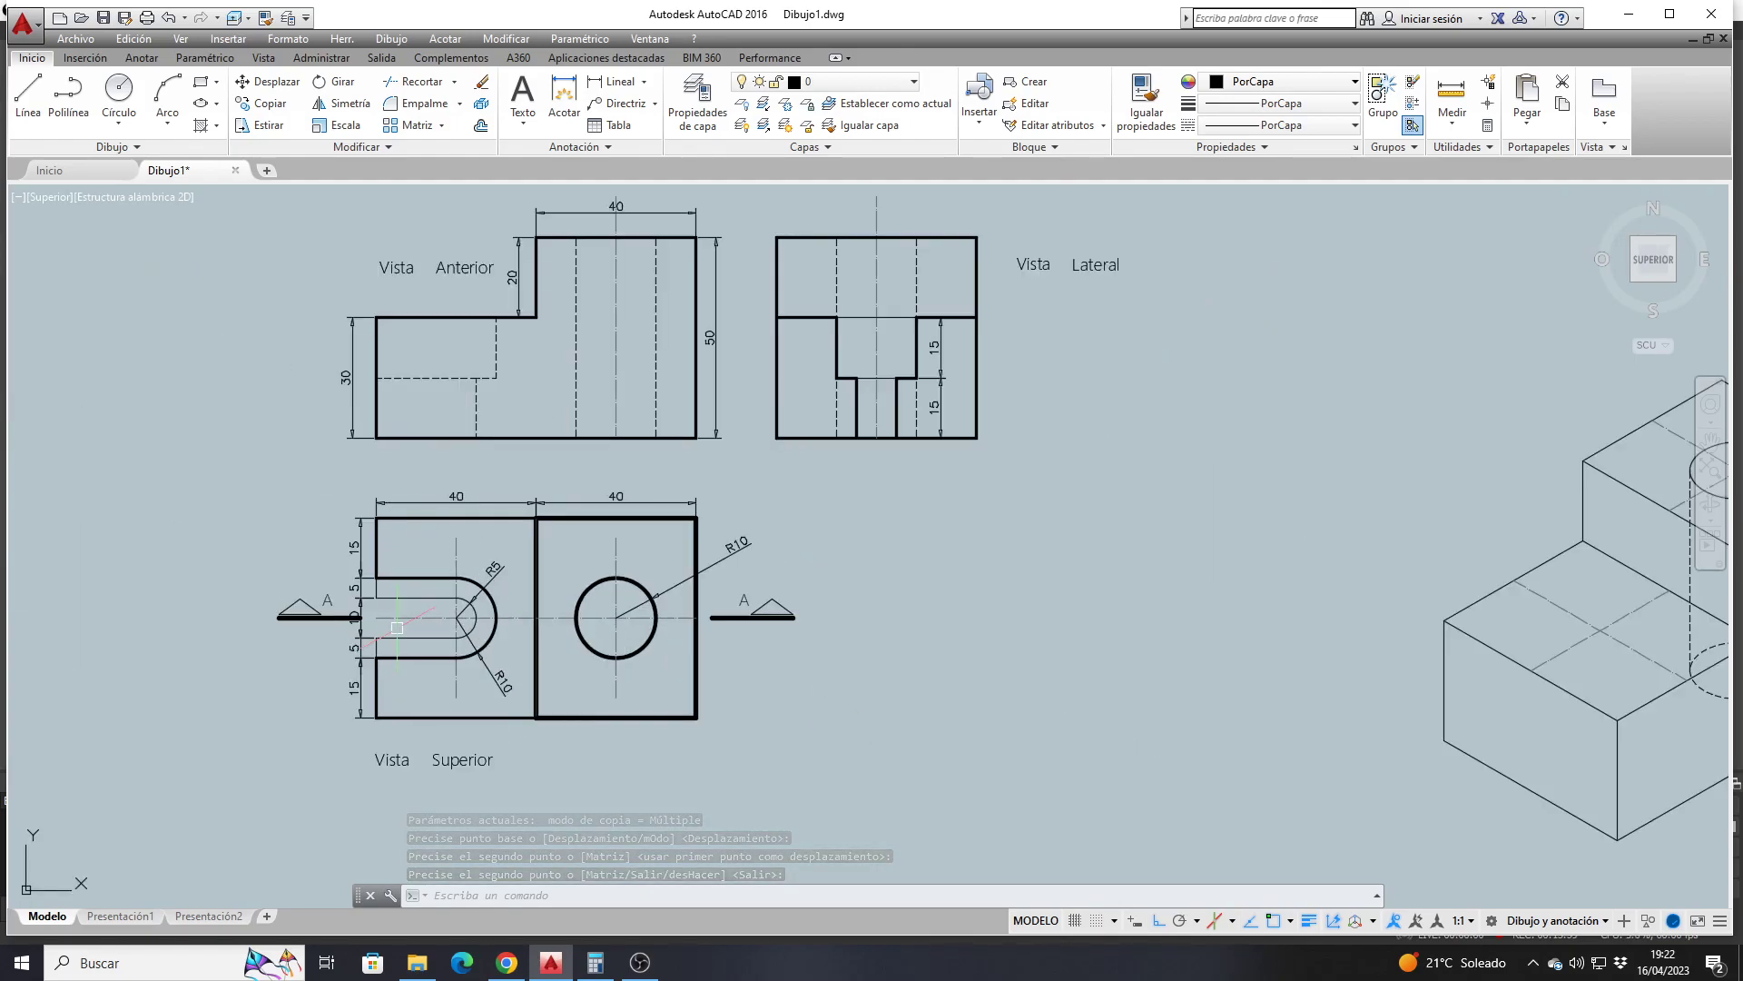
{"action": "left_click", "coordinate": [486, 667]}
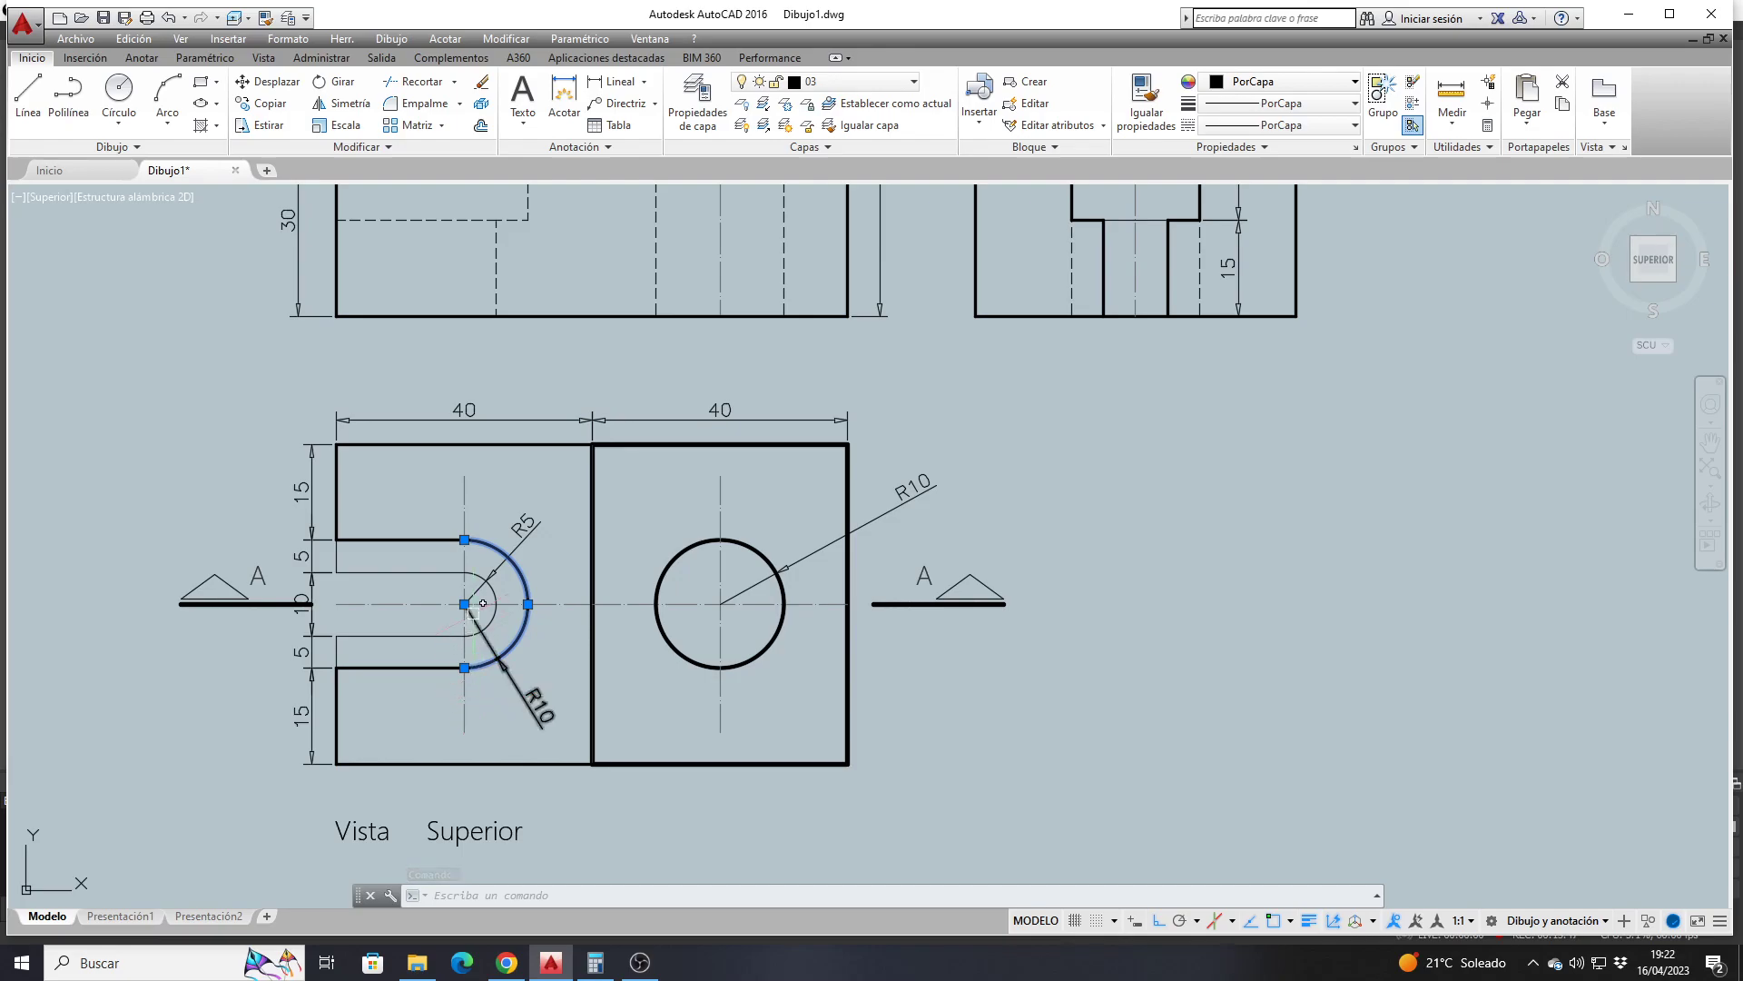
{"action": "scroll", "coordinate": [444, 604], "scroll_direction": "down", "scroll_amount": 6}
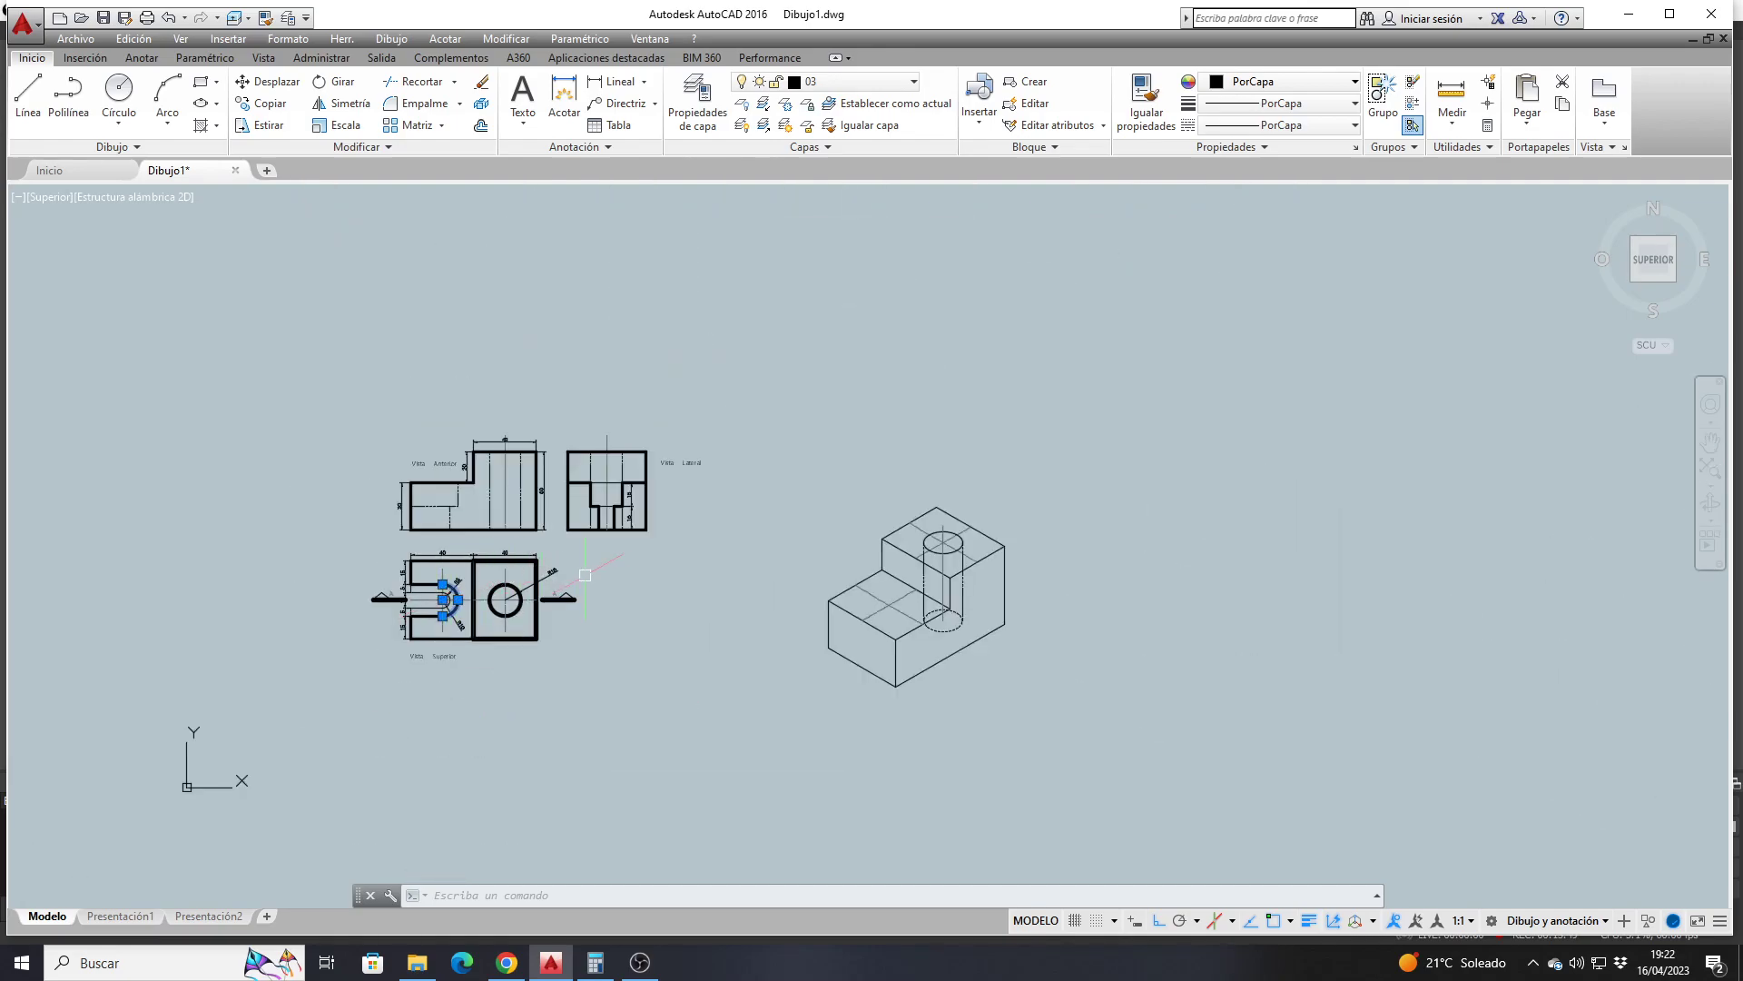
{"action": "scroll", "coordinate": [681, 564], "scroll_direction": "up", "scroll_amount": 2}
{"action": "key", "text": "Escape"}
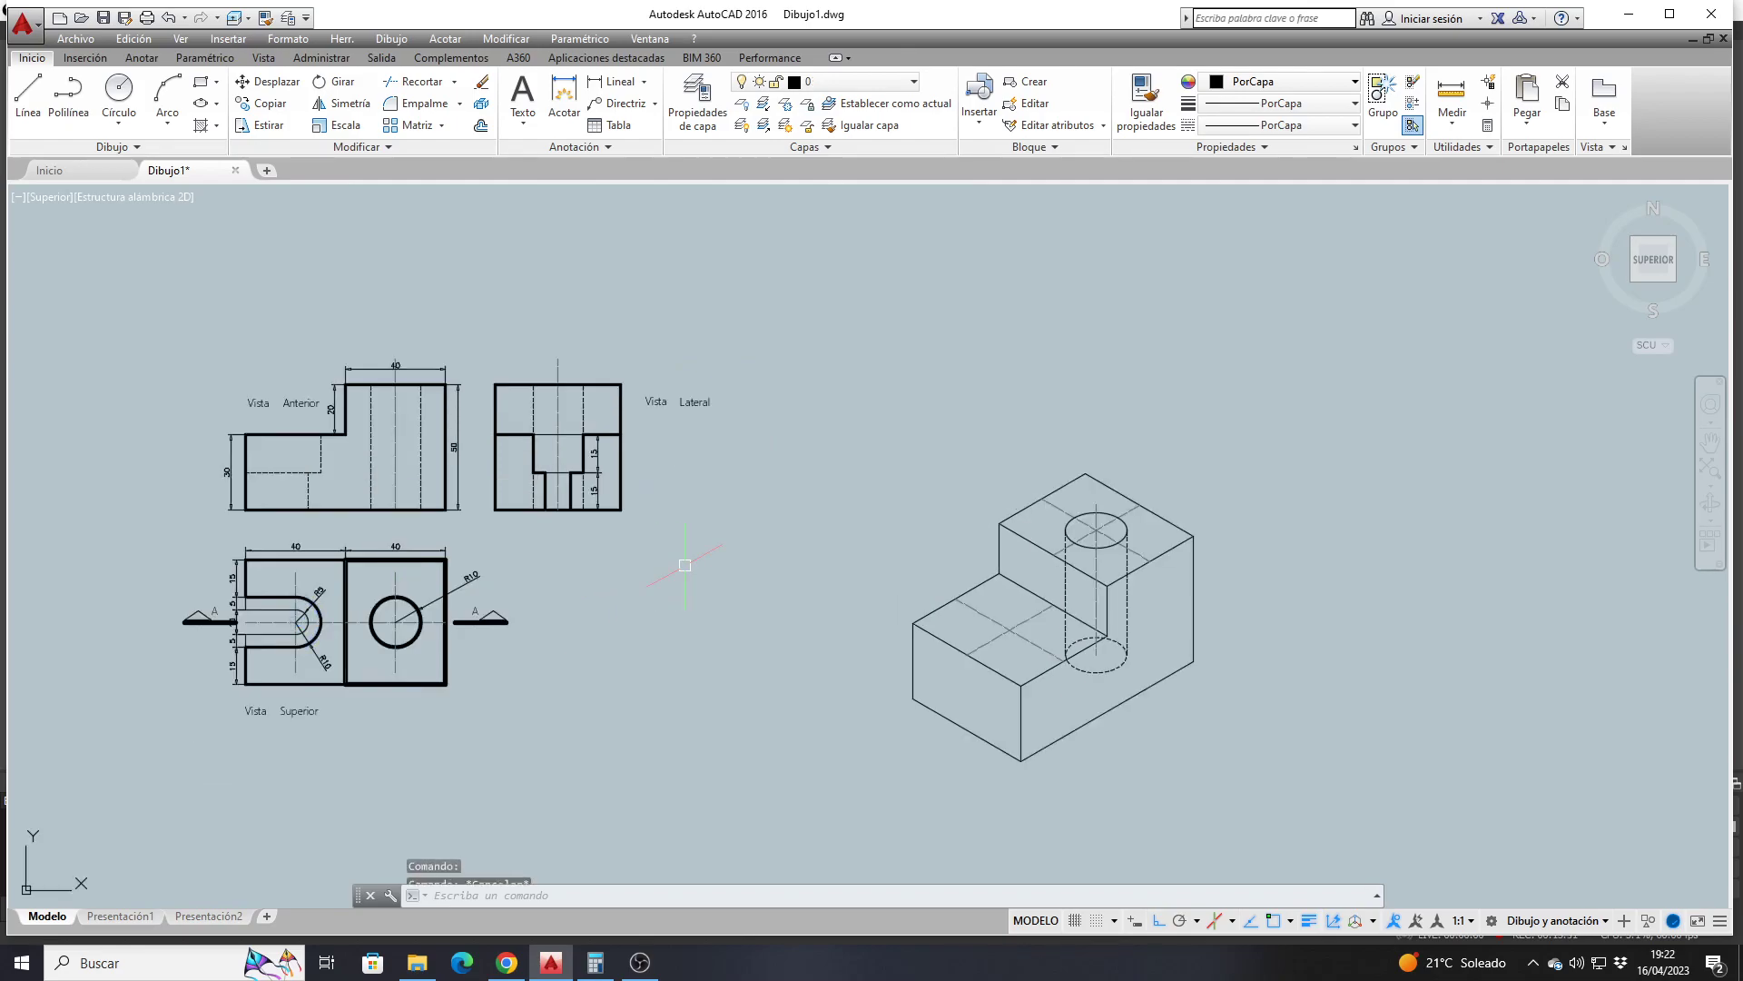
{"action": "left_click", "coordinate": [198, 109]}
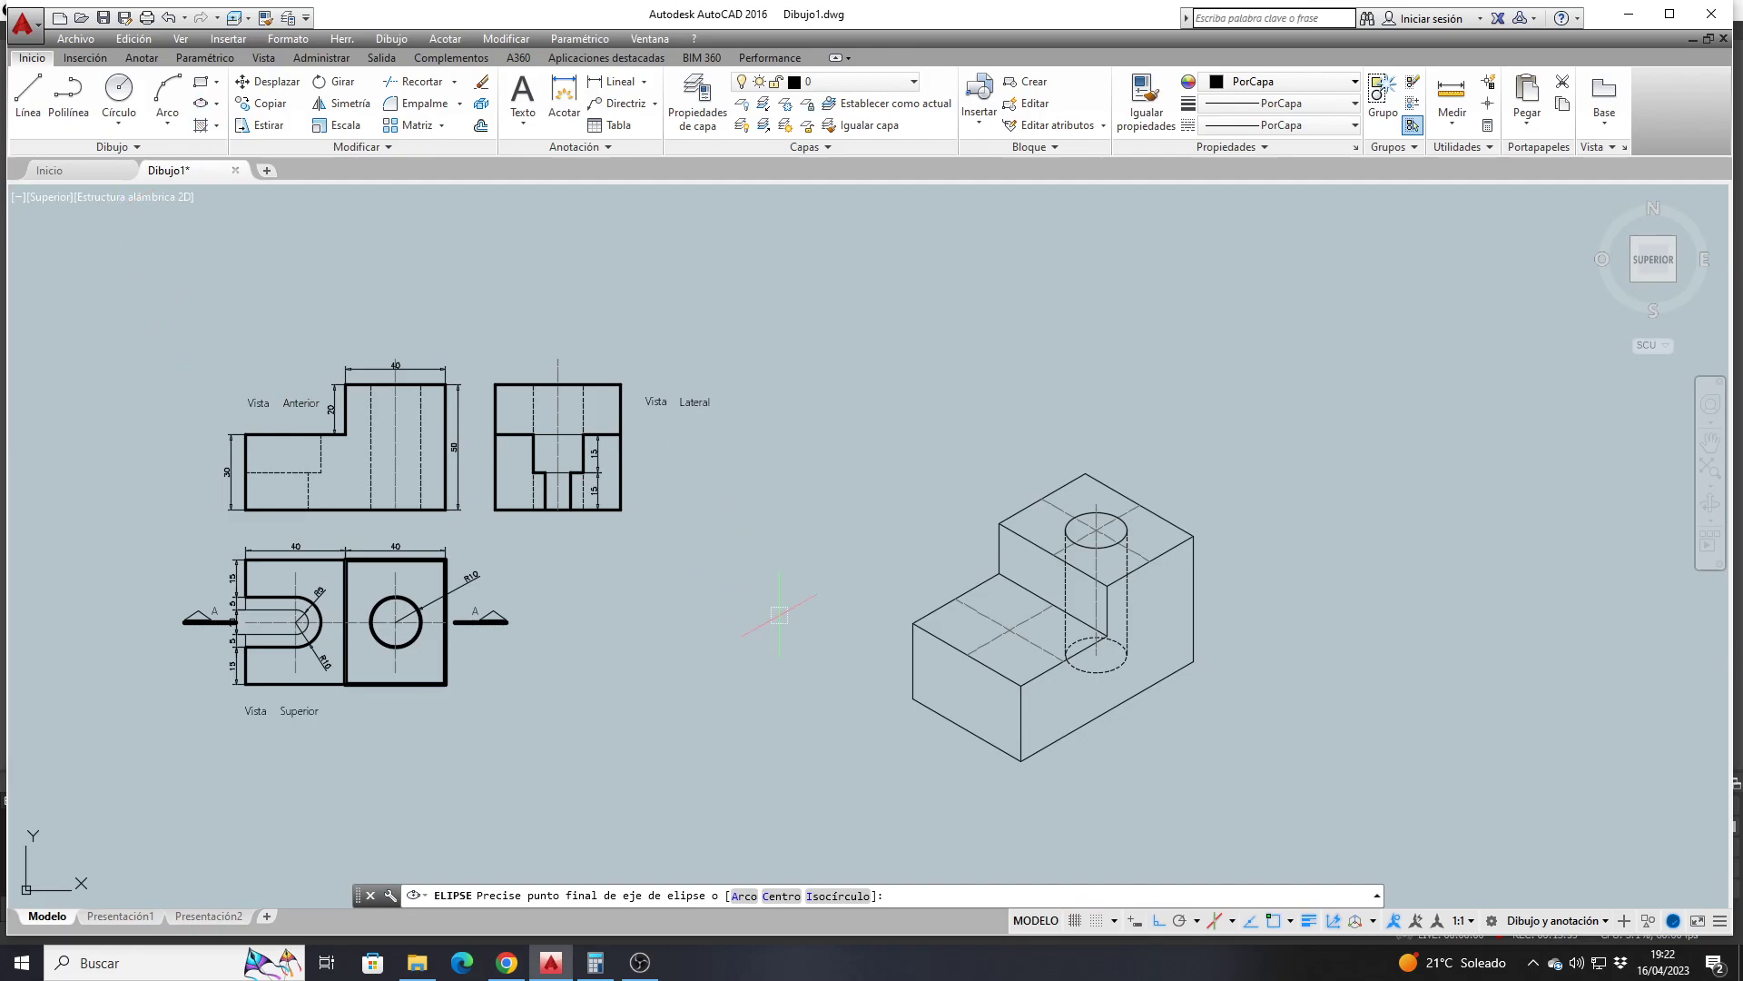
{"action": "scroll", "coordinate": [987, 672], "scroll_direction": "up", "scroll_amount": 4}
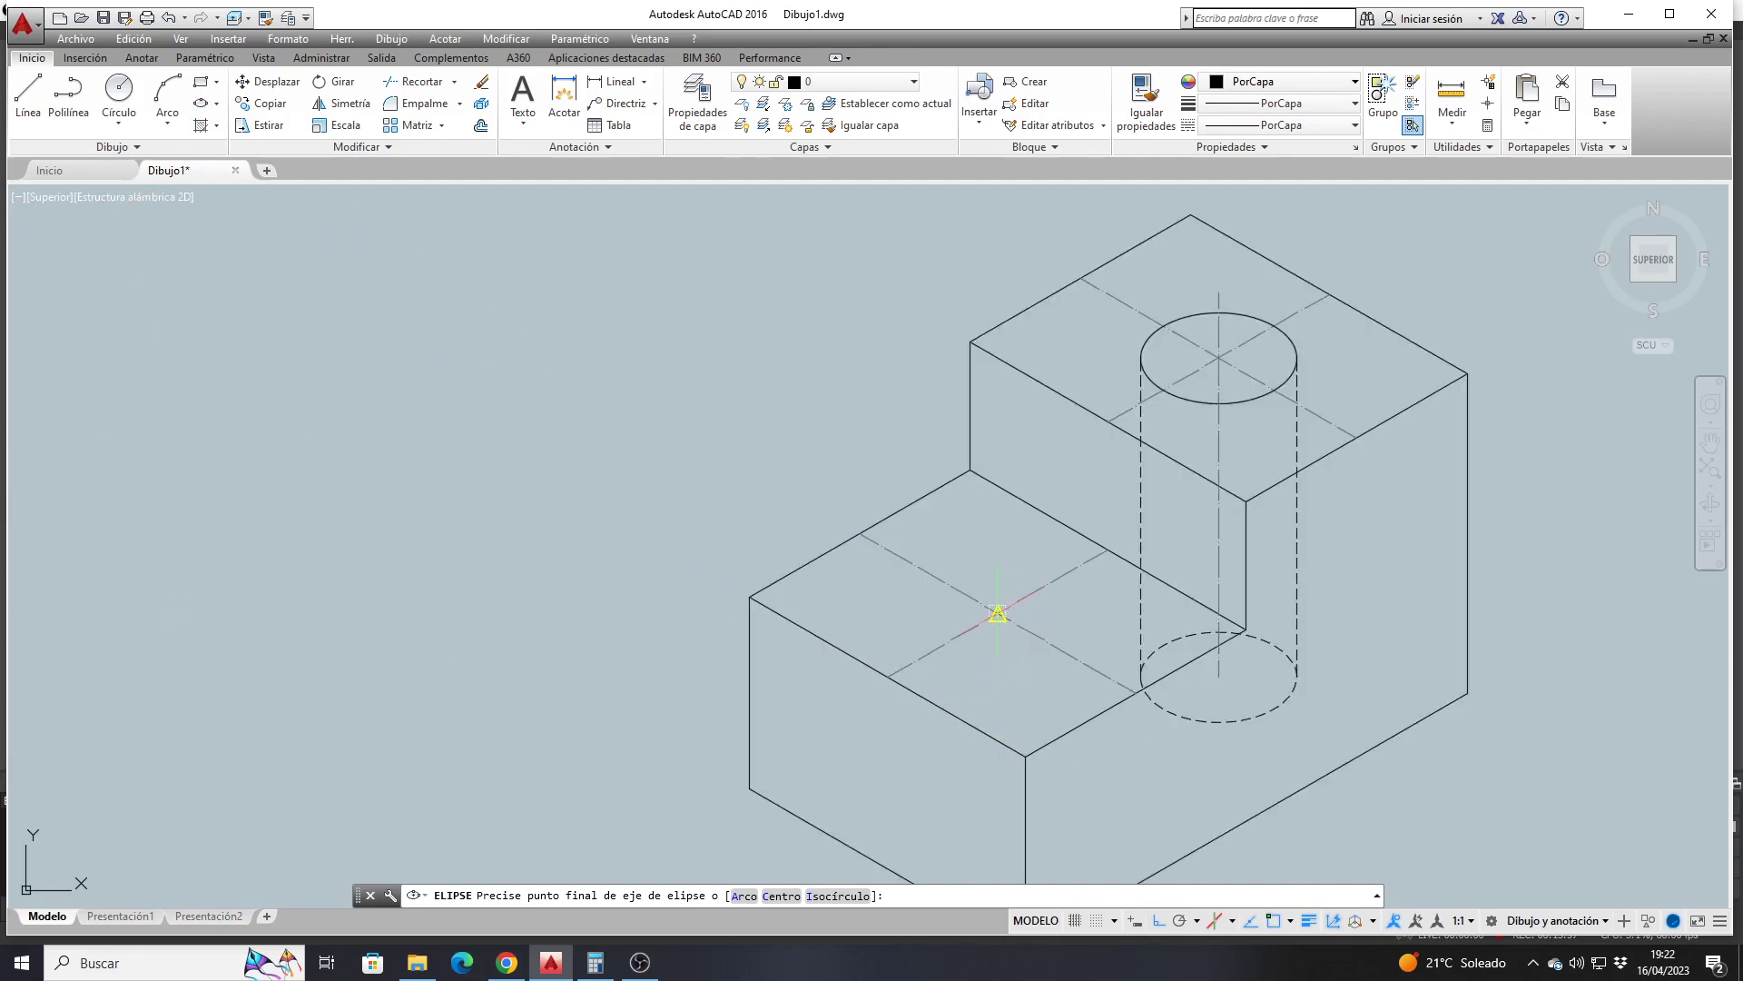
{"action": "left_click", "coordinate": [998, 613]}
{"action": "key", "text": "Escape"}
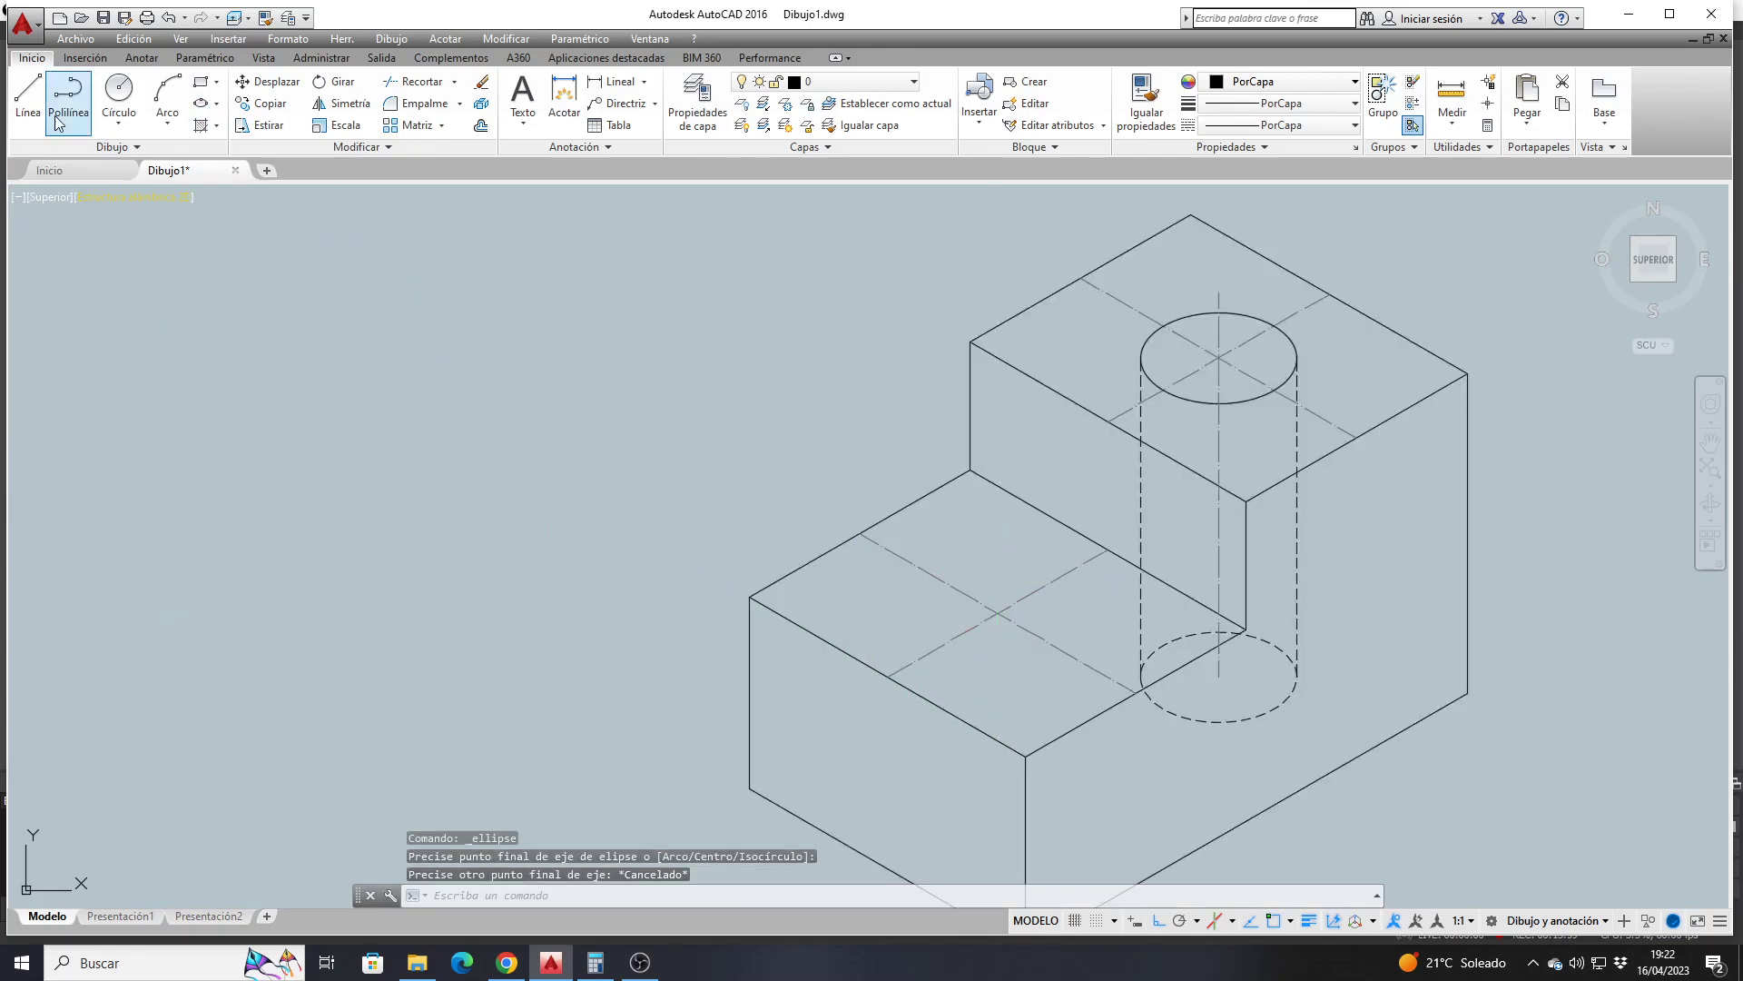
Draw an isocircle of radius 10 in the top isoplane, centred on the crossing centre lines of the lower step's face
{"action": "left_click", "coordinate": [201, 104]}
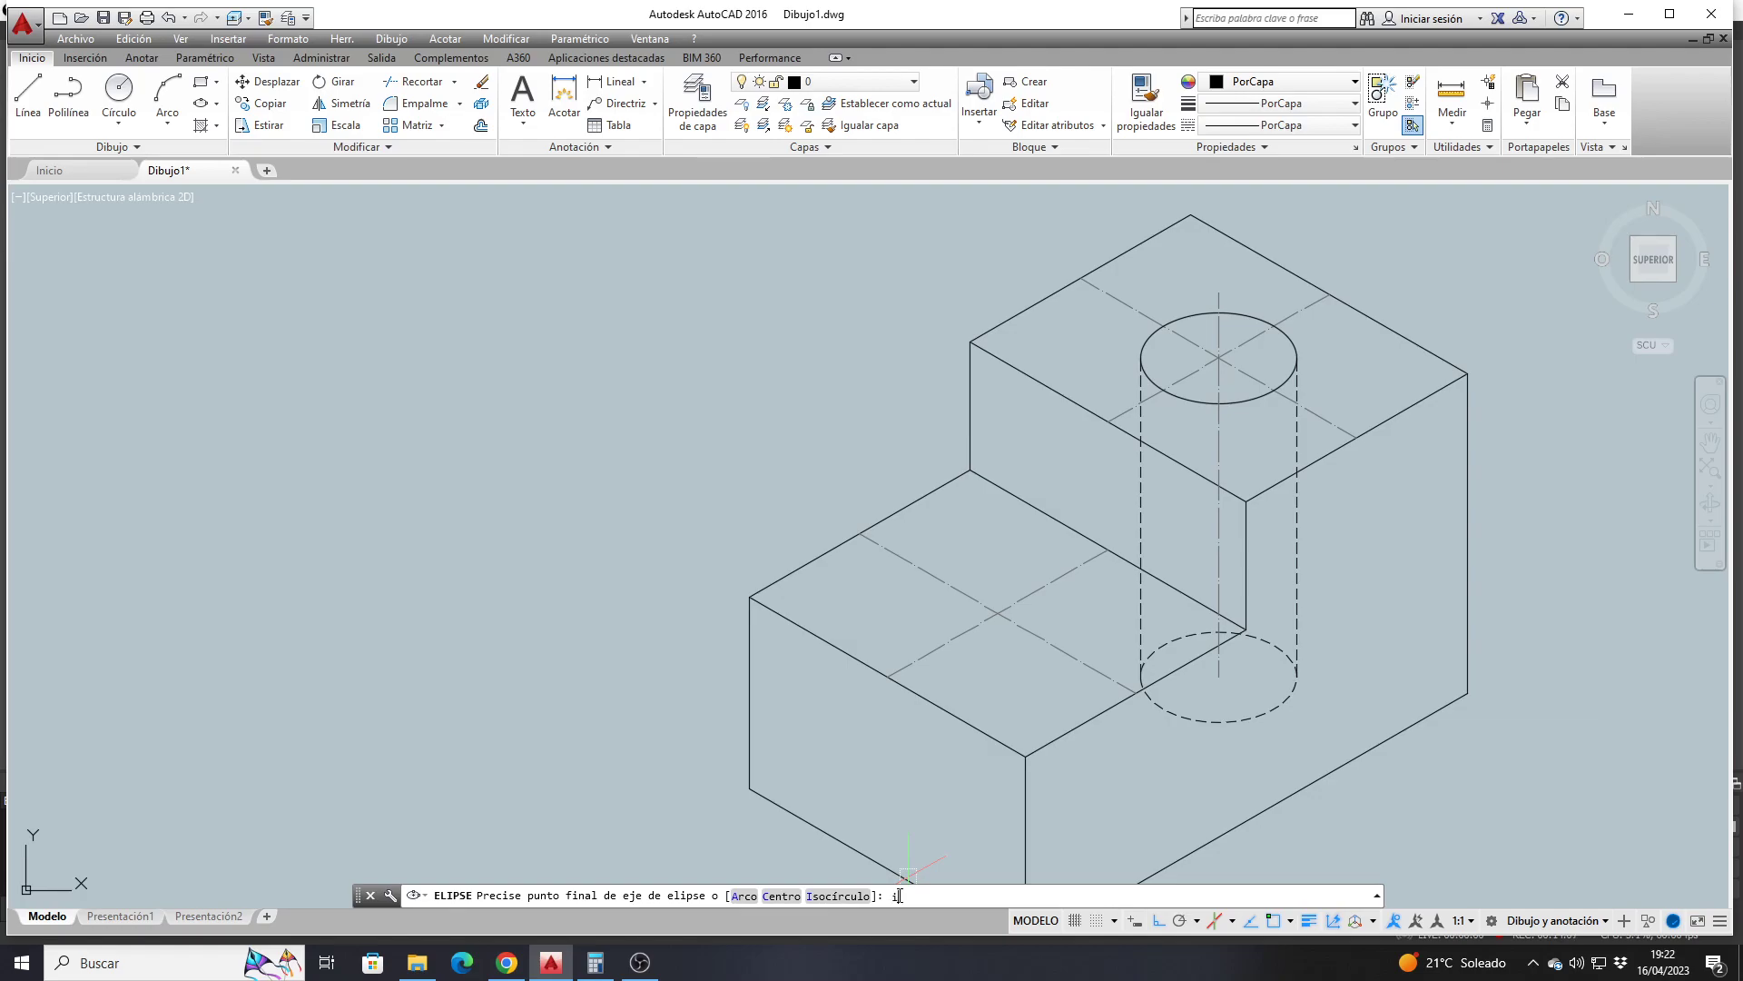
{"action": "type", "text": "i"}
{"action": "key", "text": "Return"}
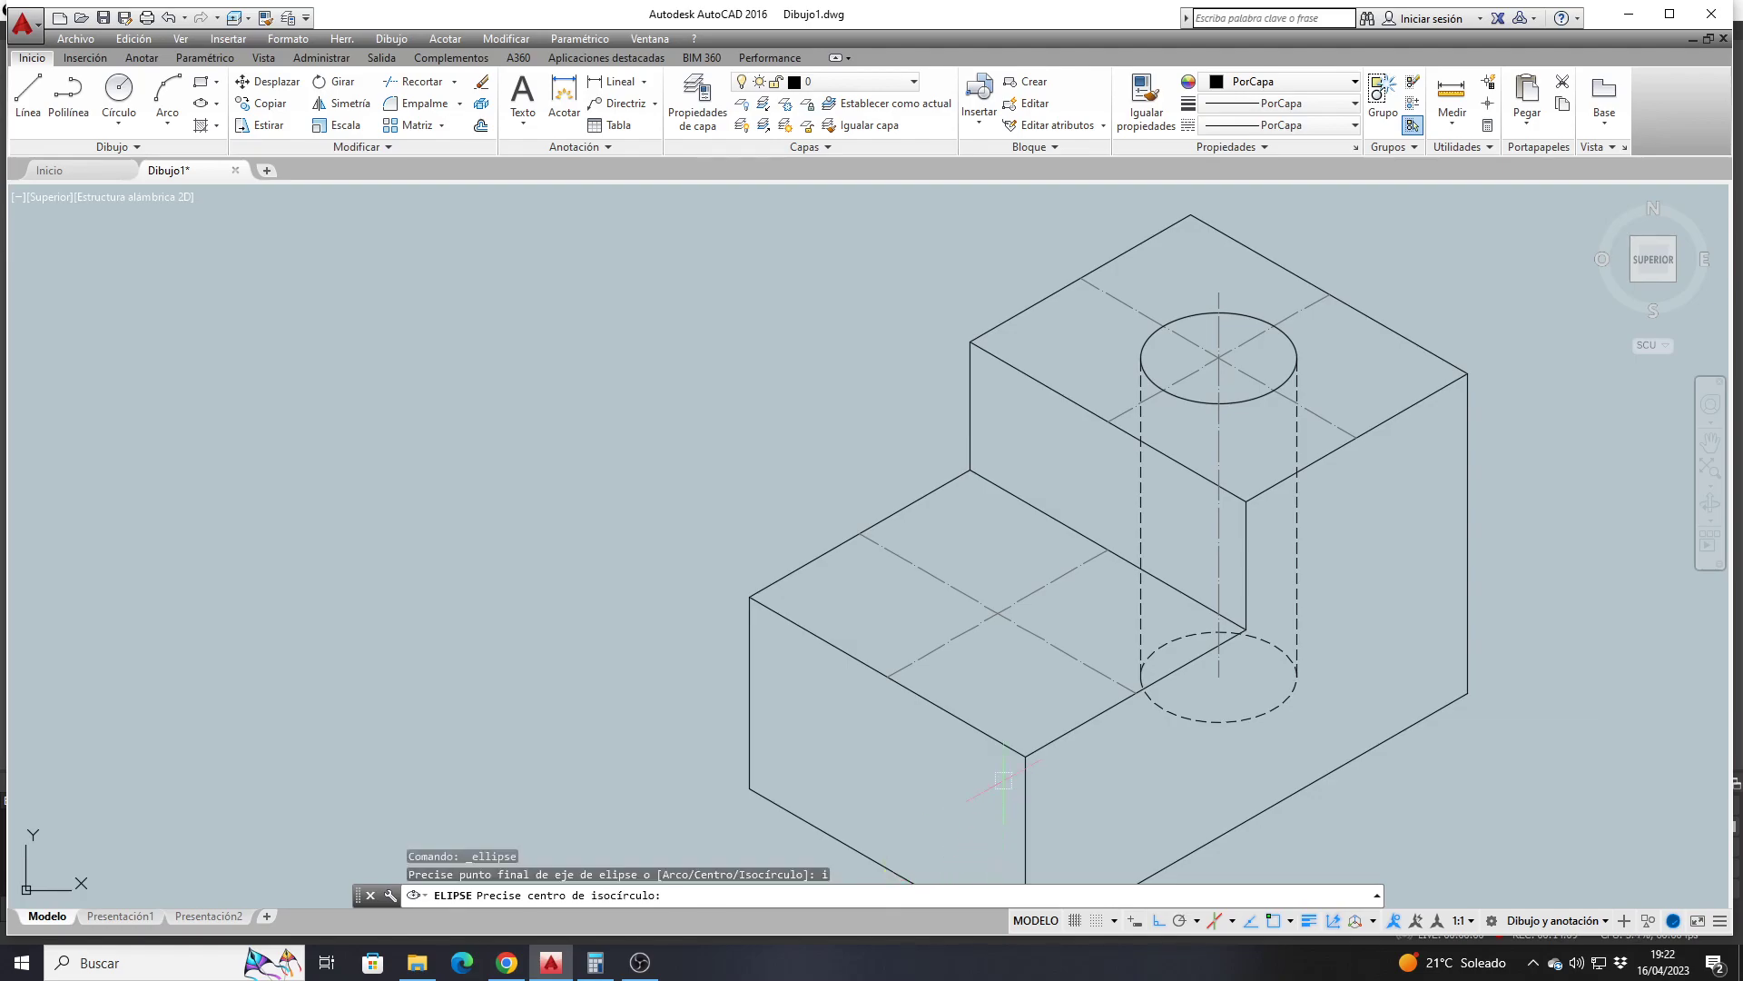
{"action": "left_click", "coordinate": [996, 614]}
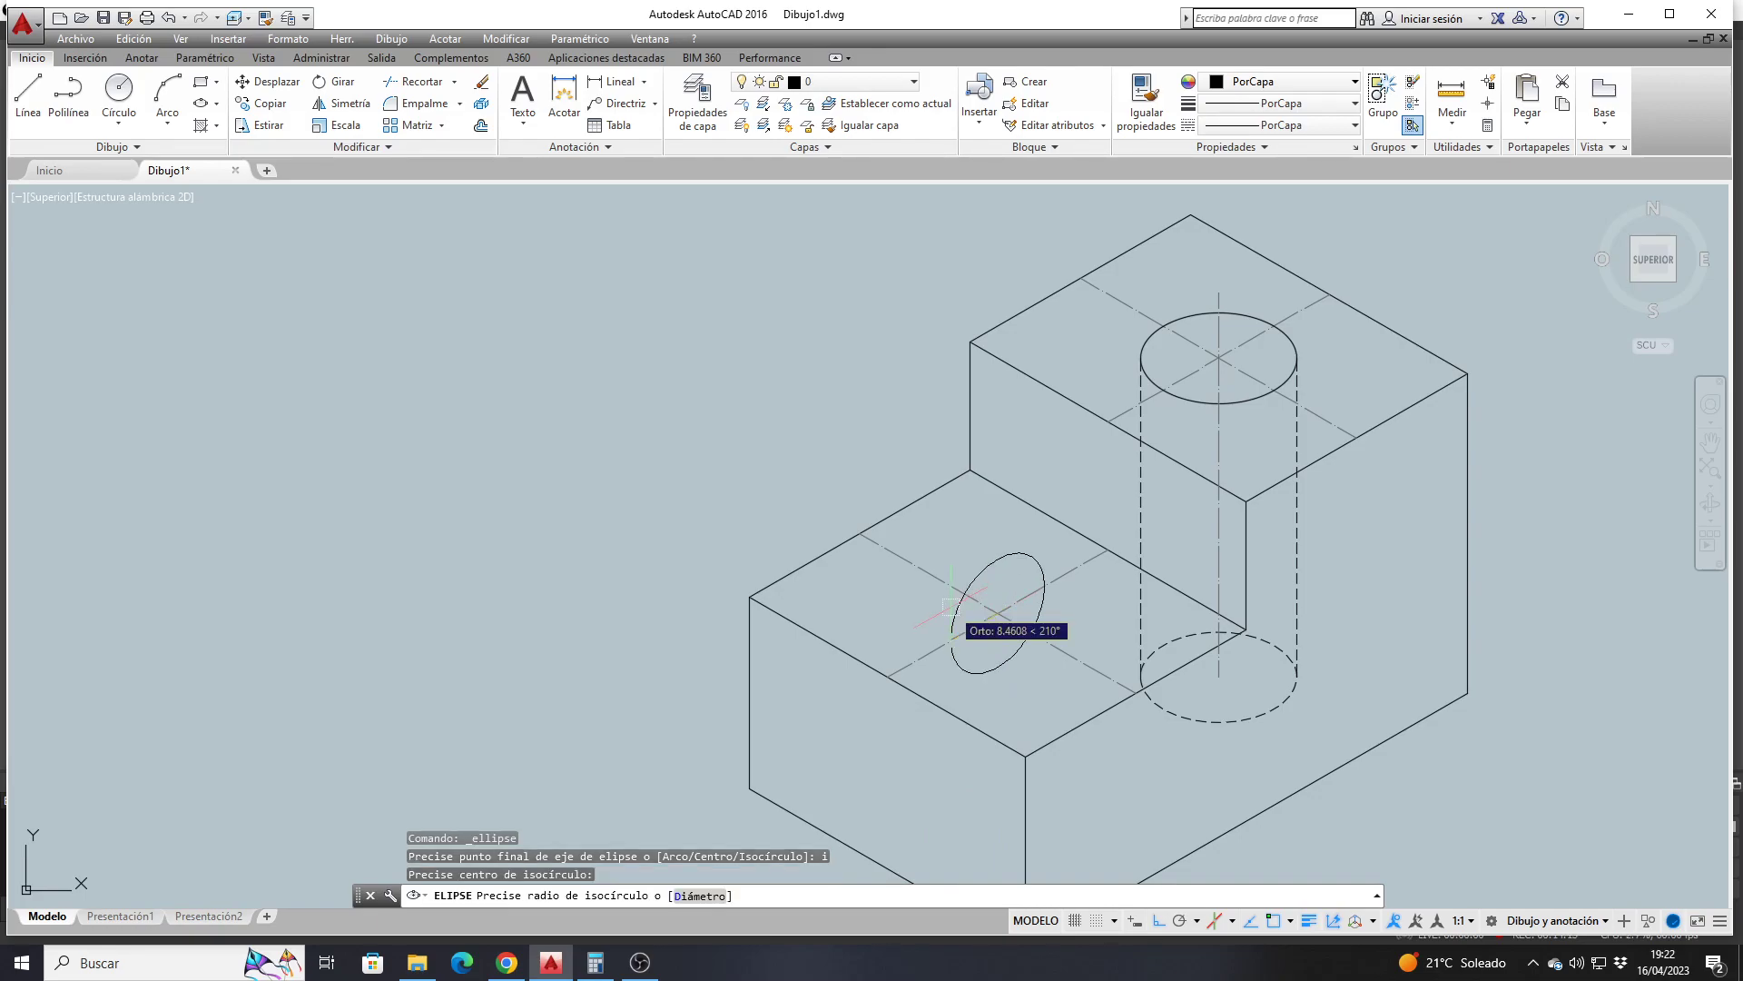
{"action": "key", "text": "F5"}
{"action": "key", "text": "F5"}
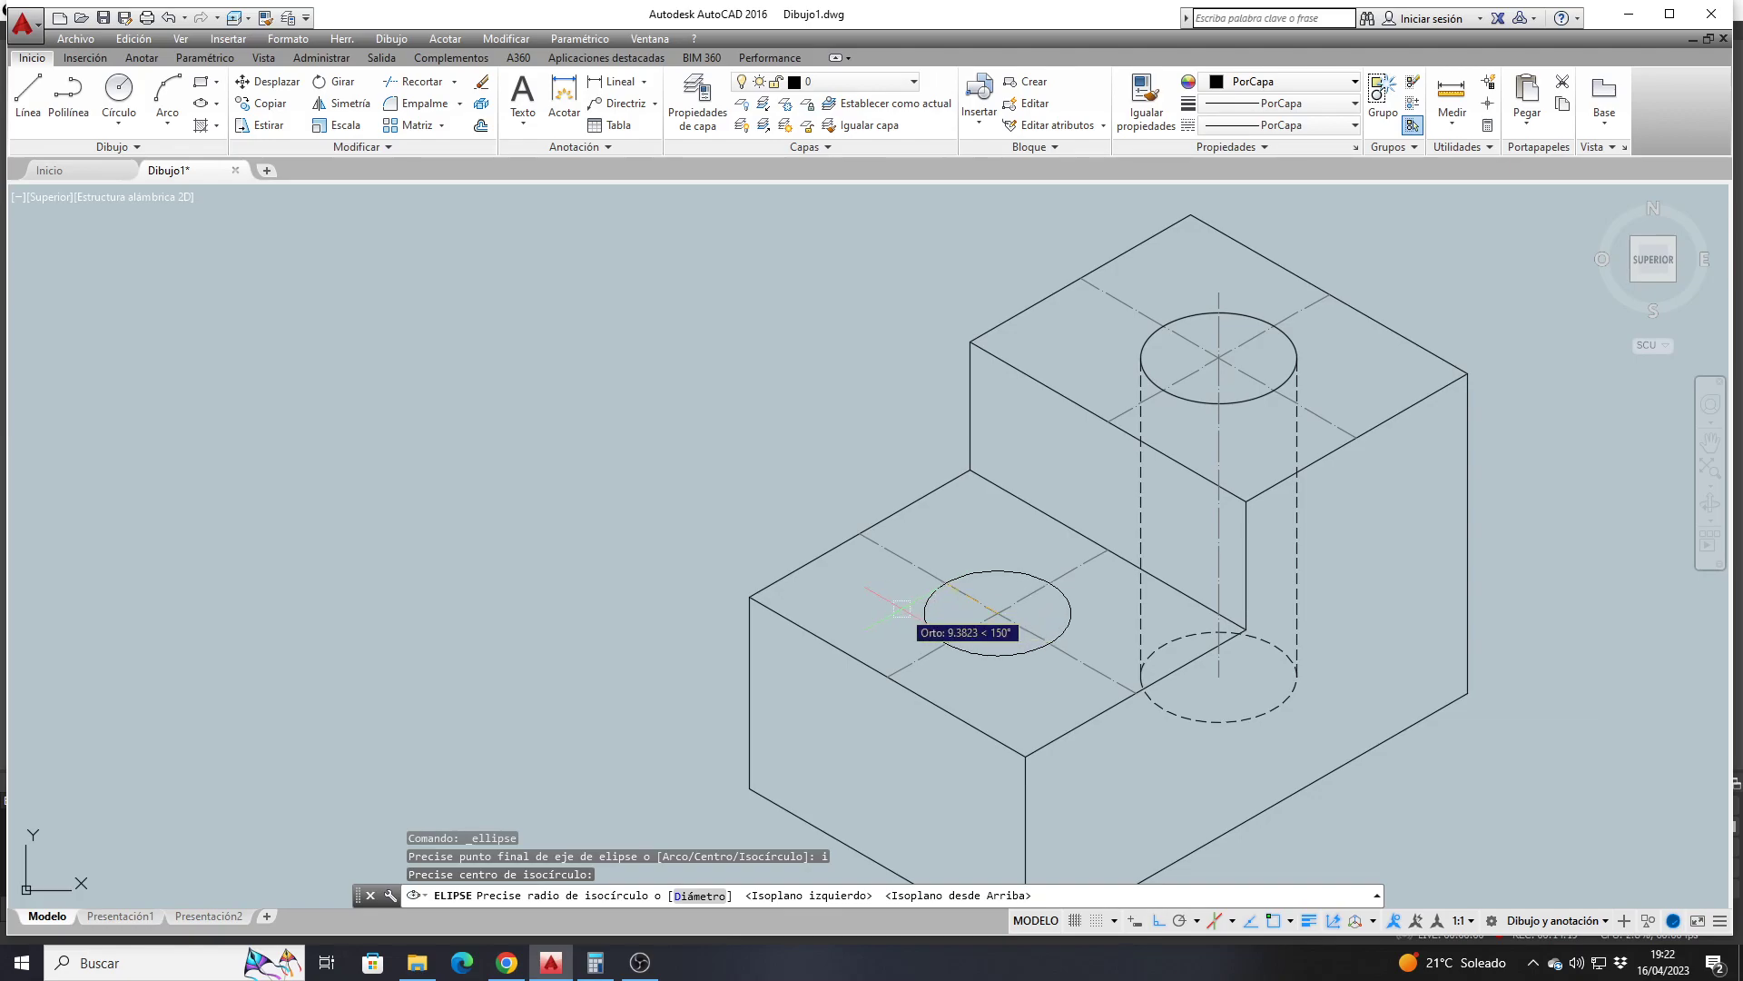
{"action": "type", "text": "rad"}
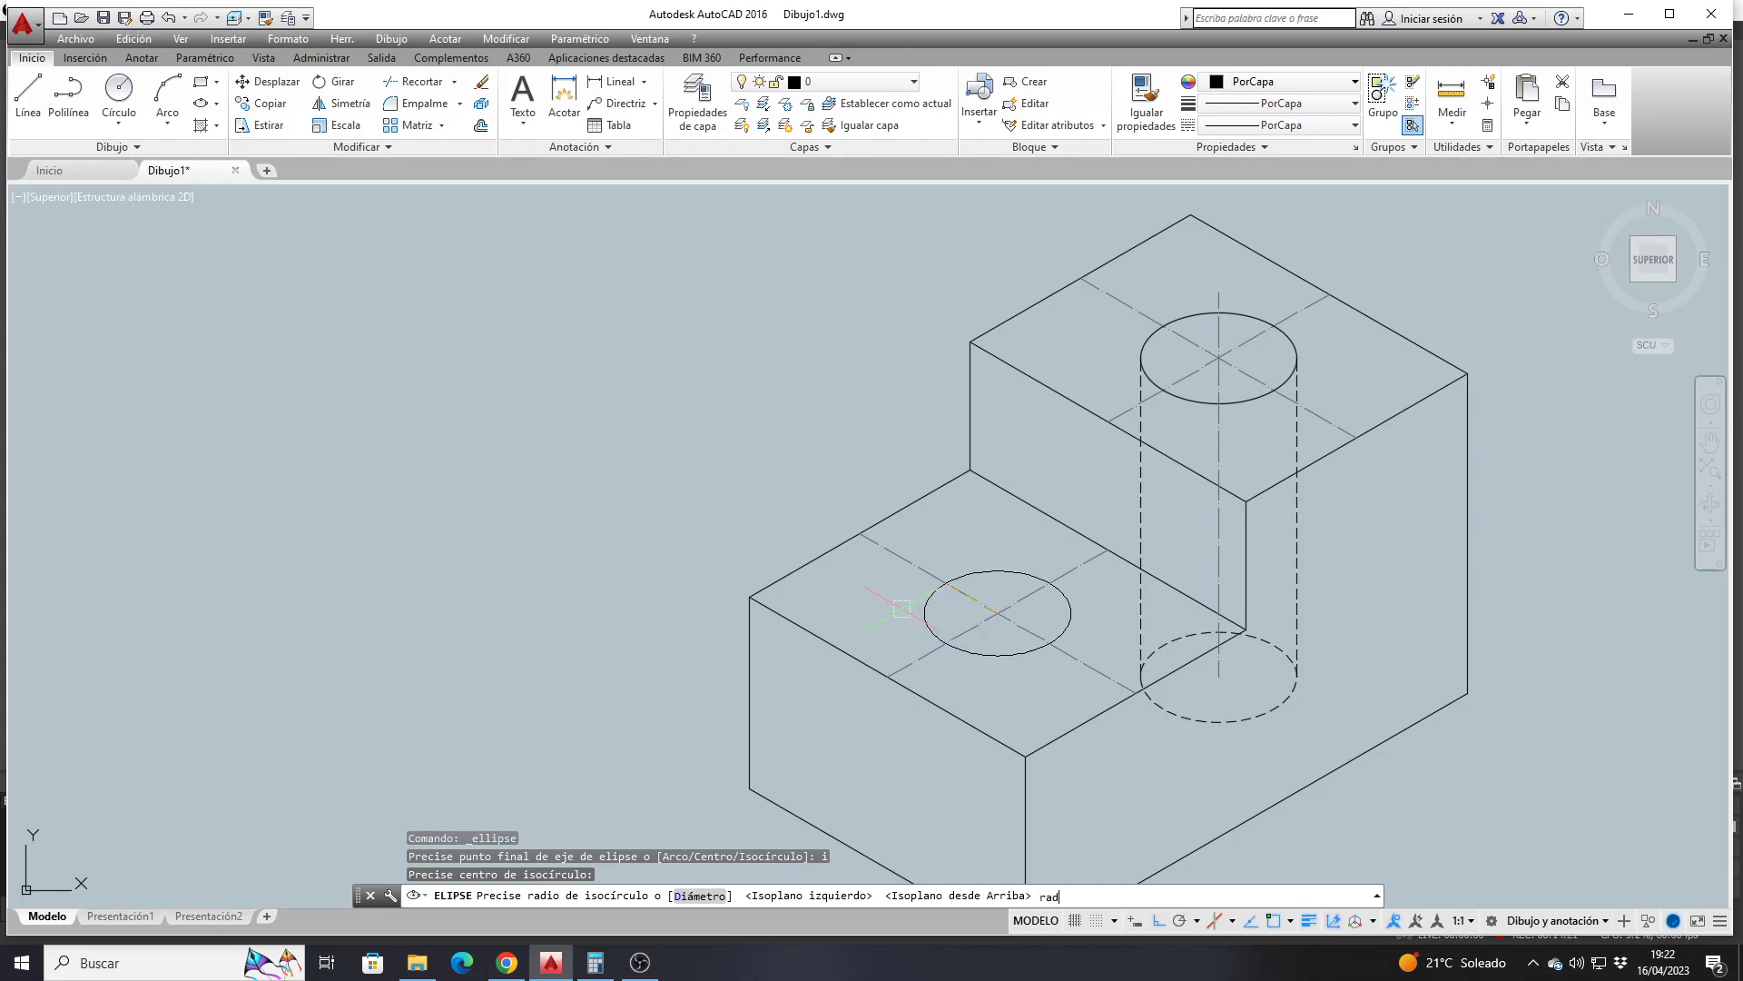
{"action": "key", "text": "Return"}
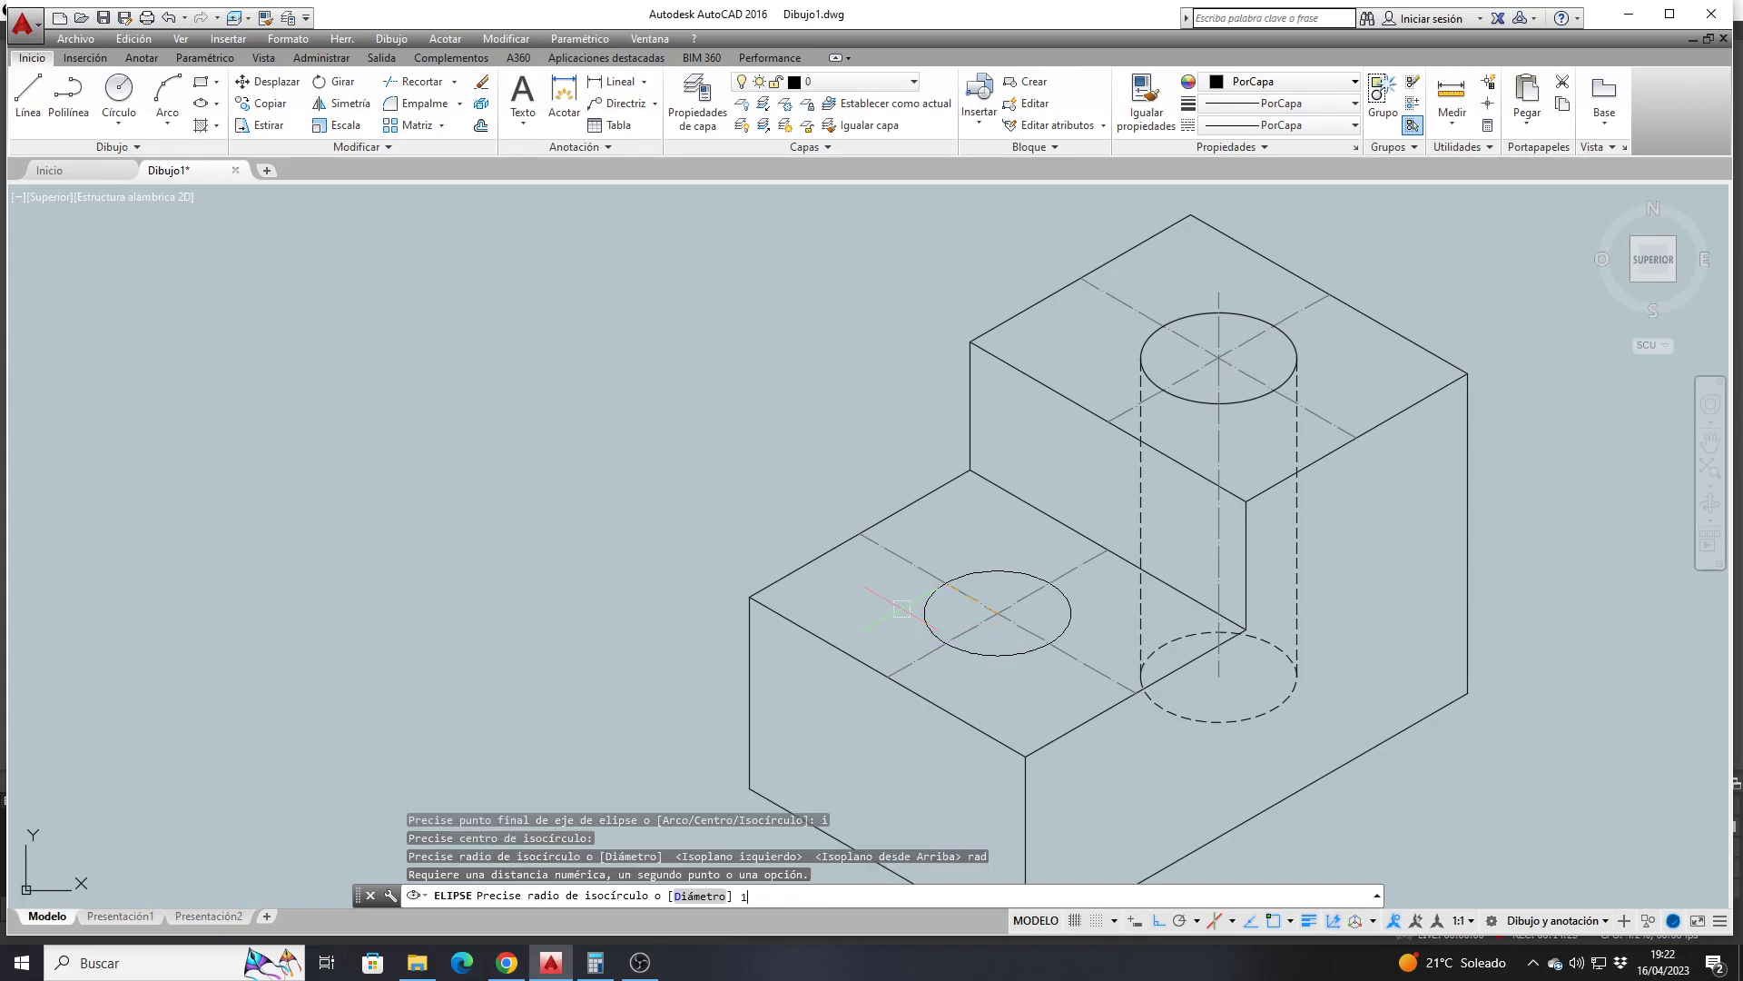
{"action": "key", "text": "Return"}
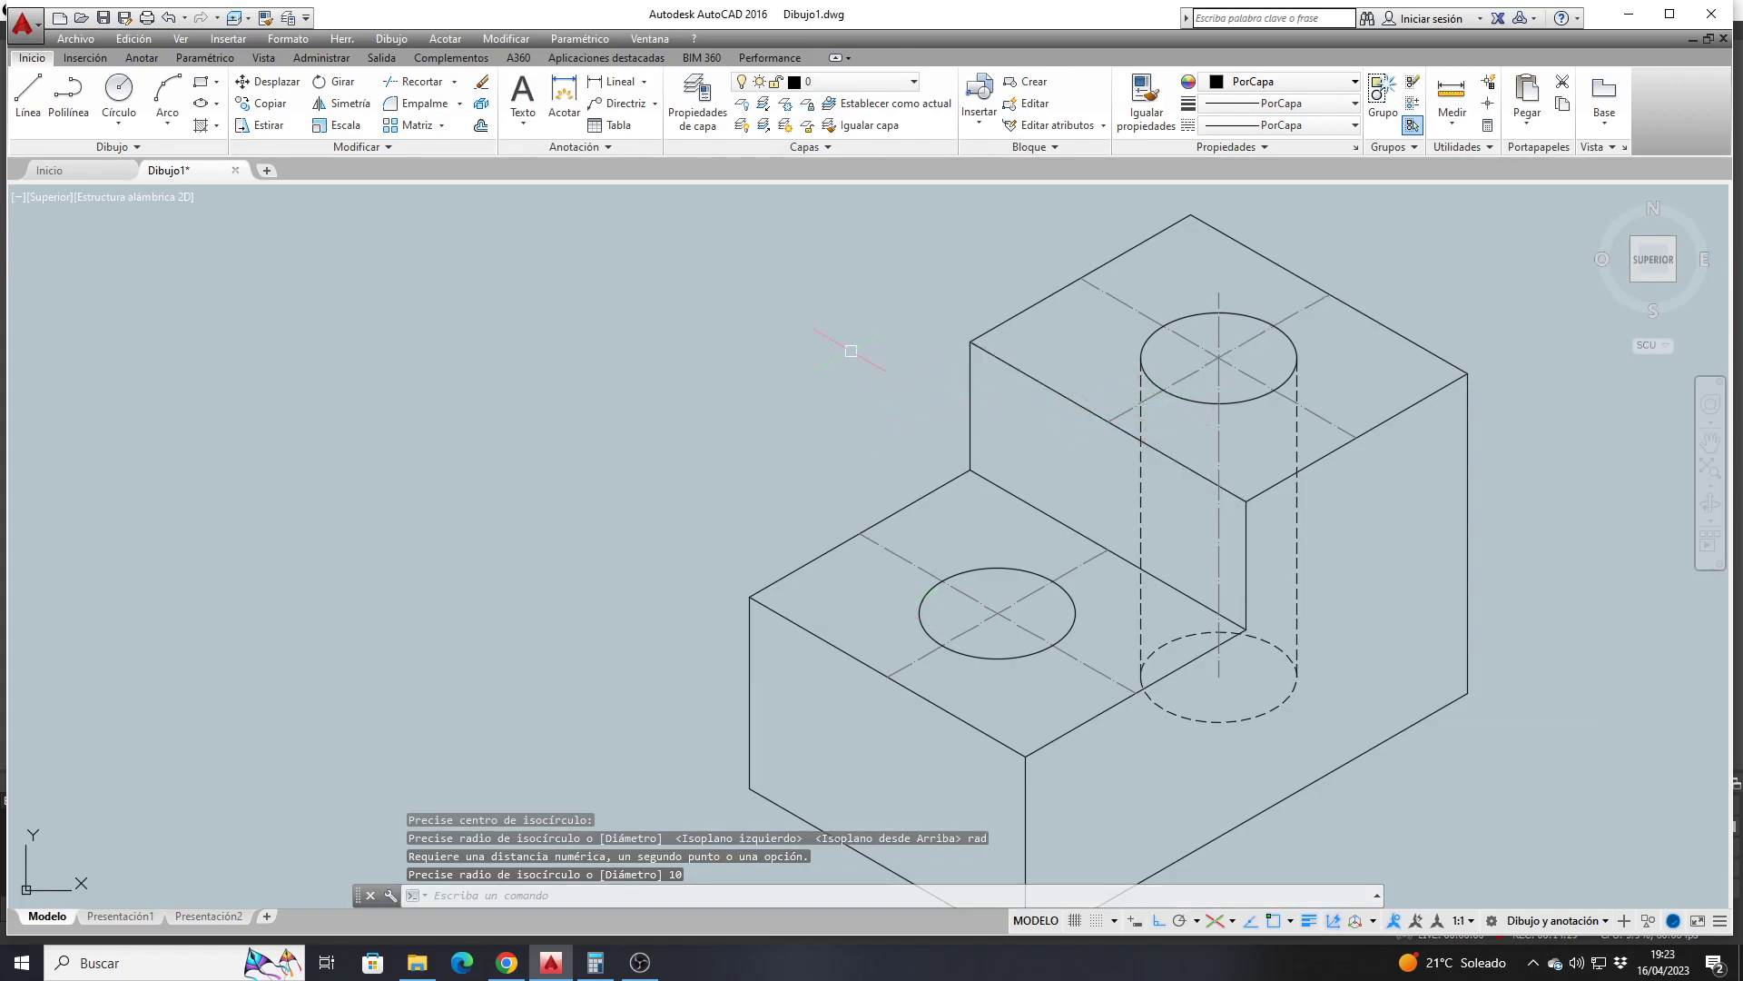
Copy the hole's upper isocircle from its centre onto the crossing of the lower step's centre lines
{"action": "left_click", "coordinate": [263, 103]}
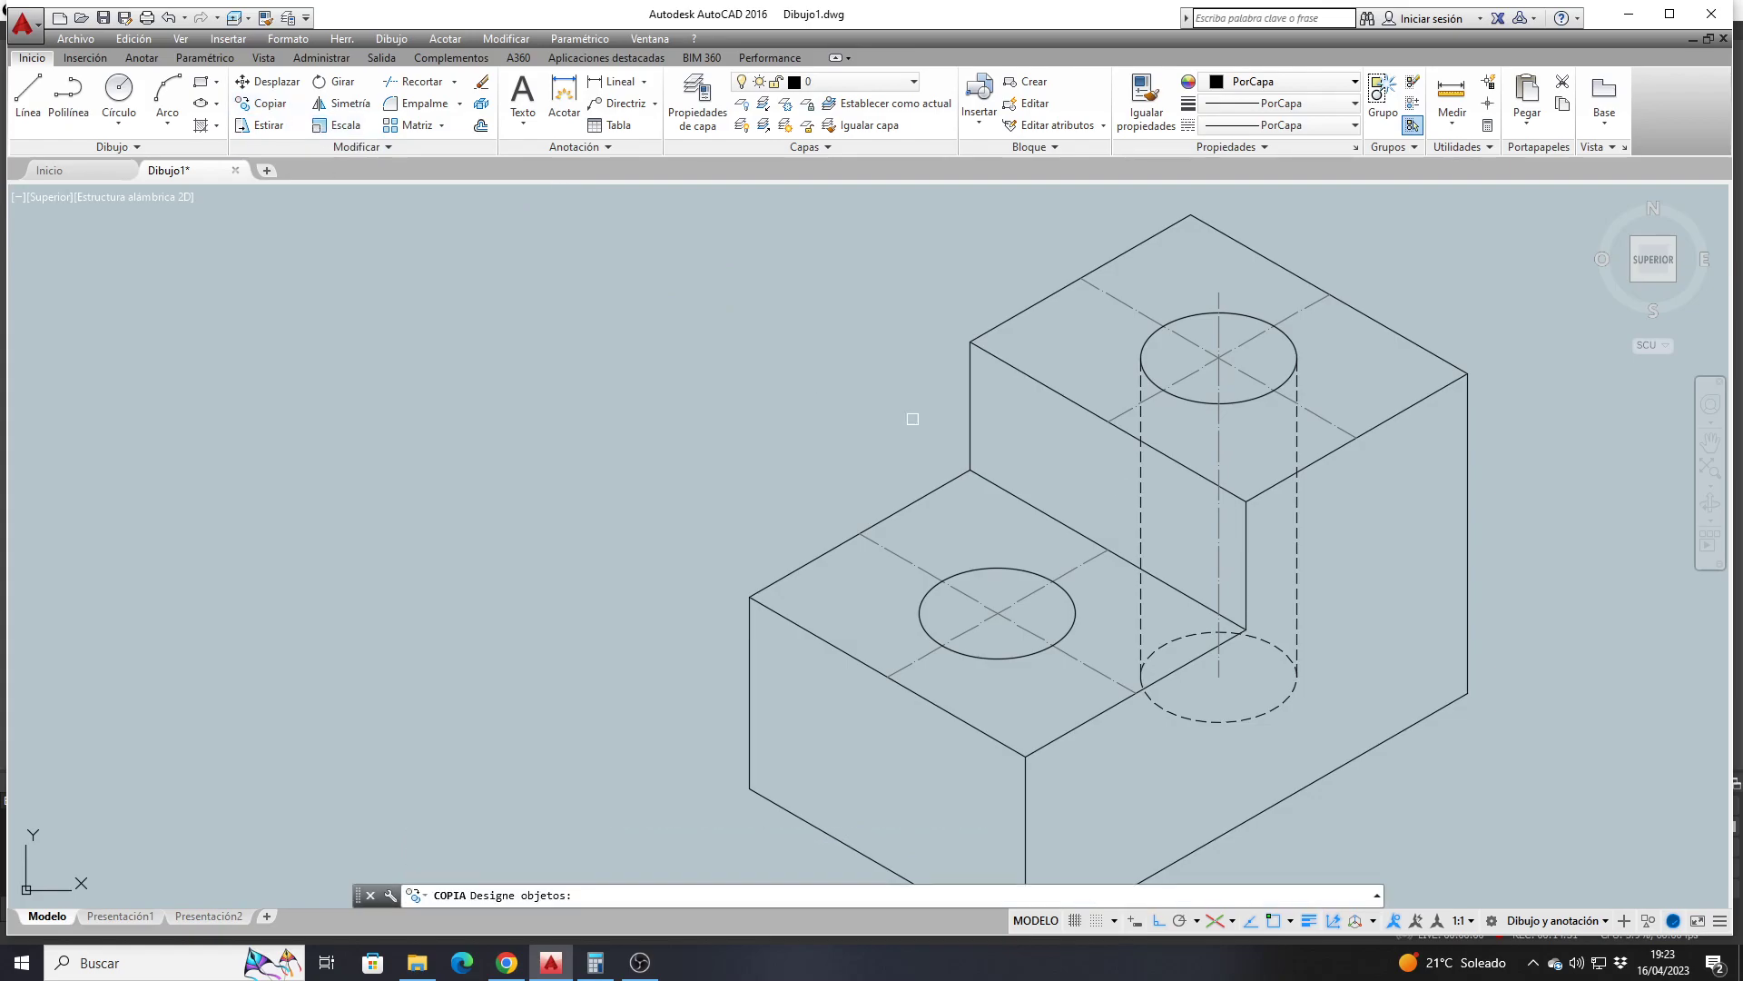
{"action": "left_click", "coordinate": [1223, 408]}
{"action": "key", "text": "Return"}
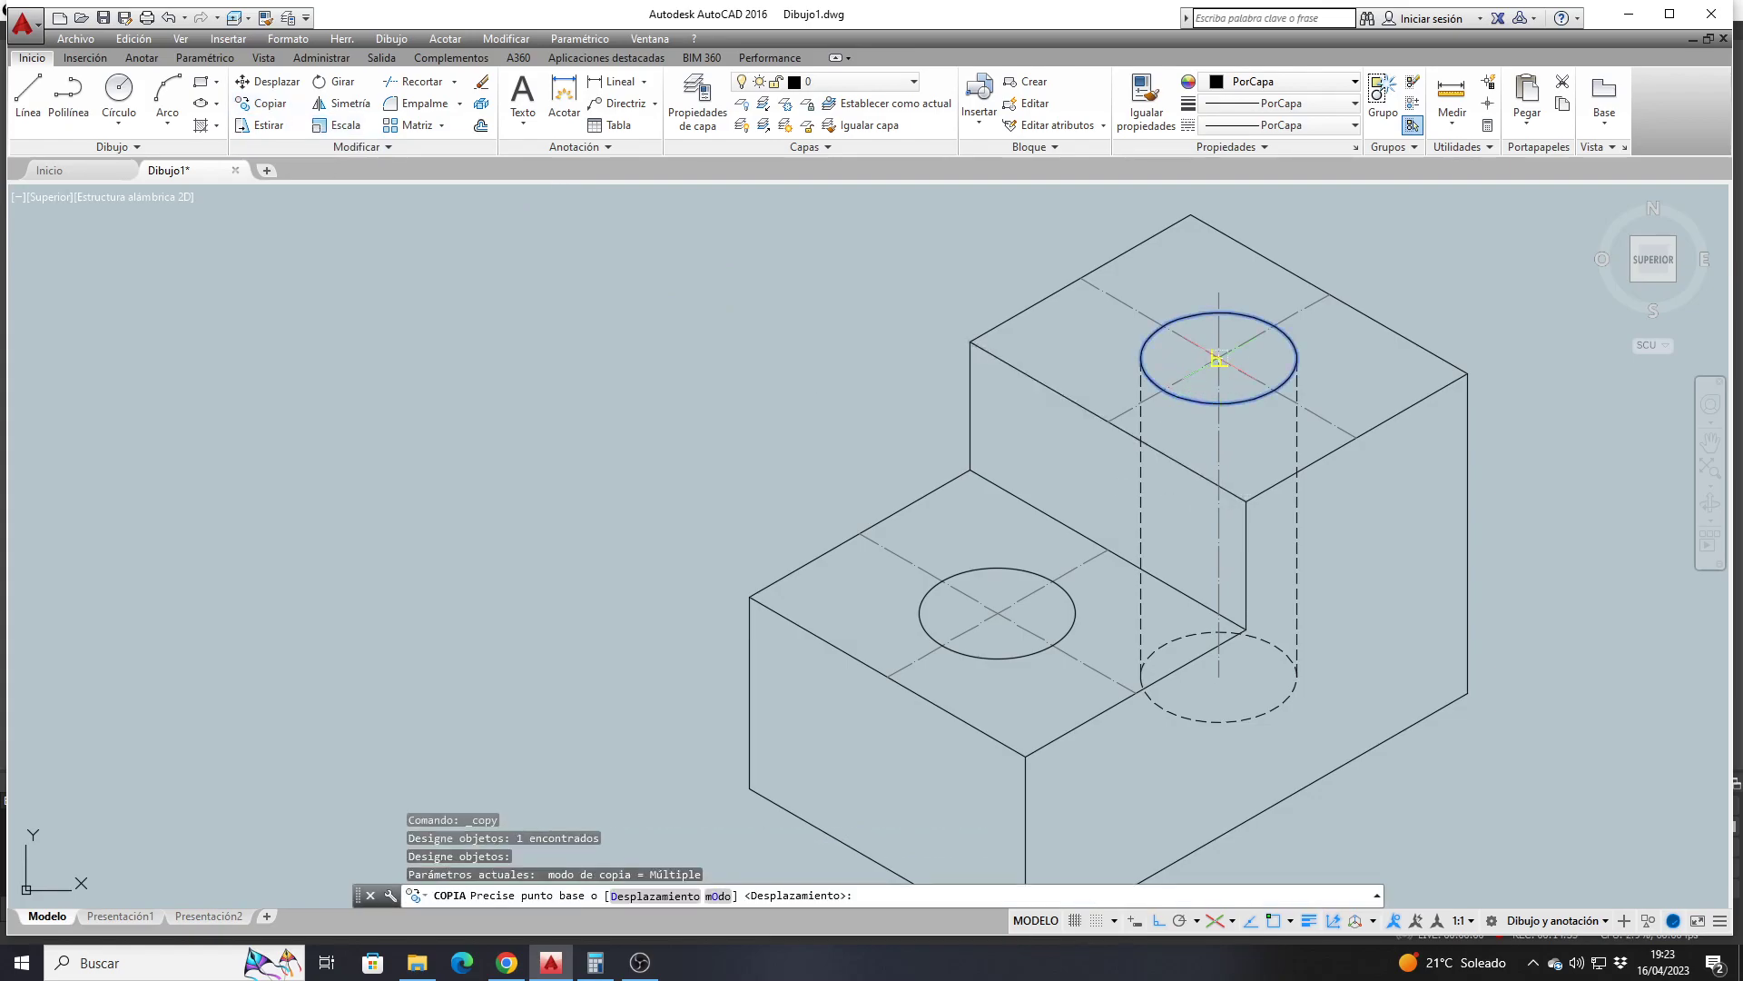
{"action": "left_click", "coordinate": [1218, 357]}
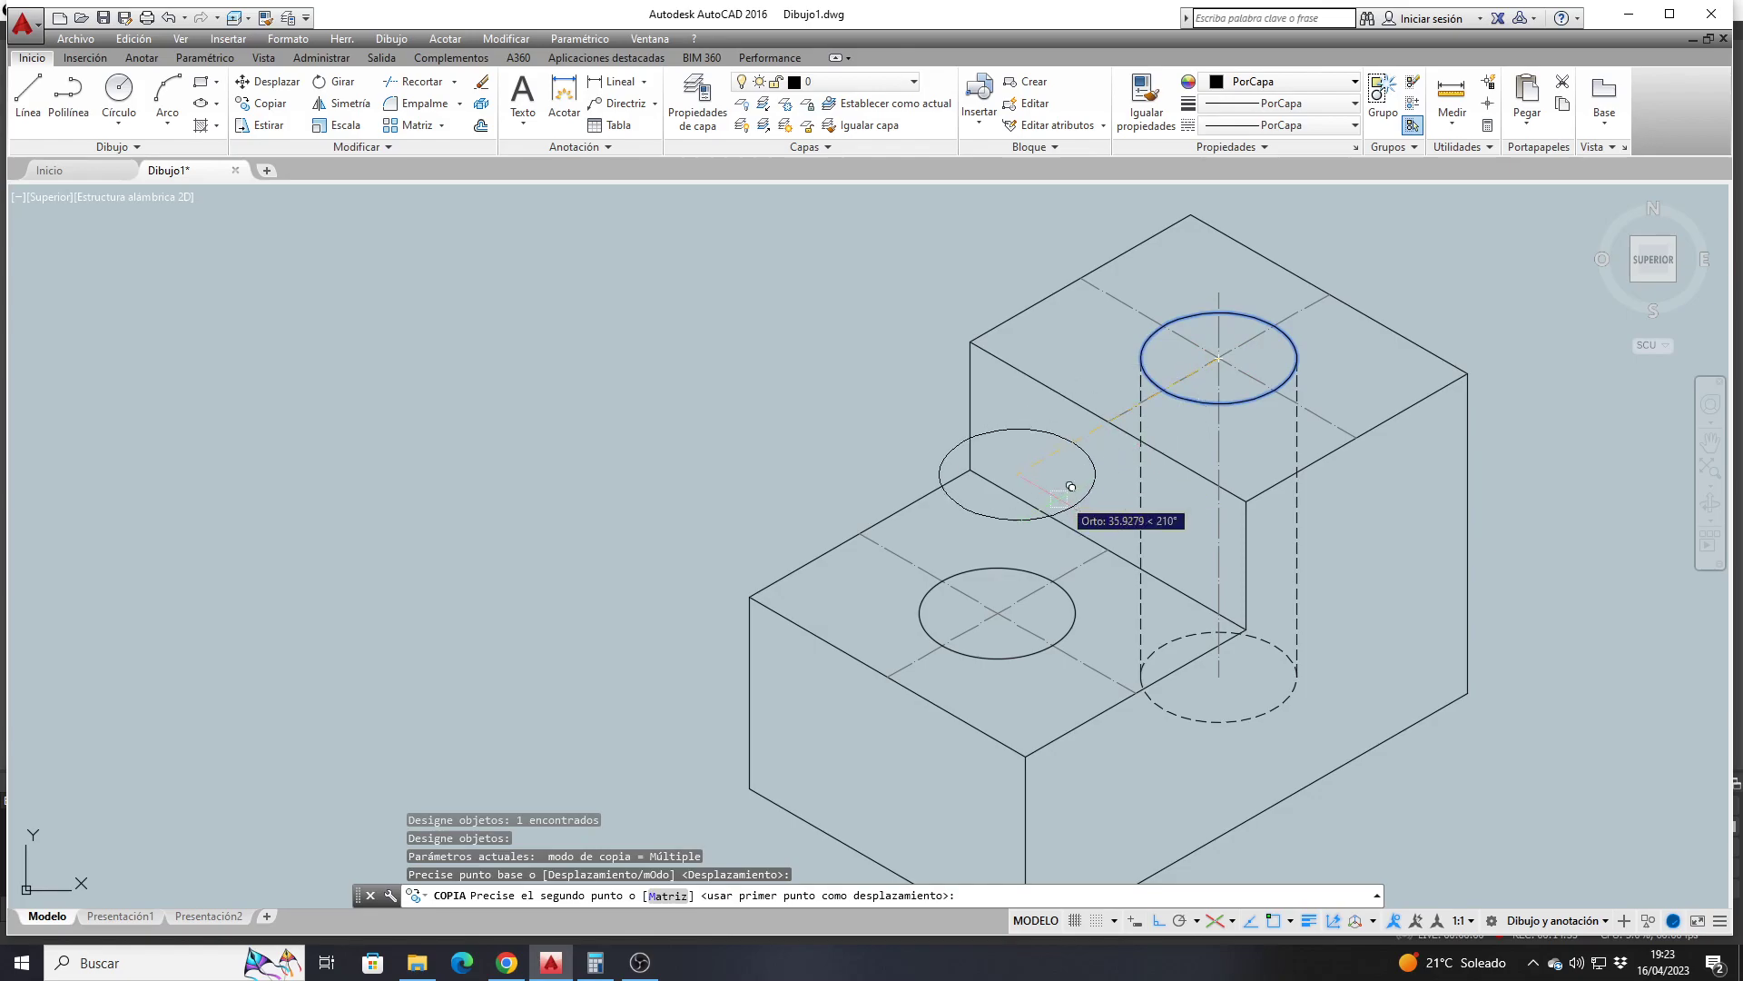
{"action": "left_click", "coordinate": [1008, 601]}
{"action": "key", "text": "Return"}
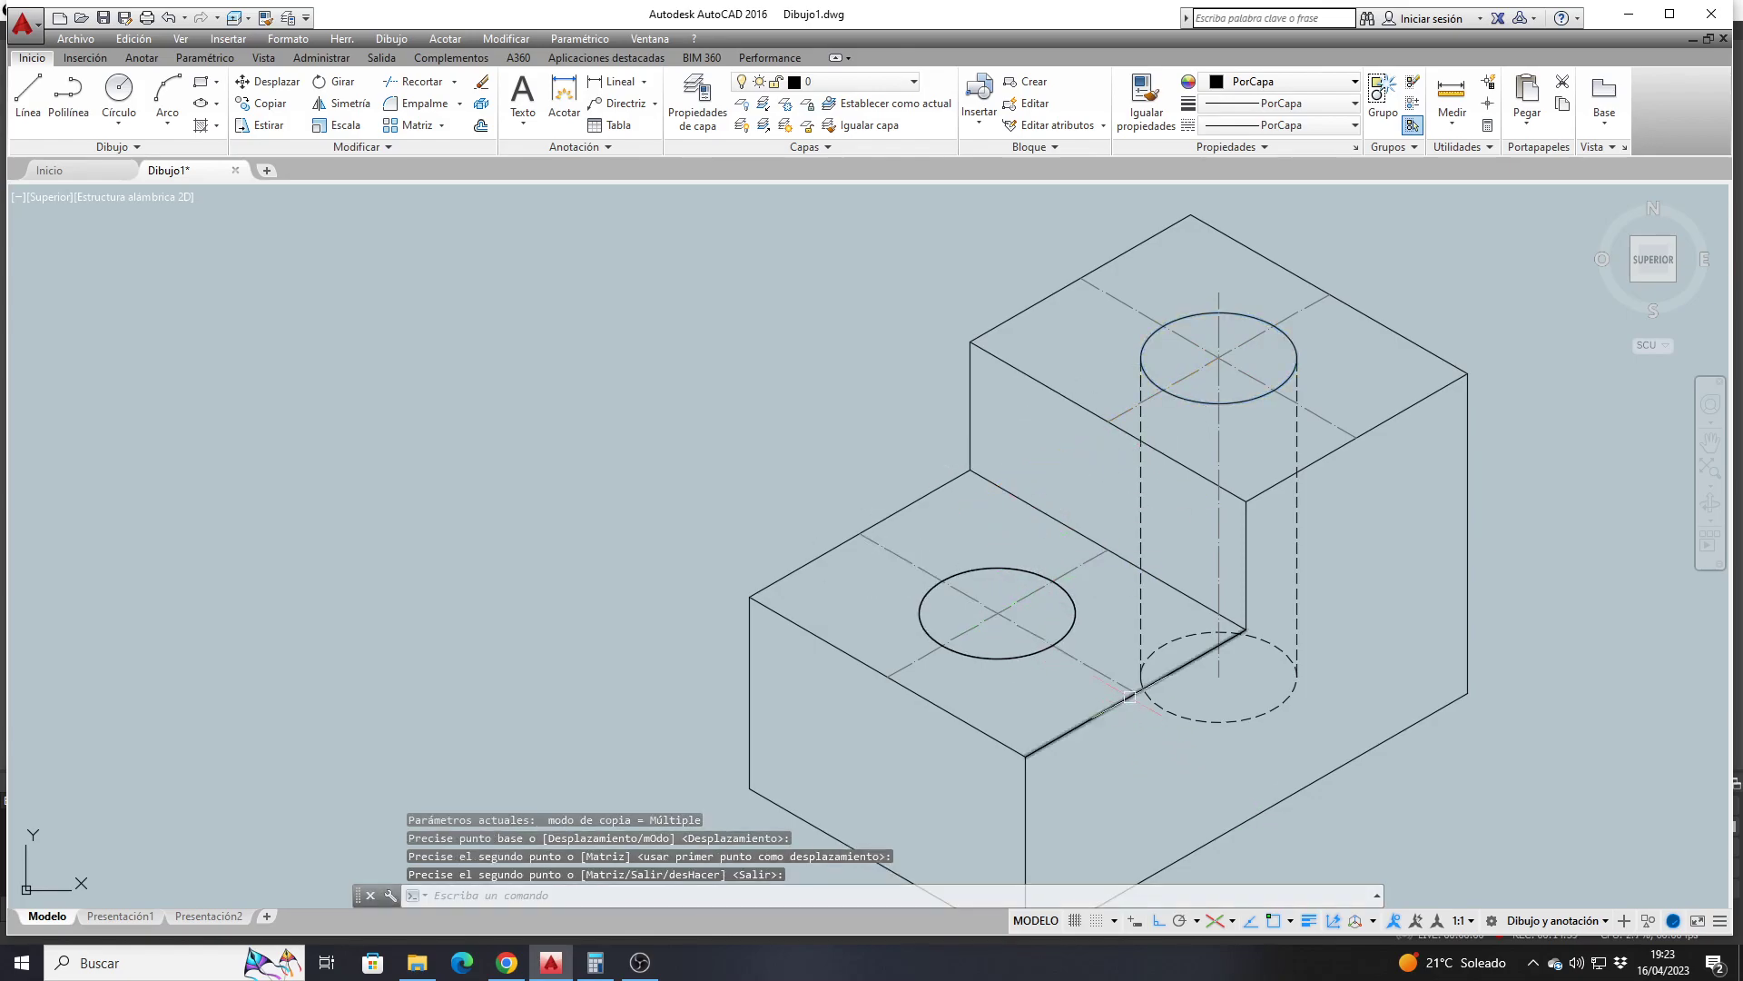
Erase one of the two overlapping isocircles on the lower step's face
{"action": "left_click", "coordinate": [1076, 613]}
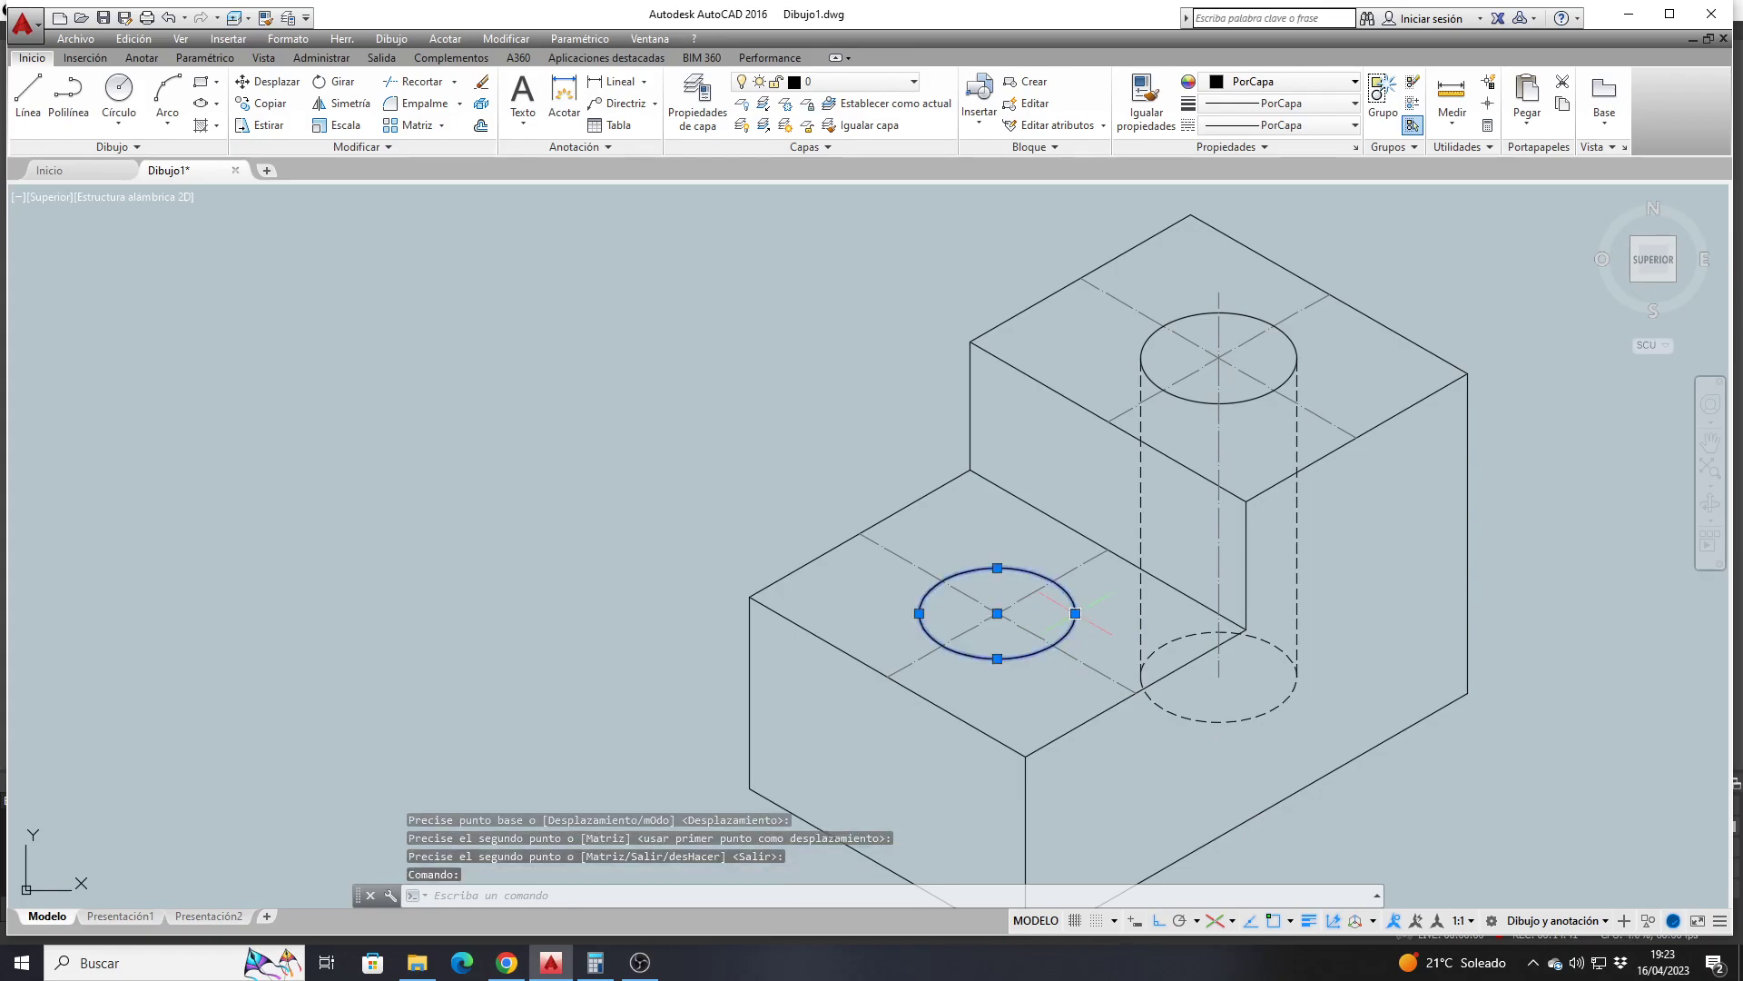
{"action": "left_click", "coordinate": [483, 84]}
{"action": "scroll", "coordinate": [742, 524], "scroll_direction": "down", "scroll_amount": 2}
{"action": "scroll", "coordinate": [906, 614], "scroll_direction": "up", "scroll_amount": 2}
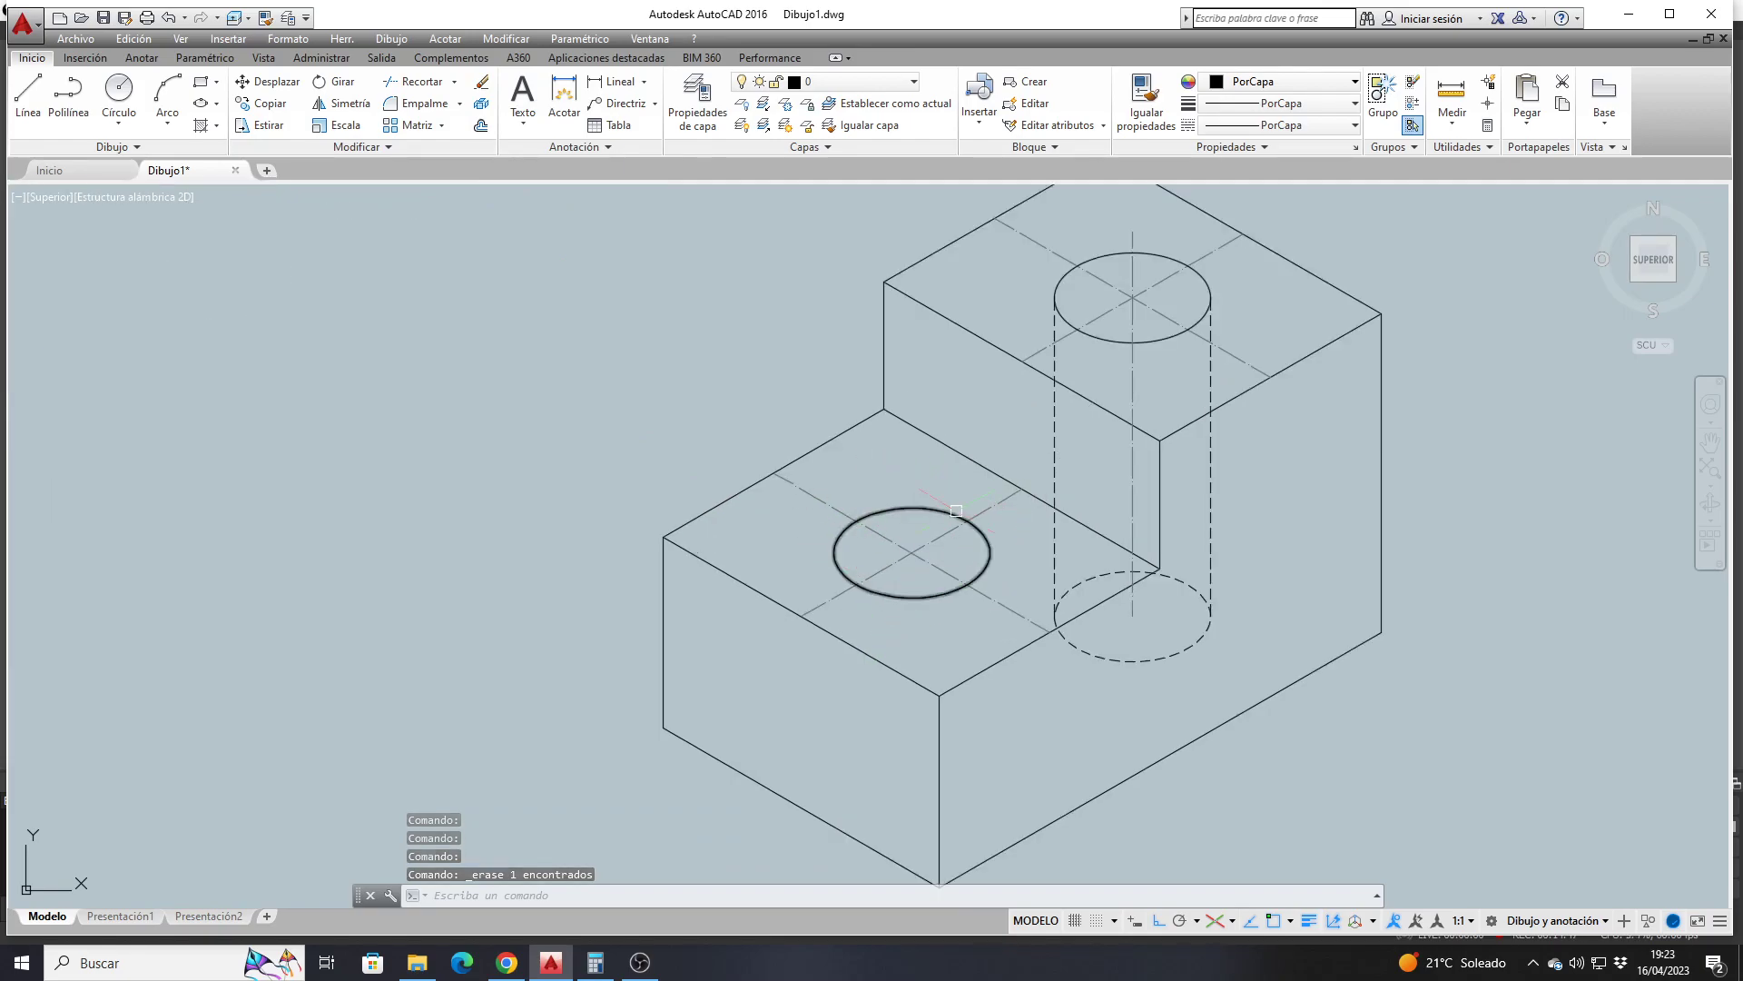
Trim away the front half of the lower step's isocircle at the centre line parallel to the step's front edge
{"action": "scroll", "coordinate": [866, 532], "scroll_direction": "up", "scroll_amount": 2}
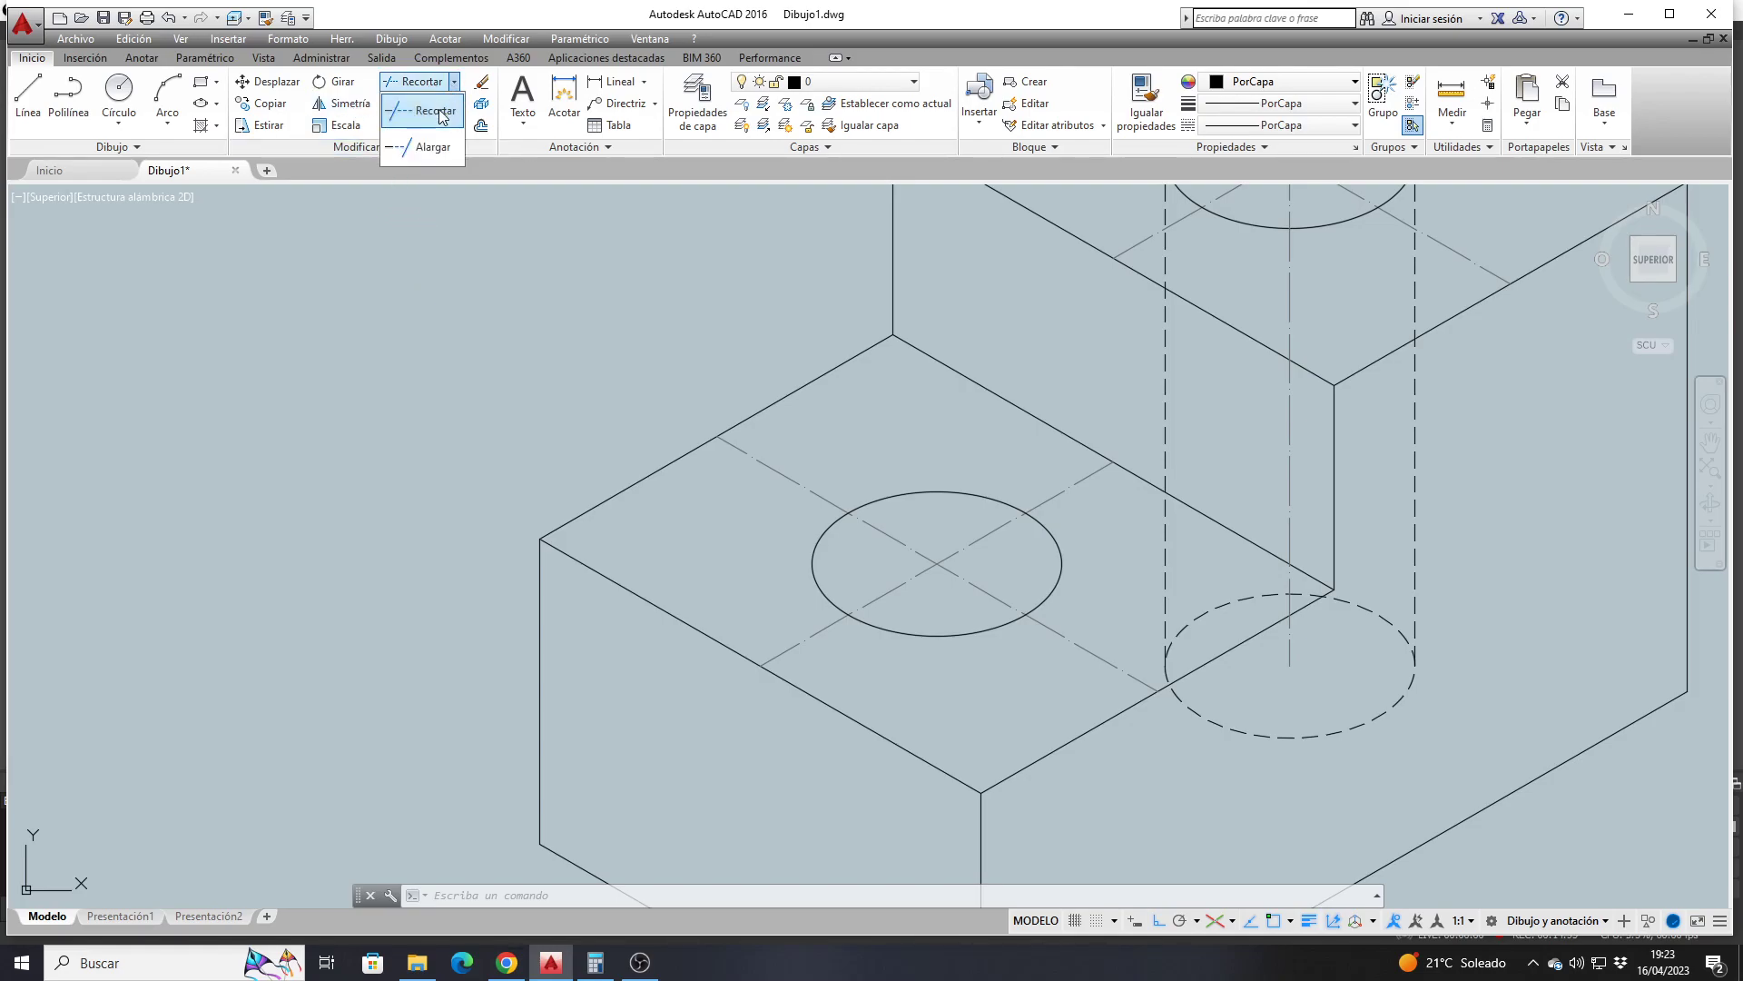
{"action": "left_click", "coordinate": [427, 81]}
{"action": "key", "text": "Return"}
{"action": "left_click", "coordinate": [848, 540]}
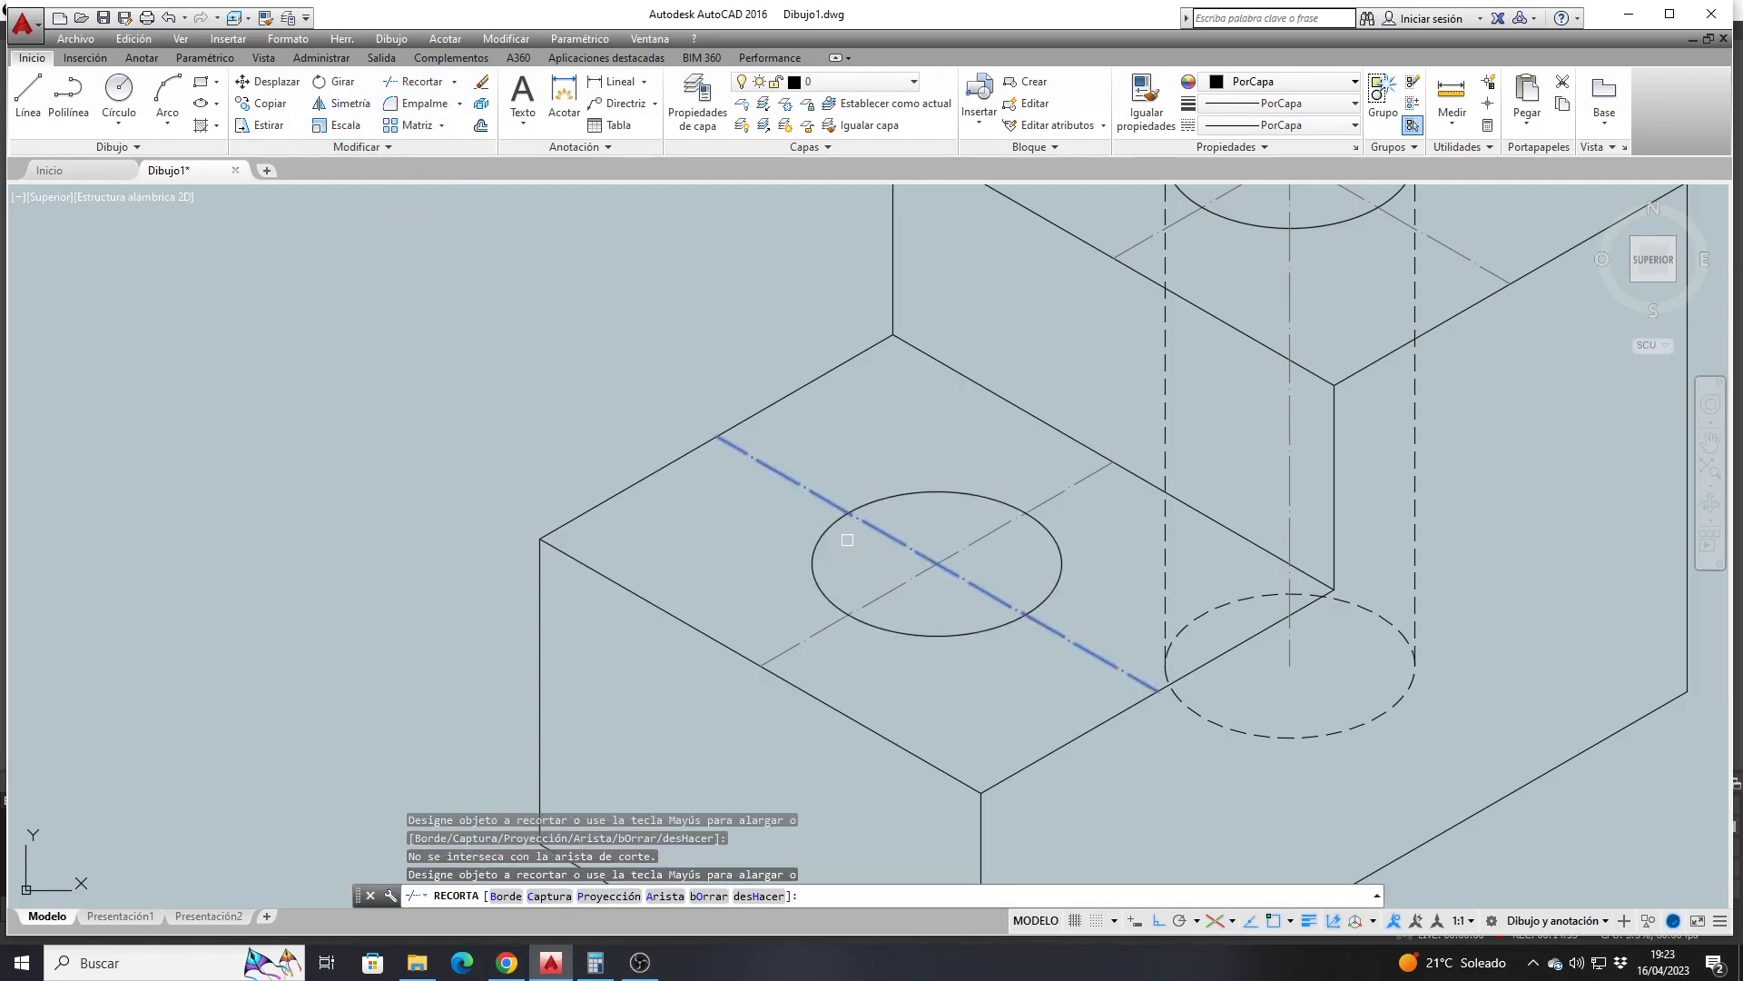
{"action": "left_click", "coordinate": [830, 541]}
{"action": "key", "text": "Return"}
Draw a 20 mm line from the slot arc's left end along the 210° isometric direction to the step's front edge
{"action": "scroll", "coordinate": [793, 510], "scroll_direction": "down", "scroll_amount": 4}
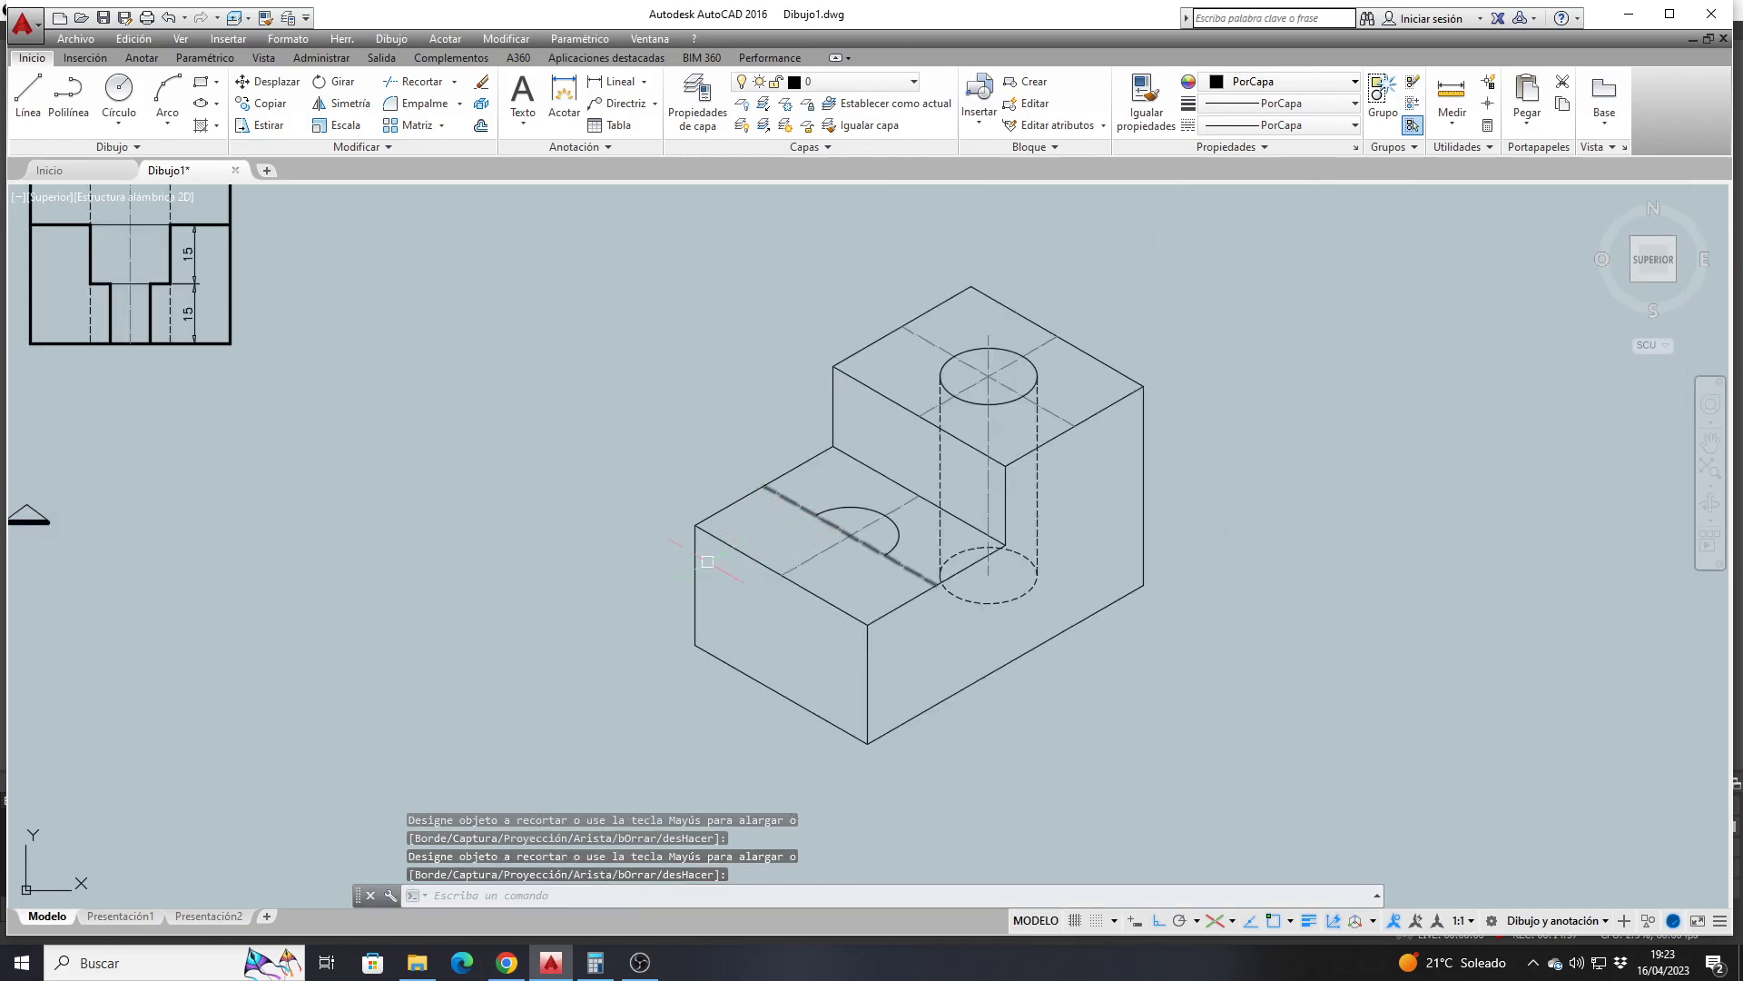
{"action": "left_click", "coordinate": [28, 91]}
{"action": "scroll", "coordinate": [793, 509], "scroll_direction": "up", "scroll_amount": 4}
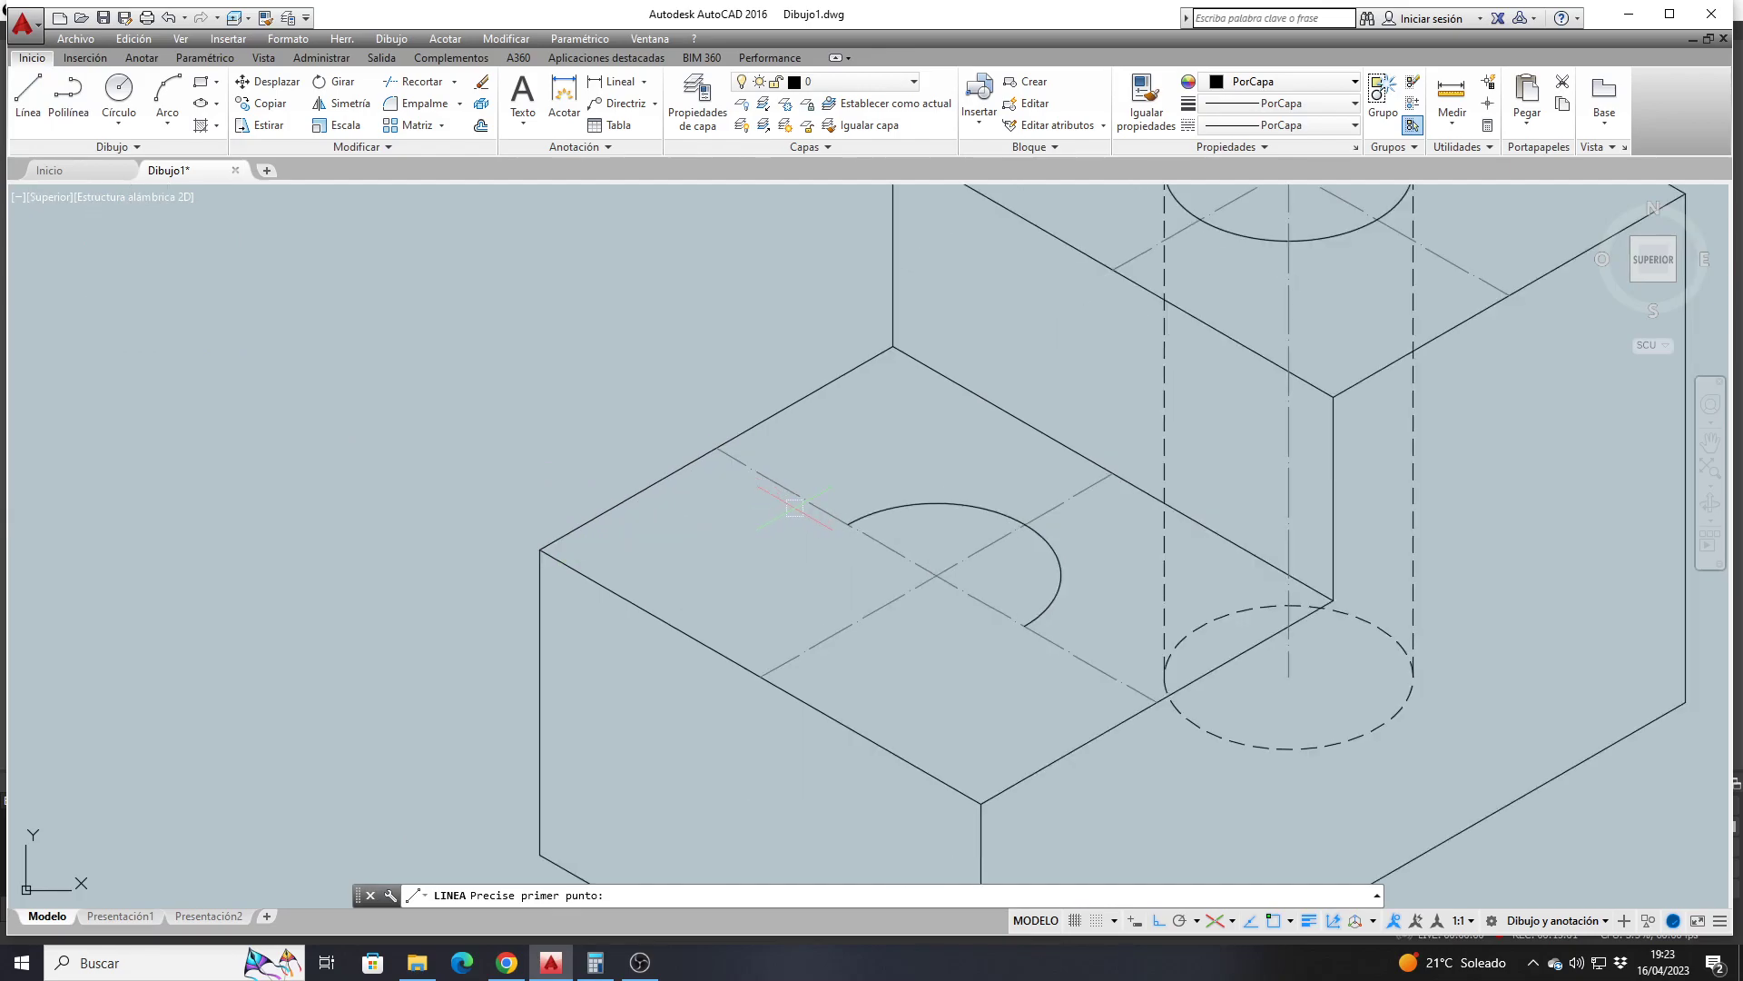
{"action": "left_click", "coordinate": [848, 524]}
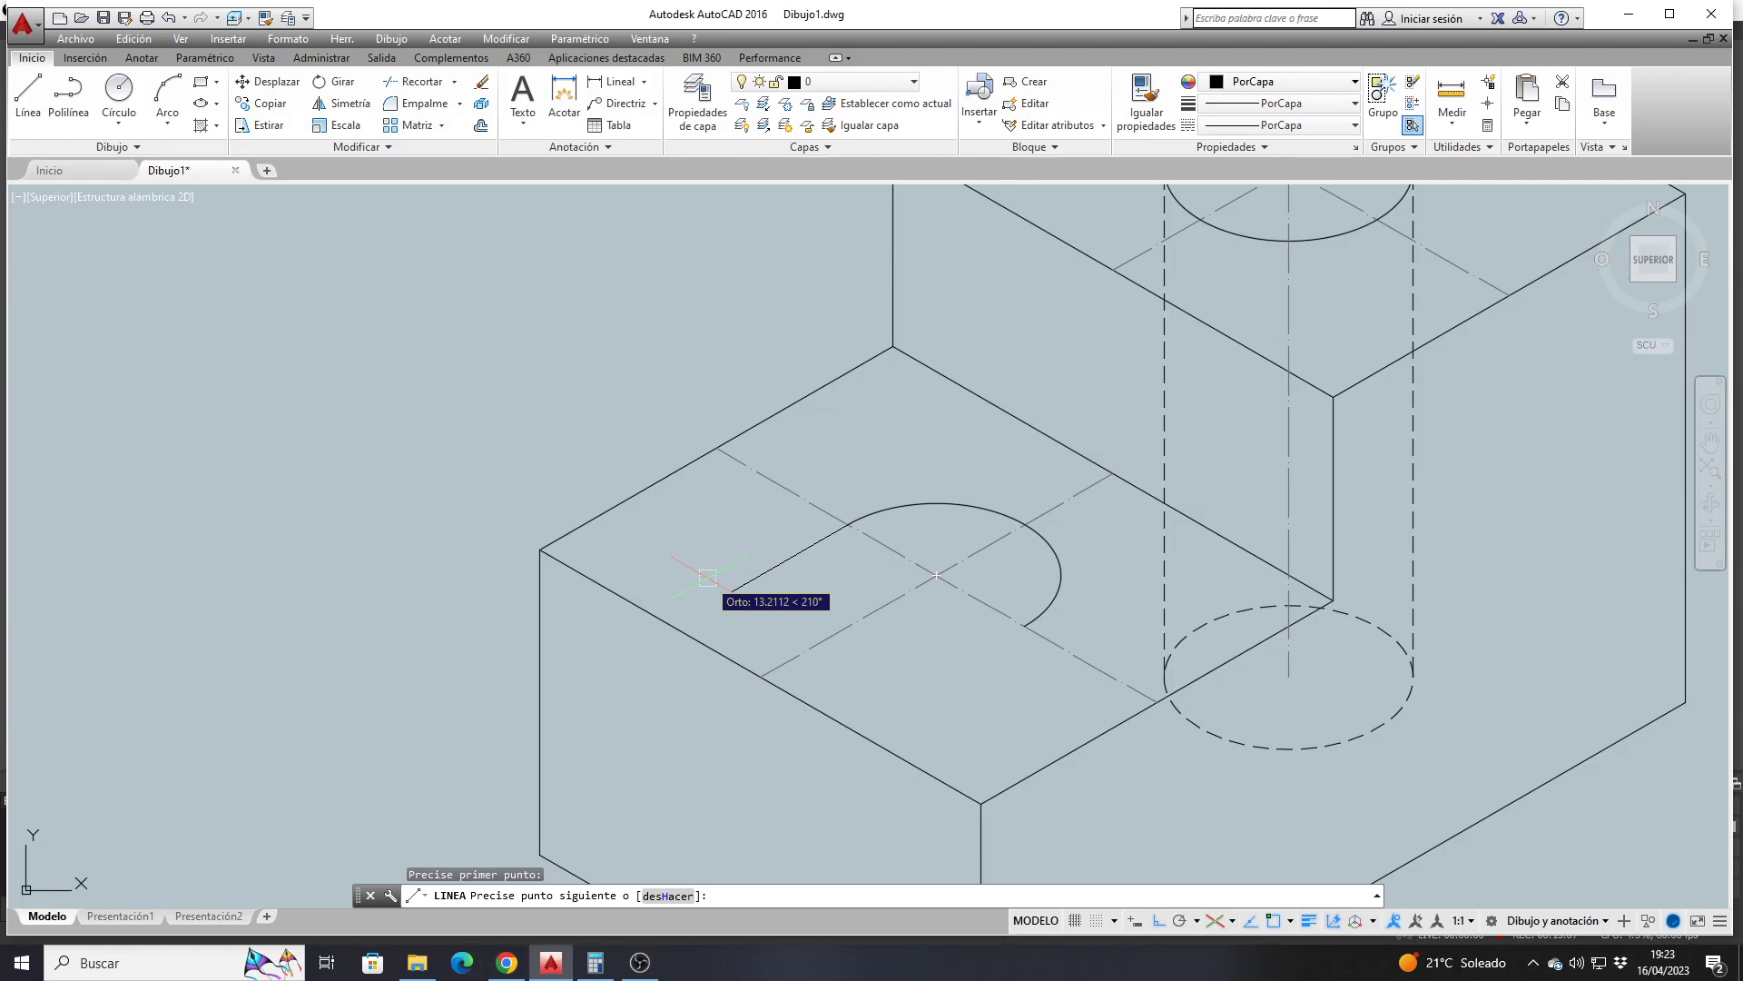
{"action": "type", "text": "2"}
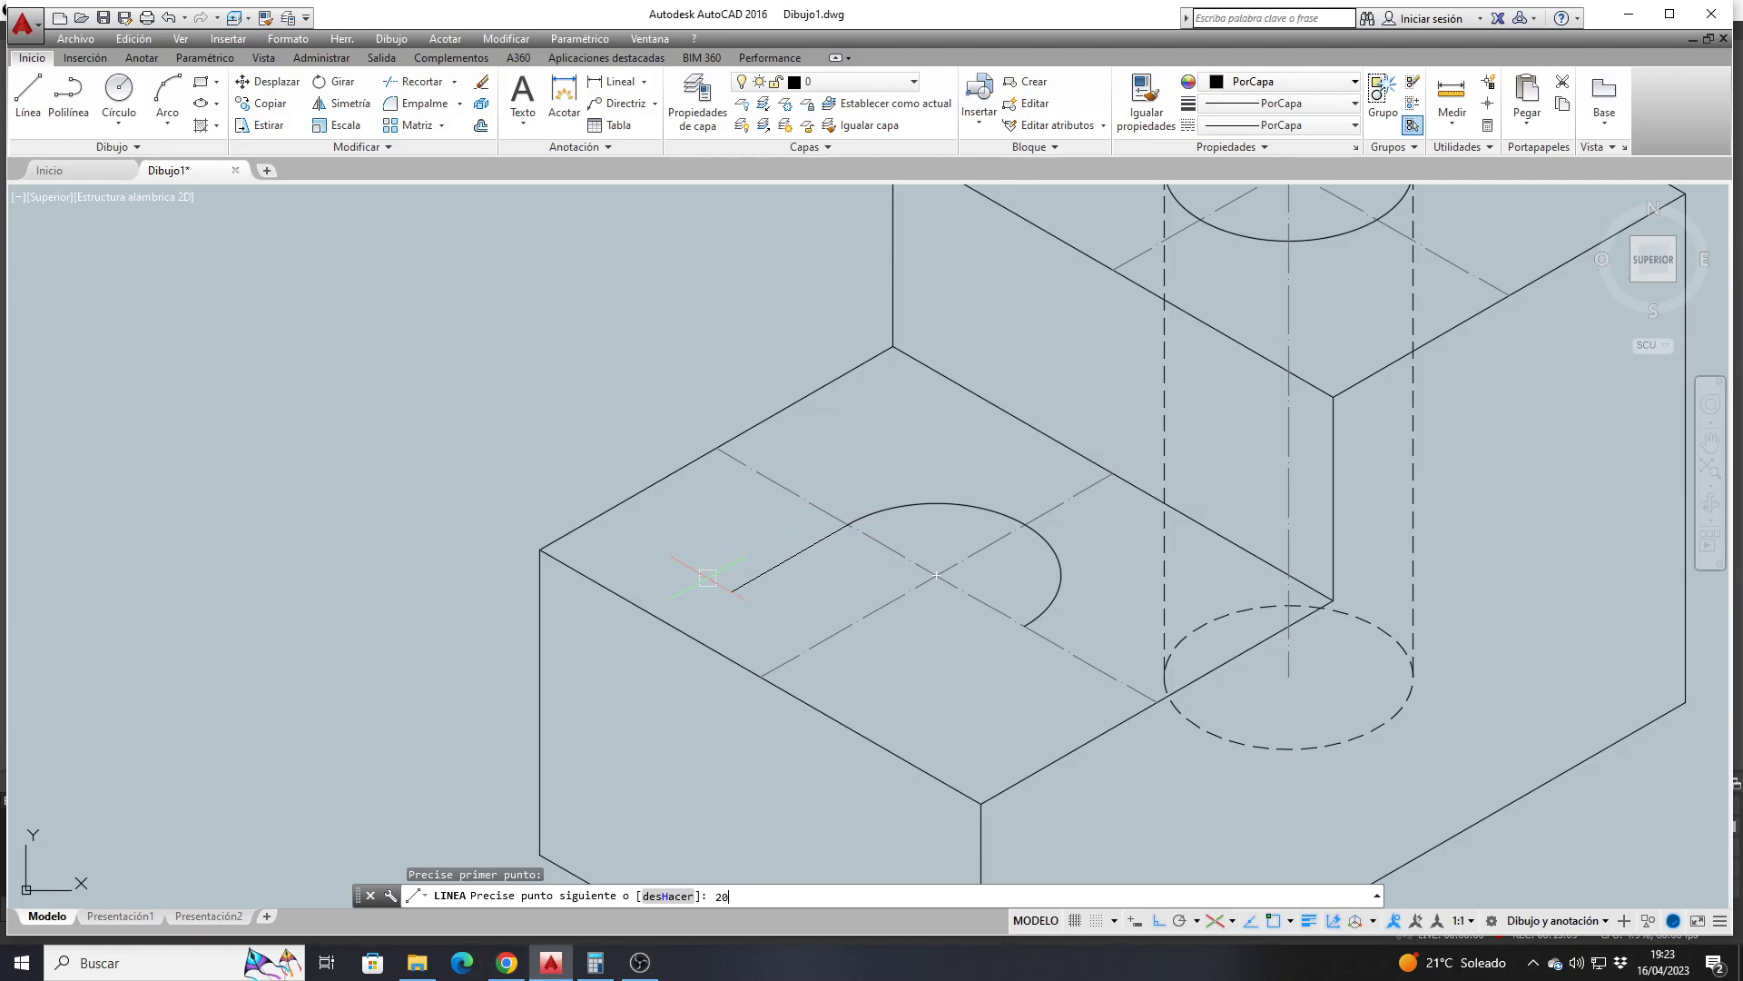
{"action": "type", "text": "0"}
{"action": "key", "text": "Return"}
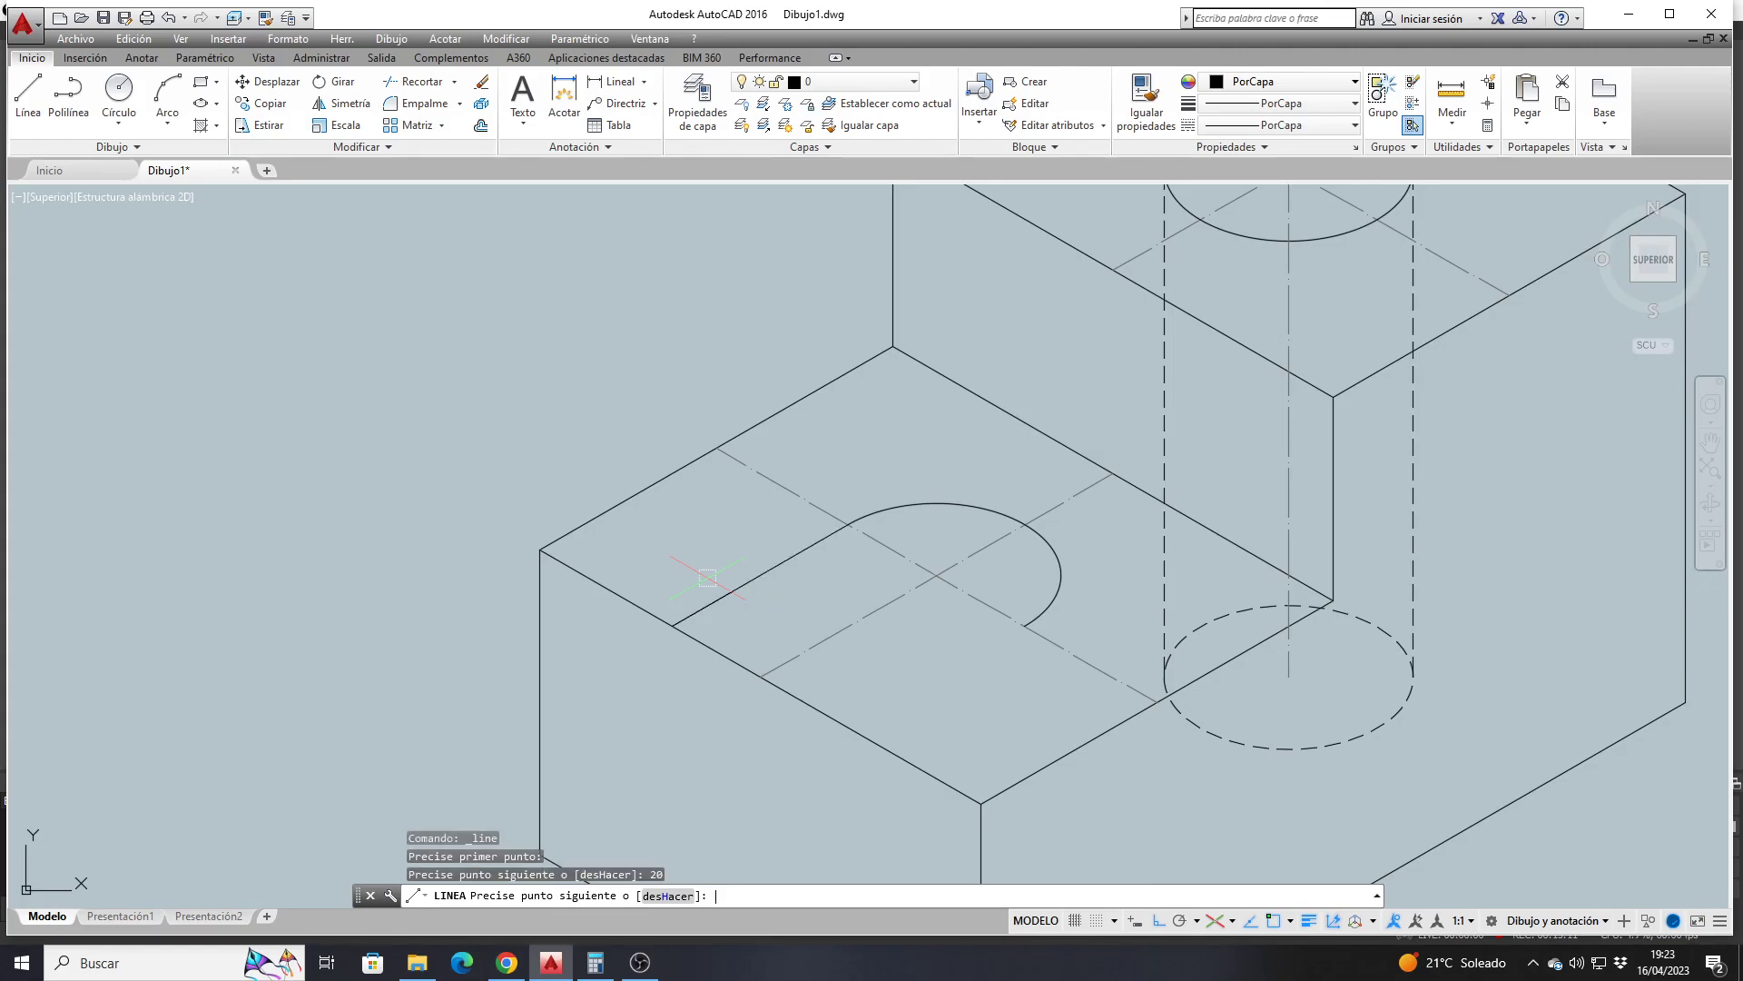
{"action": "key", "text": "Return"}
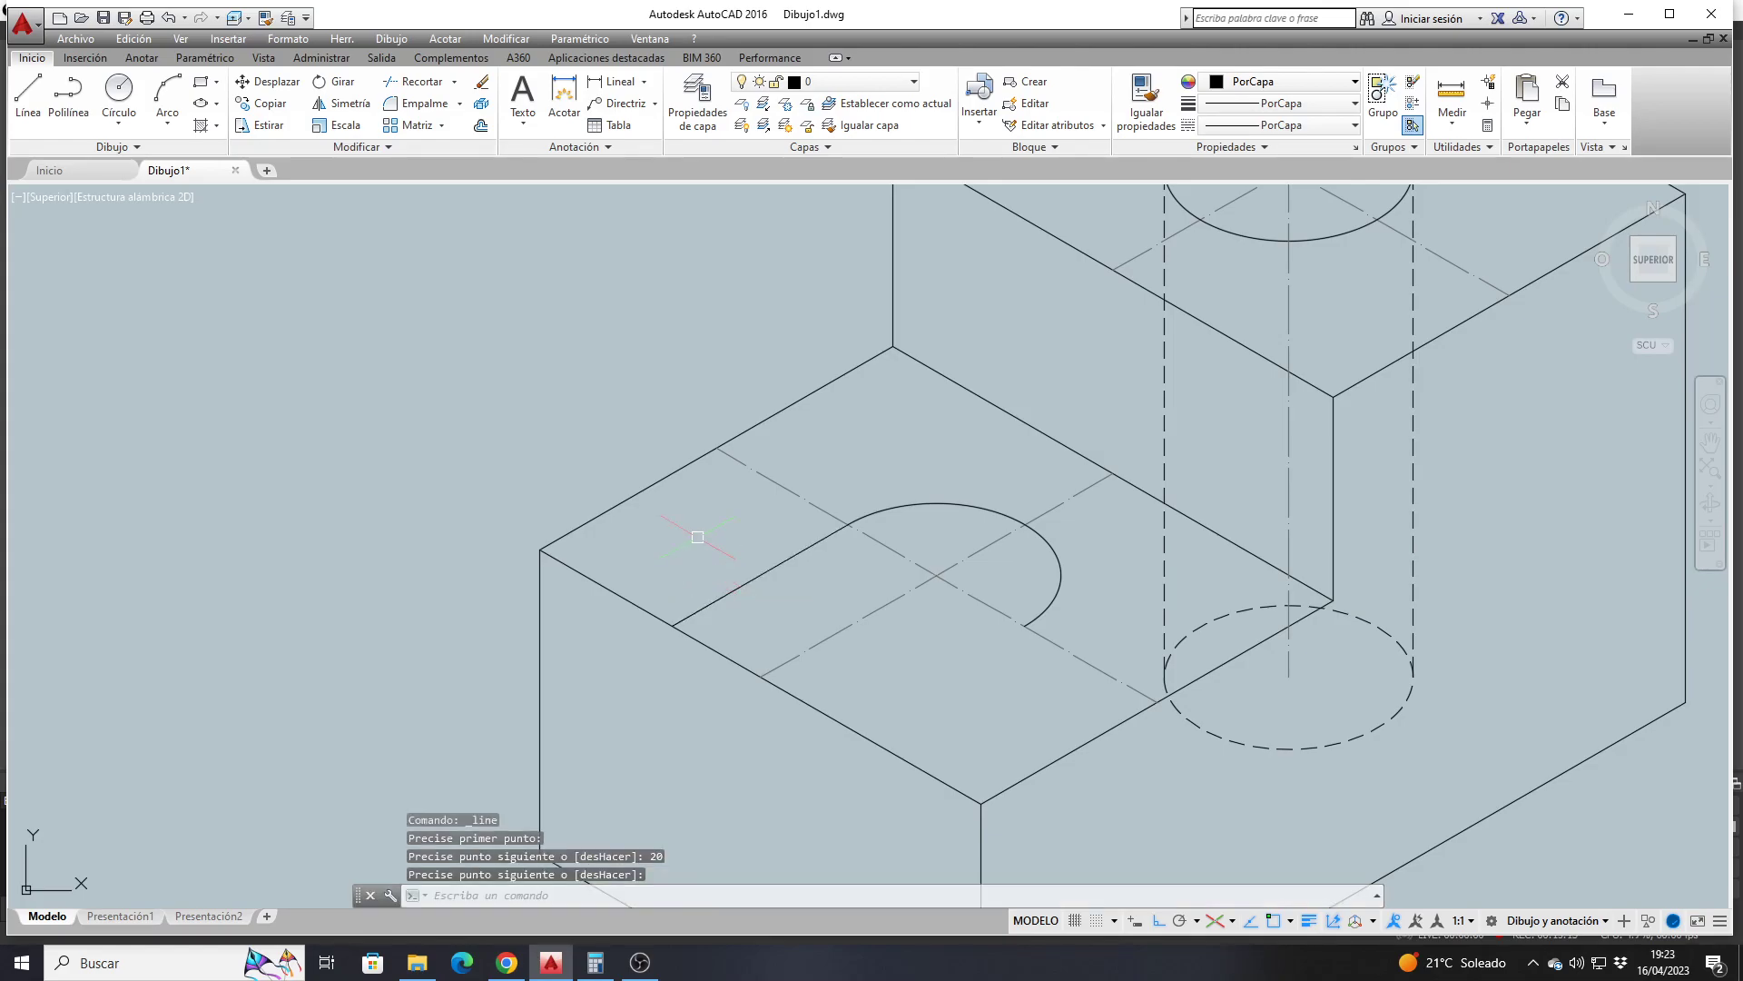
Draw a parallel 20 mm line from the slot arc's right end to the step's front edge
{"action": "key", "text": "Return"}
{"action": "left_click", "coordinate": [1024, 626]}
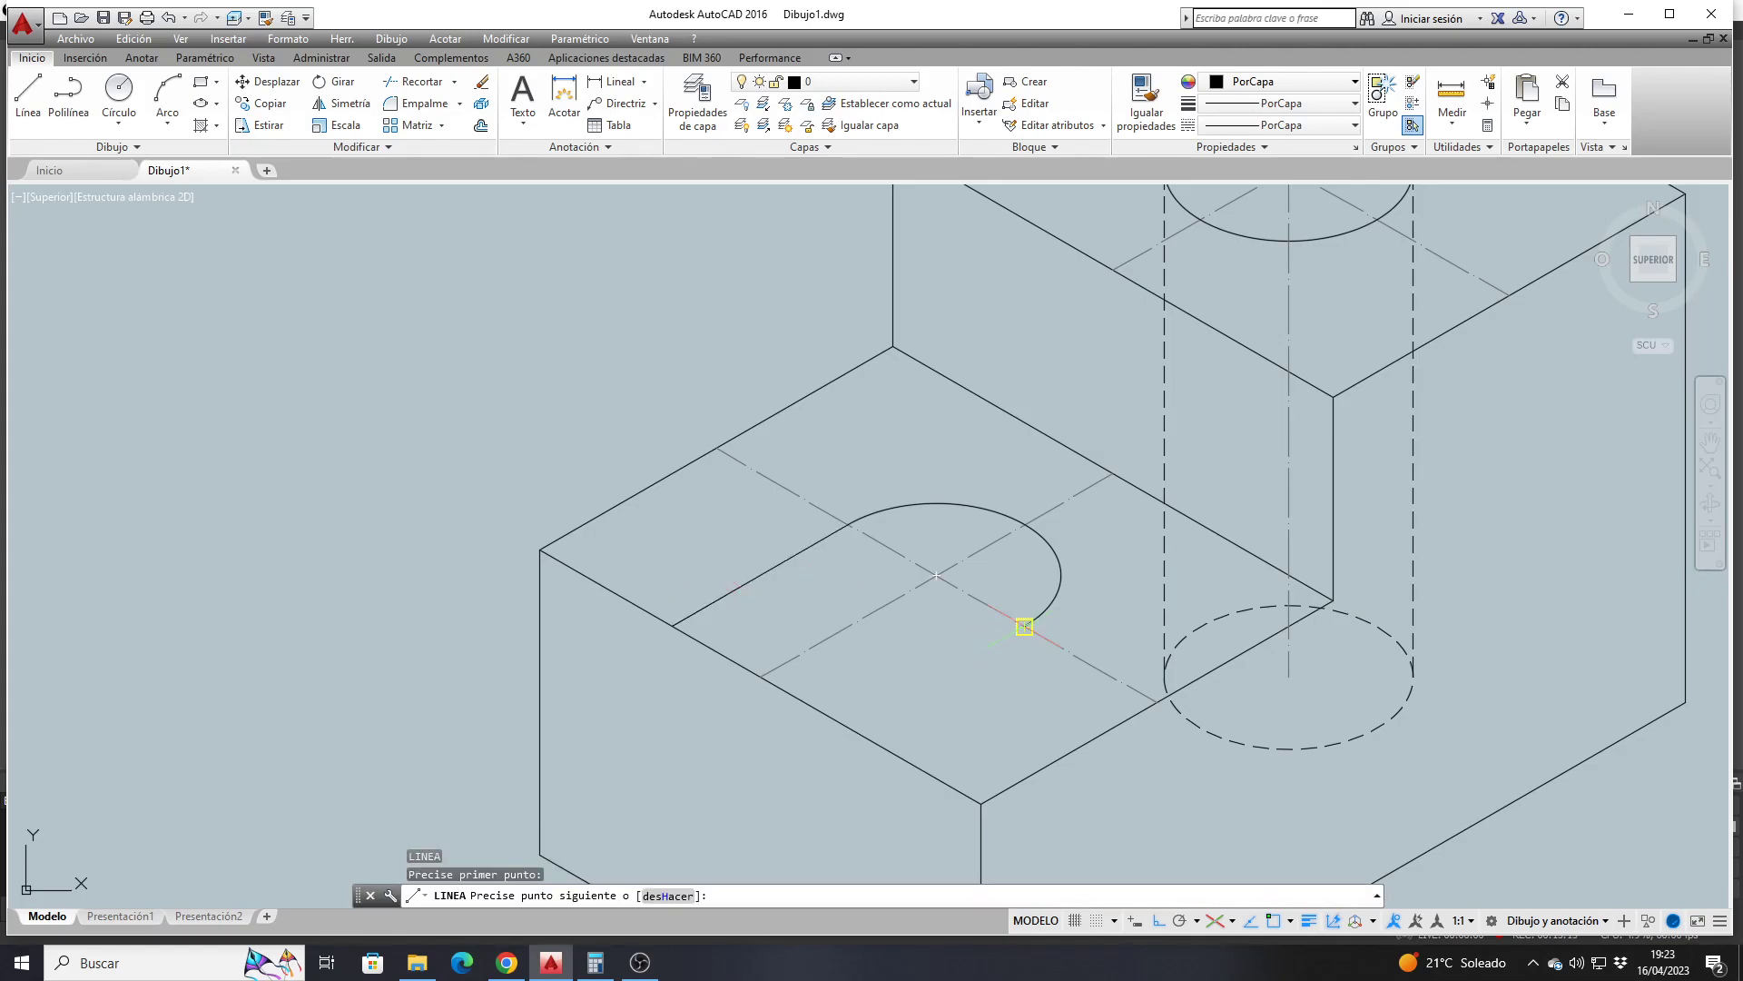
{"action": "type", "text": "20"}
{"action": "key", "text": "Return"}
{"action": "key", "text": "Return"}
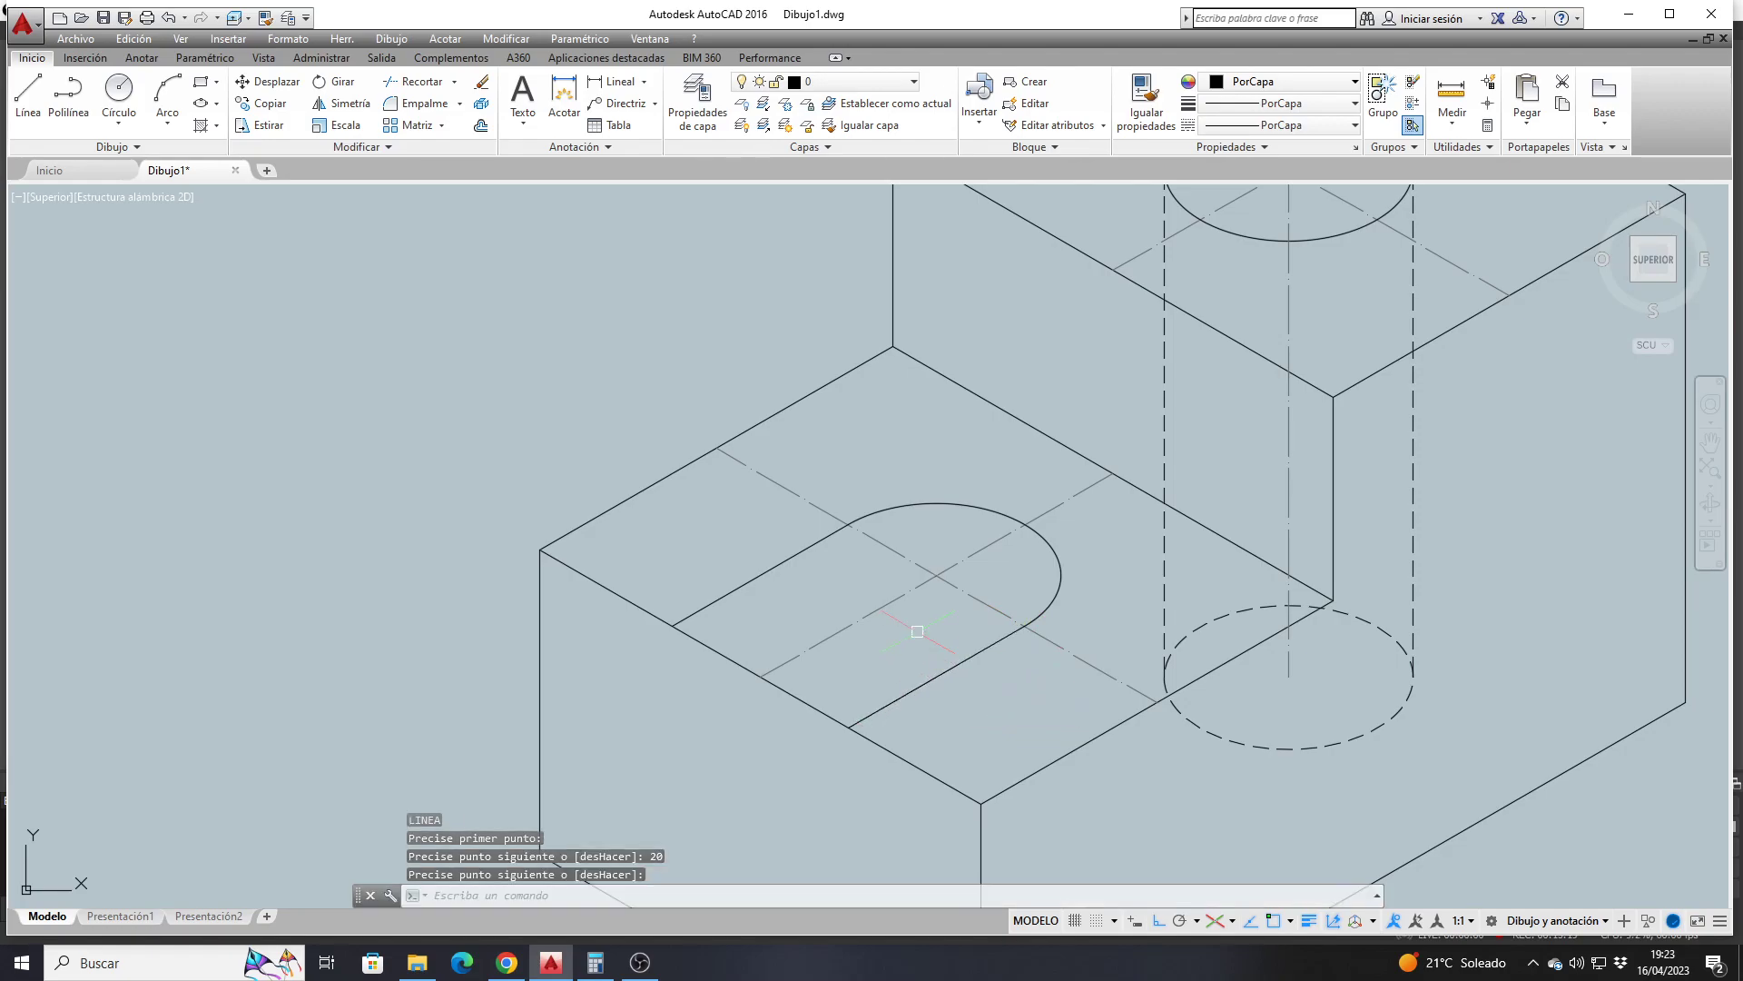
Examine the slot's upper depth dimension in the side view against its outline on the isometric step
{"action": "scroll", "coordinate": [828, 595], "scroll_direction": "down", "scroll_amount": 3}
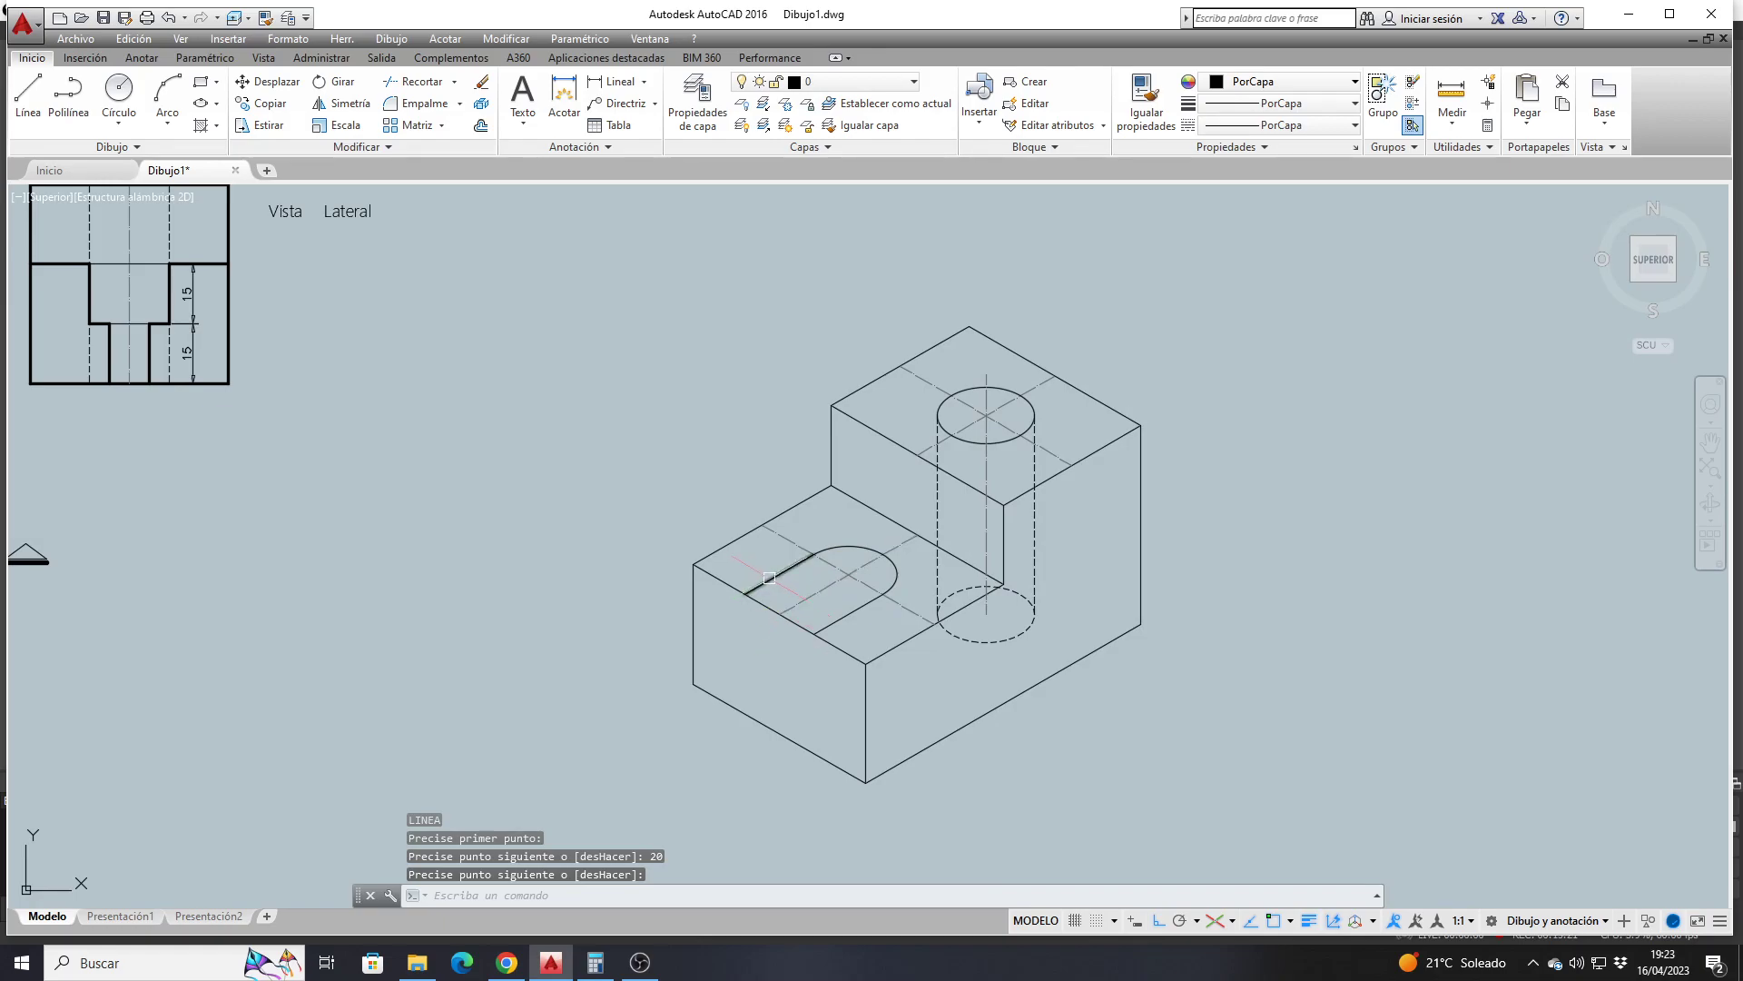
{"action": "left_click", "coordinate": [767, 581]}
{"action": "left_click", "coordinate": [876, 592]}
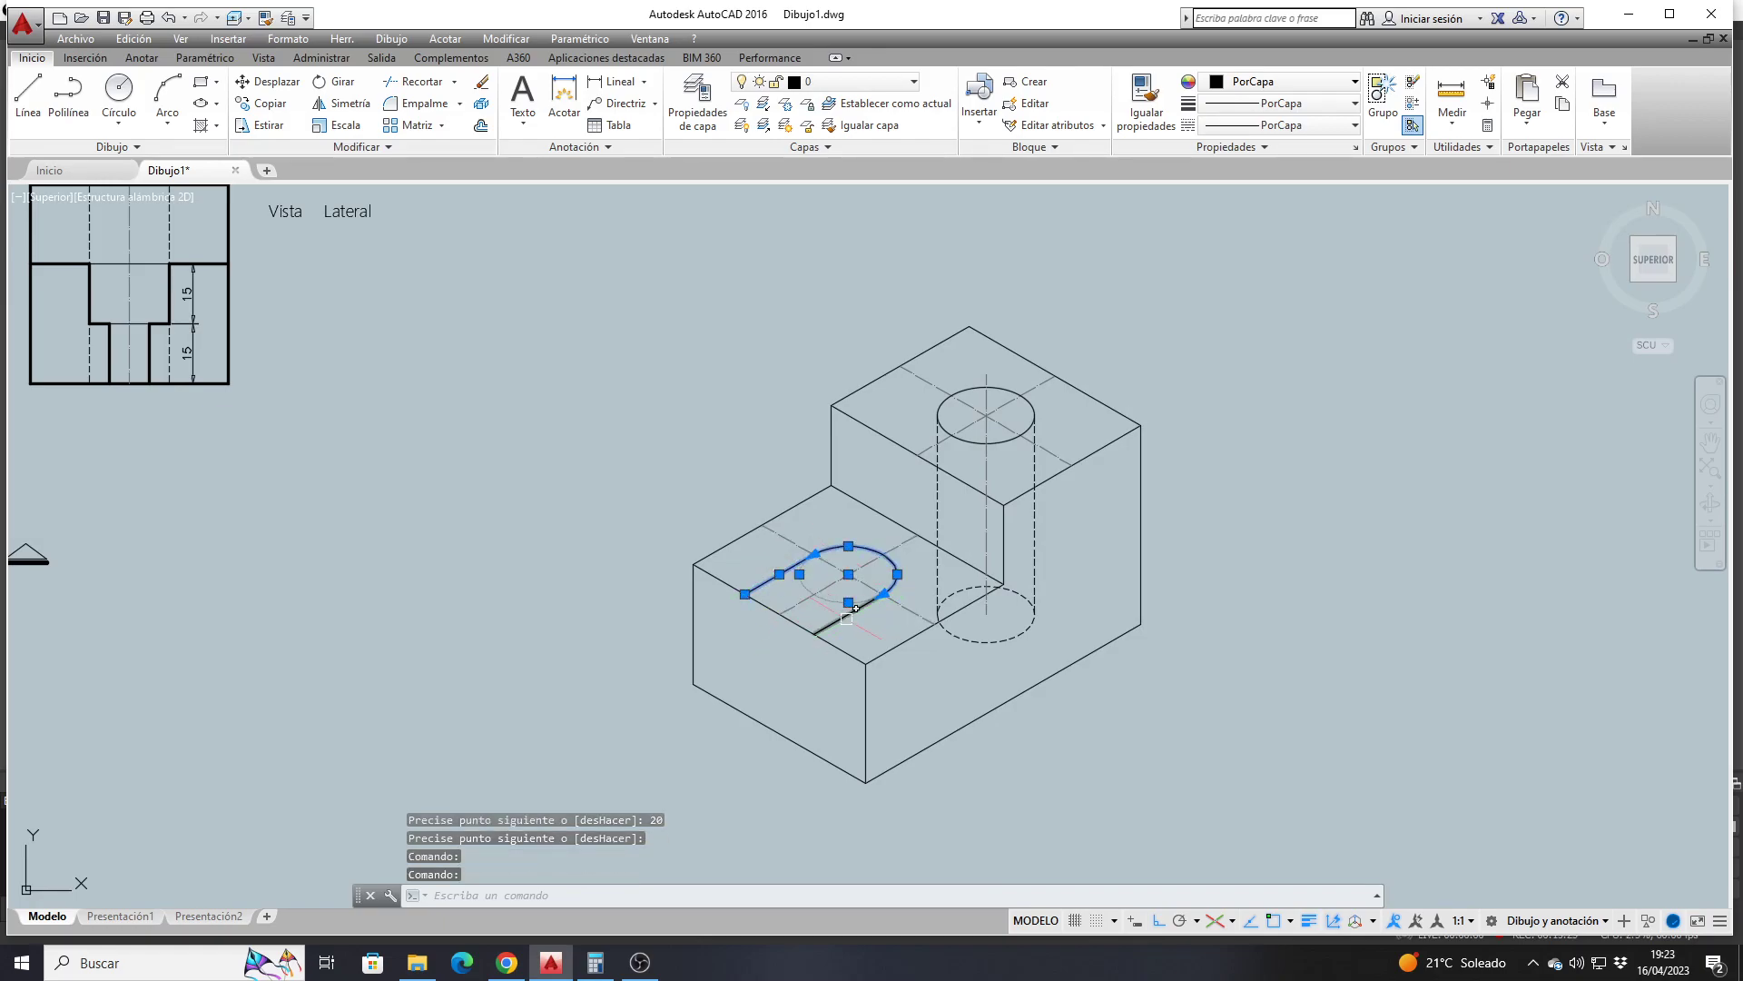
{"action": "left_click", "coordinate": [831, 620]}
{"action": "scroll", "coordinate": [767, 583], "scroll_direction": "down", "scroll_amount": 2}
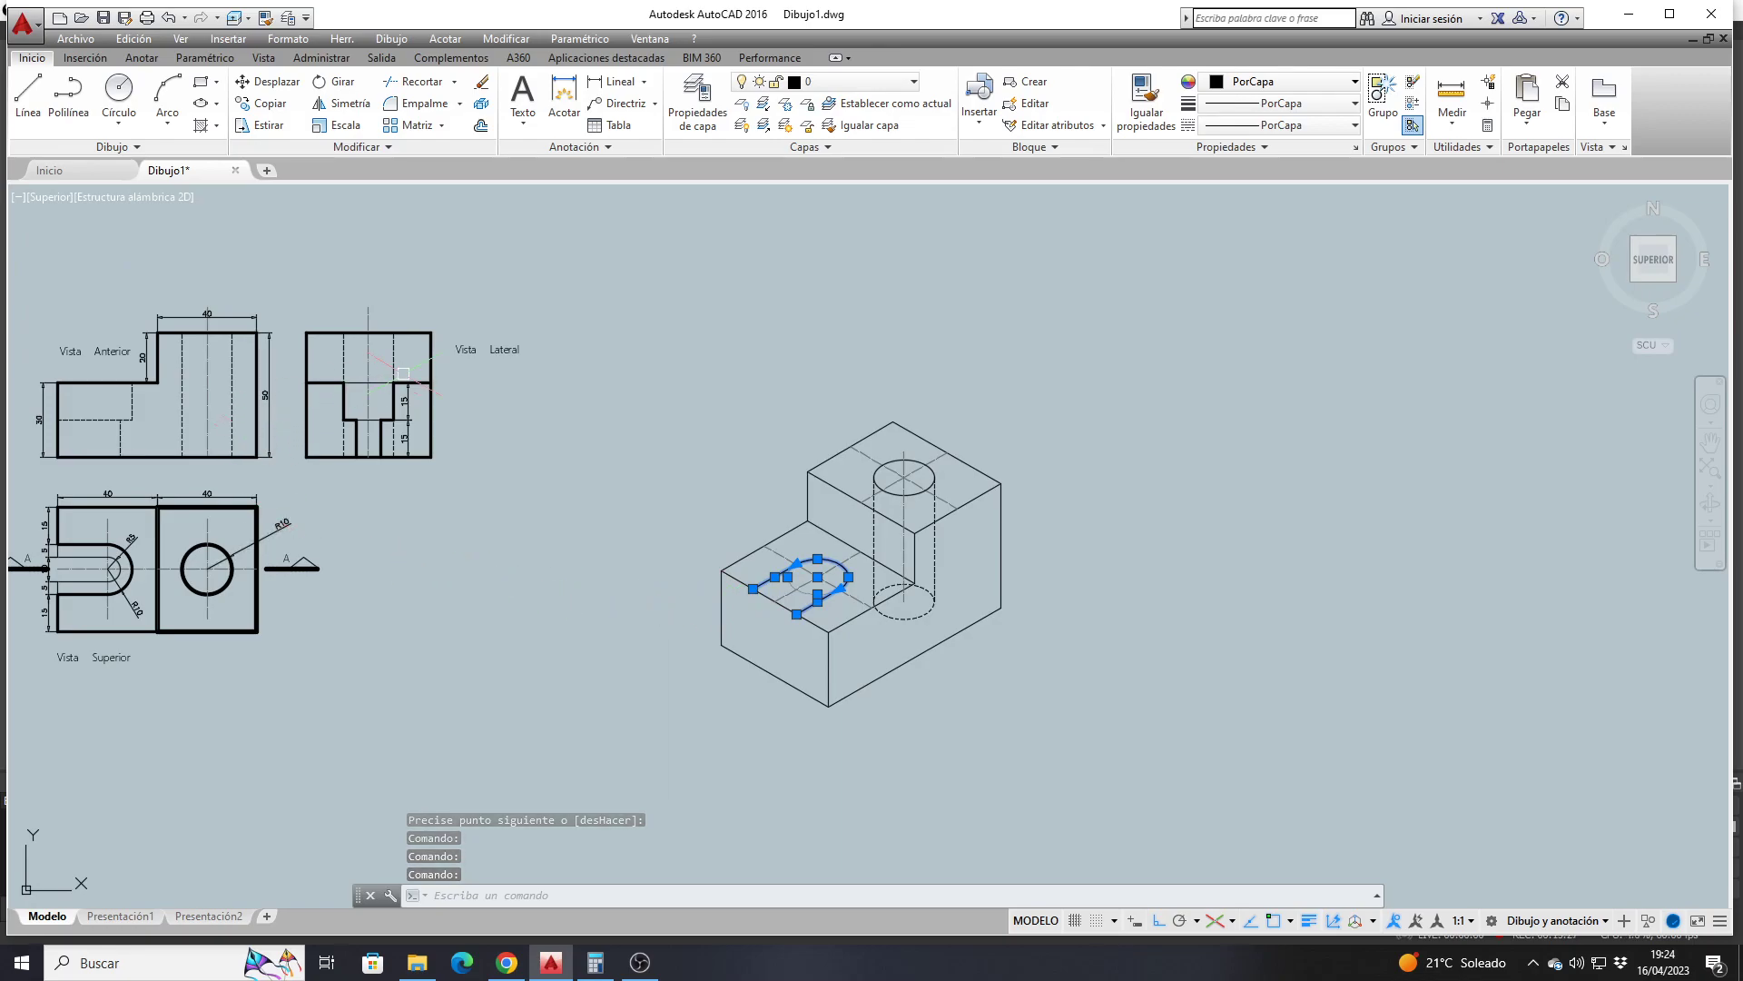
{"action": "scroll", "coordinate": [359, 413], "scroll_direction": "up", "scroll_amount": 7}
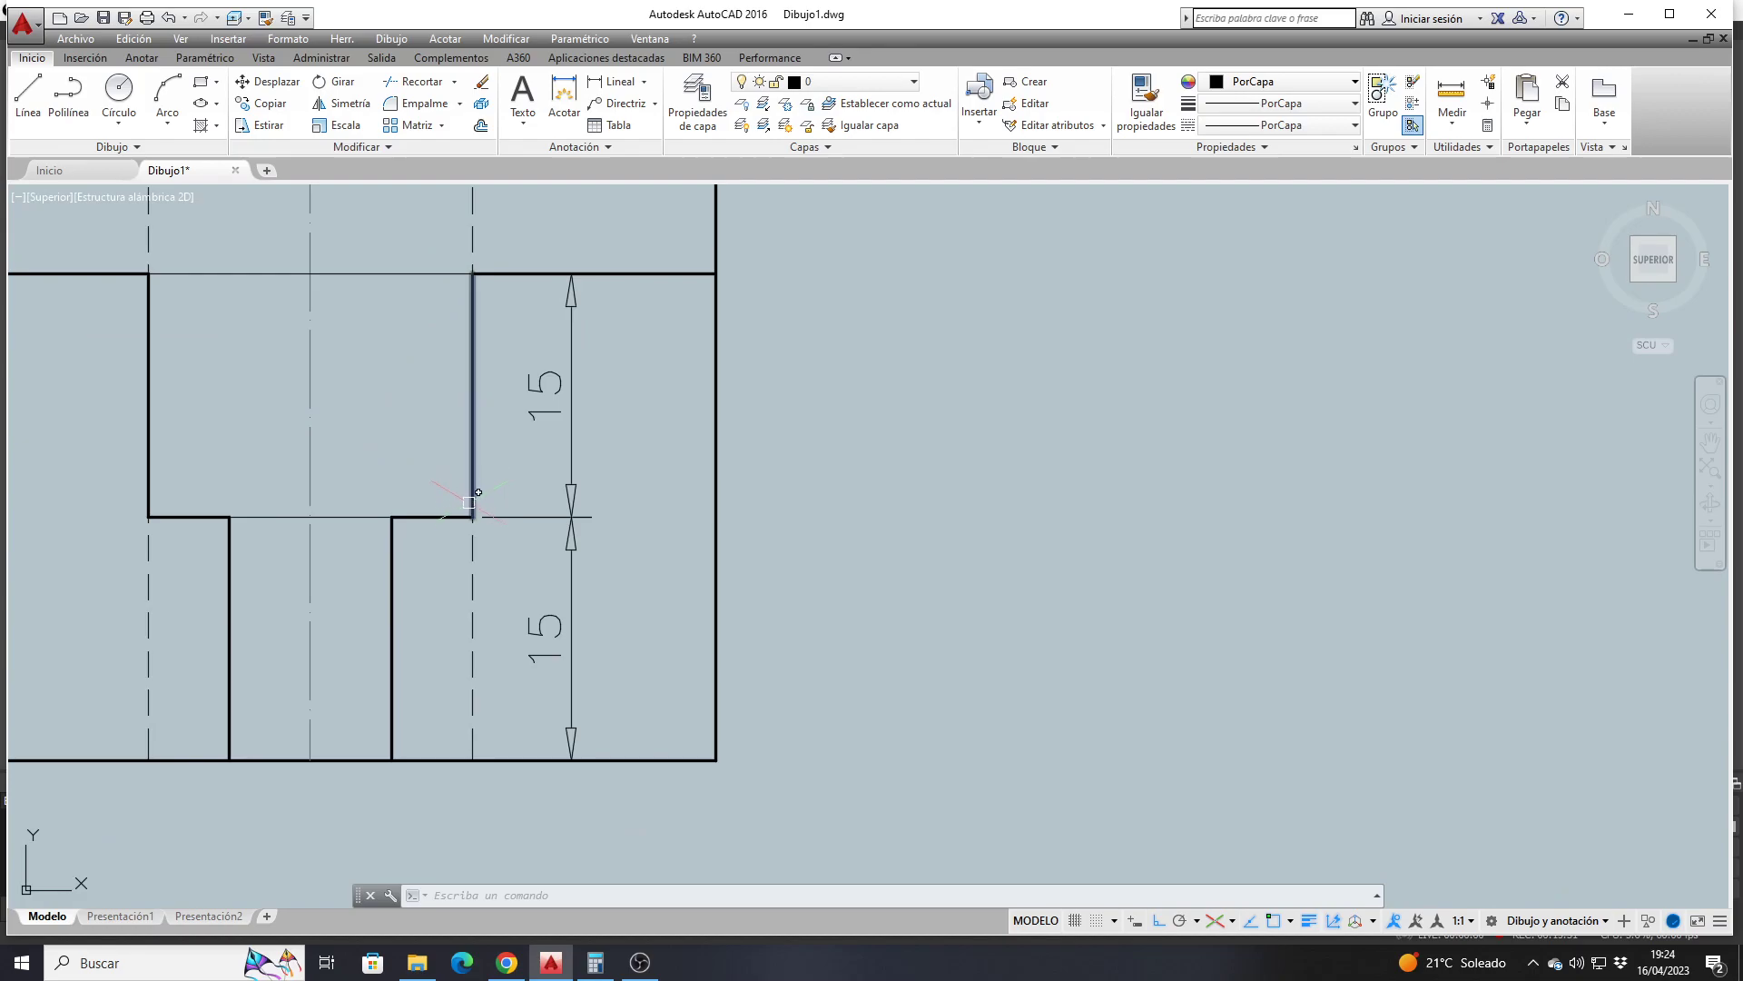
{"action": "scroll", "coordinate": [473, 509], "scroll_direction": "down", "scroll_amount": 9}
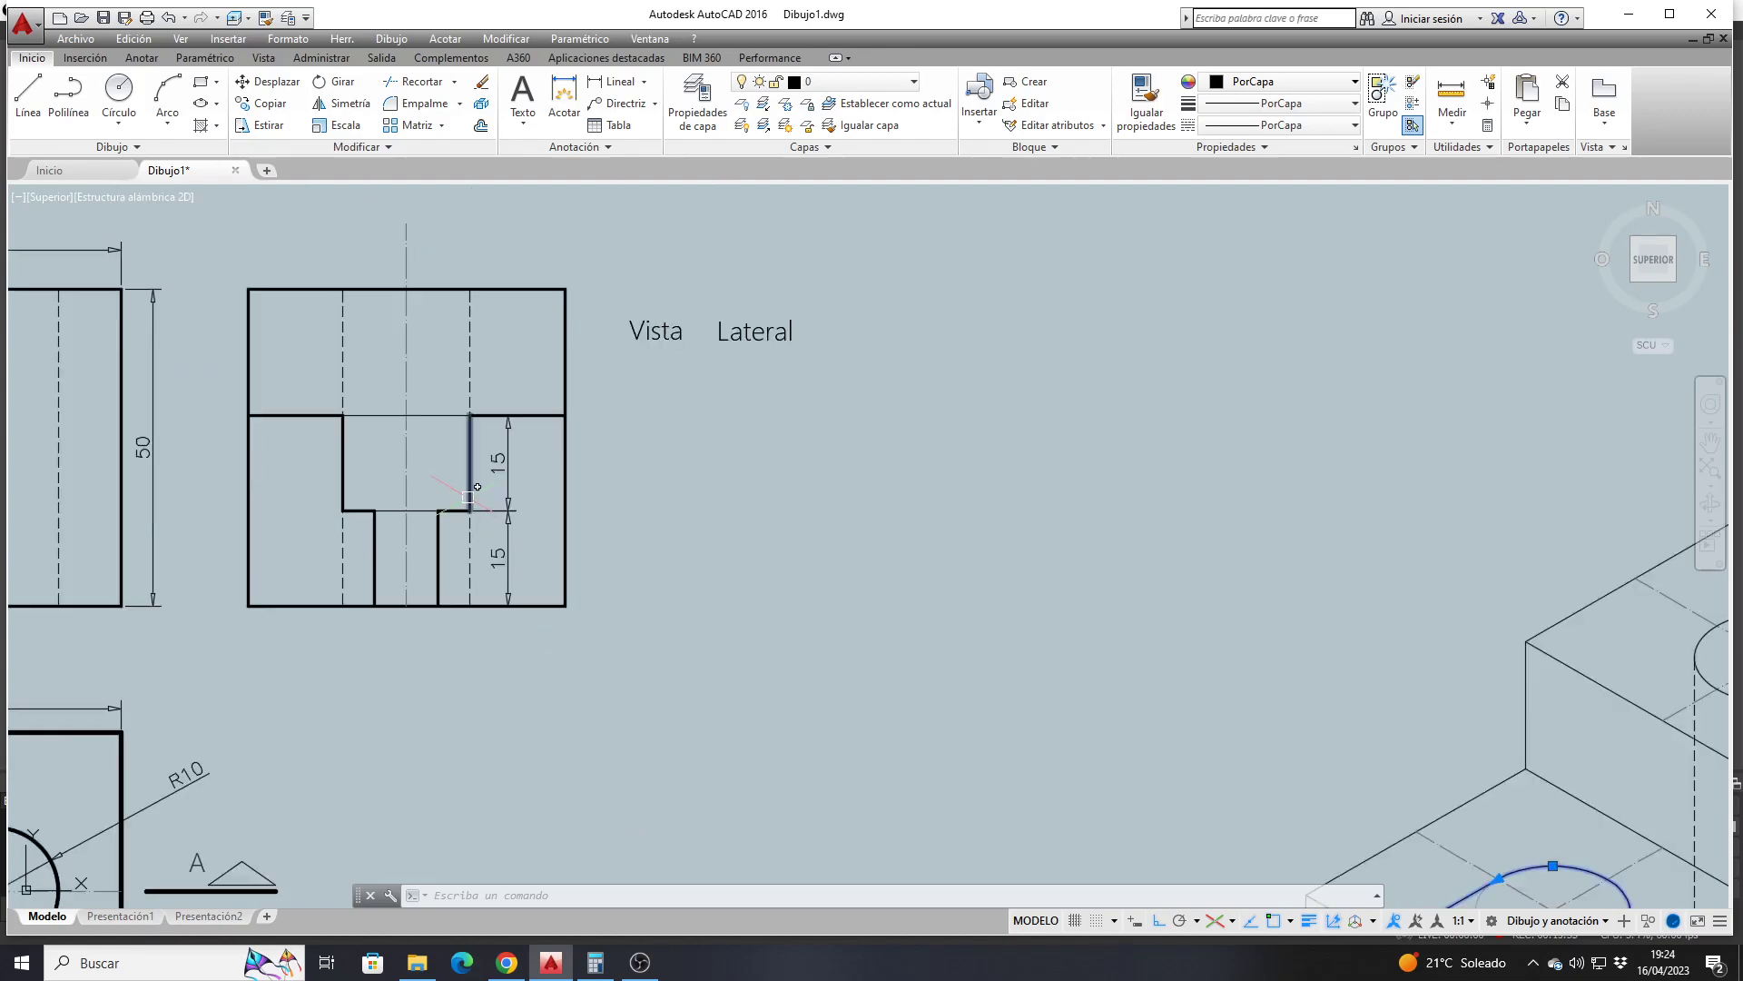
{"action": "key", "text": "Escape"}
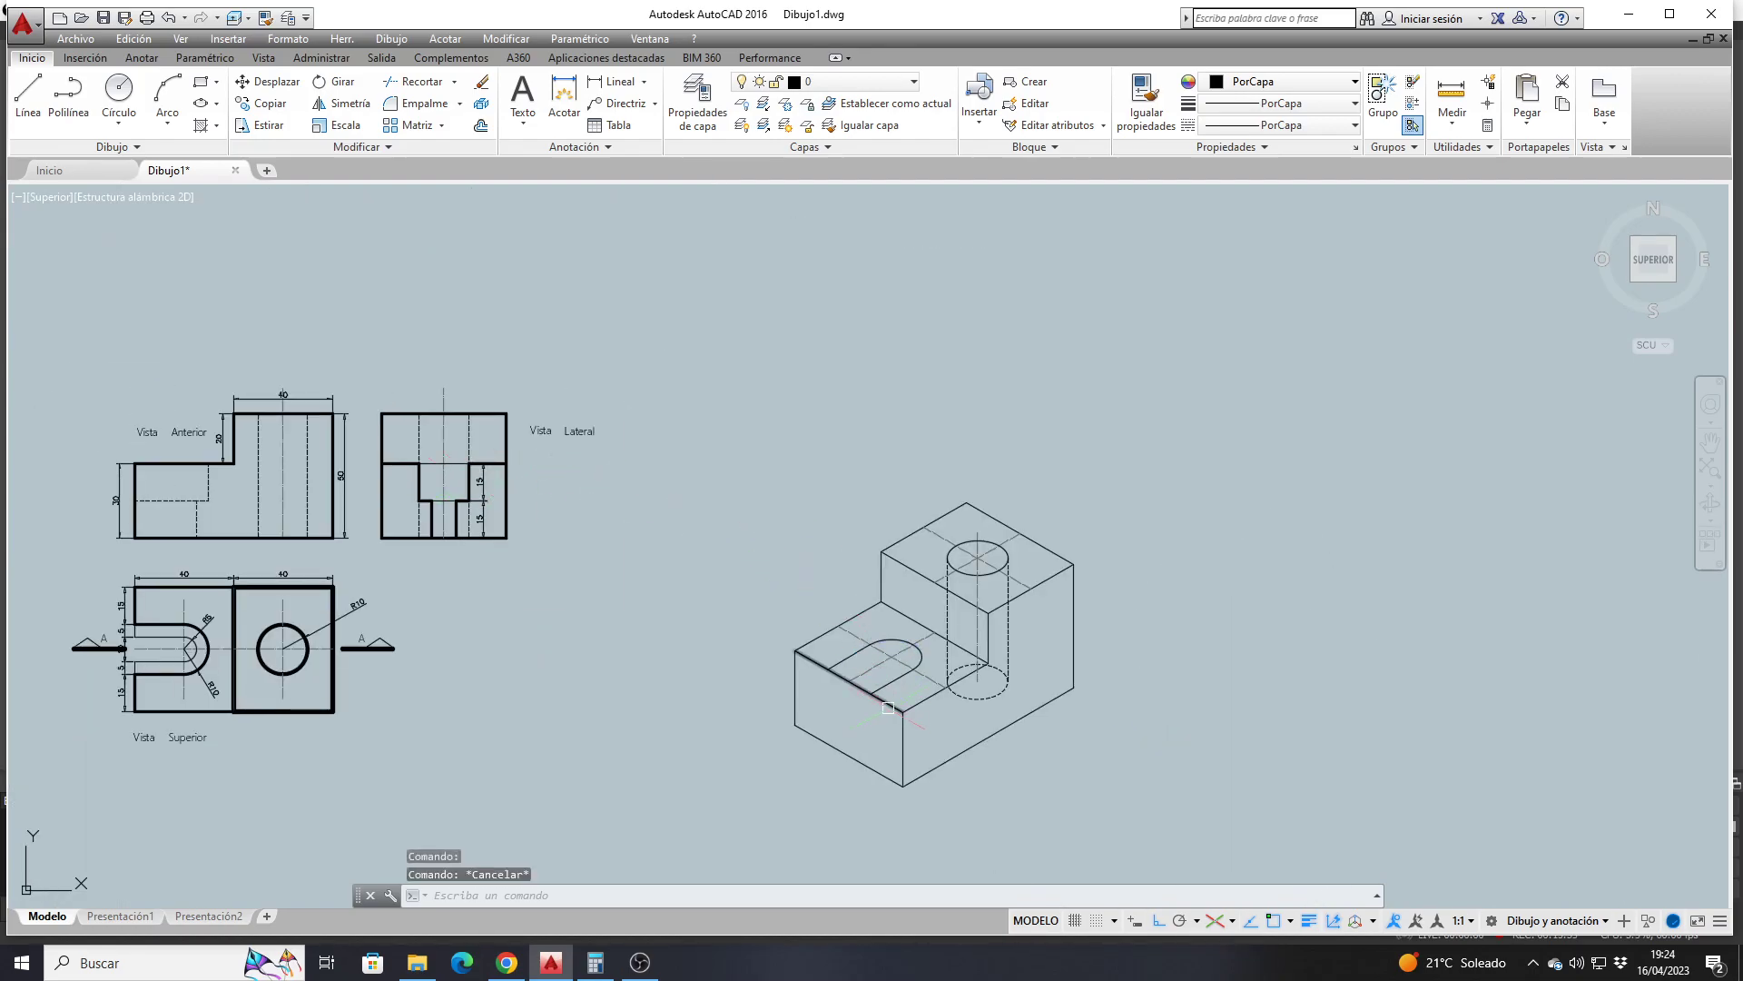
Copy the slot's arc and its two straight sides 15 mm vertically downward, using the right isoplane
{"action": "scroll", "coordinate": [872, 714], "scroll_direction": "up", "scroll_amount": 4}
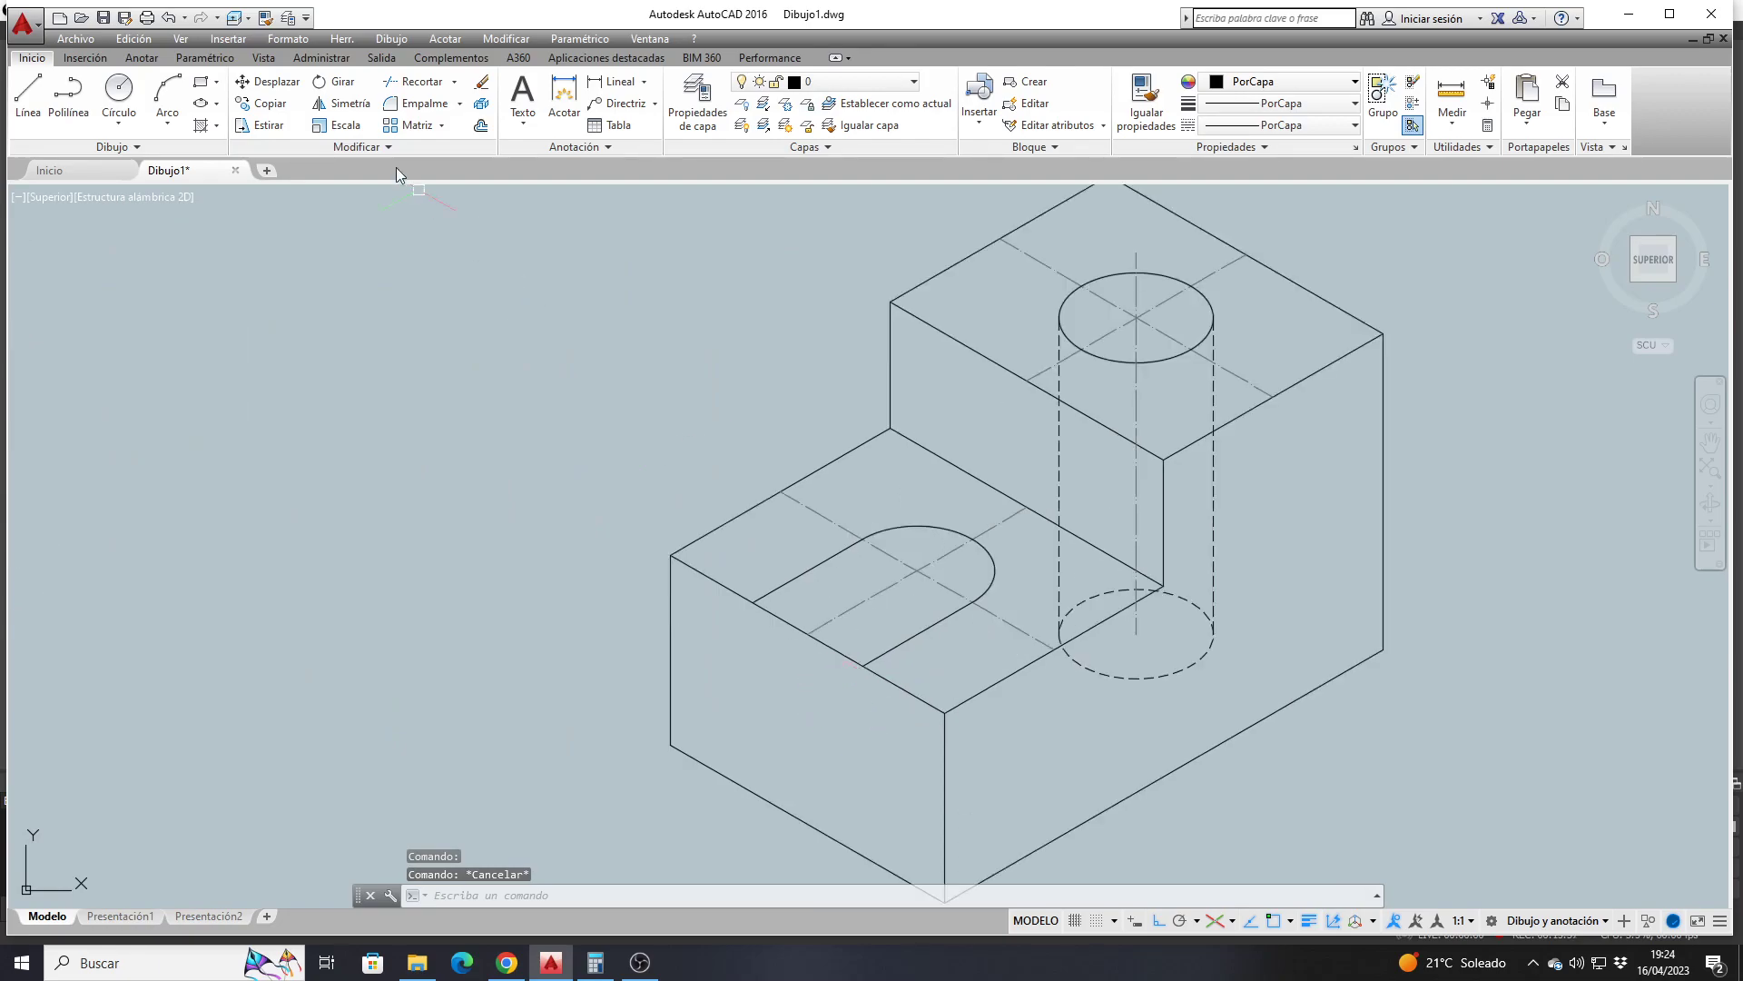
{"action": "left_click", "coordinate": [263, 103]}
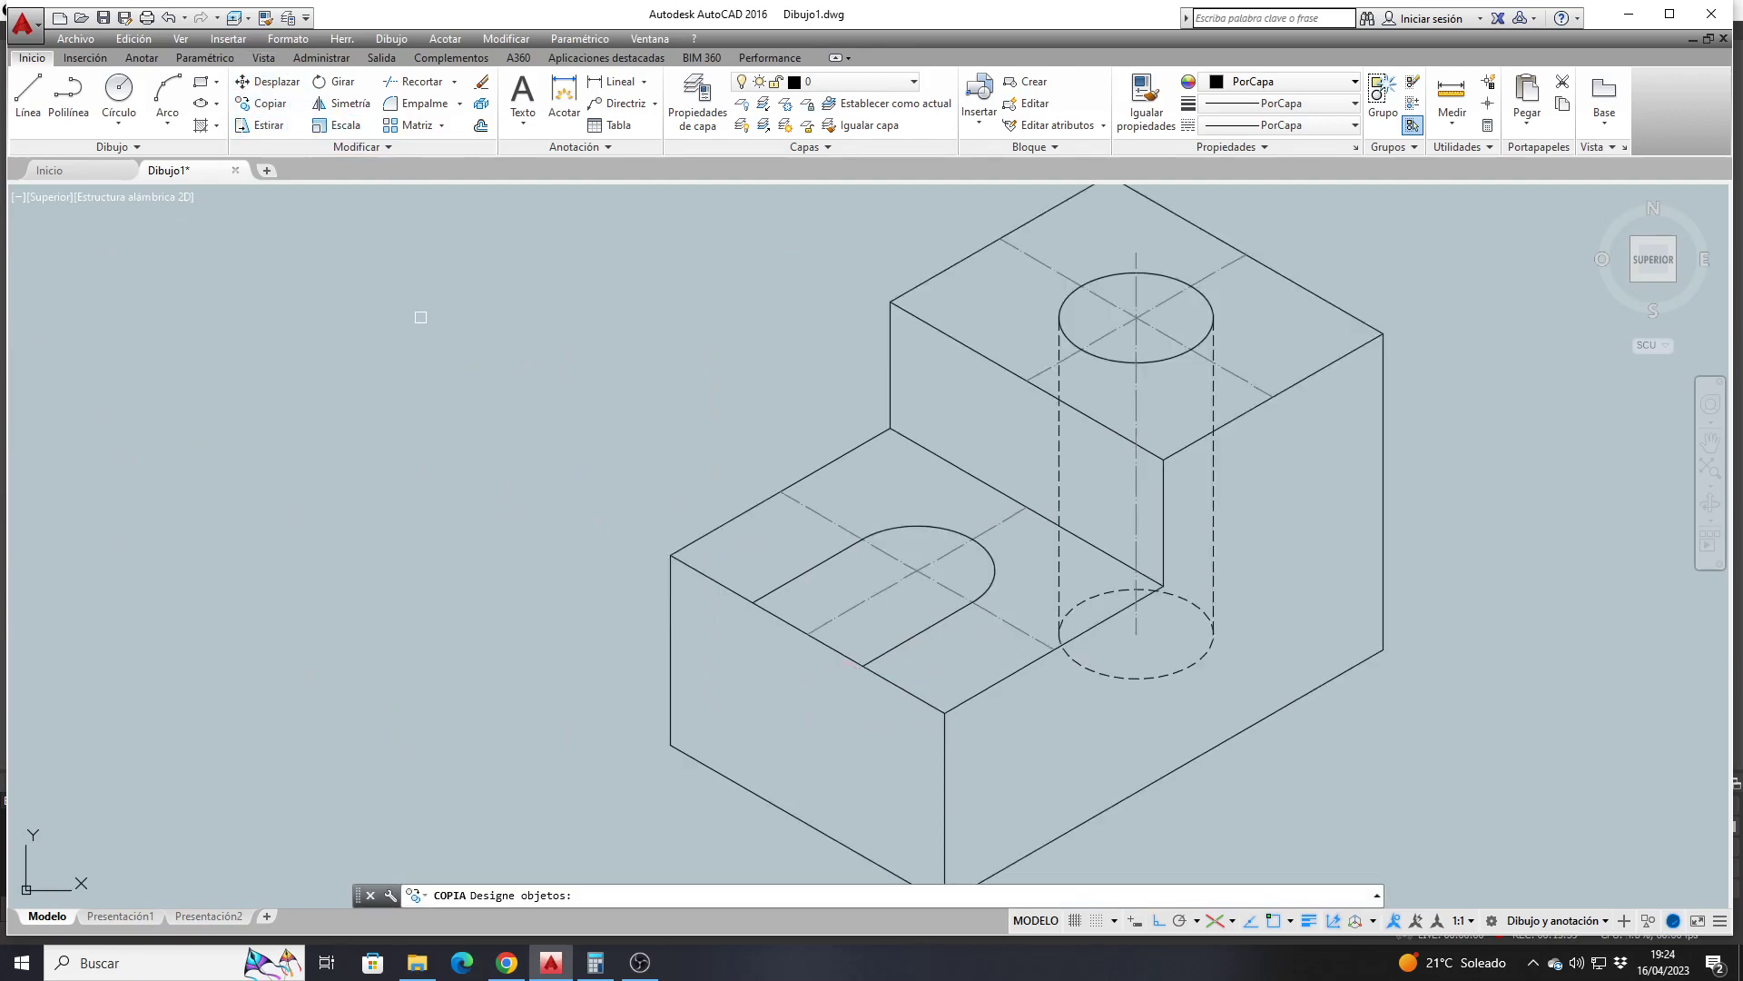
{"action": "left_click", "coordinate": [790, 580]}
{"action": "left_click", "coordinate": [911, 528]}
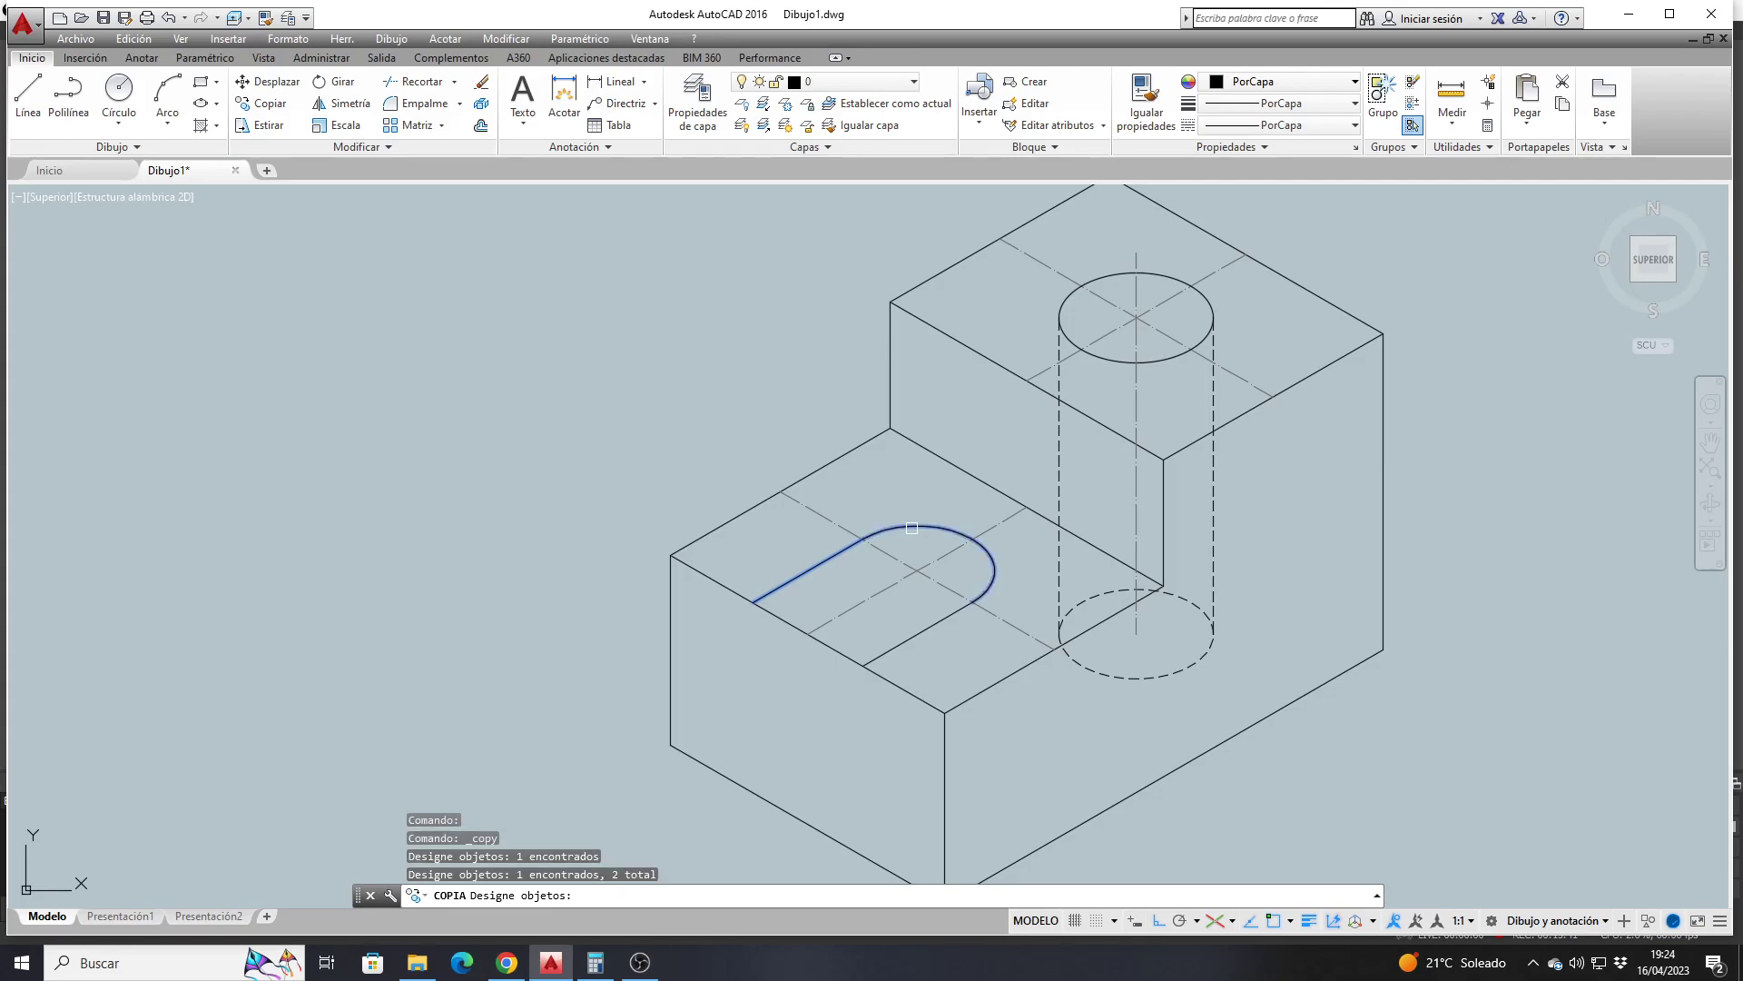
{"action": "left_click", "coordinate": [950, 616]}
{"action": "key", "text": "Return"}
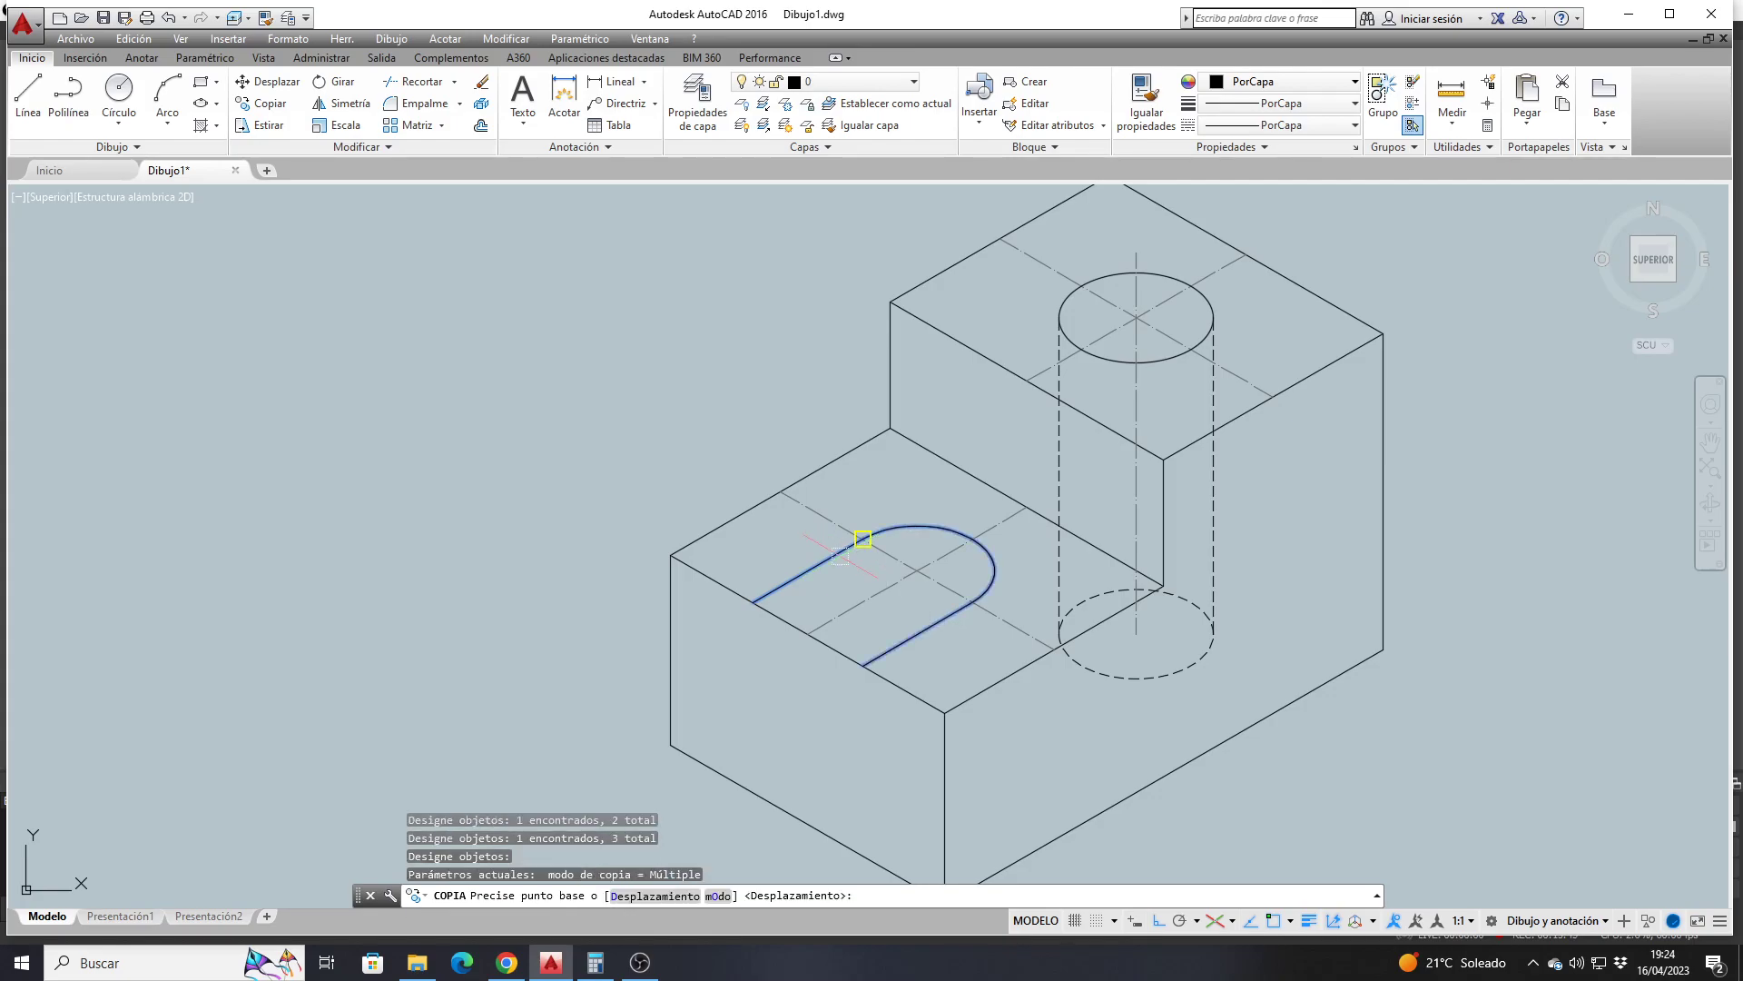
{"action": "scroll", "coordinate": [814, 600], "scroll_direction": "up", "scroll_amount": 3}
{"action": "left_click", "coordinate": [662, 596]}
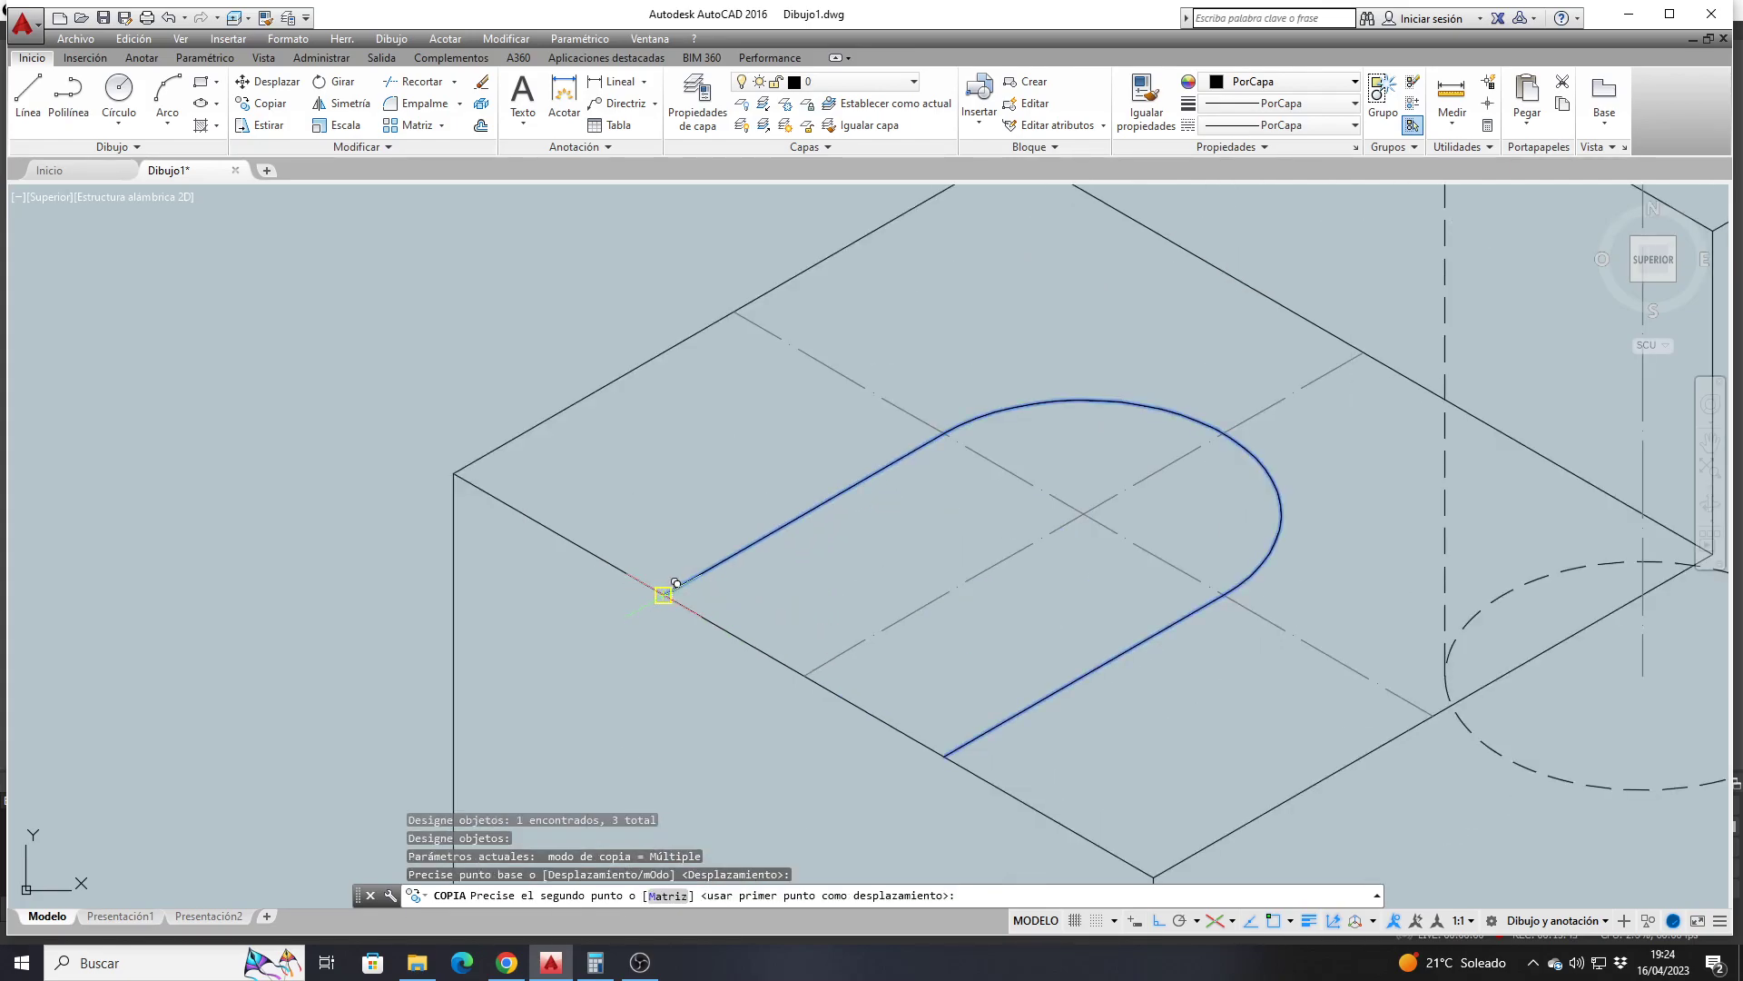
{"action": "scroll", "coordinate": [672, 572], "scroll_direction": "down", "scroll_amount": 3}
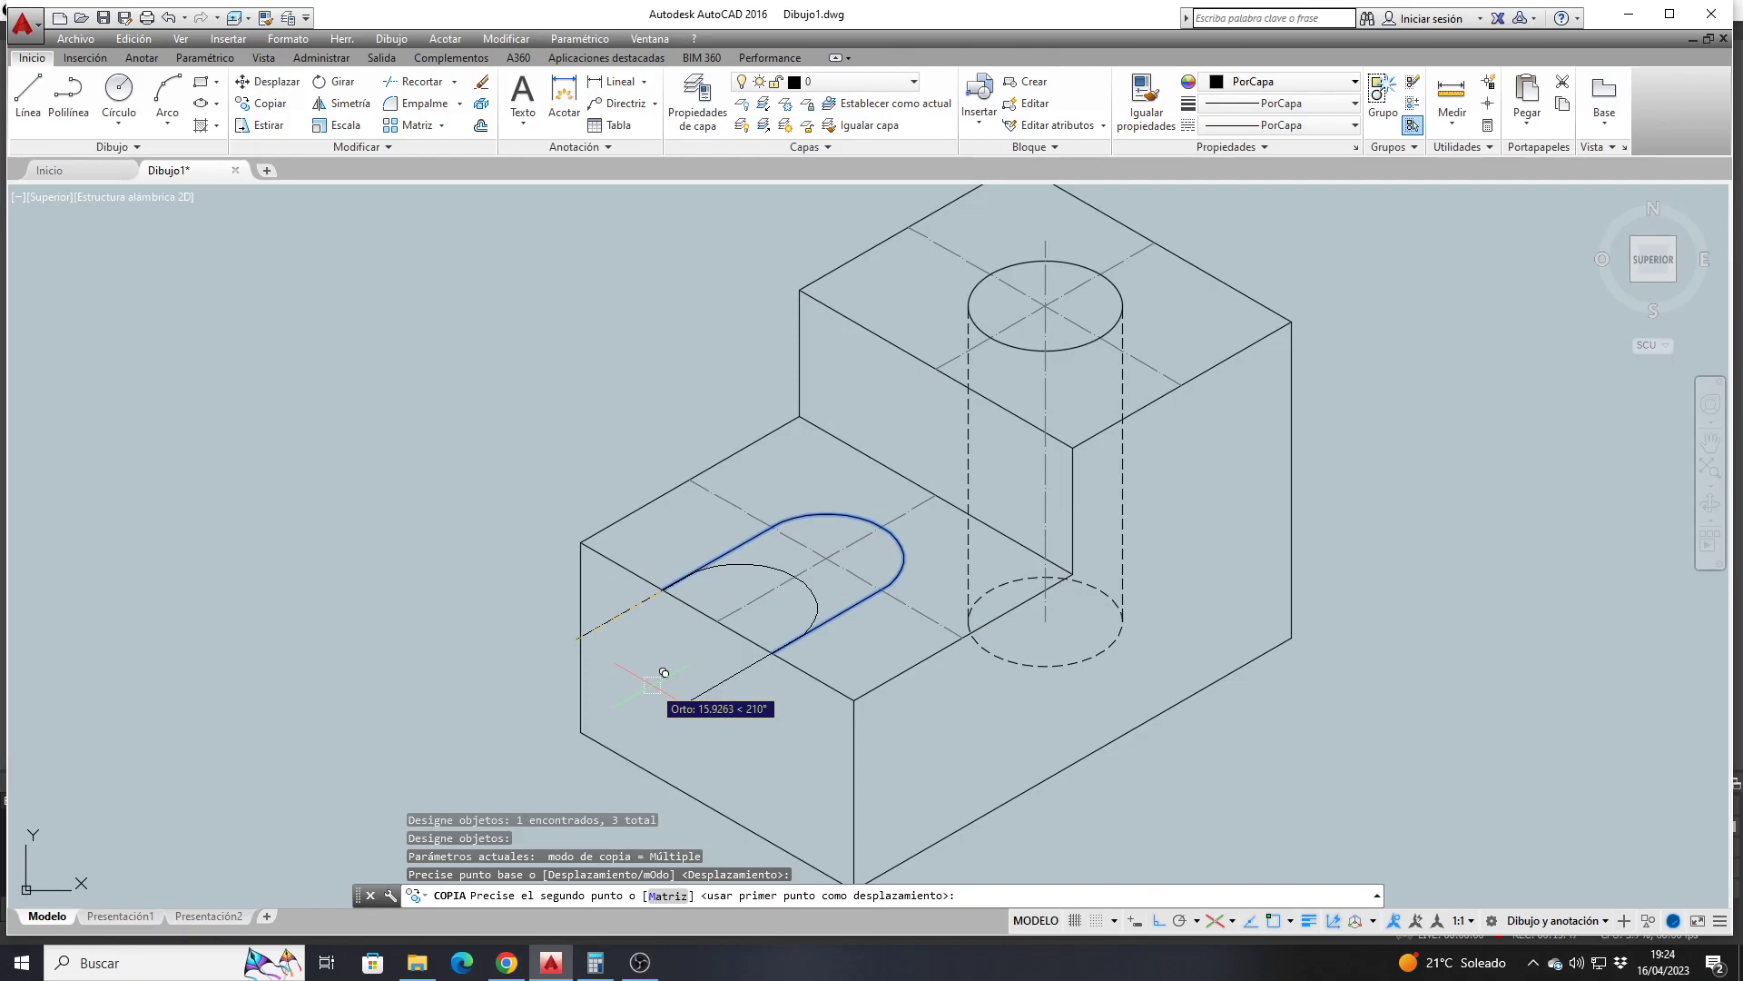
{"action": "key", "text": "F5"}
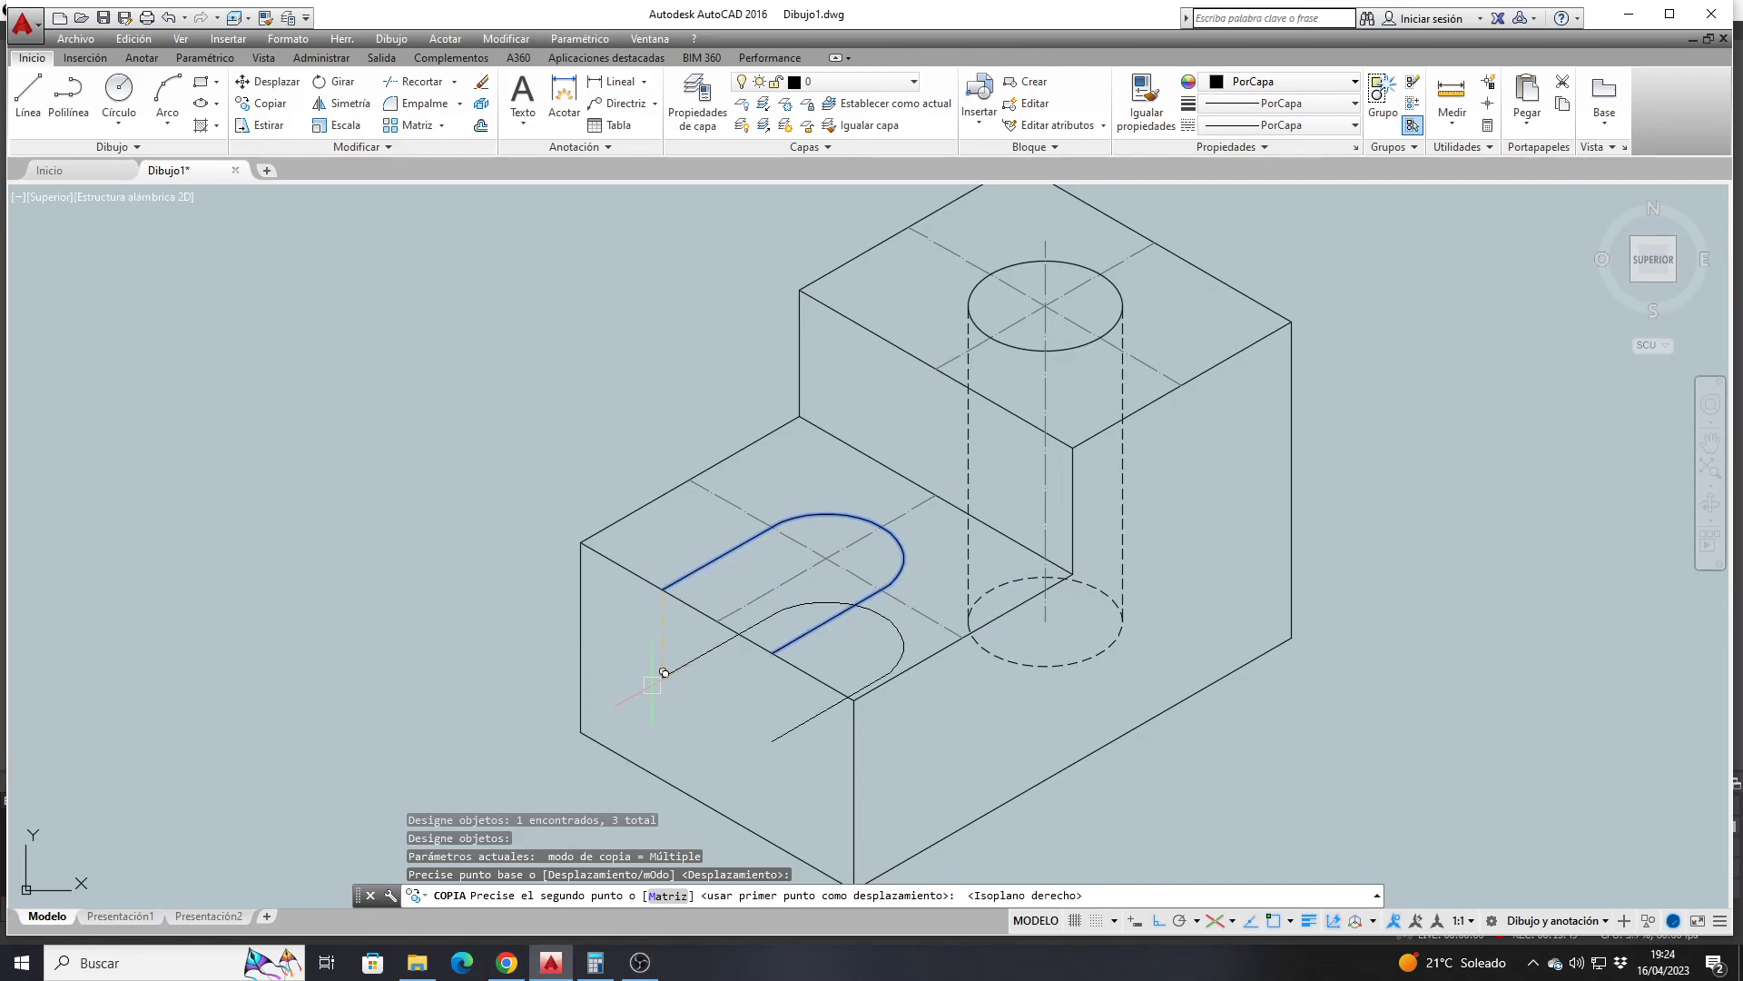
{"action": "type", "text": "15"}
{"action": "key", "text": "Return"}
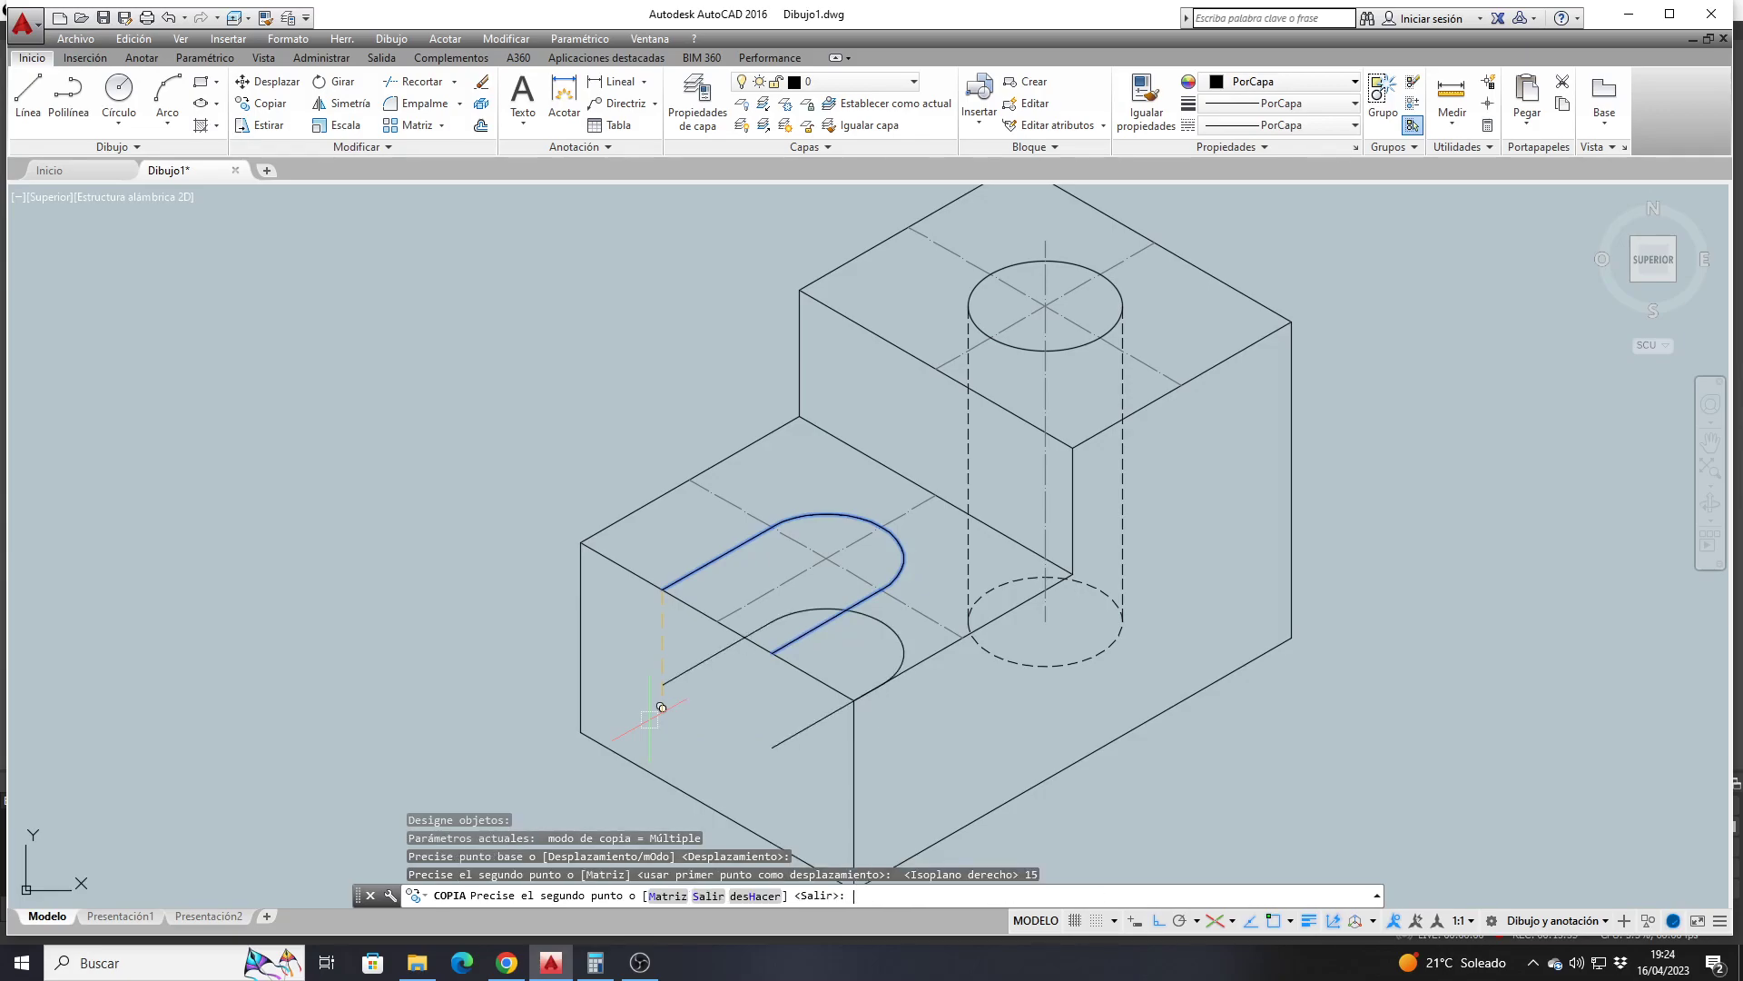
{"action": "key", "text": "Return"}
Draw two vertical lines joining the front ends of the upper slot outline to those of its lower copy
{"action": "scroll", "coordinate": [665, 600], "scroll_direction": "down", "scroll_amount": 4}
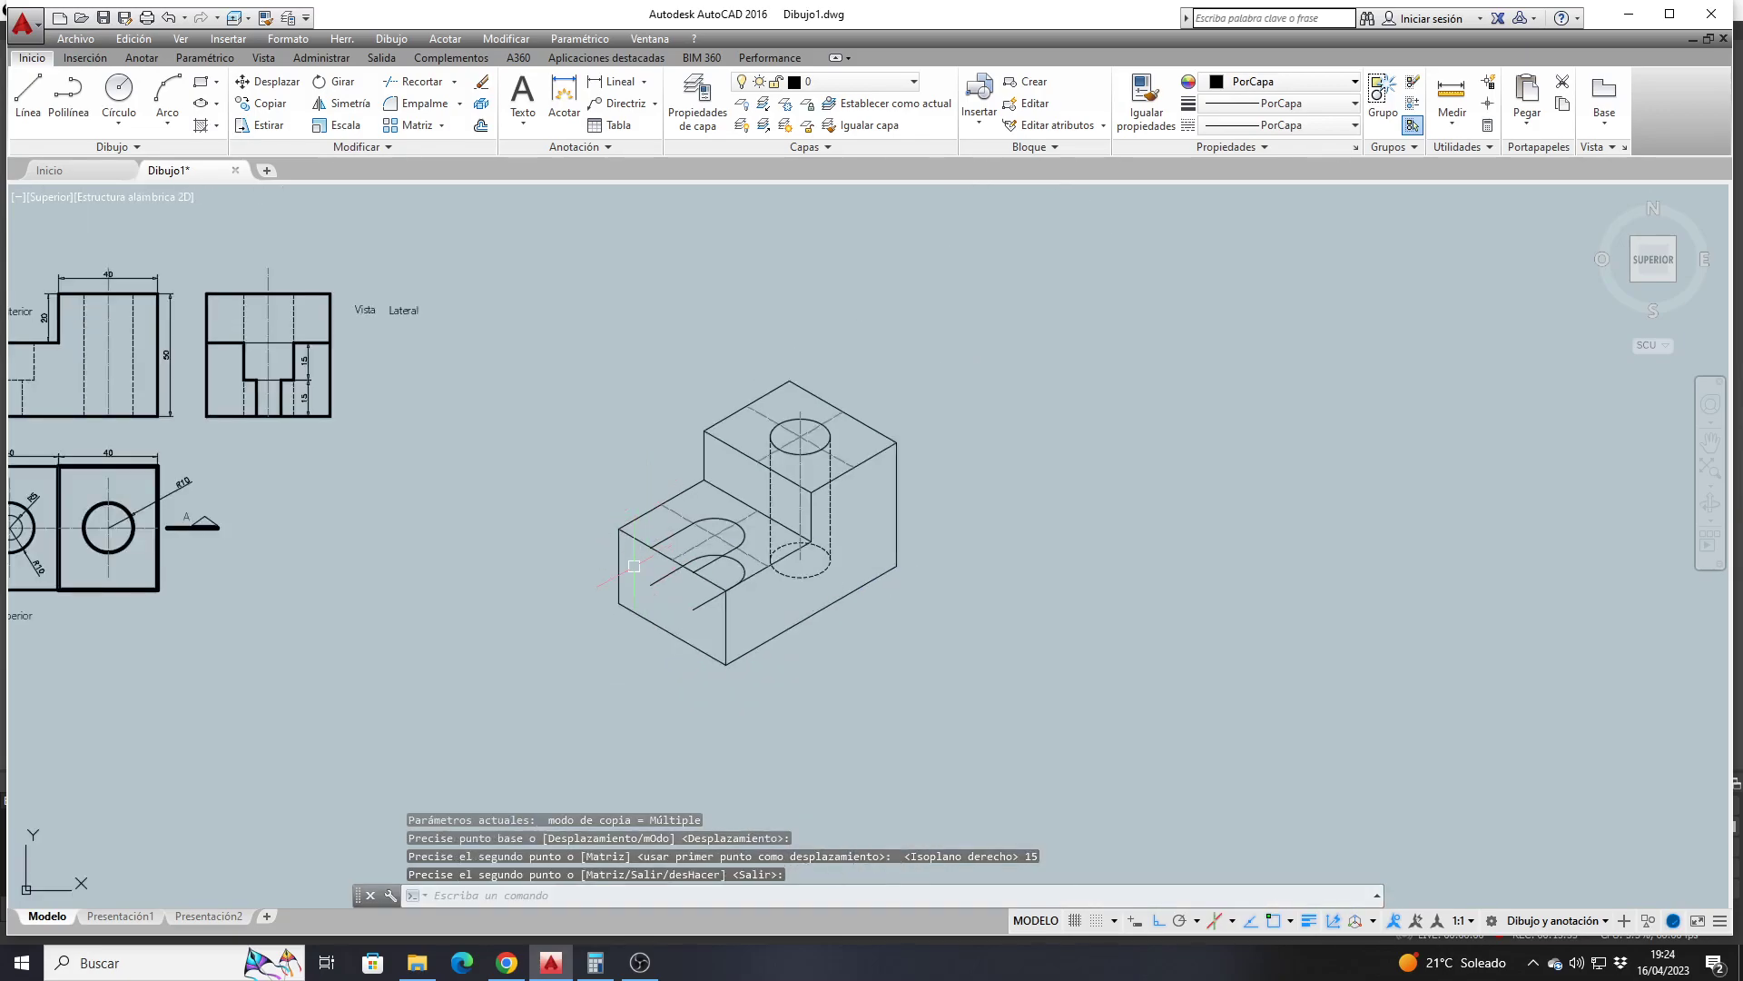
{"action": "scroll", "coordinate": [665, 600], "scroll_direction": "up", "scroll_amount": 3}
{"action": "left_click", "coordinate": [29, 90]}
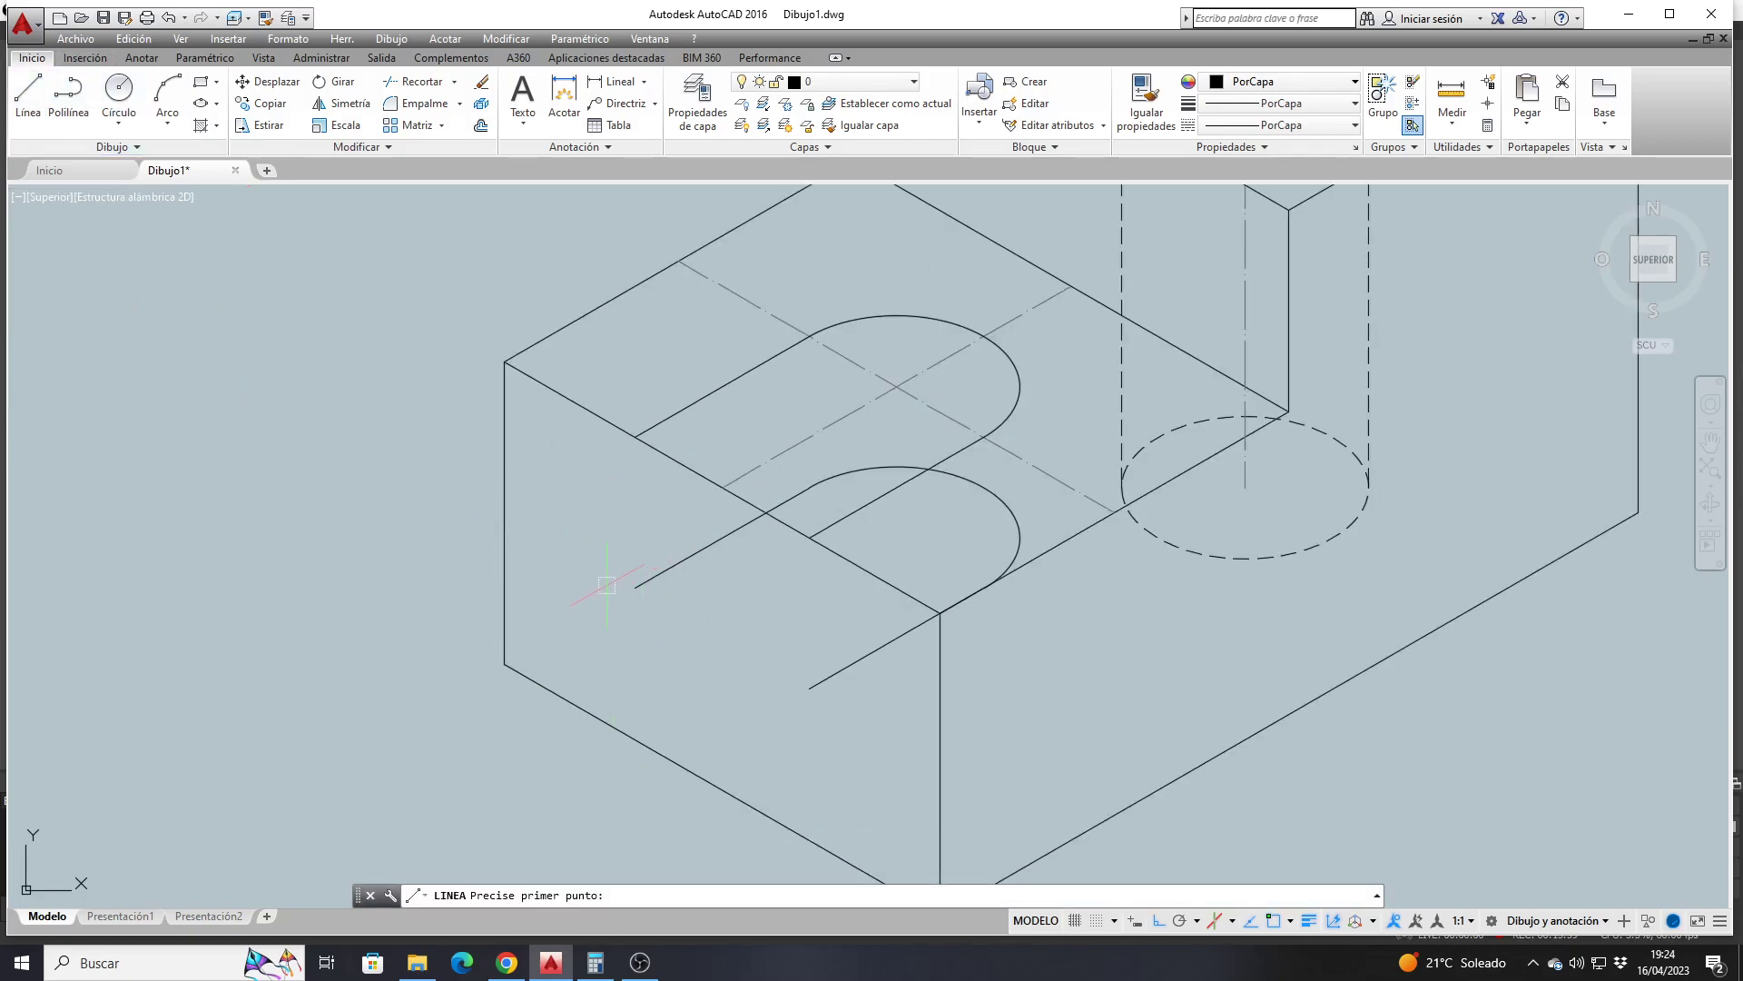
{"action": "left_click", "coordinate": [634, 587]}
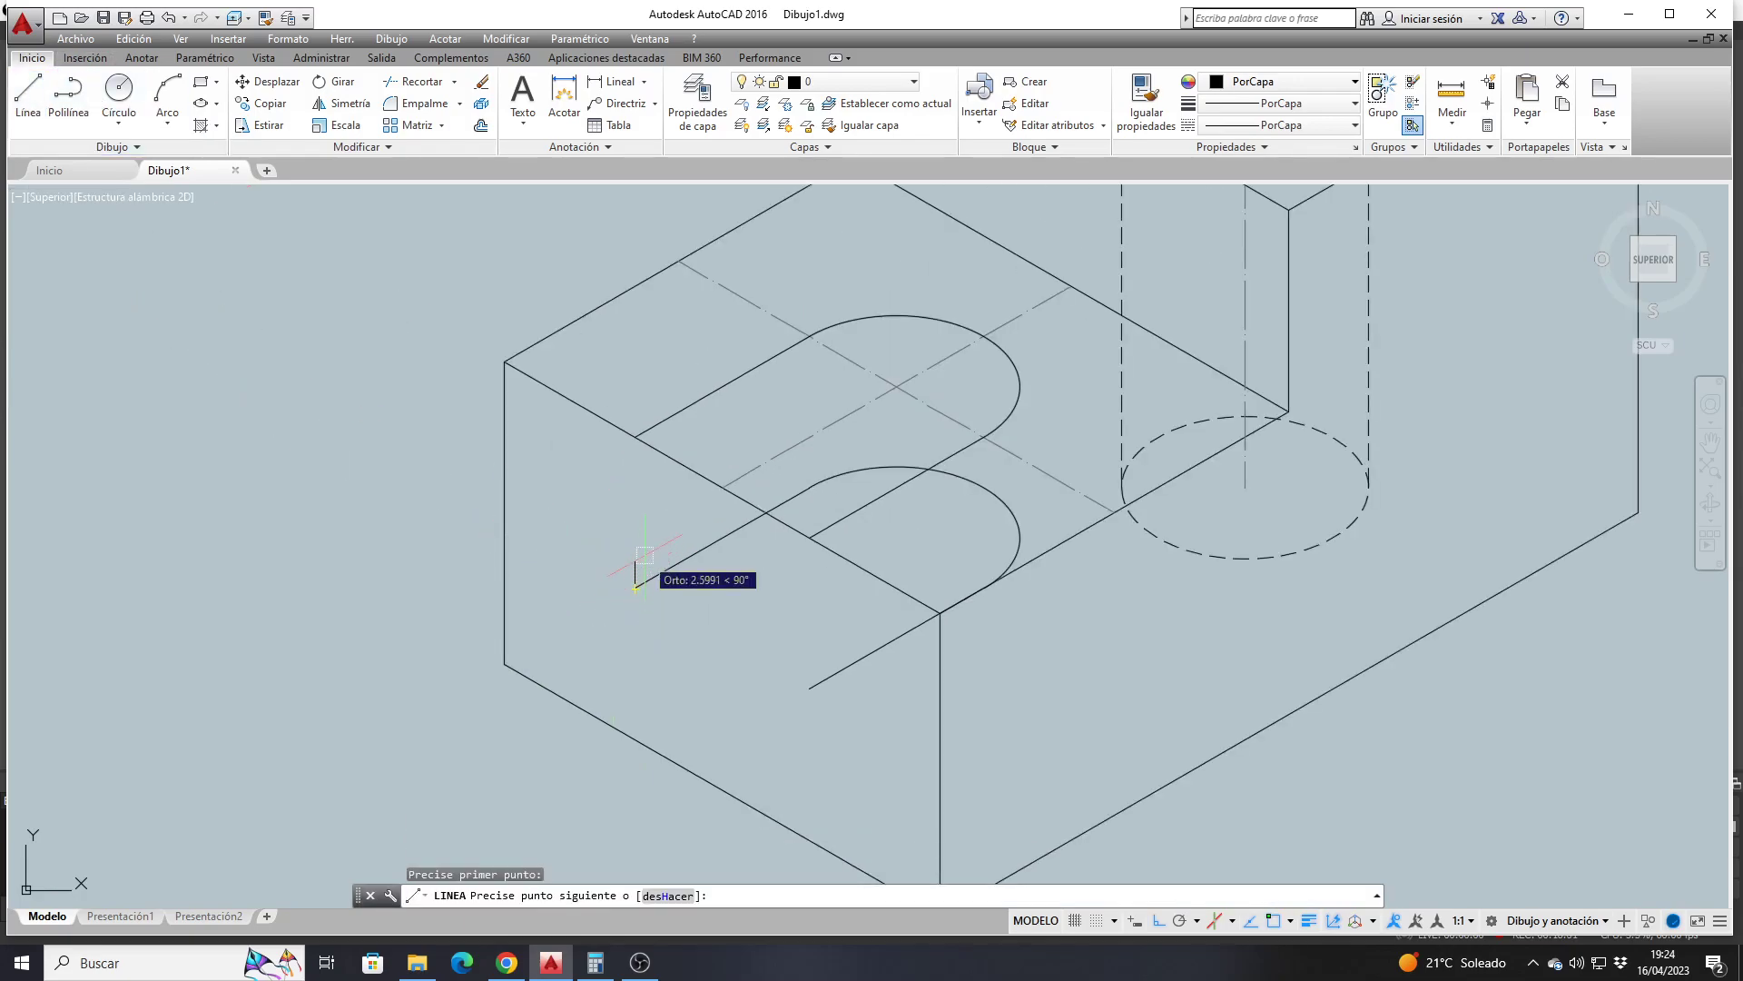
{"action": "left_click", "coordinate": [635, 436]}
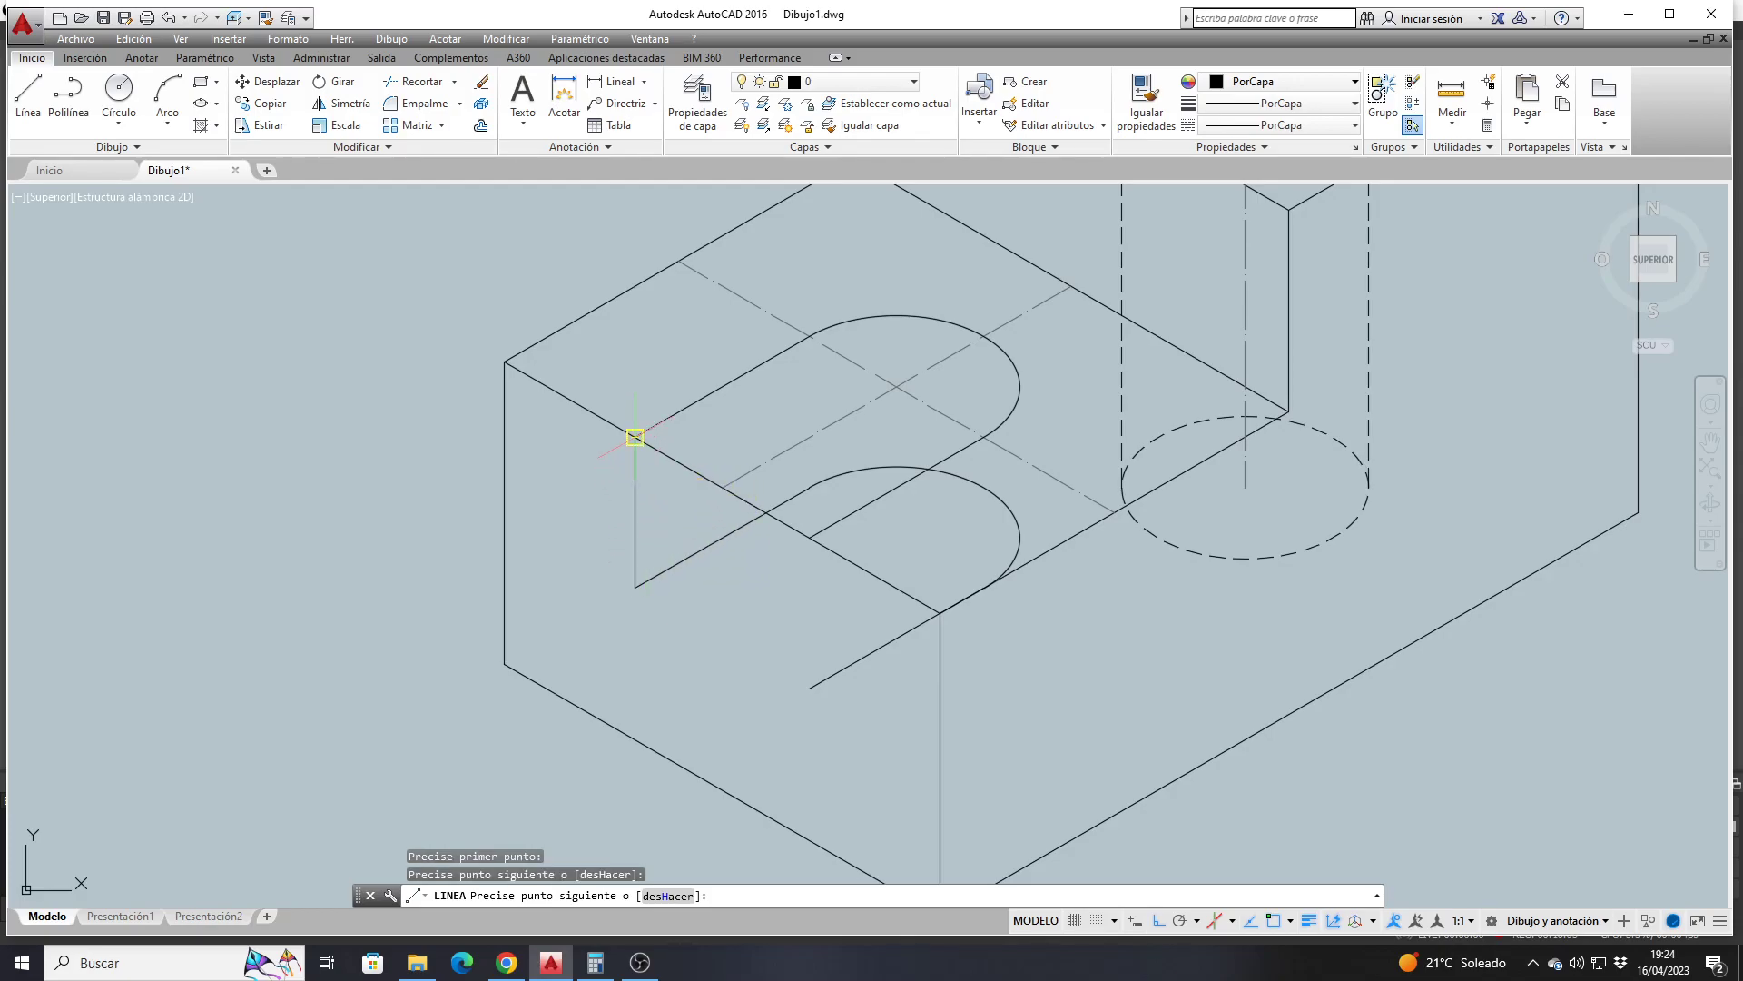
{"action": "key", "text": "Return"}
{"action": "key", "text": "Return"}
{"action": "left_click", "coordinate": [809, 537]}
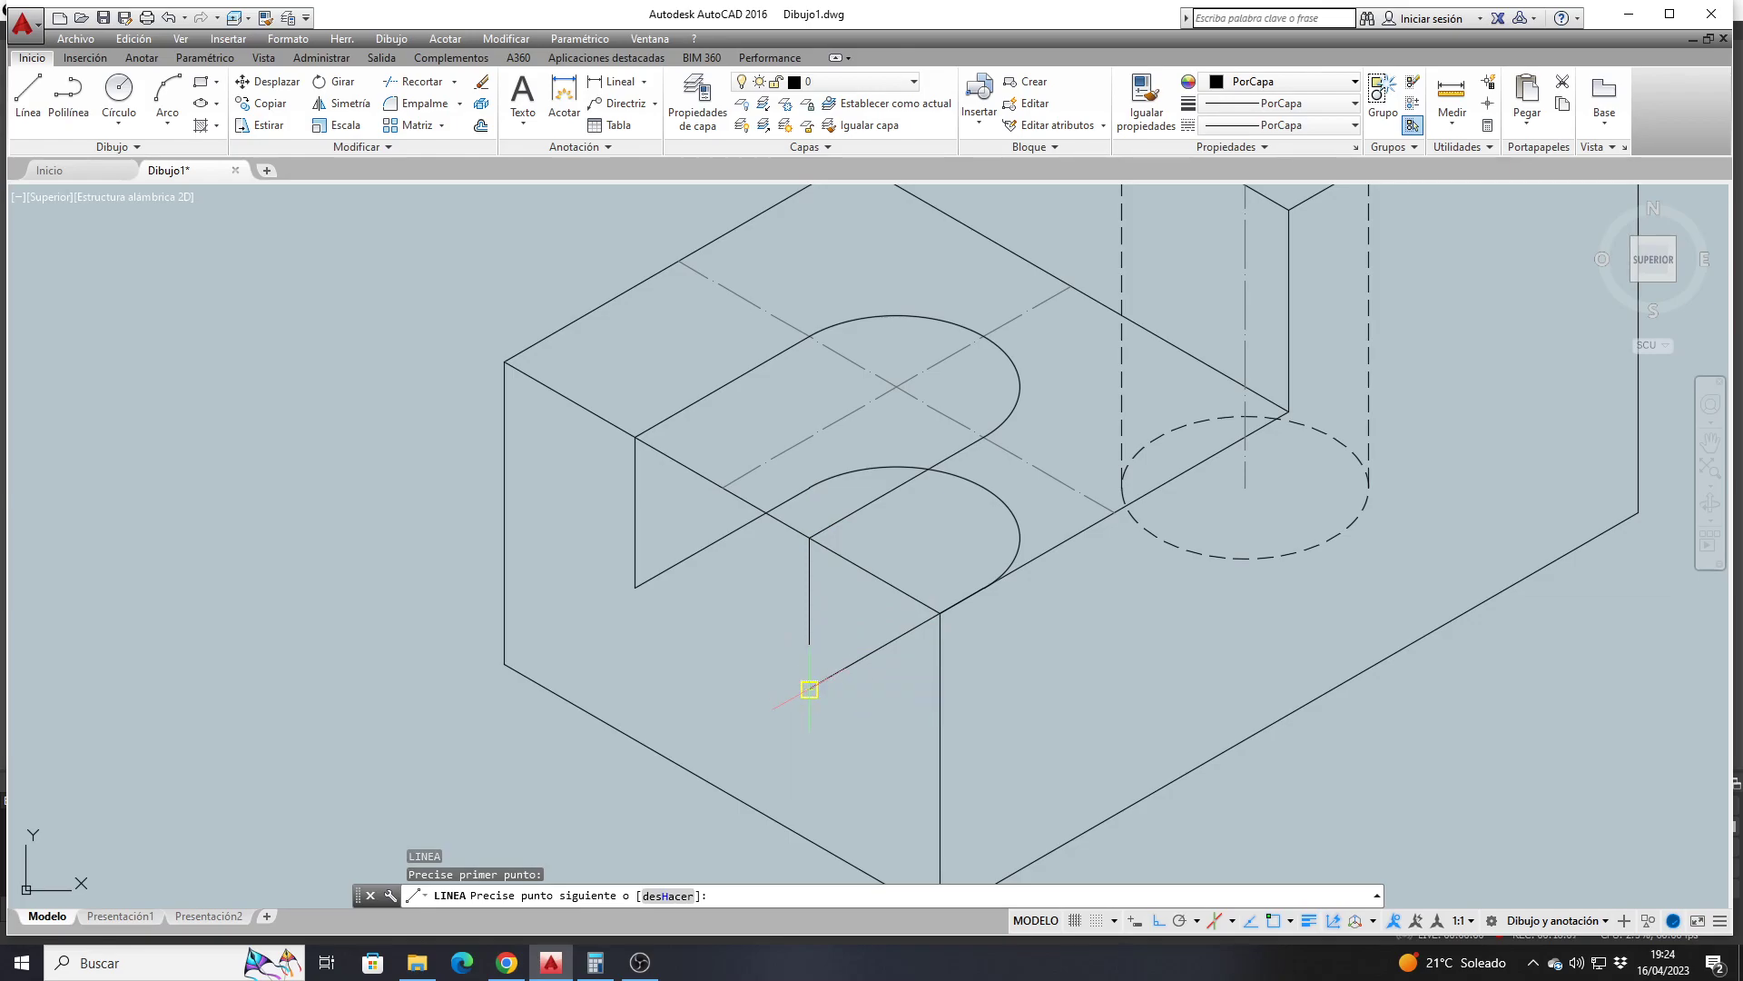
{"action": "left_click", "coordinate": [809, 687]}
{"action": "key", "text": "Return"}
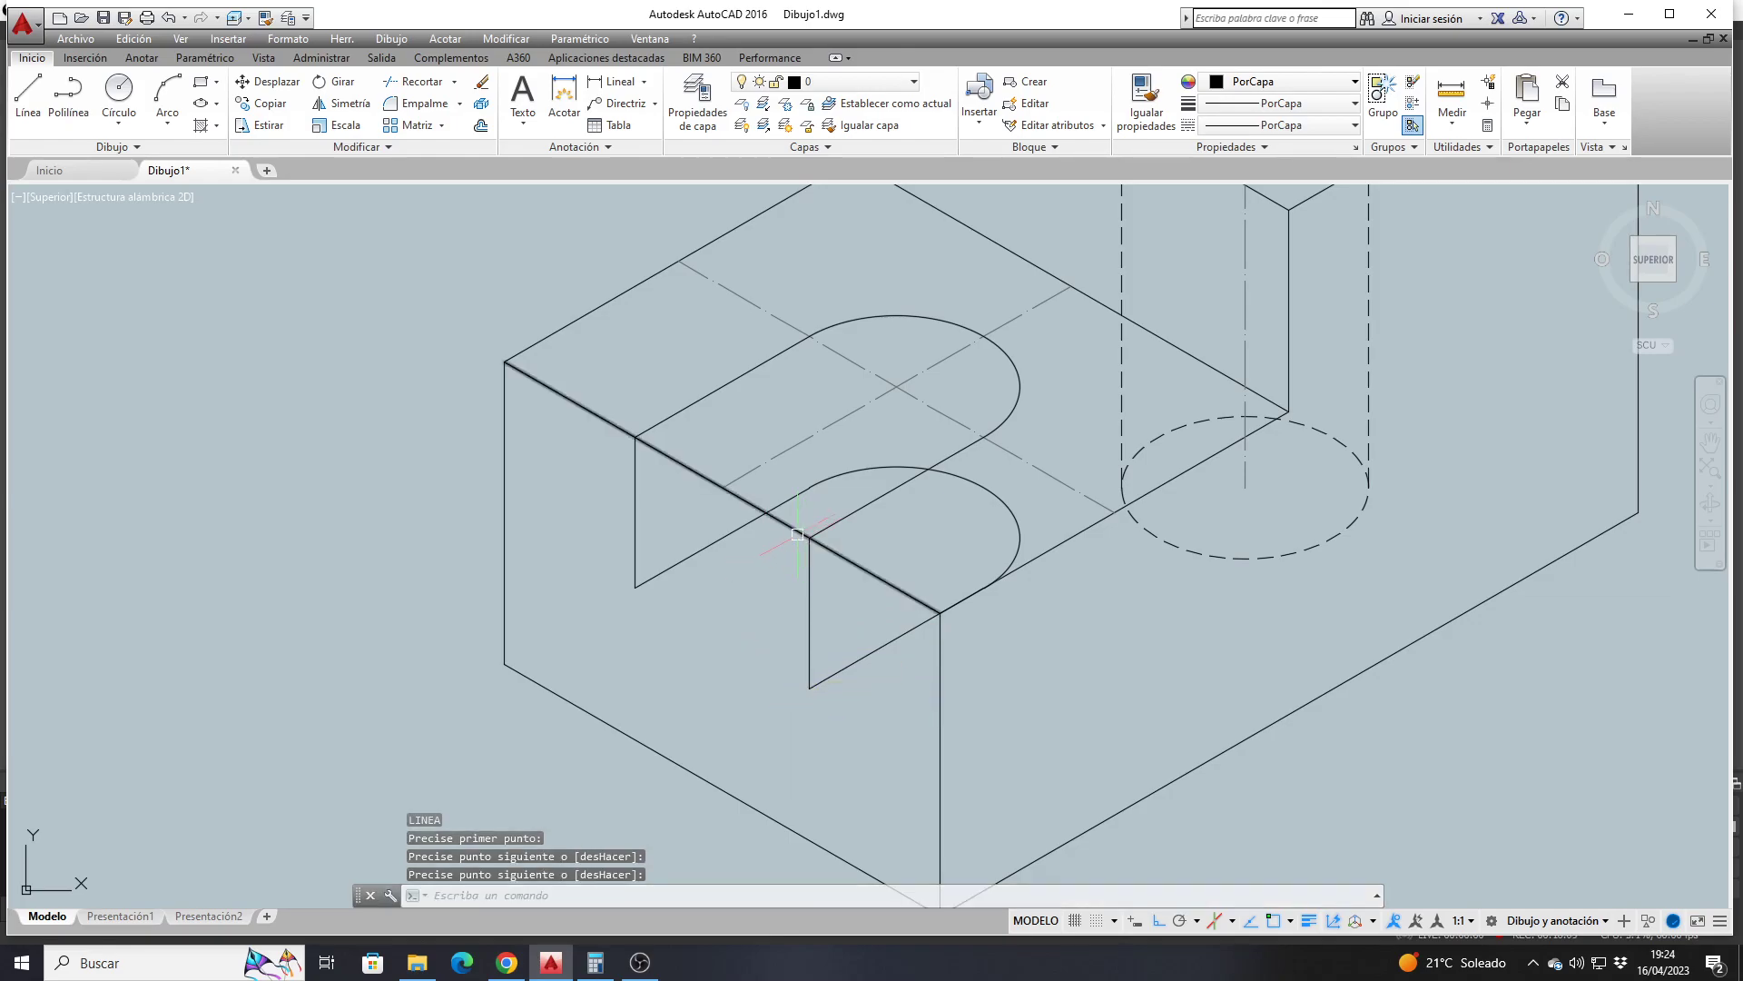
{"action": "left_click", "coordinate": [802, 536]}
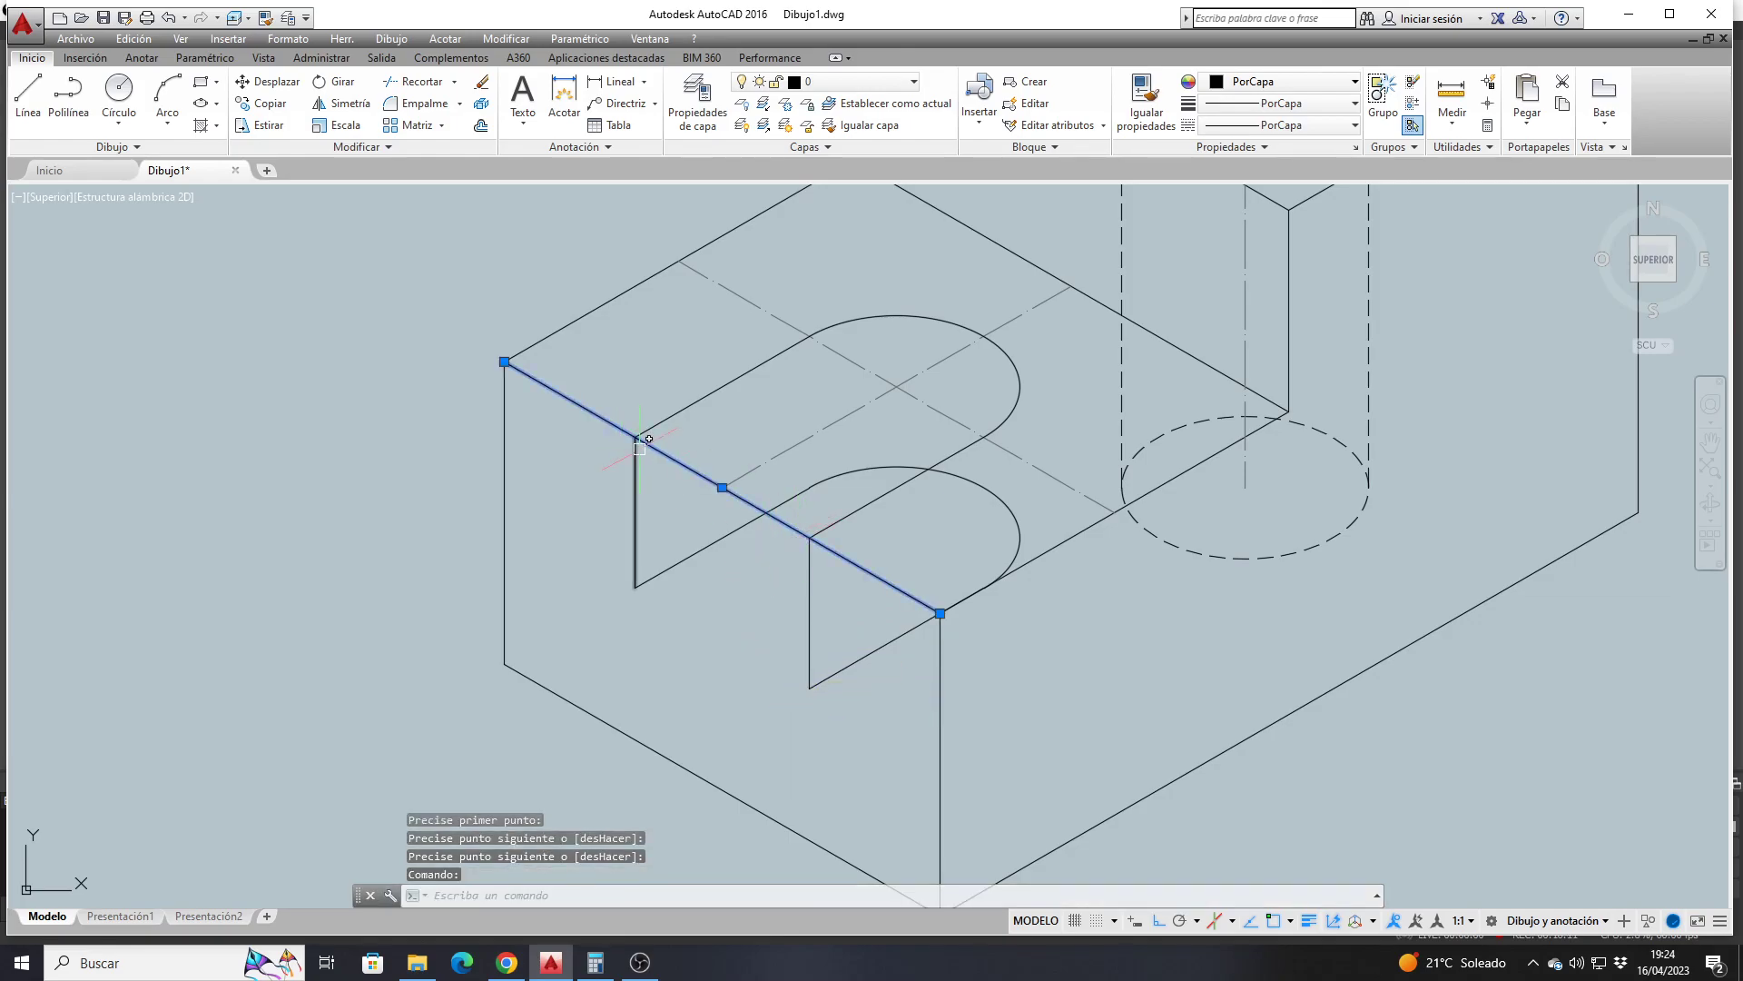
{"action": "left_click", "coordinate": [634, 449]}
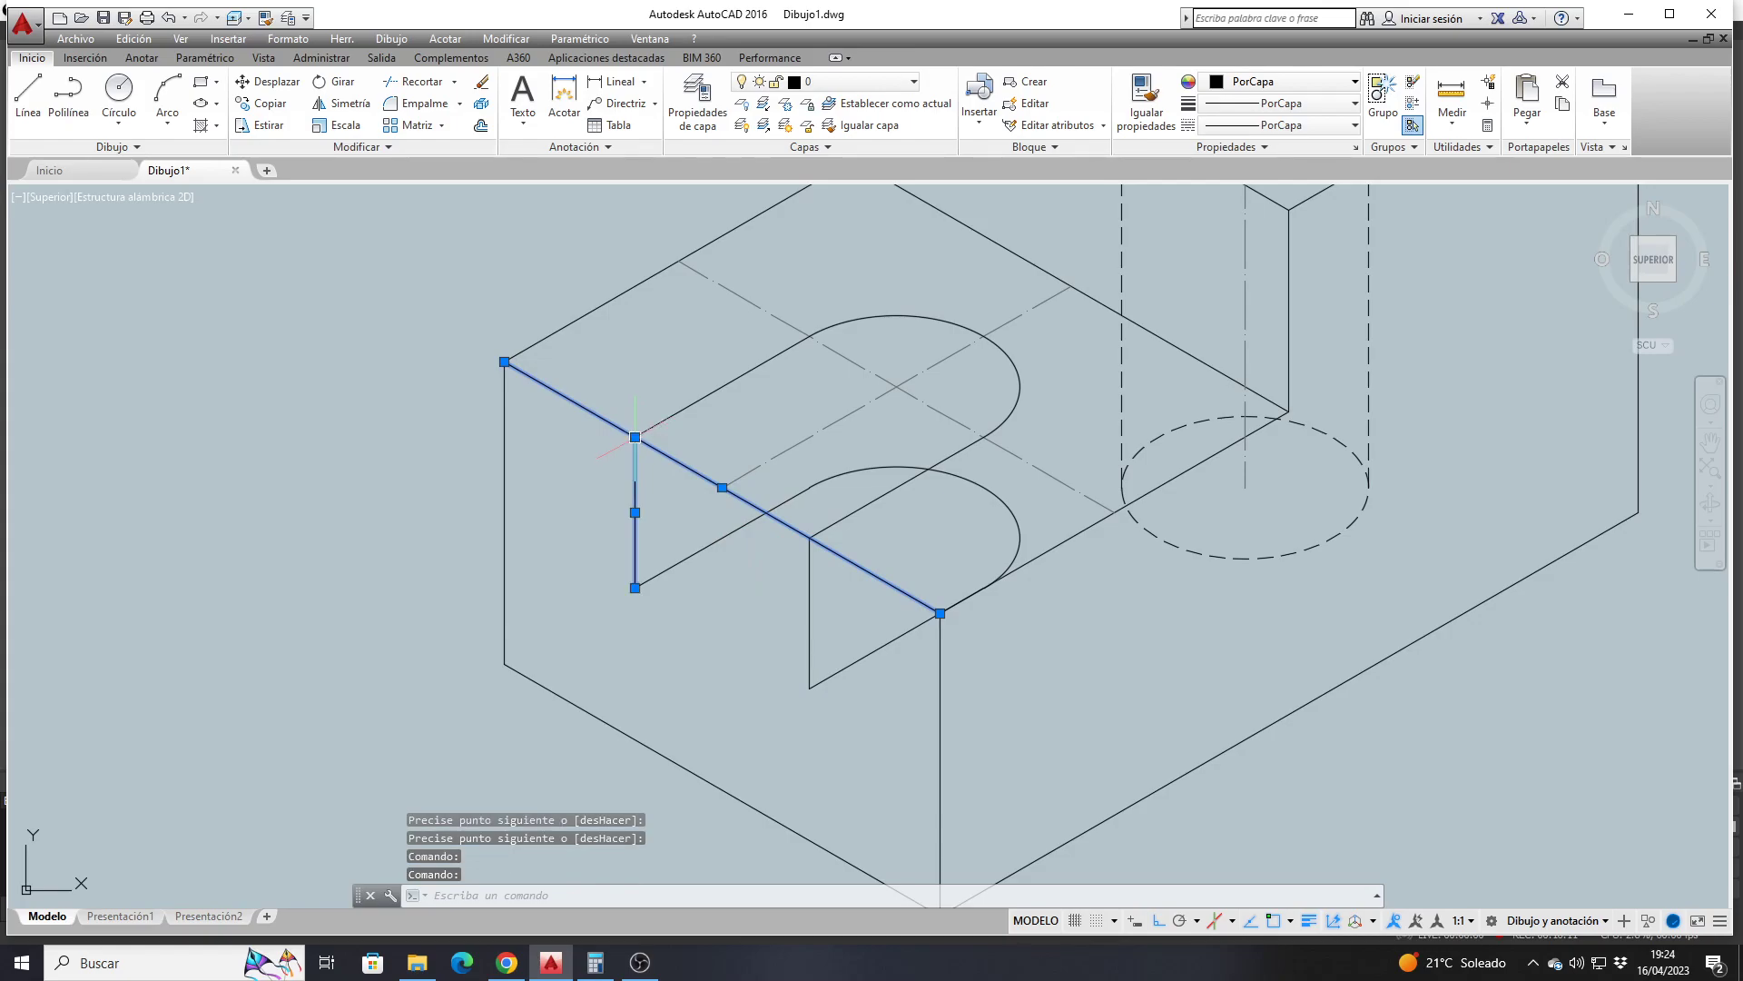
{"action": "left_click", "coordinate": [805, 564]}
{"action": "key", "text": "Escape"}
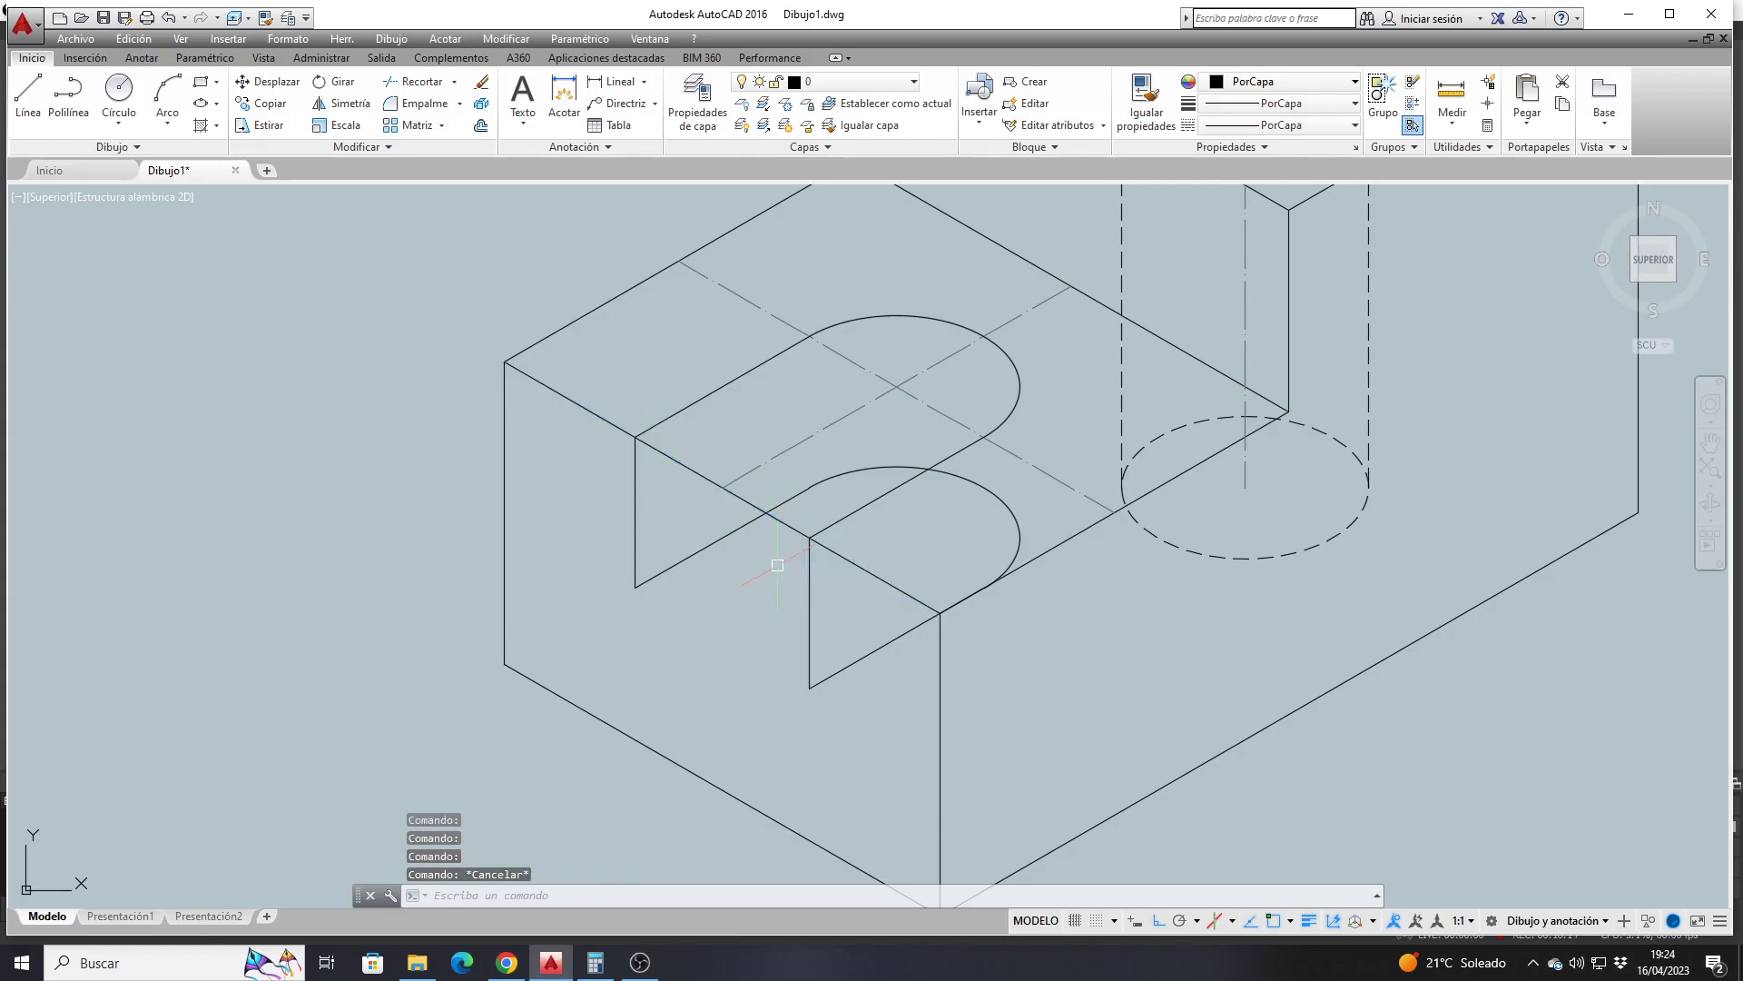
Trim the lower step's top front edge between the two vertical slot lines to open the slot
{"action": "left_click", "coordinate": [414, 81]}
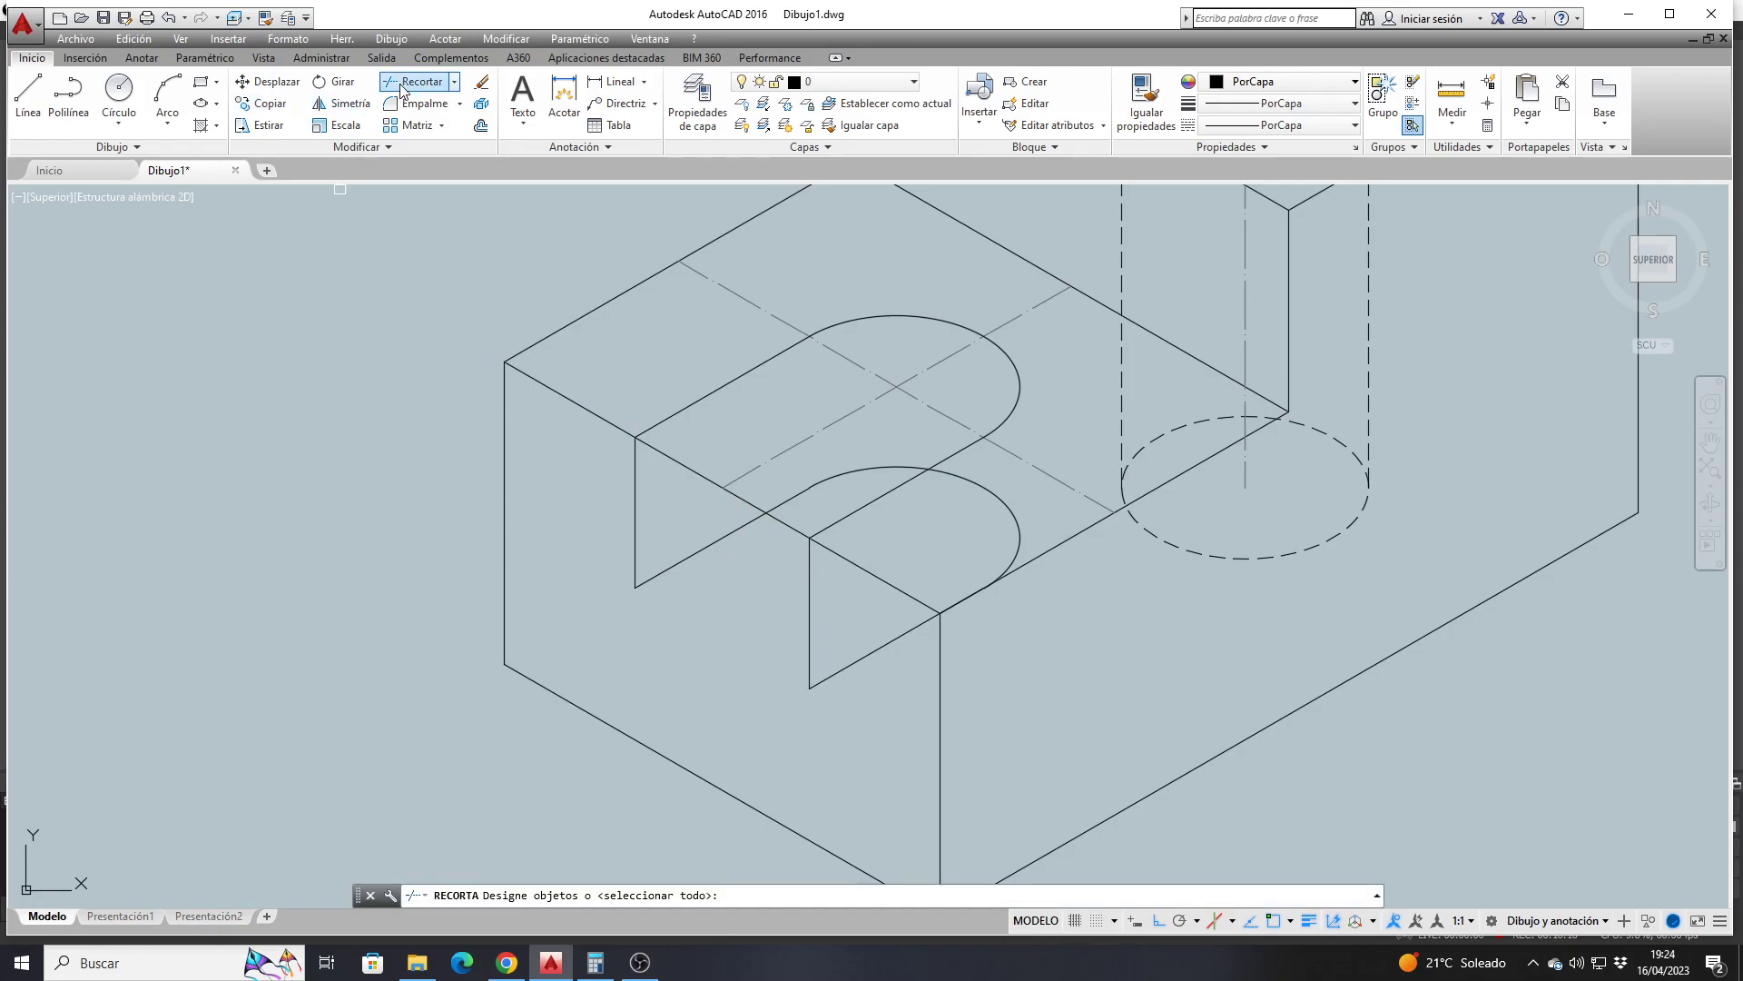
{"action": "left_click", "coordinate": [636, 486]}
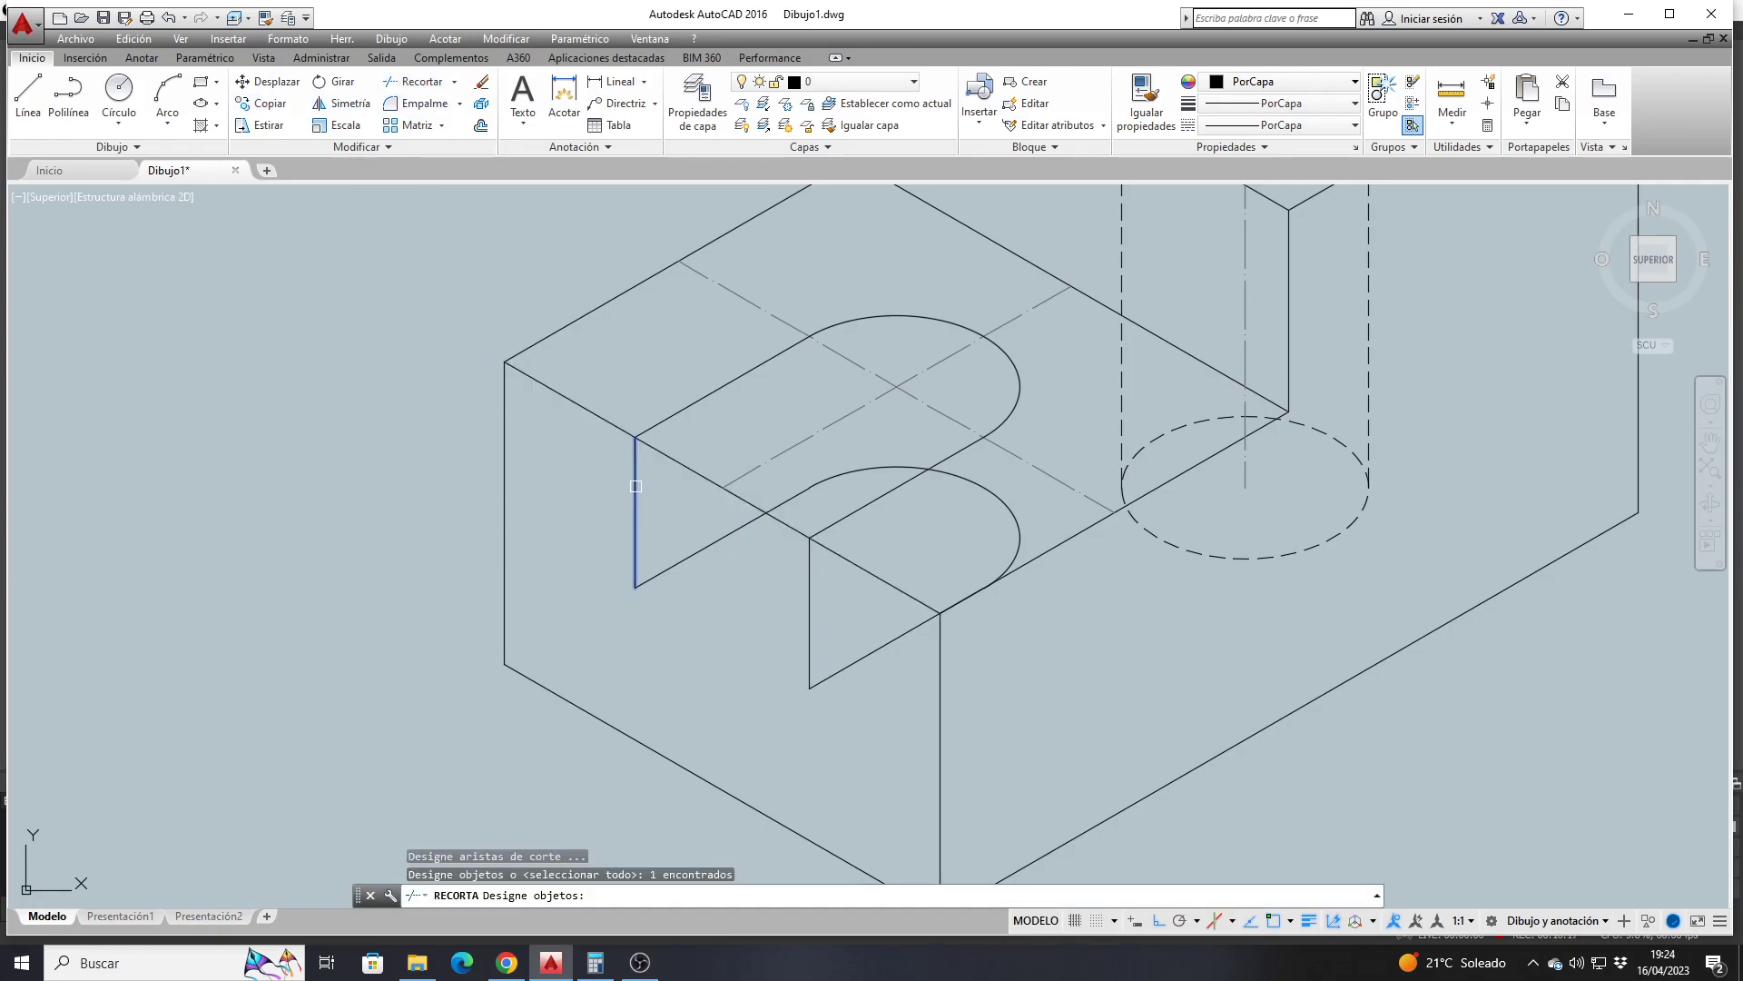
{"action": "left_click", "coordinate": [807, 571]}
{"action": "key", "text": "Return"}
{"action": "left_click", "coordinate": [745, 524]}
{"action": "left_click", "coordinate": [701, 476]}
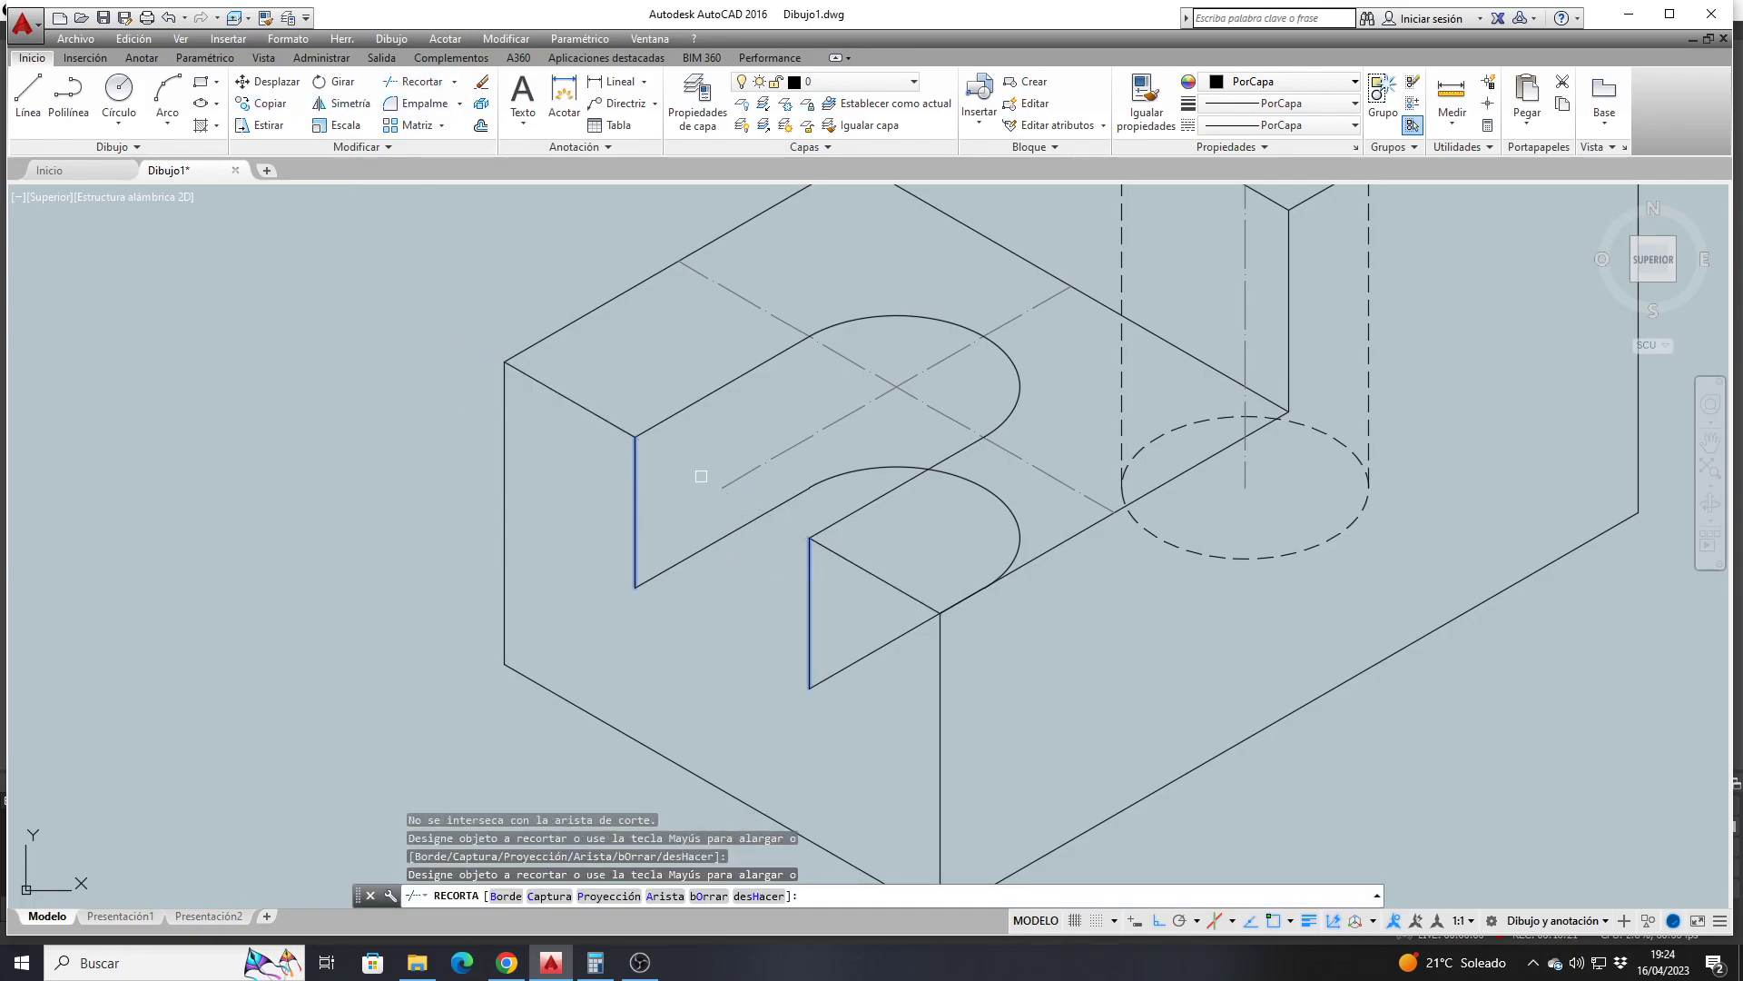
{"action": "key", "text": "Return"}
{"action": "scroll", "coordinate": [681, 490], "scroll_direction": "down", "scroll_amount": 4}
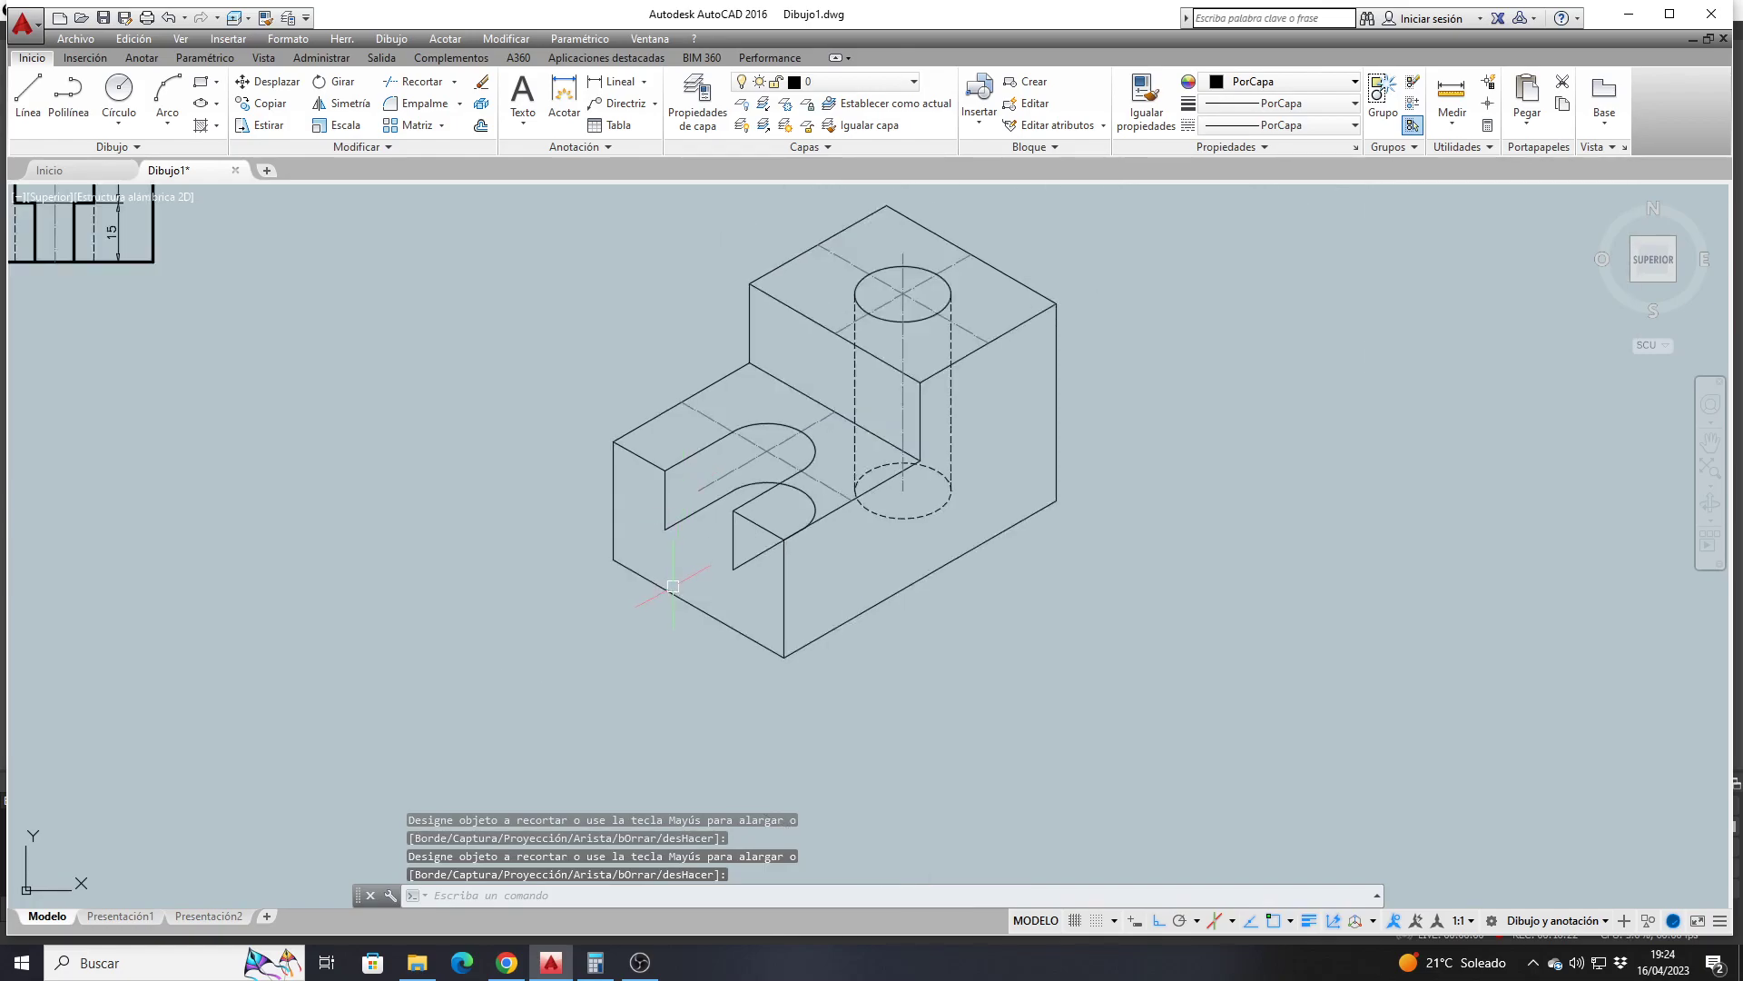
{"action": "scroll", "coordinate": [789, 516], "scroll_direction": "up", "scroll_amount": 2}
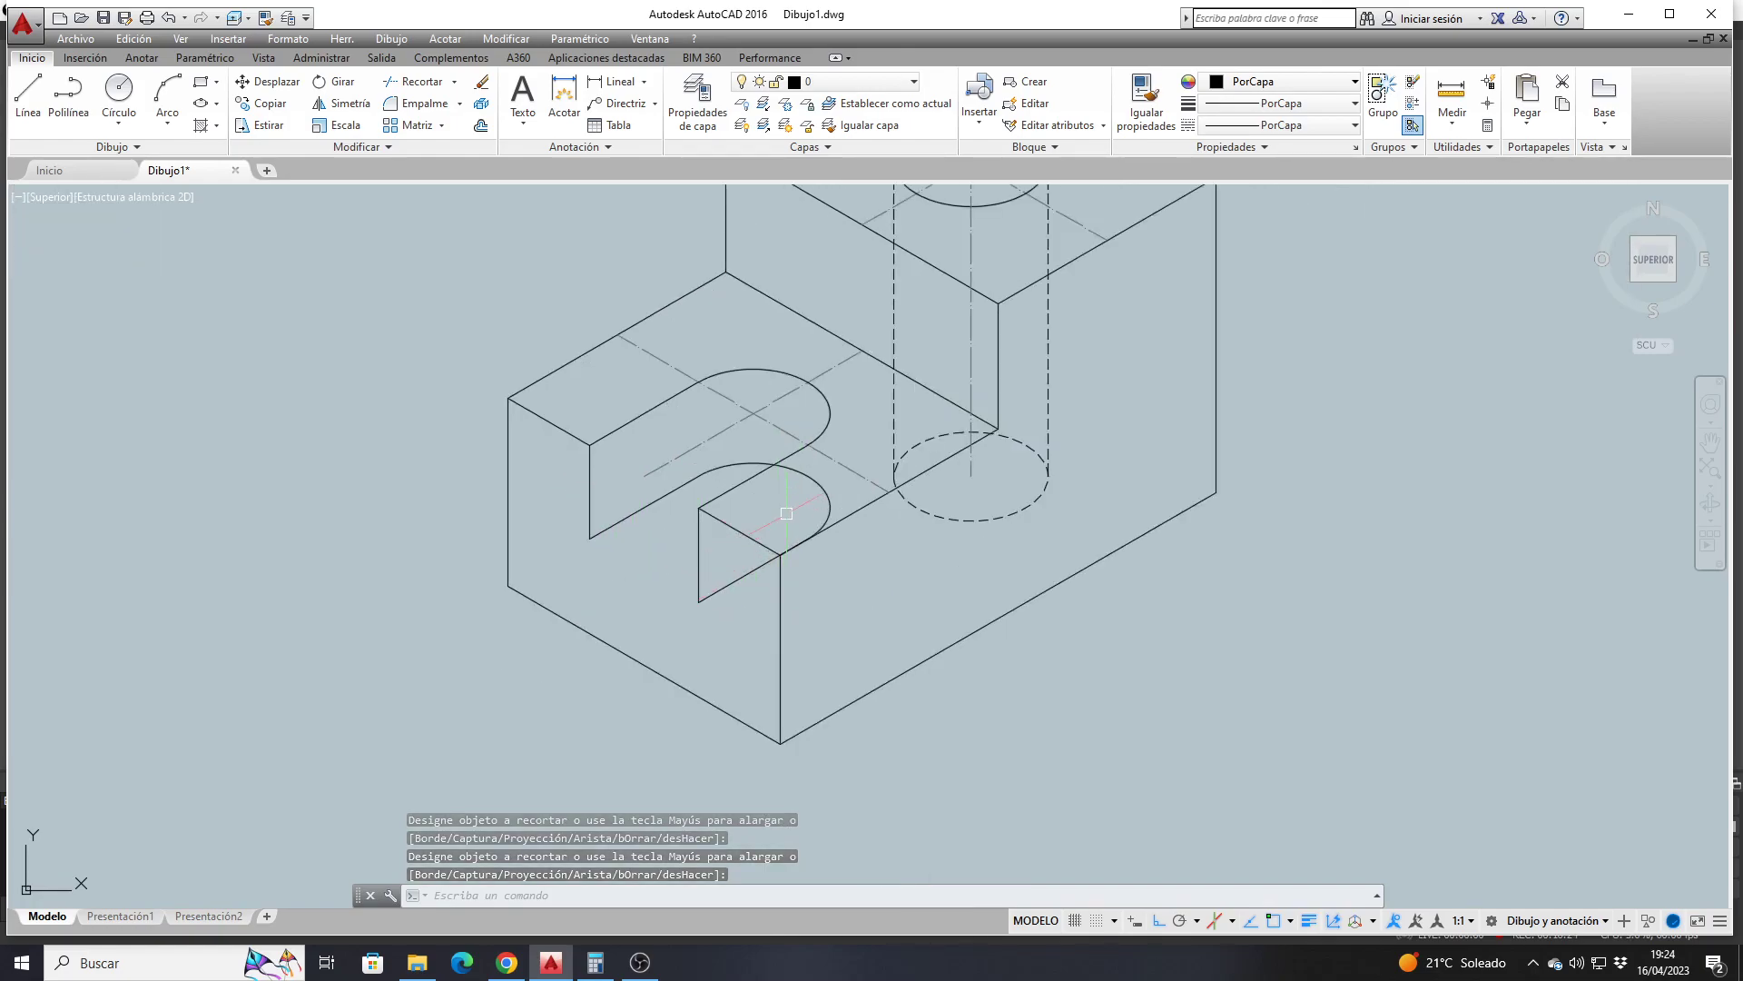
{"action": "left_click", "coordinate": [808, 479]}
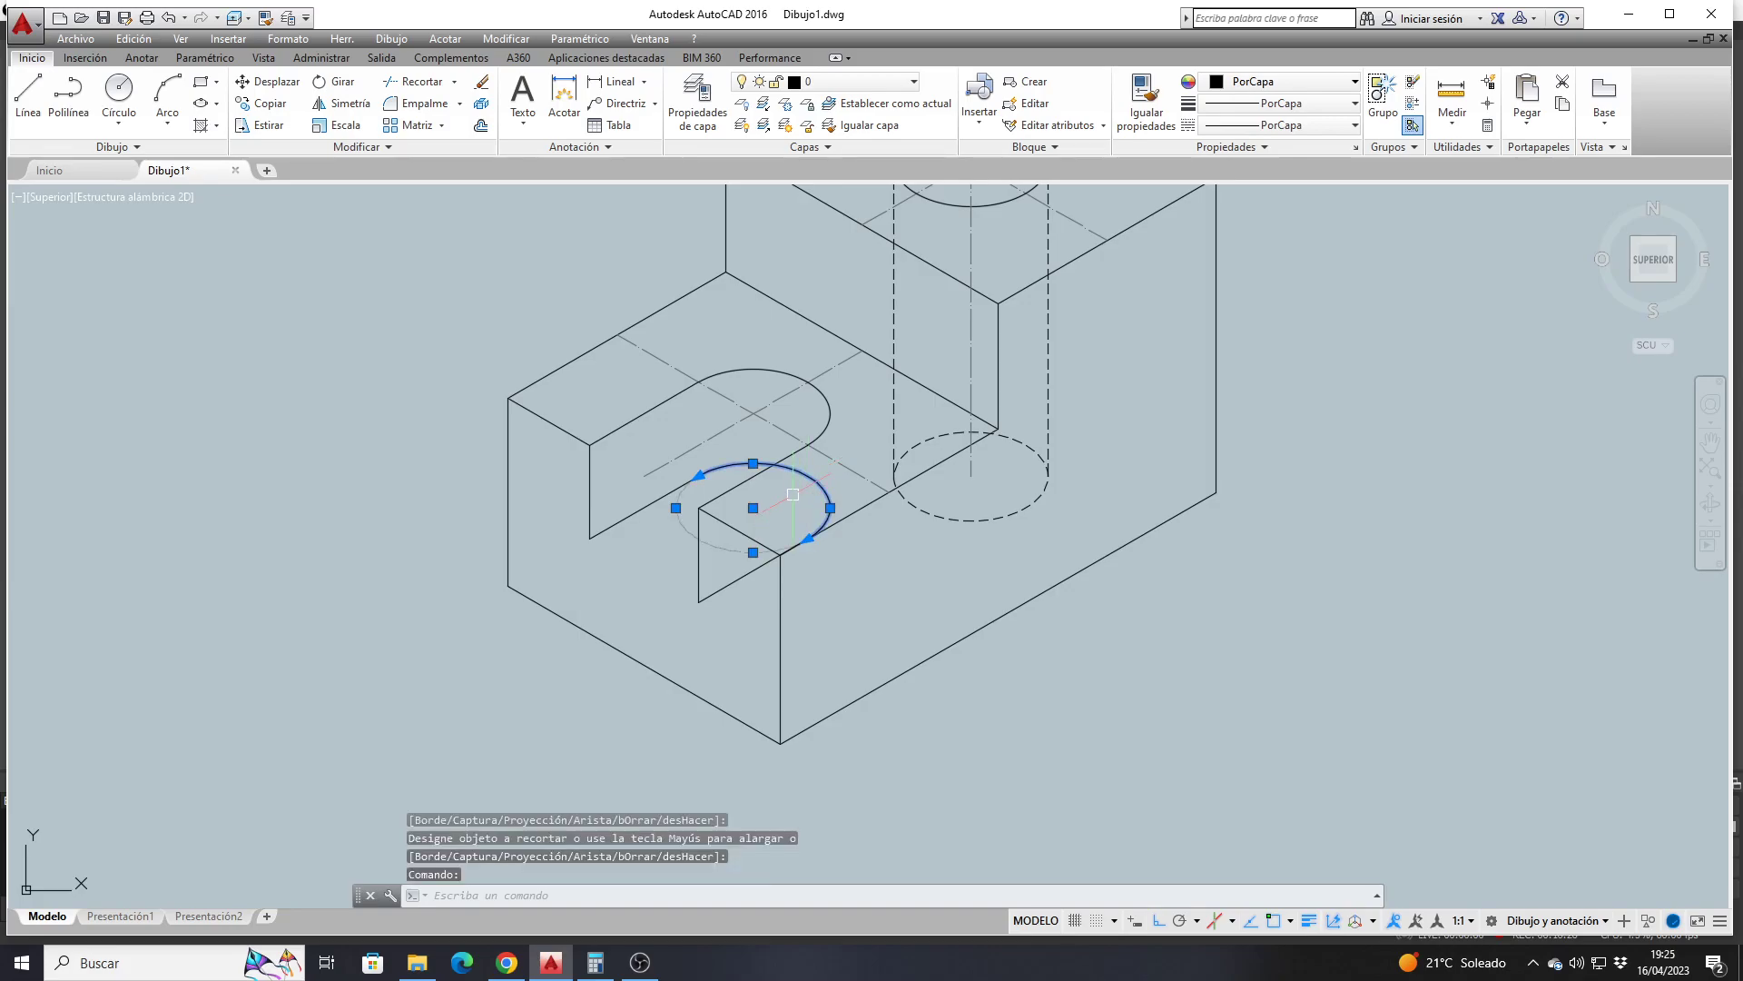
{"action": "scroll", "coordinate": [781, 482], "scroll_direction": "up", "scroll_amount": 2}
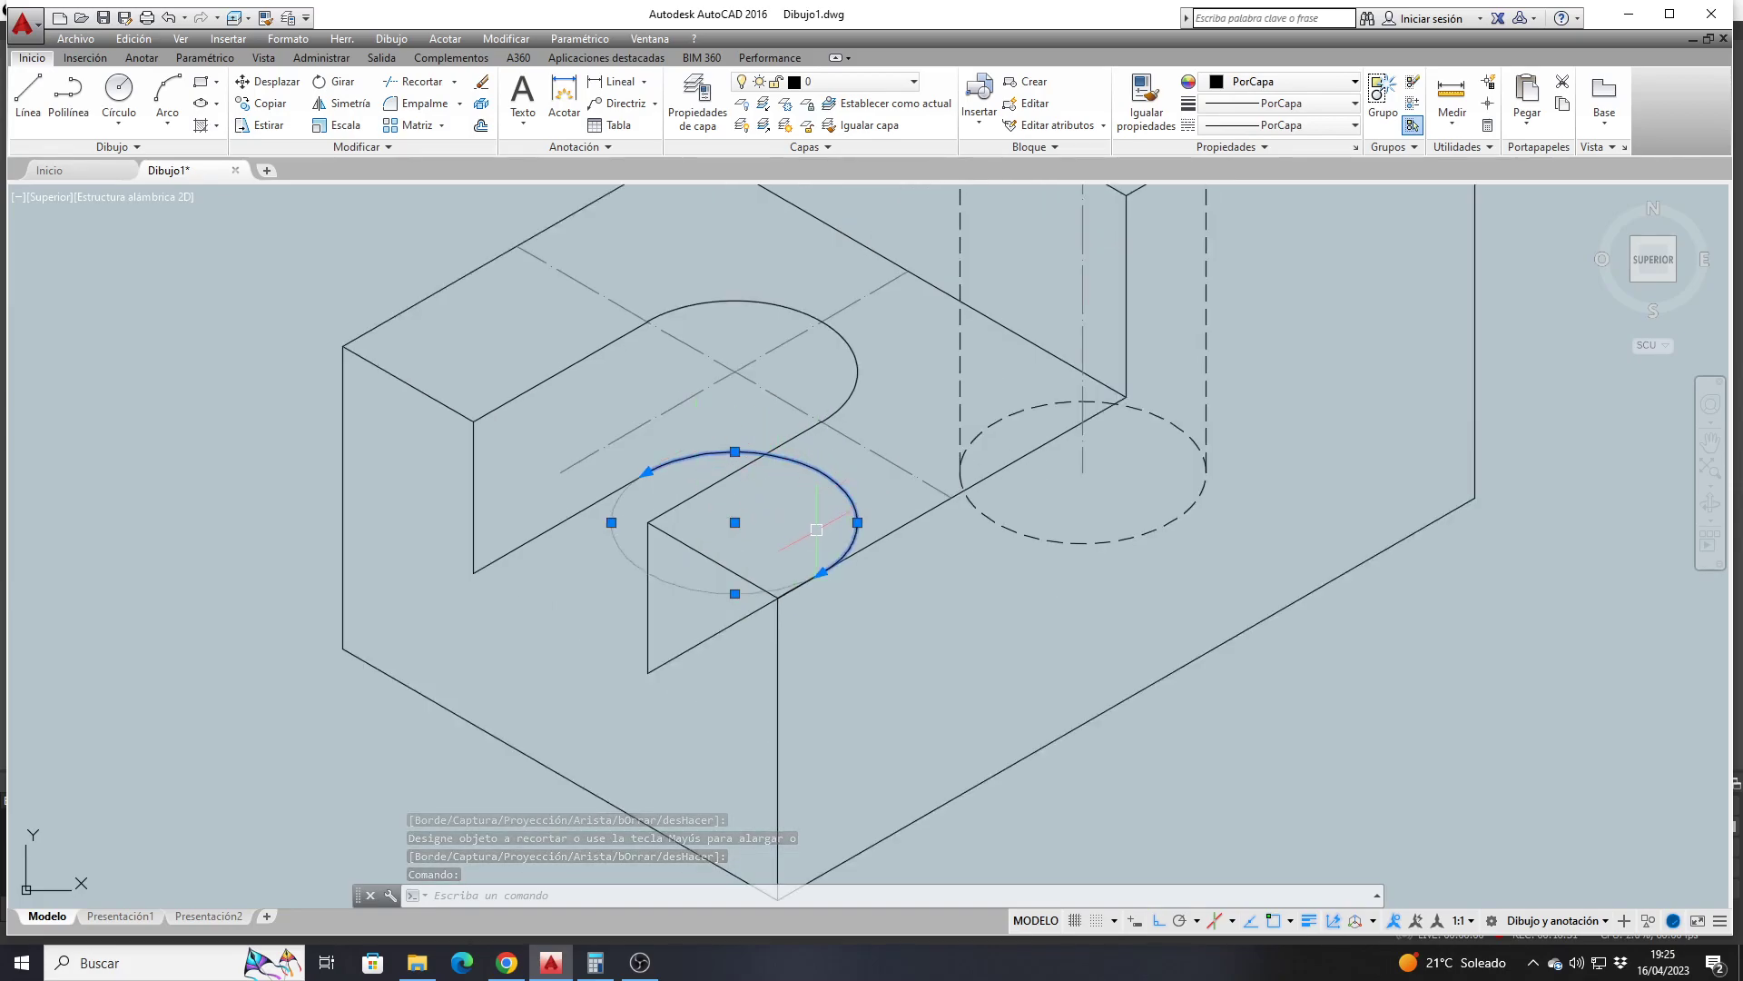
{"action": "left_click", "coordinate": [762, 608]}
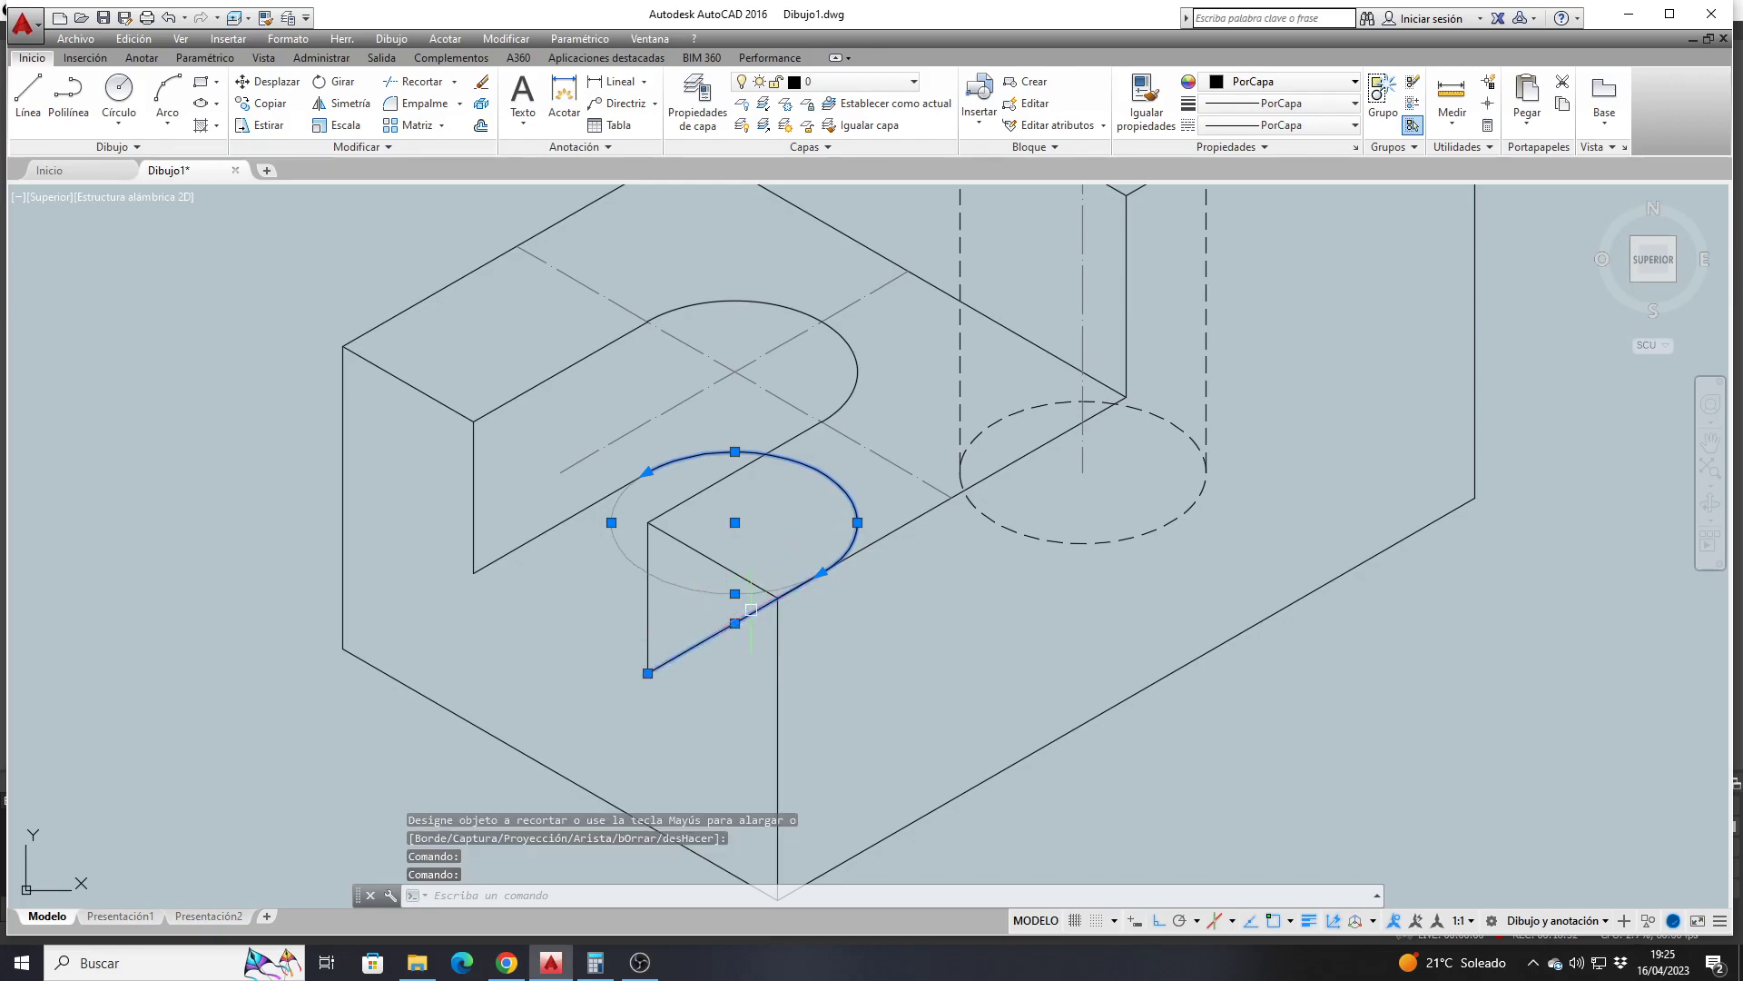
{"action": "key", "text": "Escape"}
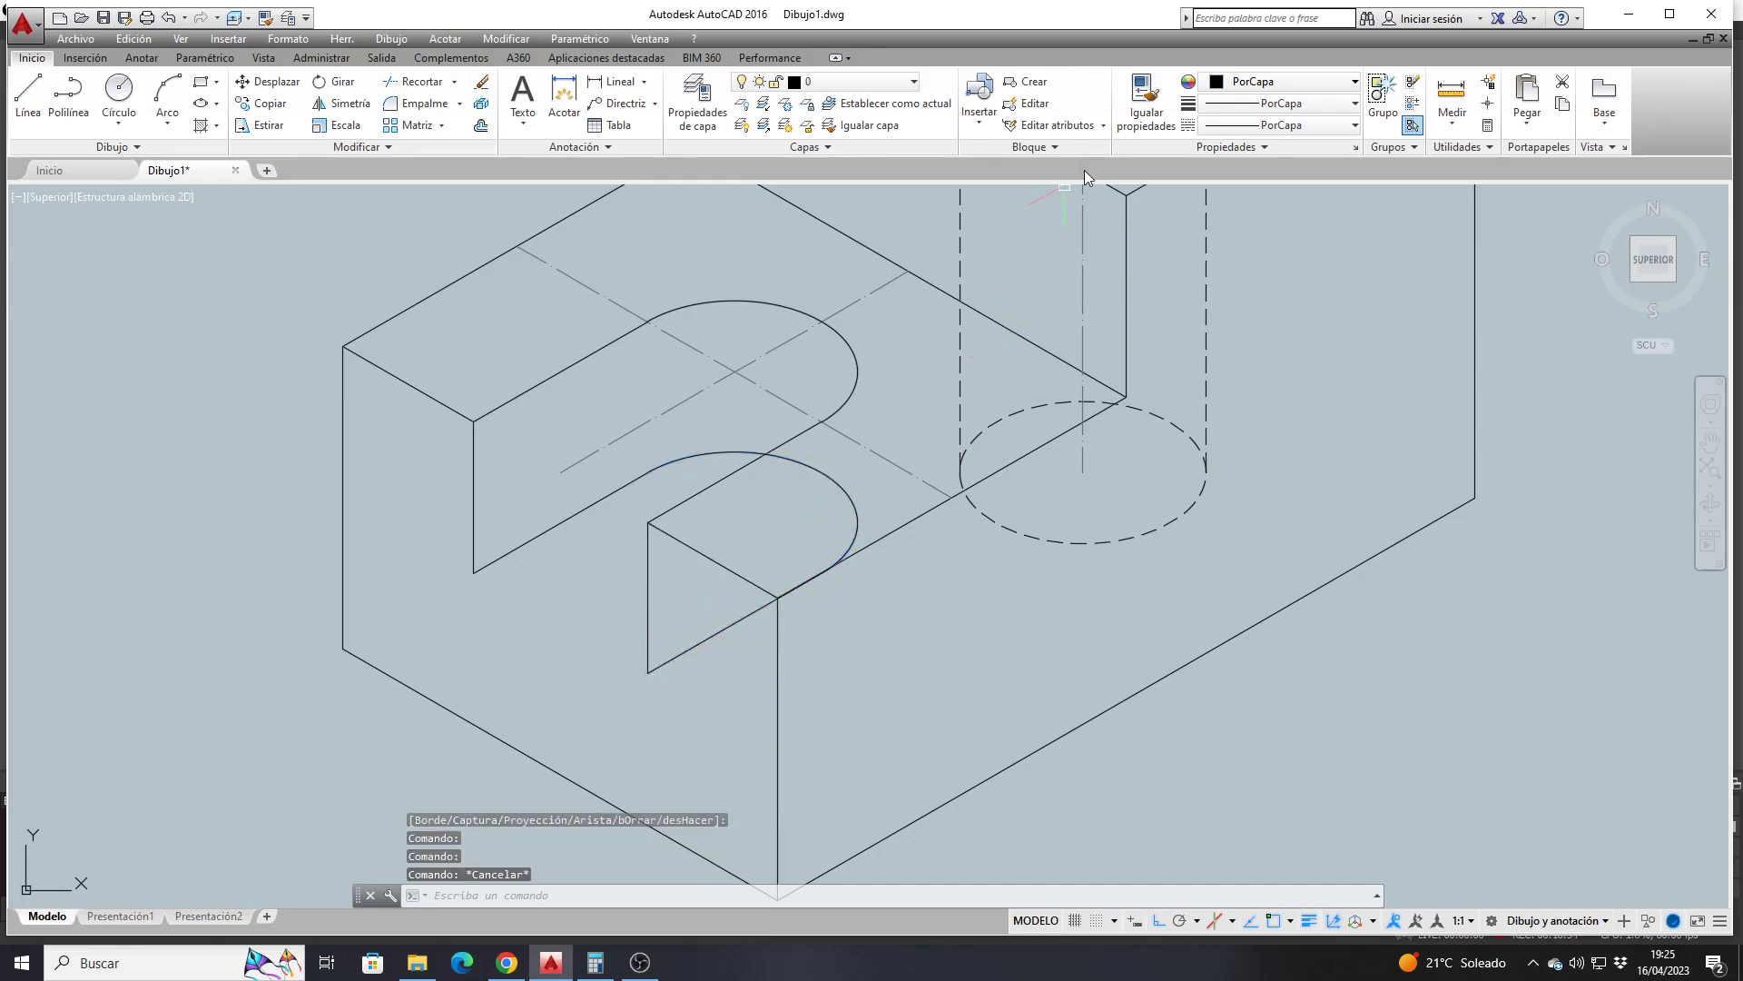
Match the lower slot outline's right straight side to the dashed style of the hole's bottom ellipse
{"action": "left_click", "coordinate": [1146, 98]}
{"action": "left_click", "coordinate": [1045, 540]}
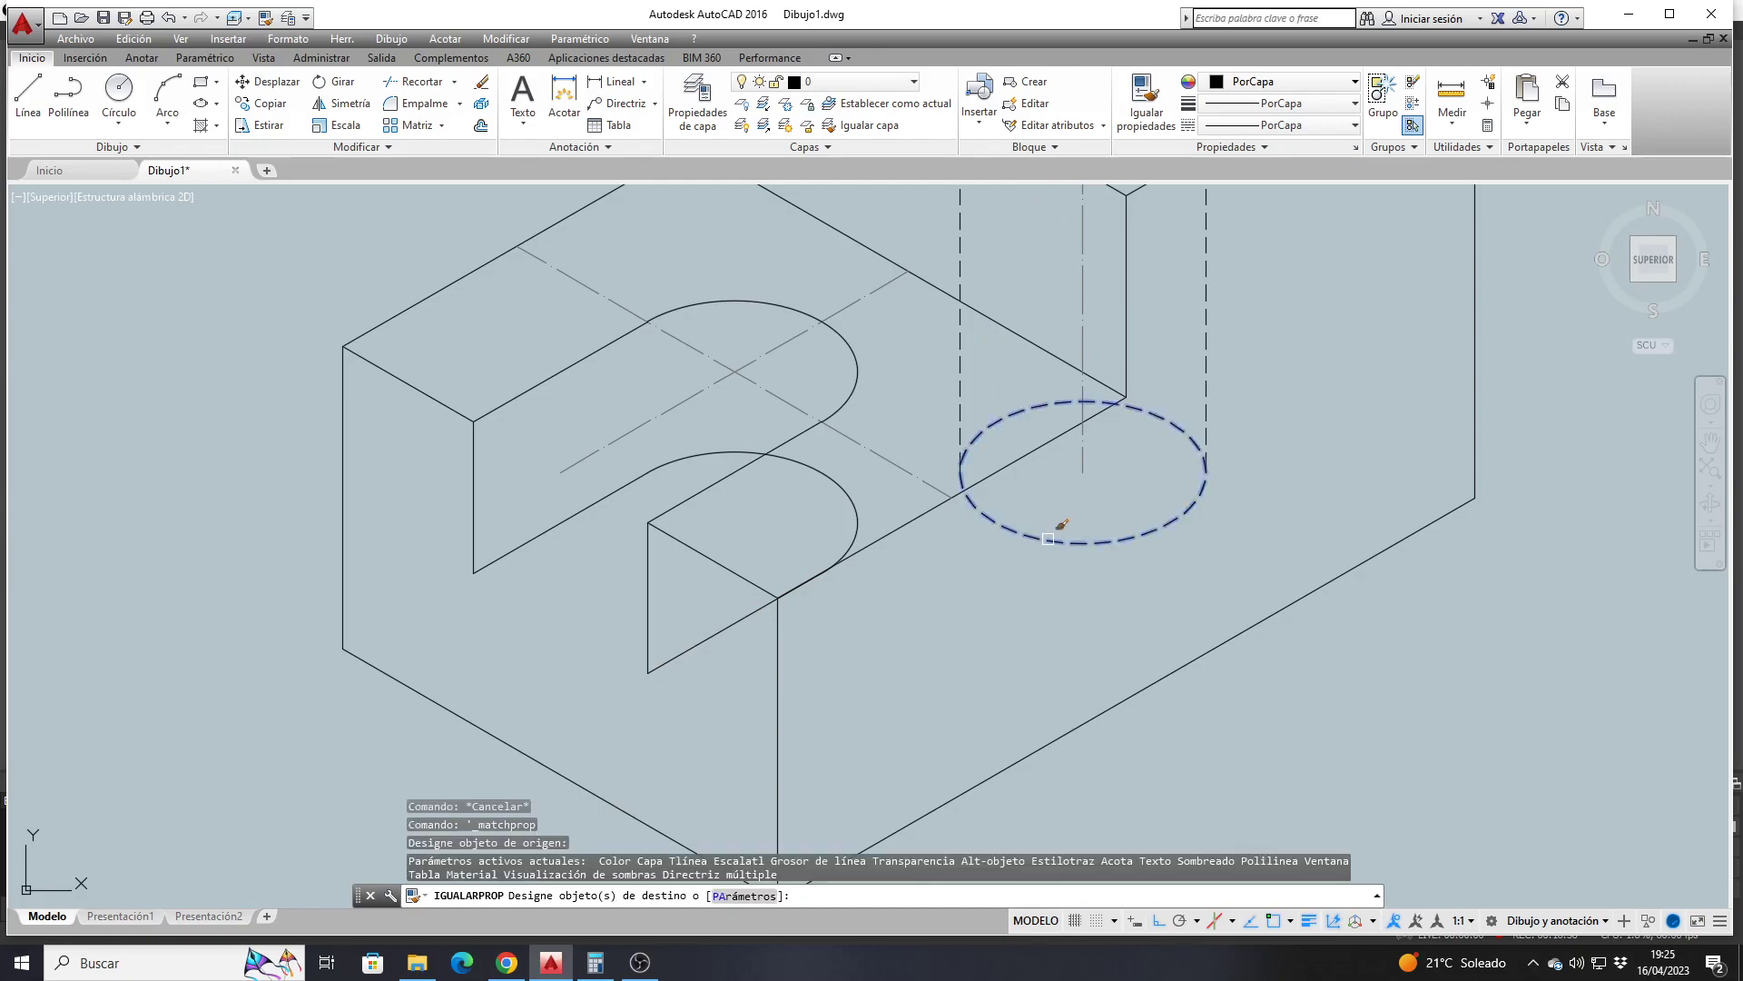
{"action": "left_click", "coordinate": [744, 616]}
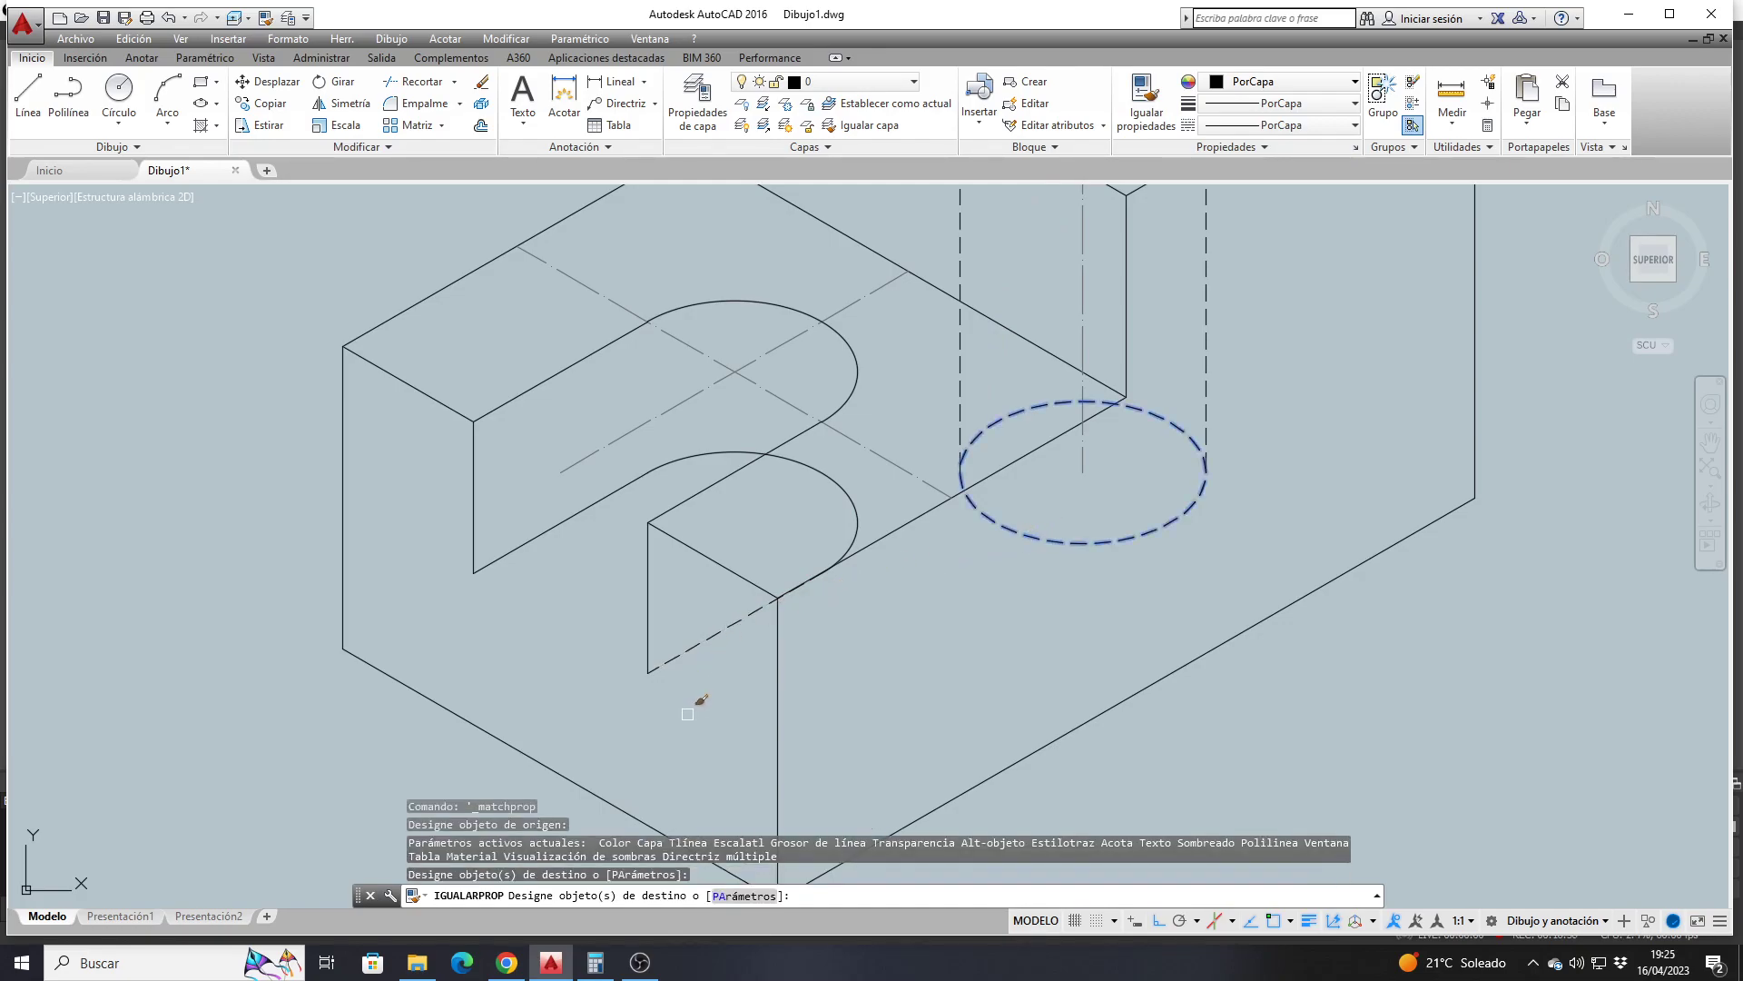
{"action": "key", "text": "Return"}
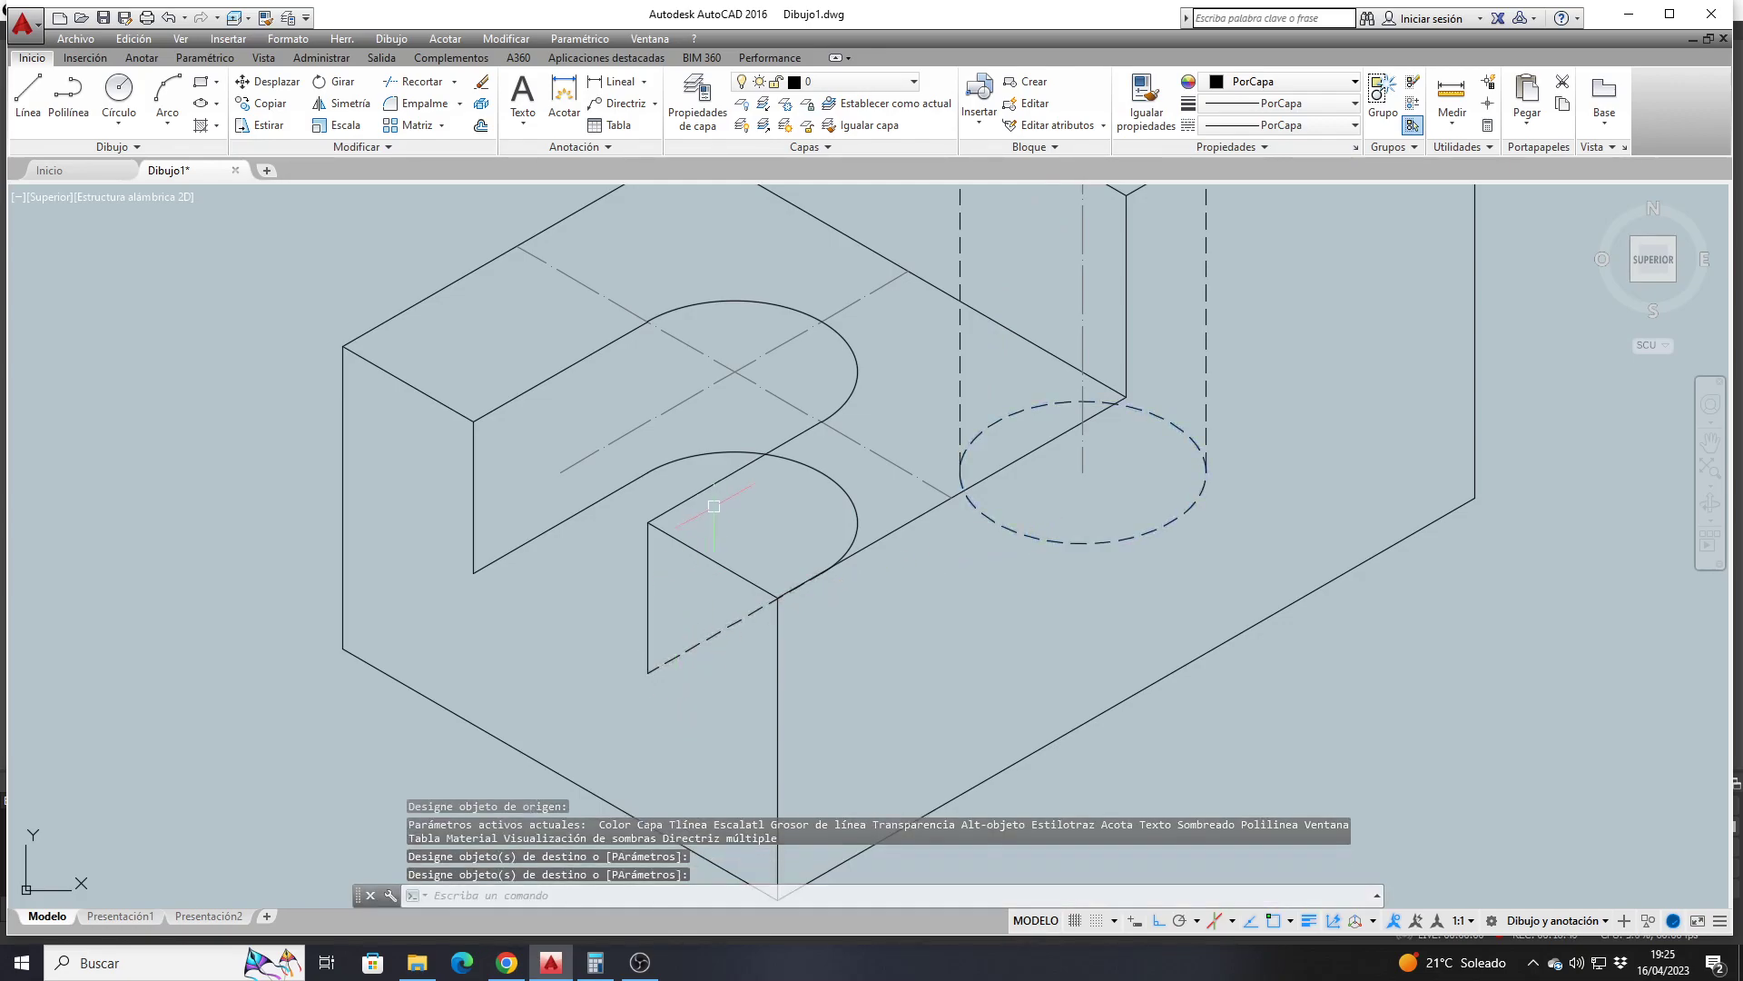
Copy the lower slot arc about 57 mm straight down into the empty space below the part
{"action": "left_click", "coordinate": [767, 455]}
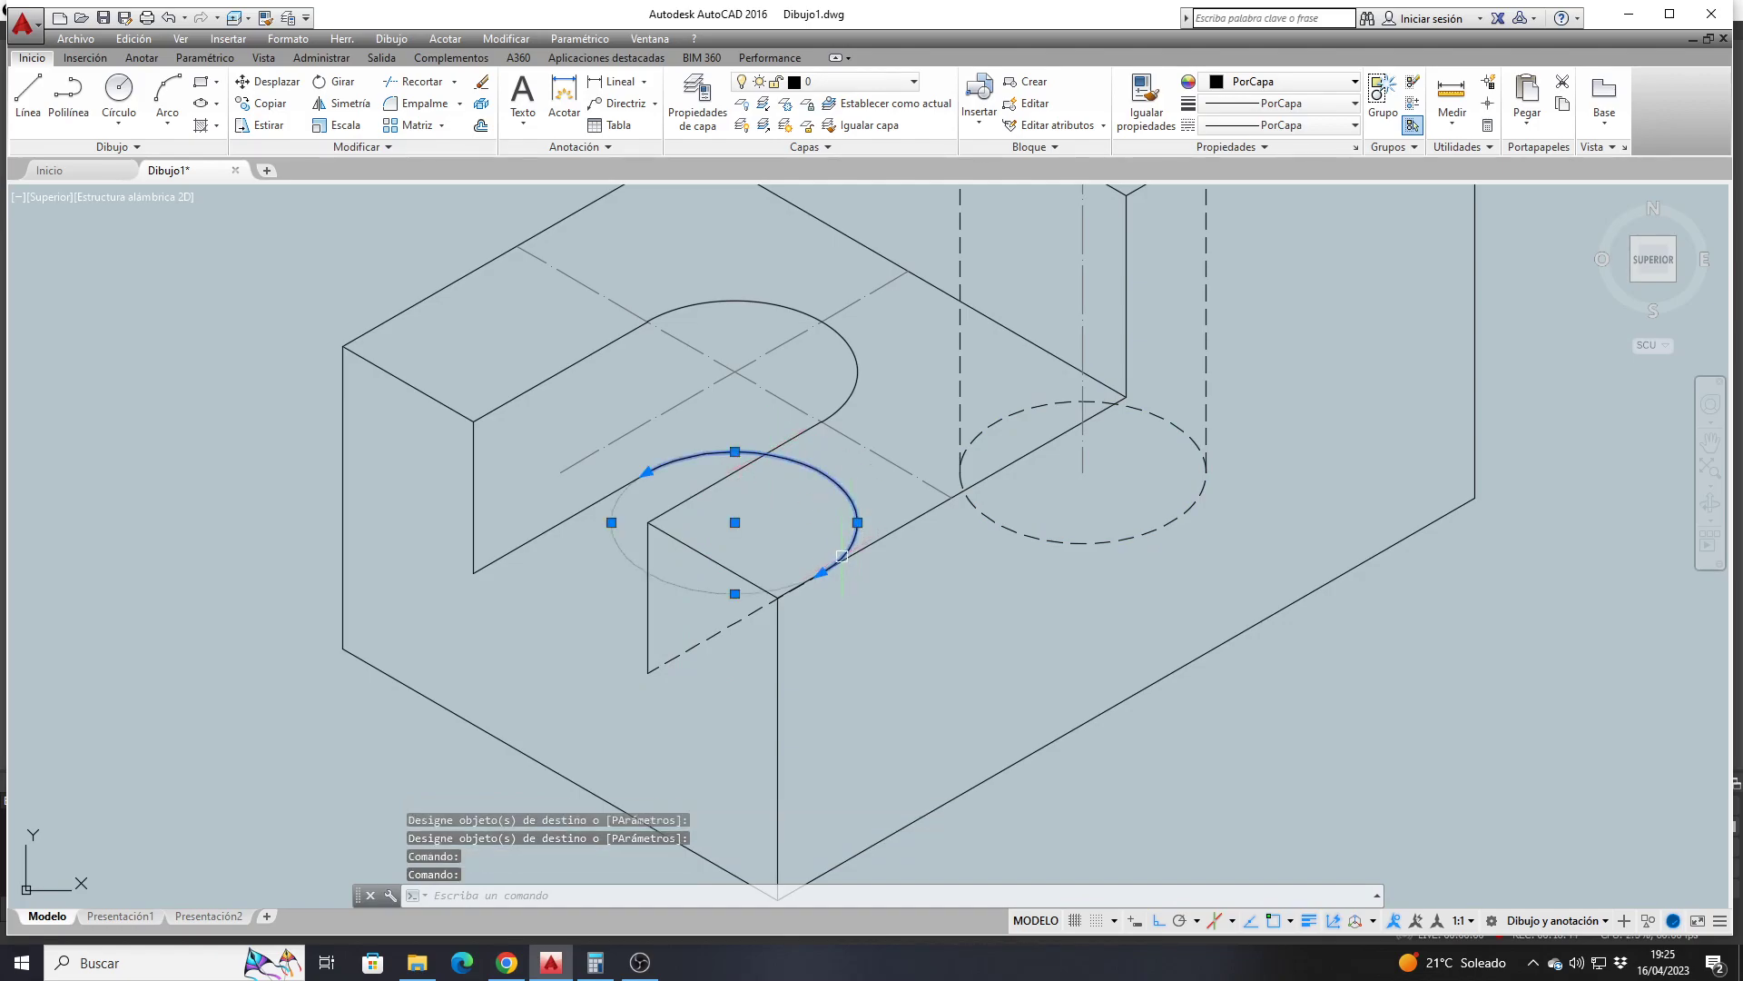
{"action": "key", "text": "Escape"}
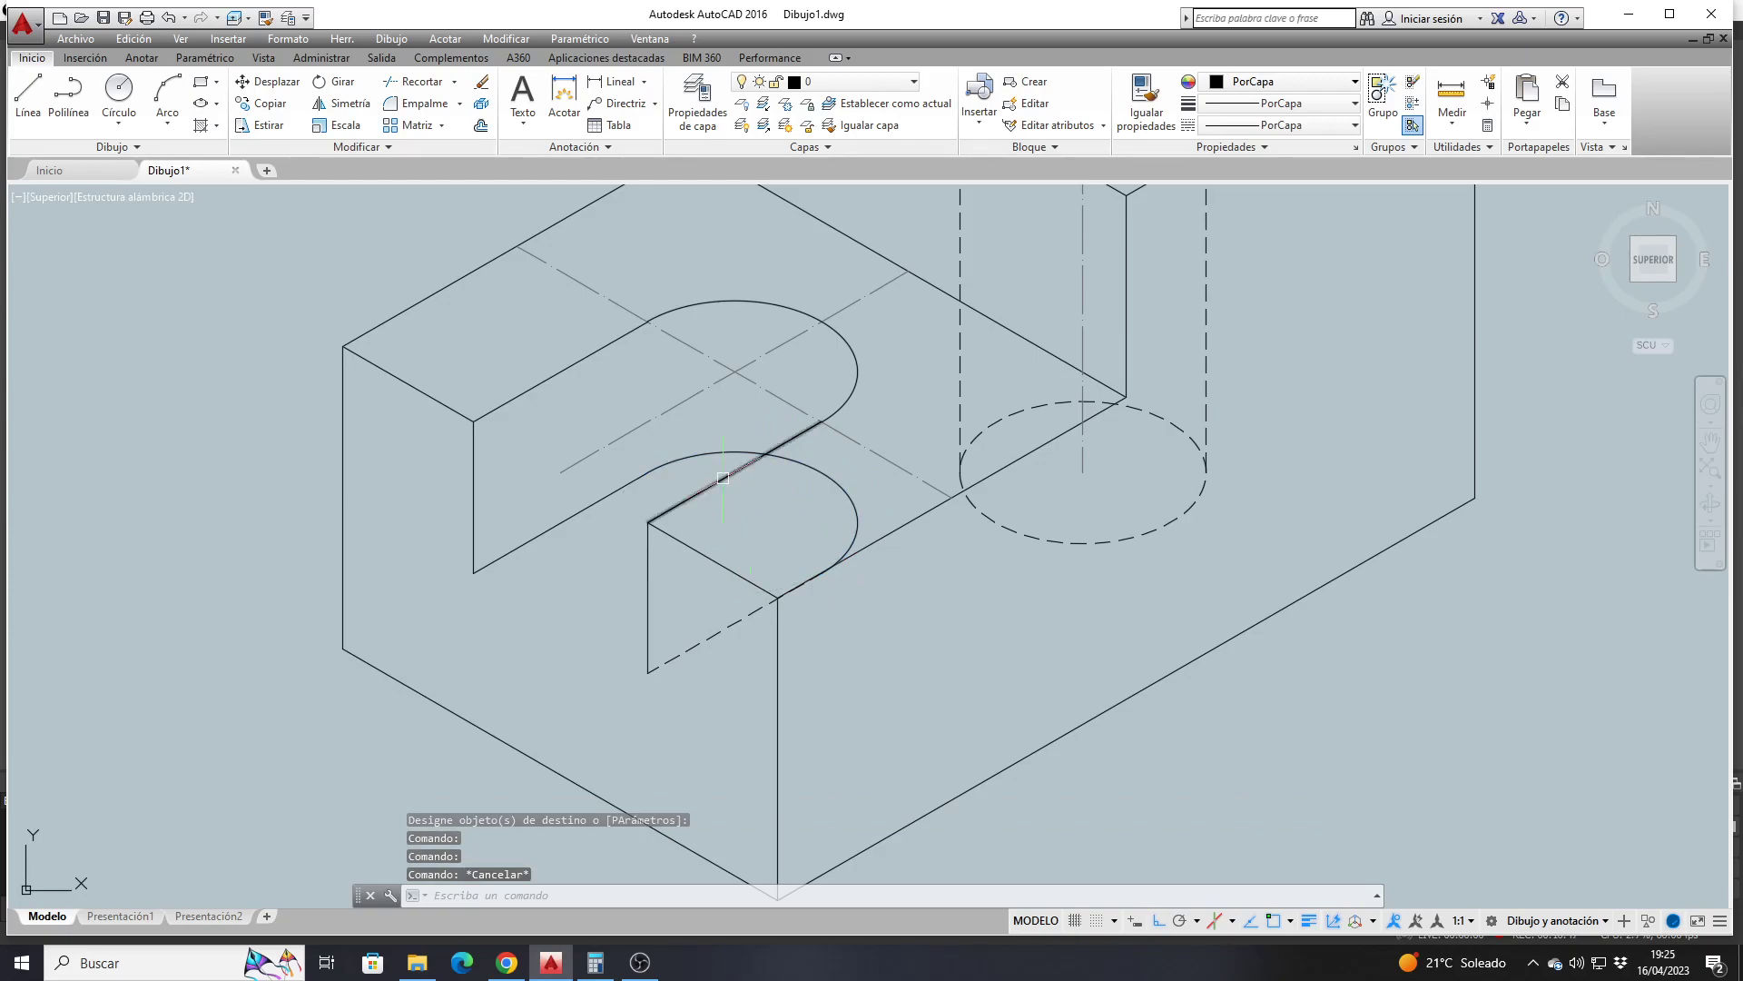
{"action": "left_click", "coordinate": [270, 100]}
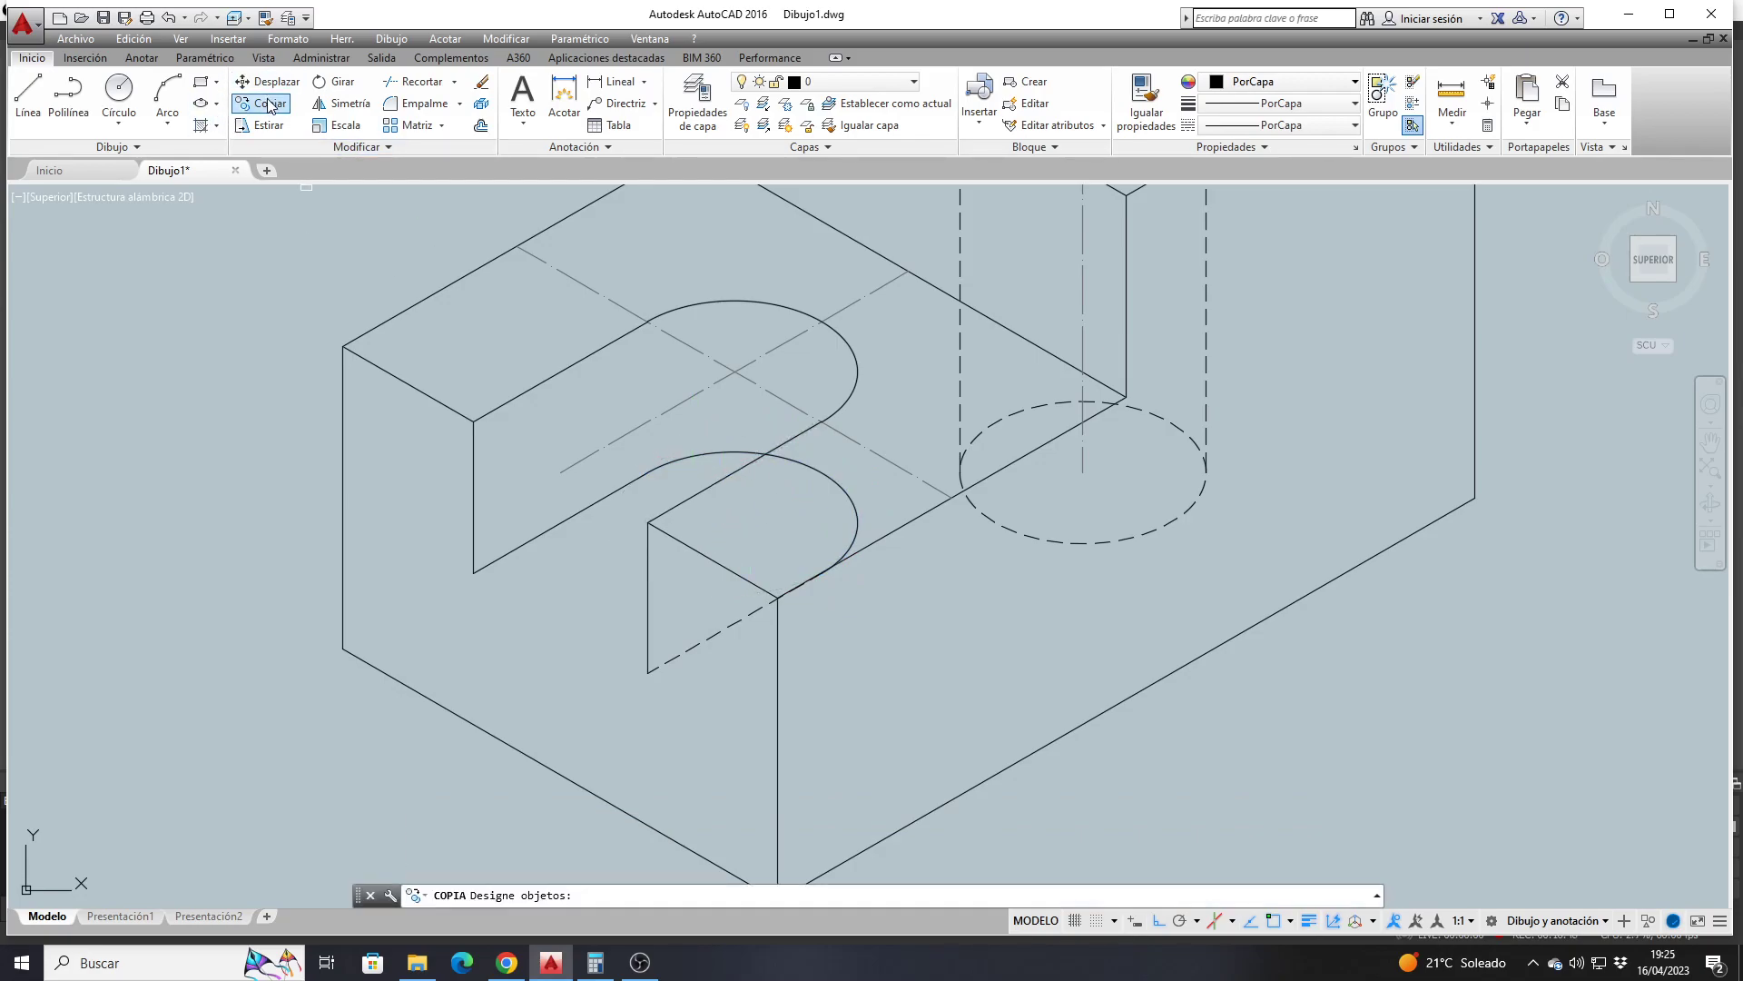
{"action": "left_click", "coordinate": [652, 464]}
{"action": "key", "text": "Return"}
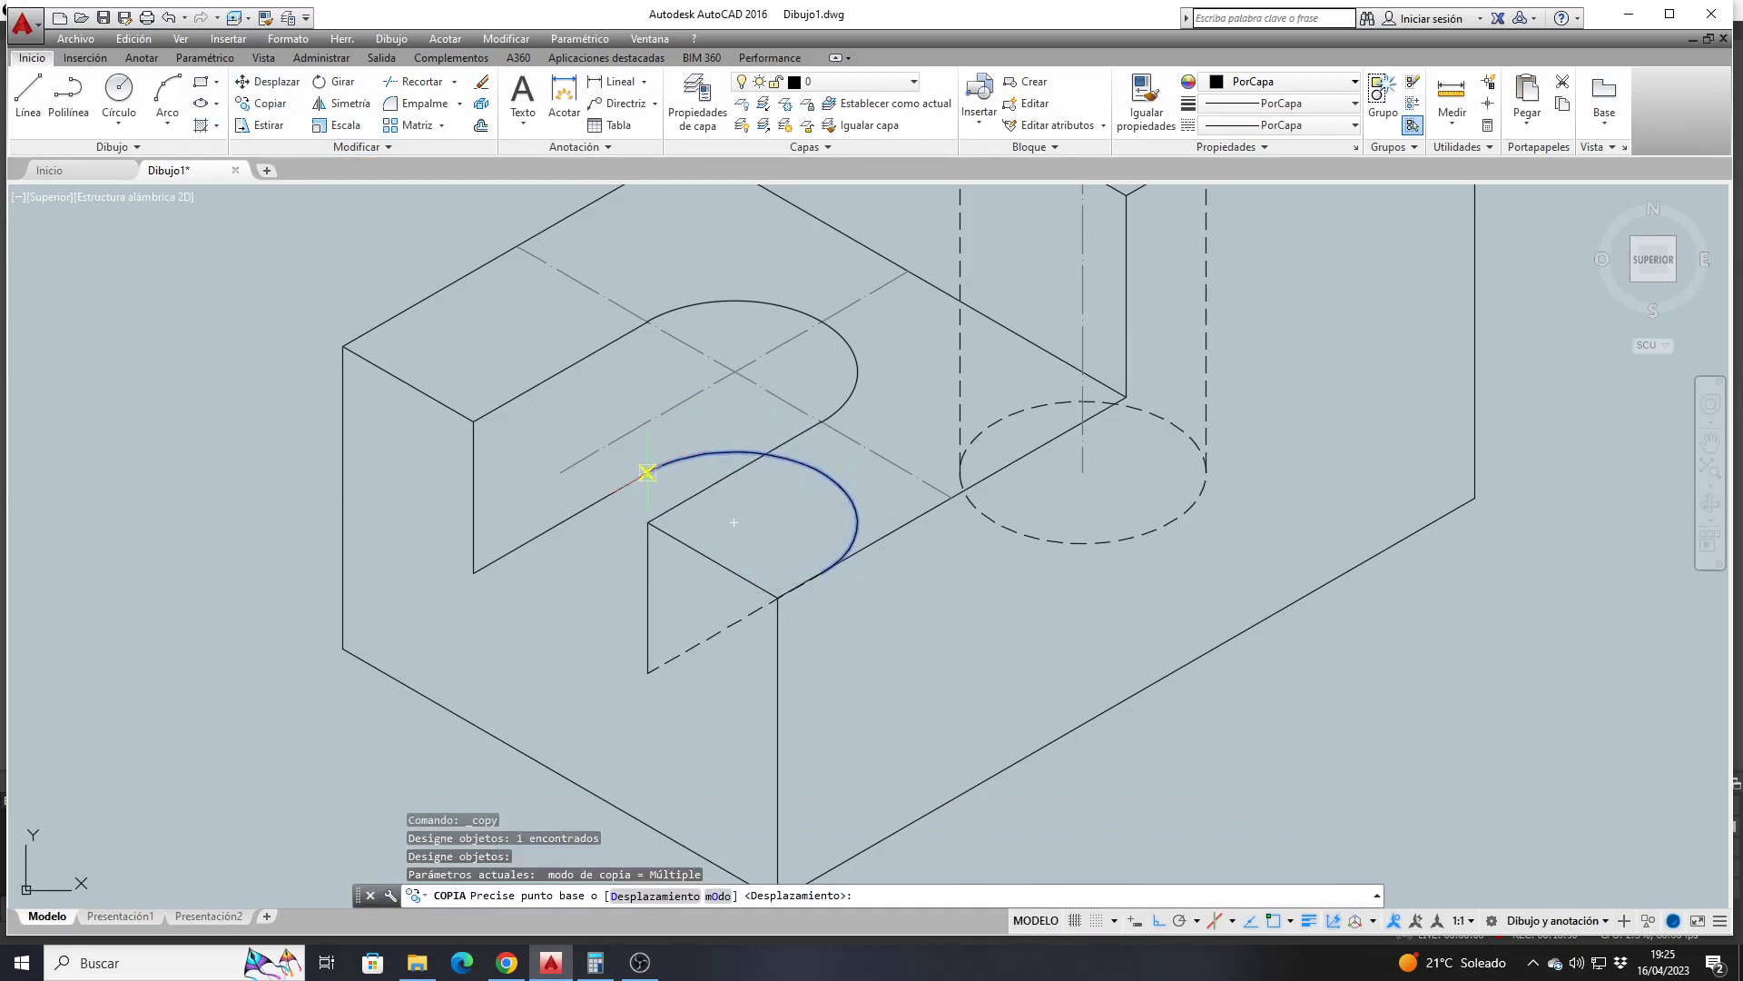
{"action": "left_click", "coordinate": [648, 469]}
{"action": "scroll", "coordinate": [618, 484], "scroll_direction": "down", "scroll_amount": 3}
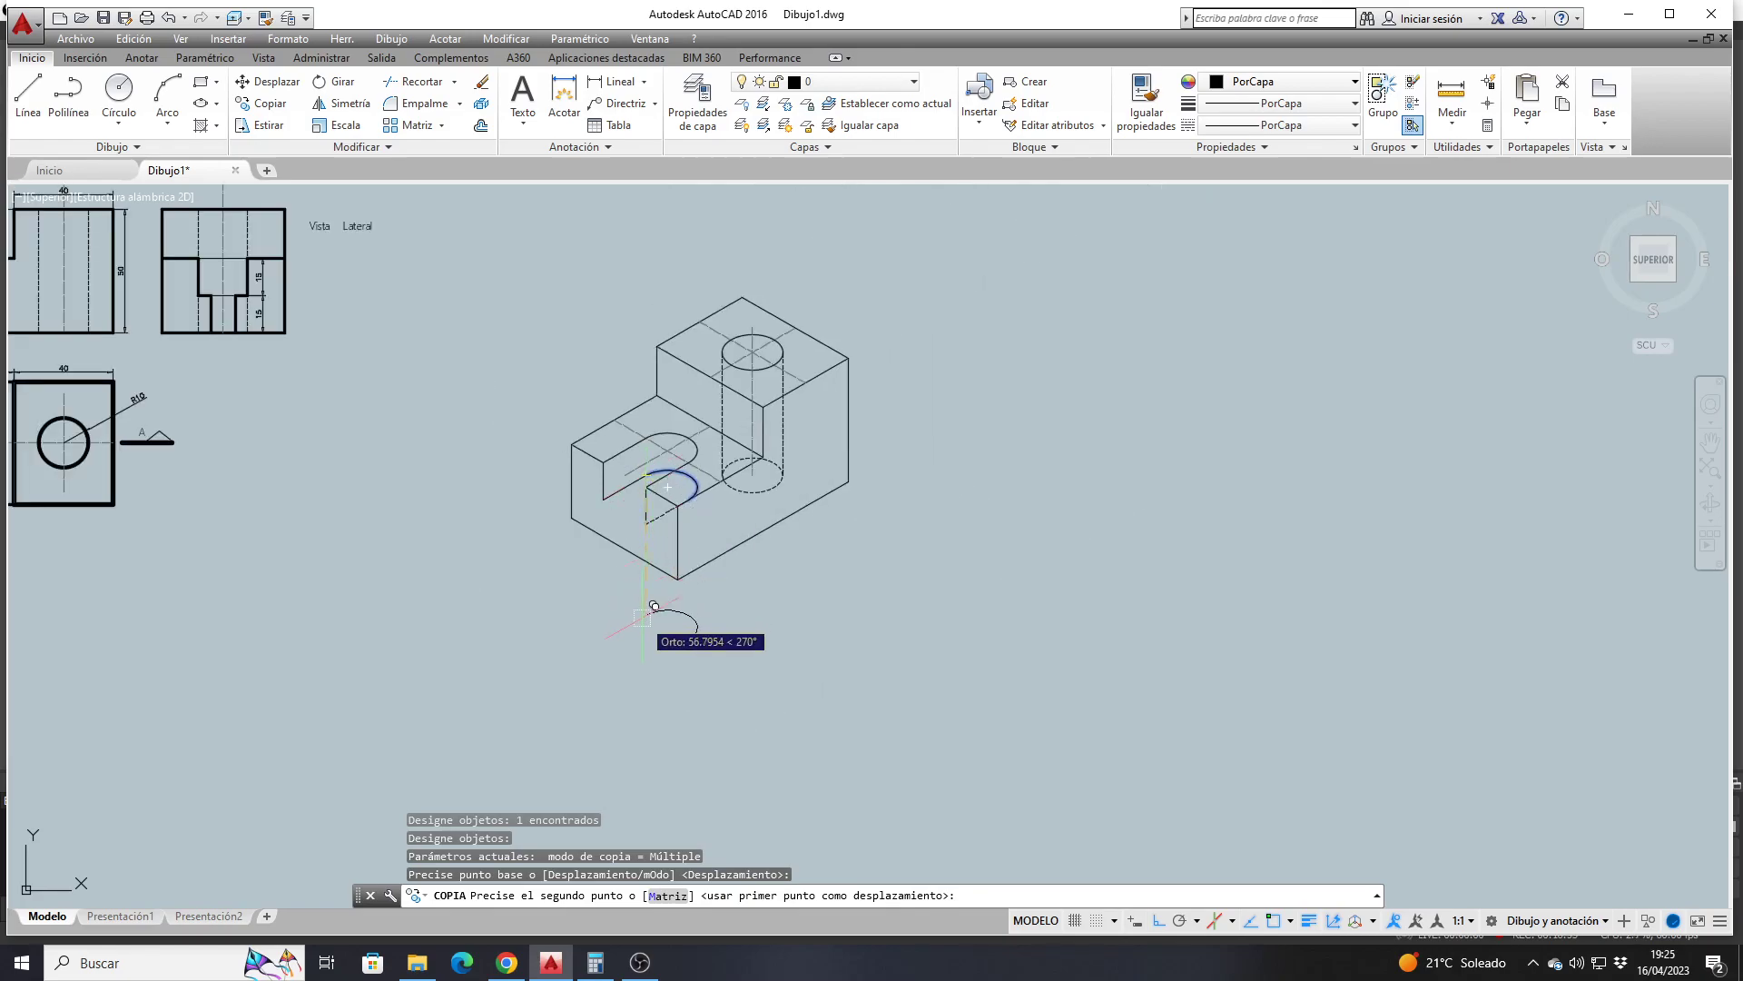
{"action": "left_click", "coordinate": [643, 616]}
{"action": "key", "text": "Return"}
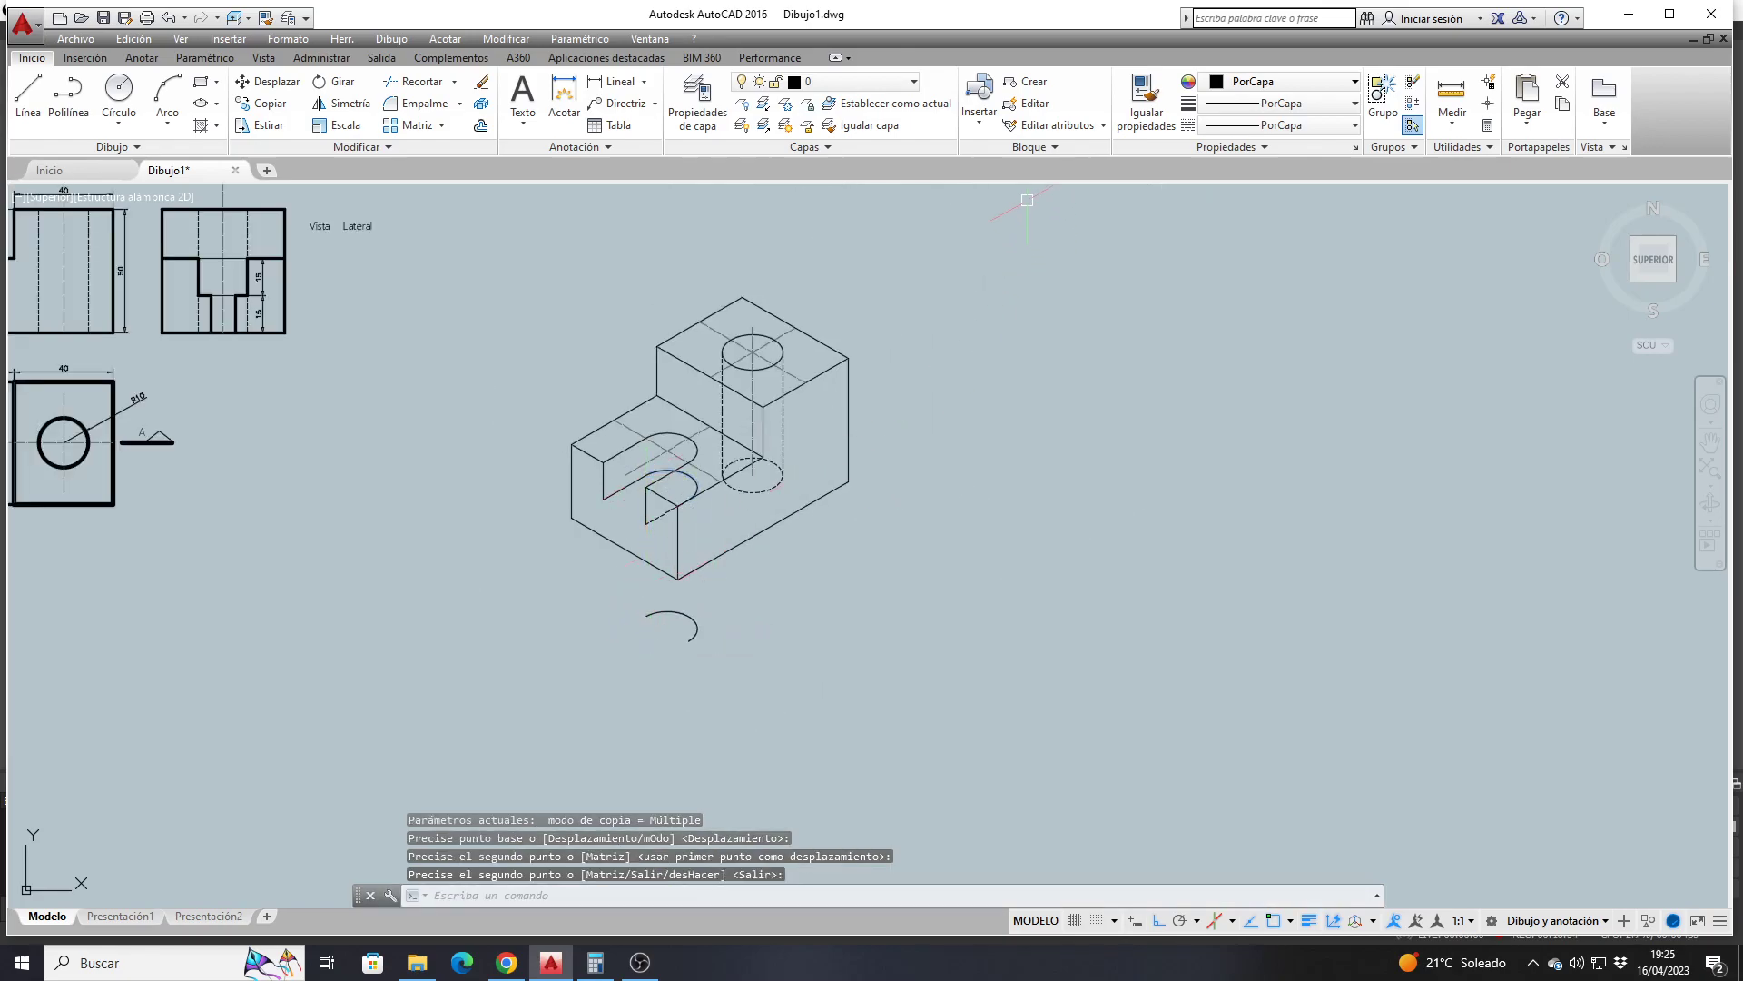
Match the copied slot arc below the part to the dashed style of the hole's right vertical side
{"action": "left_click", "coordinate": [1146, 98]}
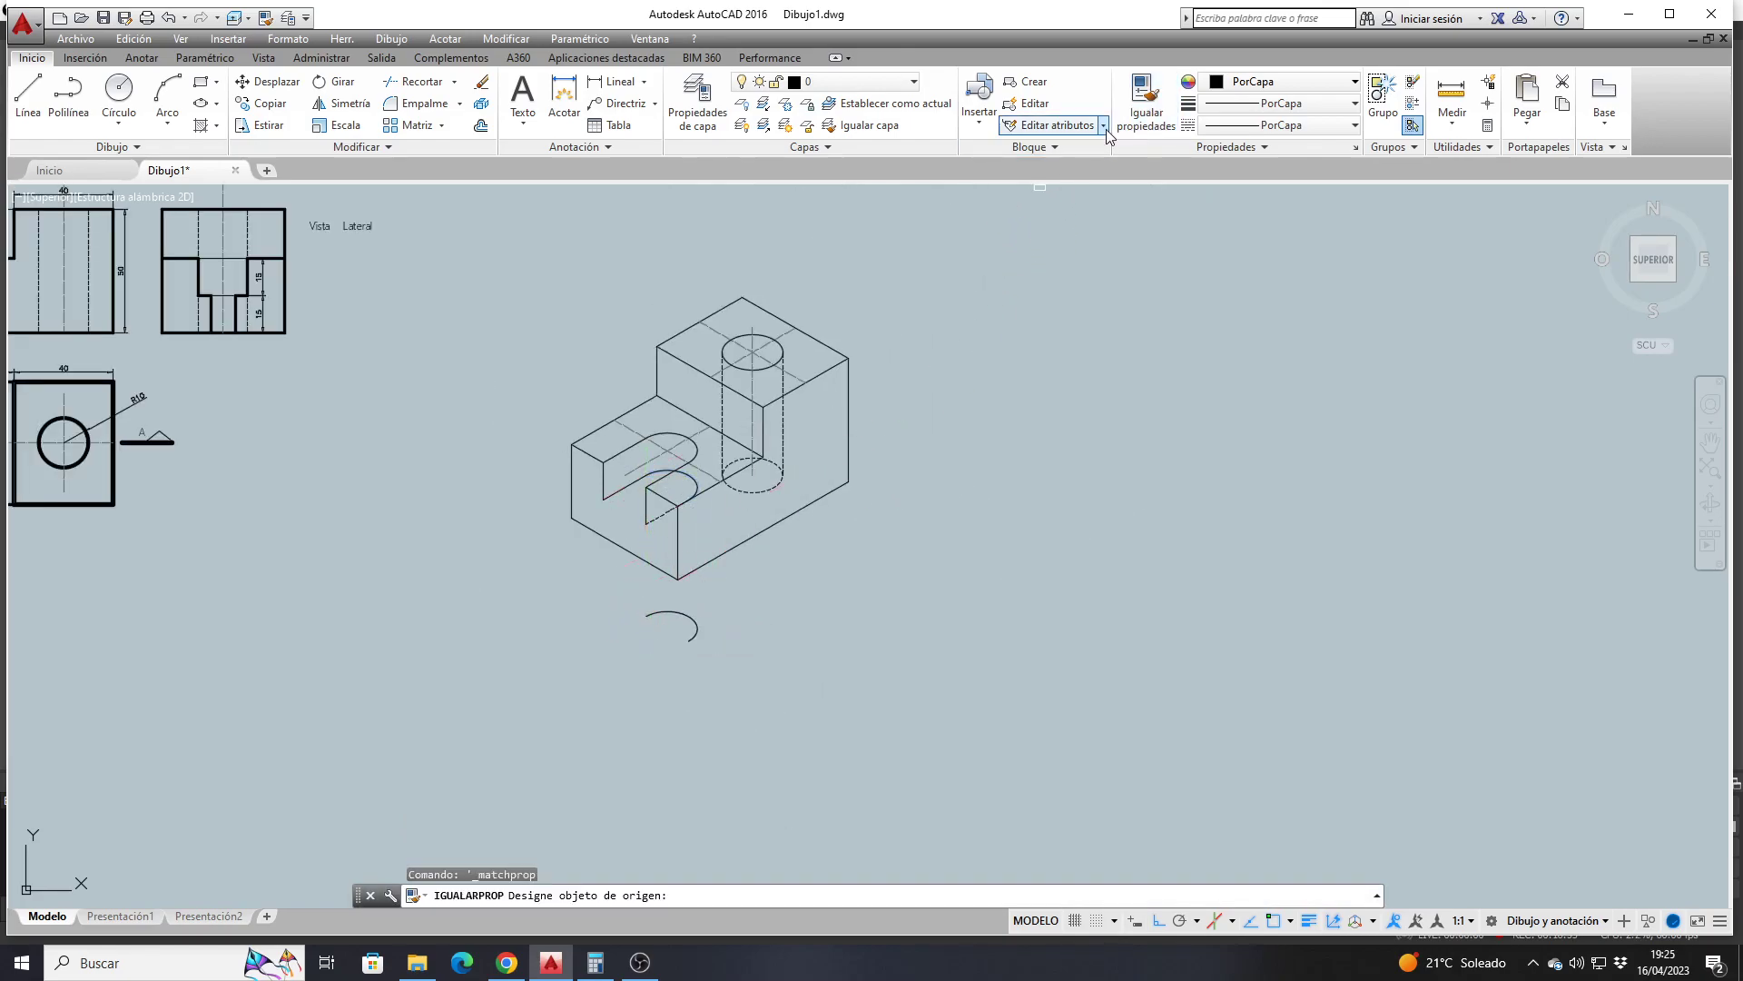
{"action": "left_click", "coordinate": [784, 420]}
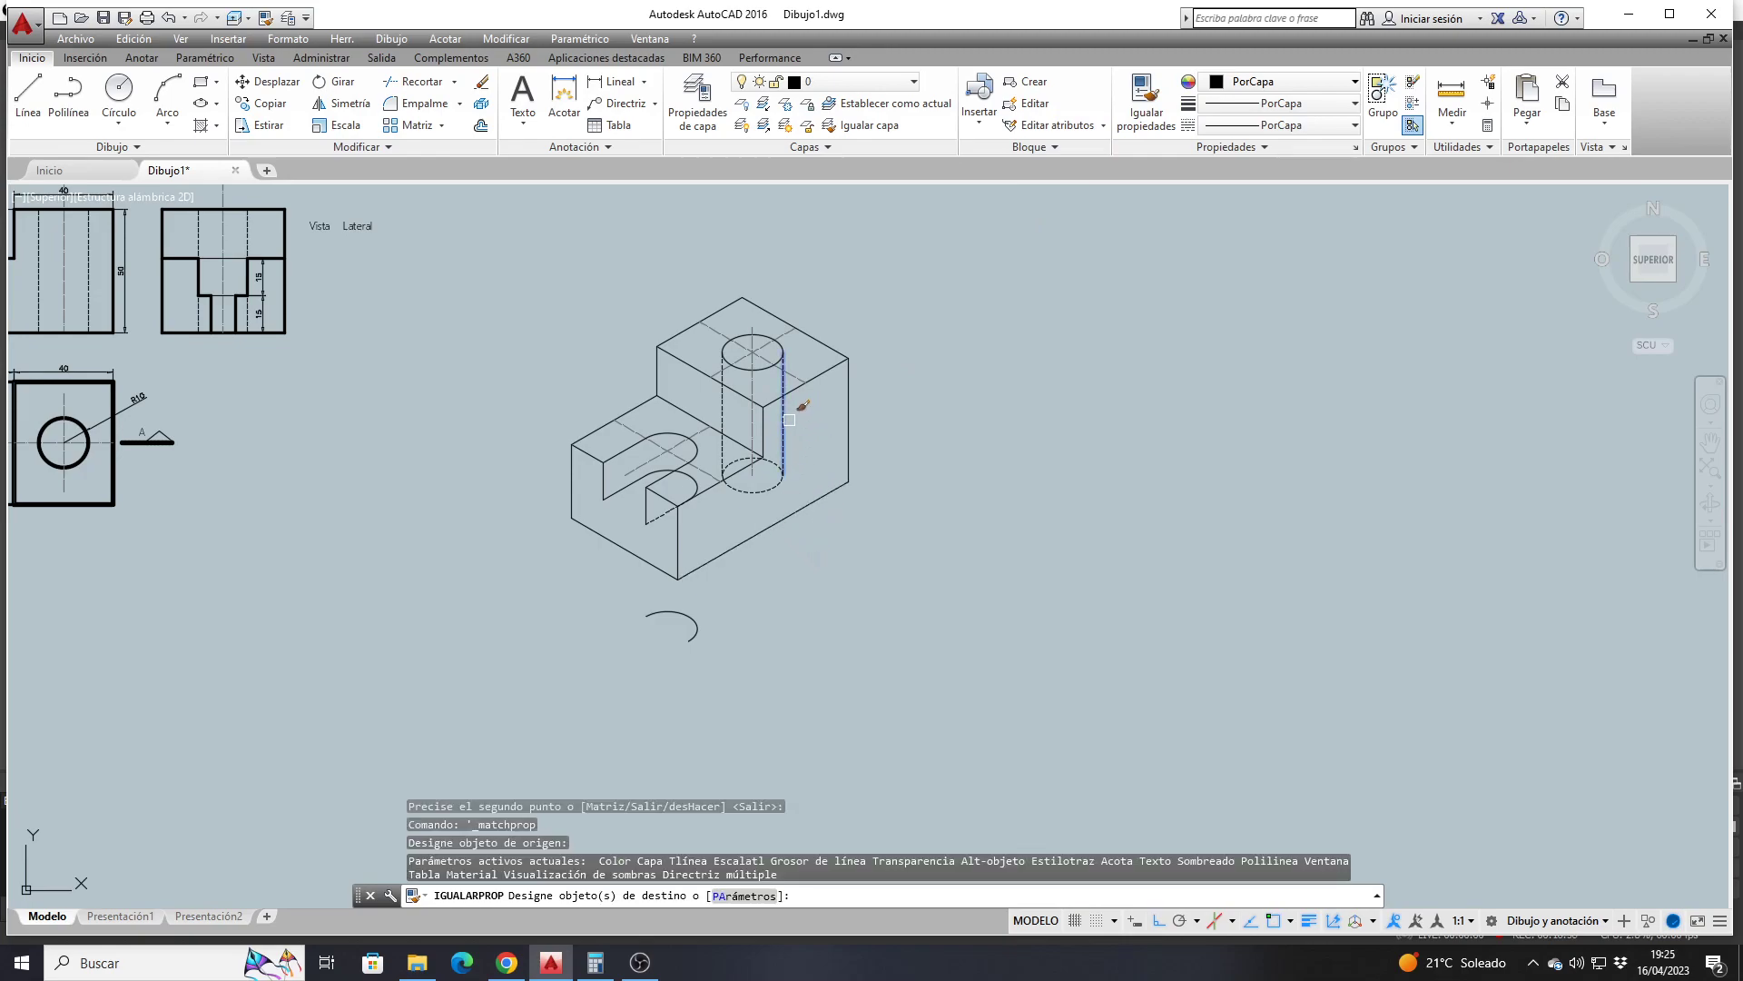
{"action": "left_click", "coordinate": [692, 614]}
{"action": "key", "text": "Return"}
{"action": "scroll", "coordinate": [711, 632], "scroll_direction": "up", "scroll_amount": 3}
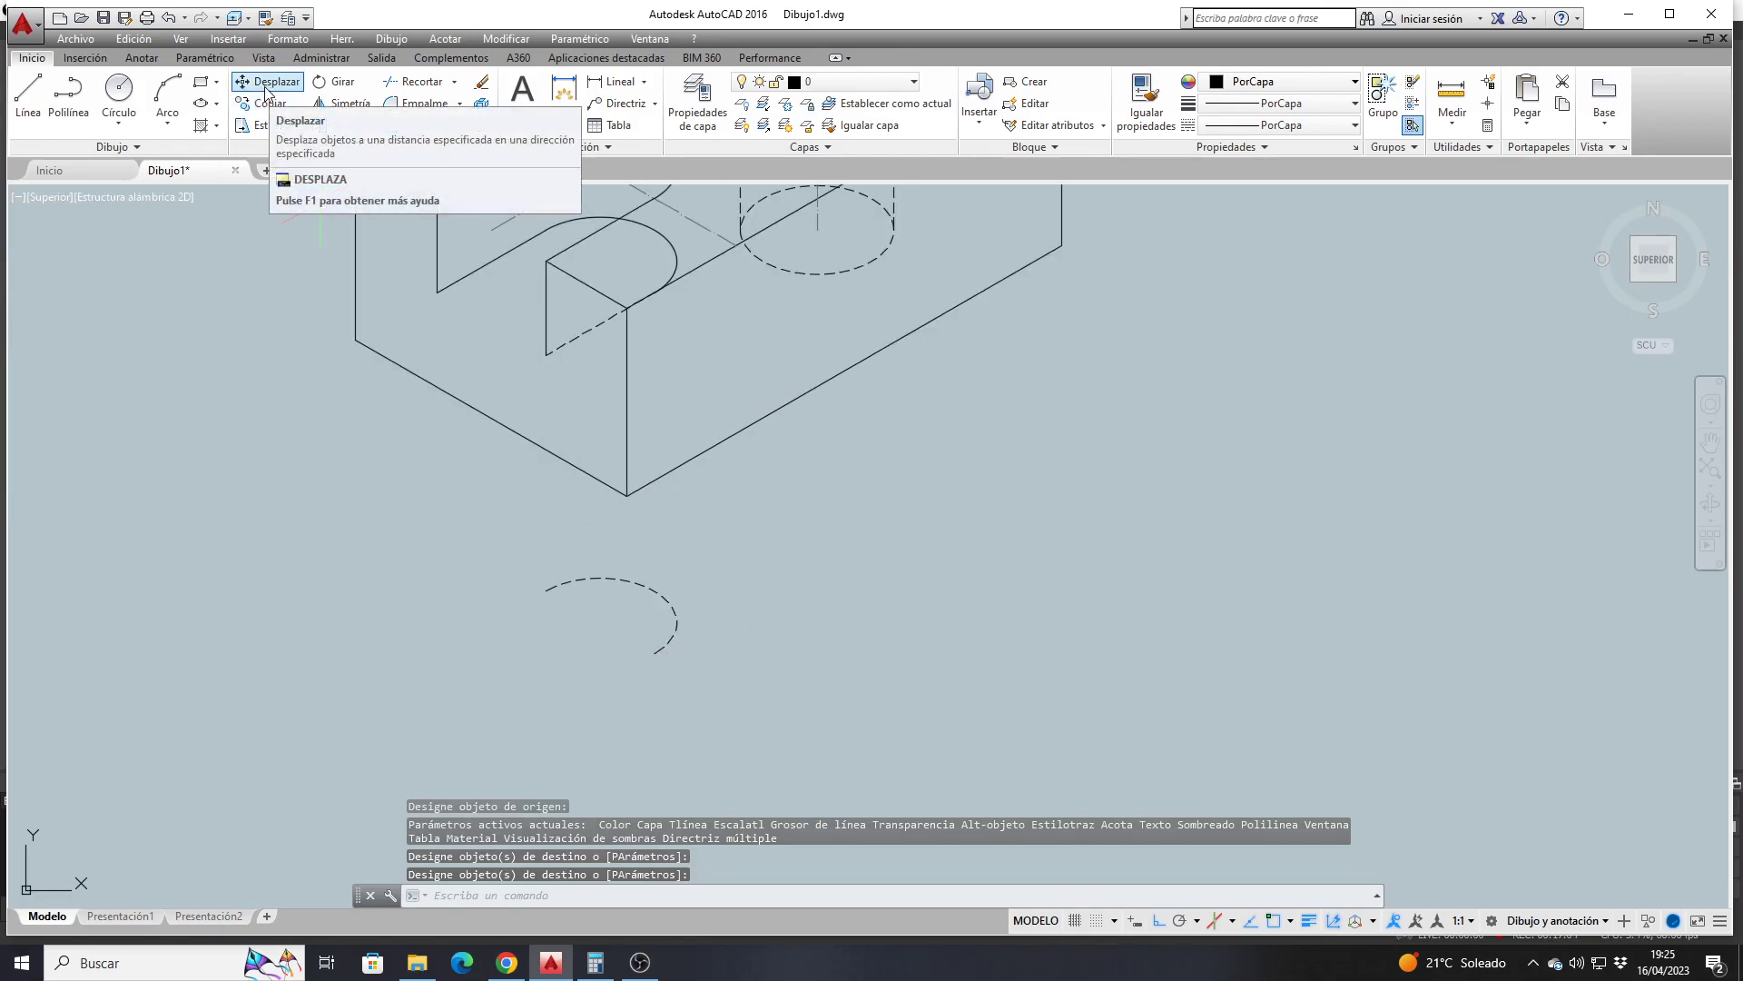
Trim the hidden portion of the solid lower slot arc beyond the upper slot outline's right straight side
{"action": "scroll", "coordinate": [379, 257], "scroll_direction": "down", "scroll_amount": 3}
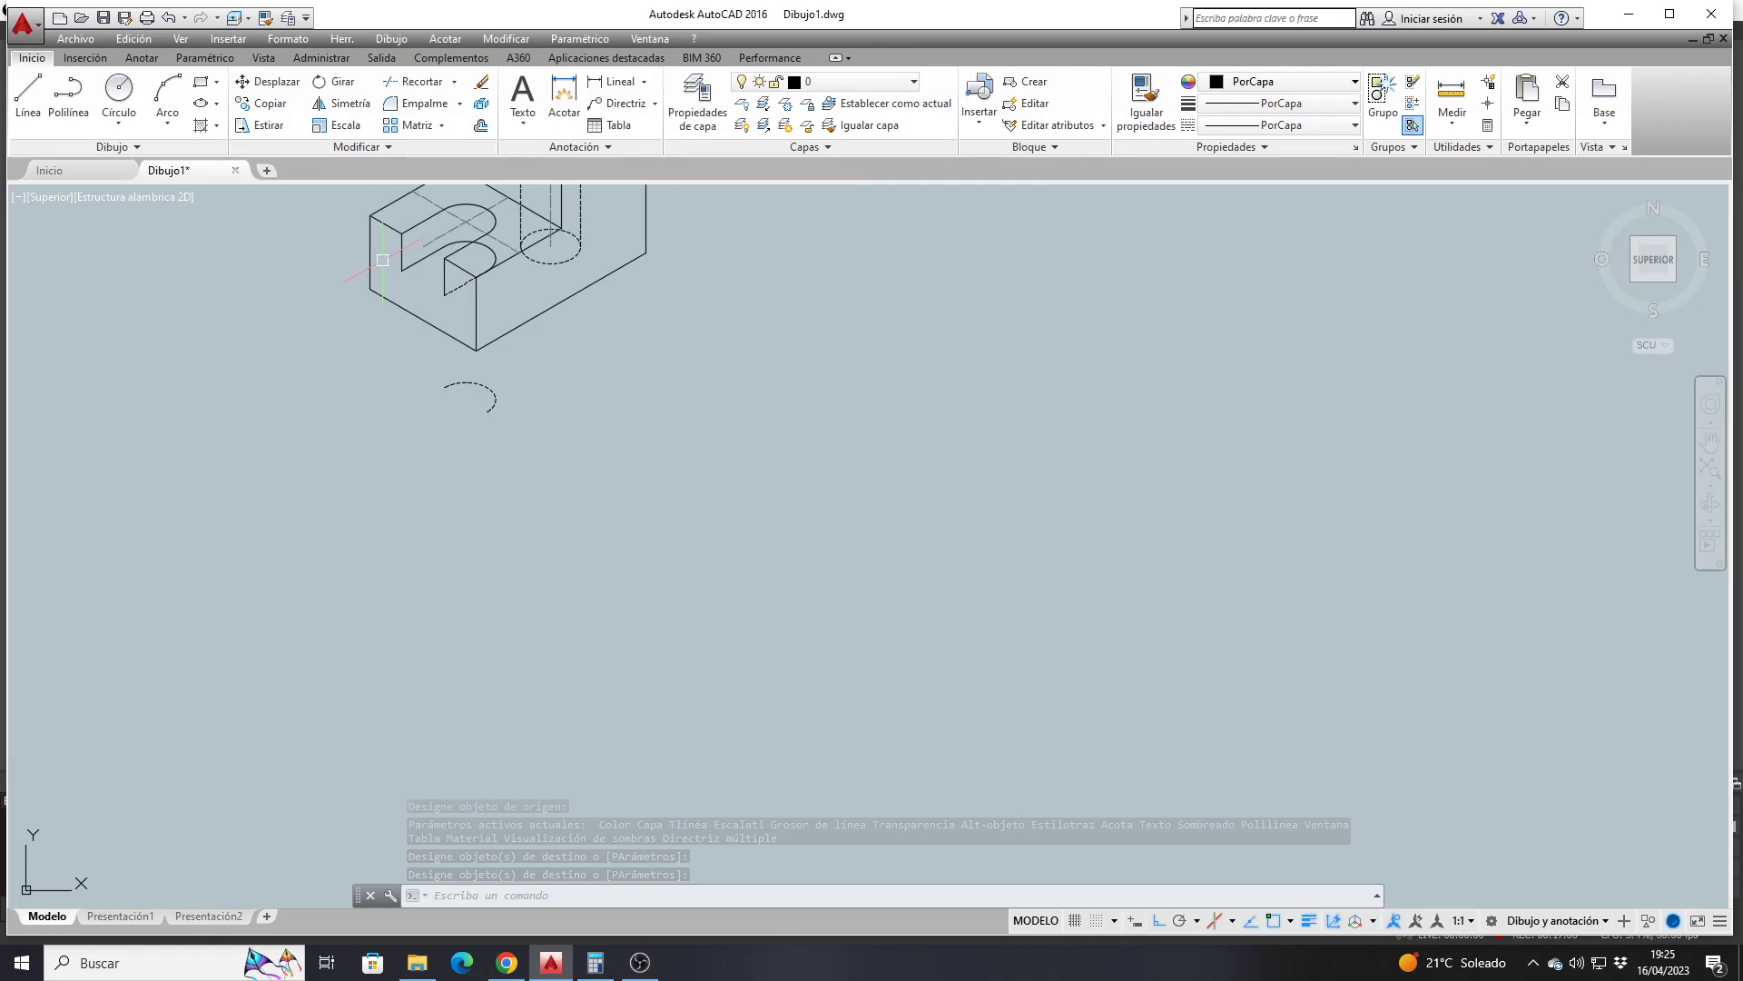
{"action": "left_click", "coordinate": [421, 82]}
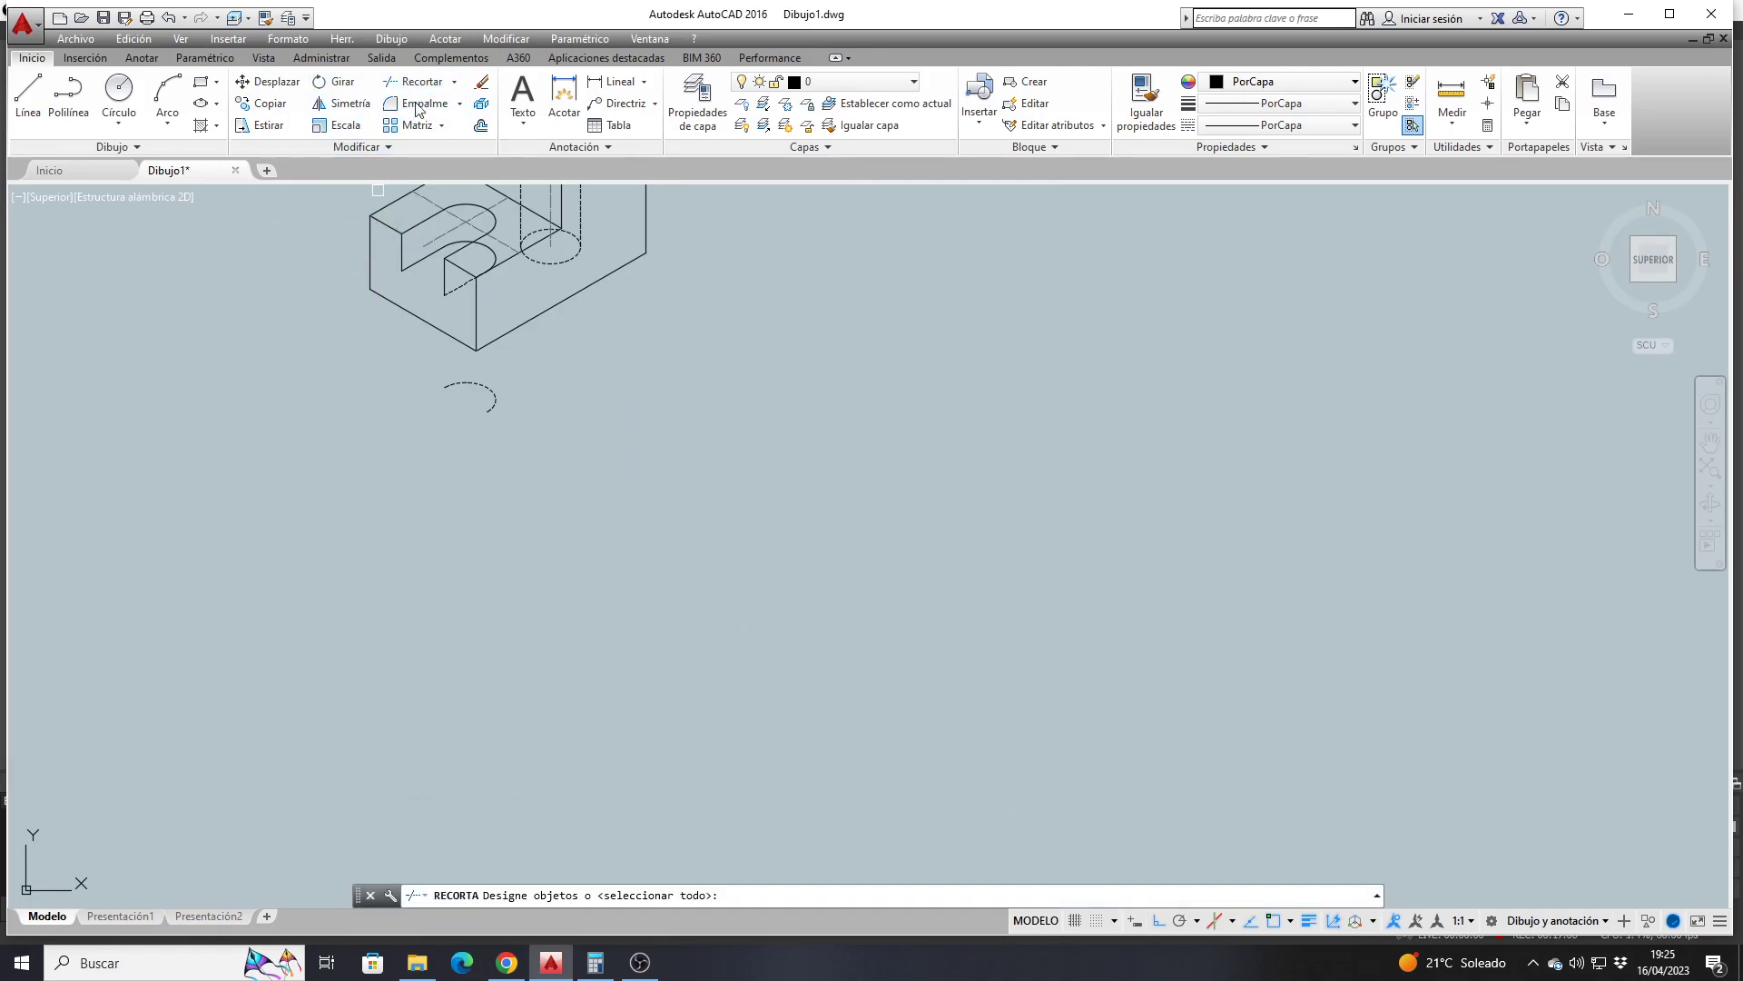
{"action": "scroll", "coordinate": [512, 241], "scroll_direction": "up", "scroll_amount": 4}
{"action": "key", "text": "Return"}
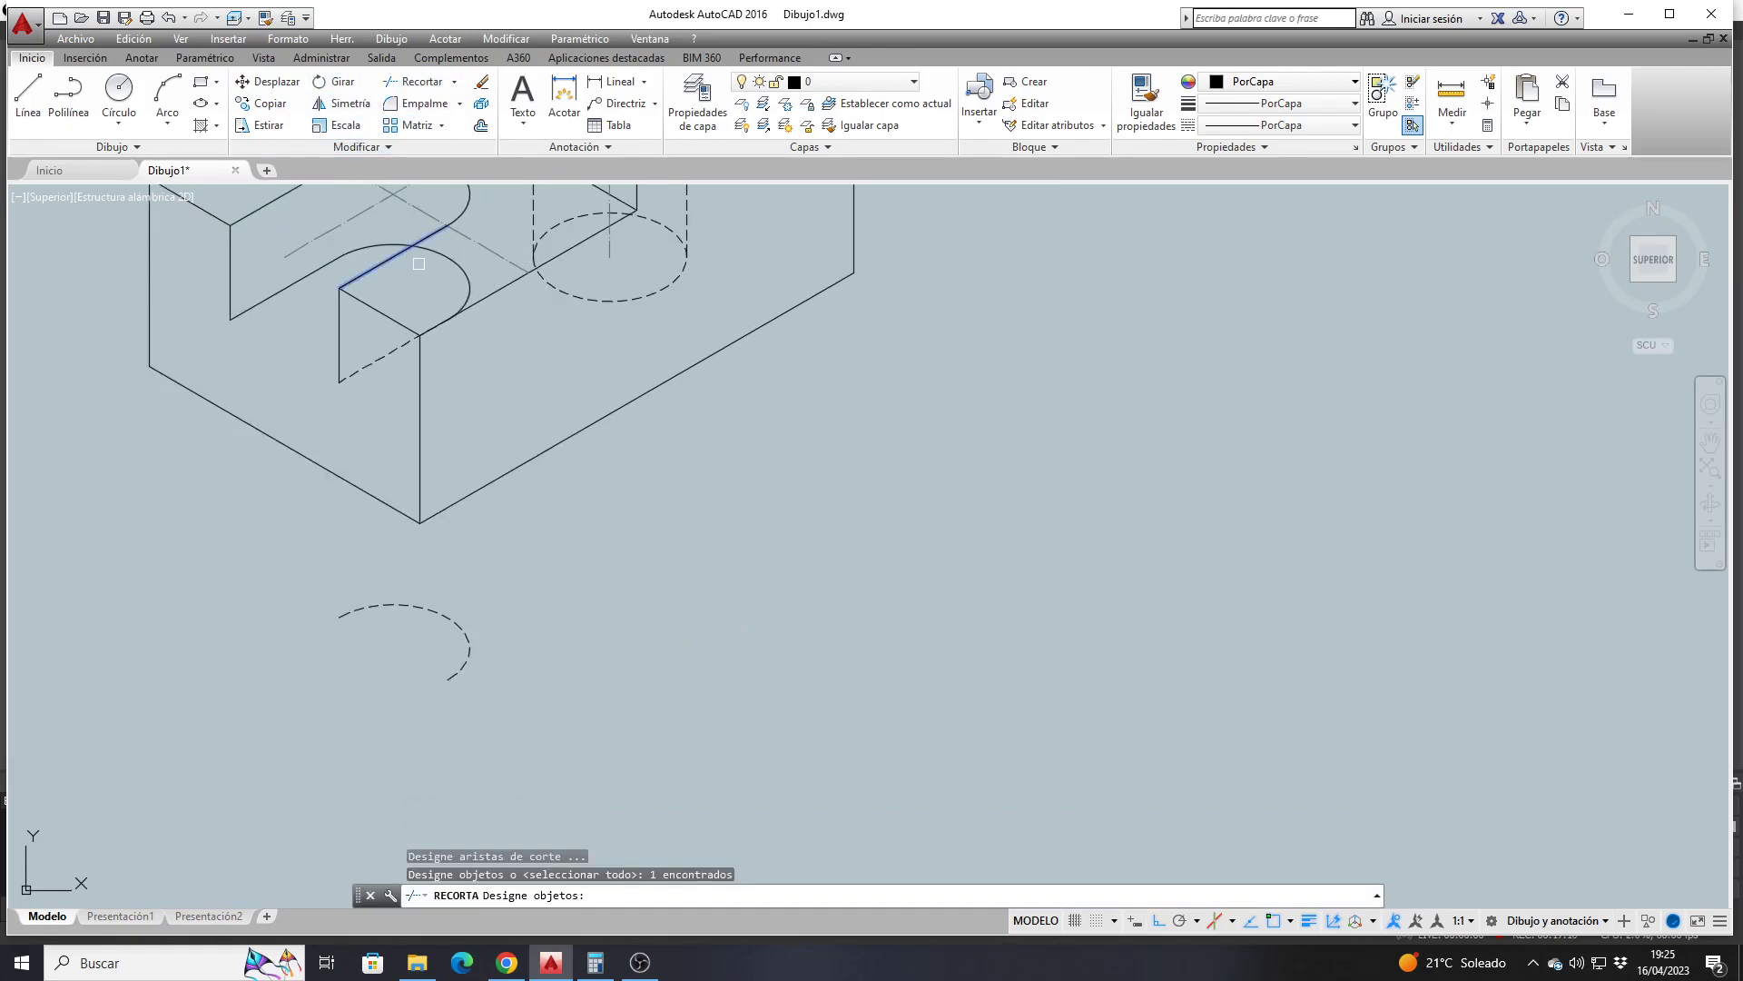
{"action": "left_click", "coordinate": [419, 261]}
{"action": "key", "text": "Return"}
{"action": "scroll", "coordinate": [485, 272], "scroll_direction": "down", "scroll_amount": 2}
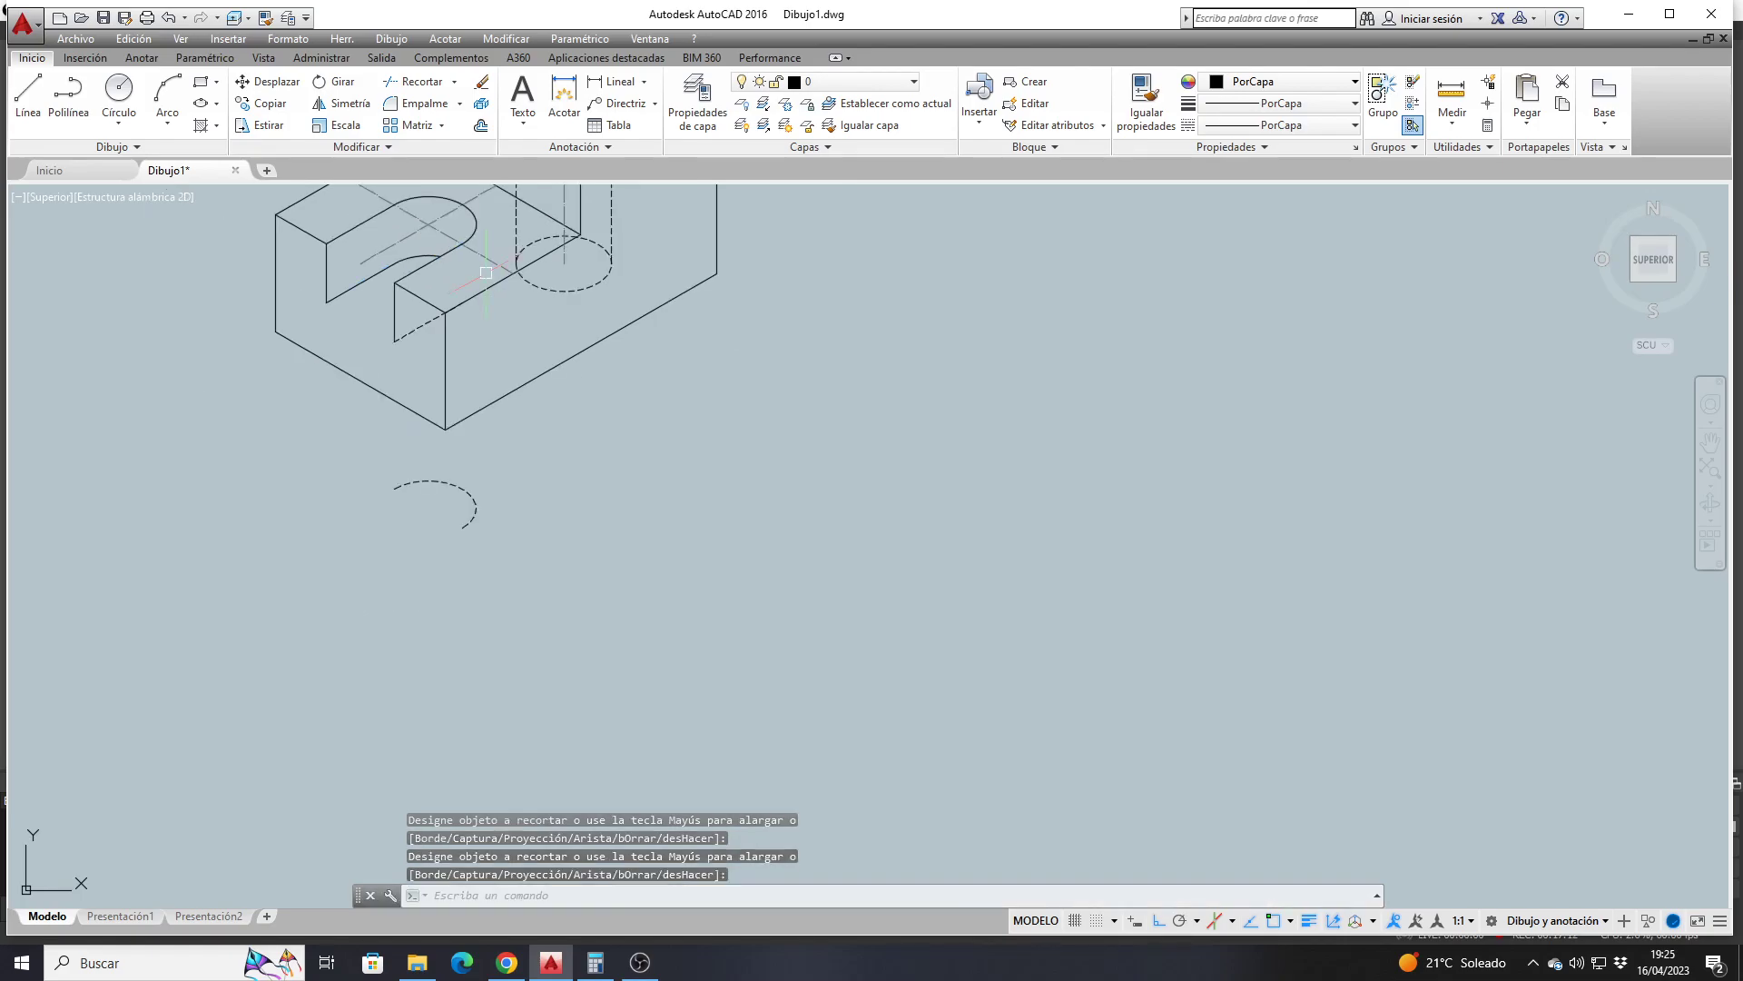
Move the dashed arc by its lower right endpoint up to the end of the dashed straight side of the lower slot outline
{"action": "mouse_move", "coordinate": [487, 258]}
{"action": "middle_mouse_down"}
{"action": "mouse_move", "coordinate": [584, 350]}
{"action": "mouse_move", "coordinate": [620, 359]}
{"action": "middle_mouse_up"}
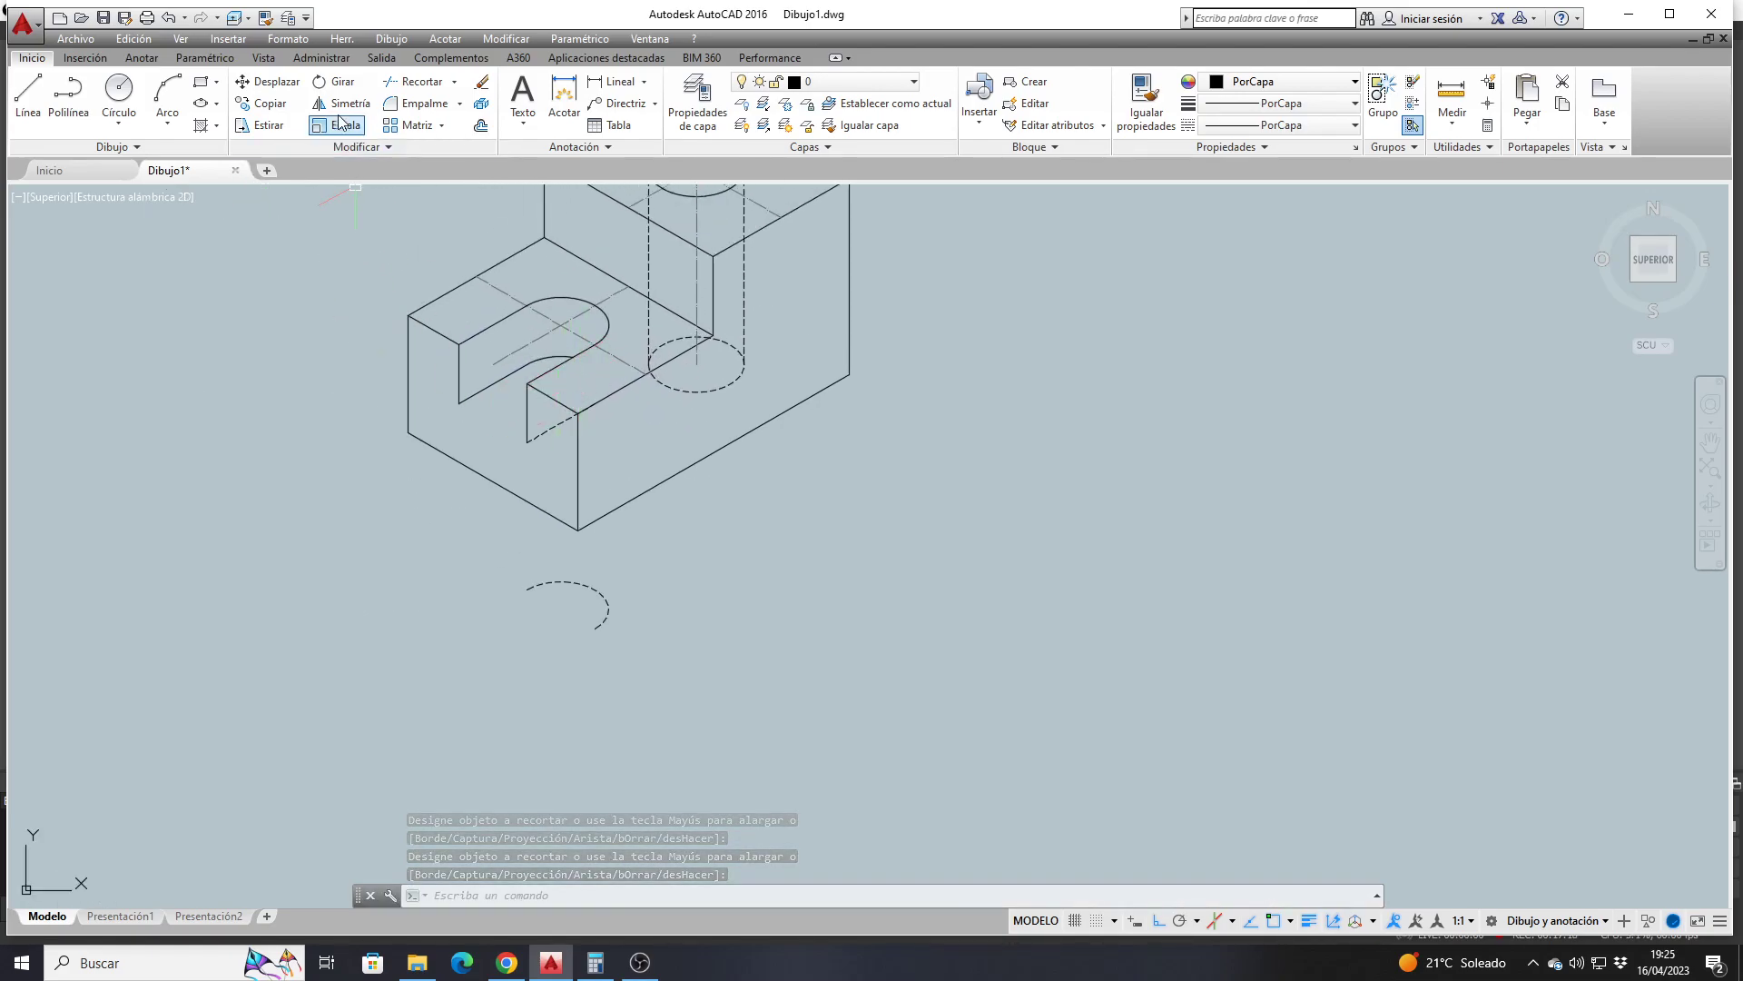
{"action": "left_click", "coordinate": [268, 87]}
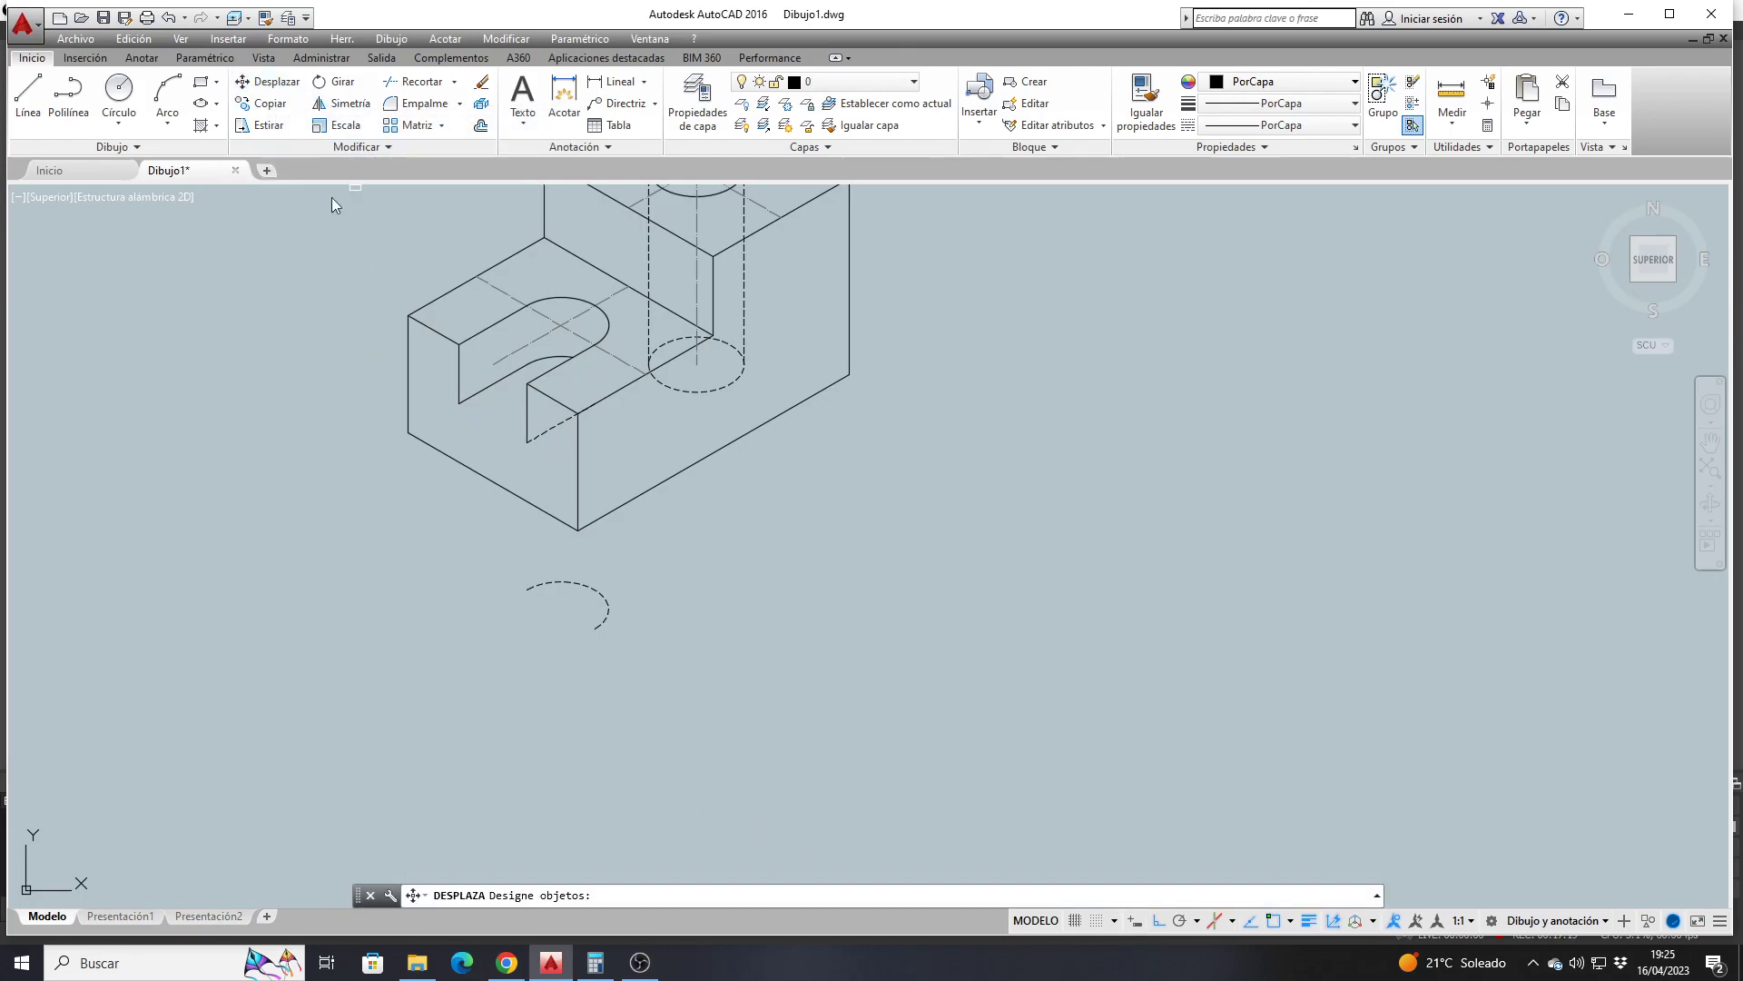
{"action": "left_click", "coordinate": [603, 621]}
{"action": "key", "text": "Return"}
{"action": "scroll", "coordinate": [611, 666], "scroll_direction": "up", "scroll_amount": 4}
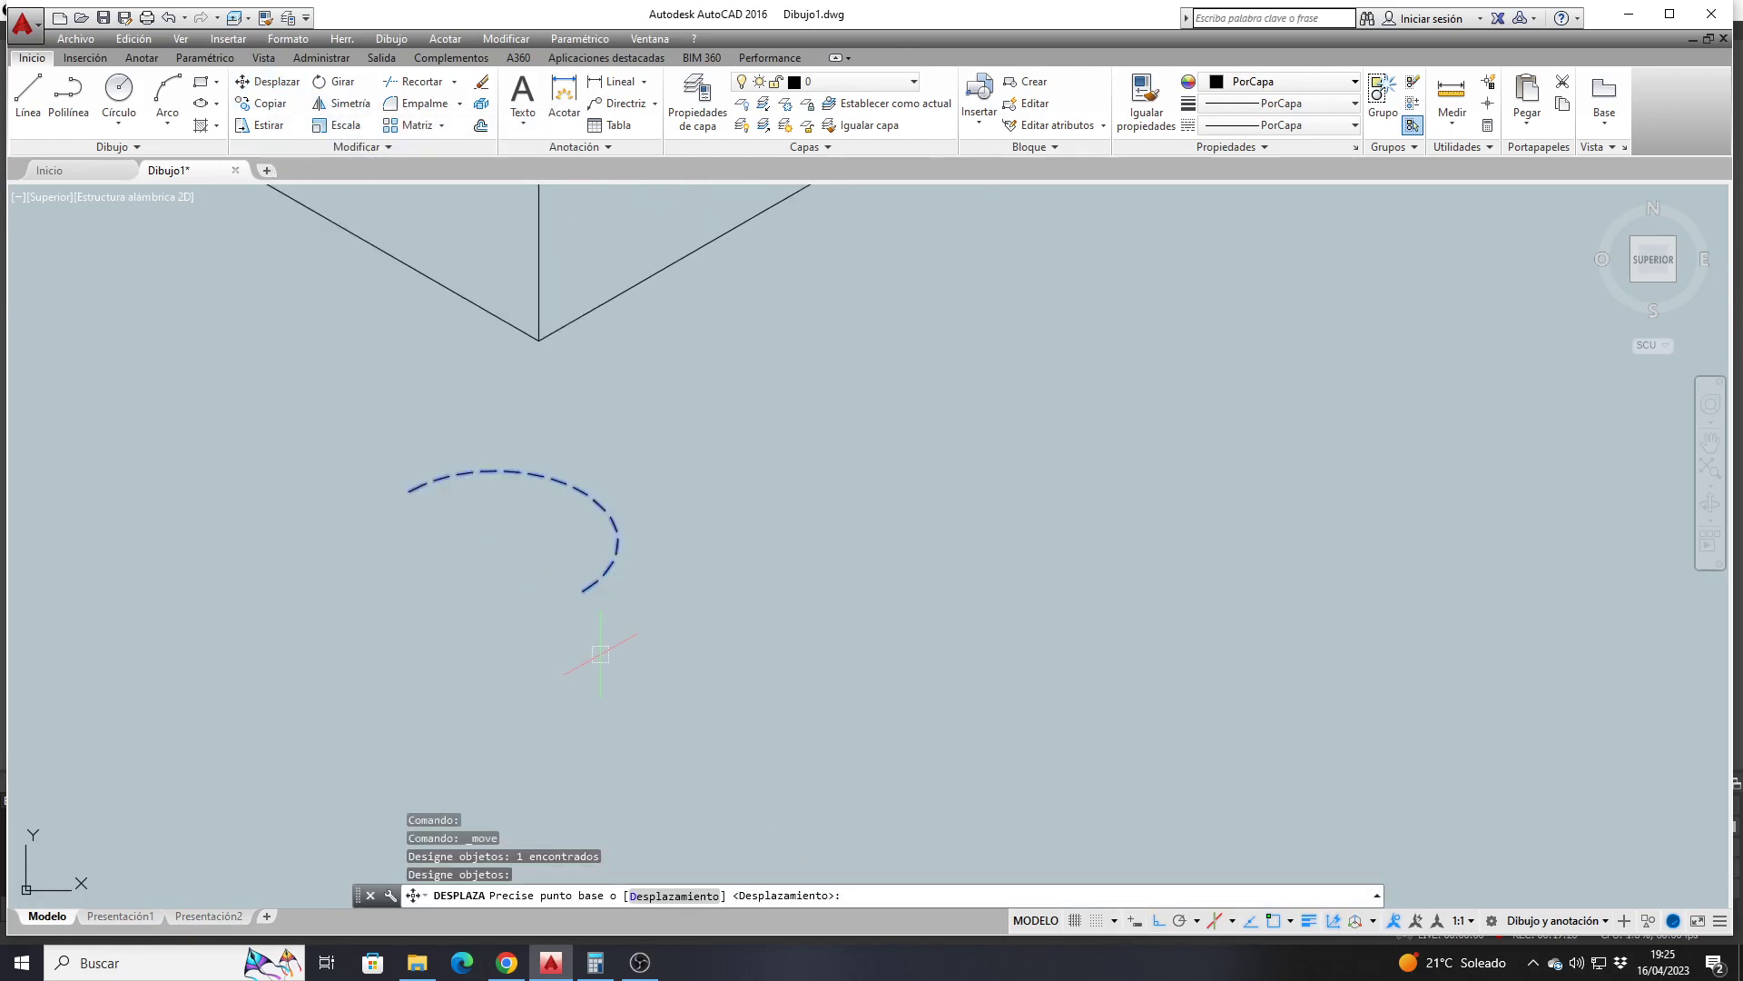
{"action": "left_click", "coordinate": [582, 591]}
{"action": "scroll", "coordinate": [590, 586], "scroll_direction": "down", "scroll_amount": 6}
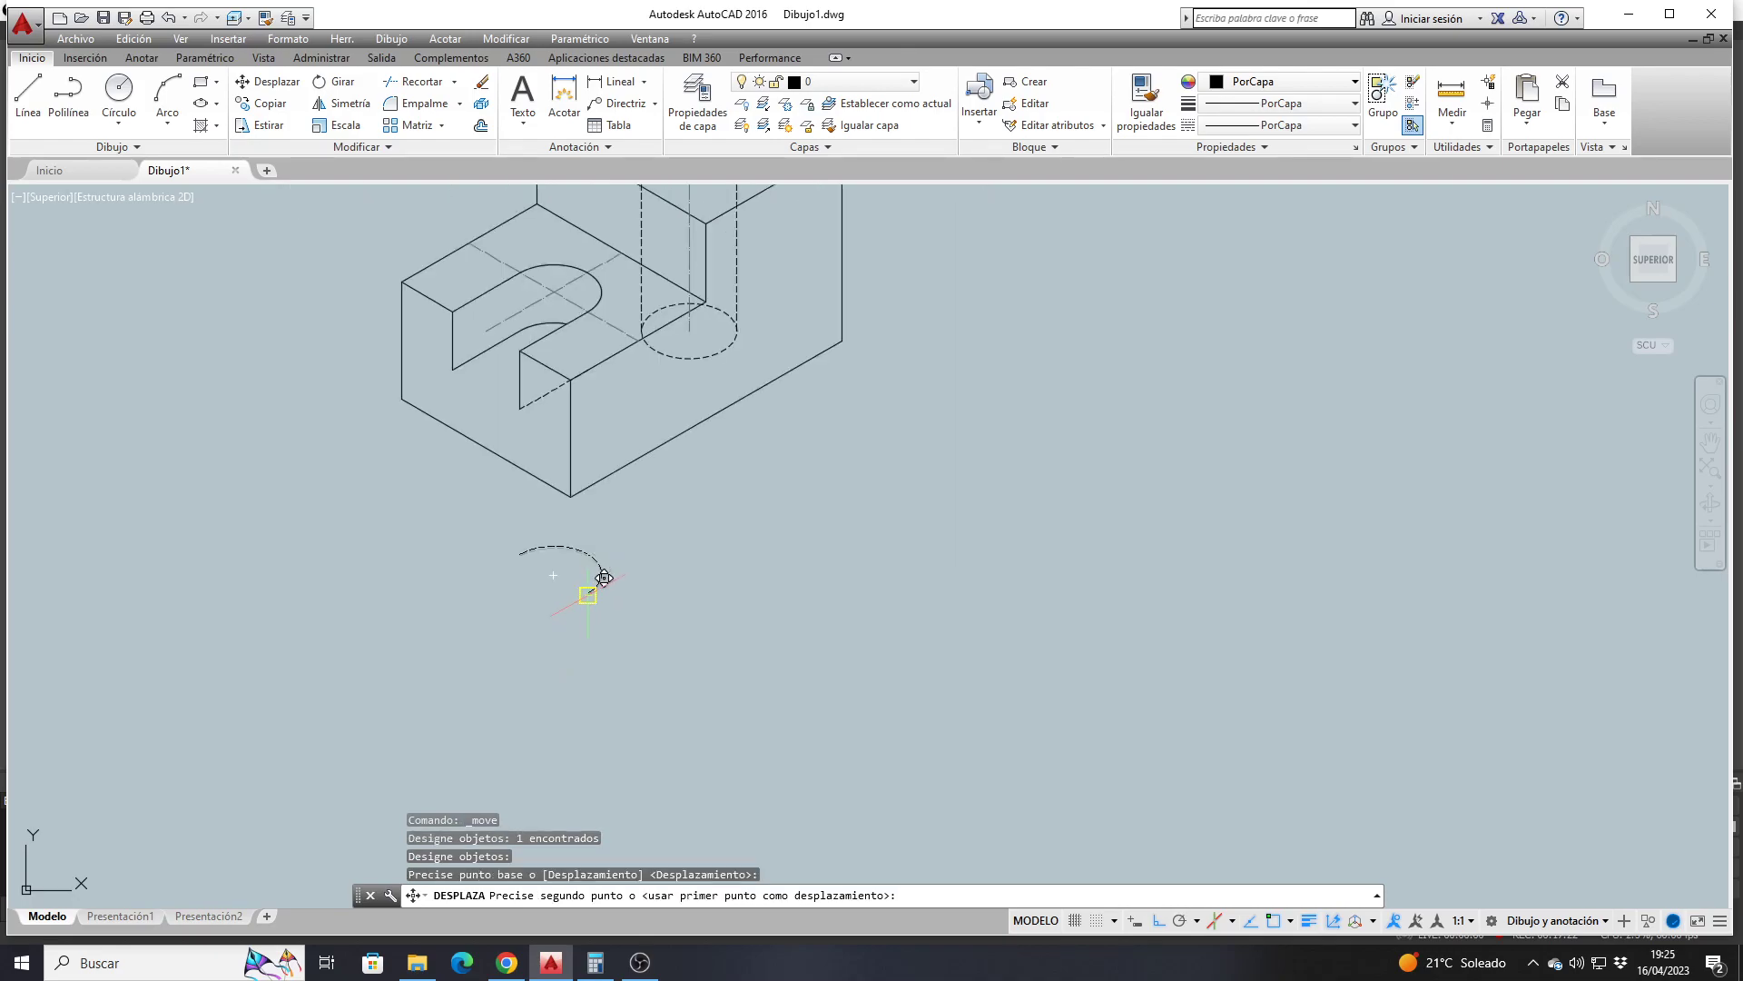
{"action": "scroll", "coordinate": [595, 338], "scroll_direction": "up", "scroll_amount": 6}
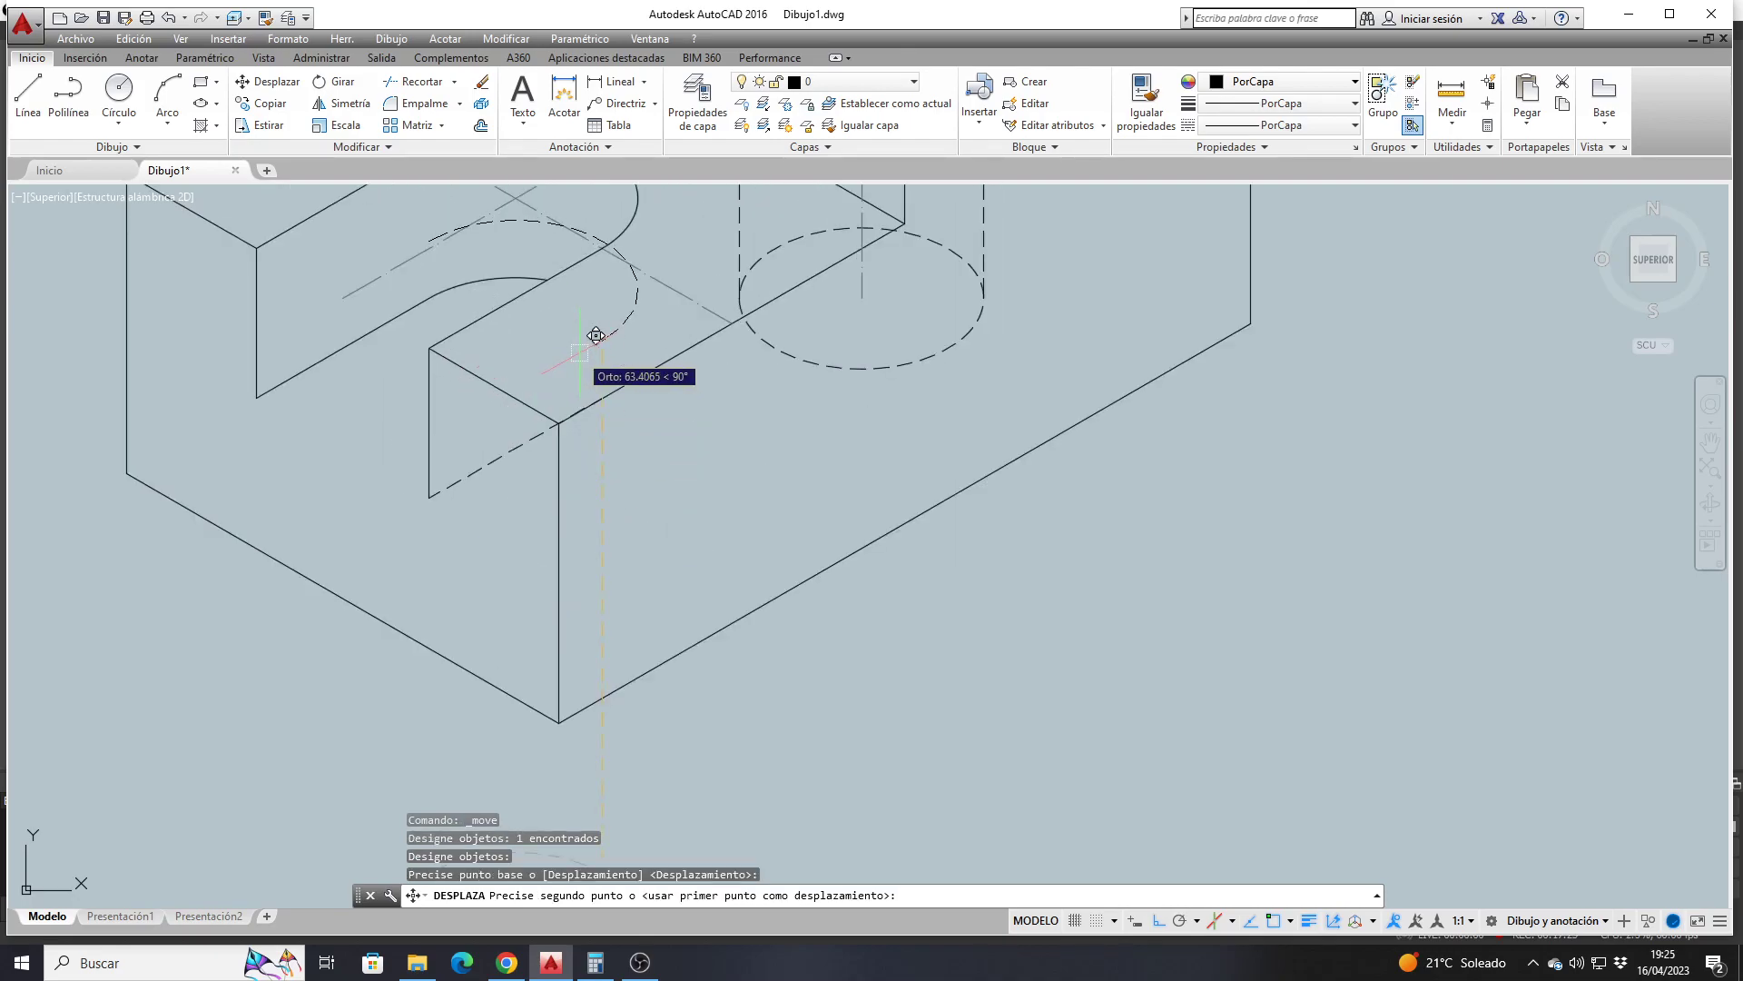
{"action": "left_click", "coordinate": [603, 396]}
{"action": "scroll", "coordinate": [672, 441], "scroll_direction": "down", "scroll_amount": 2}
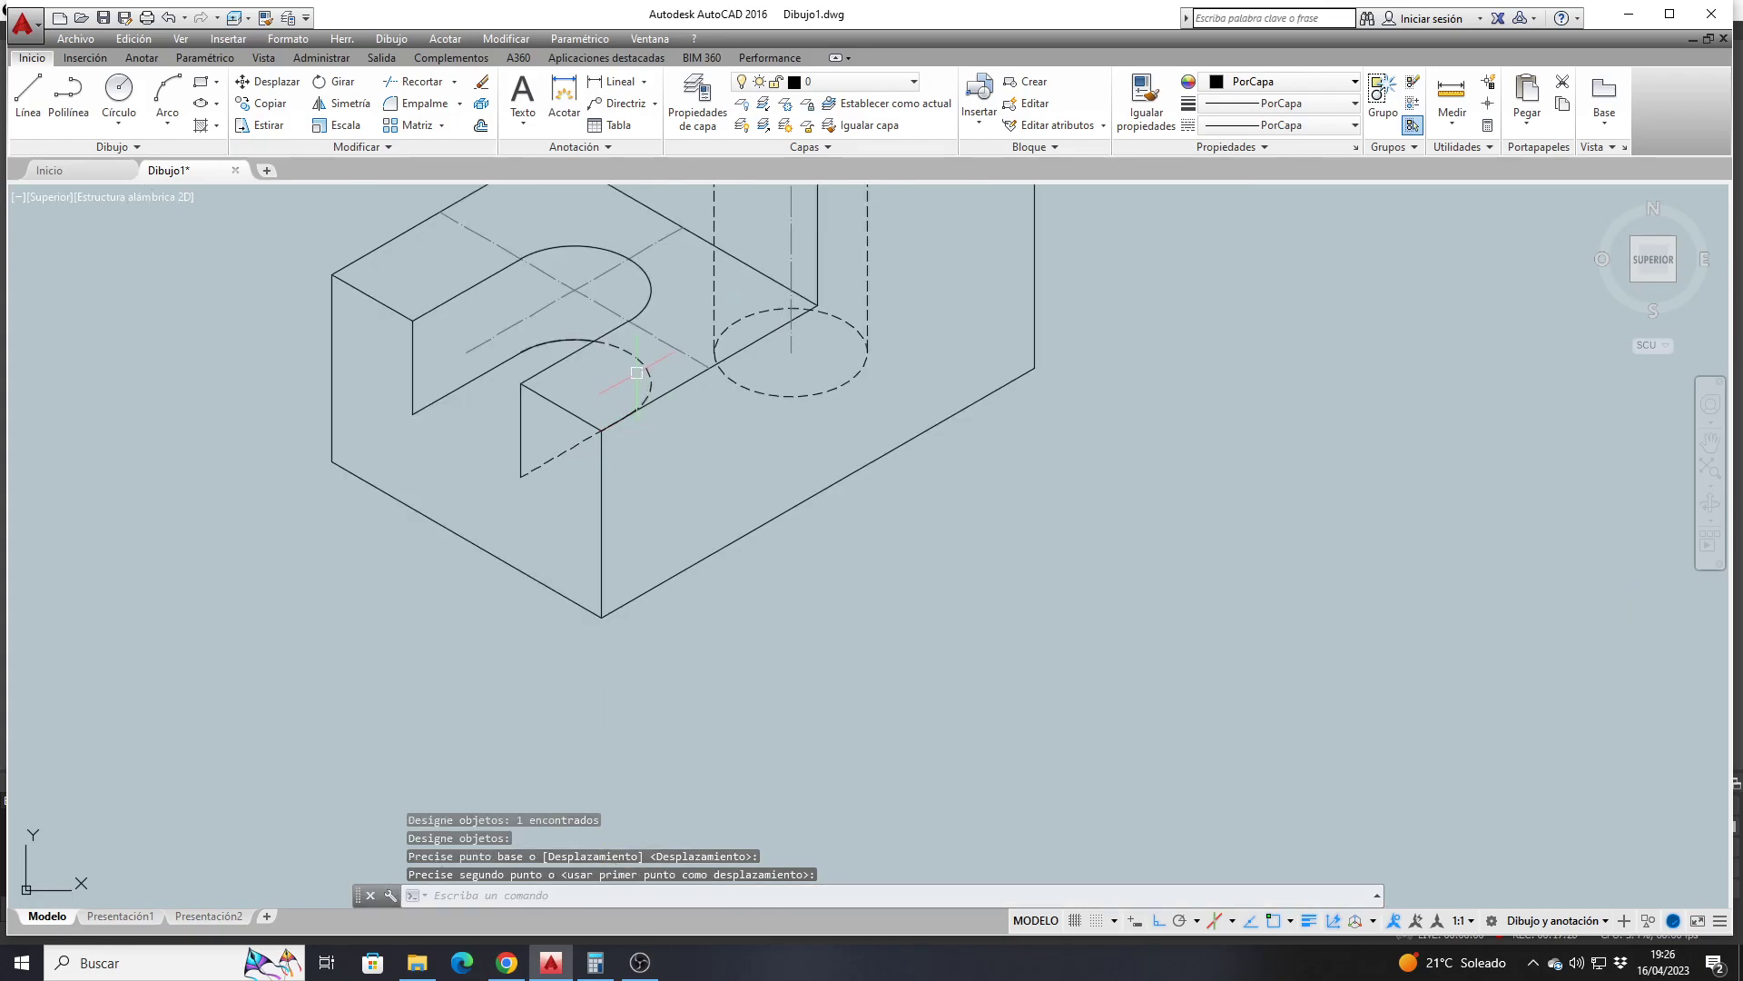
Trim the part of the dashed arc that overlaps the solid lower slot arc, cutting at the upper slot's right straight side
{"action": "scroll", "coordinate": [637, 372], "scroll_direction": "up", "scroll_amount": 4}
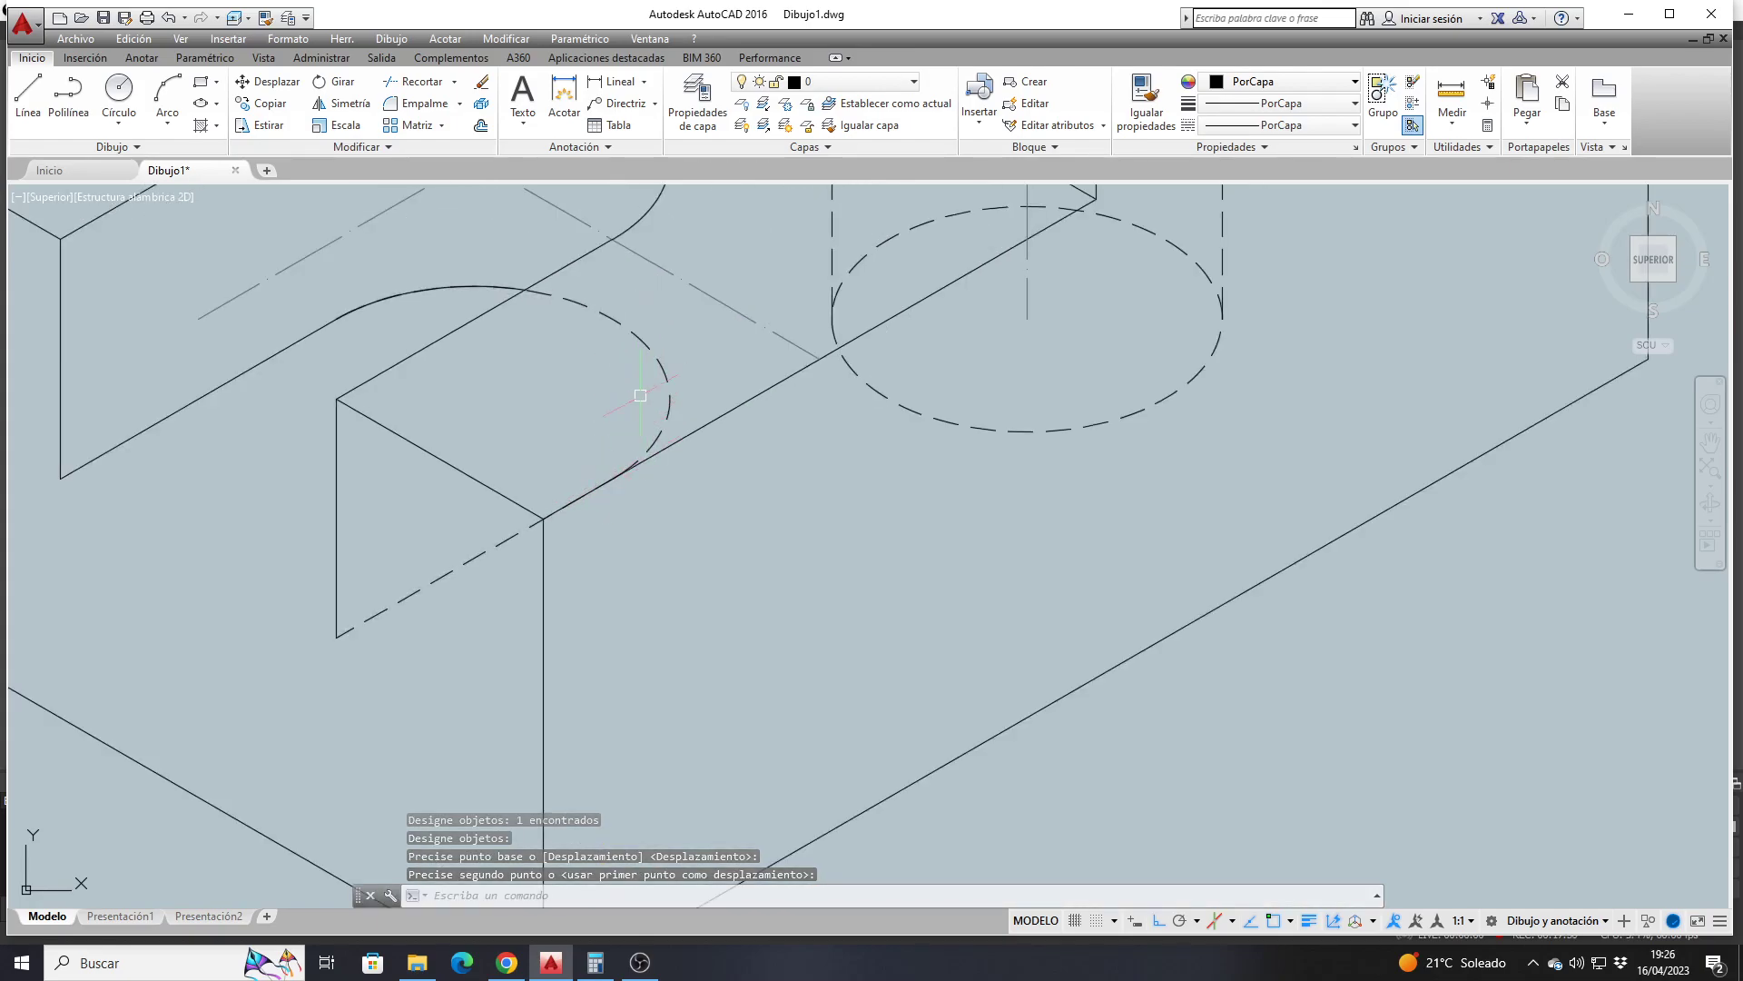
{"action": "middle_click_drag", "start_coordinate": [498, 265], "coordinate": [620, 341]}
{"action": "scroll", "coordinate": [611, 371], "scroll_direction": "up", "scroll_amount": 2}
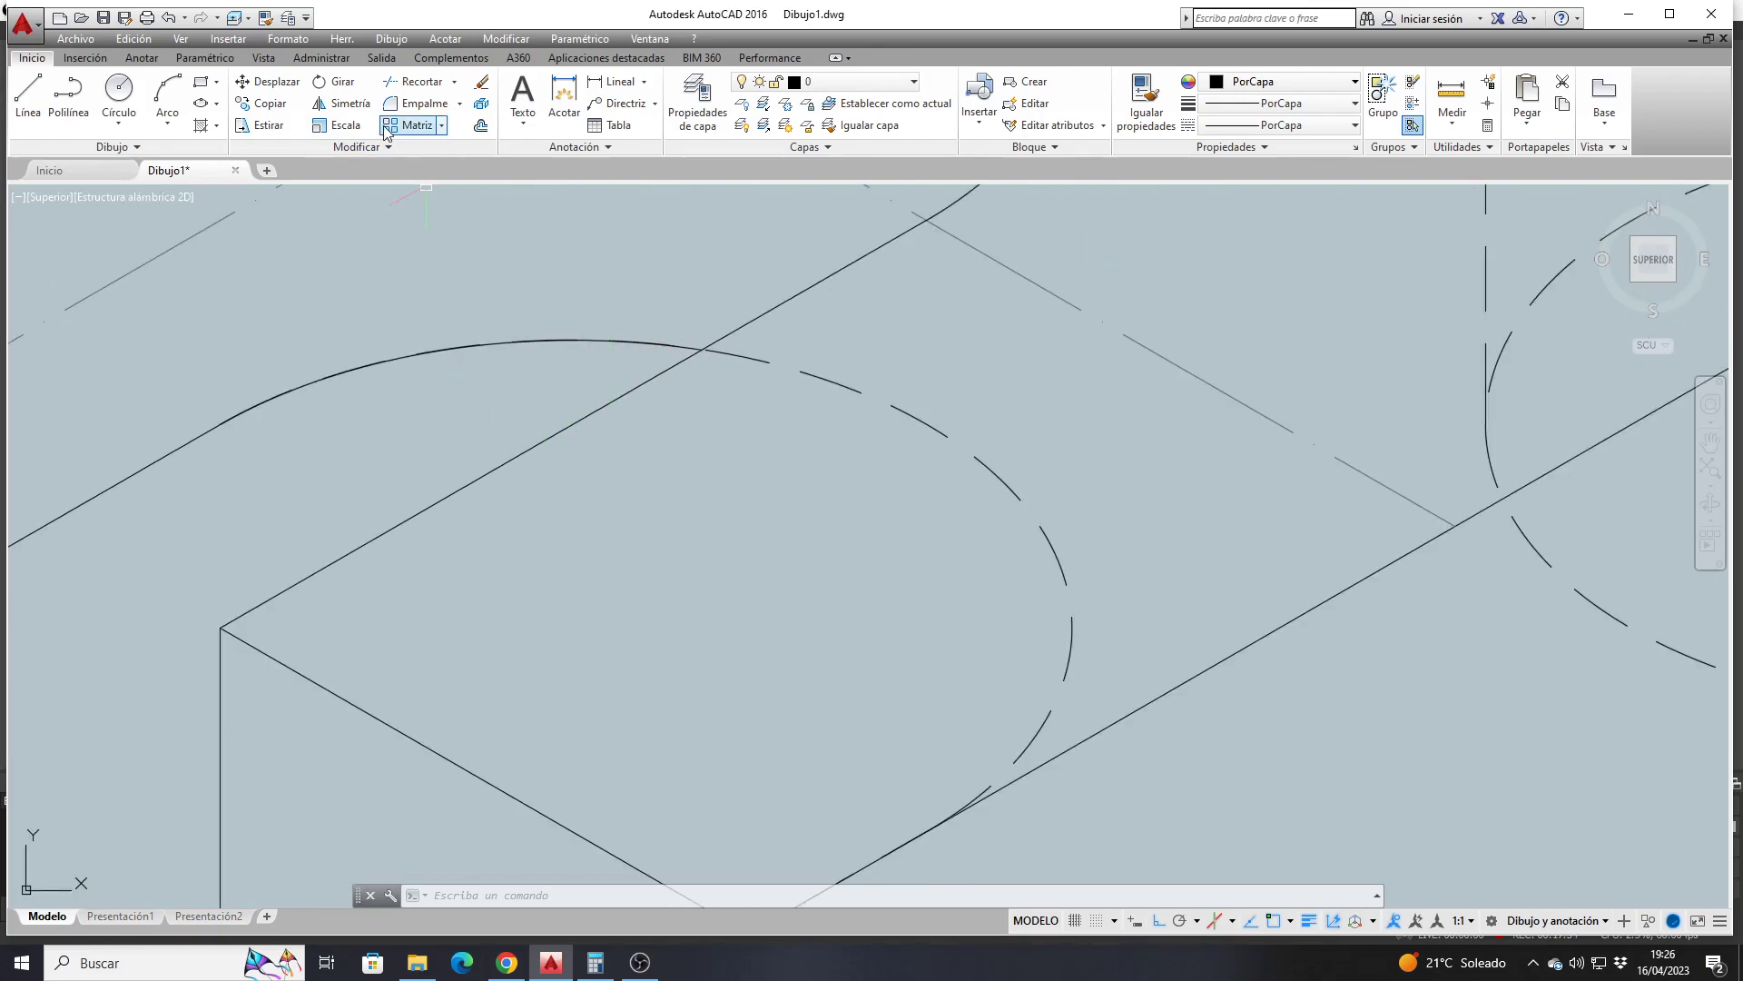
{"action": "left_click", "coordinate": [417, 81]}
{"action": "left_click", "coordinate": [668, 370]}
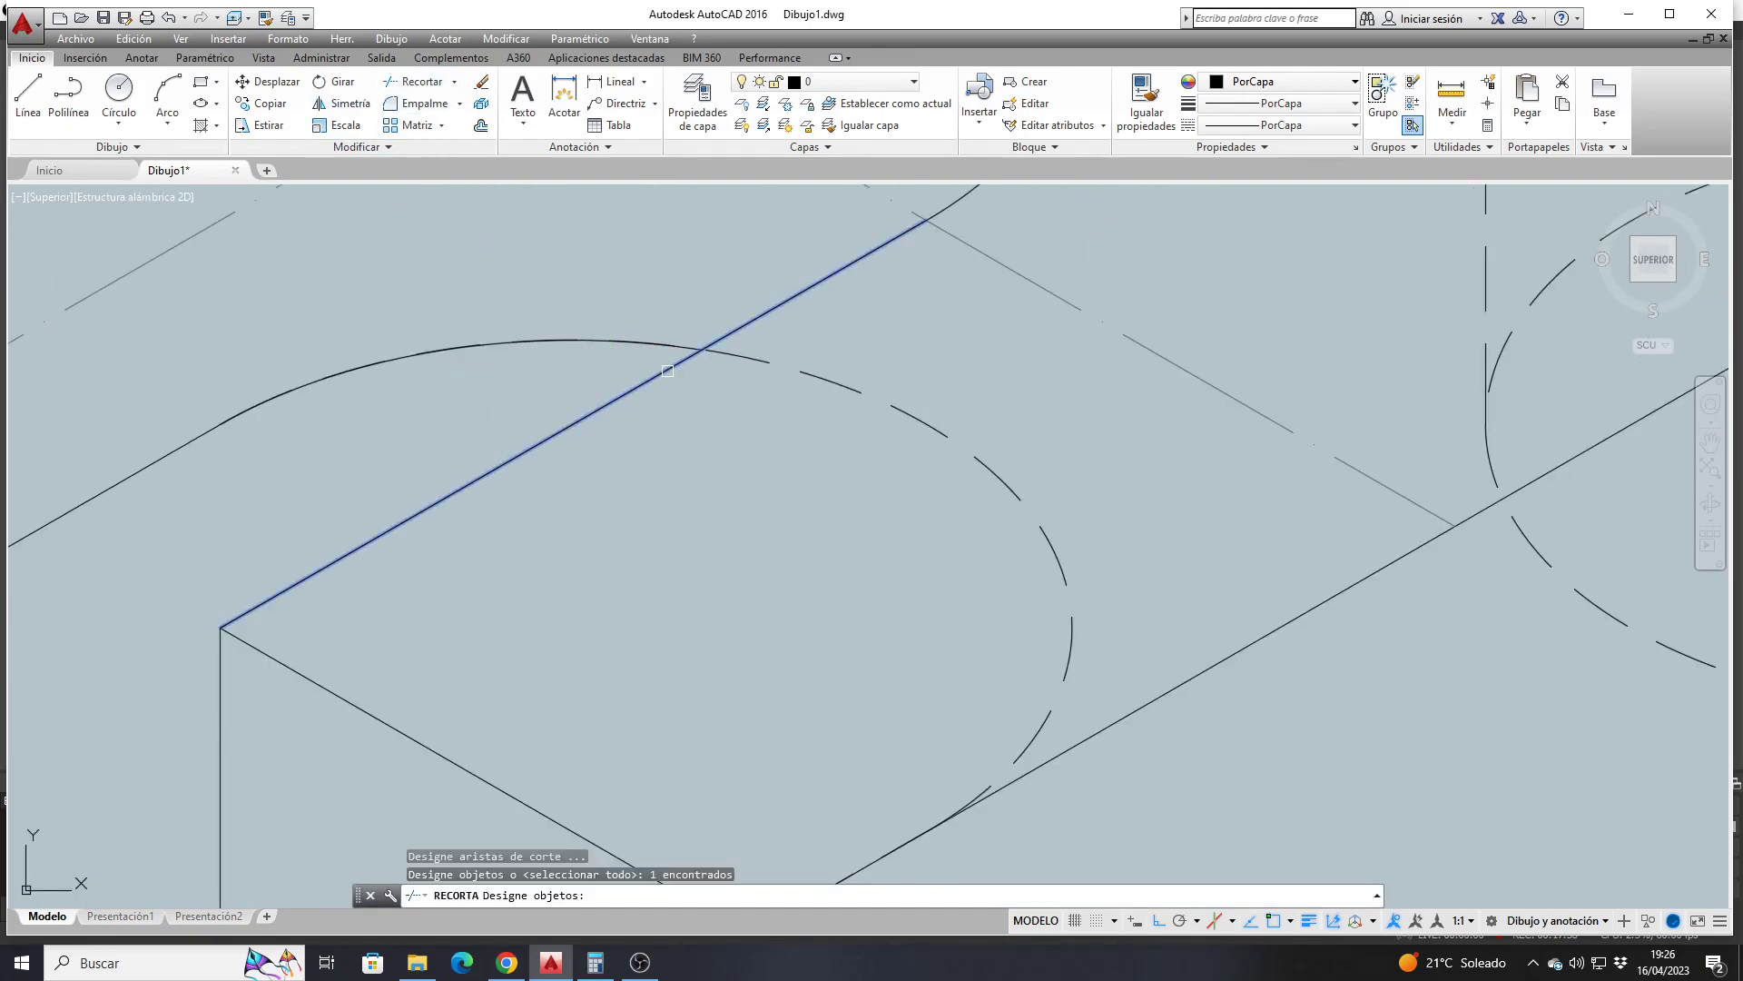
{"action": "left_click", "coordinate": [655, 343]}
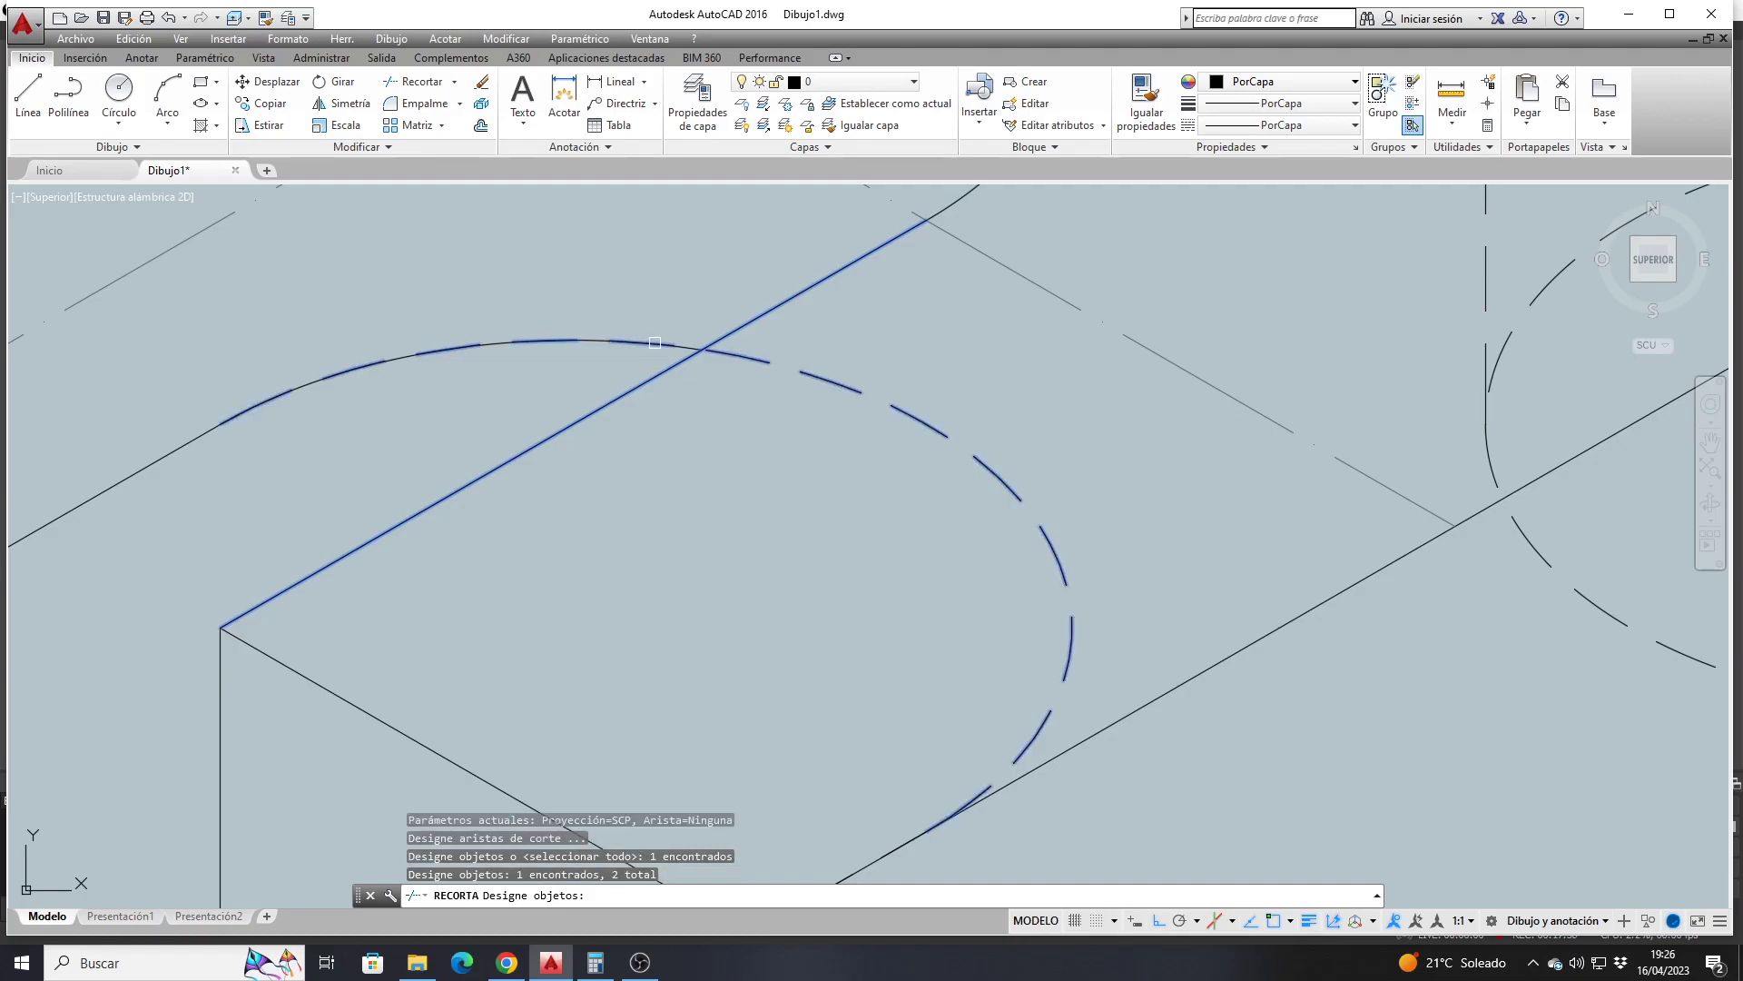
{"action": "key", "text": "Return"}
{"action": "left_click", "coordinate": [673, 367]}
{"action": "scroll", "coordinate": [677, 409], "scroll_direction": "down", "scroll_amount": 6}
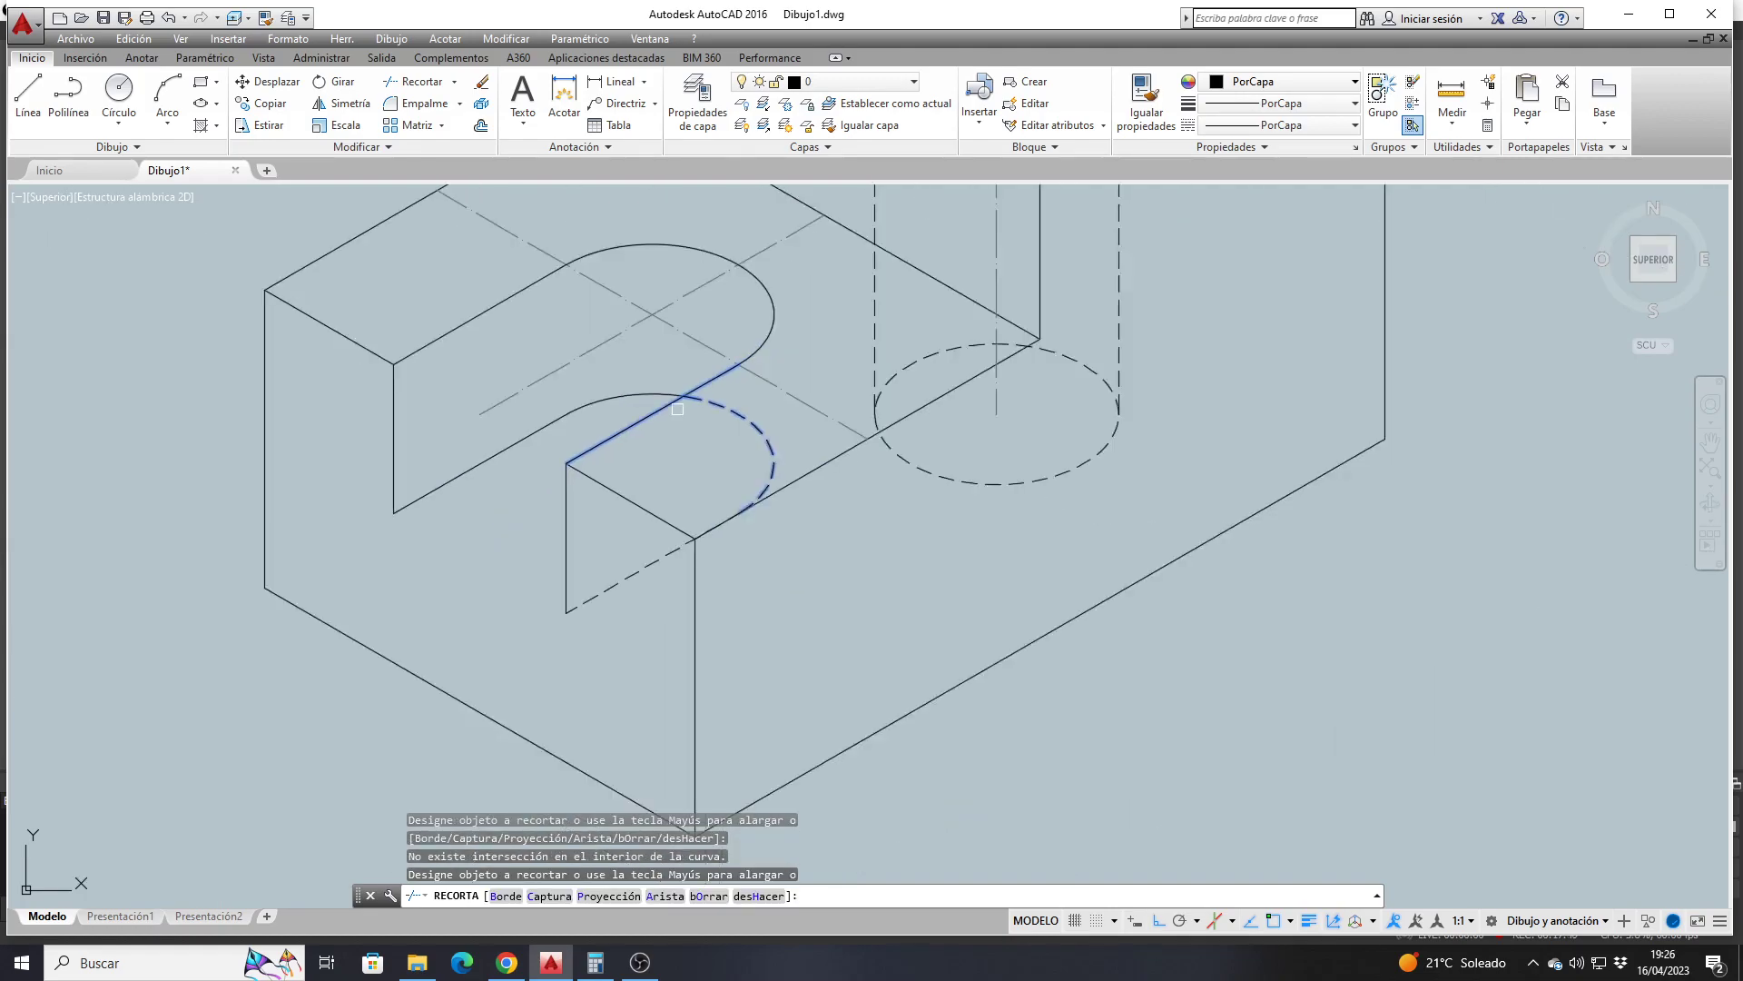
{"action": "key", "text": "Return"}
{"action": "left_click", "coordinate": [639, 395]}
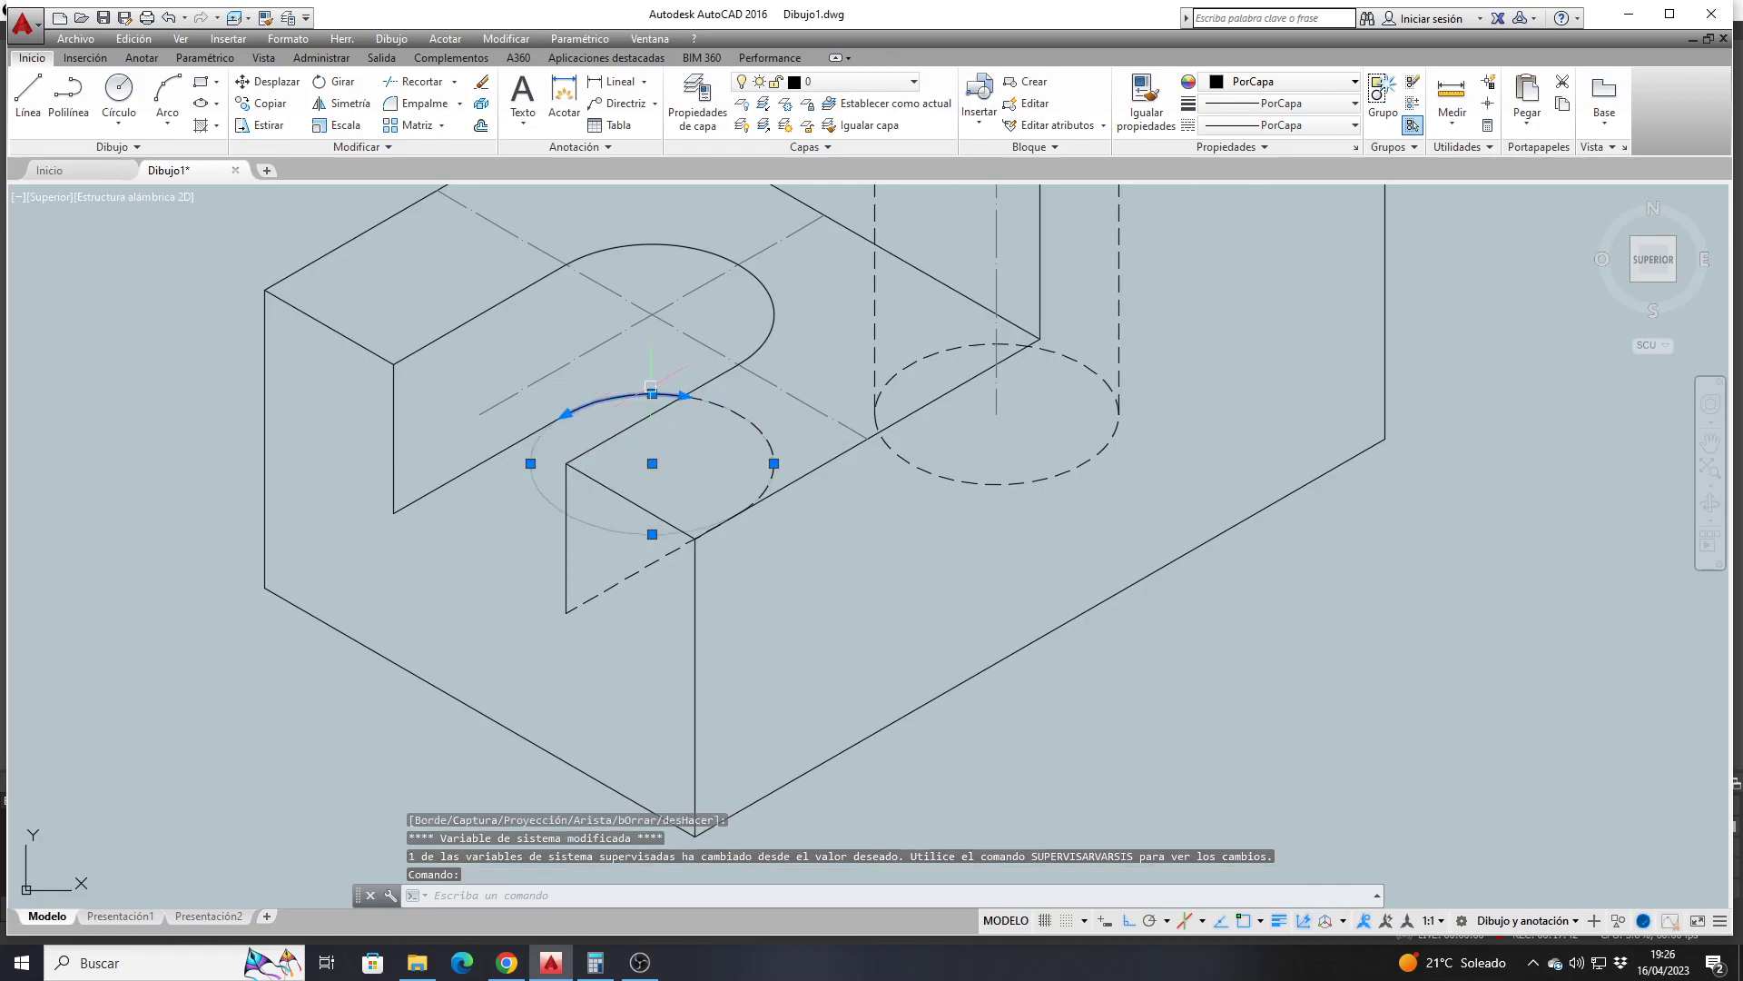
{"action": "key", "text": "Escape"}
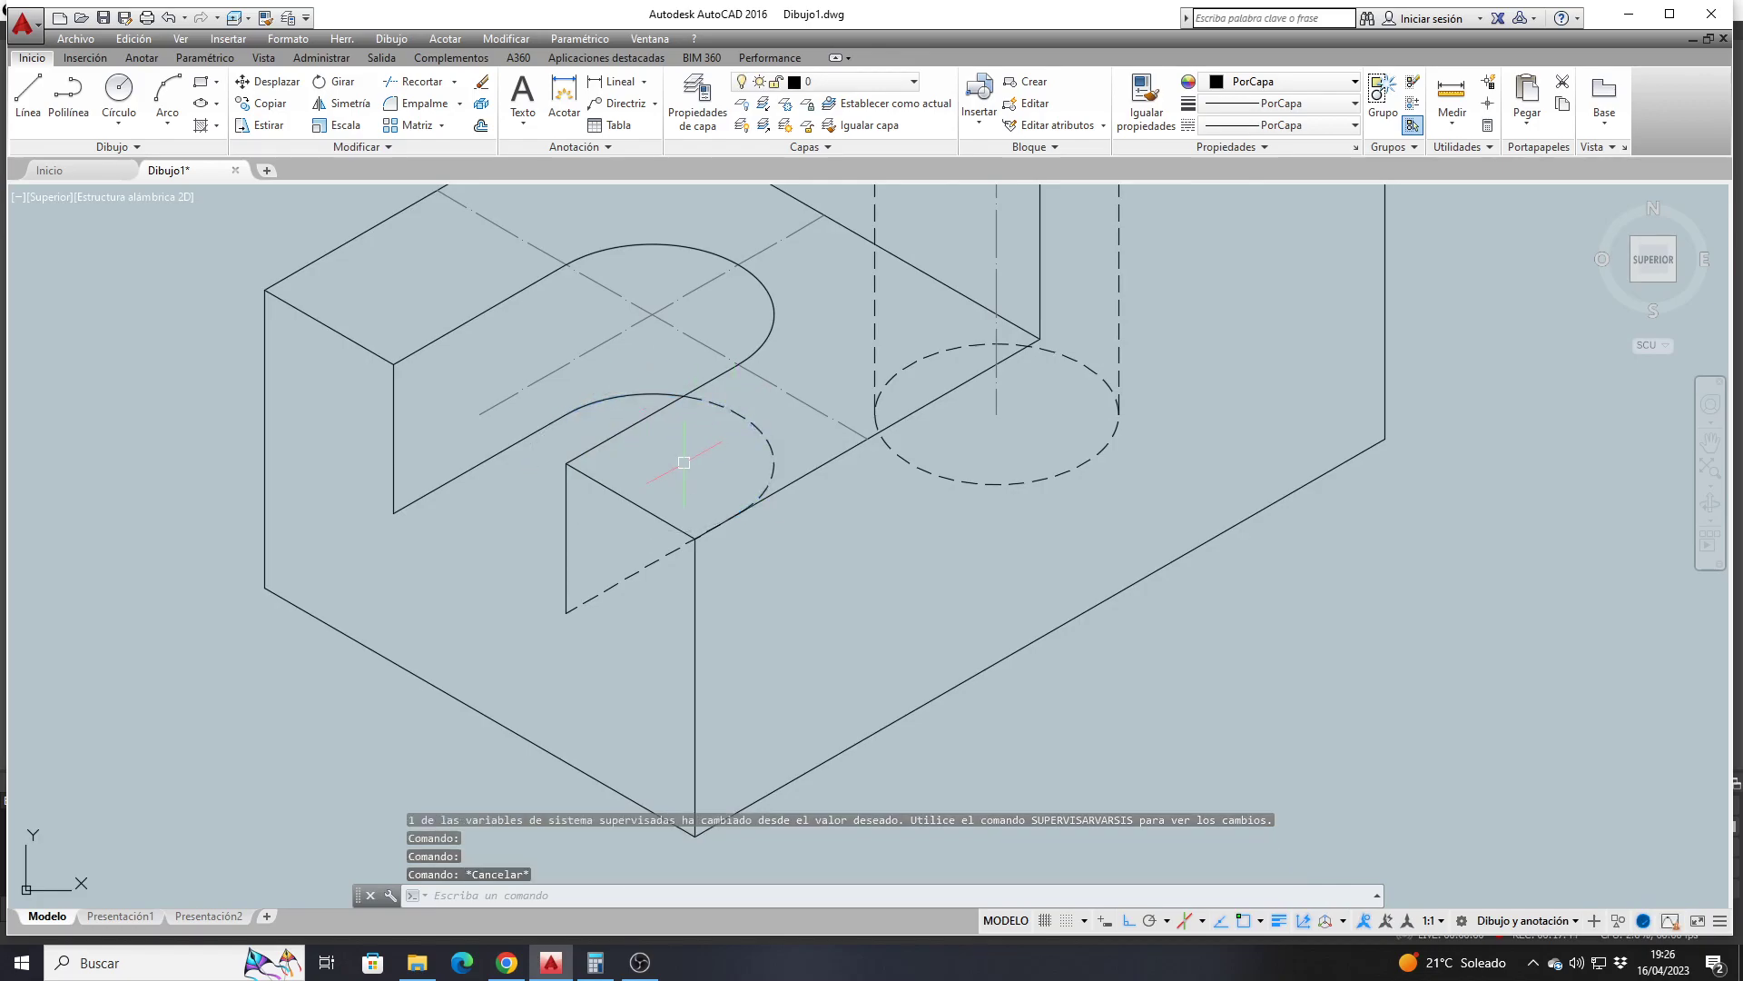
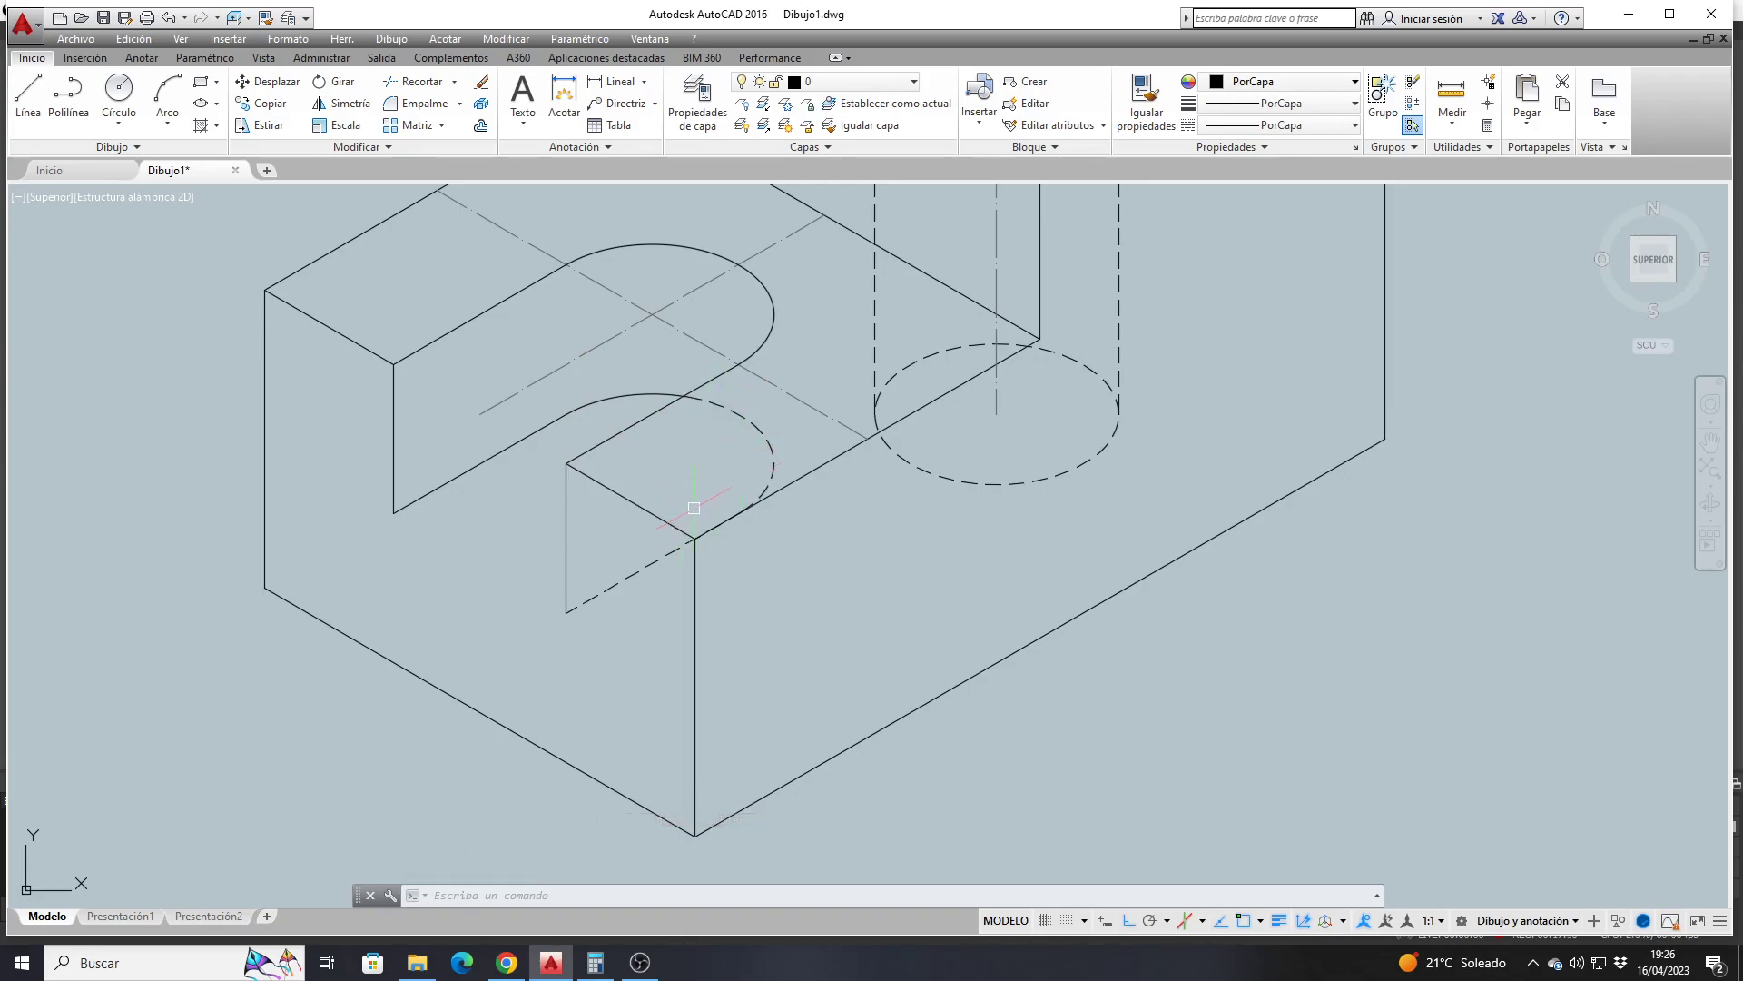
Examine the narrow lower slot in the top and side views, with its R5 arc and vertical sides, against the isometric view
{"action": "scroll", "coordinate": [686, 514], "scroll_direction": "down", "scroll_amount": 4}
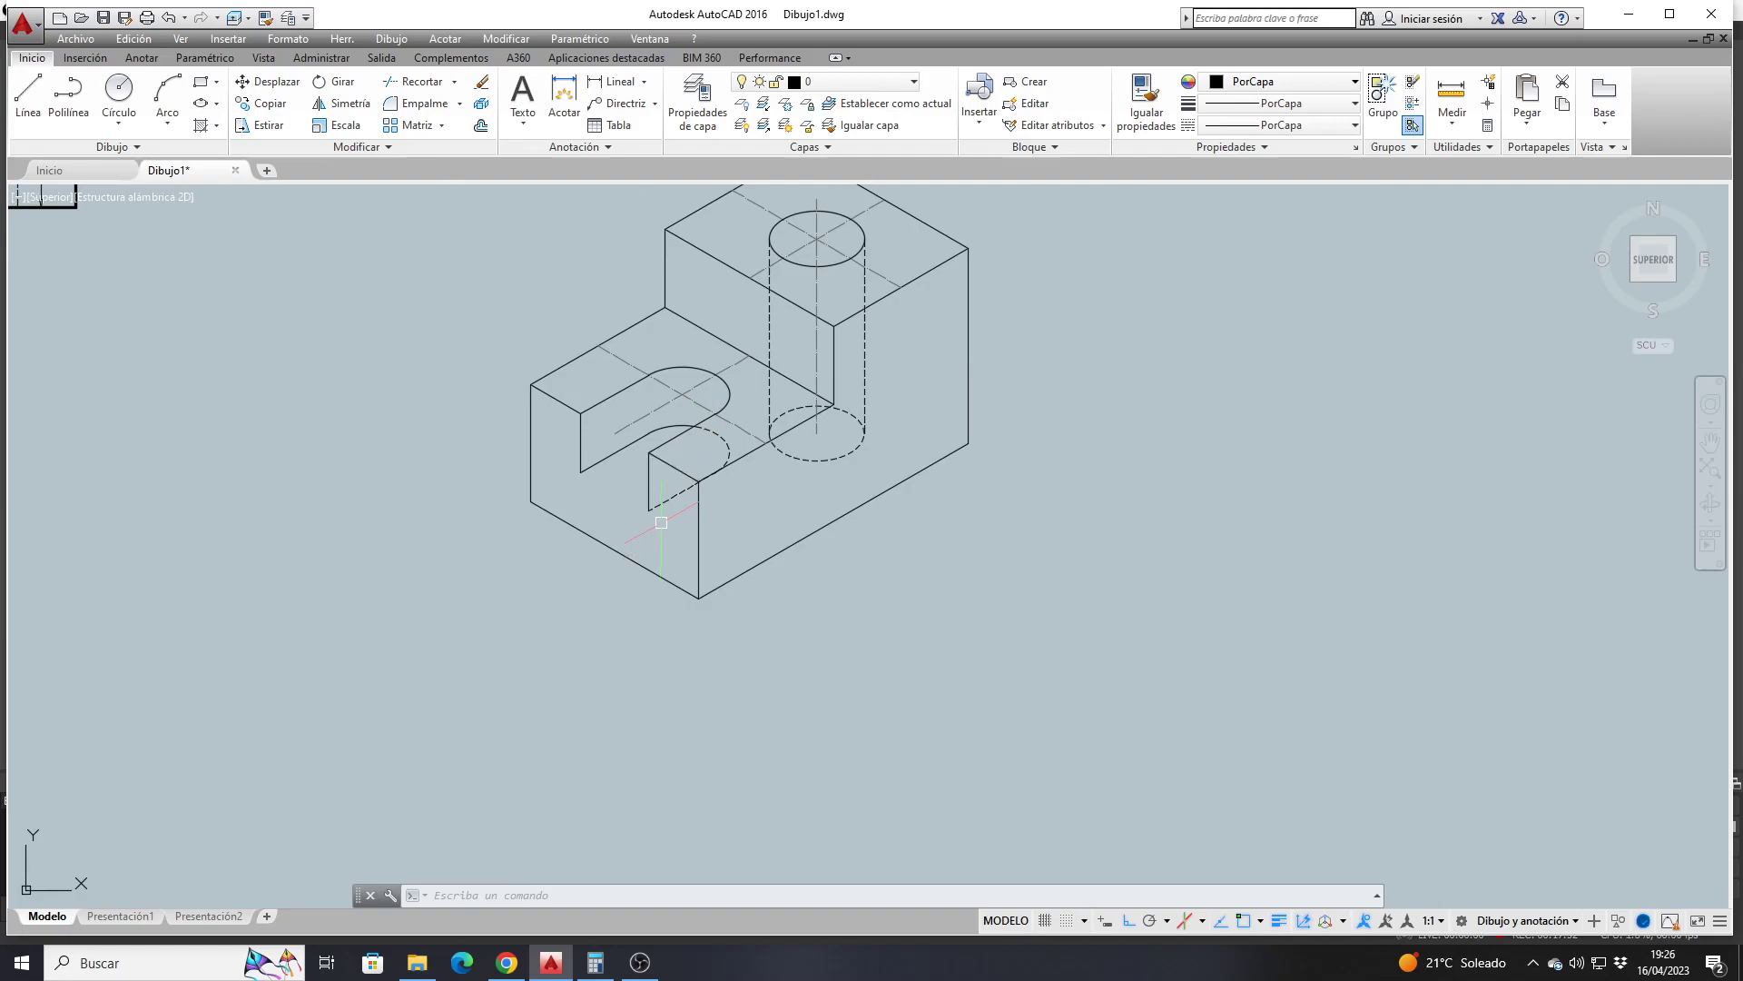
{"action": "scroll", "coordinate": [661, 524], "scroll_direction": "down", "scroll_amount": 2}
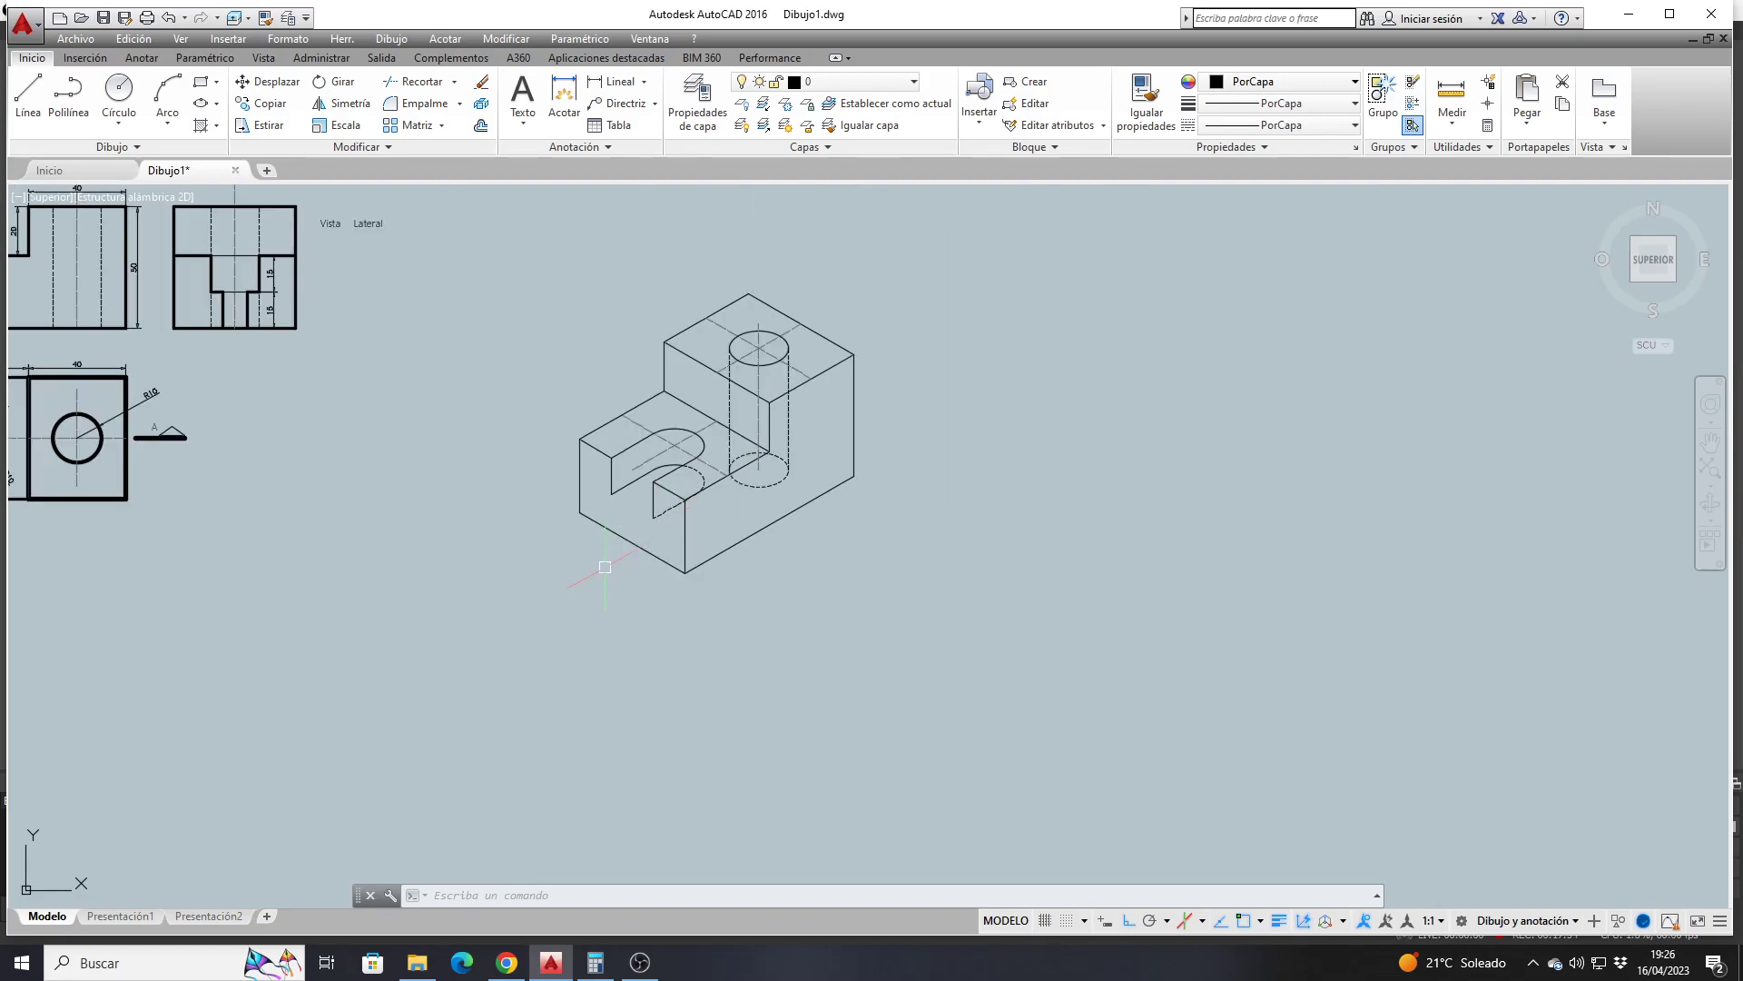
{"action": "scroll", "coordinate": [605, 567], "scroll_direction": "up", "scroll_amount": 2}
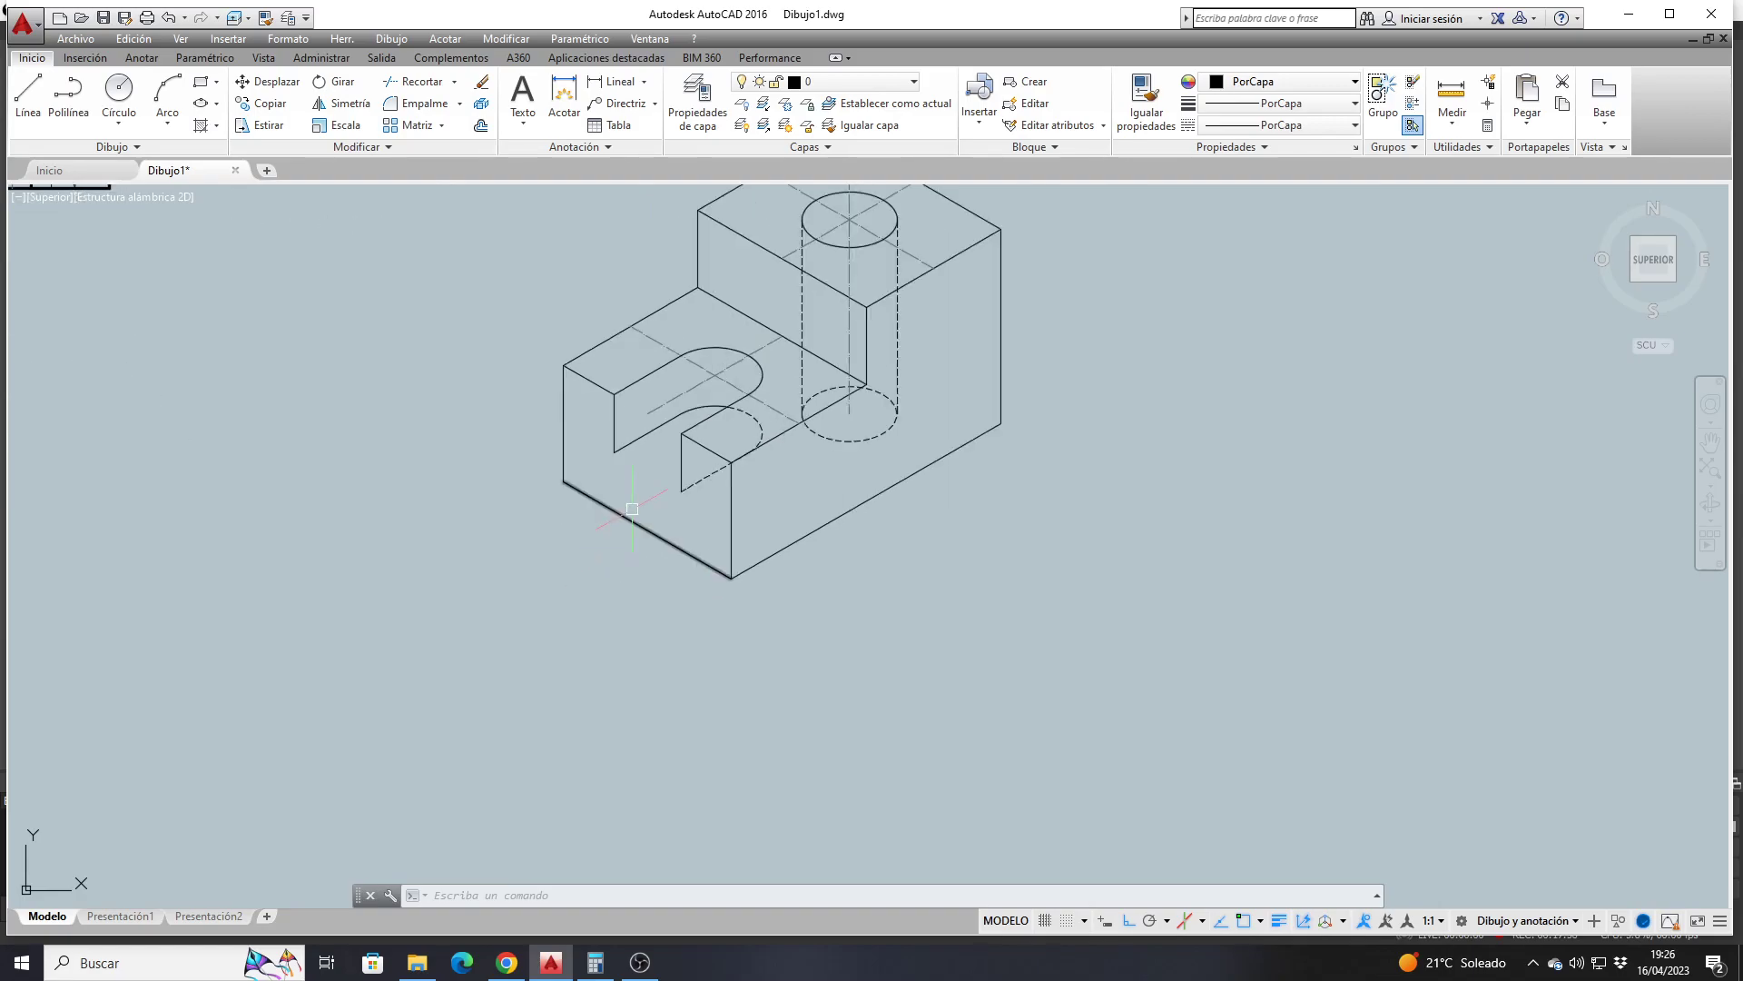
{"action": "scroll", "coordinate": [692, 480], "scroll_direction": "down", "scroll_amount": 3}
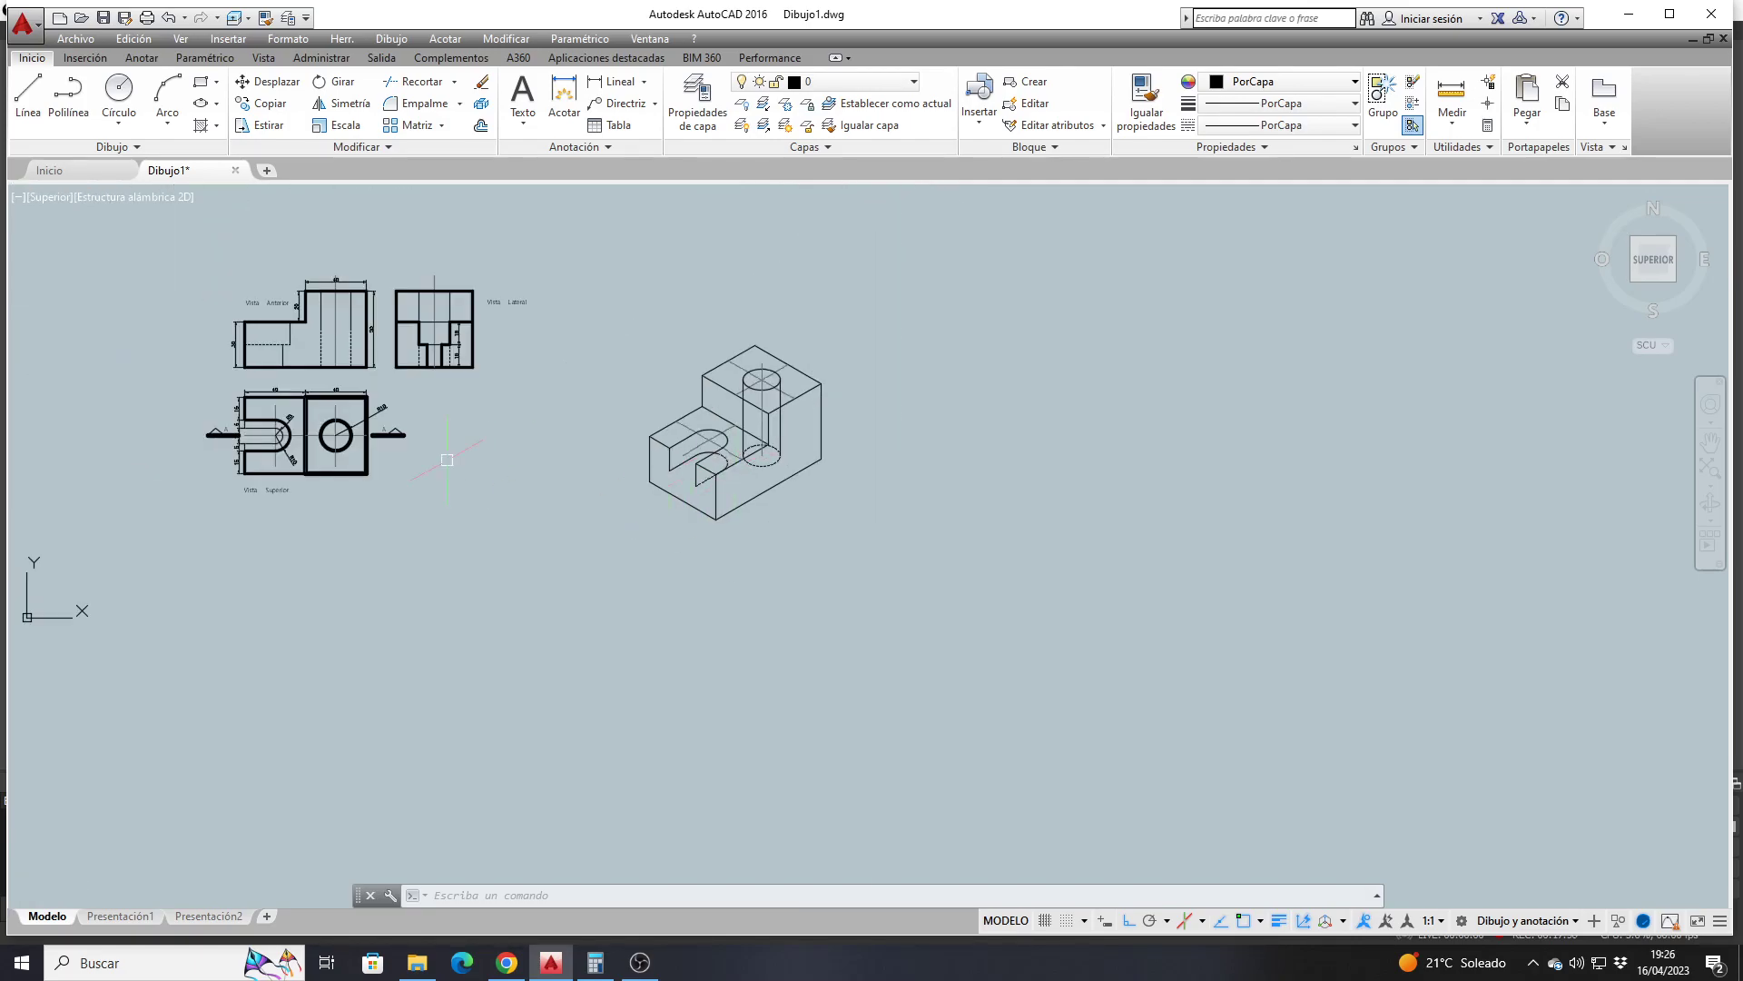
{"action": "scroll", "coordinate": [245, 447], "scroll_direction": "up", "scroll_amount": 1}
{"action": "scroll", "coordinate": [245, 447], "scroll_direction": "up", "scroll_amount": 3}
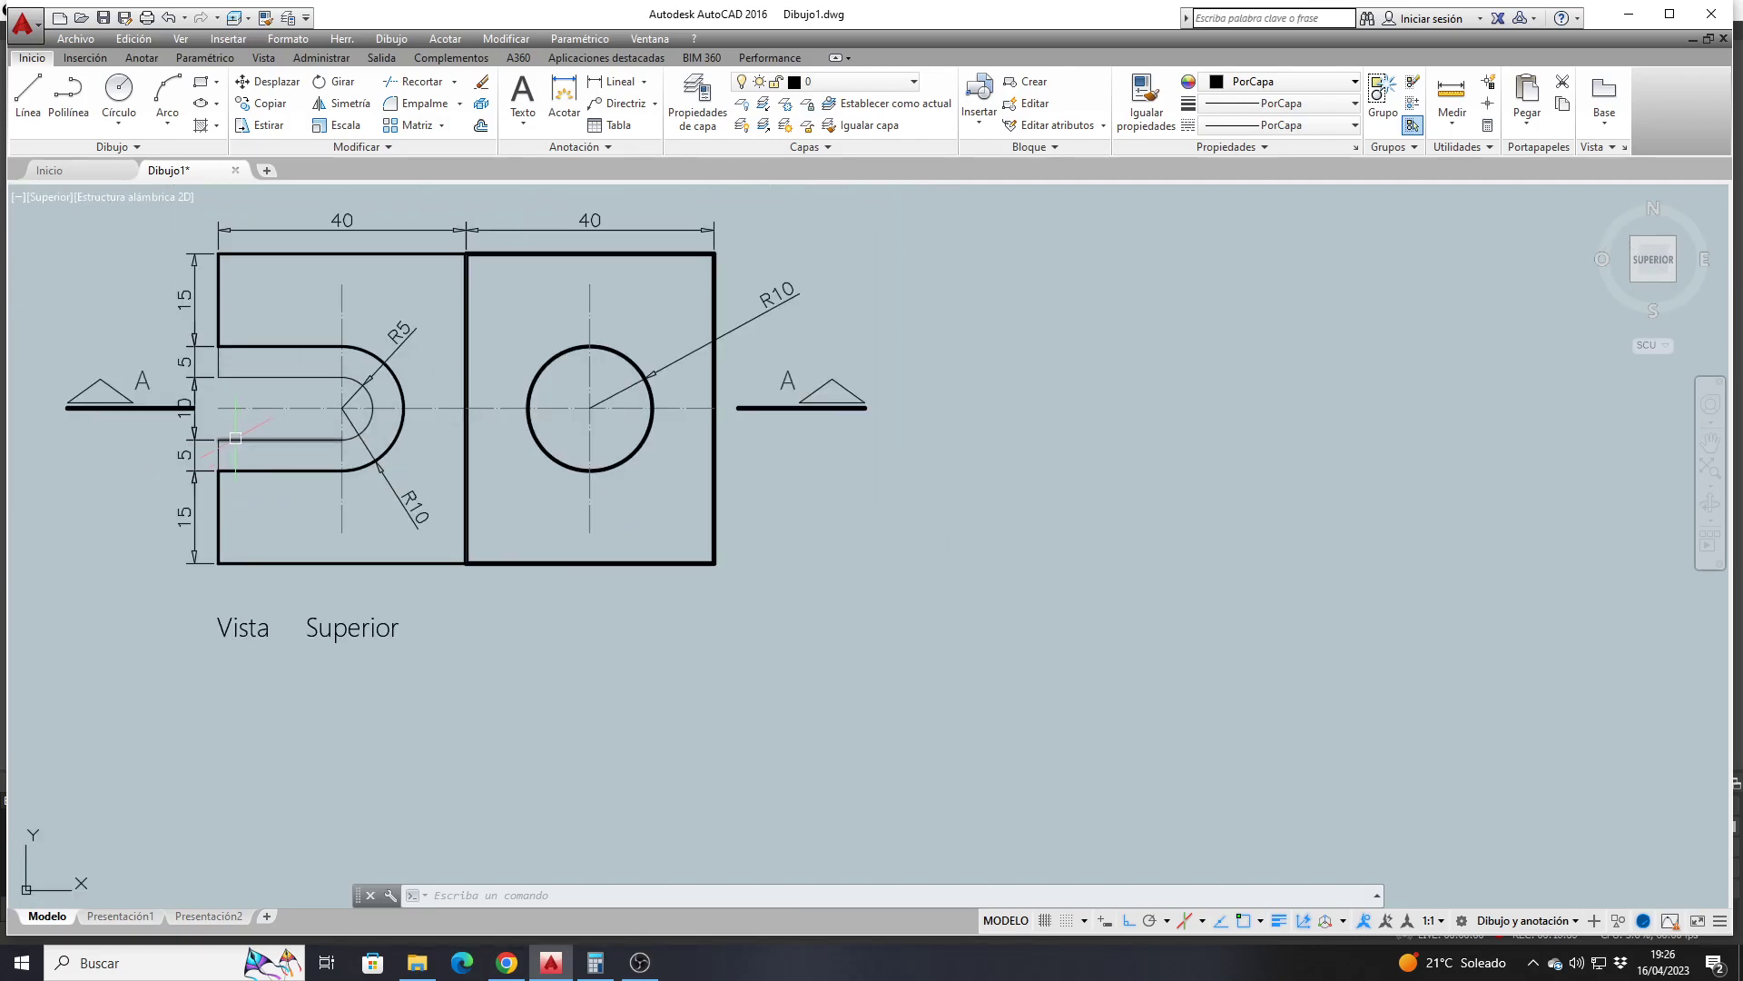
{"action": "scroll", "coordinate": [199, 419], "scroll_direction": "up", "scroll_amount": 4}
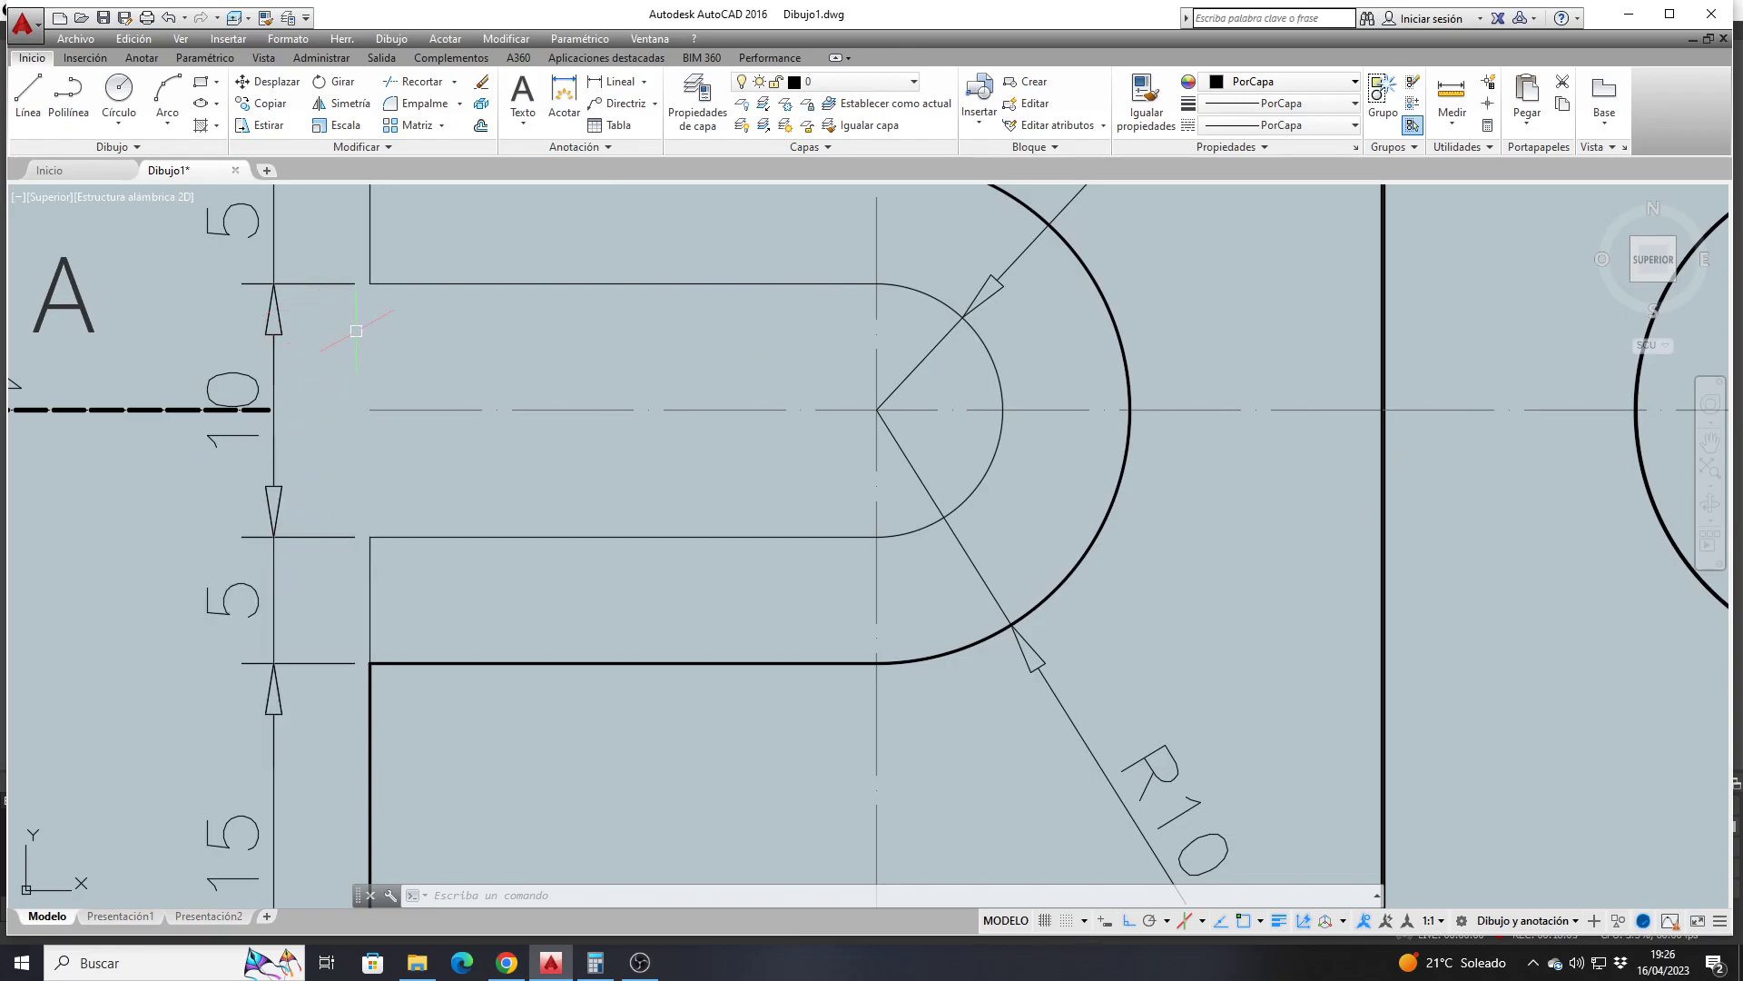
{"action": "scroll", "coordinate": [354, 328], "scroll_direction": "down", "scroll_amount": 10}
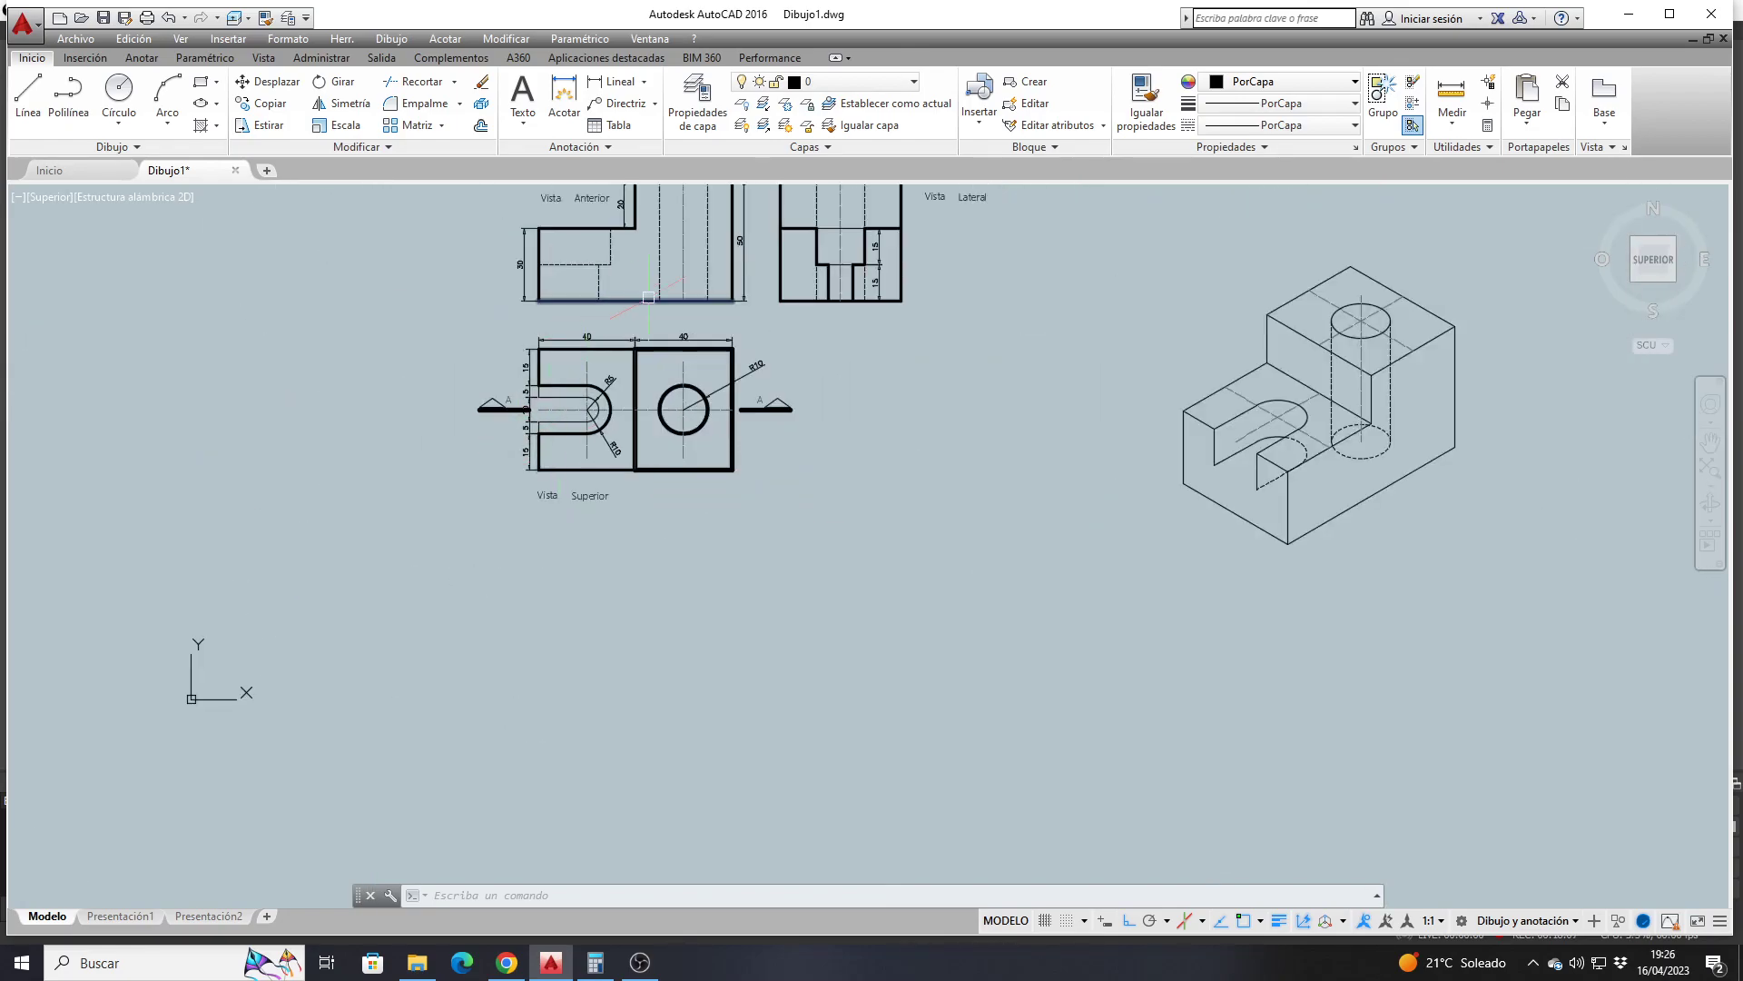
{"action": "scroll", "coordinate": [841, 274], "scroll_direction": "up", "scroll_amount": 5}
{"action": "left_click", "coordinate": [875, 295]}
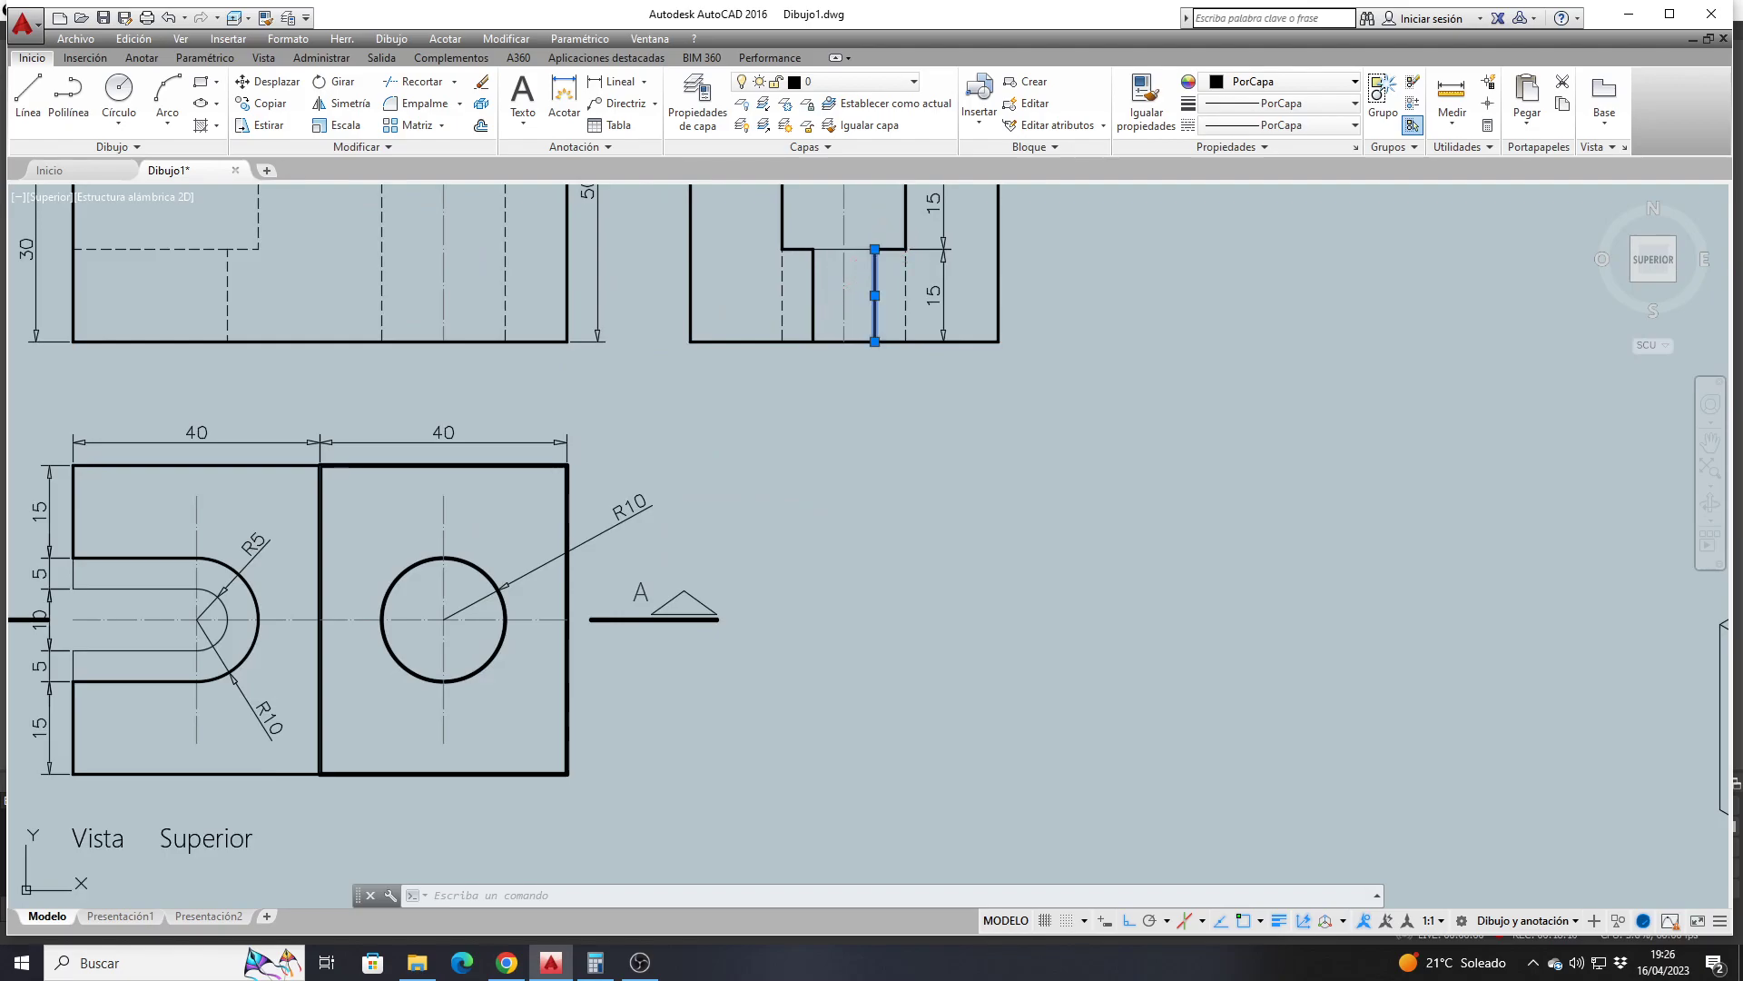
{"action": "scroll", "coordinate": [815, 250], "scroll_direction": "up", "scroll_amount": 4}
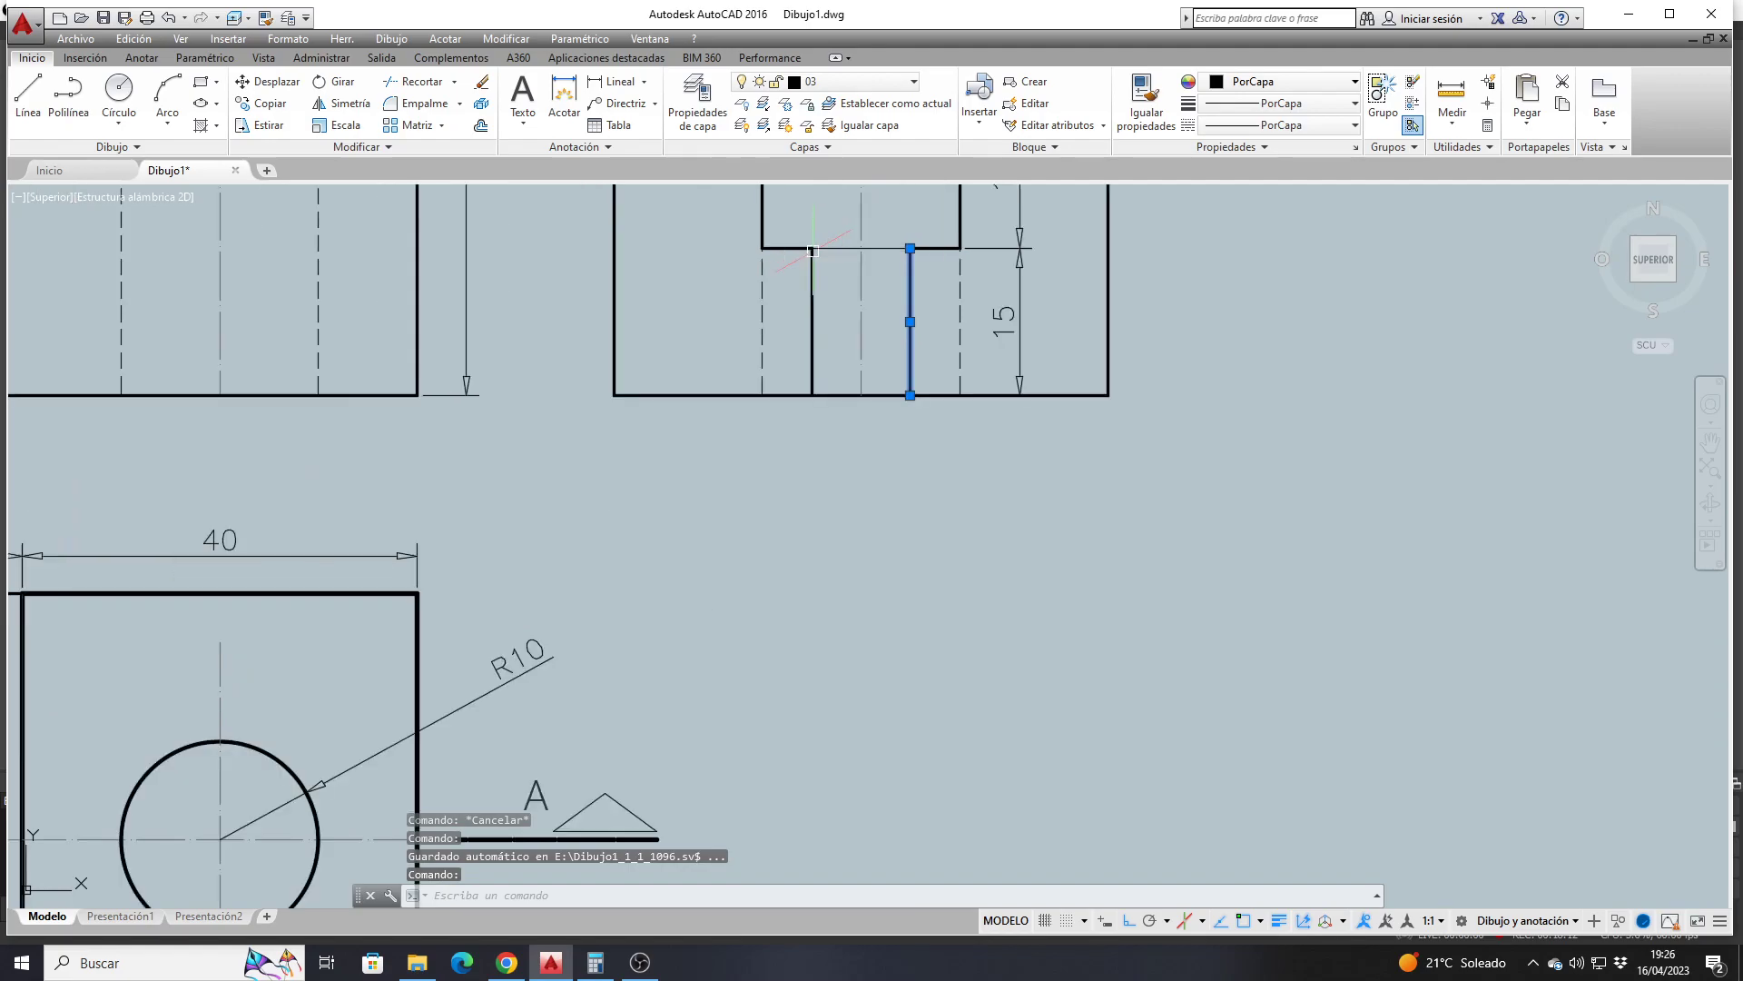
{"action": "left_click", "coordinate": [811, 264]}
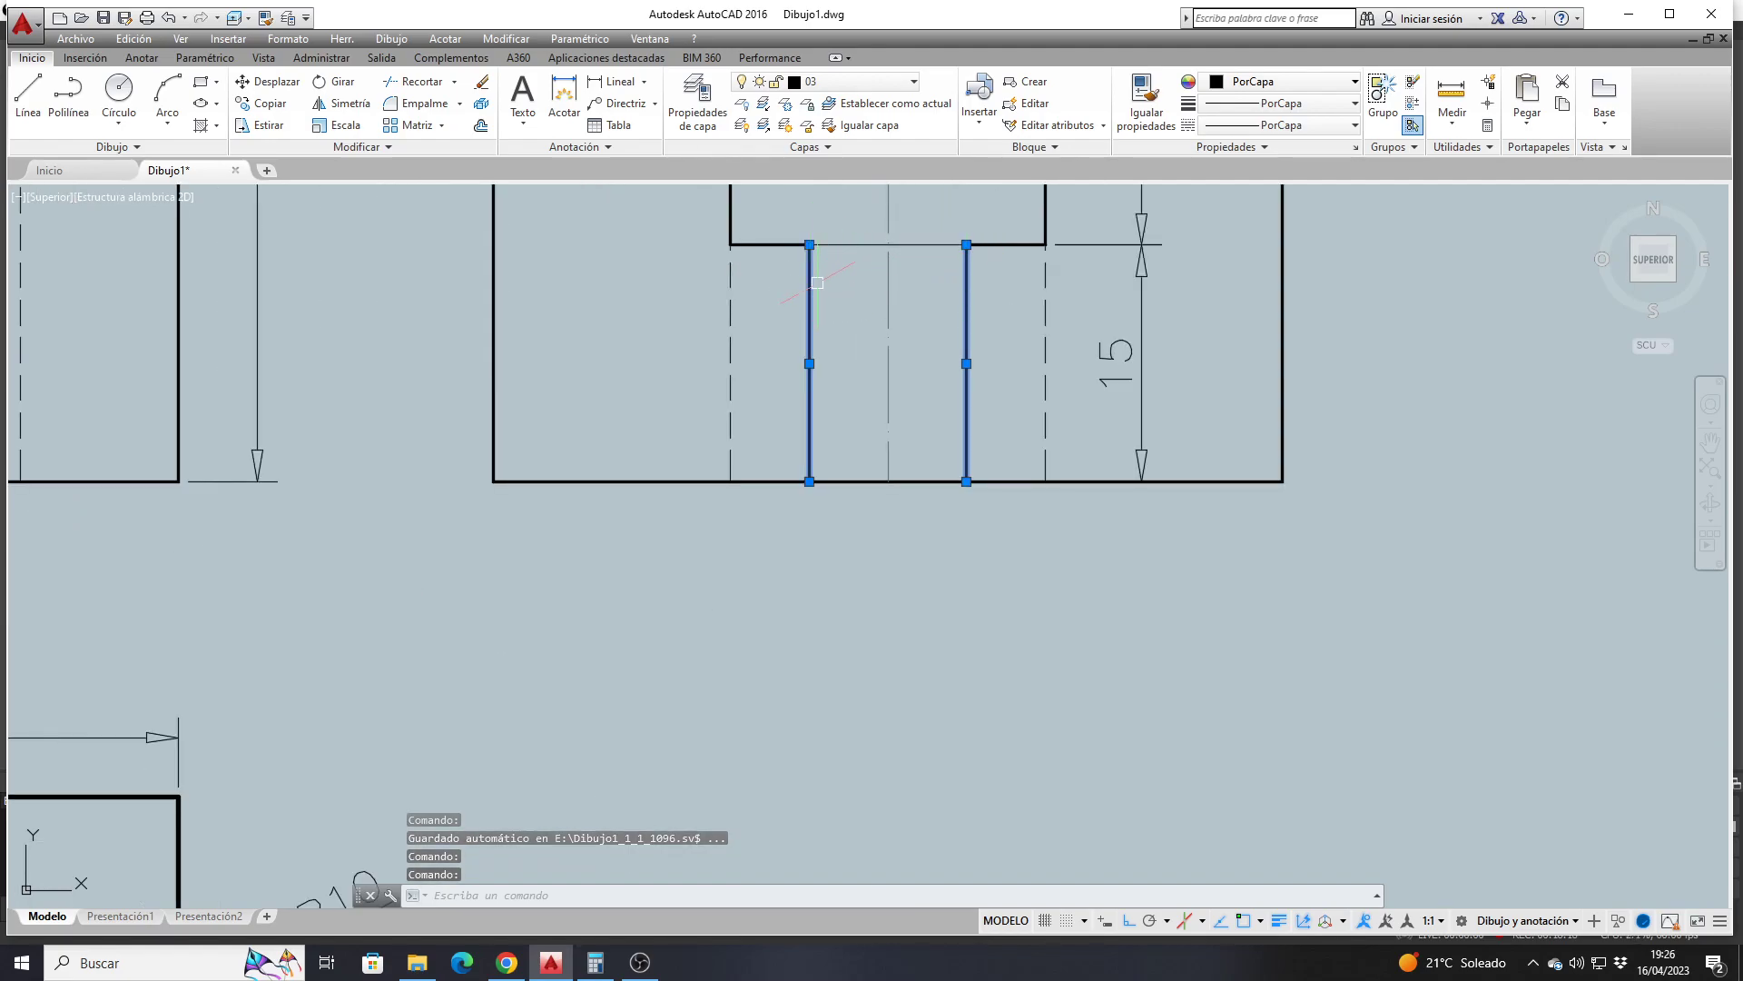
{"action": "scroll", "coordinate": [817, 283], "scroll_direction": "down", "scroll_amount": 6}
{"action": "scroll", "coordinate": [579, 437], "scroll_direction": "up", "scroll_amount": 6}
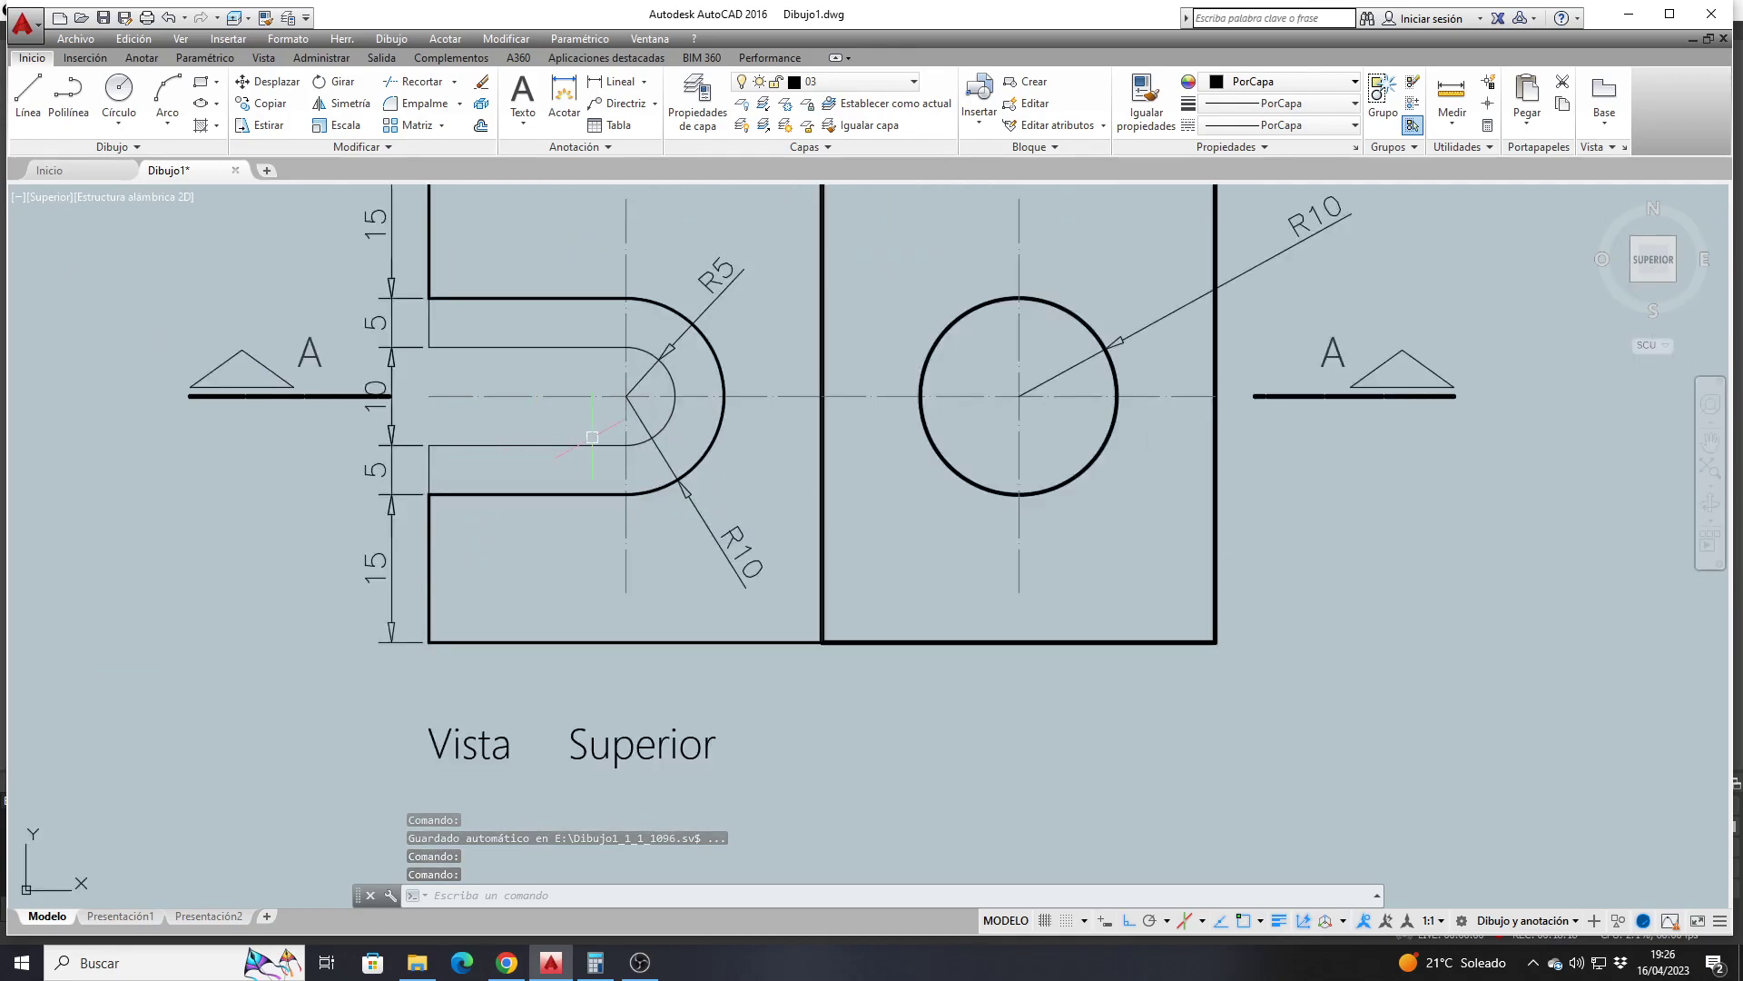
{"action": "left_click", "coordinate": [667, 423]}
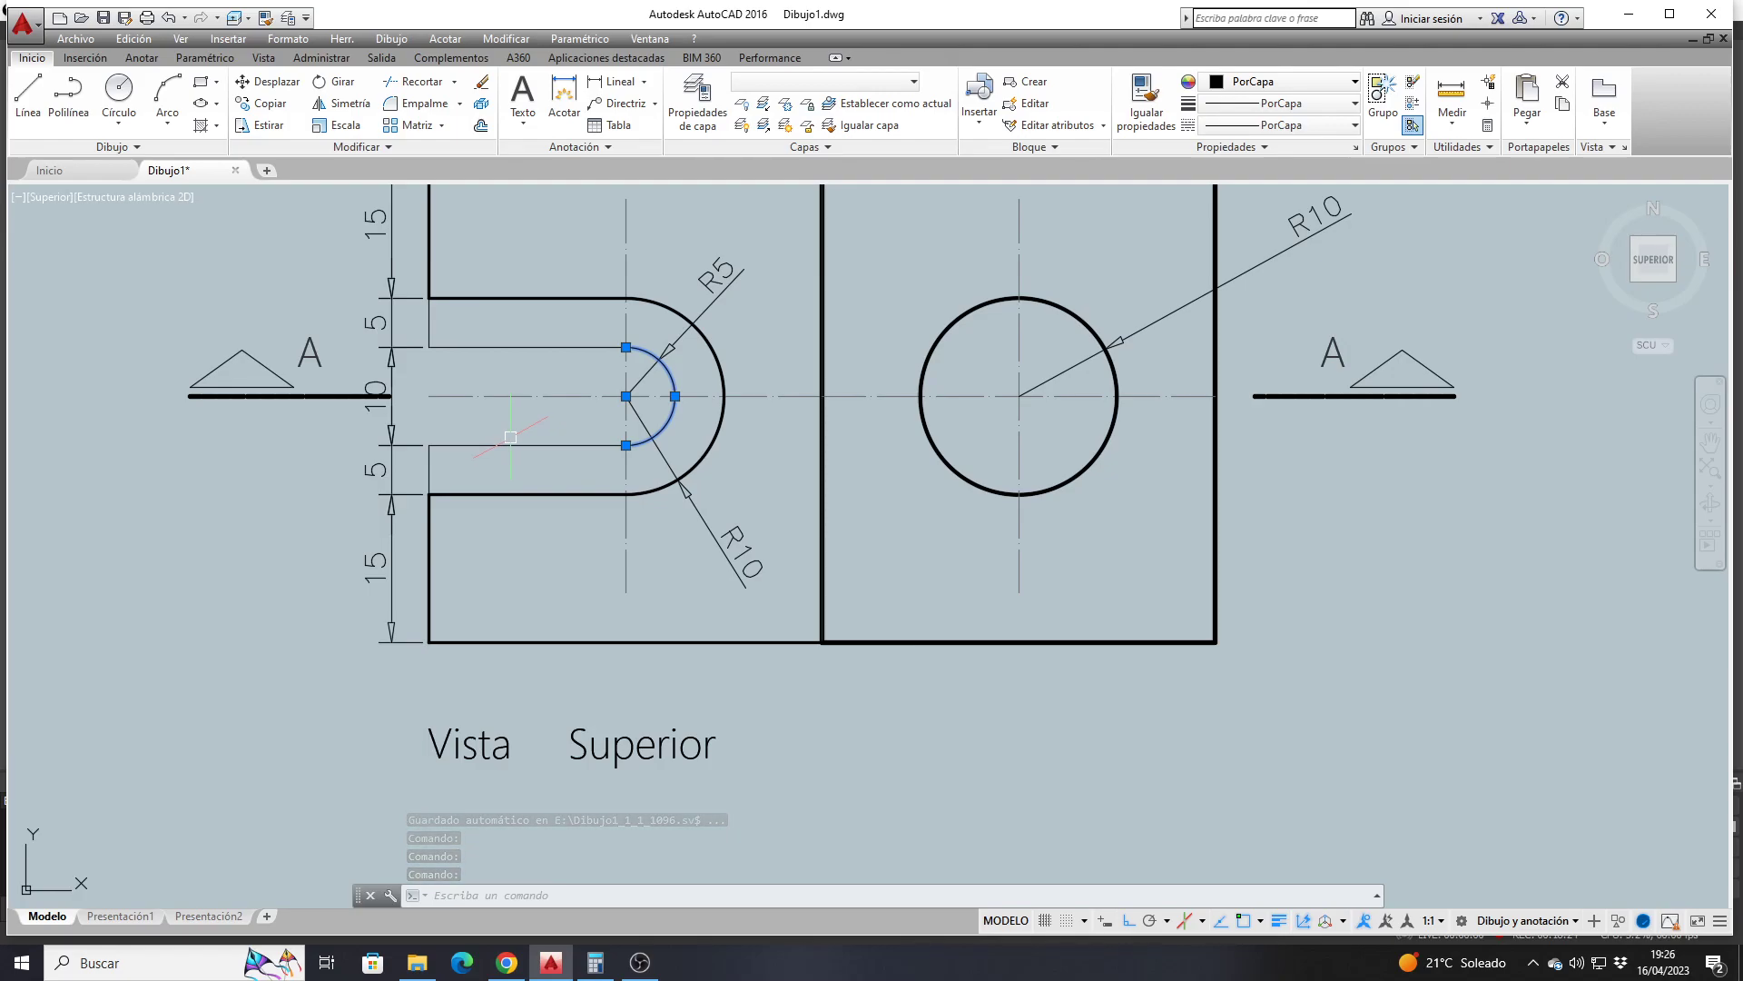
{"action": "key", "text": "Escape"}
{"action": "scroll", "coordinate": [510, 437], "scroll_direction": "down", "scroll_amount": 6}
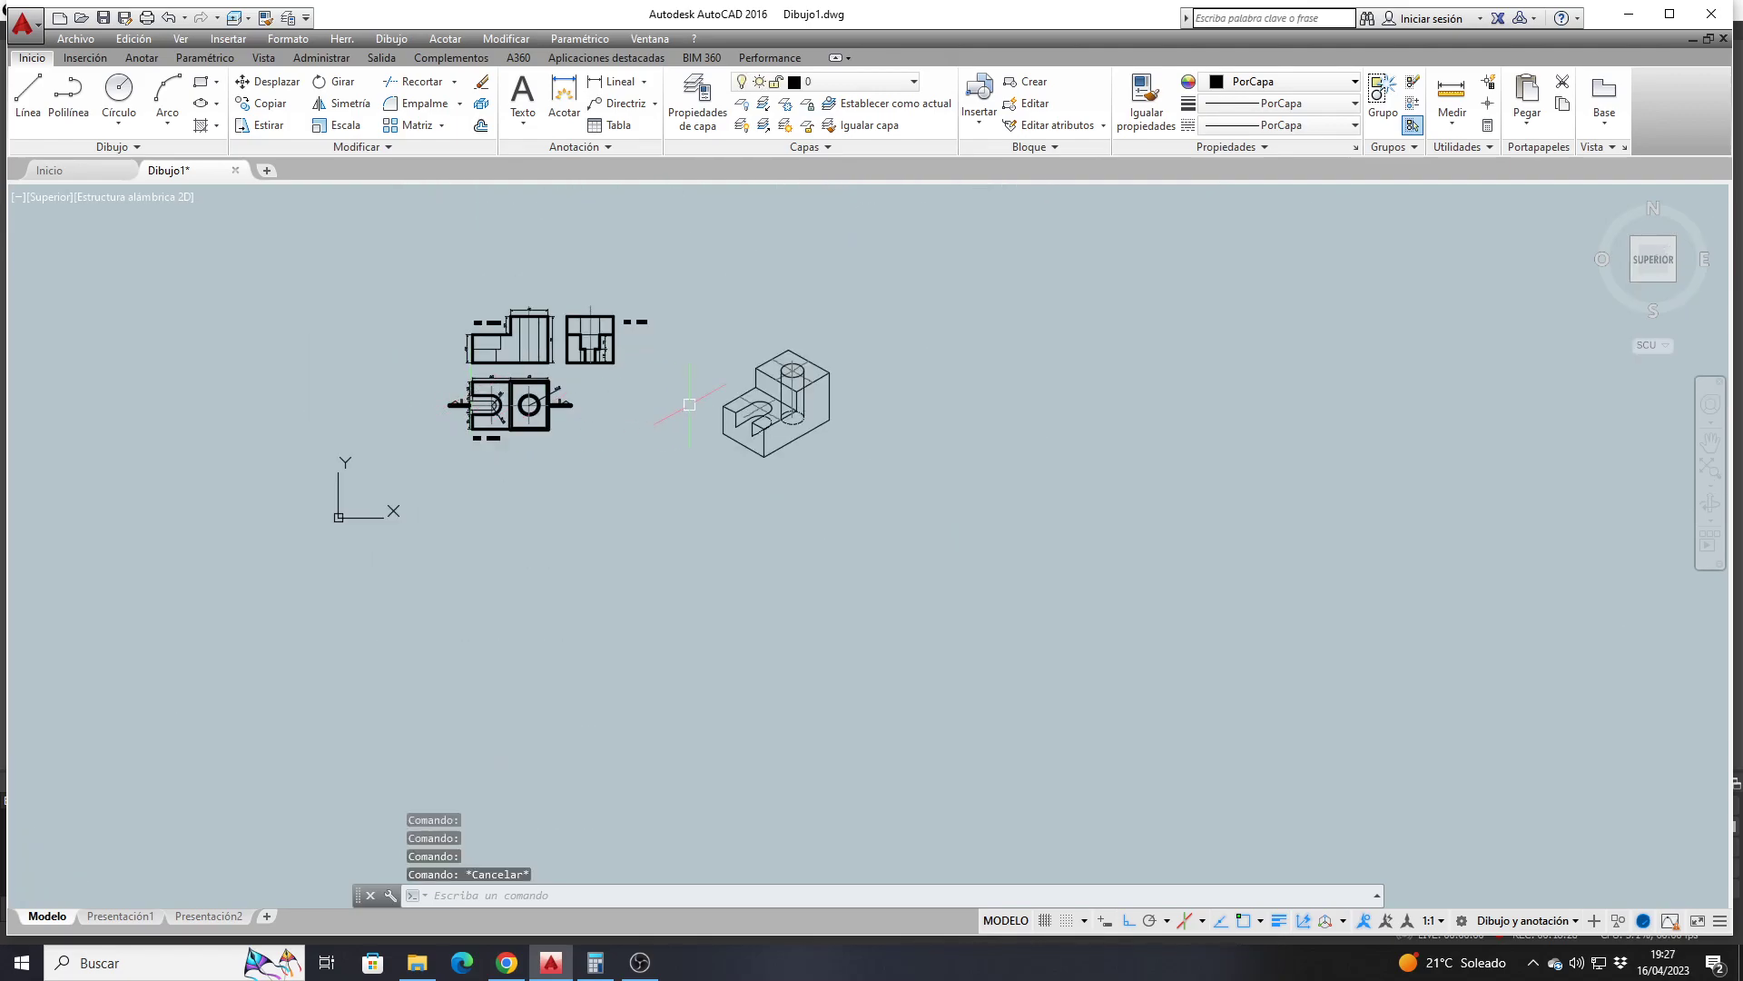
{"action": "scroll", "coordinate": [753, 413], "scroll_direction": "up", "scroll_amount": 8}
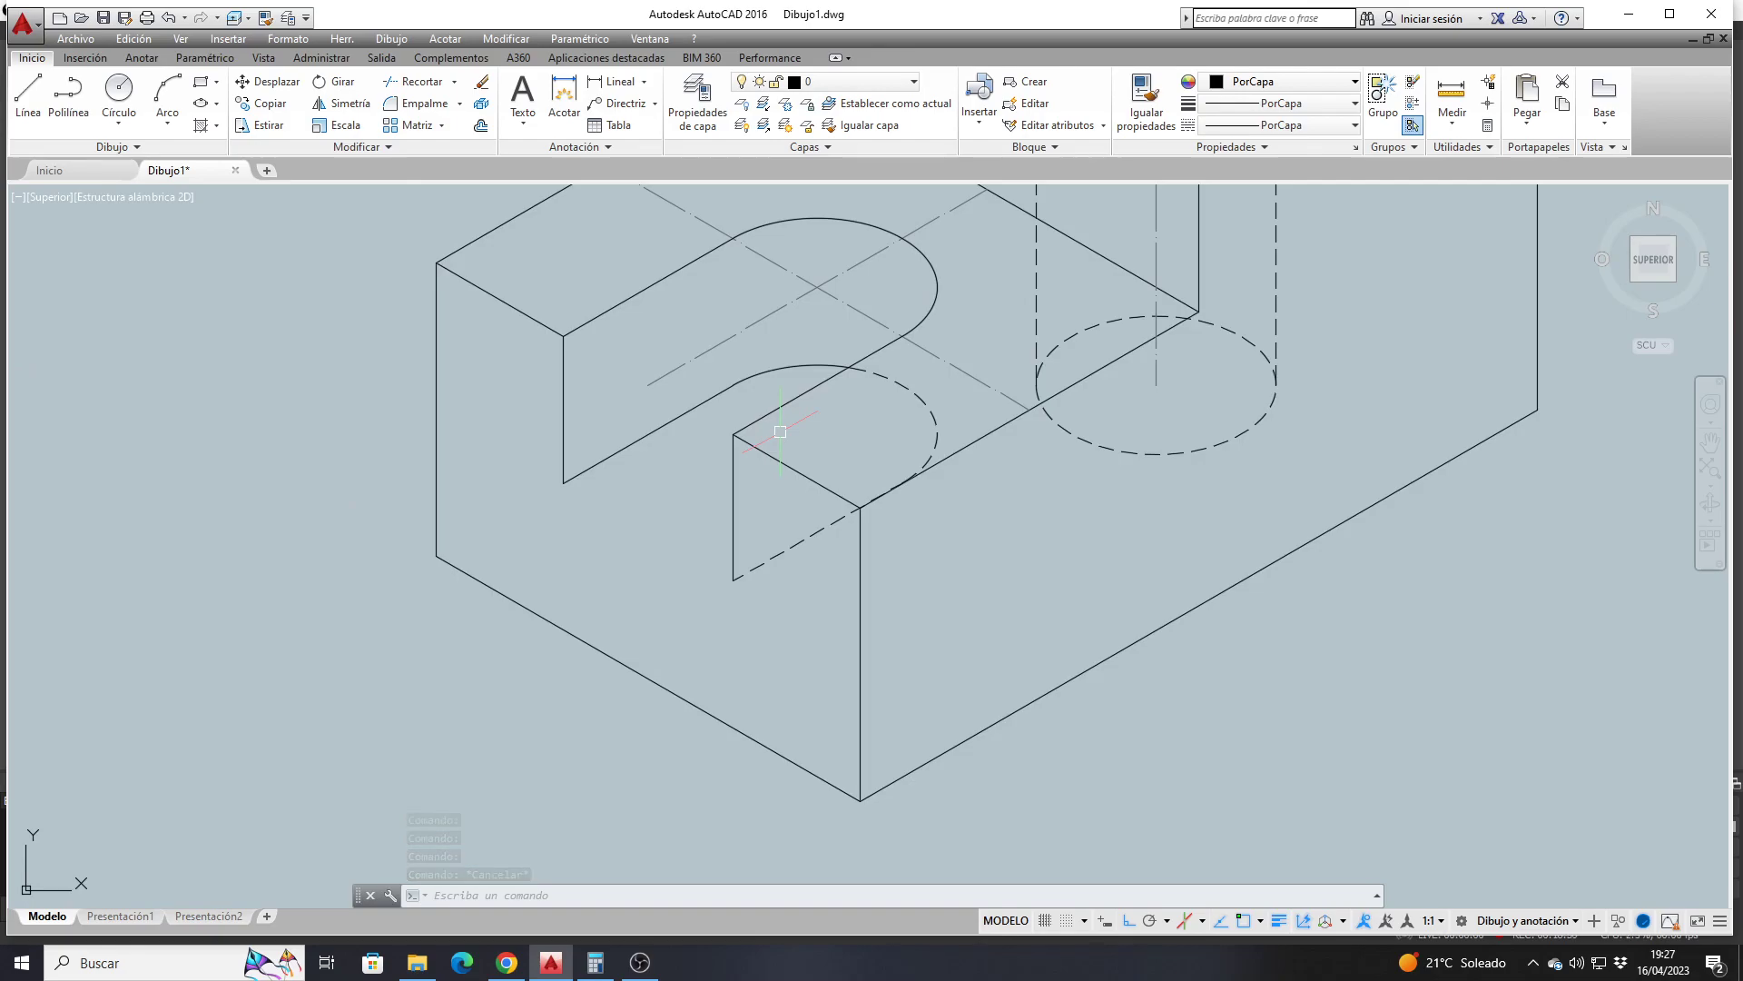
Draw a 15 mm vertical line downward from the centre of the upper slot arc, at the intersection of its centre lines
{"action": "middle_click_drag", "start_coordinate": [741, 405], "coordinate": [702, 489]}
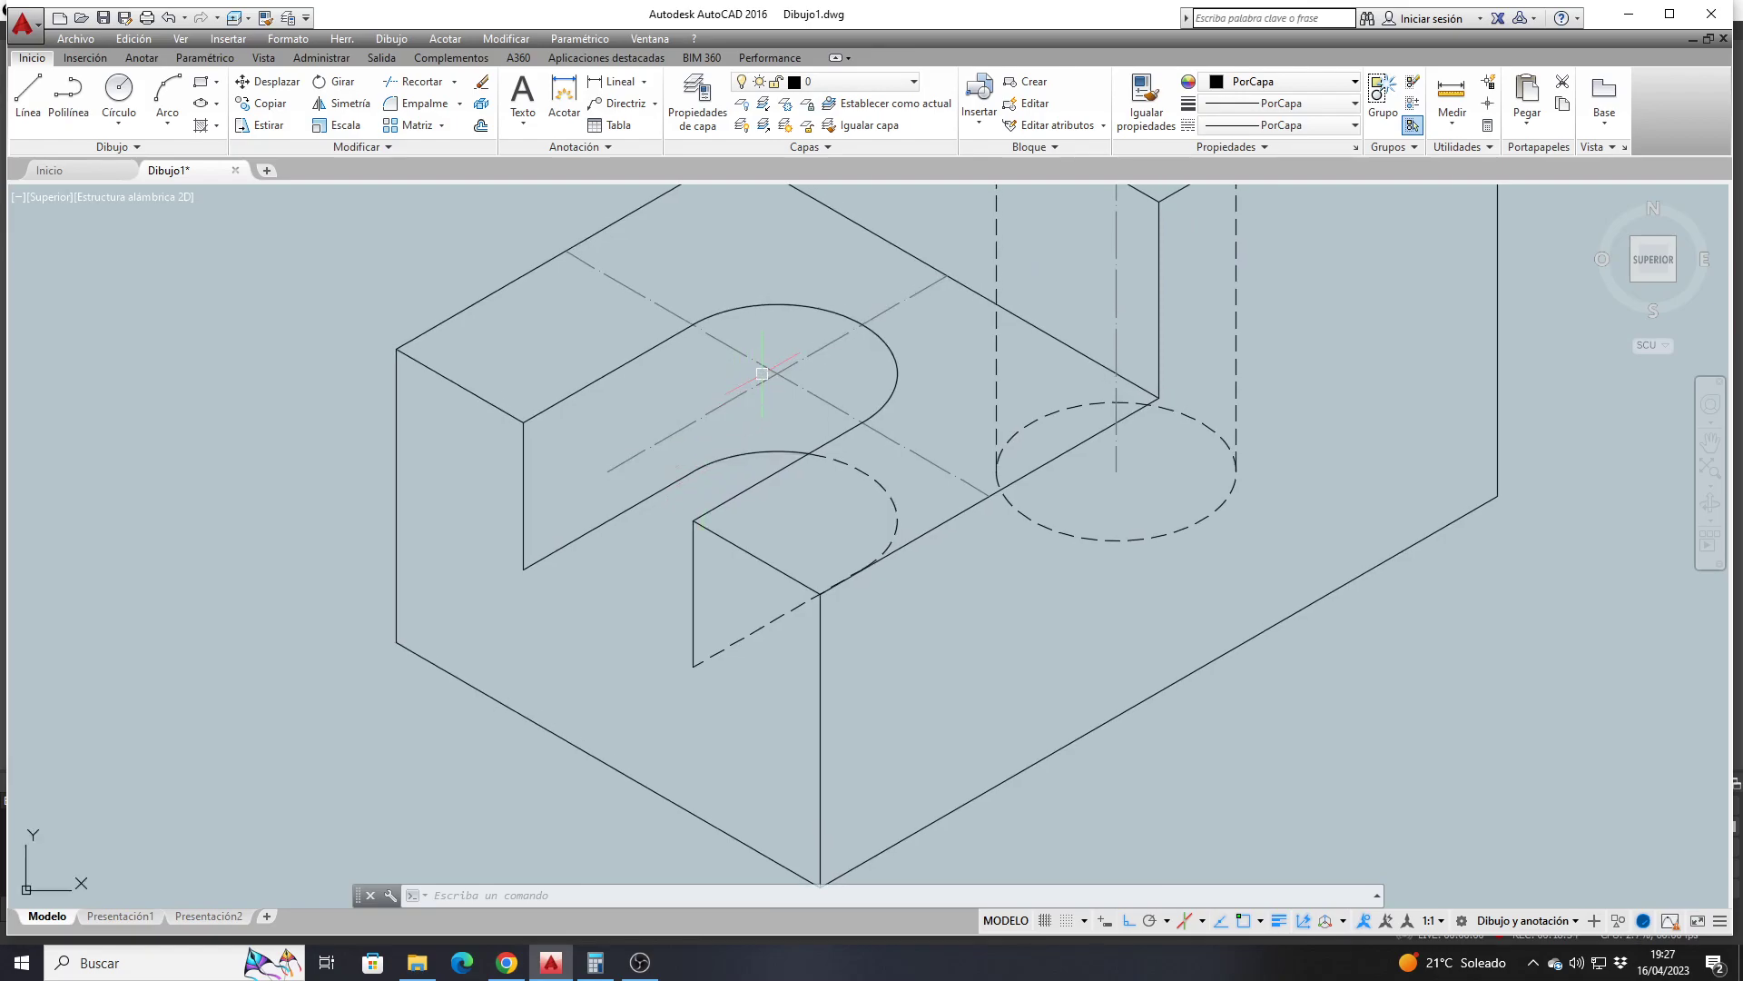
{"action": "scroll", "coordinate": [697, 336], "scroll_direction": "down", "scroll_amount": 4}
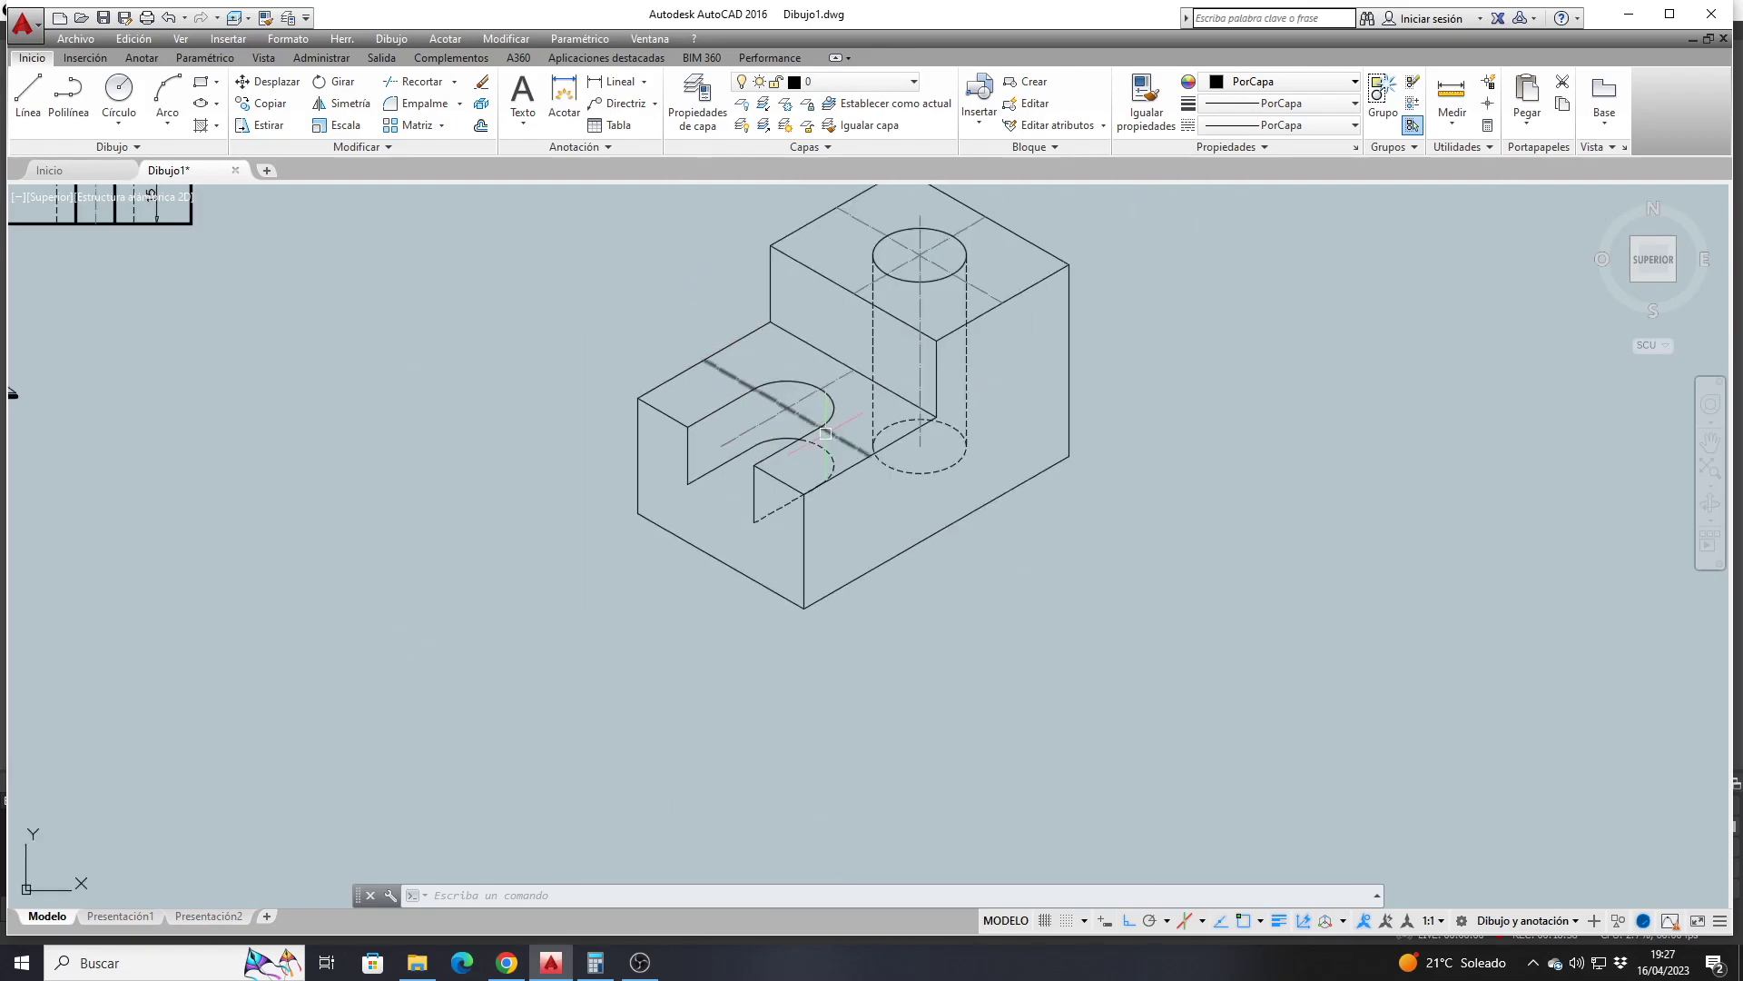
{"action": "left_click", "coordinate": [27, 91]}
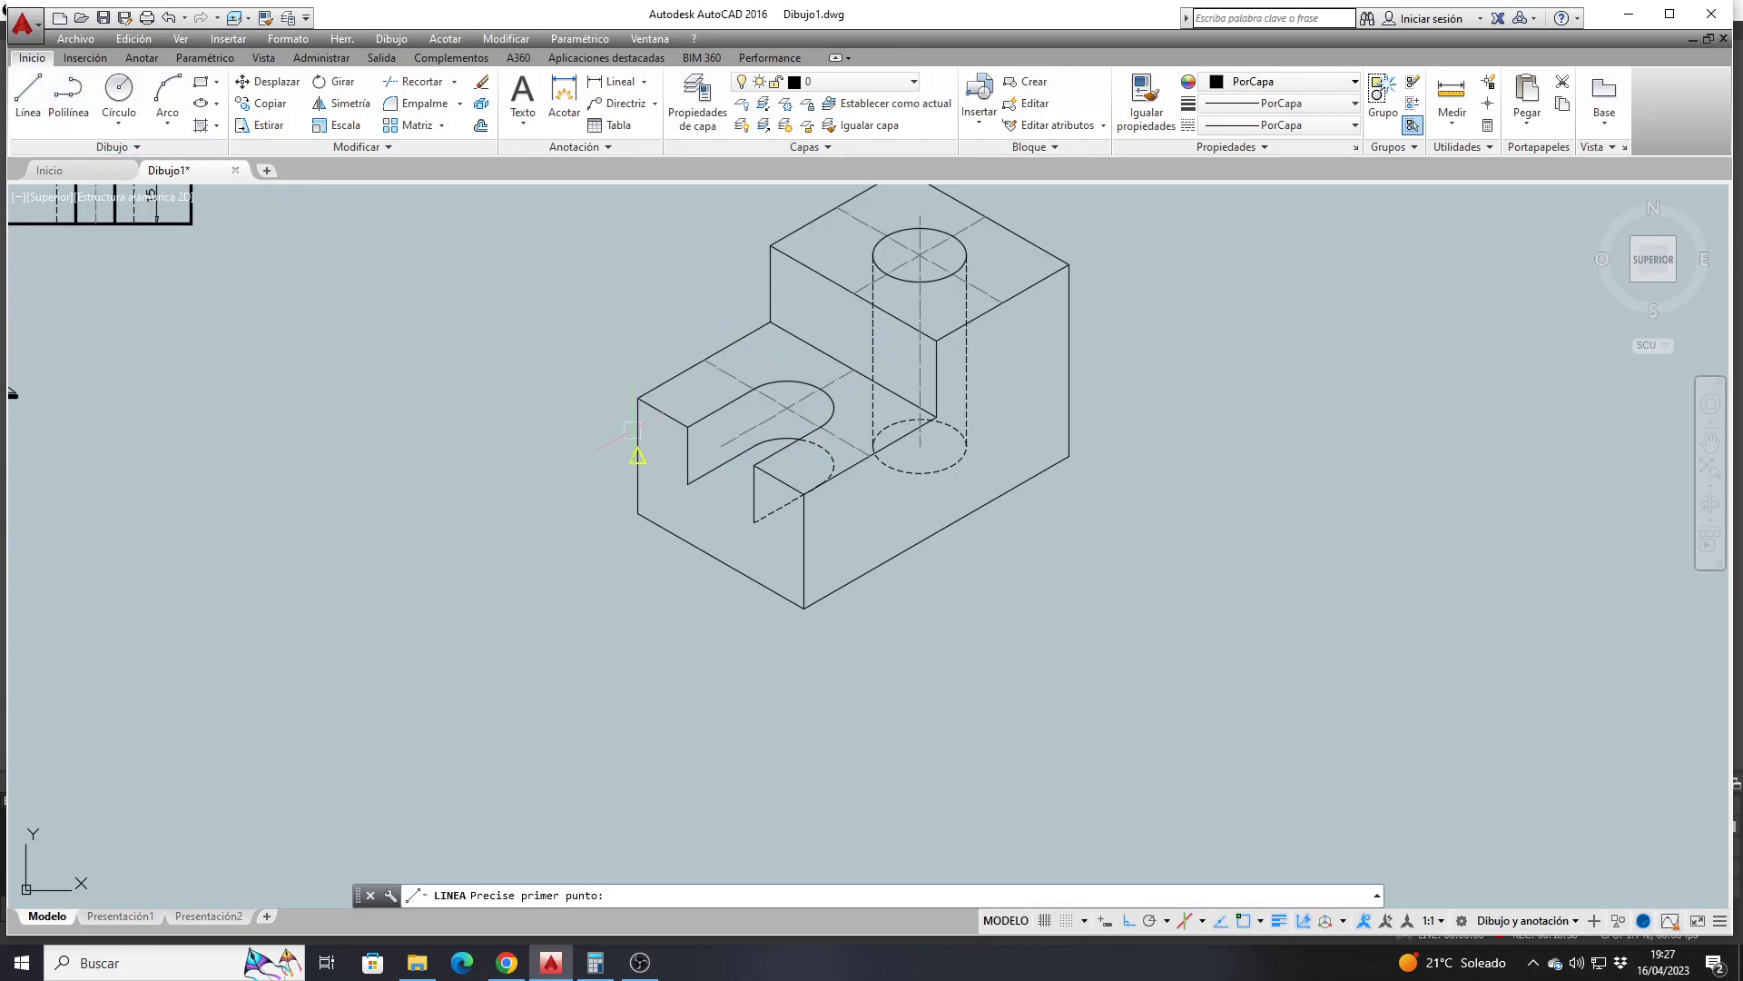
{"action": "scroll", "coordinate": [767, 442], "scroll_direction": "up", "scroll_amount": 4}
{"action": "left_click", "coordinate": [817, 360]}
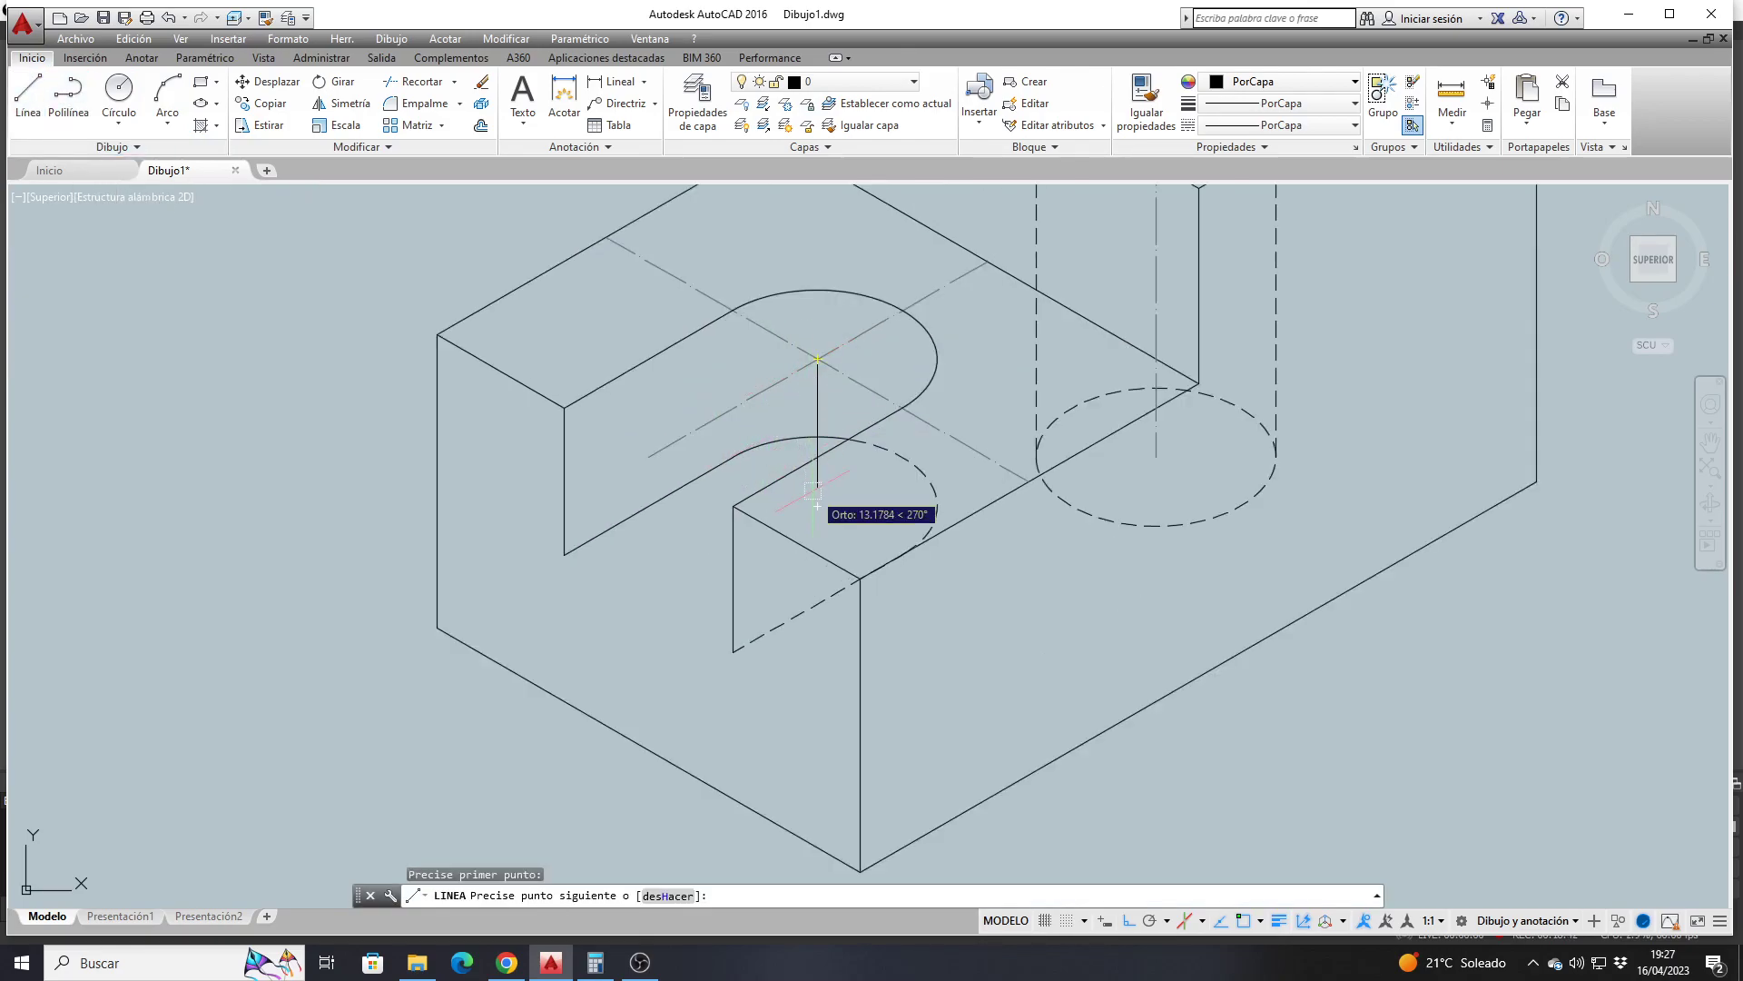
{"action": "type", "text": "15"}
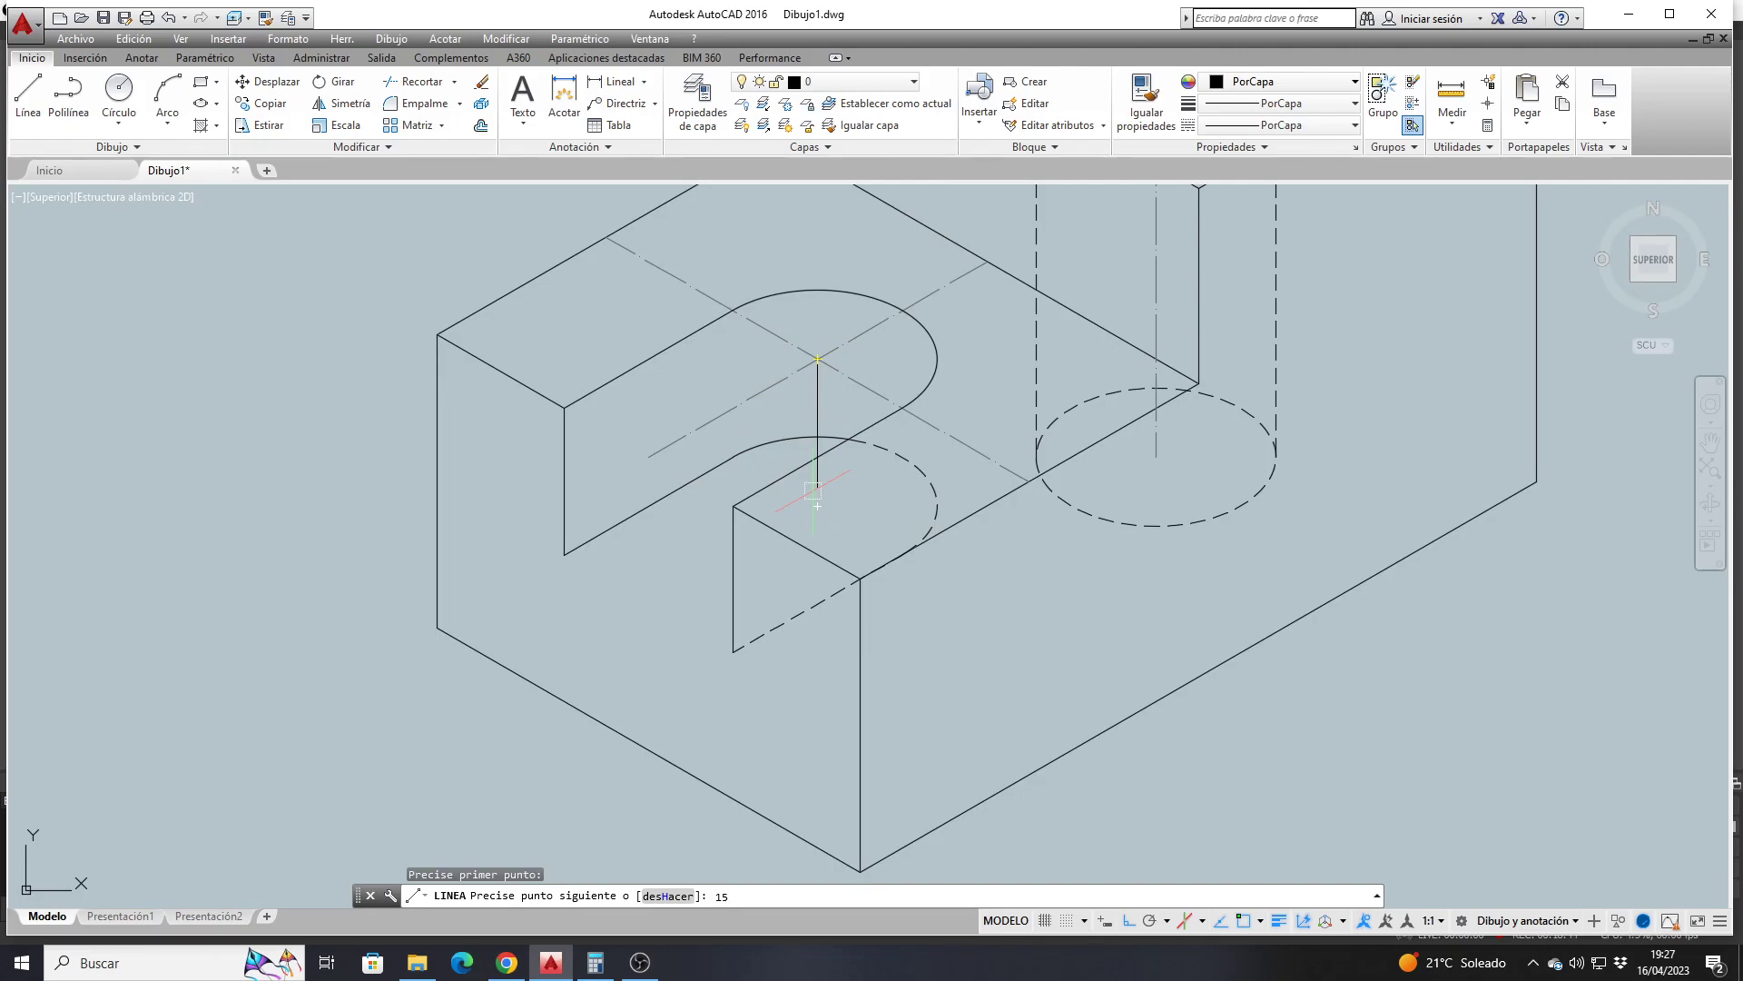
{"action": "key", "text": "Return"}
{"action": "key", "text": "Return"}
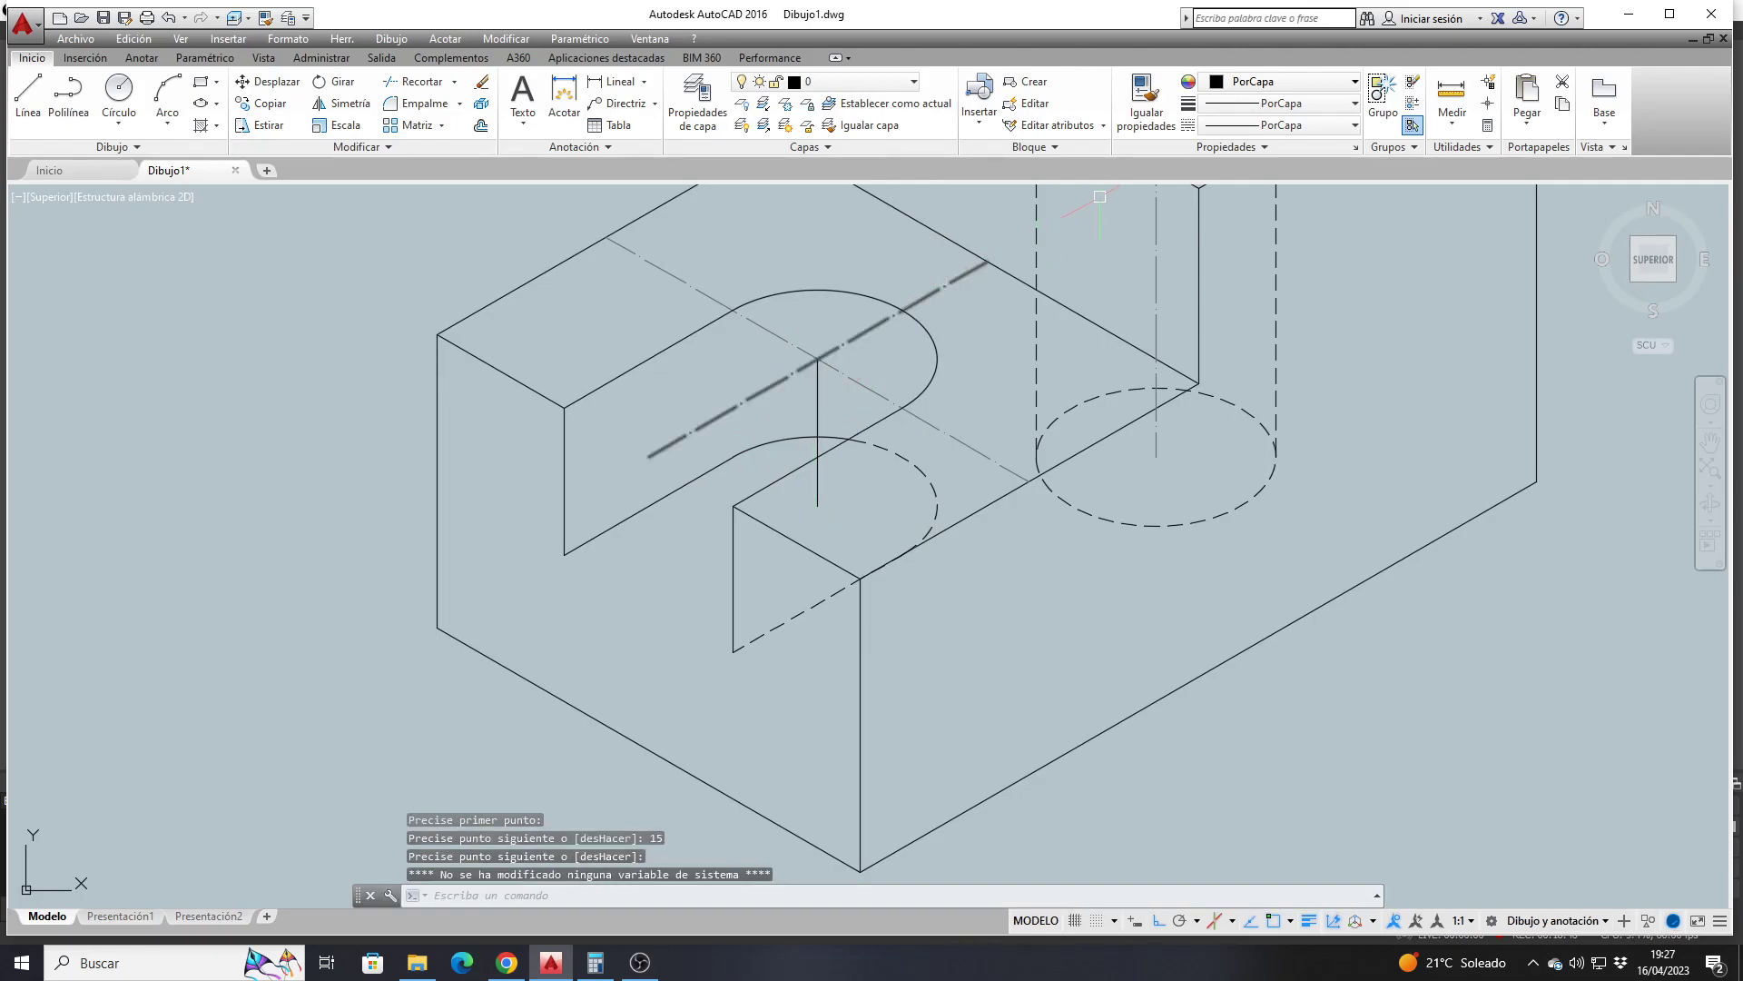
Match the new vertical line's properties to those of the upper slot's longitudinal centre line
{"action": "left_click", "coordinate": [1141, 99]}
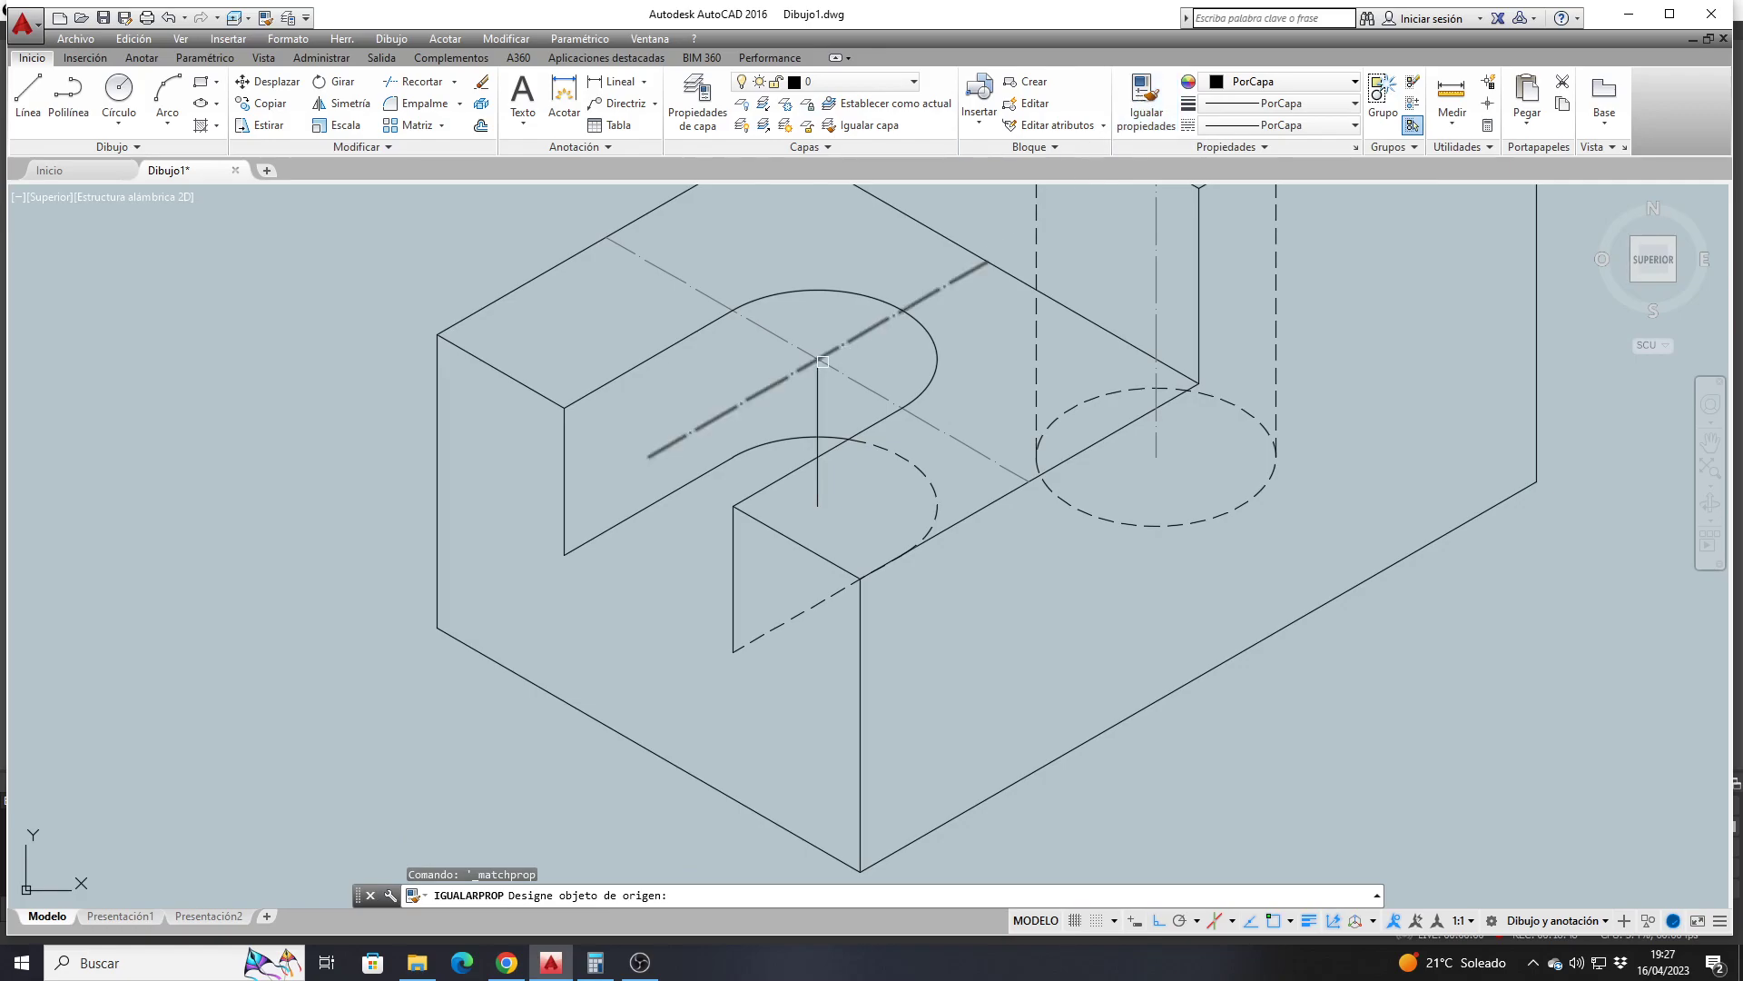
{"action": "left_click", "coordinate": [799, 367]}
{"action": "left_click", "coordinate": [818, 373]}
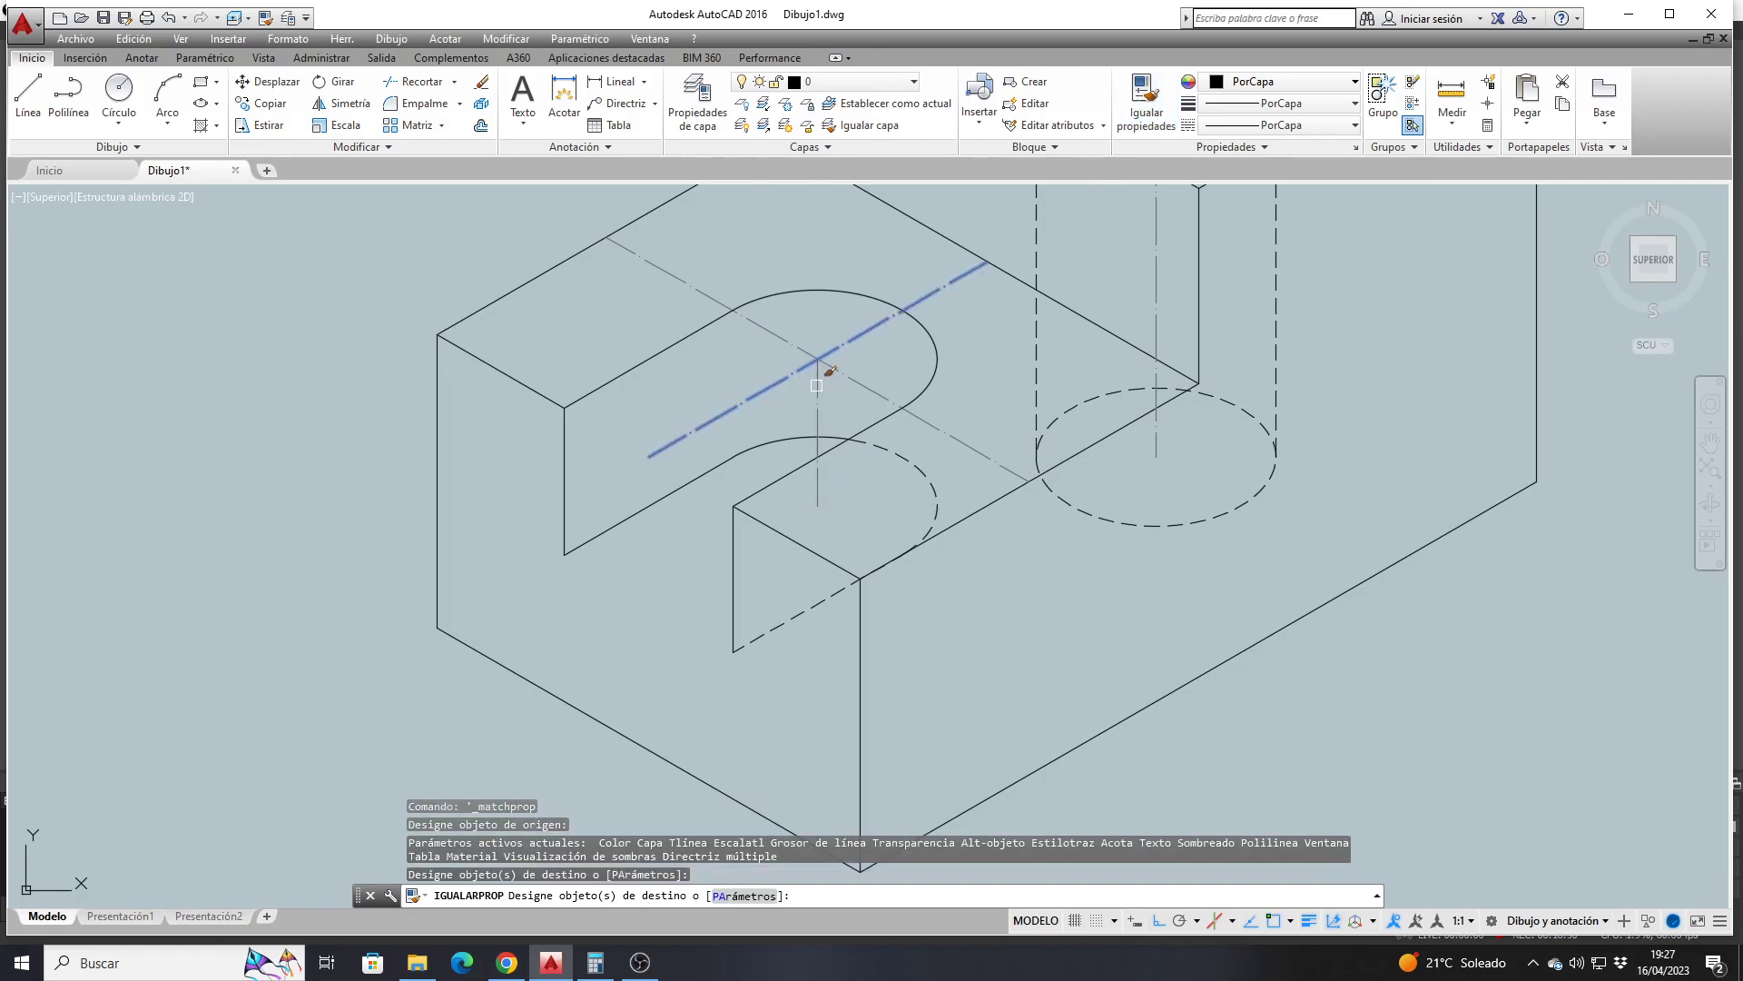
{"action": "key", "text": "Return"}
{"action": "scroll", "coordinate": [818, 504], "scroll_direction": "up", "scroll_amount": 4}
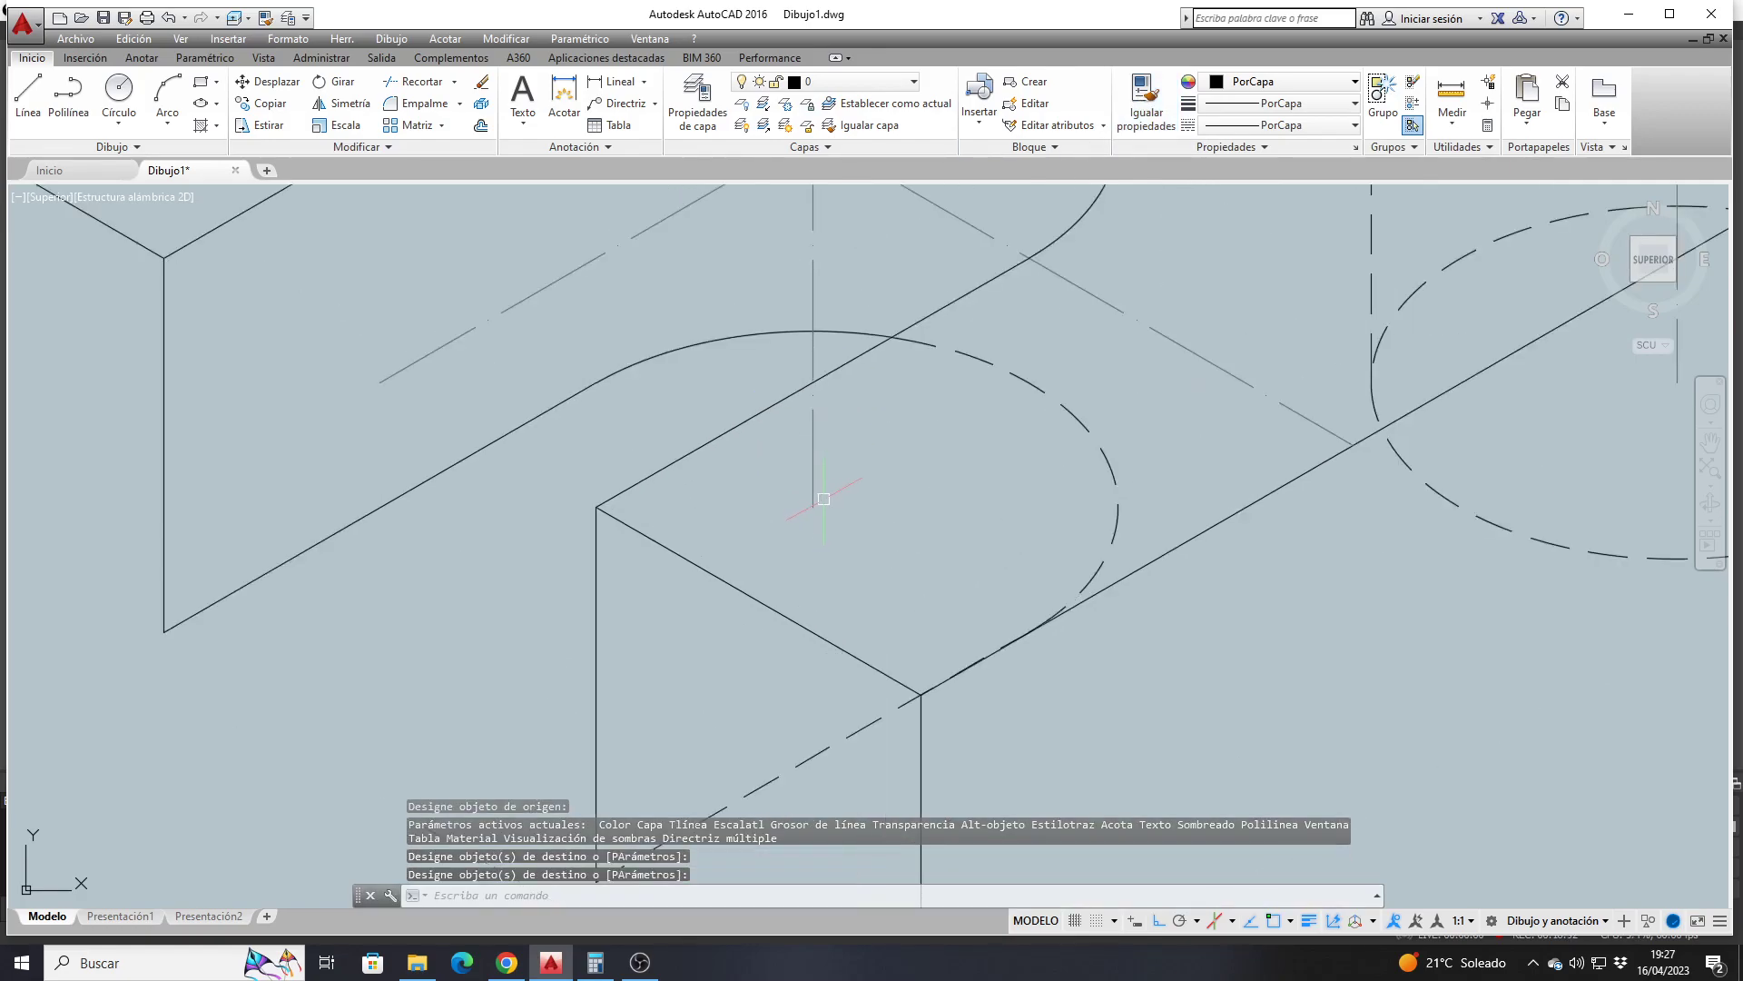
{"action": "left_click", "coordinate": [811, 481]}
{"action": "key", "text": "Return"}
{"action": "left_click", "coordinate": [813, 490]}
{"action": "mouse_move", "coordinate": [813, 507]}
{"action": "scroll", "coordinate": [837, 508], "scroll_direction": "down", "scroll_amount": 6}
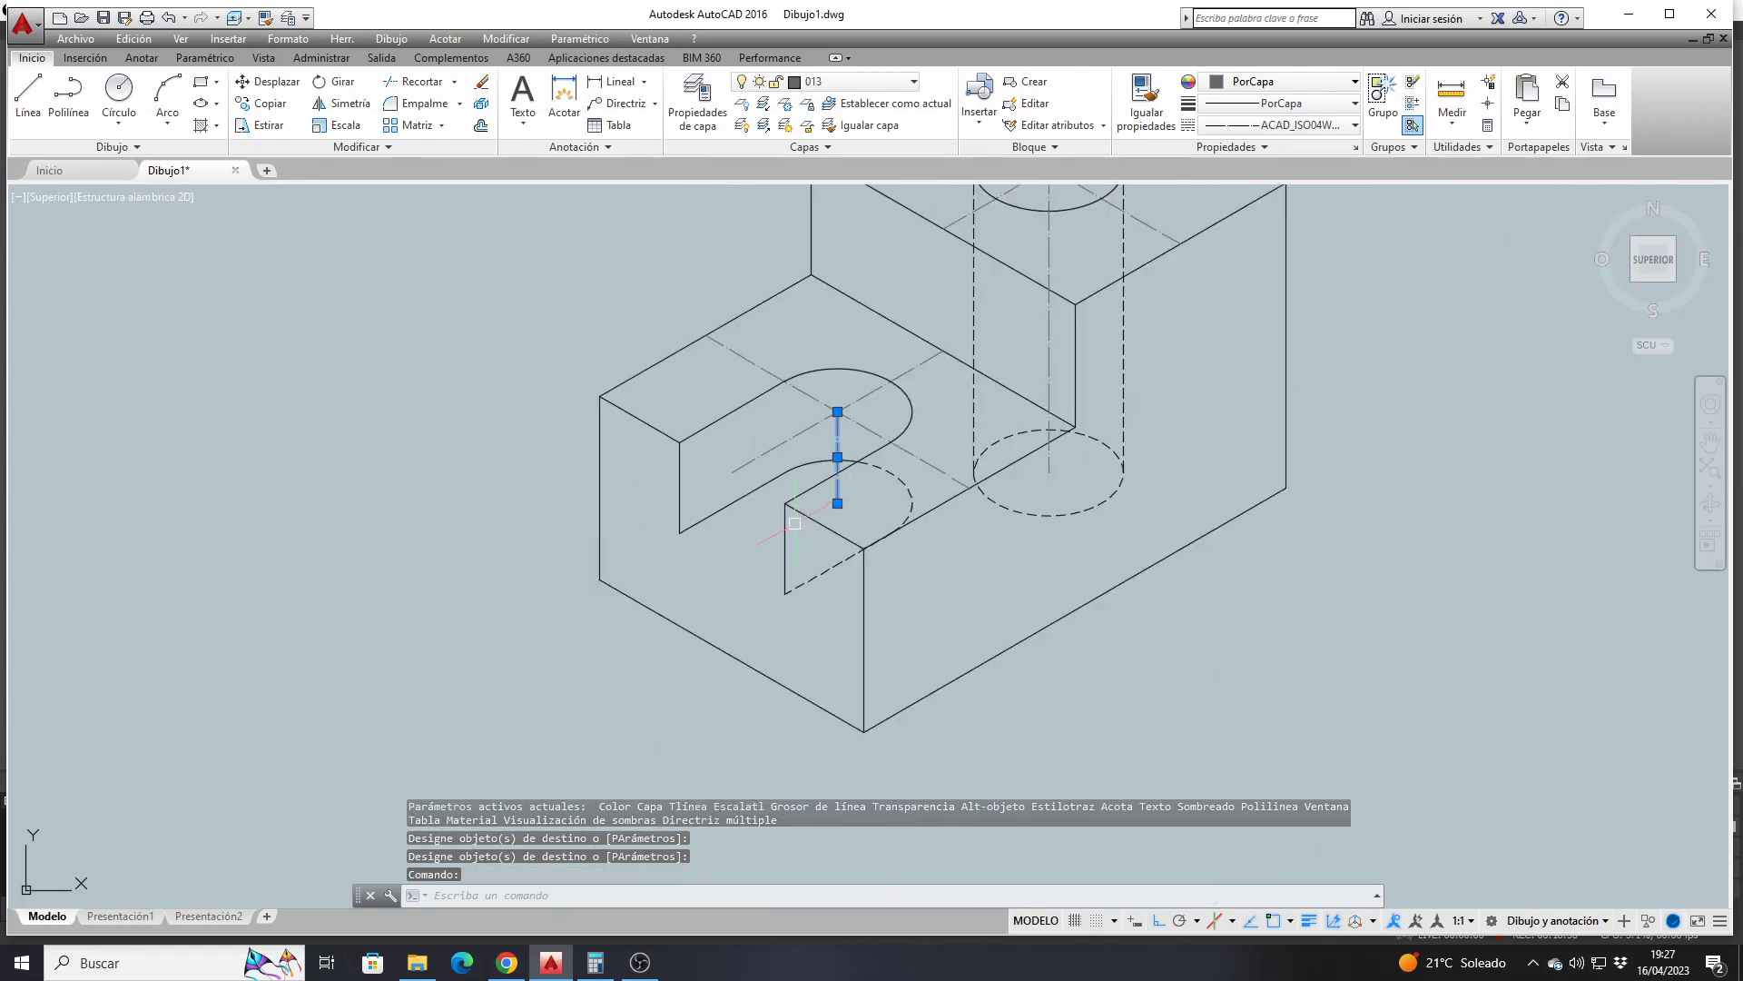
{"action": "key", "text": "Escape"}
Check the R5 arc in the top view and draw a radius 5 isocircle in the top isoplane, centred on the vertical centre line's lower end
{"action": "scroll", "coordinate": [767, 522], "scroll_direction": "down", "scroll_amount": 4}
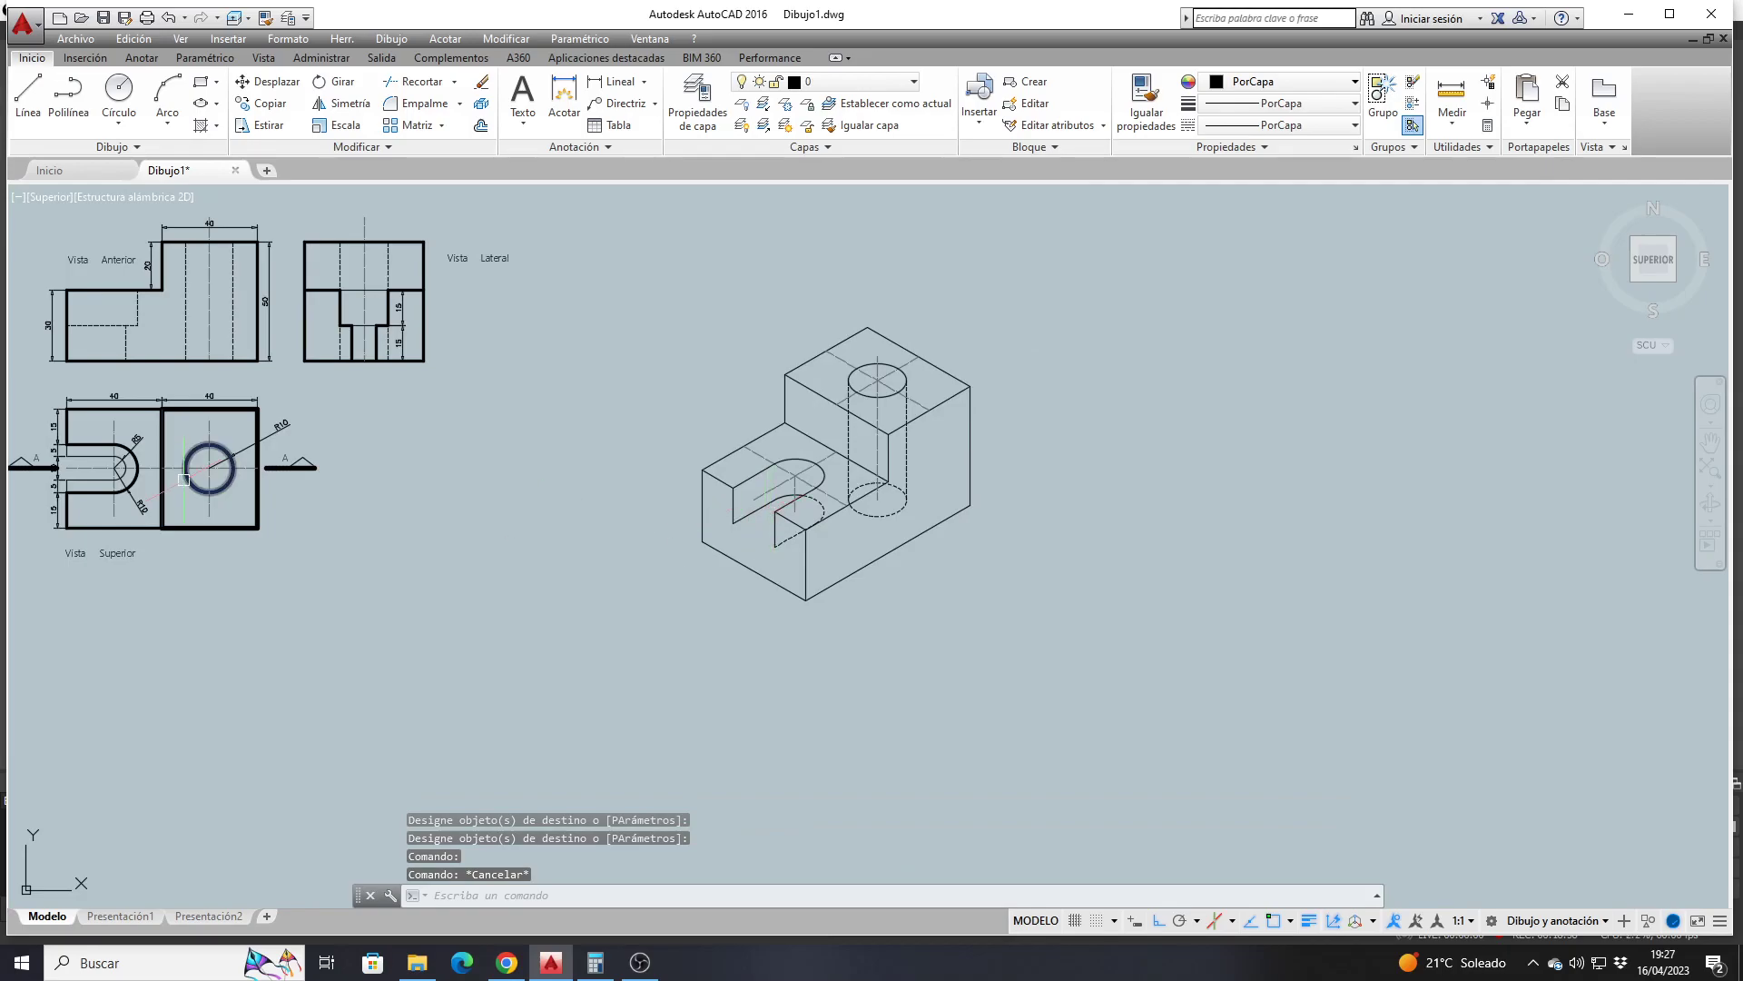
{"action": "scroll", "coordinate": [120, 468], "scroll_direction": "up", "scroll_amount": 4}
{"action": "left_click", "coordinate": [135, 477]}
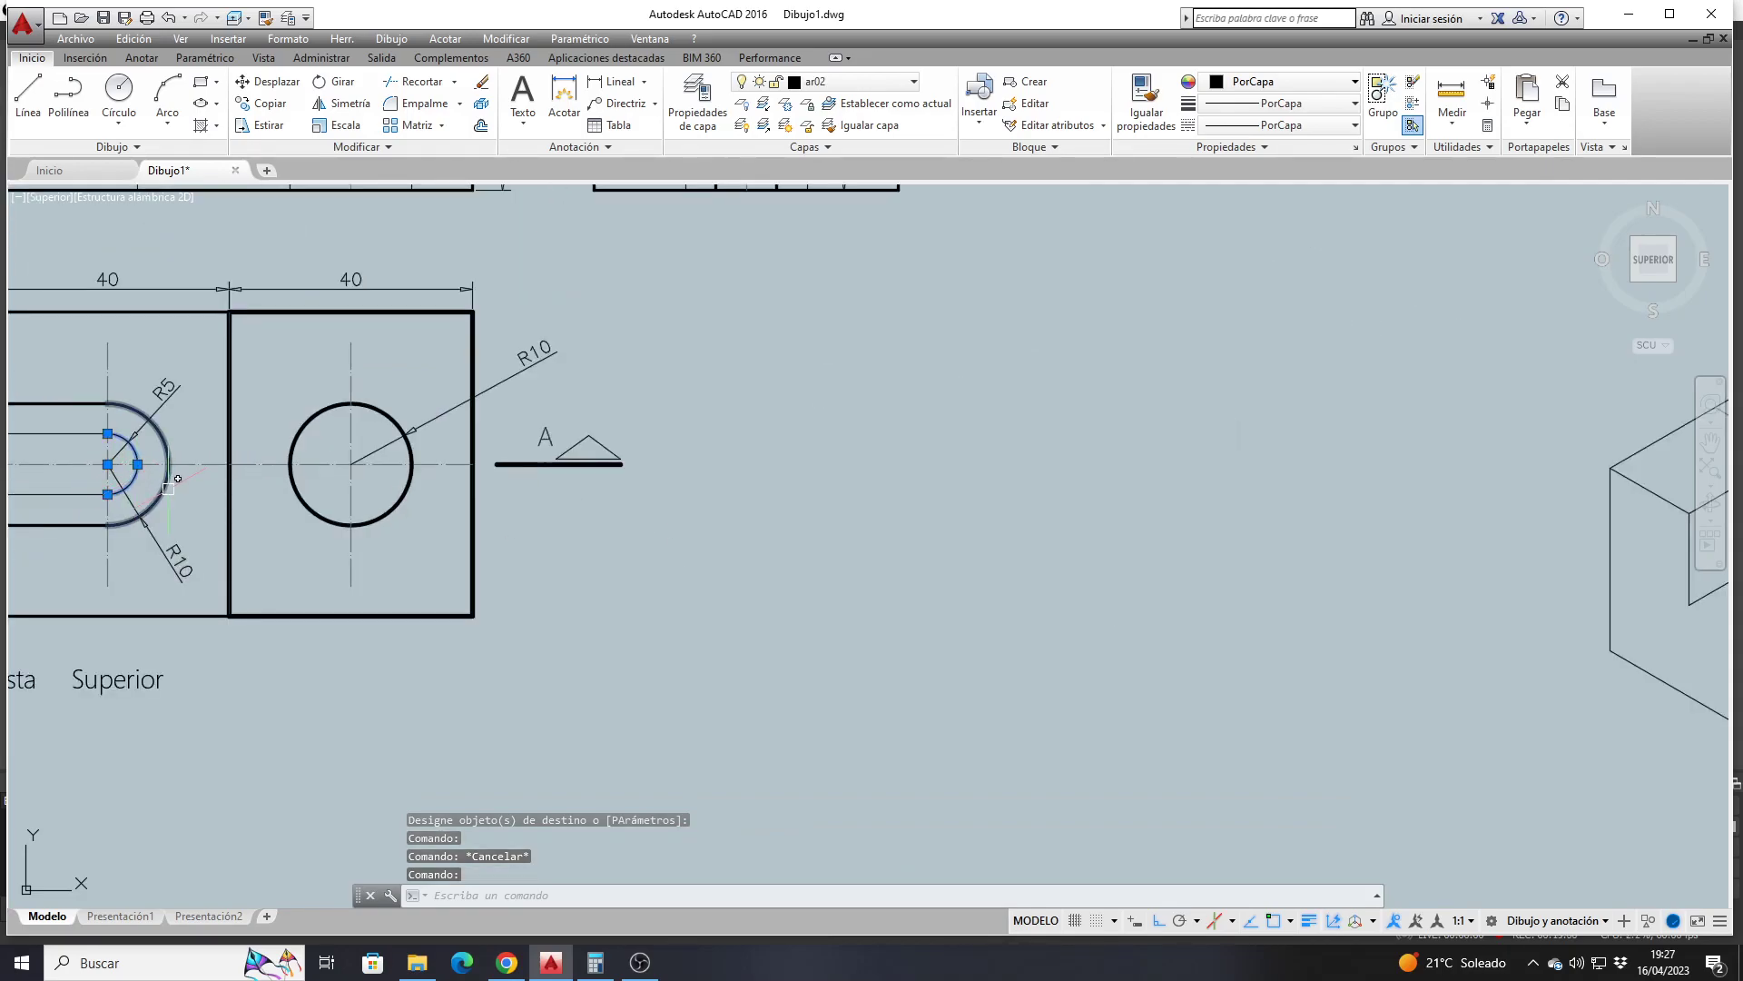
{"action": "key", "text": "Escape"}
{"action": "scroll", "coordinate": [167, 490], "scroll_direction": "down", "scroll_amount": 4}
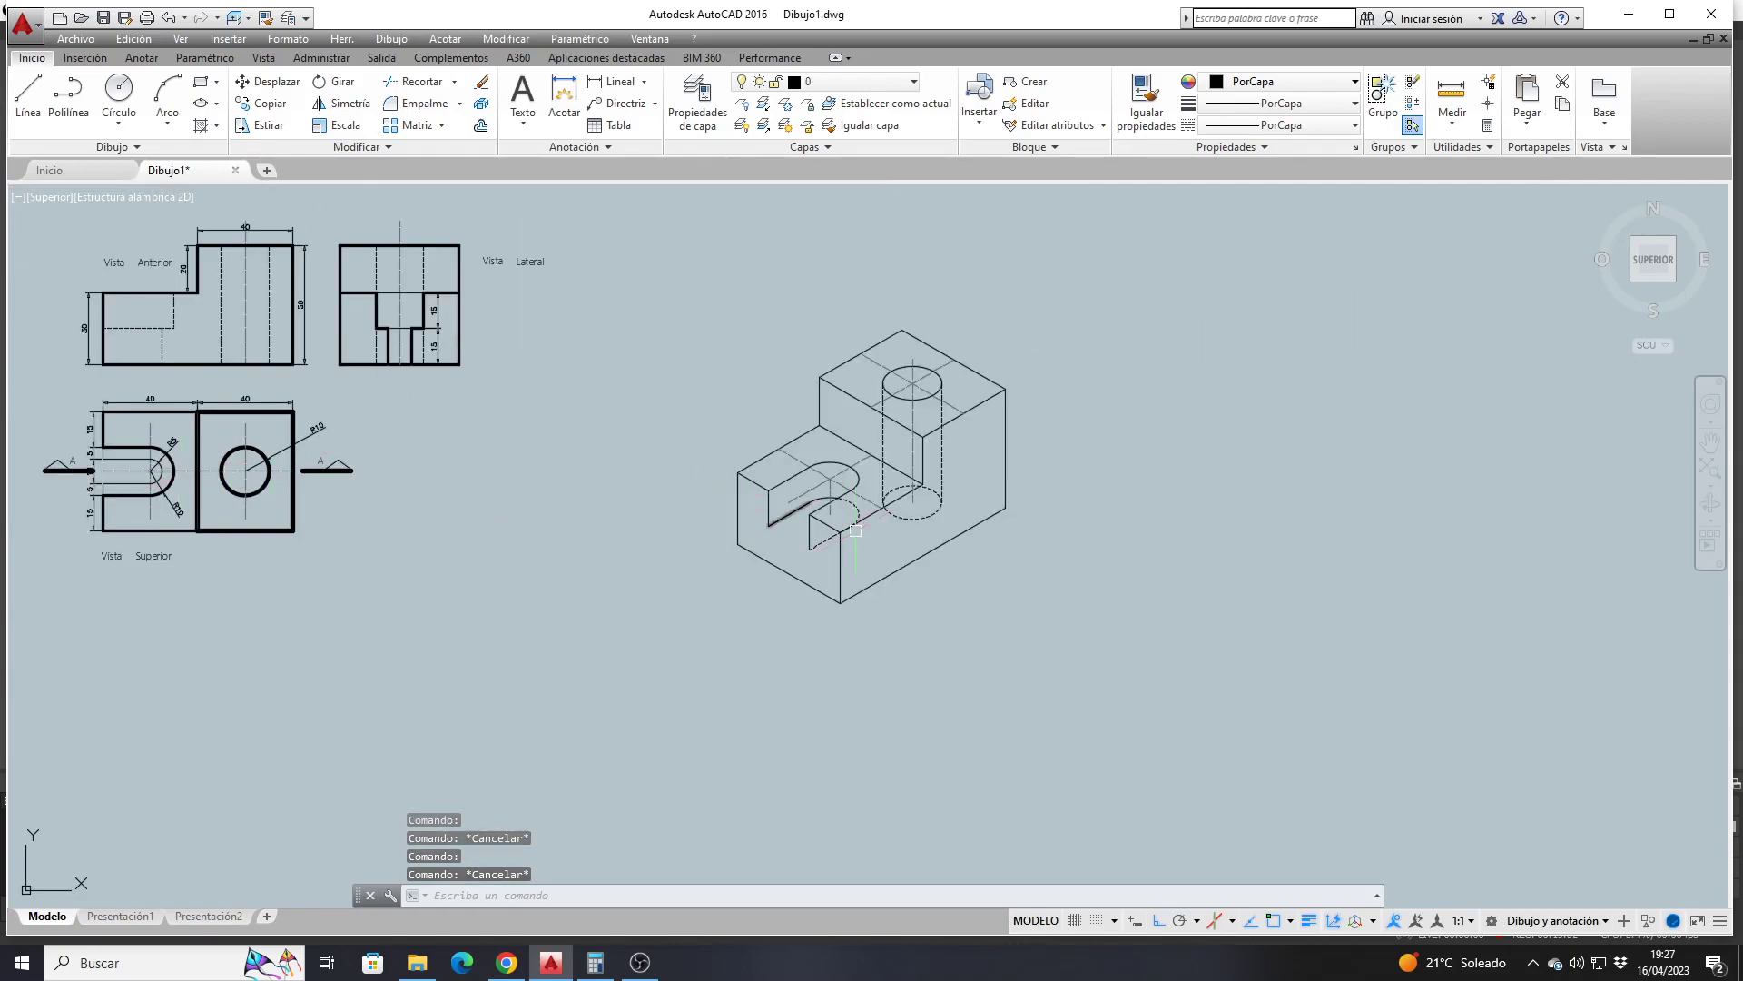
{"action": "scroll", "coordinate": [854, 528], "scroll_direction": "up", "scroll_amount": 2}
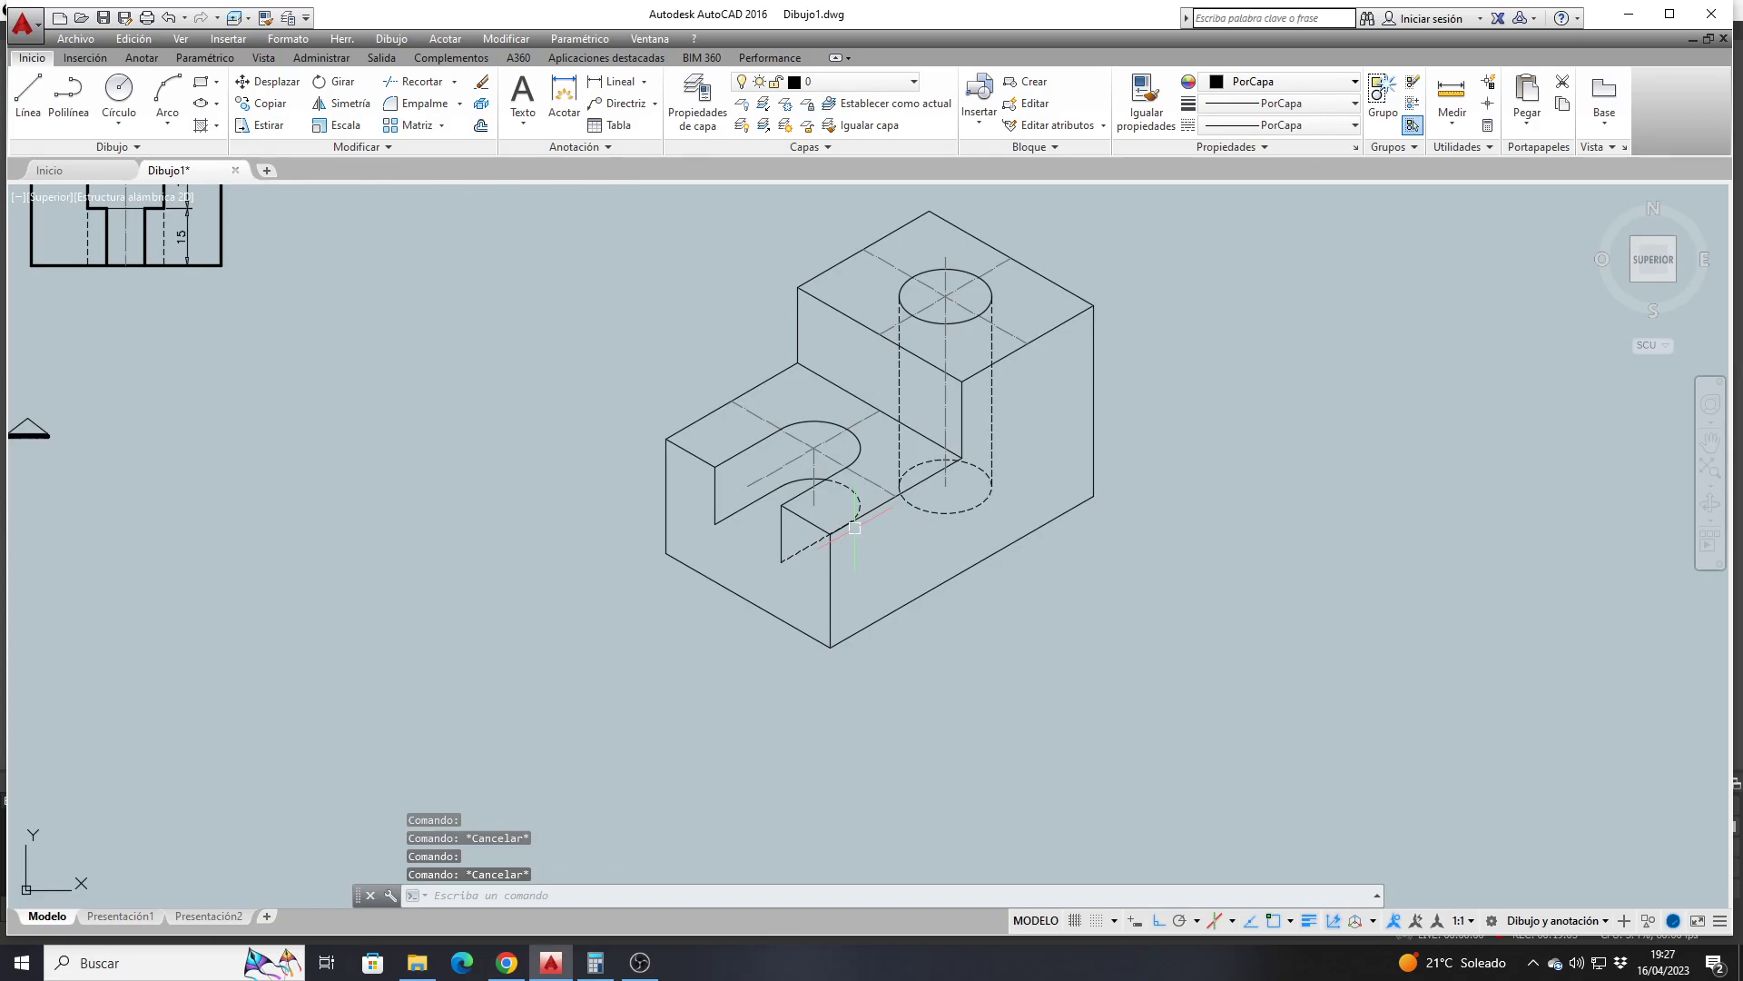
{"action": "left_click", "coordinate": [202, 104]}
{"action": "scroll", "coordinate": [799, 517], "scroll_direction": "up", "scroll_amount": 4}
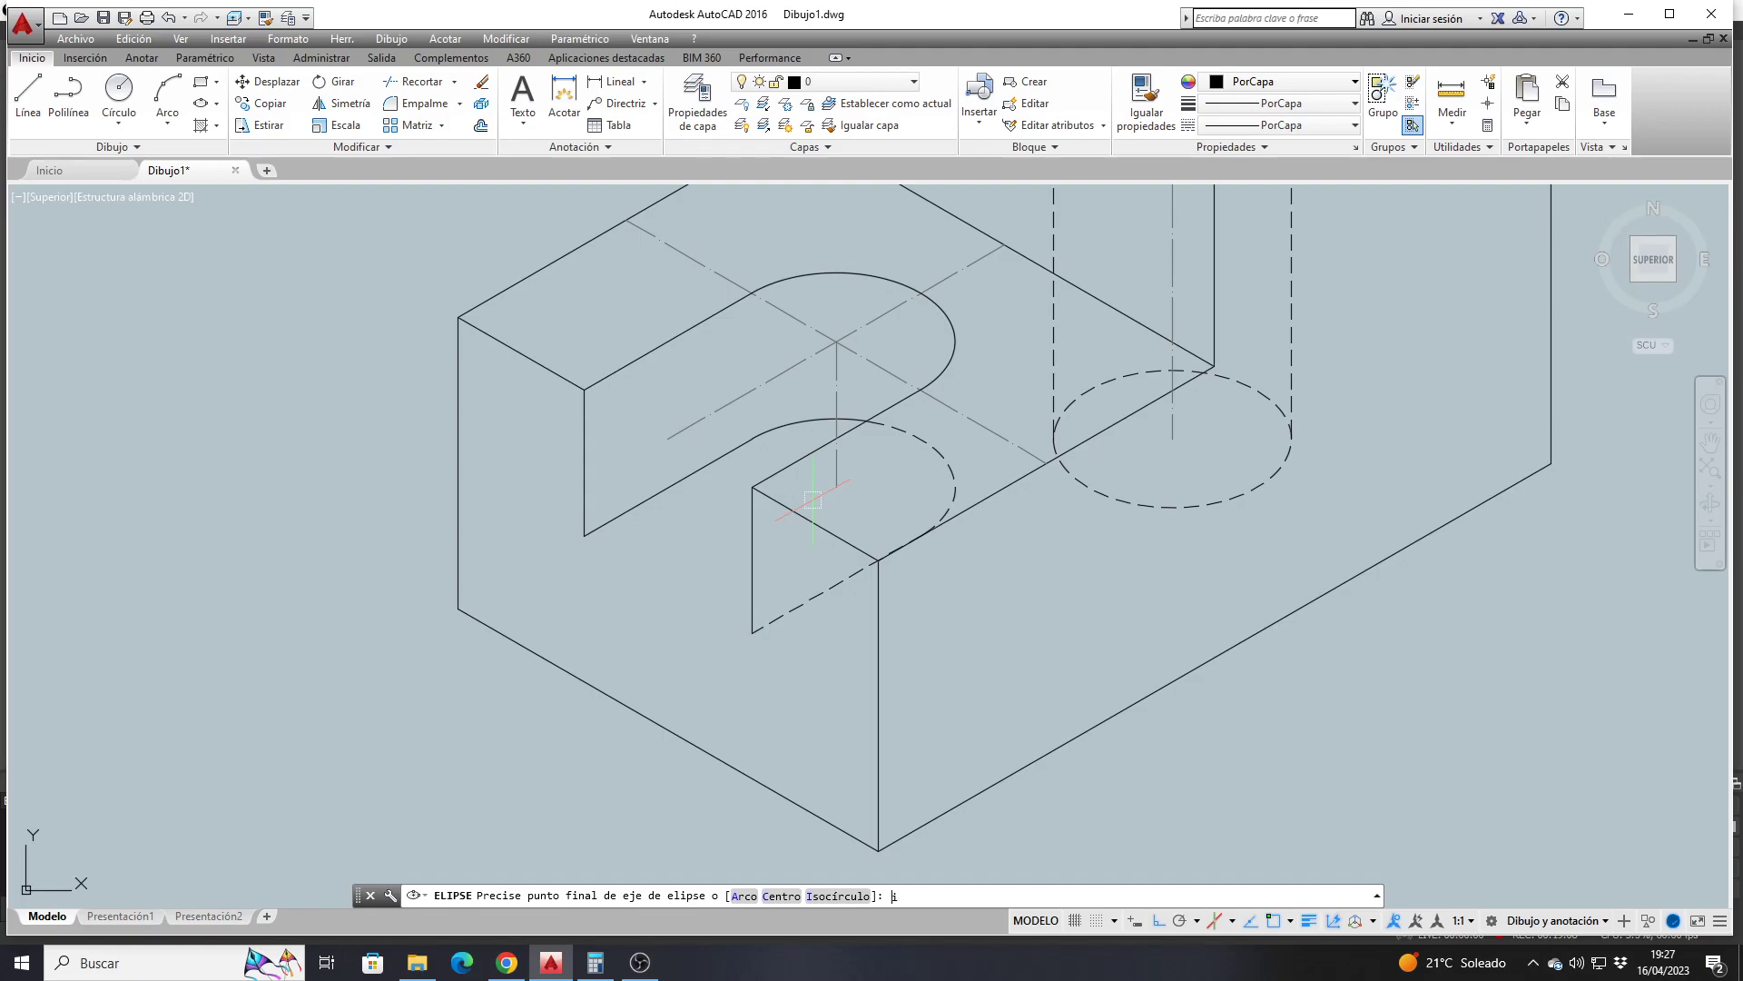
{"action": "type", "text": "i"}
{"action": "key", "text": "Return"}
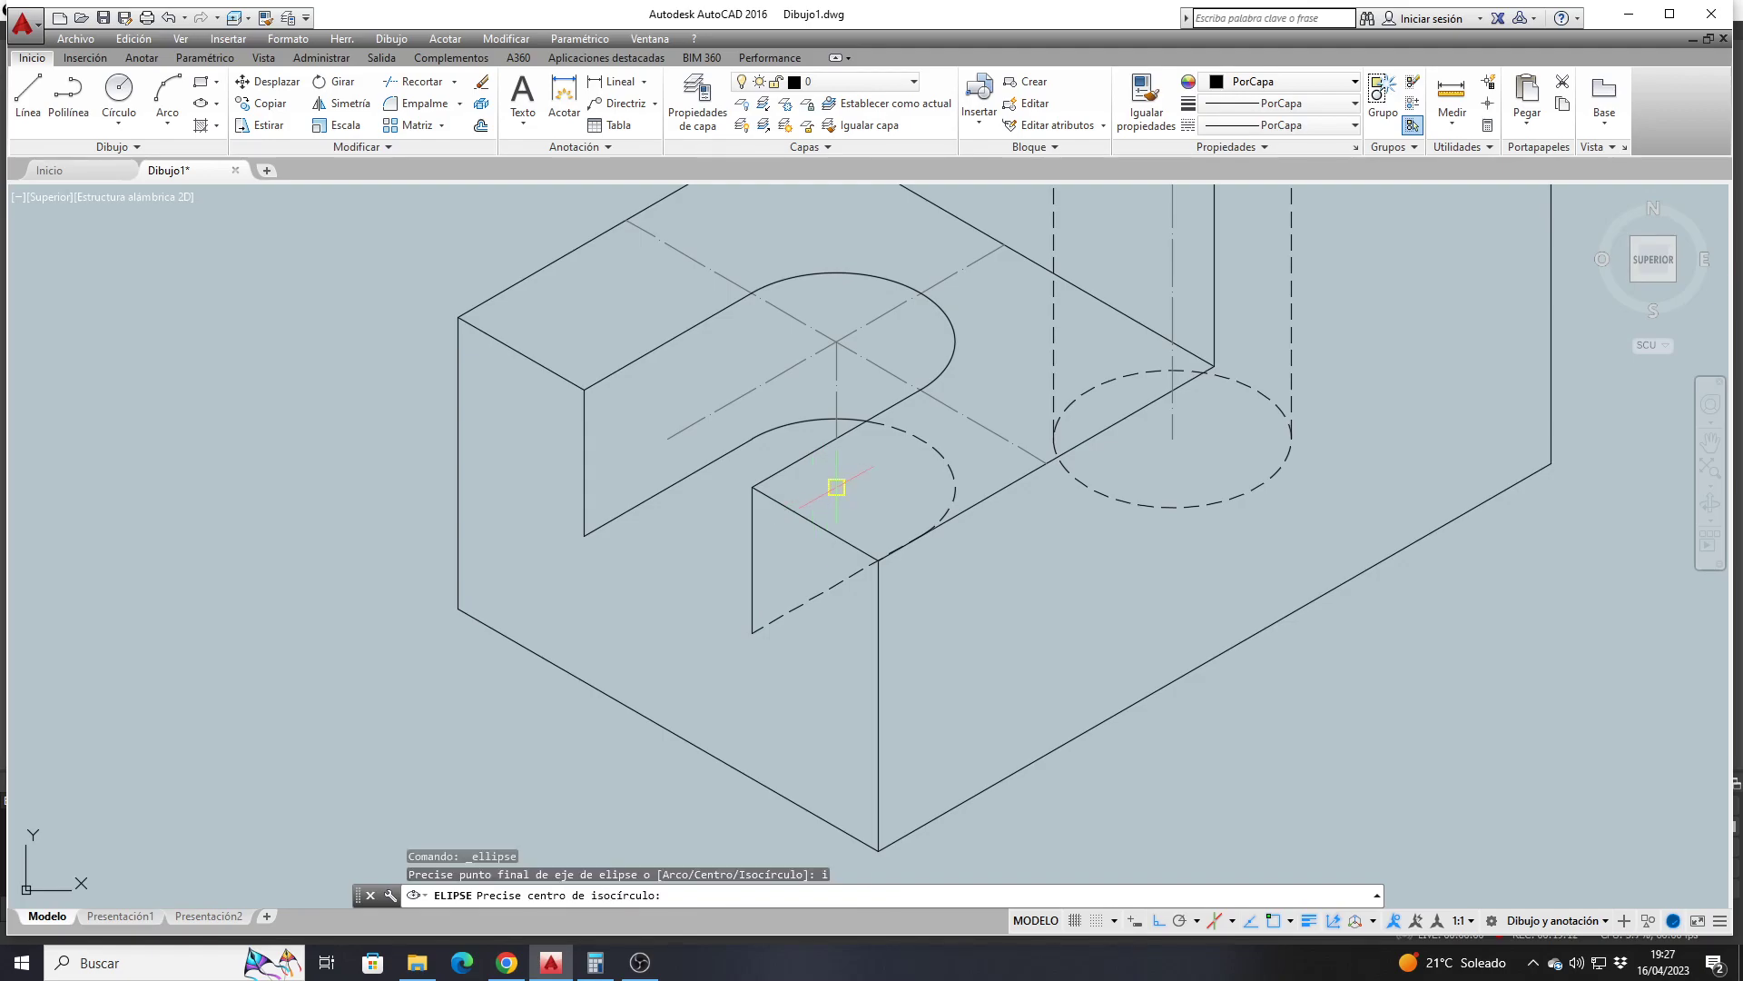
{"action": "left_click", "coordinate": [836, 487]}
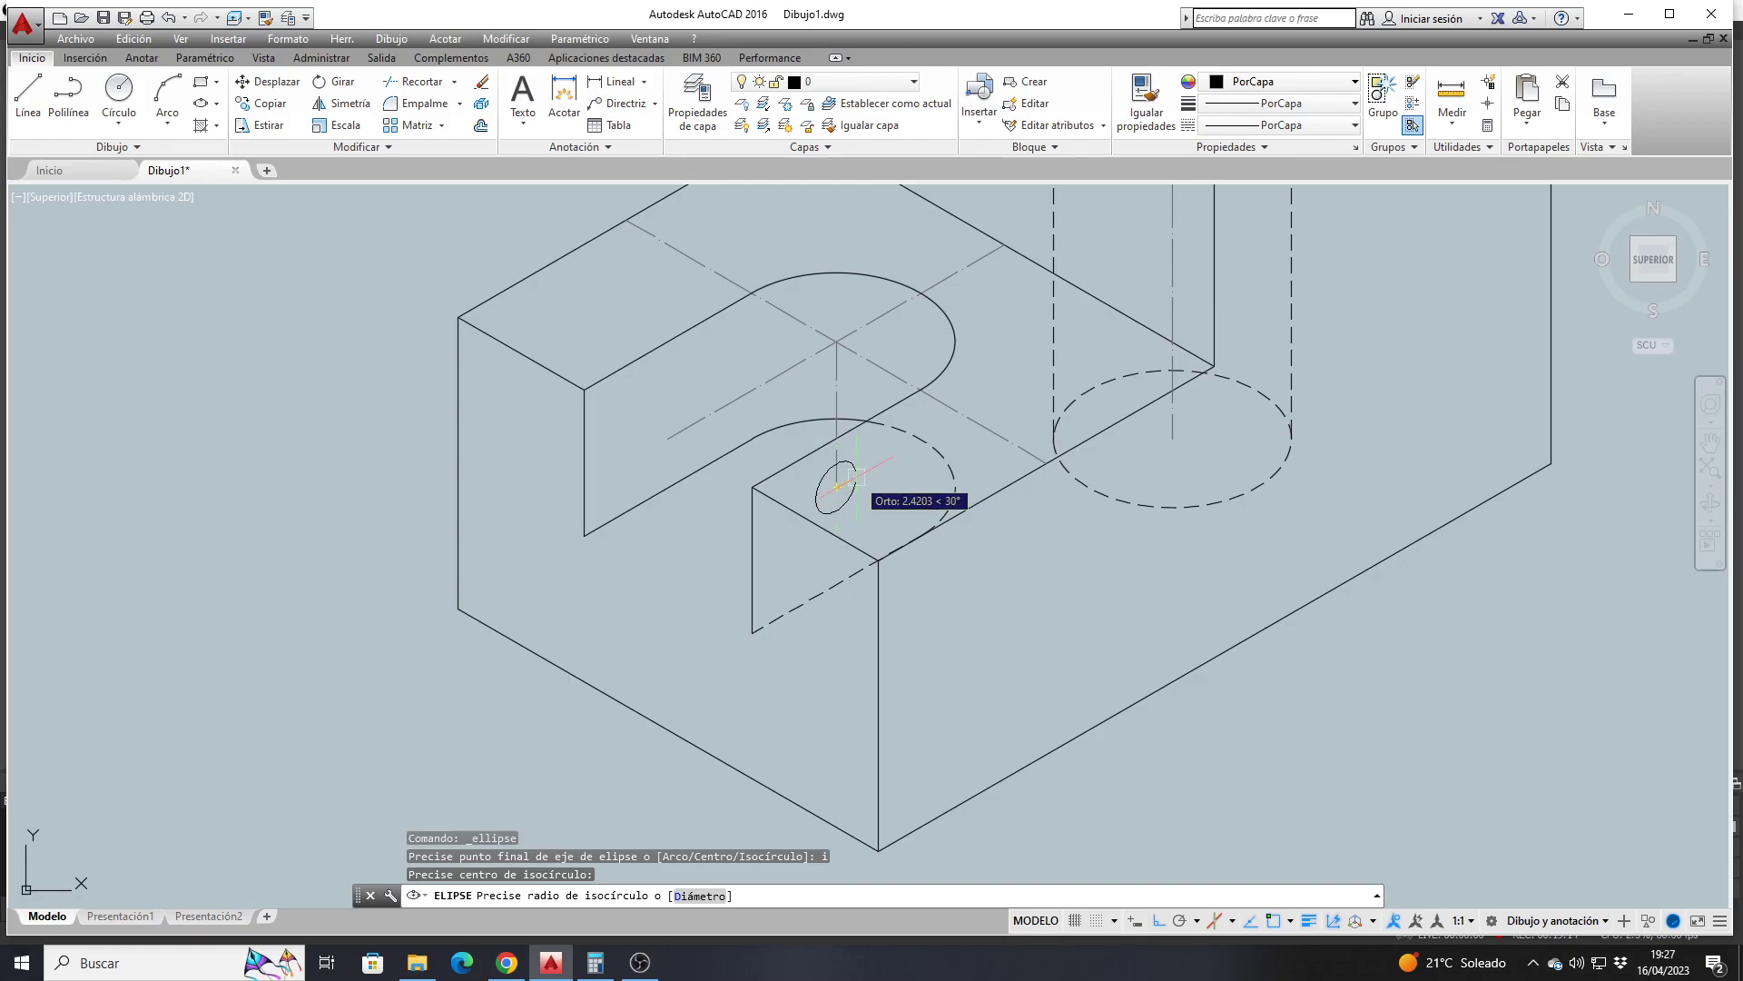
{"action": "key", "text": "F5"}
{"action": "key", "text": "F5"}
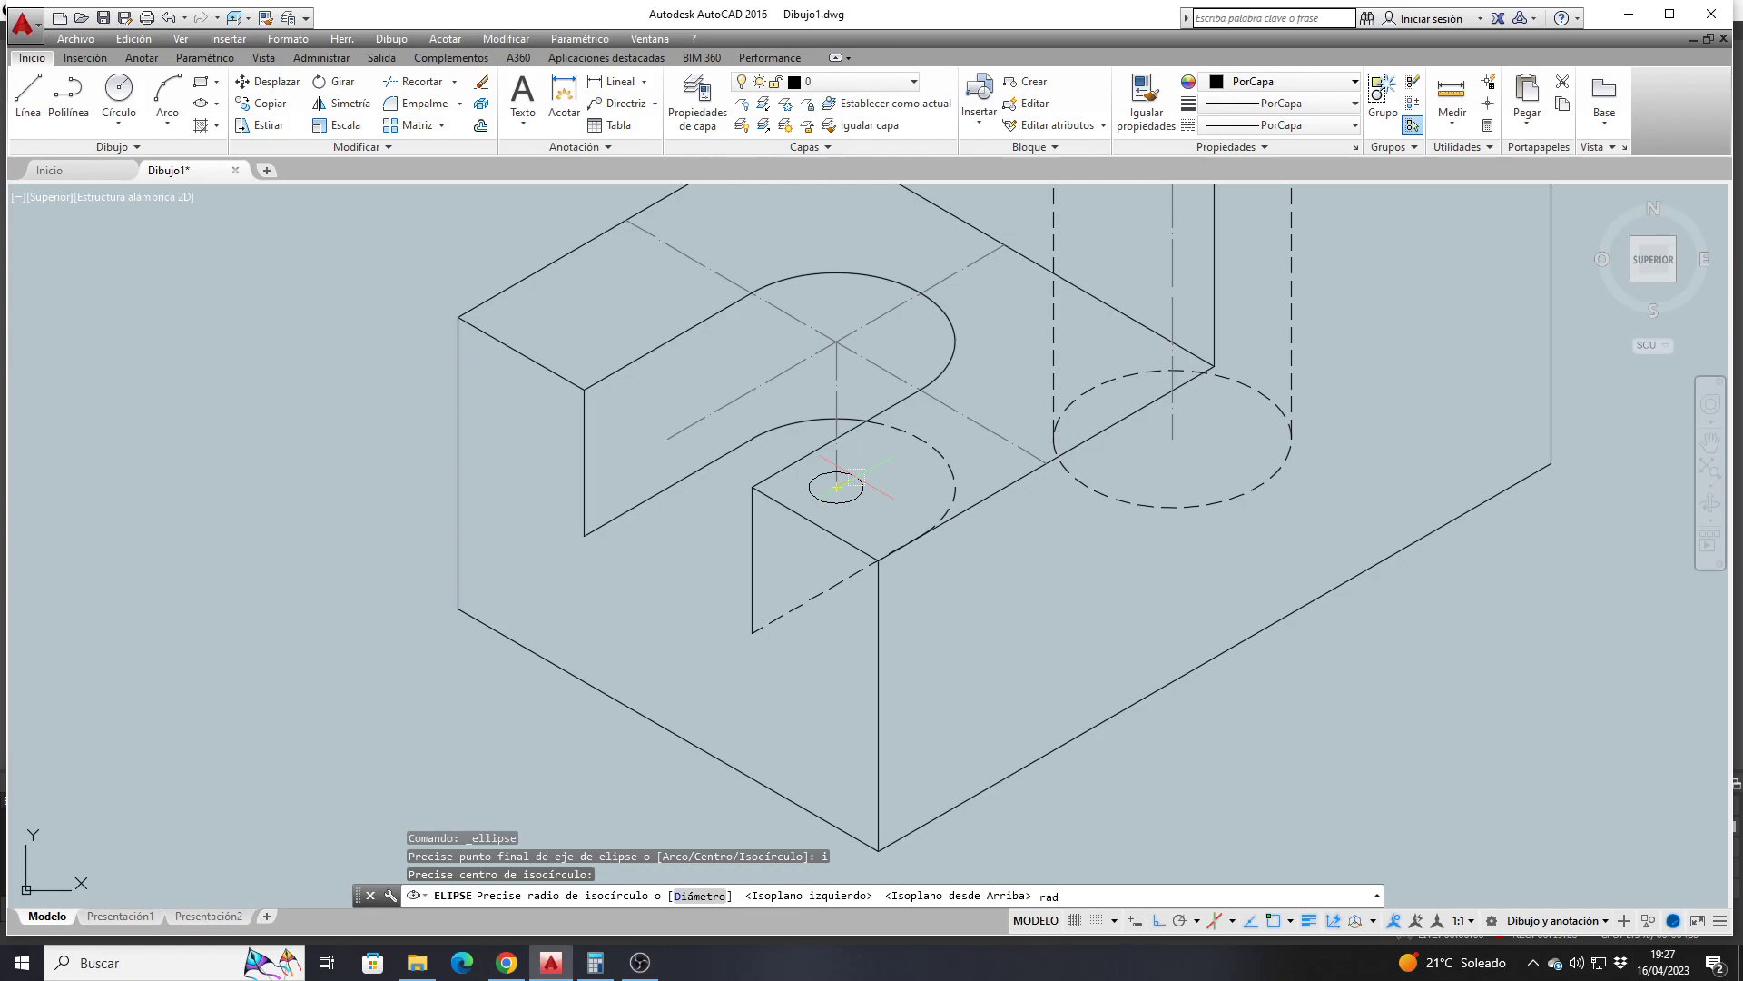
{"action": "key", "text": "Return"}
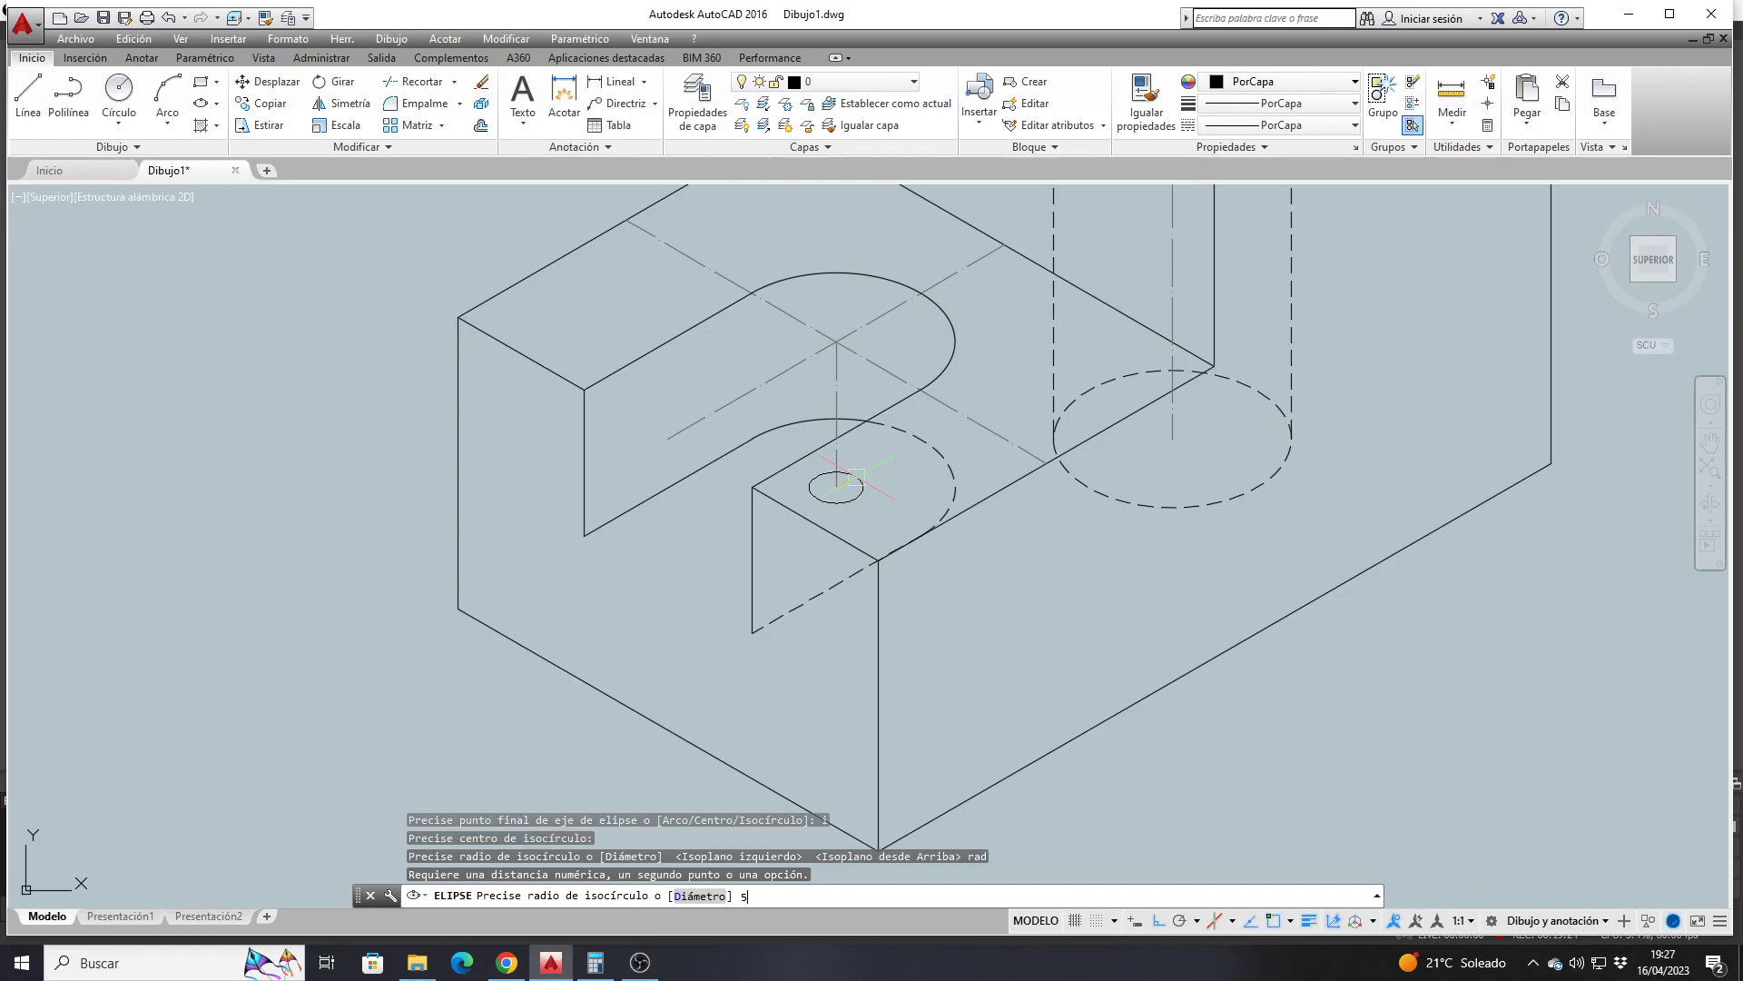
{"action": "key", "text": "Return"}
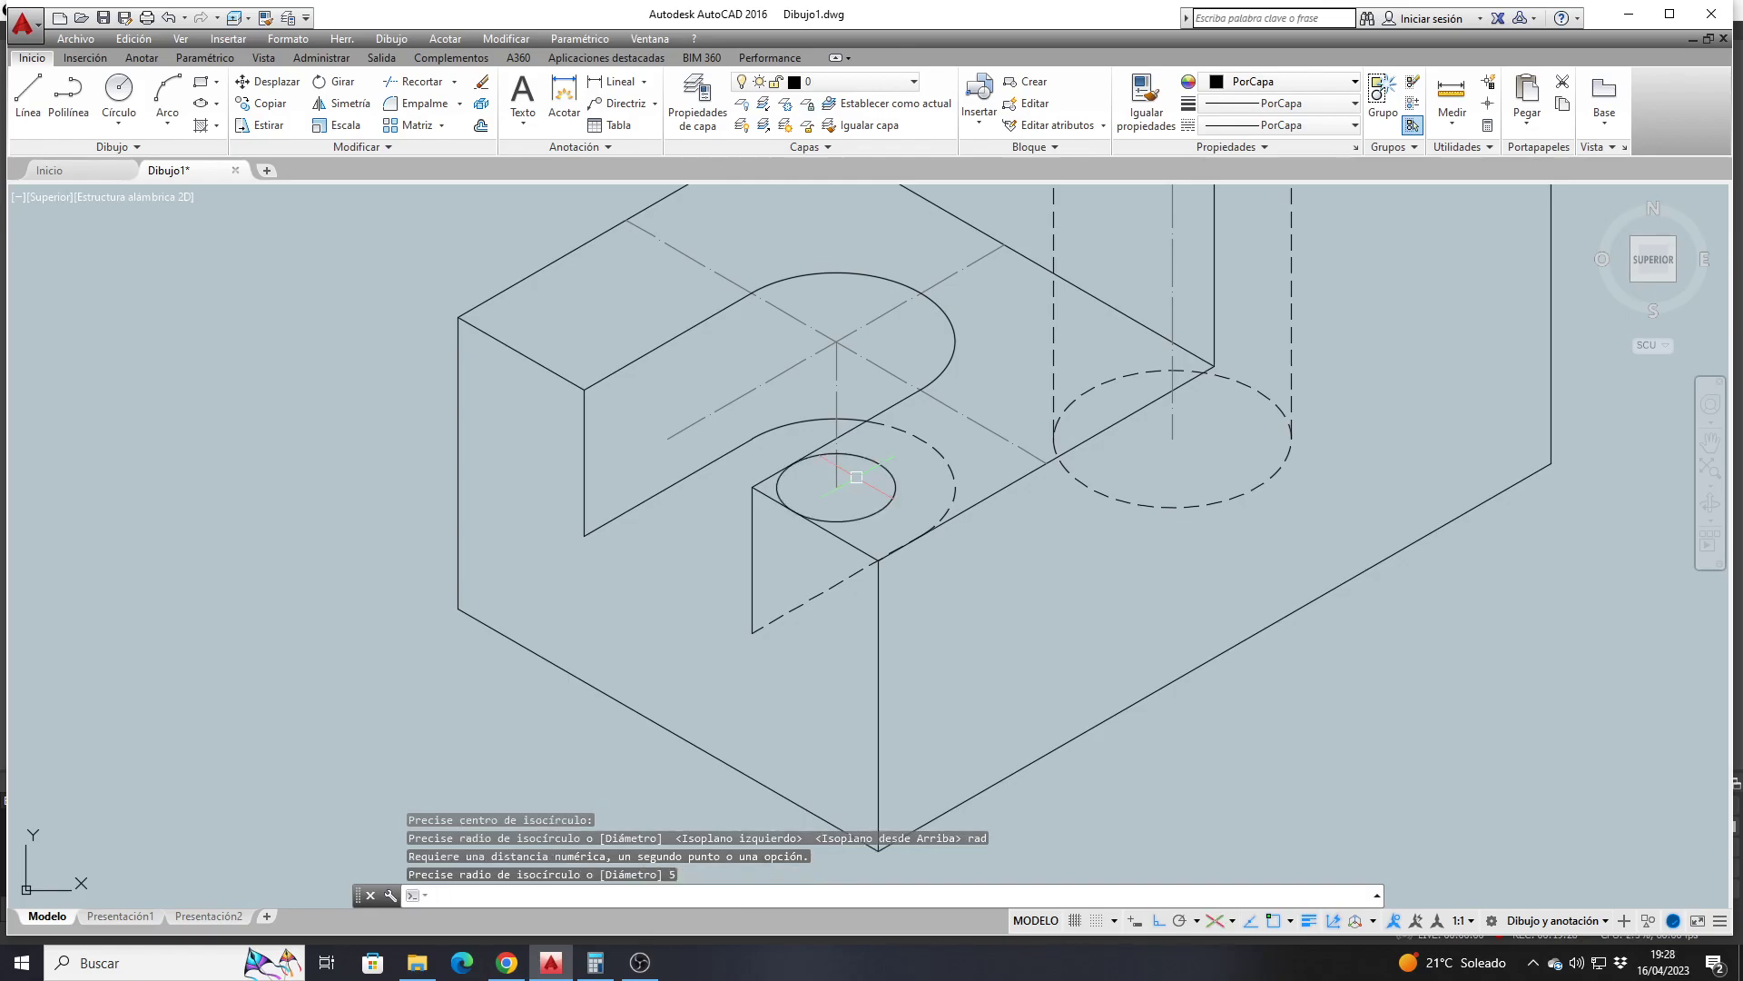
{"action": "scroll", "coordinate": [856, 476], "scroll_direction": "up", "scroll_amount": 5}
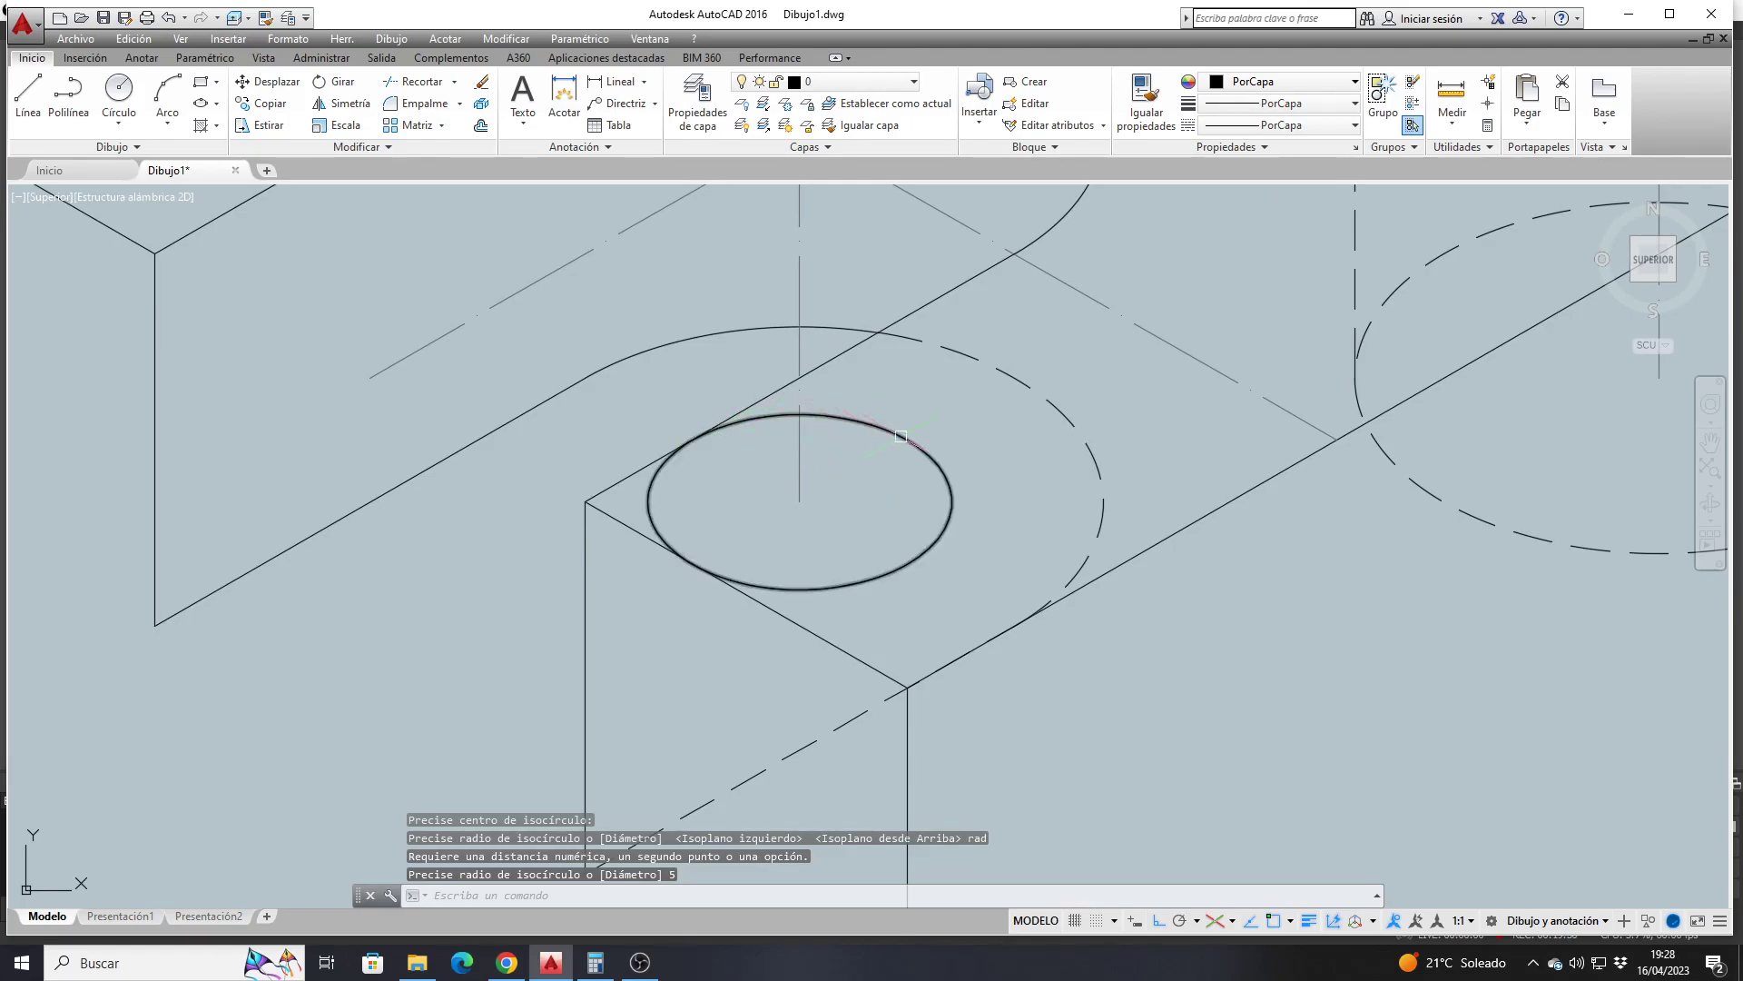
{"action": "scroll", "coordinate": [795, 514], "scroll_direction": "down", "scroll_amount": 6}
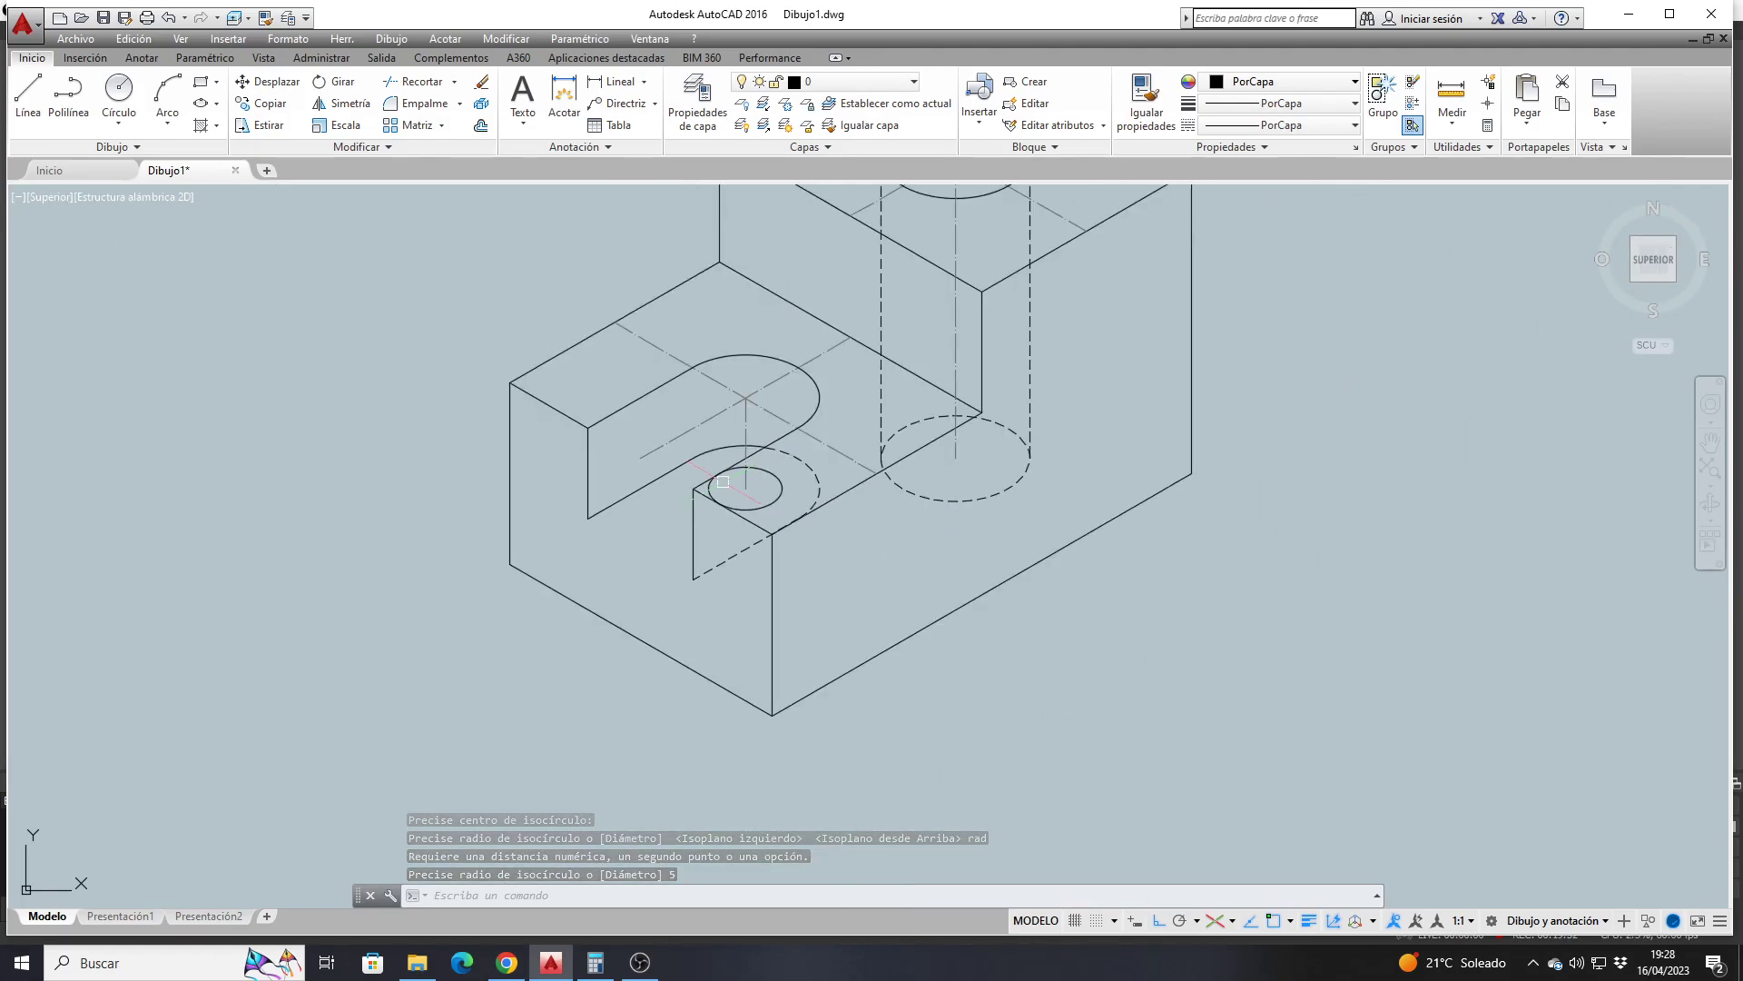
Copy the upper slot's transverse centre line from the arc centre down to the small isocircle's centre
{"action": "left_click", "coordinate": [263, 103]}
{"action": "left_click", "coordinate": [715, 379]}
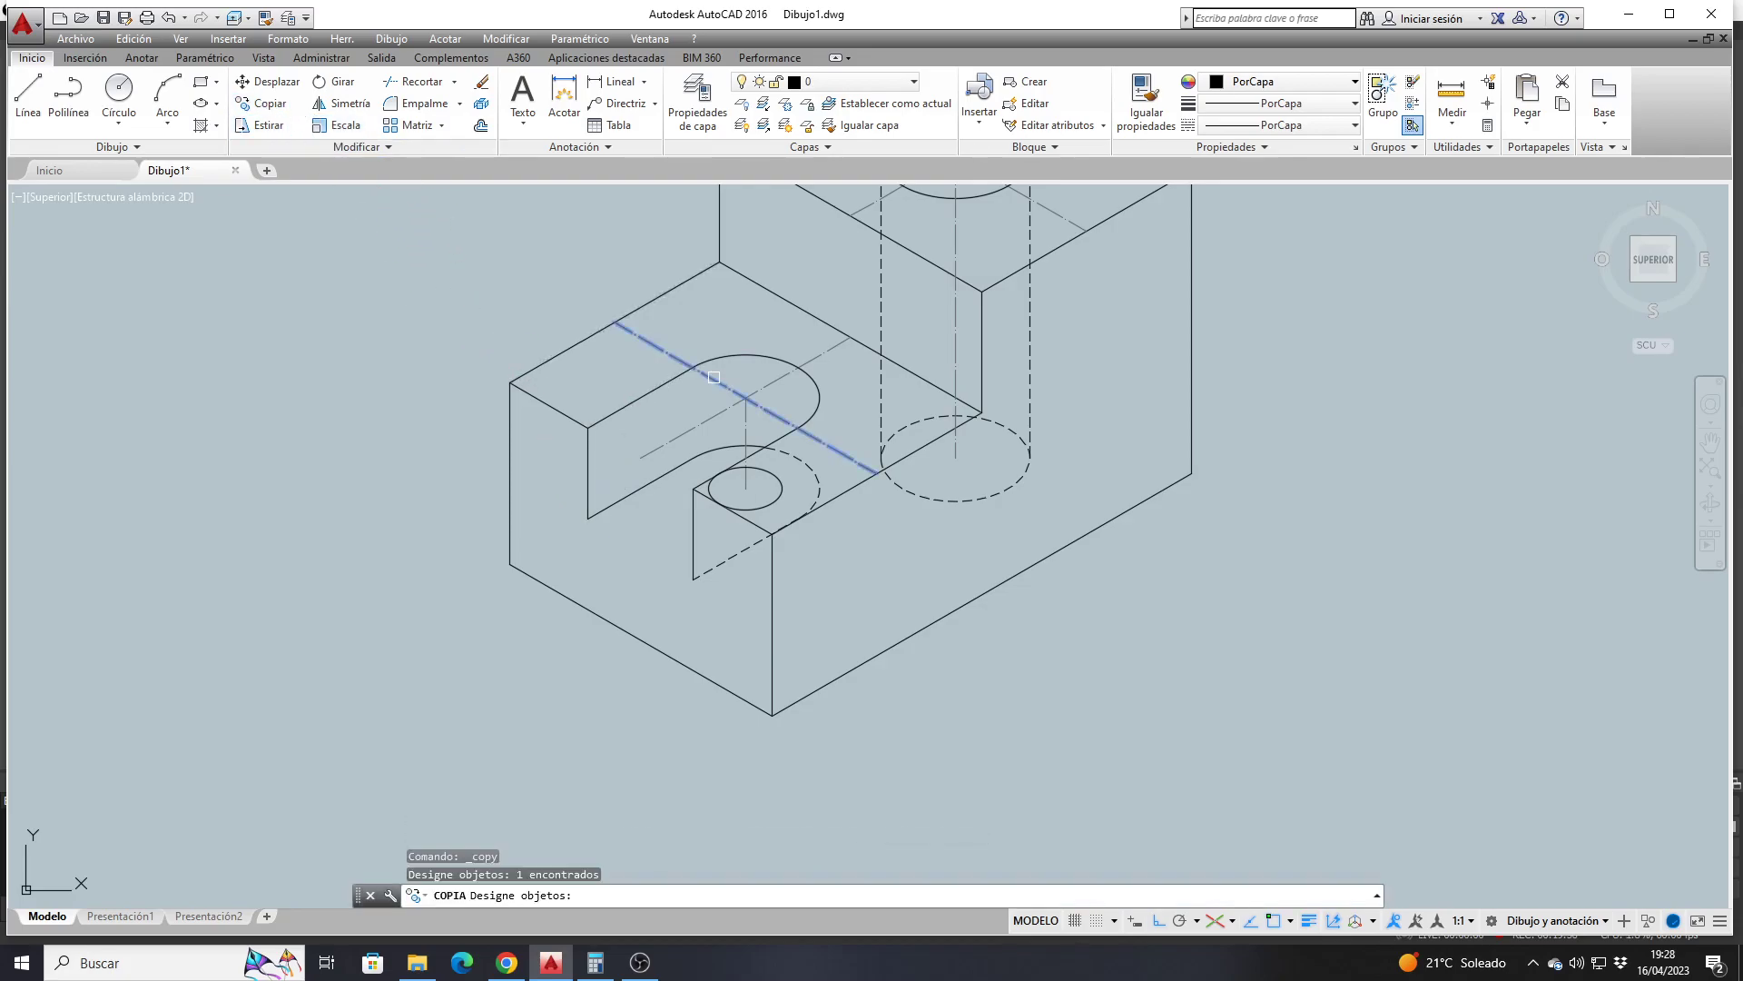
{"action": "scroll", "coordinate": [715, 379], "scroll_direction": "up", "scroll_amount": 3}
{"action": "key", "text": "Return"}
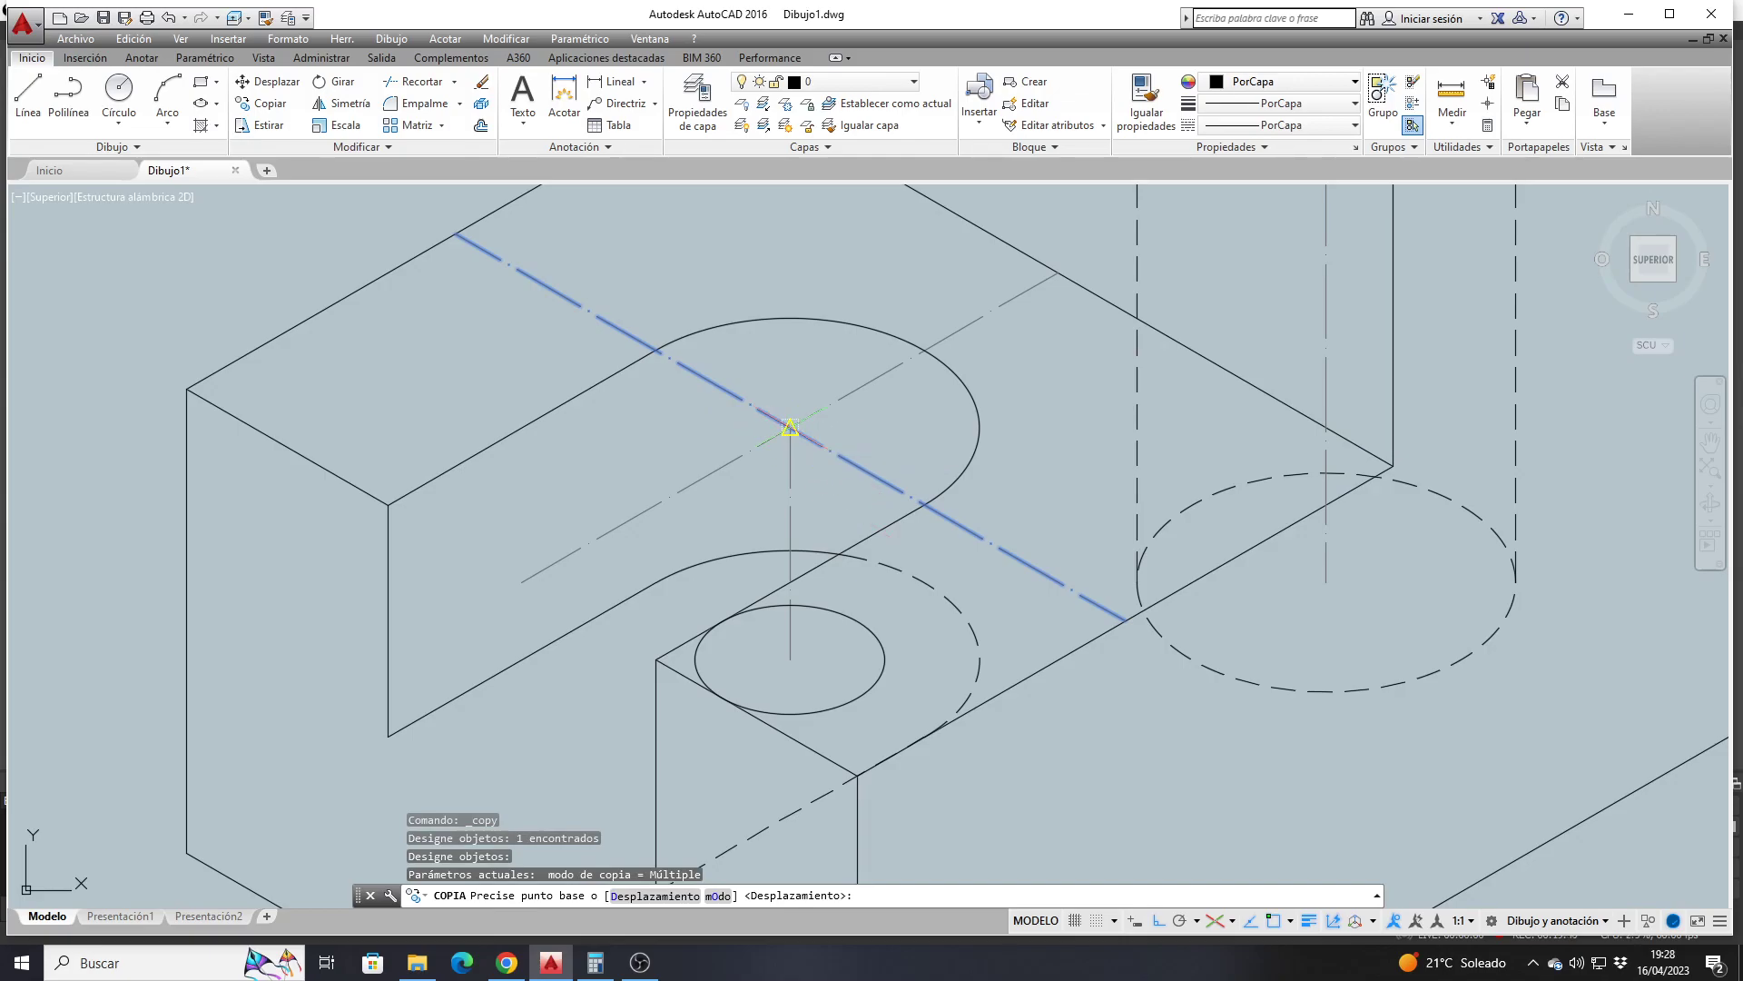
{"action": "left_click", "coordinate": [790, 426]}
{"action": "left_click", "coordinate": [801, 646]}
{"action": "key", "text": "Return"}
{"action": "scroll", "coordinate": [799, 640], "scroll_direction": "down", "scroll_amount": 3}
{"action": "scroll", "coordinate": [799, 632], "scroll_direction": "up", "scroll_amount": 5}
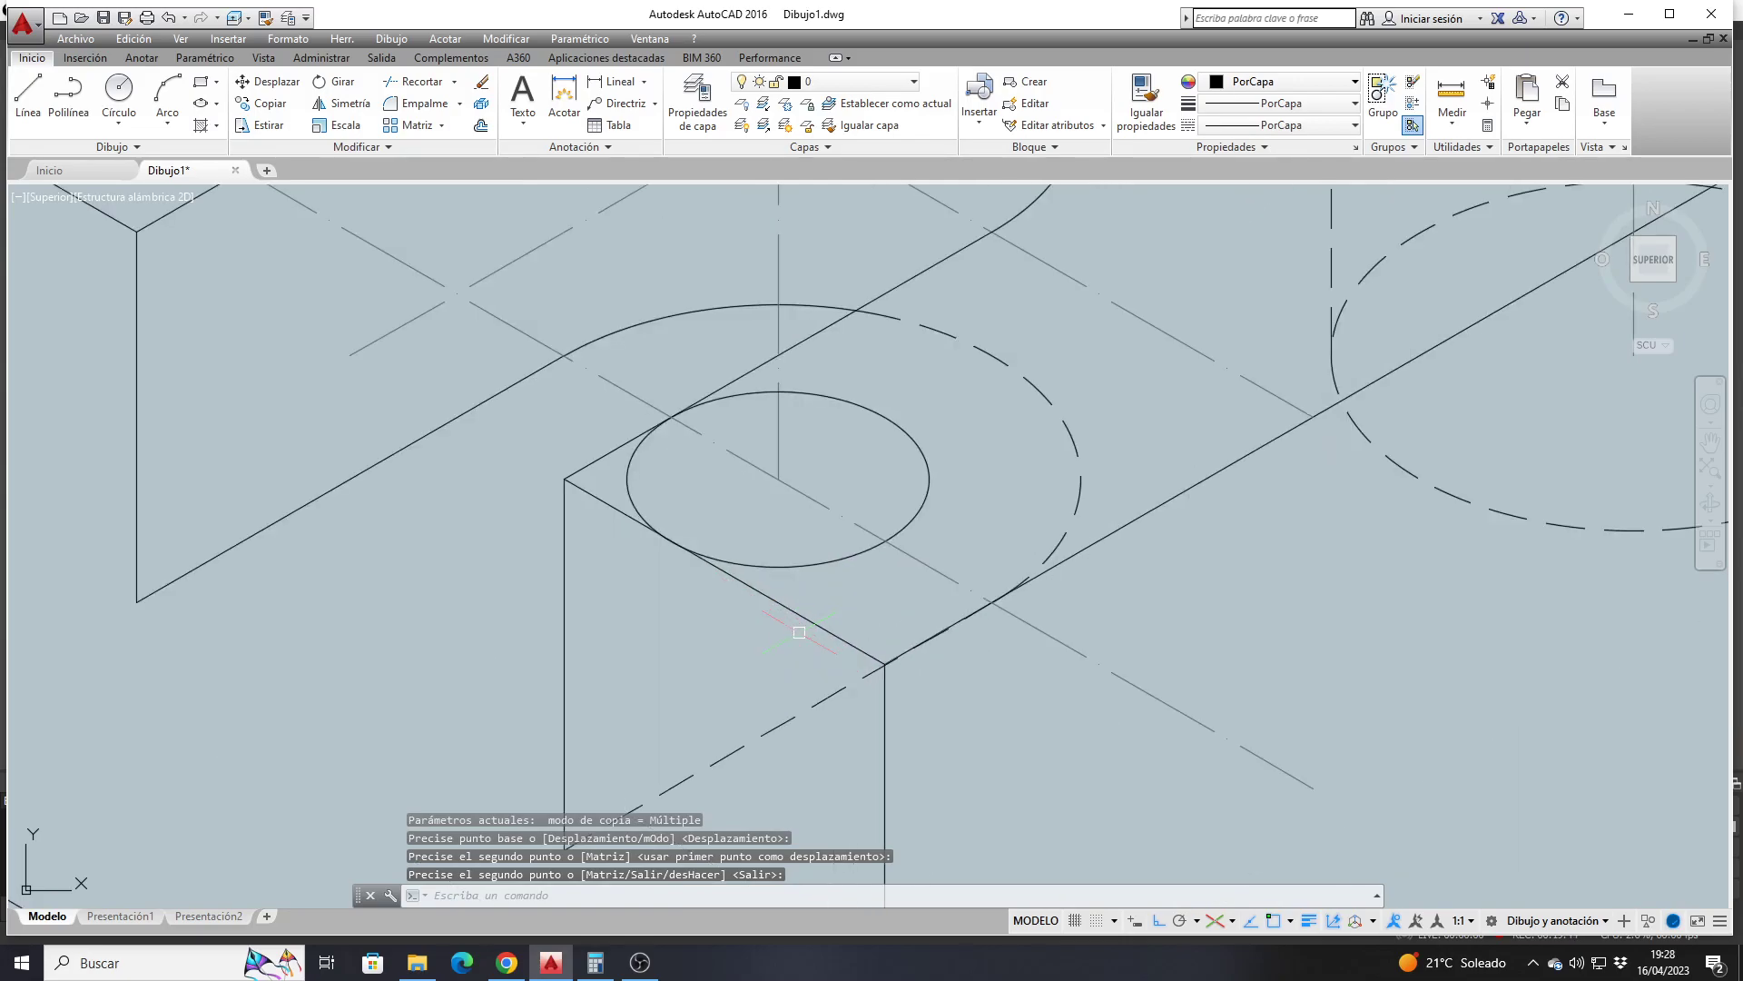
Trim away the half of the small isocircle facing the slot opening, cutting at the copied centre line
{"action": "left_click", "coordinate": [411, 84]}
{"action": "left_click", "coordinate": [731, 453]}
{"action": "key", "text": "Return"}
{"action": "left_click", "coordinate": [642, 452]}
{"action": "left_click", "coordinate": [640, 447]}
{"action": "key", "text": "Return"}
{"action": "scroll", "coordinate": [720, 486], "scroll_direction": "down", "scroll_amount": 2}
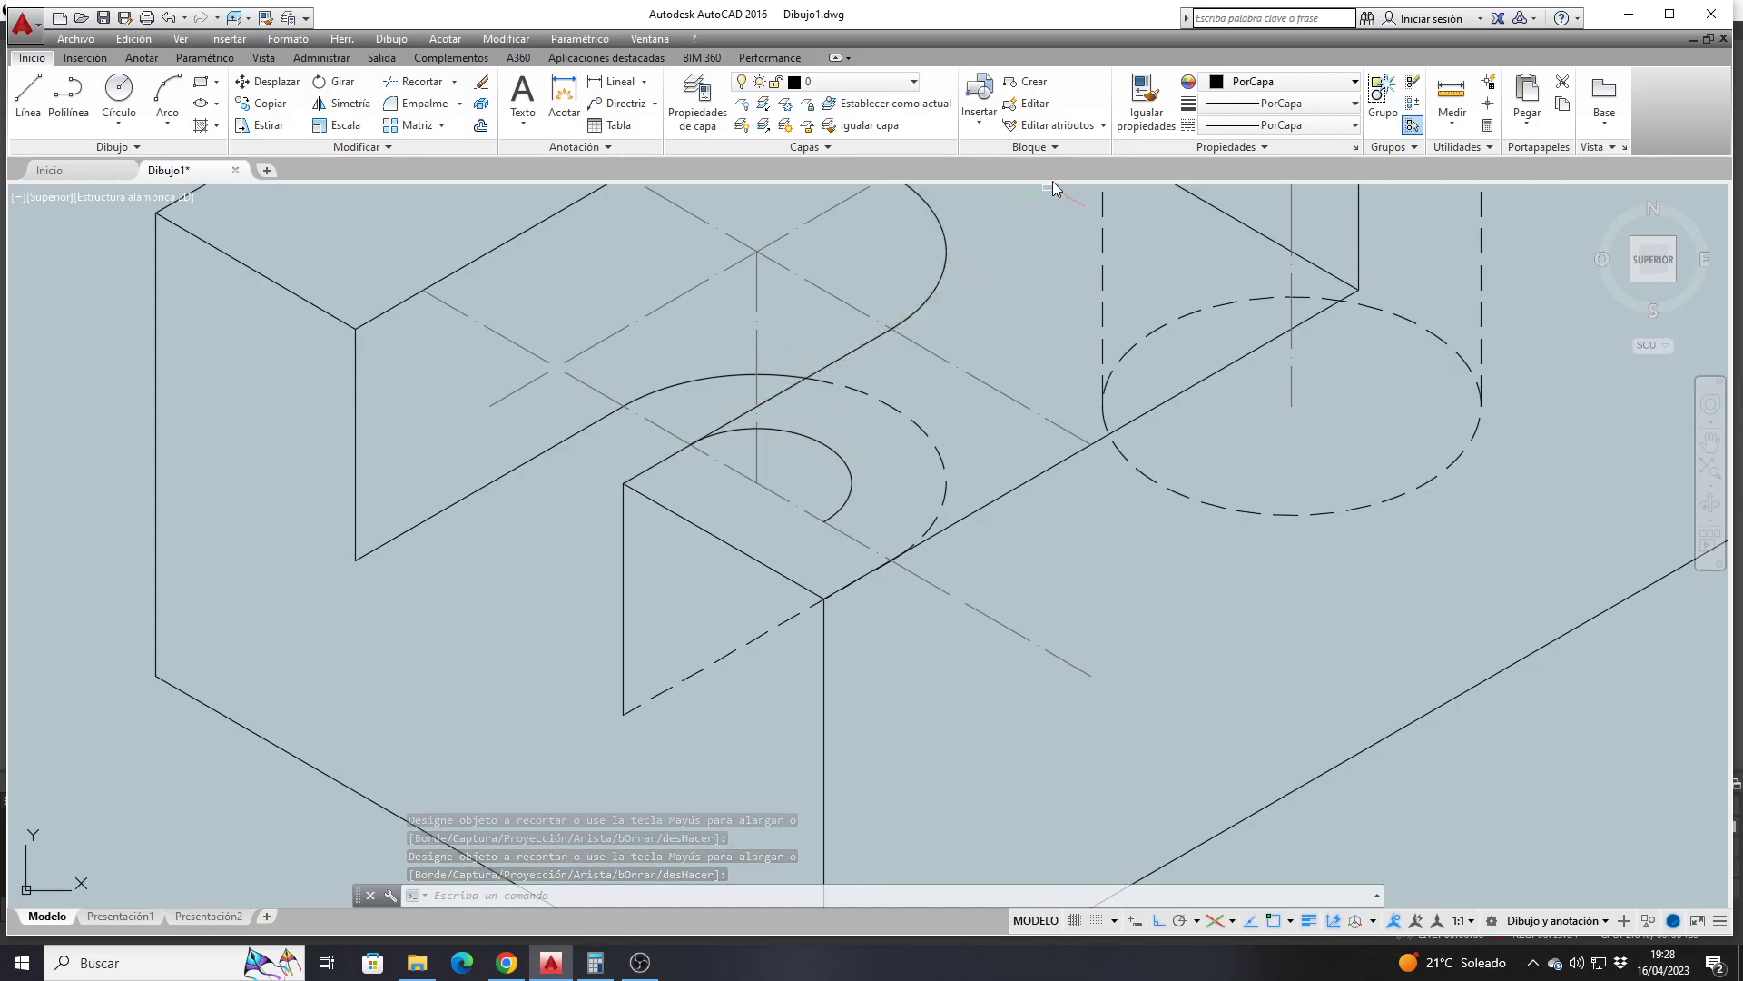
Match the small R5 arc's properties to those of the larger dashed slot arc
{"action": "left_click", "coordinate": [1146, 96]}
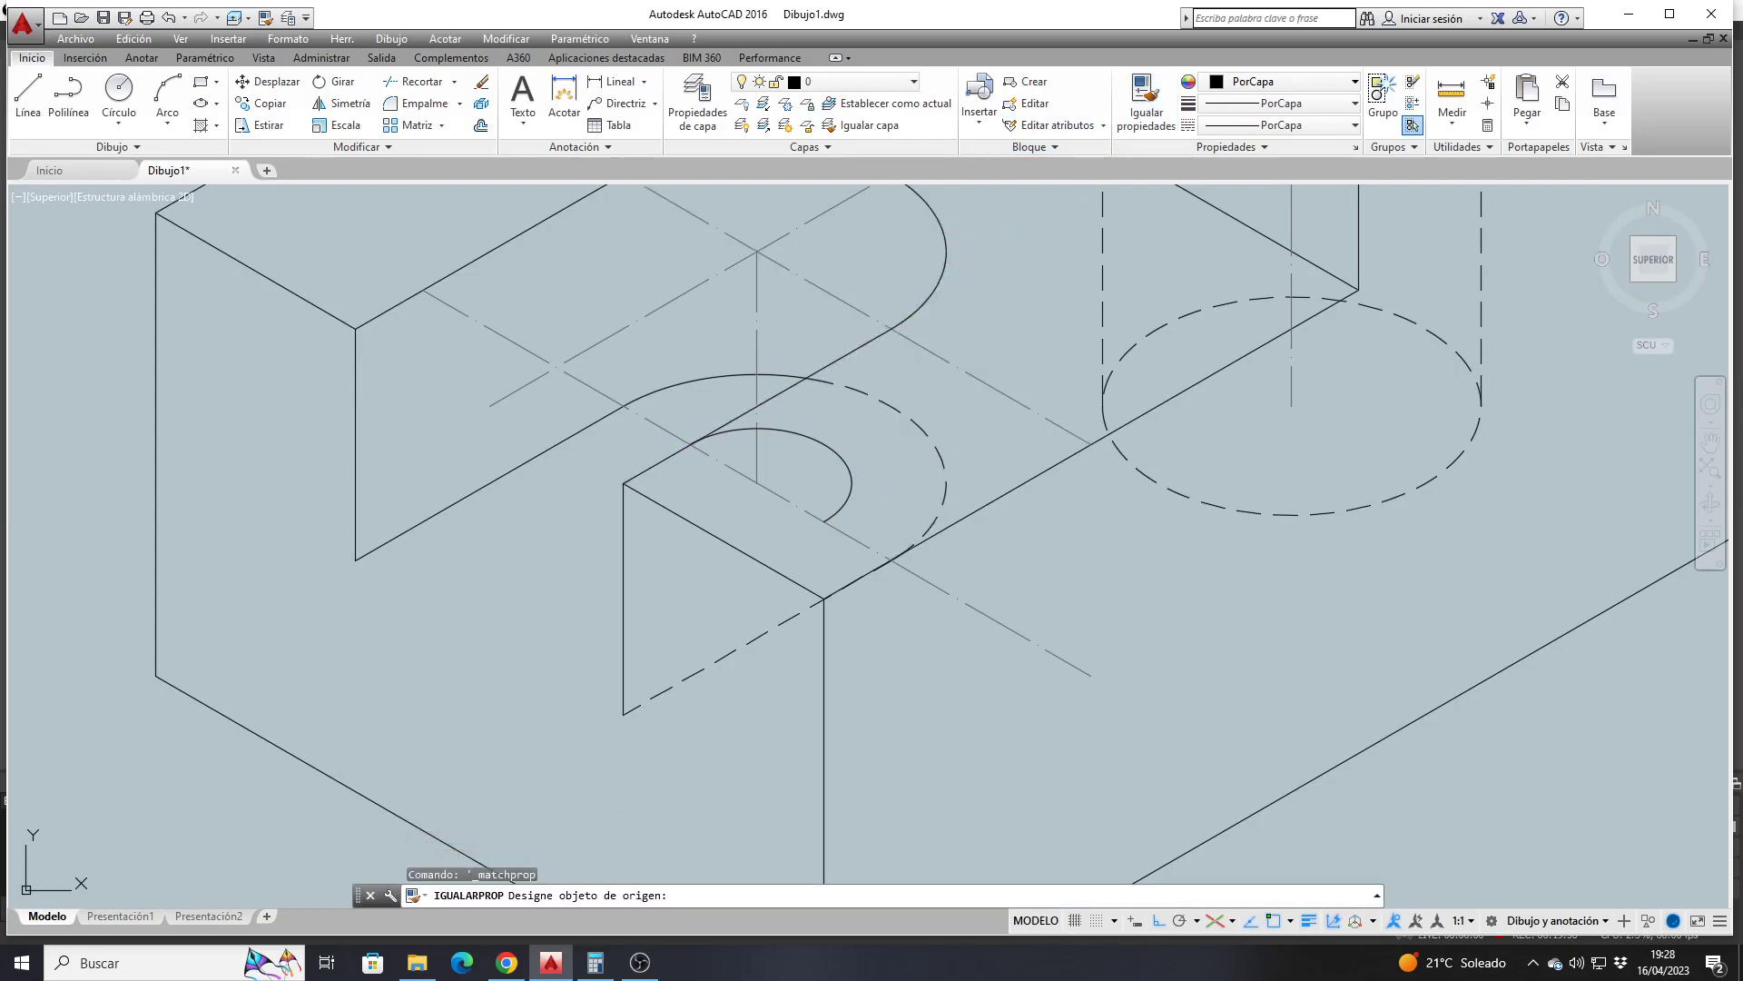
{"action": "left_click", "coordinate": [888, 402]}
{"action": "left_click", "coordinate": [829, 438]}
{"action": "key", "text": "Return"}
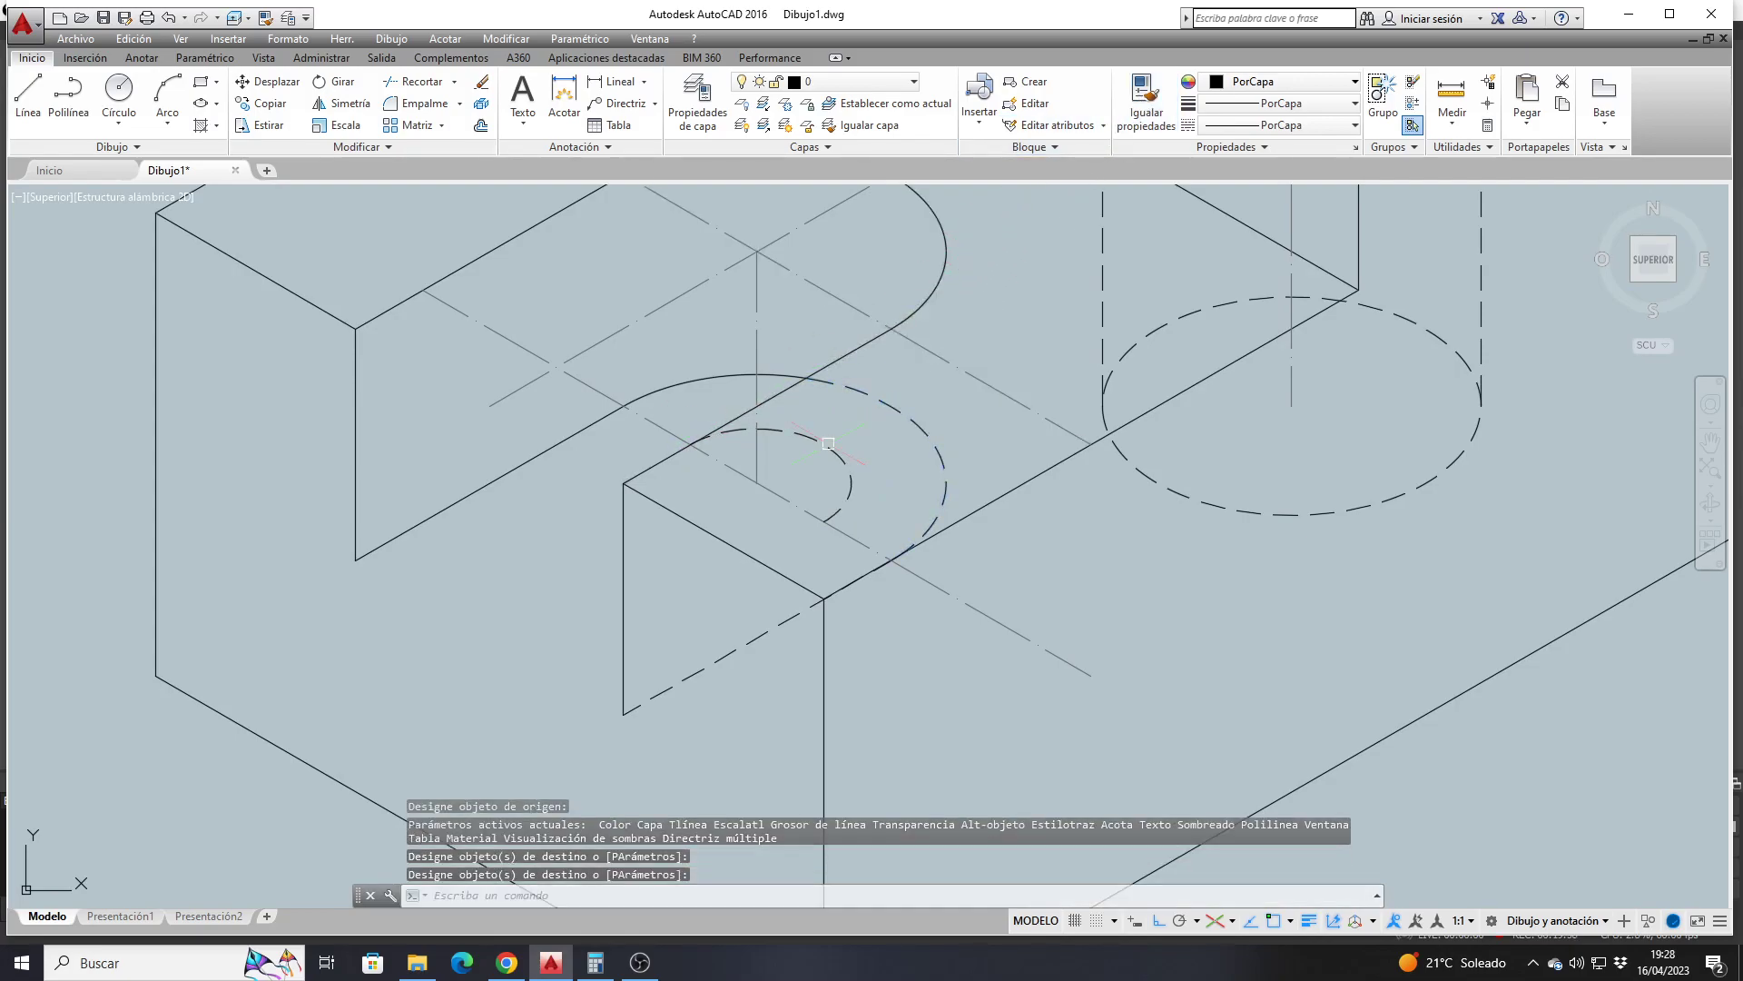
{"action": "scroll", "coordinate": [828, 443], "scroll_direction": "down", "scroll_amount": 2}
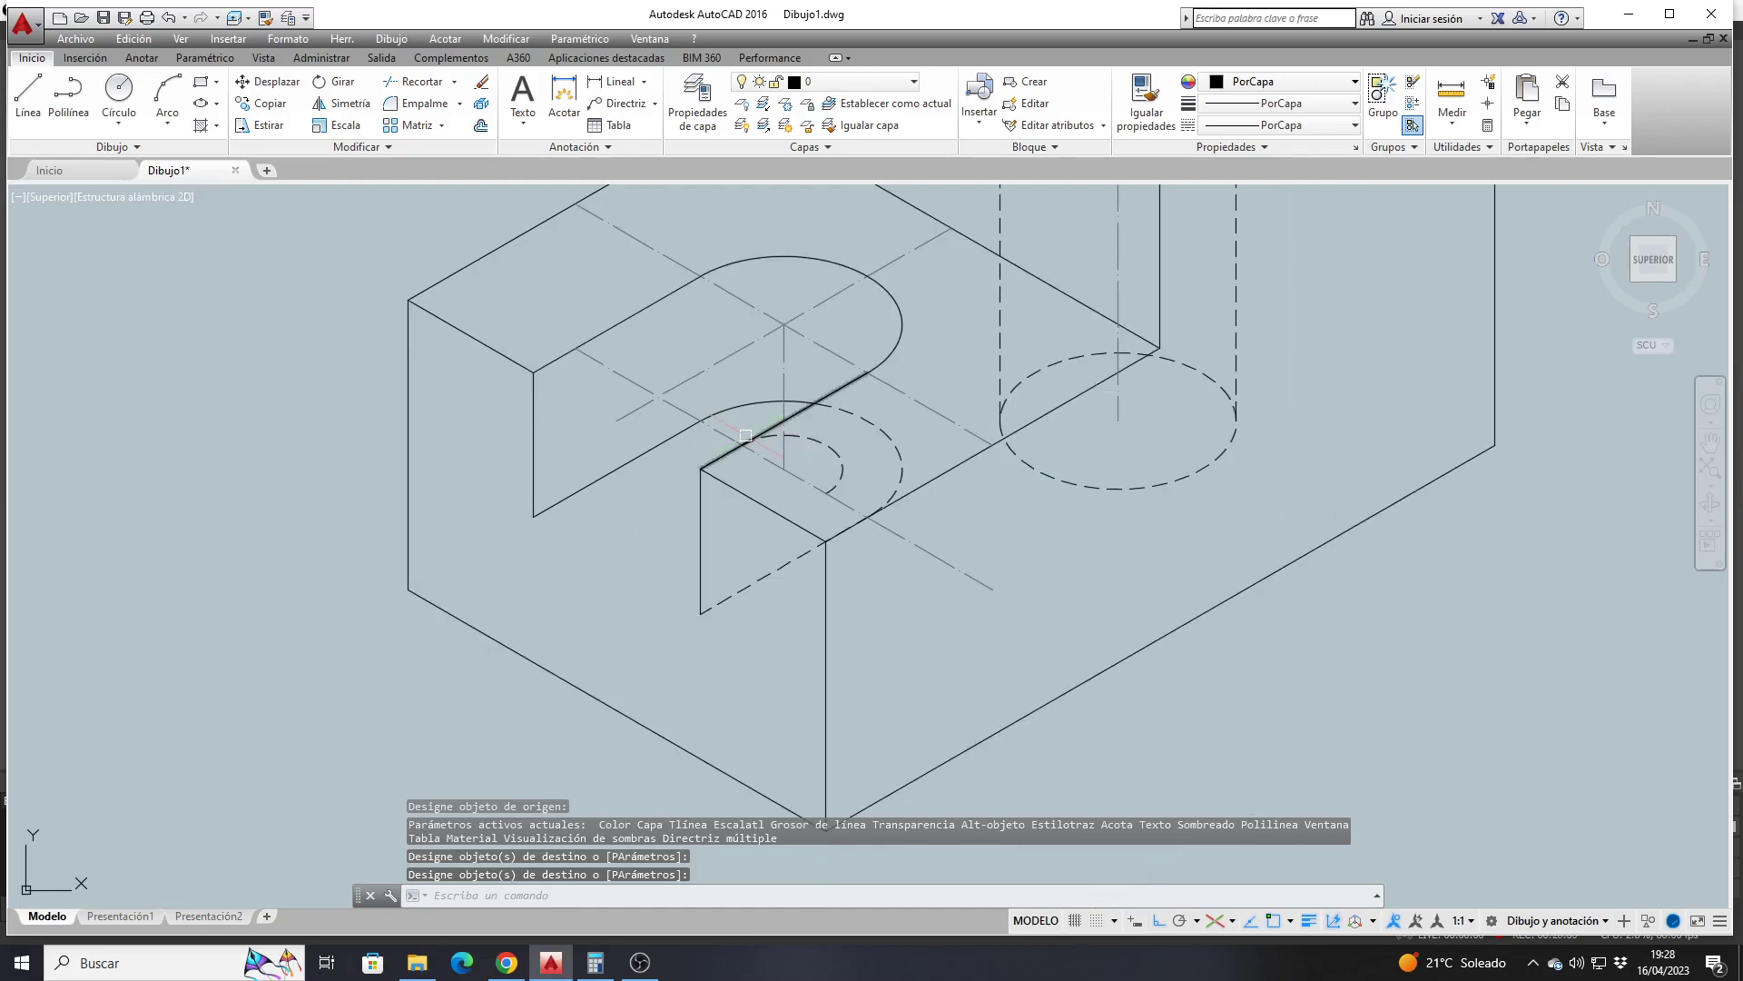
Draw a 5 mm line at 330° from the wide slot's lower left front corner, continuing with a line to the small arc's near end
{"action": "left_click", "coordinate": [27, 90]}
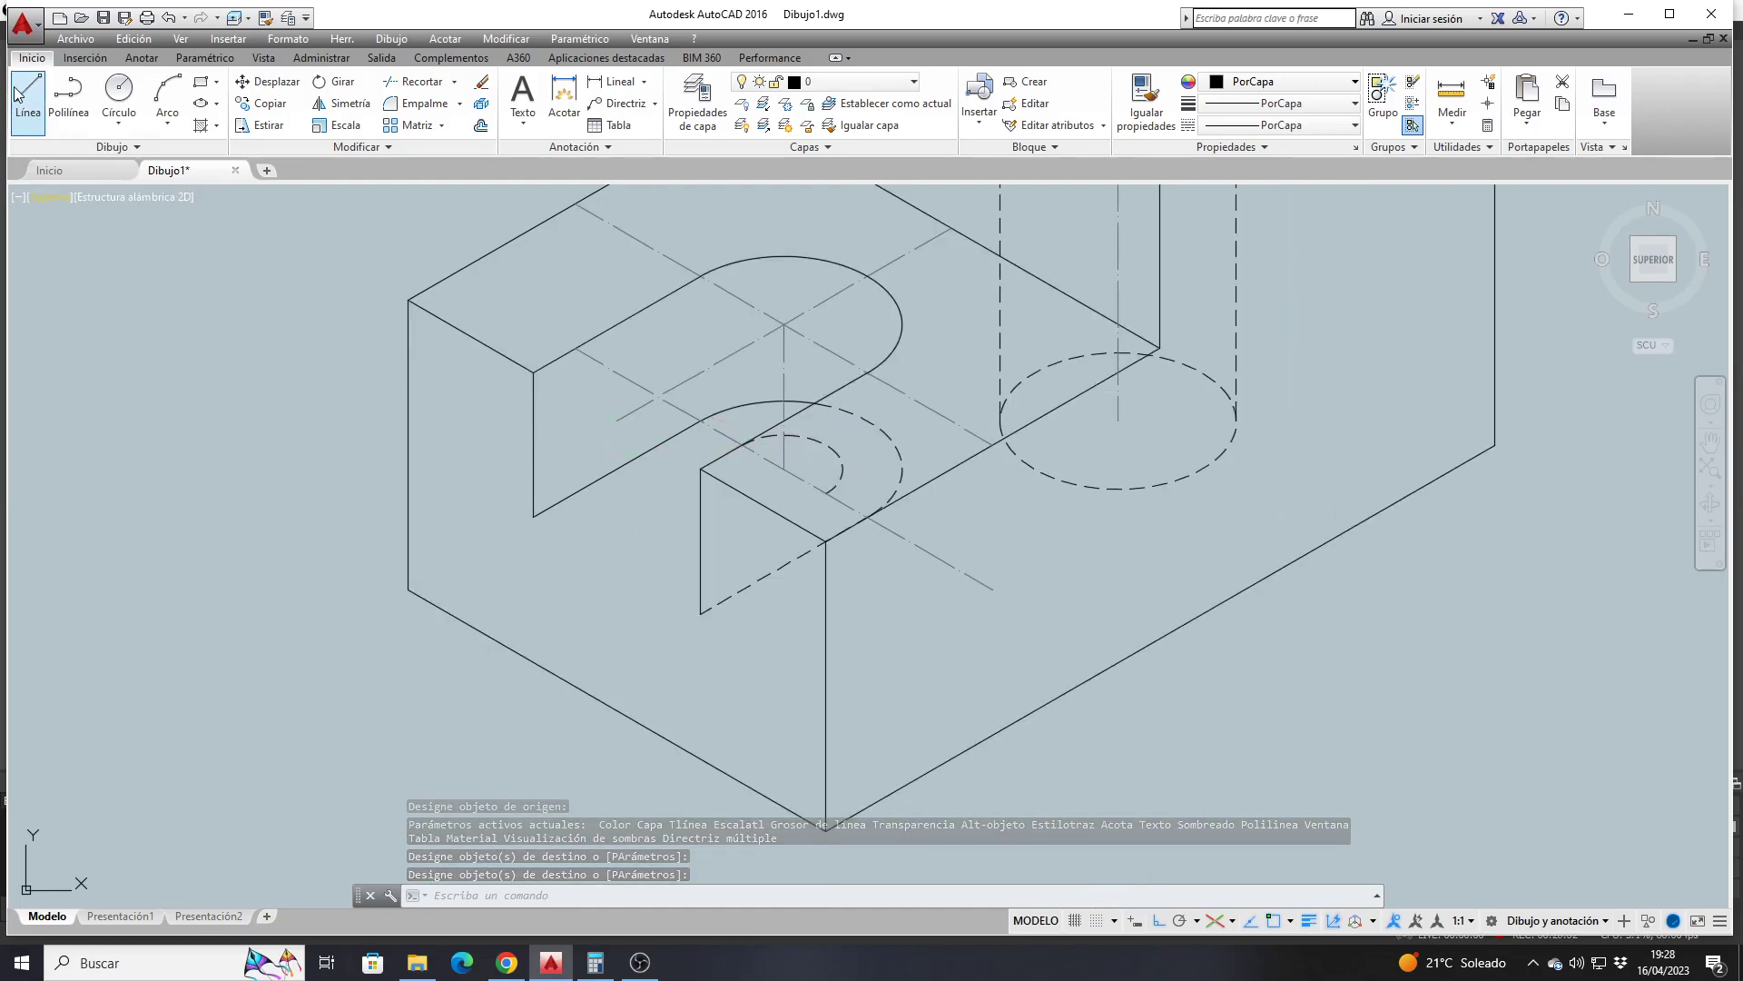
{"action": "left_click", "coordinate": [533, 517]}
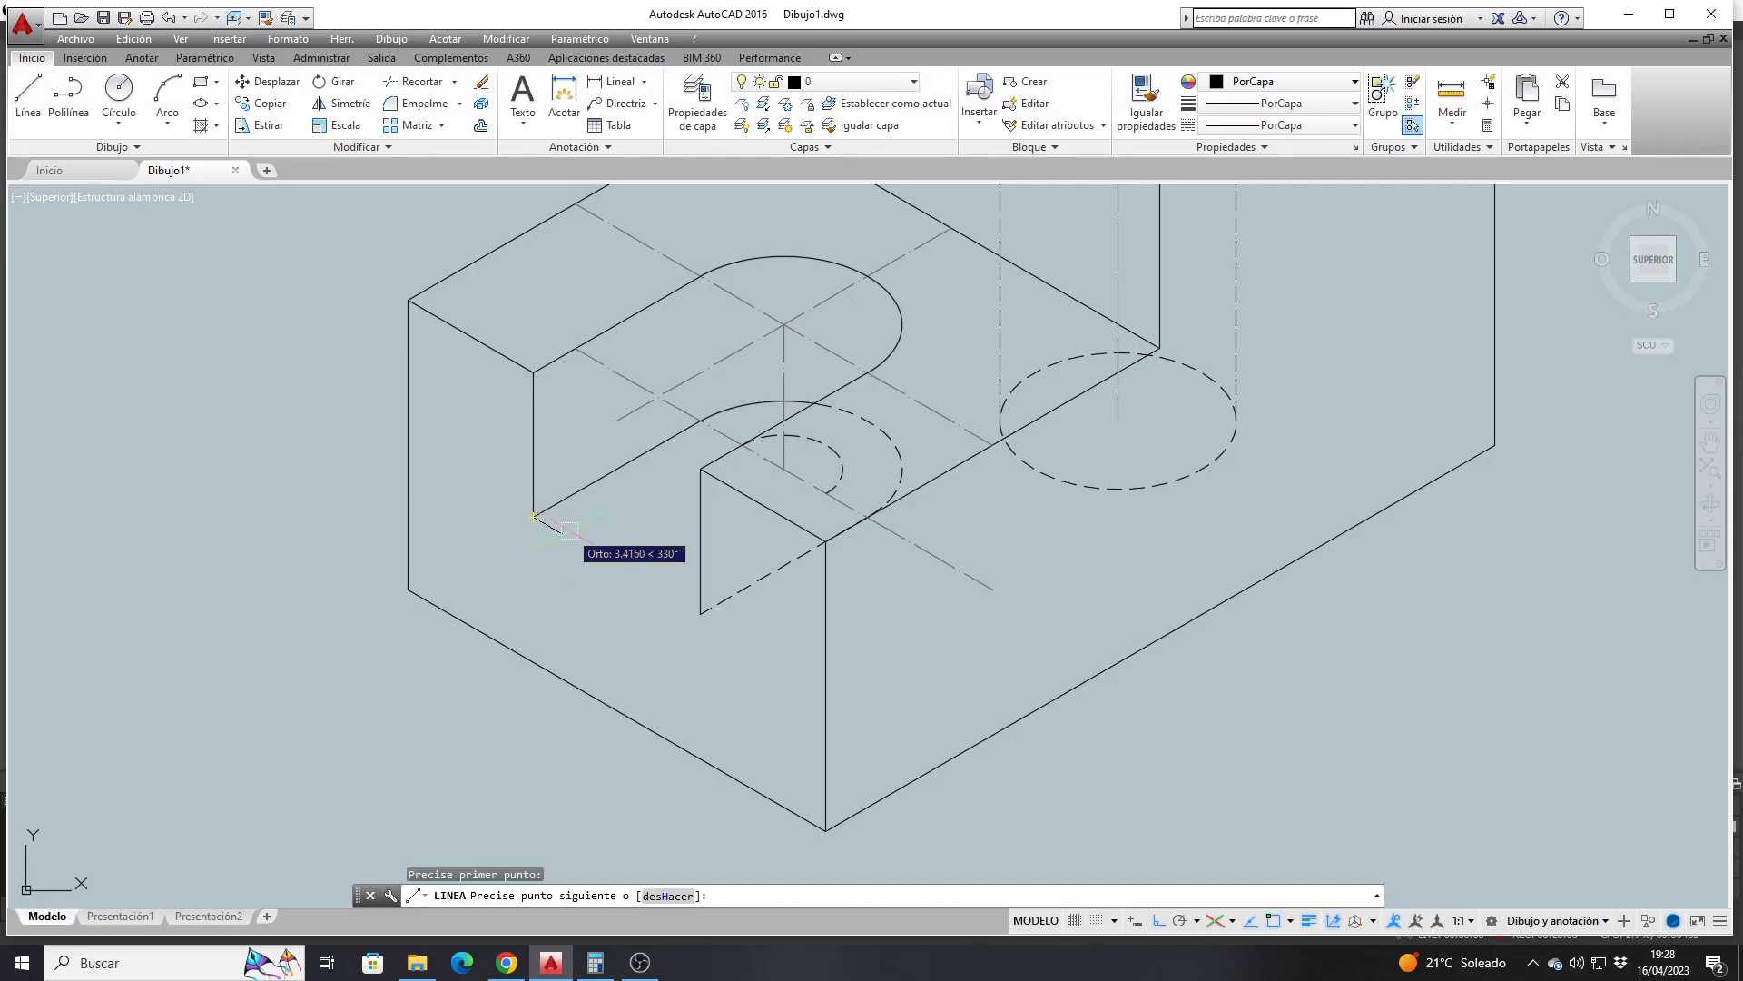
{"action": "type", "text": "5"}
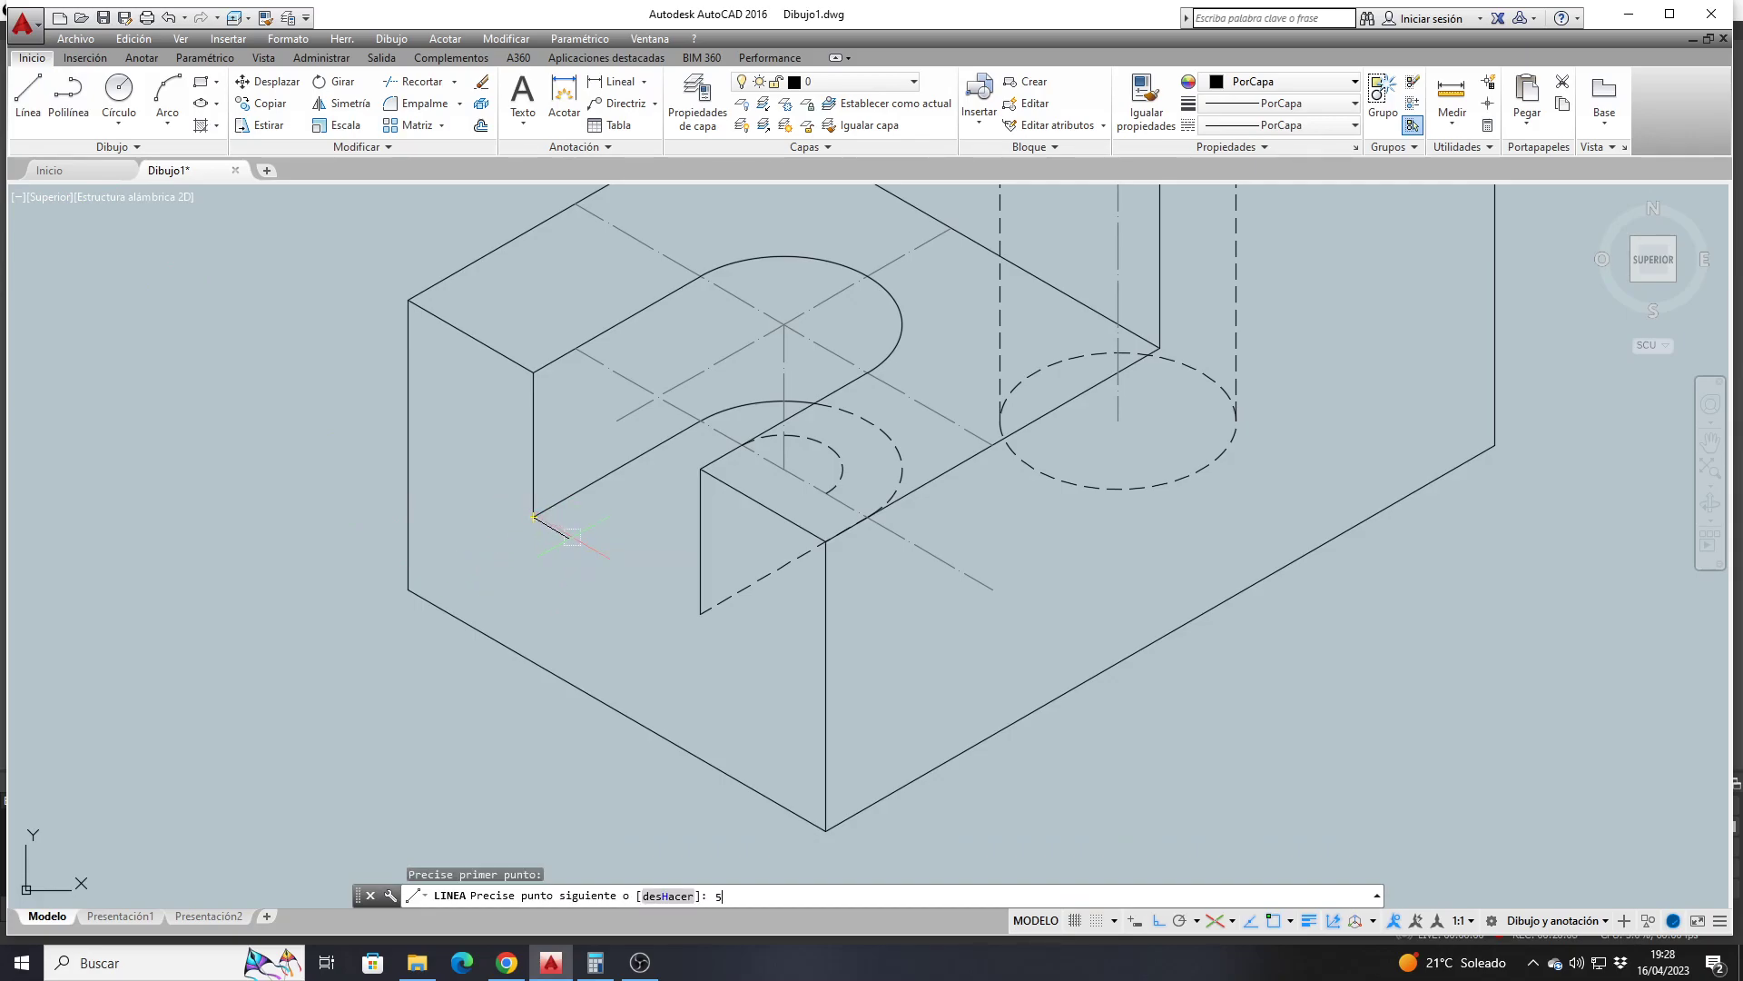
{"action": "key", "text": "Return"}
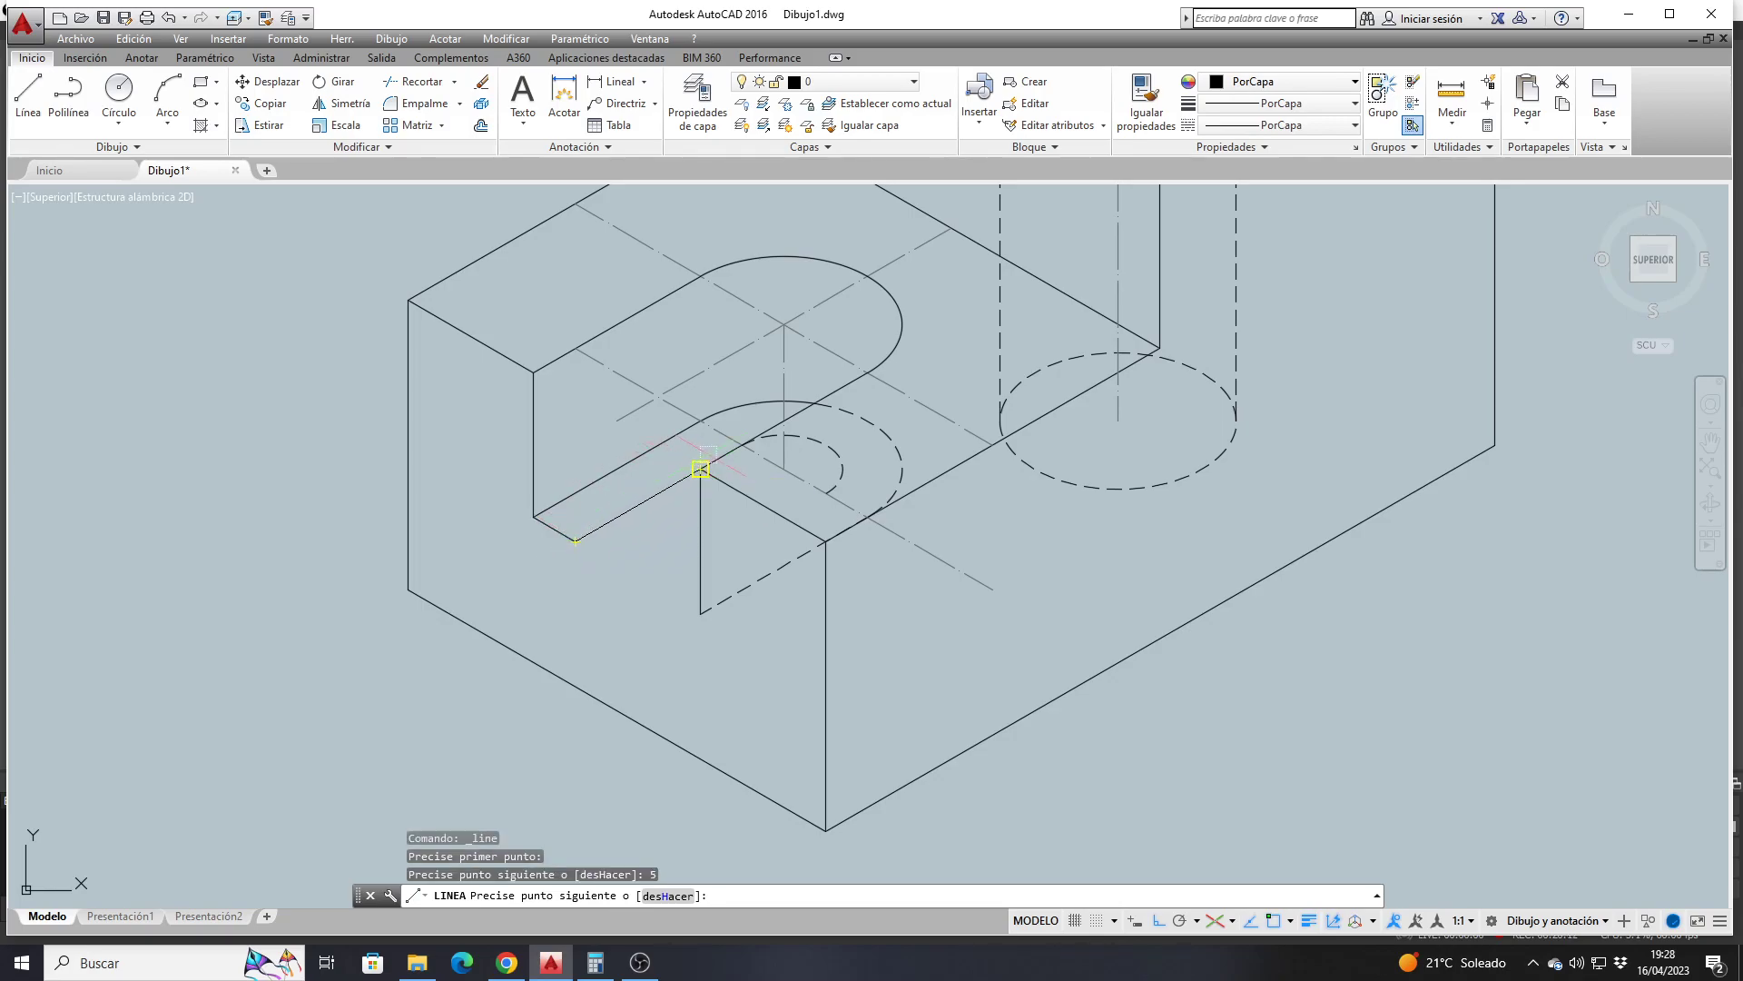
{"action": "left_click", "coordinate": [742, 445]}
{"action": "key", "text": "Return"}
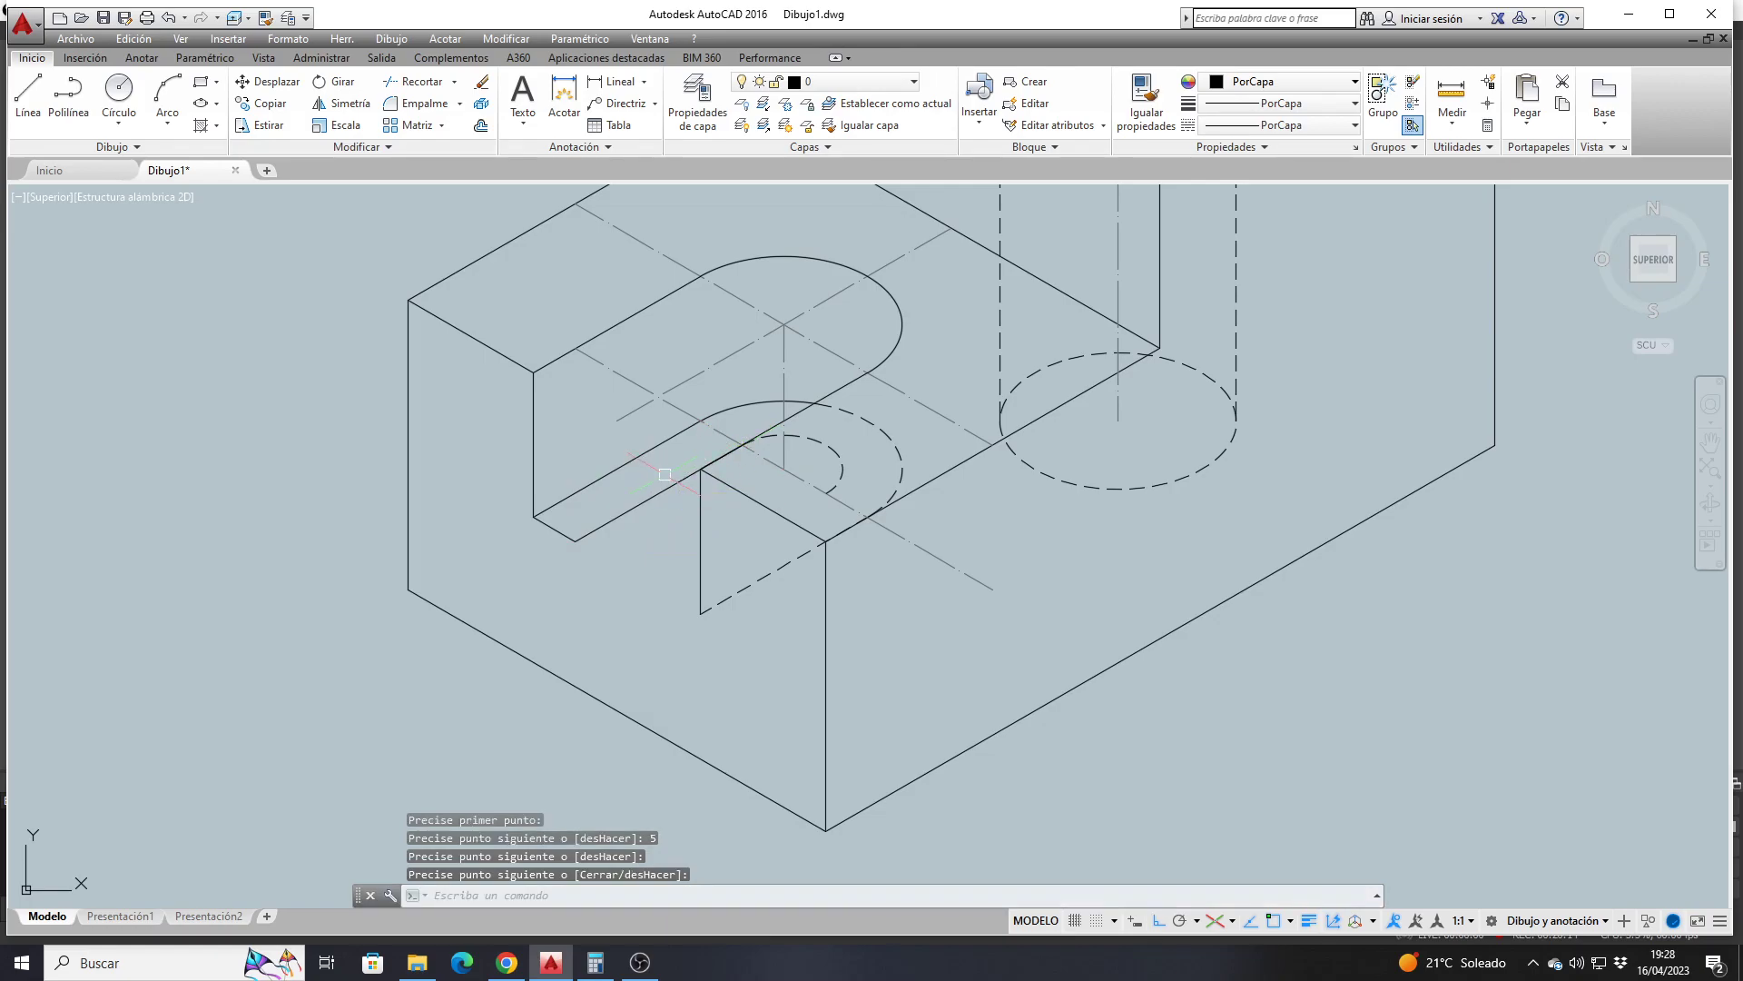
Draw a 5 mm line at 150° from the wide slot's lower right front corner, continuing with a line to the small arc's other end
{"action": "key", "text": "Return"}
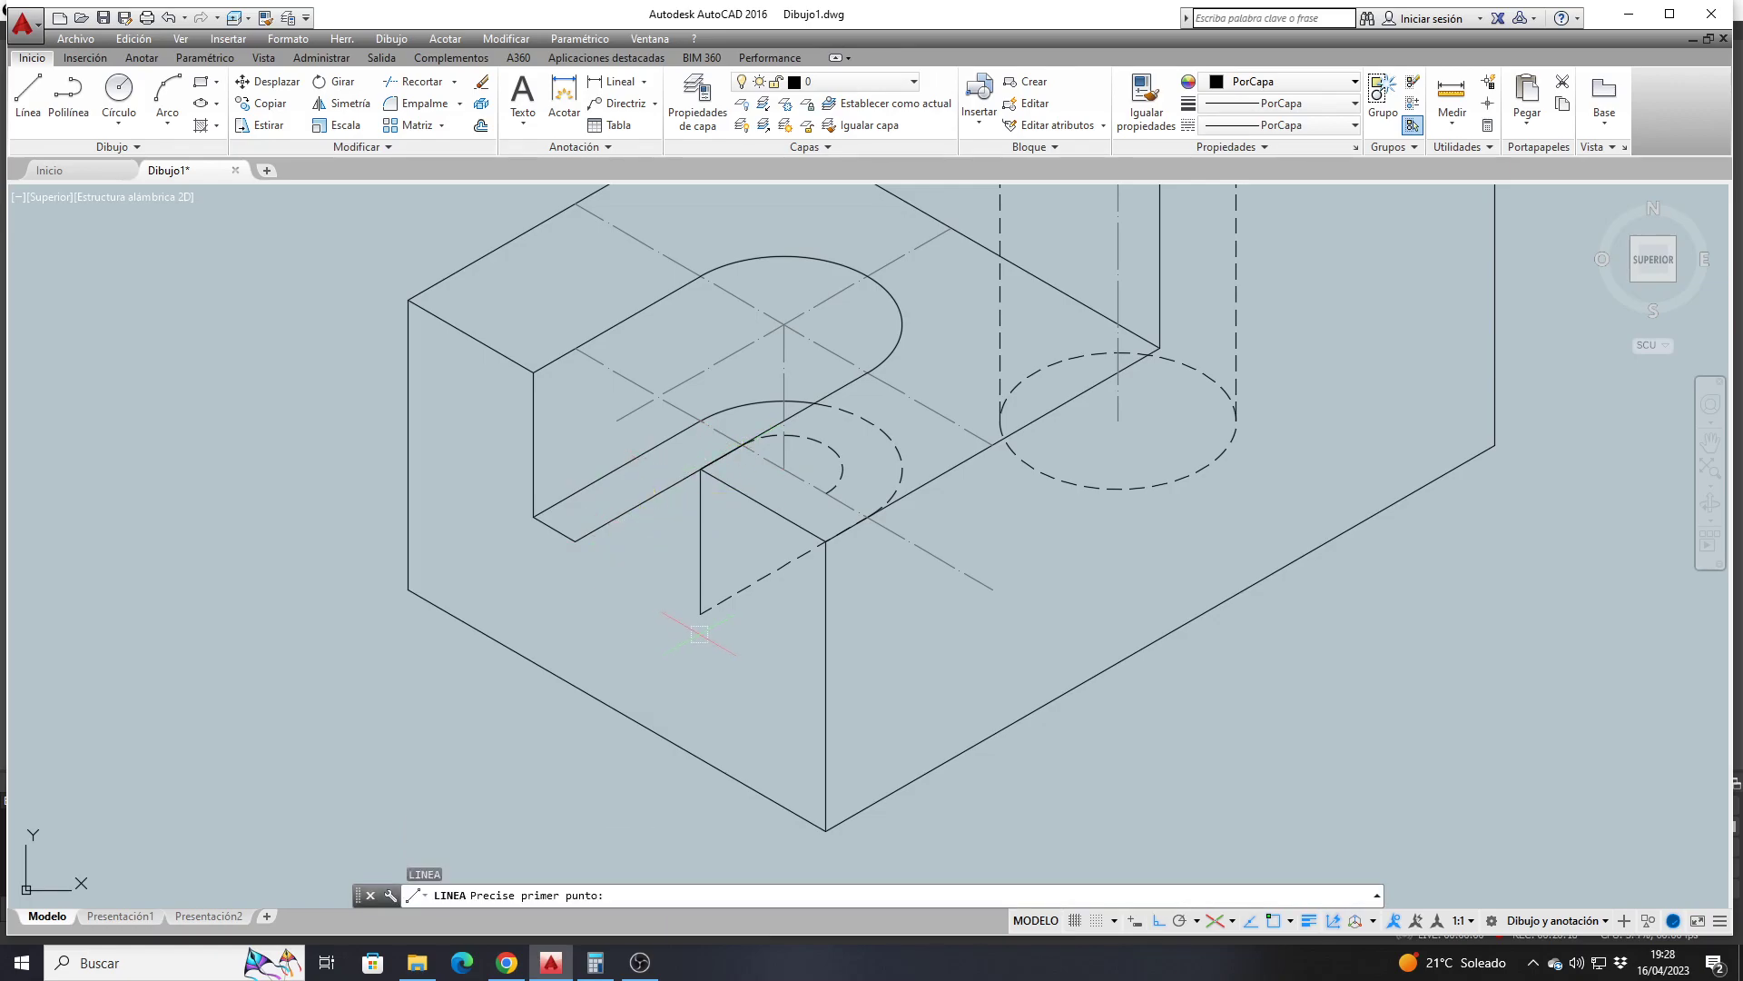
{"action": "left_click", "coordinate": [700, 614]}
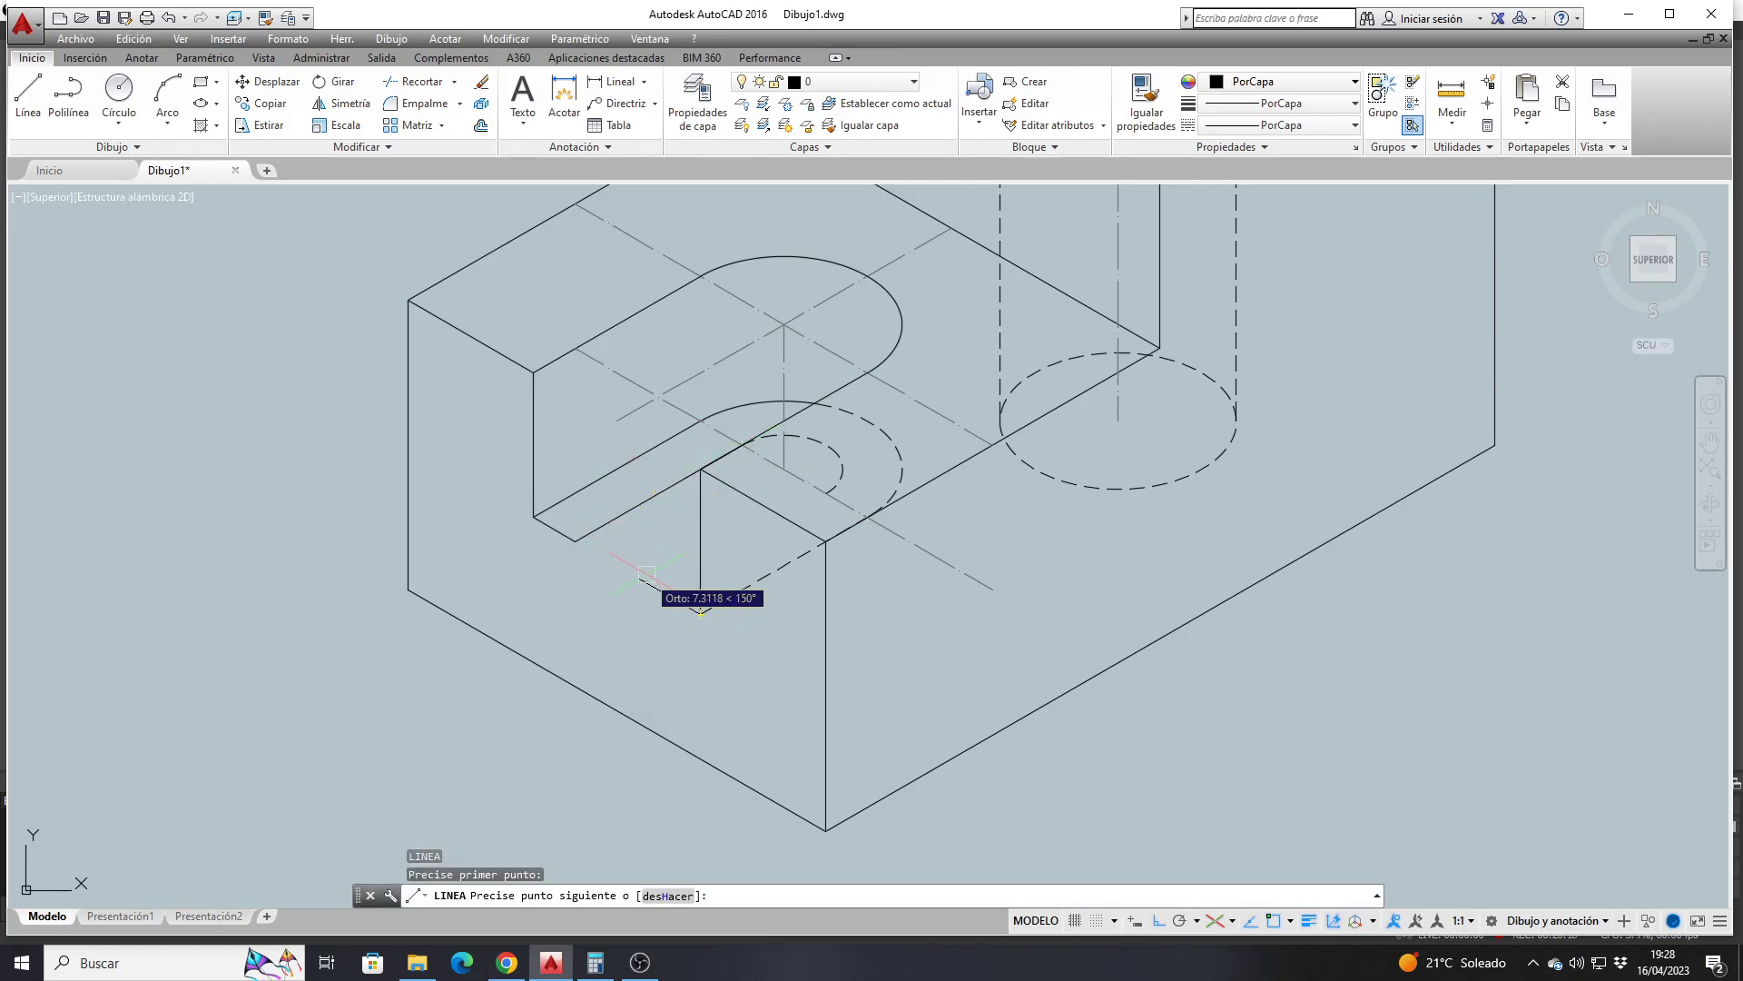
{"action": "type", "text": "5"}
{"action": "key", "text": "Return"}
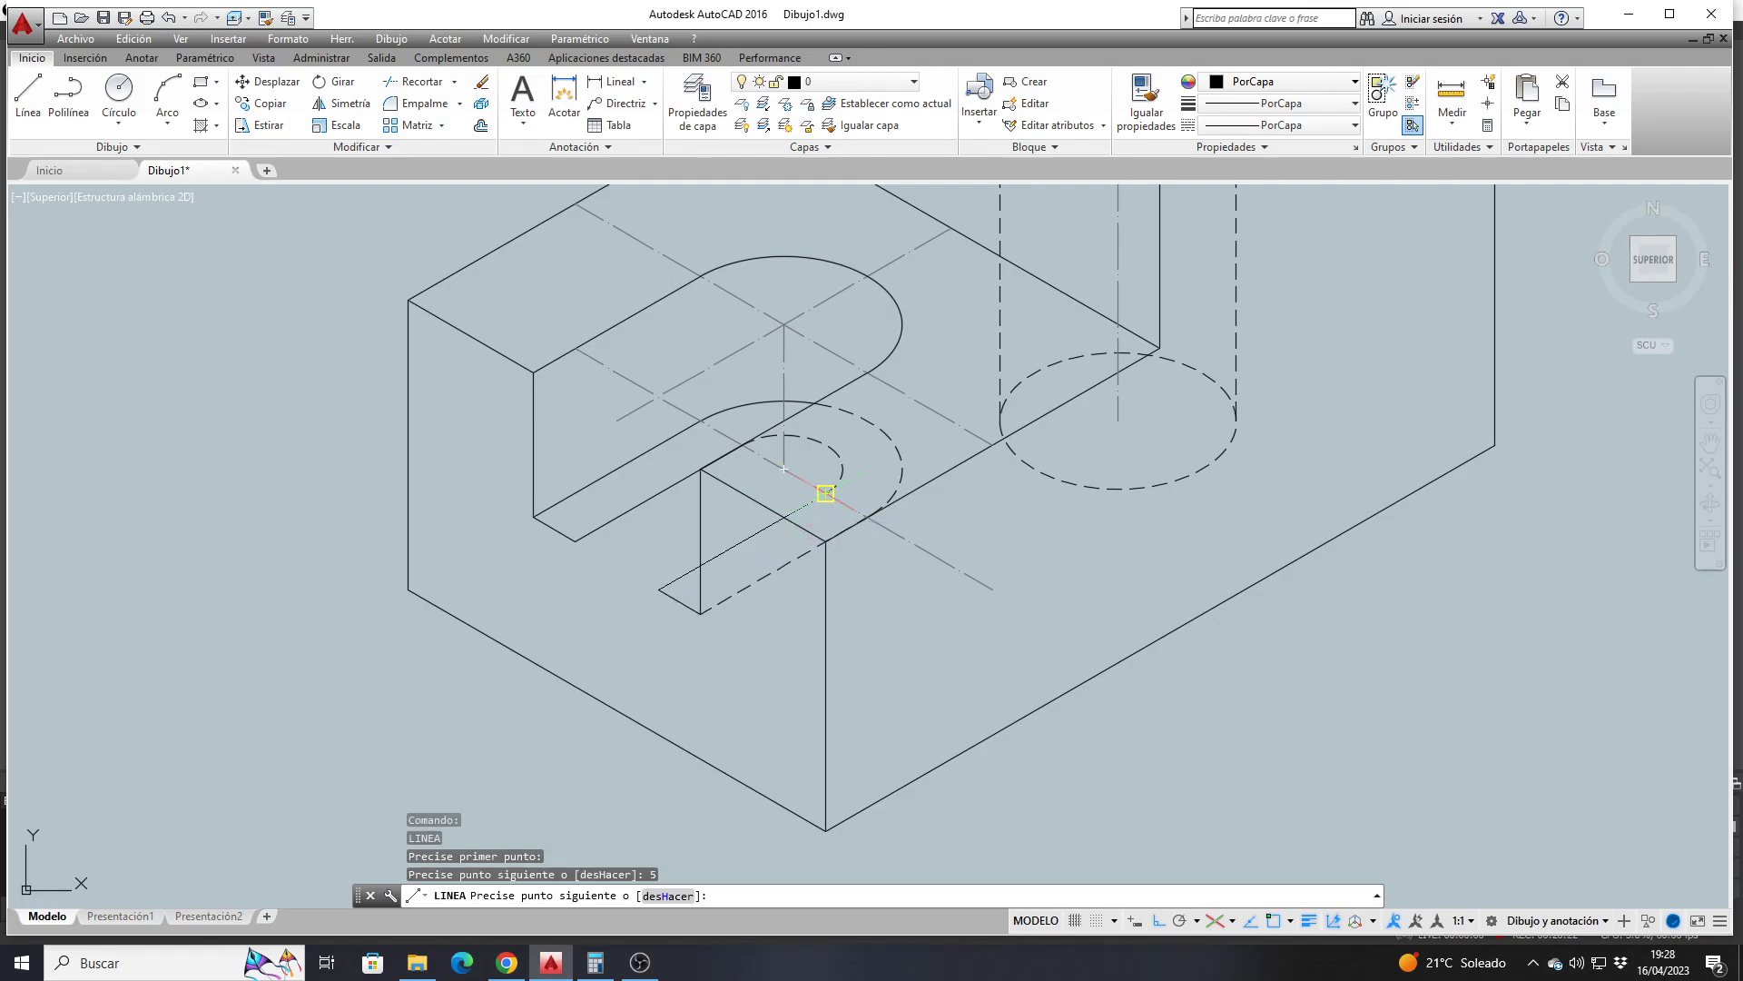
{"action": "left_click", "coordinate": [826, 493]}
{"action": "key", "text": "Return"}
{"action": "scroll", "coordinate": [740, 554], "scroll_direction": "up", "scroll_amount": 4}
{"action": "left_click", "coordinate": [736, 499]}
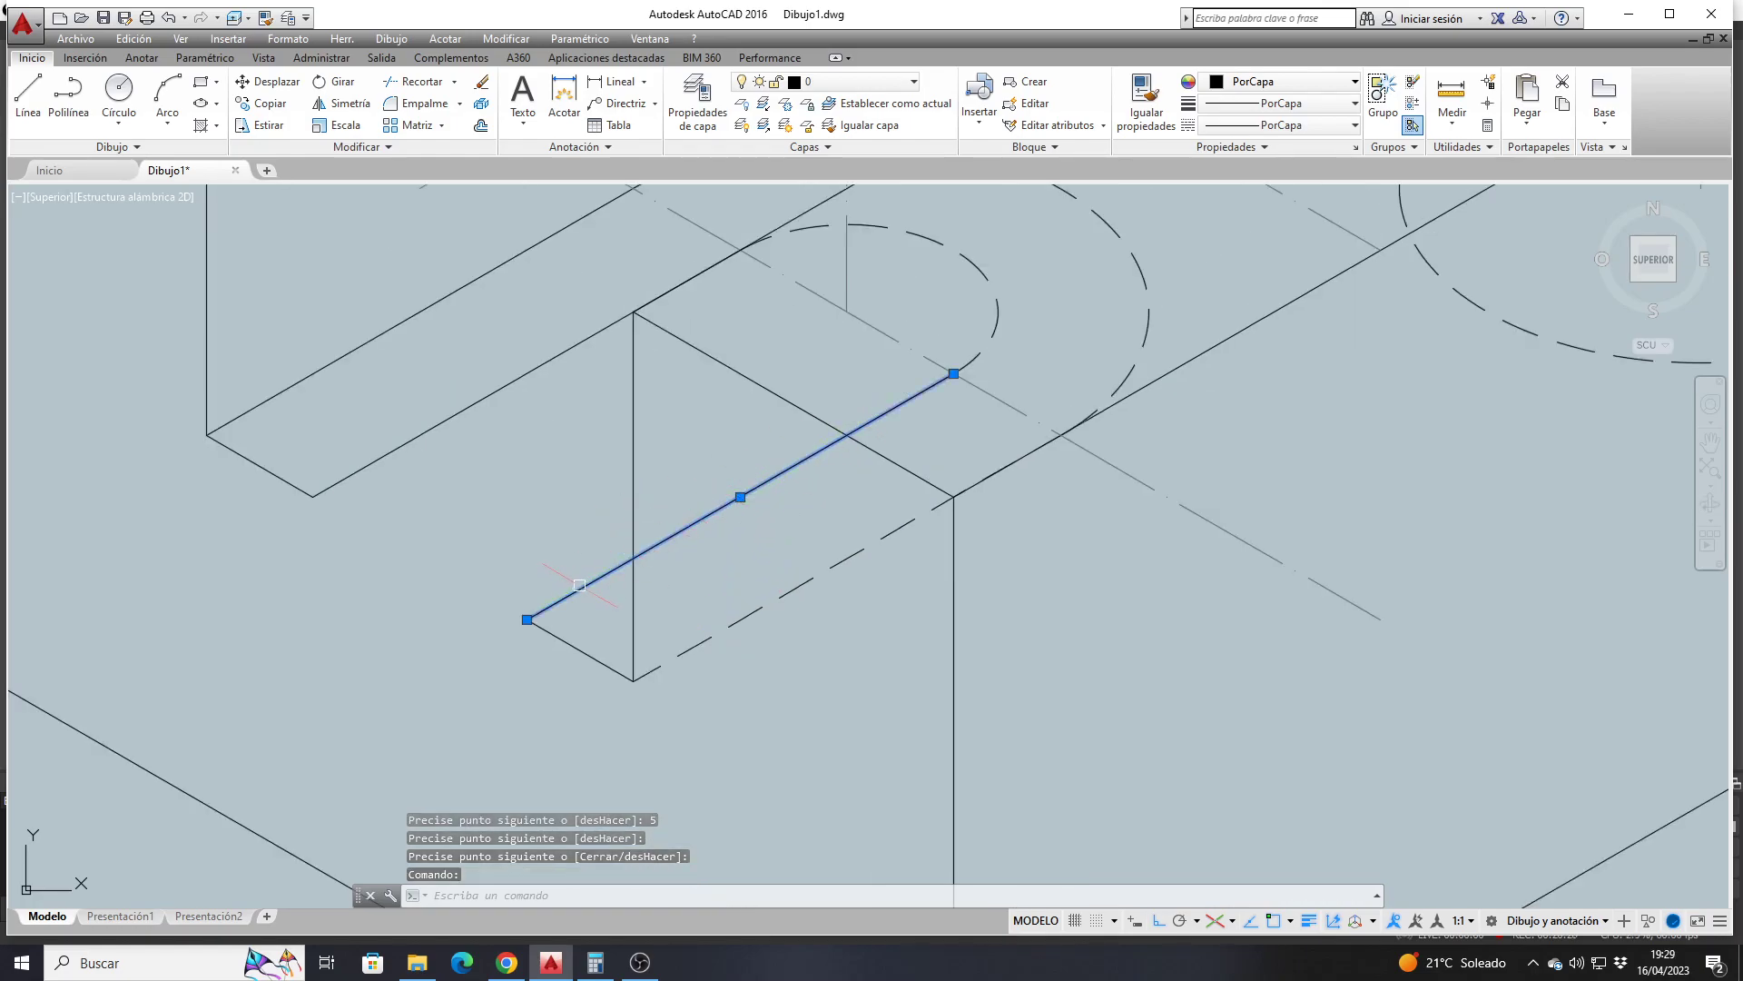
{"action": "left_click", "coordinate": [415, 81]}
{"action": "left_click", "coordinate": [571, 590]}
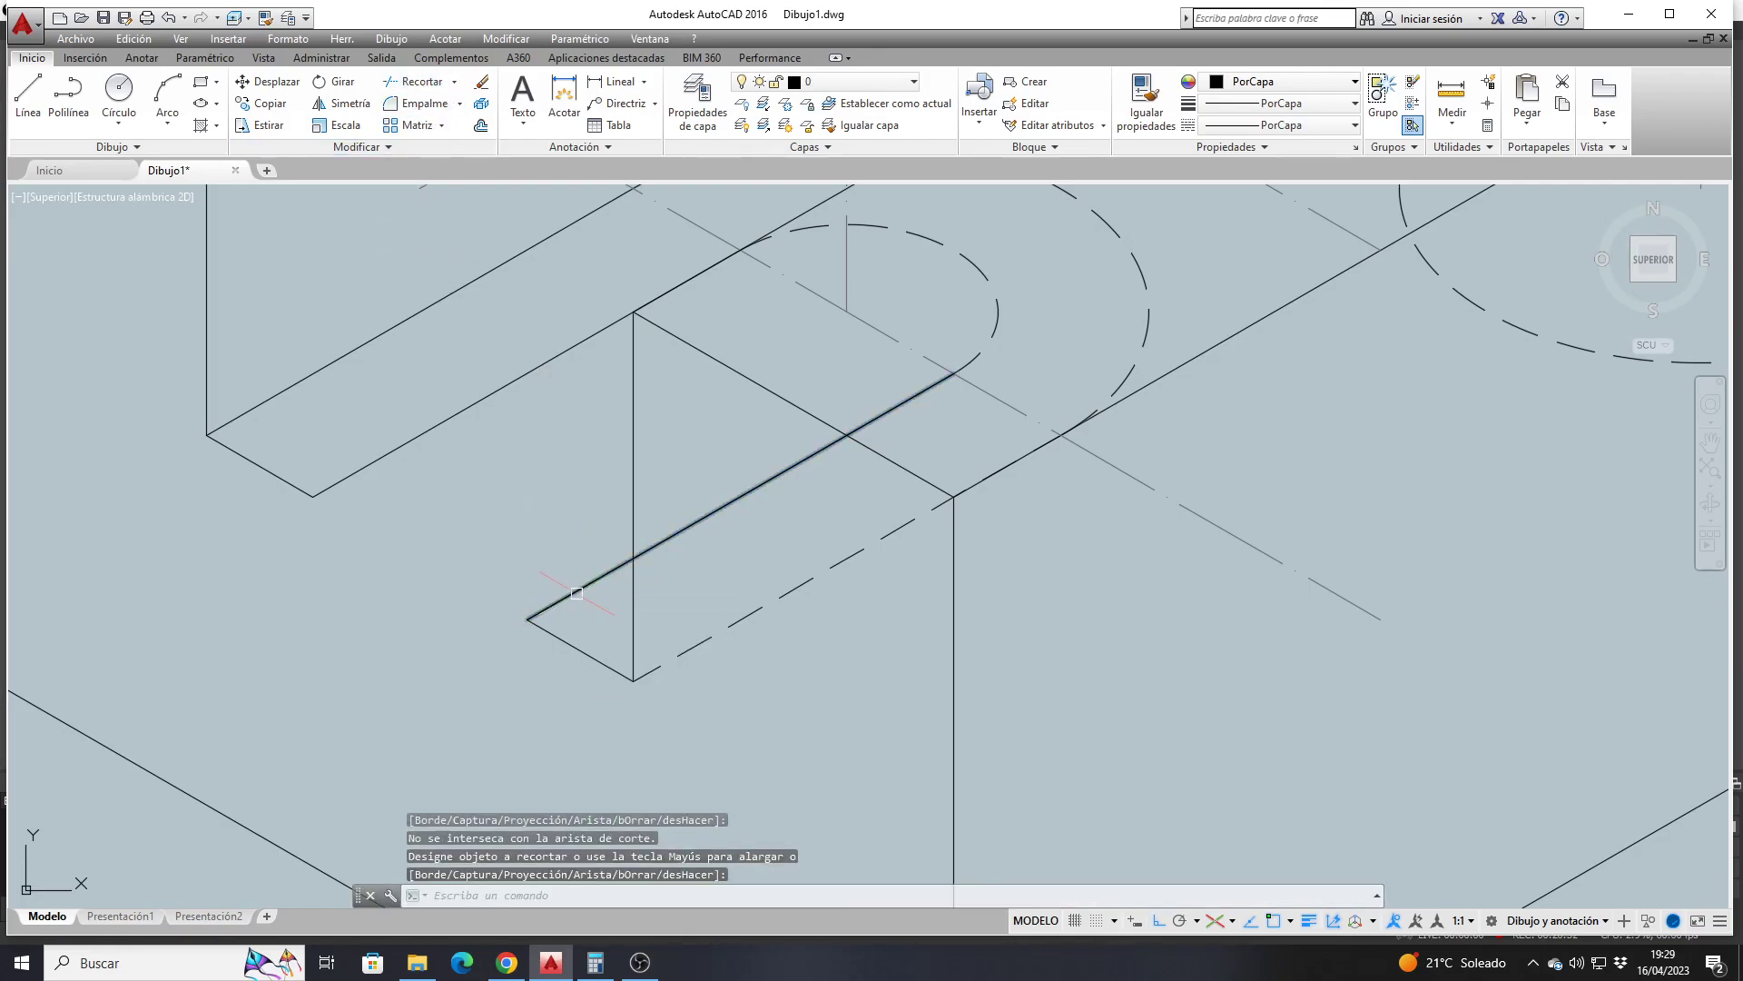
Trim the front stretch of the new narrow-slot edge at the wide slot's vertical front edge
{"action": "left_click", "coordinate": [423, 81]}
{"action": "right_click", "coordinate": [549, 400]}
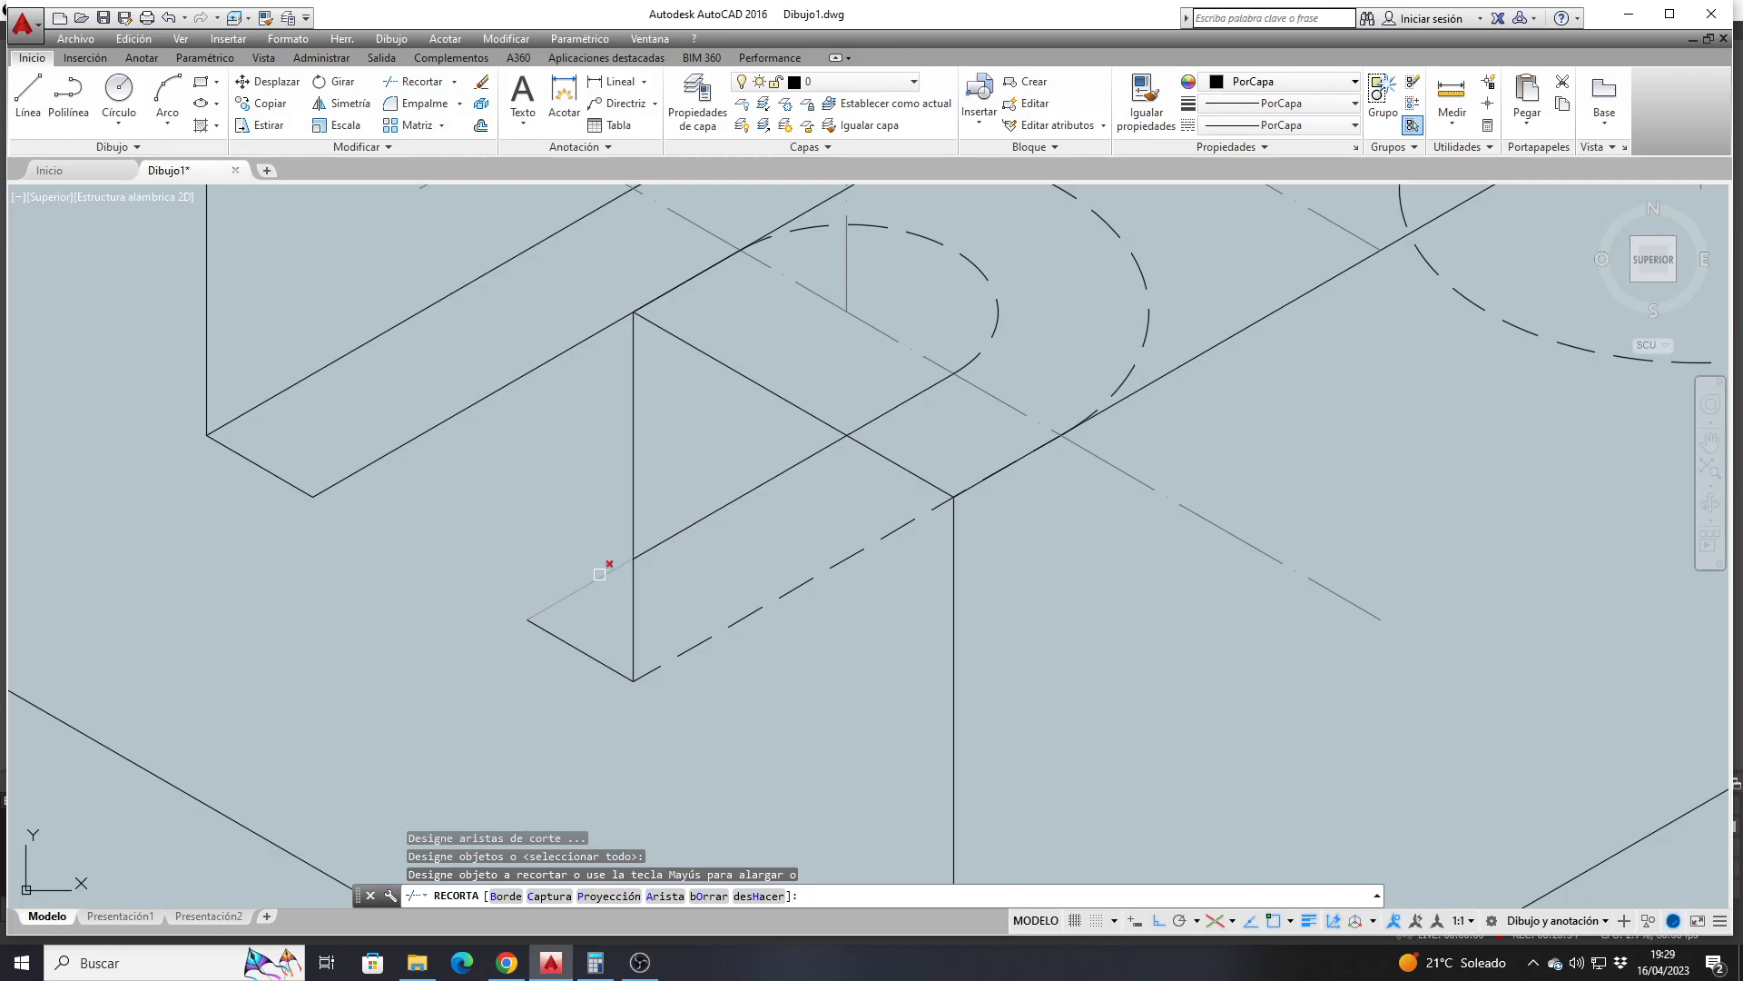
{"action": "left_click", "coordinate": [599, 574]}
{"action": "key", "text": "Return"}
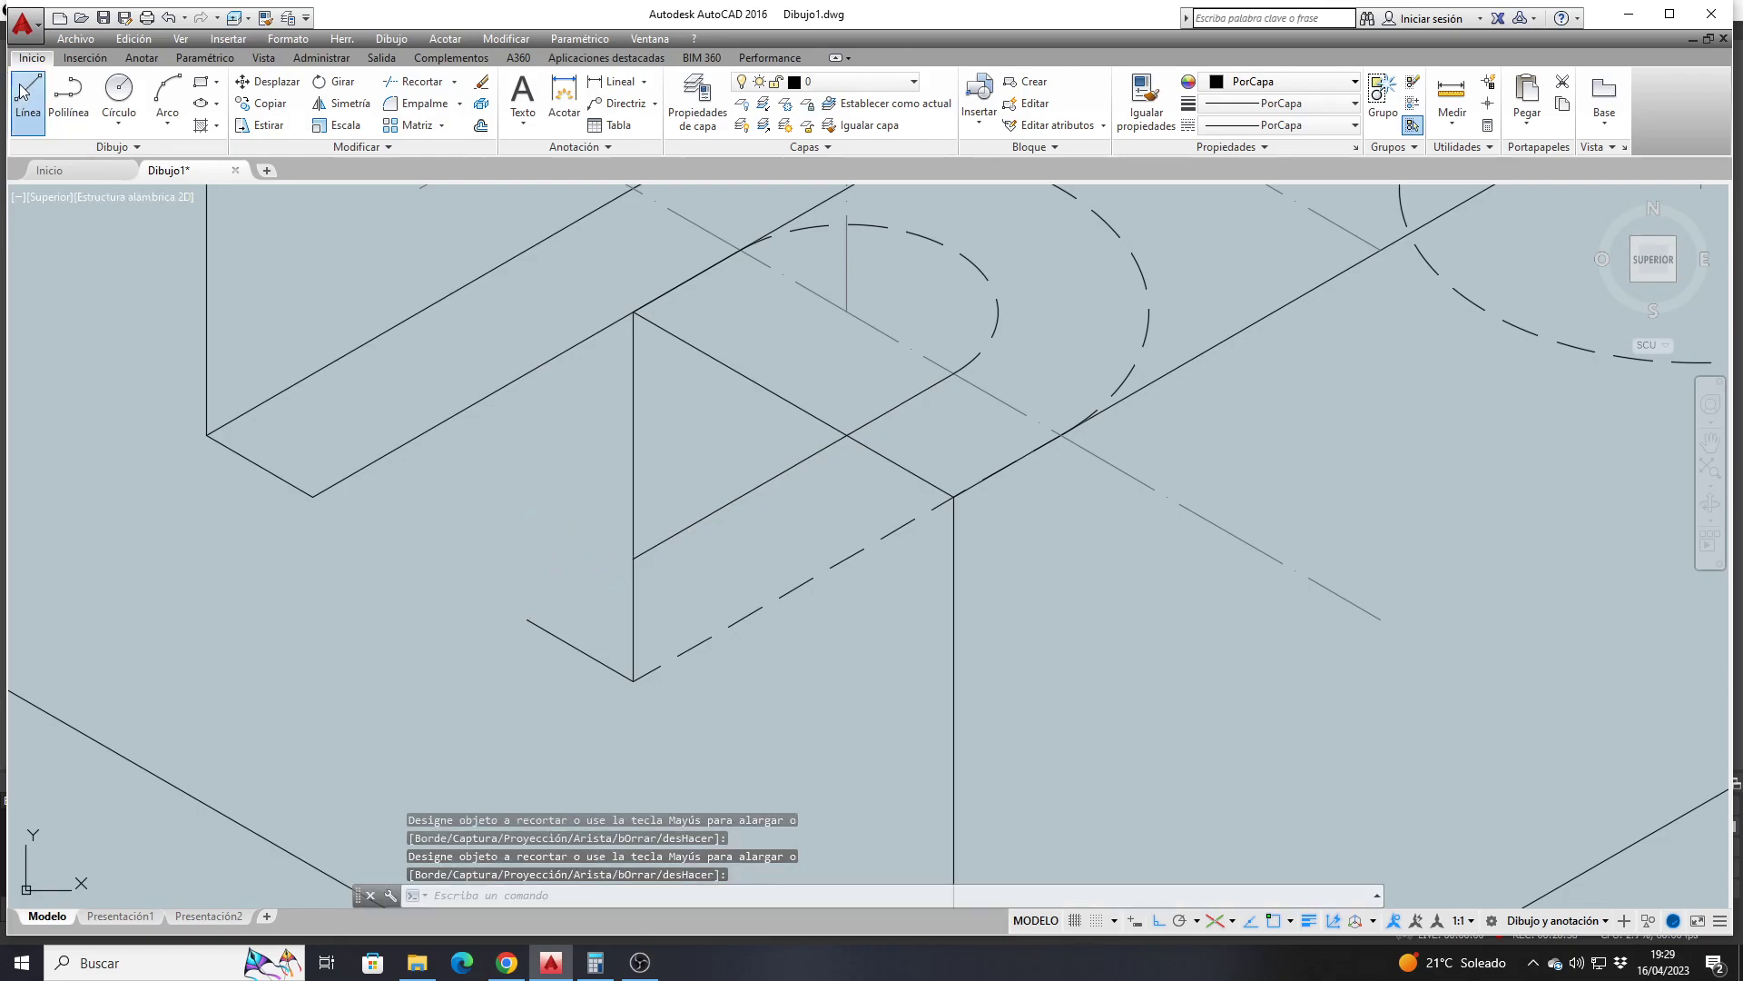
Redraw the edge's front stretch as a separate line from the 5 mm line's end to the vertical edge
{"action": "left_click", "coordinate": [26, 94]}
{"action": "left_click", "coordinate": [527, 620]}
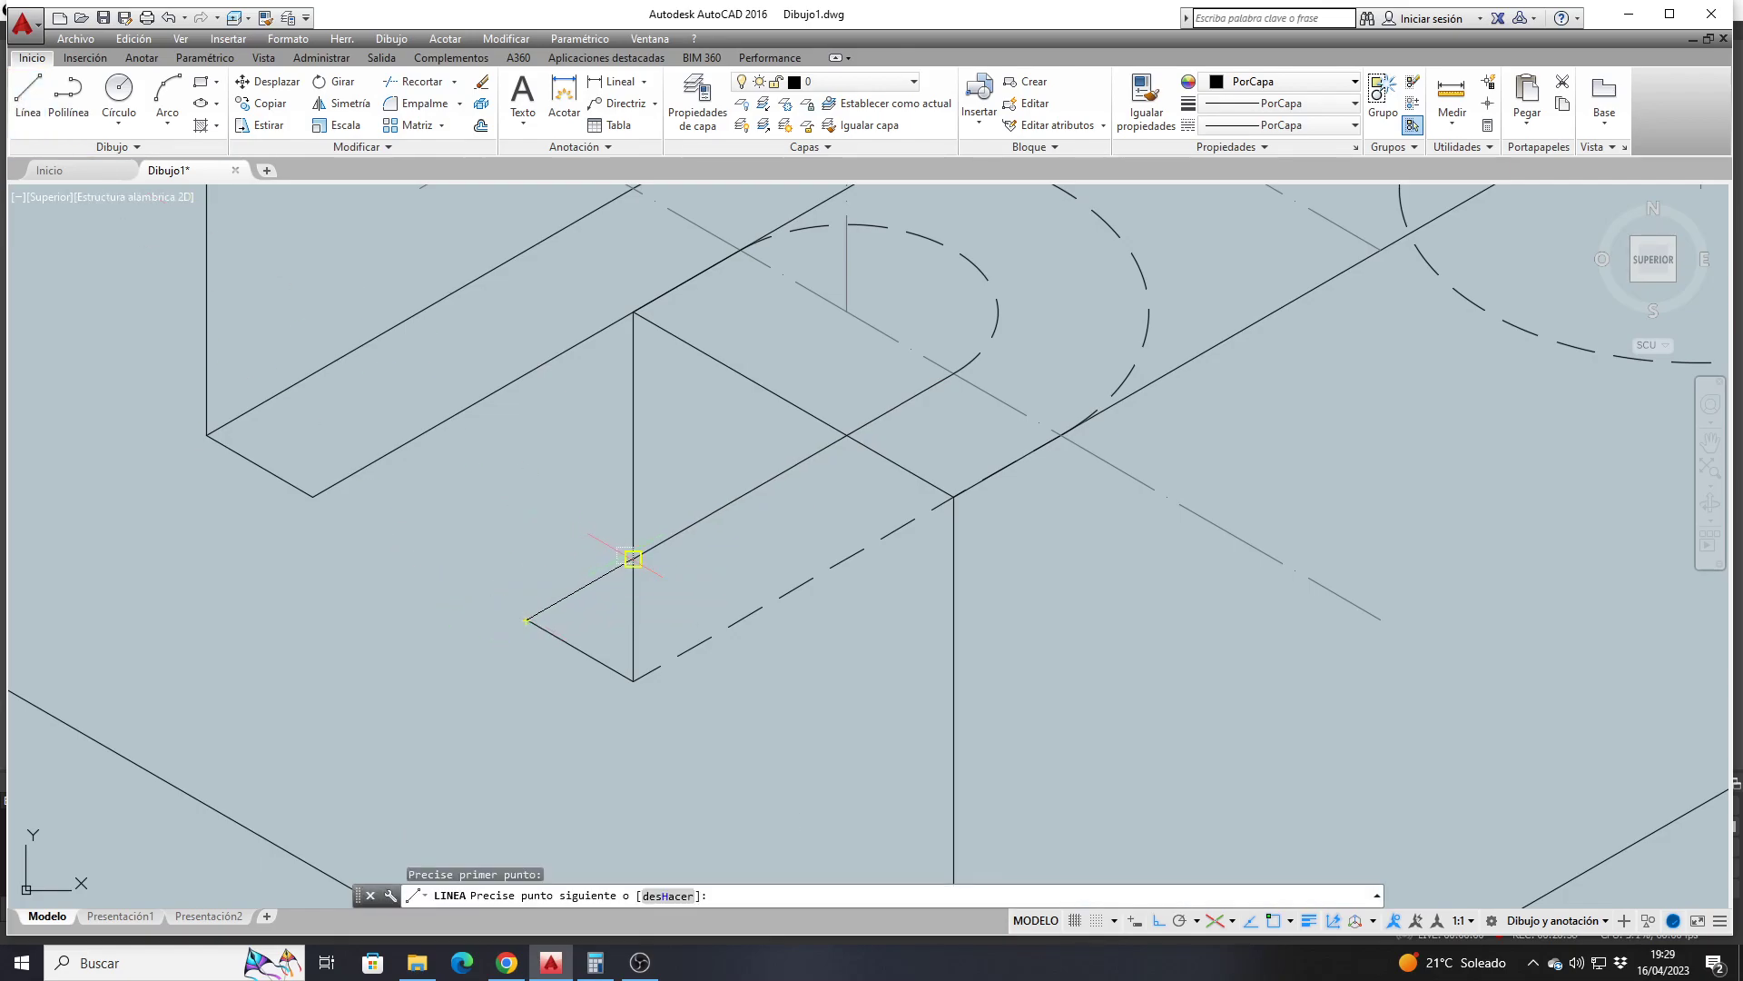
{"action": "left_click", "coordinate": [633, 558]}
{"action": "key", "text": "Return"}
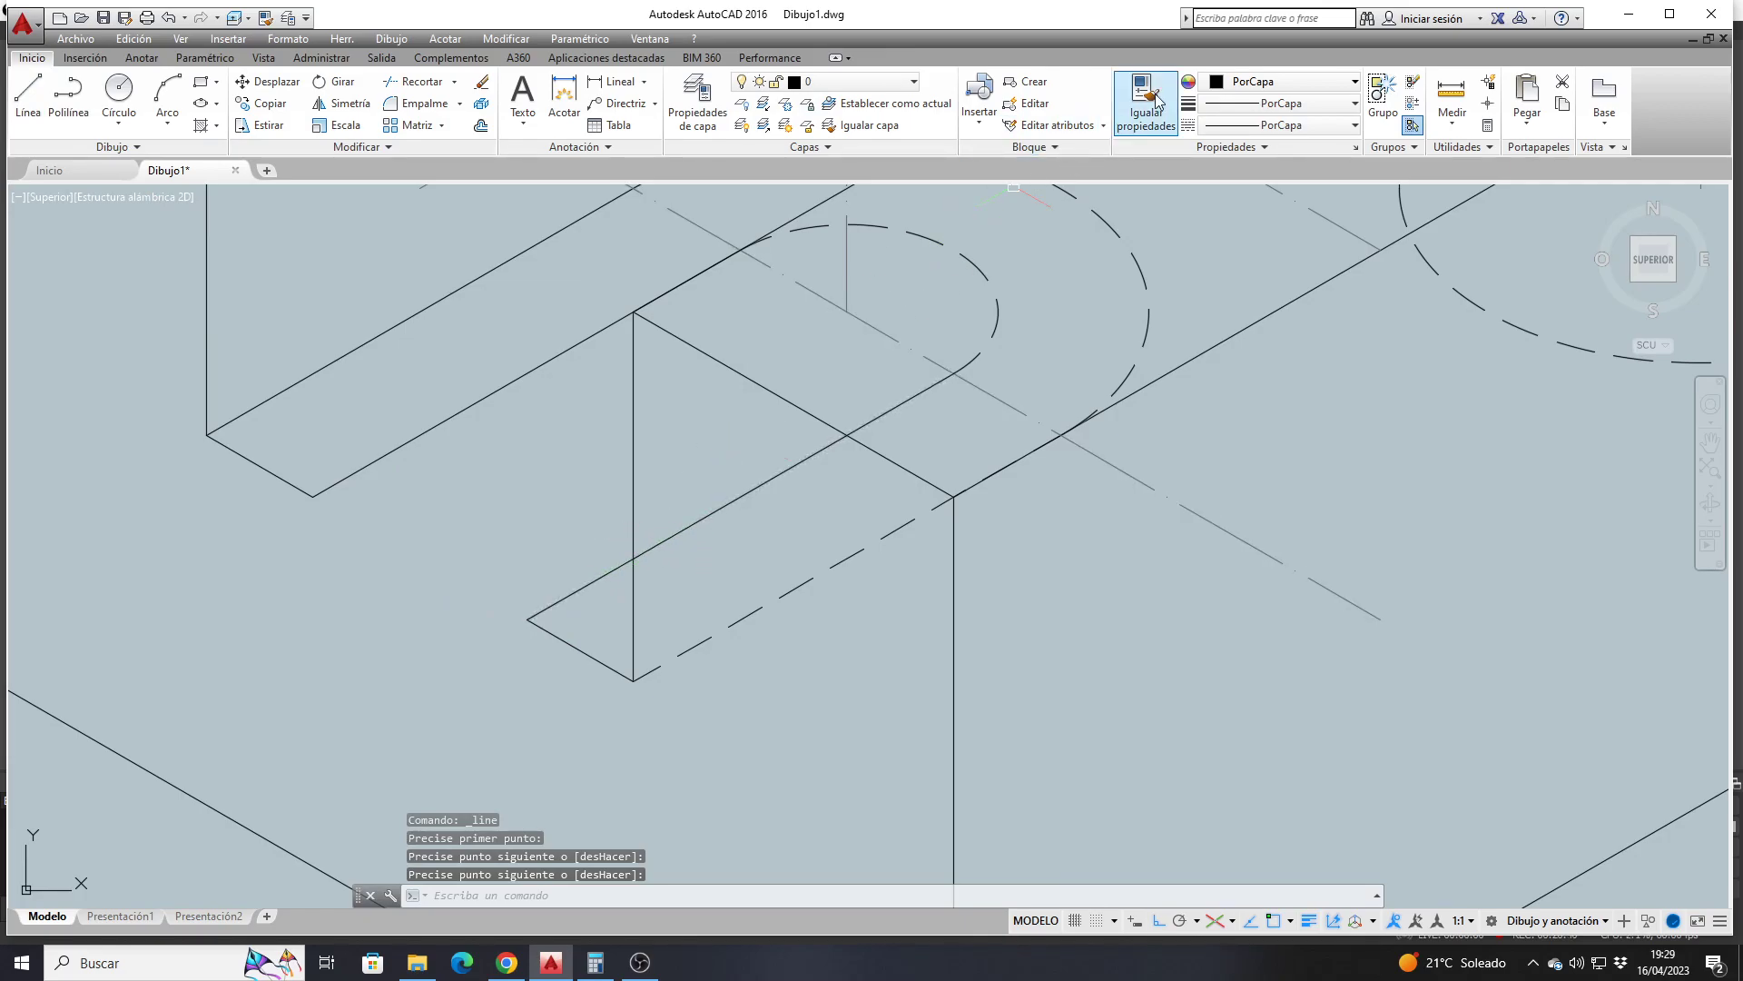
Match the properties of the narrow-slot edge behind the vertical front edge to those of the dashed line of the wide slot
{"action": "left_click", "coordinate": [1146, 96]}
{"action": "left_click", "coordinate": [793, 586]}
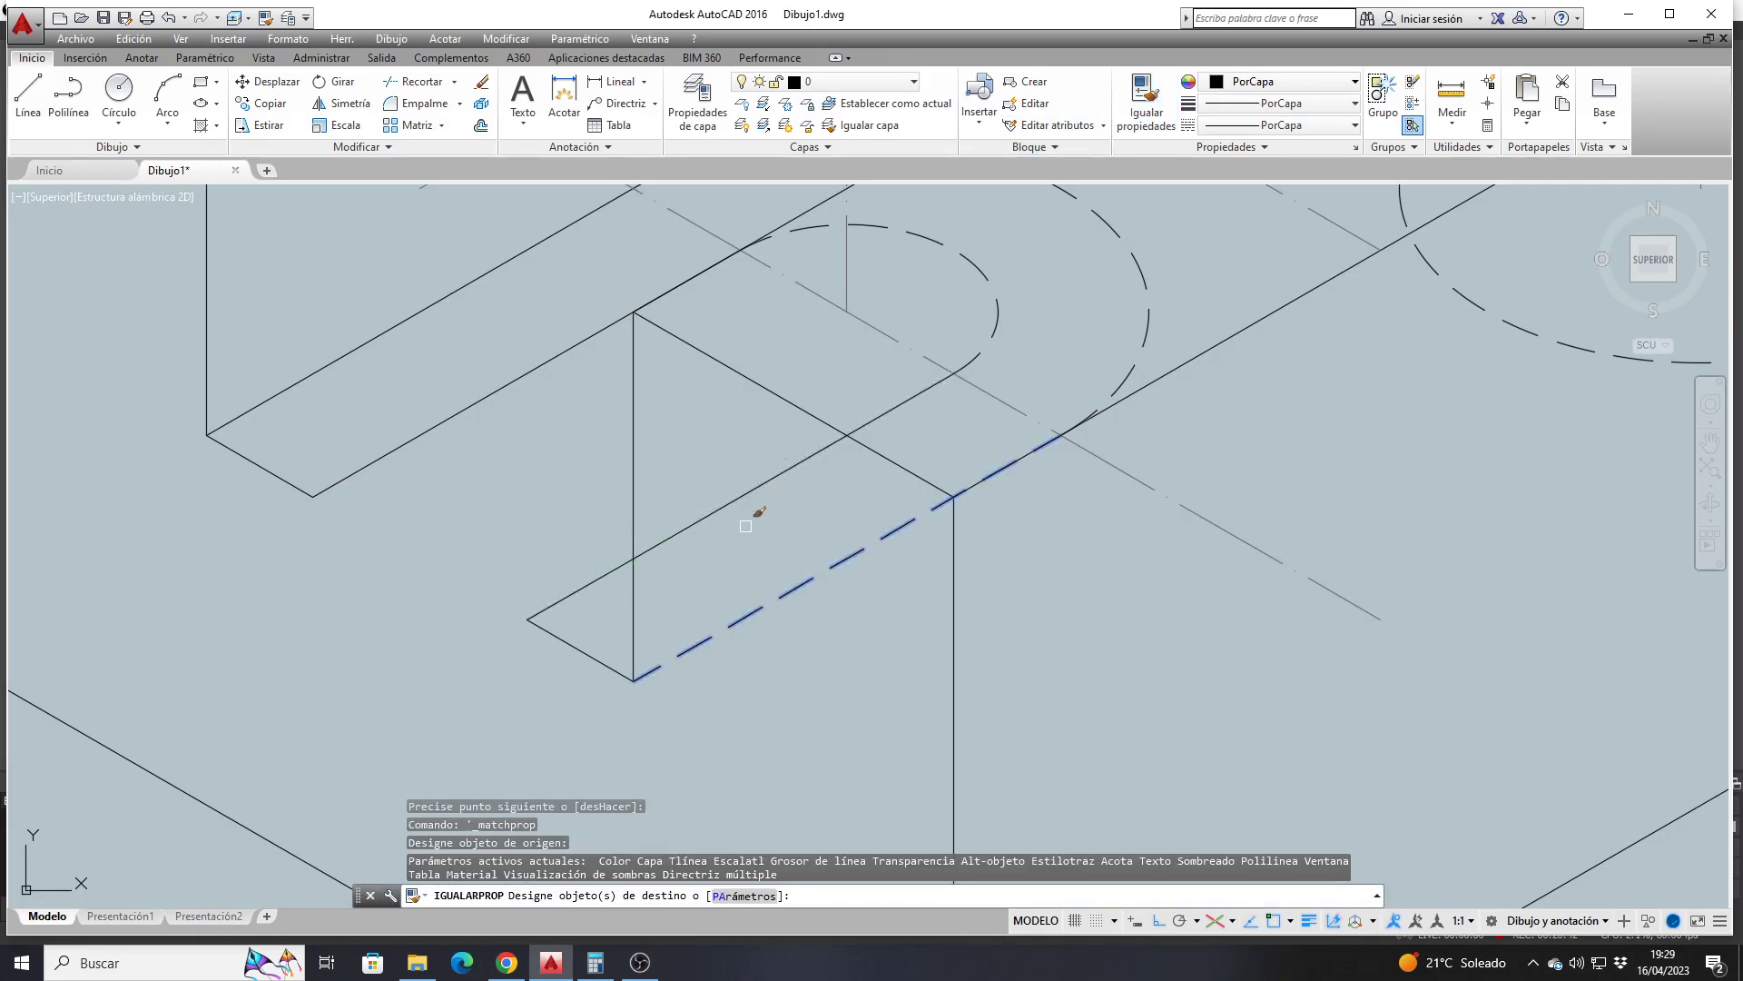
{"action": "left_click", "coordinate": [751, 487]}
{"action": "key", "text": "Return"}
{"action": "scroll", "coordinate": [727, 519], "scroll_direction": "down", "scroll_amount": 2}
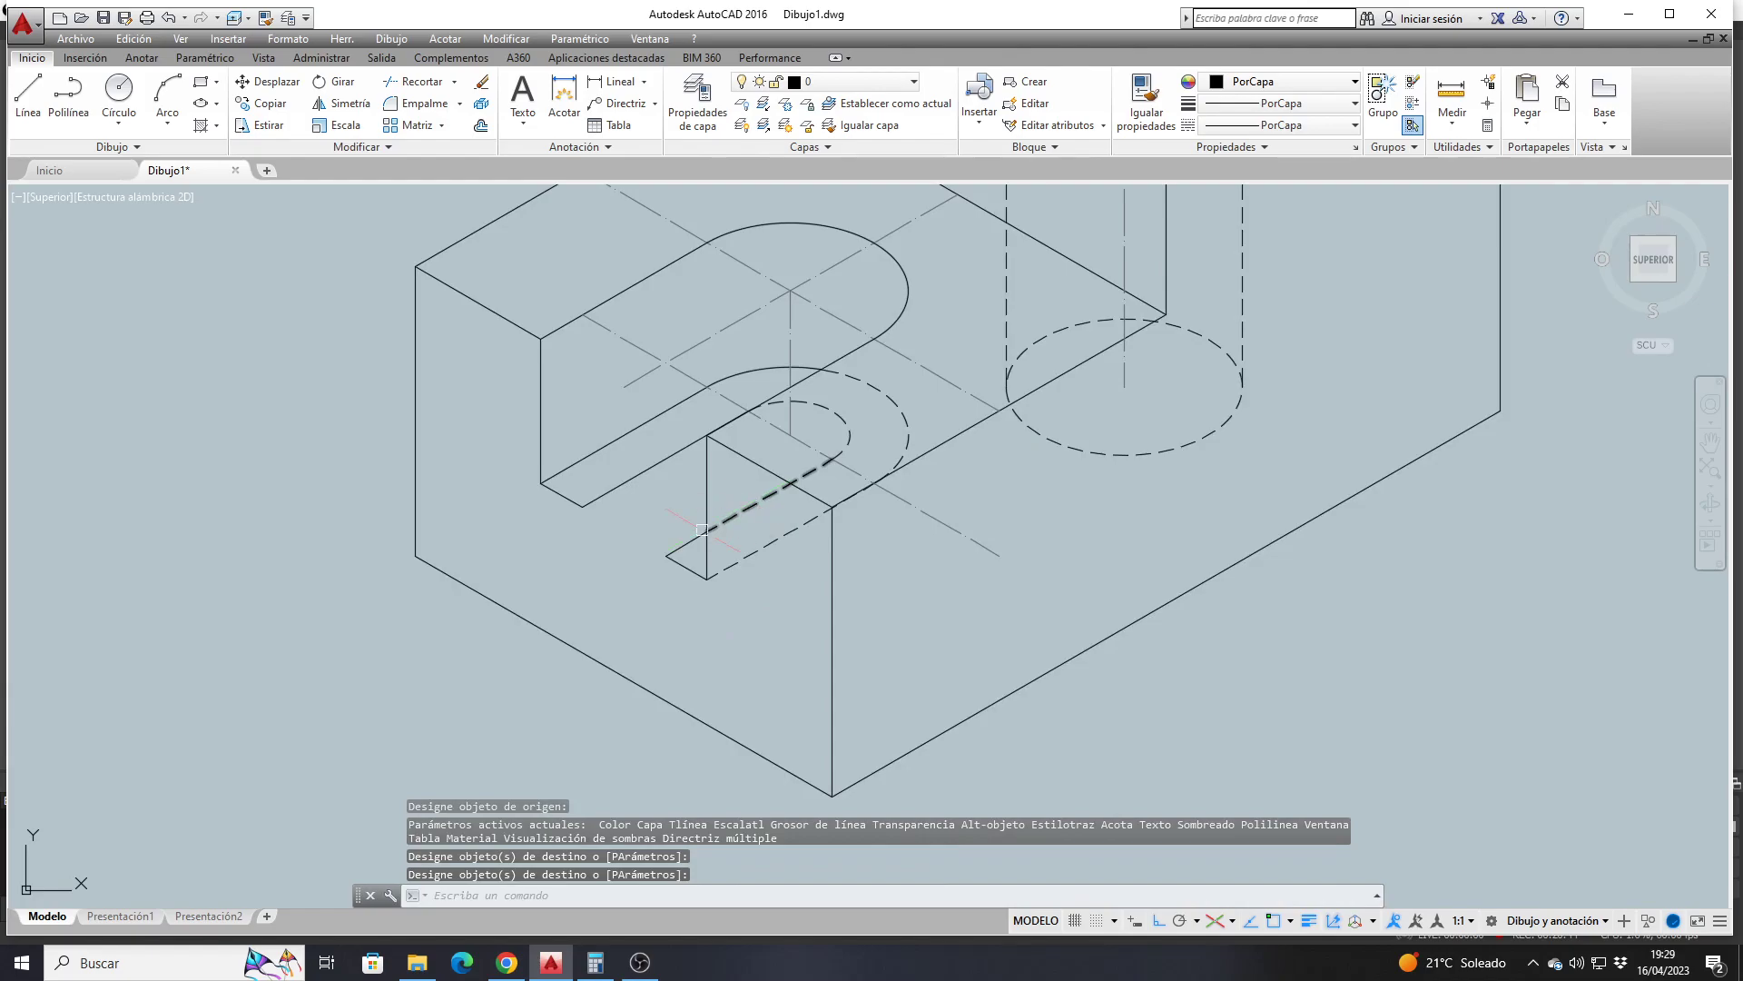
{"action": "scroll", "coordinate": [610, 516], "scroll_direction": "down", "scroll_amount": 2}
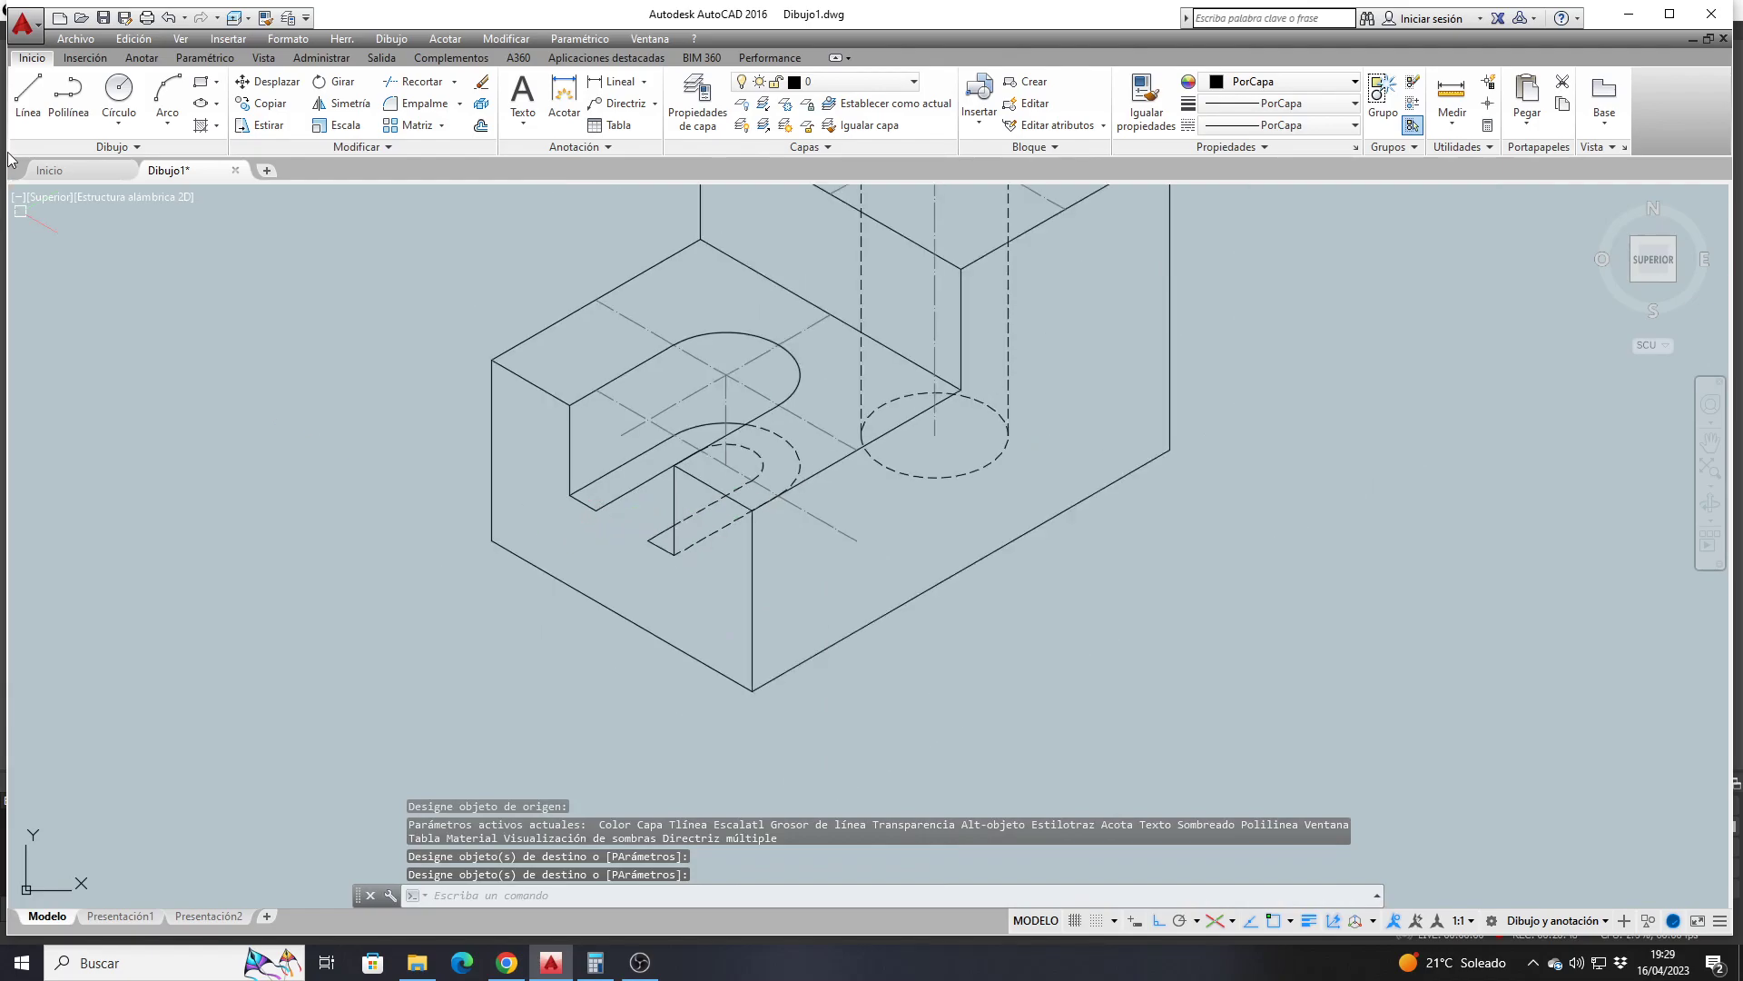
Draw a 15 mm vertical line down from the narrow slot's left front corner, using the right isoplane
{"action": "left_click", "coordinate": [27, 91]}
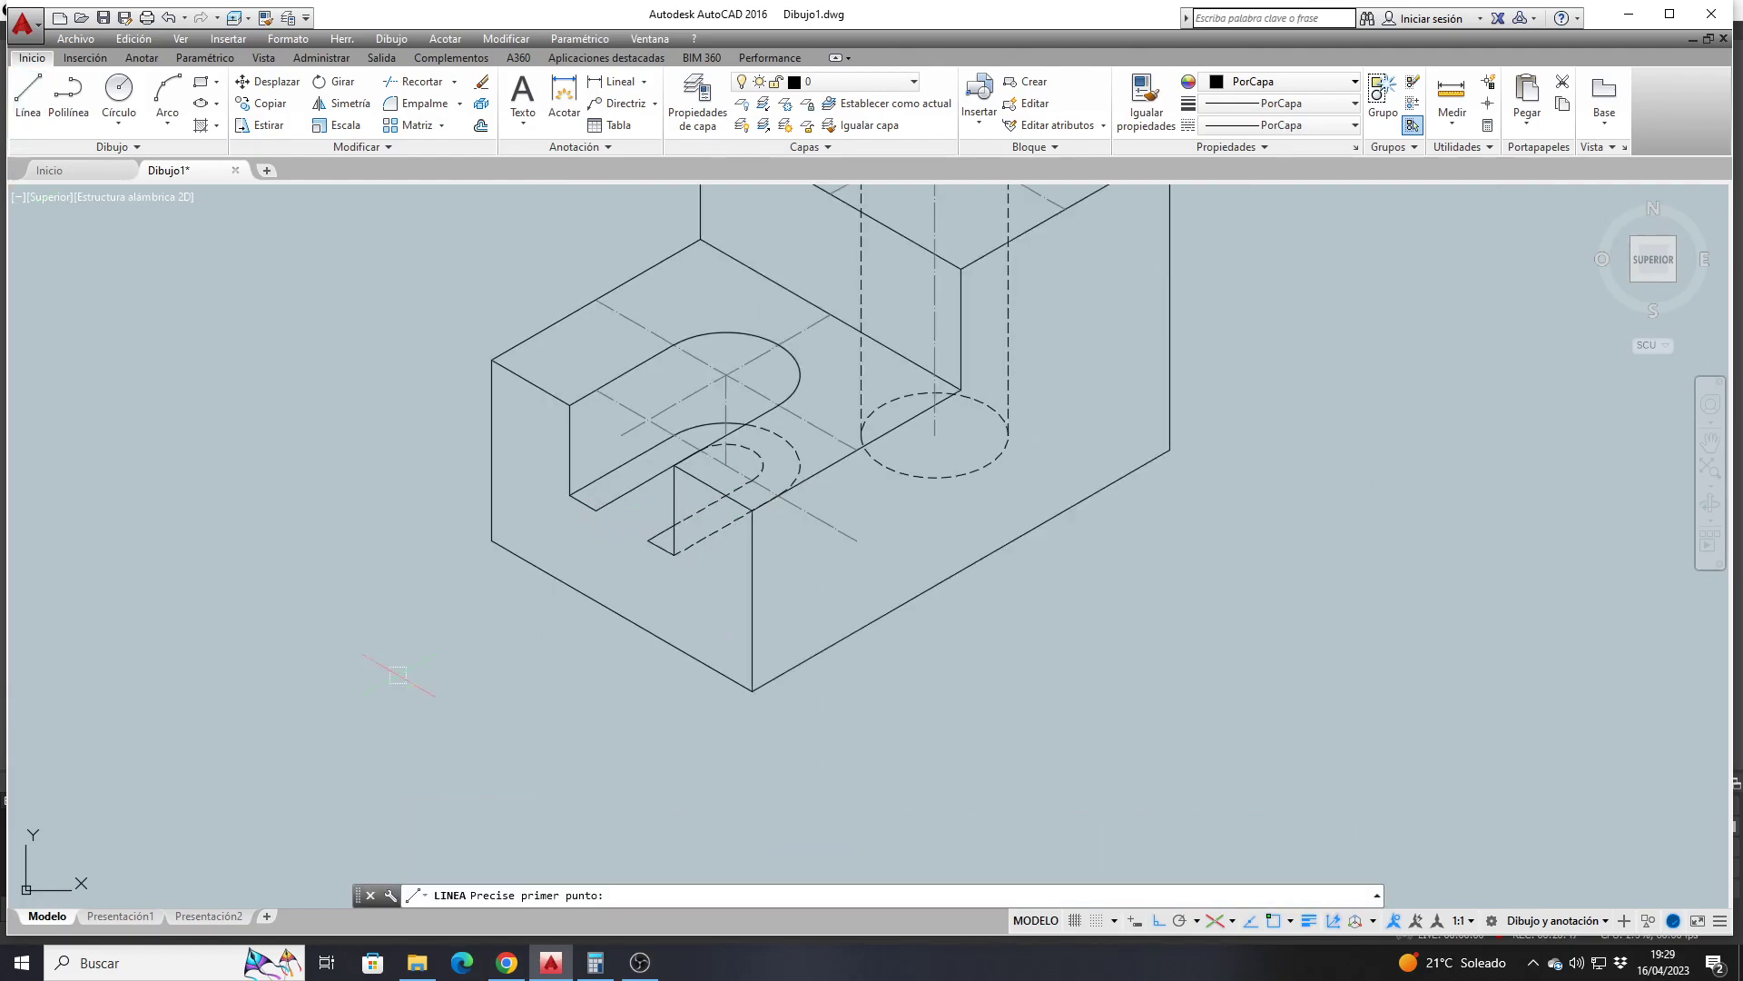
{"action": "left_click", "coordinate": [596, 510]}
{"action": "key", "text": "F5"}
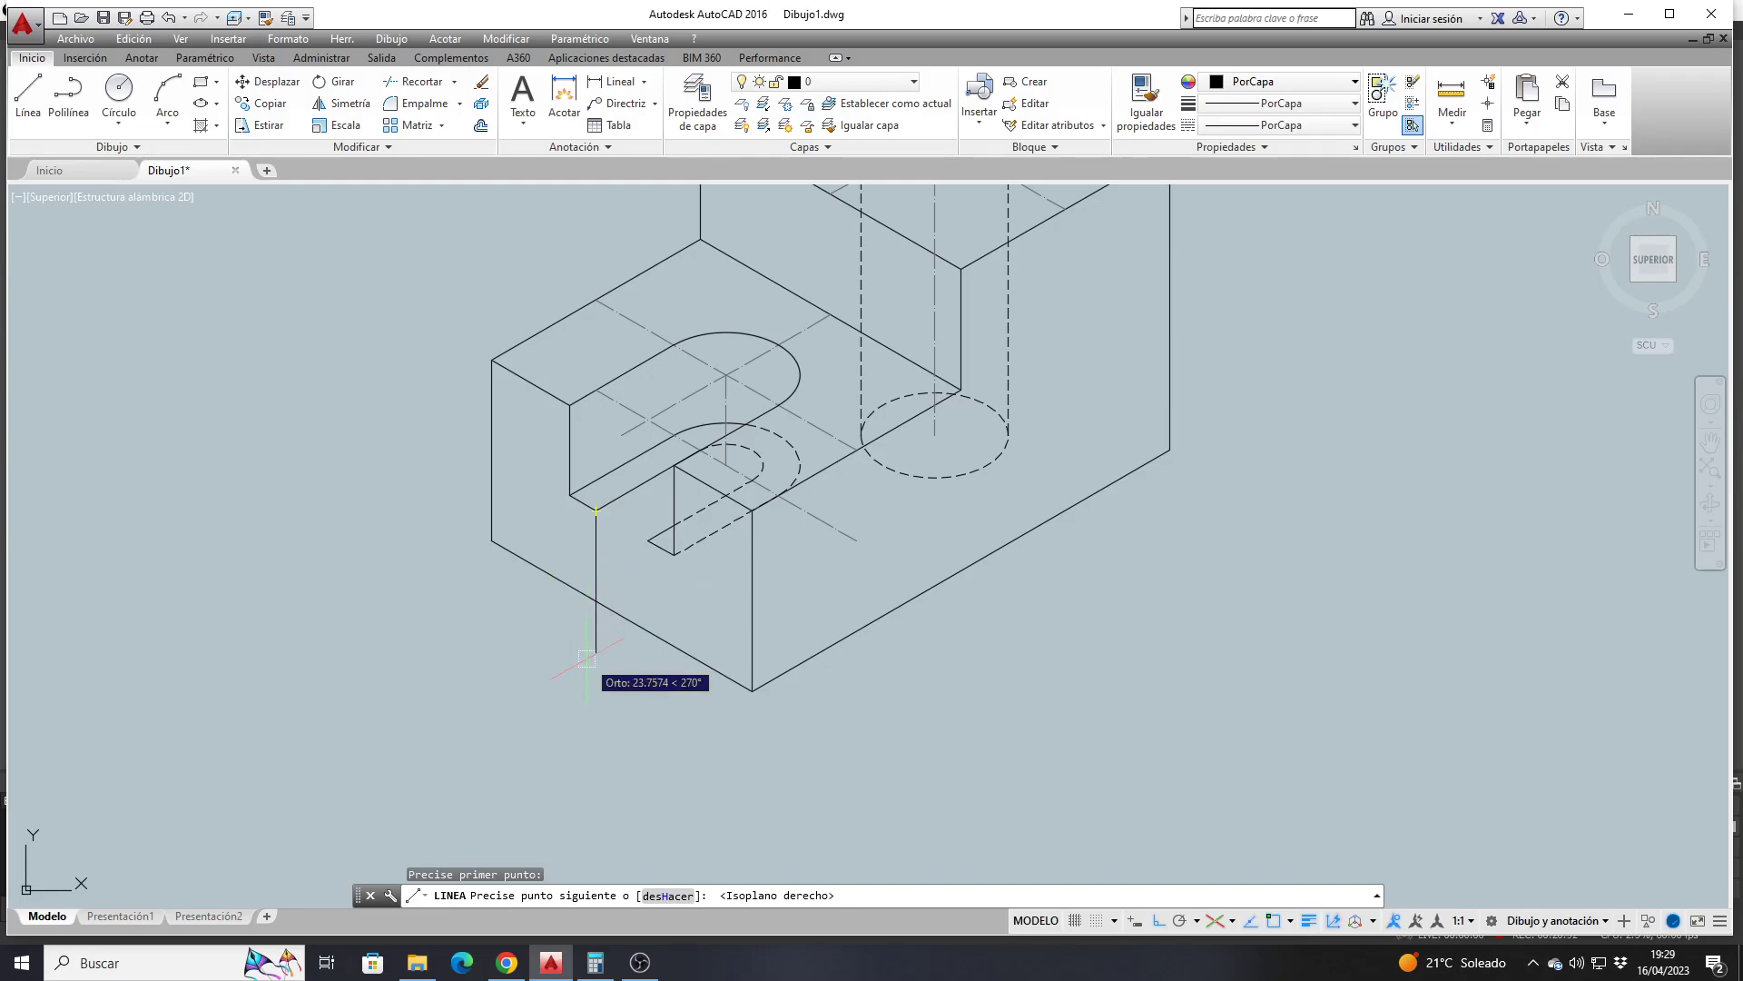
{"action": "type", "text": "15"}
{"action": "key", "text": "Return"}
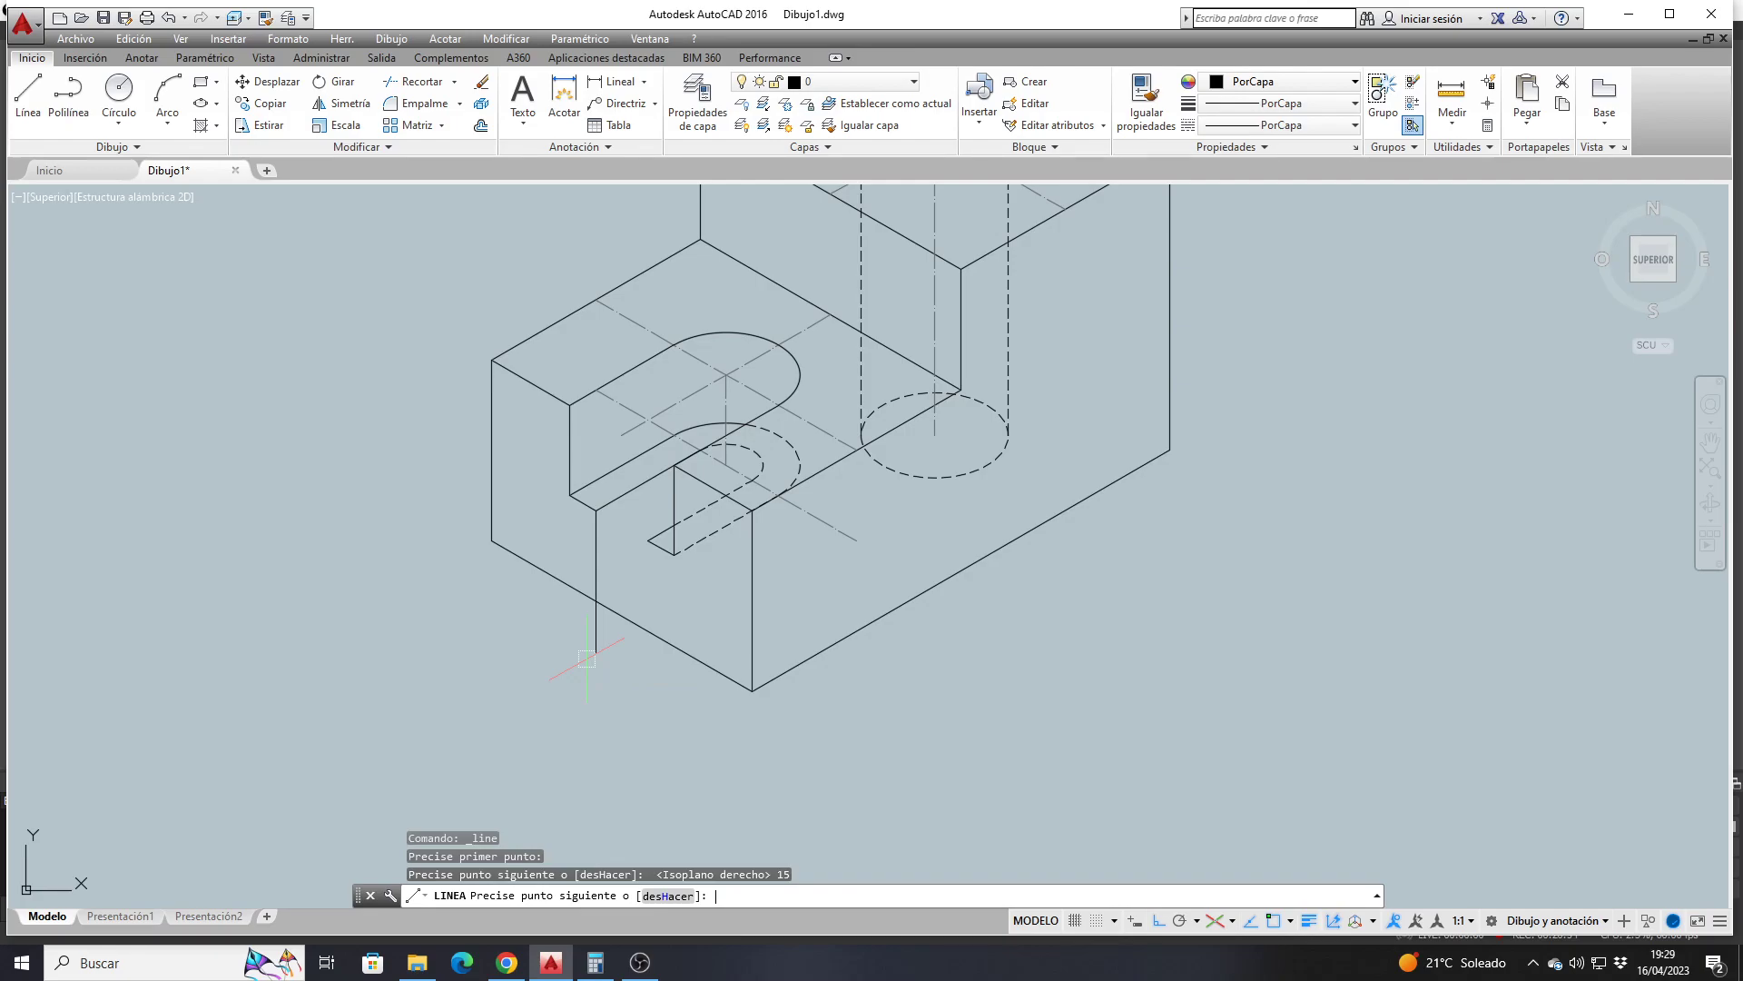
{"action": "key", "text": "Return"}
Draw a 15 mm vertical line down from the narrow slot's right front corner
{"action": "key", "text": "Return"}
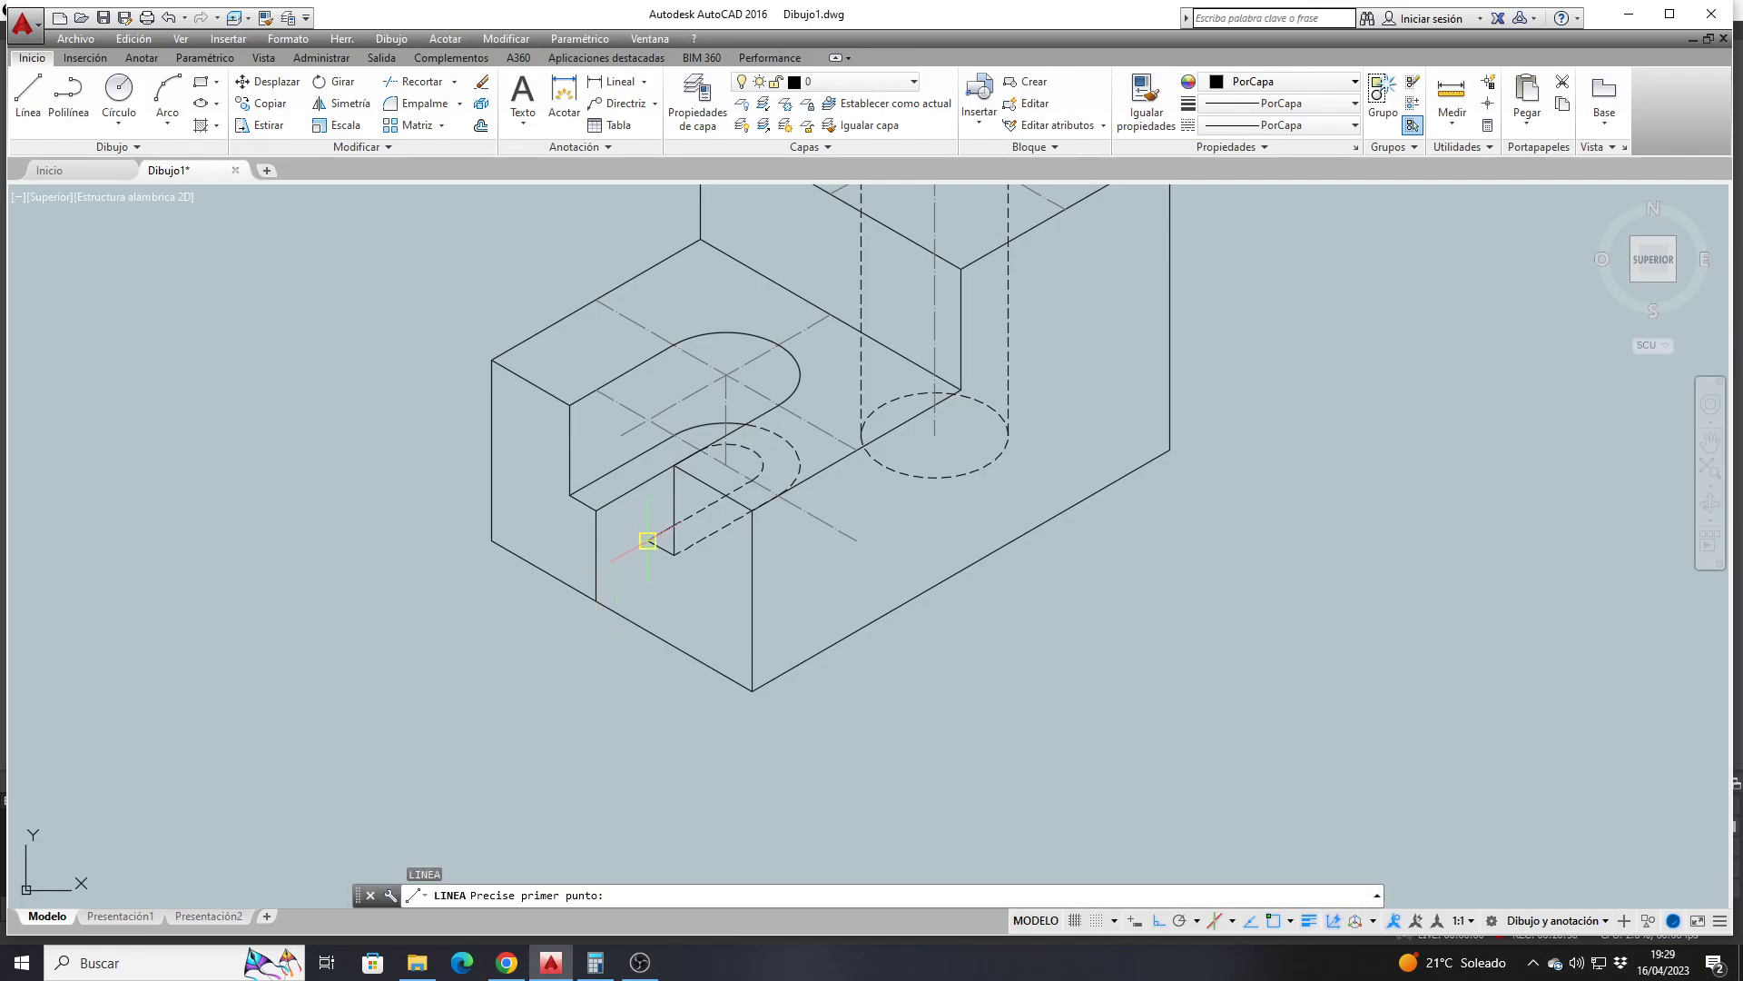
{"action": "left_click", "coordinate": [647, 541]}
{"action": "key", "text": "Escape"}
{"action": "key", "text": "Return"}
{"action": "left_click", "coordinate": [648, 540]}
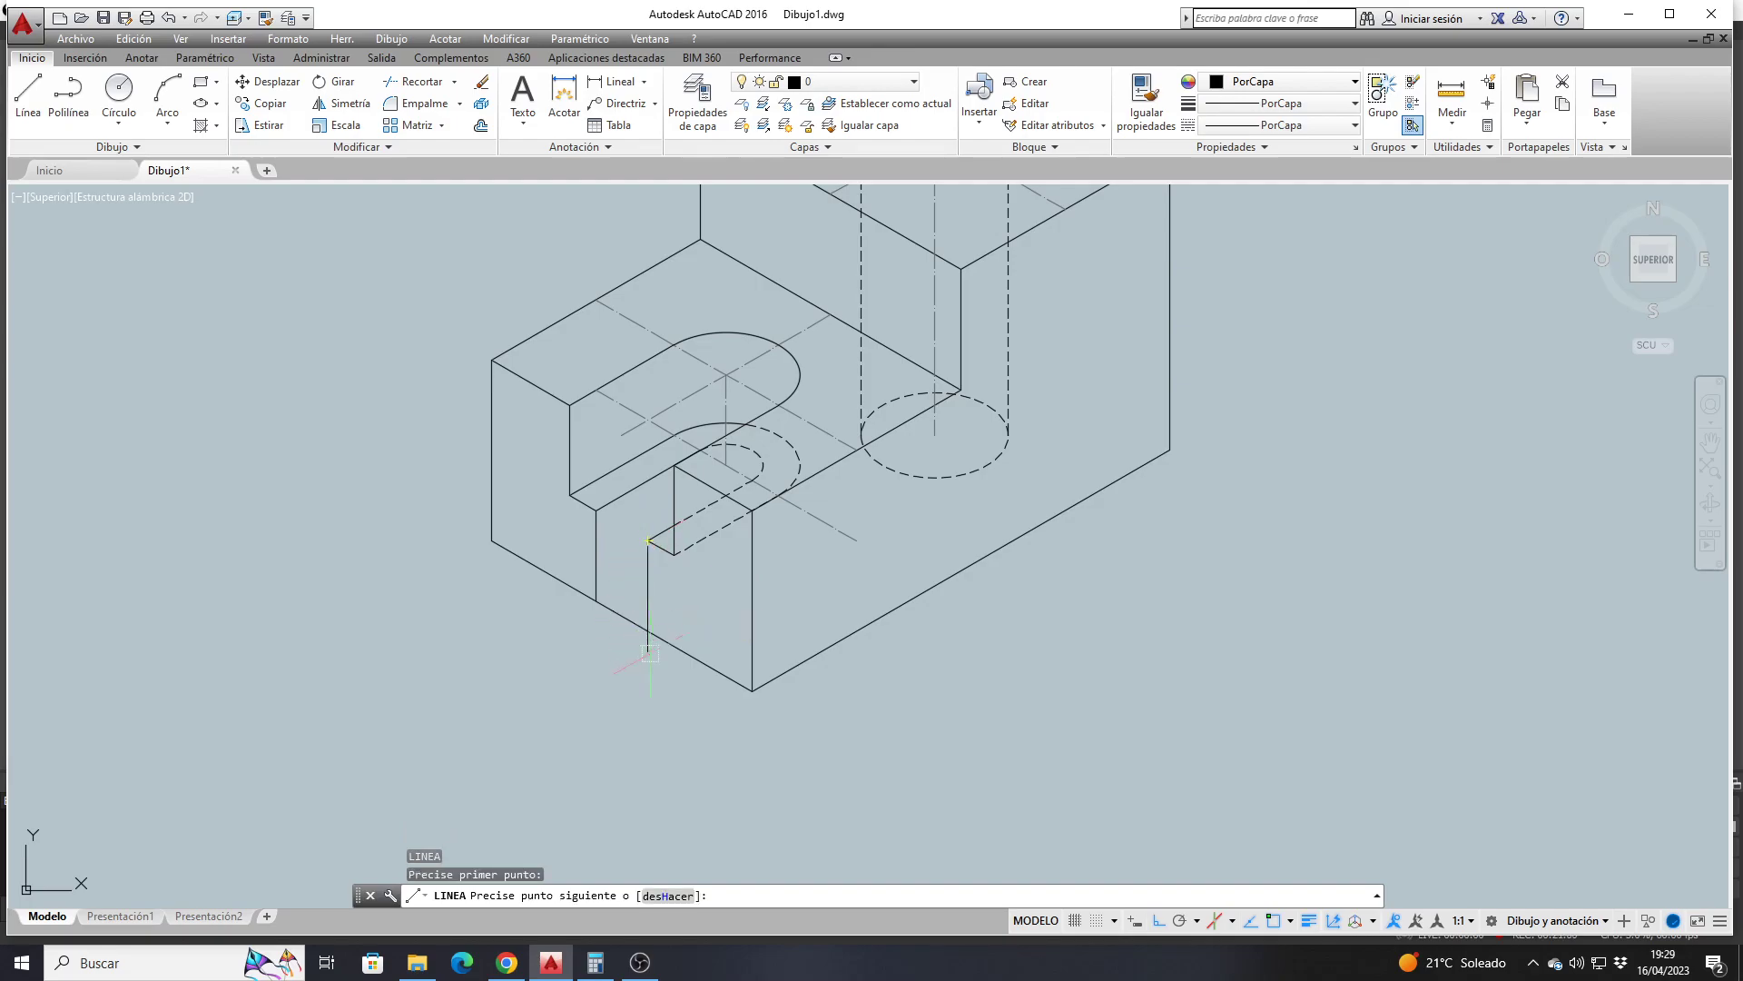
{"action": "type", "text": "15"}
{"action": "key", "text": "Return"}
{"action": "key", "text": "Return"}
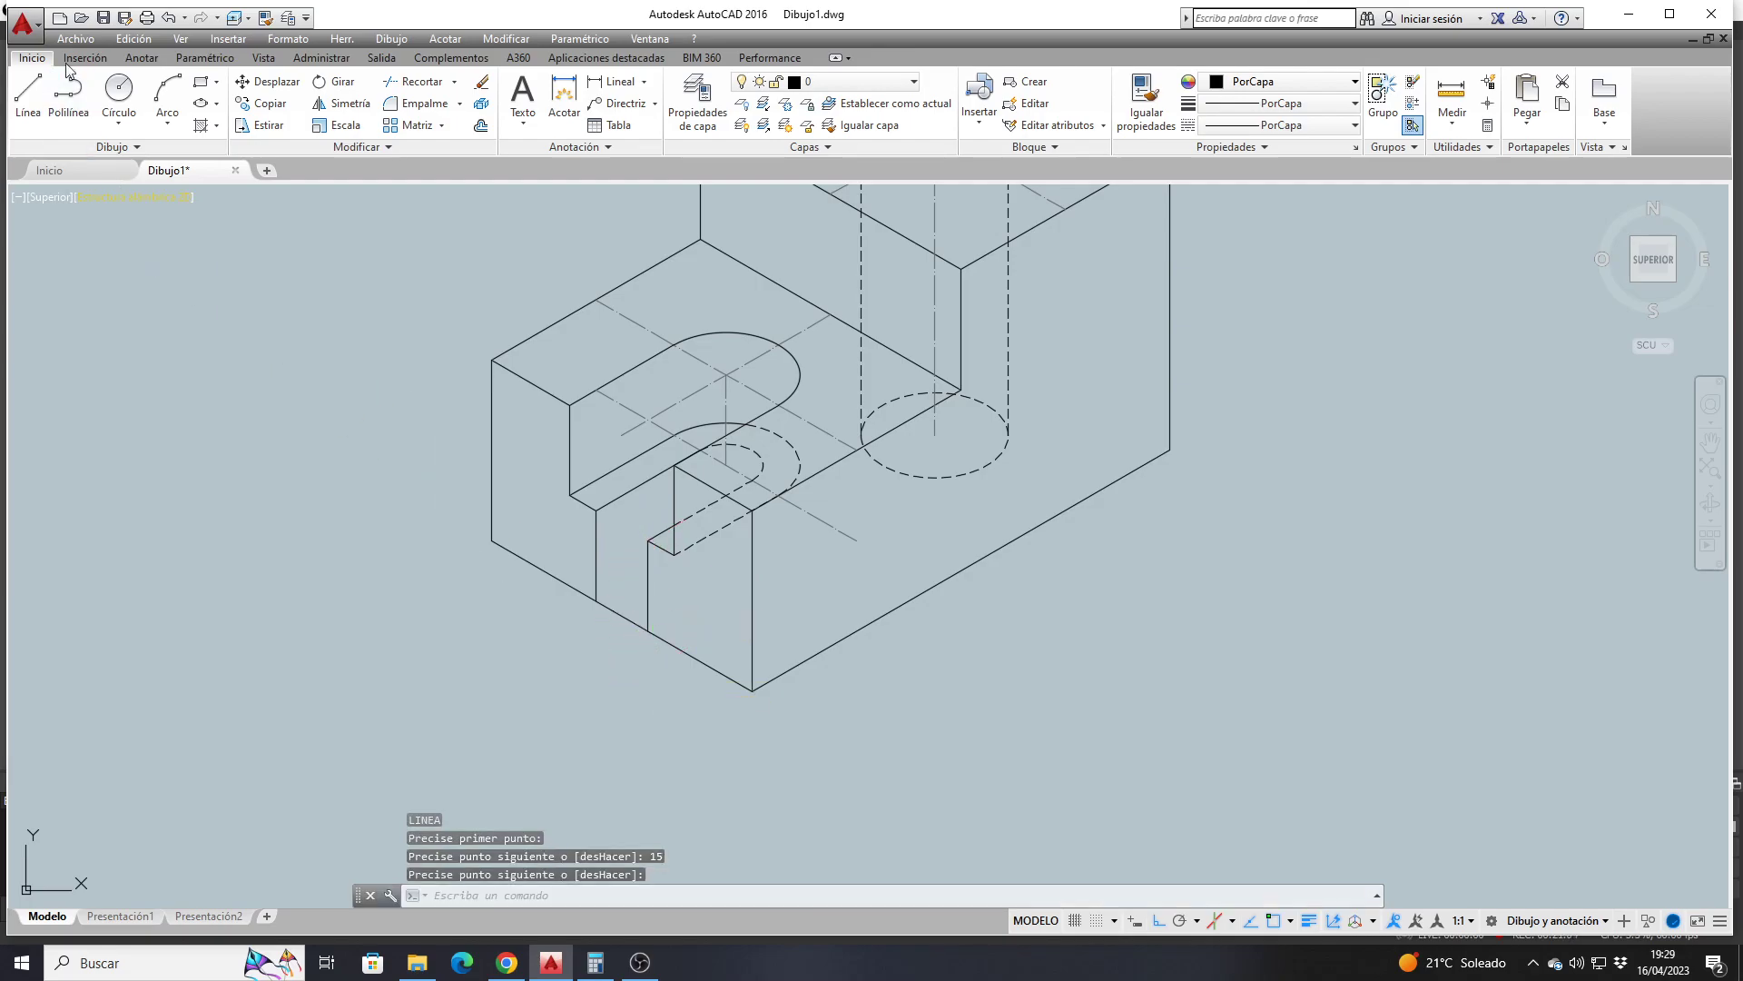
Trim away the base edge of the front face between the narrow slot's two vertical lines
{"action": "left_click", "coordinate": [433, 84]}
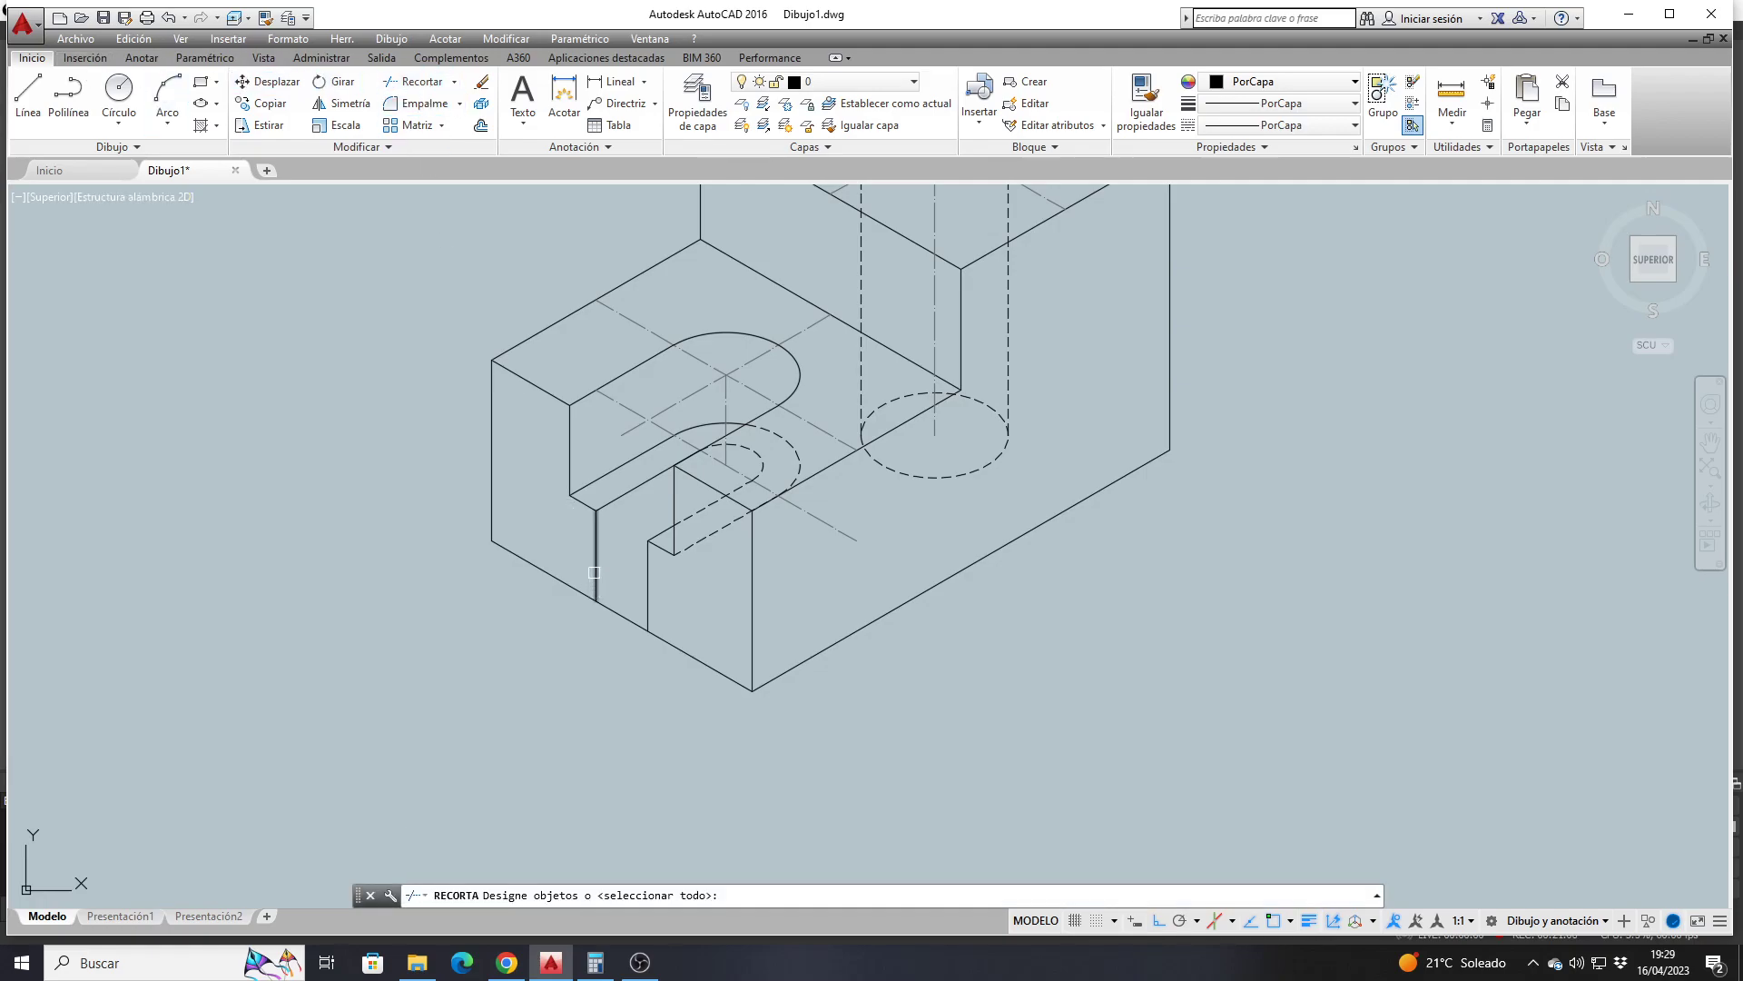
{"action": "left_click", "coordinate": [595, 577]}
{"action": "left_click", "coordinate": [646, 601]}
{"action": "key", "text": "Return"}
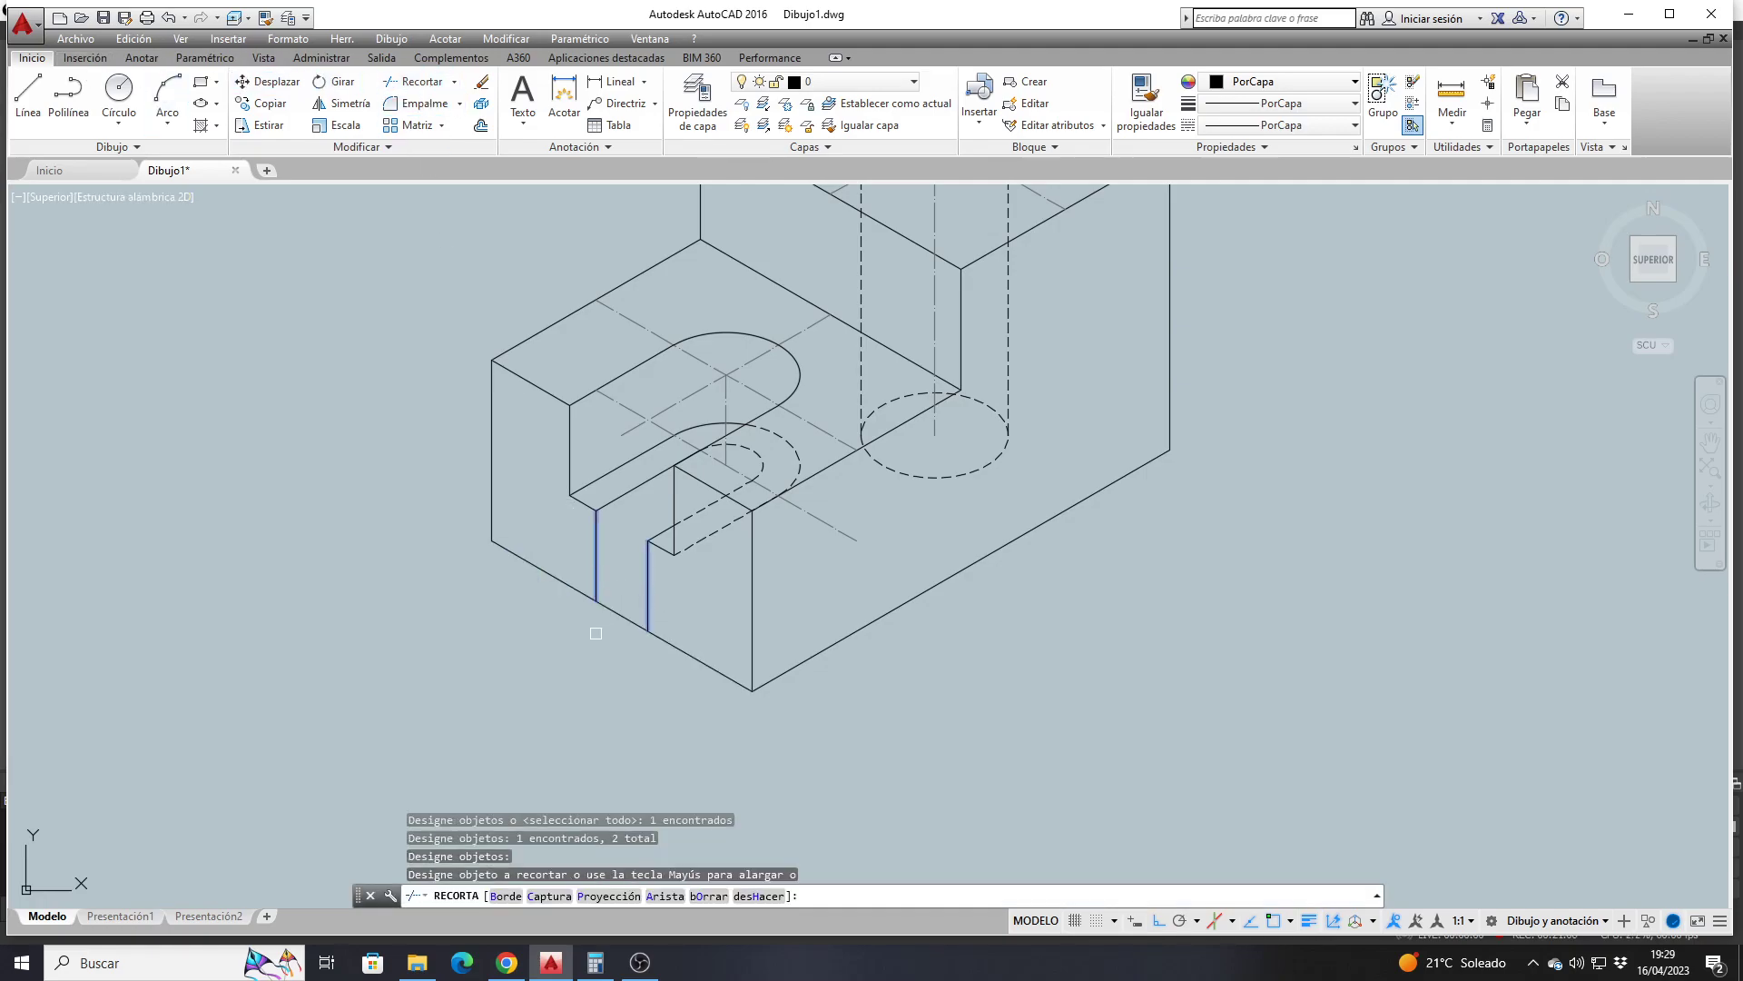
{"action": "left_click", "coordinate": [617, 612]}
{"action": "key", "text": "Return"}
Start copying the narrow slot's upper outline, selecting its straight left edge, the small dashed arc and the dashed right edge
{"action": "scroll", "coordinate": [428, 511], "scroll_direction": "down", "scroll_amount": 2}
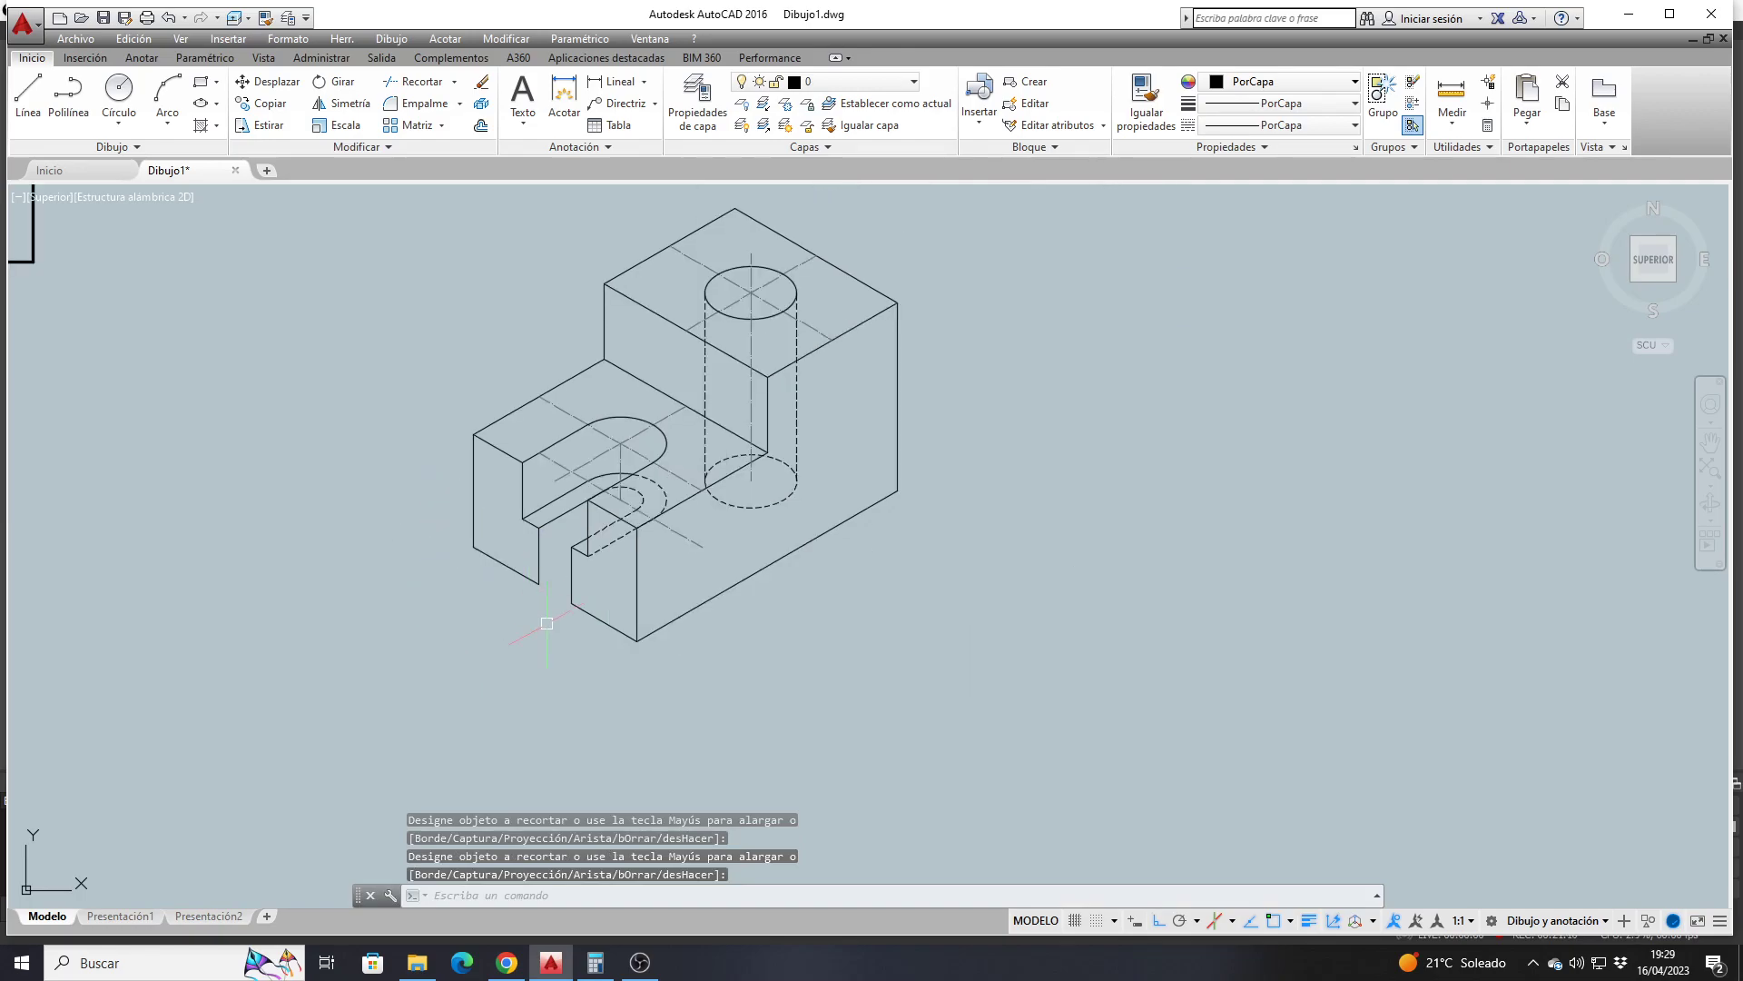
{"action": "scroll", "coordinate": [544, 621], "scroll_direction": "up", "scroll_amount": 3}
{"action": "scroll", "coordinate": [533, 534], "scroll_direction": "up", "scroll_amount": 3}
{"action": "scroll", "coordinate": [509, 545], "scroll_direction": "down", "scroll_amount": 4}
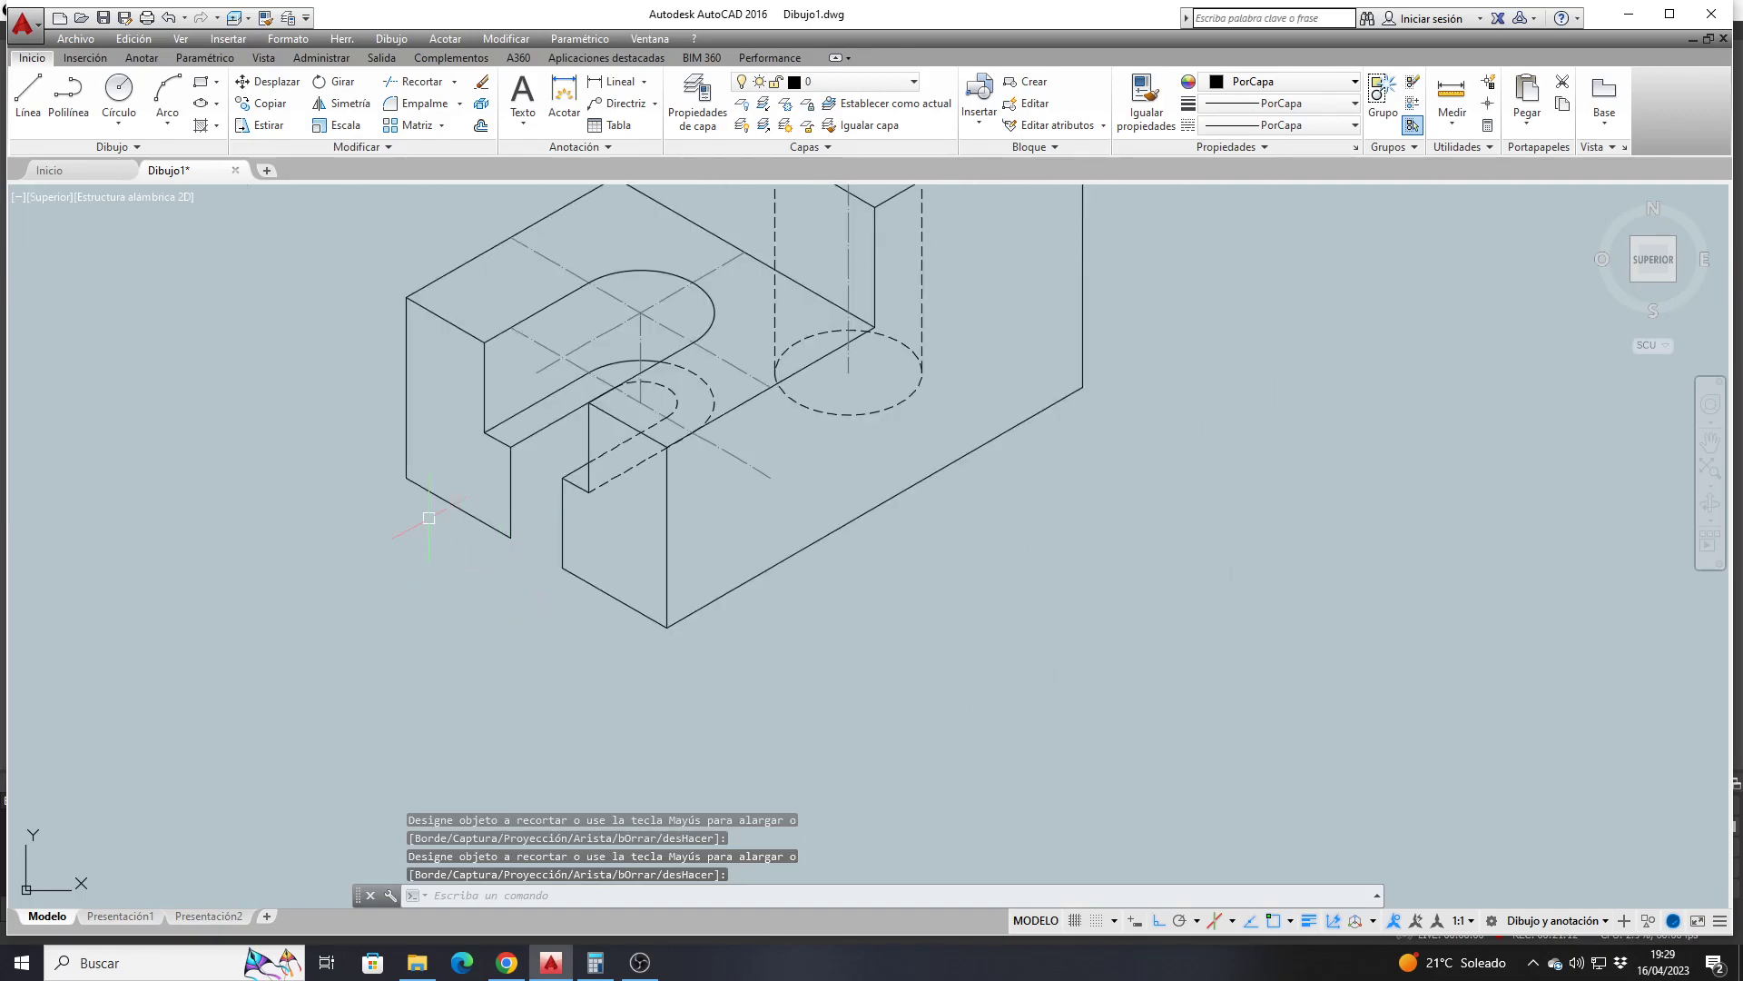
{"action": "left_click", "coordinate": [264, 104]}
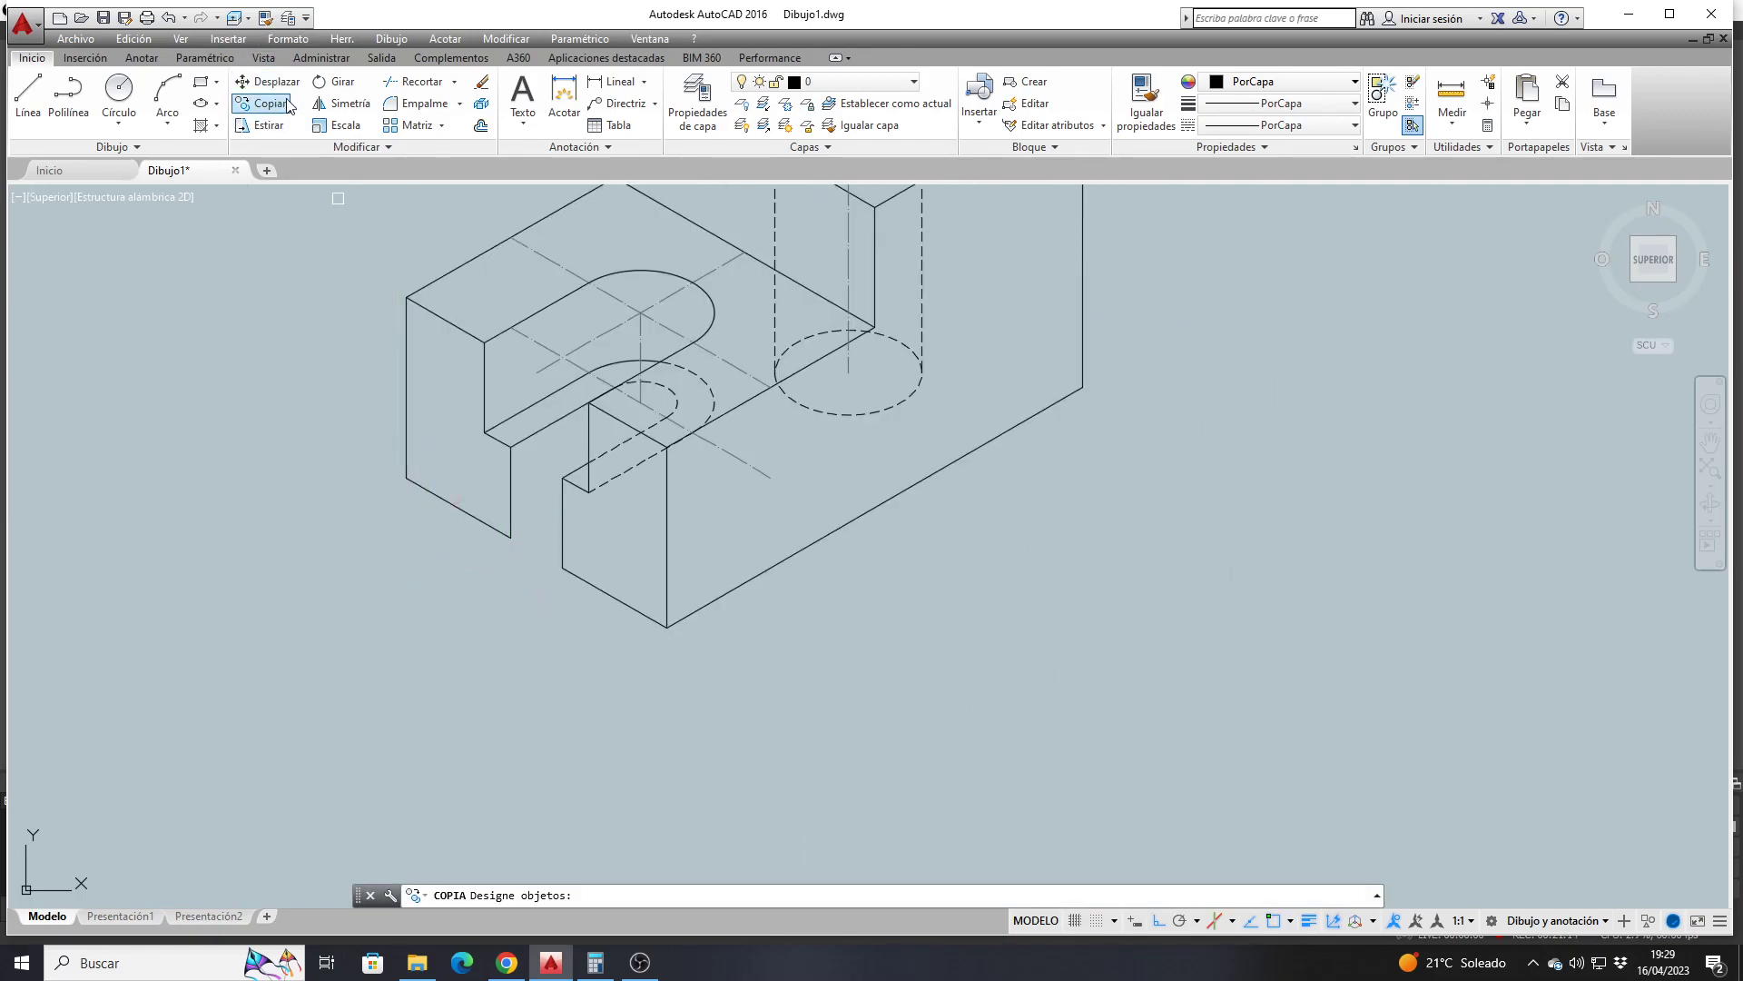
{"action": "left_click", "coordinate": [559, 420]}
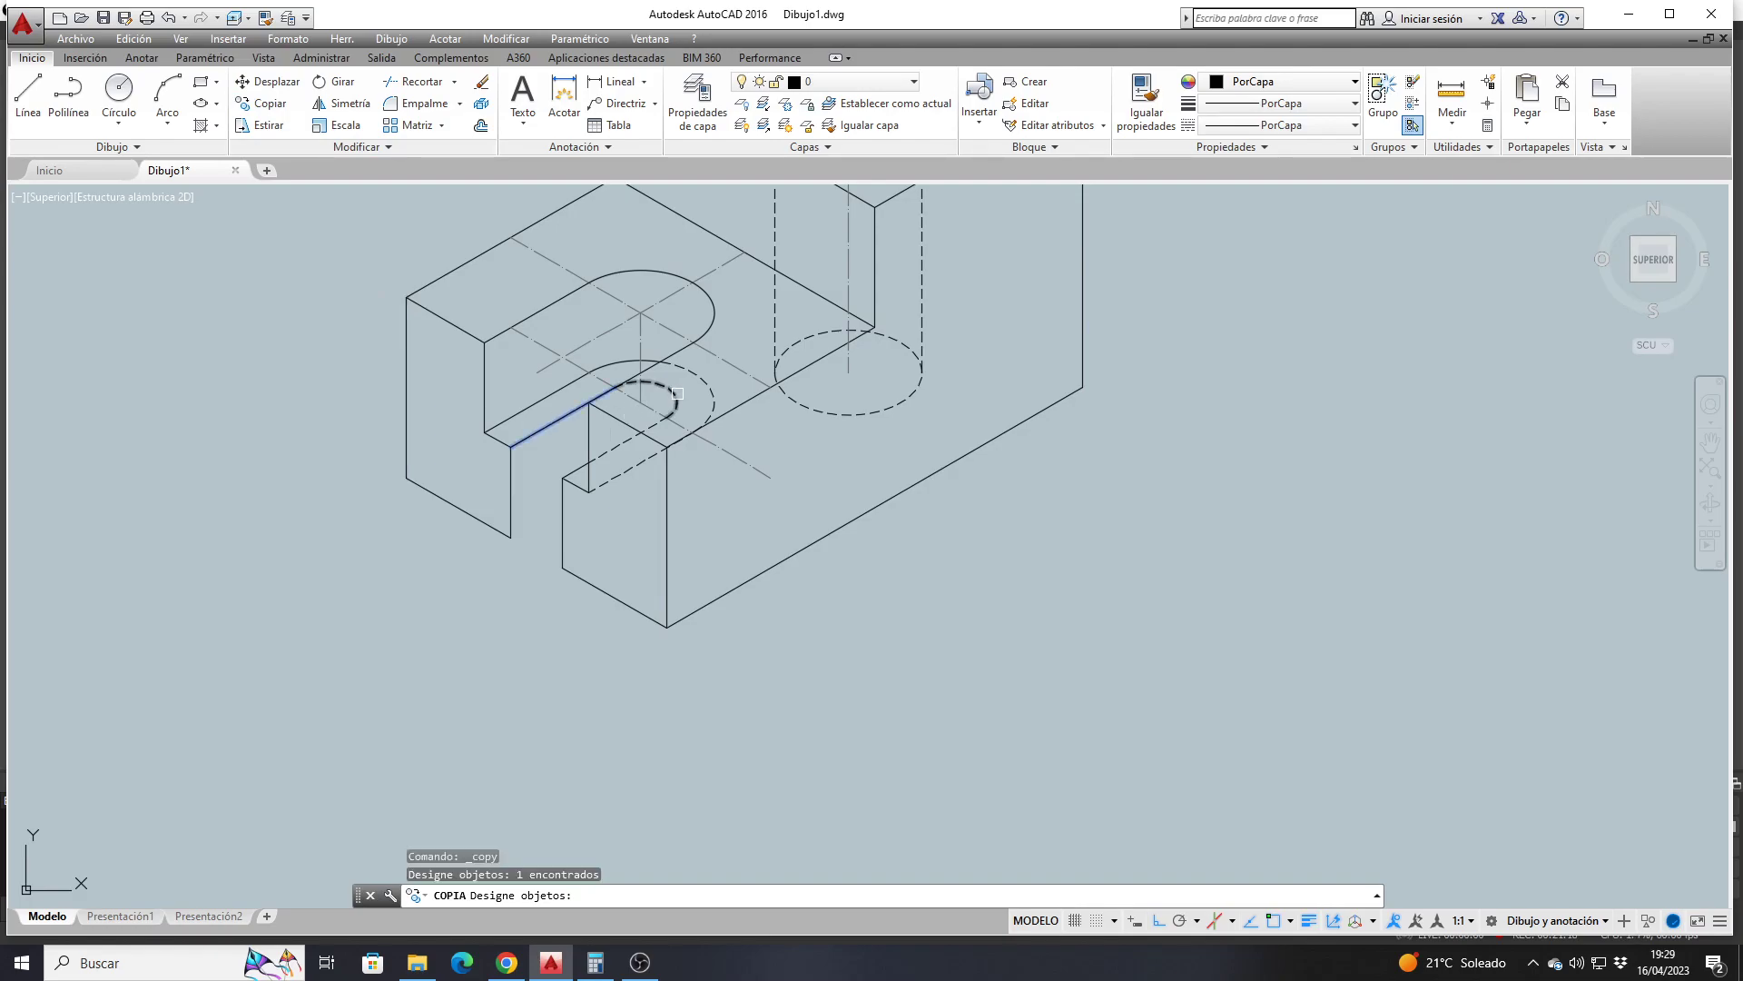
{"action": "left_click", "coordinate": [674, 393]}
{"action": "left_click", "coordinate": [626, 443]}
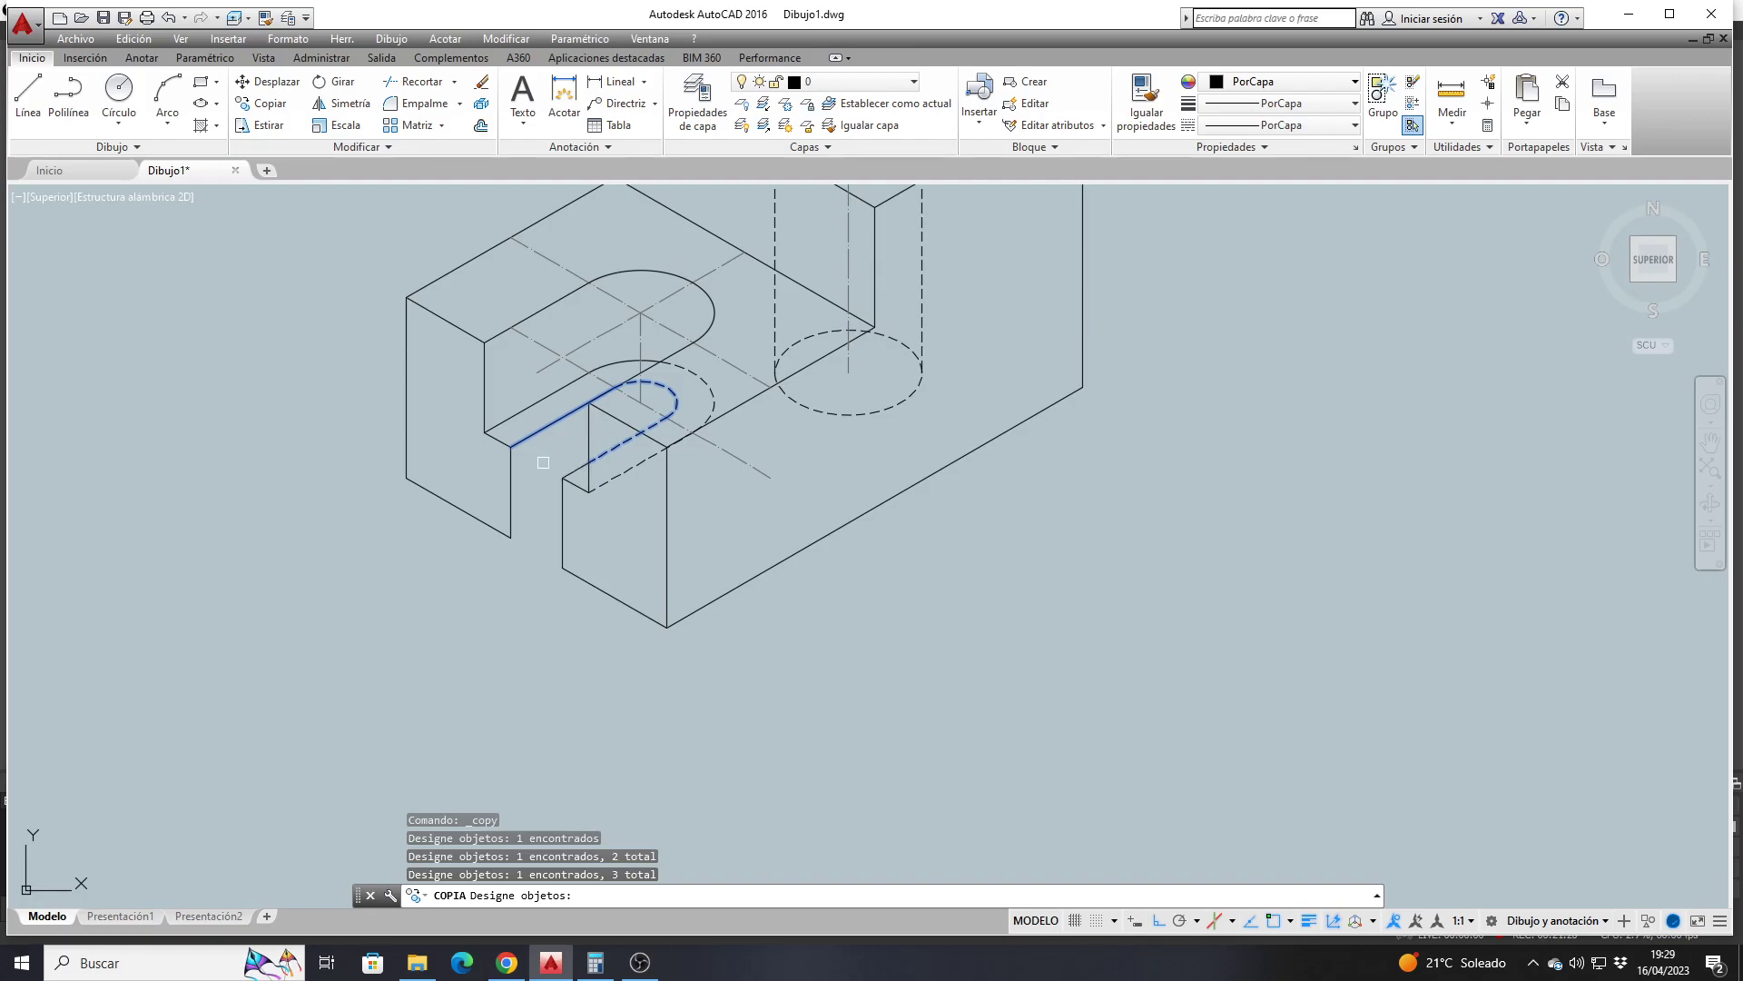
Copy the narrow slot's outline from its front endpoint down to the bottom corner of the front face
{"action": "key", "text": "Return"}
{"action": "left_click", "coordinate": [510, 447]}
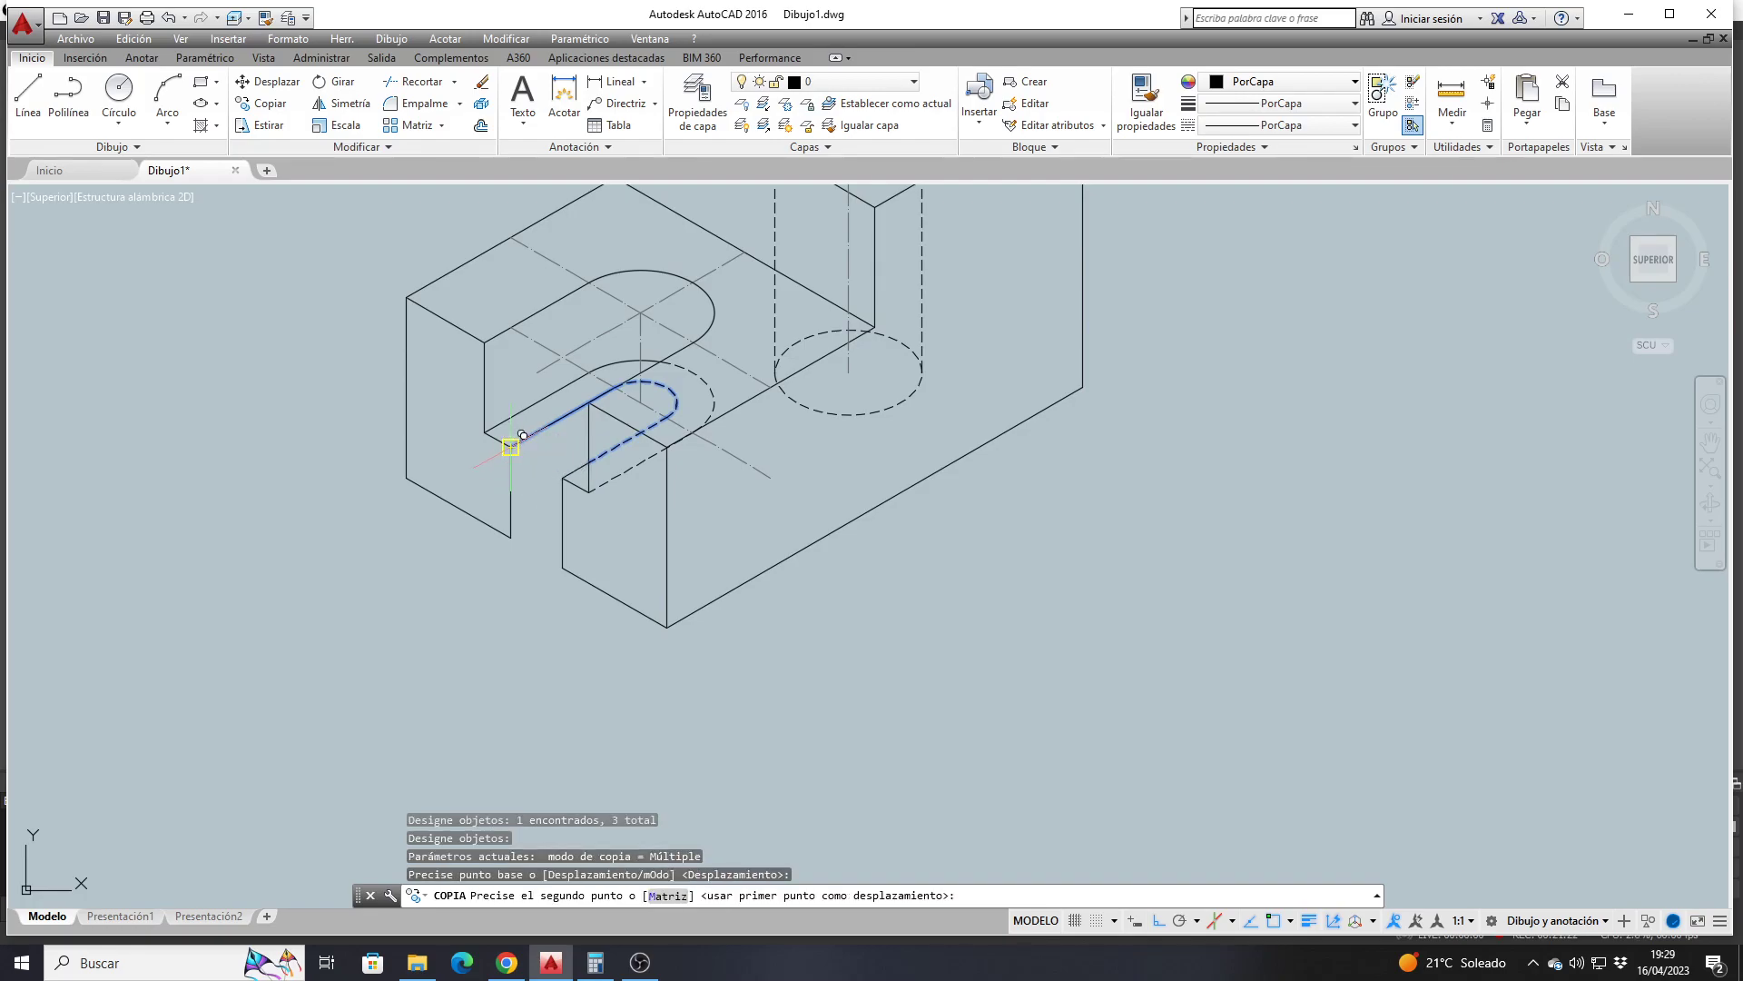
{"action": "left_click", "coordinate": [511, 537]}
{"action": "key", "text": "Return"}
Extend the copied dashed slot line to the bottom corner of the nearer front block
{"action": "scroll", "coordinate": [554, 545], "scroll_direction": "up", "scroll_amount": 3}
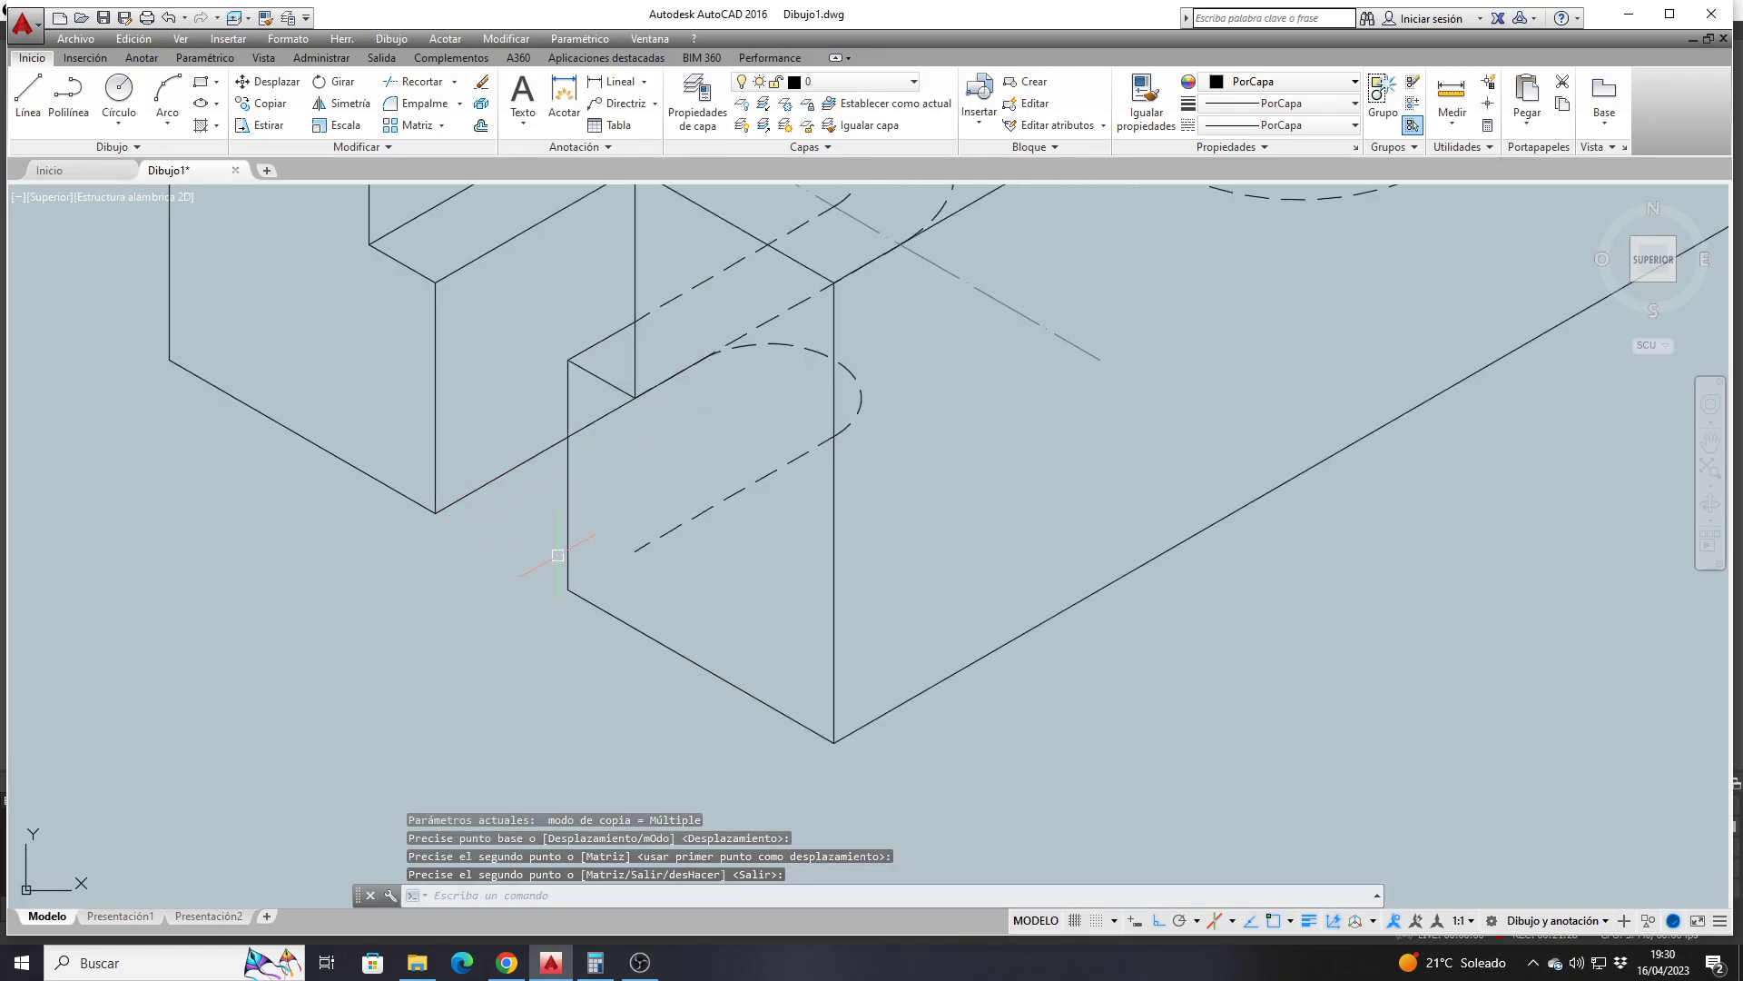
{"action": "left_click", "coordinate": [454, 82]}
{"action": "left_click", "coordinate": [428, 146]}
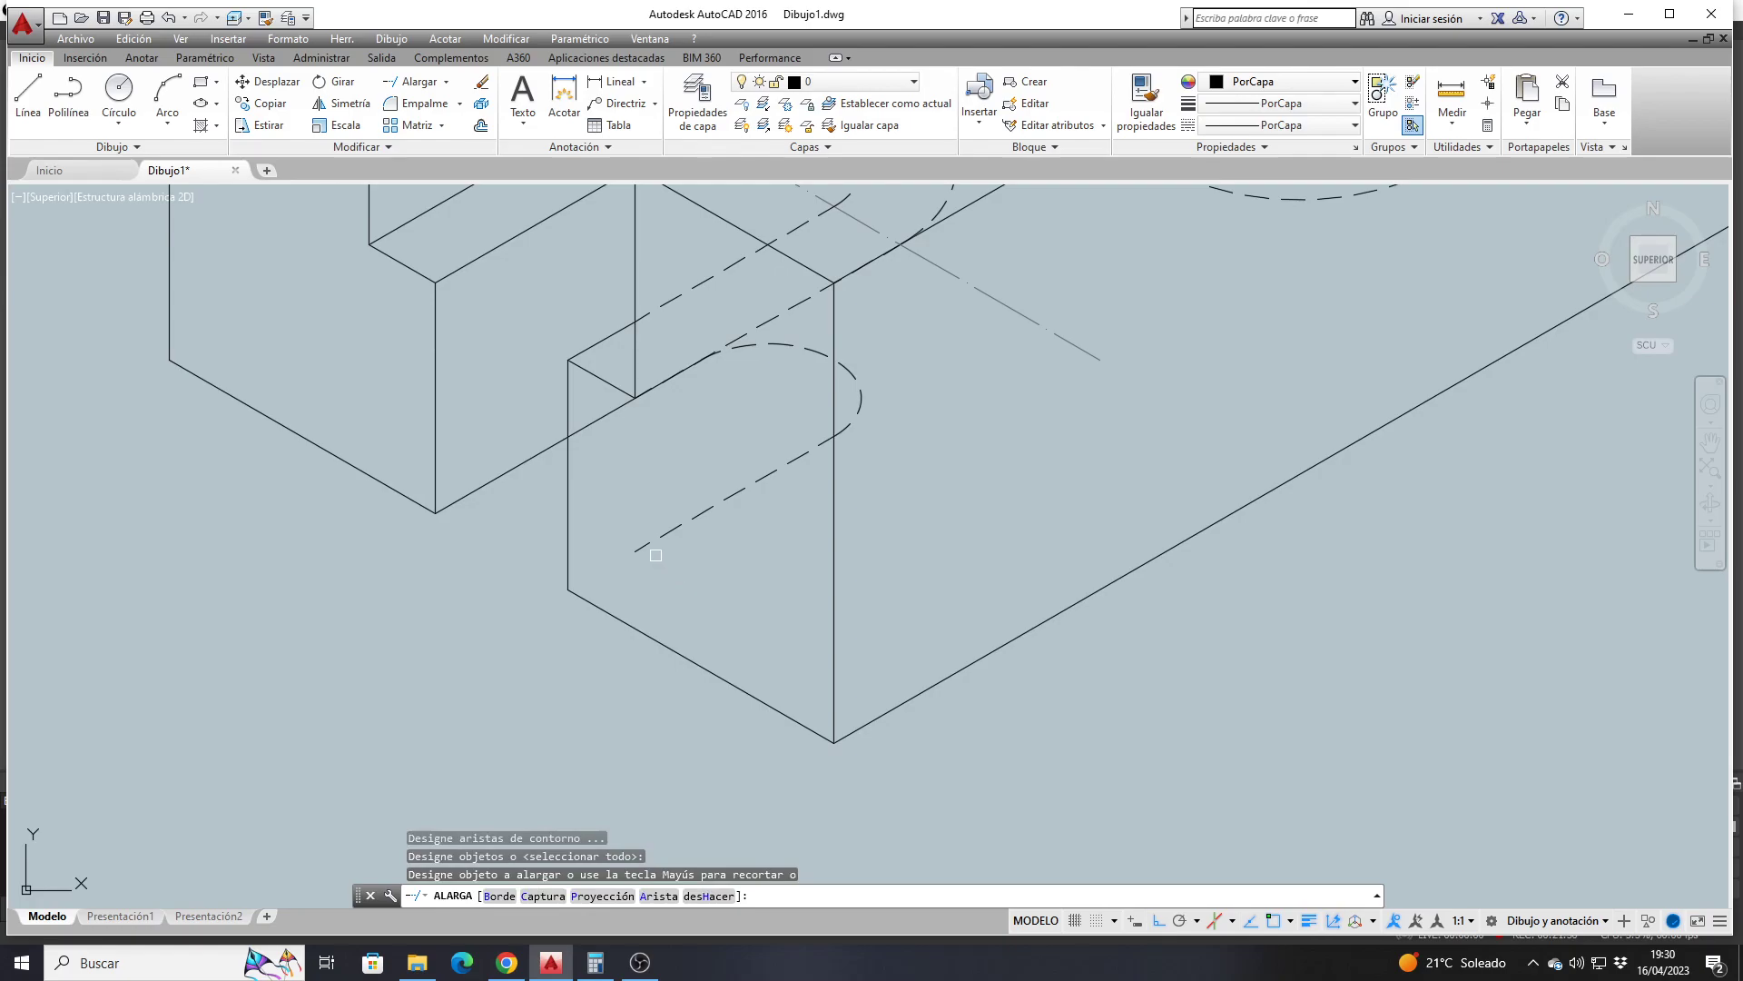
{"action": "left_click", "coordinate": [666, 564]}
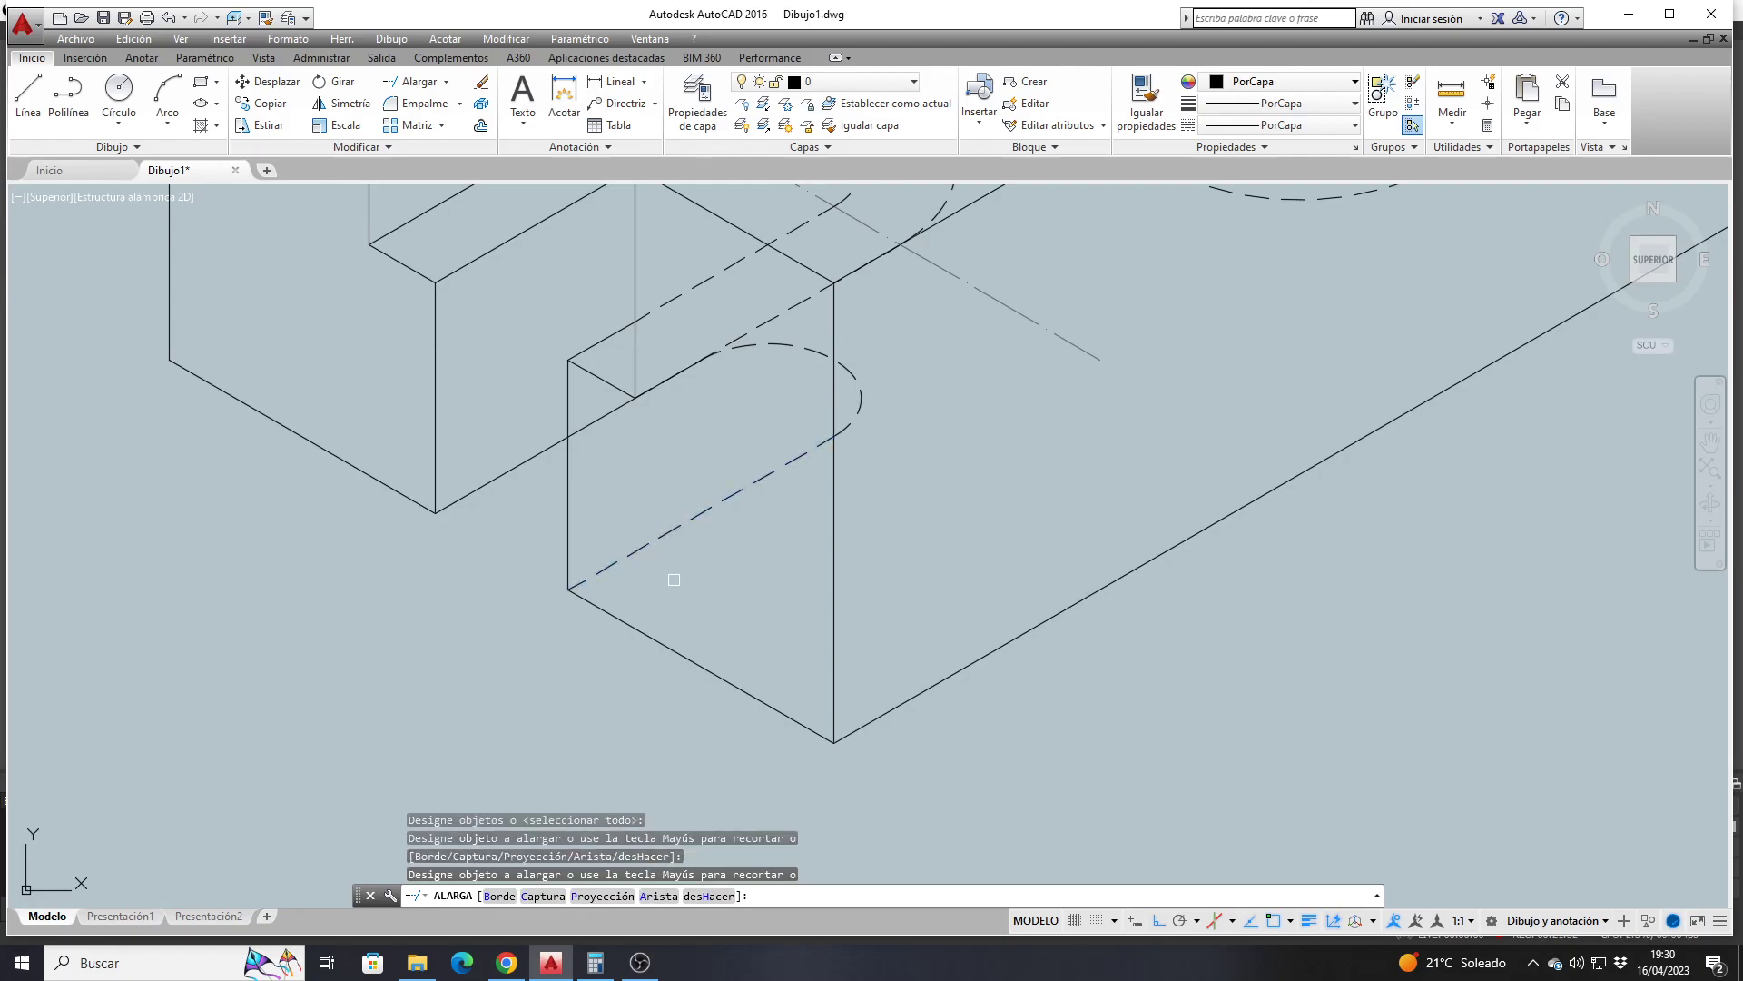
{"action": "key", "text": "Return"}
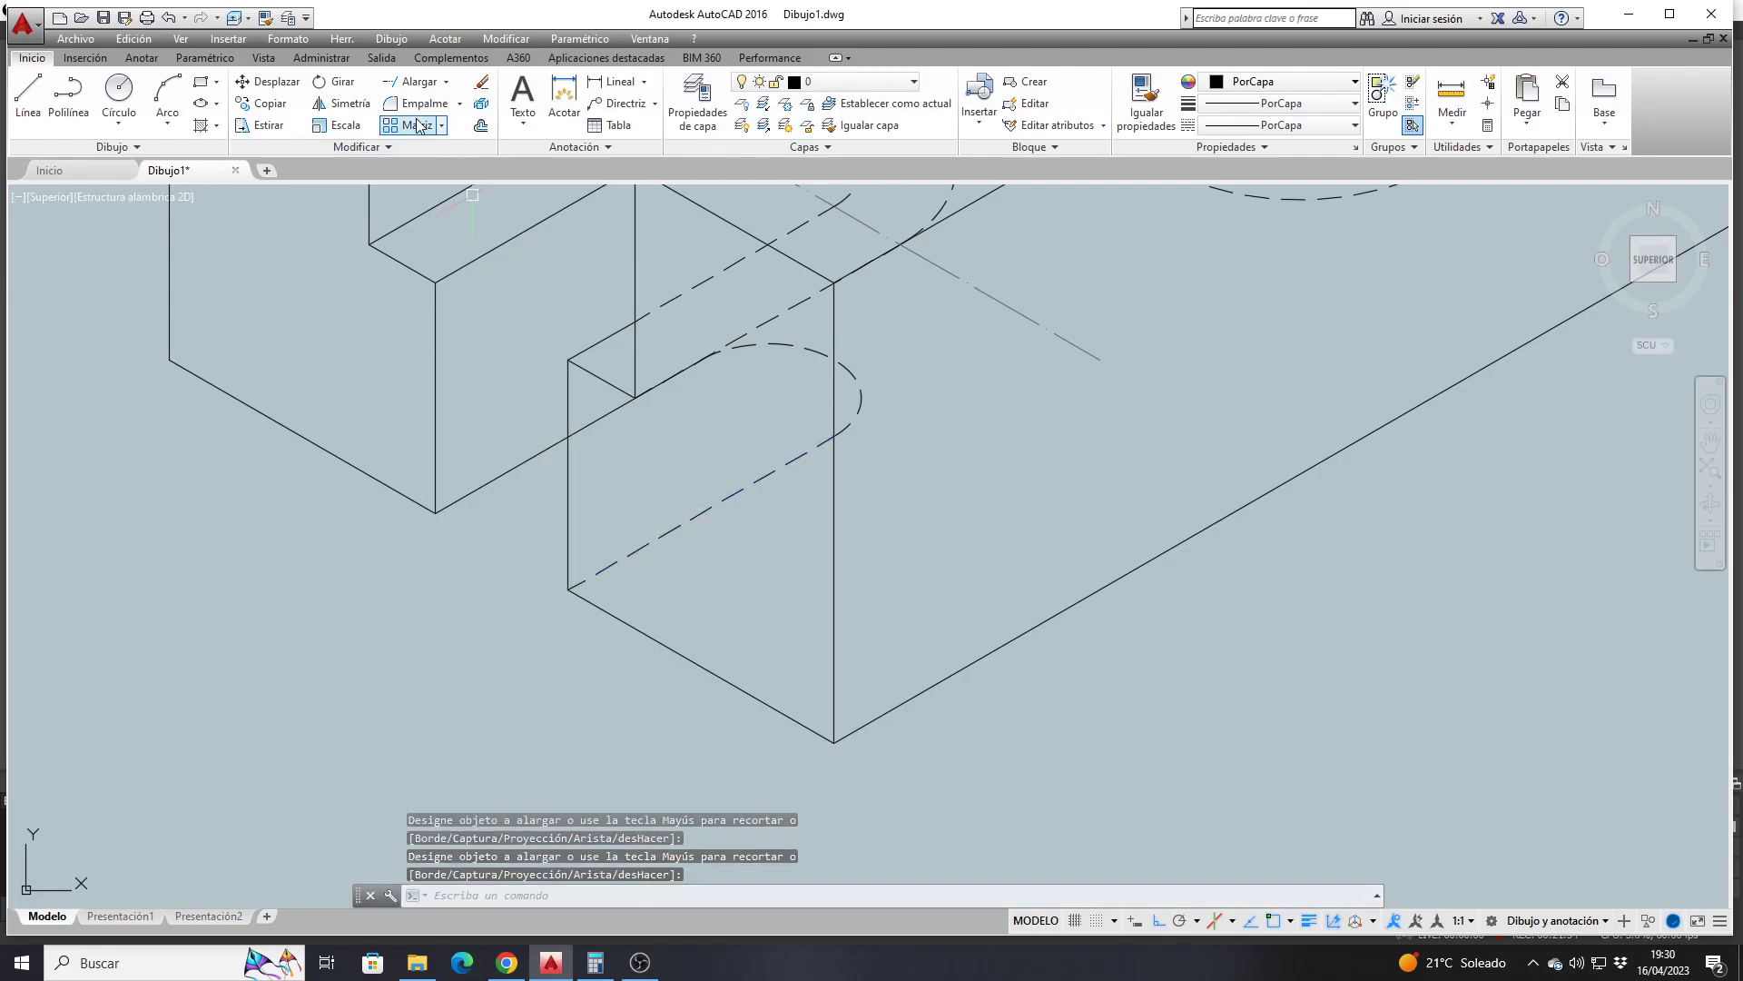
Trim the lower slot edge where it passes behind the nearer front block, using the block's vertical edge as boundary
{"action": "left_click", "coordinate": [447, 87]}
{"action": "left_click", "coordinate": [427, 118]}
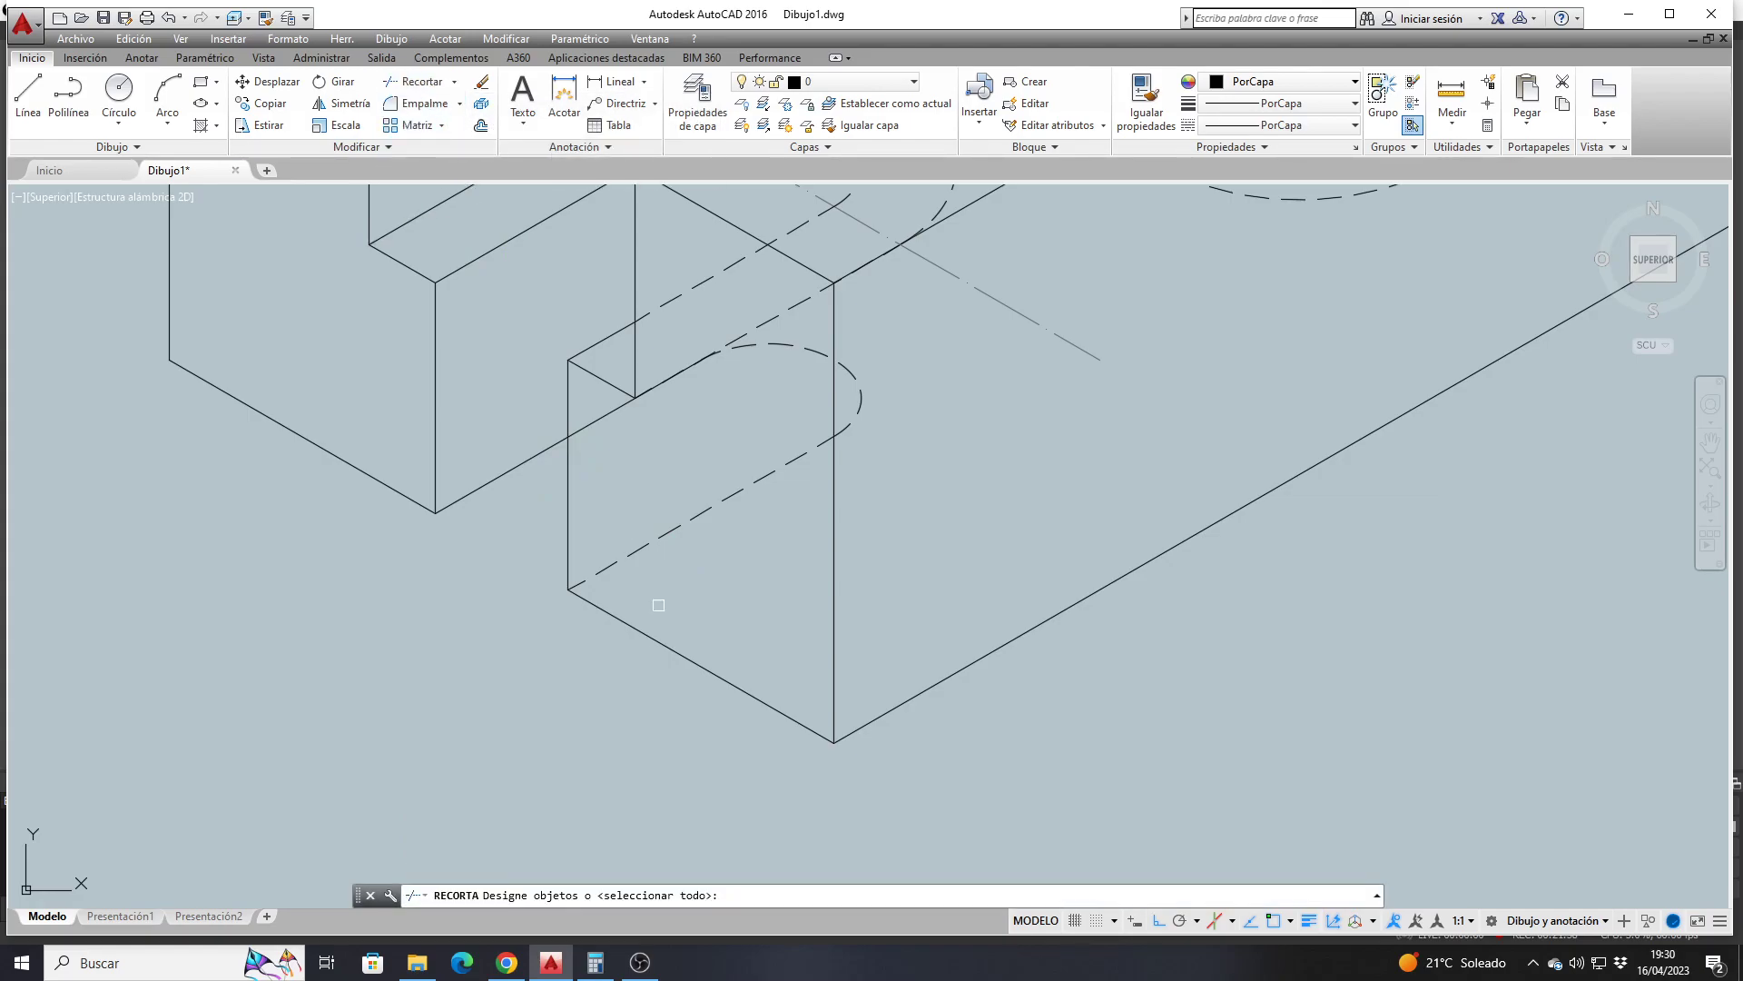
{"action": "left_click", "coordinate": [567, 453]}
{"action": "key", "text": "Return"}
{"action": "left_click", "coordinate": [600, 418]}
{"action": "key", "text": "Return"}
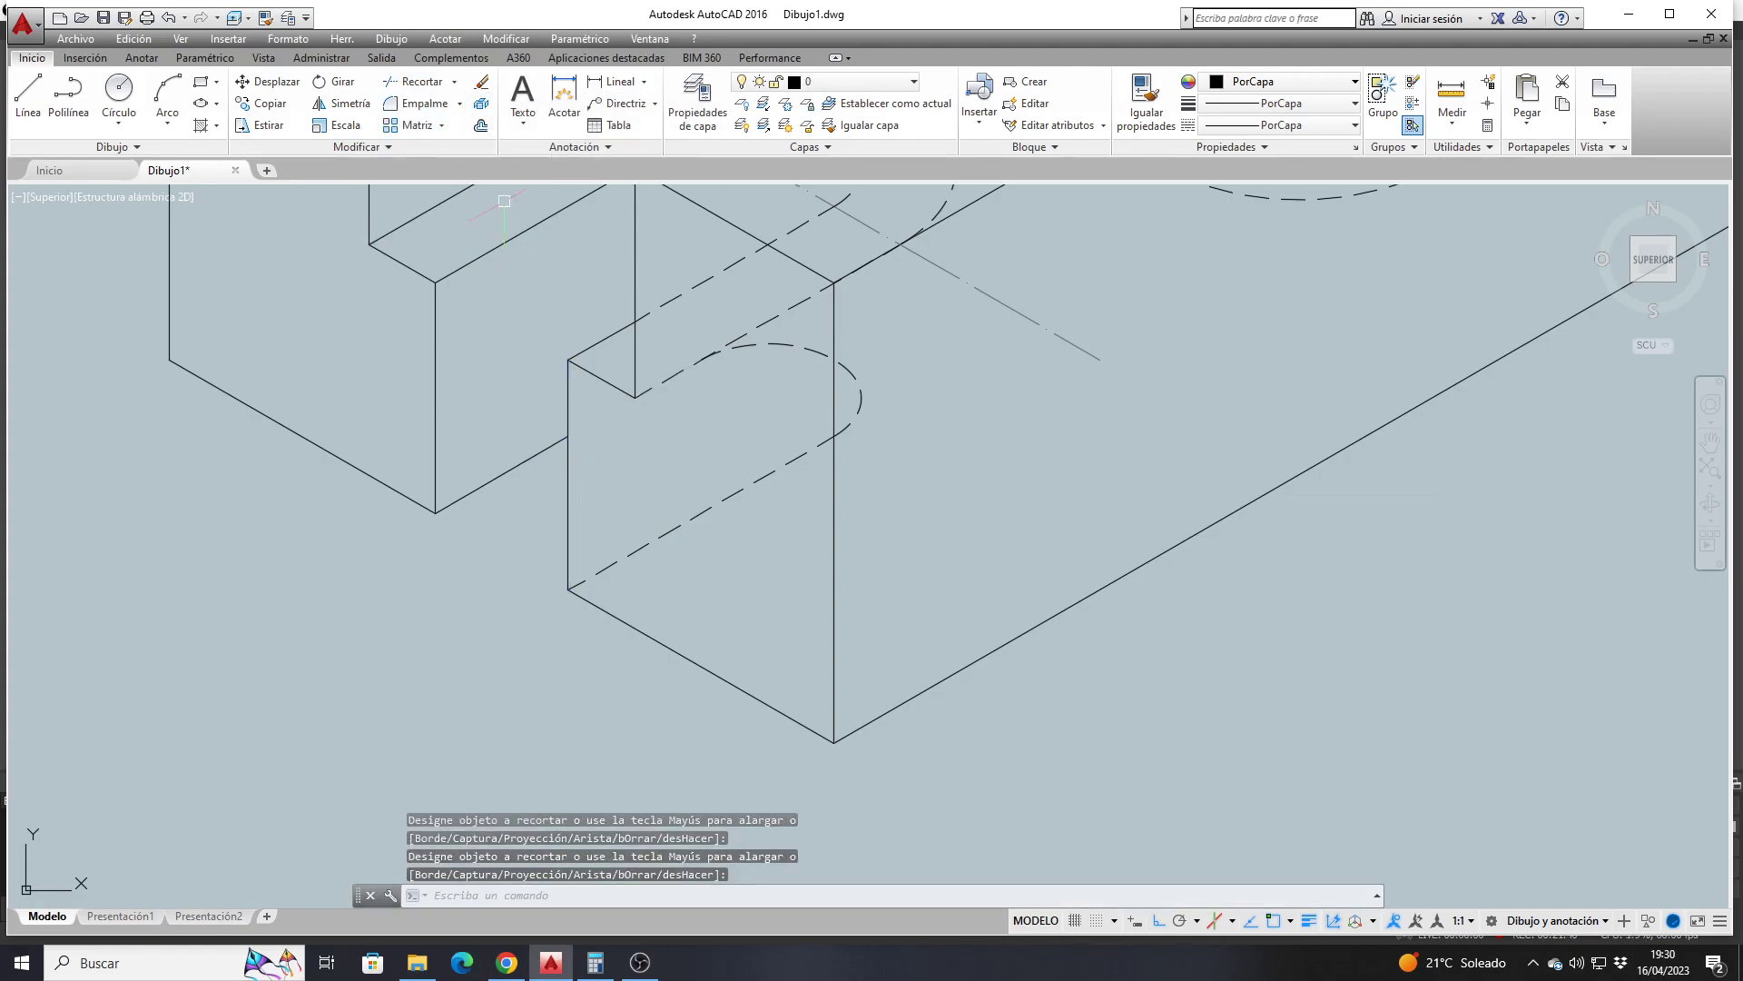
Extend the dashed slot line behind the nearer front block to the block's vertical edge
{"action": "left_click", "coordinate": [453, 81]}
{"action": "left_click", "coordinate": [436, 148]}
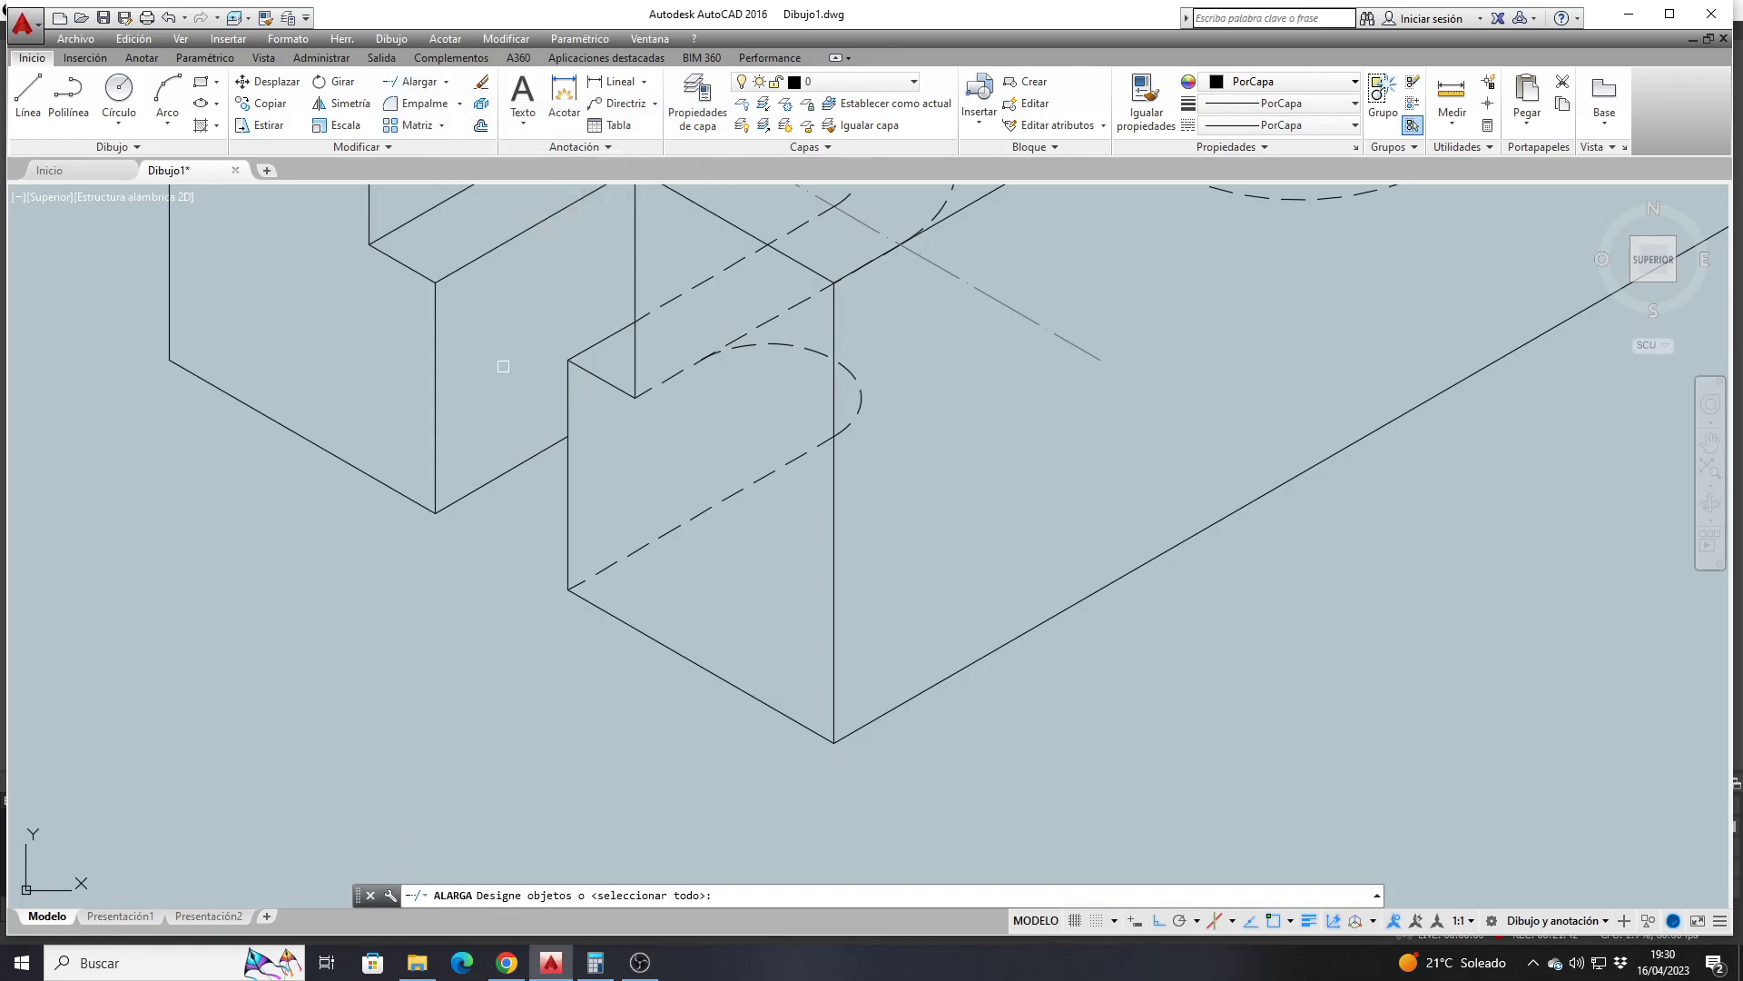
{"action": "left_click", "coordinate": [567, 470]}
{"action": "key", "text": "Return"}
{"action": "left_click", "coordinate": [649, 389]}
{"action": "key", "text": "Return"}
{"action": "scroll", "coordinate": [661, 454], "scroll_direction": "down", "scroll_amount": 4}
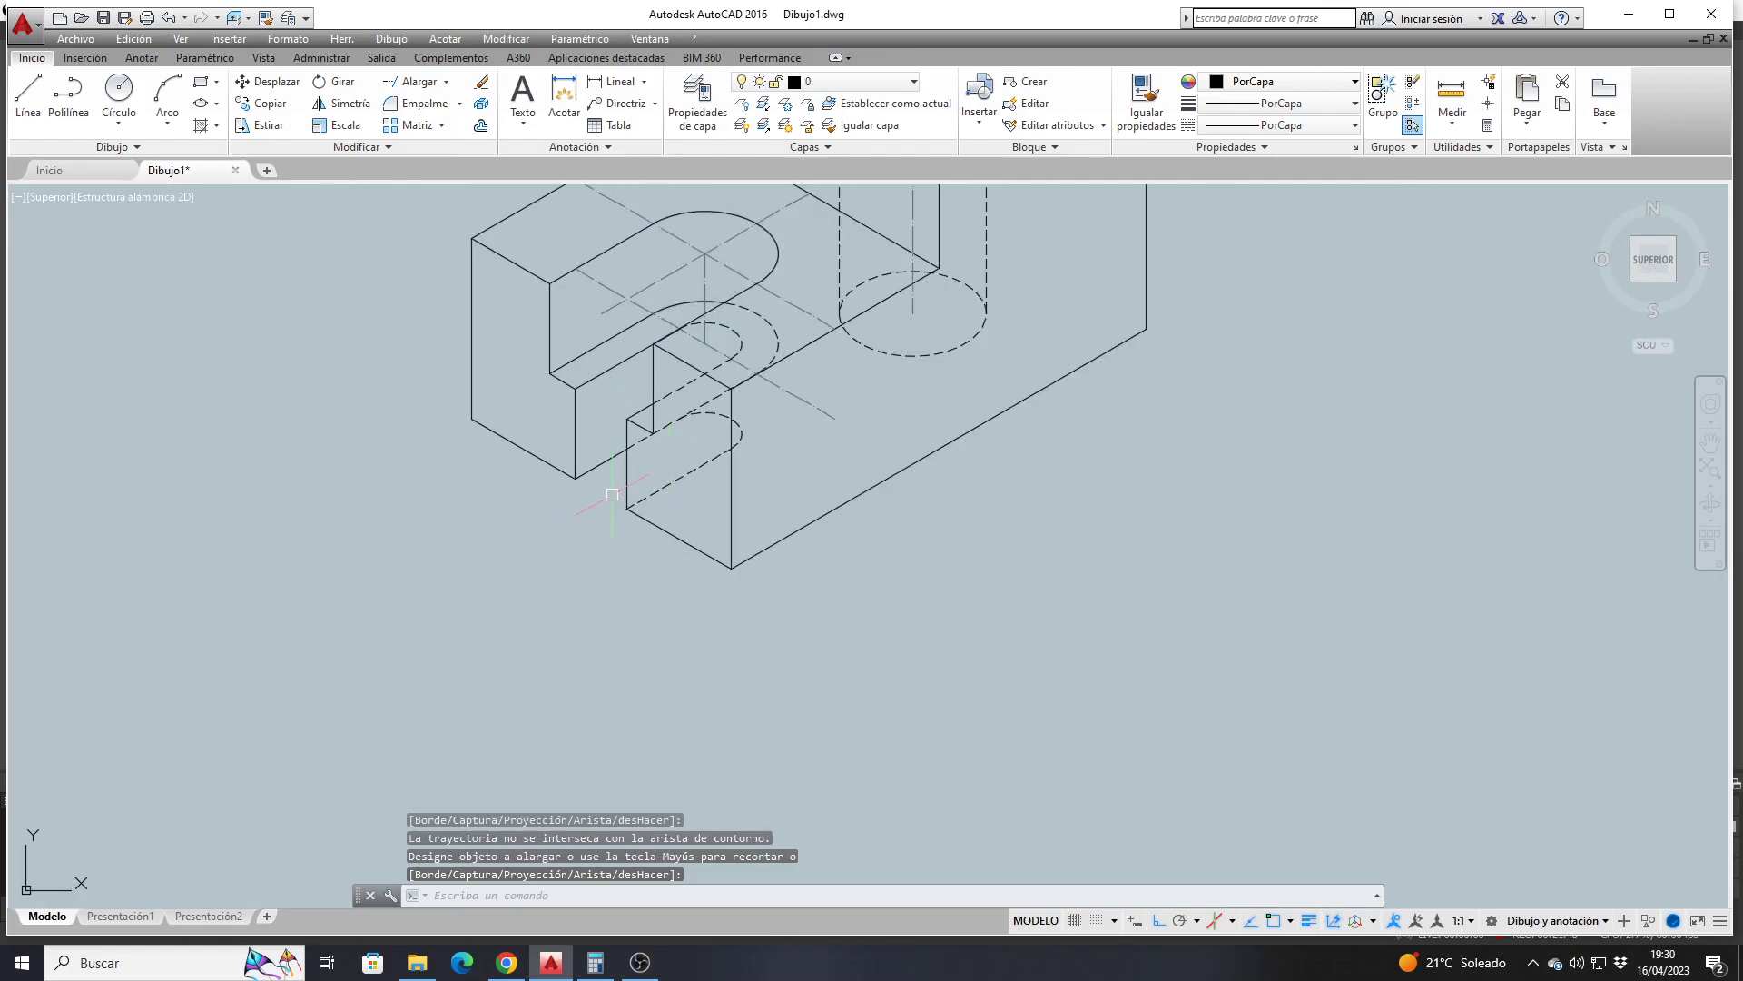
Draw a vertical line joining the outer quadrants of the narrow slot's upper and lower arcs
{"action": "left_click", "coordinate": [28, 95]}
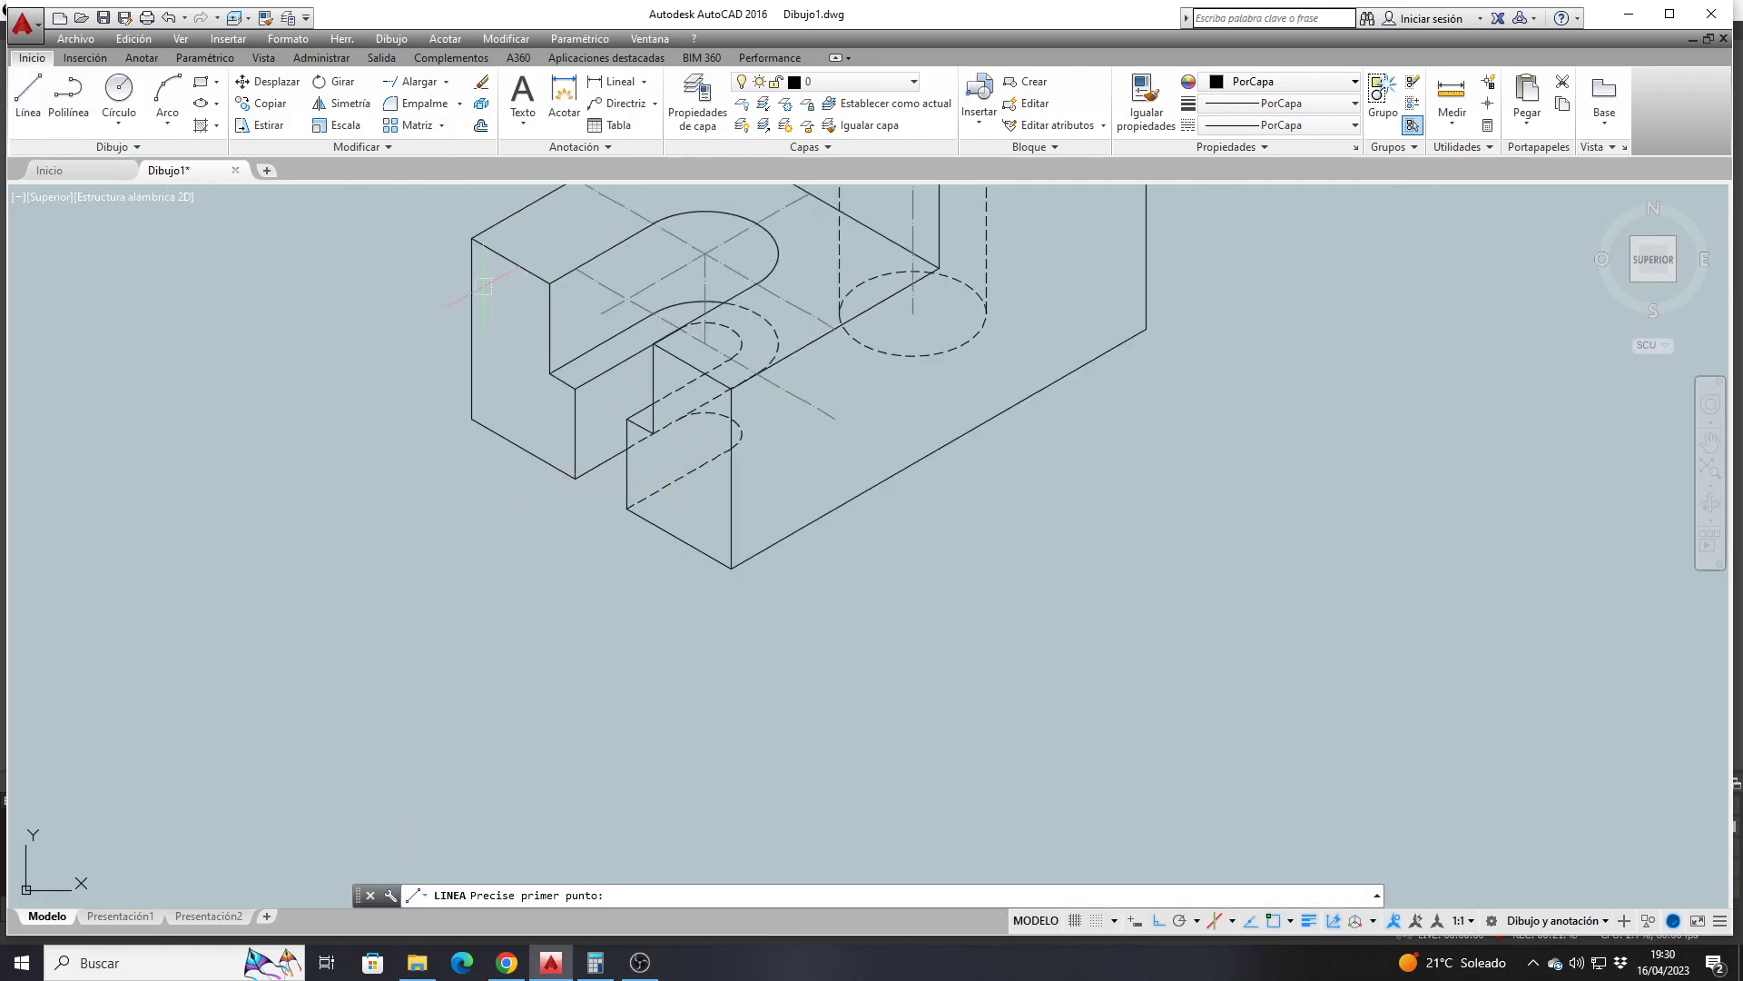
{"action": "scroll", "coordinate": [737, 342], "scroll_direction": "up", "scroll_amount": 4}
{"action": "left_click", "coordinate": [736, 343]}
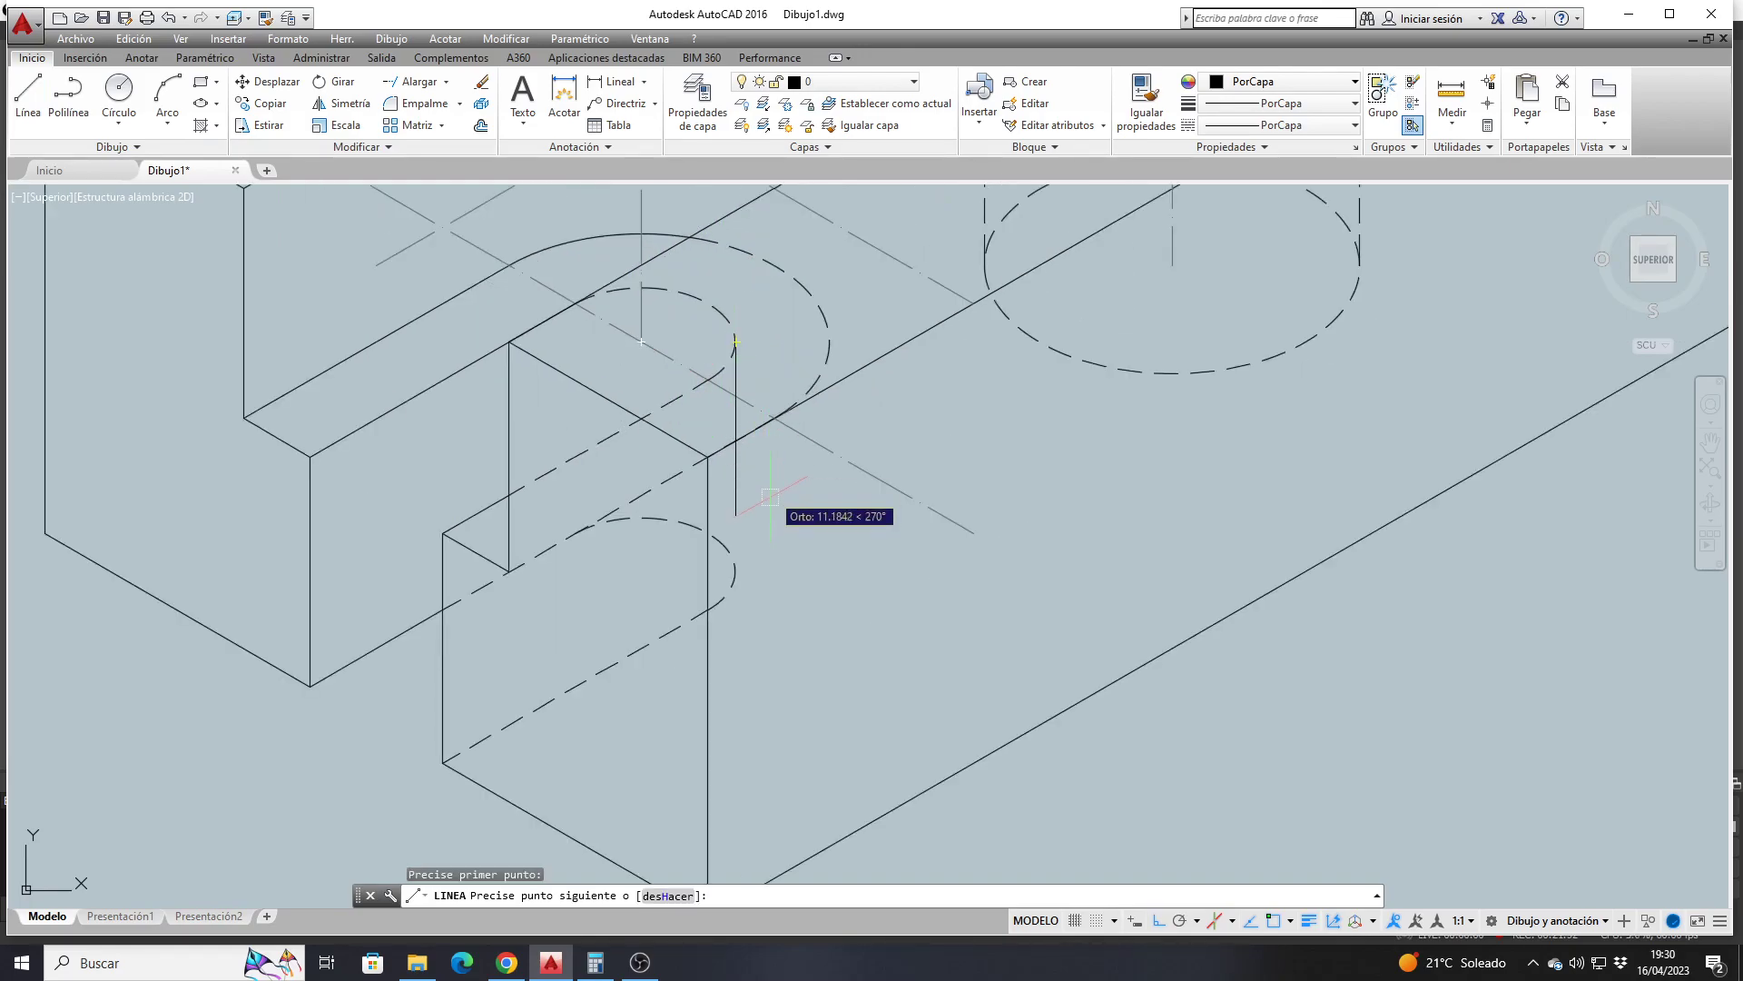
{"action": "left_click", "coordinate": [735, 570]}
{"action": "key", "text": "Escape"}
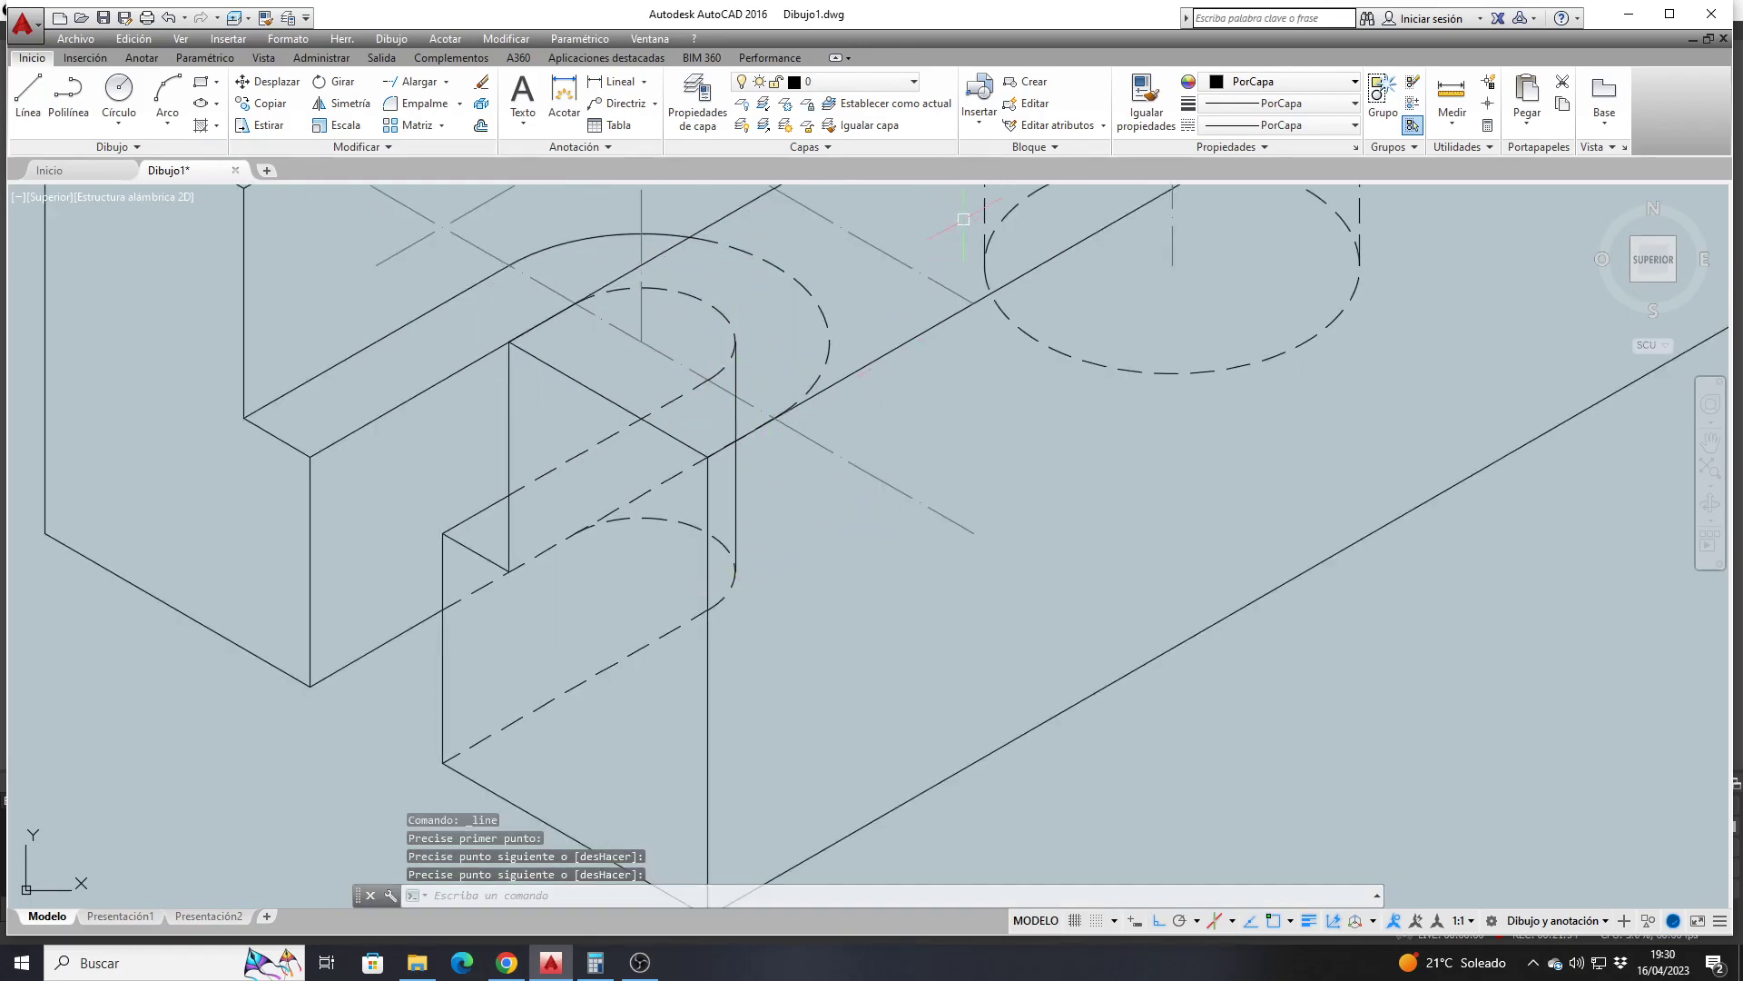
Match the new vertical line's properties to those of the wide slot's dashed hidden arc
{"action": "left_click", "coordinate": [1146, 100]}
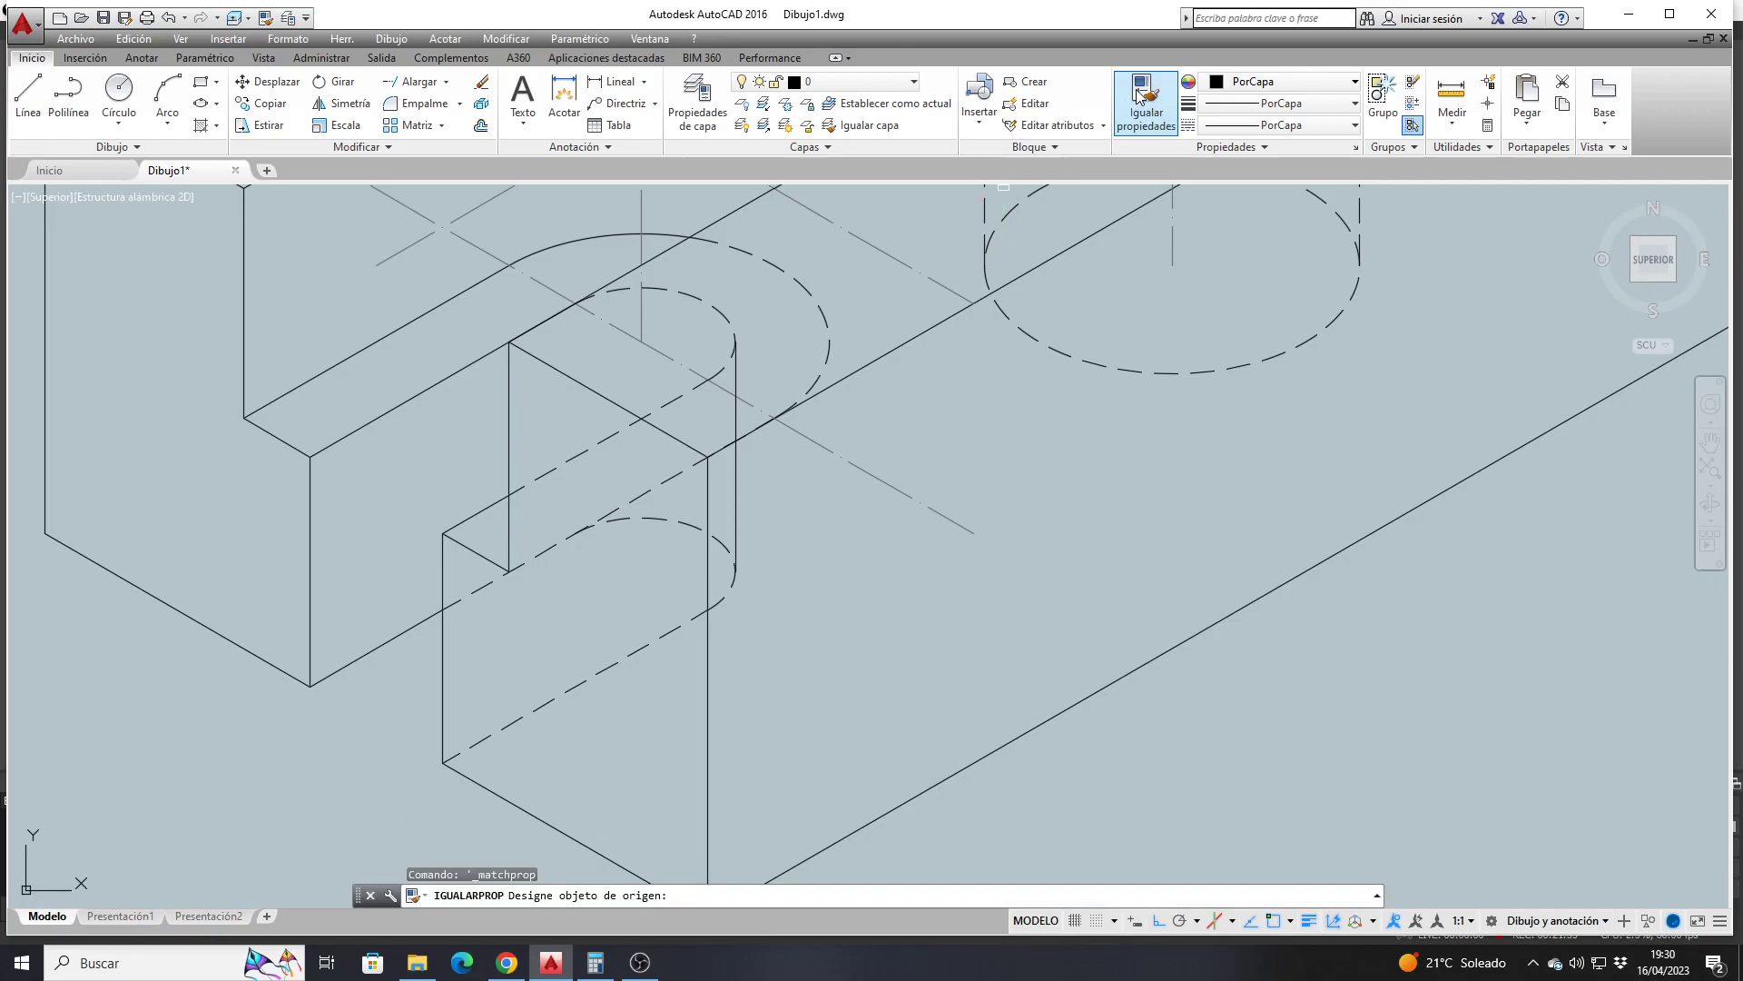
{"action": "left_click", "coordinate": [825, 318]}
{"action": "left_click", "coordinate": [736, 416]}
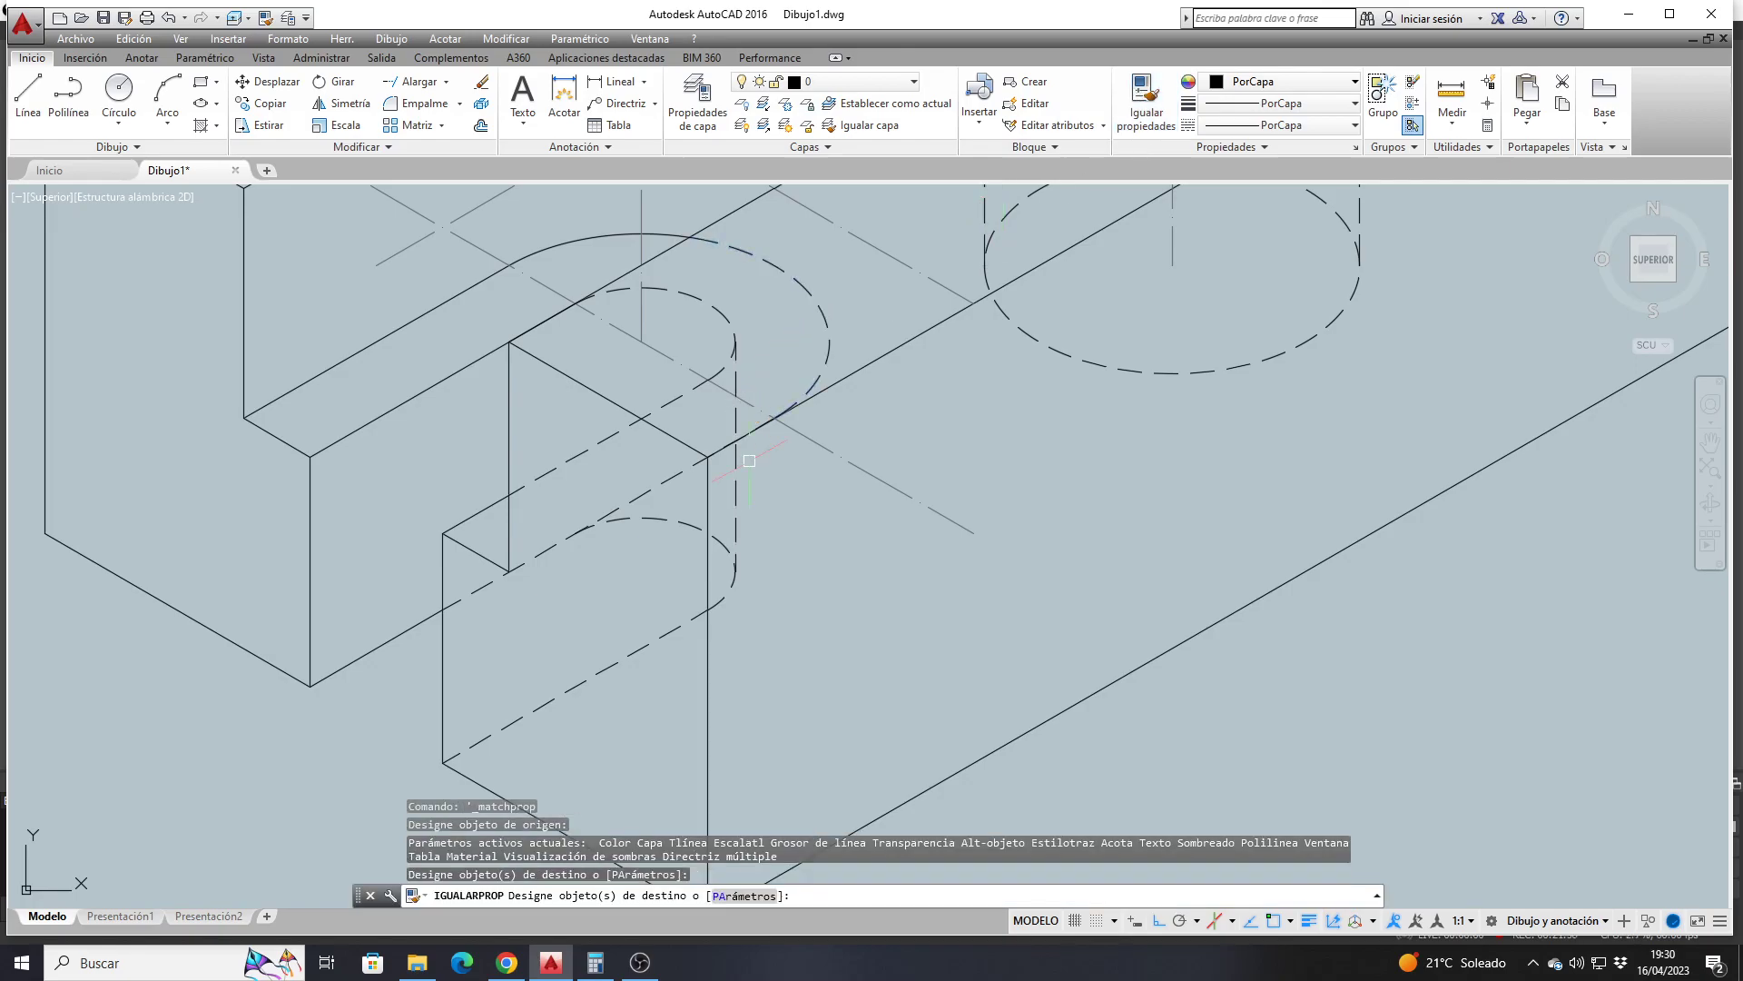
{"action": "key", "text": "Return"}
{"action": "scroll", "coordinate": [763, 436], "scroll_direction": "down", "scroll_amount": 4}
{"action": "scroll", "coordinate": [778, 454], "scroll_direction": "up", "scroll_amount": 2}
{"action": "key", "text": "Return"}
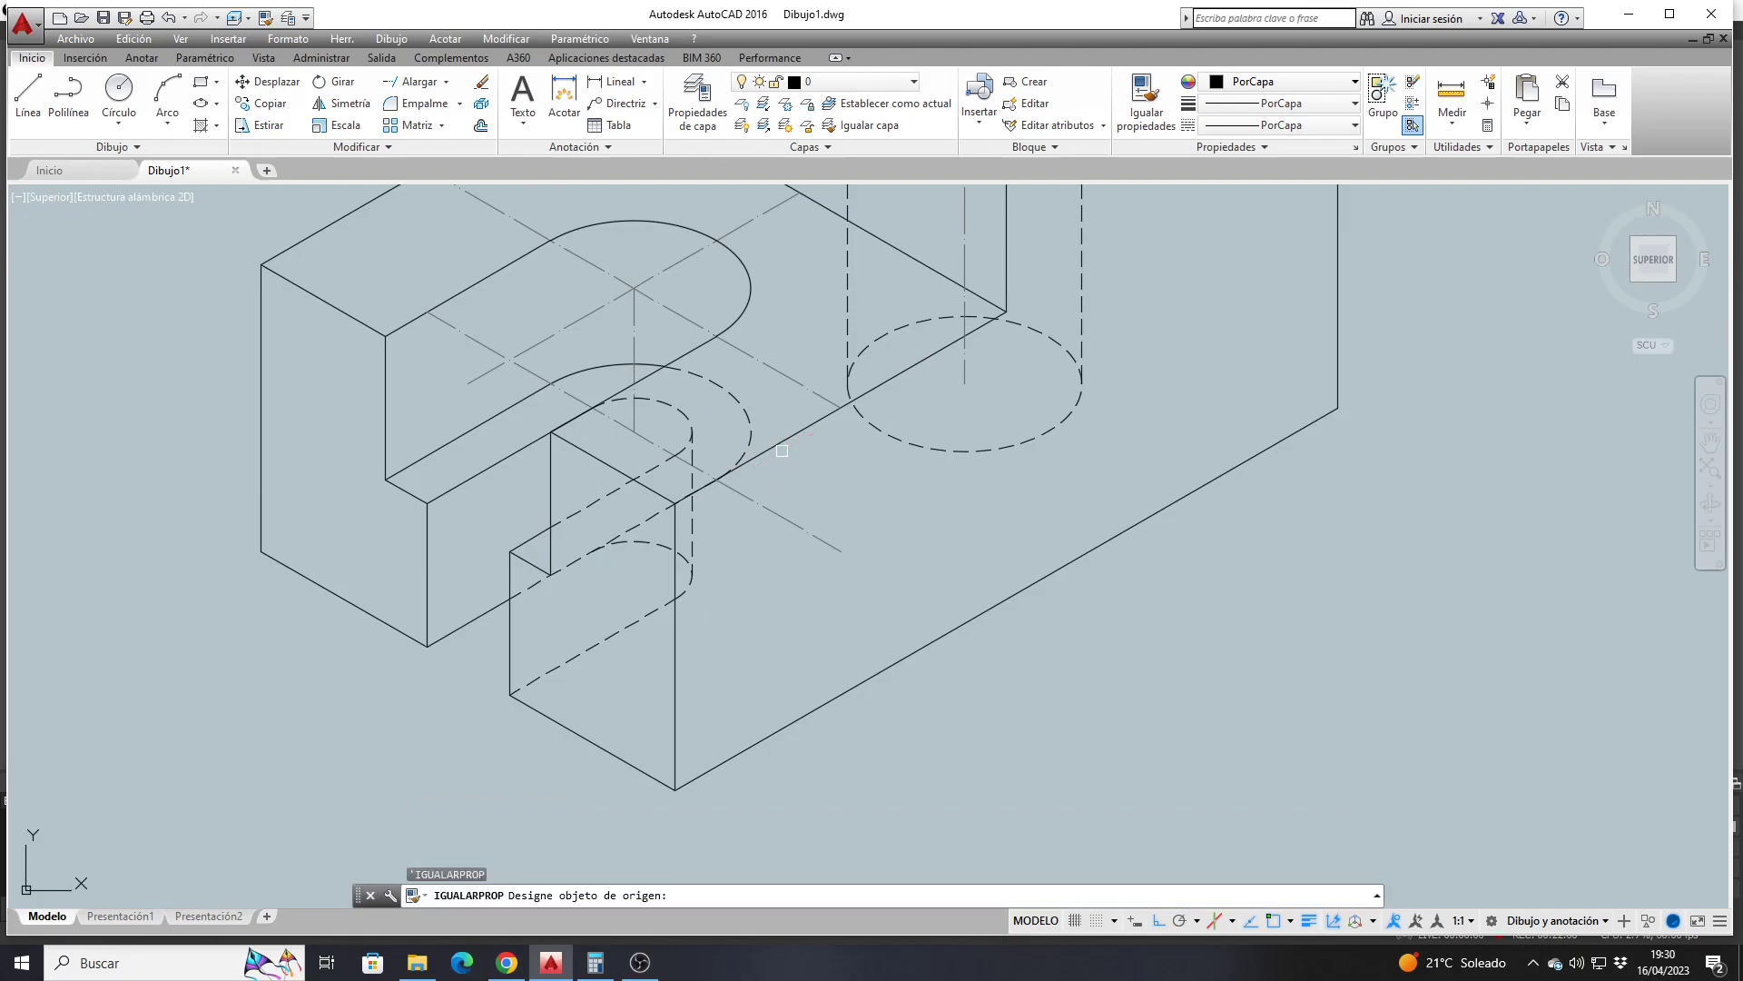
Copy the dashed vertical line from the narrow slot's lower arc quadrant to the wide slot's lower arc quadrant
{"action": "left_click", "coordinate": [241, 104]}
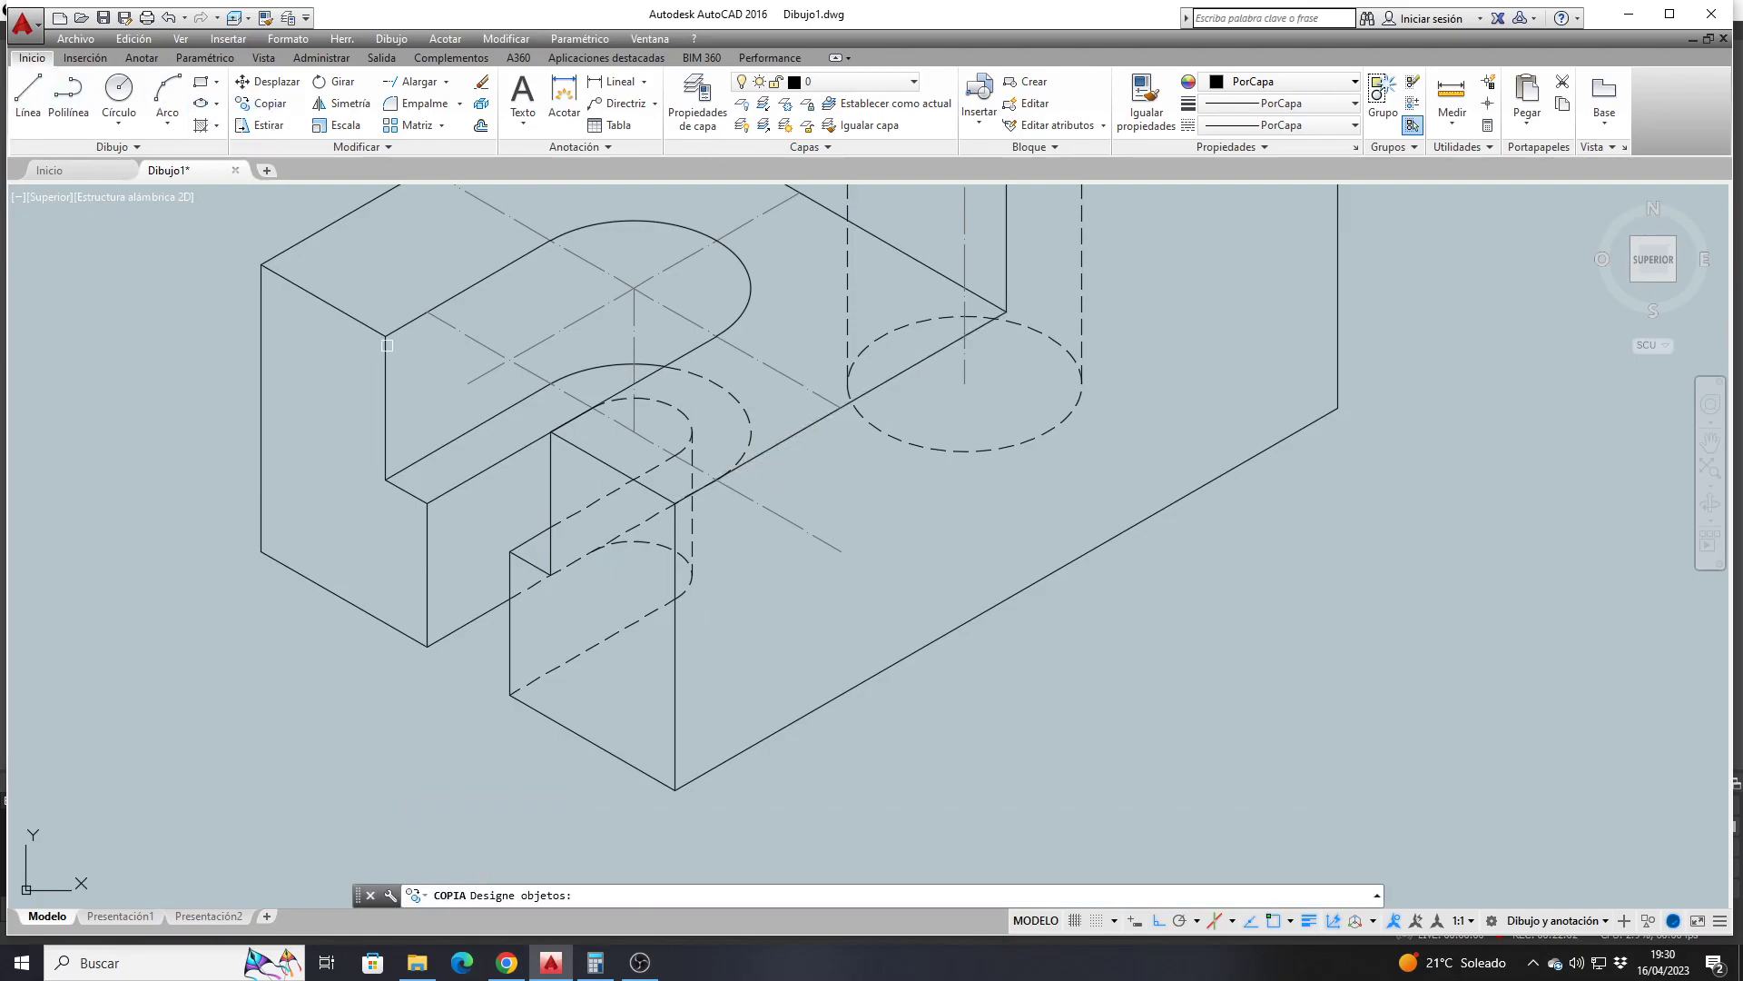
{"action": "left_click", "coordinate": [691, 531]}
{"action": "key", "text": "Return"}
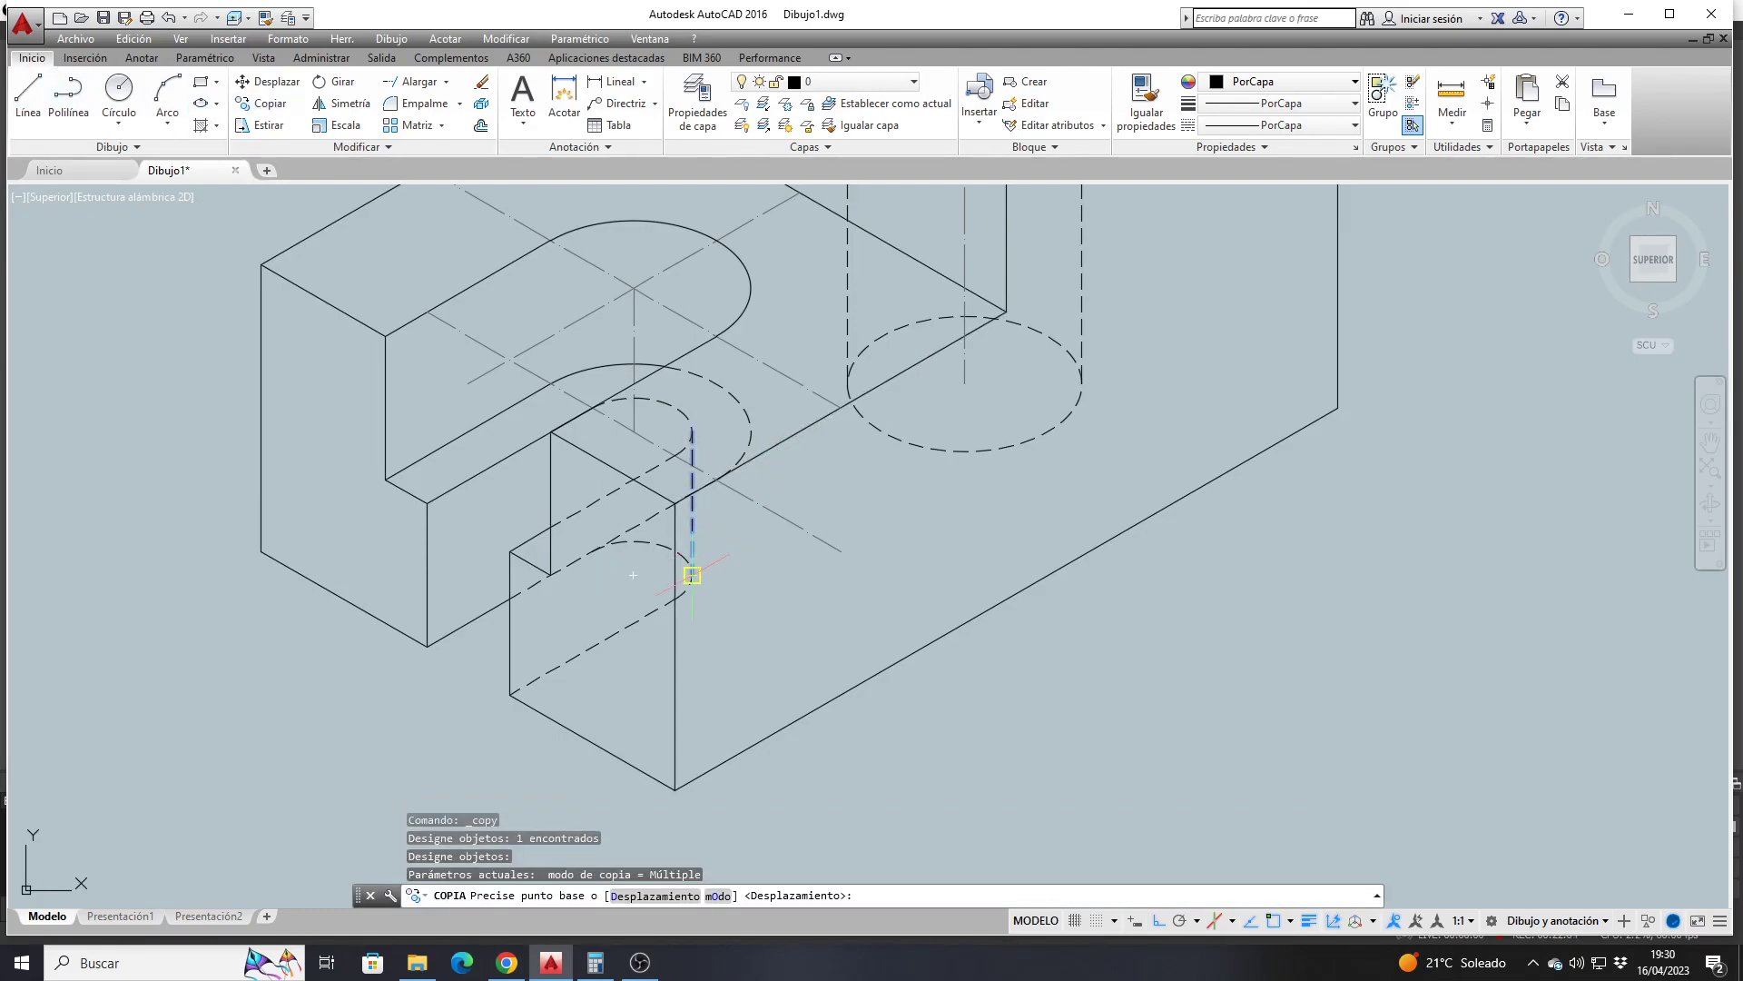
{"action": "left_click", "coordinate": [691, 575]}
{"action": "left_click", "coordinate": [750, 430]}
{"action": "key", "text": "Return"}
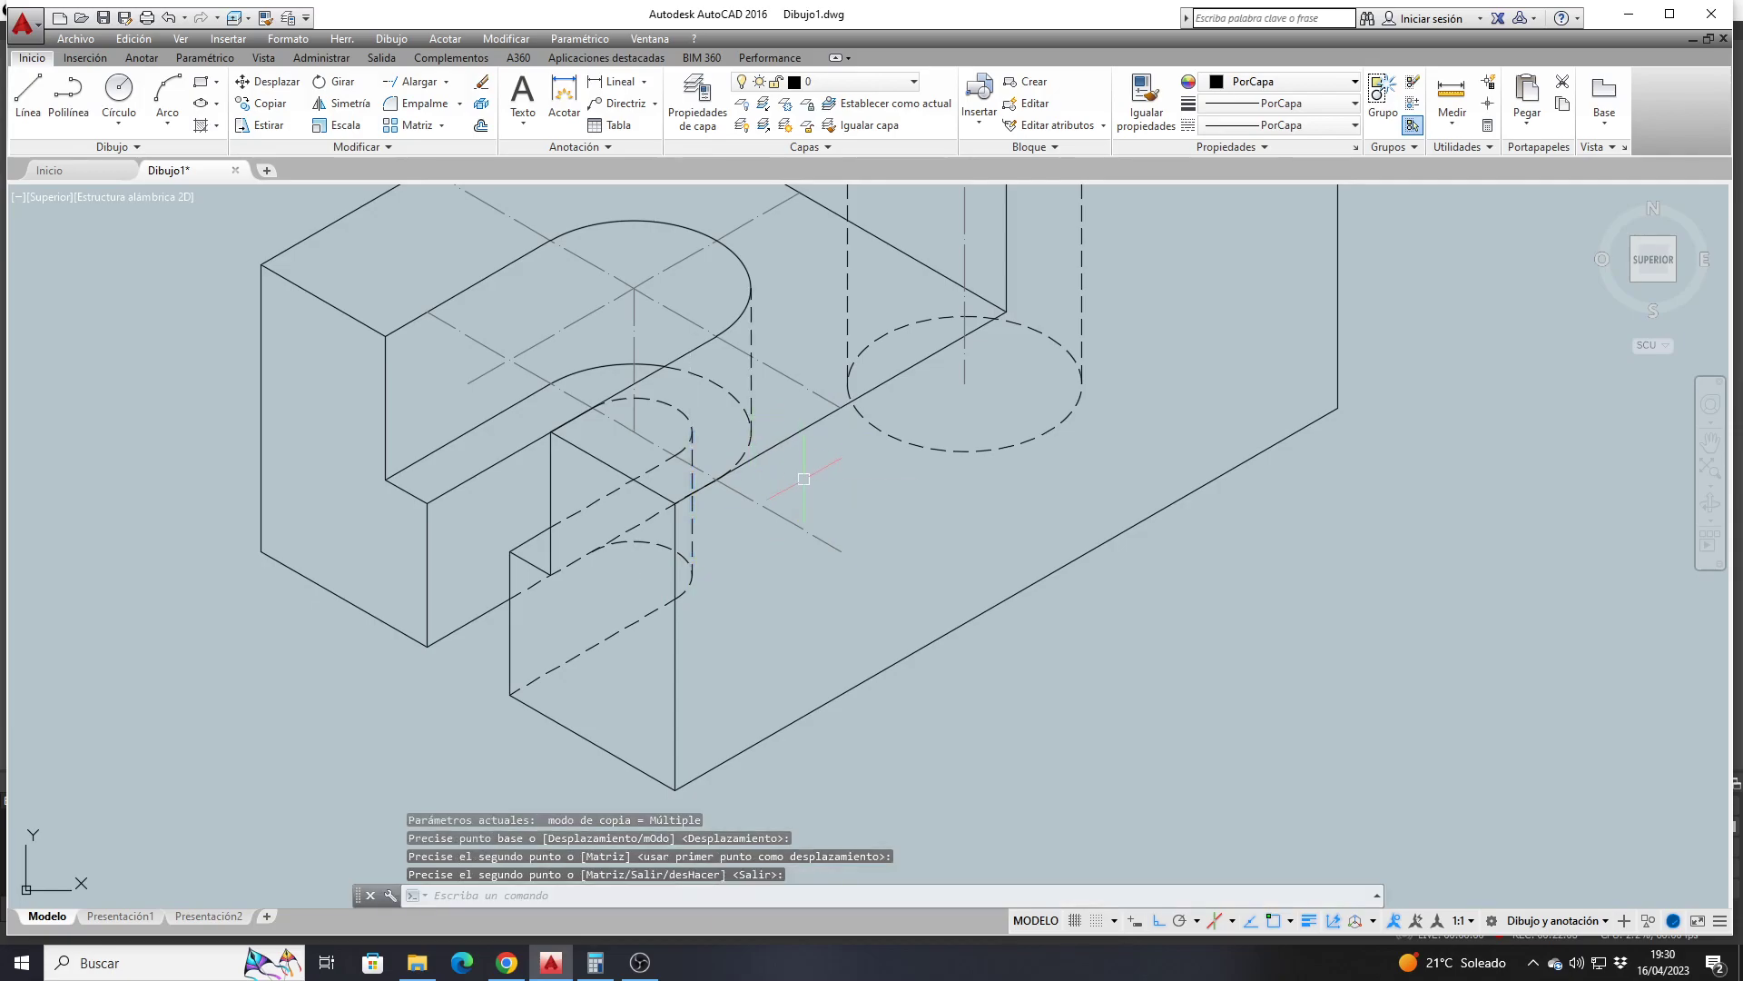
{"action": "scroll", "coordinate": [803, 473], "scroll_direction": "down", "scroll_amount": 6}
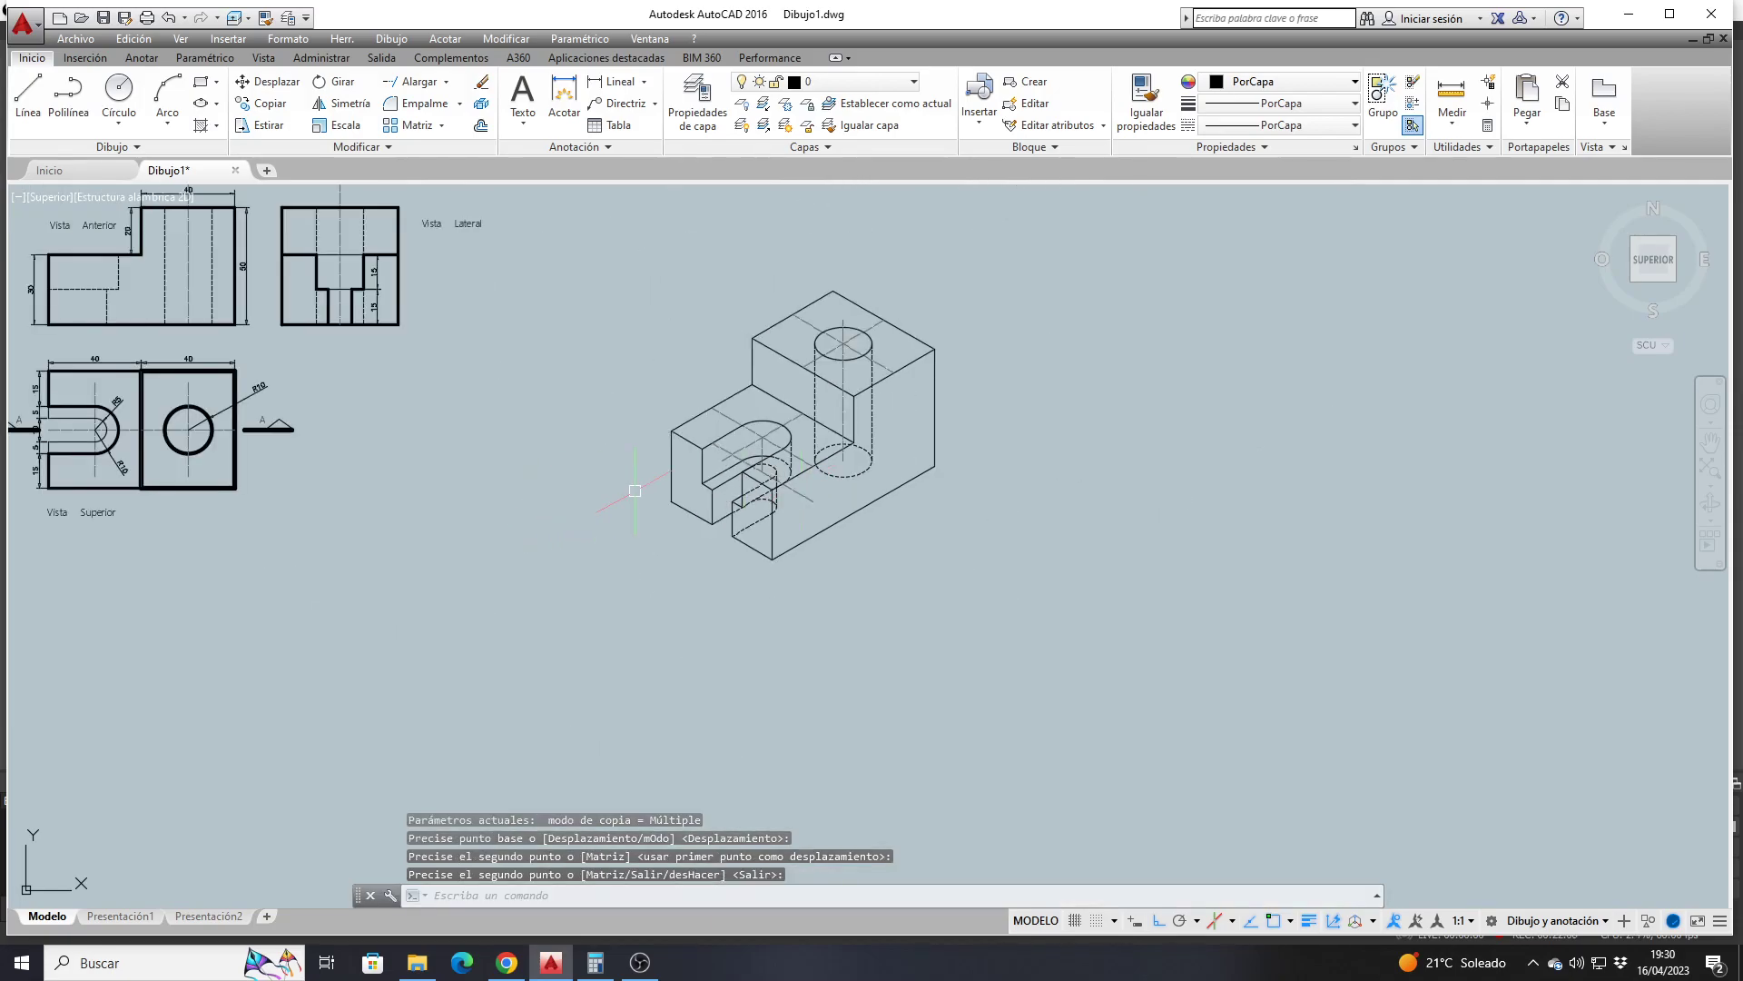
Extend the slot's vertical centre line up to the edge of the upper slot arc
{"action": "scroll", "coordinate": [666, 479], "scroll_direction": "up", "scroll_amount": 4}
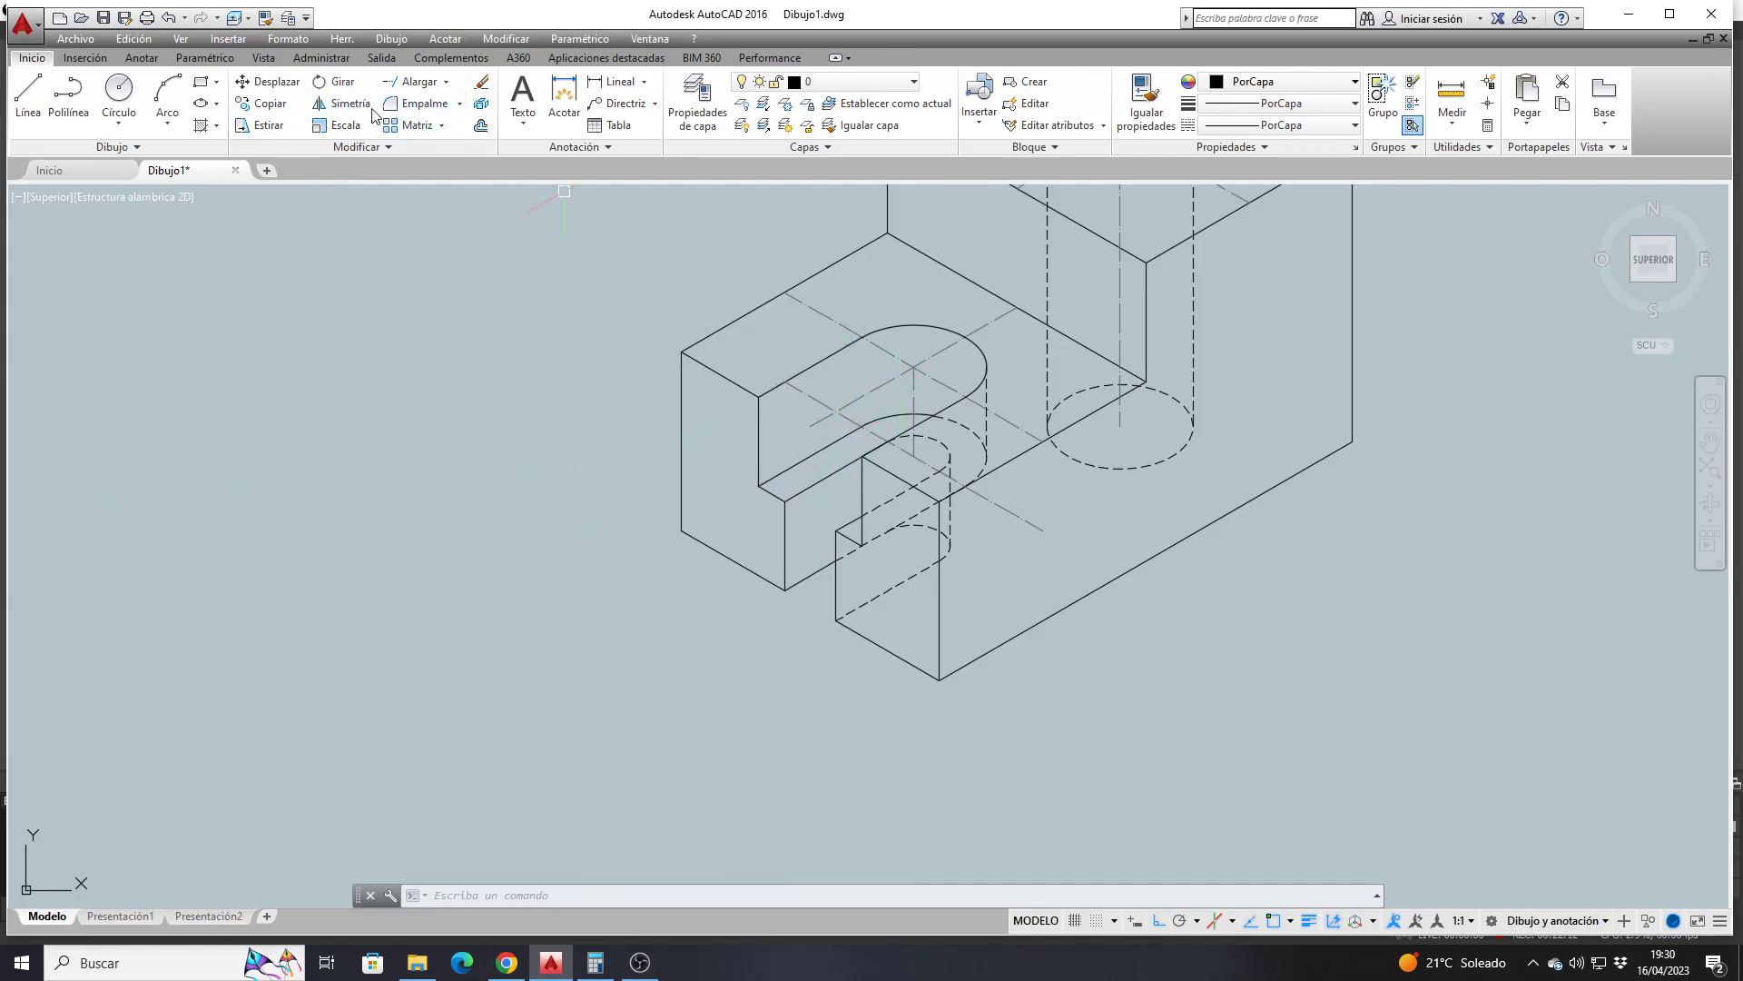
{"action": "left_click", "coordinate": [416, 81]}
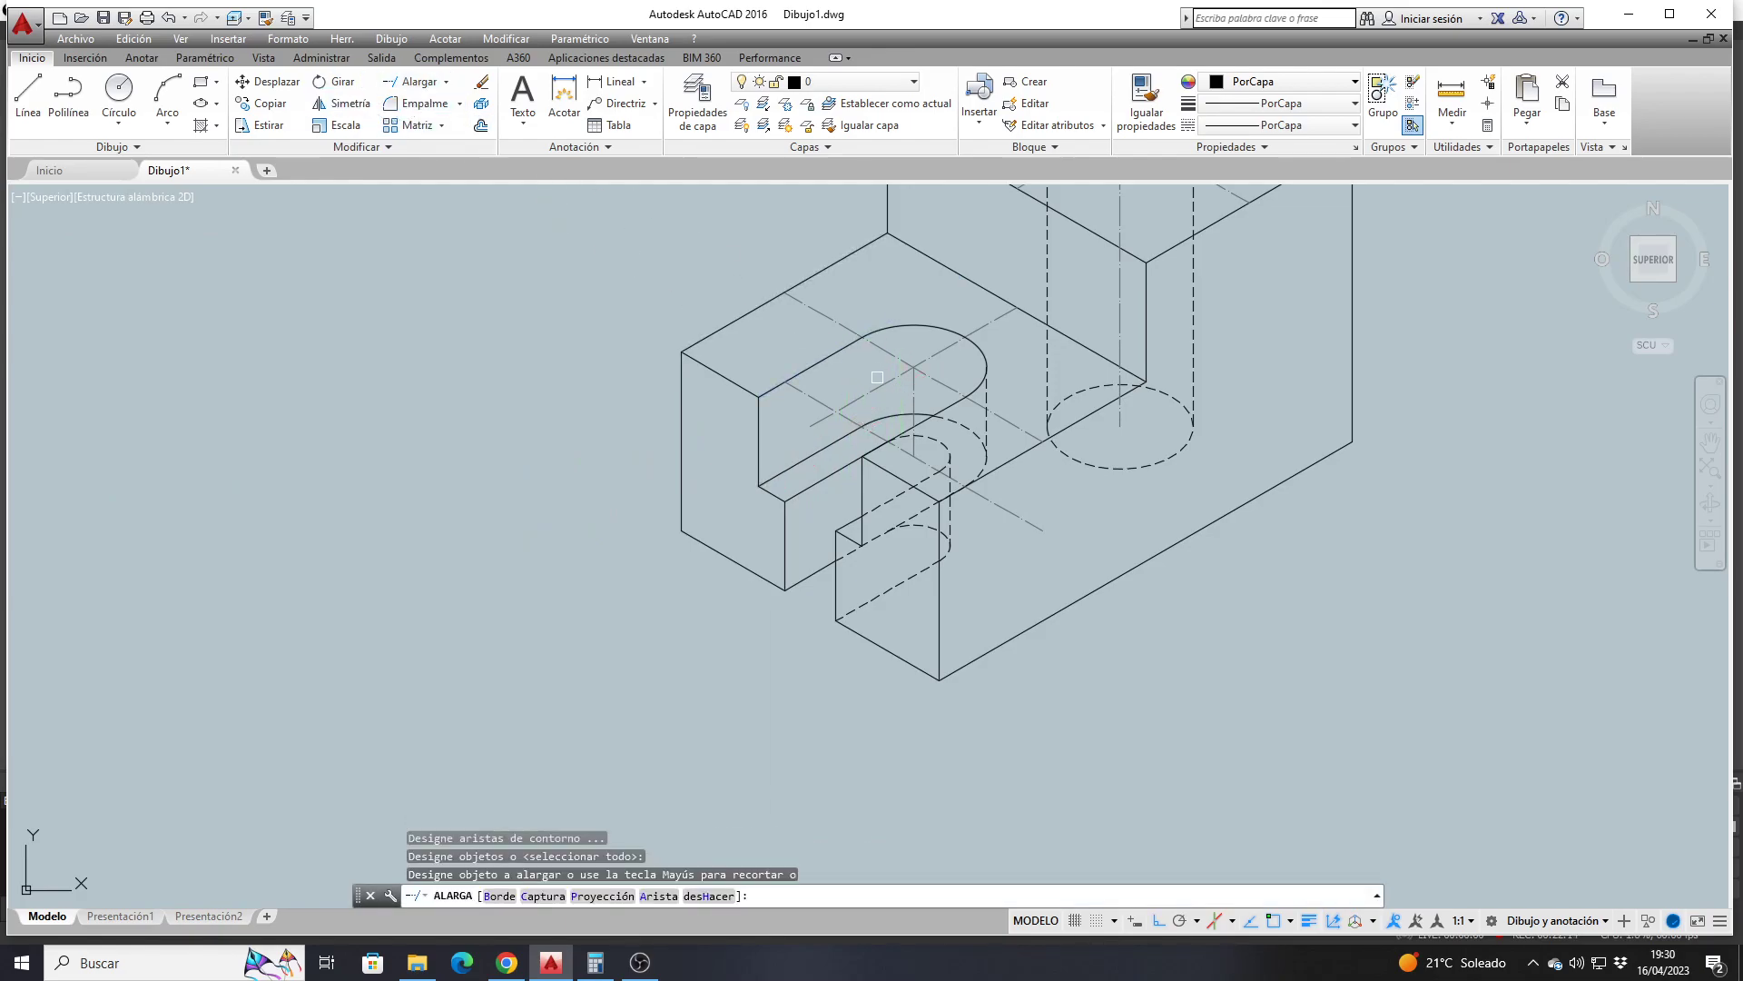
{"action": "left_click", "coordinate": [910, 387]}
{"action": "key", "text": "Return"}
{"action": "scroll", "coordinate": [581, 454], "scroll_direction": "down", "scroll_amount": 4}
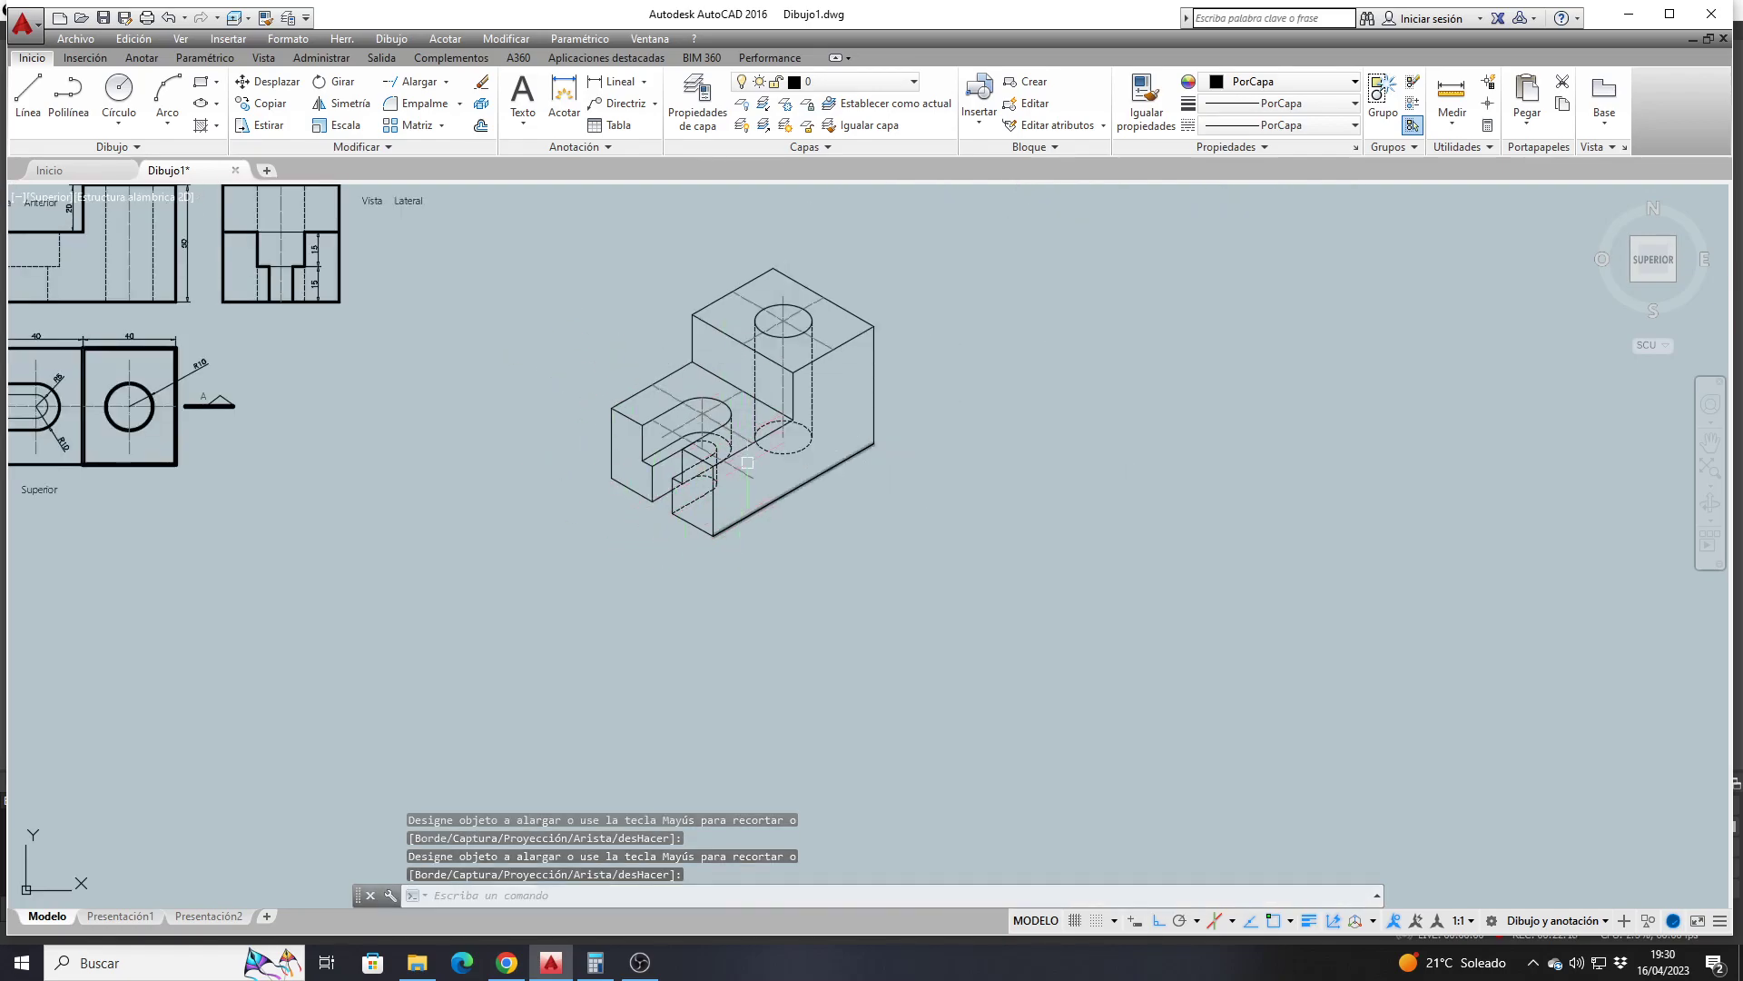
Move the visible outline edges of the isometric, including the upper wide slot contour and front block profiles, to layer 03
{"action": "scroll", "coordinate": [700, 357], "scroll_direction": "up", "scroll_amount": 2}
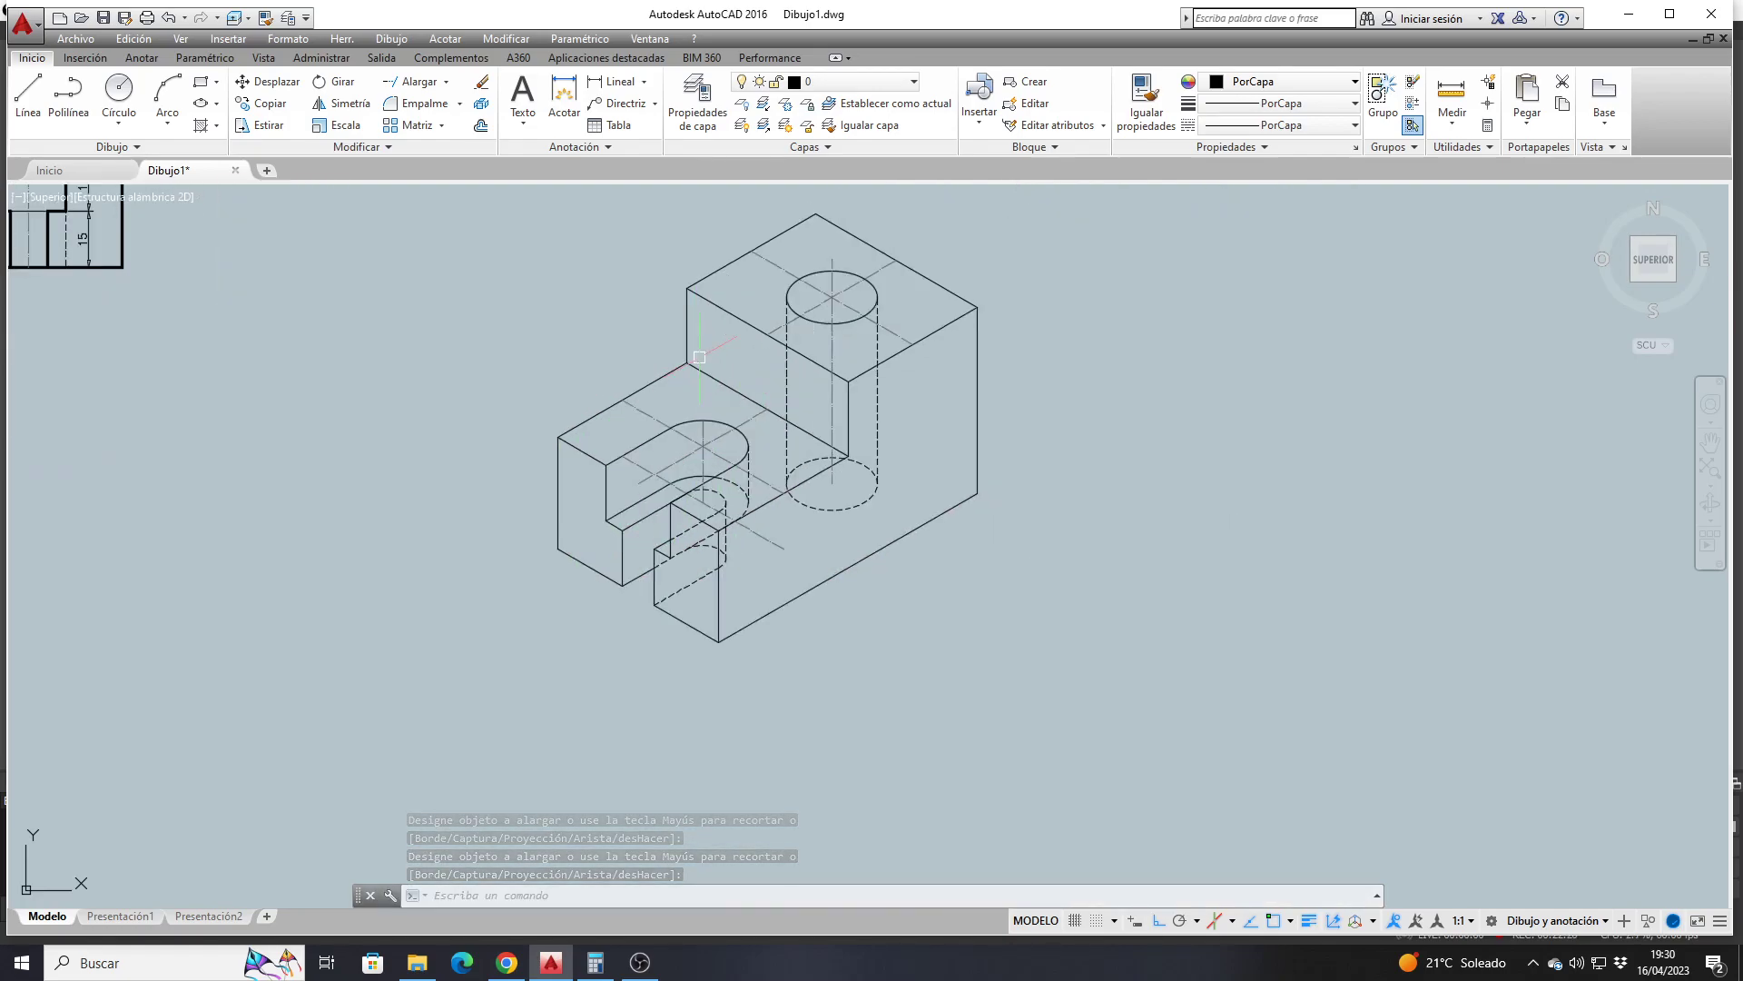
{"action": "left_click", "coordinate": [657, 379]}
{"action": "left_click", "coordinate": [687, 338]}
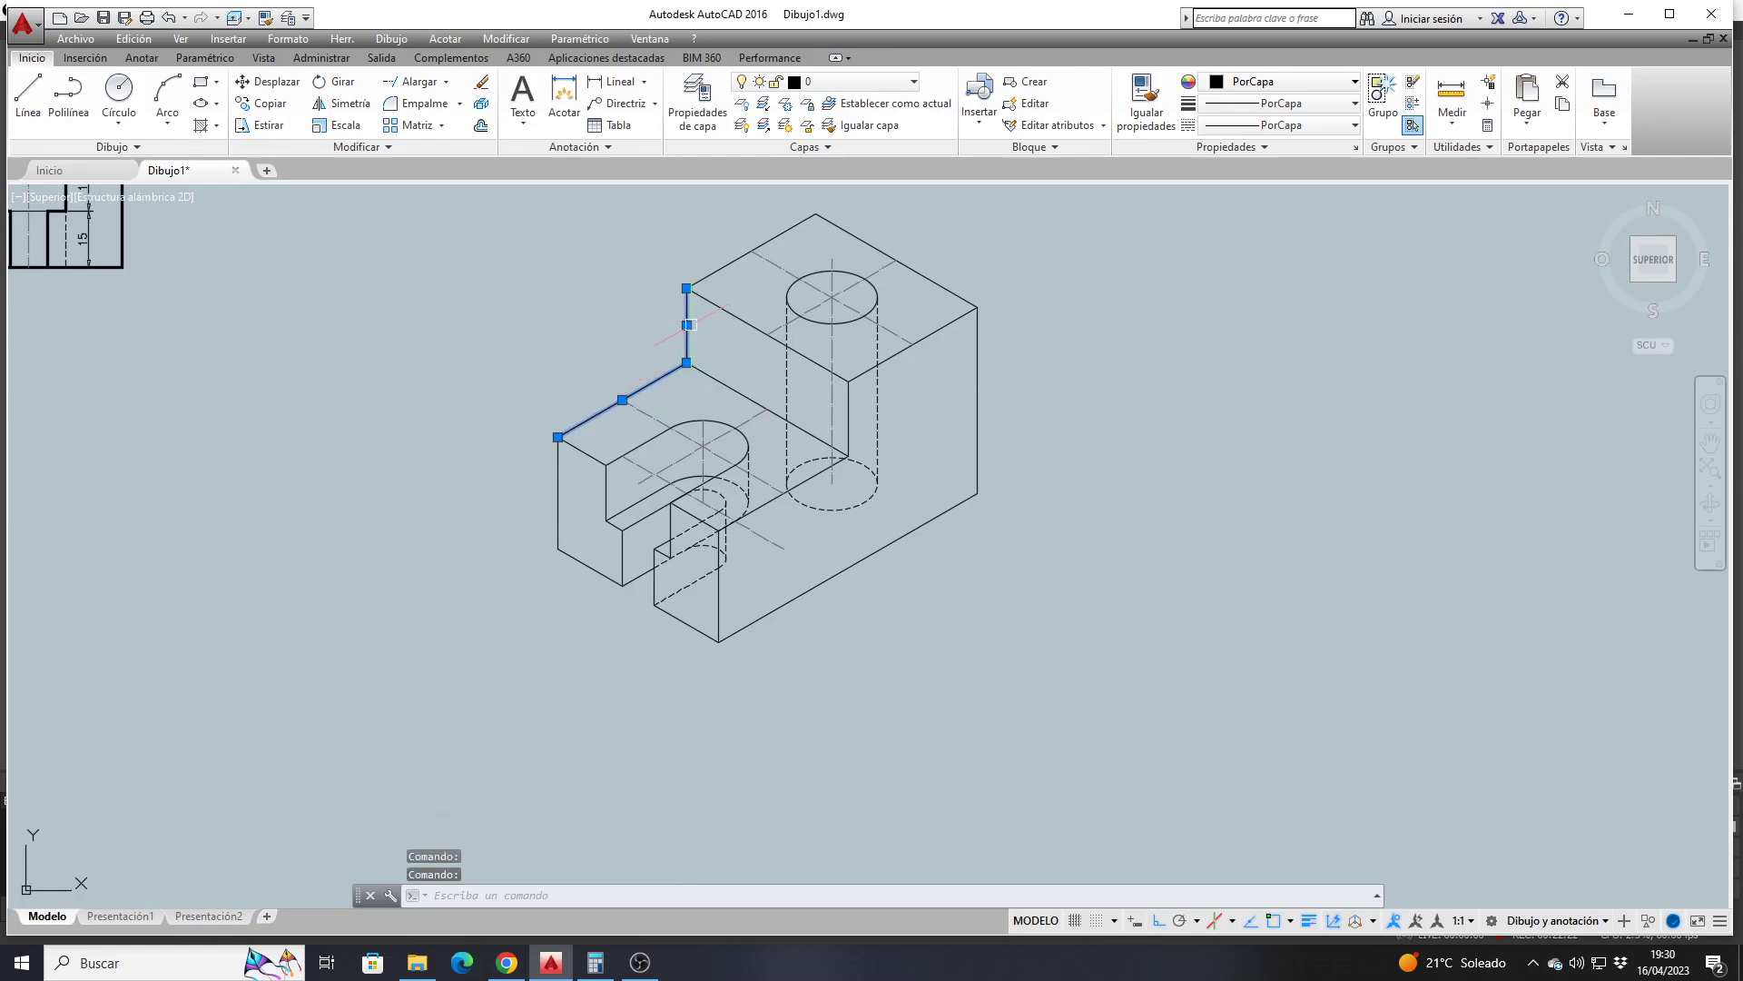
{"action": "left_click", "coordinate": [710, 301]}
{"action": "left_click", "coordinate": [712, 275]}
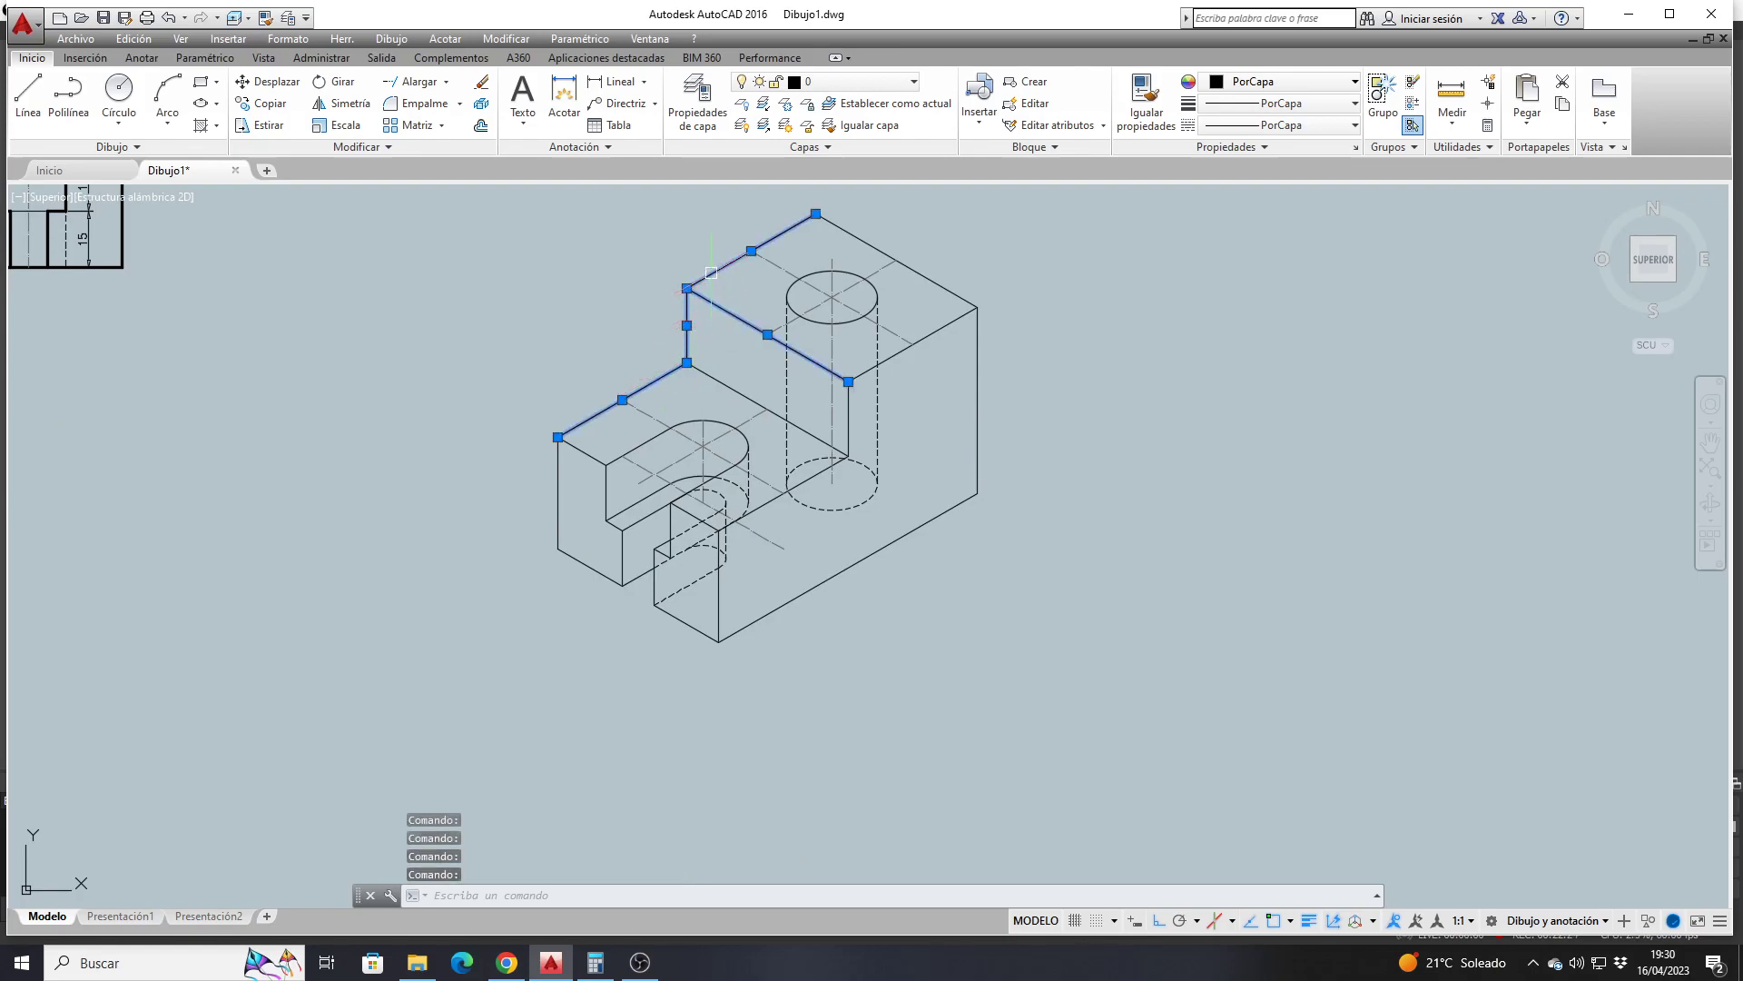
{"action": "left_click", "coordinate": [872, 238]}
{"action": "left_click", "coordinate": [928, 333]}
{"action": "left_click", "coordinate": [976, 347]}
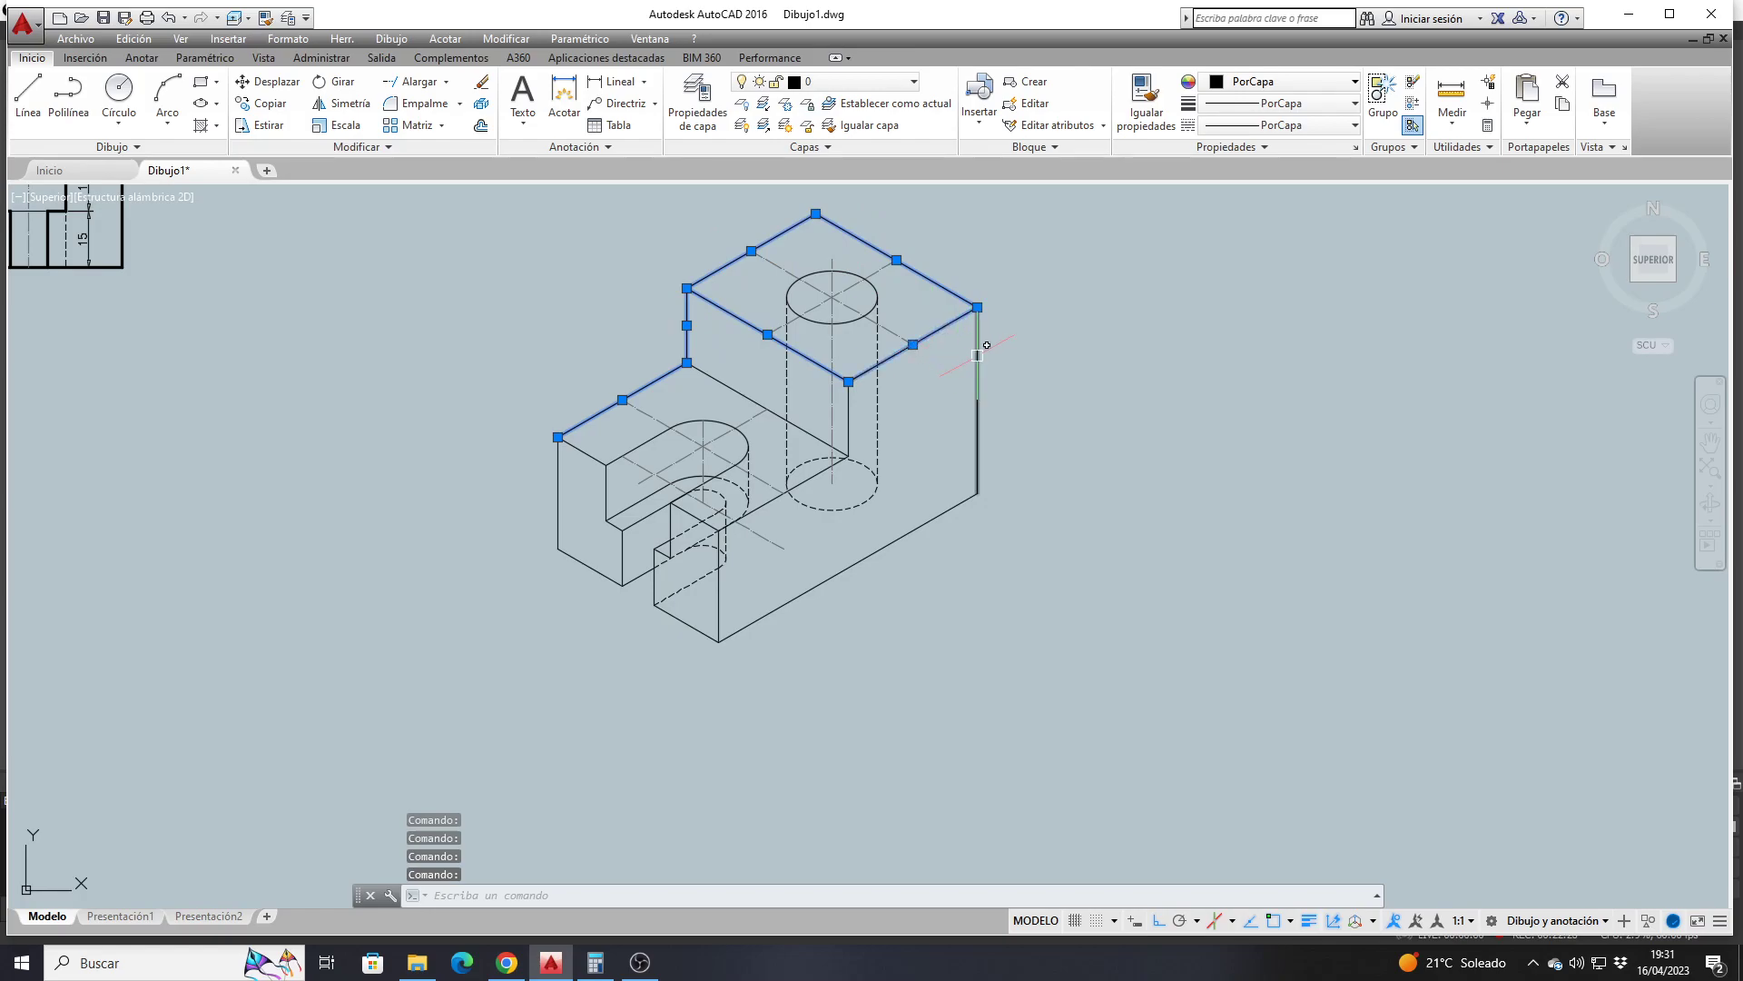
{"action": "left_click", "coordinate": [721, 388]}
{"action": "left_click", "coordinate": [715, 418]}
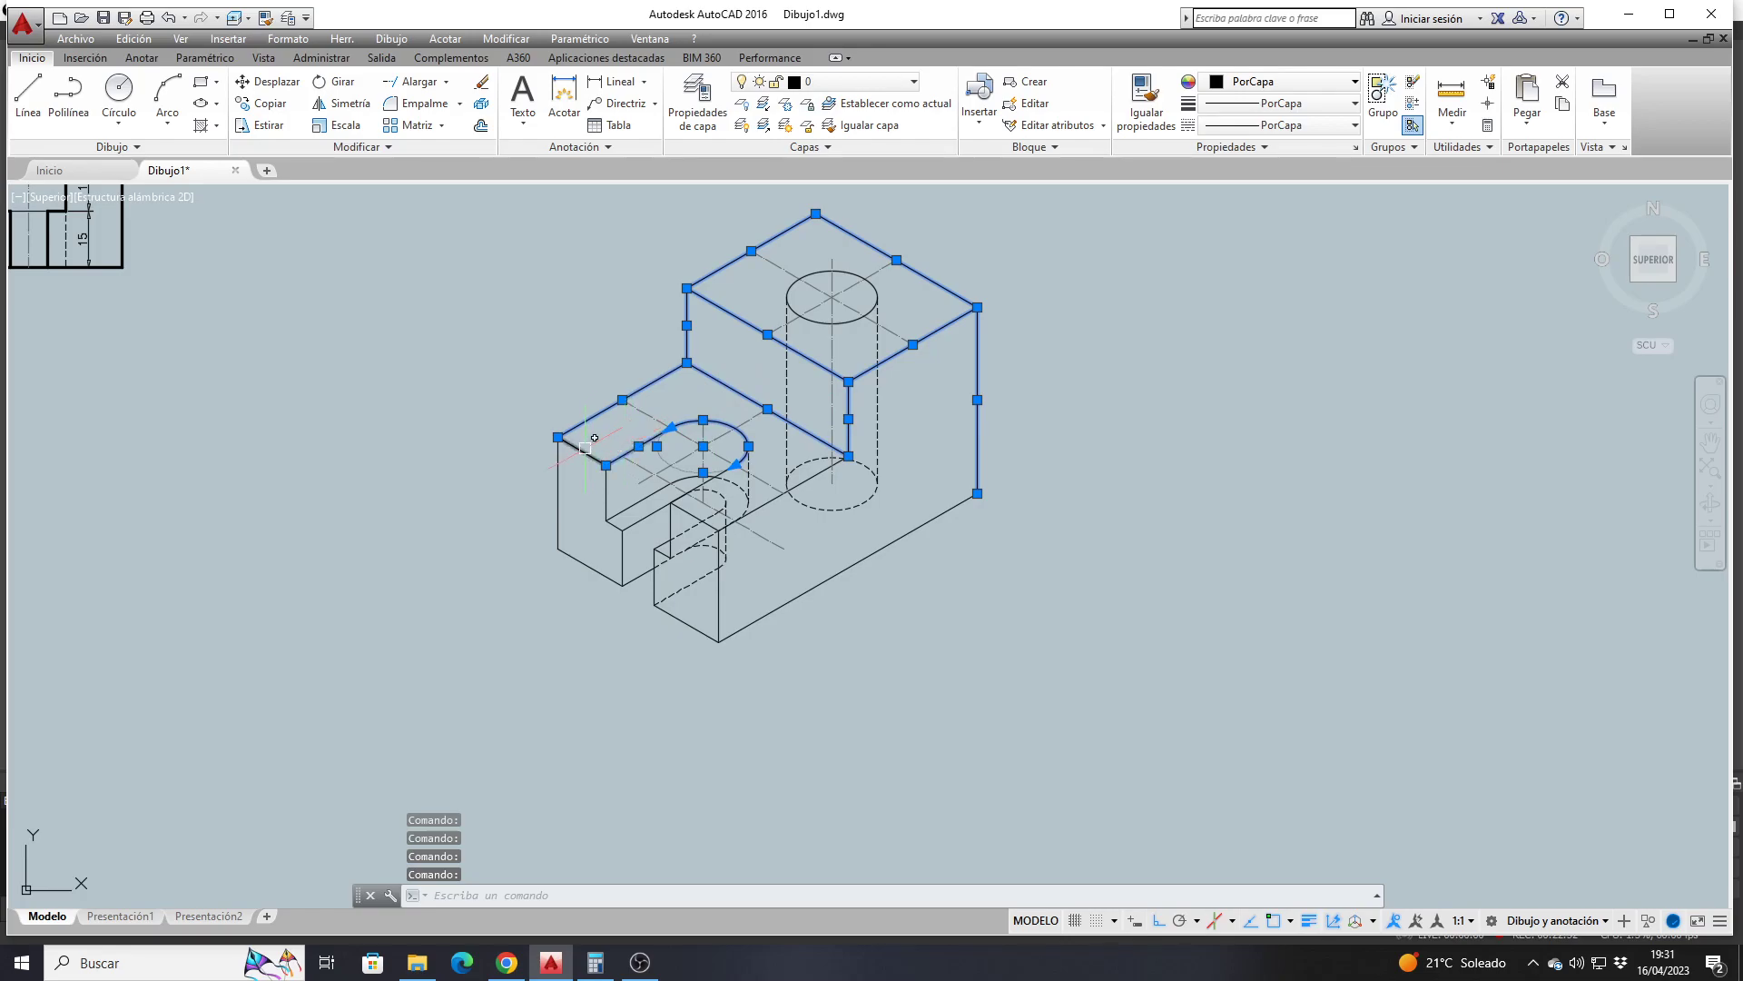
{"action": "scroll", "coordinate": [659, 502], "scroll_direction": "up", "scroll_amount": 4}
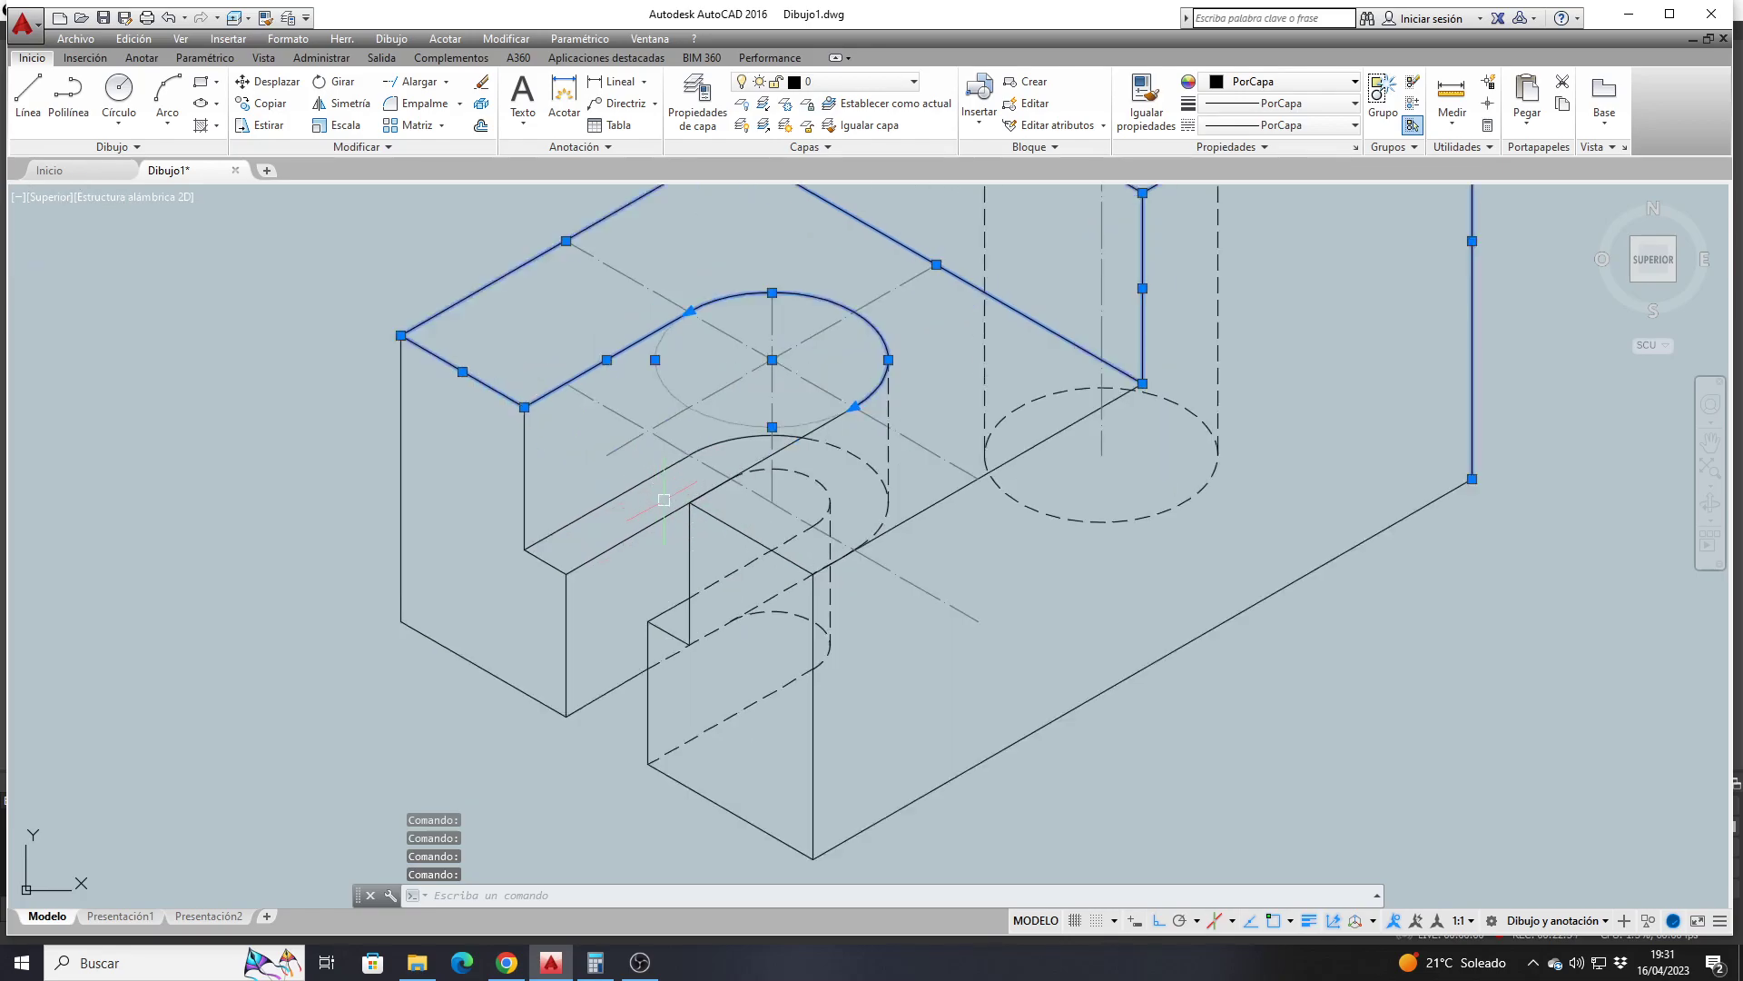
{"action": "left_click", "coordinate": [795, 442]}
{"action": "left_click", "coordinate": [687, 623]}
{"action": "left_click", "coordinate": [650, 647]}
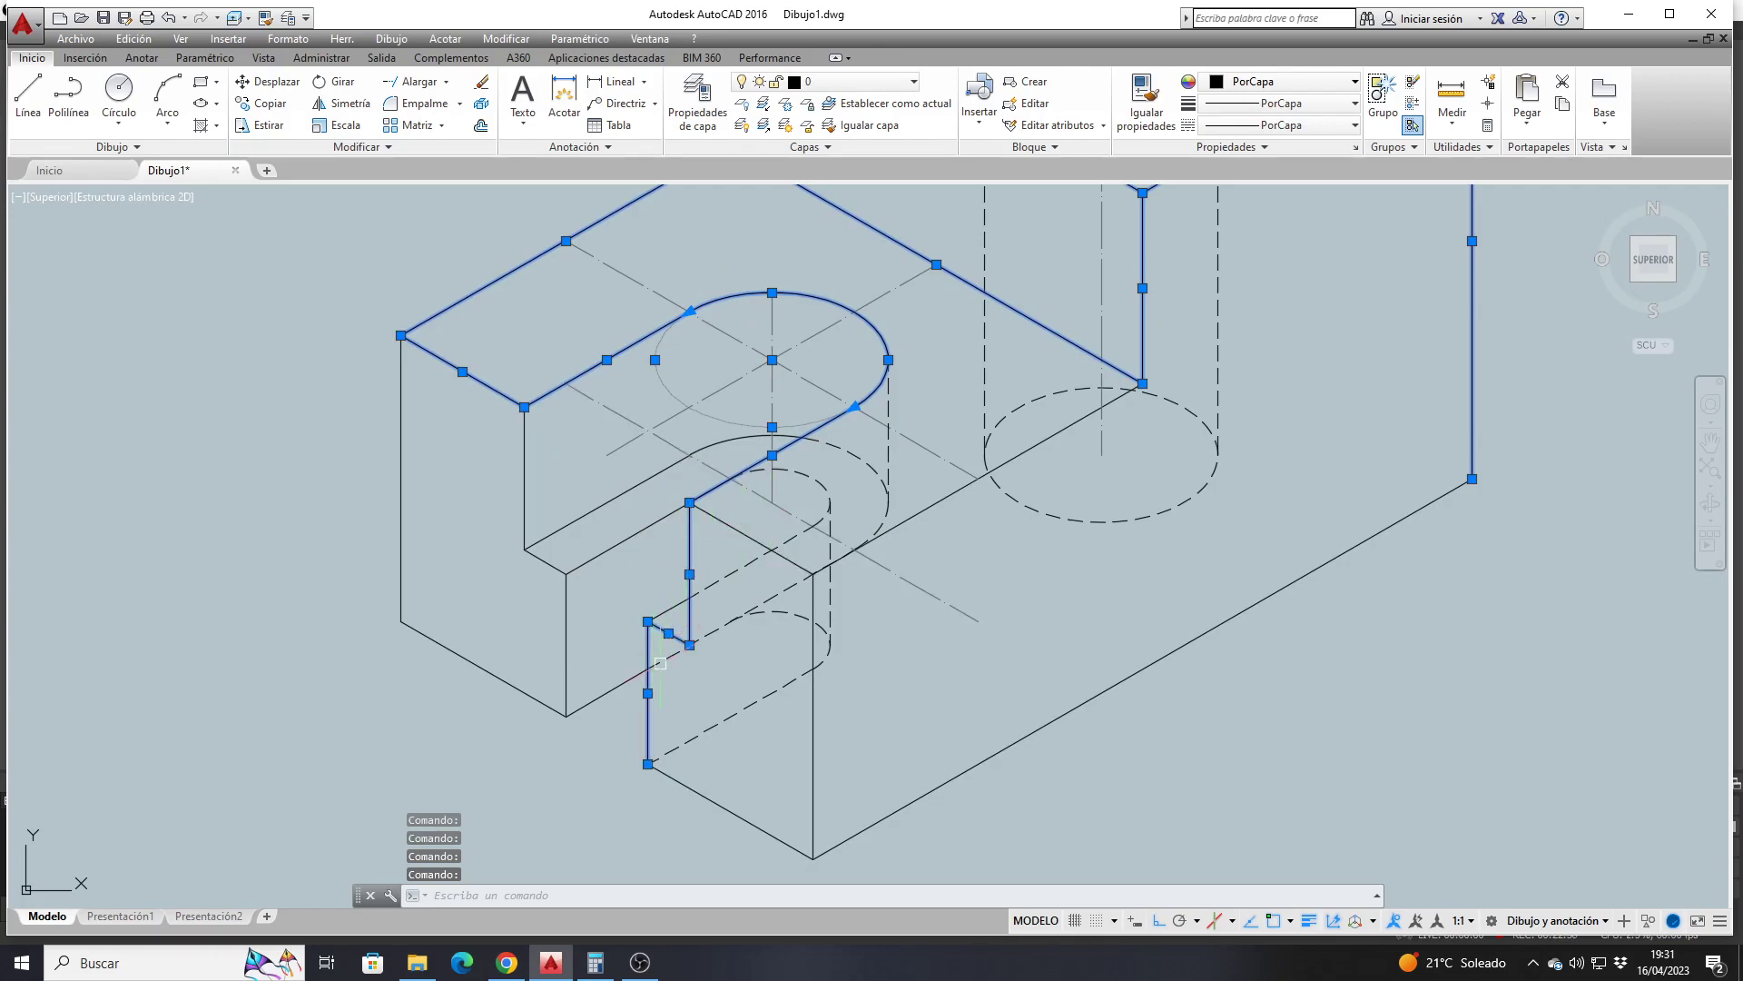
{"action": "left_click", "coordinate": [762, 830]}
{"action": "left_click", "coordinate": [812, 781]}
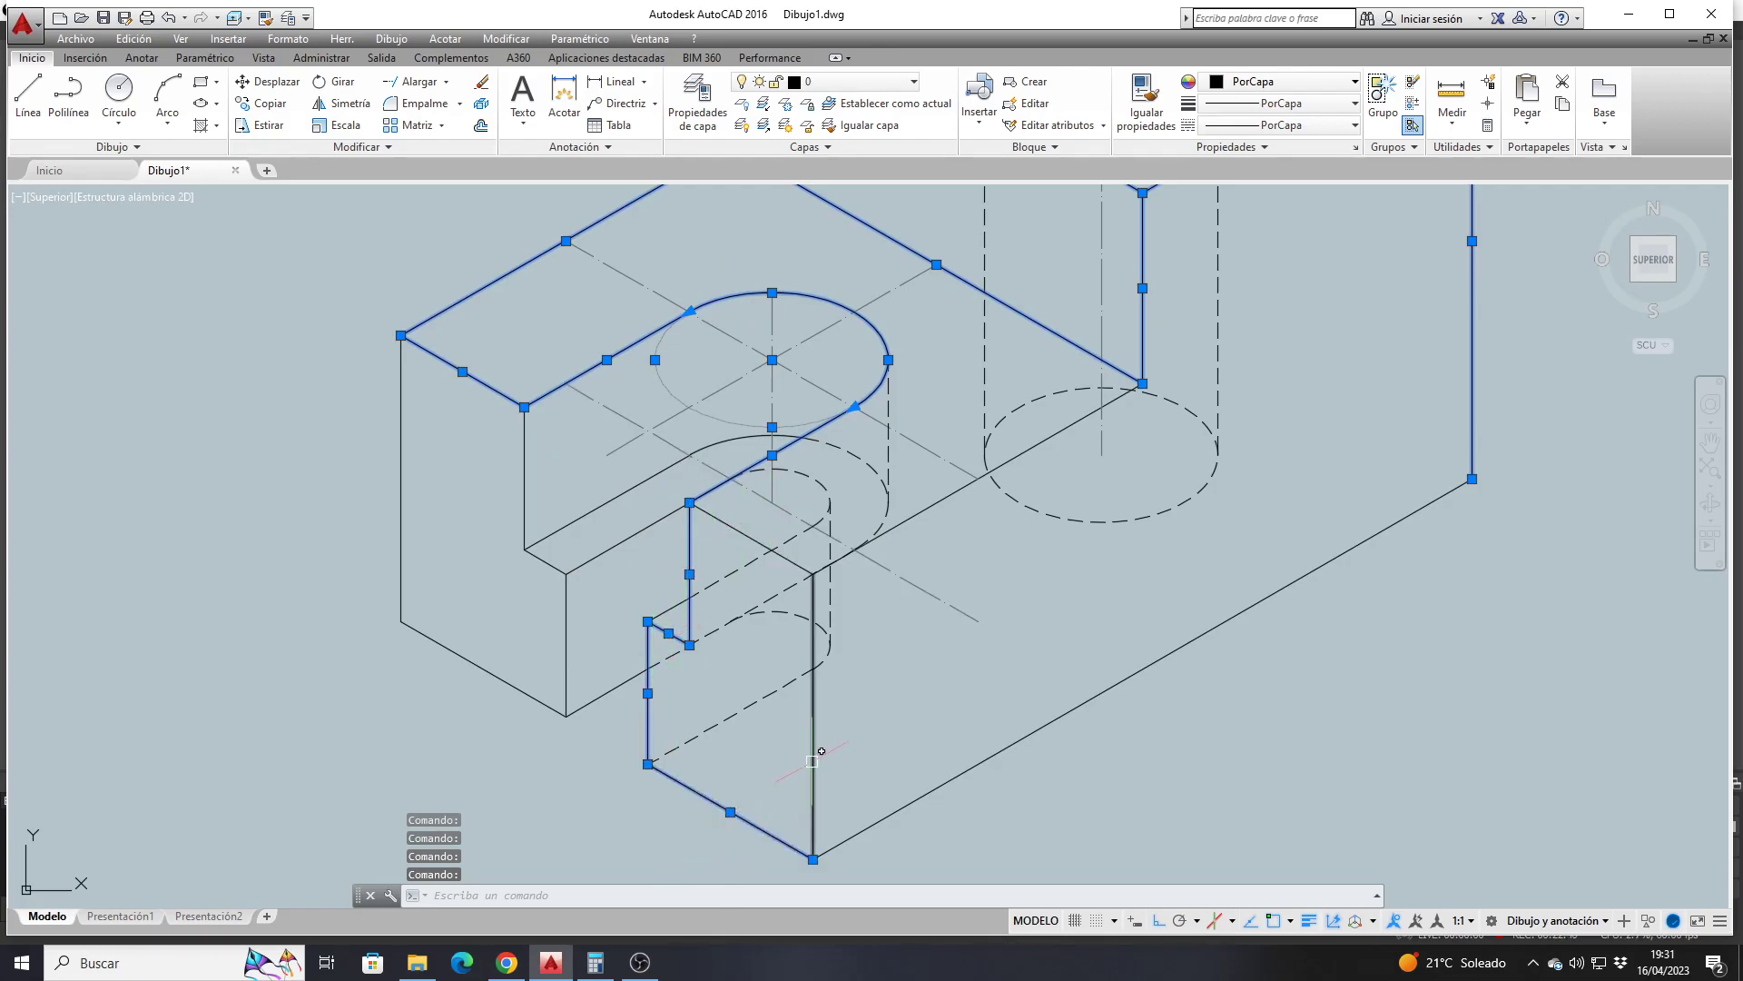
{"action": "left_click", "coordinate": [792, 562]}
{"action": "left_click", "coordinate": [899, 524]}
{"action": "left_click", "coordinate": [1043, 726]}
{"action": "left_click", "coordinate": [568, 613]}
{"action": "left_click", "coordinate": [526, 522]}
{"action": "left_click", "coordinate": [402, 456]}
{"action": "left_click", "coordinate": [434, 640]}
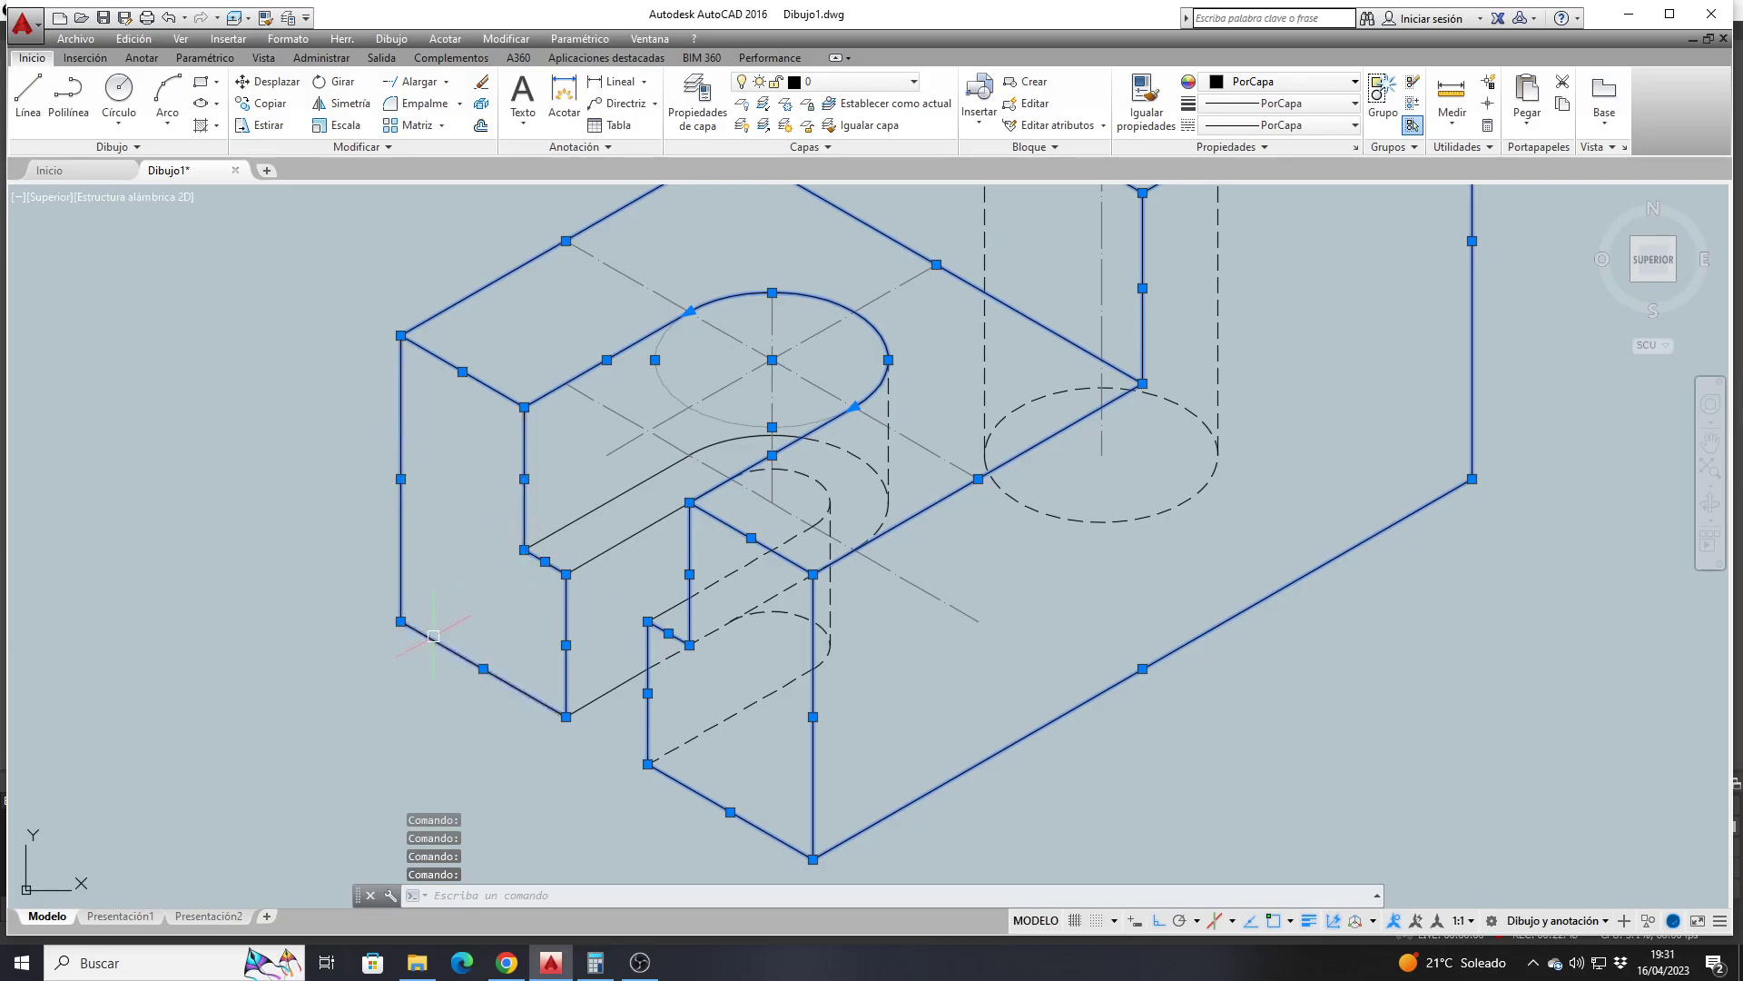
{"action": "left_click", "coordinate": [913, 82]}
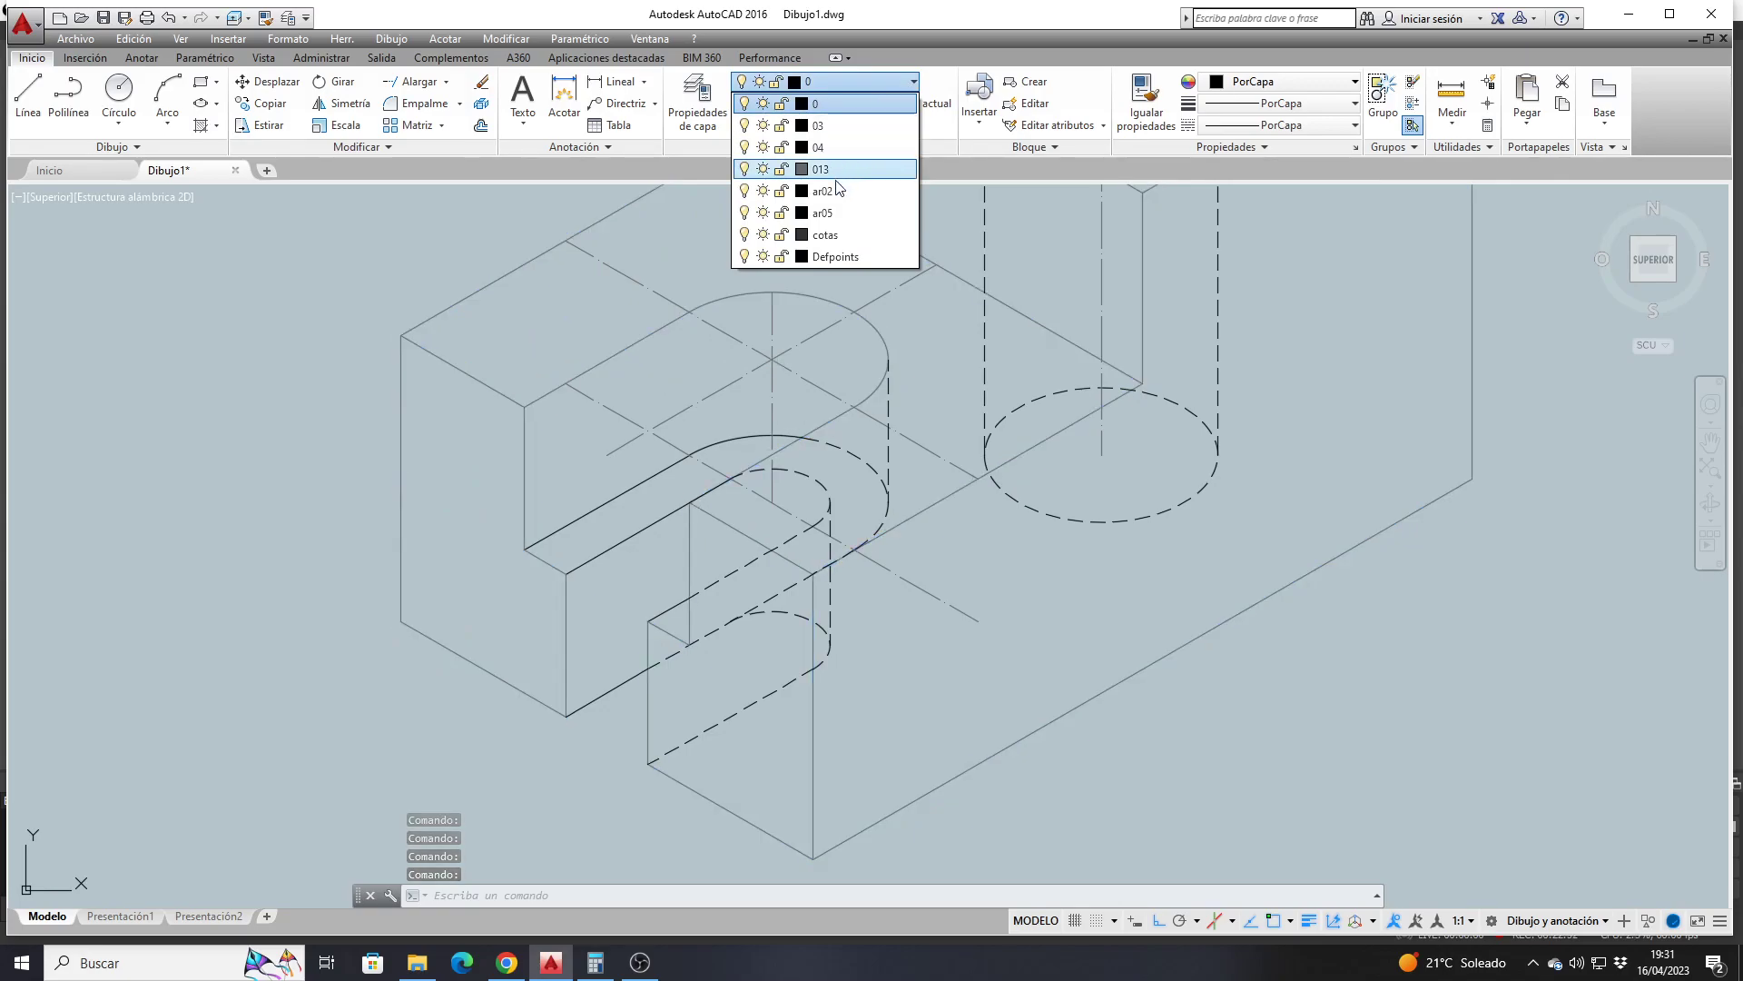
{"action": "left_click", "coordinate": [818, 127]}
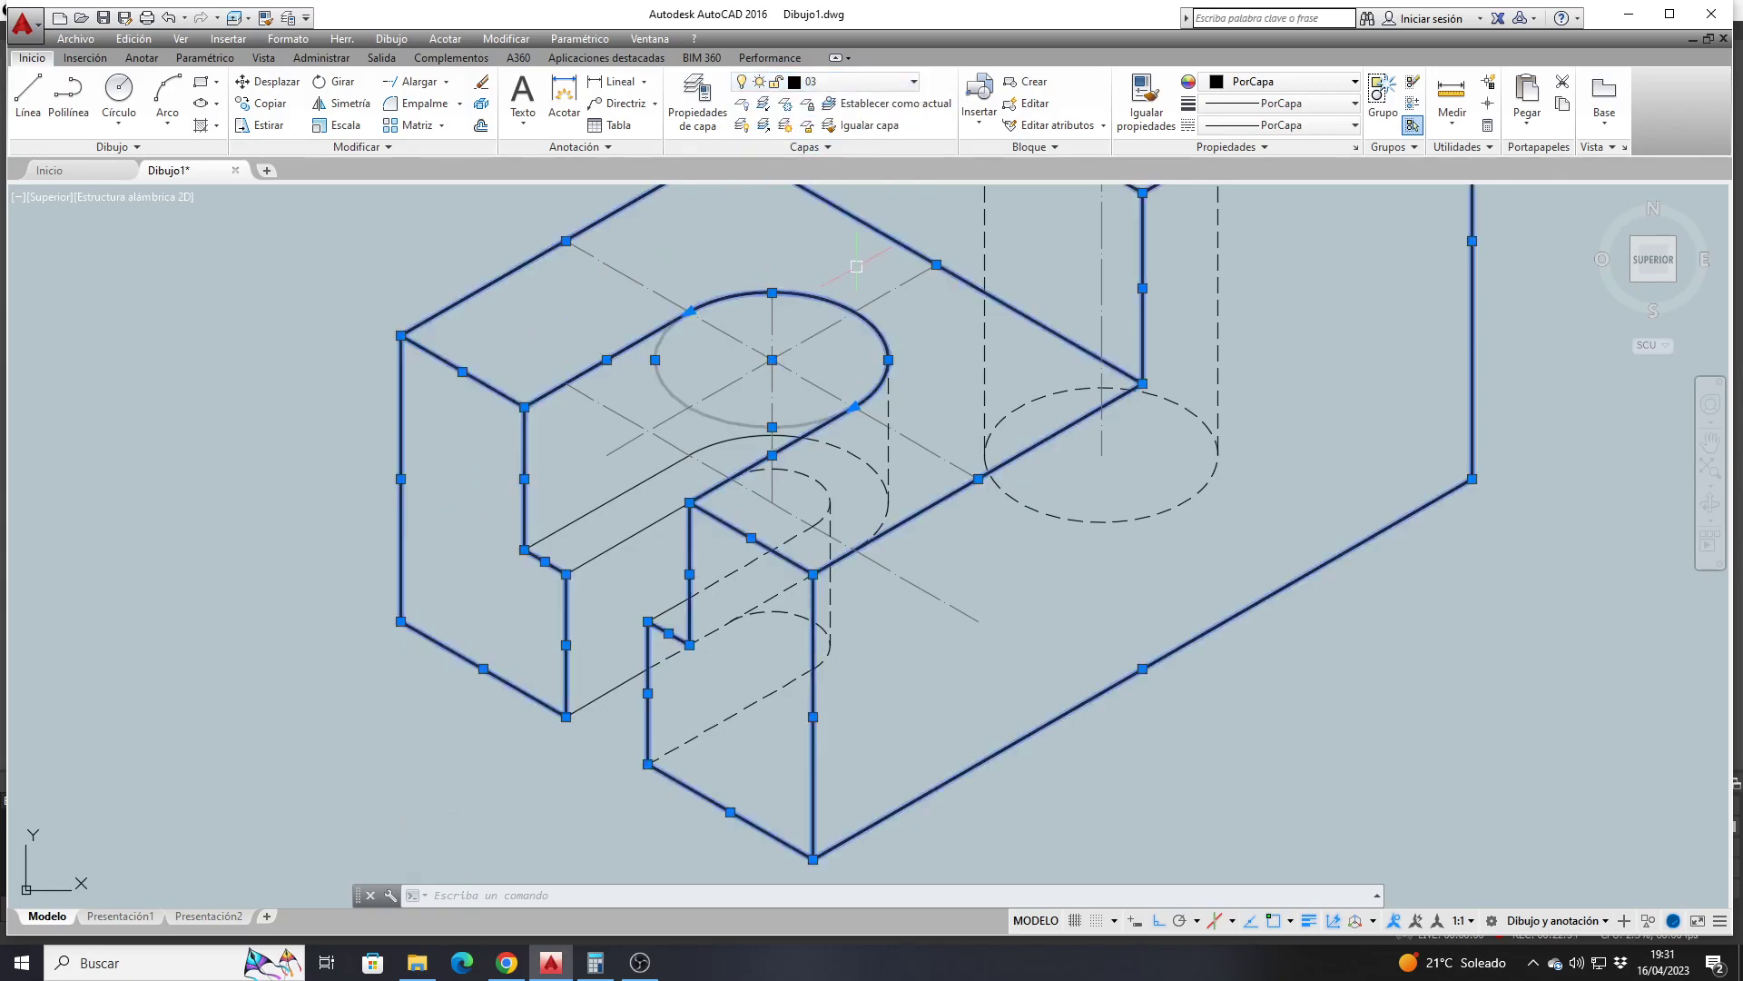
{"action": "key", "text": "Escape"}
{"action": "scroll", "coordinate": [911, 387], "scroll_direction": "down", "scroll_amount": 4}
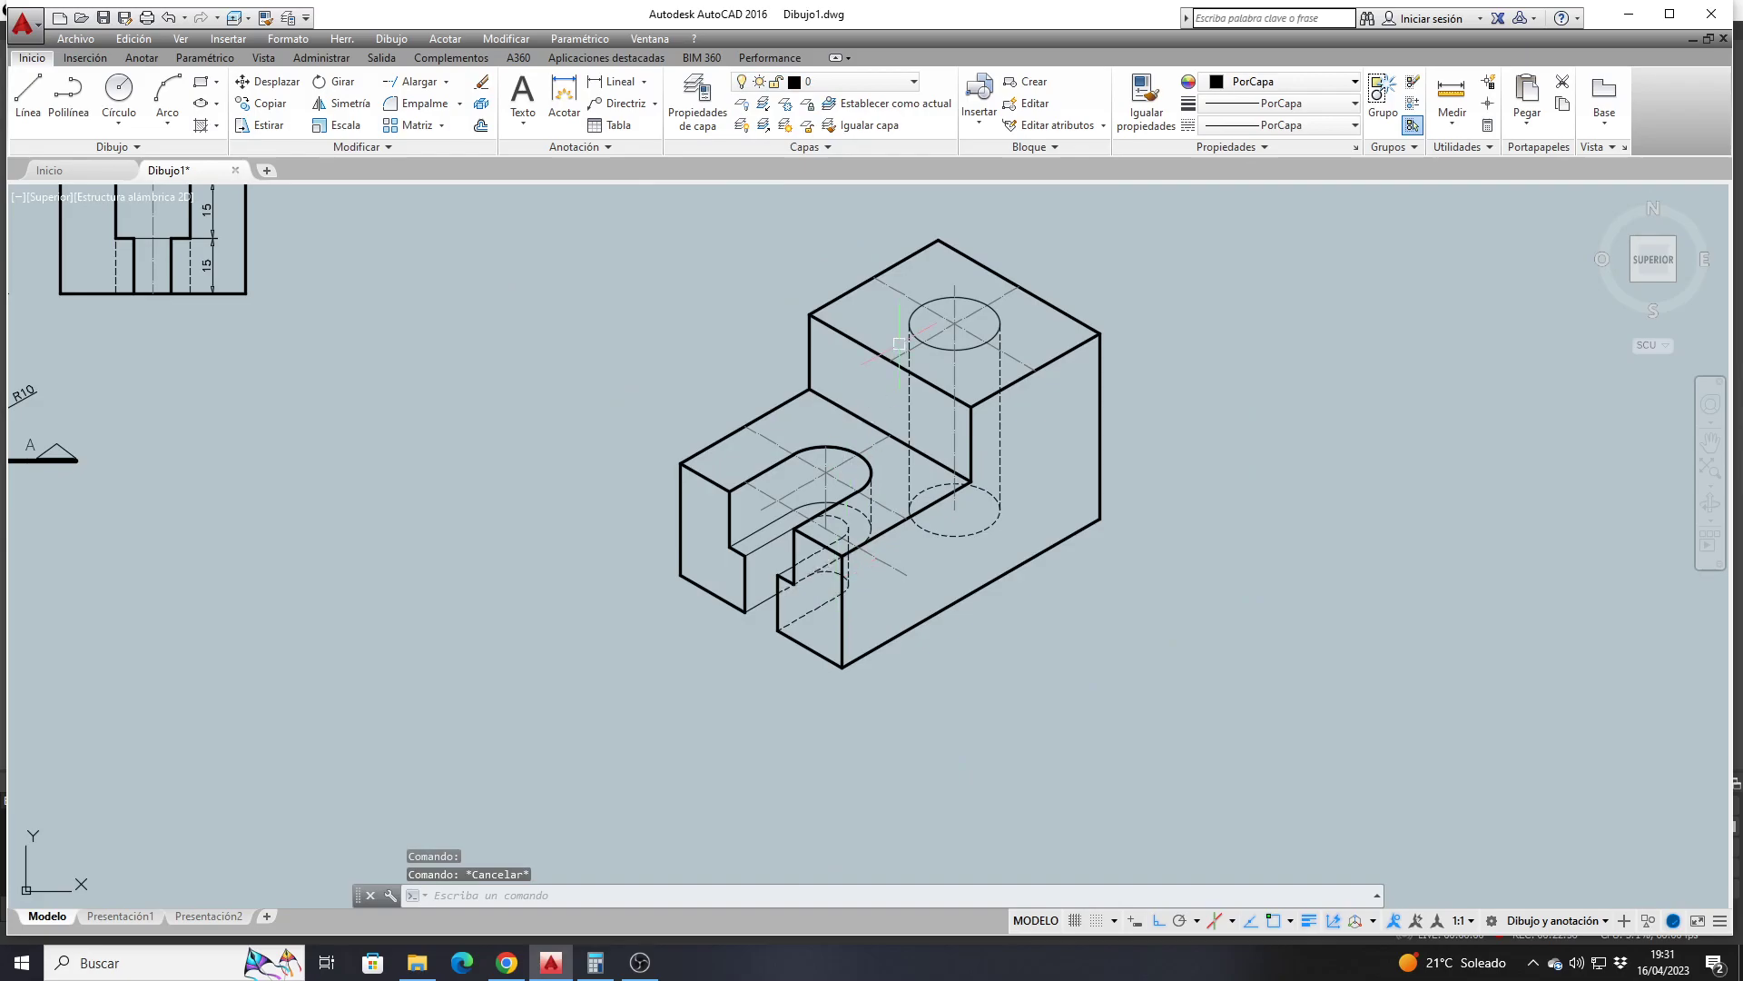
Match the properties of the slot's thick vertical edge to the visible lower ledge edges and the visible part of the wide slot's lower arc
{"action": "left_click", "coordinate": [1146, 98]}
{"action": "scroll", "coordinate": [808, 390], "scroll_direction": "up", "scroll_amount": 2}
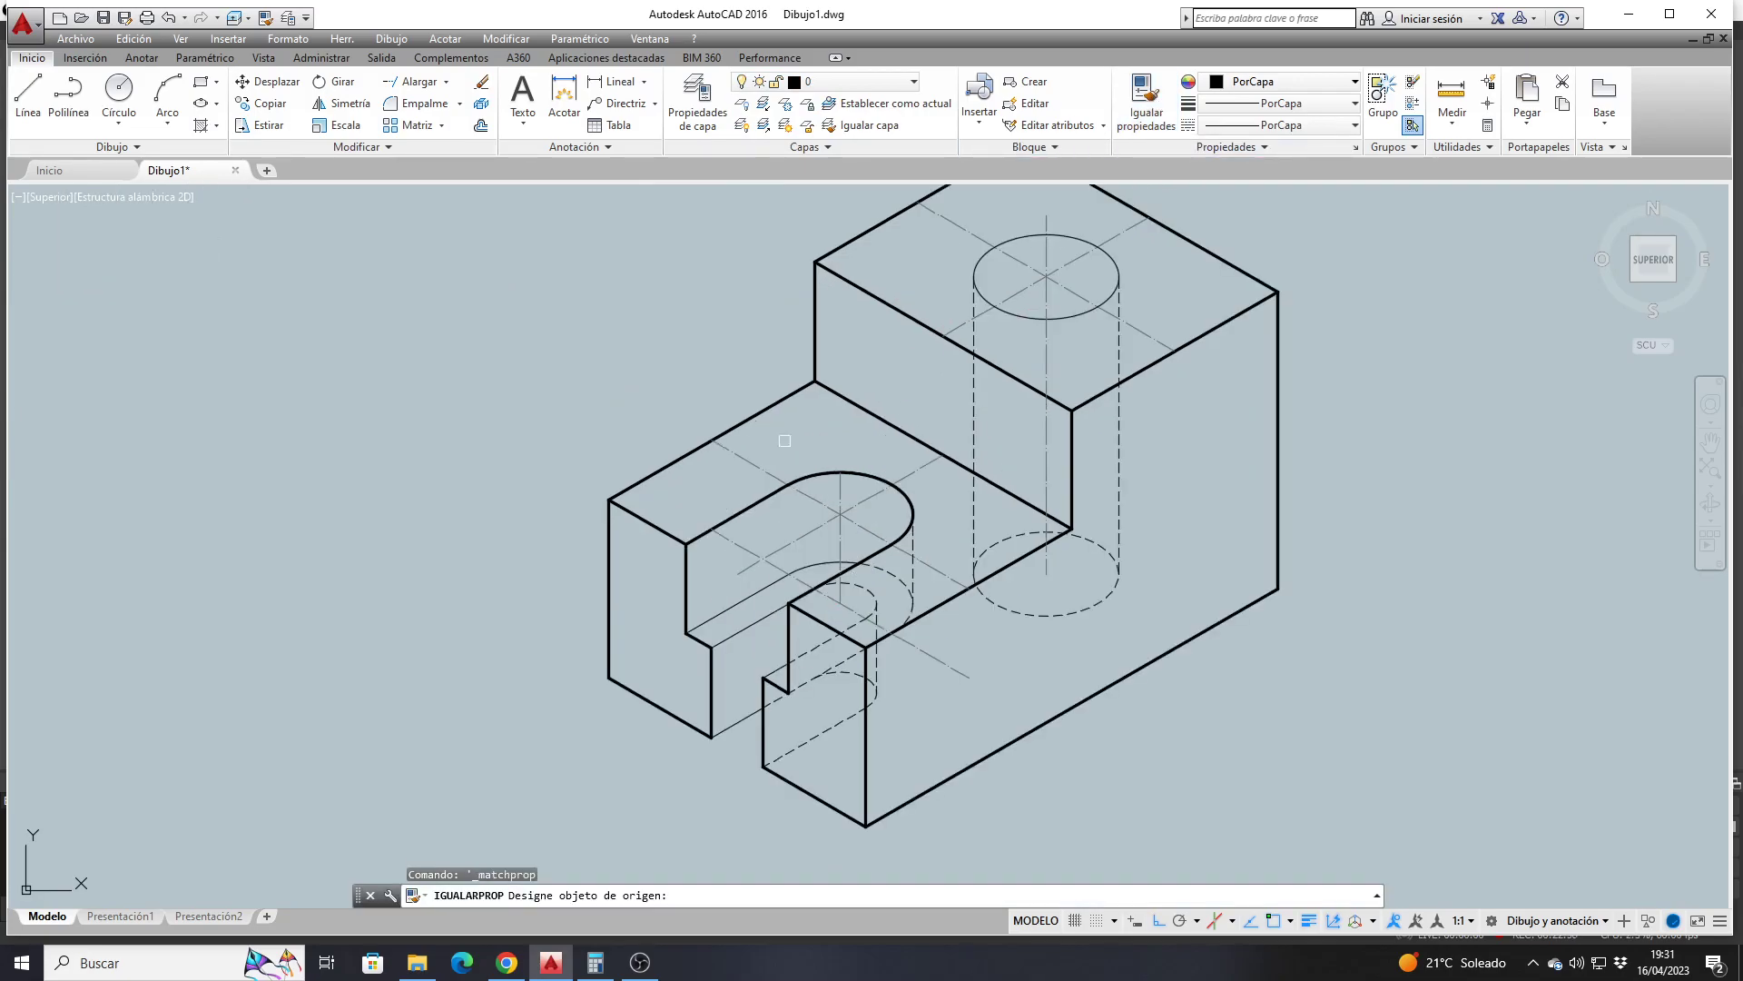
{"action": "scroll", "coordinate": [724, 618], "scroll_direction": "up", "scroll_amount": 4}
{"action": "left_click", "coordinate": [622, 572]}
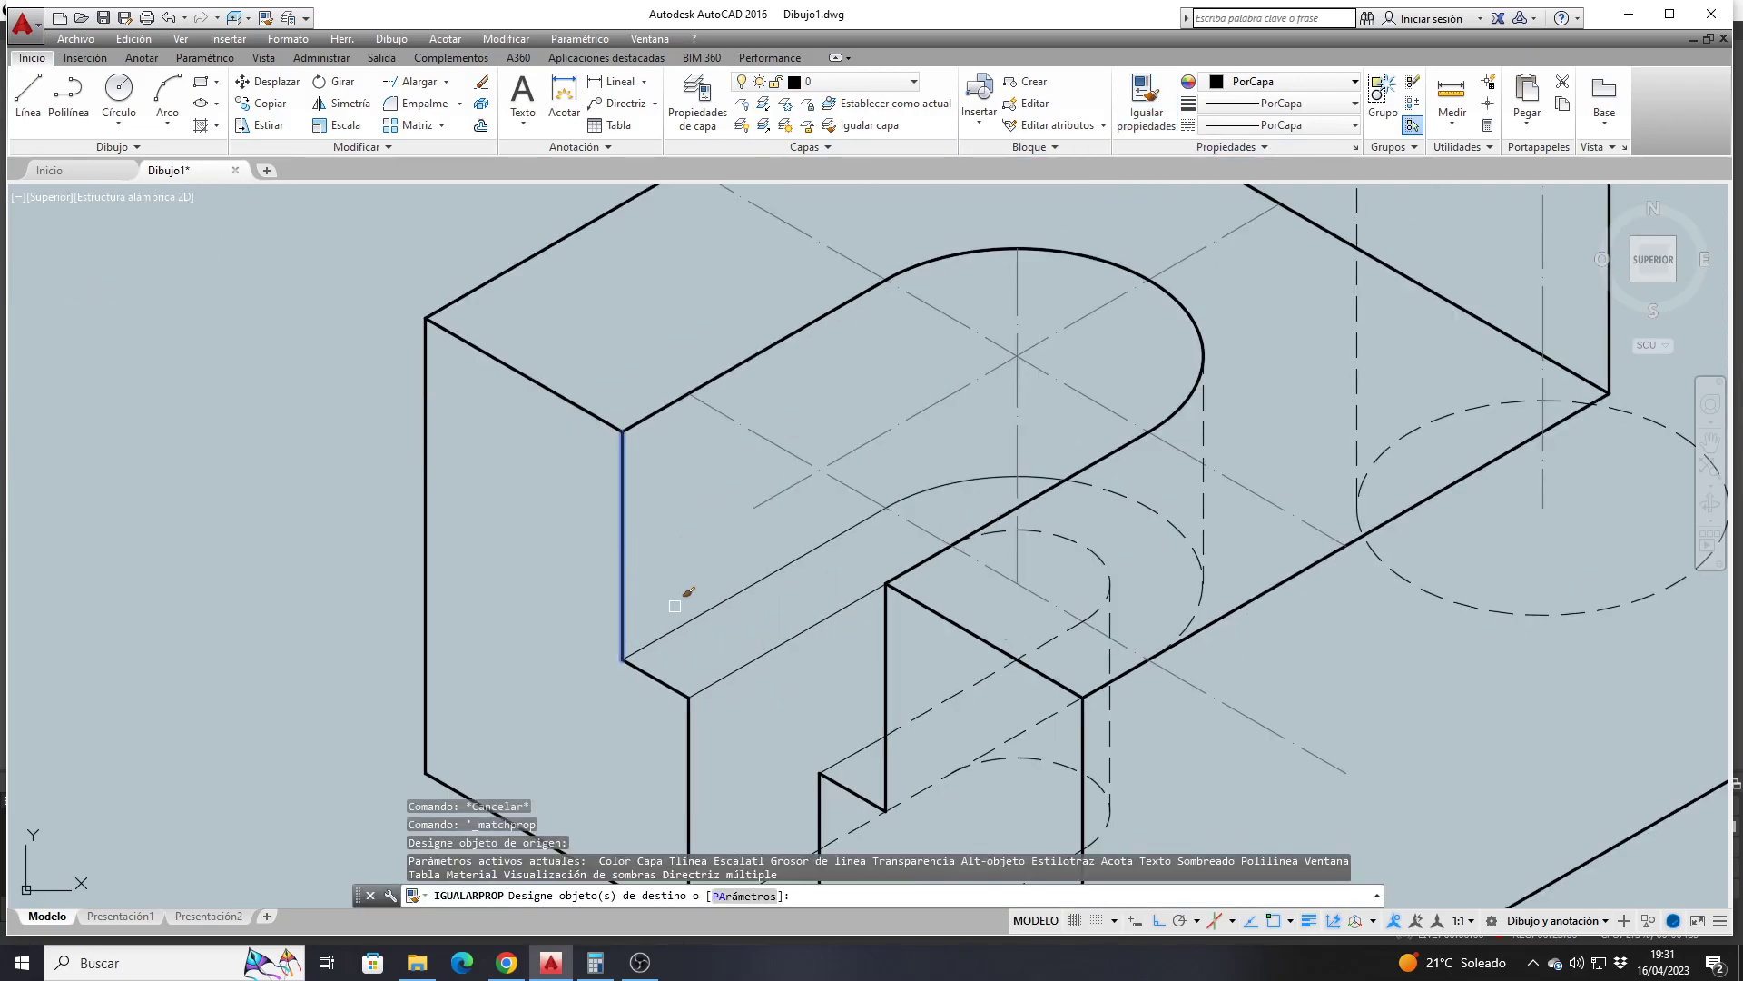
{"action": "left_click", "coordinate": [734, 670]}
{"action": "left_click", "coordinate": [828, 768]}
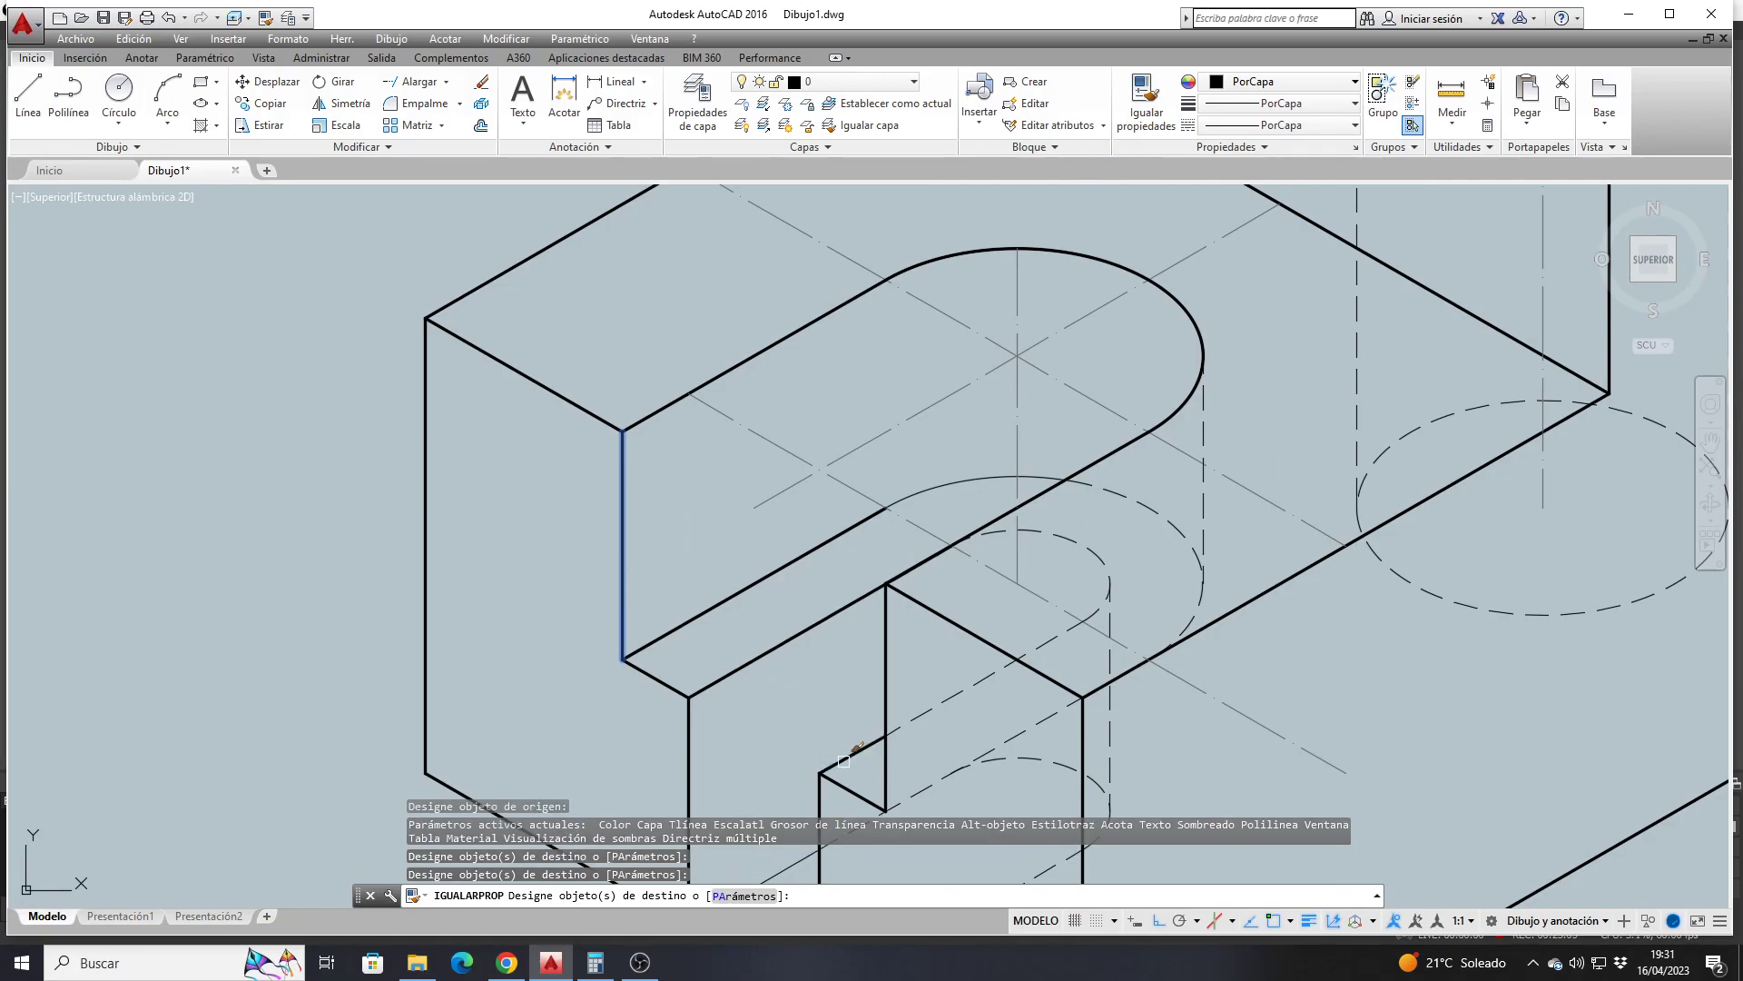
{"action": "left_click", "coordinate": [946, 492]}
{"action": "scroll", "coordinate": [690, 427], "scroll_direction": "down", "scroll_amount": 4}
{"action": "key", "text": "Return"}
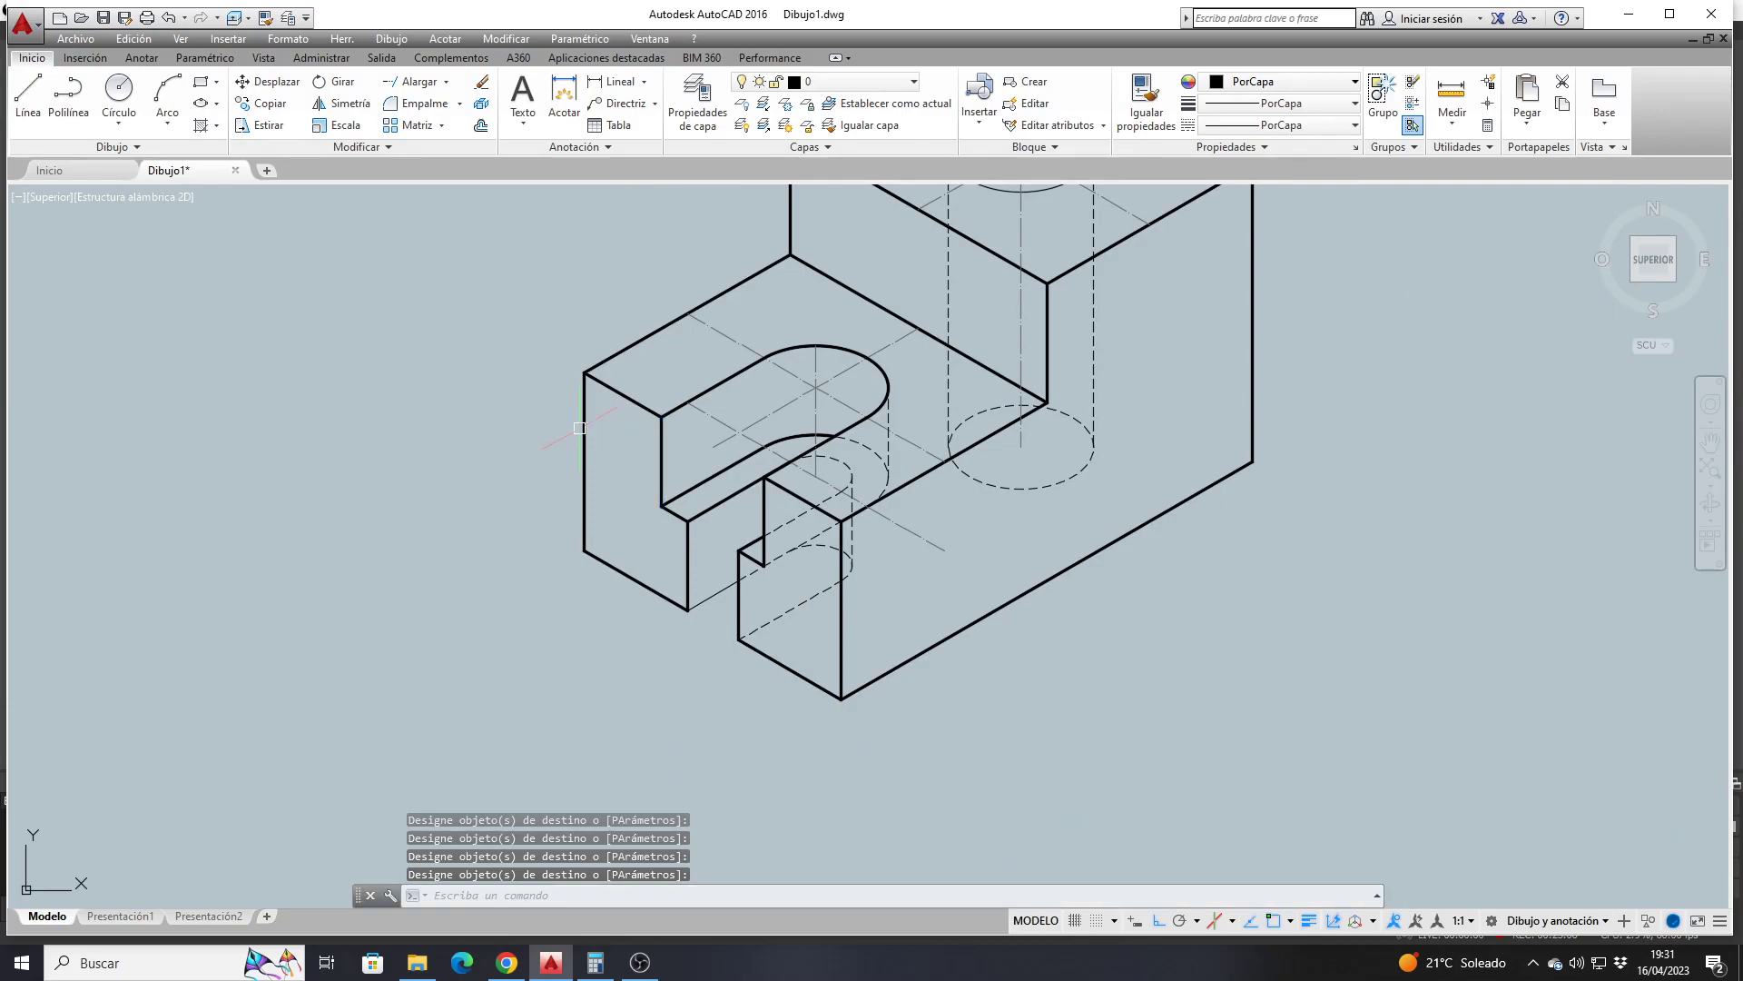
Examine the layer and linetype of the dashed hidden lines belonging to both slots and the drilled hole
{"action": "scroll", "coordinate": [845, 458], "scroll_direction": "up", "scroll_amount": 4}
{"action": "left_click", "coordinate": [1005, 496]}
{"action": "left_click", "coordinate": [922, 483]}
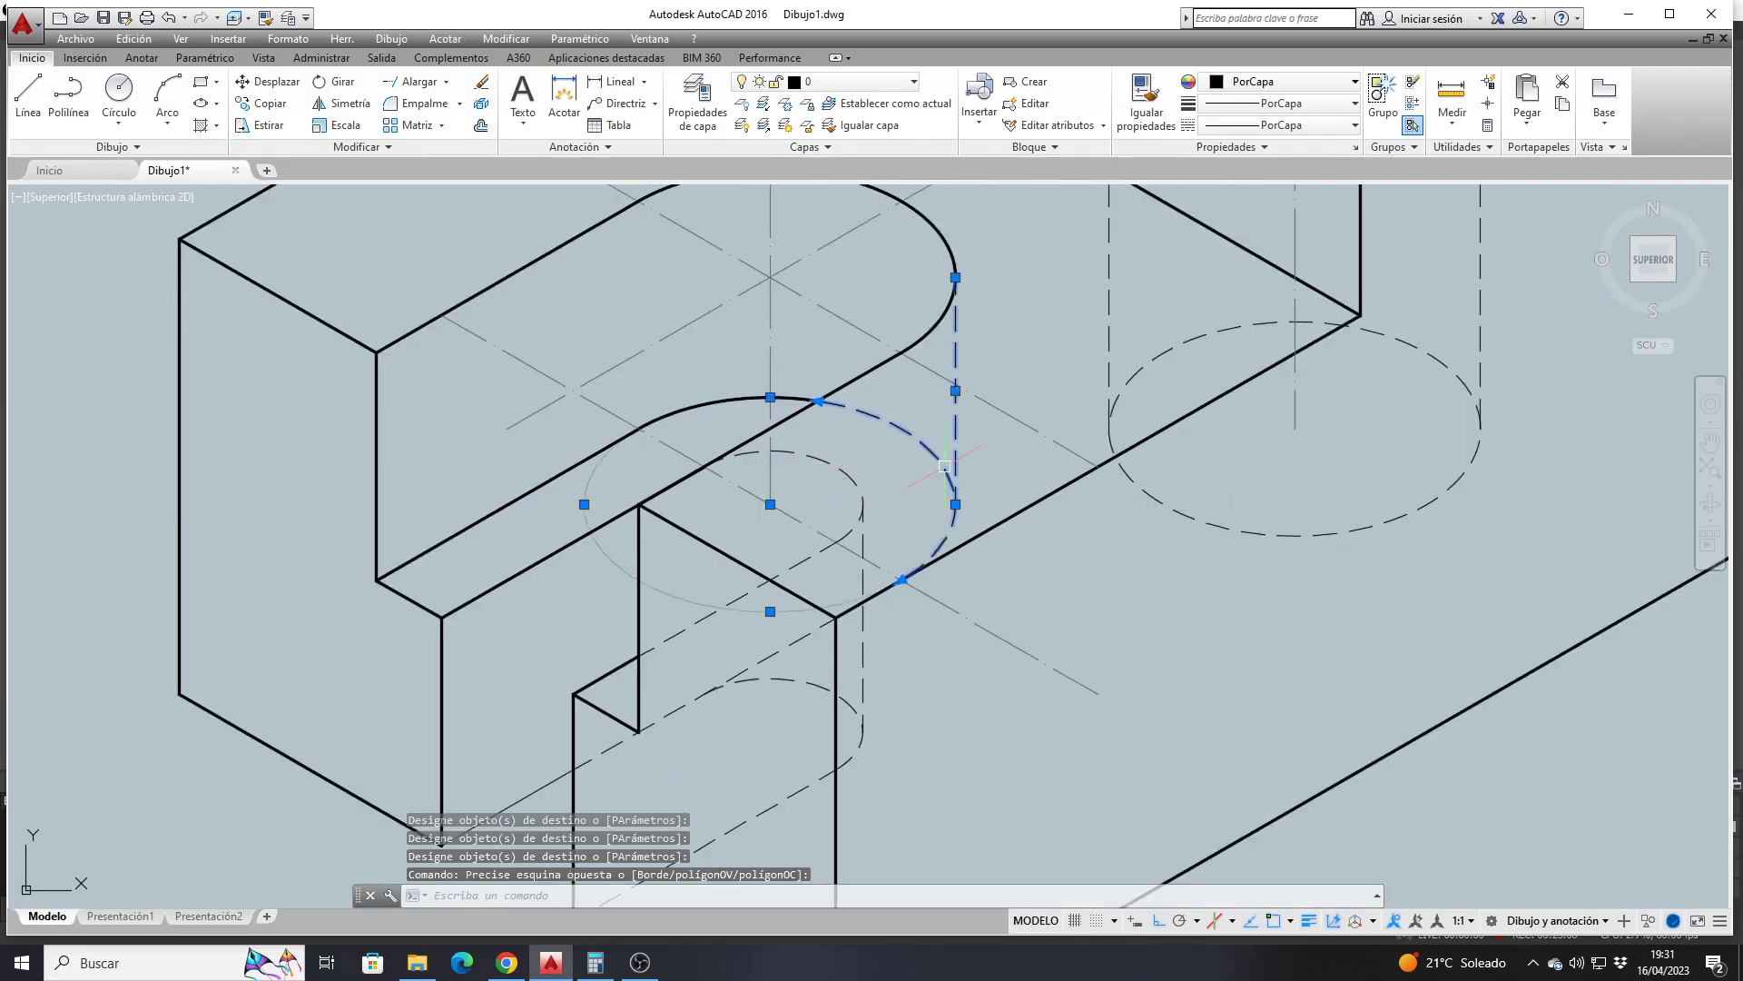
{"action": "scroll", "coordinate": [878, 464], "scroll_direction": "down", "scroll_amount": 2}
{"action": "left_click", "coordinate": [857, 464]}
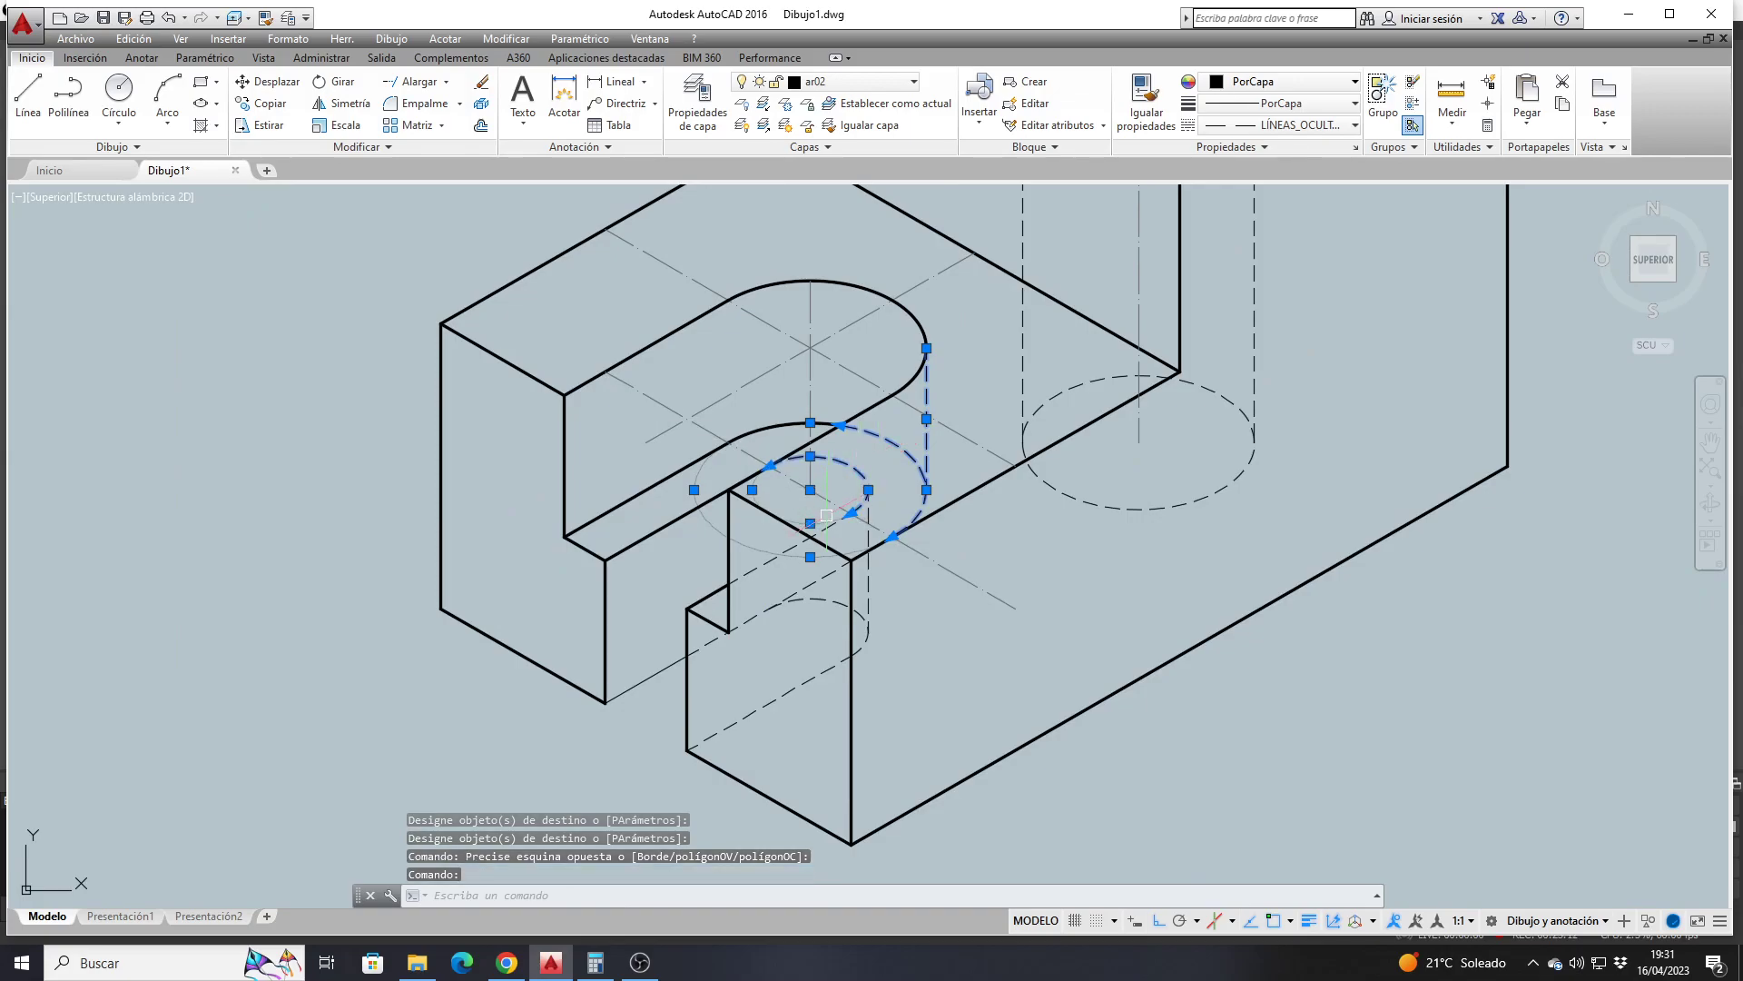
{"action": "left_click", "coordinate": [771, 553]}
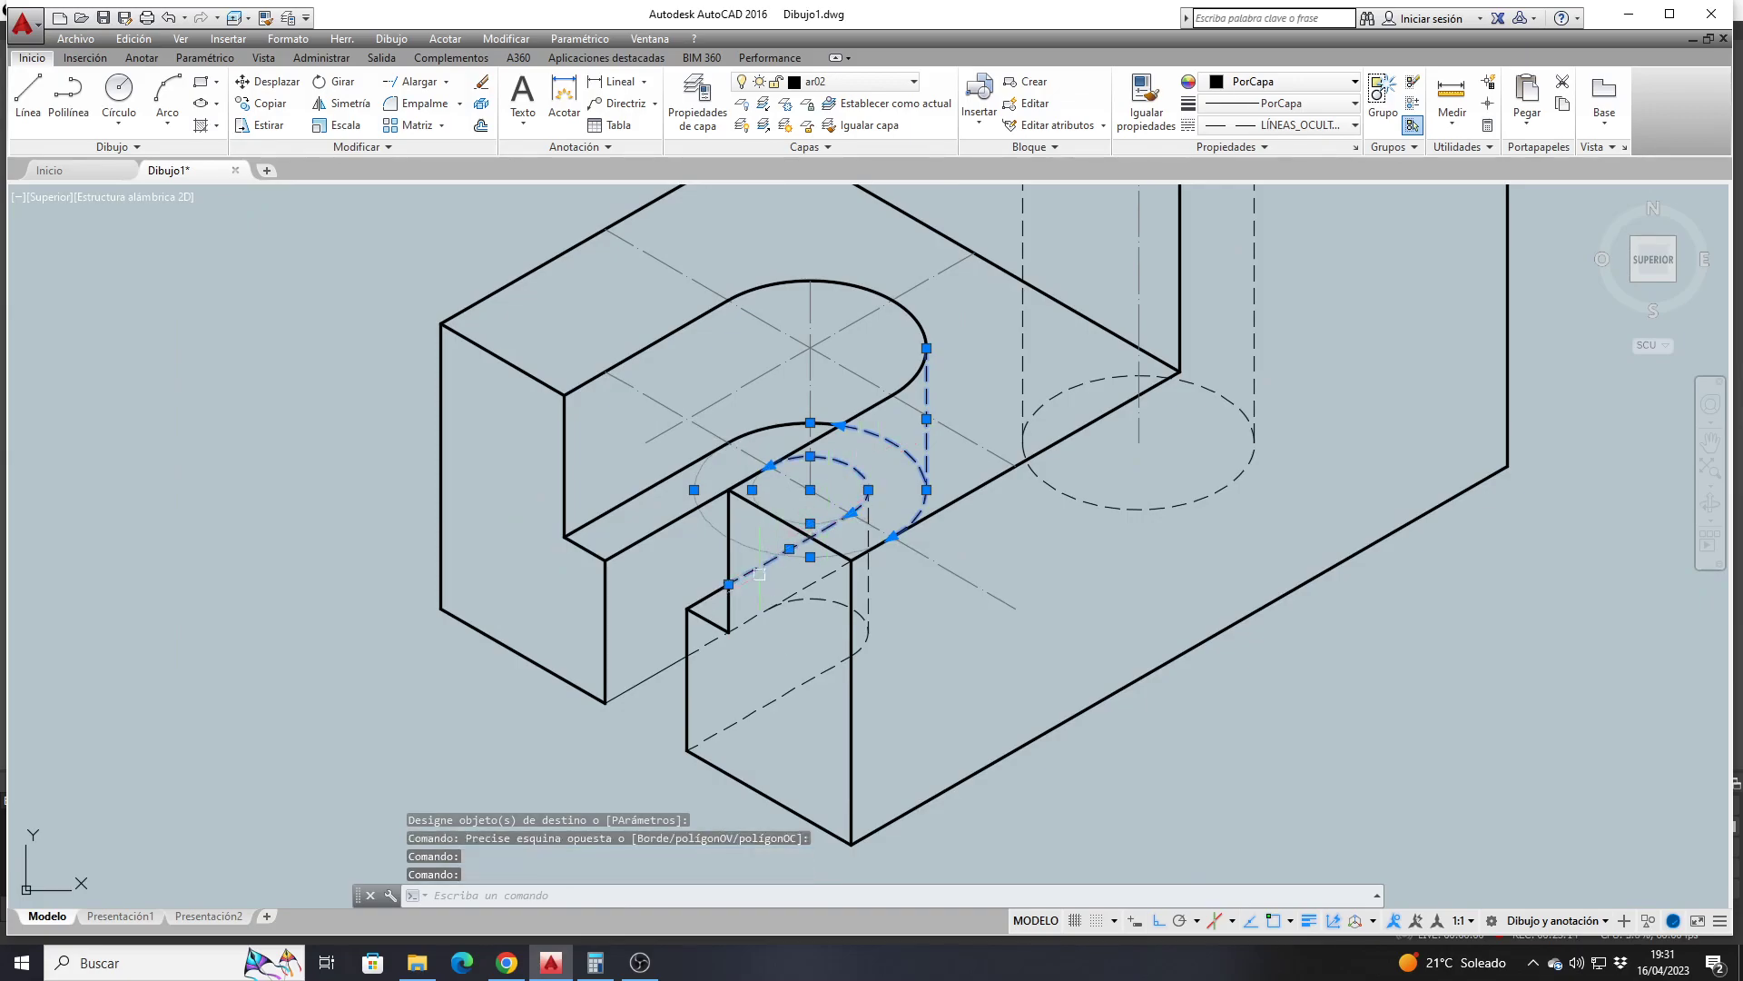
{"action": "left_click", "coordinate": [818, 600]}
{"action": "left_click", "coordinate": [827, 575]}
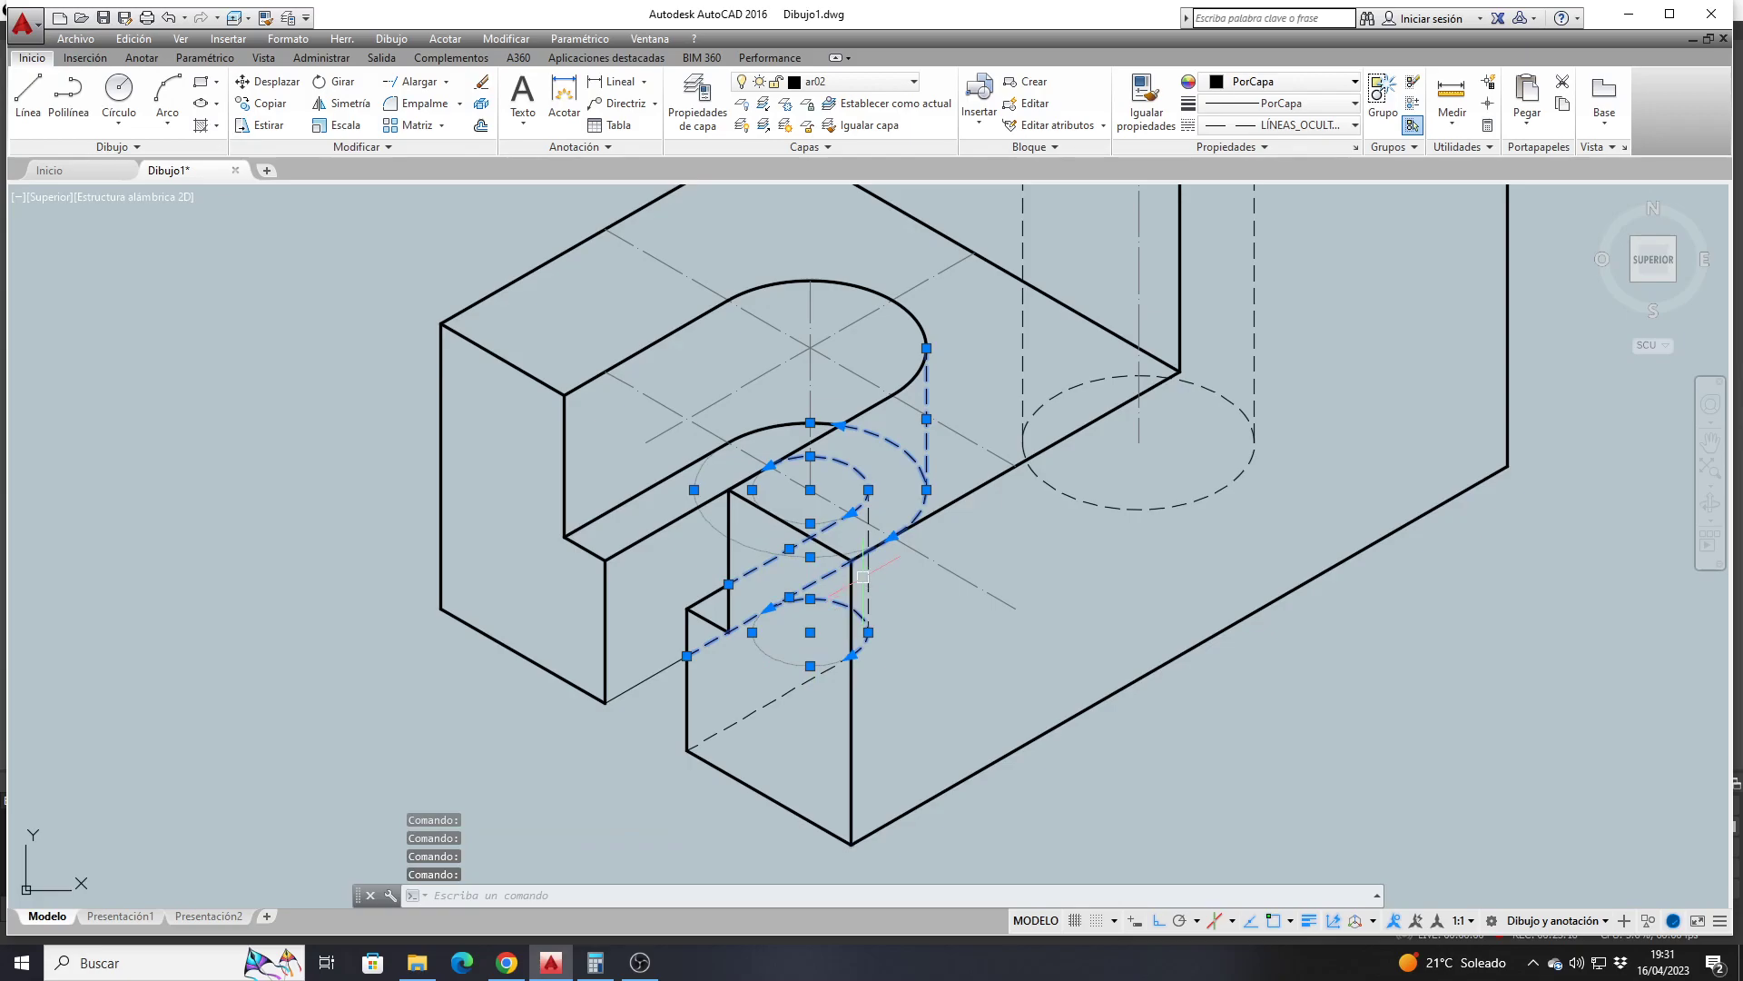
{"action": "left_click", "coordinate": [778, 690]}
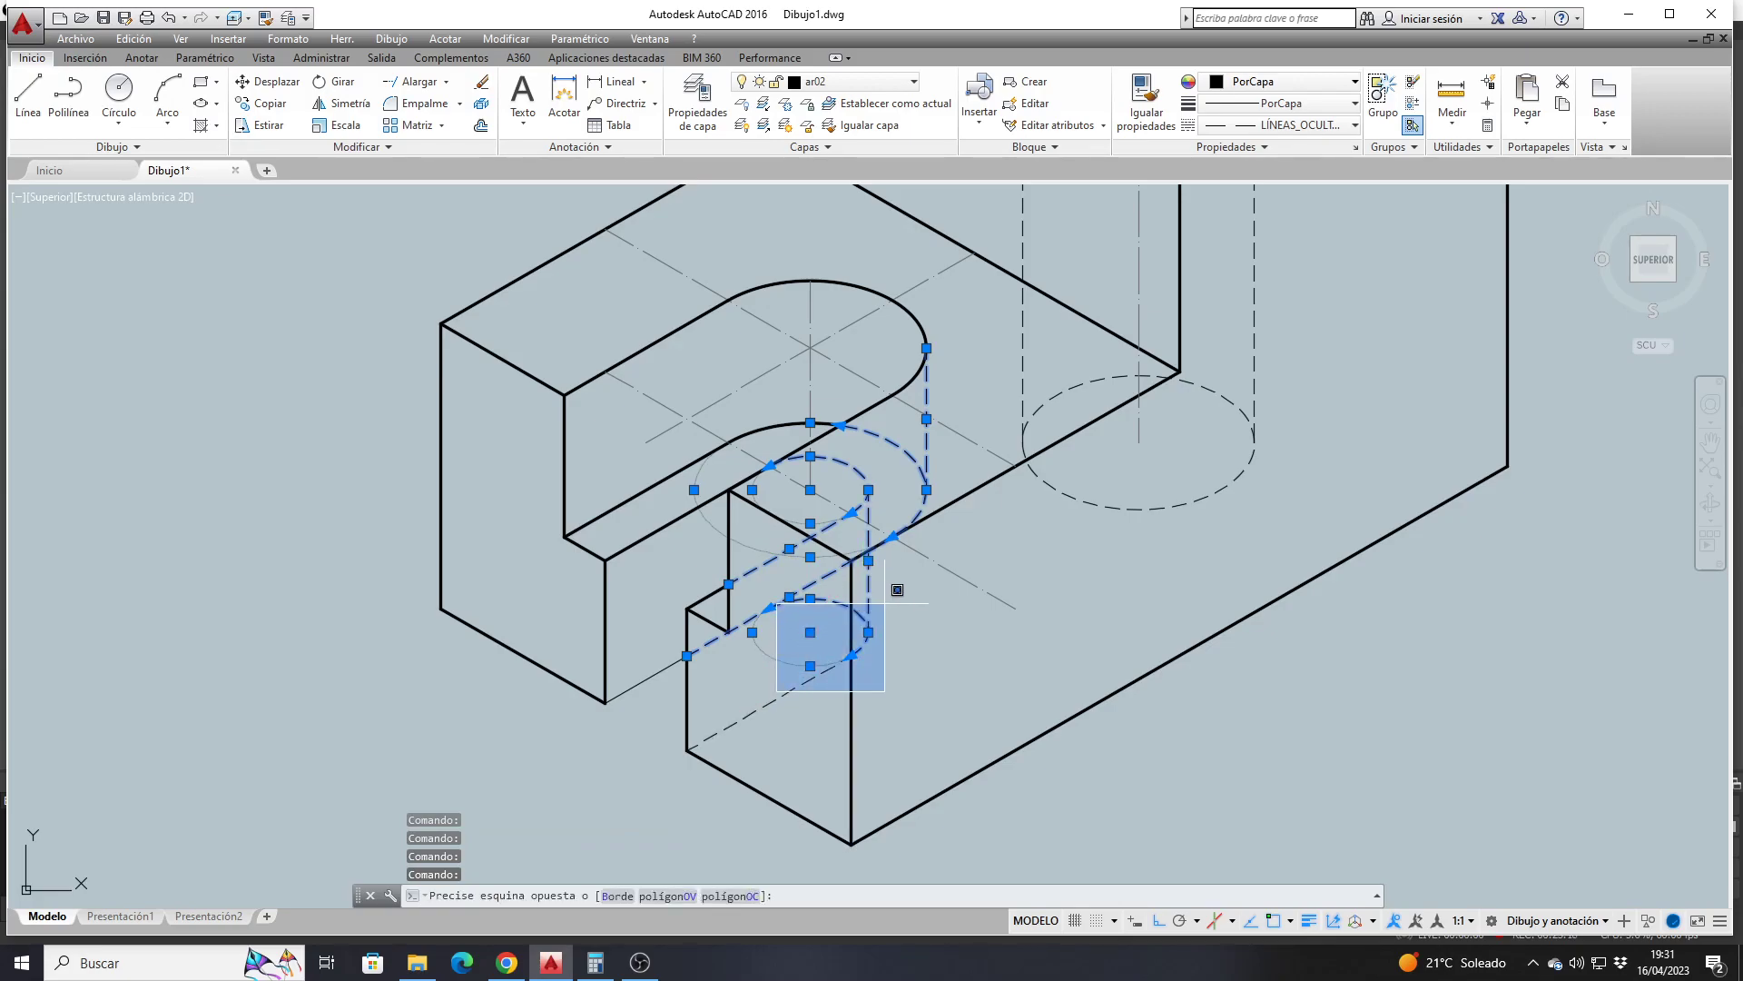
{"action": "left_click", "coordinate": [756, 709]}
{"action": "scroll", "coordinate": [970, 606], "scroll_direction": "down", "scroll_amount": 3}
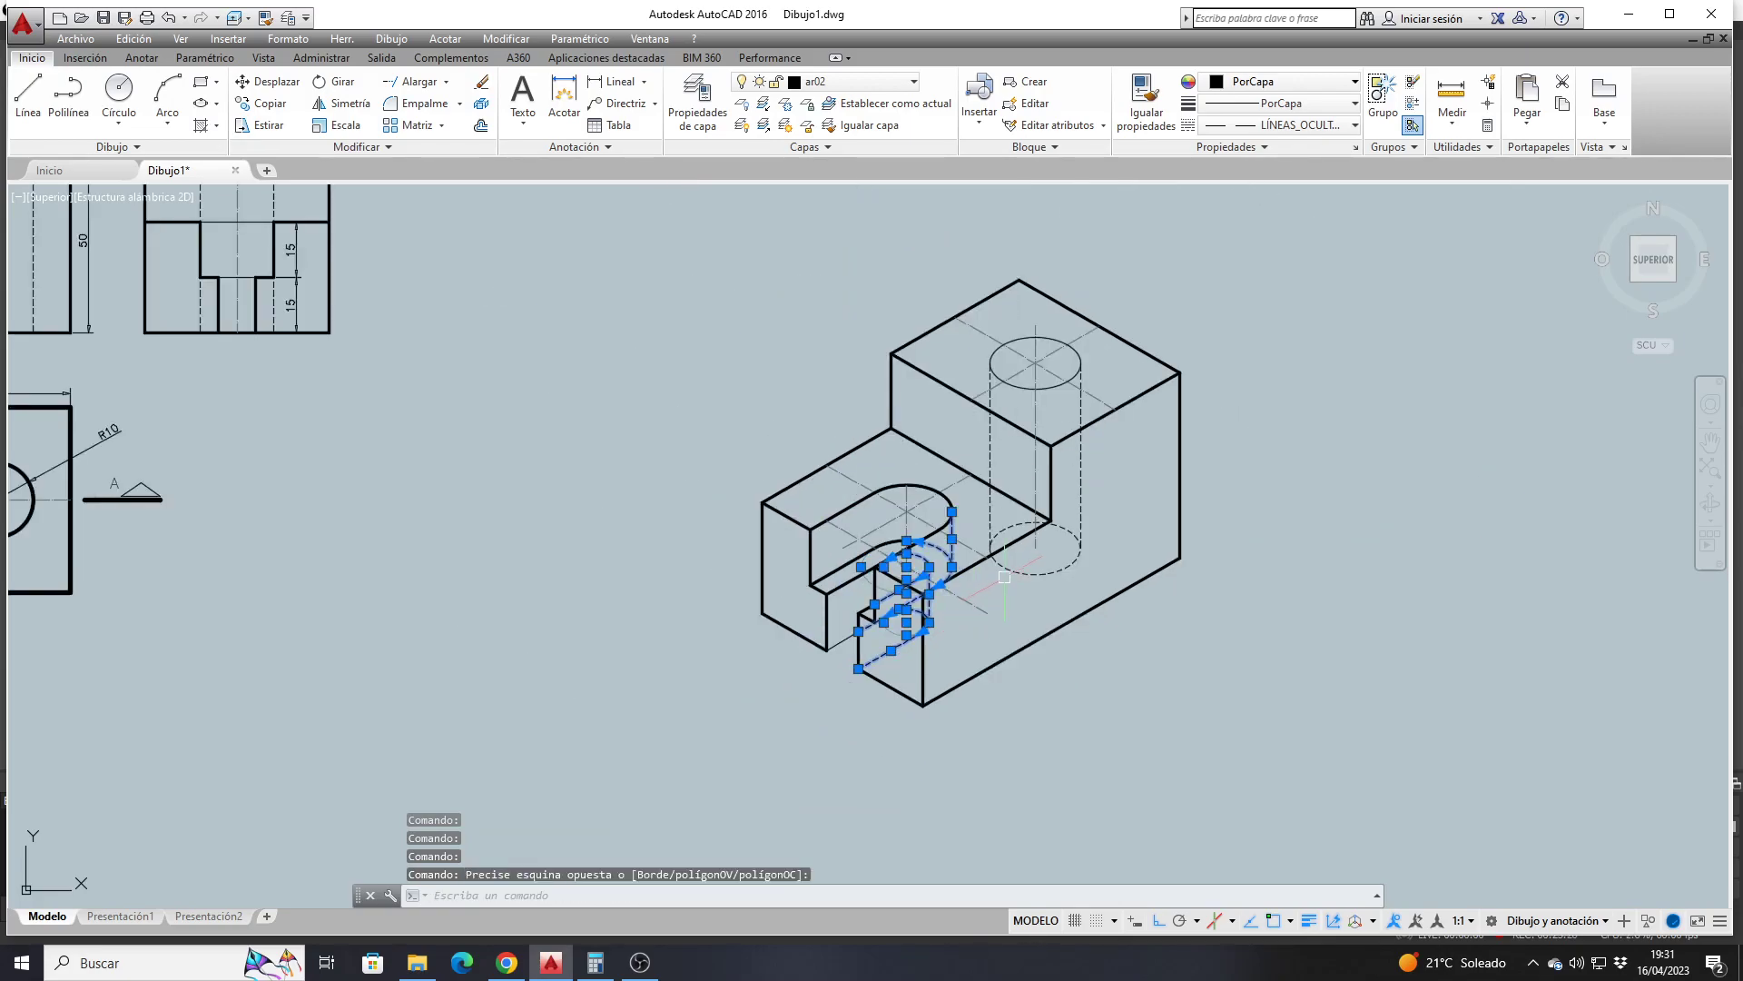
{"action": "key", "text": "Escape"}
{"action": "left_click", "coordinate": [1019, 571]}
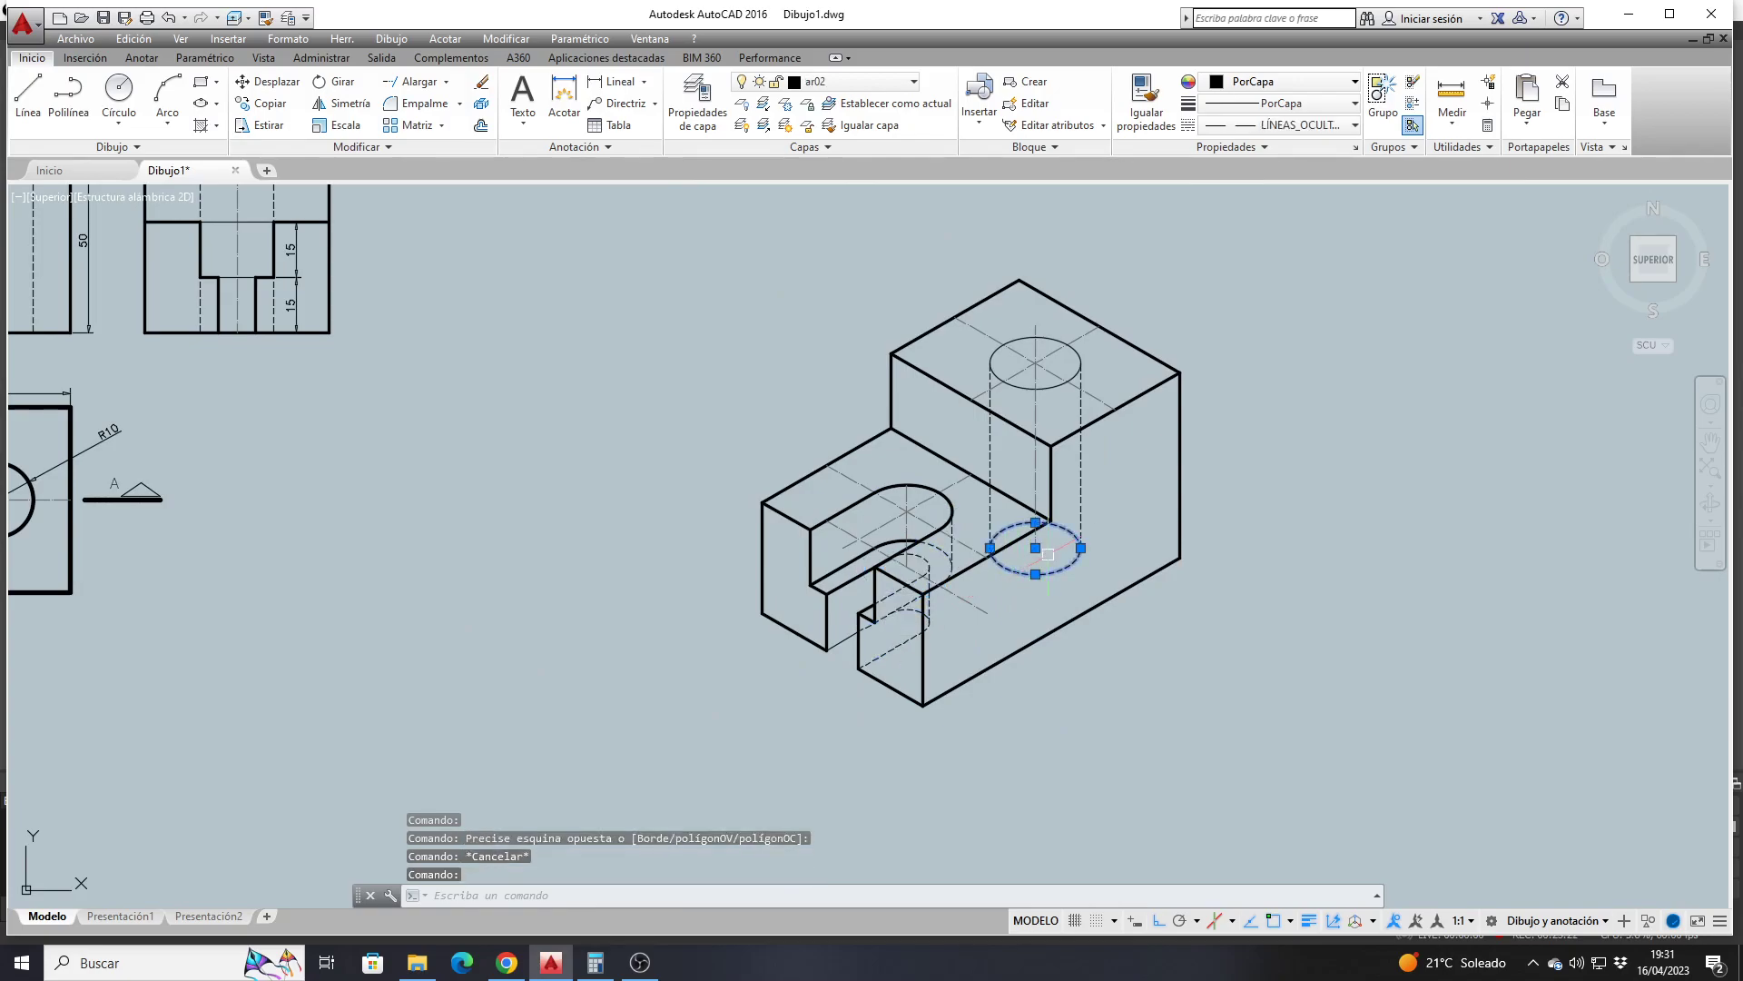
{"action": "left_click", "coordinate": [1080, 507]}
{"action": "left_click", "coordinate": [990, 427]}
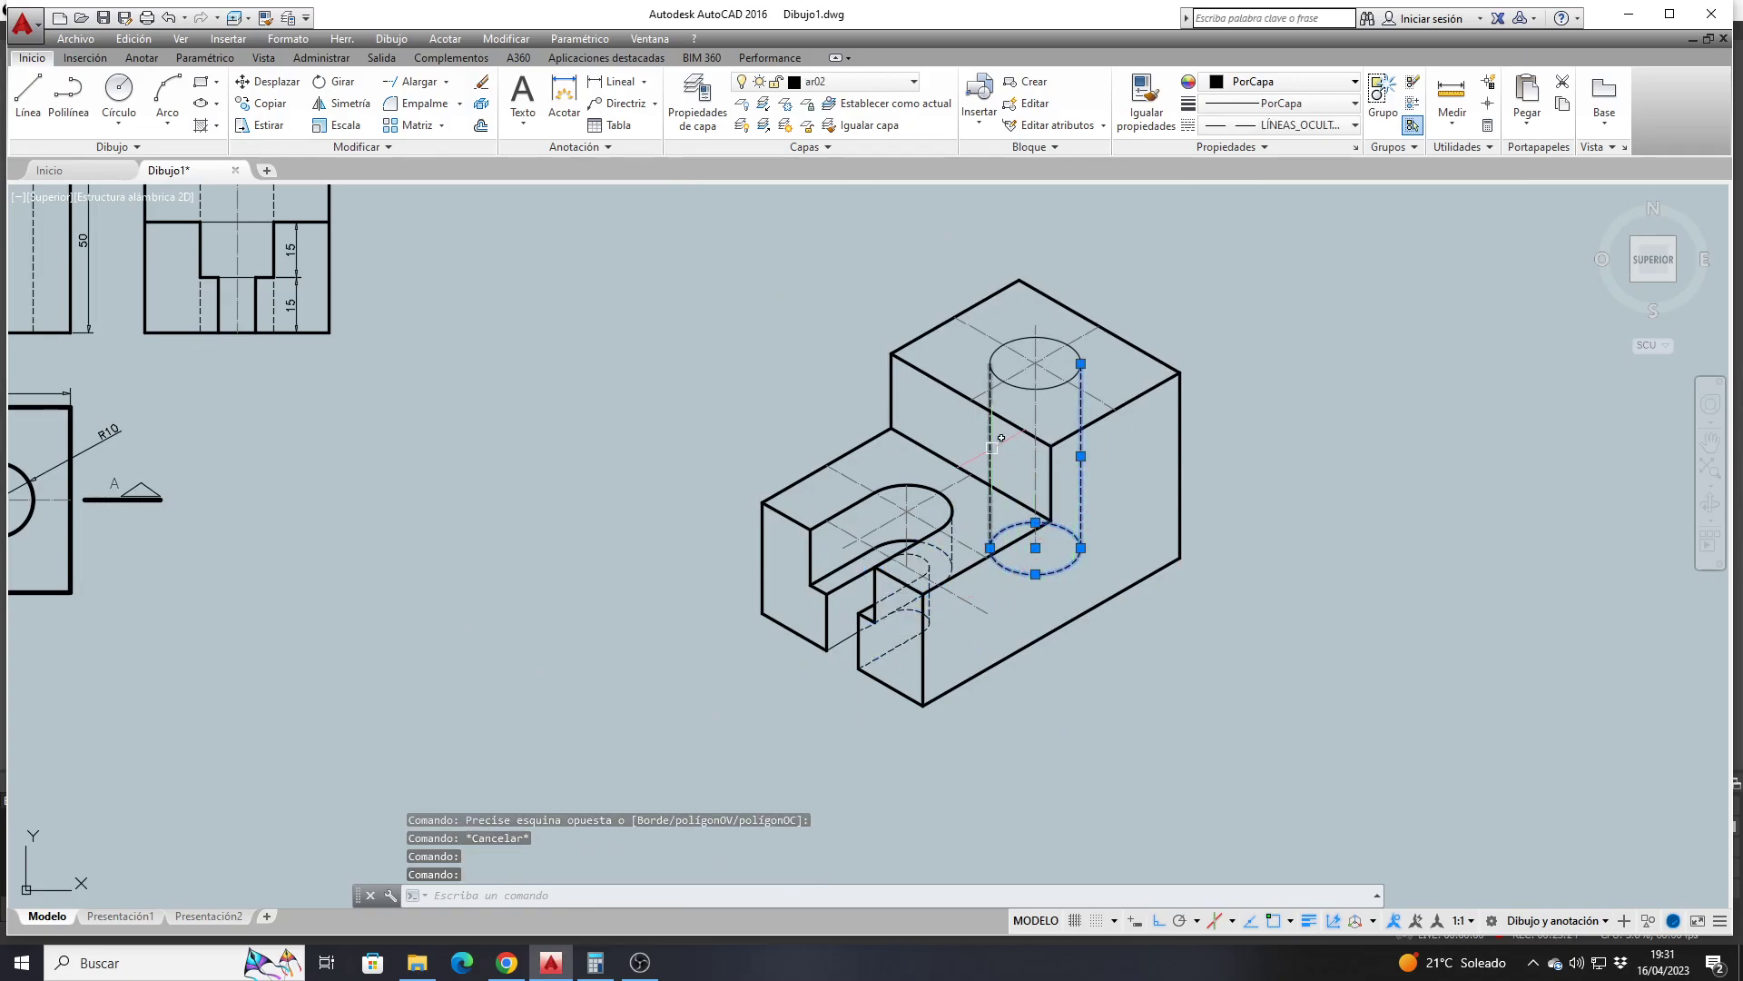
{"action": "key", "text": "Escape"}
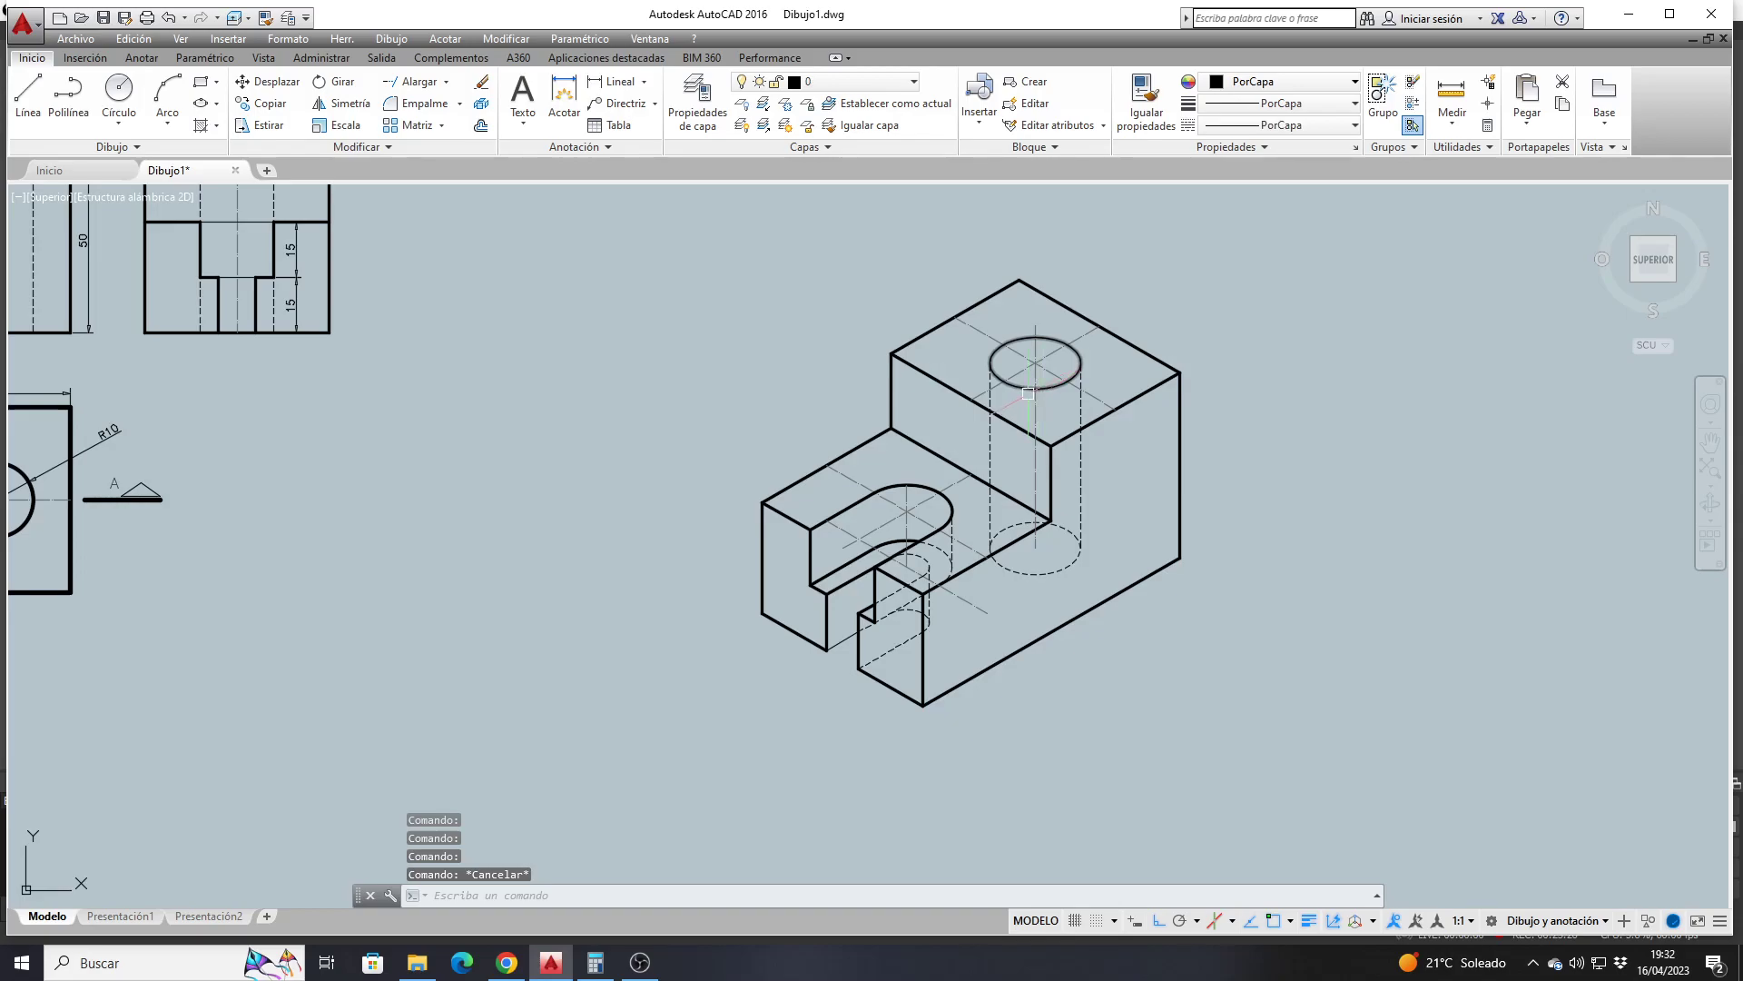
Move the upper ellipse of the drilled hole to layer 03
{"action": "left_click", "coordinate": [1032, 389]}
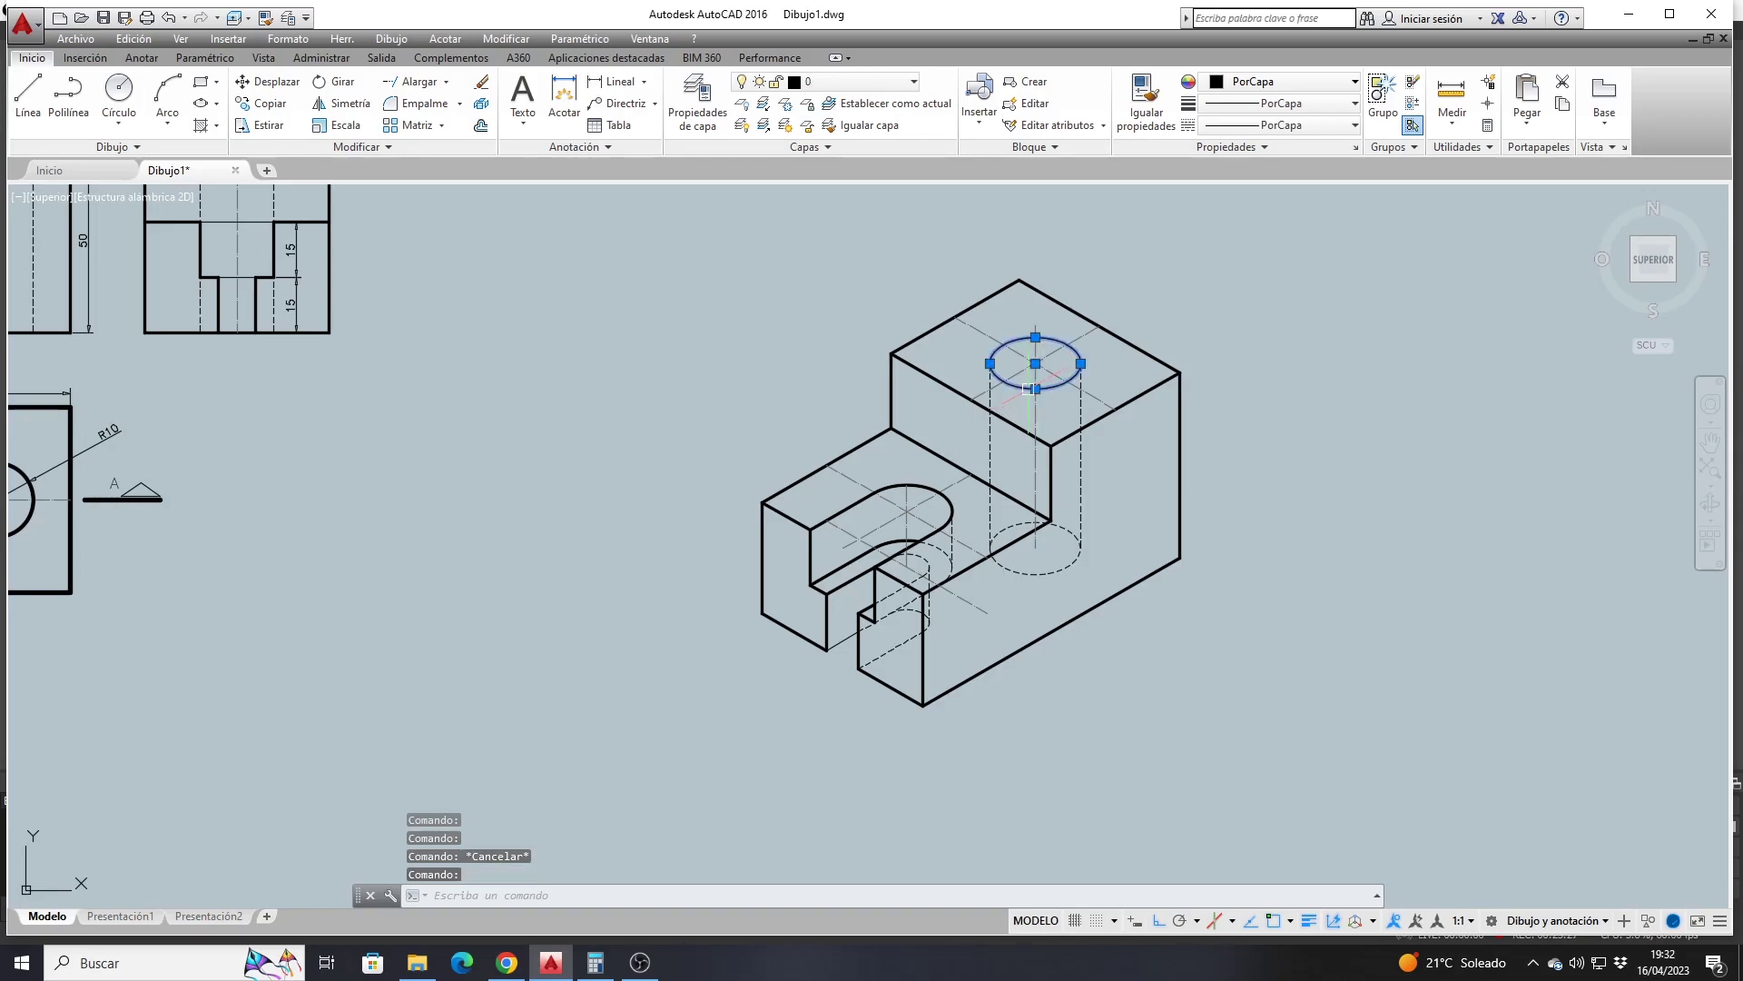
{"action": "left_click", "coordinate": [891, 86]}
{"action": "left_click", "coordinate": [846, 122]}
{"action": "key", "text": "Escape"}
{"action": "scroll", "coordinate": [789, 413], "scroll_direction": "down", "scroll_amount": 4}
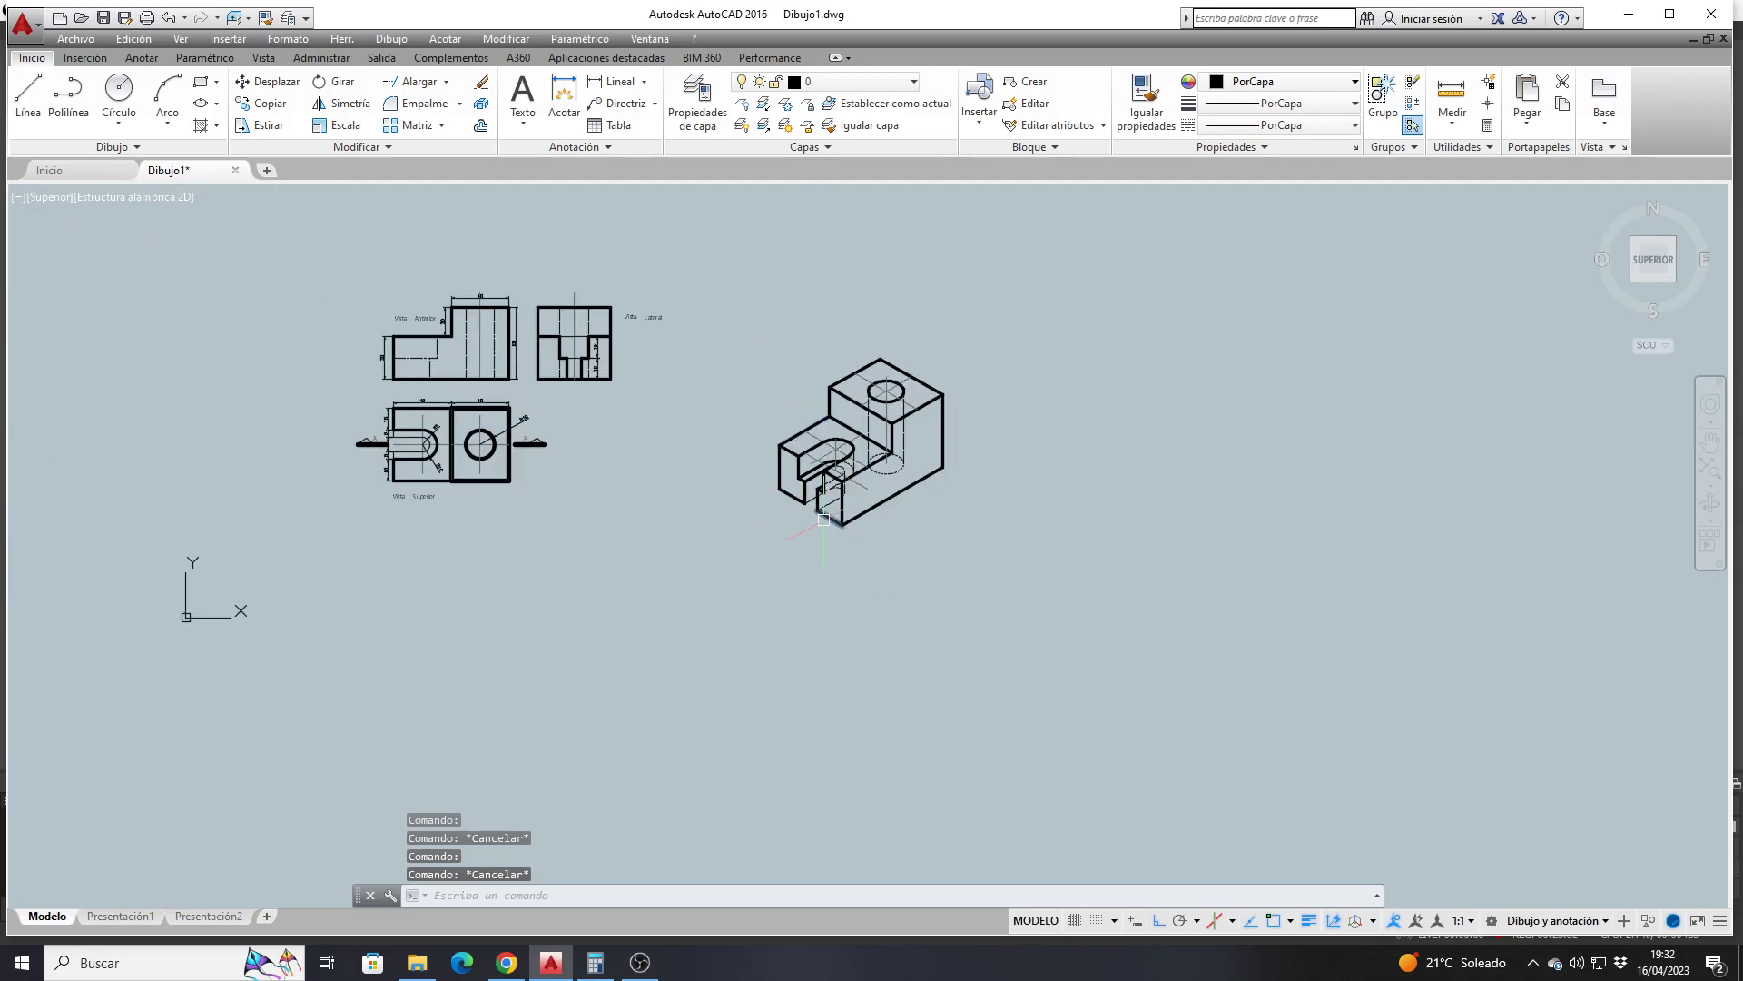
{"action": "scroll", "coordinate": [828, 525], "scroll_direction": "up", "scroll_amount": 5}
{"action": "scroll", "coordinate": [834, 543], "scroll_direction": "down", "scroll_amount": 5}
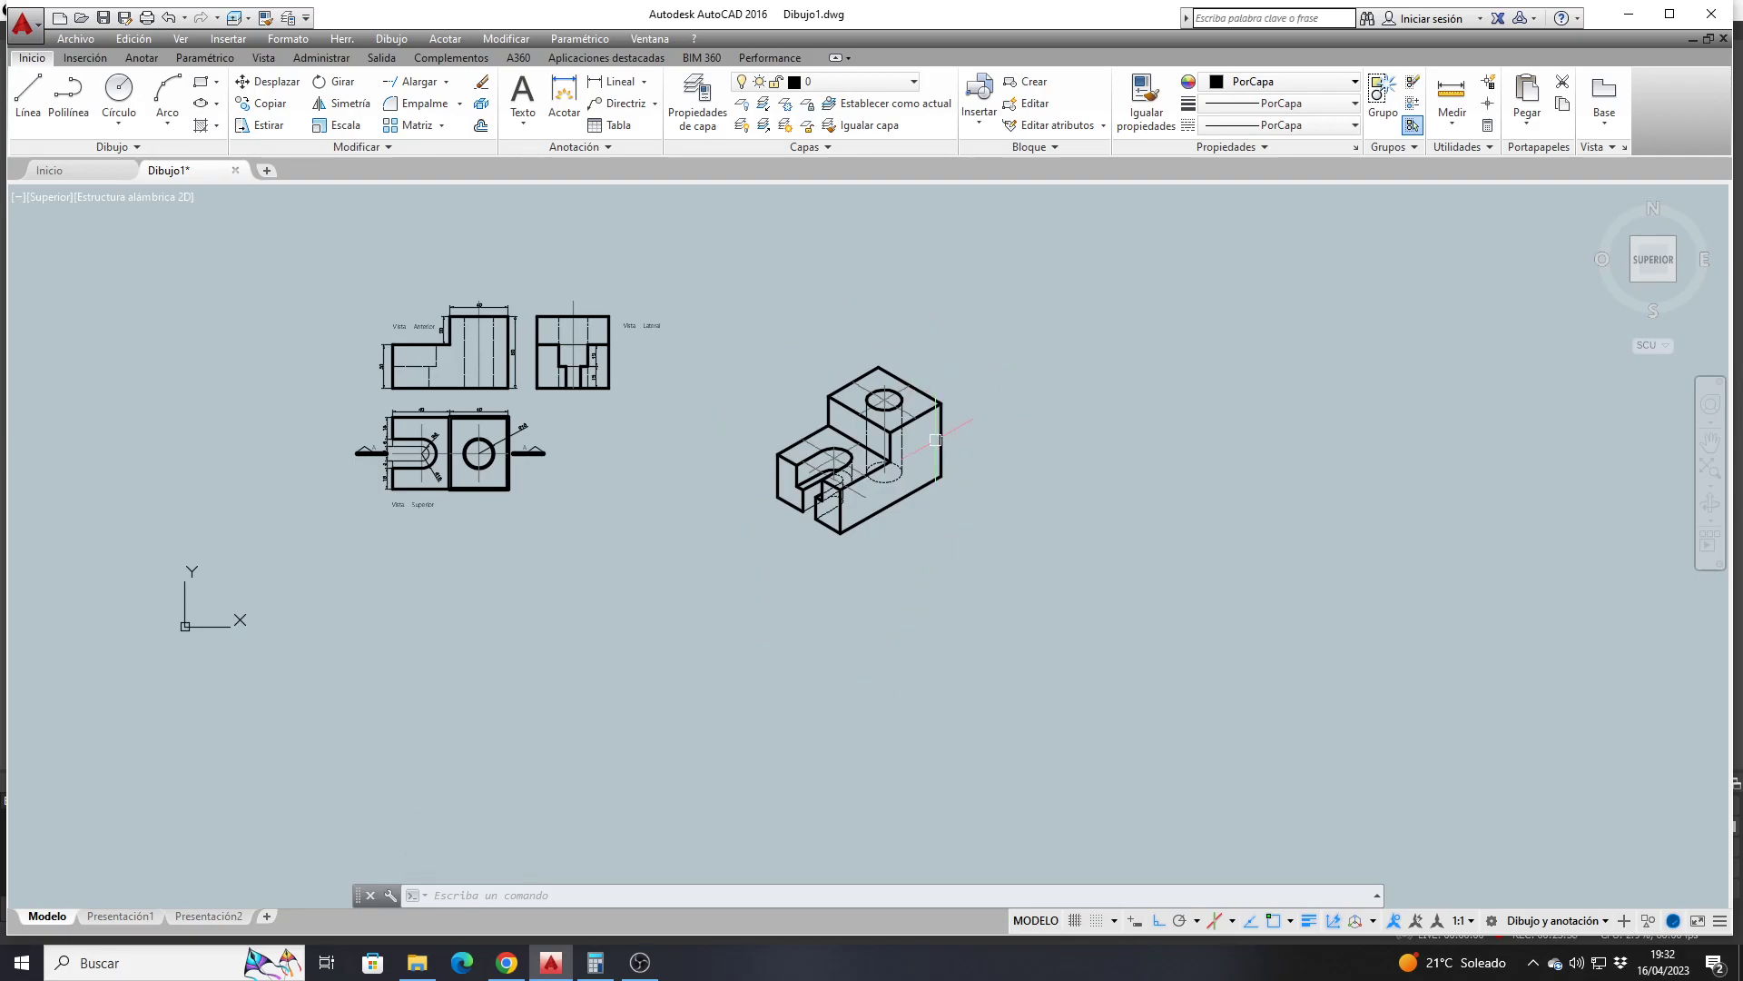
{"action": "scroll", "coordinate": [902, 361], "scroll_direction": "up", "scroll_amount": 2}
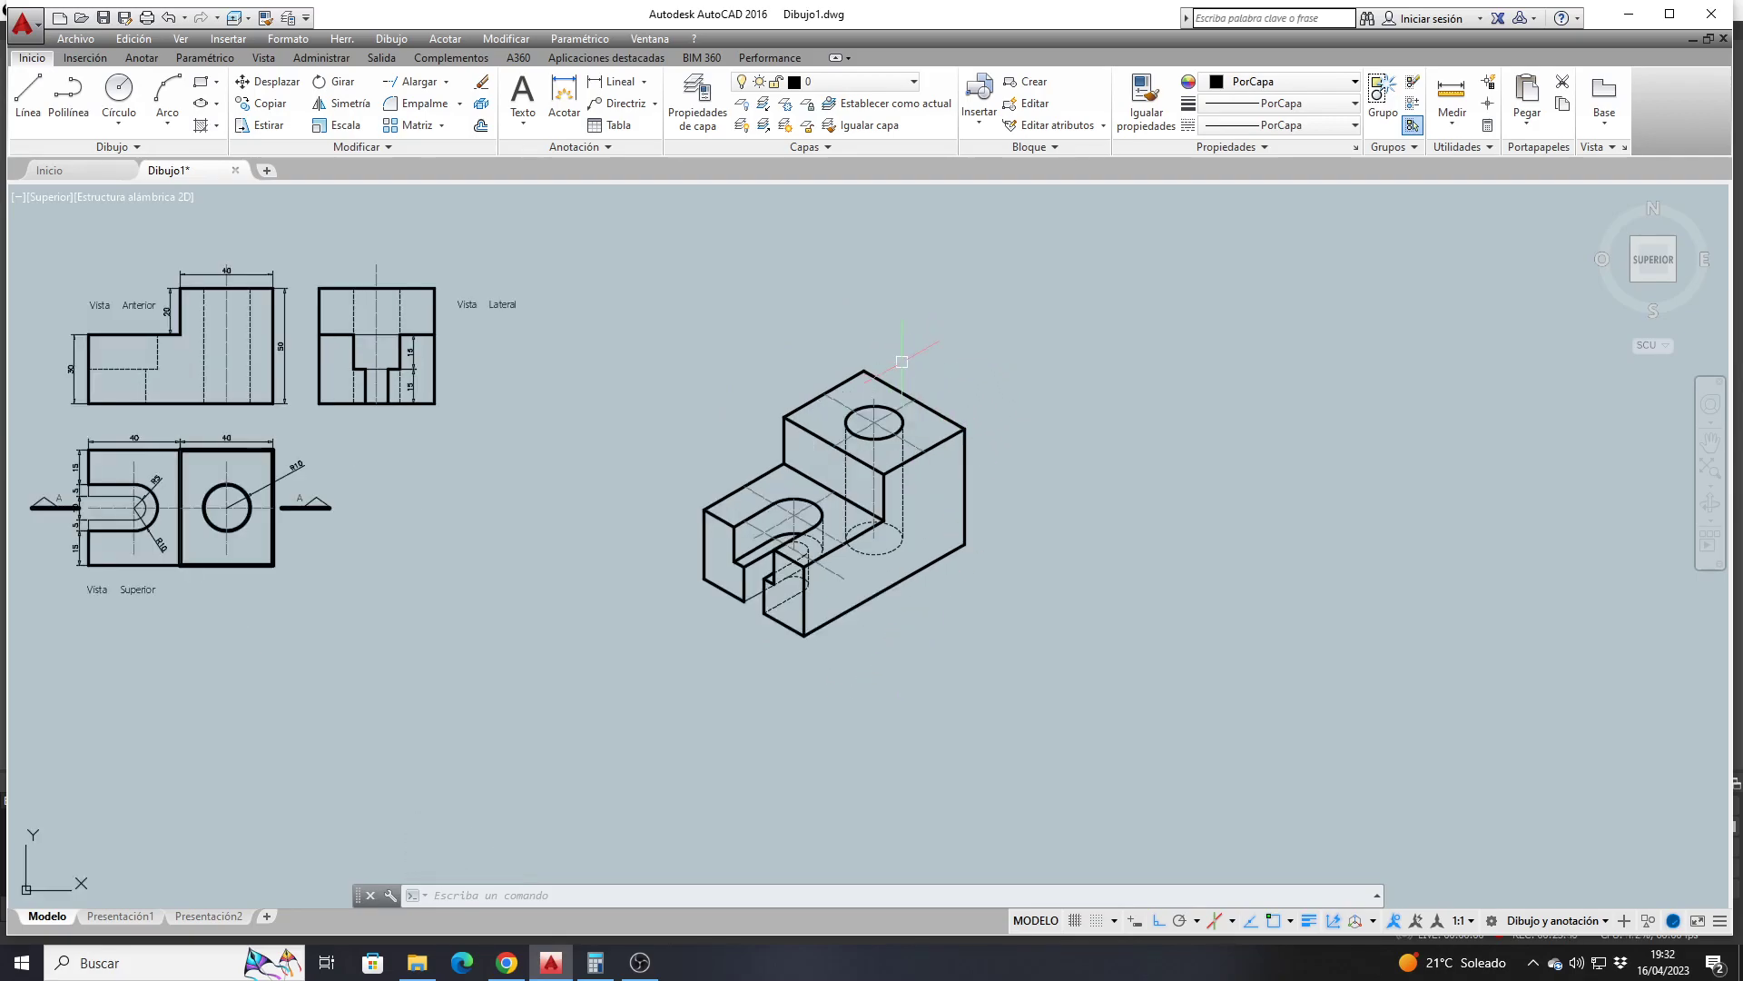
{"action": "middle_click_drag", "start_coordinate": [902, 361], "coordinate": [890, 355]}
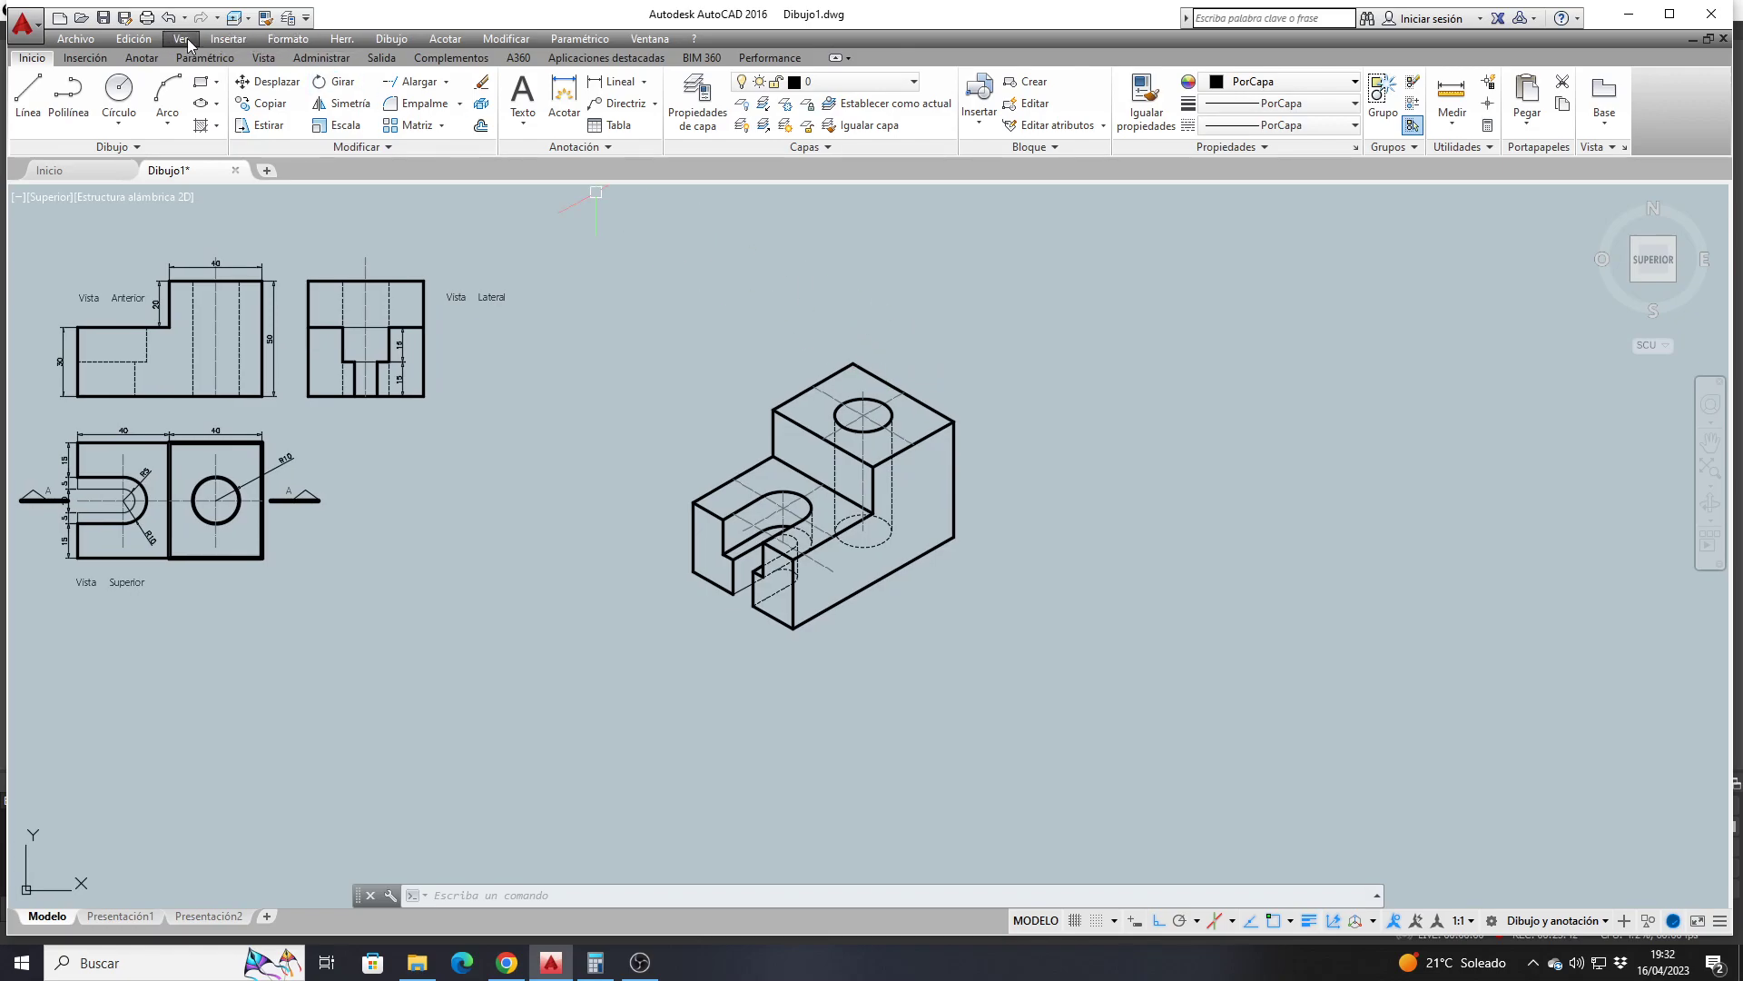
Make ISO-25 the current dimension style
{"action": "left_click", "coordinate": [143, 58]}
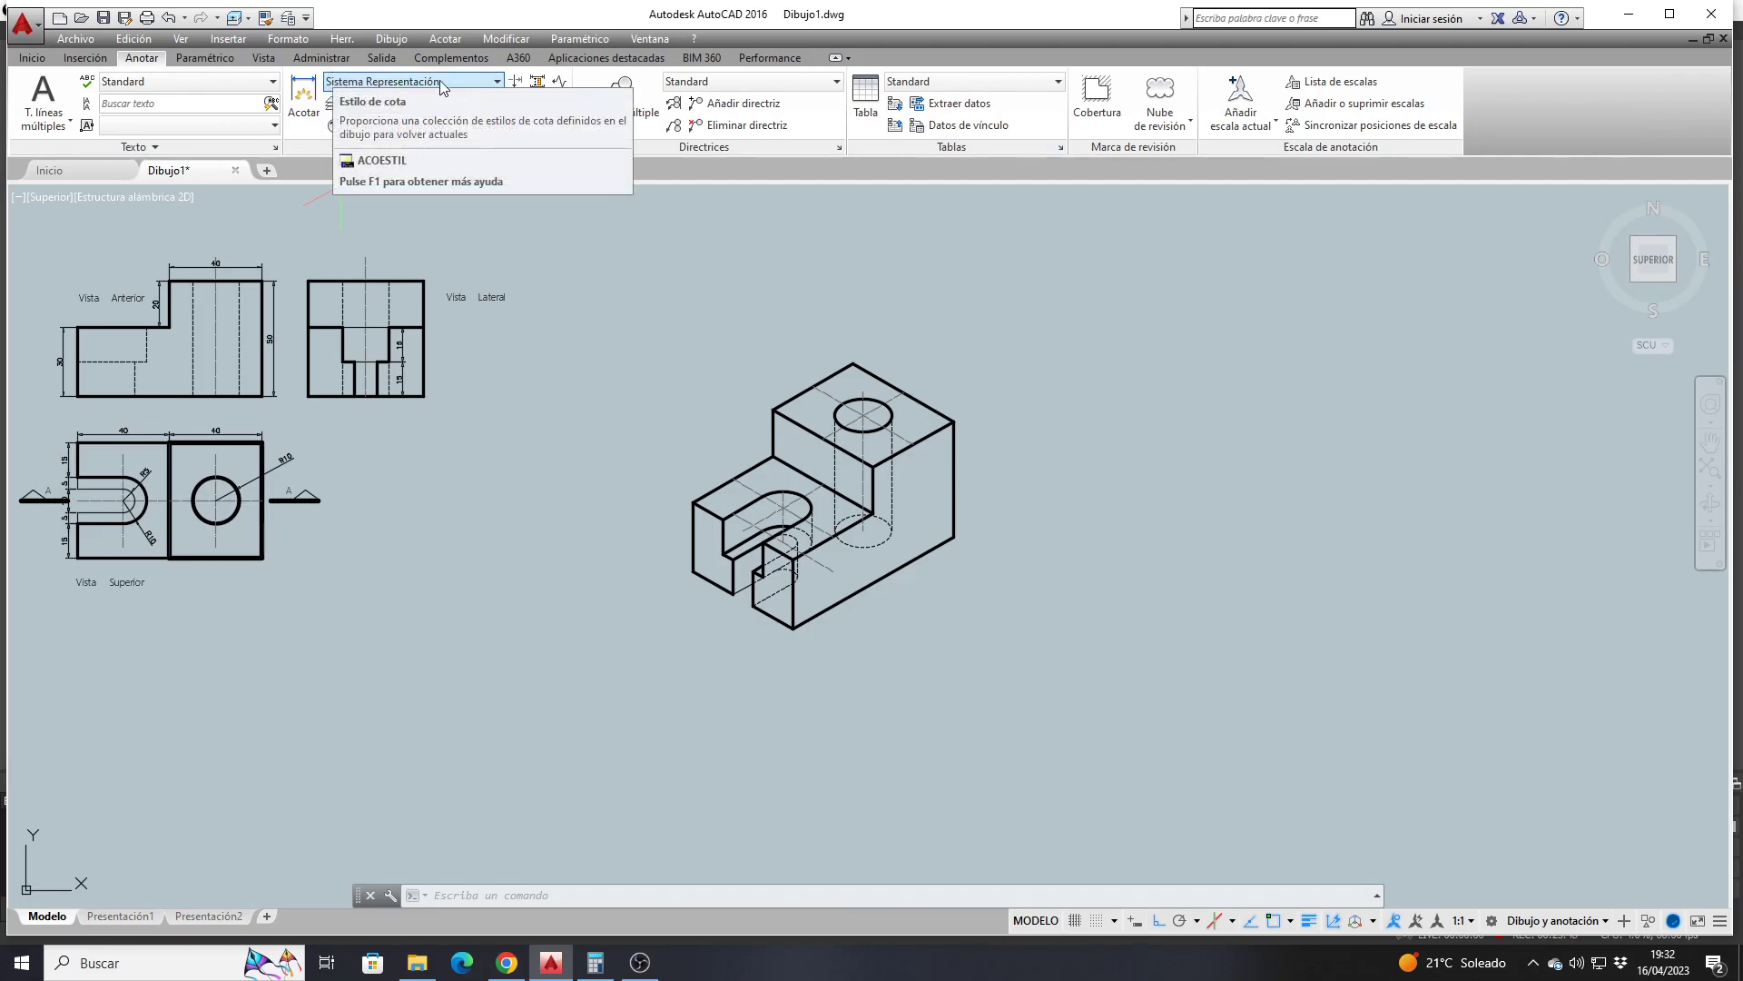
{"action": "left_click", "coordinate": [497, 81]}
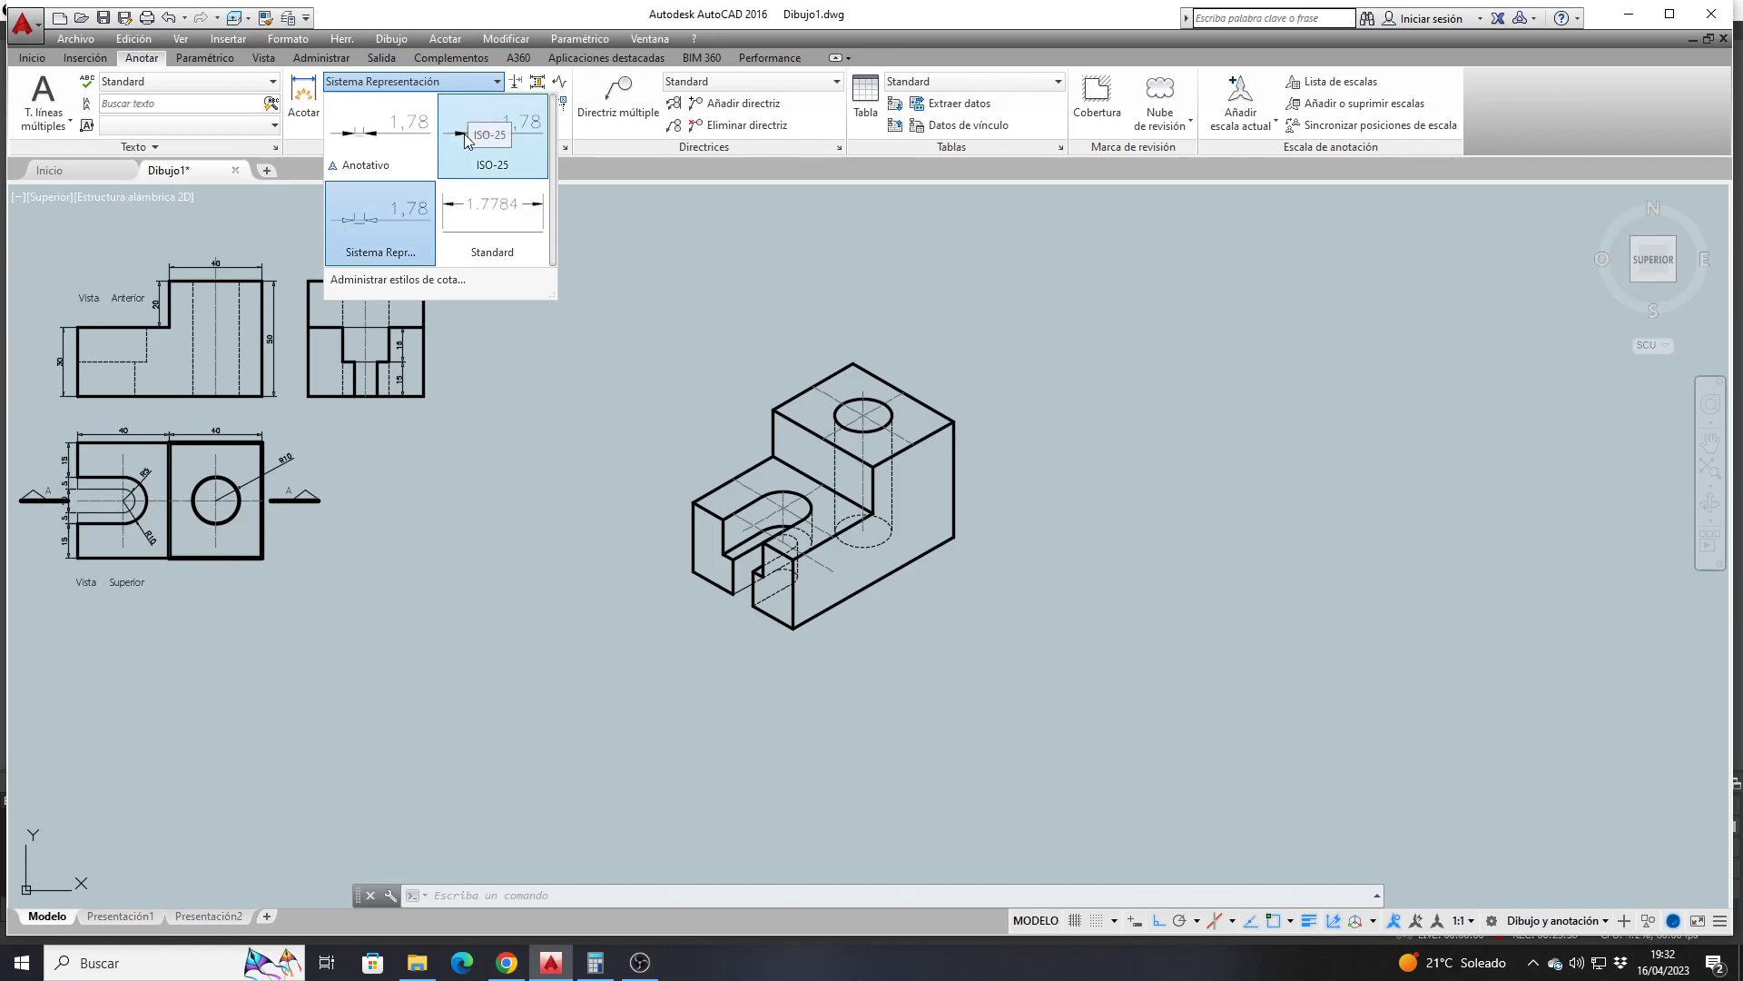
{"action": "left_click", "coordinate": [504, 173]}
Try to set the arrow size of the ISO-25 dimension style to 2
{"action": "left_click", "coordinate": [565, 147]}
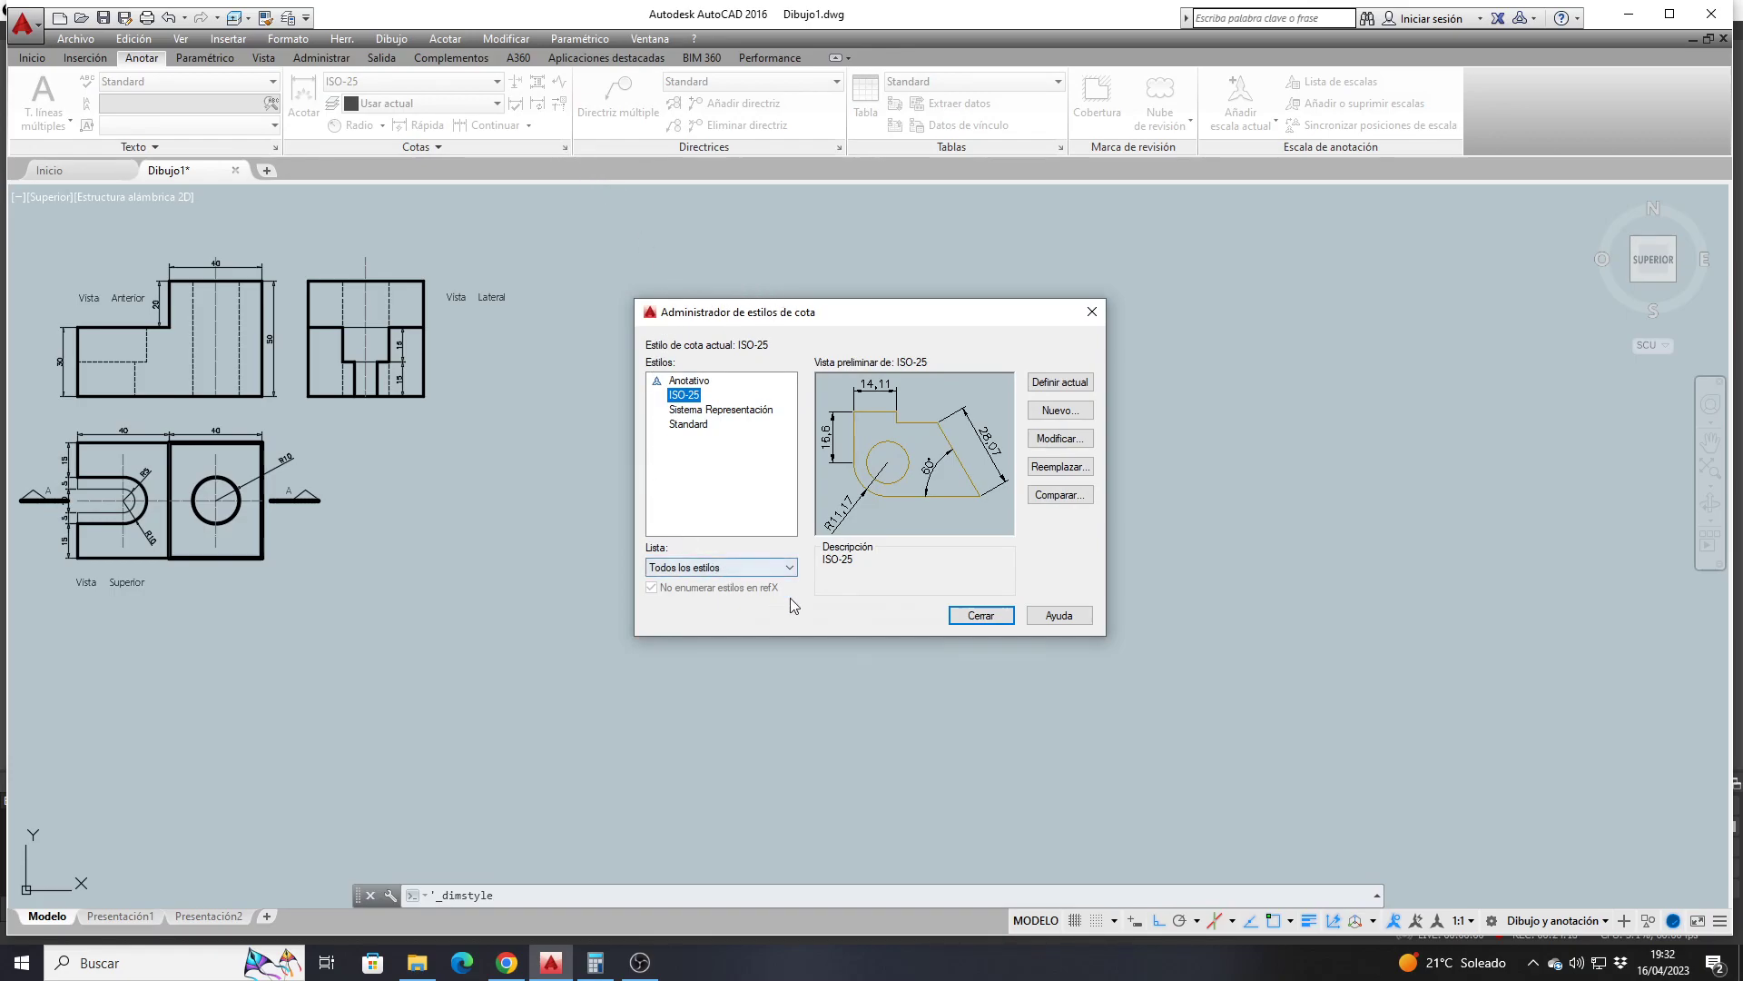
{"action": "mouse_move", "coordinate": [741, 444]}
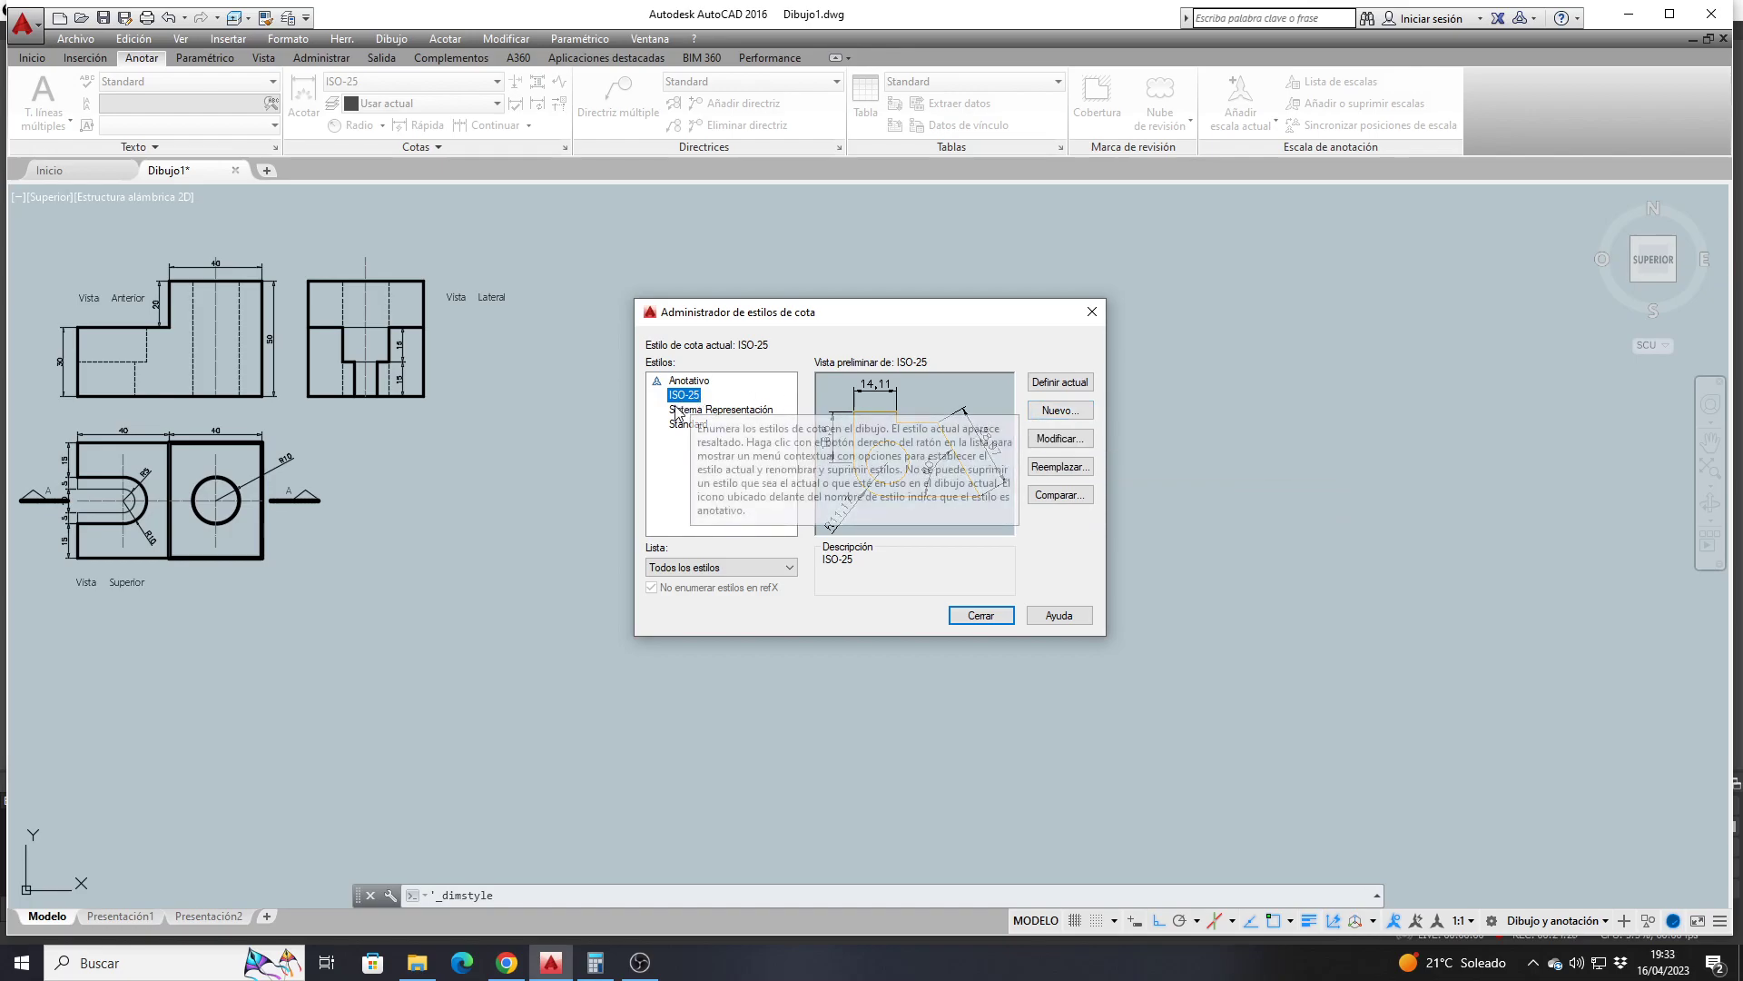
{"action": "left_click", "coordinate": [1050, 439]}
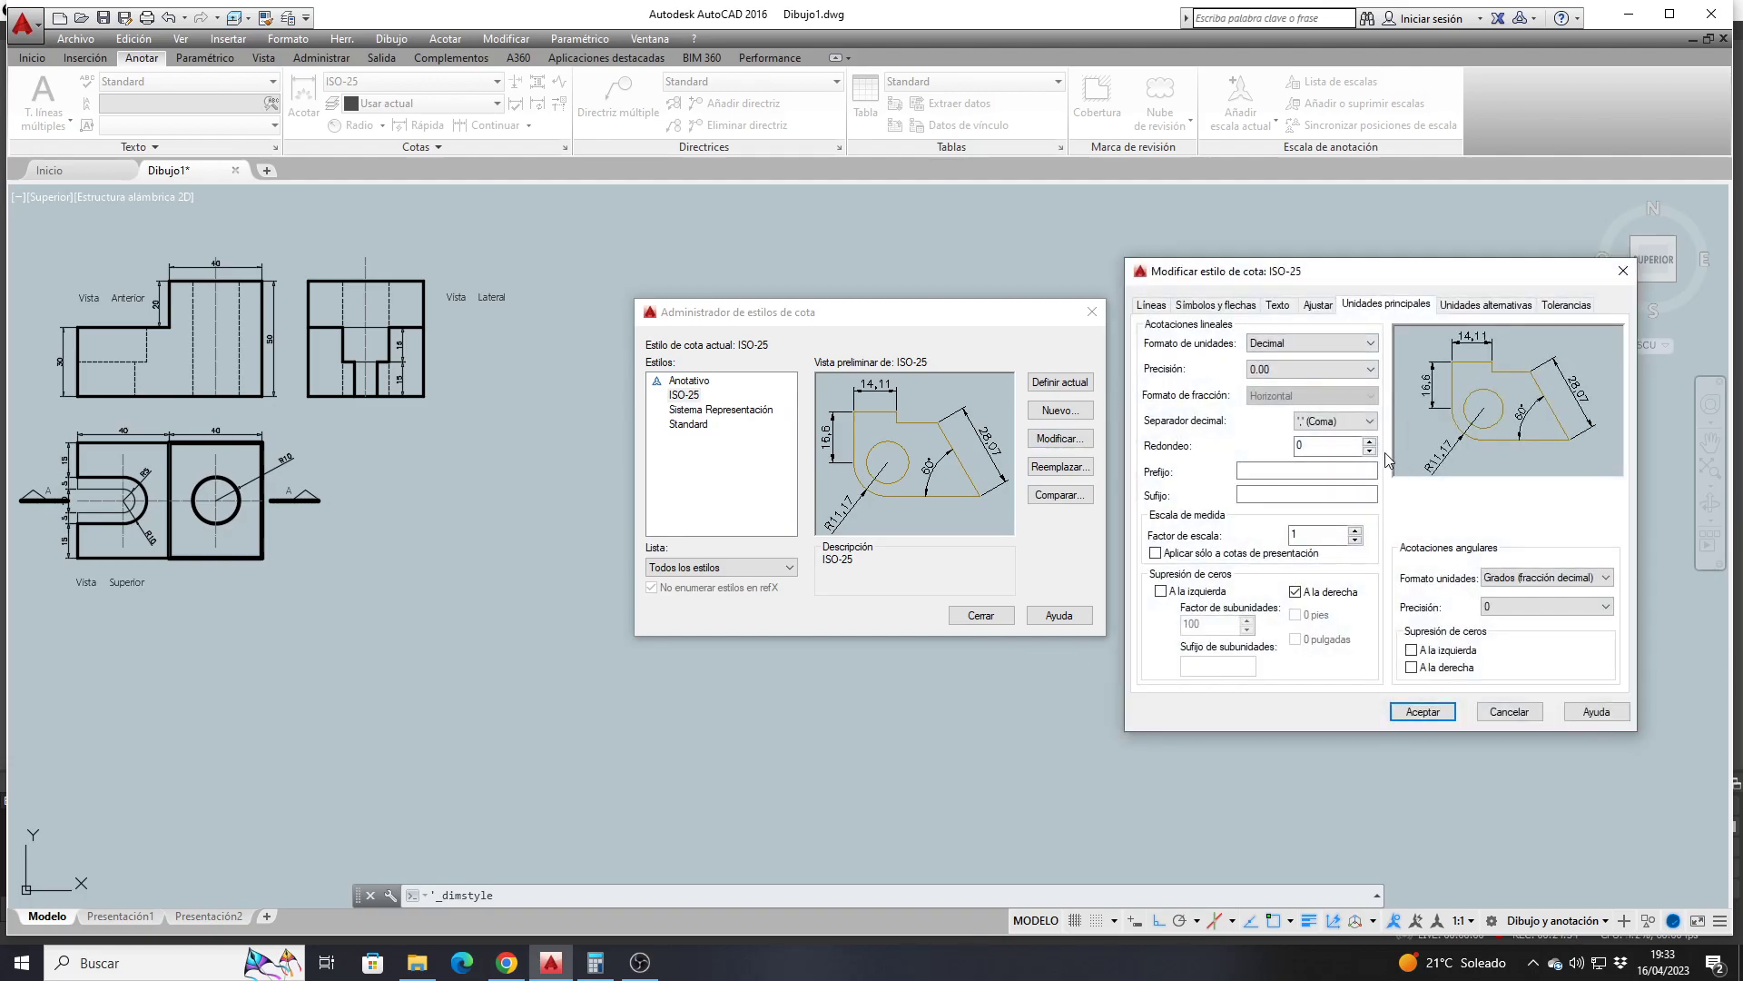
{"action": "left_click", "coordinate": [1233, 312]}
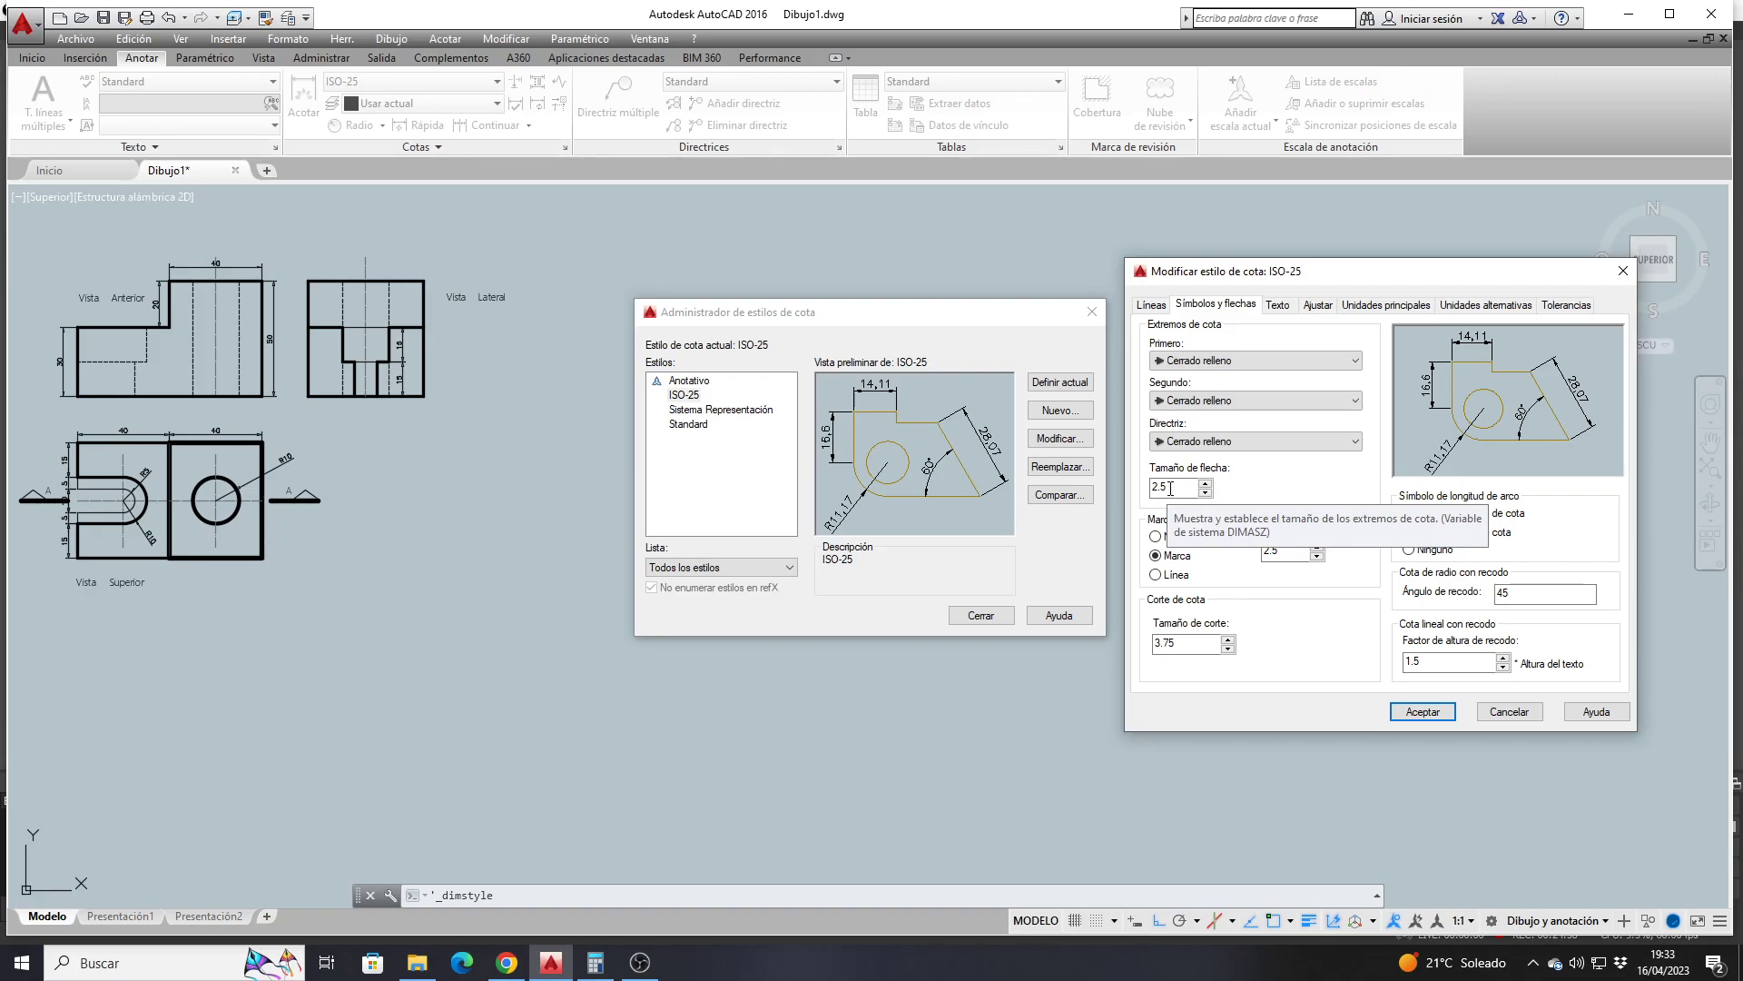
{"action": "left_click", "coordinate": [1169, 488]}
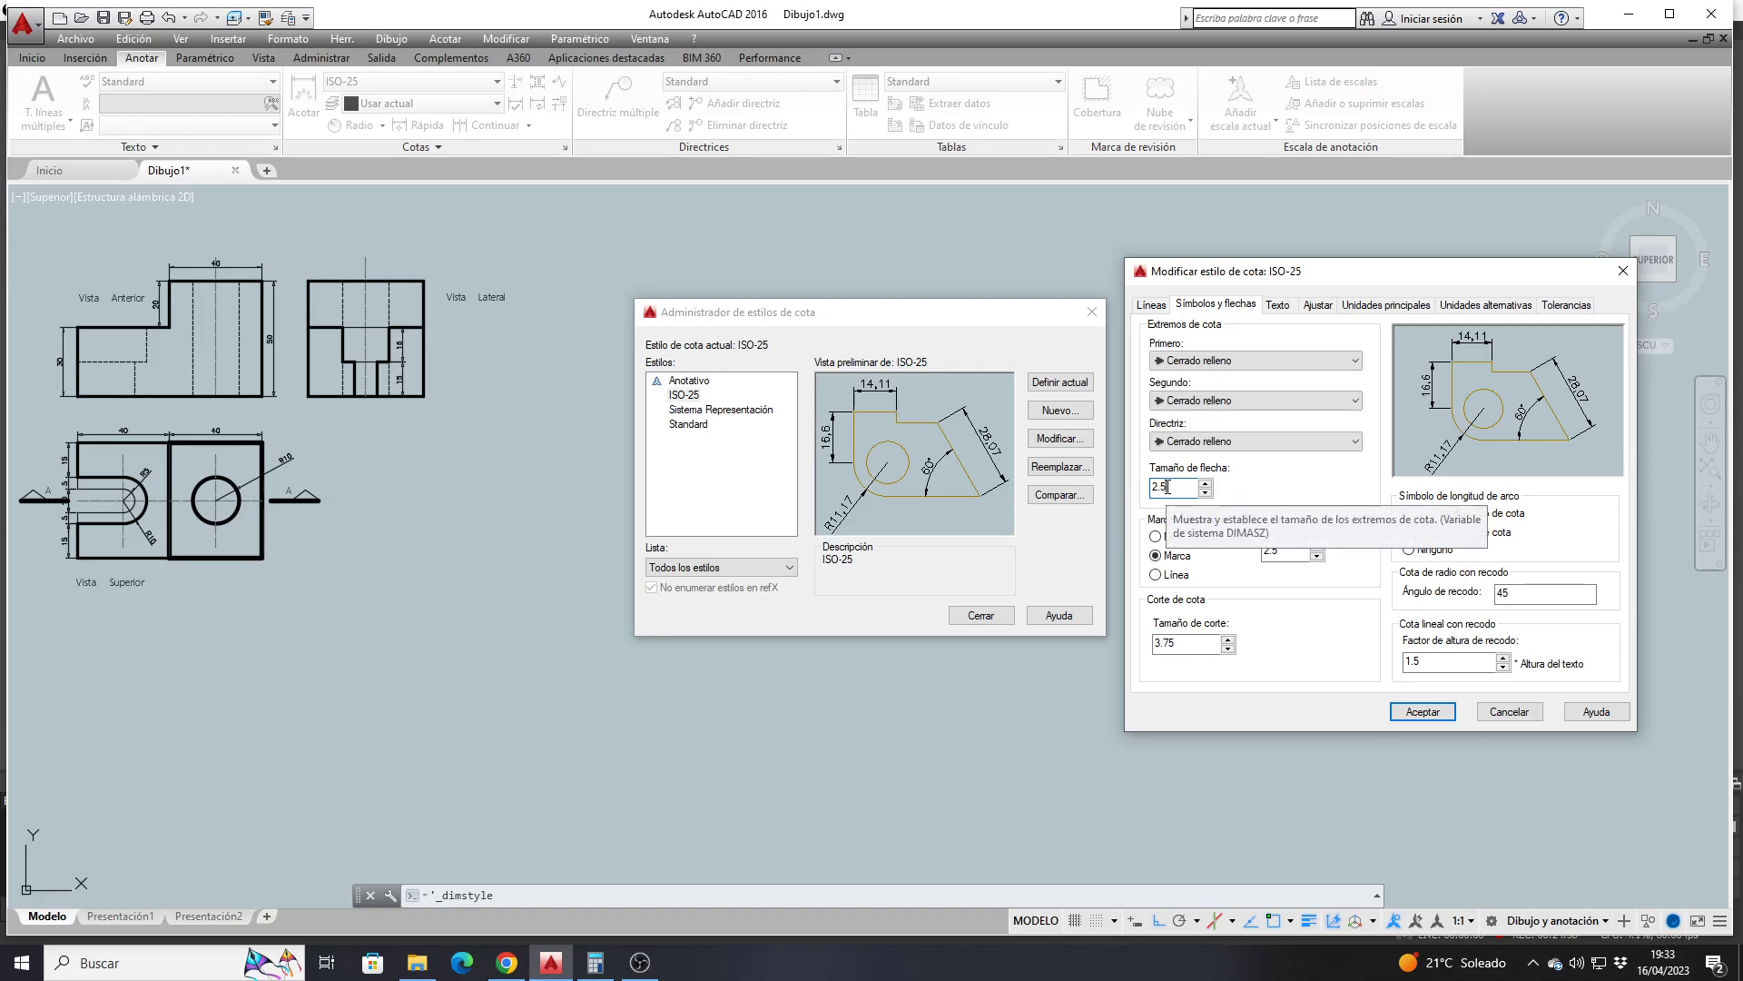
{"action": "key", "text": "BackSpace"}
{"action": "key", "text": "BackSpace"}
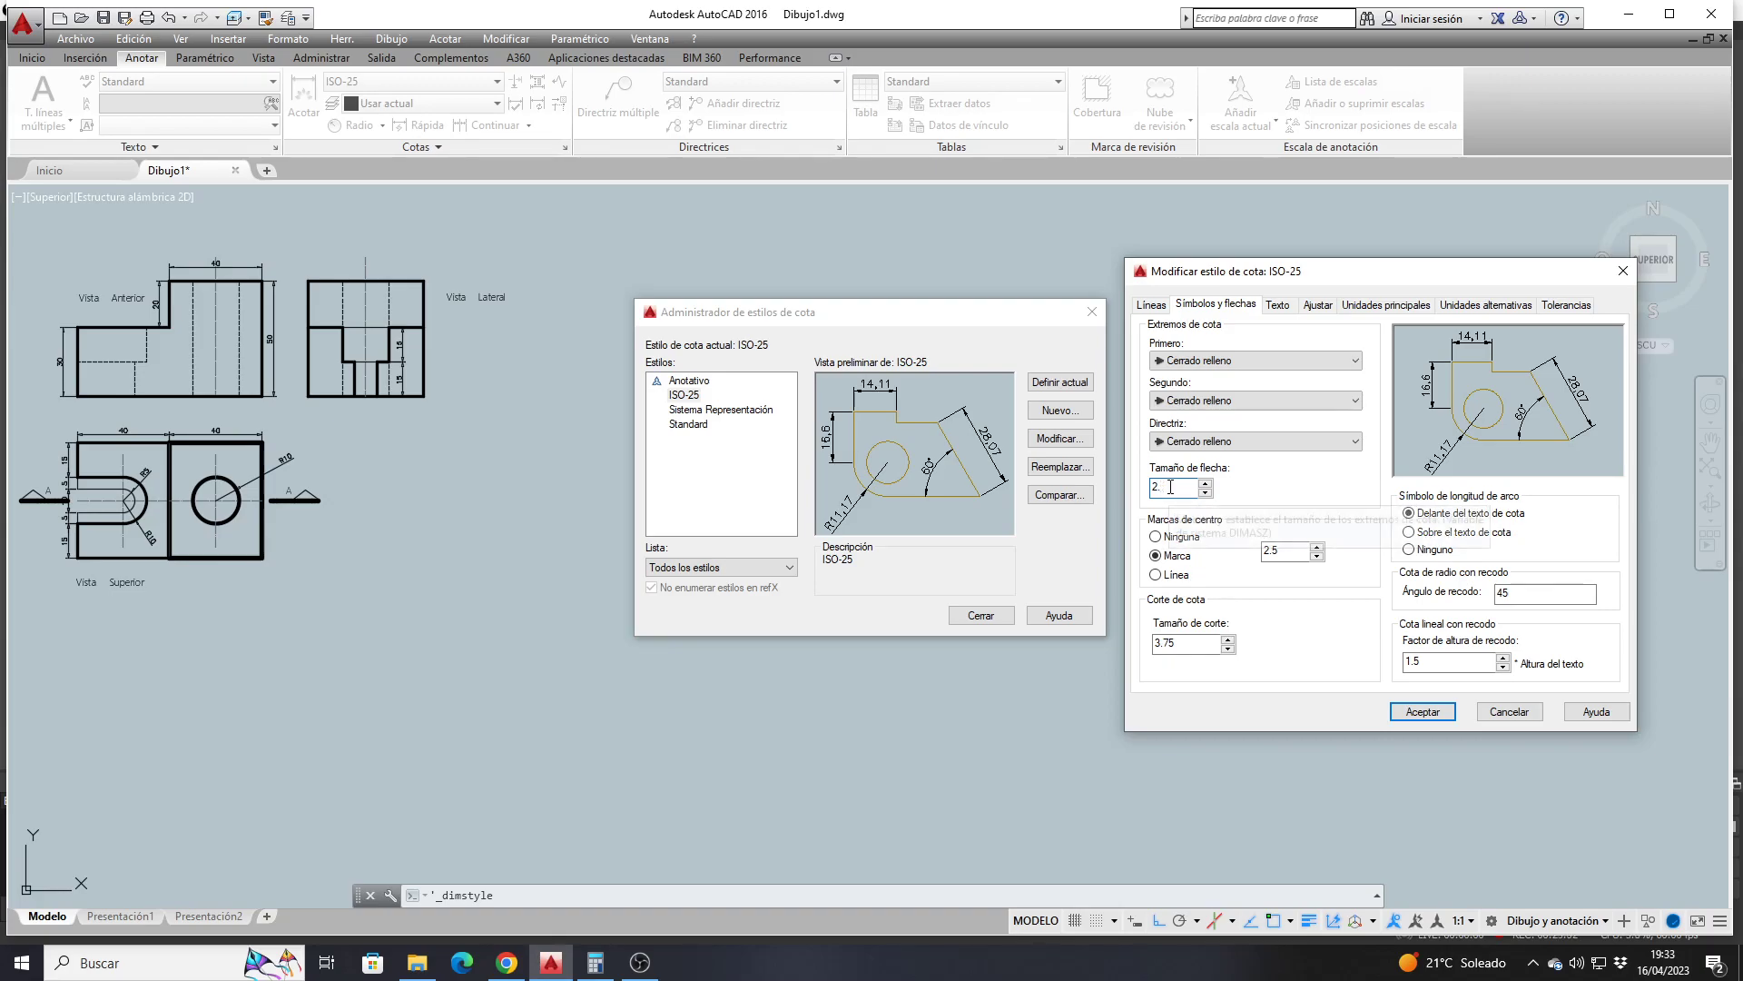
{"action": "key", "text": "BackSpace"}
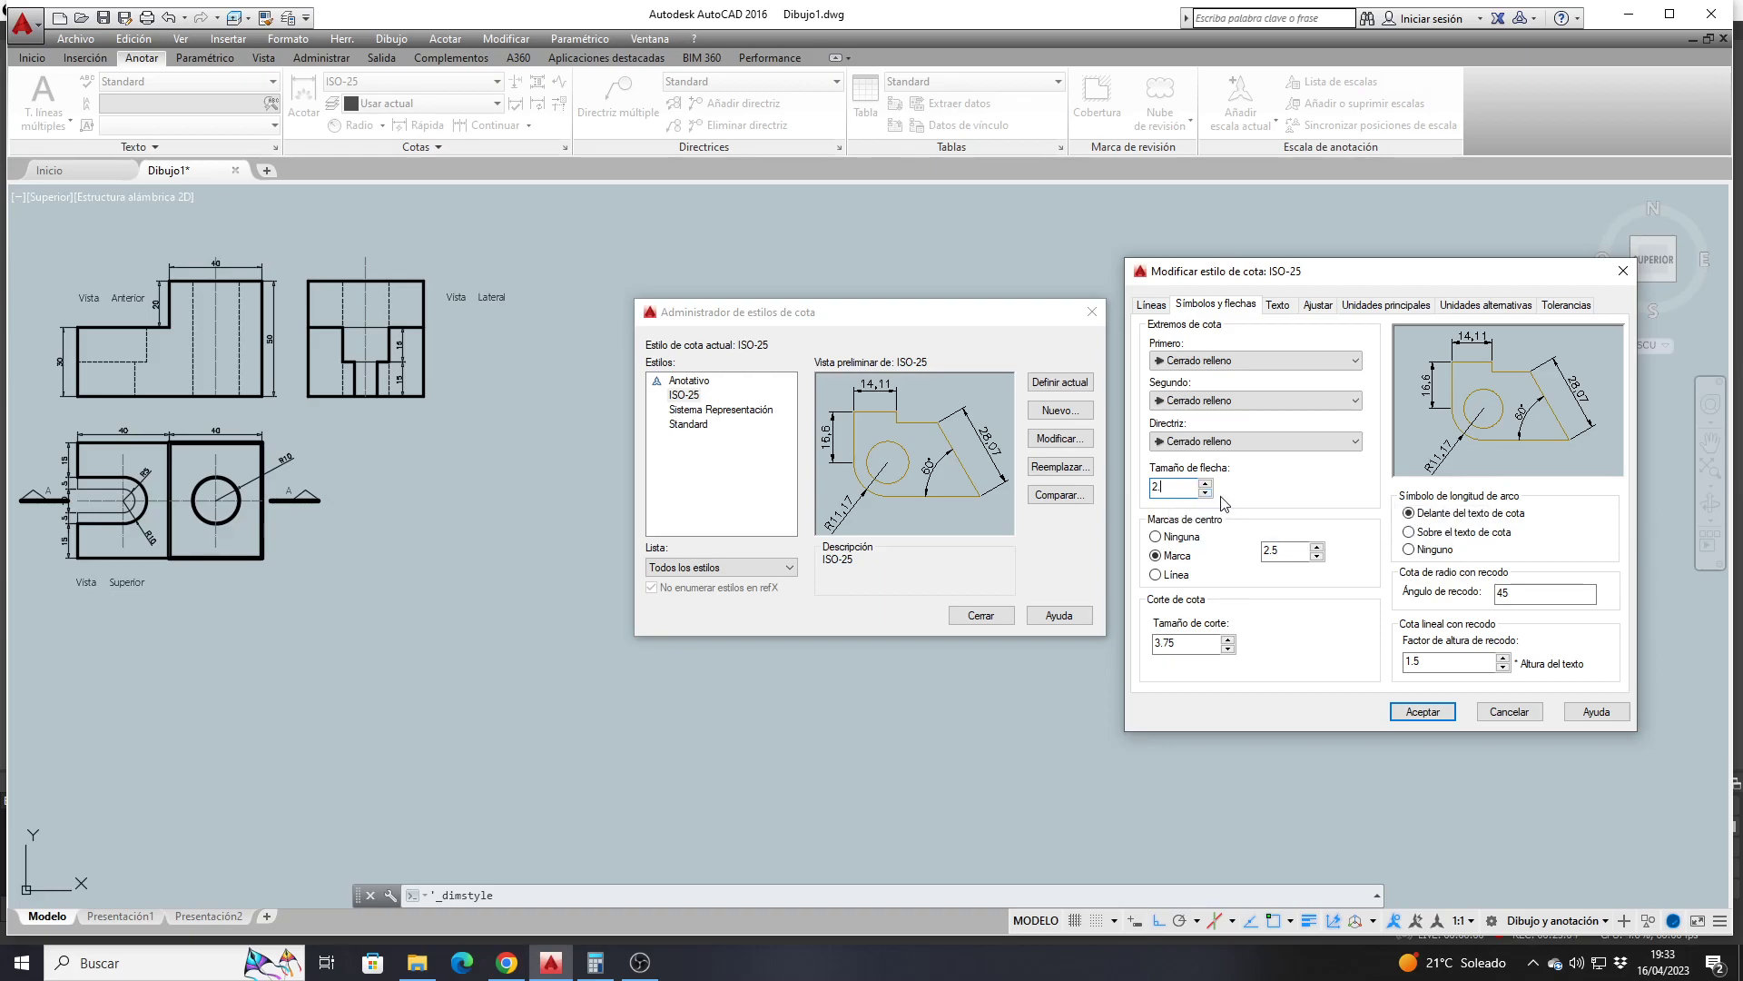
Examine the text settings of ISO-25 and the fonts available for the Standard text style, leaving both styles without saving changes
{"action": "left_click", "coordinate": [1277, 305]}
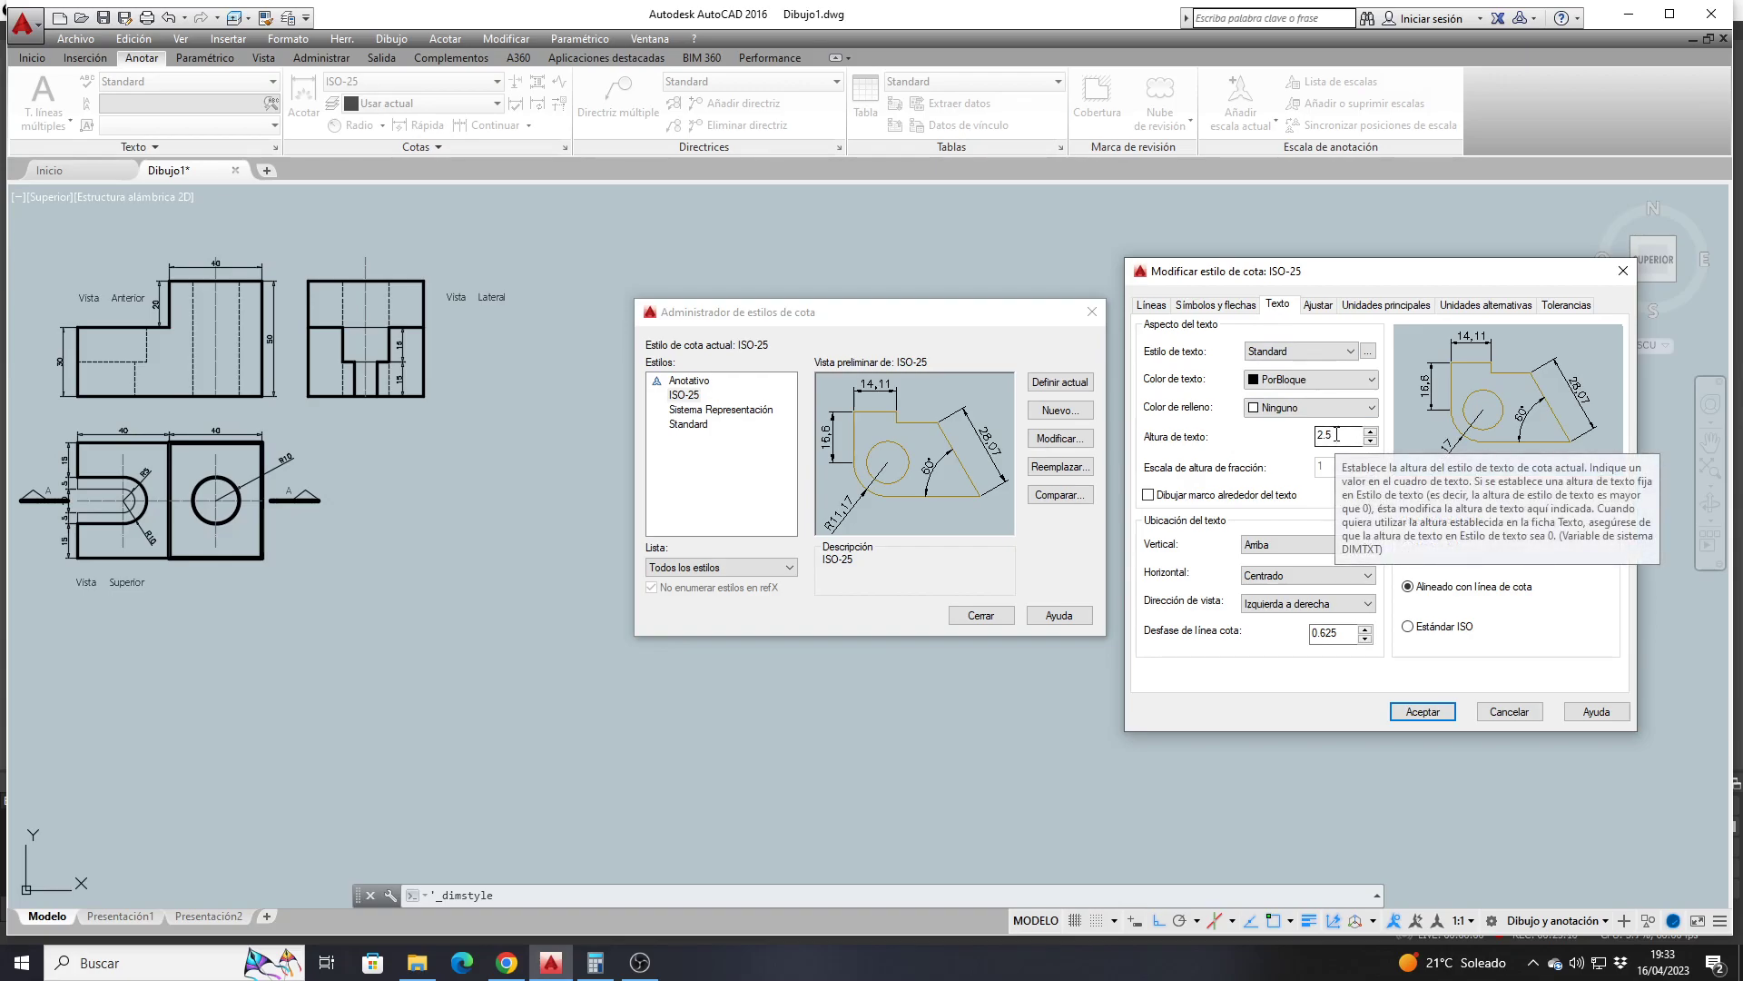
{"action": "left_click", "coordinate": [1368, 351]}
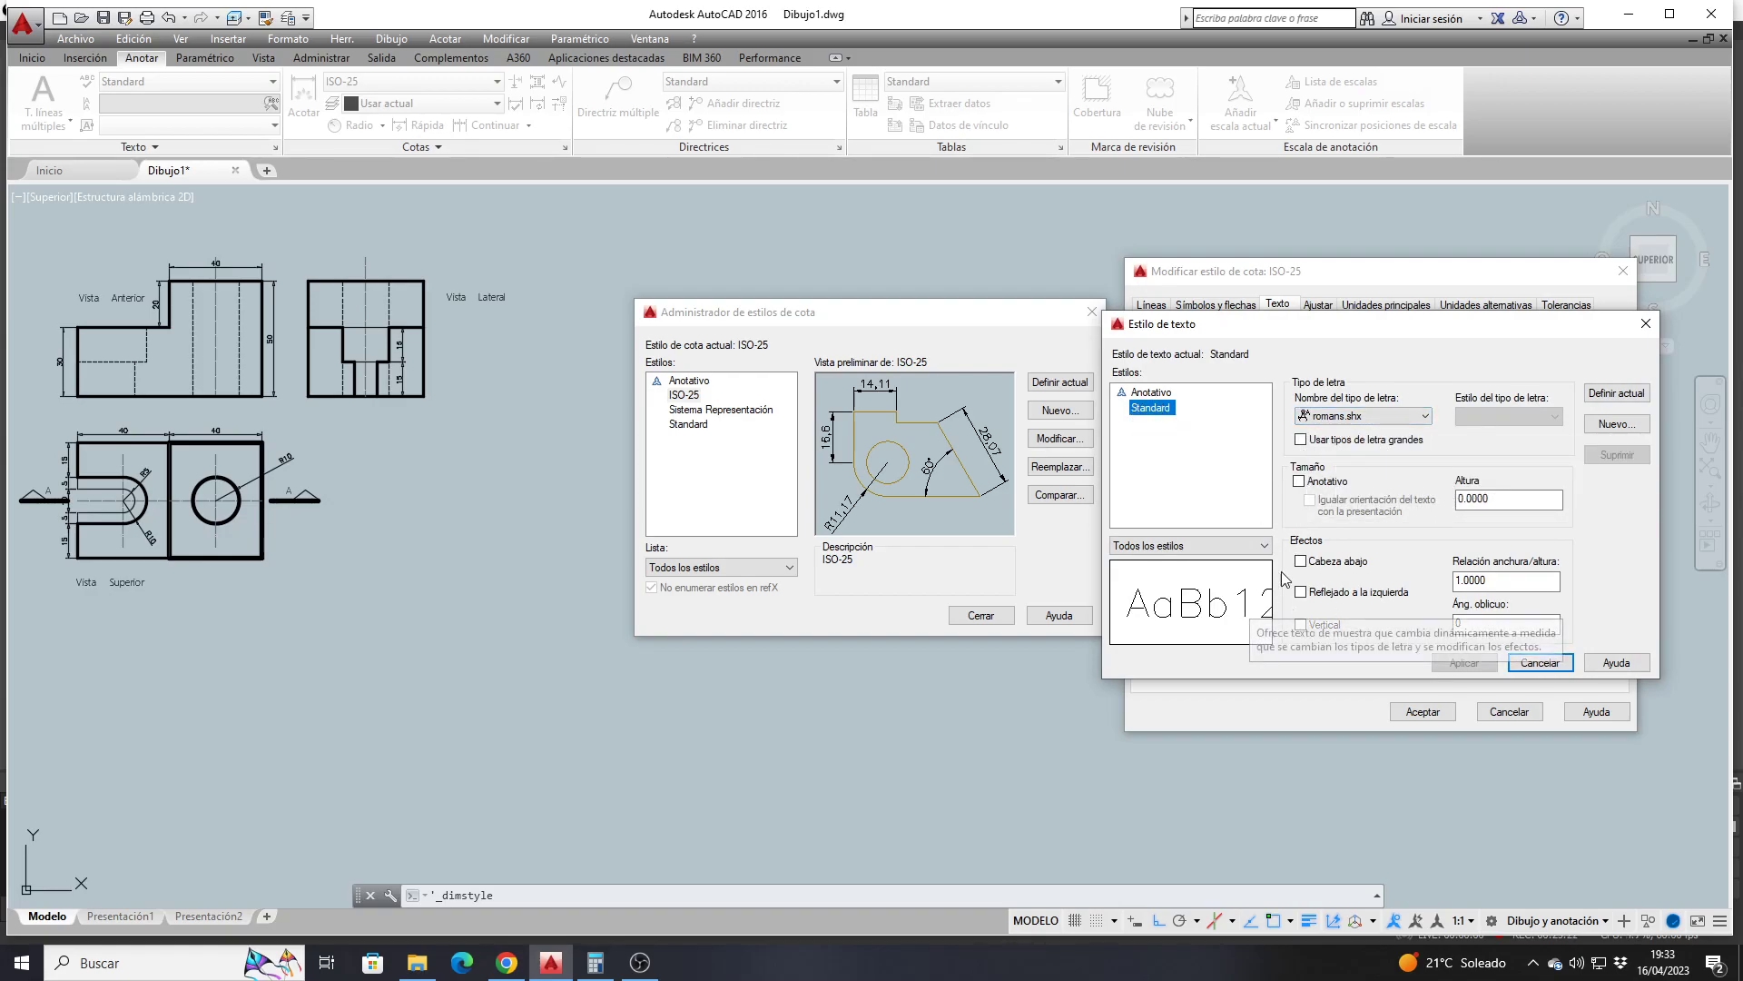
{"action": "left_click", "coordinate": [1429, 419]}
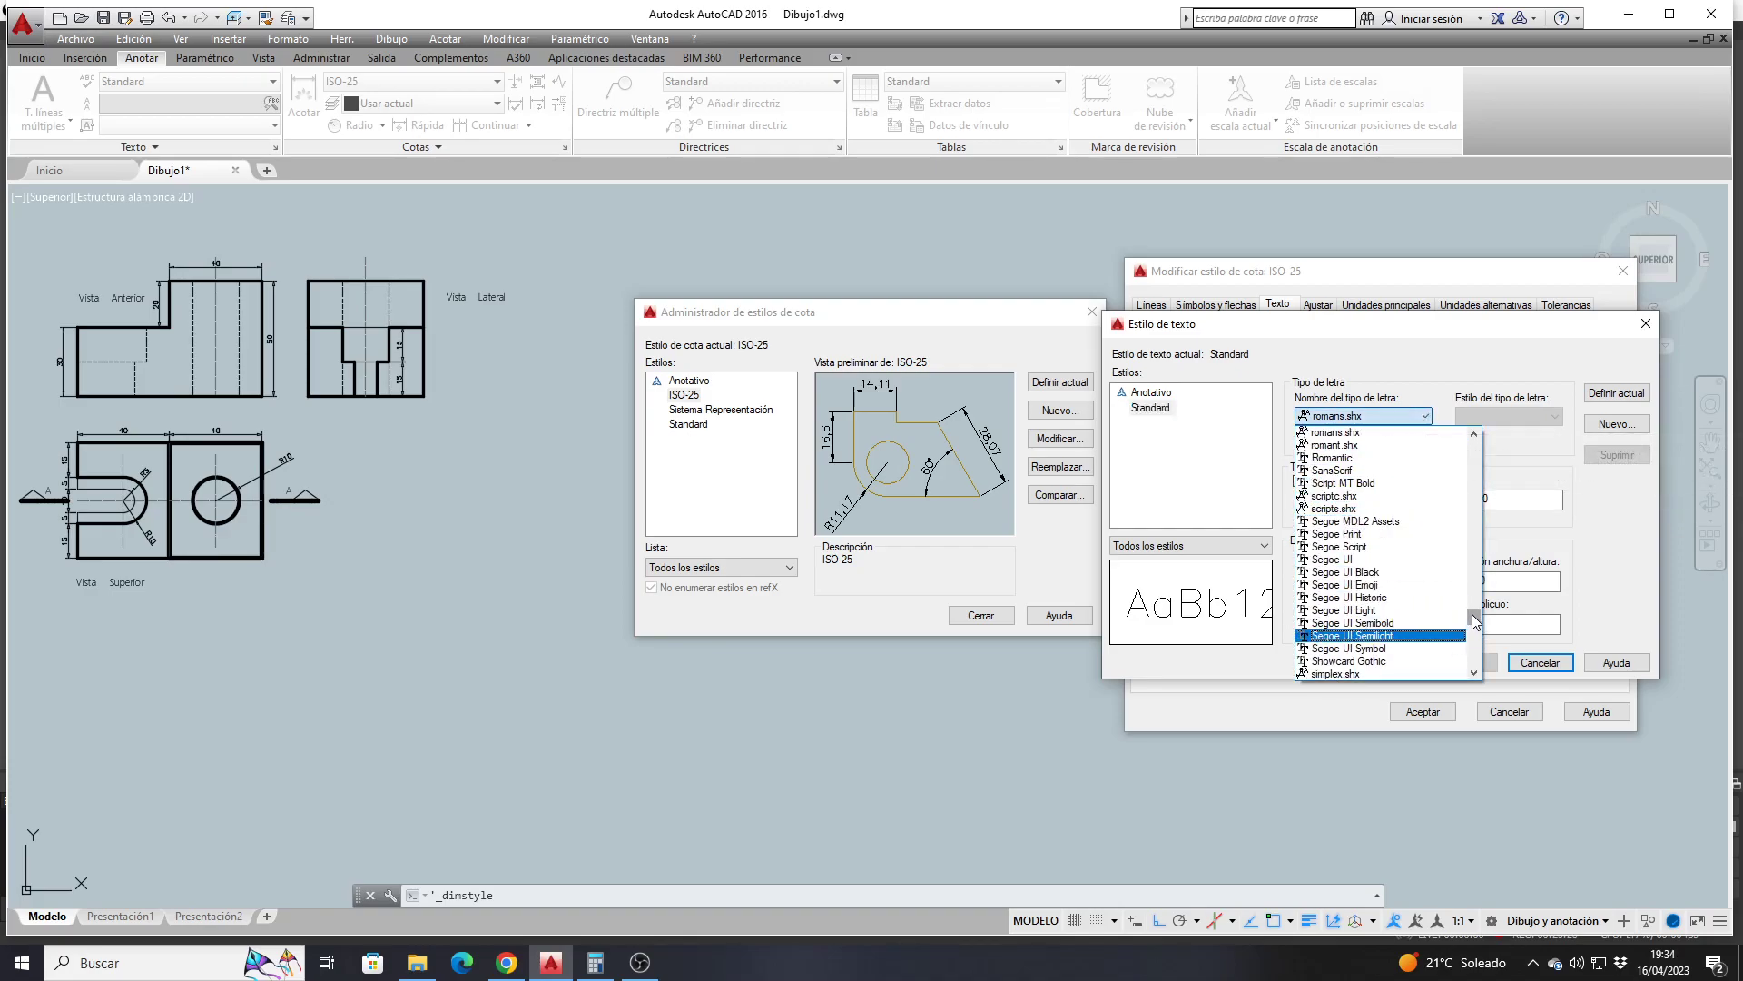
{"action": "left_click", "coordinate": [1408, 379]}
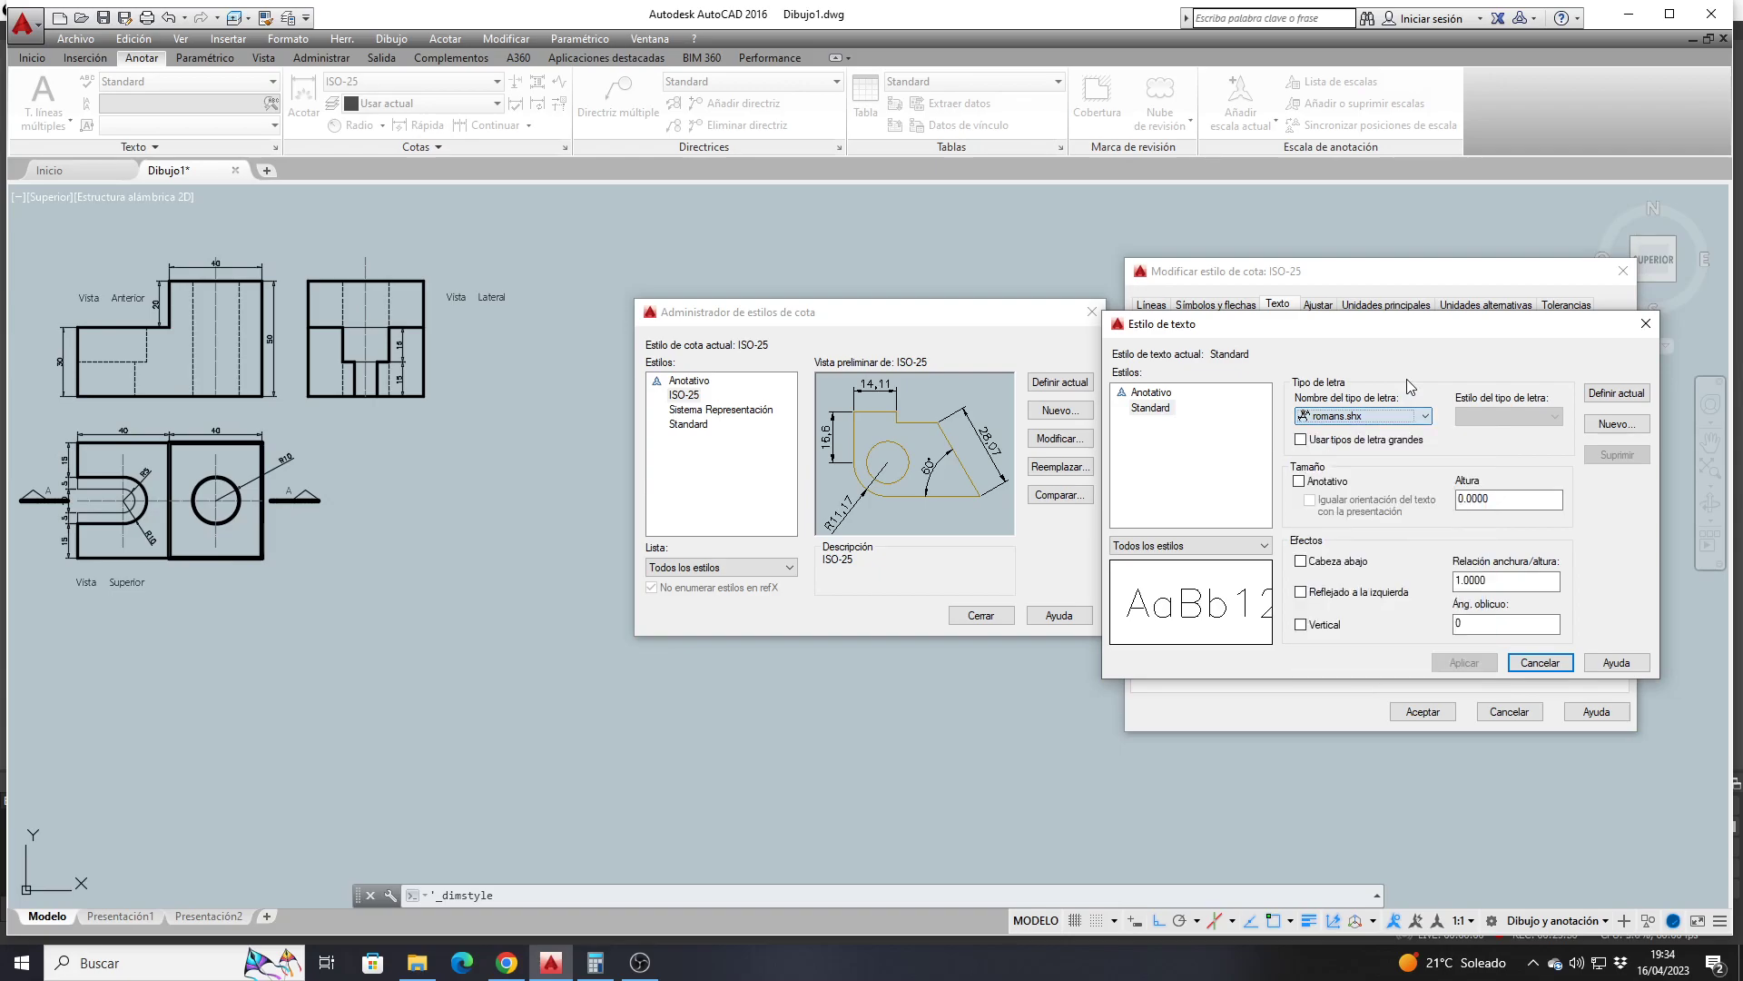
{"action": "left_click", "coordinate": [1519, 664]}
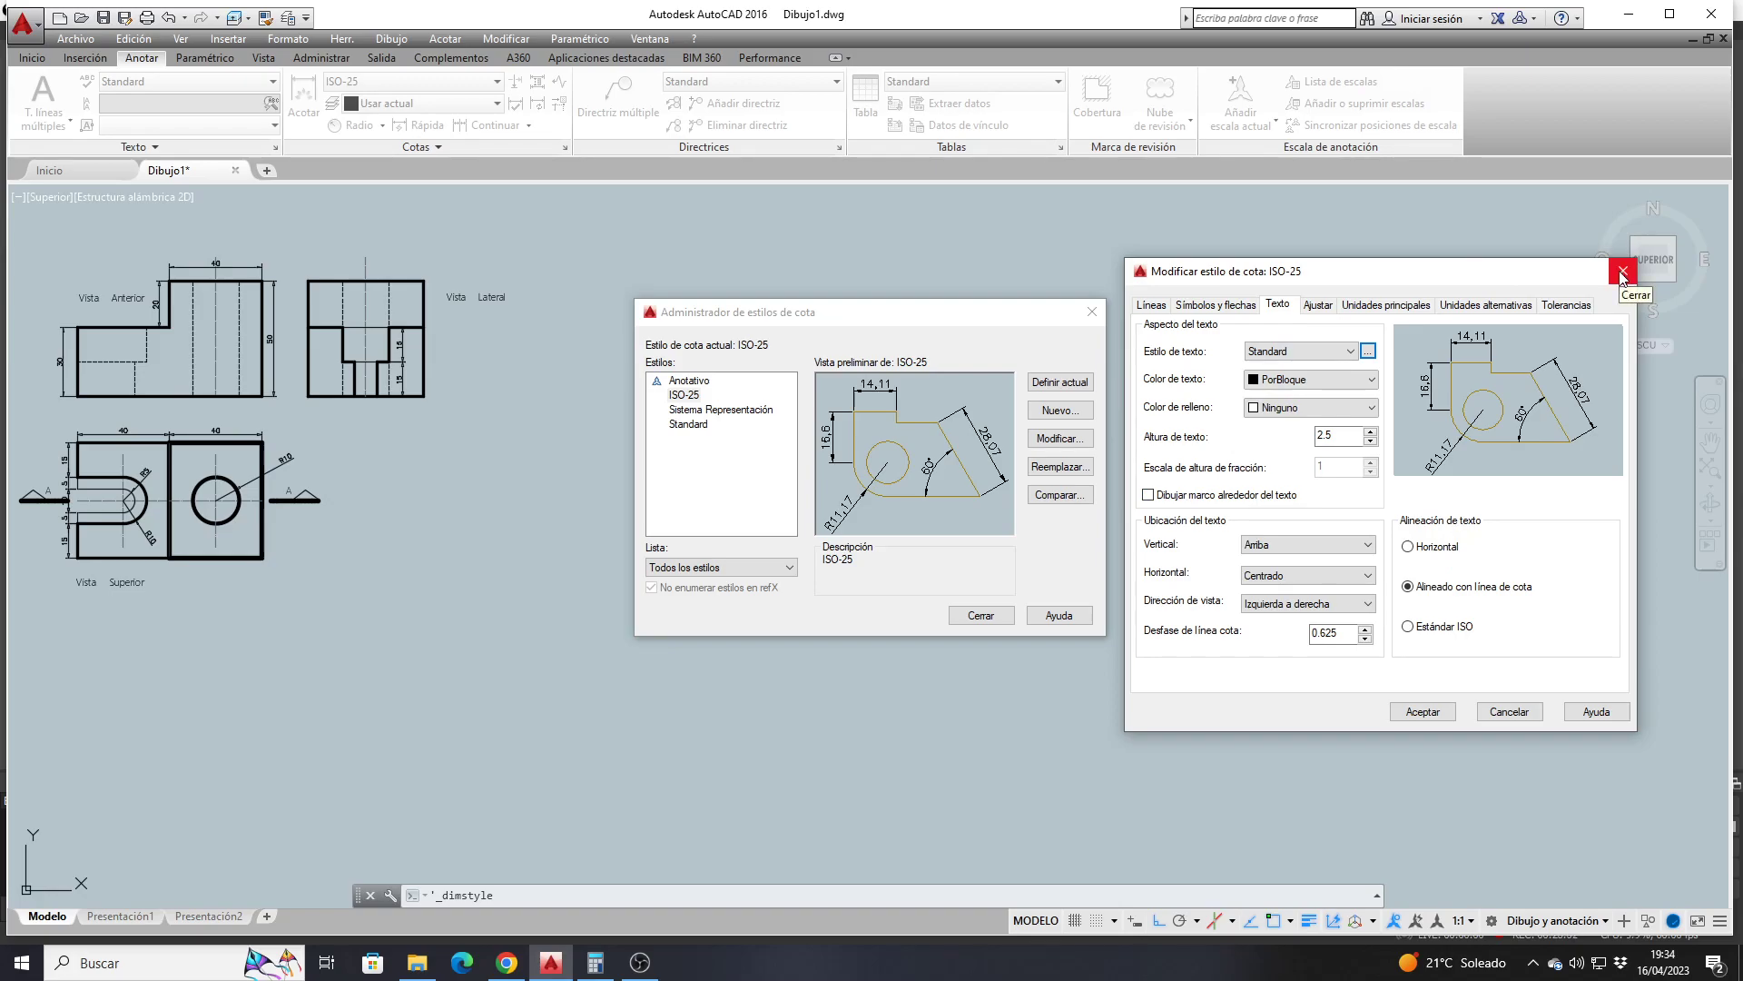
{"action": "left_click", "coordinate": [1493, 717]}
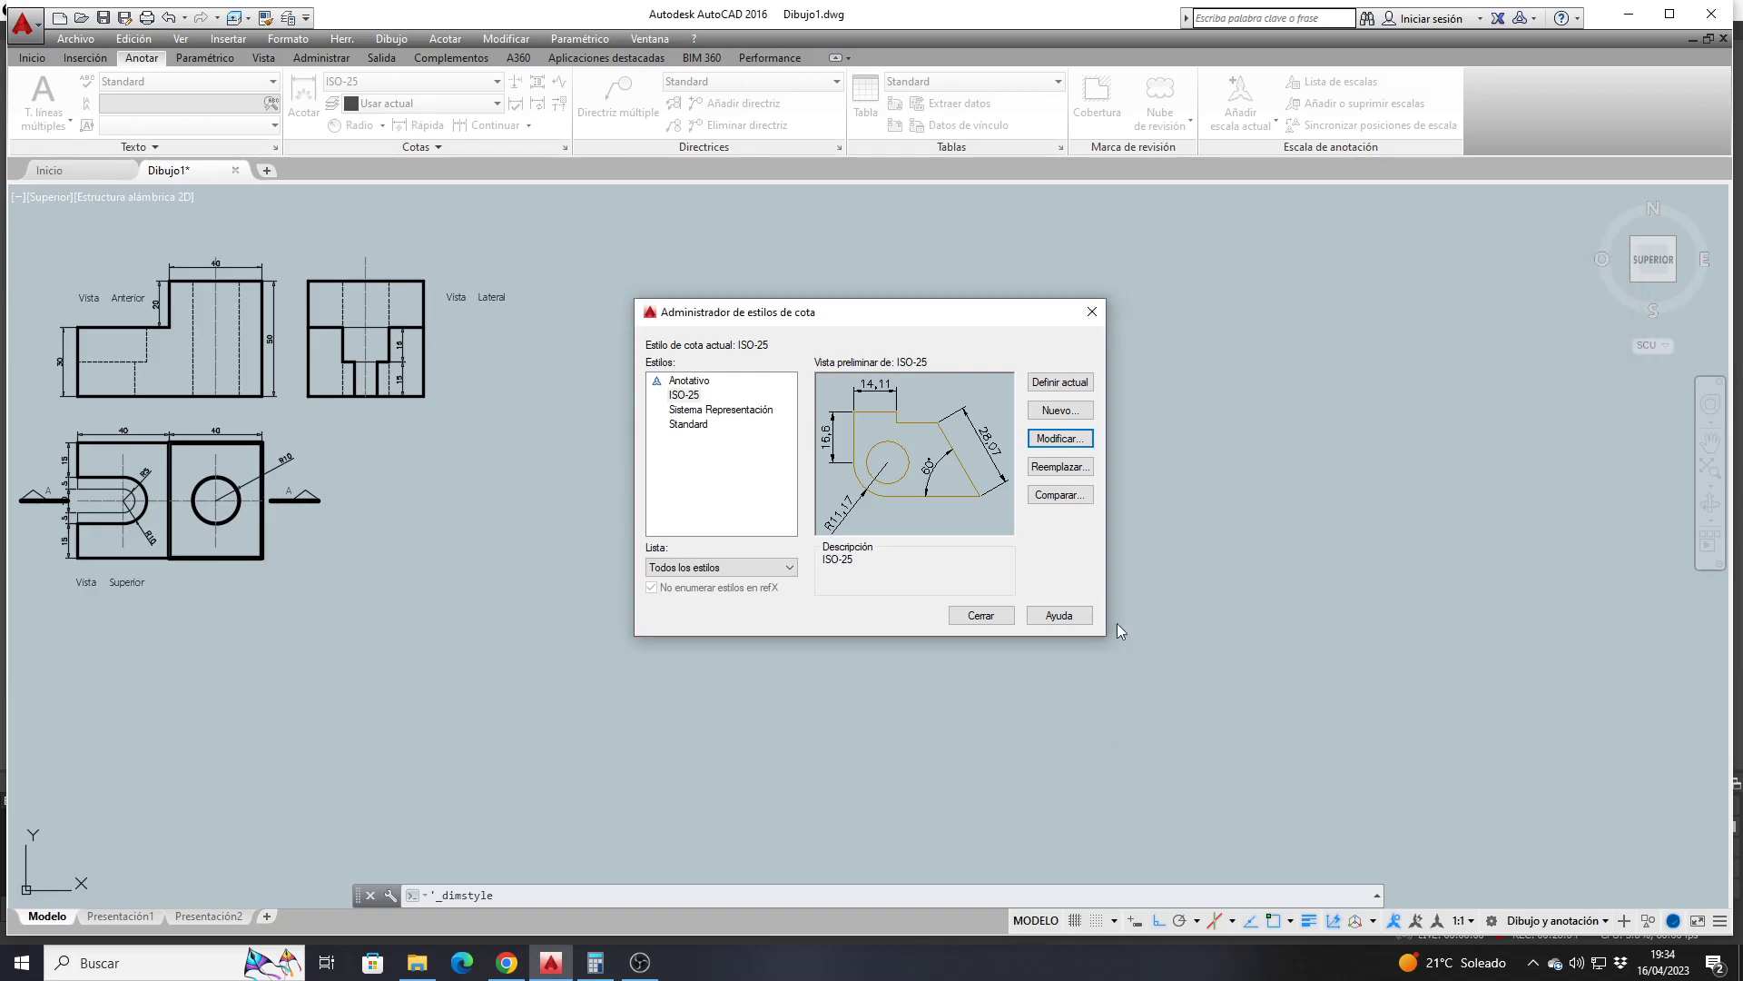
{"action": "left_click", "coordinate": [981, 615]}
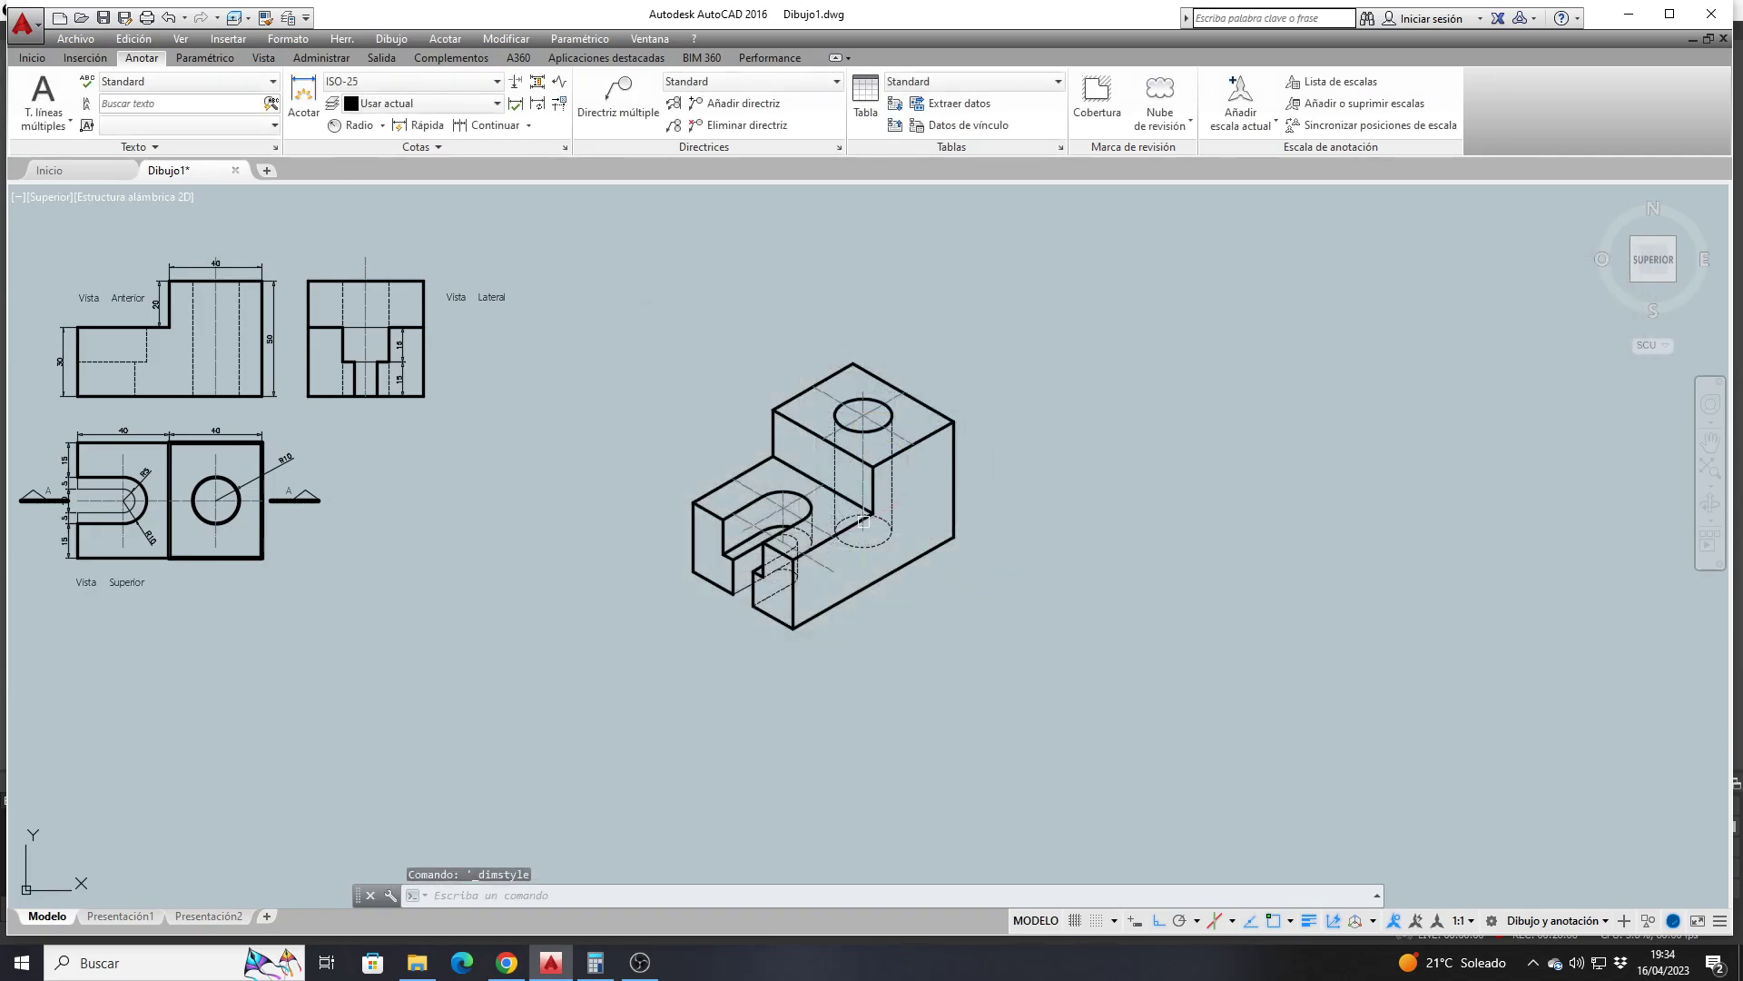
Make Sistema Representación the current dimension style
{"action": "left_click", "coordinate": [489, 86]}
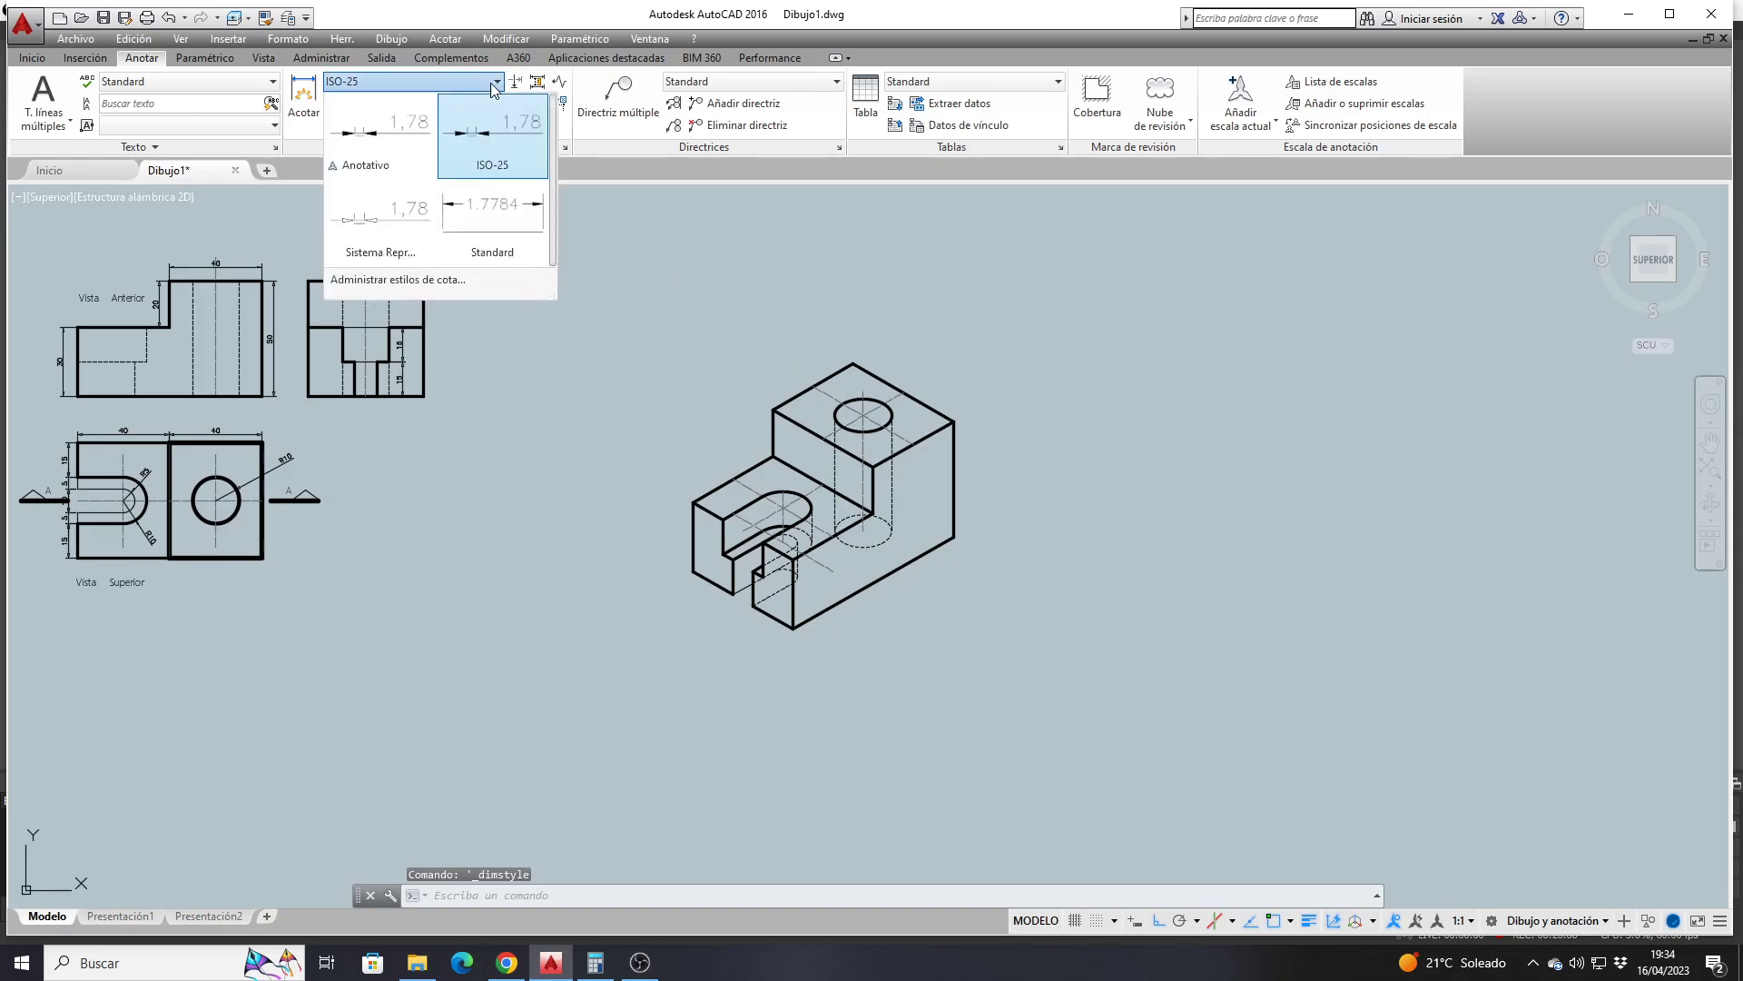
{"action": "left_click", "coordinate": [388, 247]}
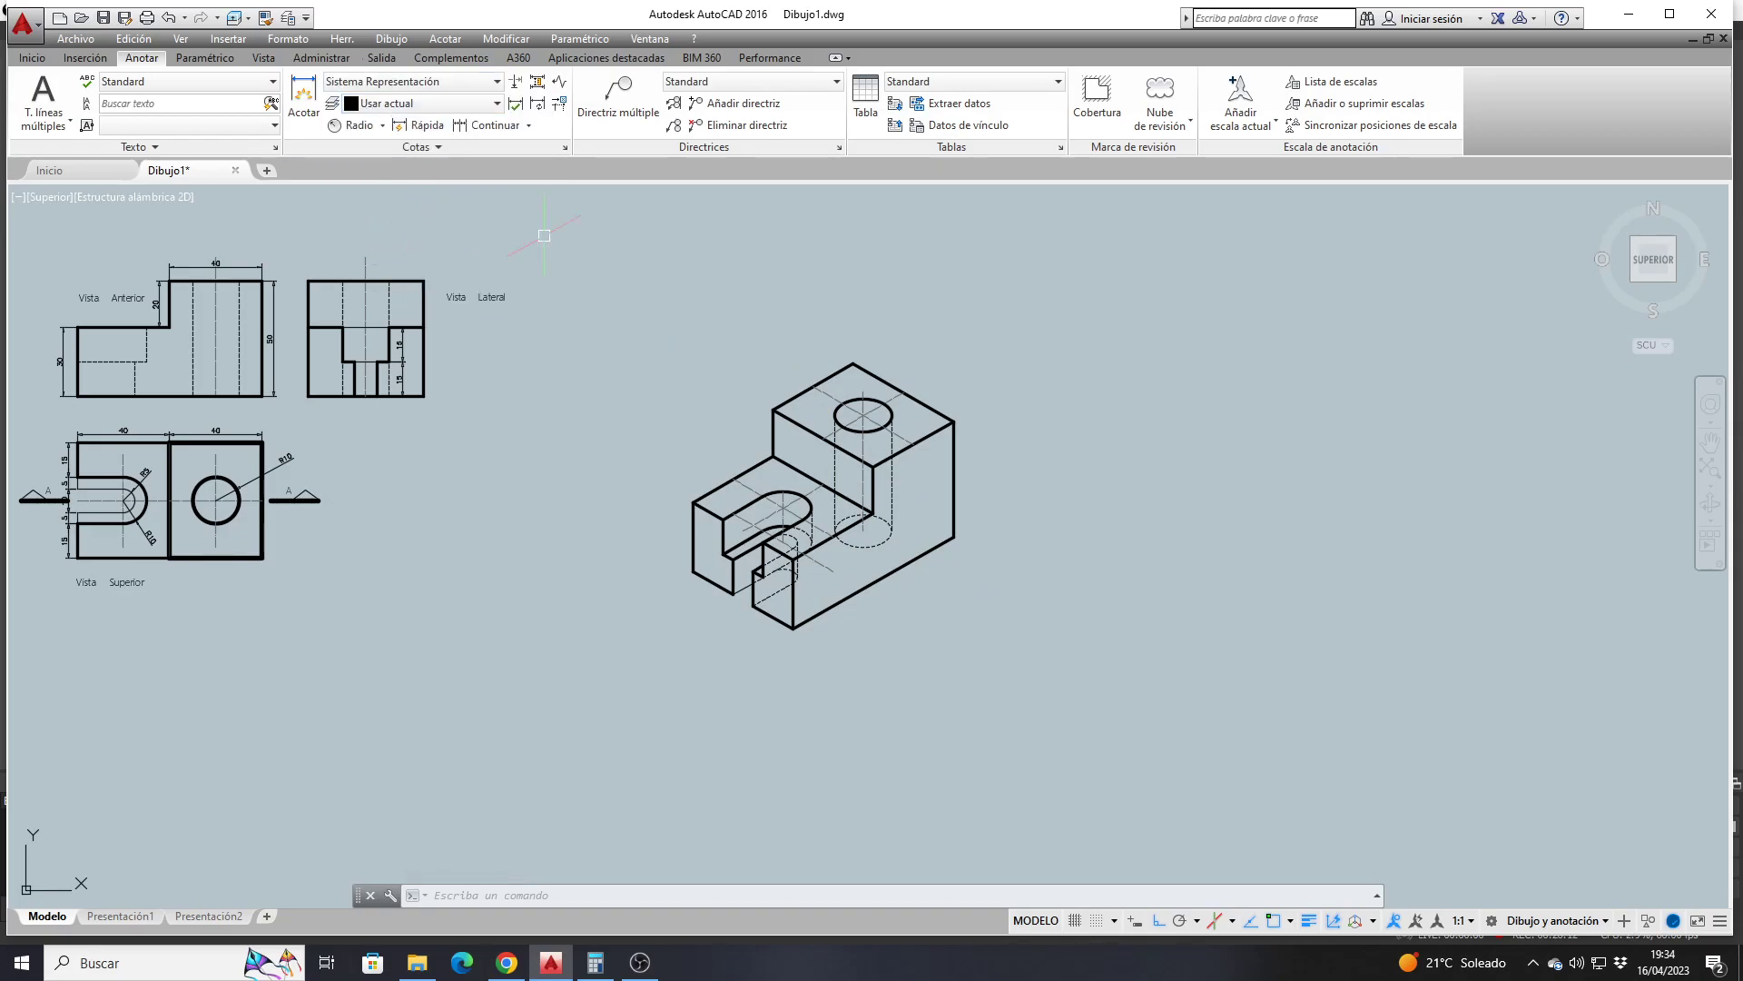
{"action": "scroll", "coordinate": [891, 354], "scroll_direction": "up", "scroll_amount": 2}
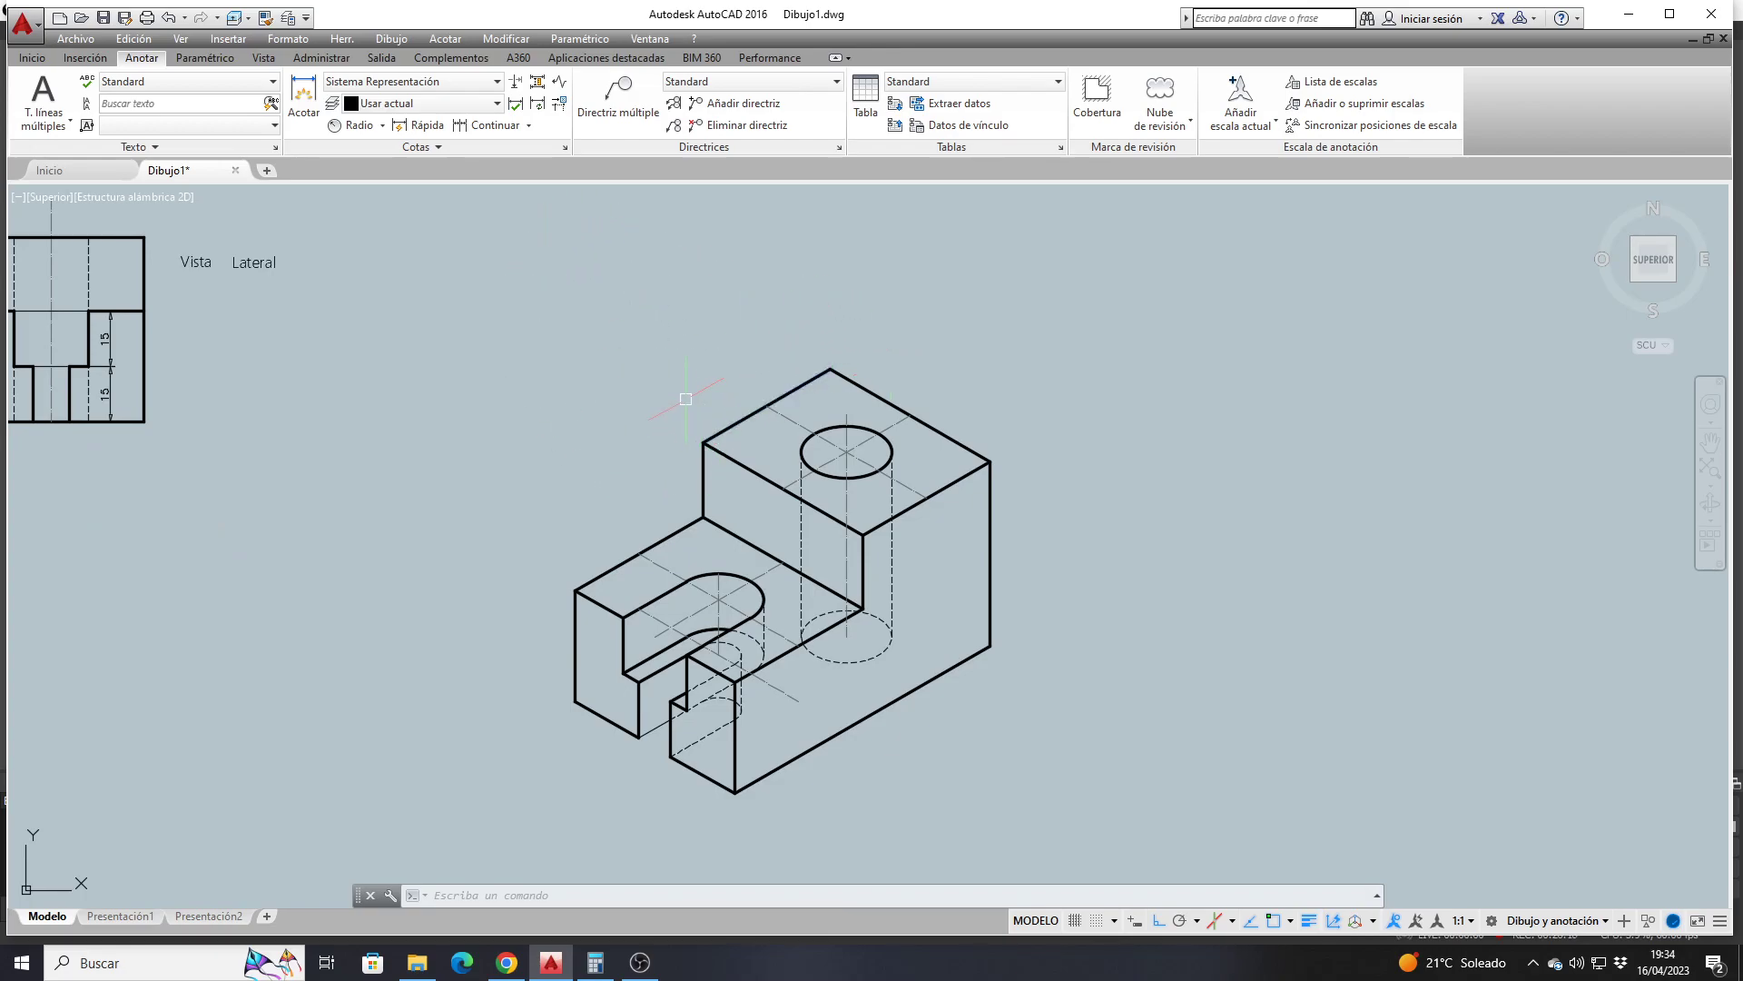
{"action": "key", "text": "Escape"}
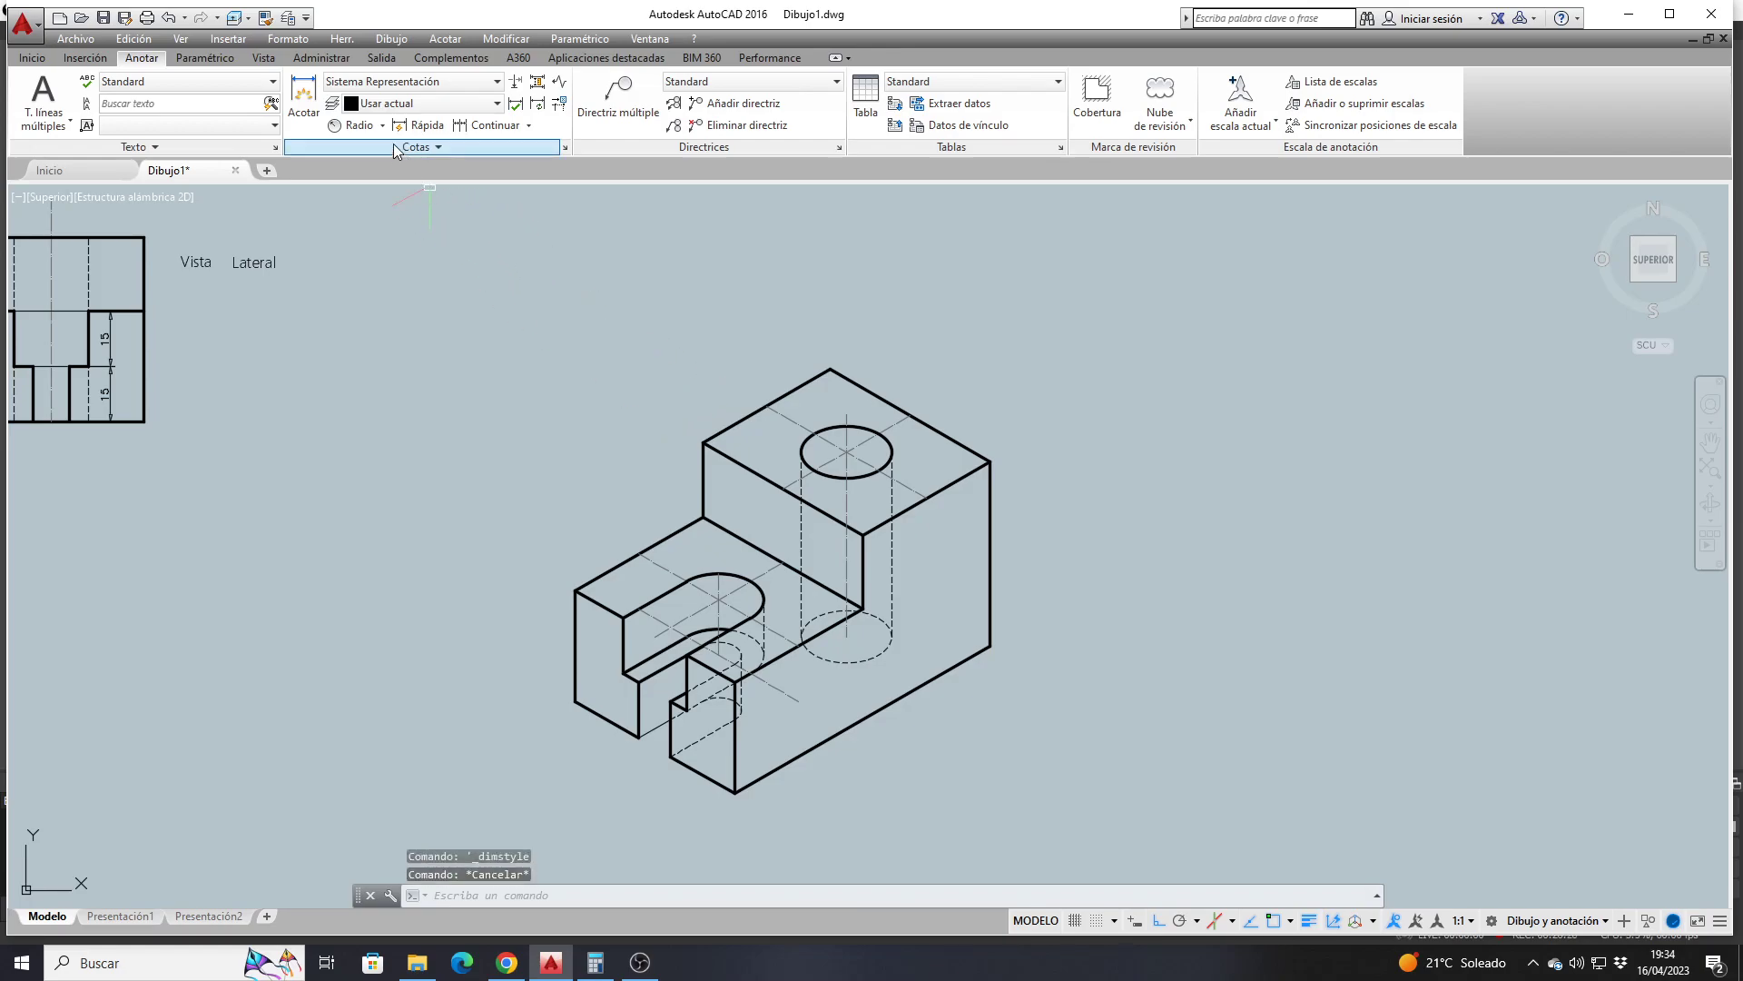
Set the isoplane to top and add an aligned dimension outside the rear-left edge of the tall block's top face
{"action": "left_click", "coordinate": [383, 126]}
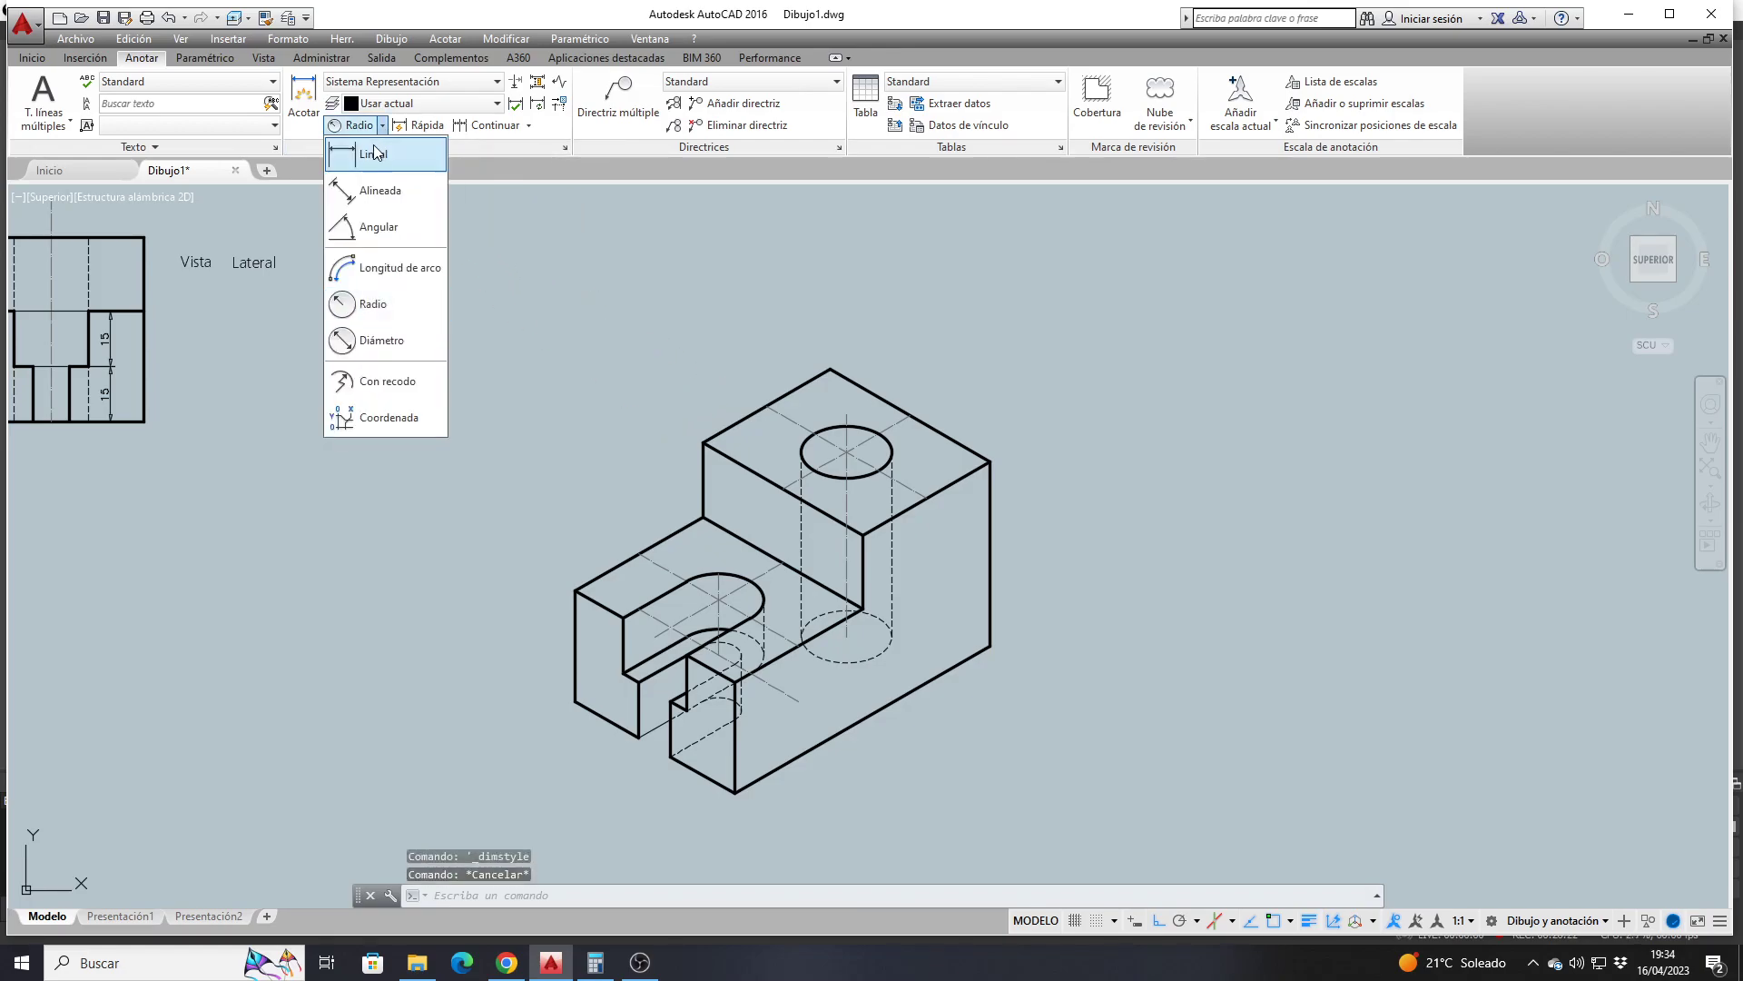
{"action": "left_click", "coordinate": [371, 193]}
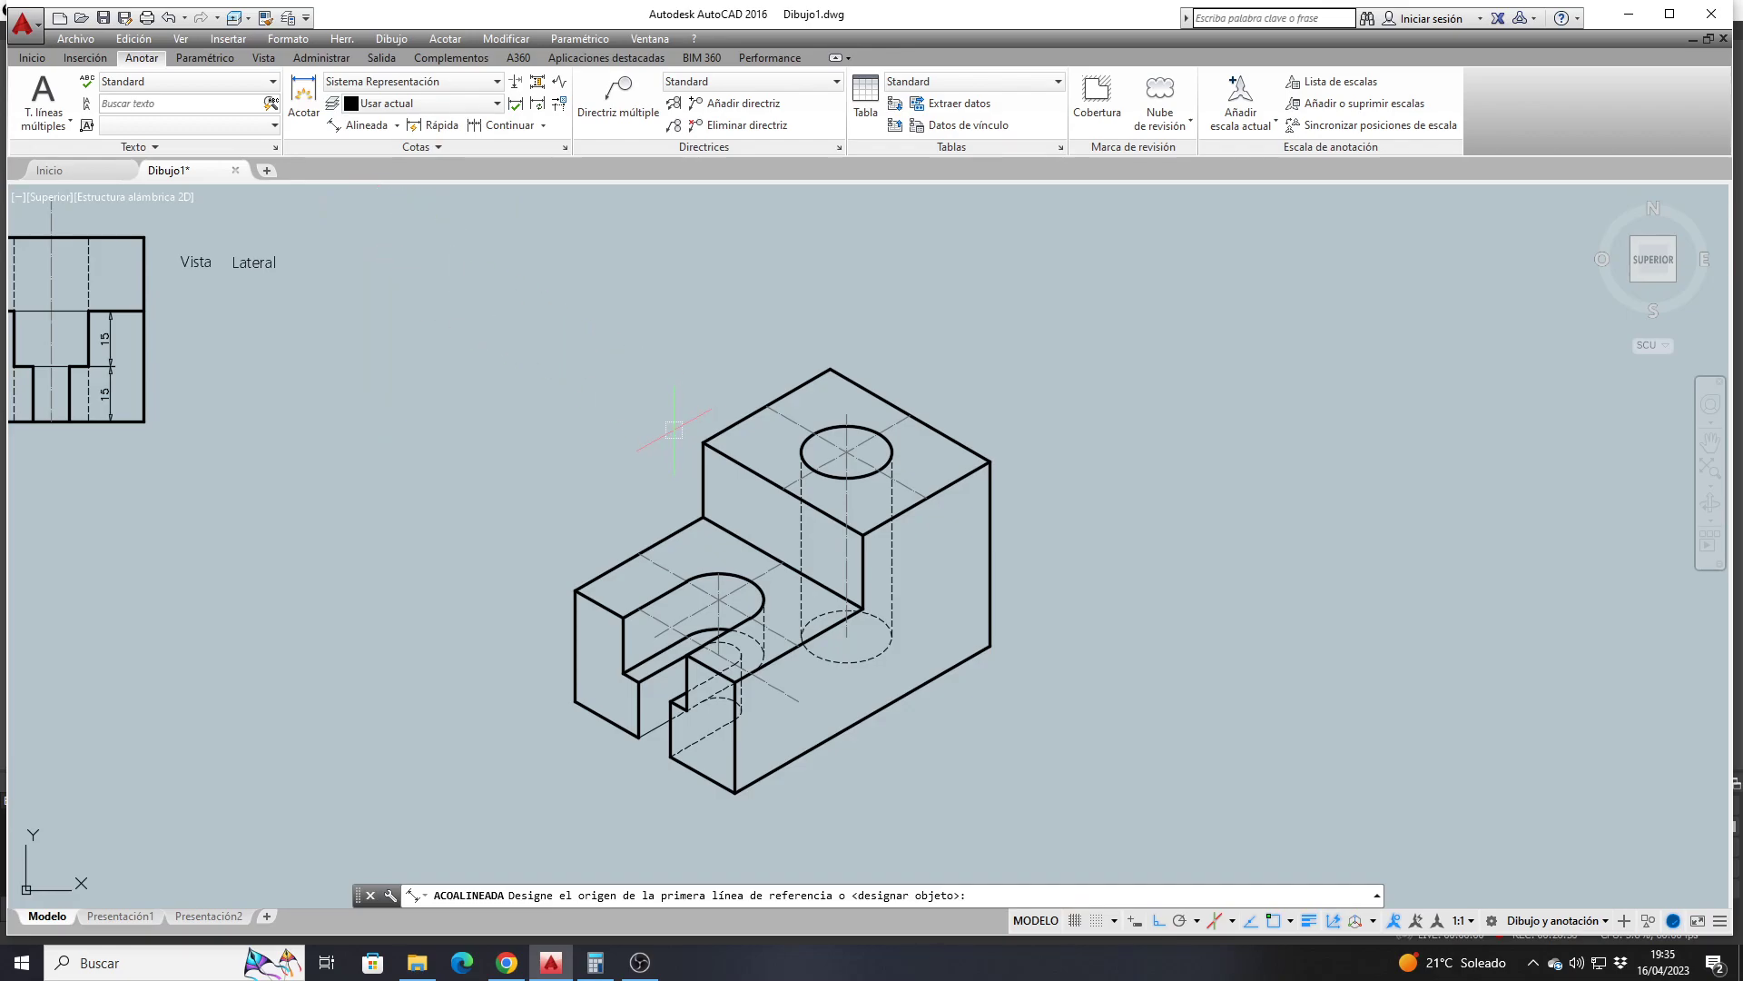
{"action": "key", "text": "F5"}
{"action": "key", "text": "F5"}
{"action": "left_click", "coordinate": [703, 442]}
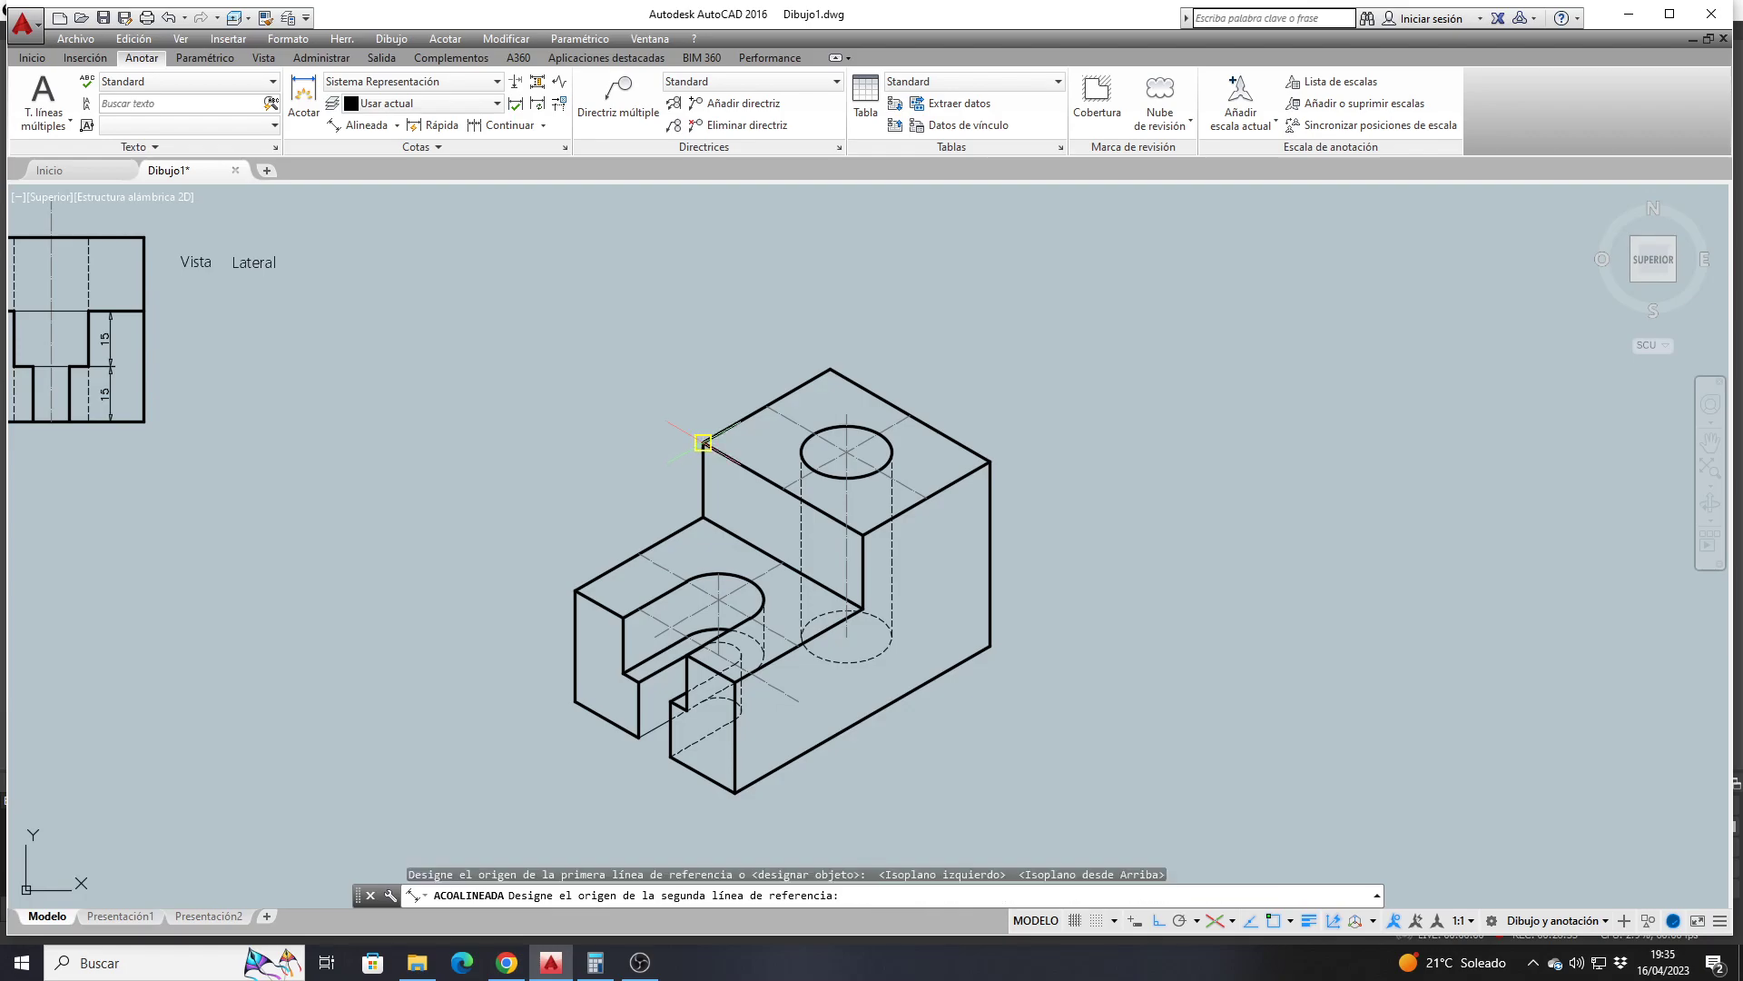
{"action": "left_click", "coordinate": [830, 370]}
{"action": "left_click", "coordinate": [822, 346]}
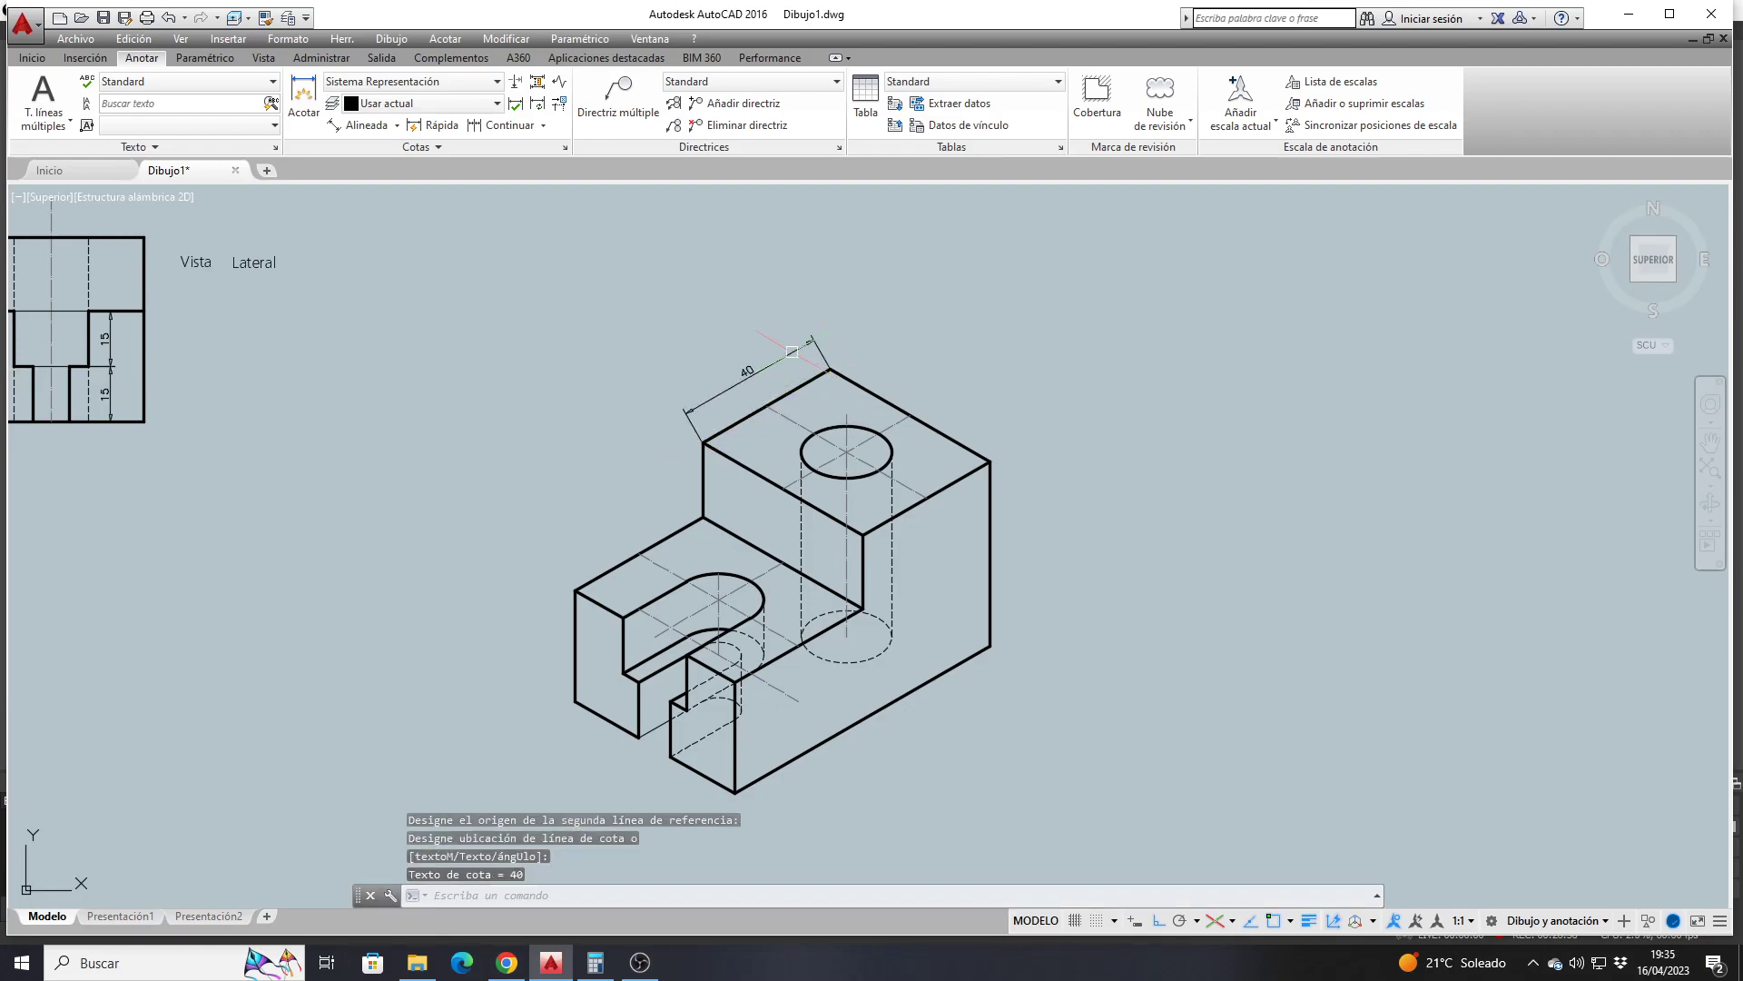
Add aligned dimensions to the rear-right edge of the tall block's top face and to its right vertical edge
{"action": "key", "text": "Return"}
{"action": "left_click", "coordinate": [830, 369]}
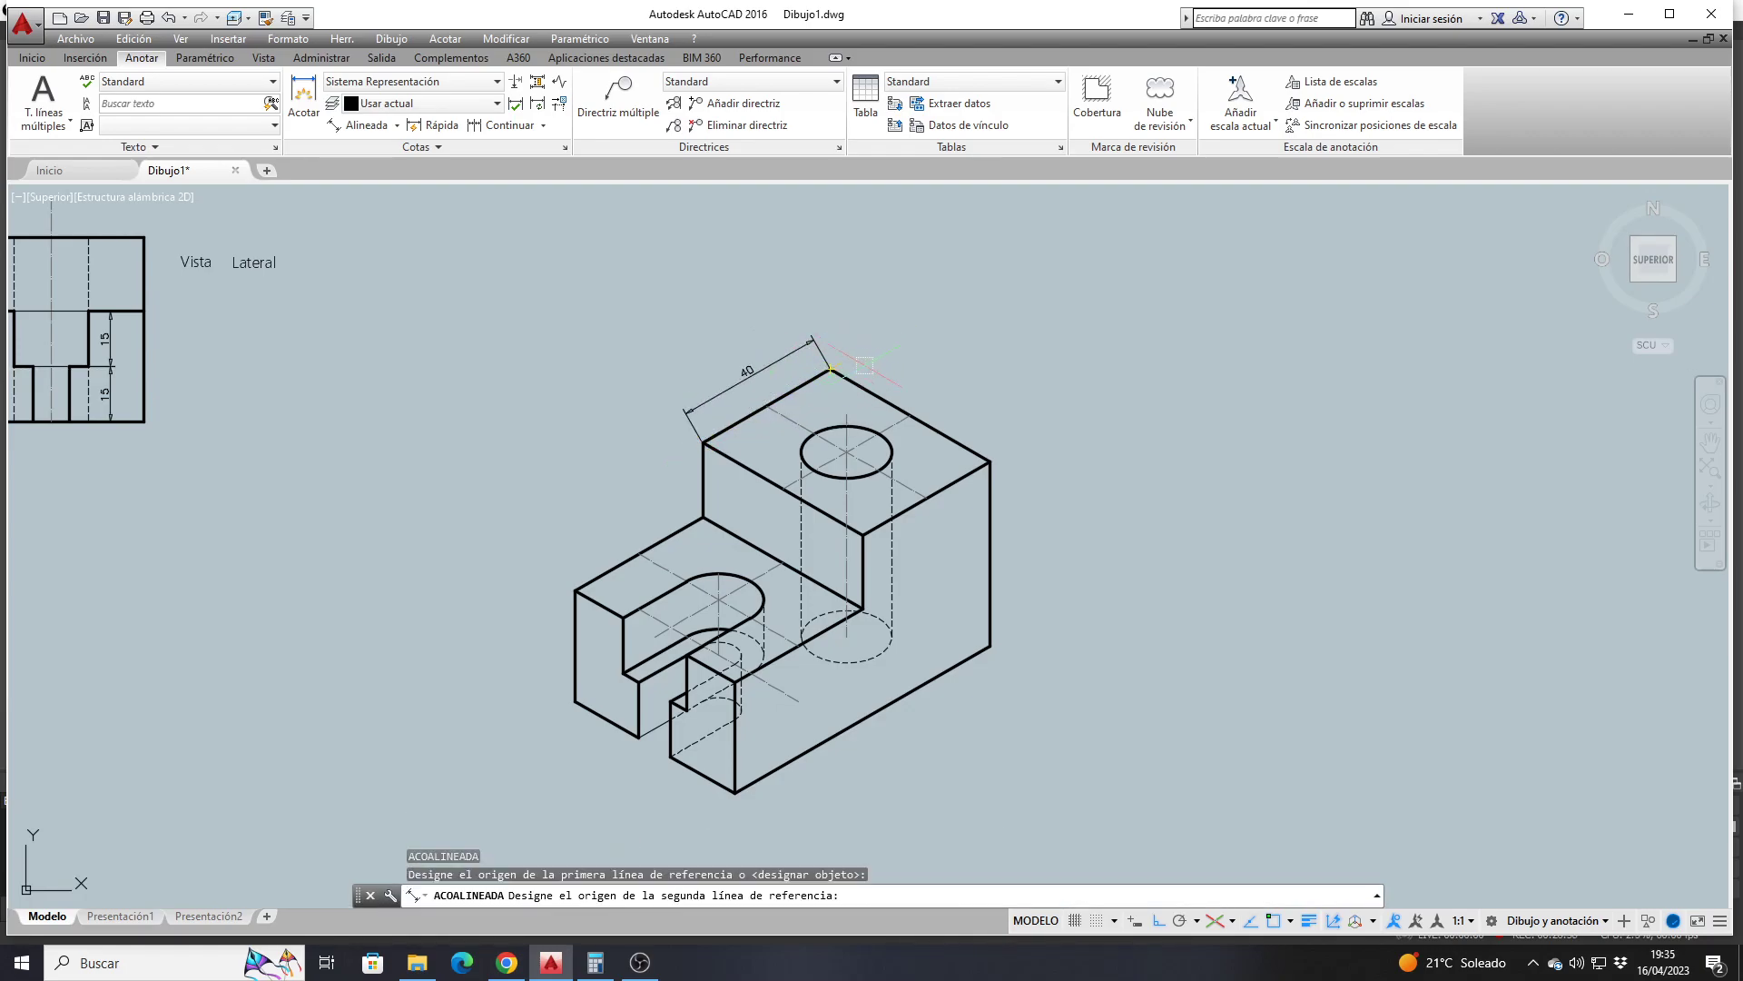
{"action": "left_click", "coordinate": [989, 462]}
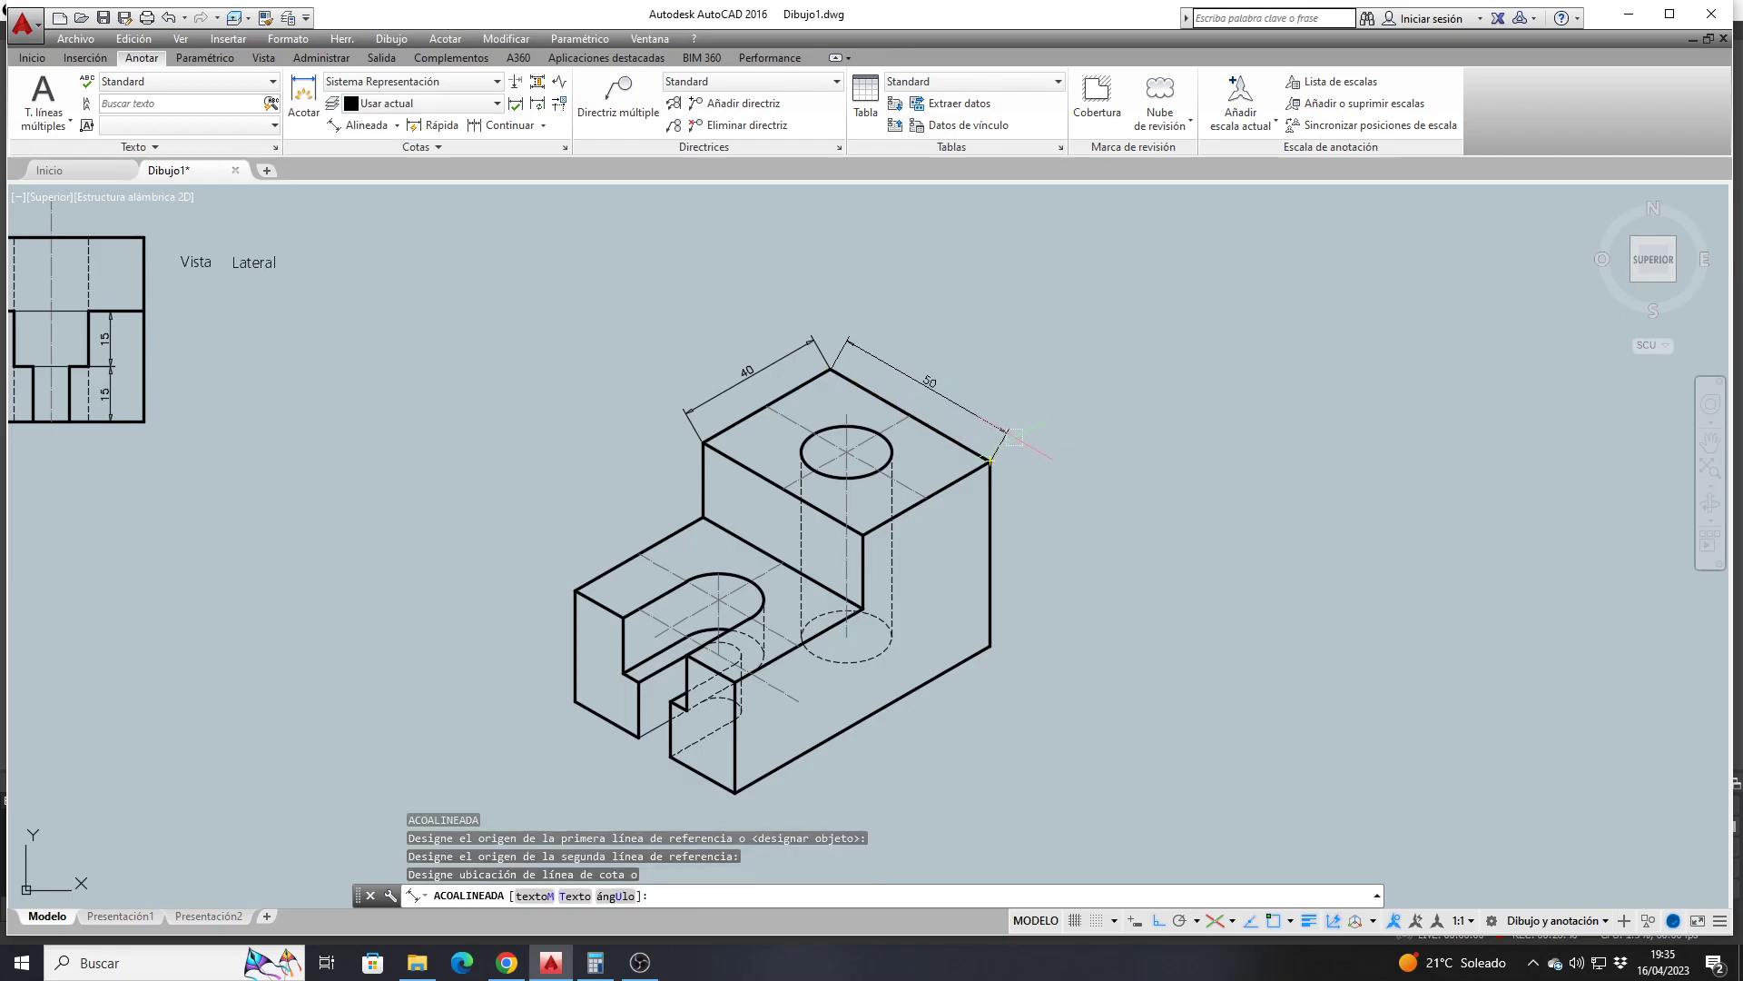
{"action": "left_click", "coordinate": [1004, 427]}
{"action": "key", "text": "Return"}
{"action": "left_click", "coordinate": [990, 461]}
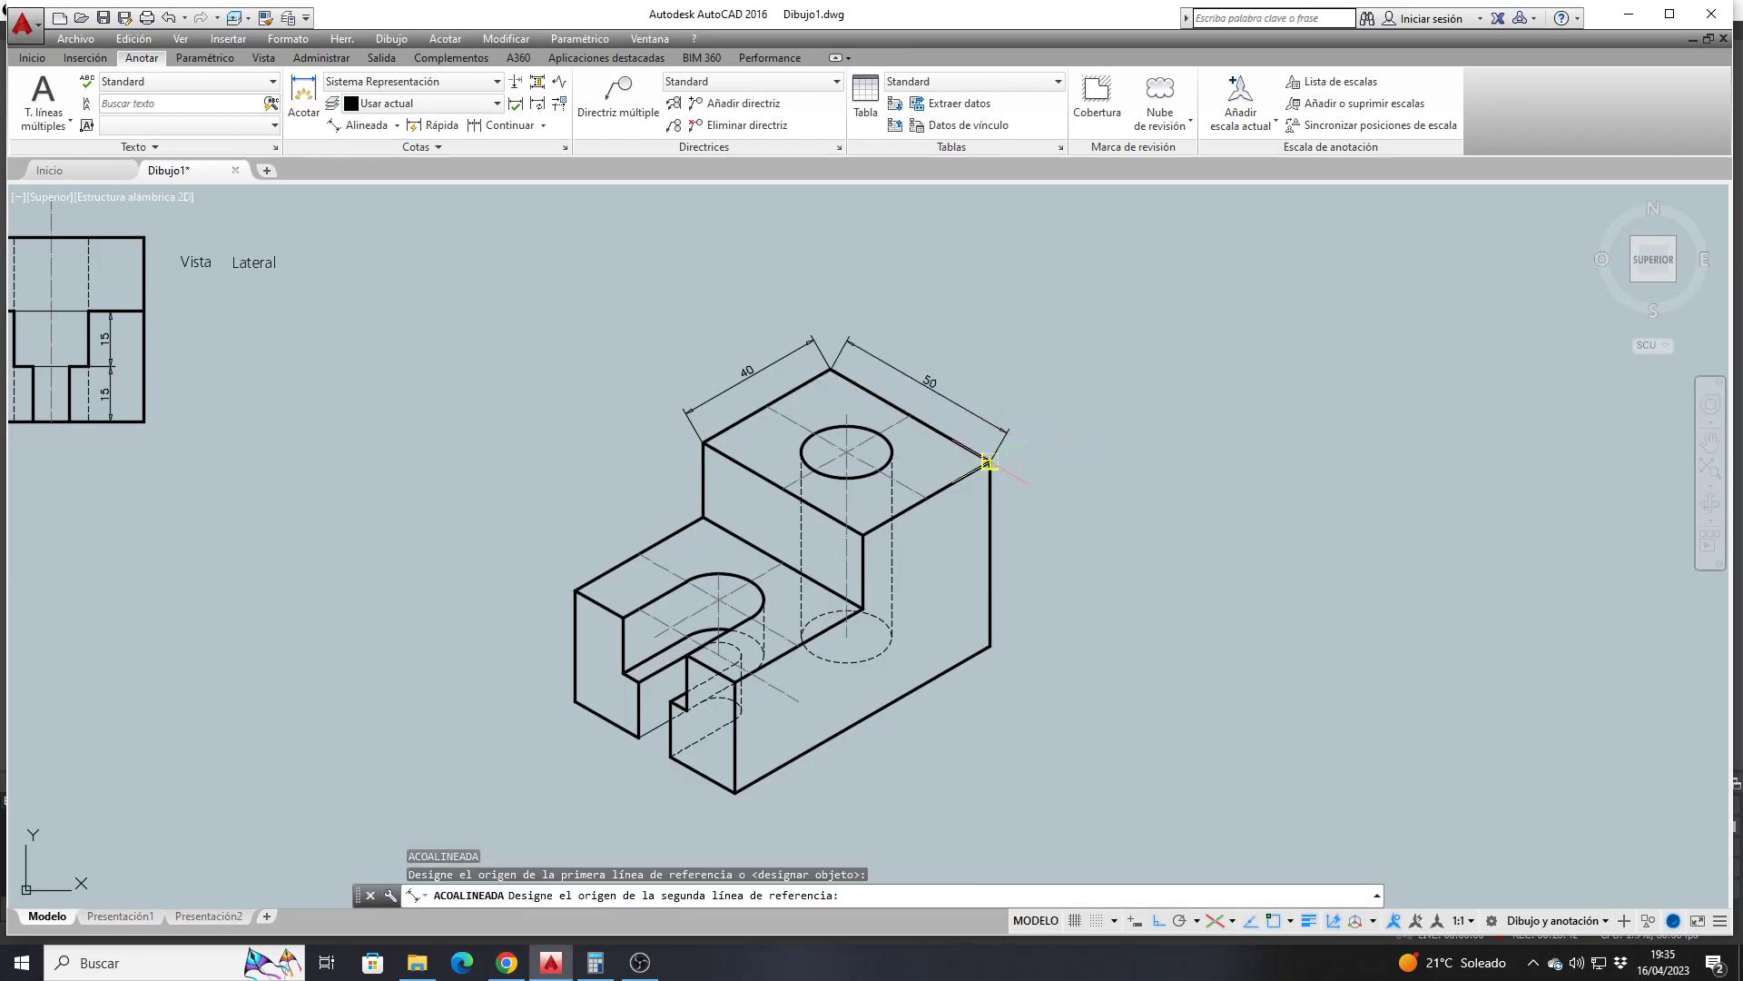
{"action": "left_click", "coordinate": [990, 647]}
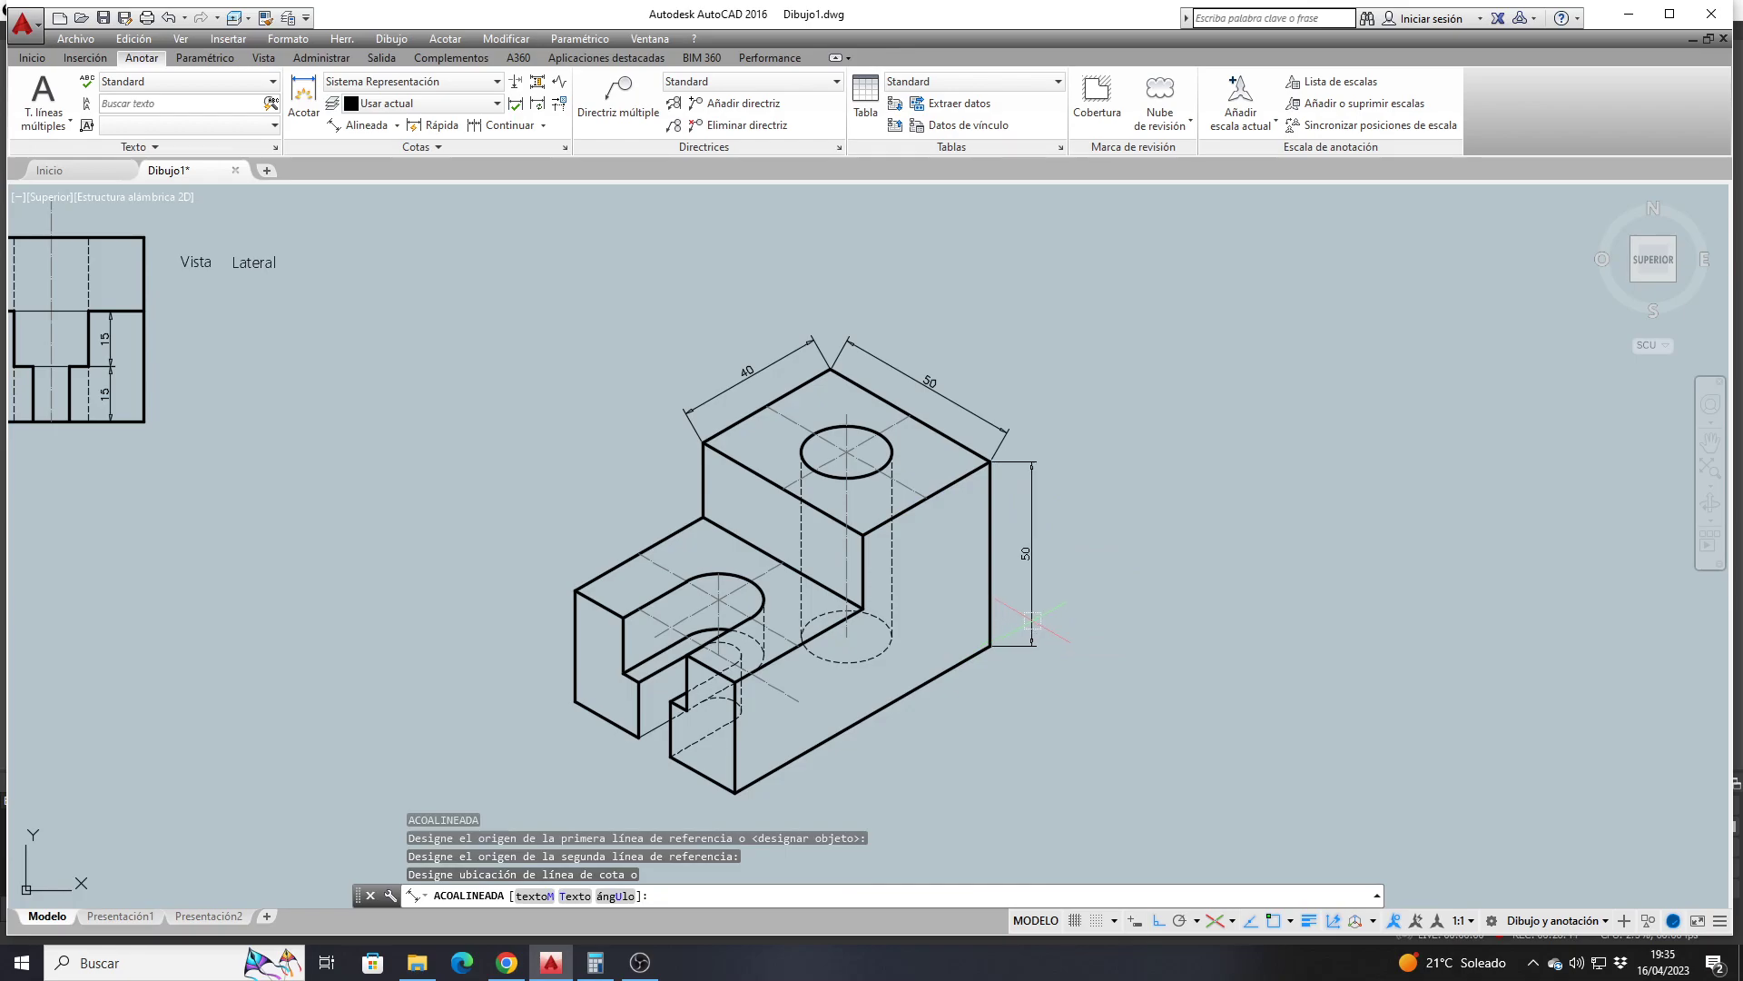
{"action": "left_click", "coordinate": [1033, 621]}
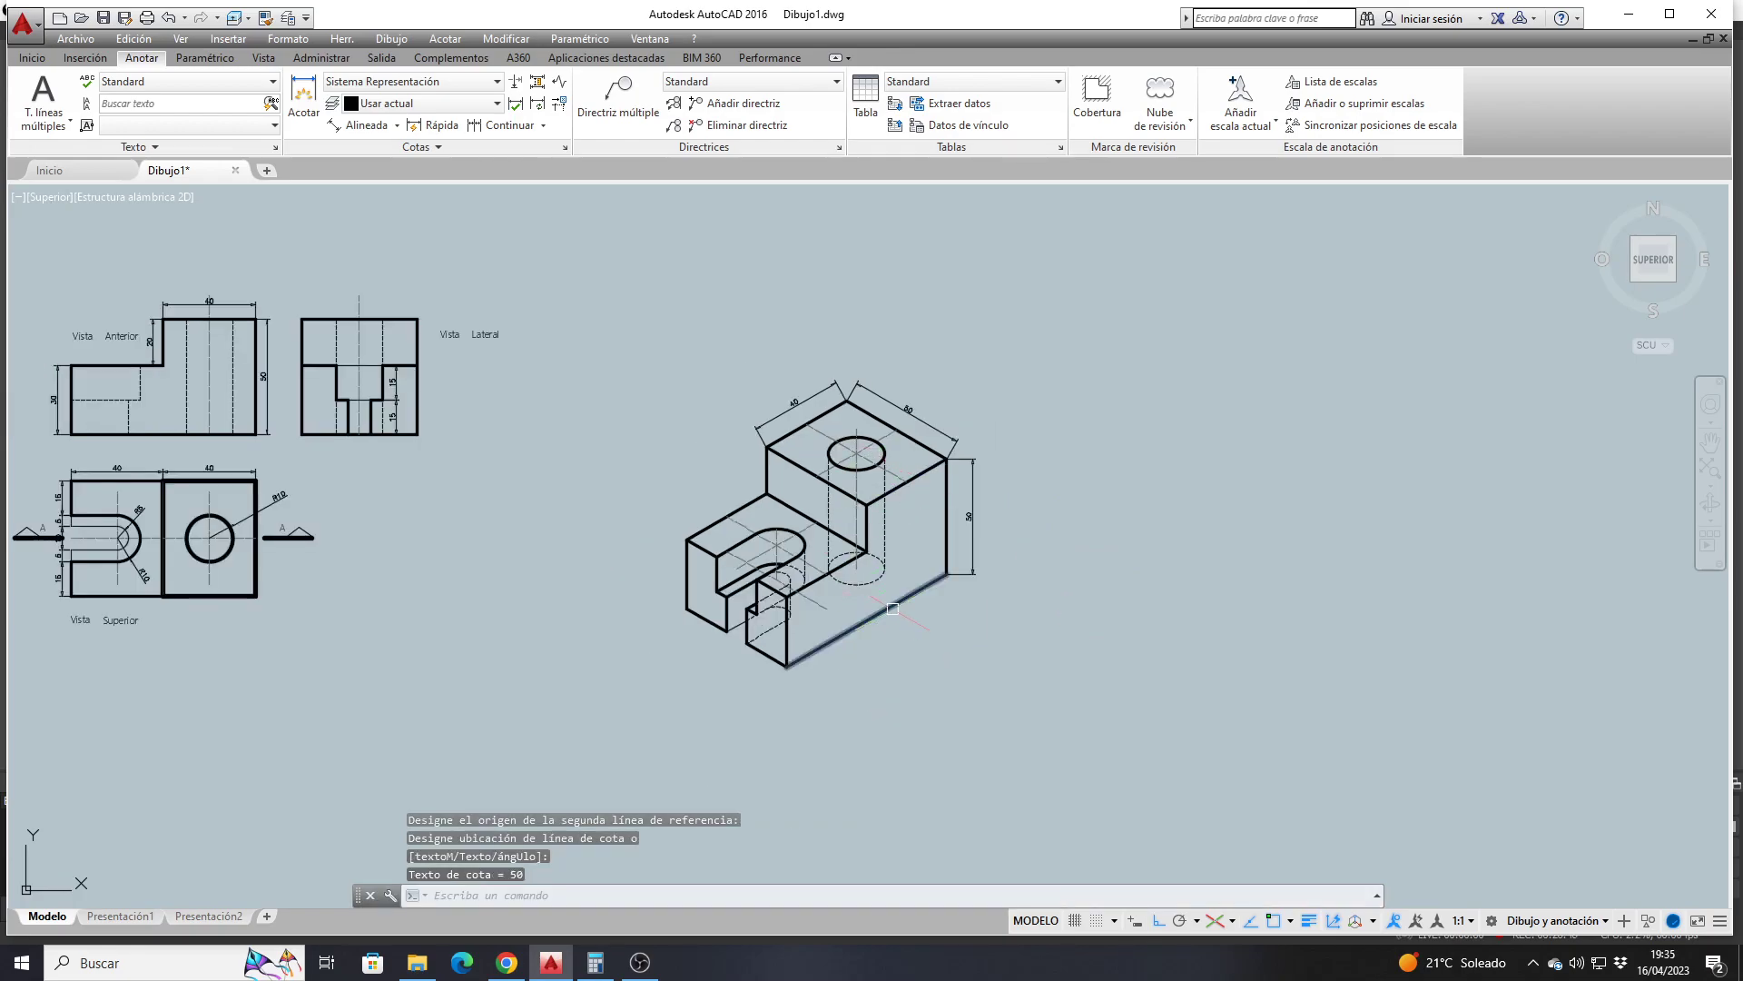
Add an aligned dimension below the long bottom edge of the block's right side
{"action": "key", "text": "Return"}
{"action": "left_click", "coordinate": [788, 665]}
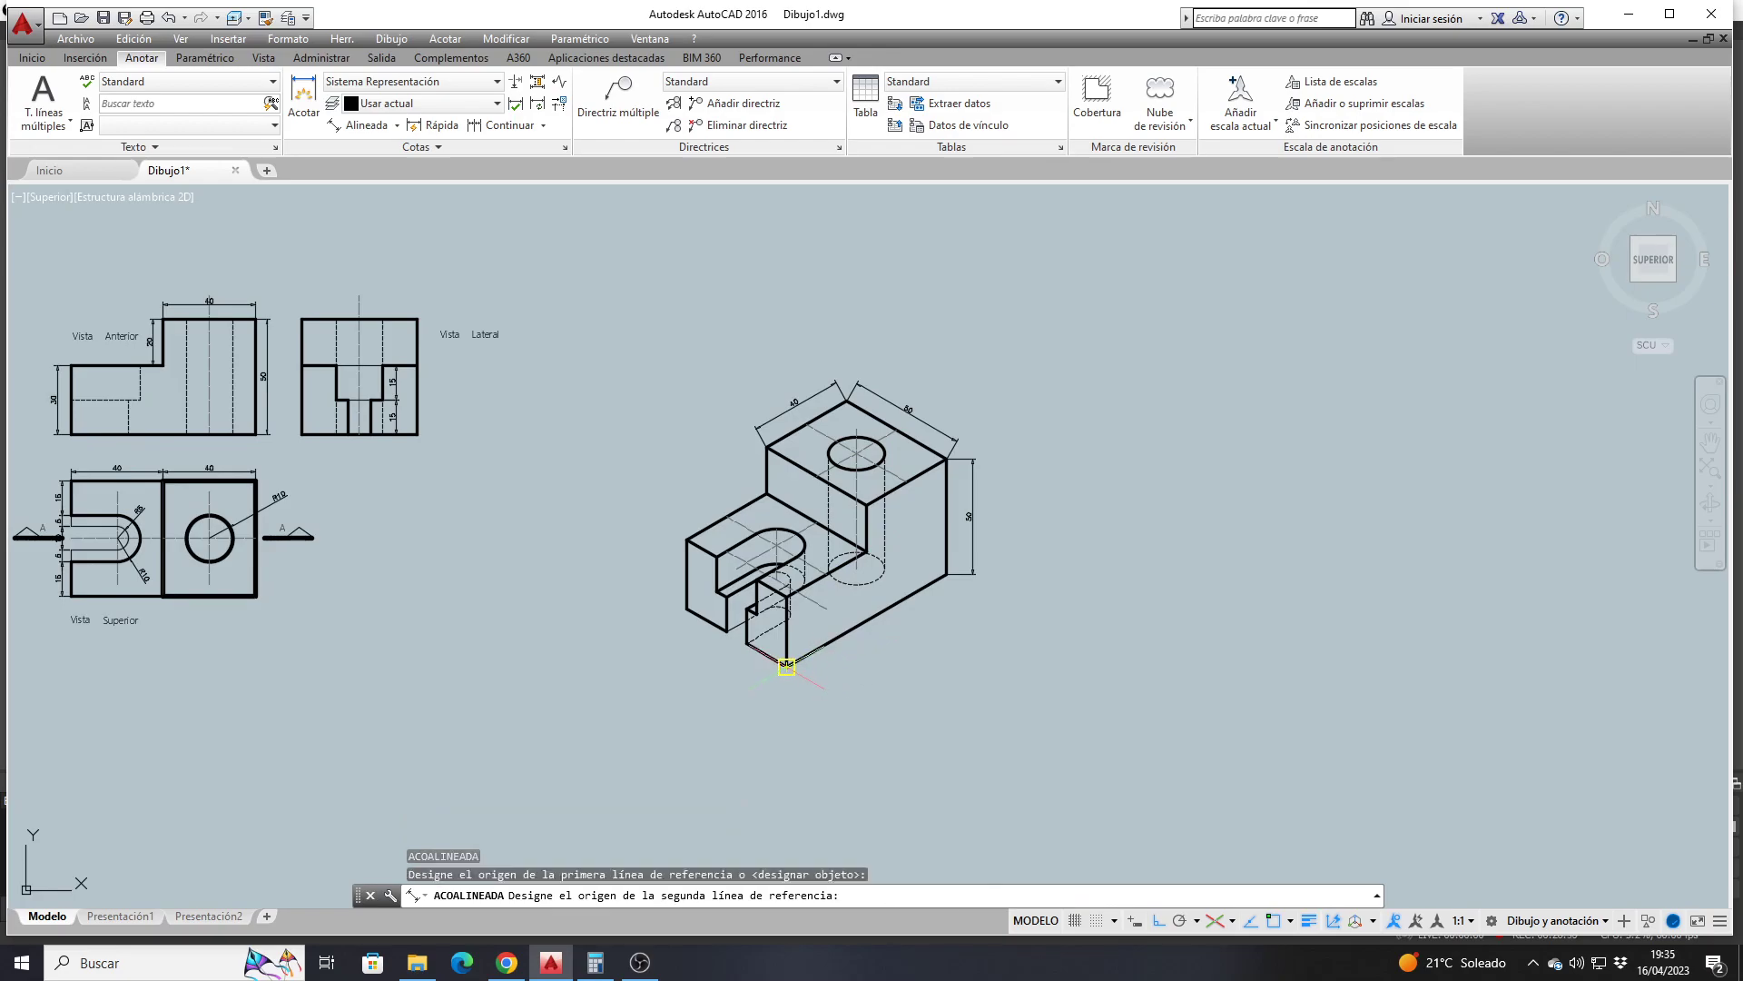
{"action": "left_click", "coordinate": [947, 574]}
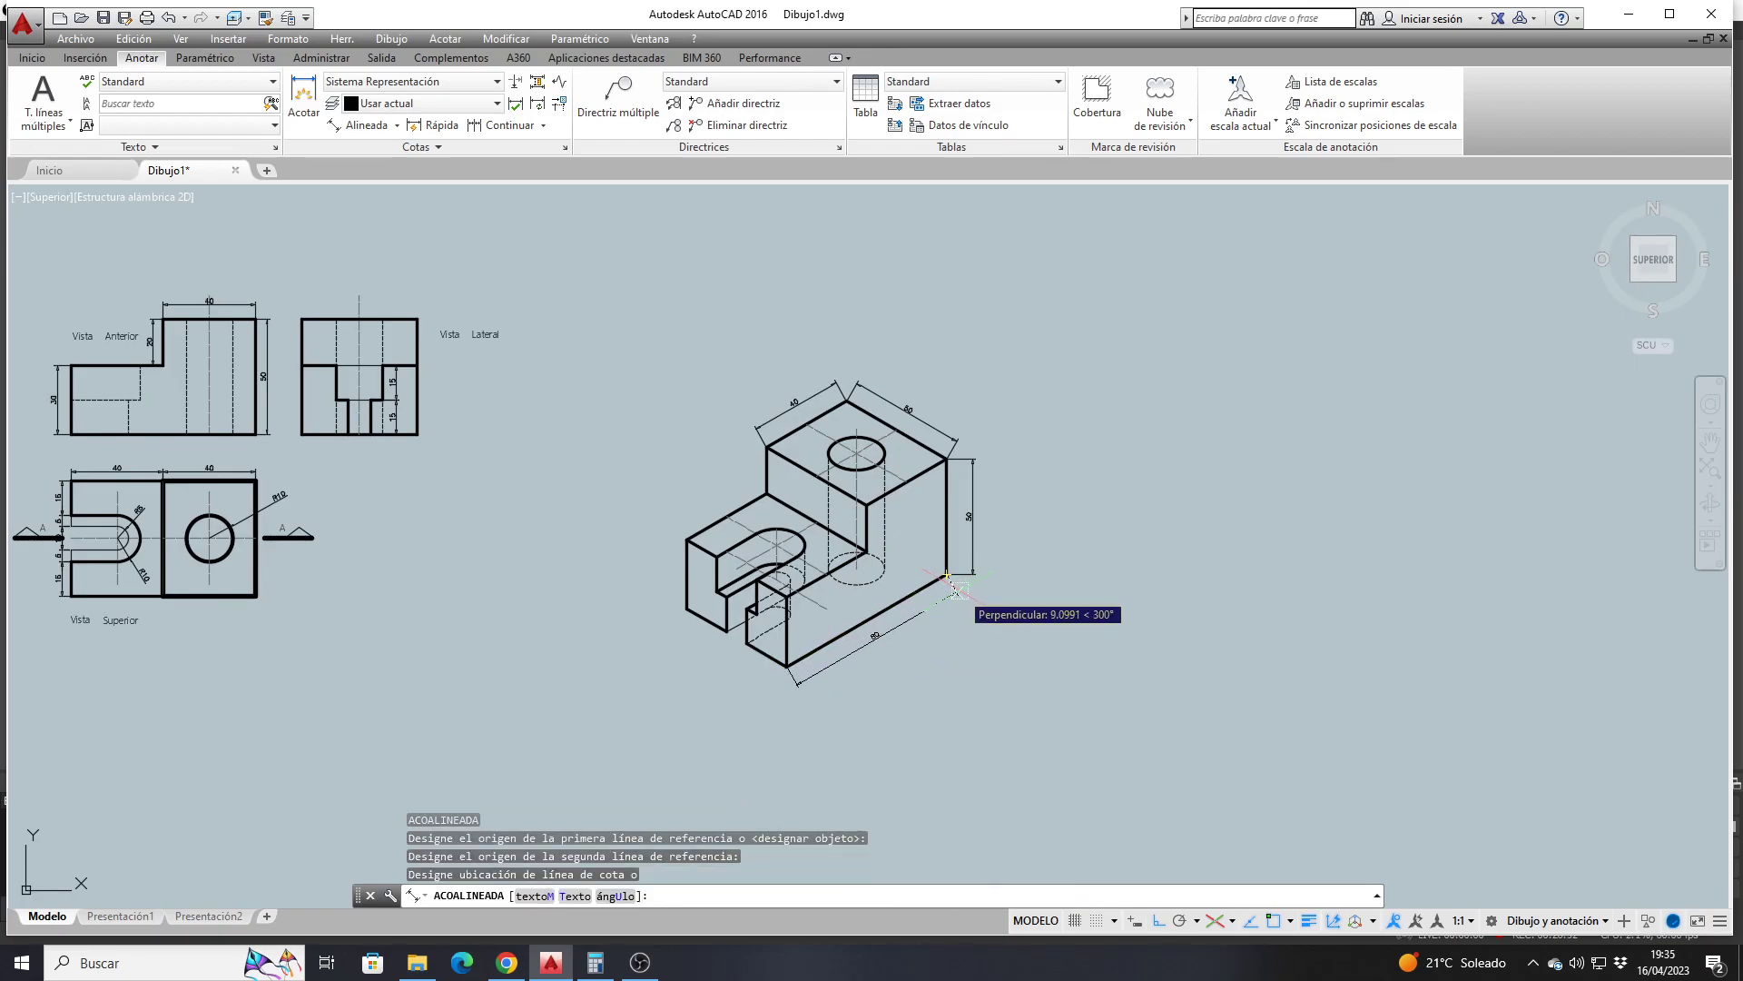
{"action": "left_click", "coordinate": [955, 599]}
Add aligned vertical dimensions to the low block's left edge and to the step between the low and tall blocks
{"action": "scroll", "coordinate": [645, 577], "scroll_direction": "up", "scroll_amount": 4}
{"action": "key", "text": "Return"}
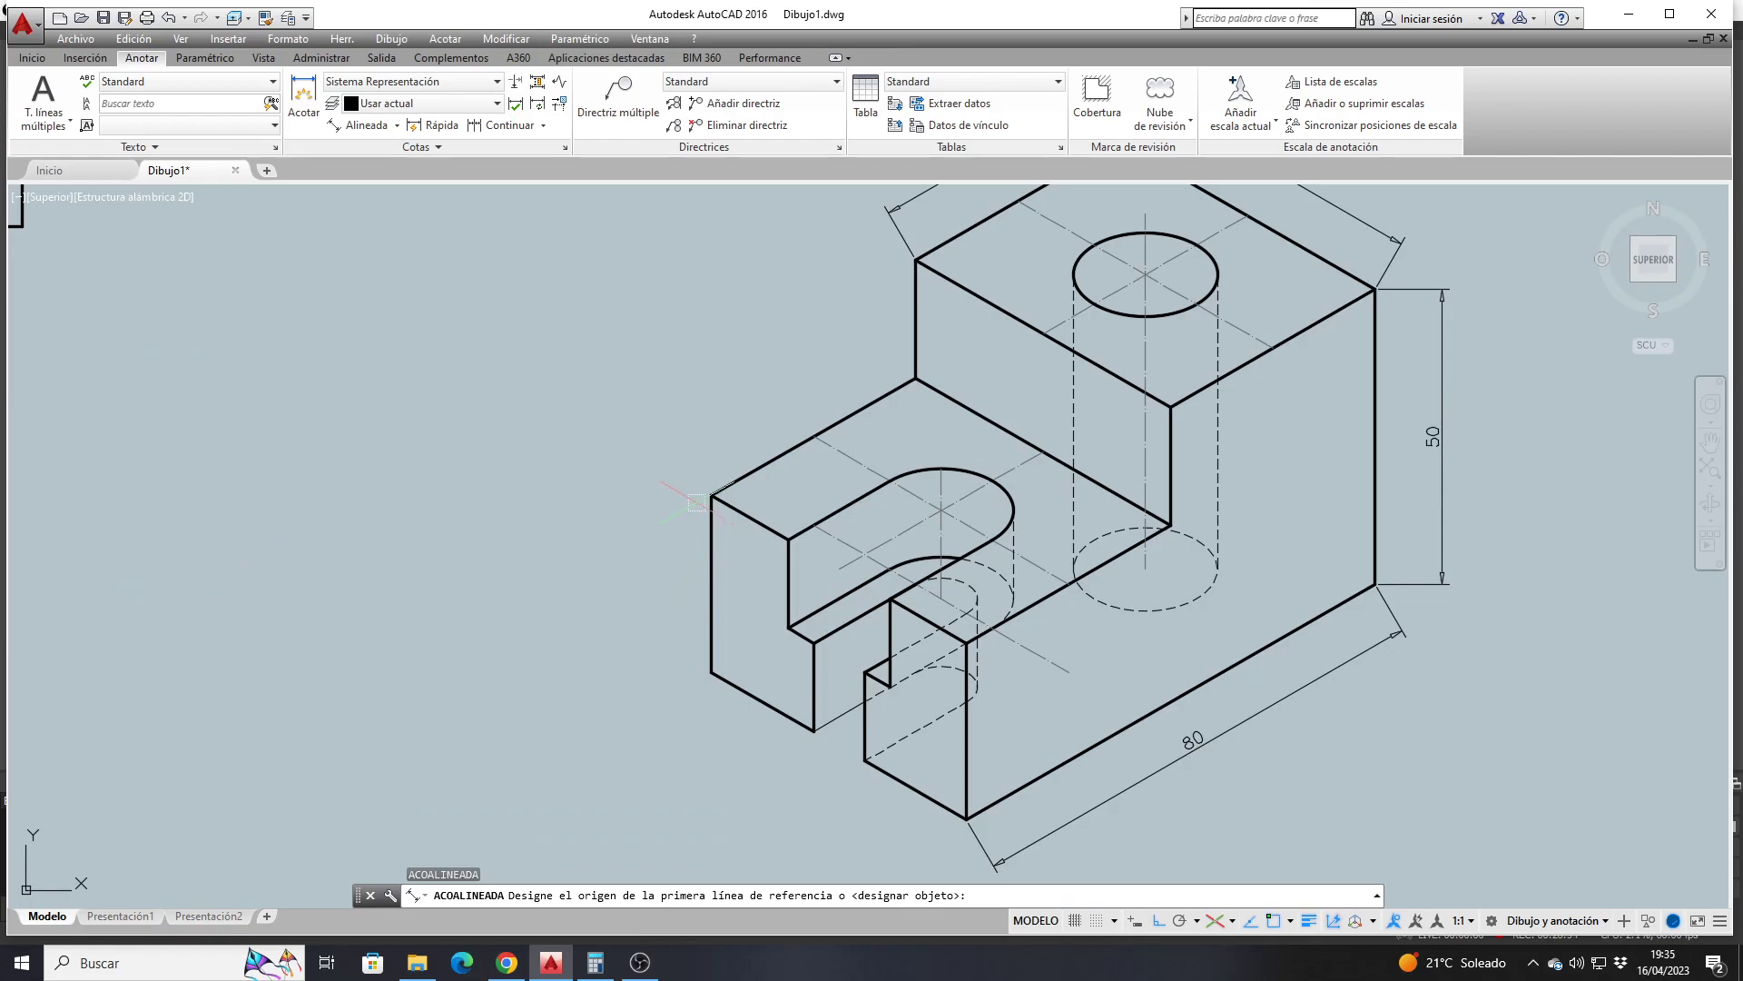
{"action": "left_click", "coordinate": [711, 494]}
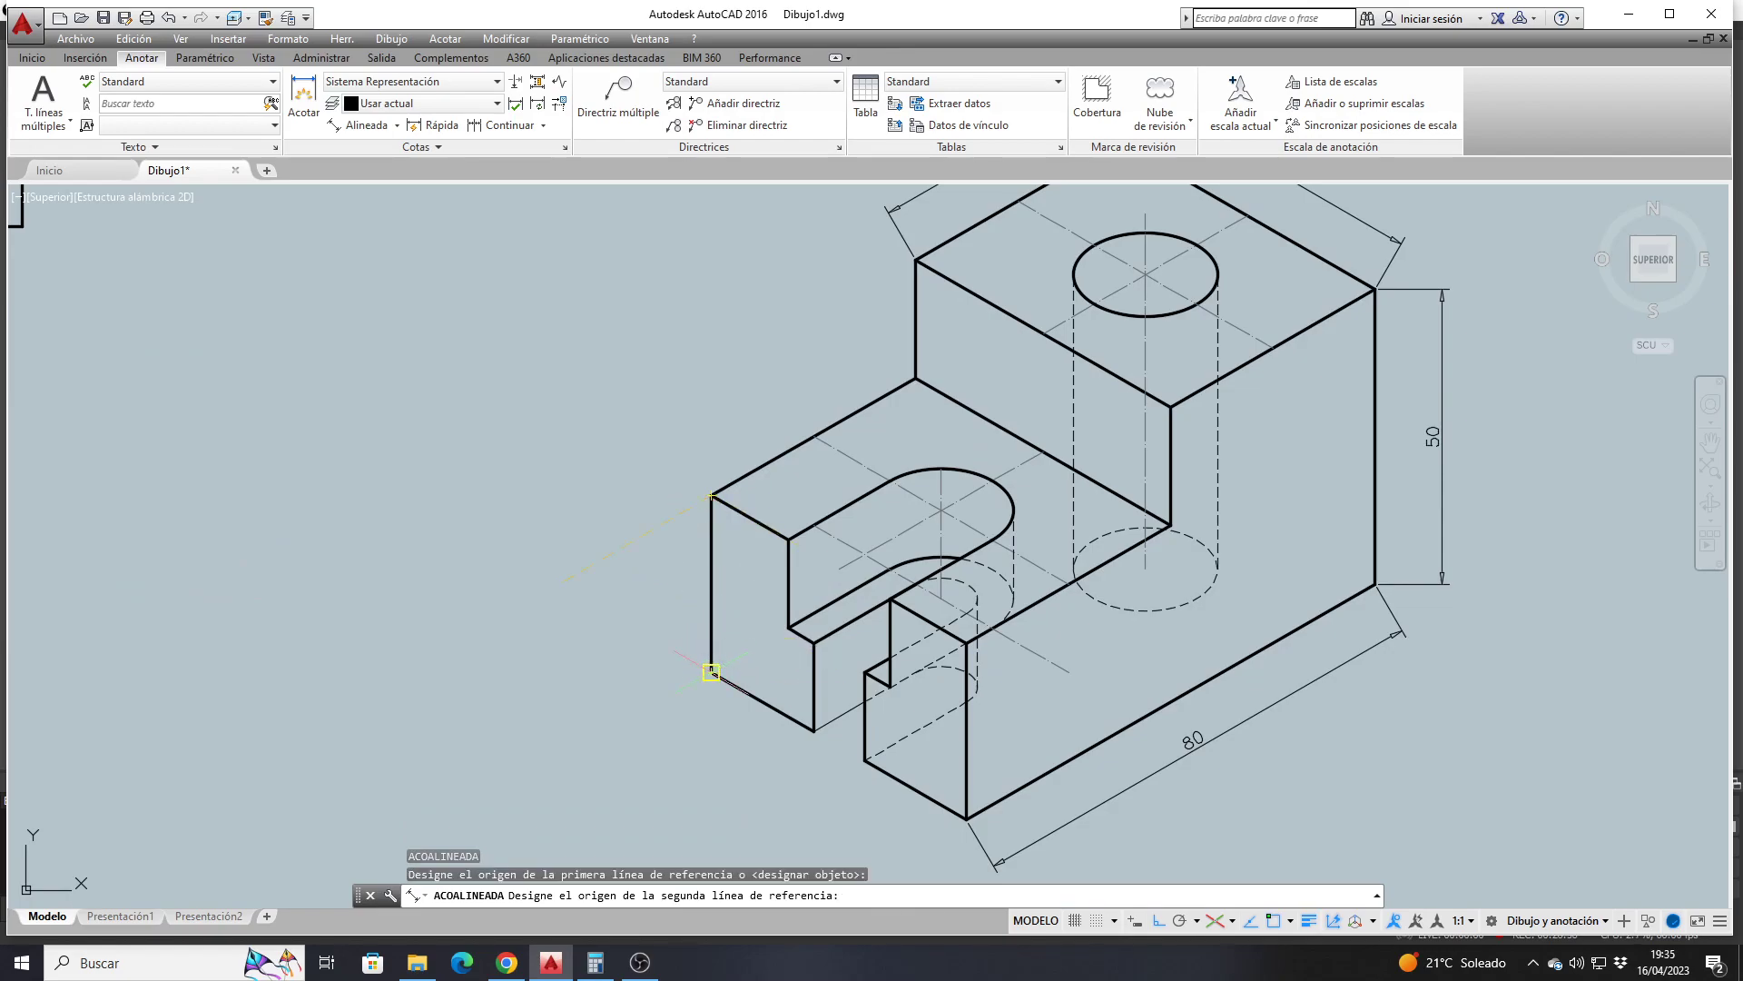
{"action": "left_click", "coordinate": [711, 671]}
{"action": "left_click", "coordinate": [661, 635]}
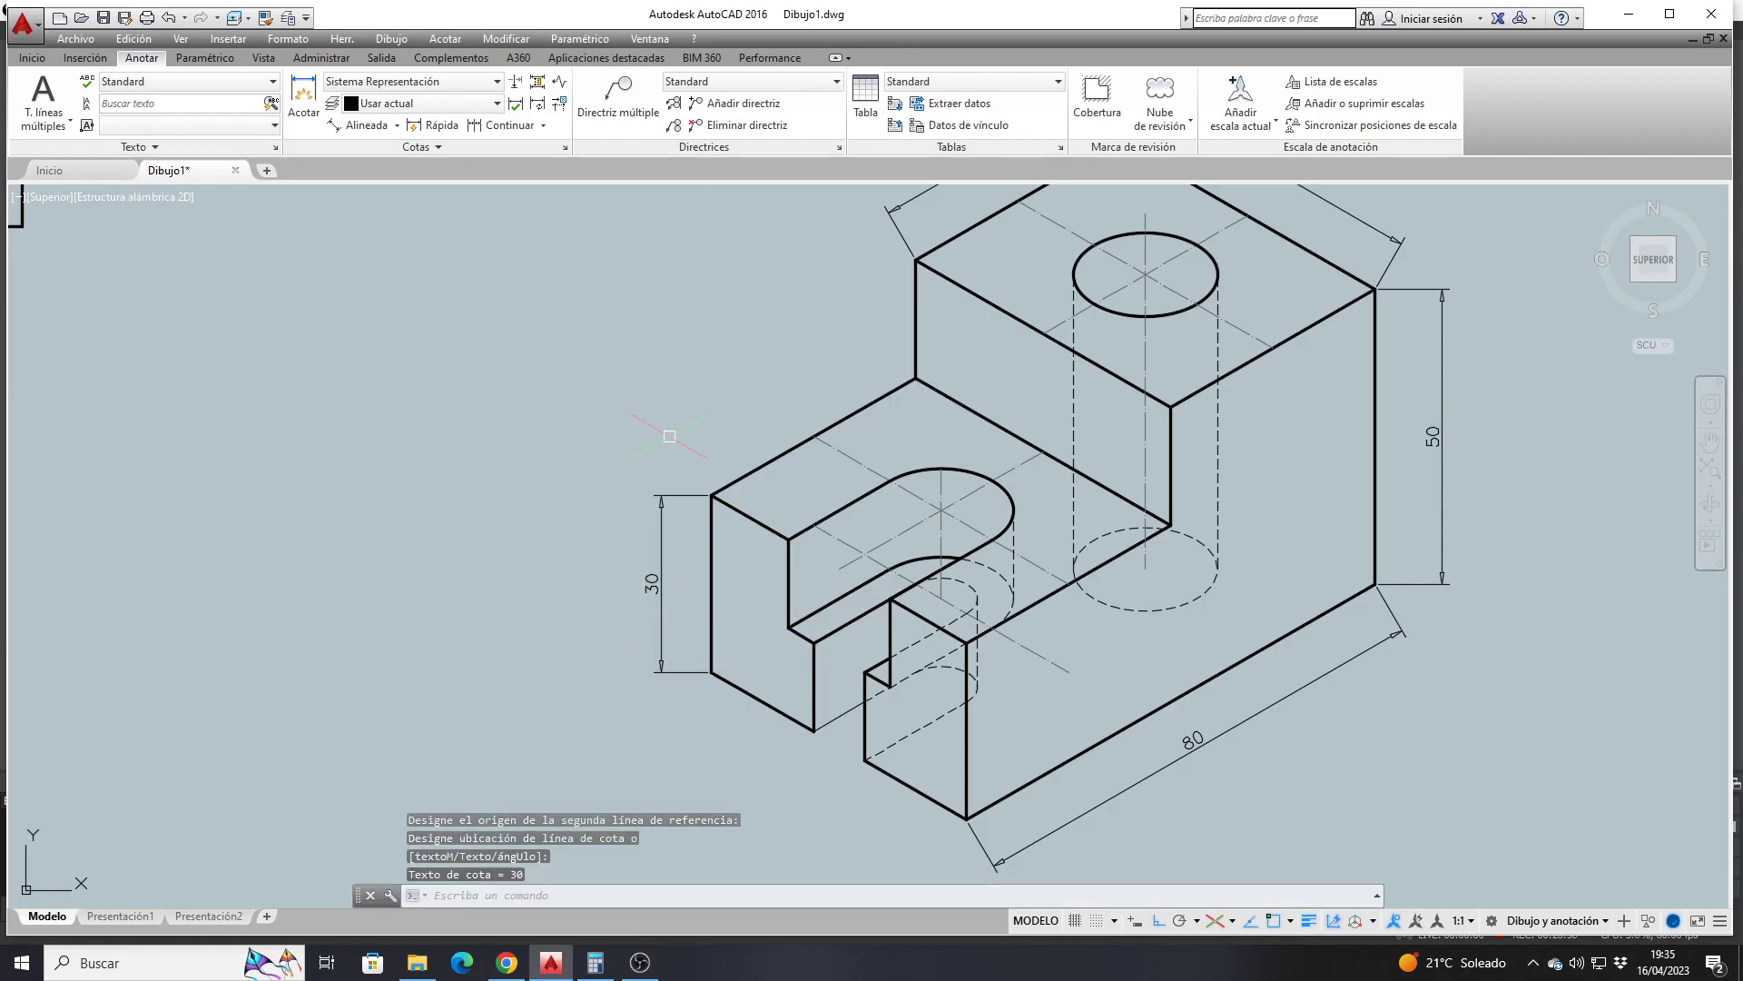
{"action": "key", "text": "Return"}
{"action": "left_click", "coordinate": [916, 260]}
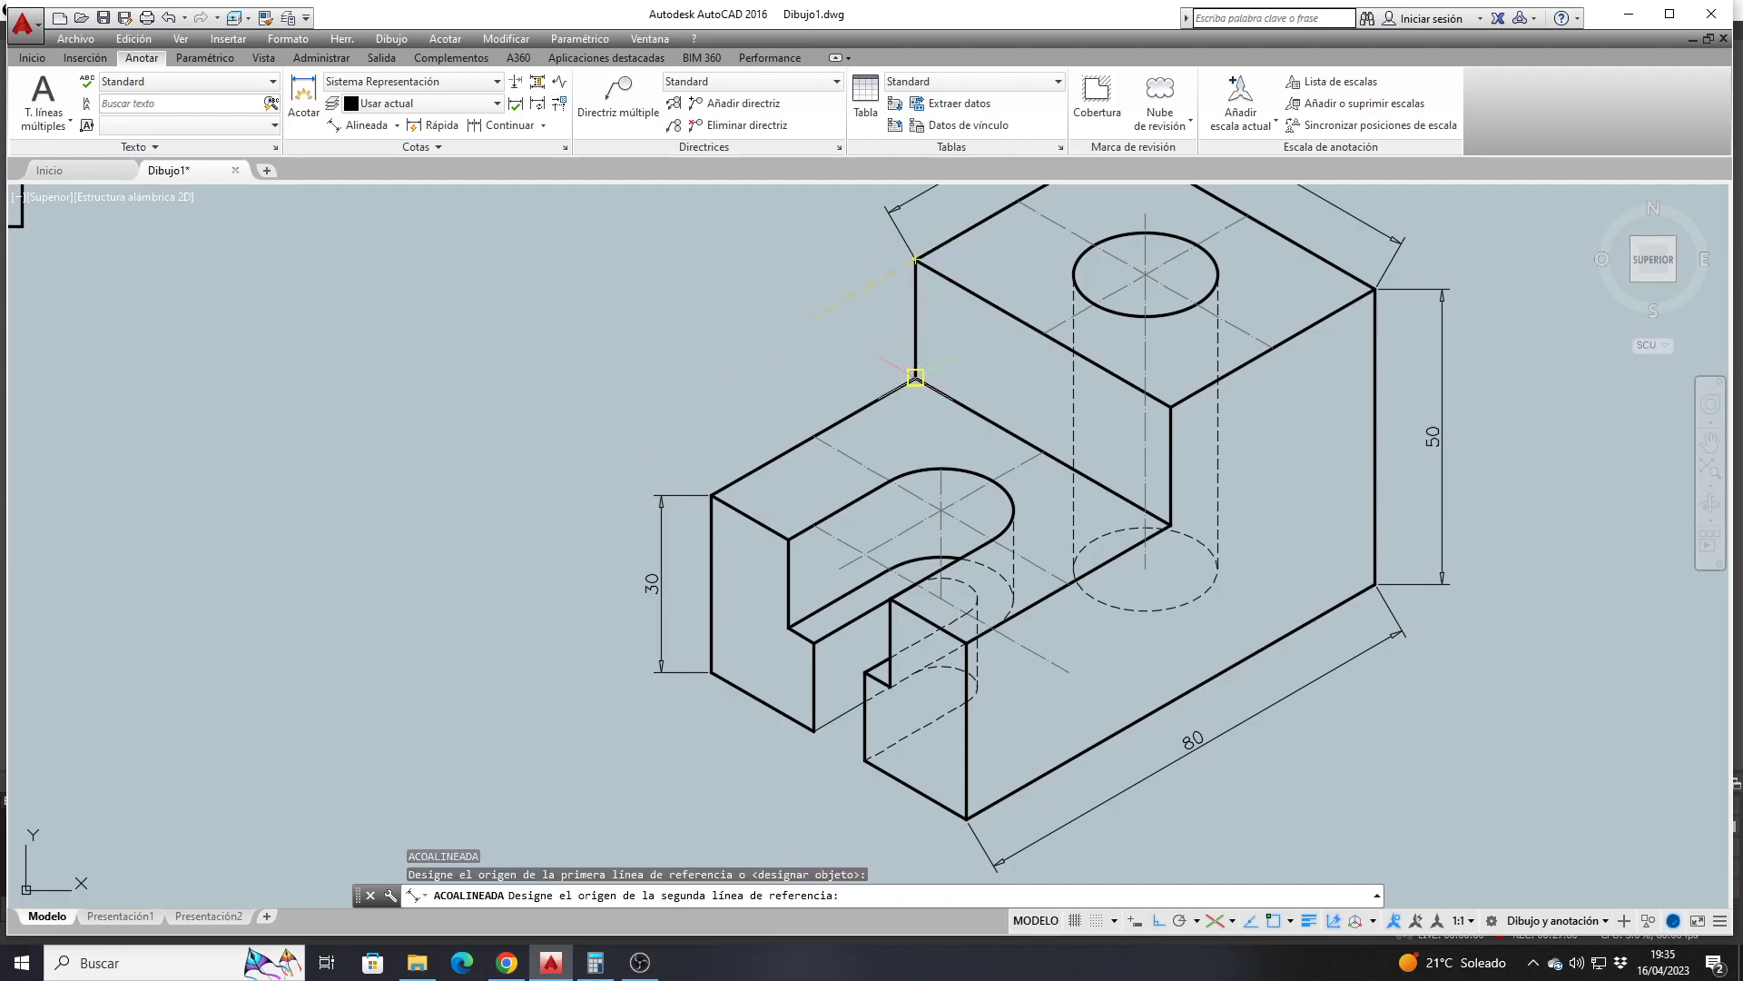
{"action": "left_click", "coordinate": [916, 378]}
{"action": "left_click", "coordinate": [862, 338]}
Add an aligned dimension across the upper, wider part of the slot, between its two top front corners
{"action": "scroll", "coordinate": [838, 330], "scroll_direction": "down", "scroll_amount": 1}
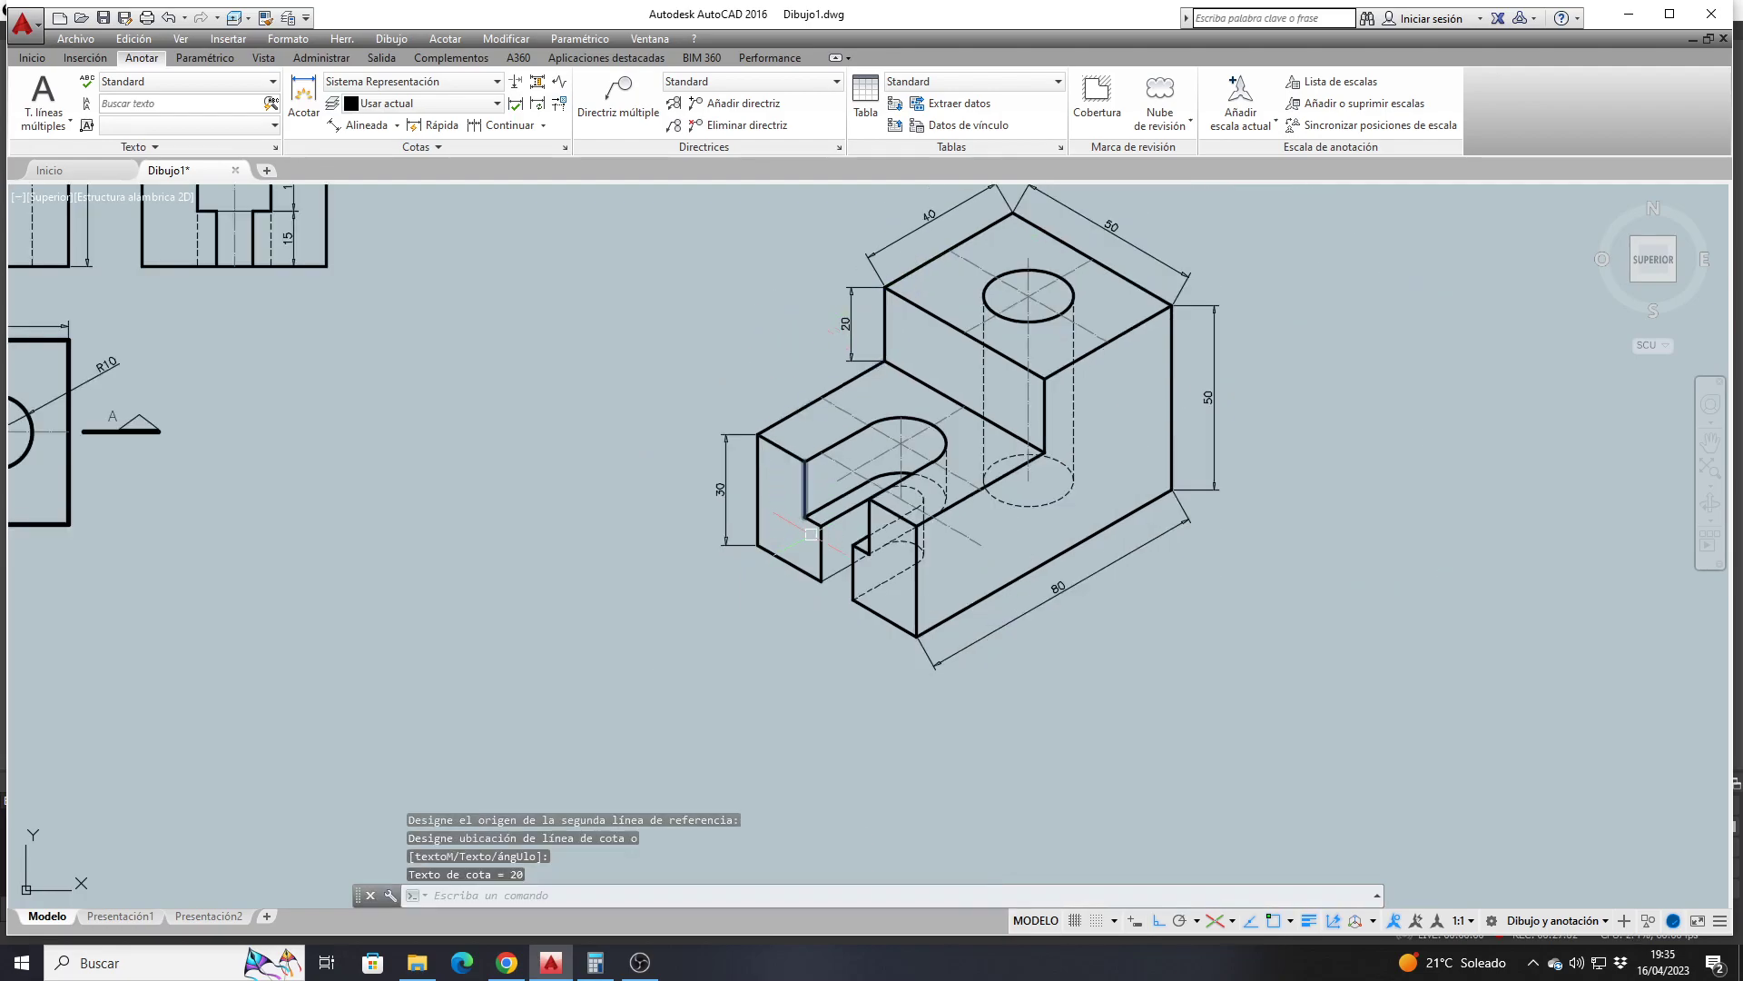
{"action": "scroll", "coordinate": [803, 576], "scroll_direction": "up", "scroll_amount": 2}
{"action": "key", "text": "Return"}
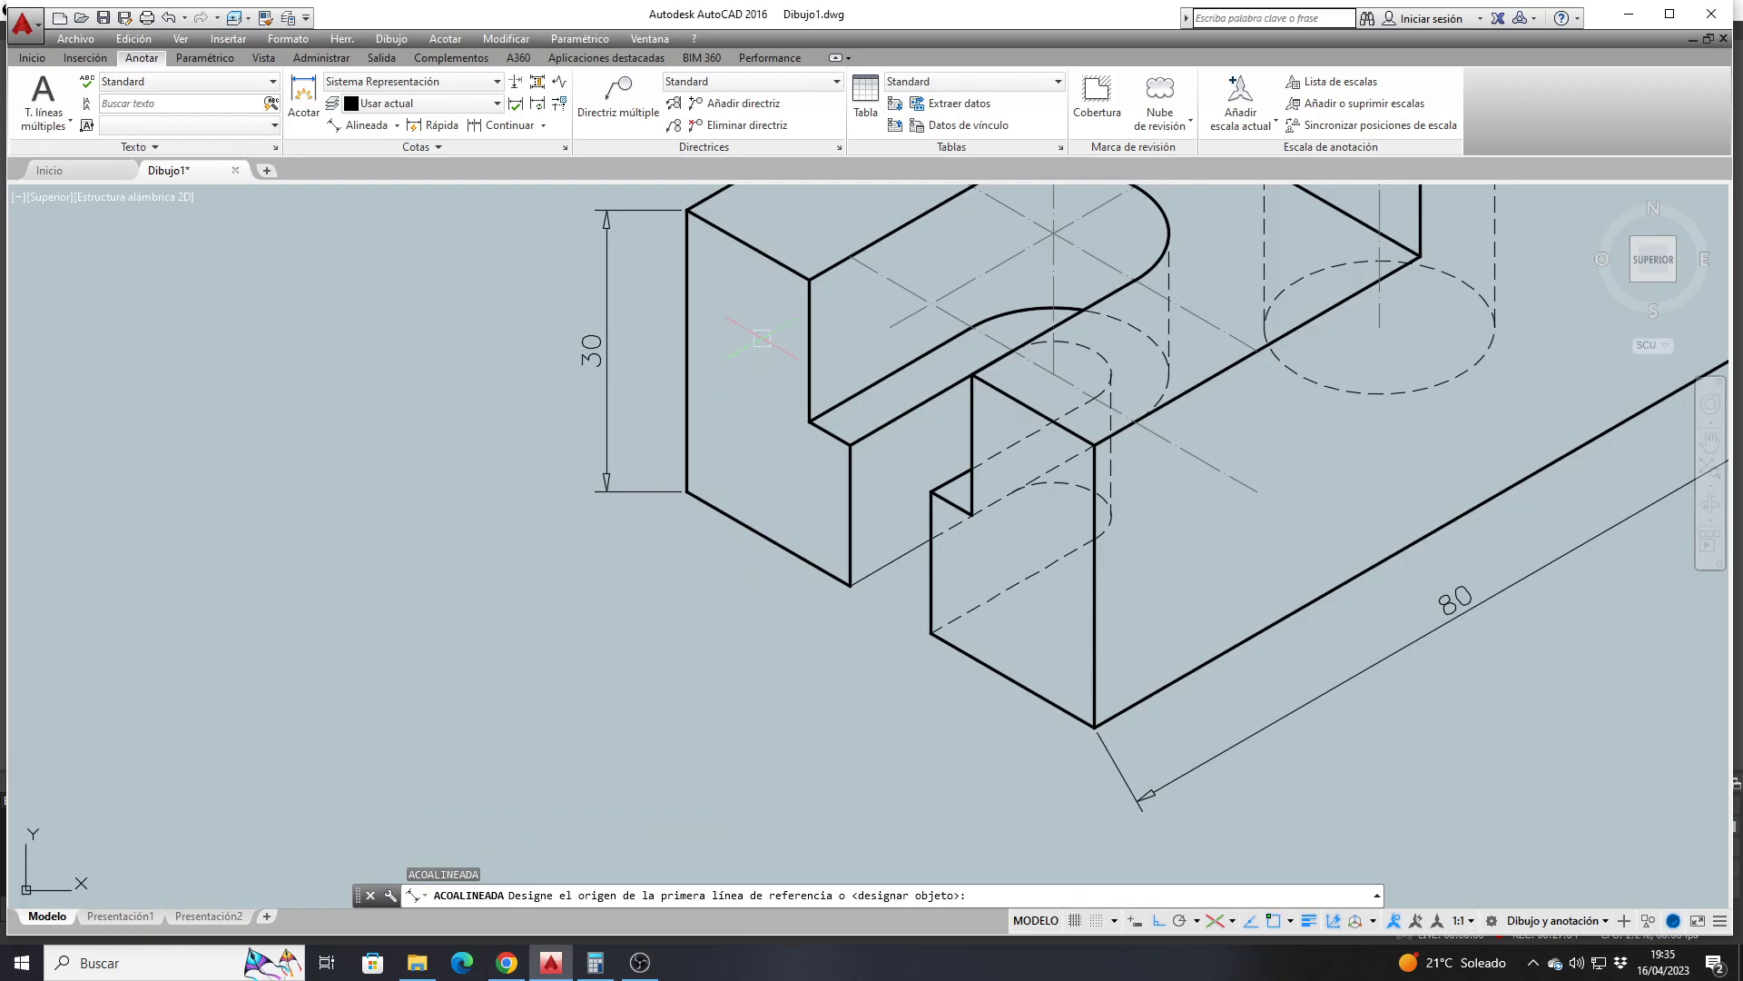
{"action": "left_click", "coordinate": [809, 280]}
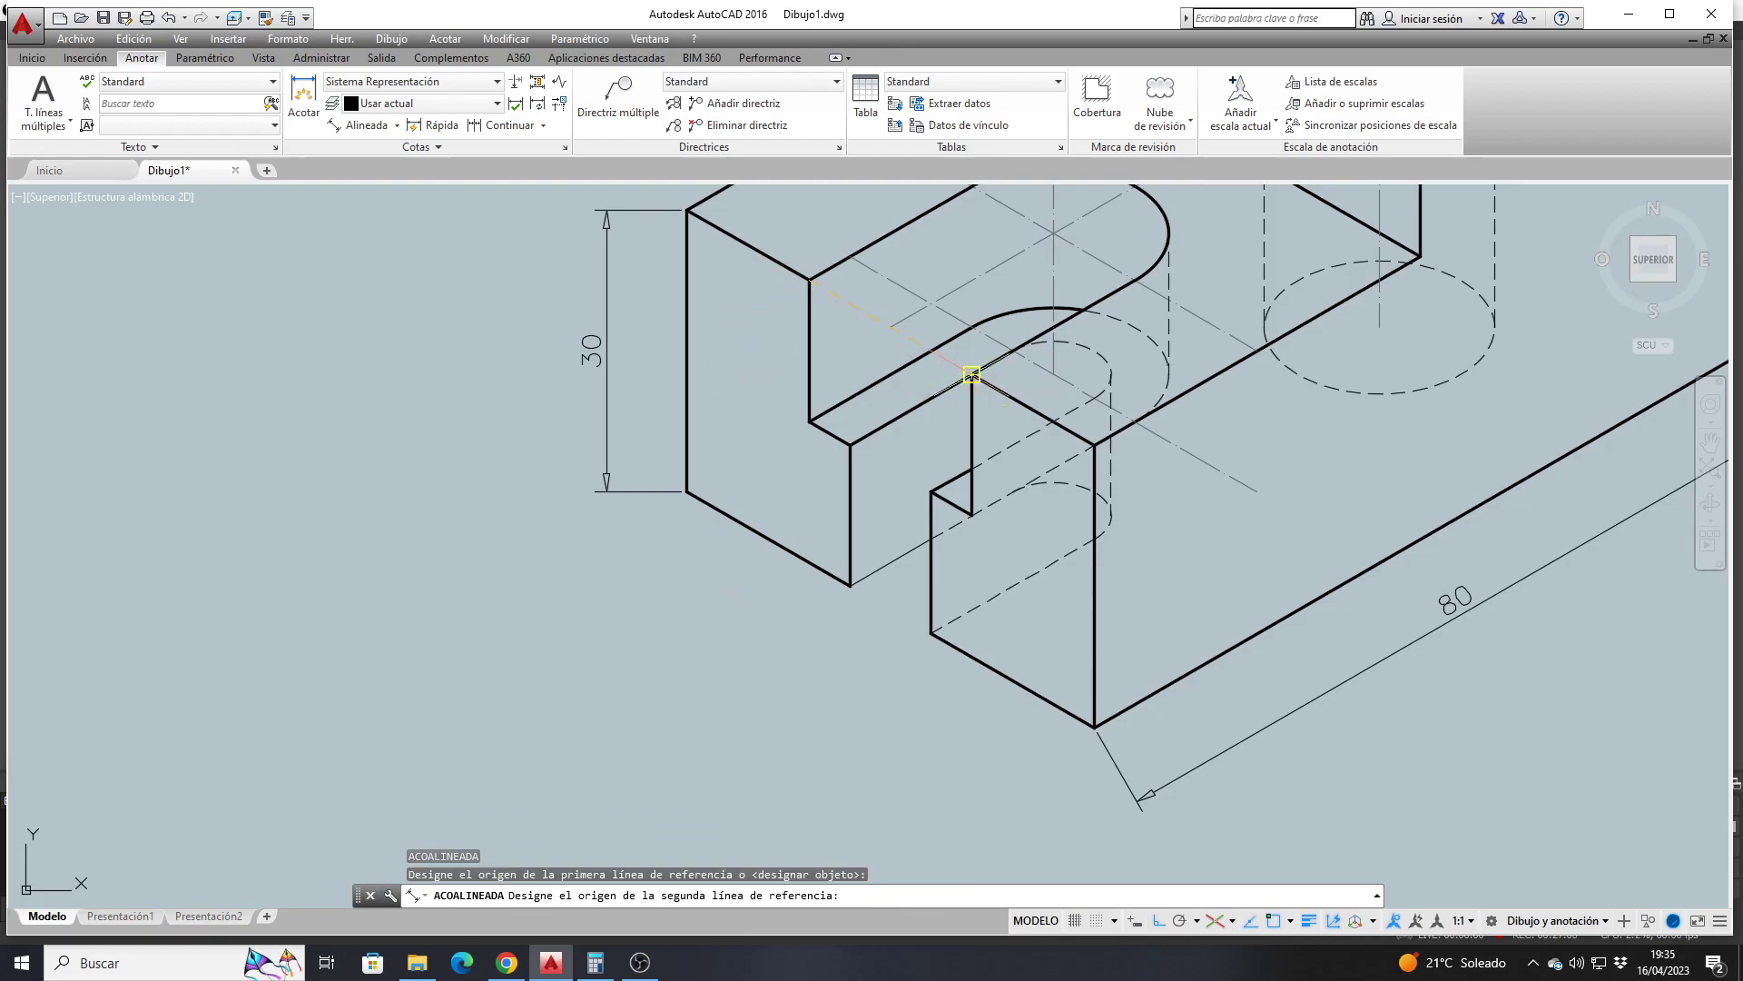
{"action": "left_click", "coordinate": [972, 374]}
{"action": "scroll", "coordinate": [971, 374], "scroll_direction": "down", "scroll_amount": 1}
{"action": "left_click", "coordinate": [958, 300]}
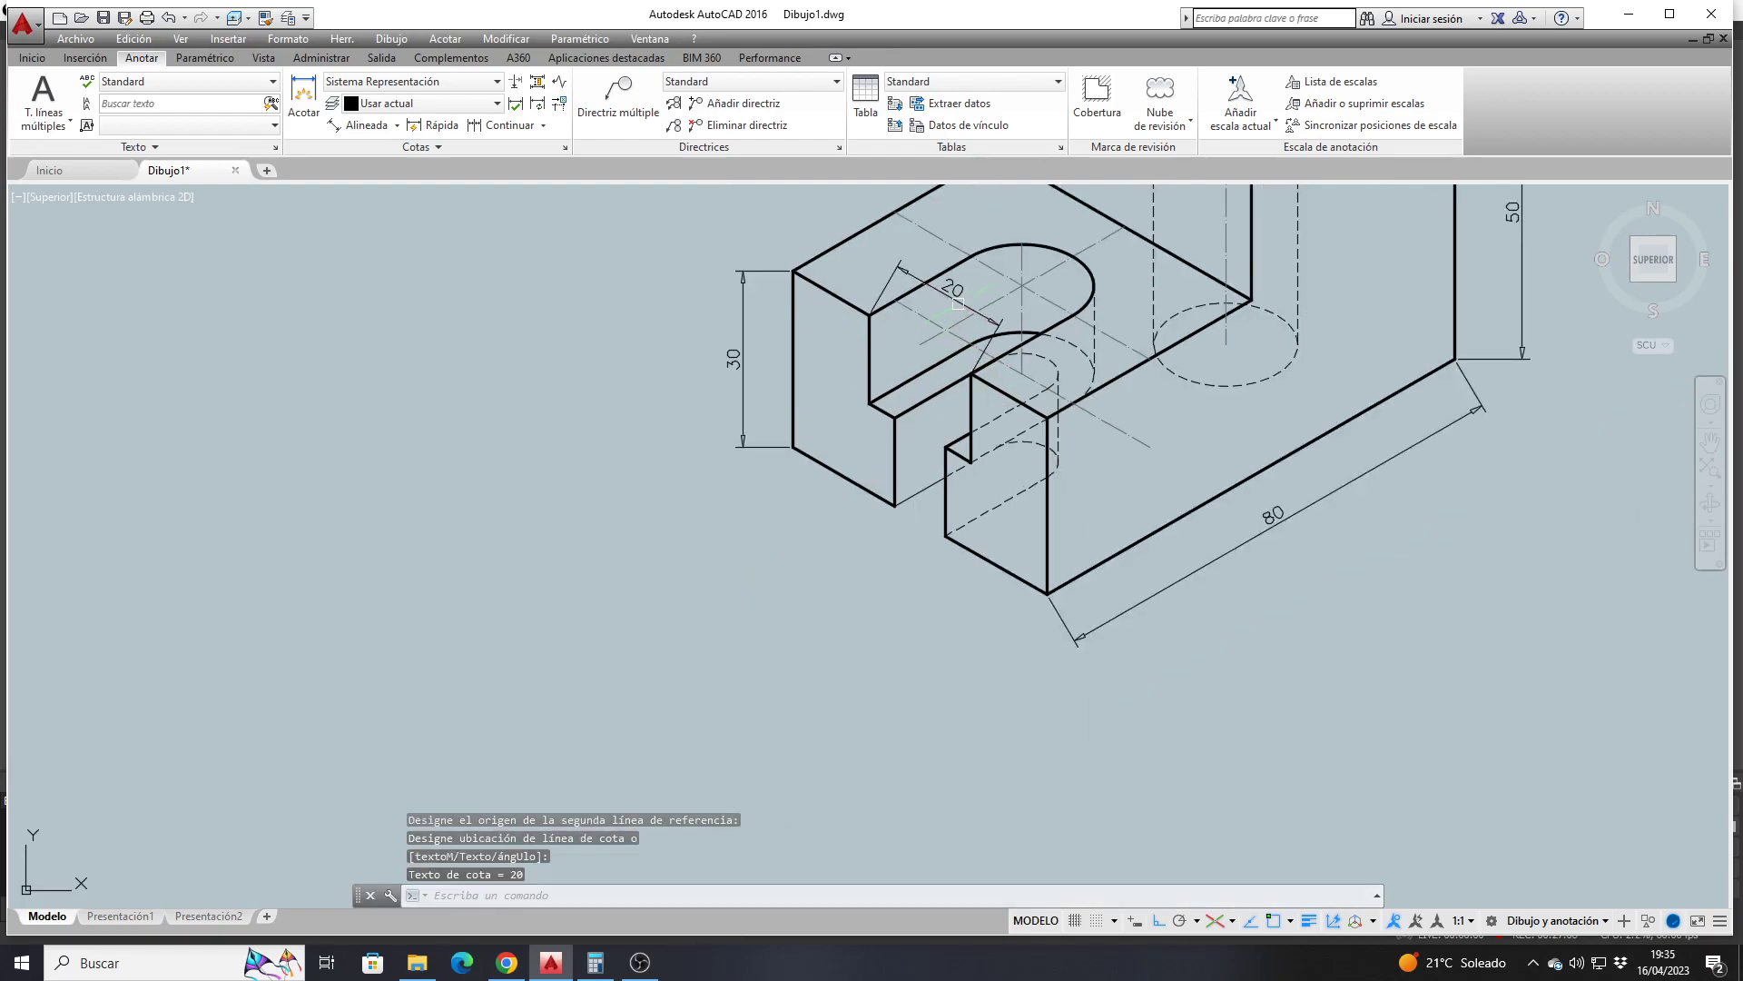
Add an aligned dimension across the lower, narrower part of the slot on the front face
{"action": "key", "text": "Return"}
{"action": "scroll", "coordinate": [895, 413], "scroll_direction": "up", "scroll_amount": 3}
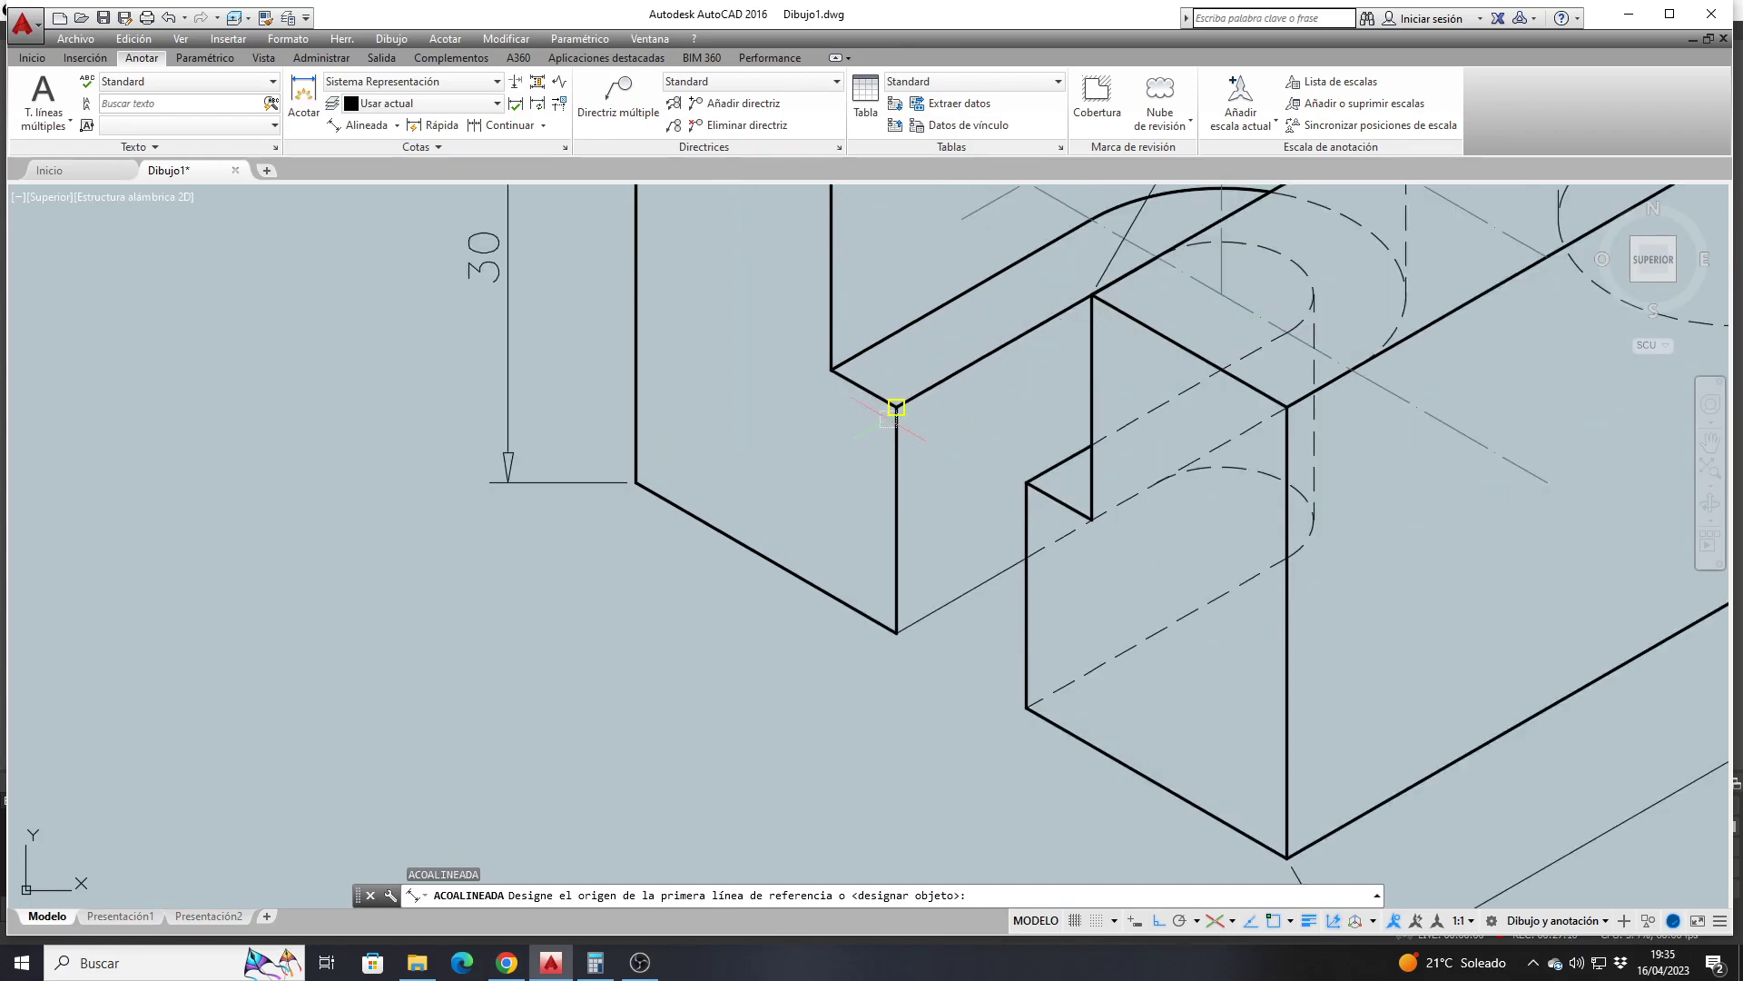
{"action": "left_click", "coordinate": [896, 407]}
{"action": "left_click", "coordinate": [1026, 482]}
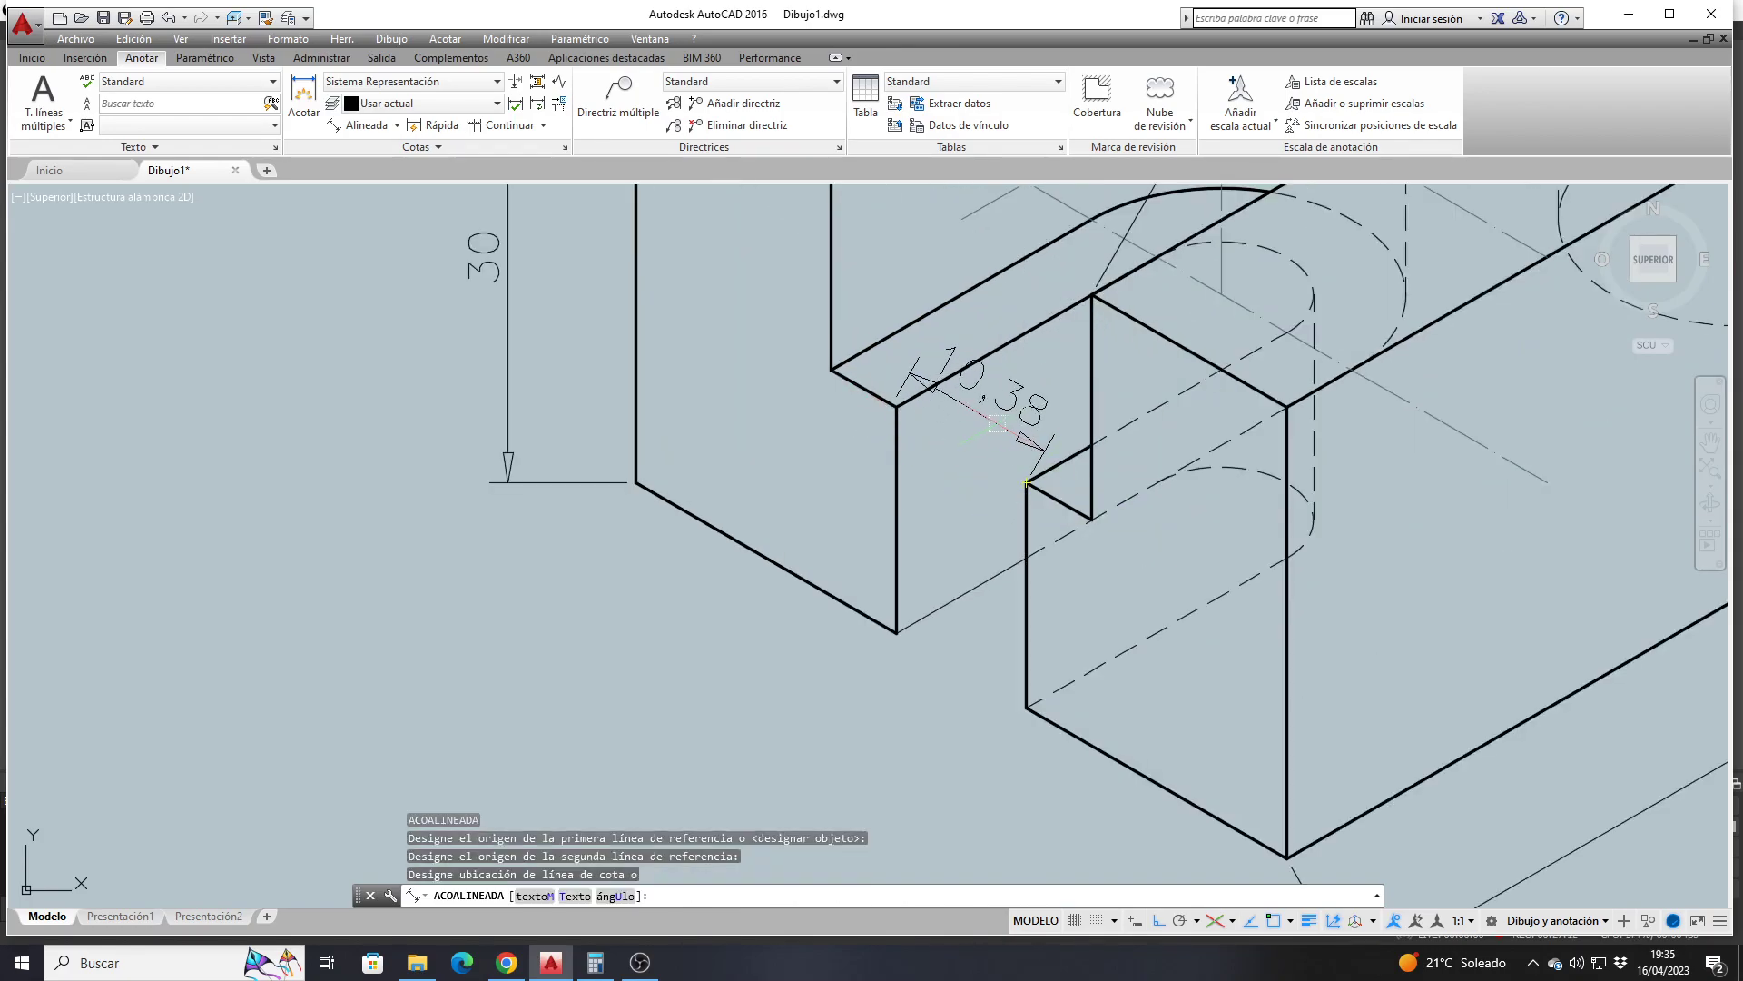
{"action": "left_click", "coordinate": [921, 373]}
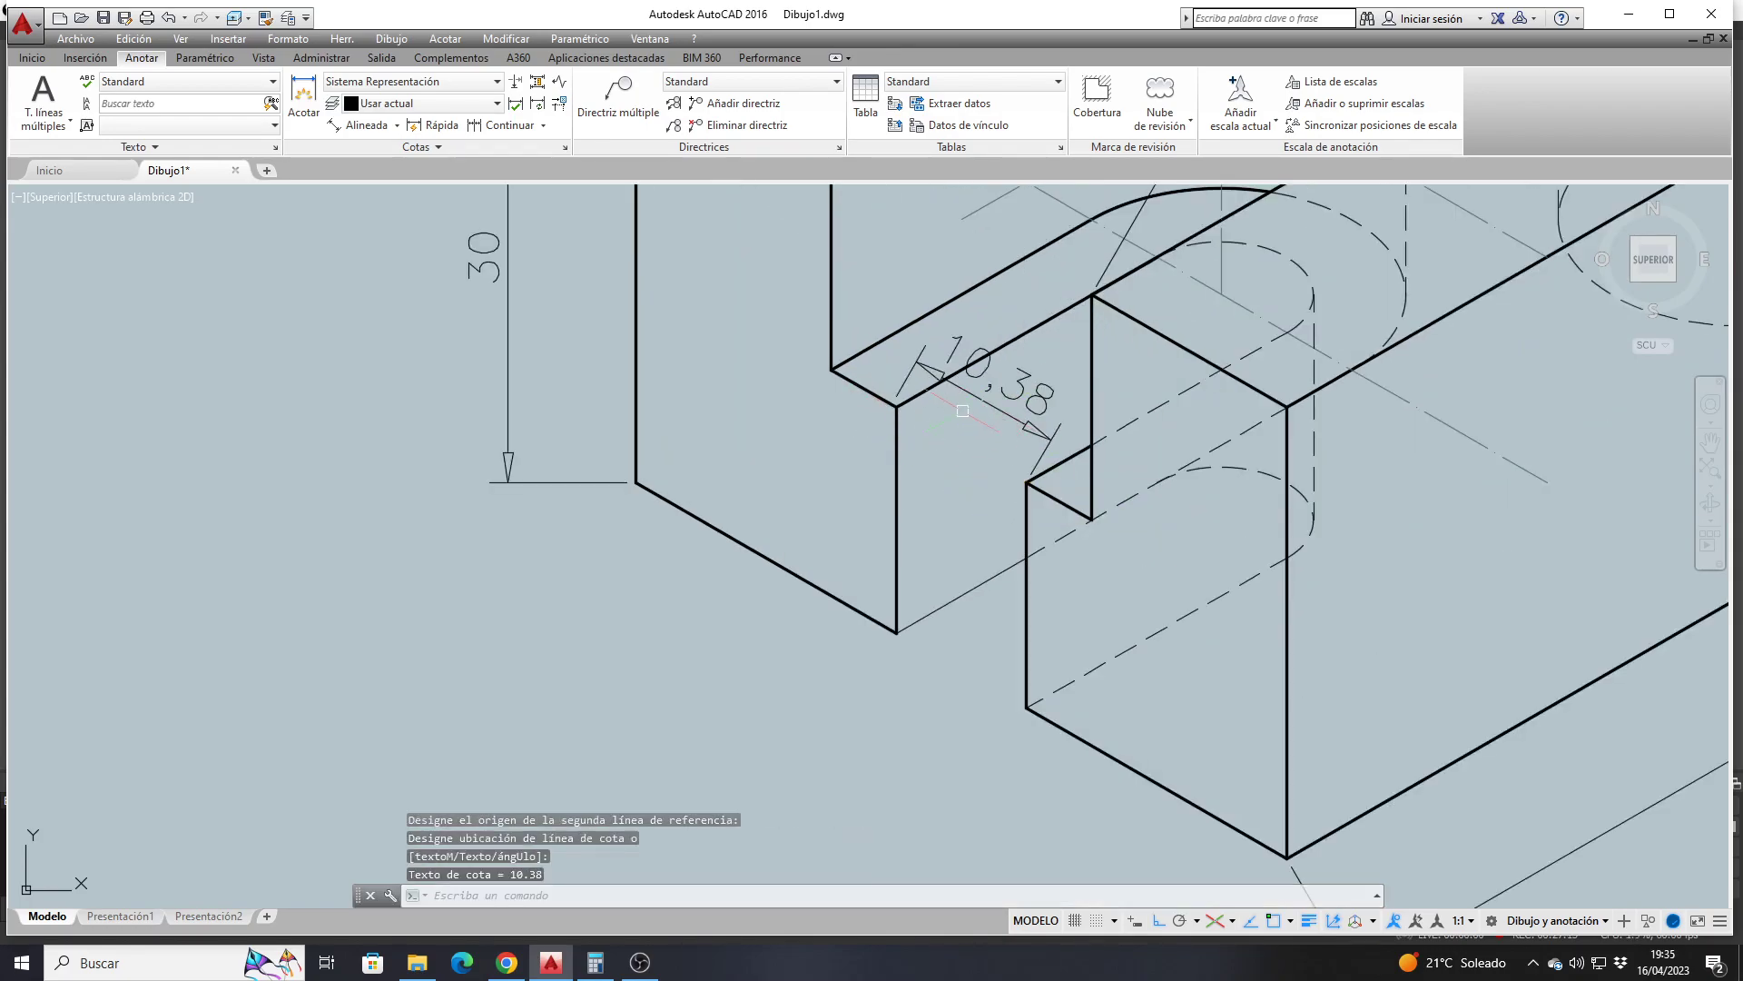
Move the misplaced left origin of the narrow slot's dimension onto the upper corner of the lower slot wall
{"action": "left_click", "coordinate": [904, 375]}
{"action": "scroll", "coordinate": [895, 400], "scroll_direction": "up", "scroll_amount": 5}
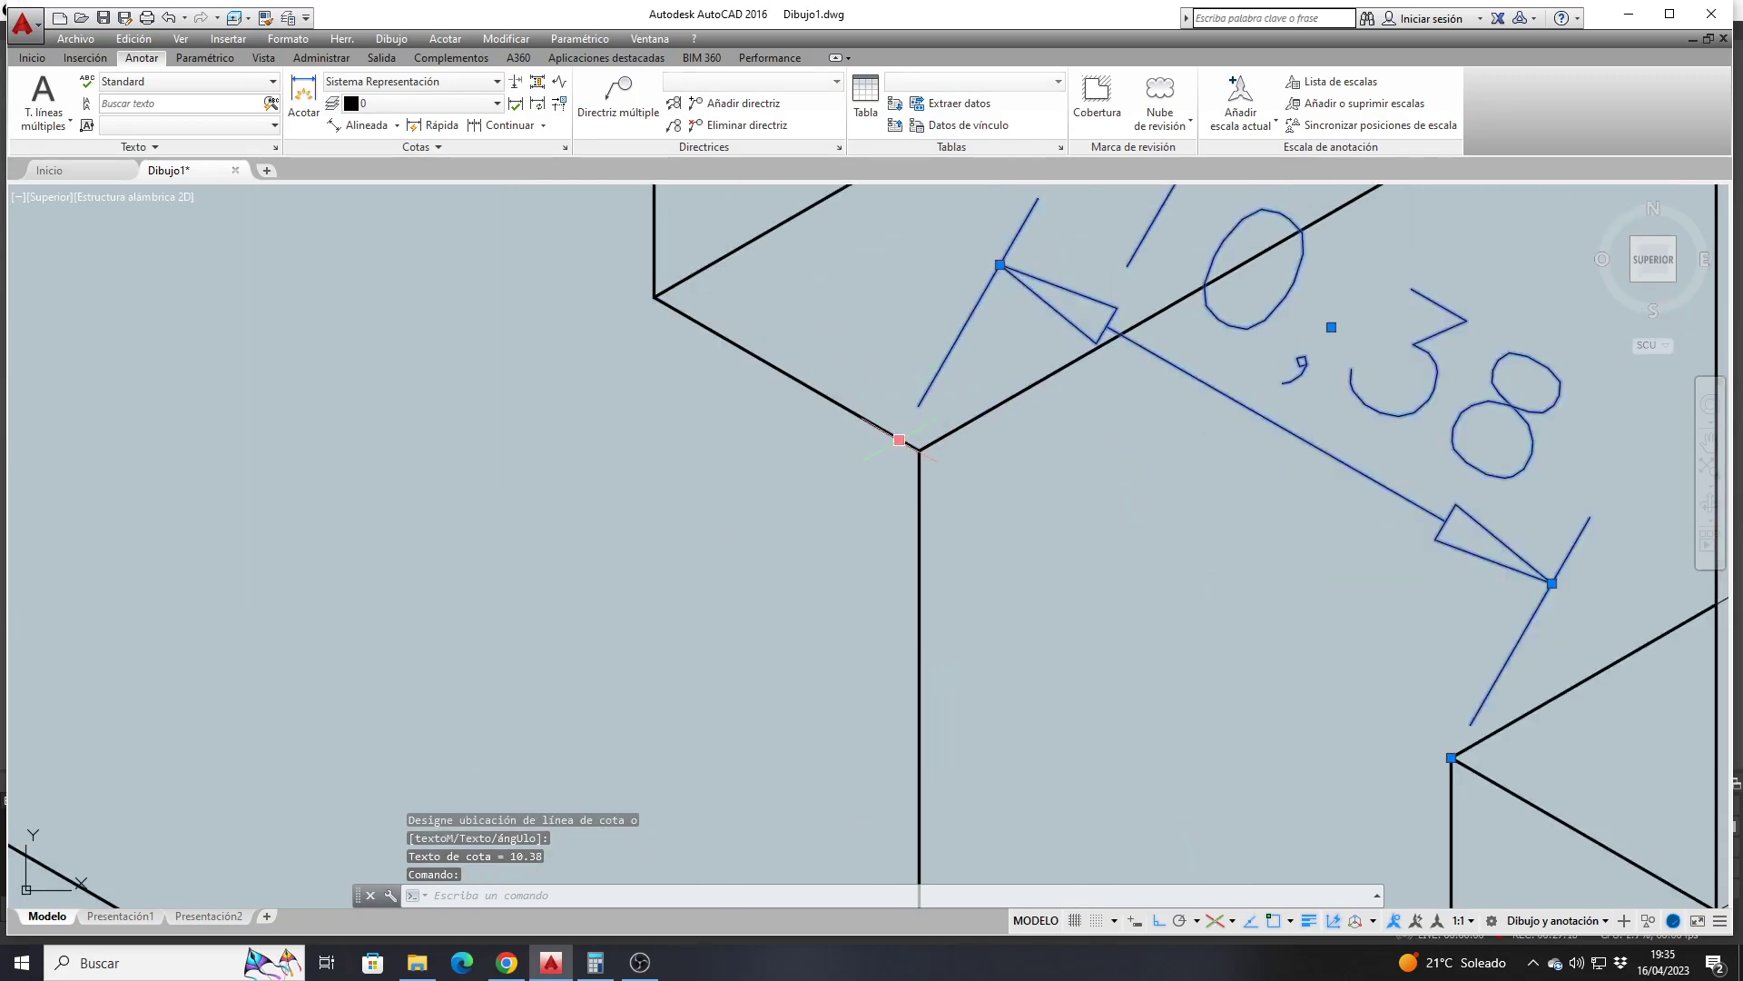
{"action": "left_click", "coordinate": [899, 439]}
{"action": "left_click", "coordinate": [919, 449]}
{"action": "scroll", "coordinate": [776, 391], "scroll_direction": "down", "scroll_amount": 6}
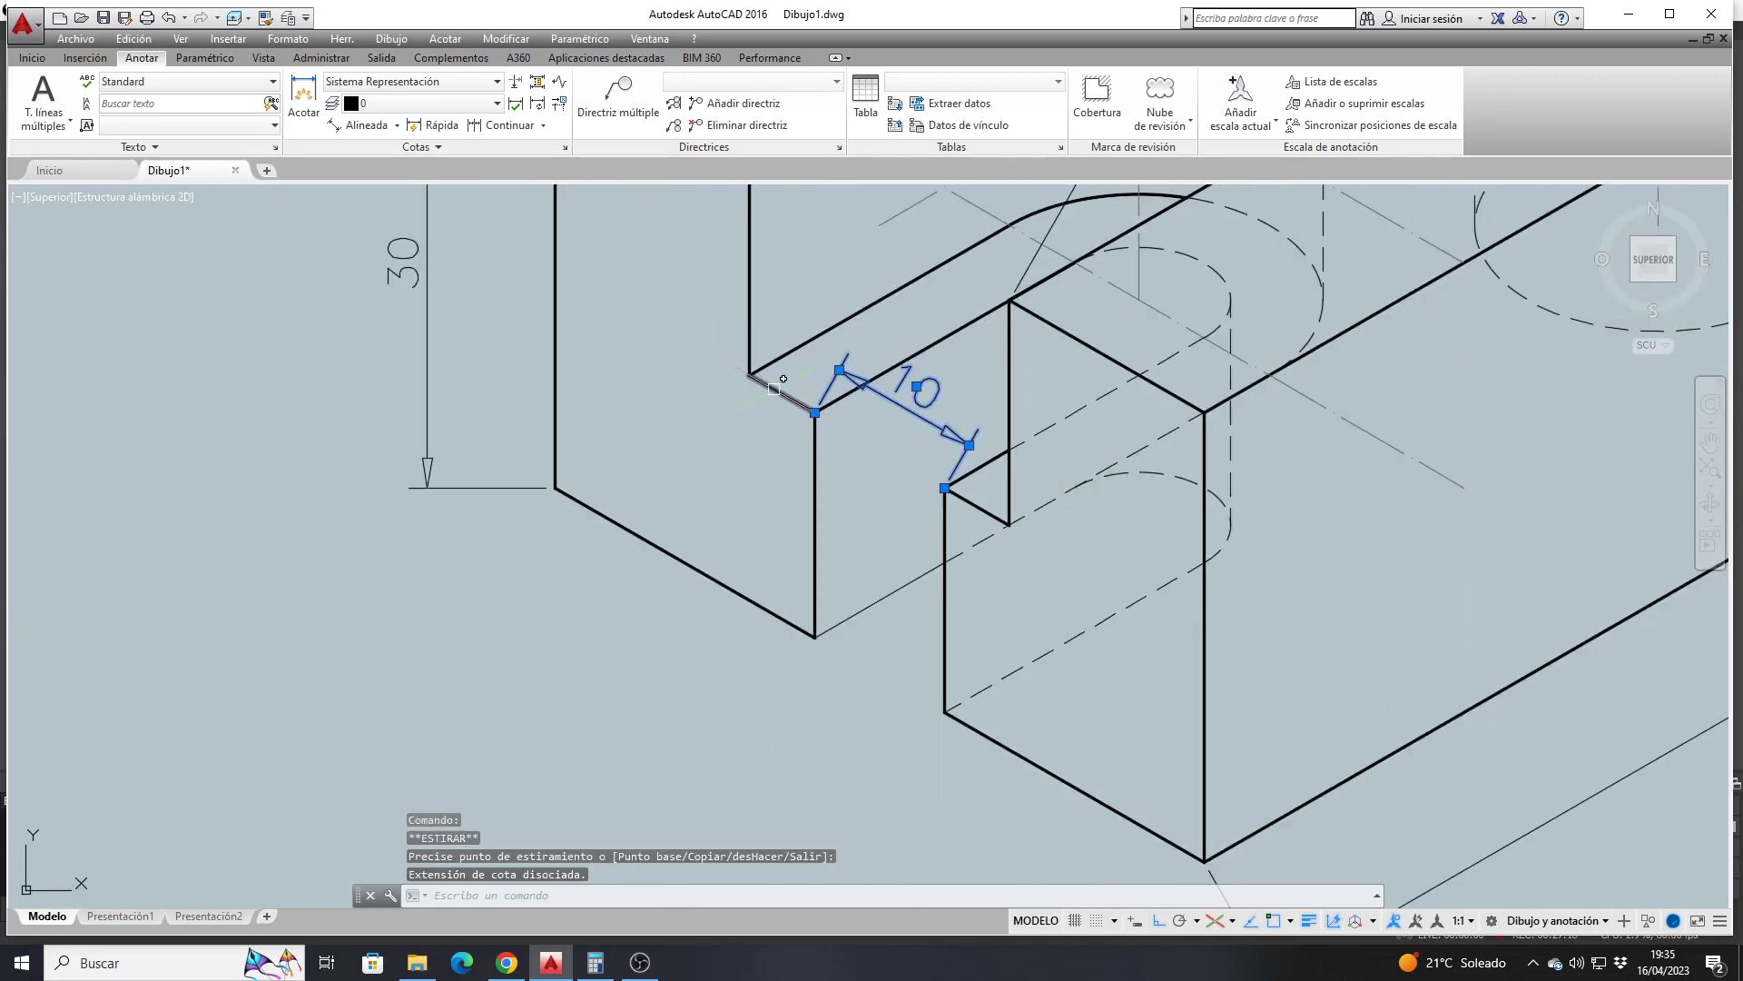
{"action": "key", "text": "Escape"}
Apply a 90° oblique angle to the 40 and 50 dimensions along the tall block's top rear edges
{"action": "scroll", "coordinate": [770, 394], "scroll_direction": "down", "scroll_amount": 5}
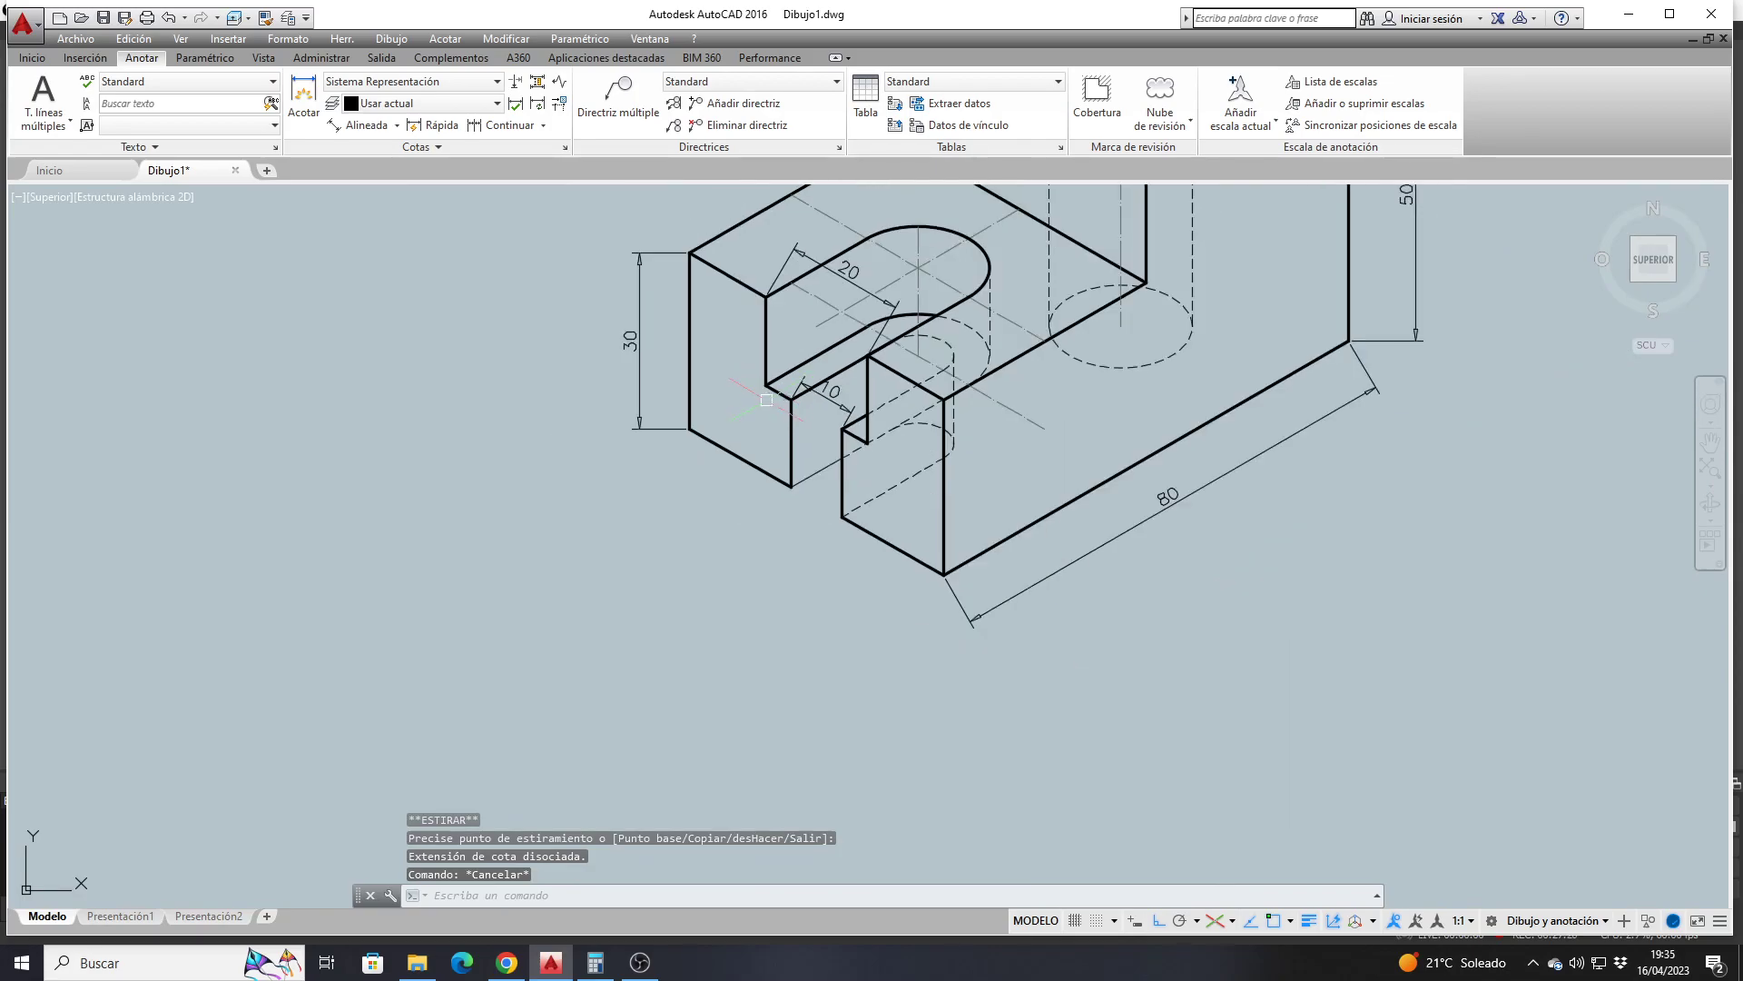
{"action": "scroll", "coordinate": [766, 399], "scroll_direction": "down", "scroll_amount": 2}
{"action": "scroll", "coordinate": [767, 400], "scroll_direction": "down", "scroll_amount": 2}
{"action": "middle_click_drag", "start_coordinate": [760, 290], "coordinate": [653, 368]}
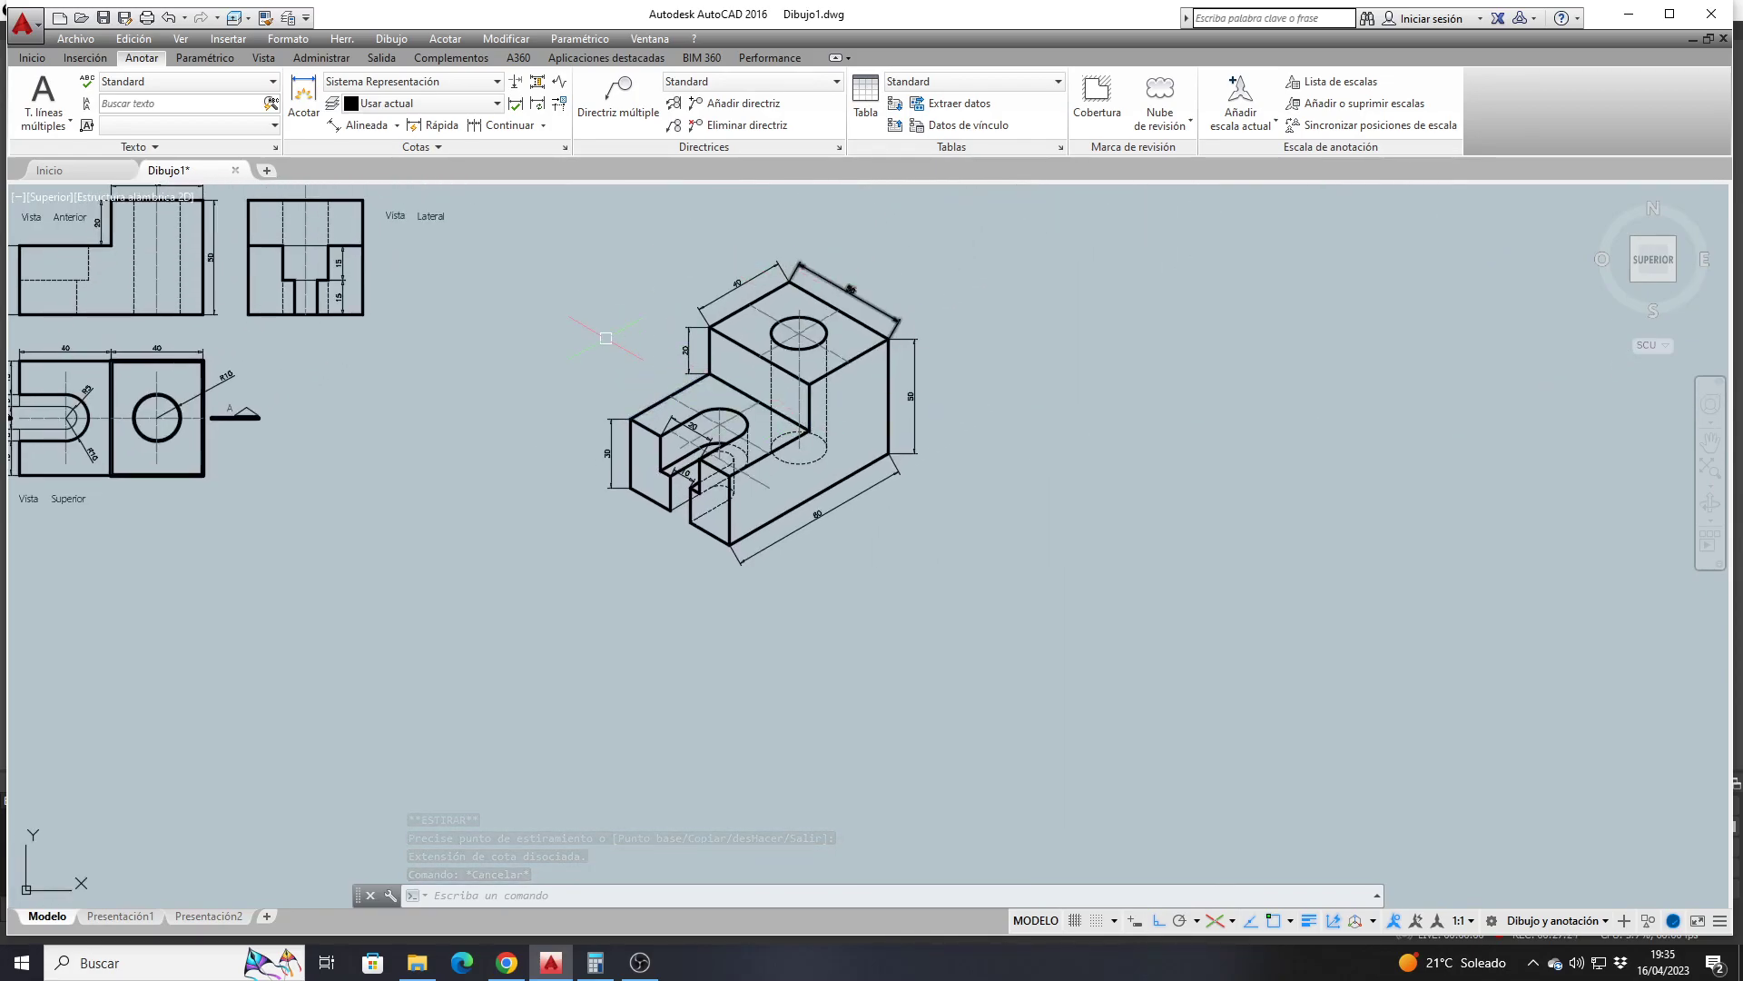
{"action": "scroll", "coordinate": [777, 339], "scroll_direction": "up", "scroll_amount": 2}
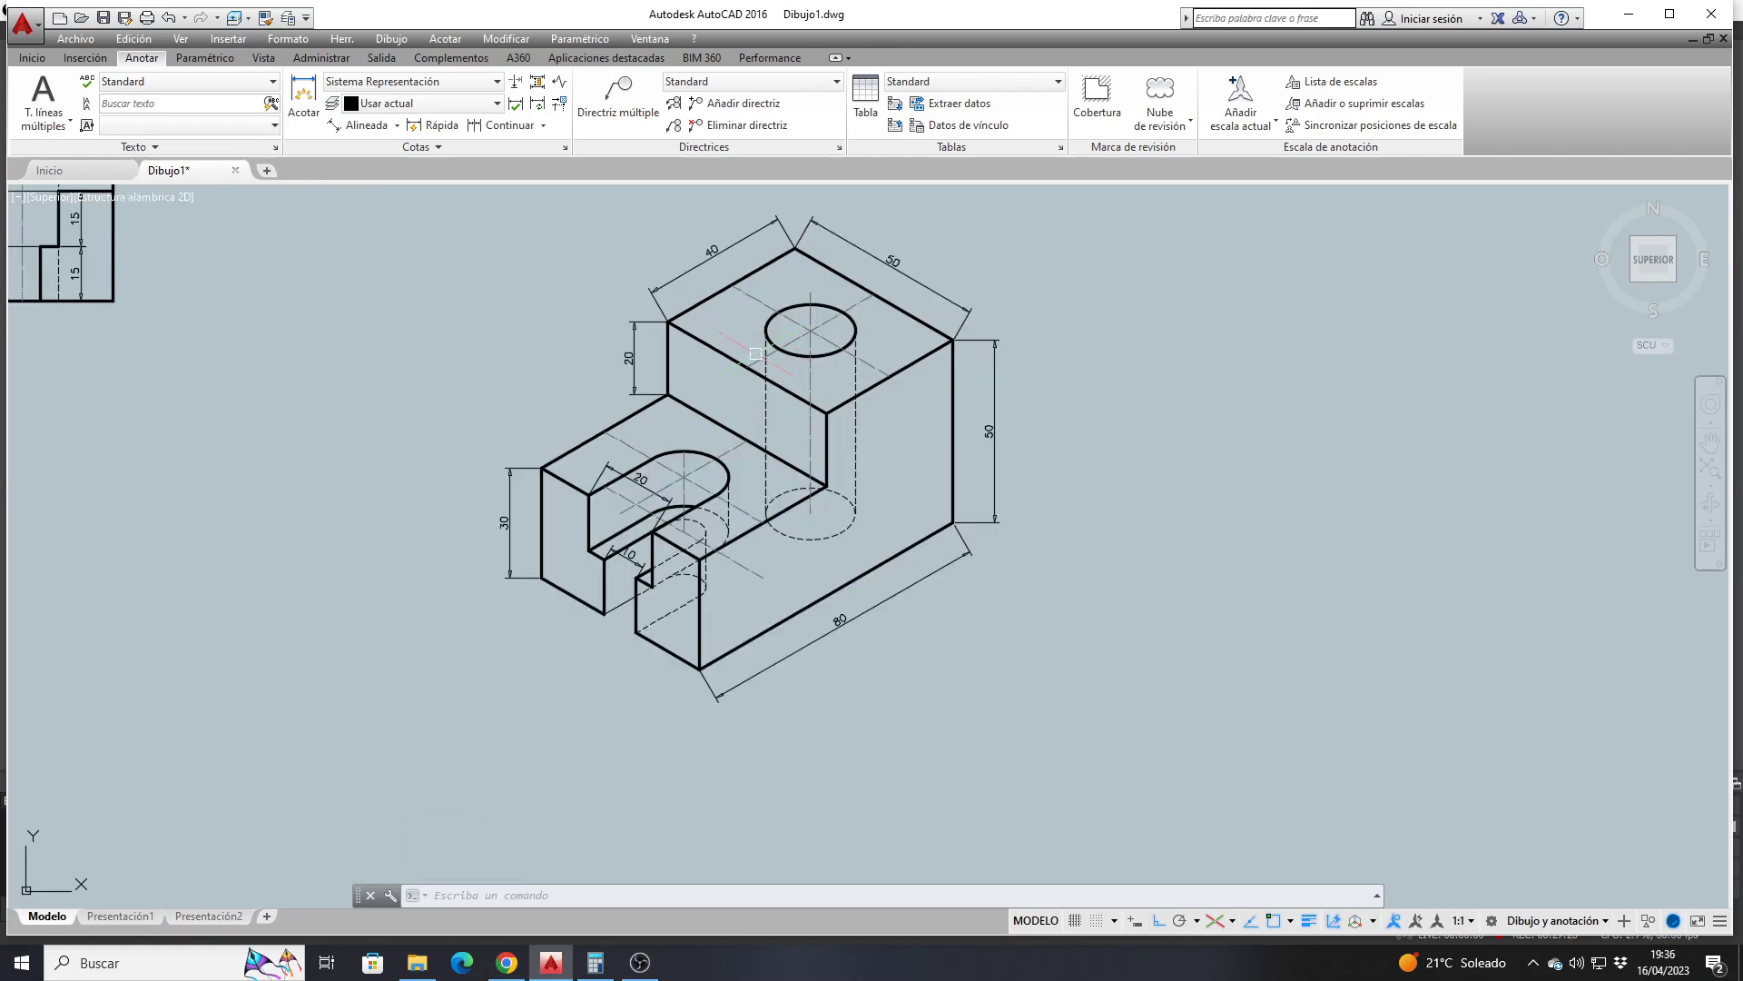
{"action": "left_click", "coordinate": [437, 150]}
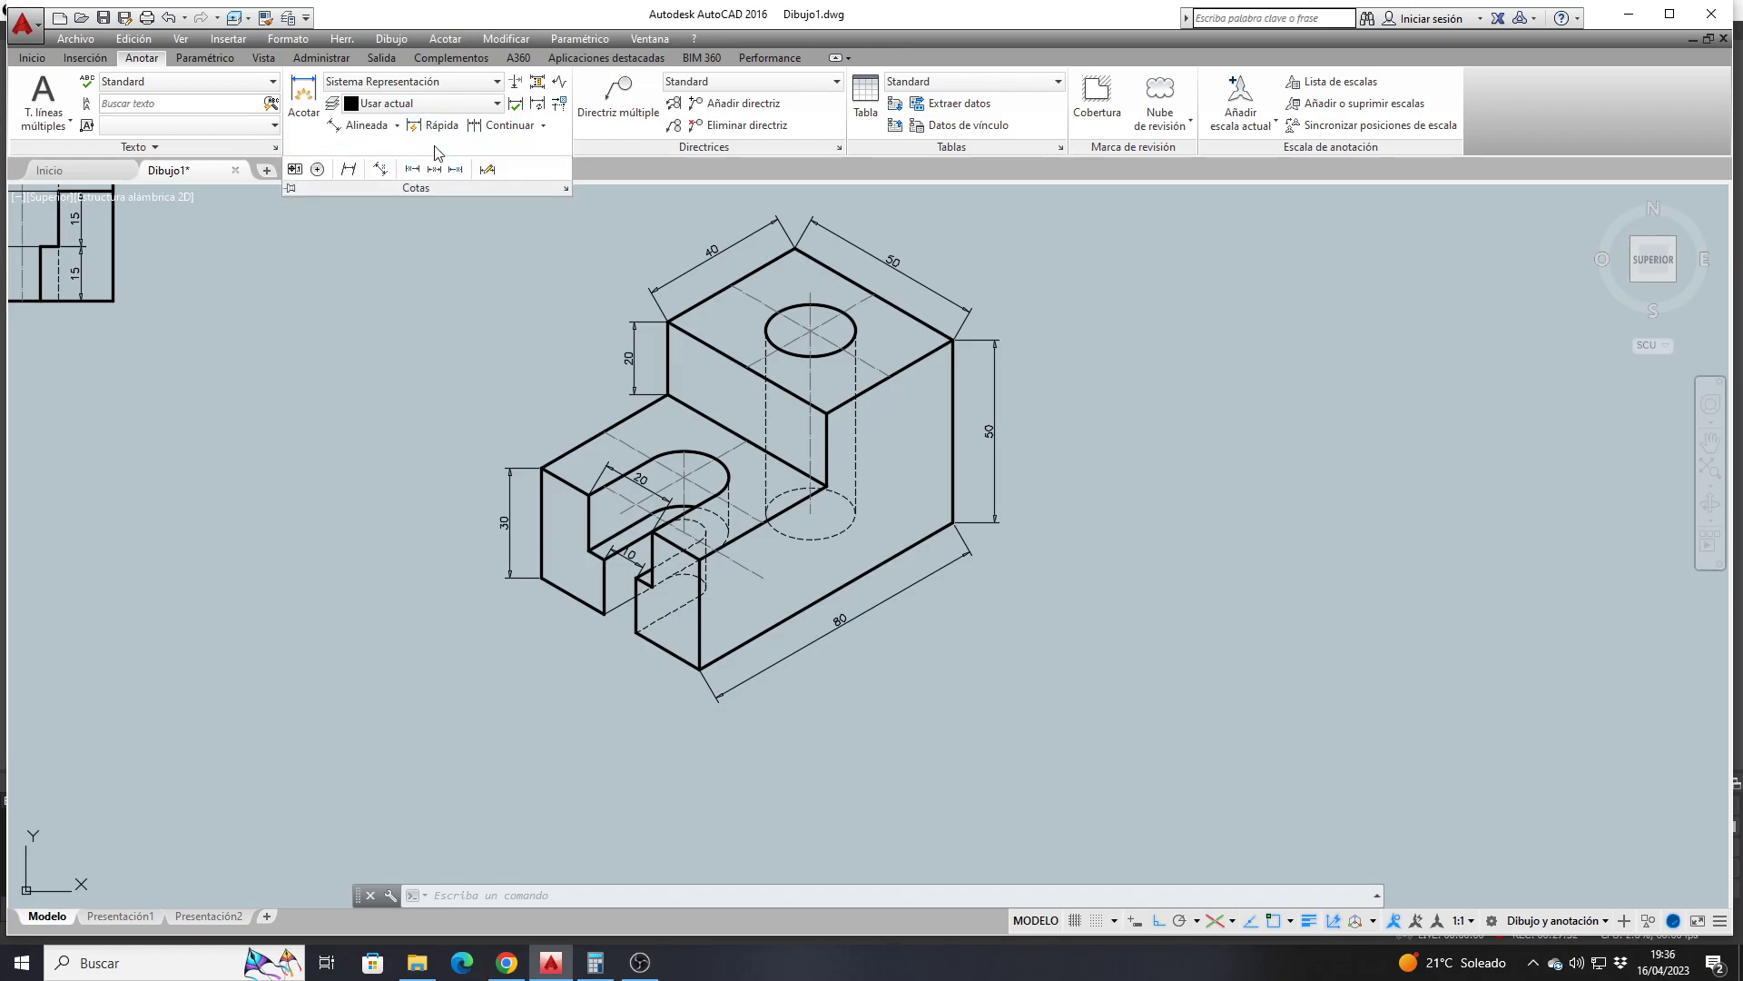
{"action": "left_click", "coordinate": [348, 170]}
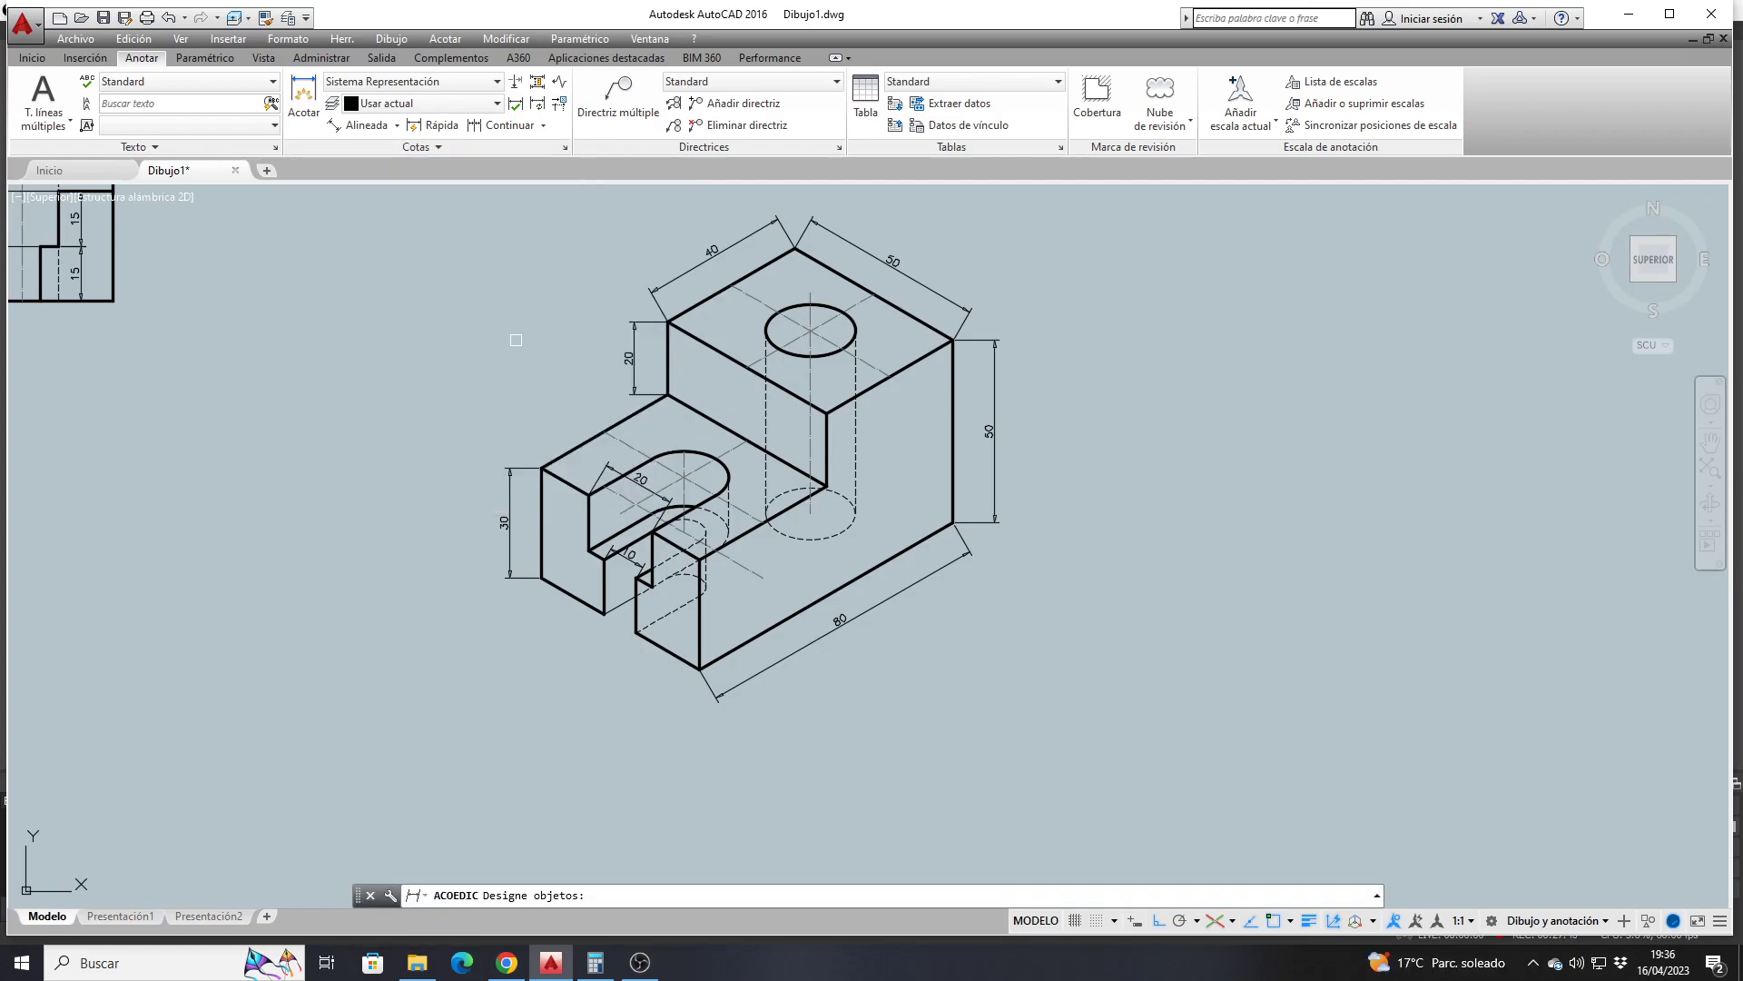
{"action": "left_click", "coordinate": [674, 278]}
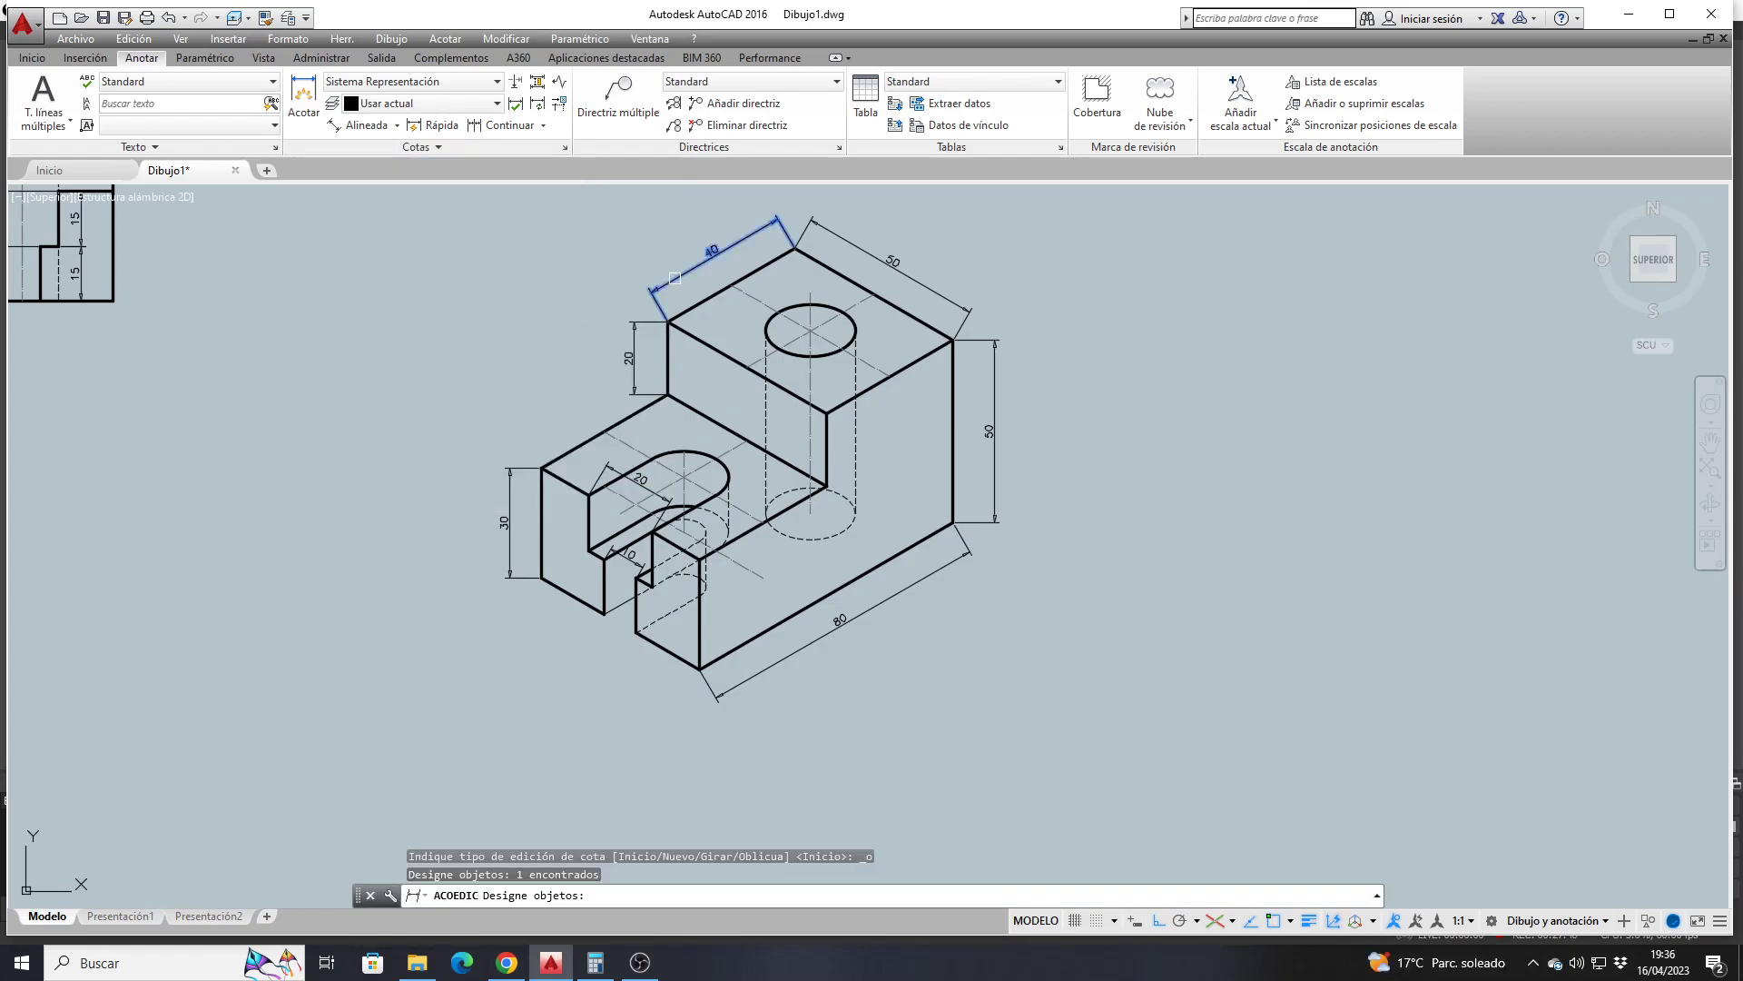
{"action": "left_click", "coordinate": [851, 241]}
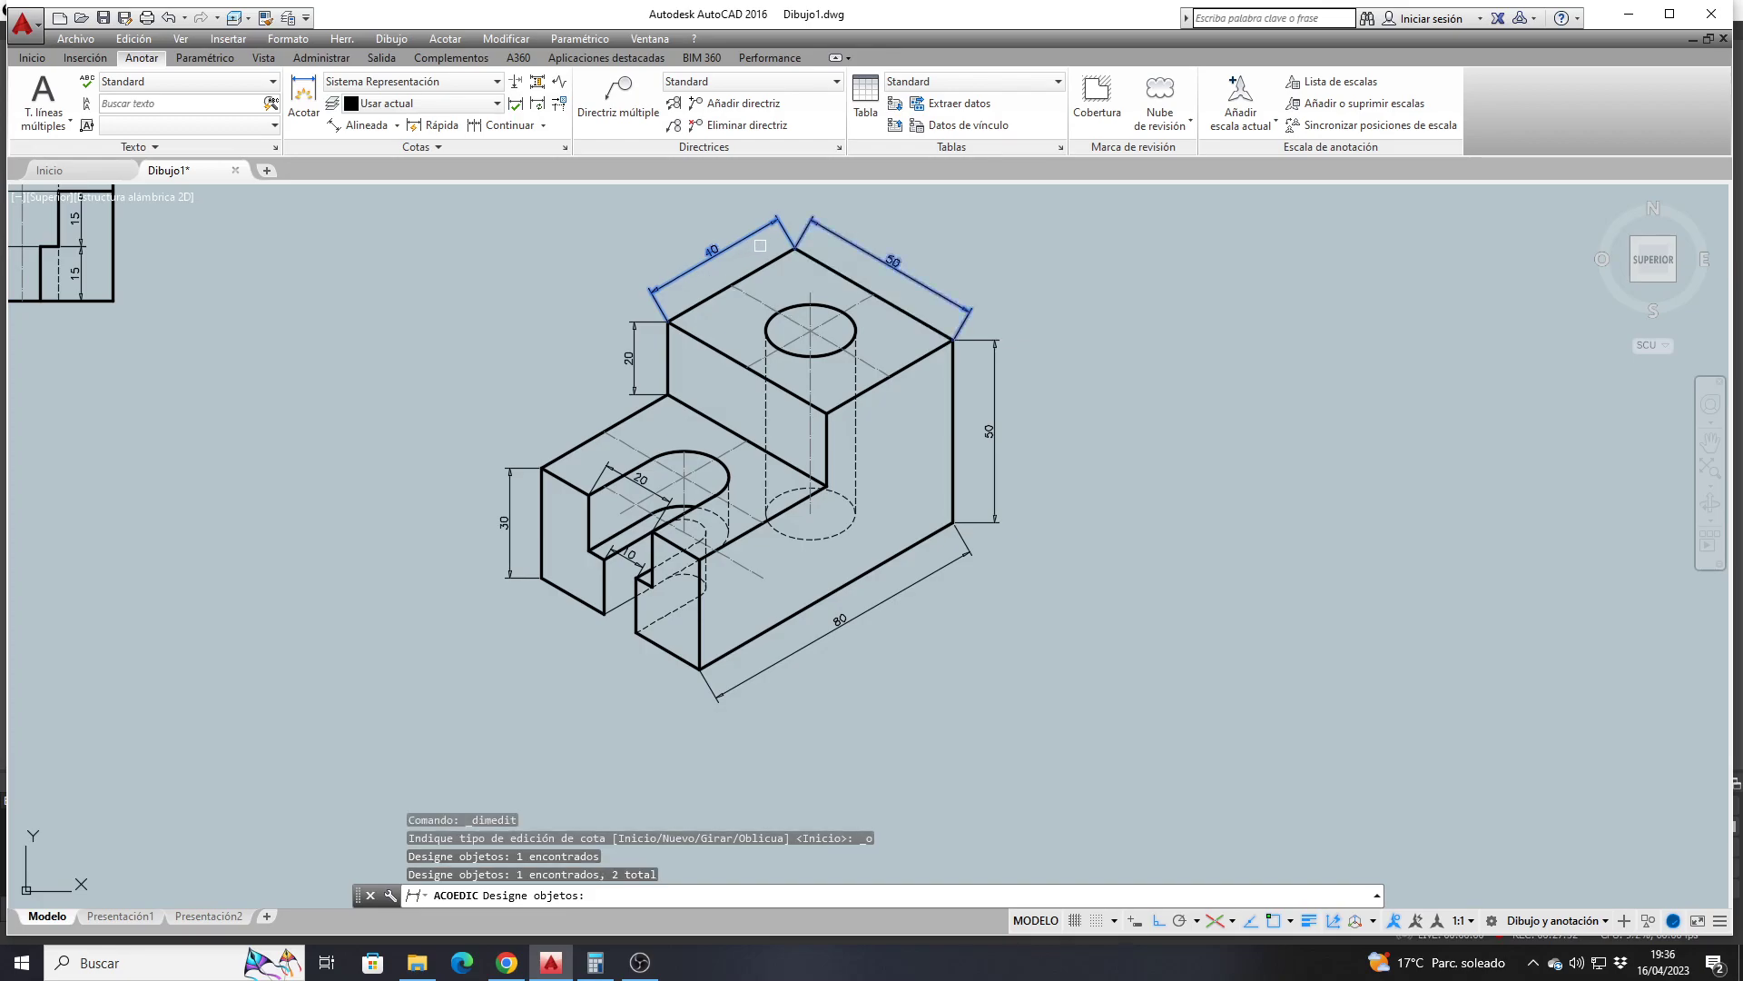
{"action": "key", "text": "Return"}
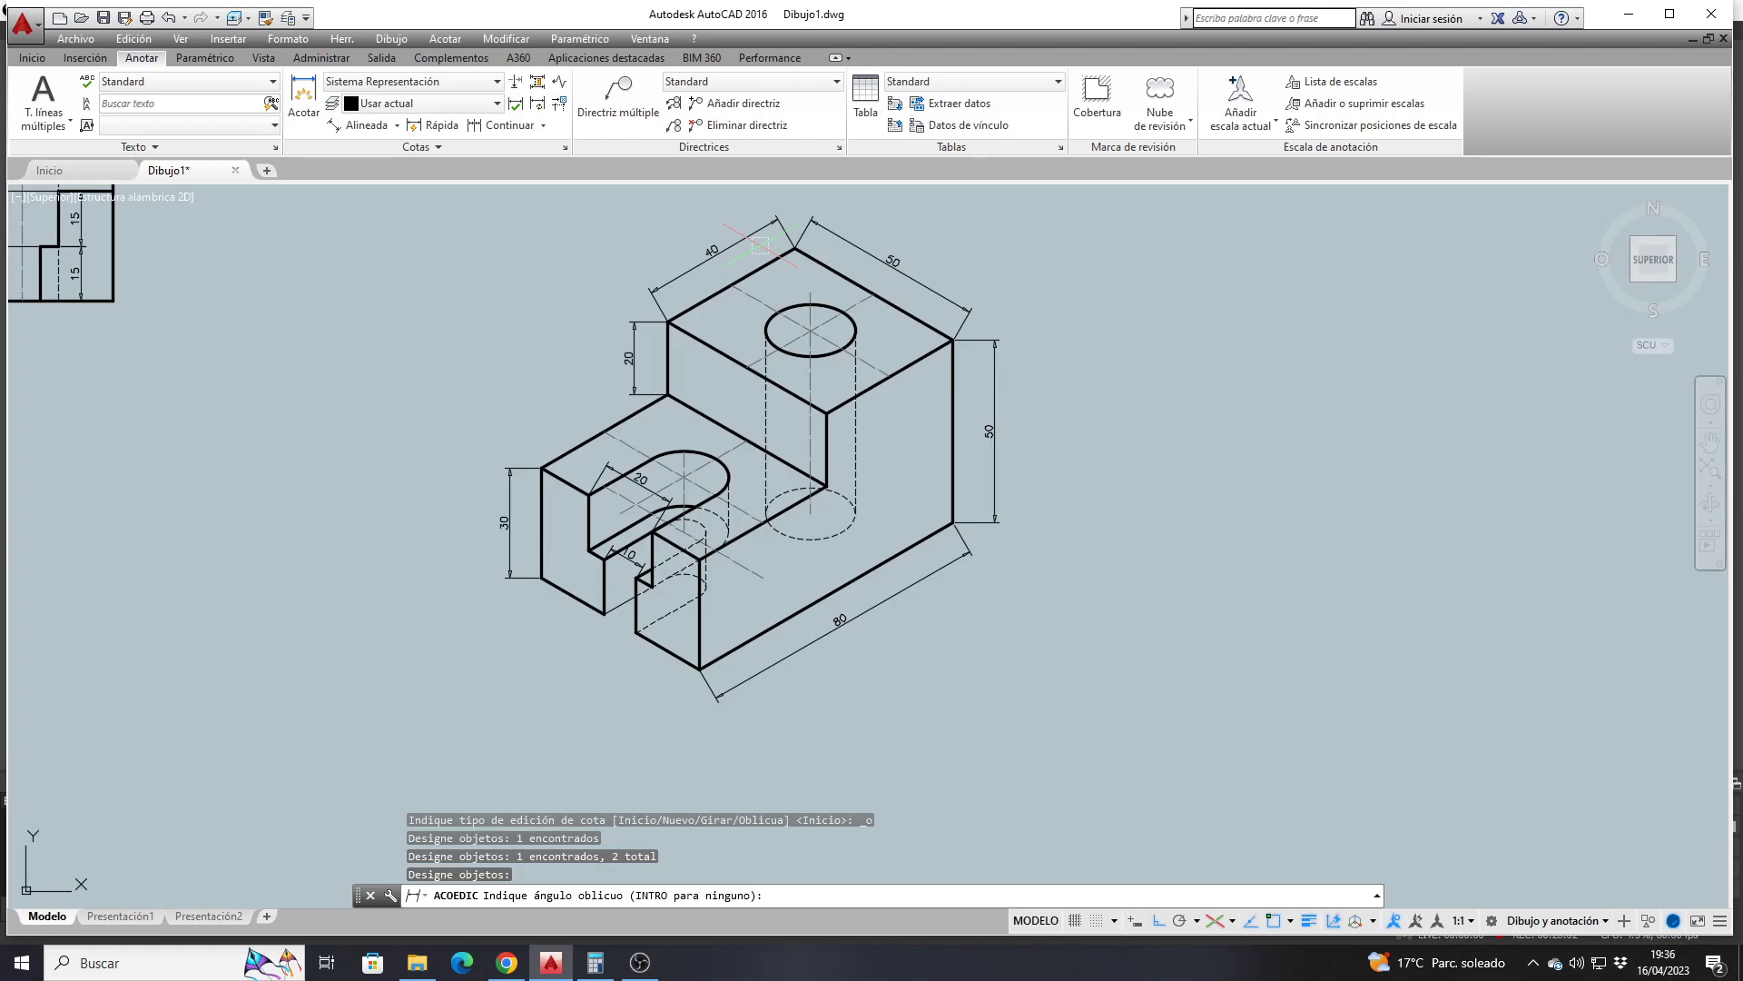
{"action": "key", "text": "Return"}
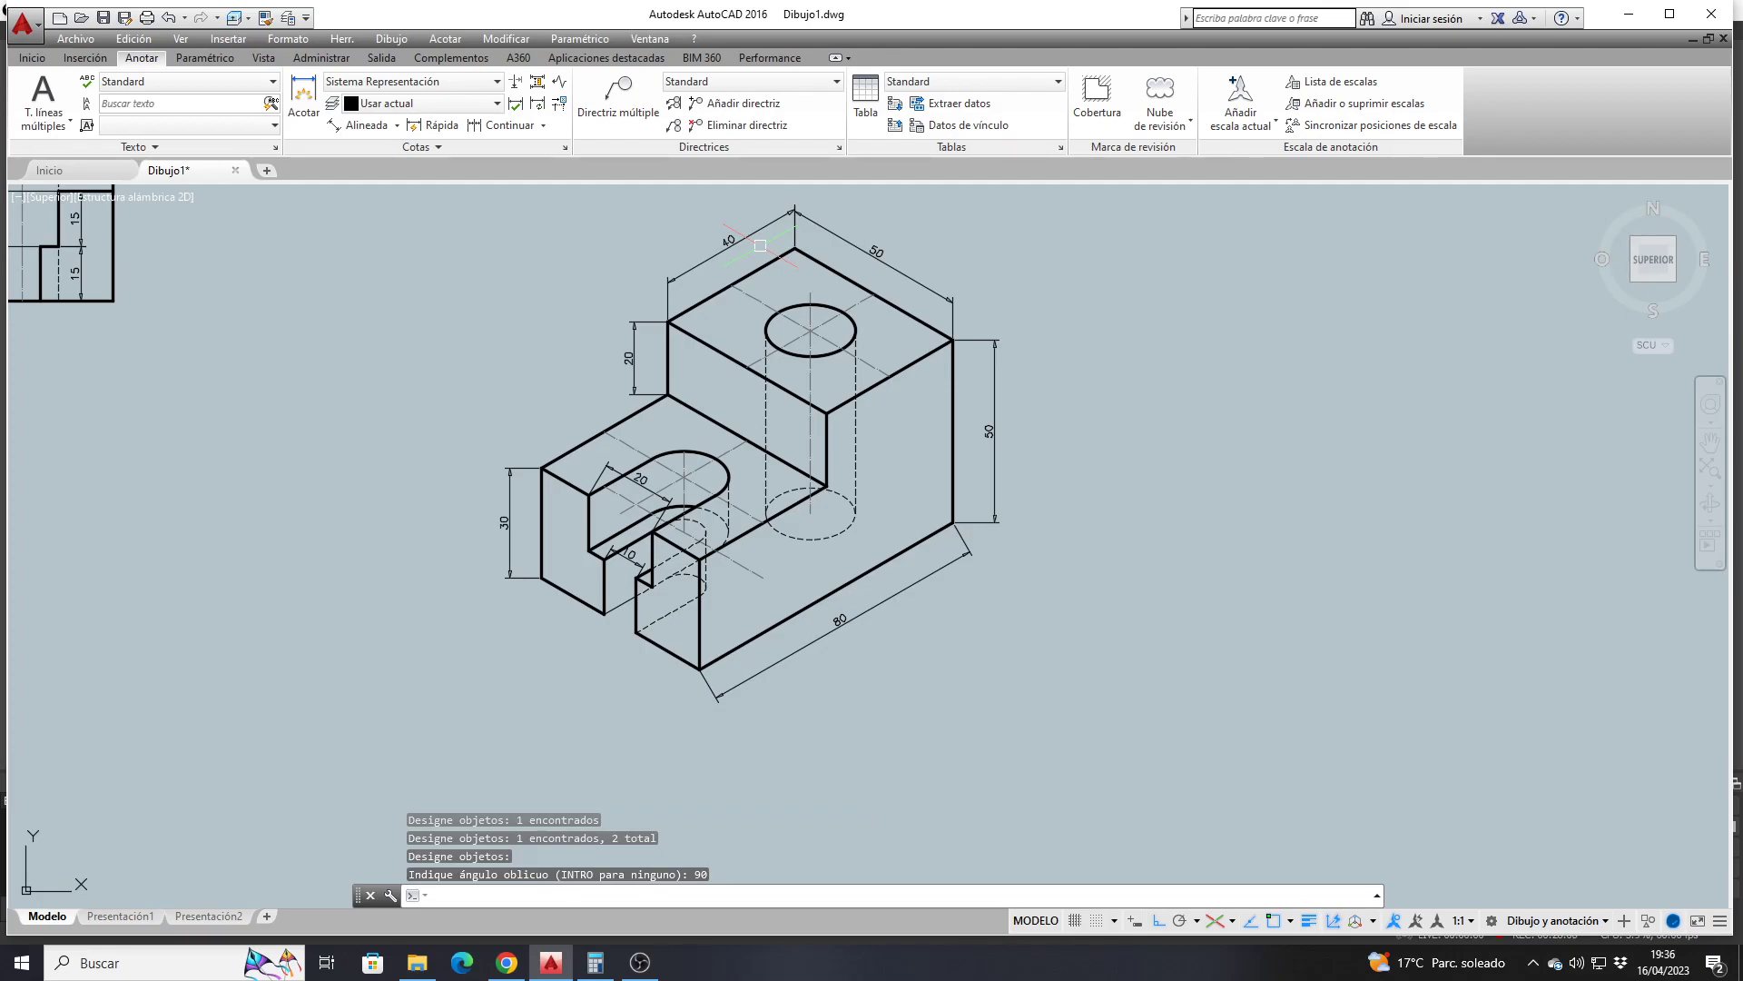
{"action": "left_click", "coordinate": [661, 299]}
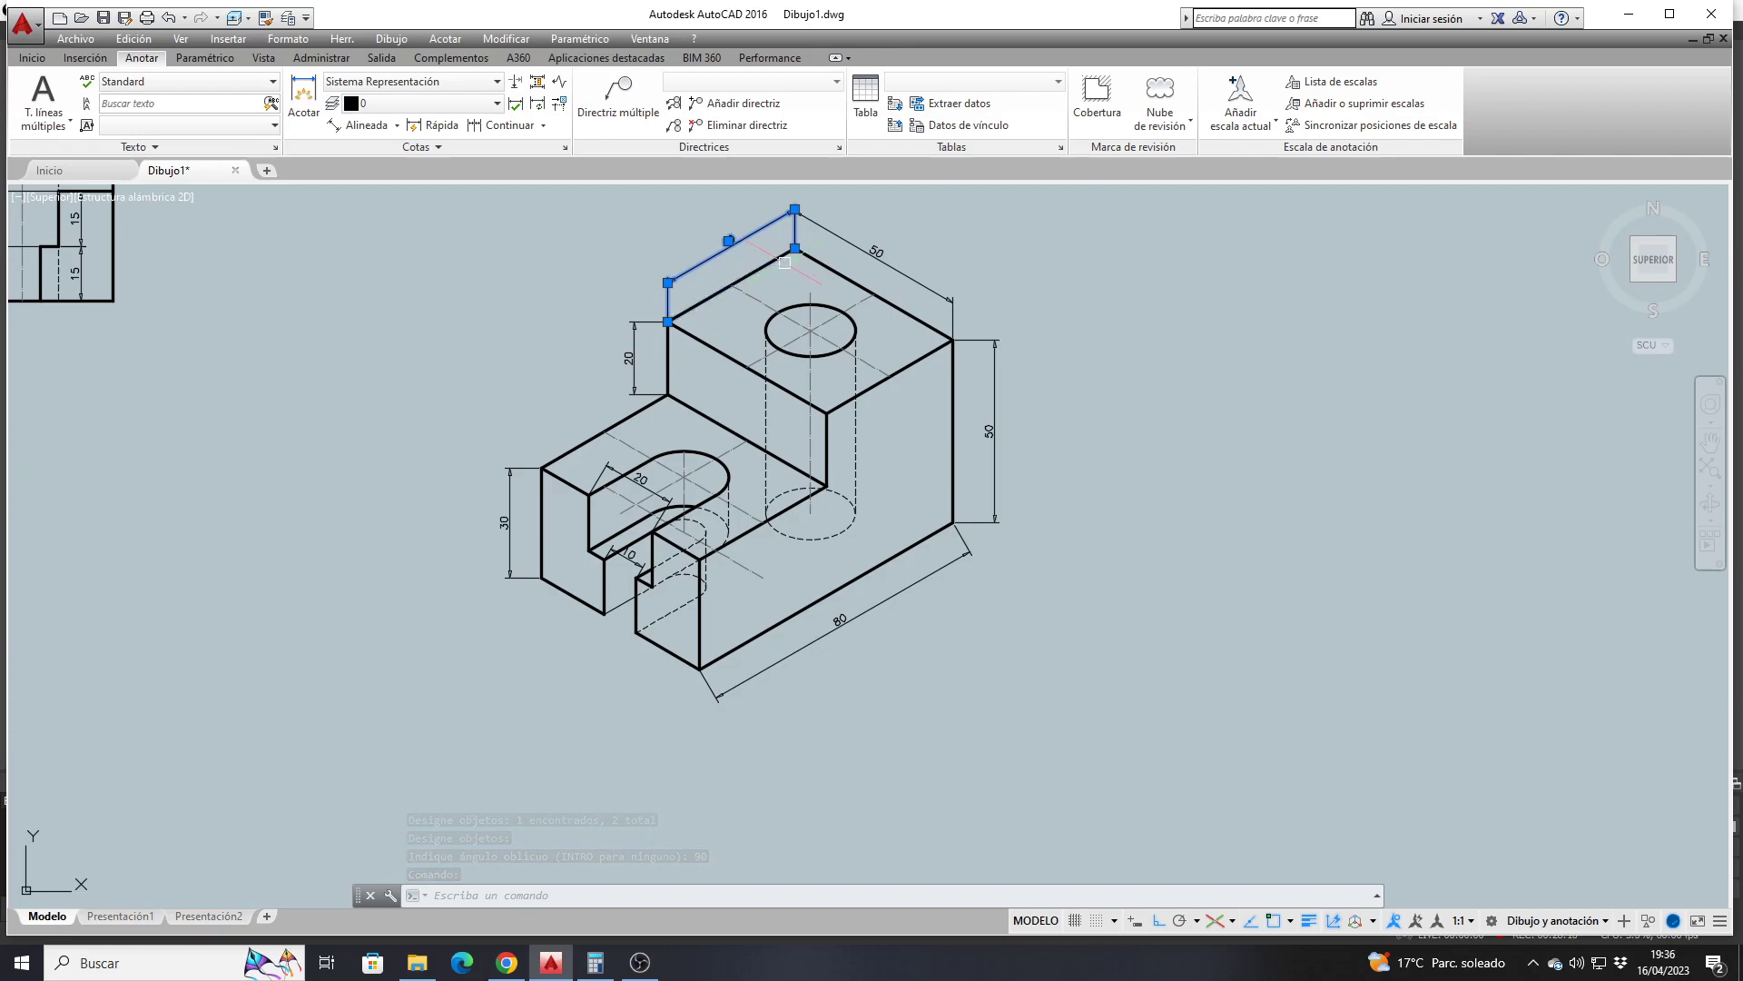
{"action": "key", "text": "Escape"}
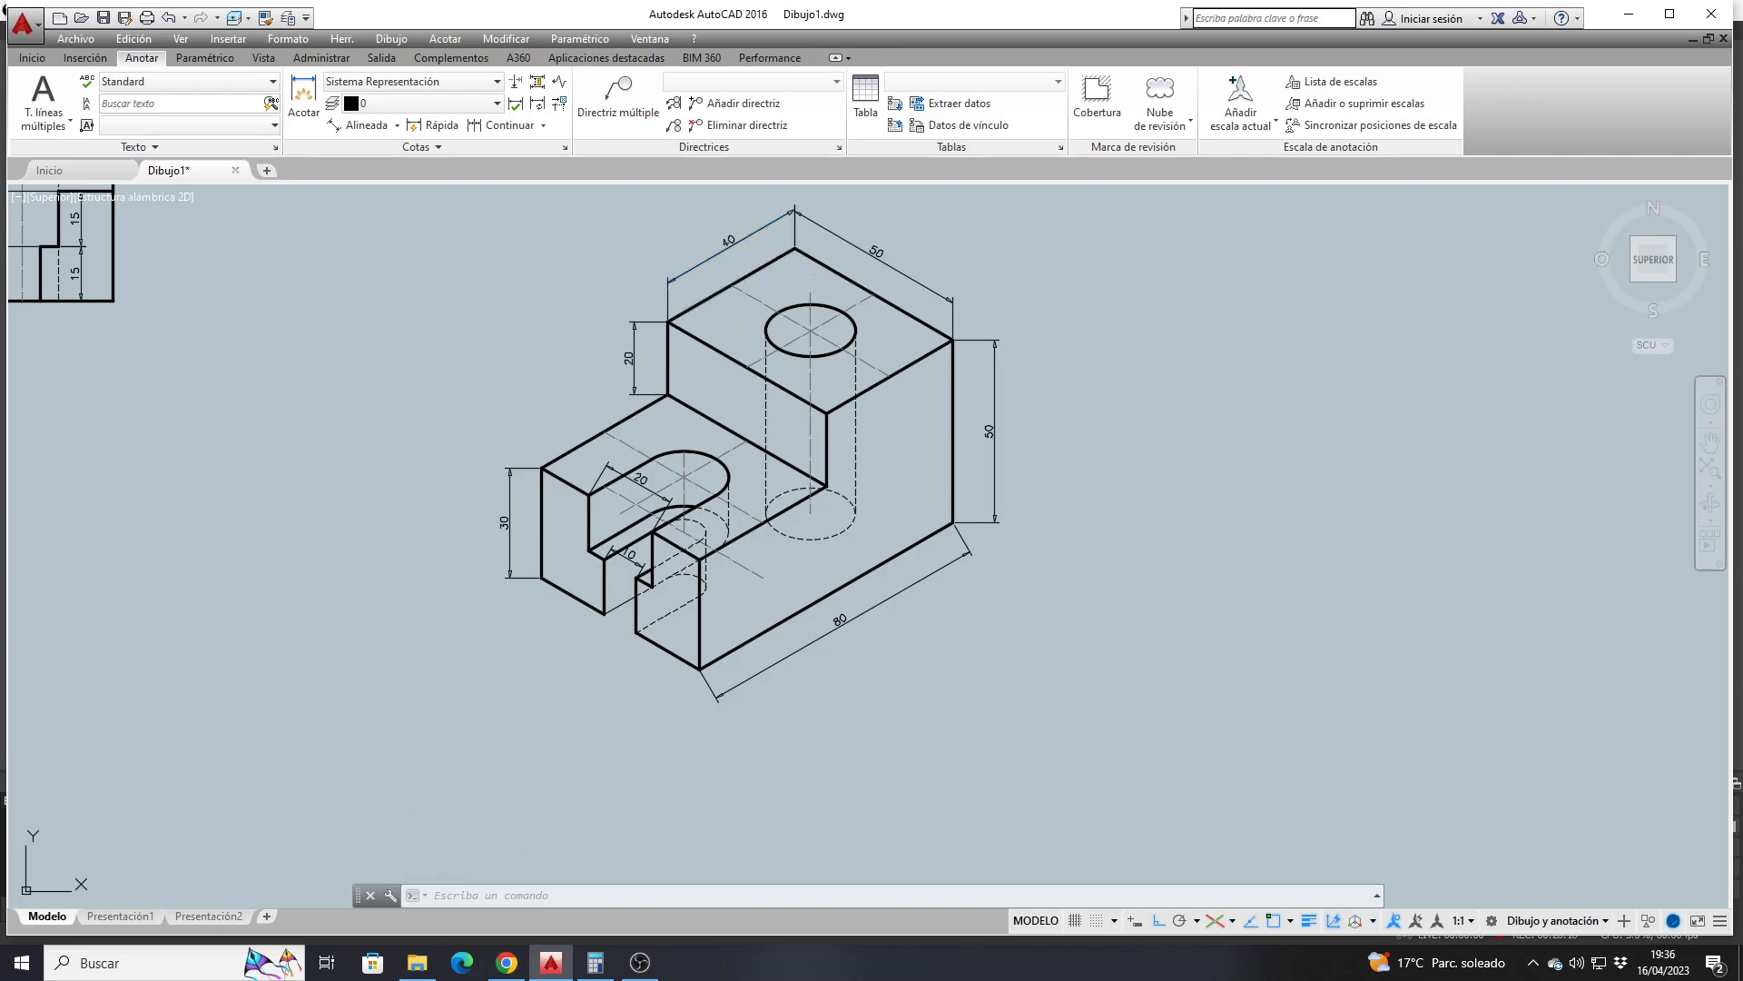
{"action": "left_click", "coordinate": [981, 335]}
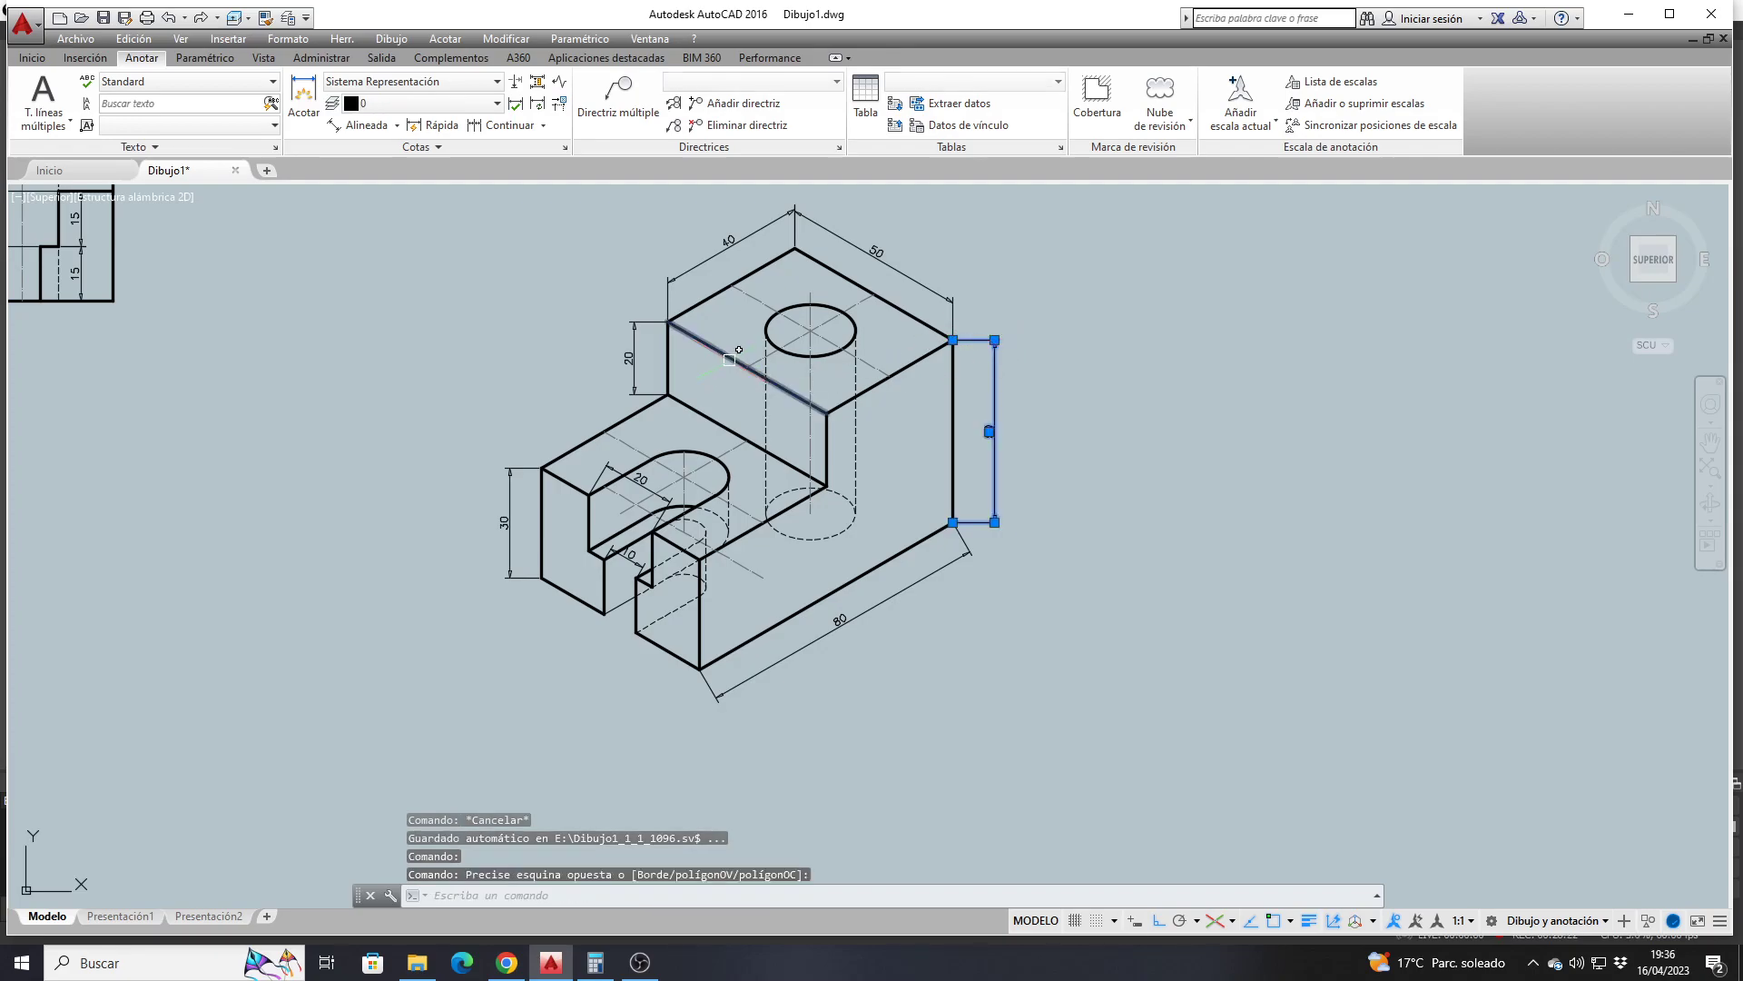
{"action": "left_click", "coordinate": [650, 322]}
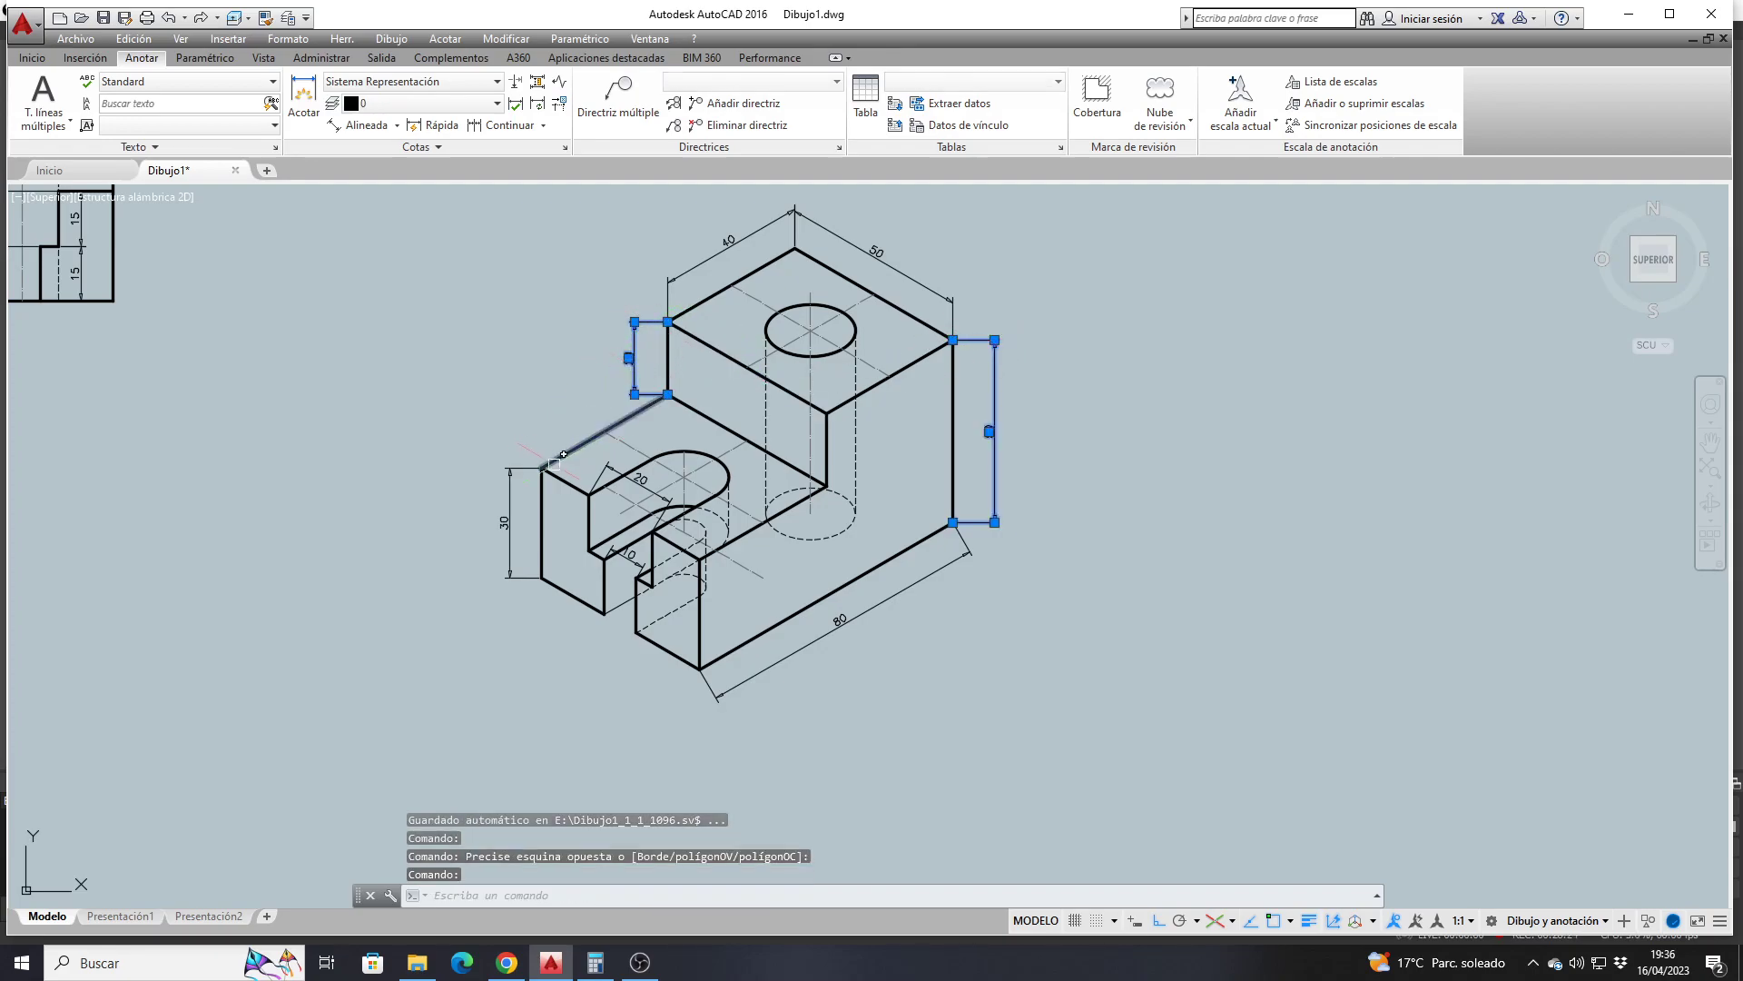
{"action": "left_click", "coordinate": [511, 474]}
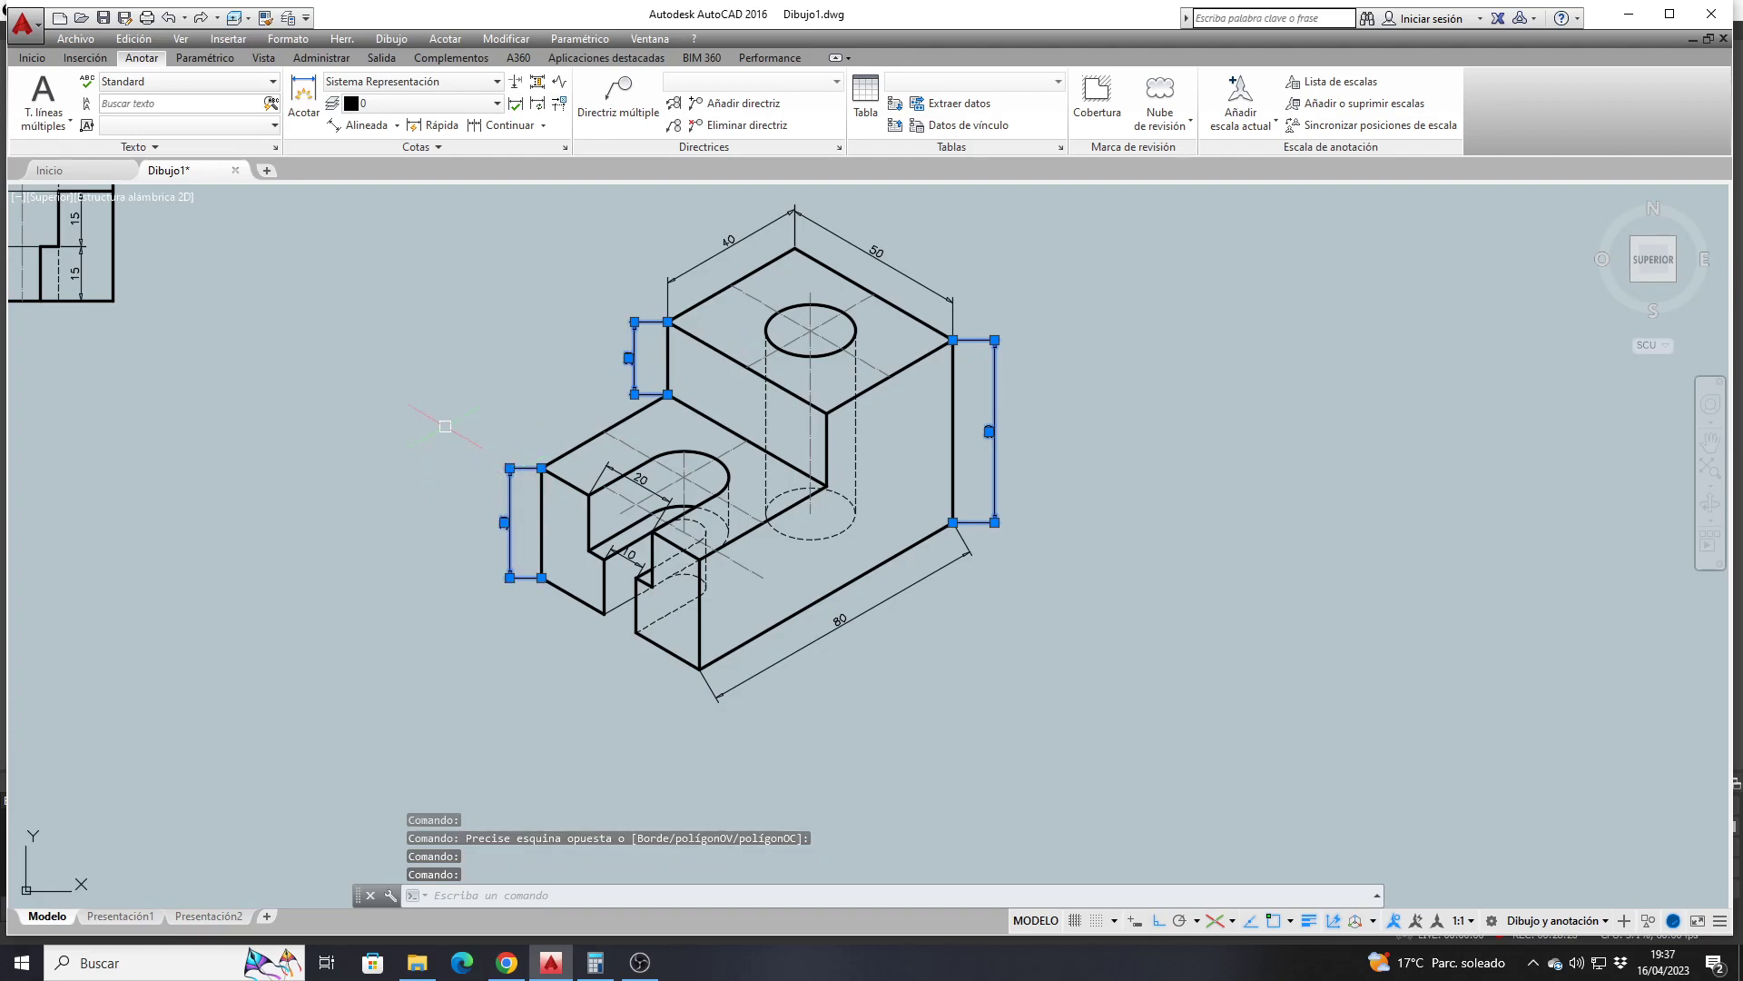
{"action": "key", "text": "Escape"}
Try a 30° oblique angle on the three vertical dimensions, and undo it
{"action": "left_click", "coordinate": [409, 148]}
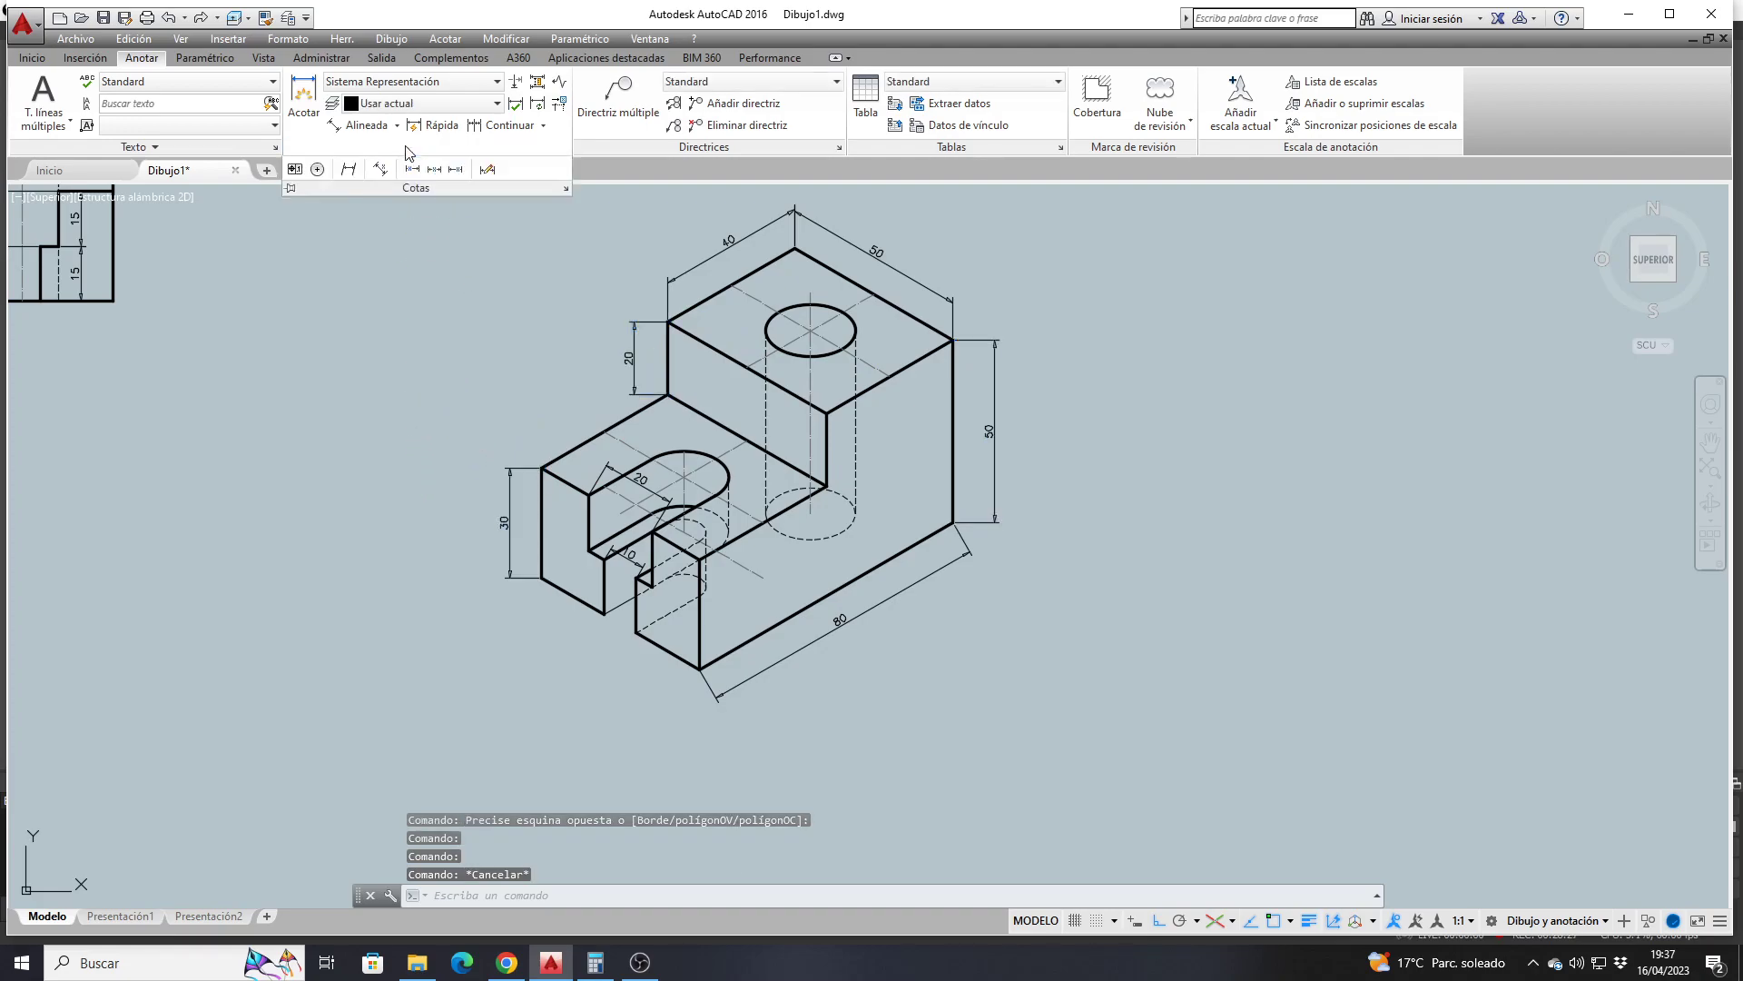
{"action": "left_click", "coordinate": [349, 169]}
{"action": "left_click", "coordinate": [517, 467]}
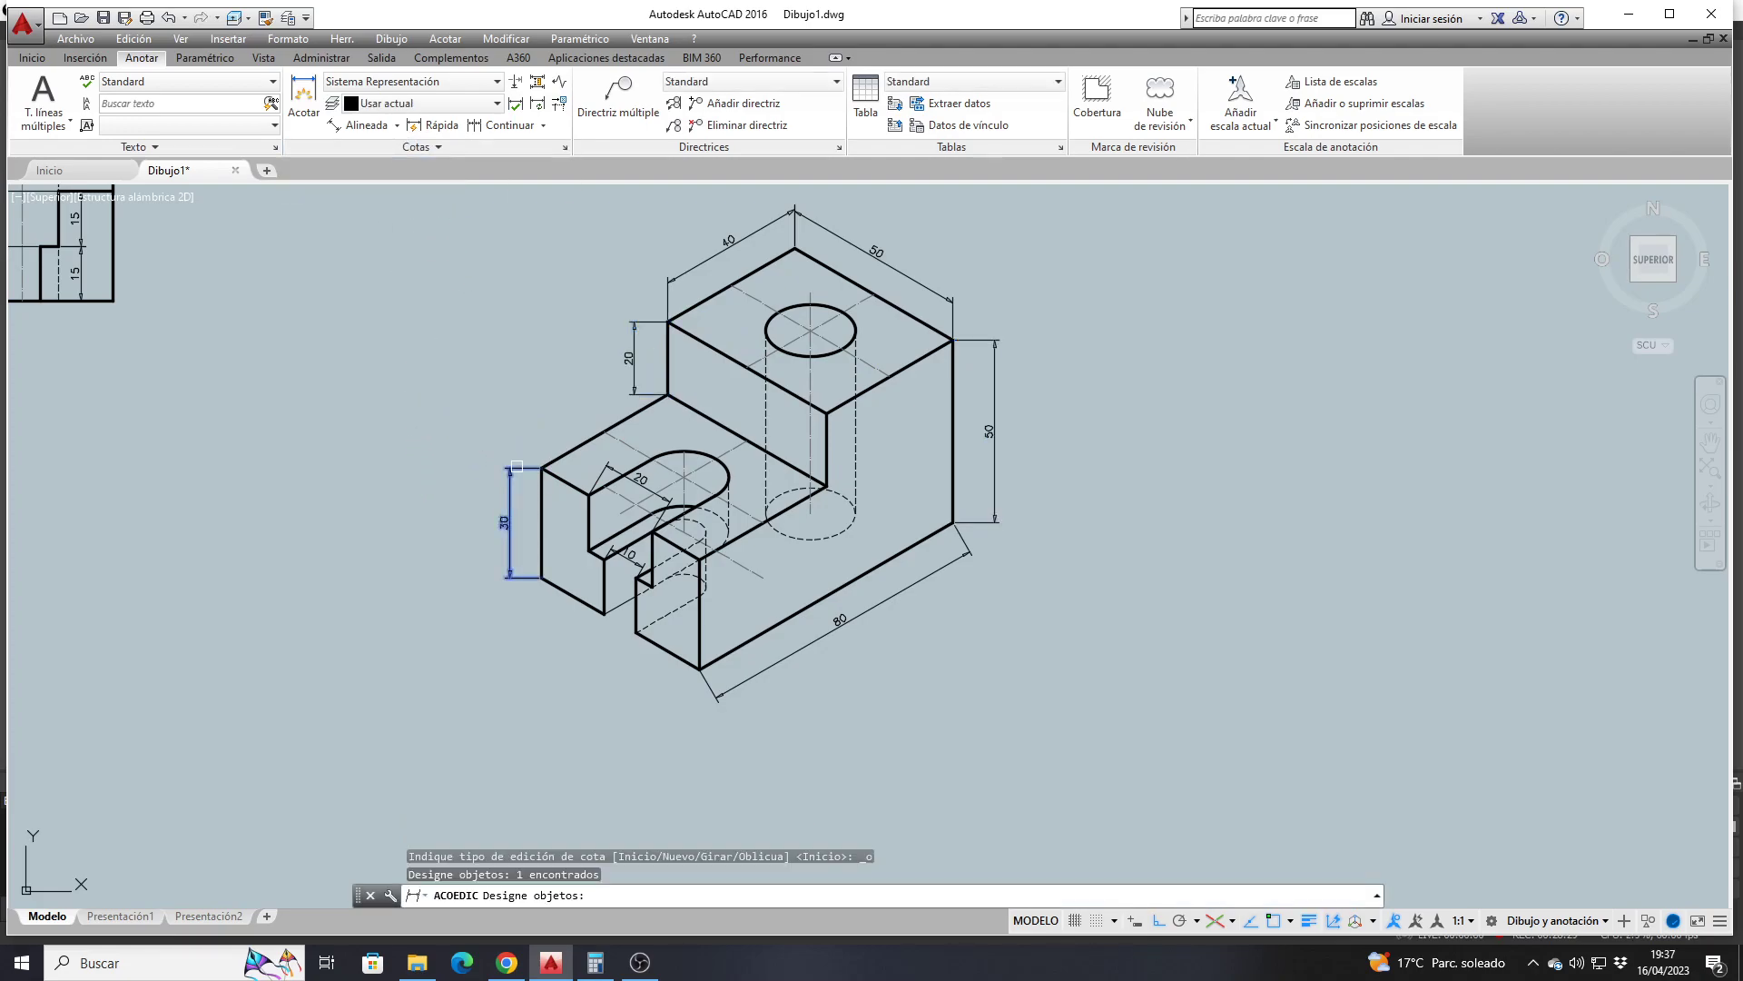
{"action": "left_click", "coordinate": [644, 323]}
{"action": "left_click", "coordinate": [979, 334]}
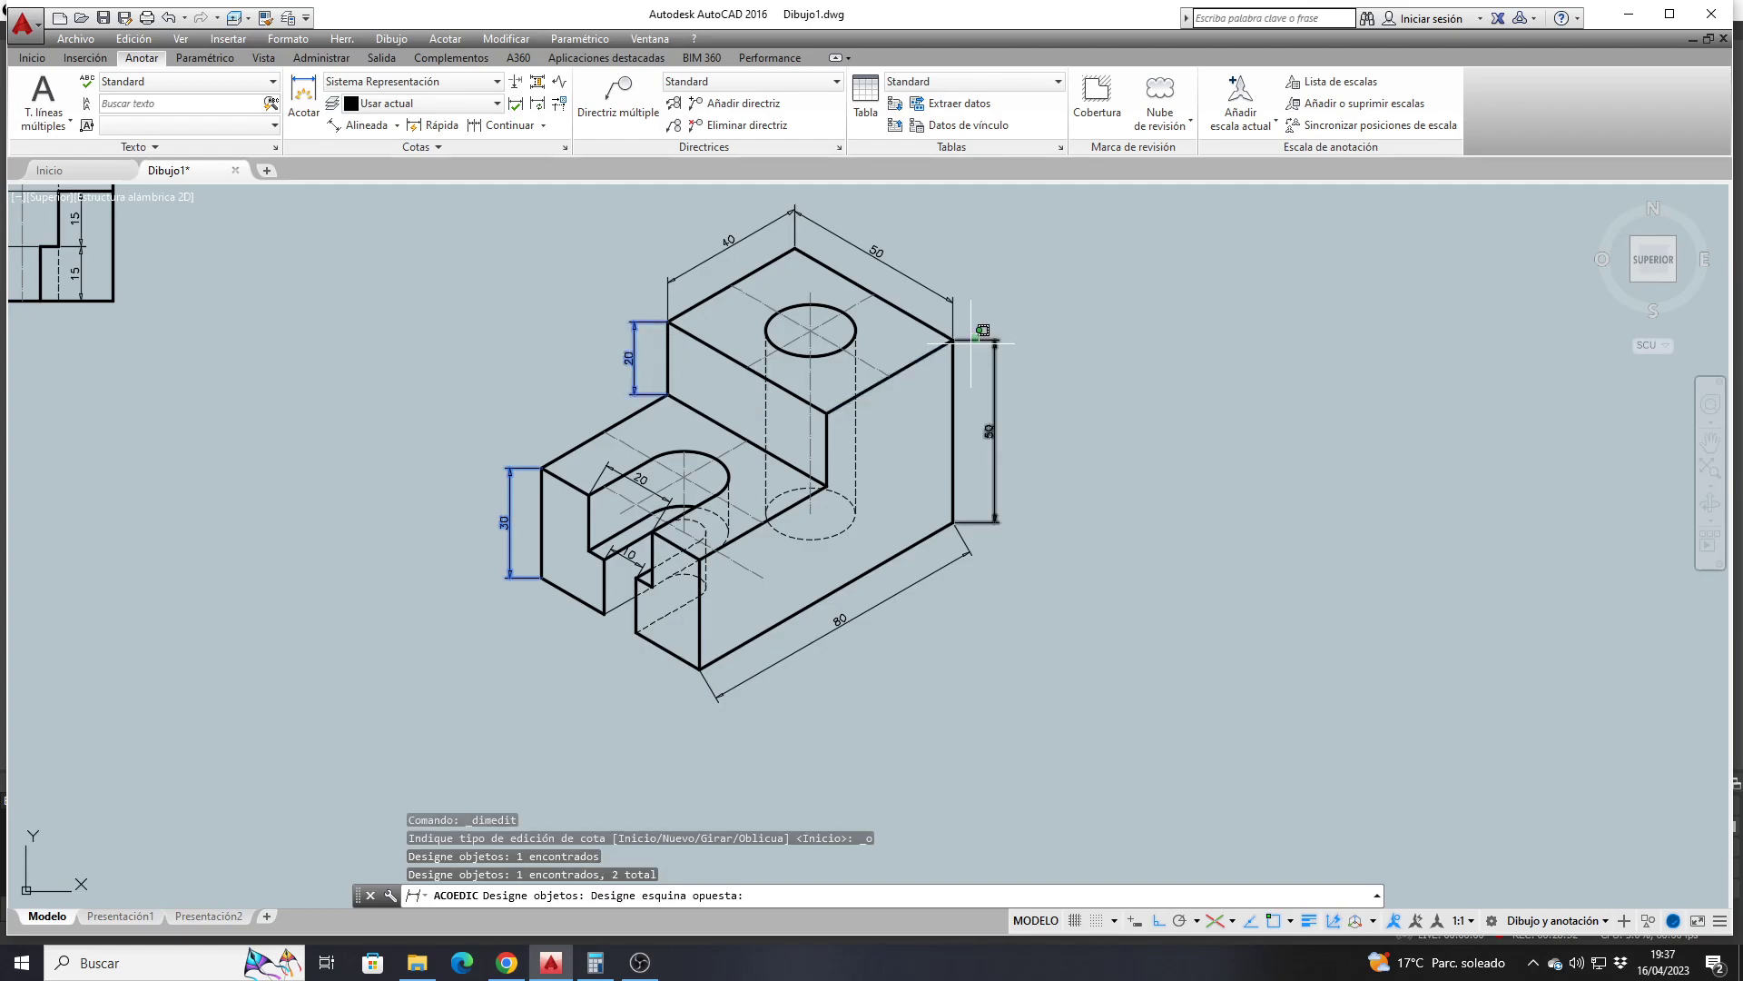
{"action": "left_click", "coordinate": [940, 372]}
{"action": "key", "text": "Return"}
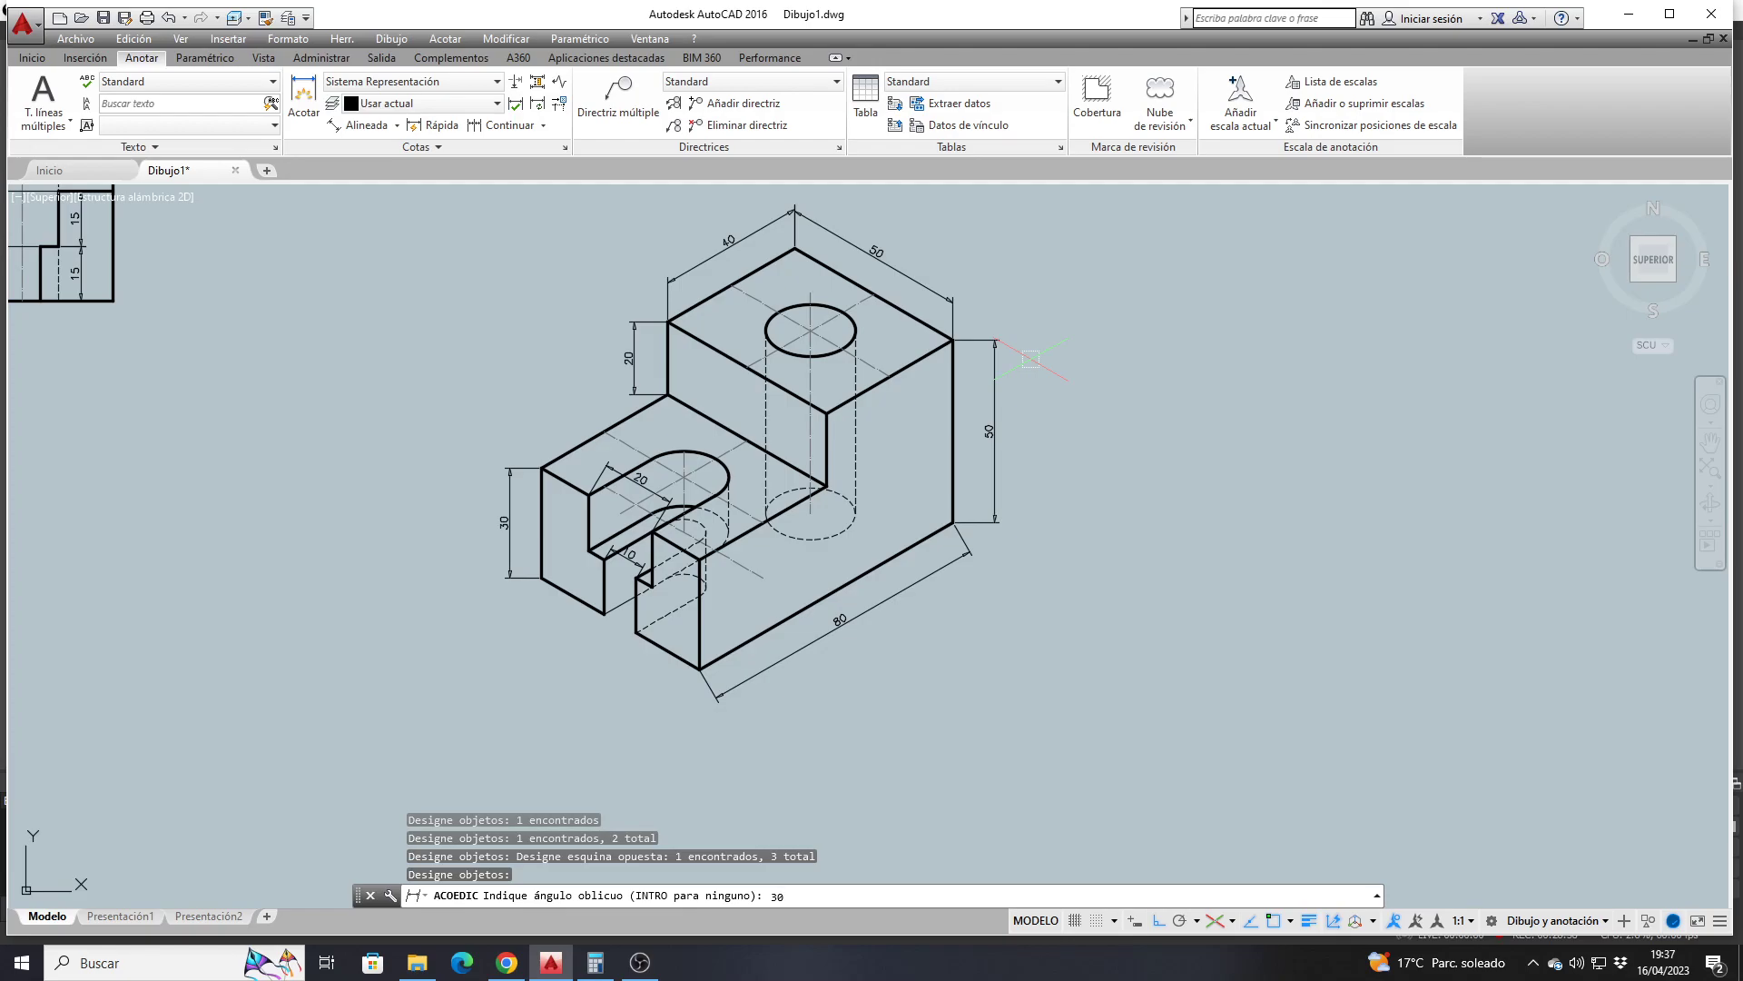
{"action": "key", "text": "Return"}
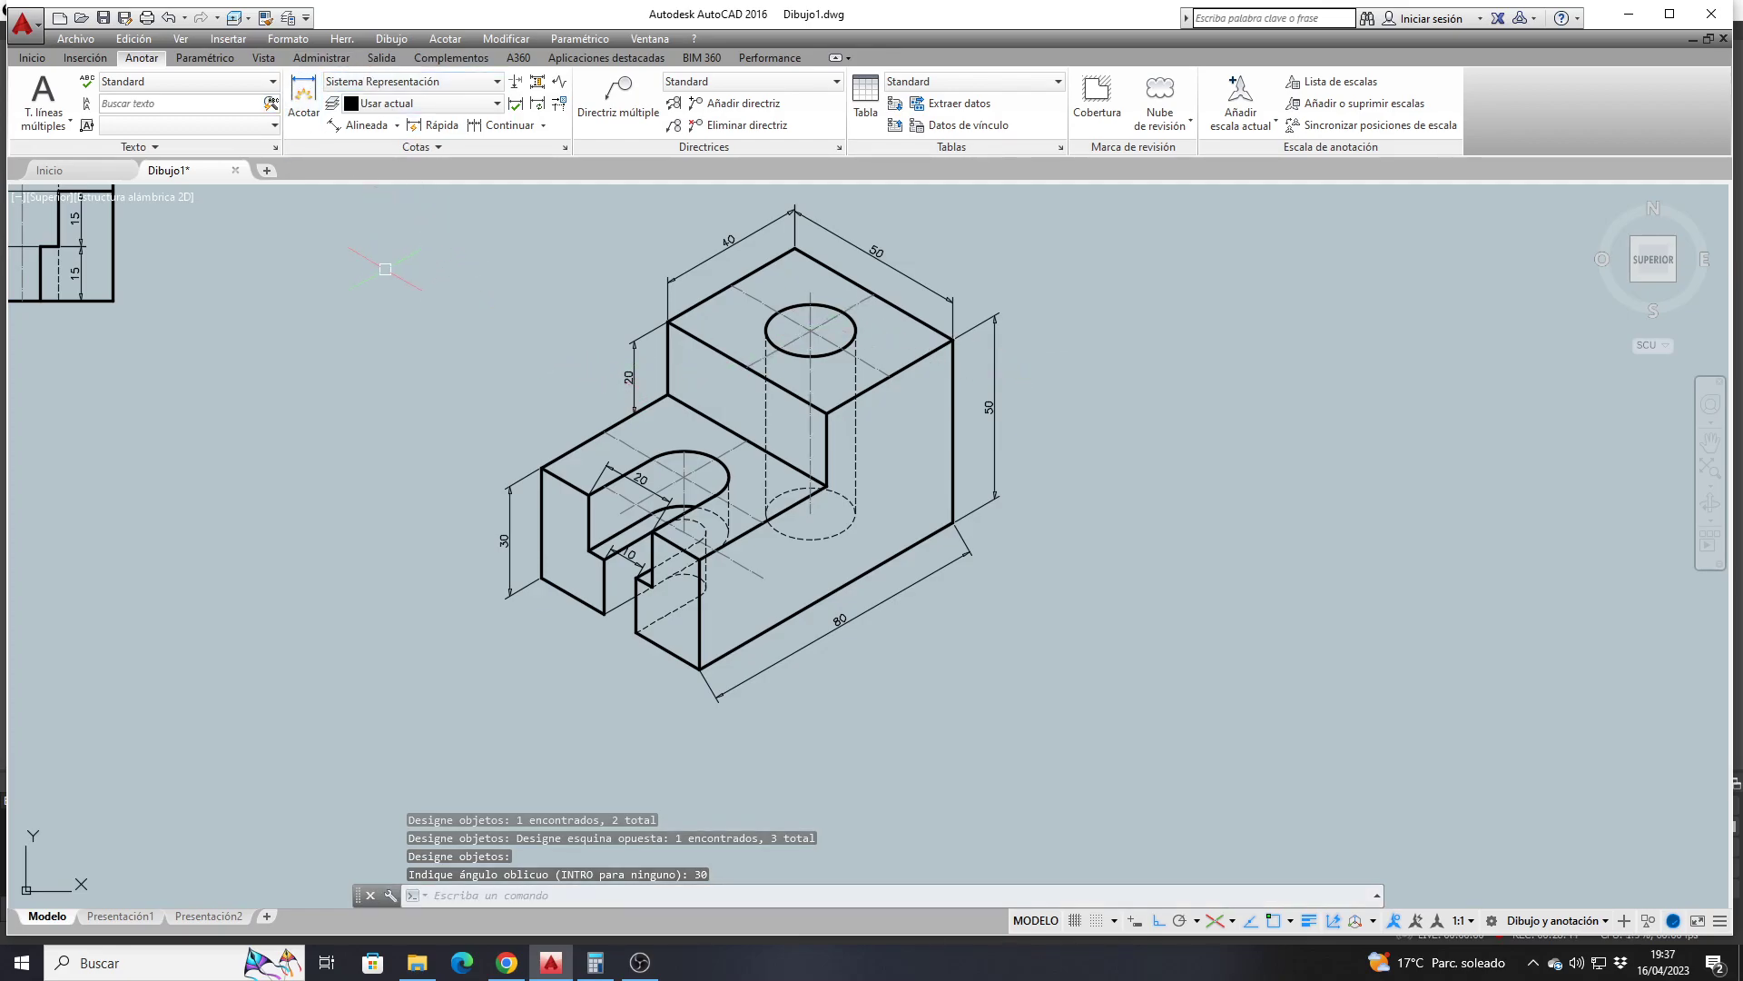
{"action": "left_click", "coordinate": [168, 18]}
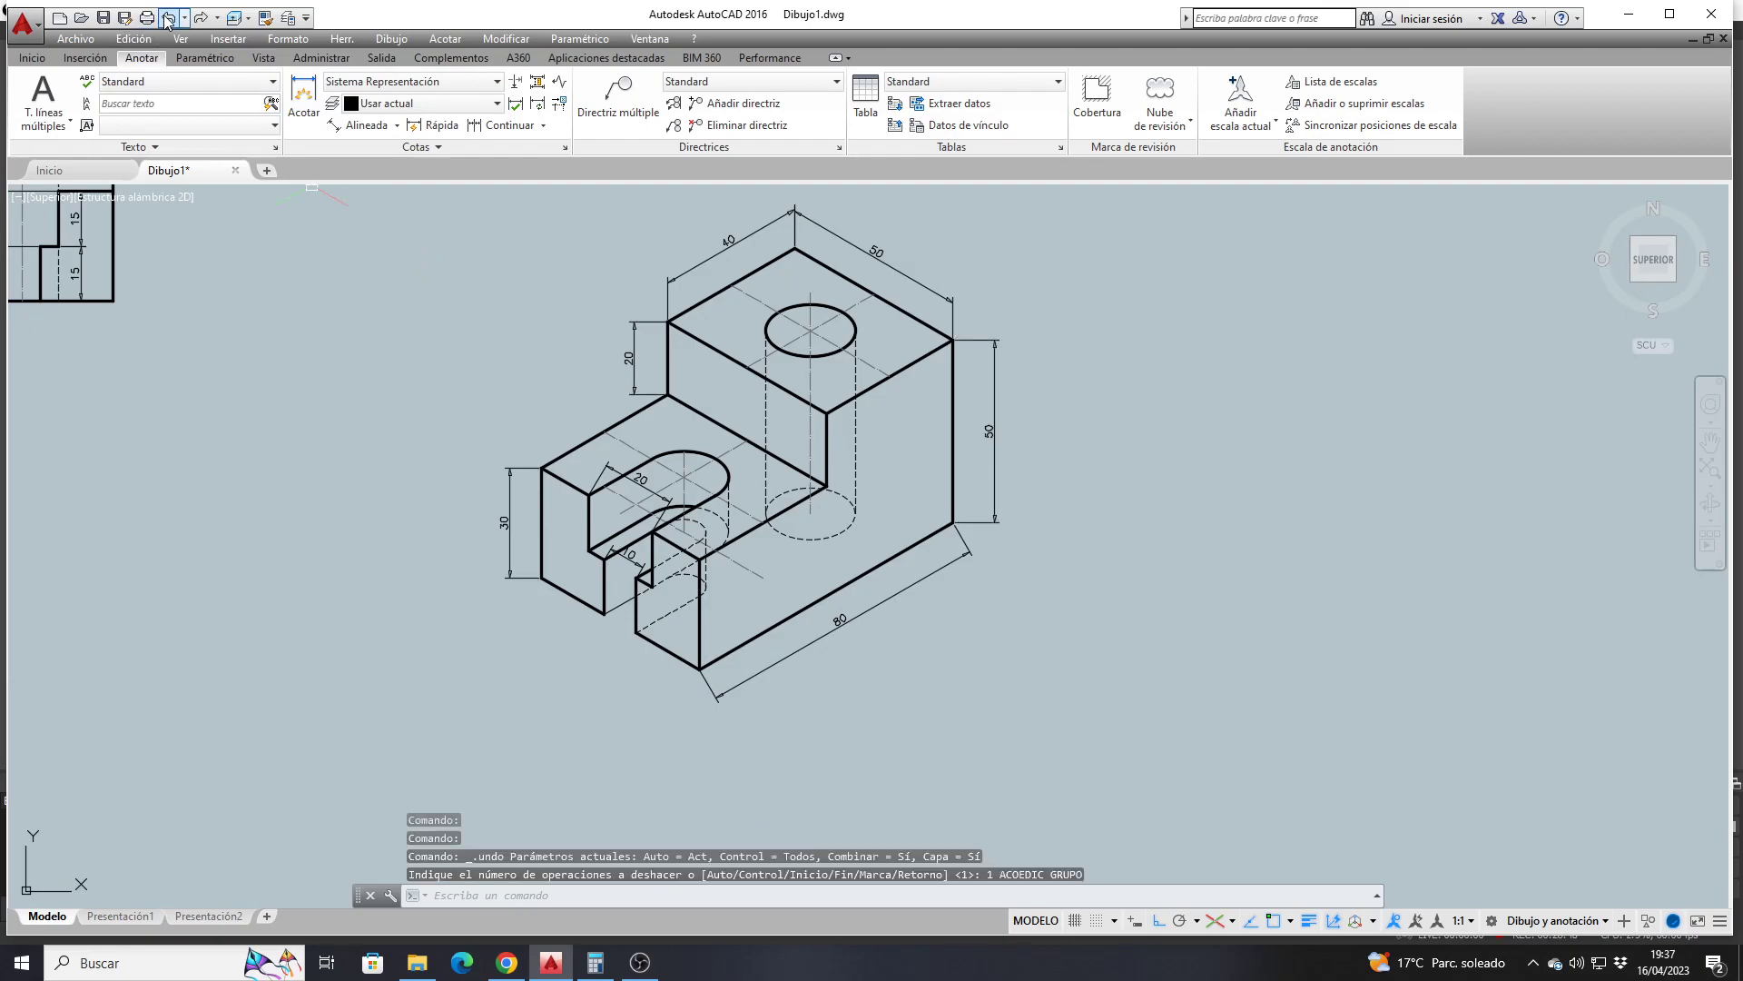
Apply a 150° oblique angle to the three vertical dimensions: the step height, low block height and total height
{"action": "left_click", "coordinate": [396, 156]}
{"action": "left_click", "coordinate": [348, 169]}
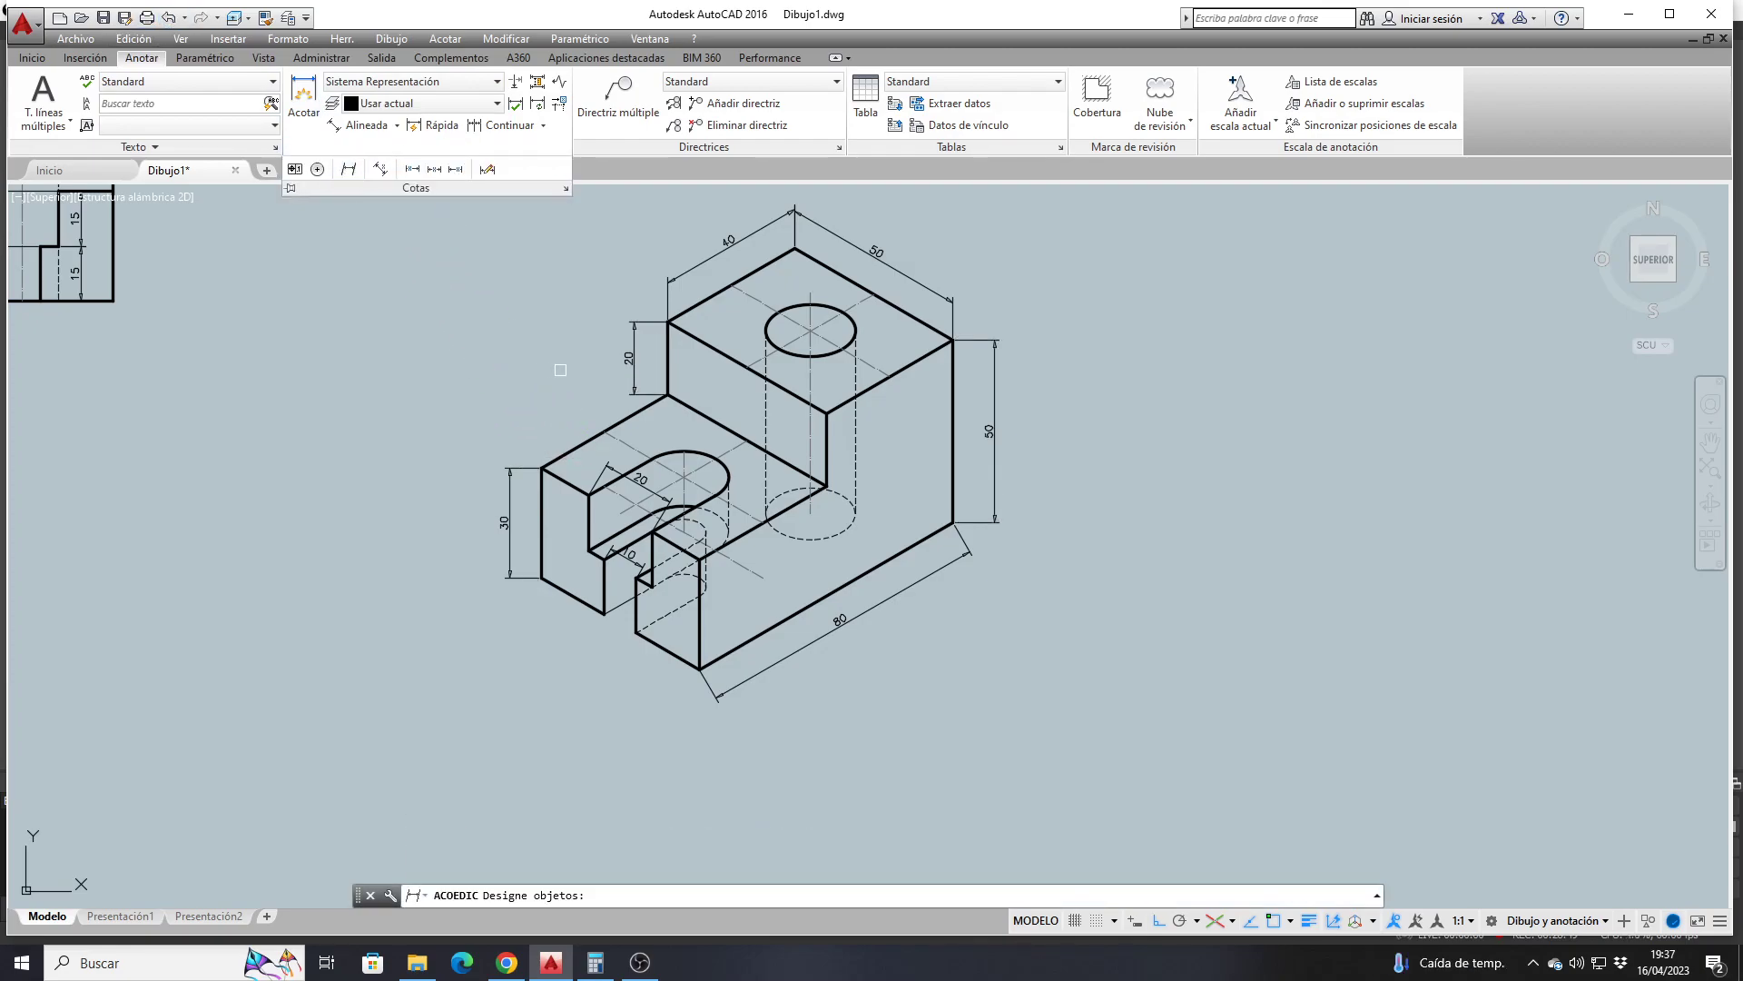
{"action": "left_click", "coordinate": [632, 363]}
{"action": "left_click", "coordinate": [527, 470]}
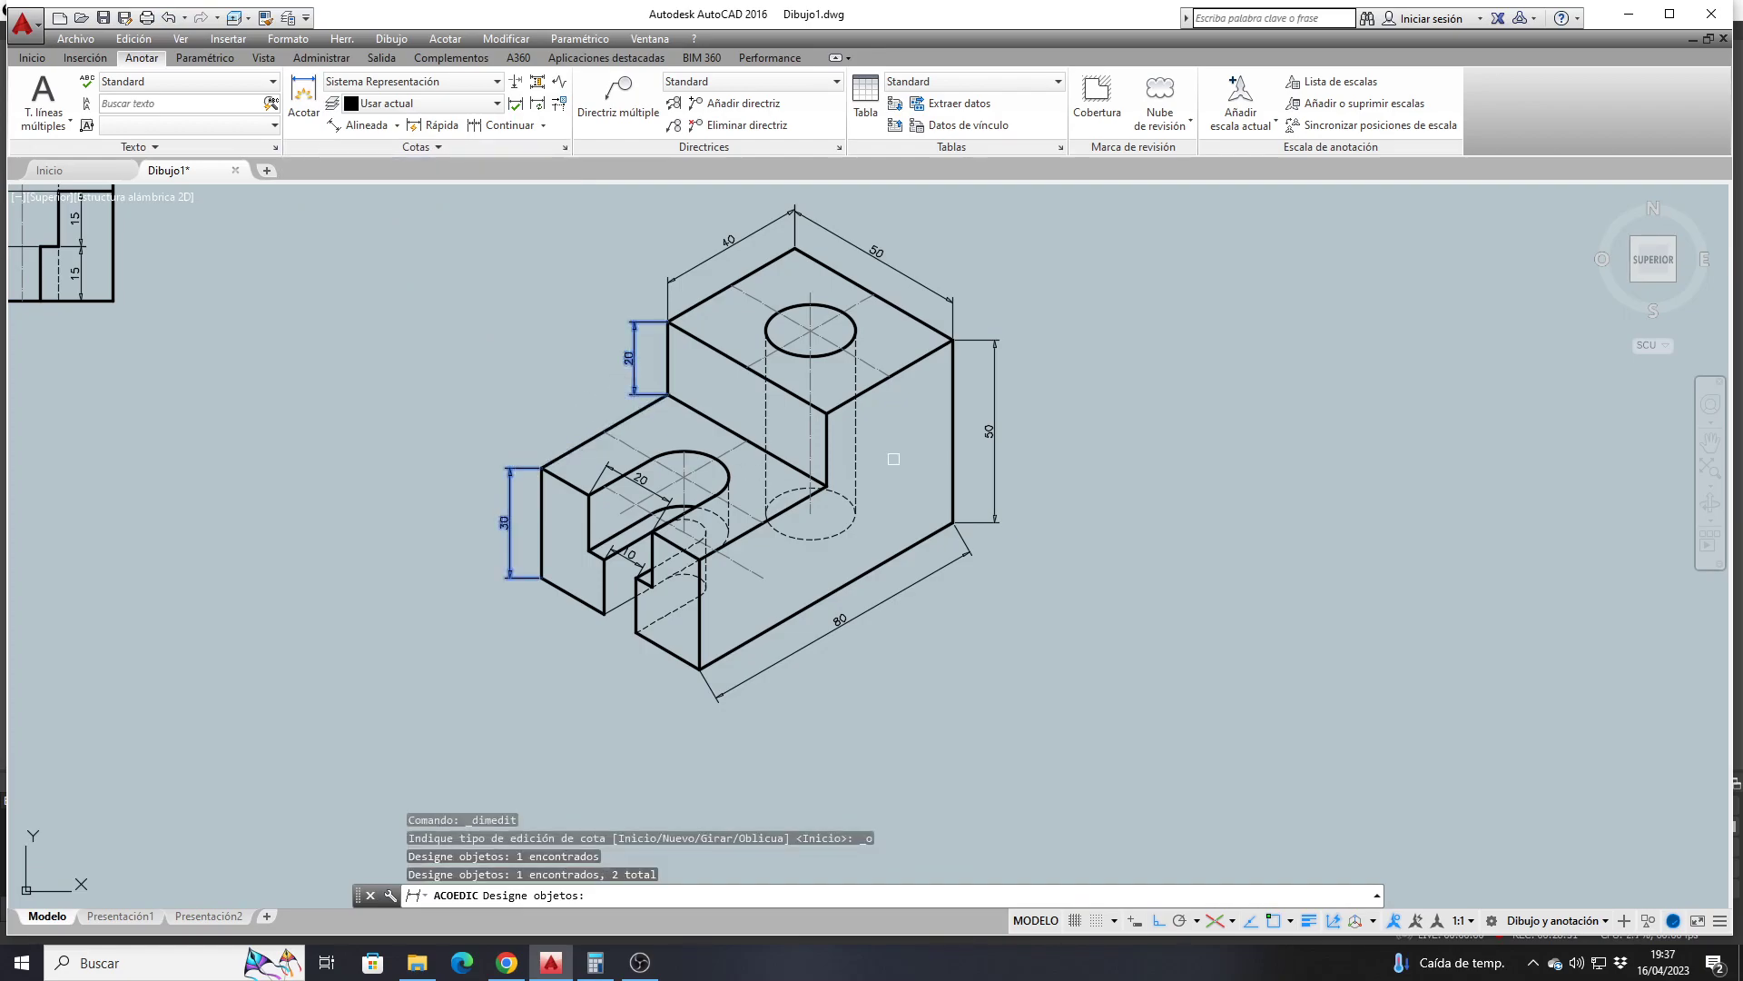
{"action": "left_click", "coordinate": [1000, 421]}
{"action": "key", "text": "Return"}
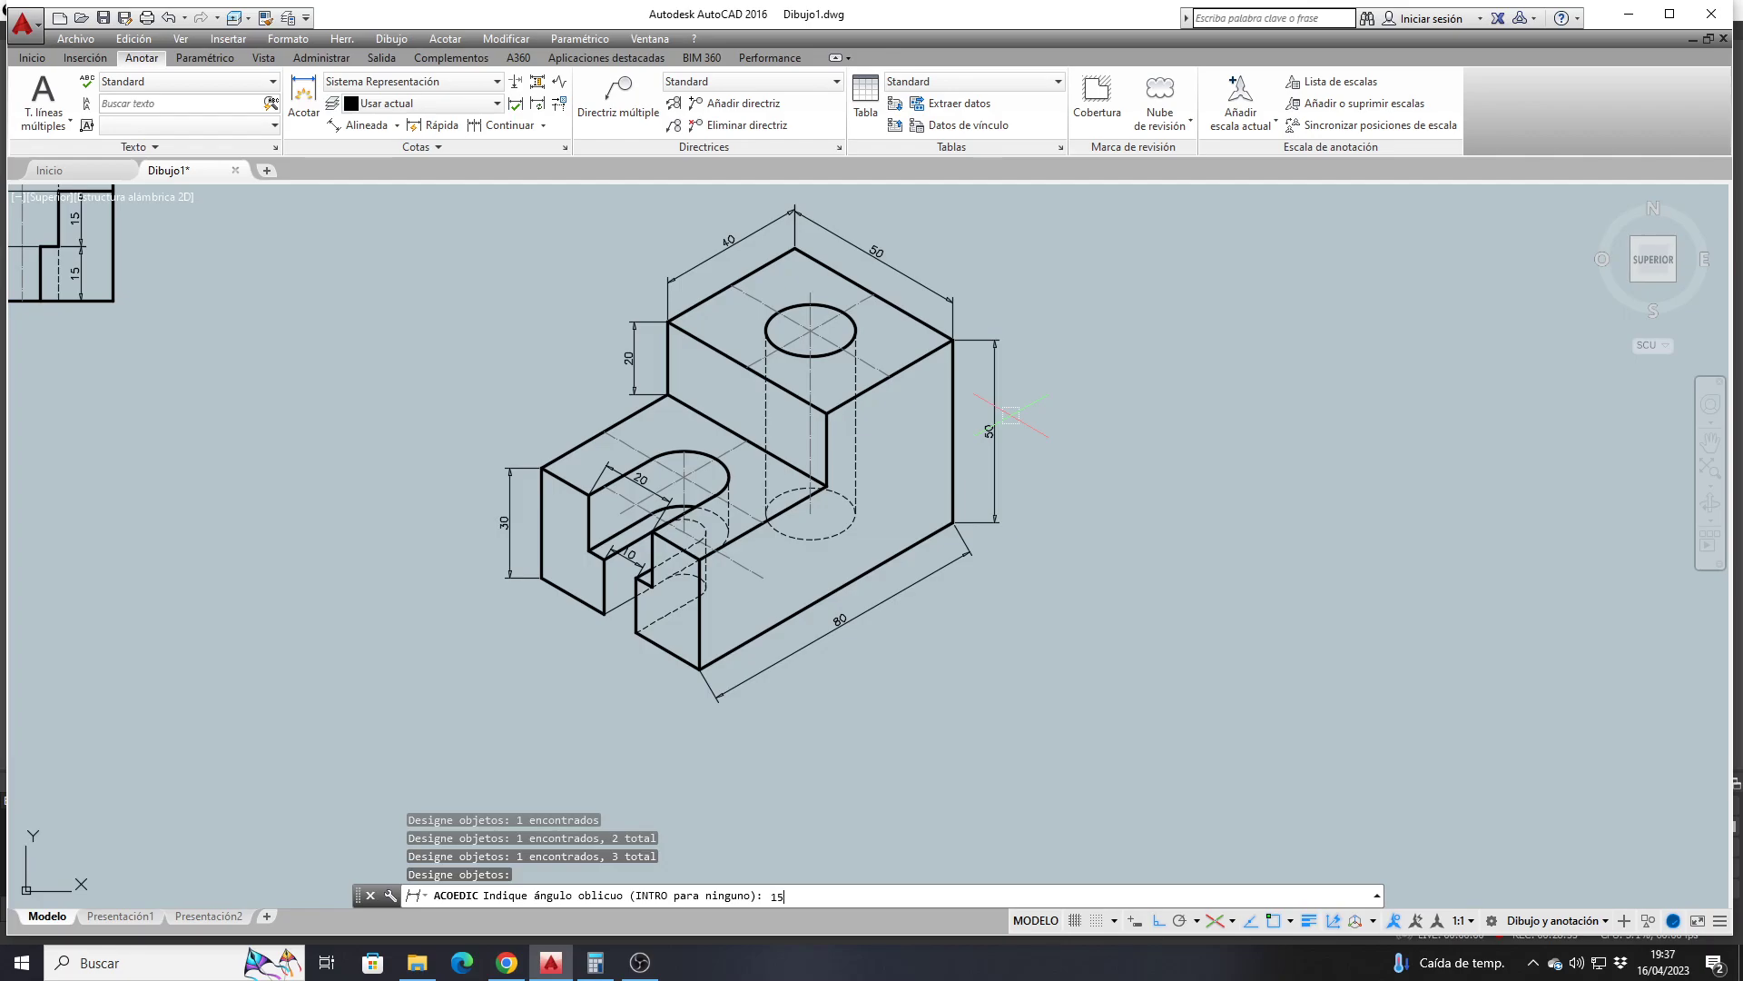
{"action": "key", "text": "Return"}
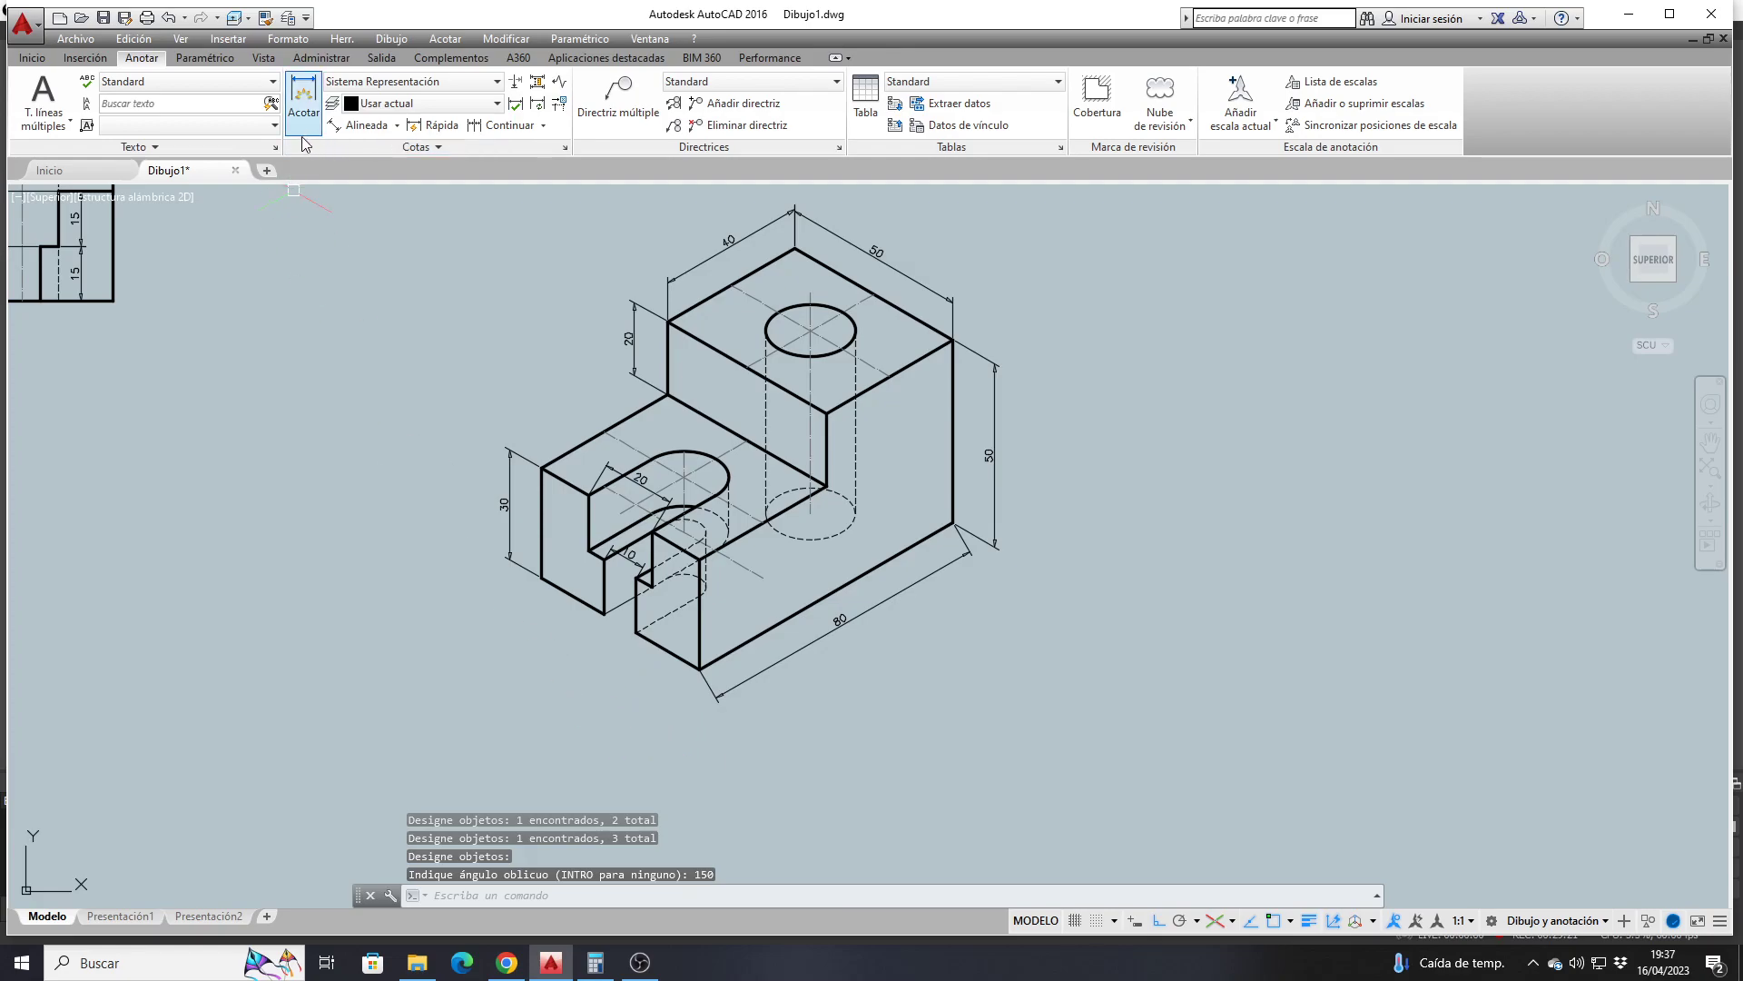
Try a 30° oblique angle on the length dimension along the block's bottom edge
{"action": "left_click", "coordinate": [353, 147]}
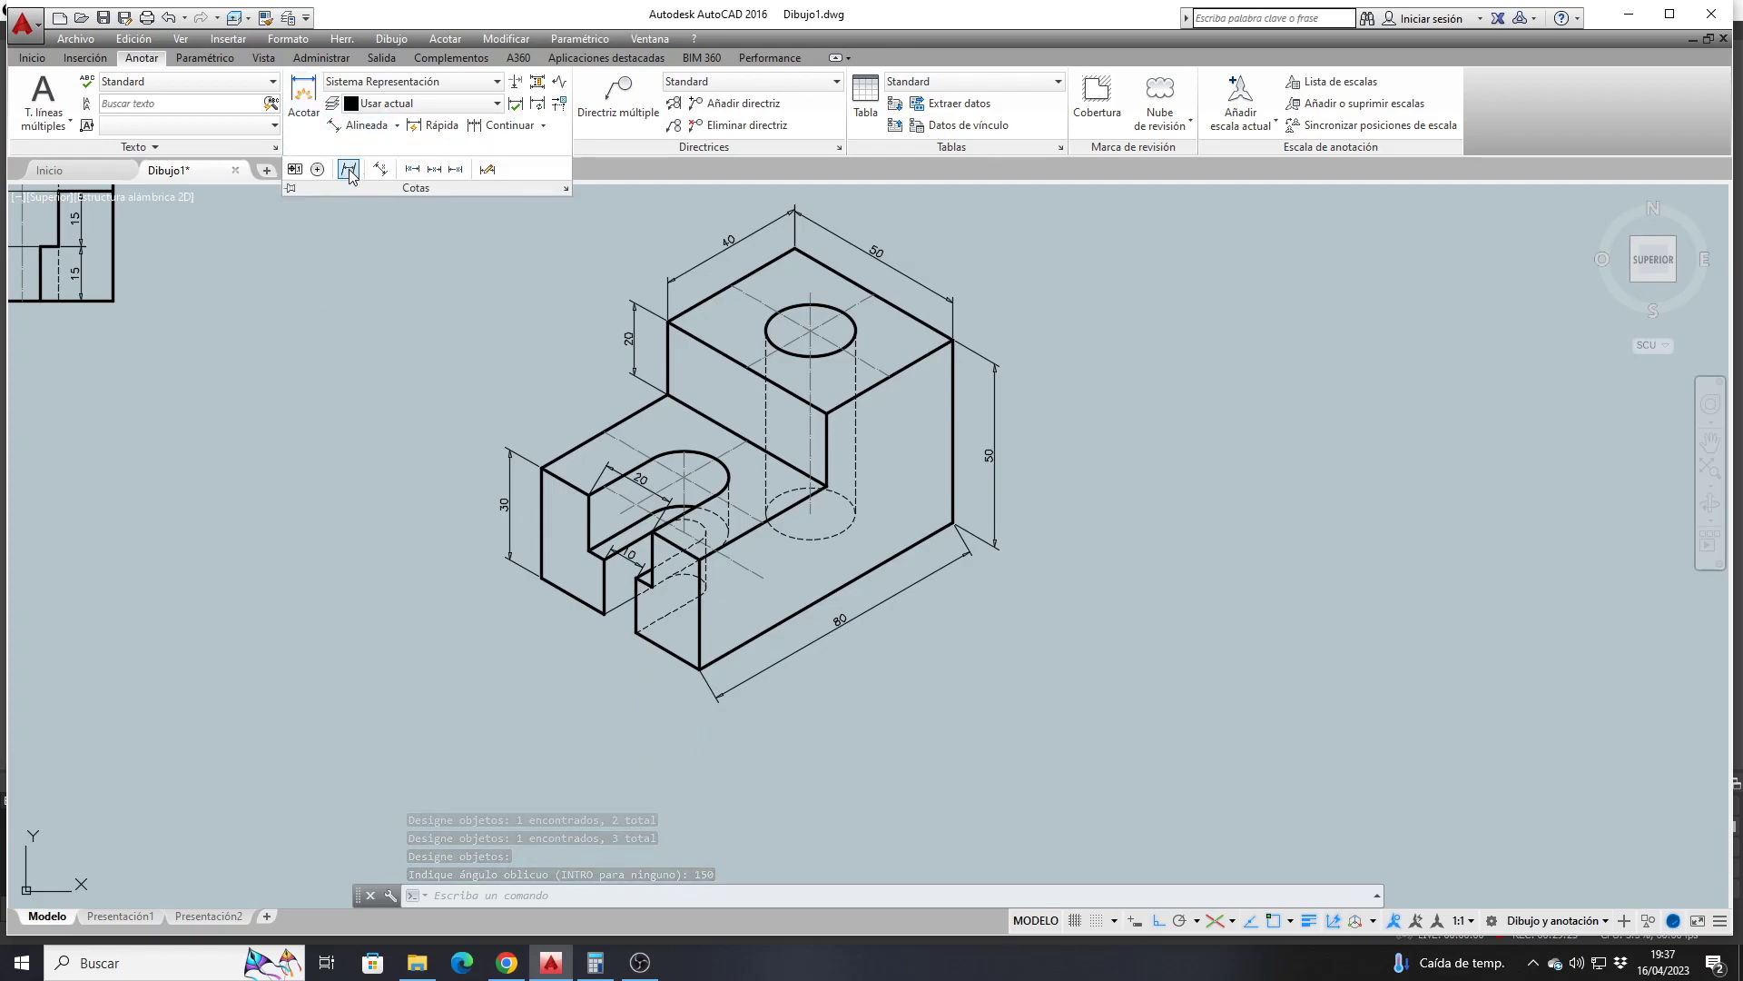
{"action": "left_click", "coordinate": [349, 172]}
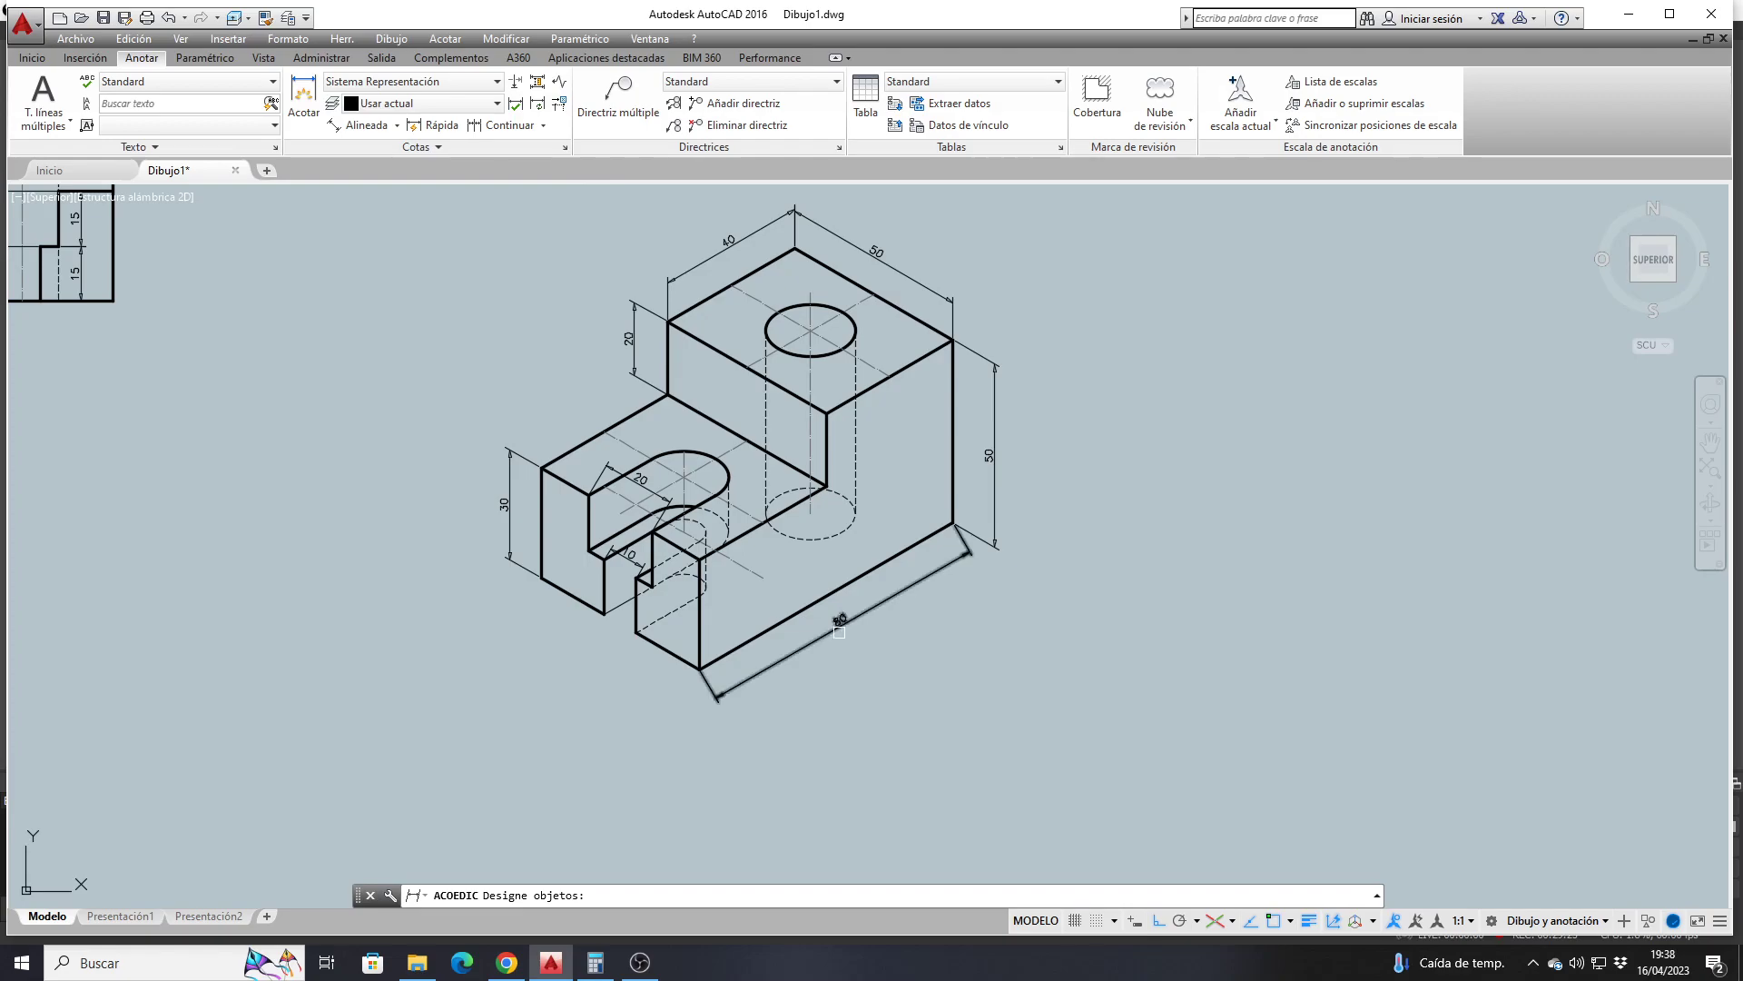
{"action": "left_click", "coordinate": [838, 624]}
{"action": "key", "text": "Return"}
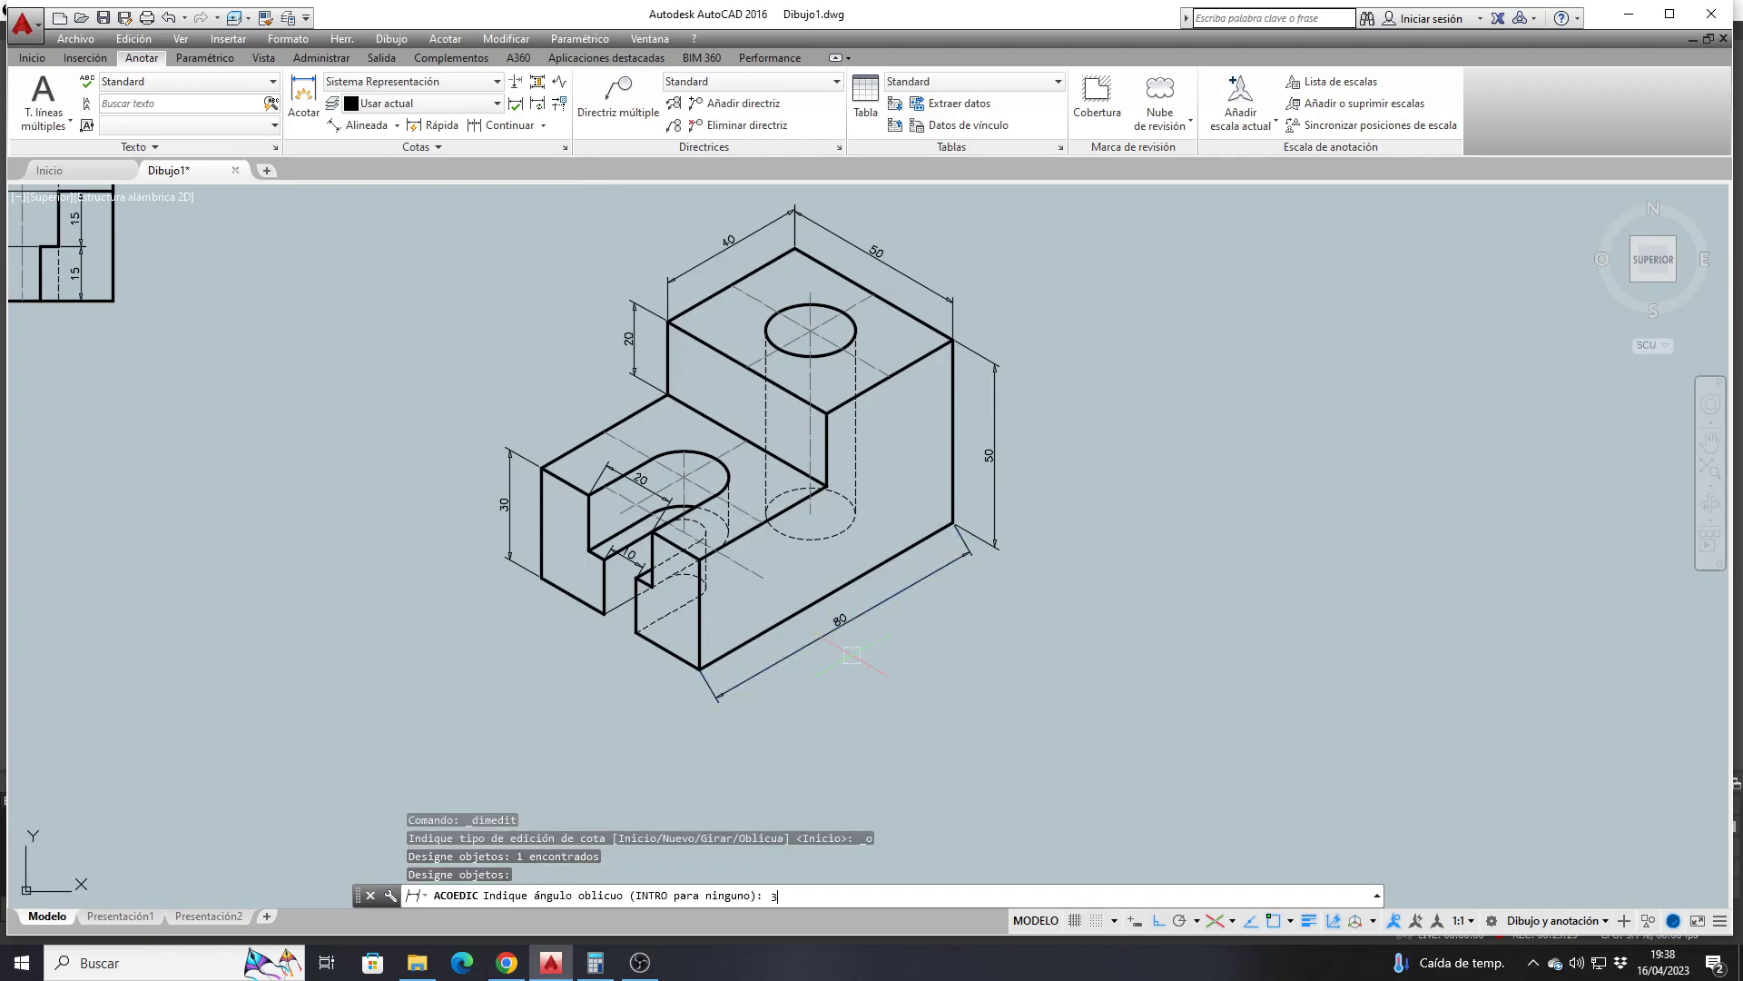
{"action": "key", "text": "Return"}
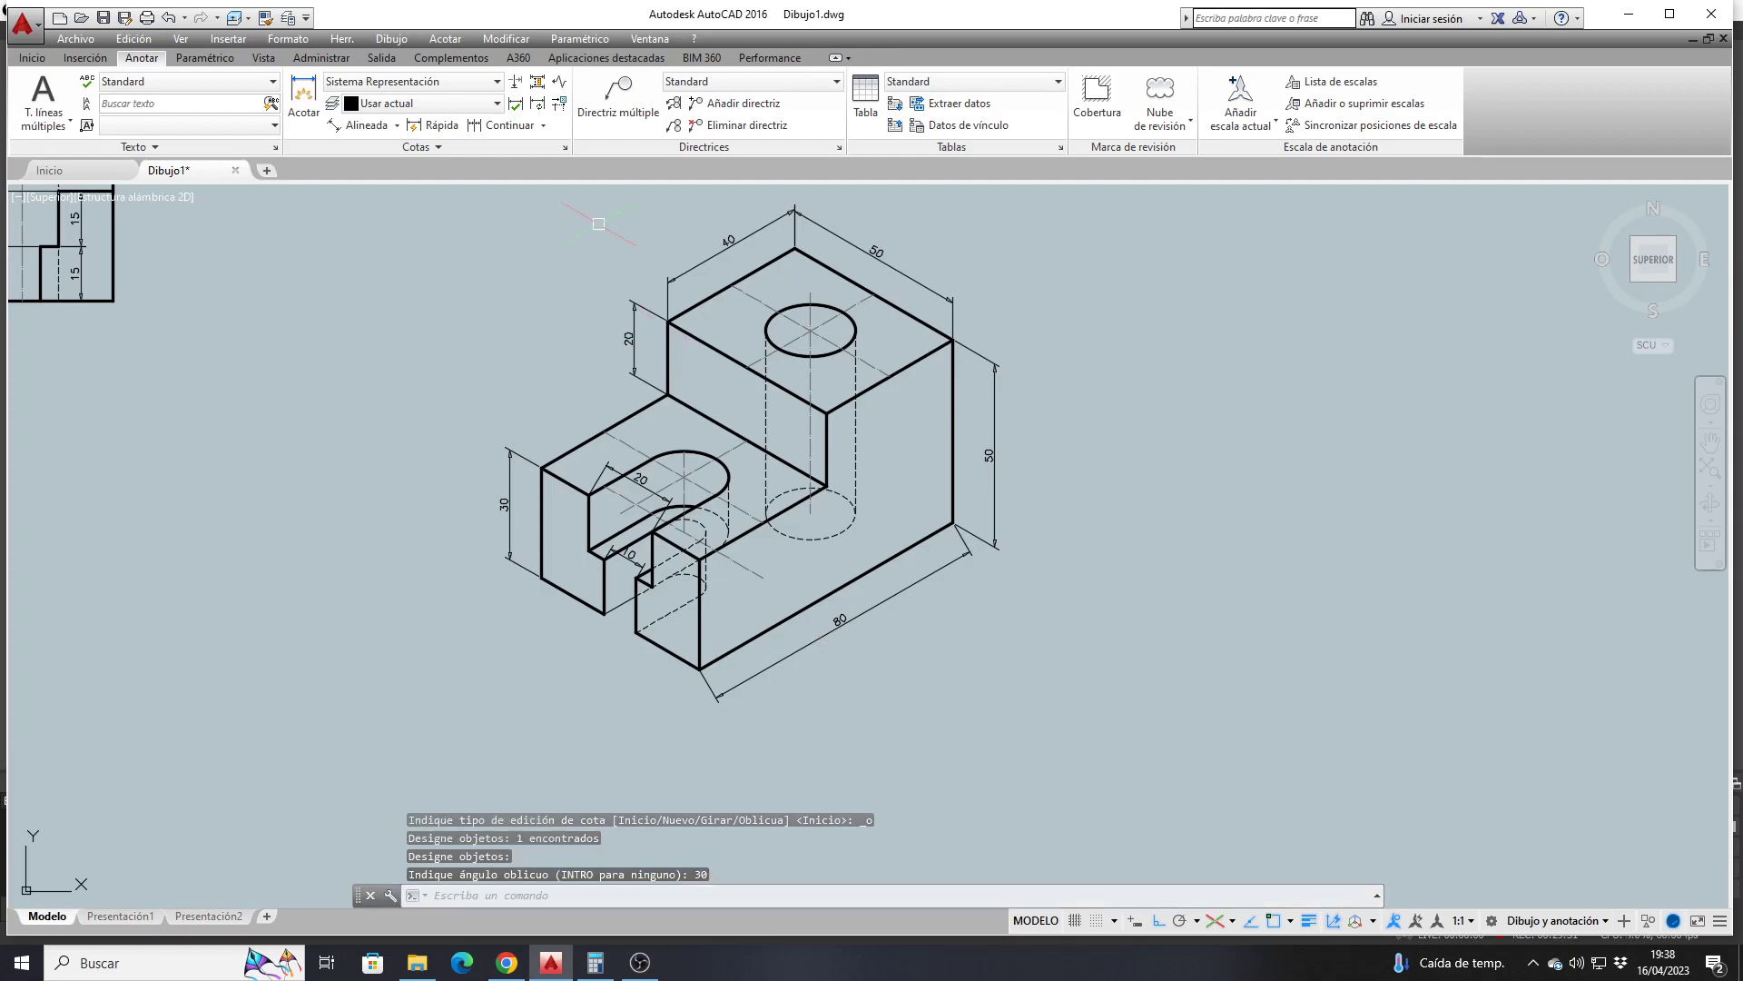
Make the length dimension along the block's bottom edge oblique at 150°
{"action": "left_click", "coordinate": [385, 145]}
{"action": "left_click", "coordinate": [379, 169]}
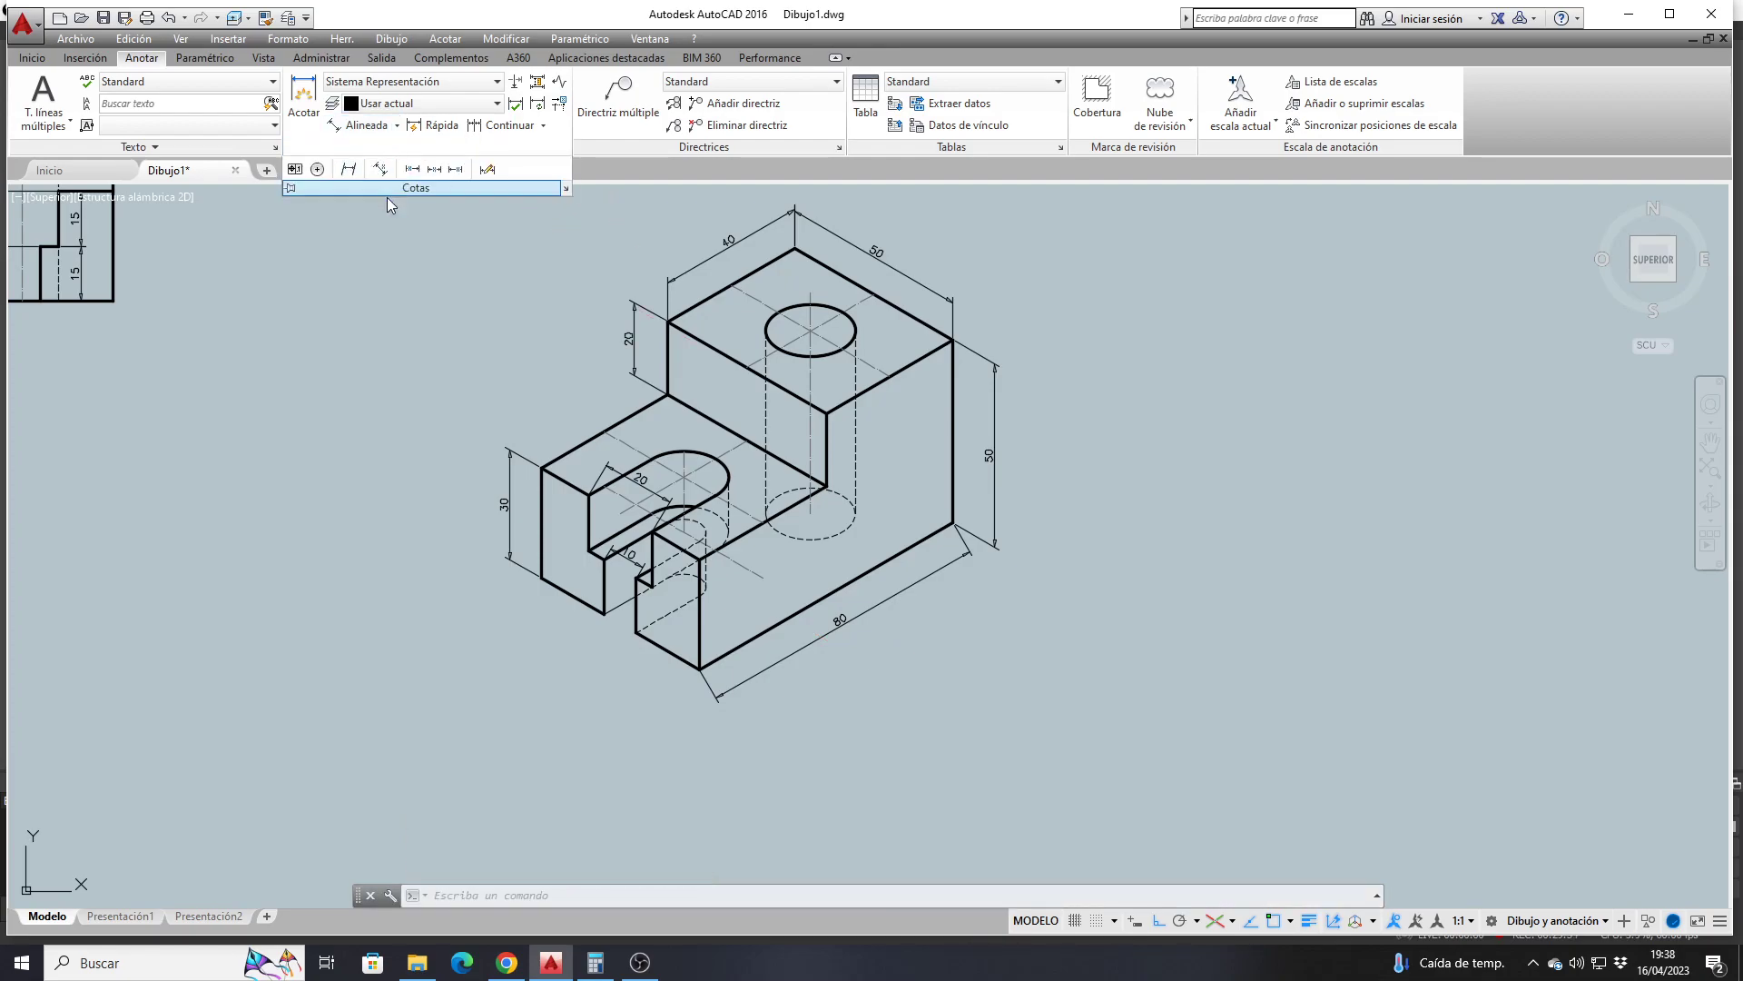
{"action": "left_click", "coordinate": [779, 670]}
{"action": "key", "text": "Return"}
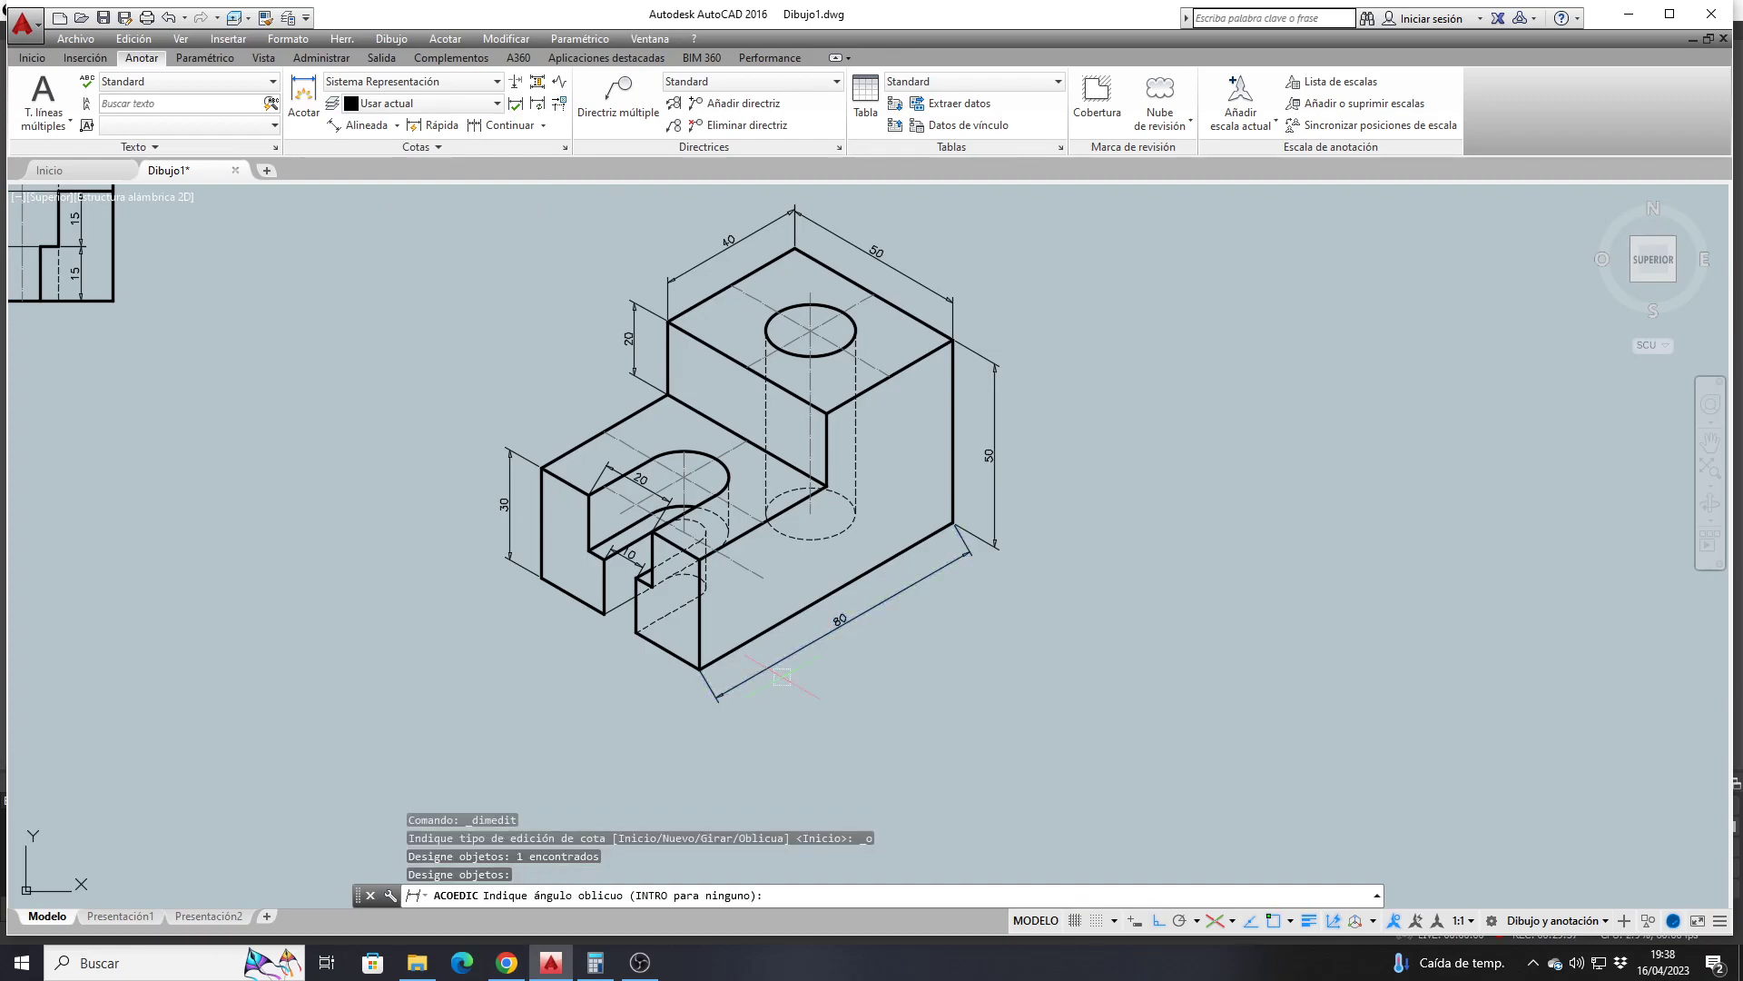
{"action": "key", "text": "Return"}
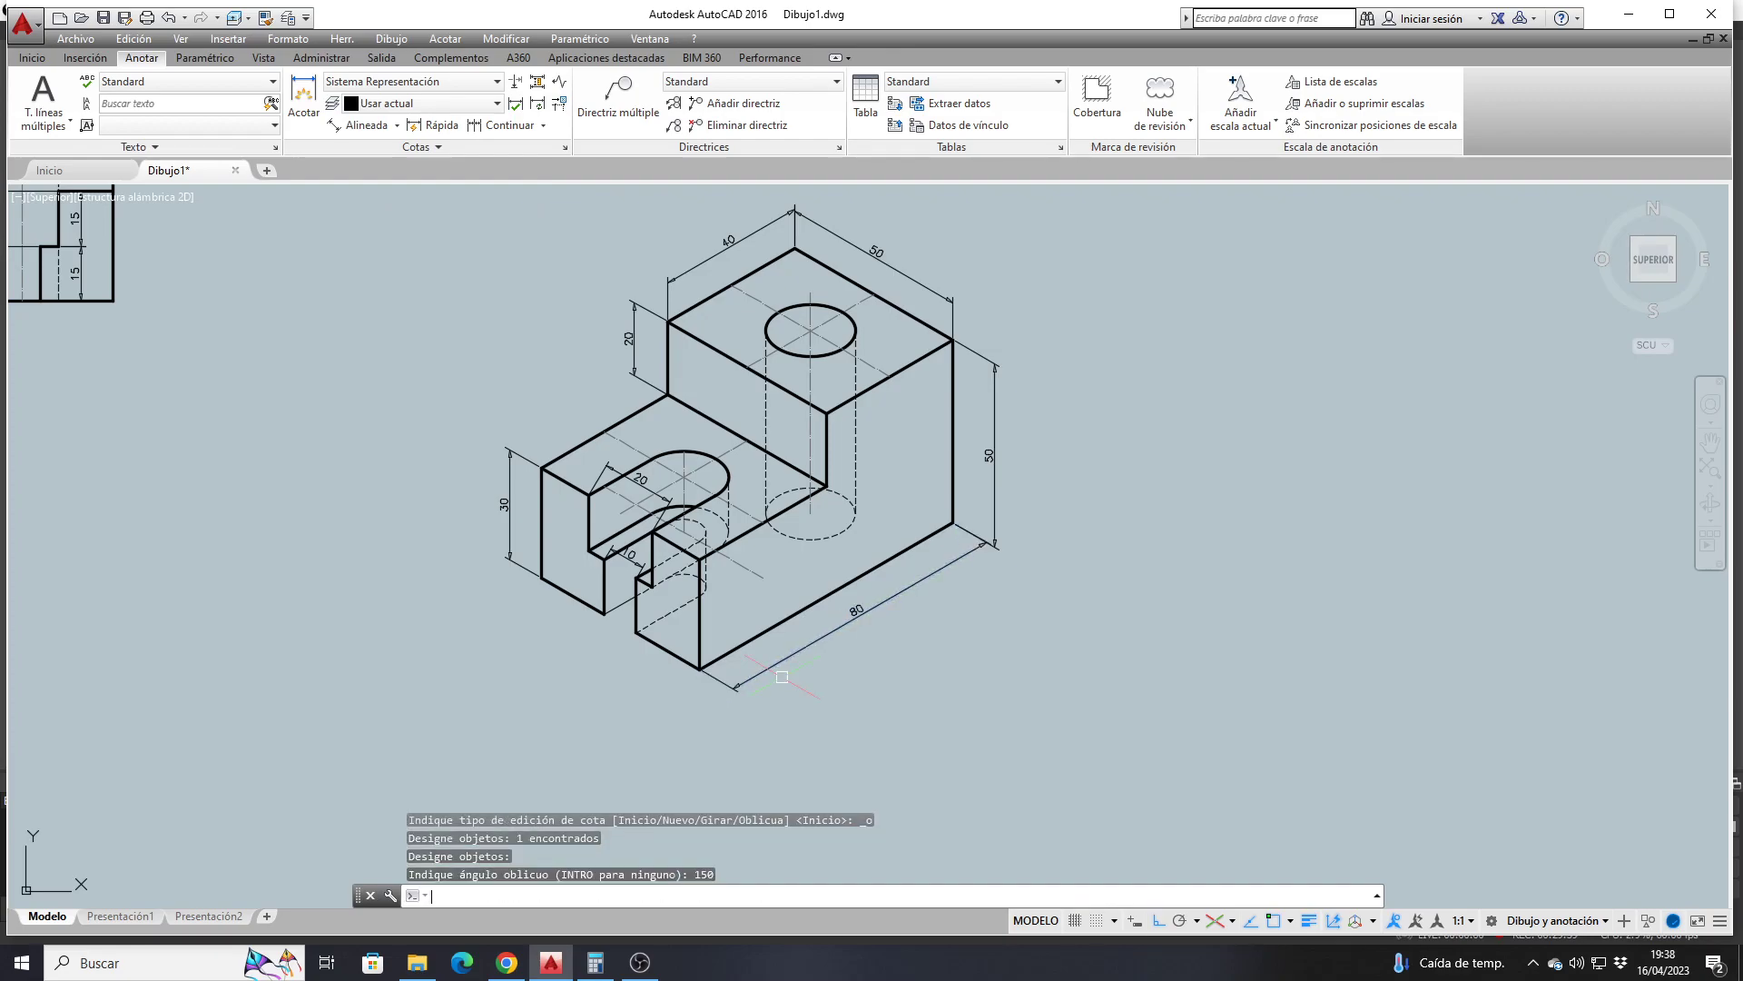
Stretch the bottom length dimension's line about 4.6 units along the 150° axis, closer to the block's edge
{"action": "scroll", "coordinate": [782, 676], "scroll_direction": "up", "scroll_amount": 2}
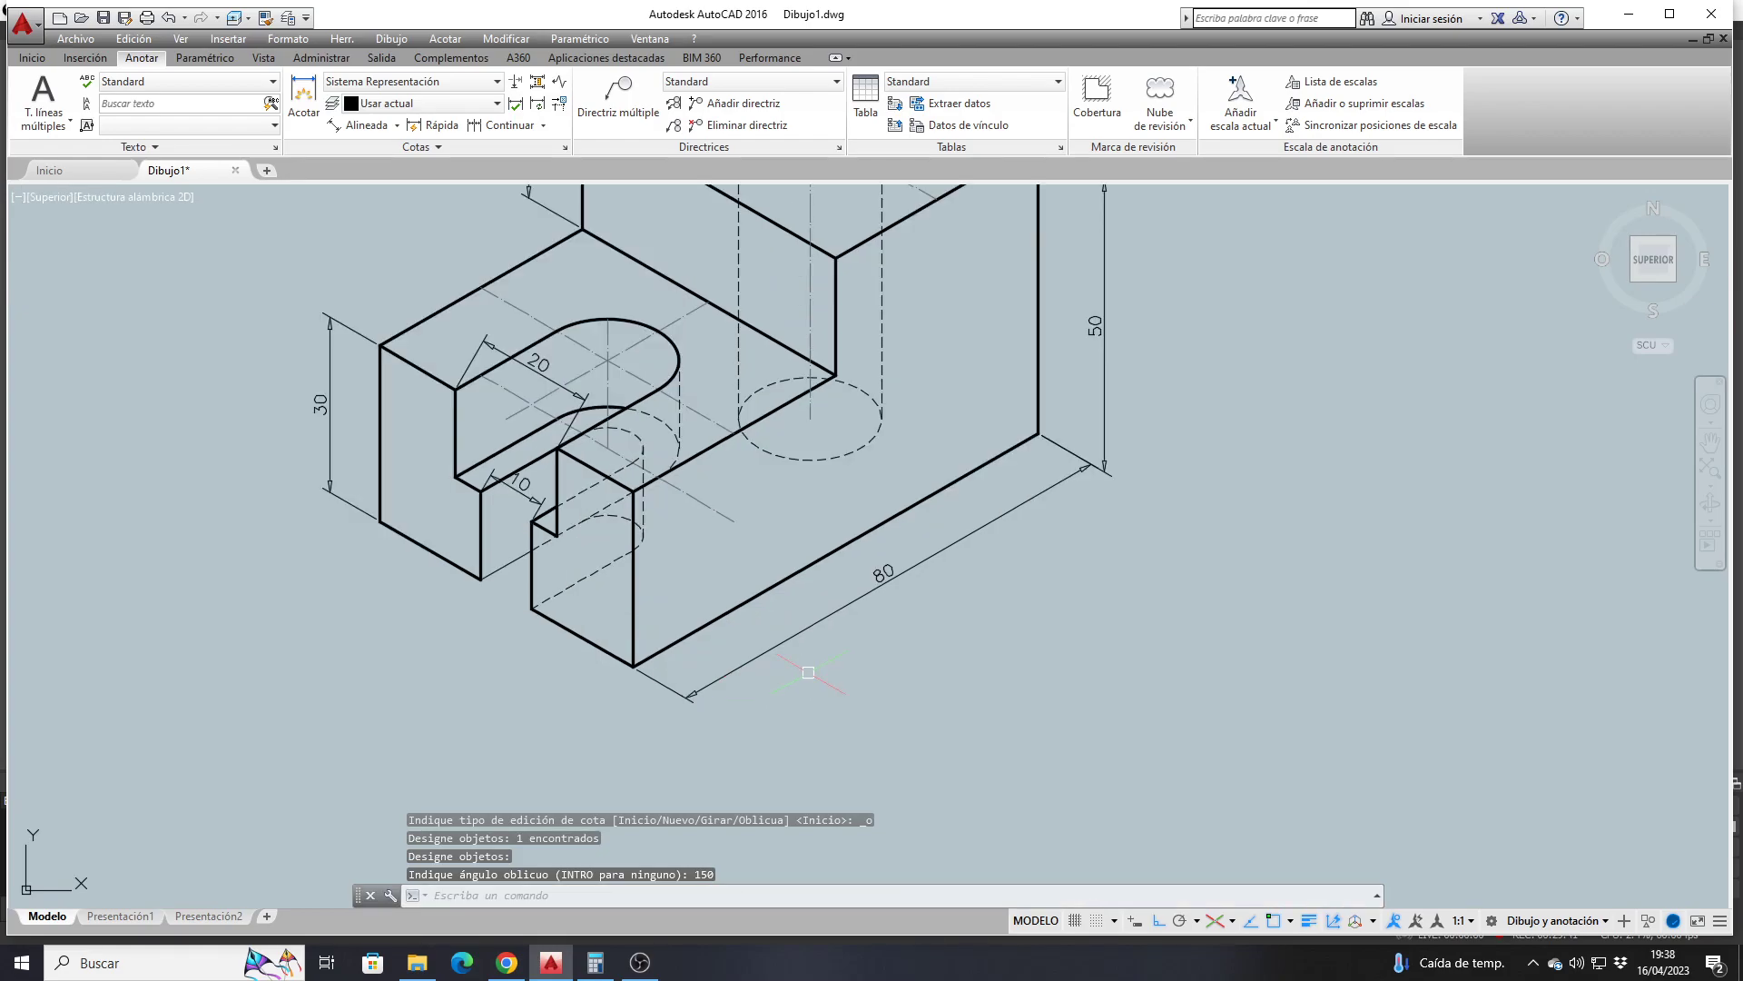
{"action": "left_click", "coordinate": [792, 642]}
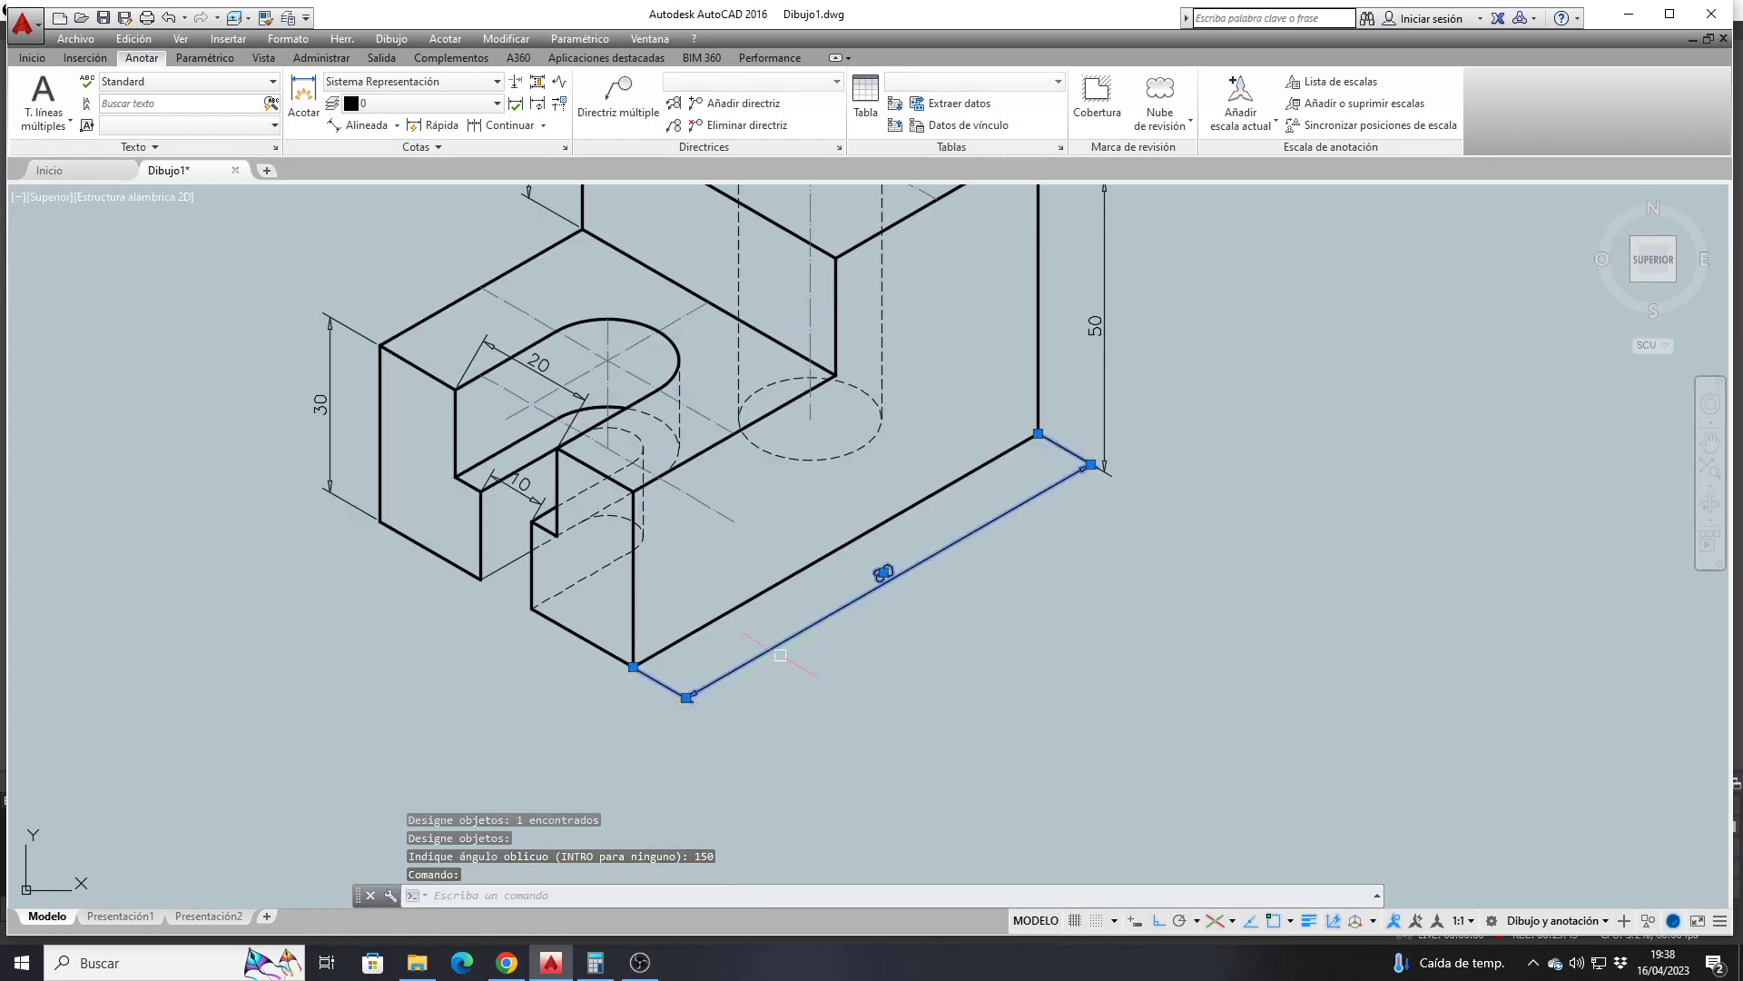
{"action": "scroll", "coordinate": [711, 709], "scroll_direction": "up", "scroll_amount": 2}
{"action": "left_click", "coordinate": [677, 693]}
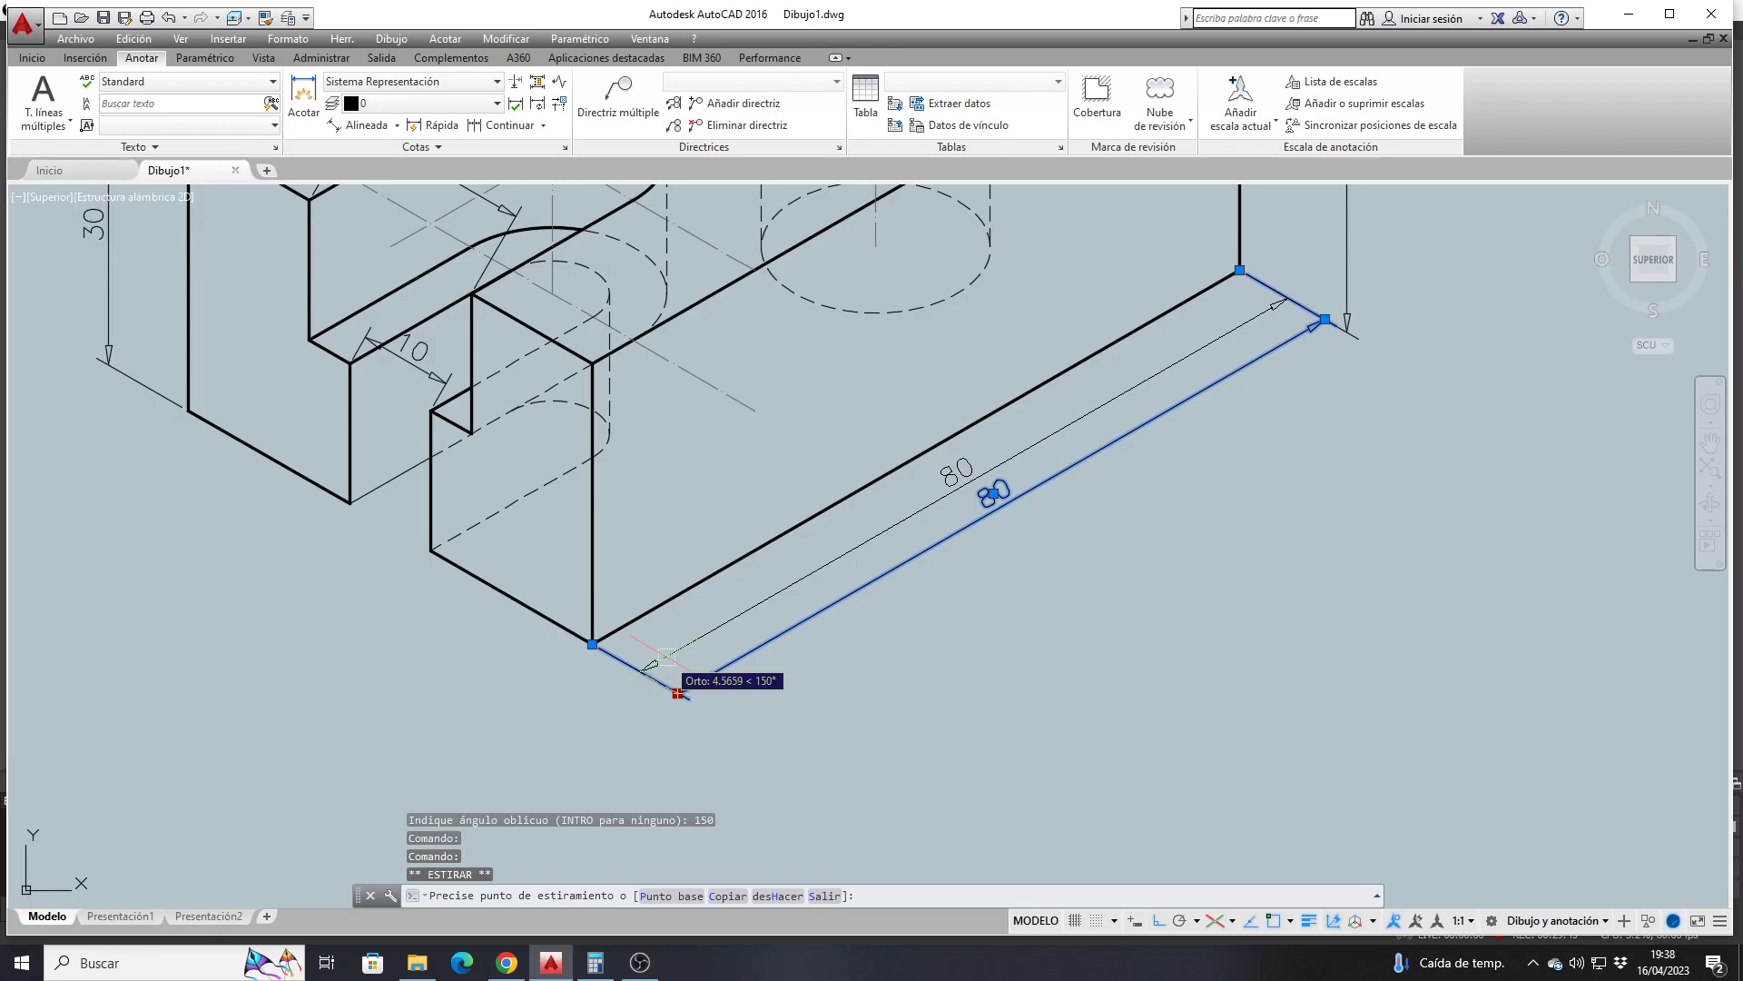
{"action": "left_click", "coordinate": [641, 671]}
{"action": "scroll", "coordinate": [723, 678], "scroll_direction": "down", "scroll_amount": 4}
{"action": "scroll", "coordinate": [974, 495], "scroll_direction": "up", "scroll_amount": 4}
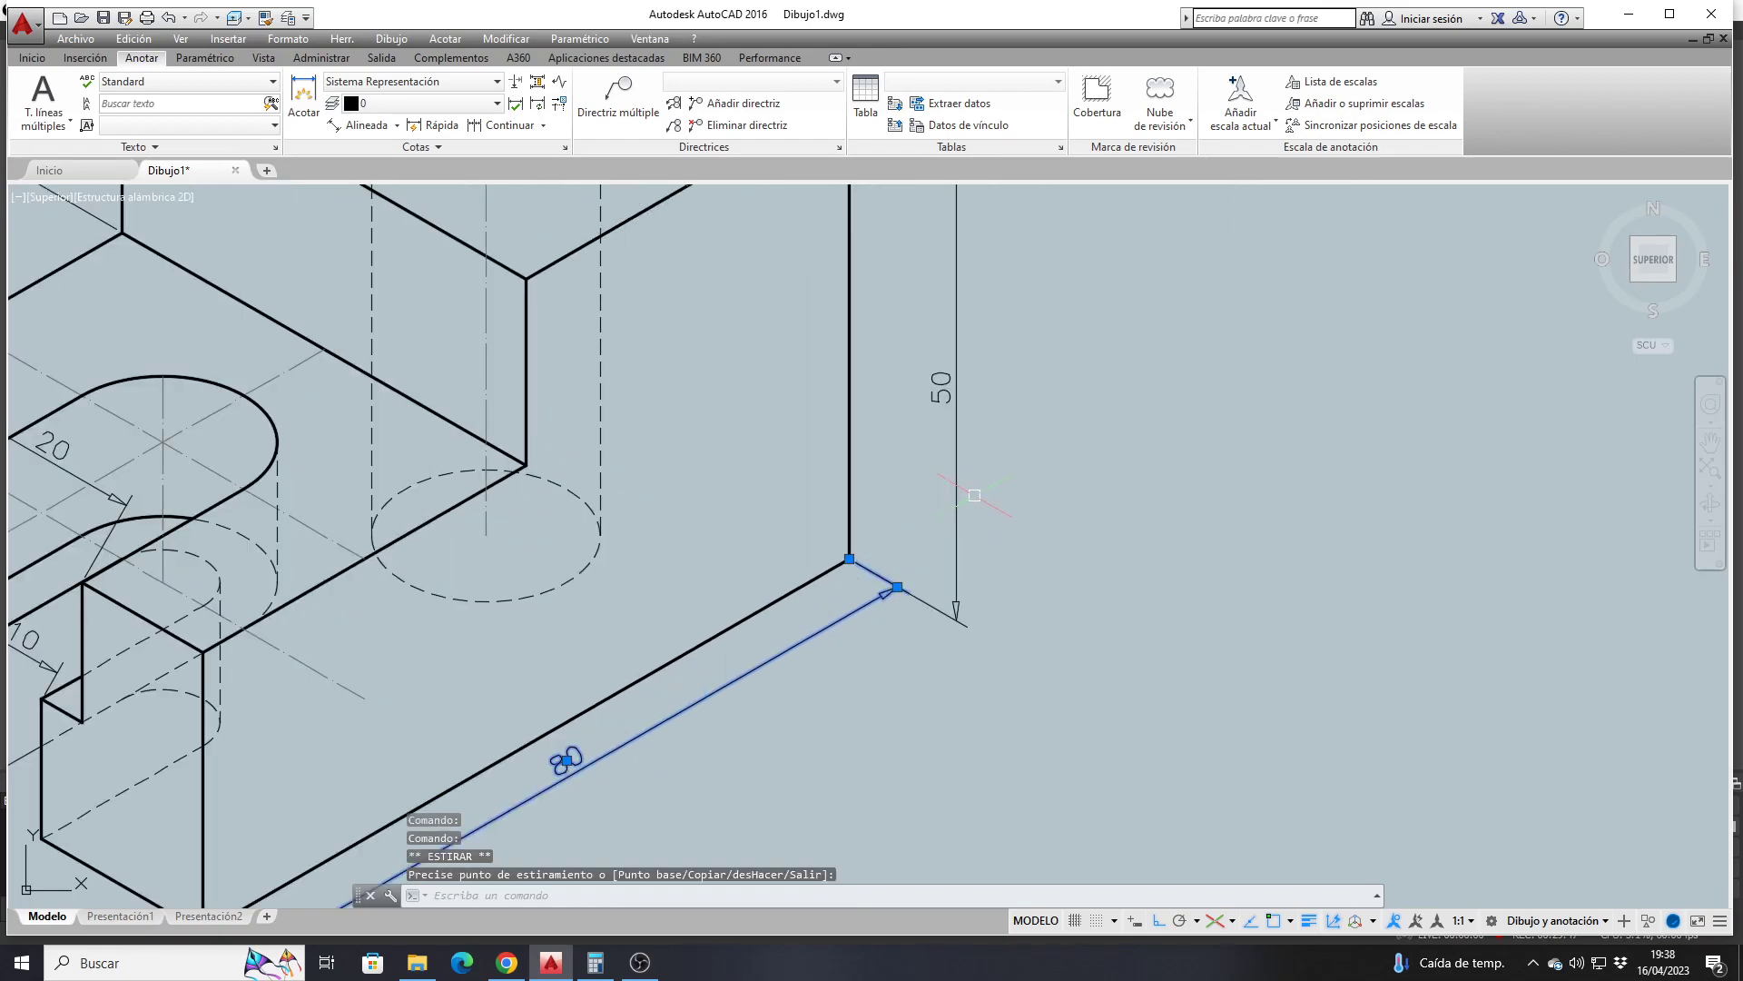
Stretch the total height dimension's line closer to the block so it aligns with the end of the bottom length dimension
{"action": "key", "text": "Escape"}
{"action": "left_click", "coordinate": [955, 564]}
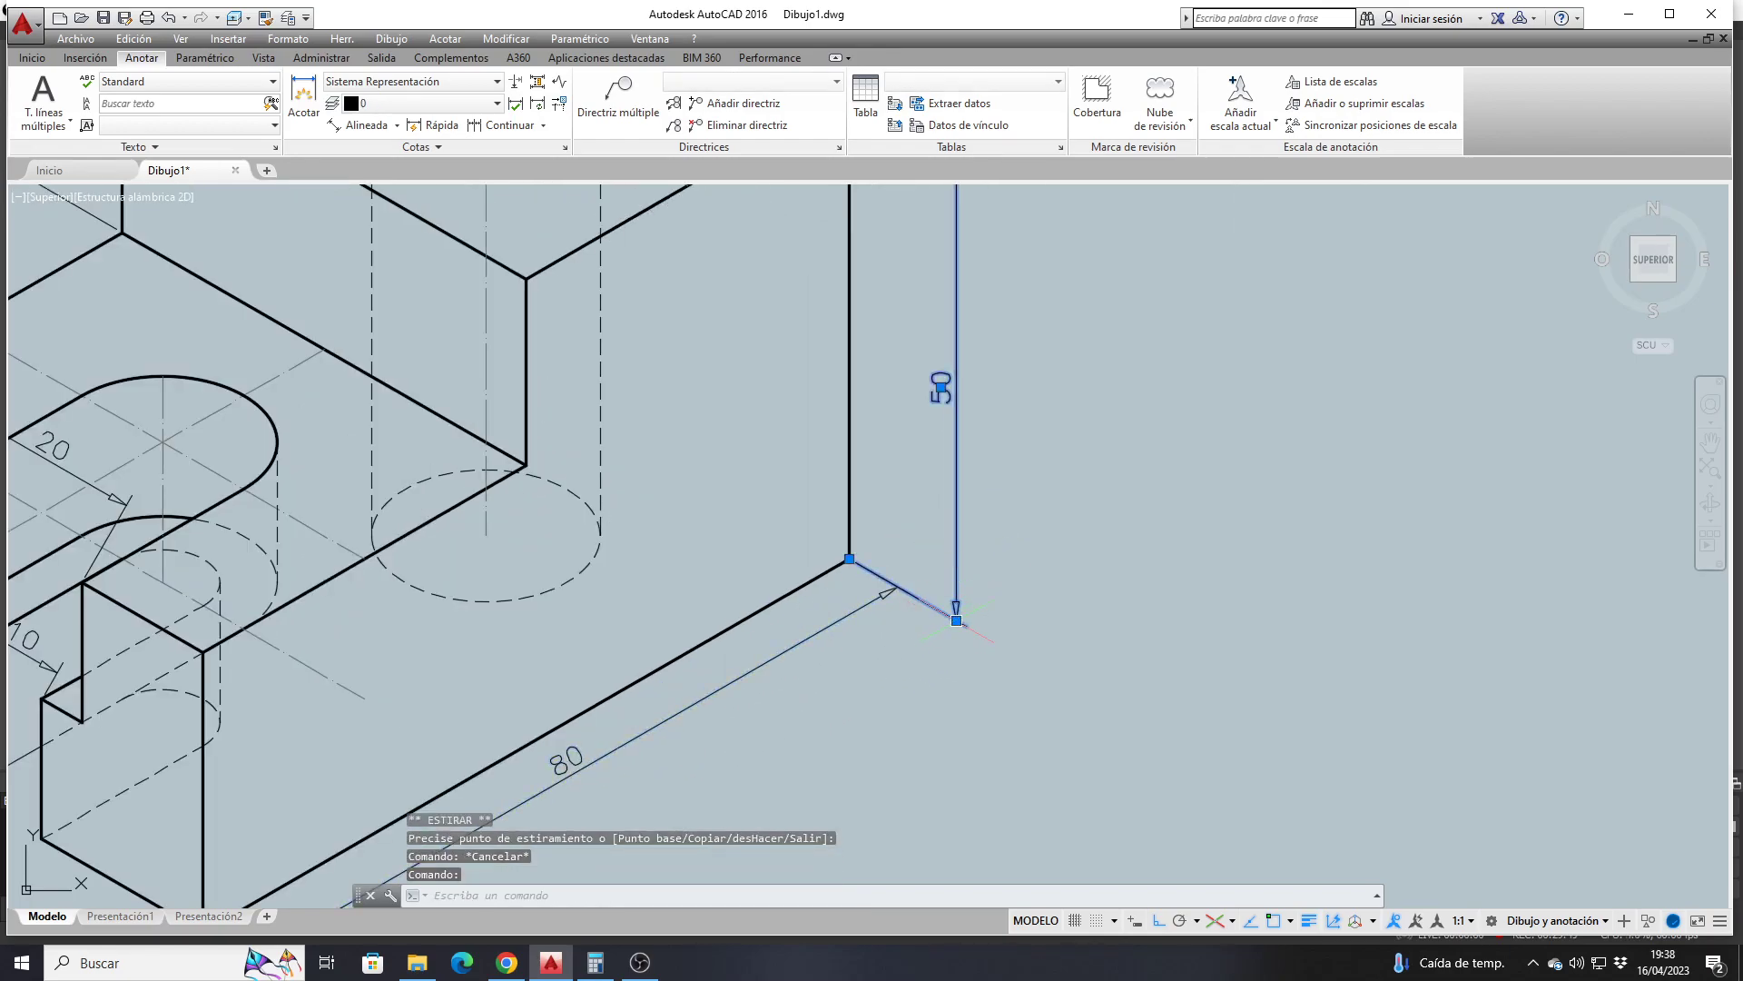
{"action": "left_click", "coordinate": [956, 621]}
{"action": "left_click", "coordinate": [897, 585]}
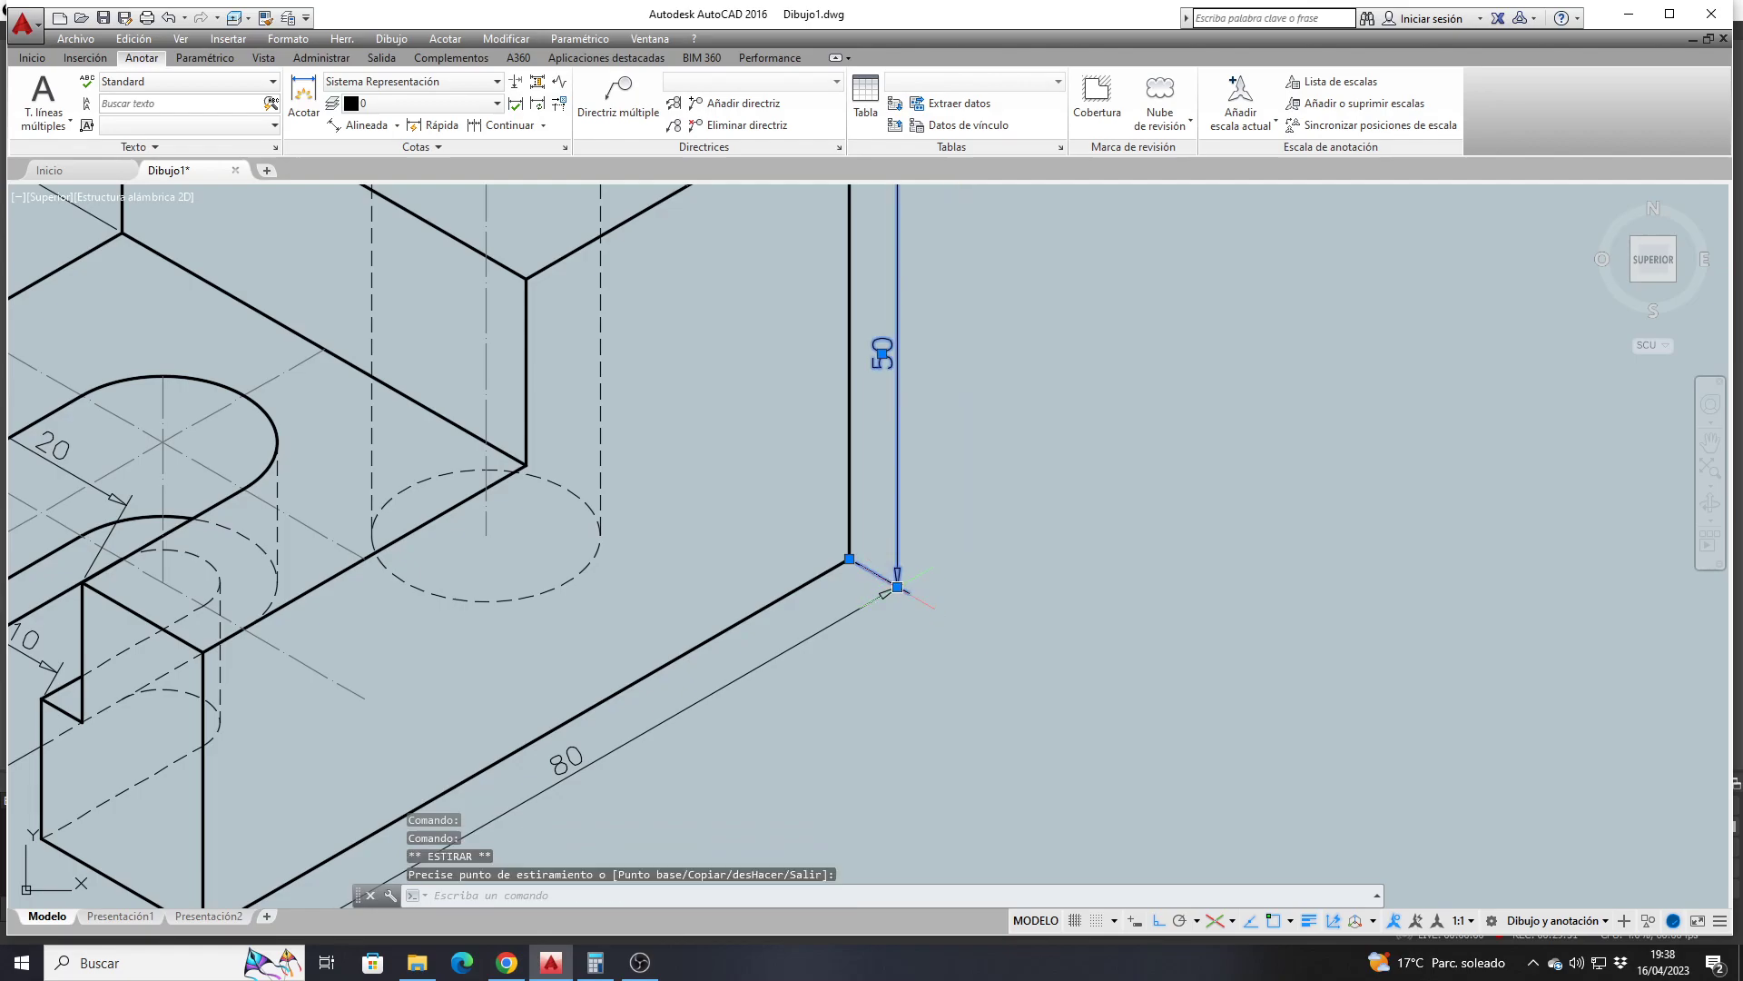
{"action": "scroll", "coordinate": [872, 627], "scroll_direction": "down", "scroll_amount": 8}
{"action": "key", "text": "Escape"}
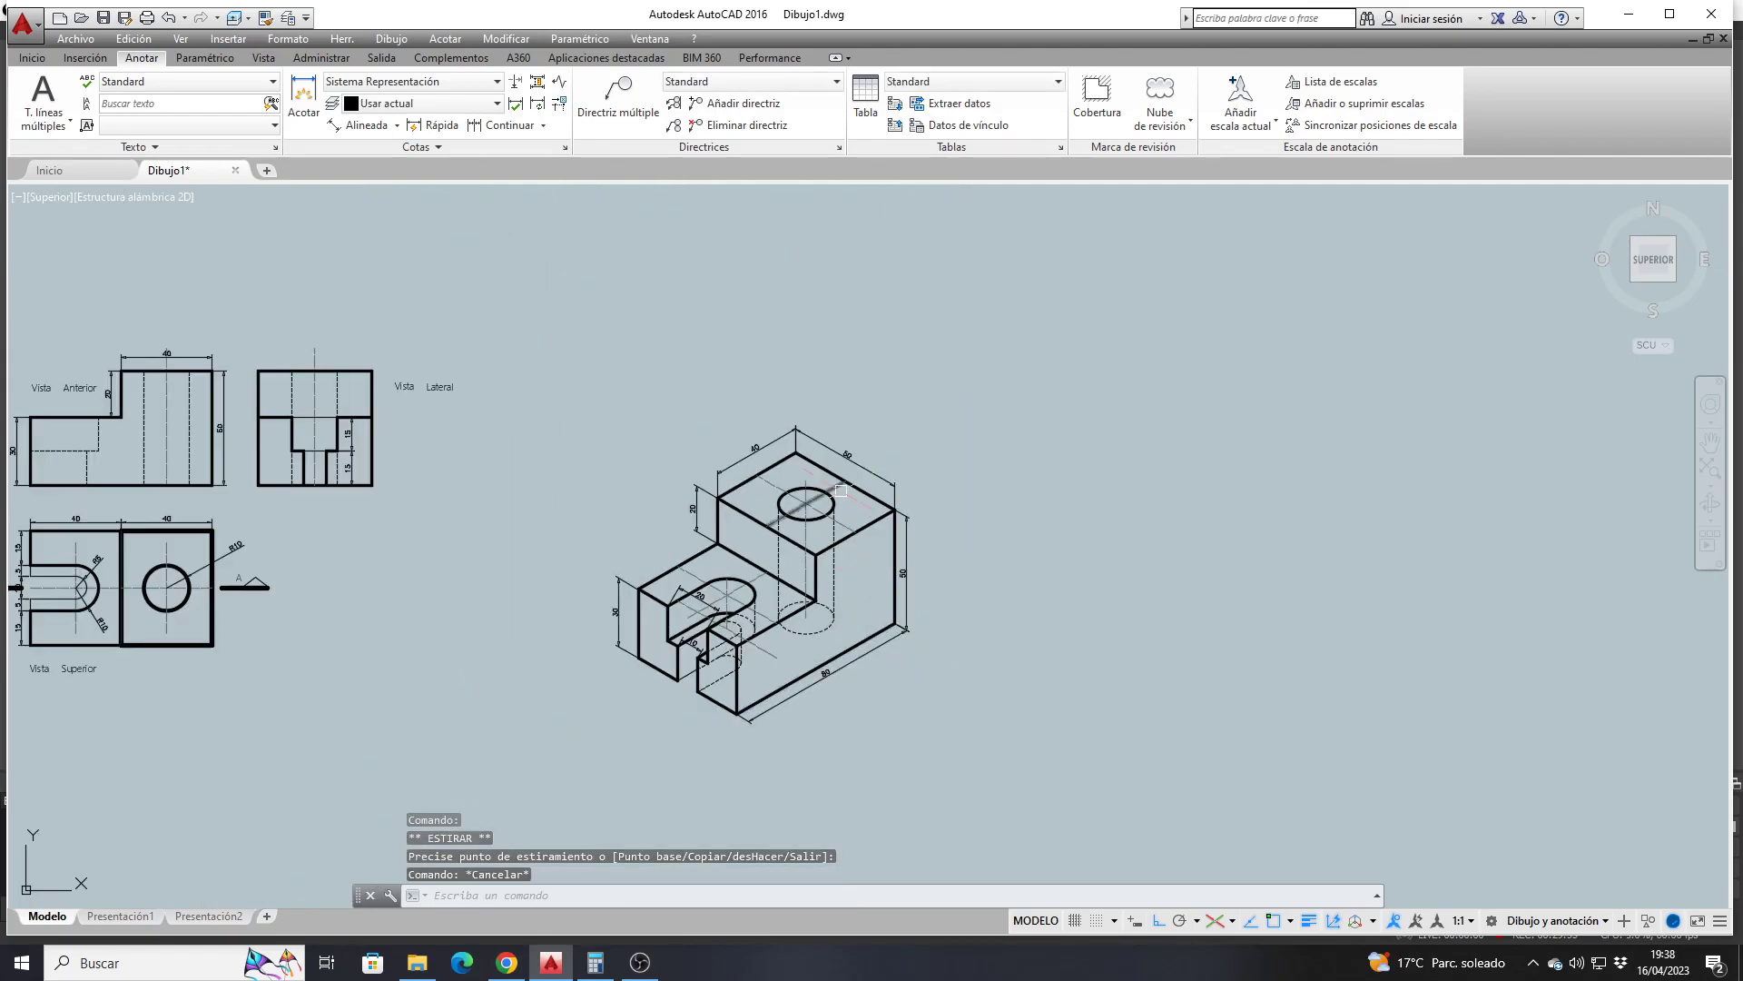
Apply a 90° oblique angle to the two slot width dimensions, 20 and 10
{"action": "scroll", "coordinate": [790, 427], "scroll_direction": "up", "scroll_amount": 2}
{"action": "scroll", "coordinate": [659, 506], "scroll_direction": "down", "scroll_amount": 2}
{"action": "scroll", "coordinate": [625, 667], "scroll_direction": "up", "scroll_amount": 4}
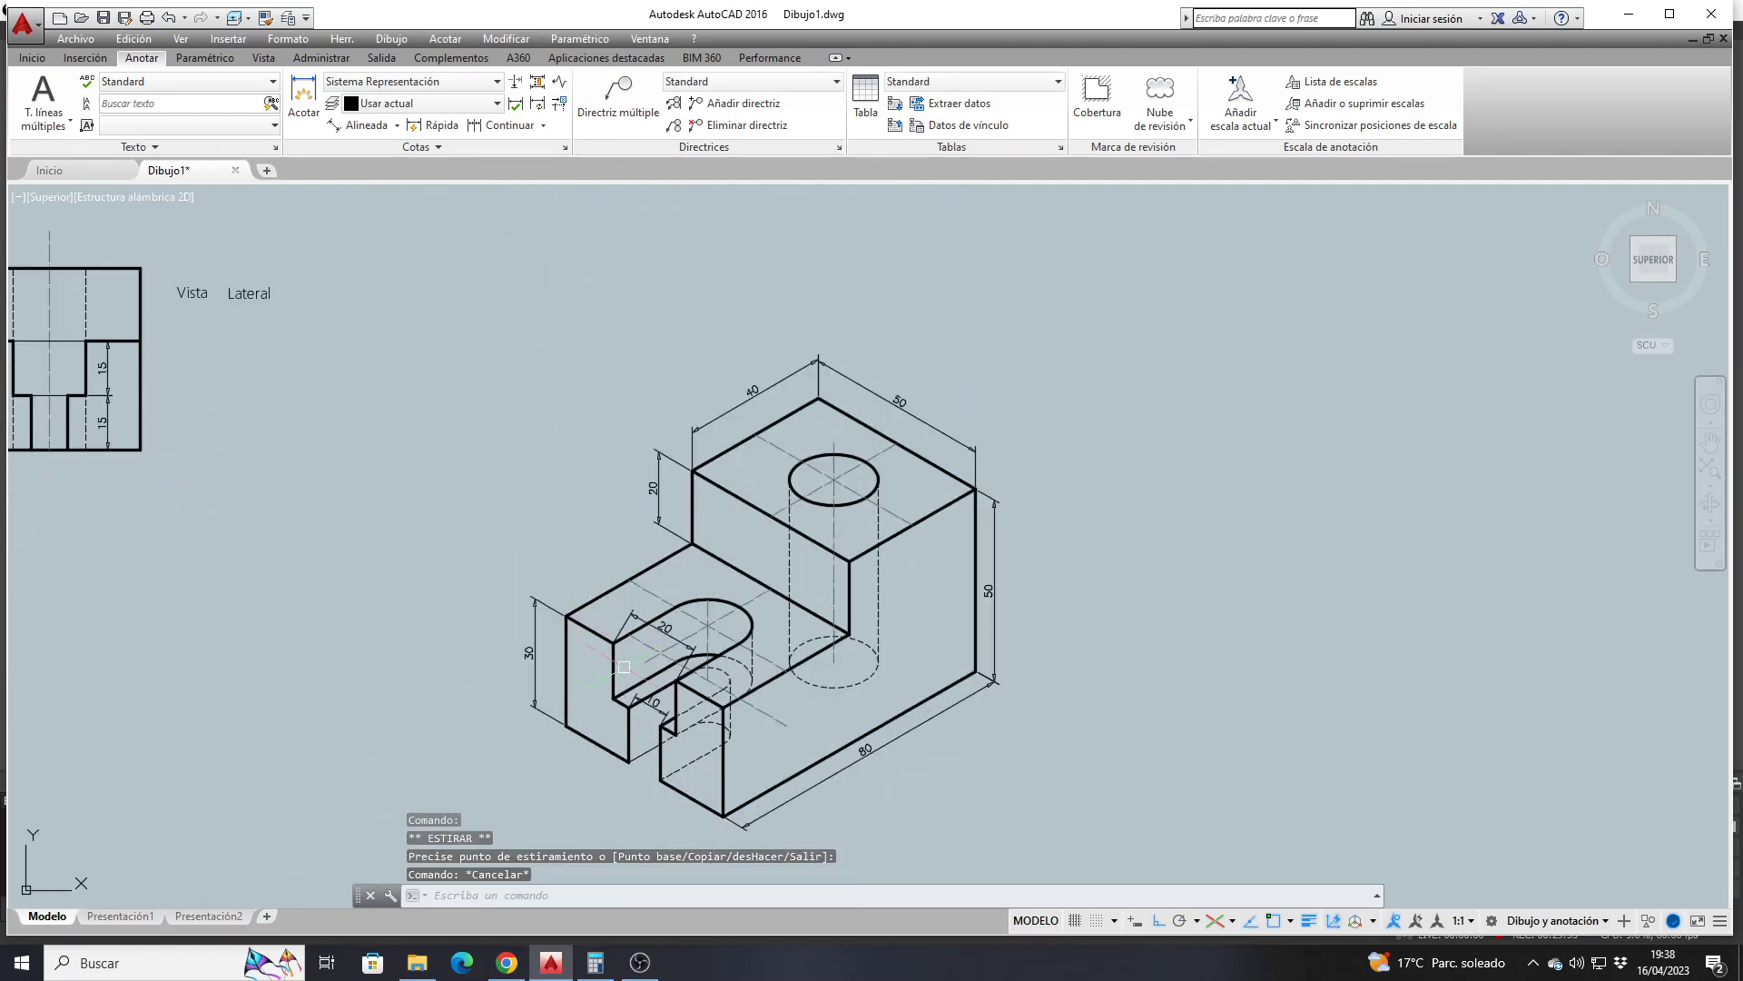
{"action": "left_click", "coordinate": [356, 152]}
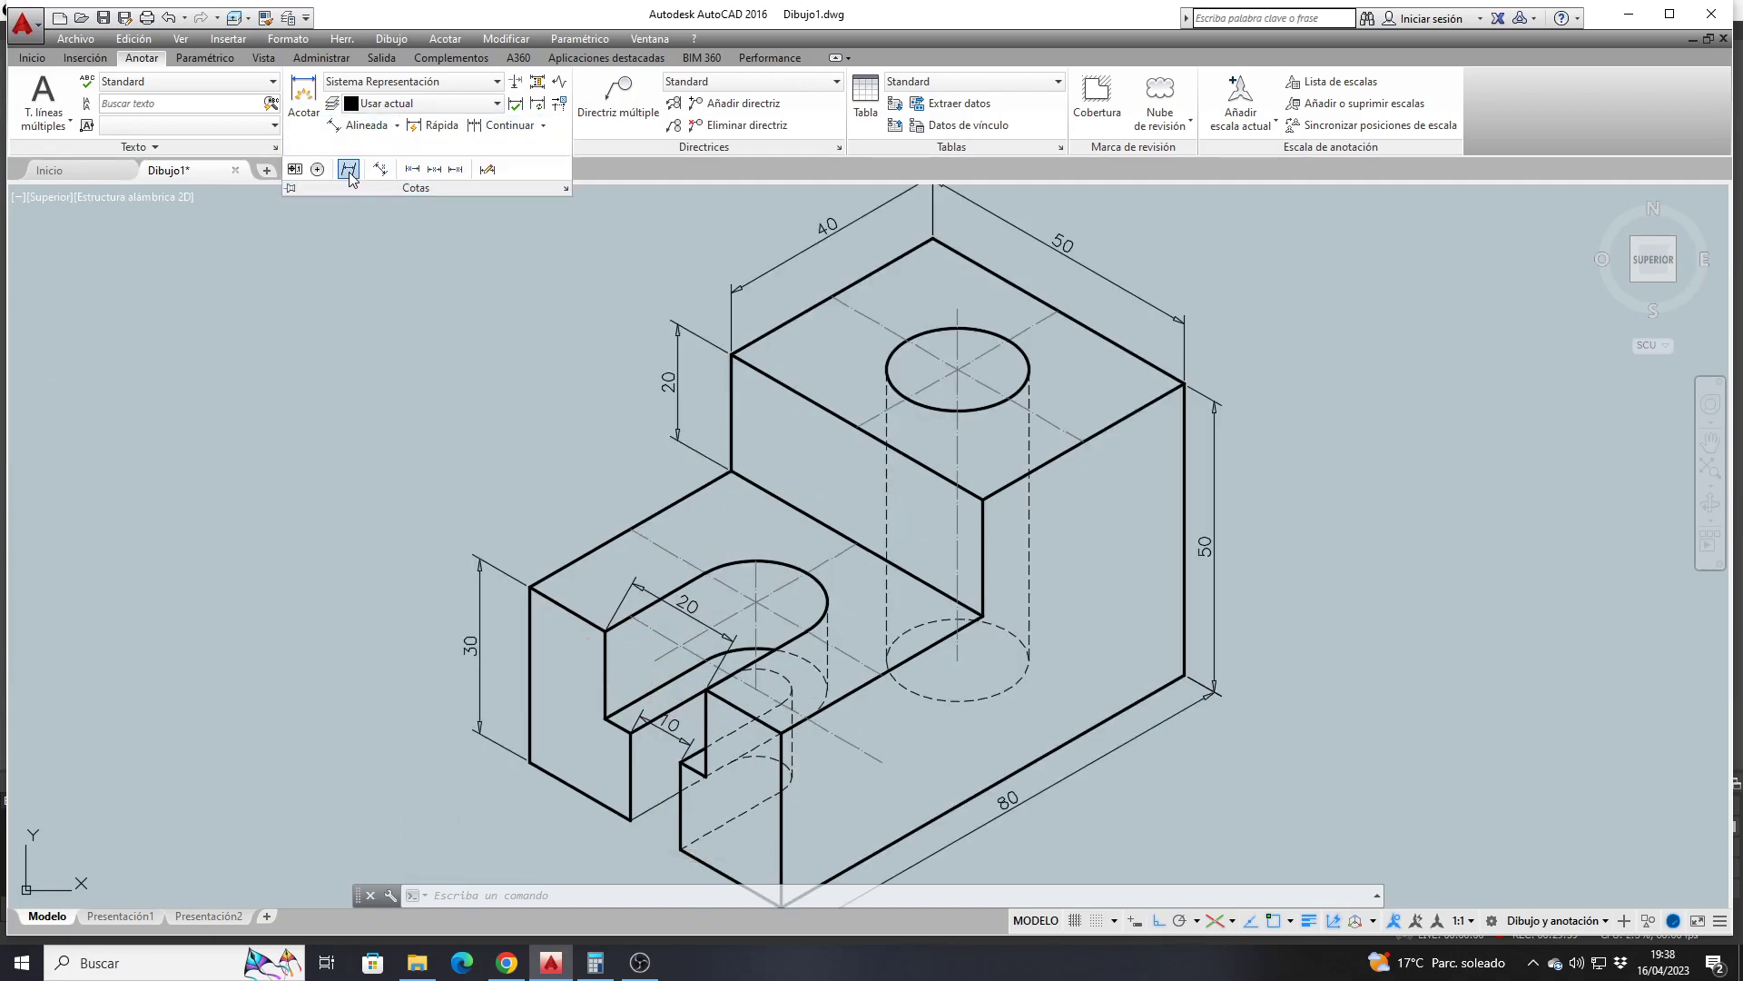
{"action": "left_click", "coordinate": [347, 169]}
{"action": "left_click", "coordinate": [654, 593]}
{"action": "left_click", "coordinate": [626, 723]}
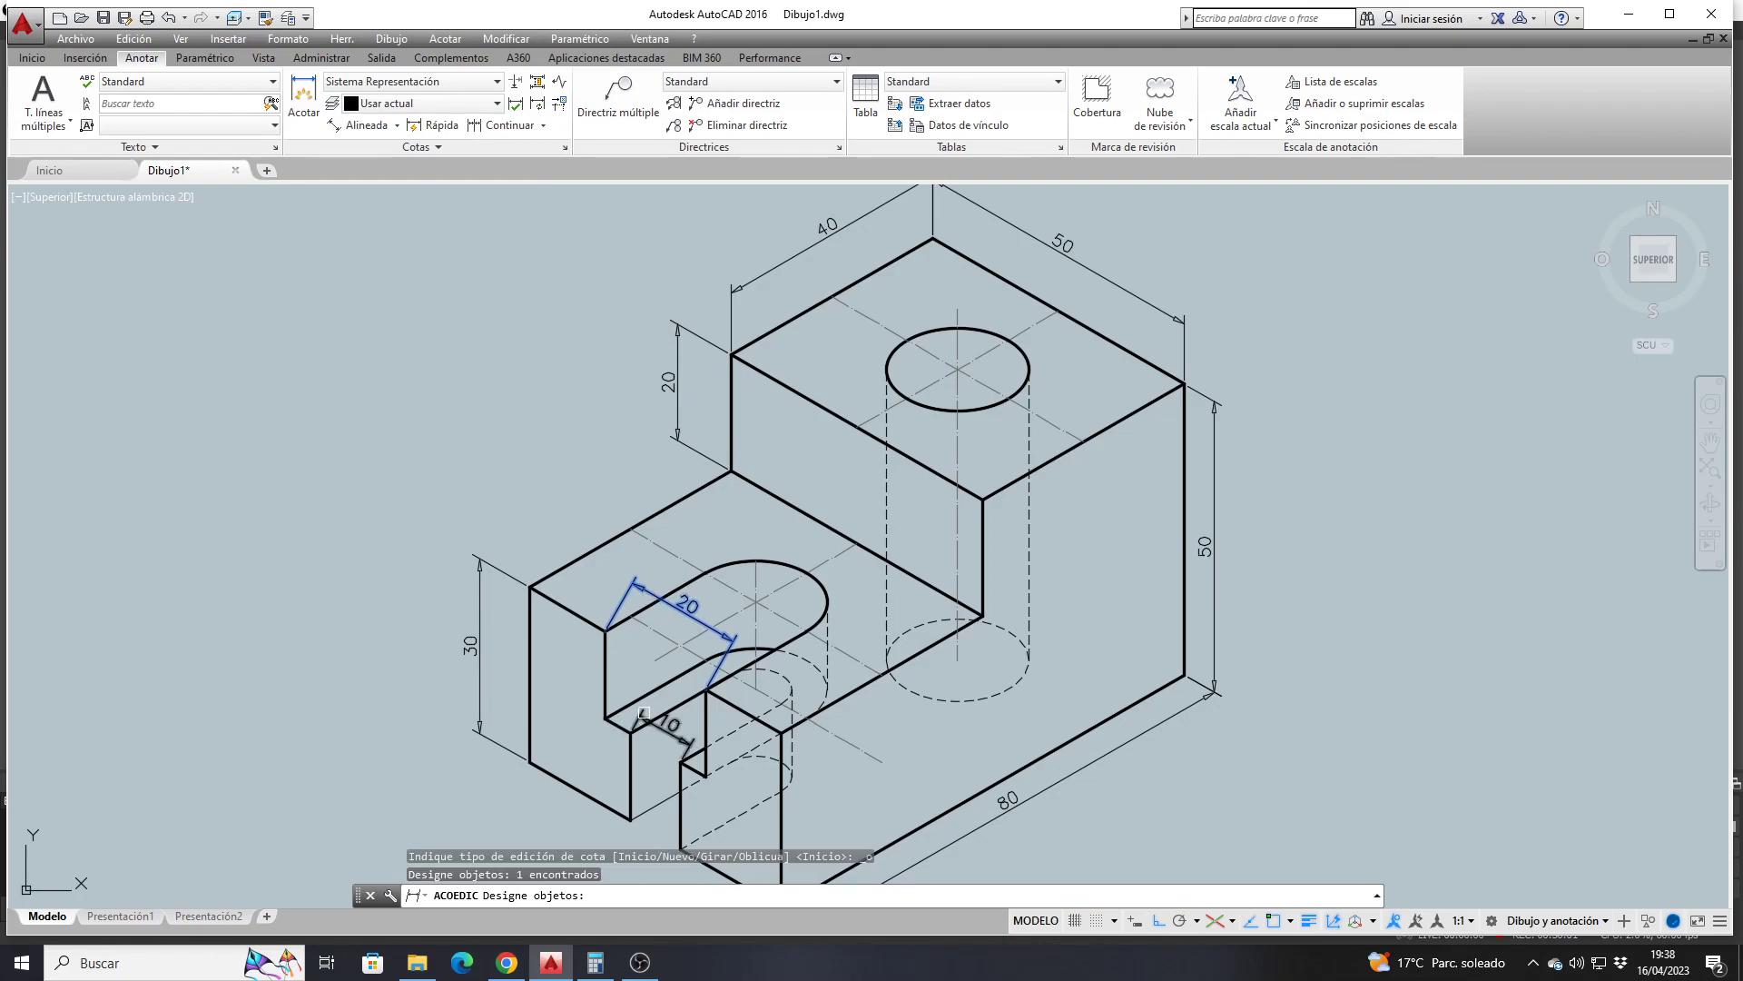
{"action": "key", "text": "Return"}
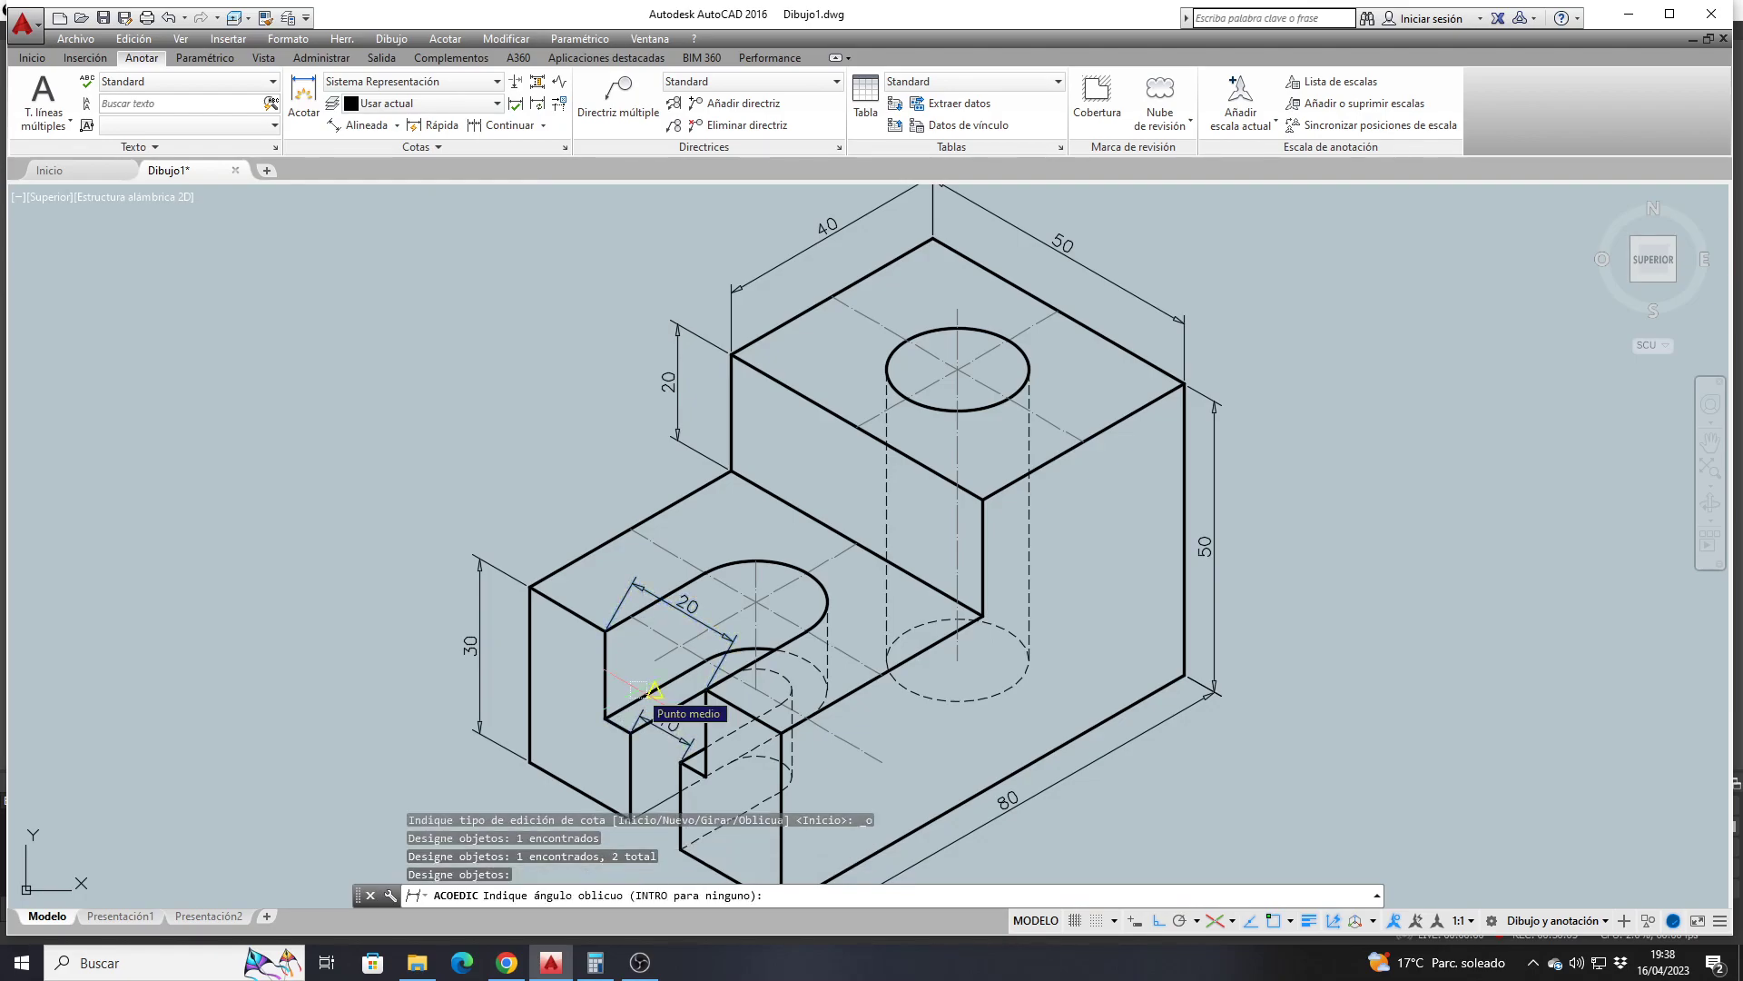
{"action": "type", "text": "90"}
{"action": "key", "text": "Return"}
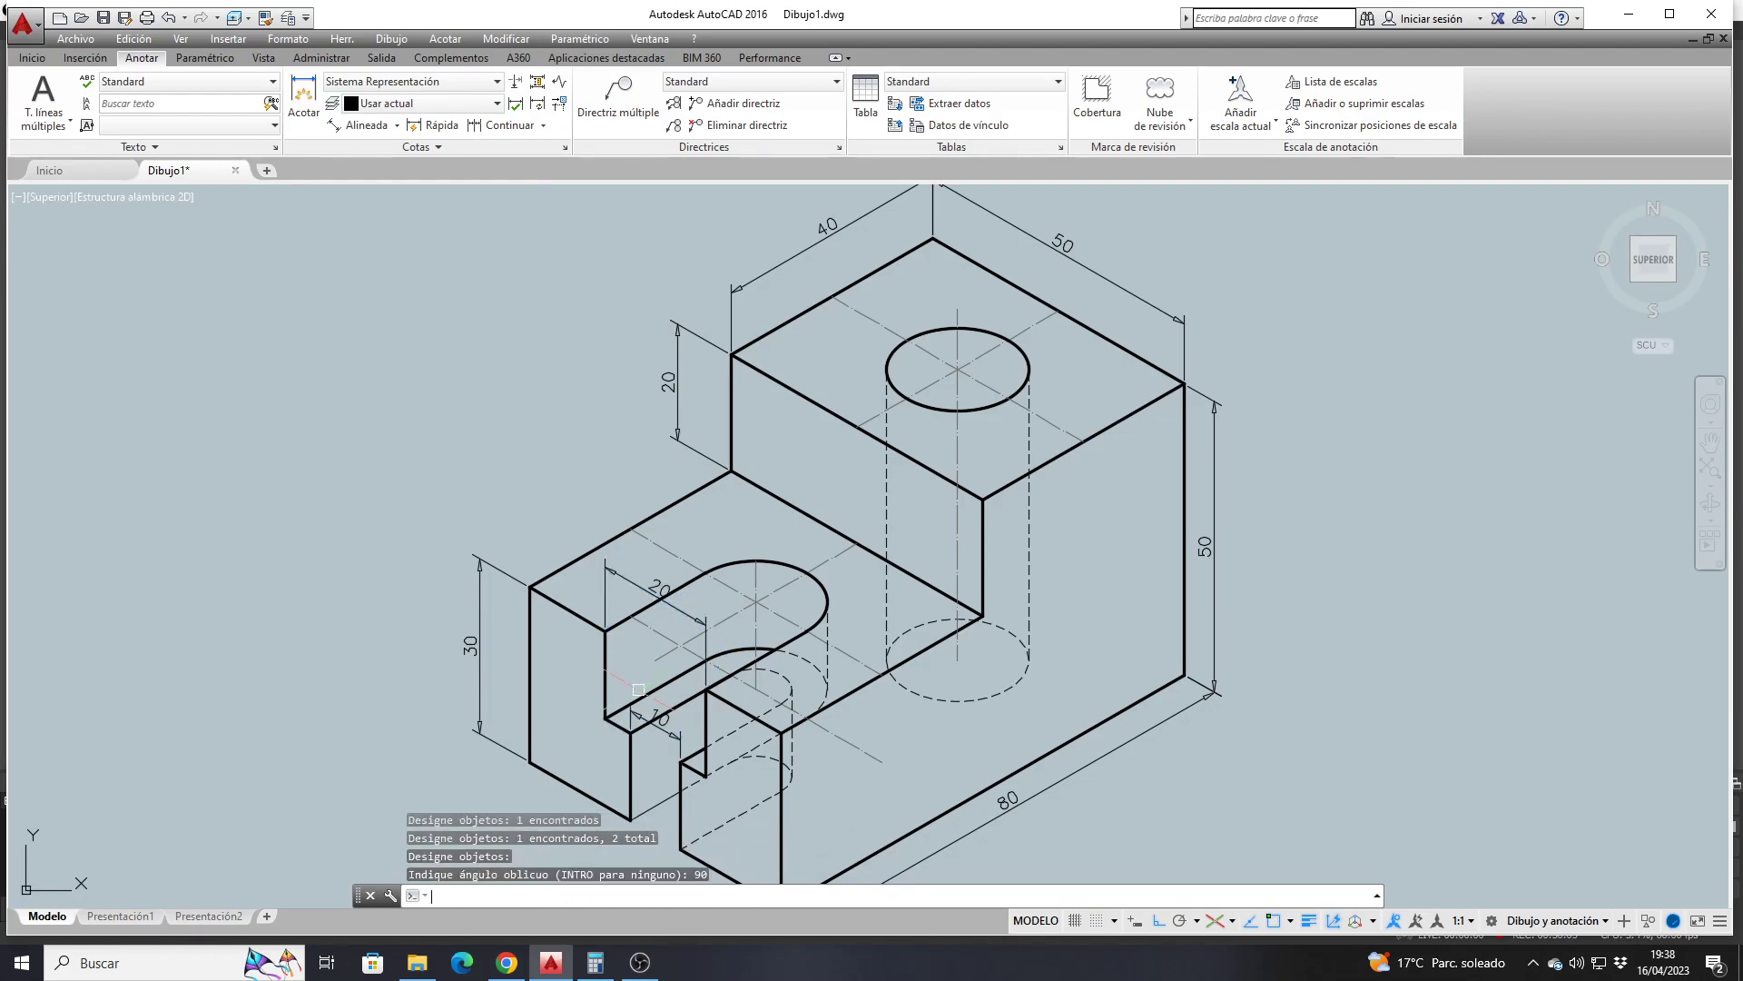
Stretch the narrow slot's width dimension vertically away from the slot edges, up to the 20 mm slot's inner face
{"action": "scroll", "coordinate": [704, 739], "scroll_direction": "up", "scroll_amount": 2}
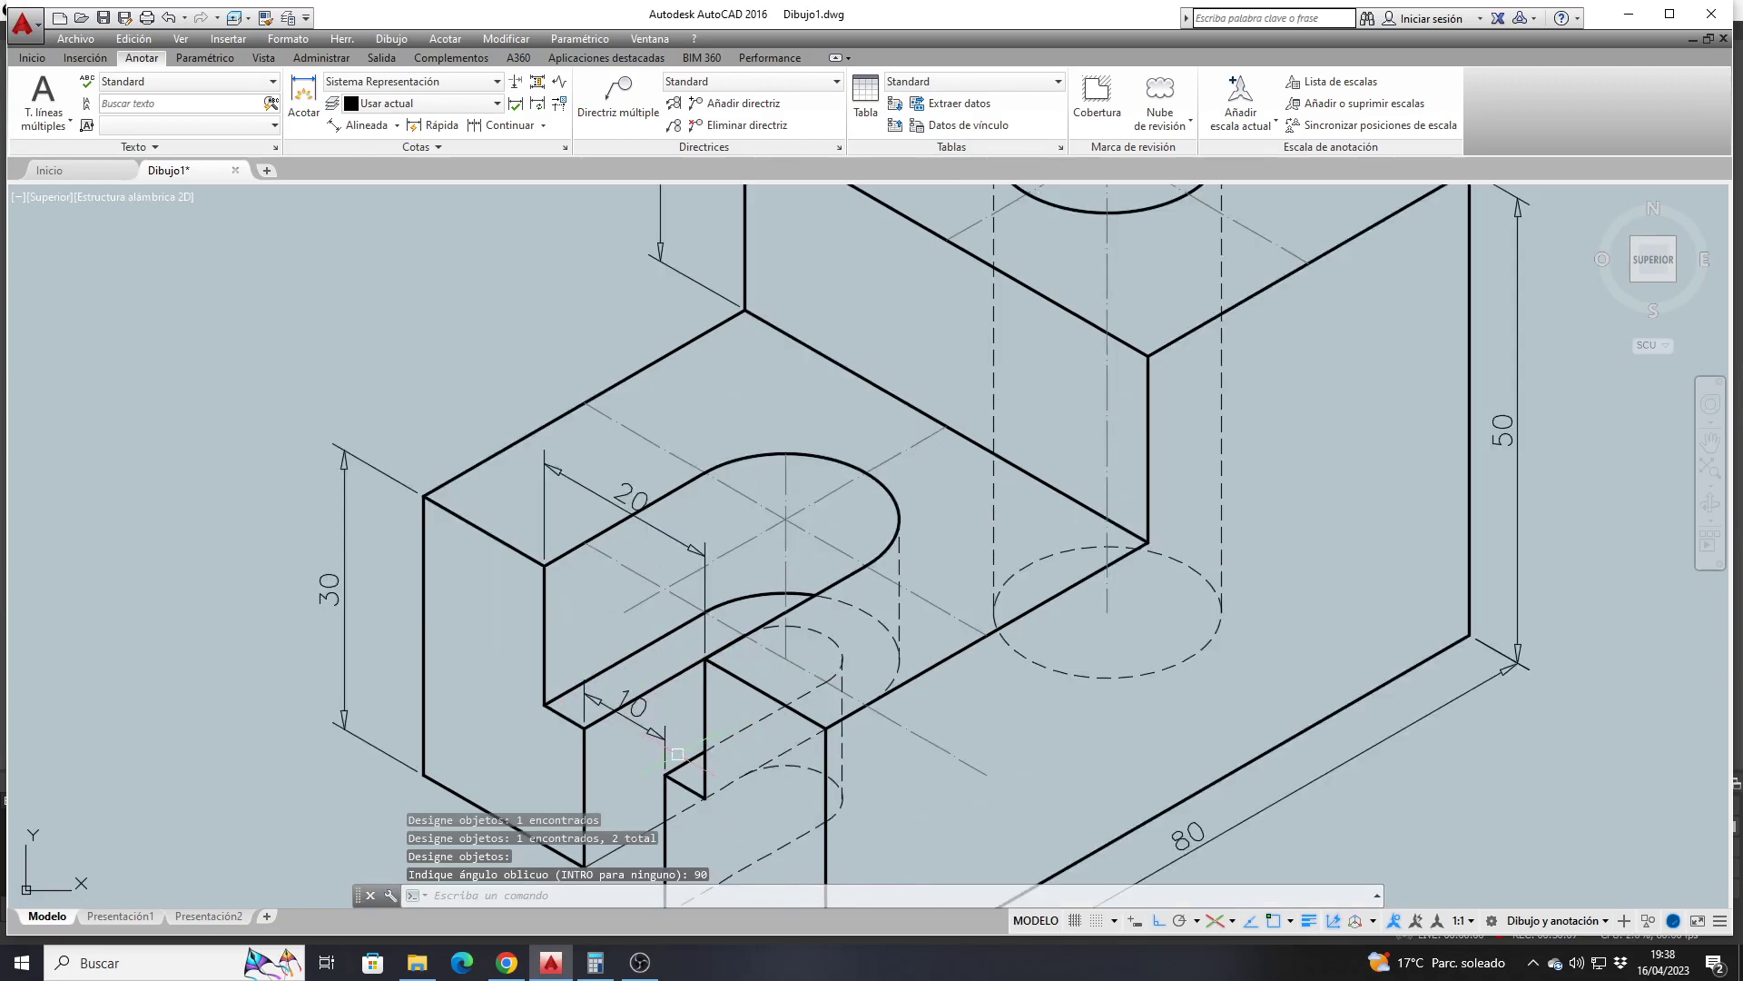
{"action": "scroll", "coordinate": [633, 740], "scroll_direction": "up", "scroll_amount": 2}
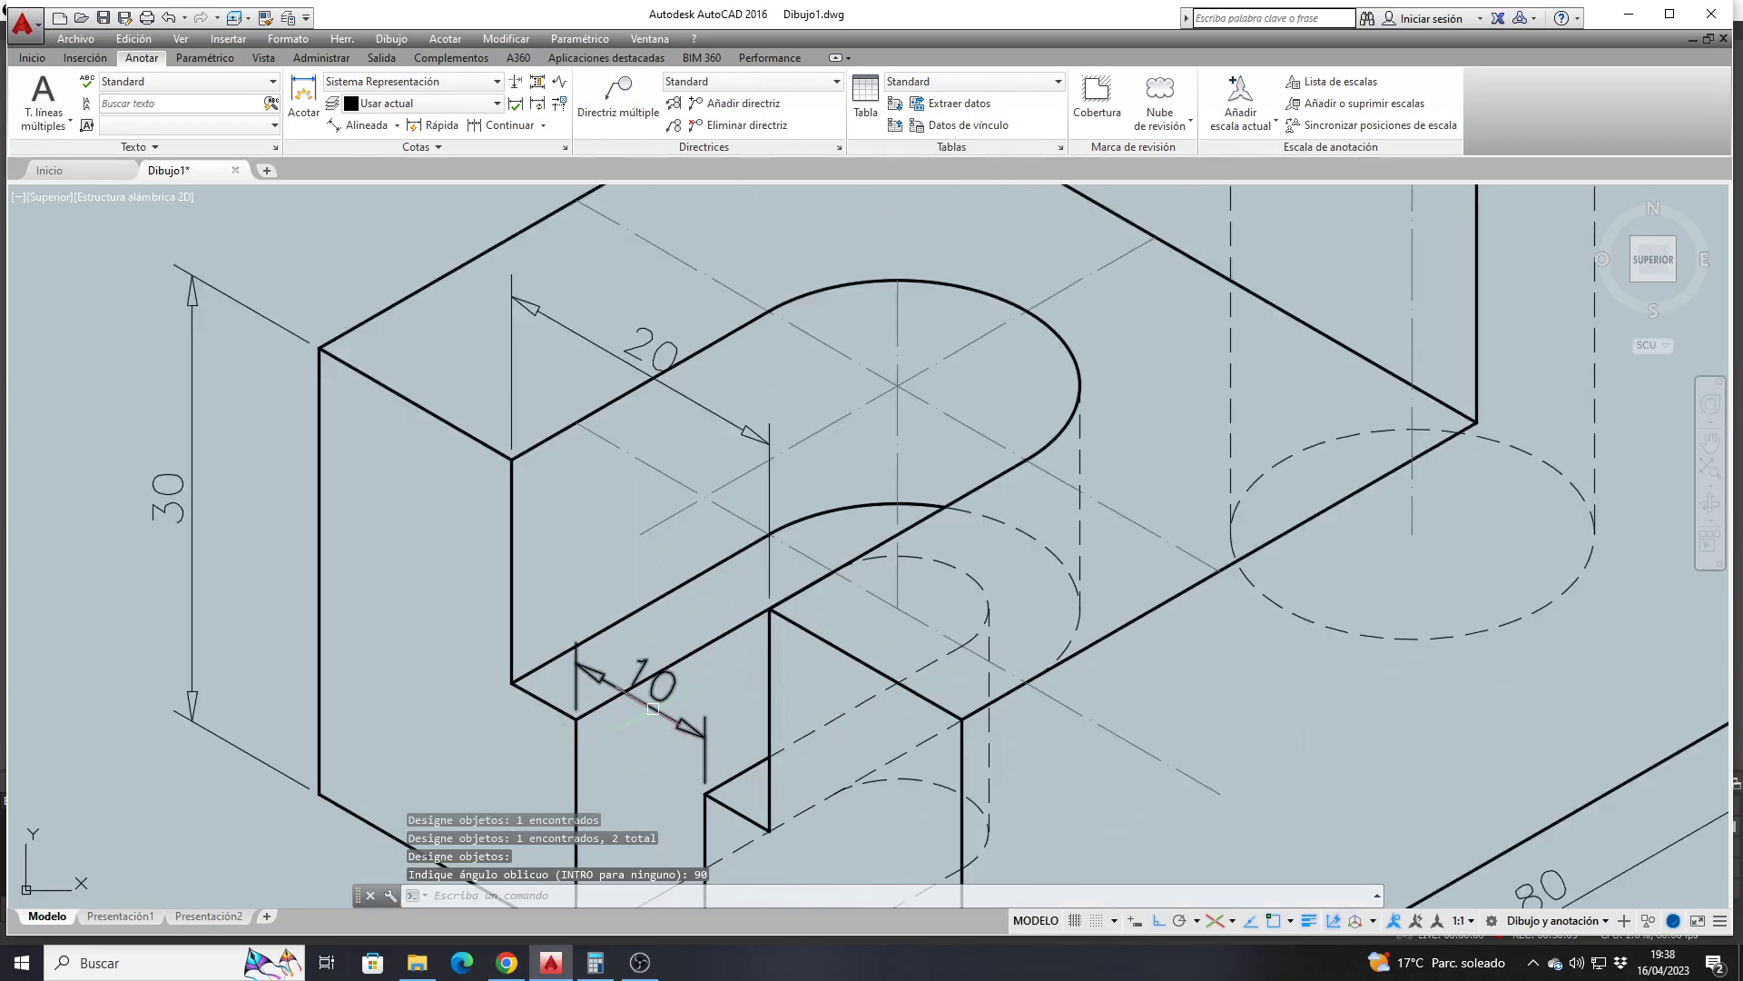
{"action": "left_click", "coordinate": [648, 715]}
{"action": "left_click", "coordinate": [704, 737]}
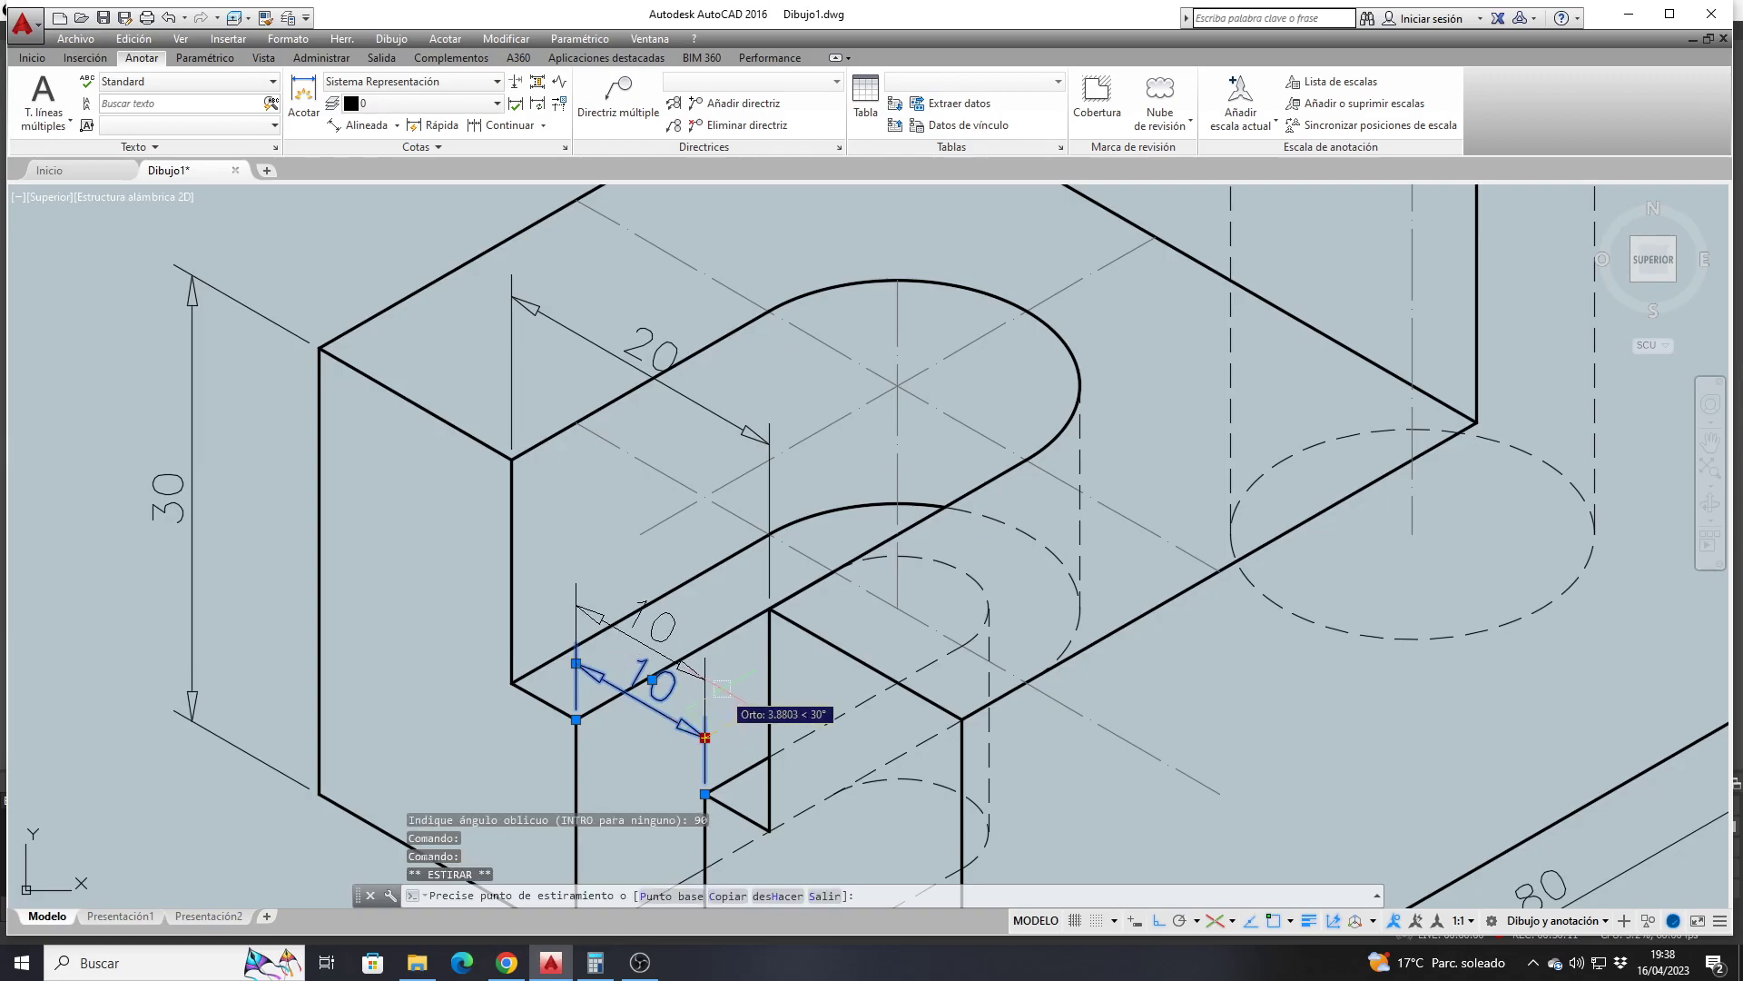
{"action": "left_click", "coordinate": [706, 600]}
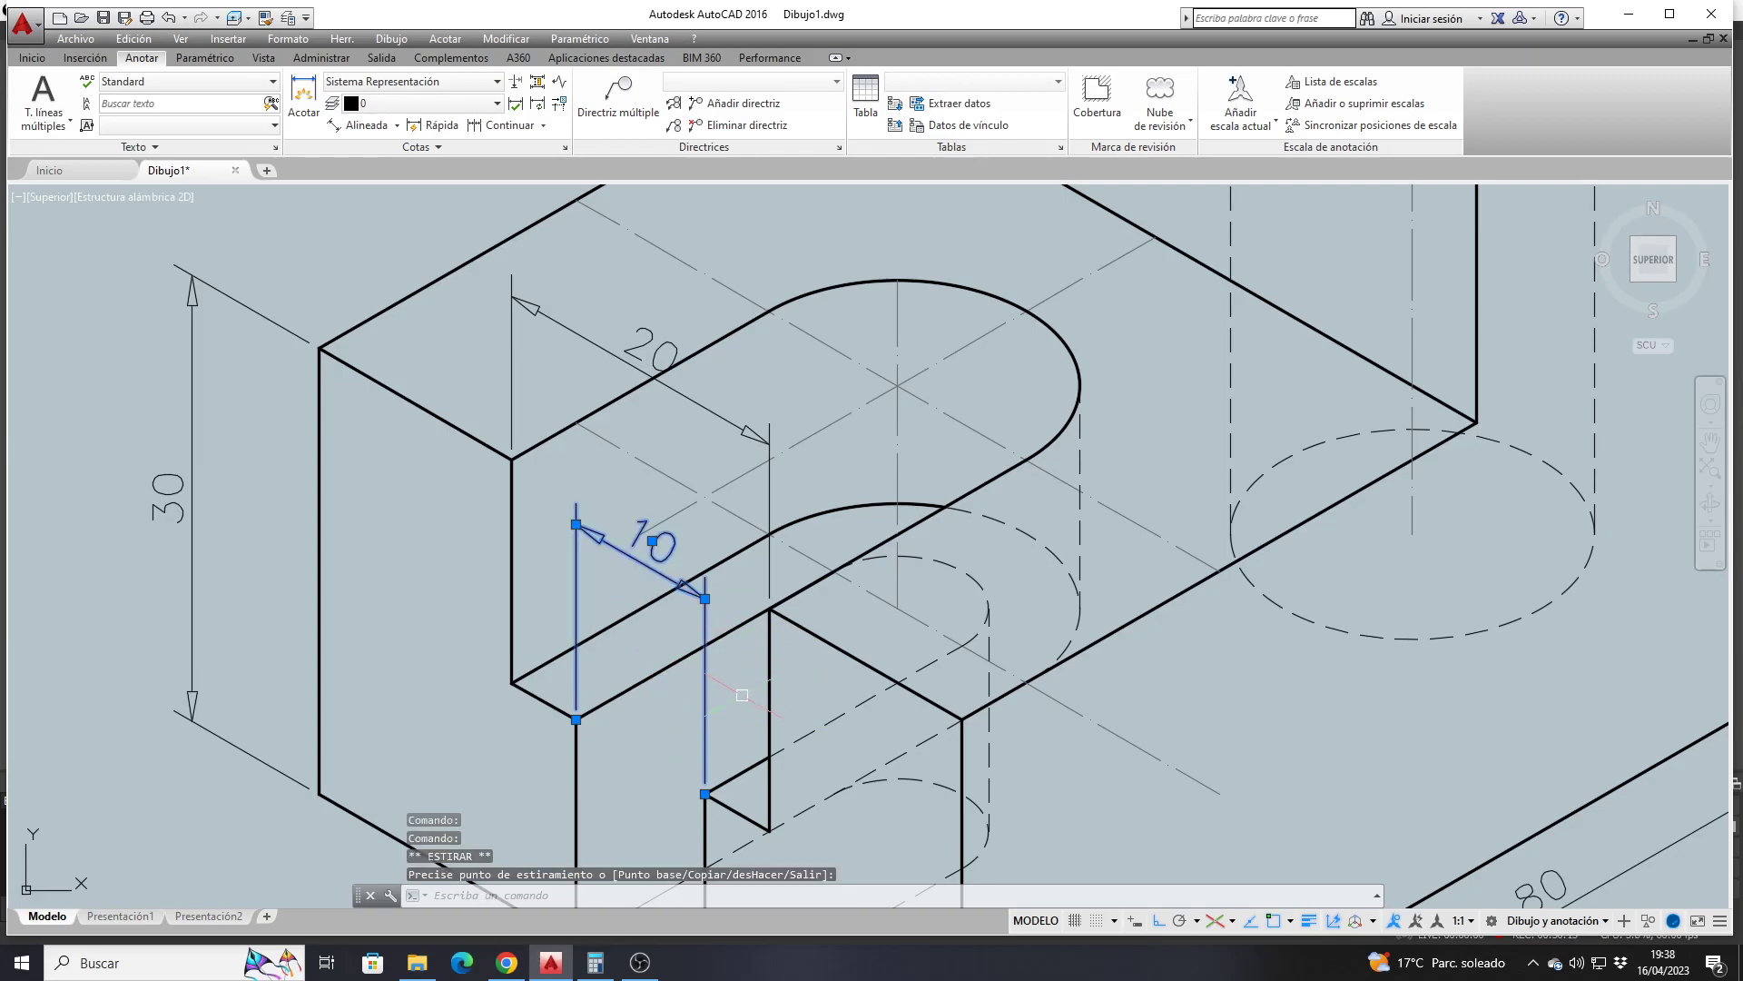
{"action": "key", "text": "Escape"}
Examine the dimensioned isometric beside the orthographic views, including the section A marks at both ends of the top view
{"action": "scroll", "coordinate": [651, 720], "scroll_direction": "down", "scroll_amount": 5}
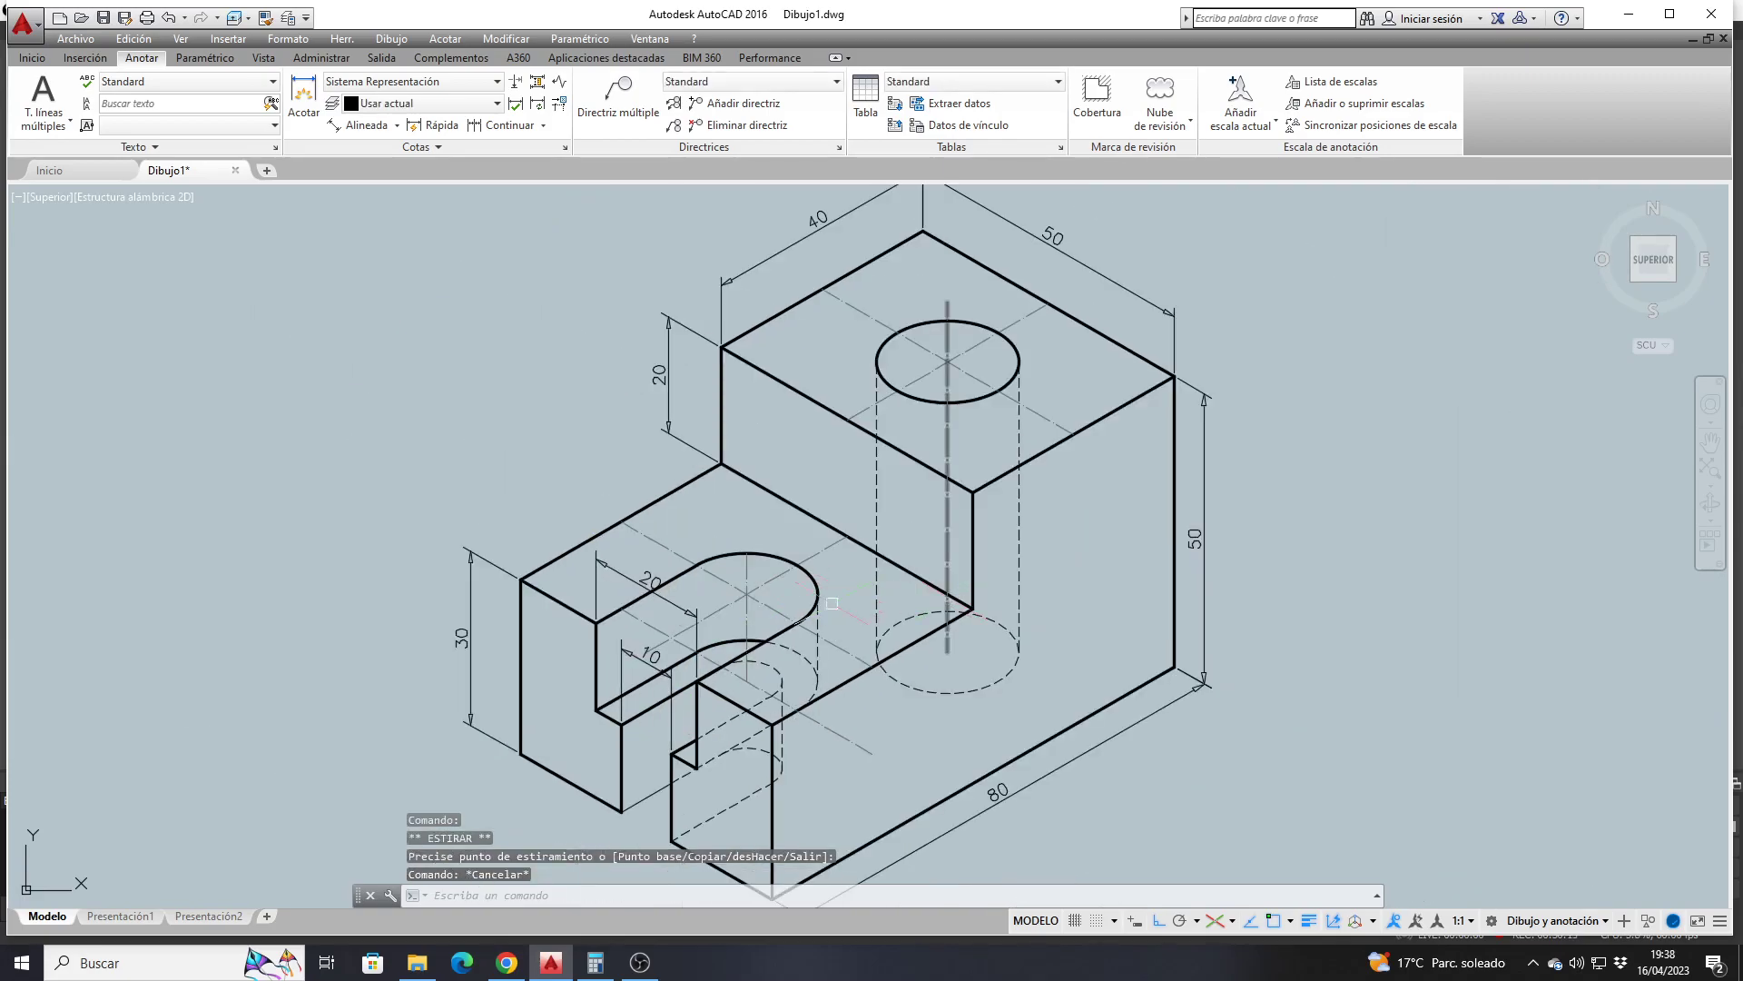
{"action": "scroll", "coordinate": [681, 592], "scroll_direction": "down", "scroll_amount": 2}
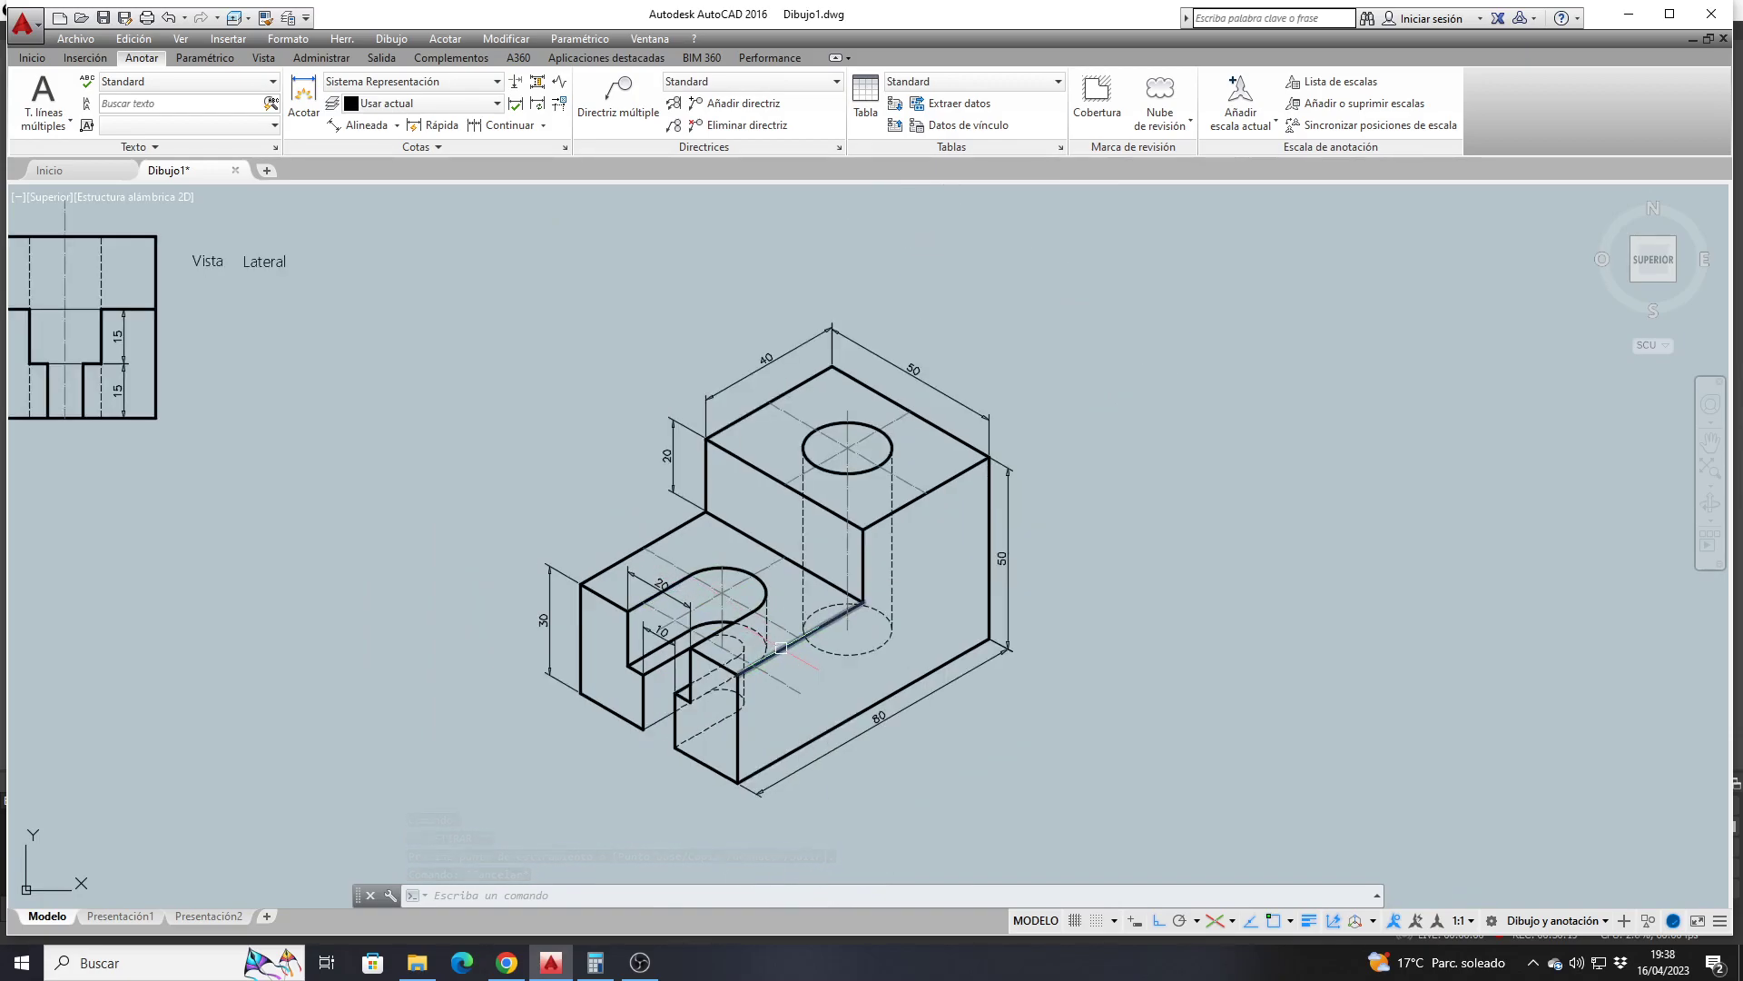
{"action": "scroll", "coordinate": [799, 652], "scroll_direction": "down", "scroll_amount": 2}
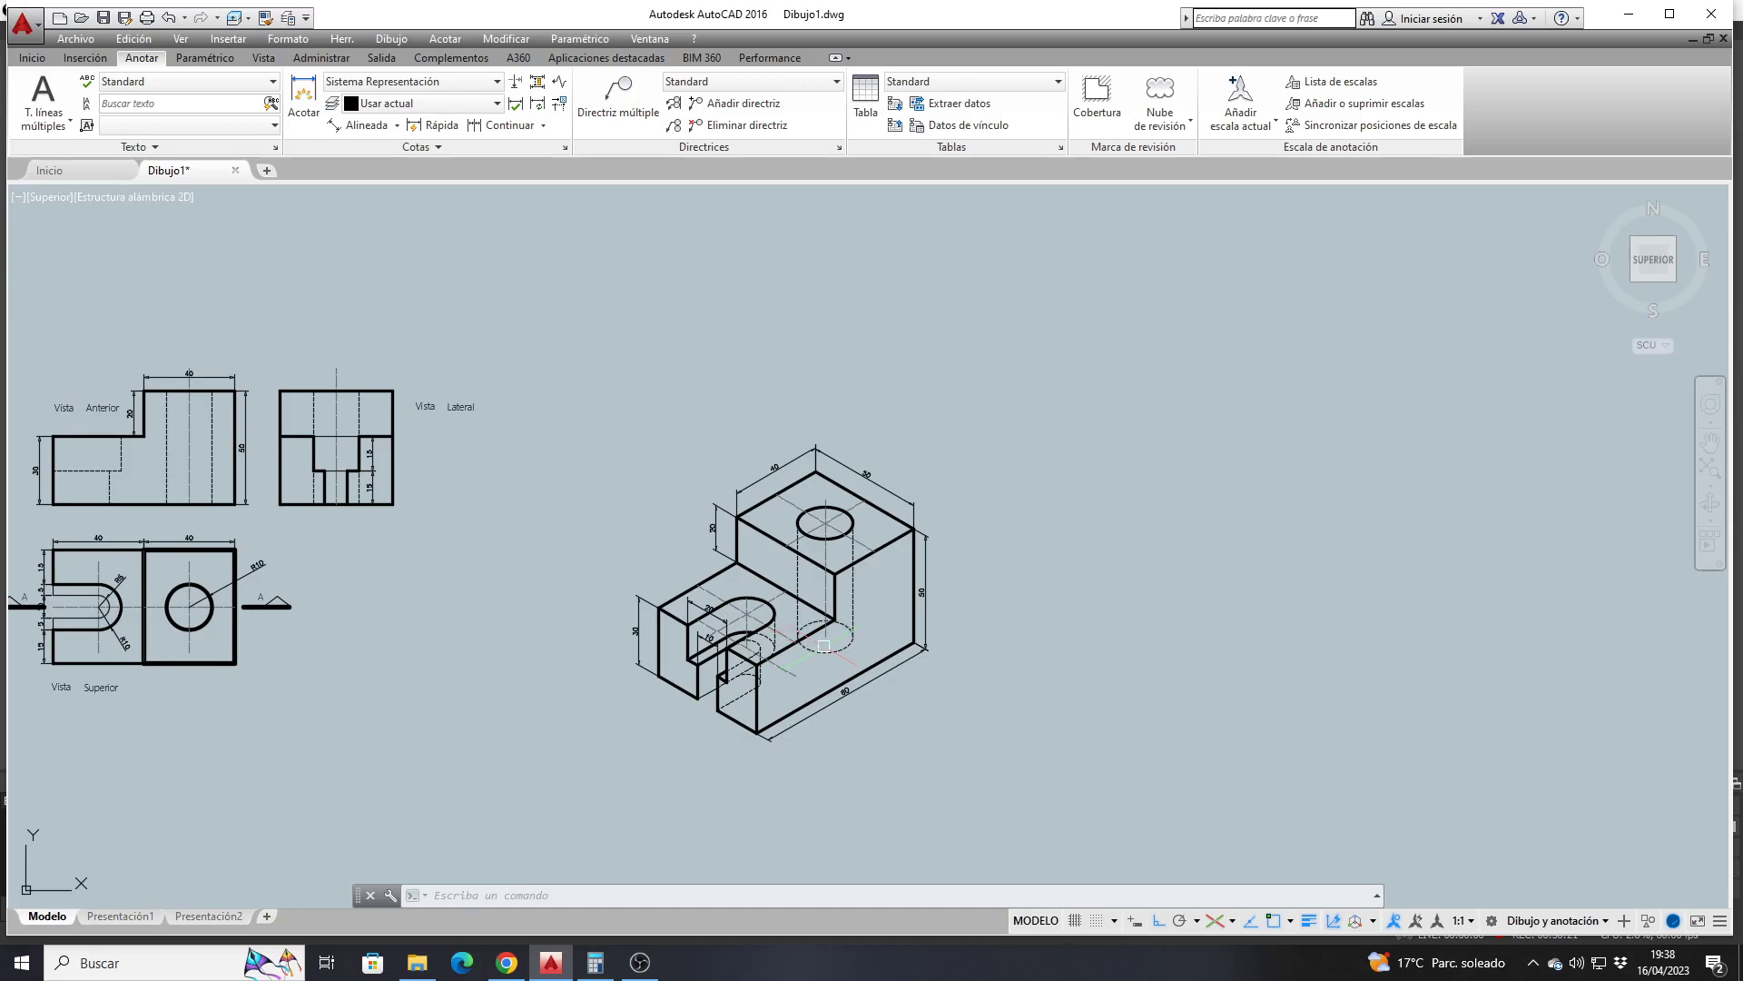
{"action": "scroll", "coordinate": [809, 650], "scroll_direction": "down", "scroll_amount": 2}
{"action": "middle_click_drag", "start_coordinate": [783, 688], "coordinate": [665, 599]}
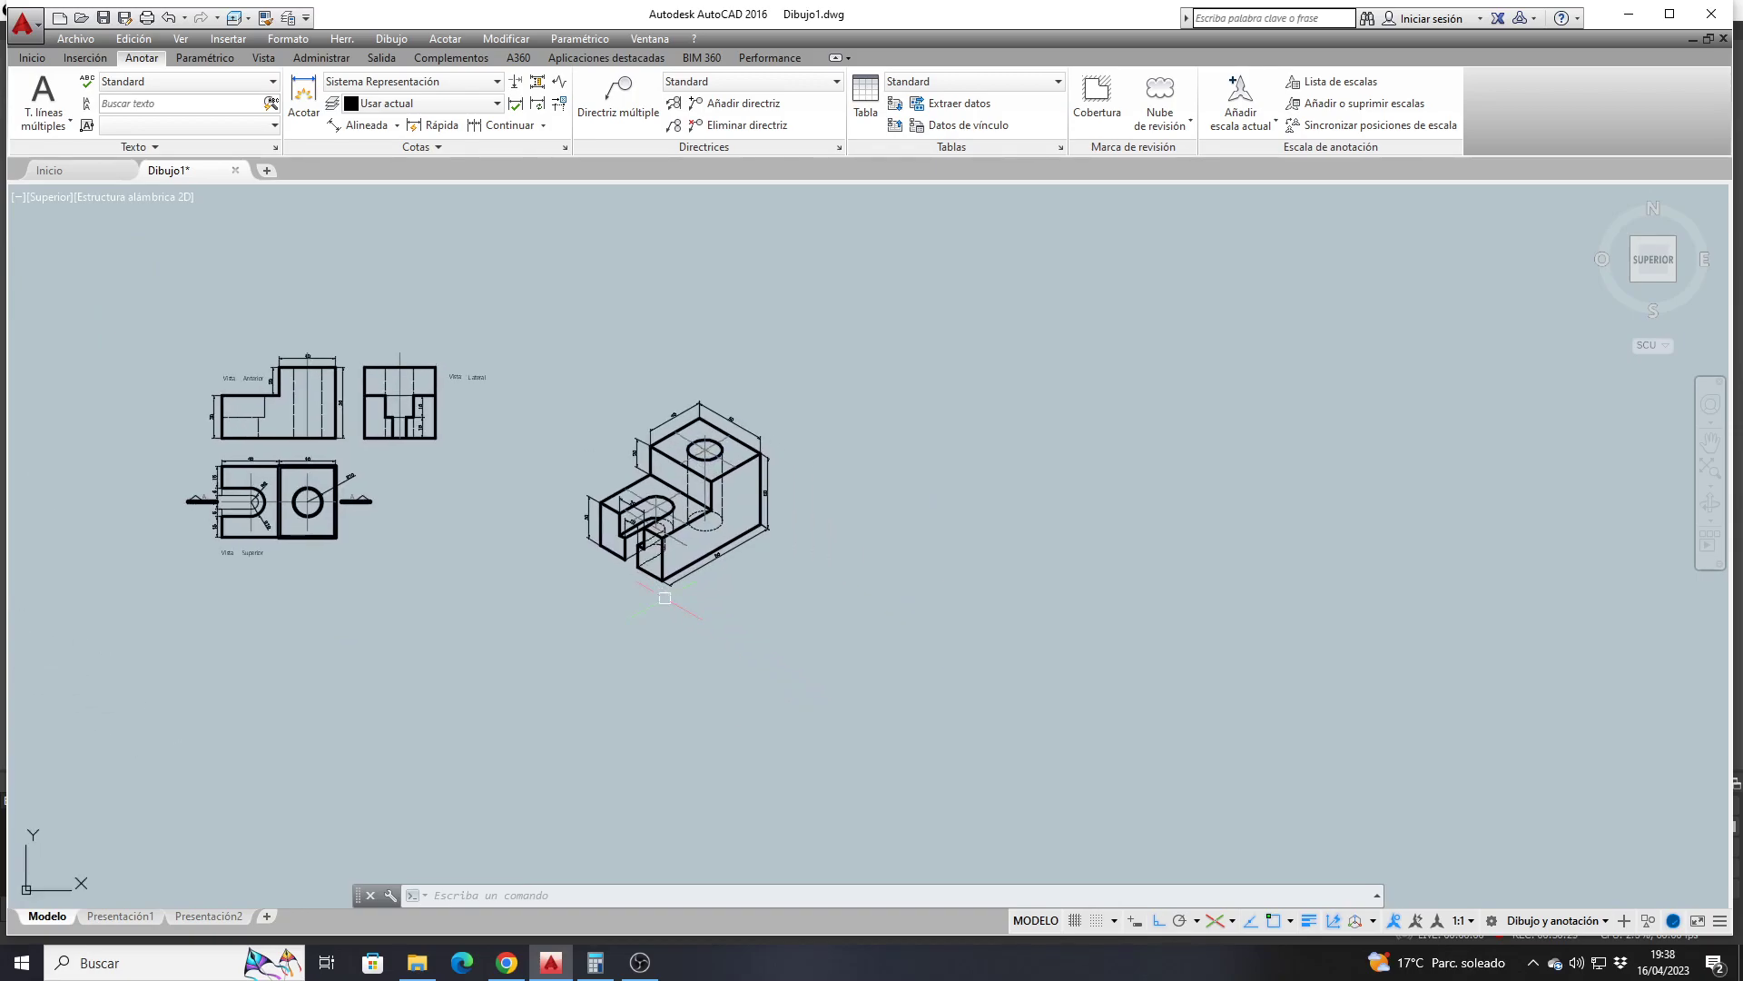
{"action": "middle_click_drag", "start_coordinate": [592, 542], "coordinate": [684, 560]}
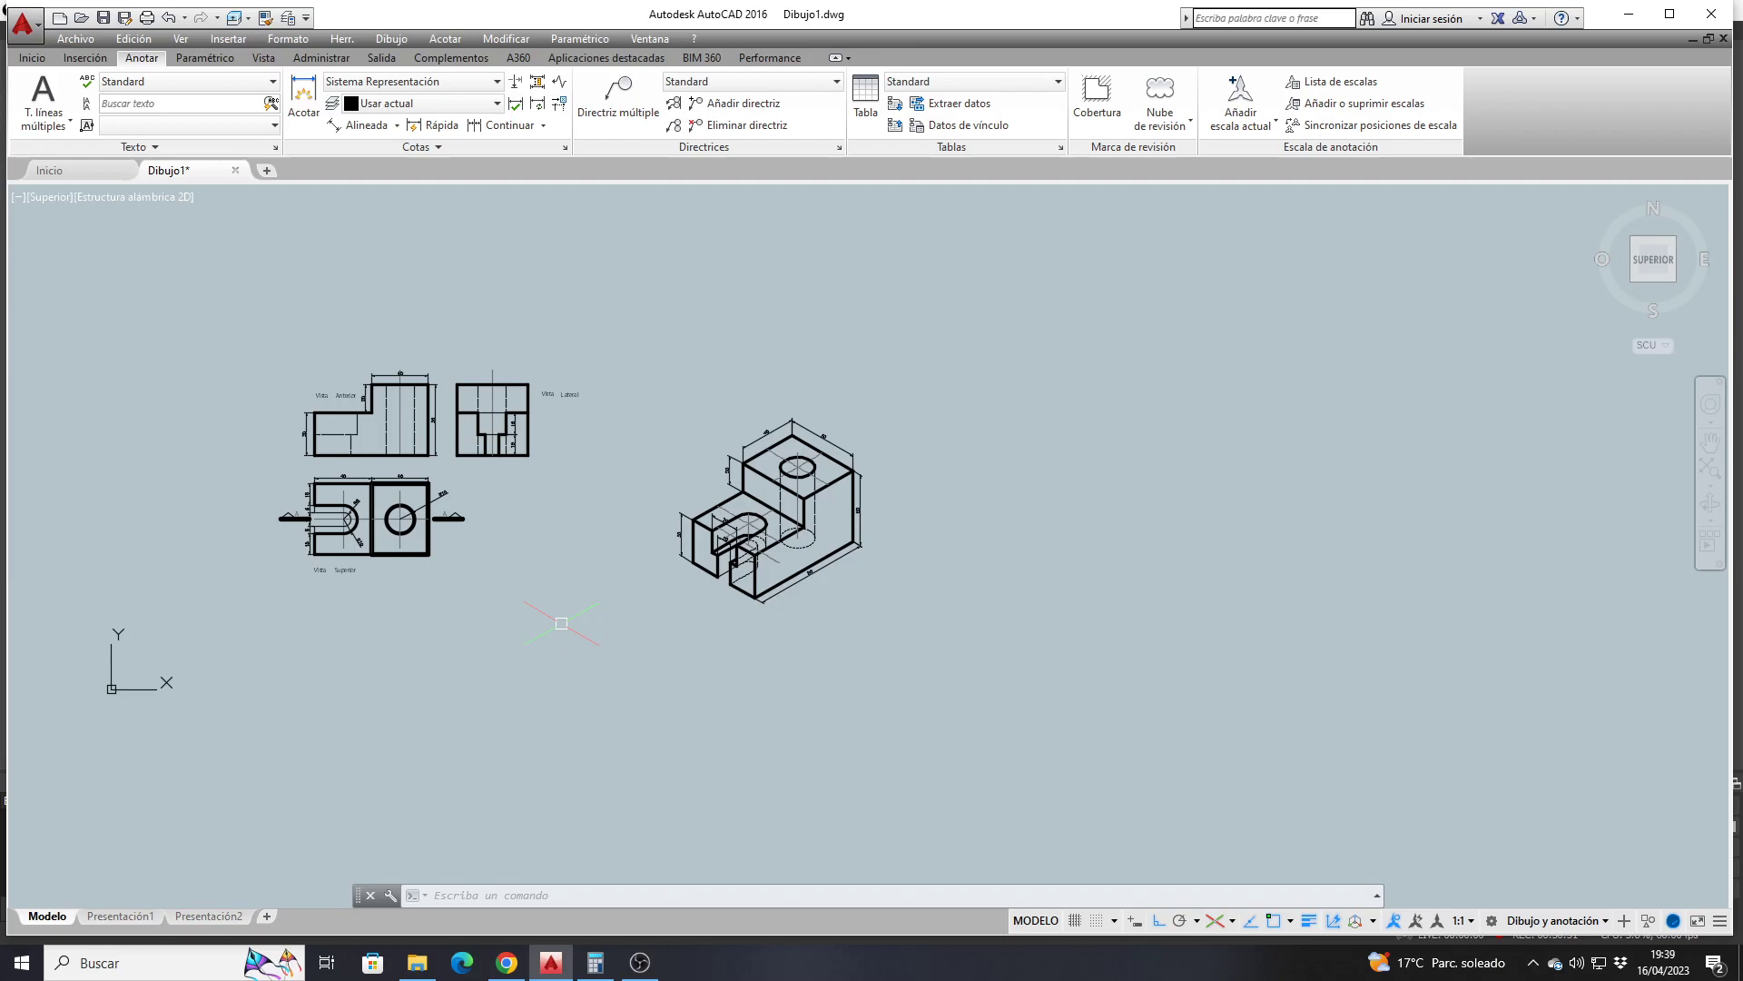
{"action": "scroll", "coordinate": [294, 522], "scroll_direction": "up", "scroll_amount": 8}
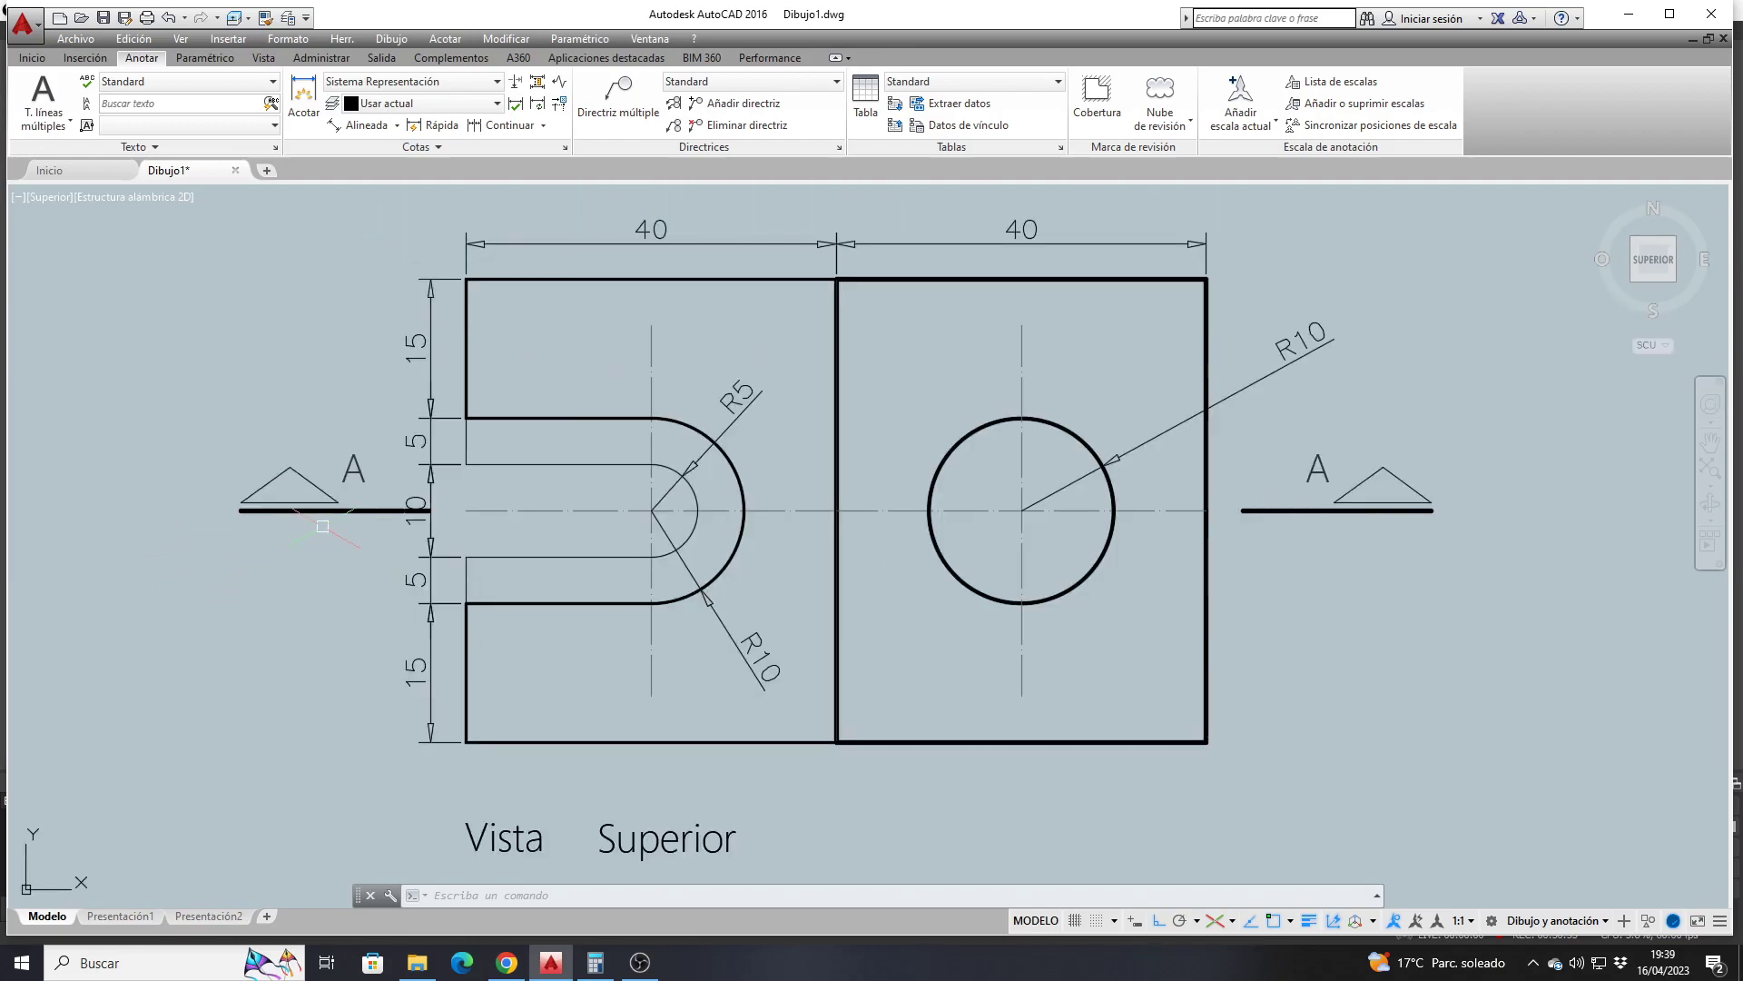
{"action": "left_click", "coordinate": [351, 529]}
{"action": "left_click", "coordinate": [257, 464]}
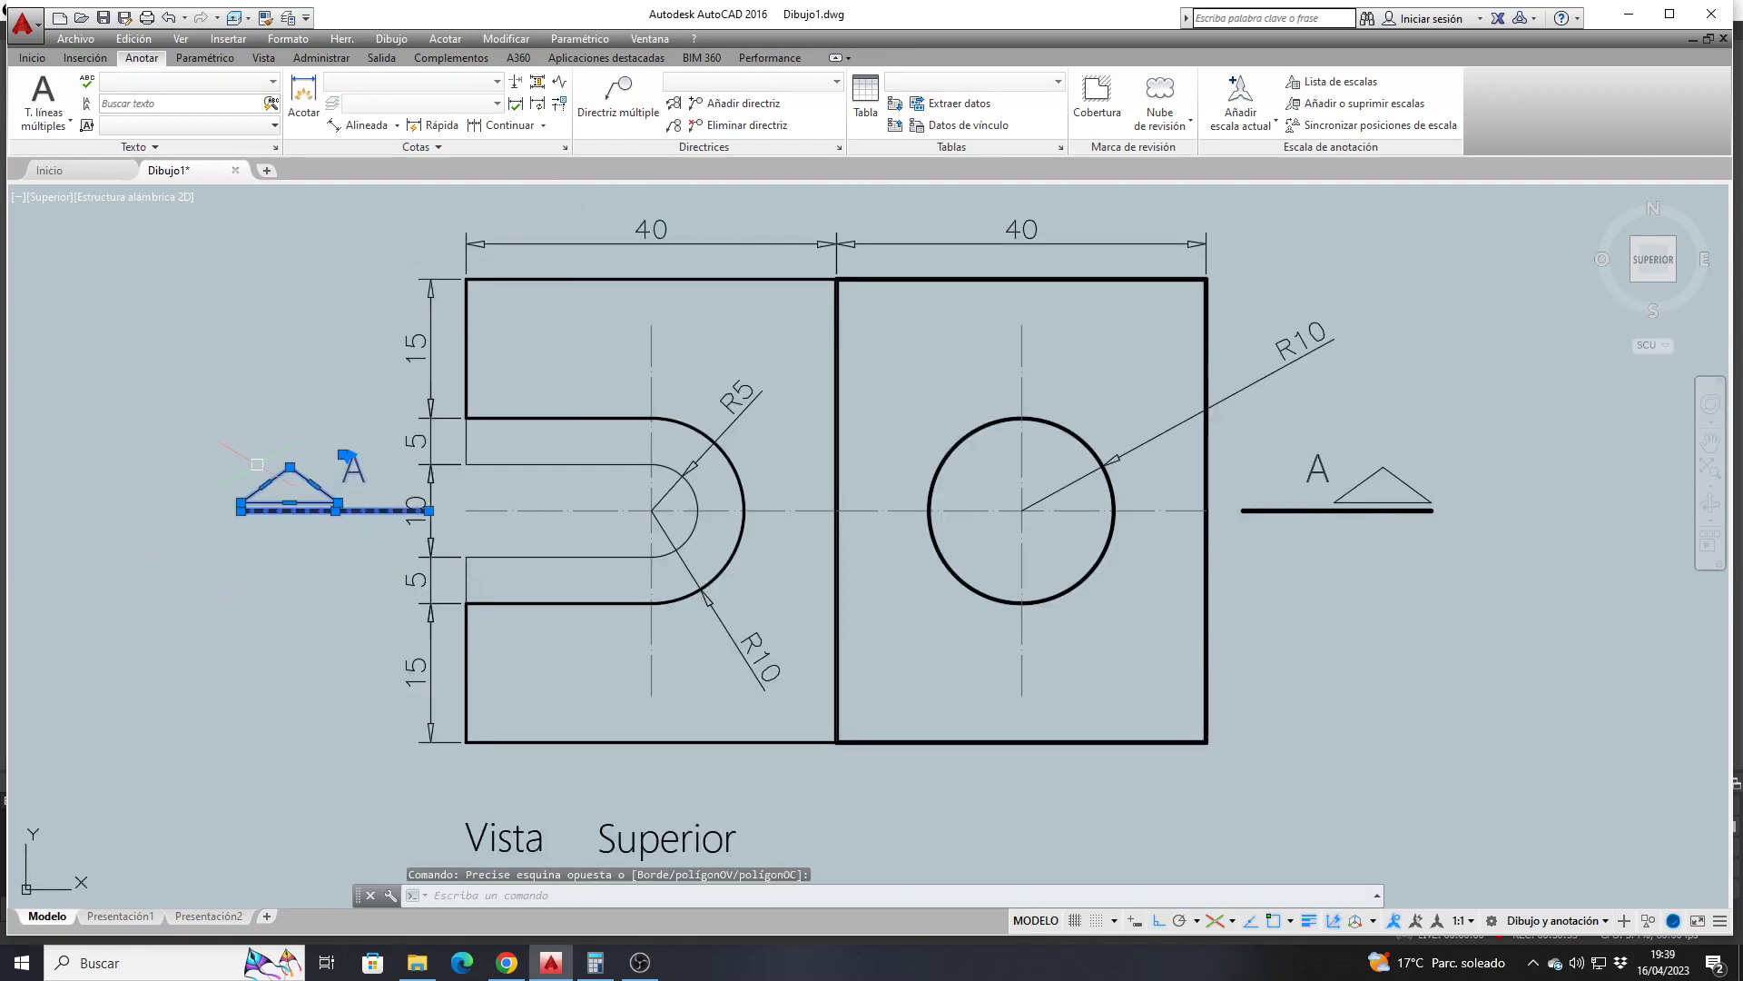
{"action": "left_click", "coordinate": [1376, 536]}
{"action": "left_click", "coordinate": [1276, 430]}
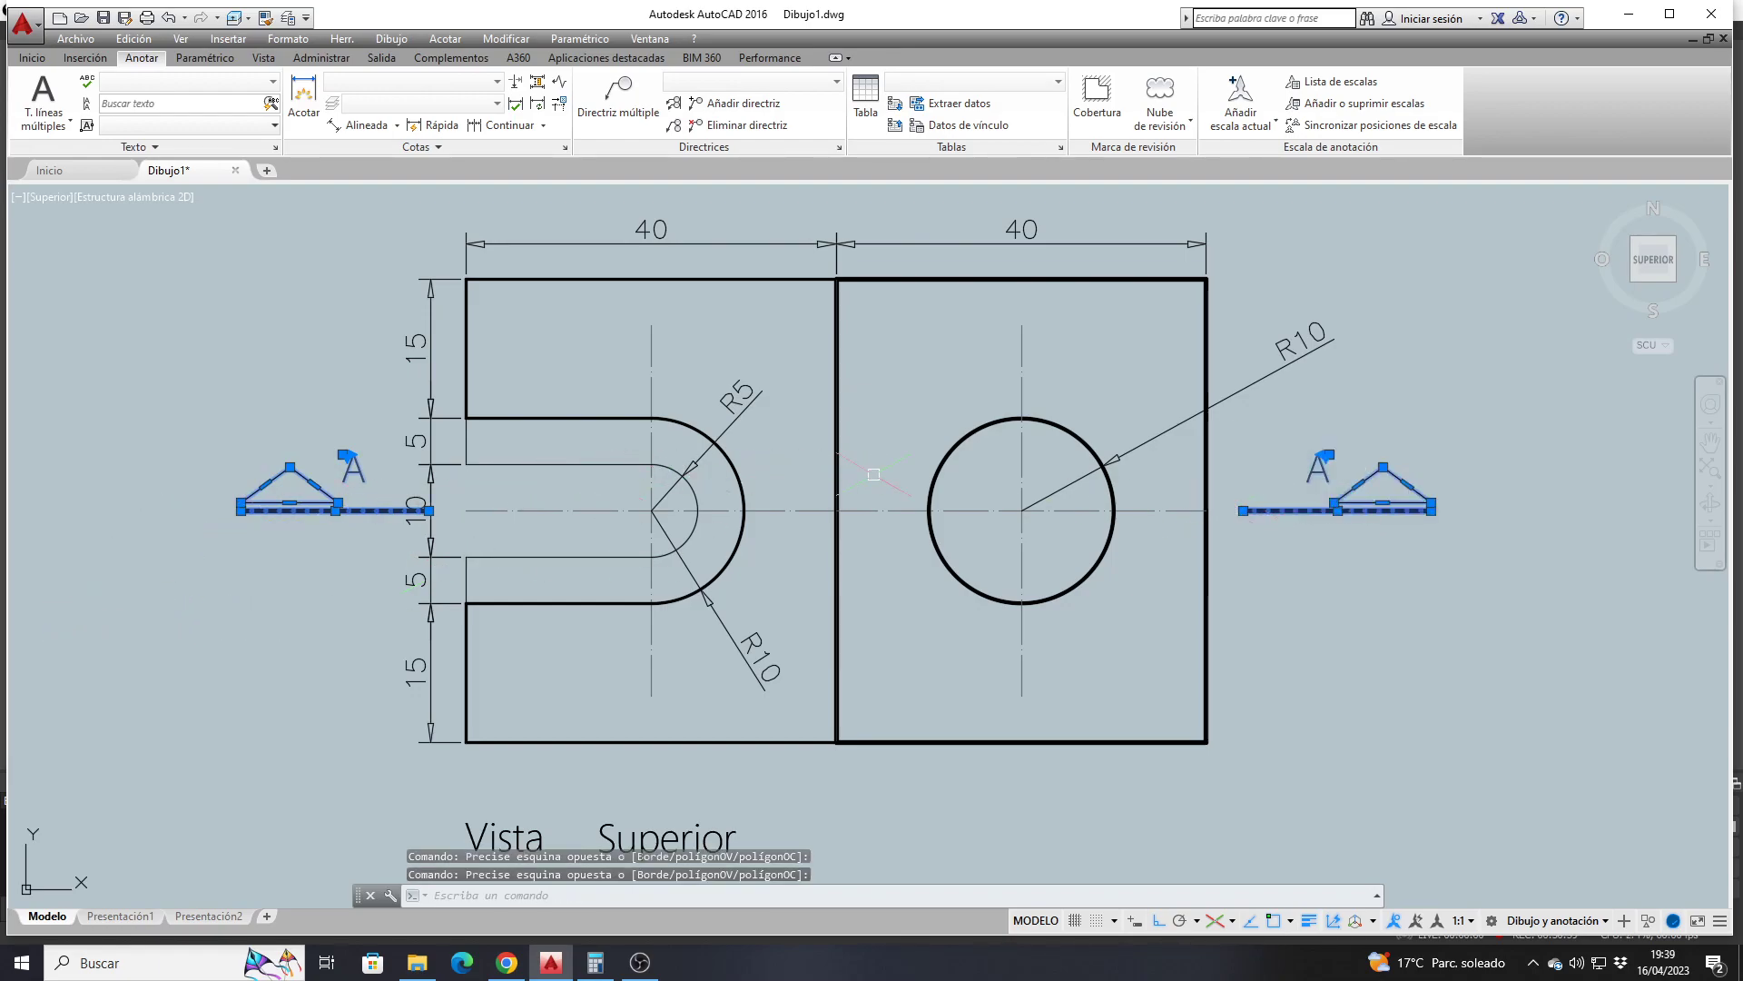
{"action": "scroll", "coordinate": [1201, 566], "scroll_direction": "down", "scroll_amount": 3}
{"action": "scroll", "coordinate": [1201, 565], "scroll_direction": "down", "scroll_amount": 5}
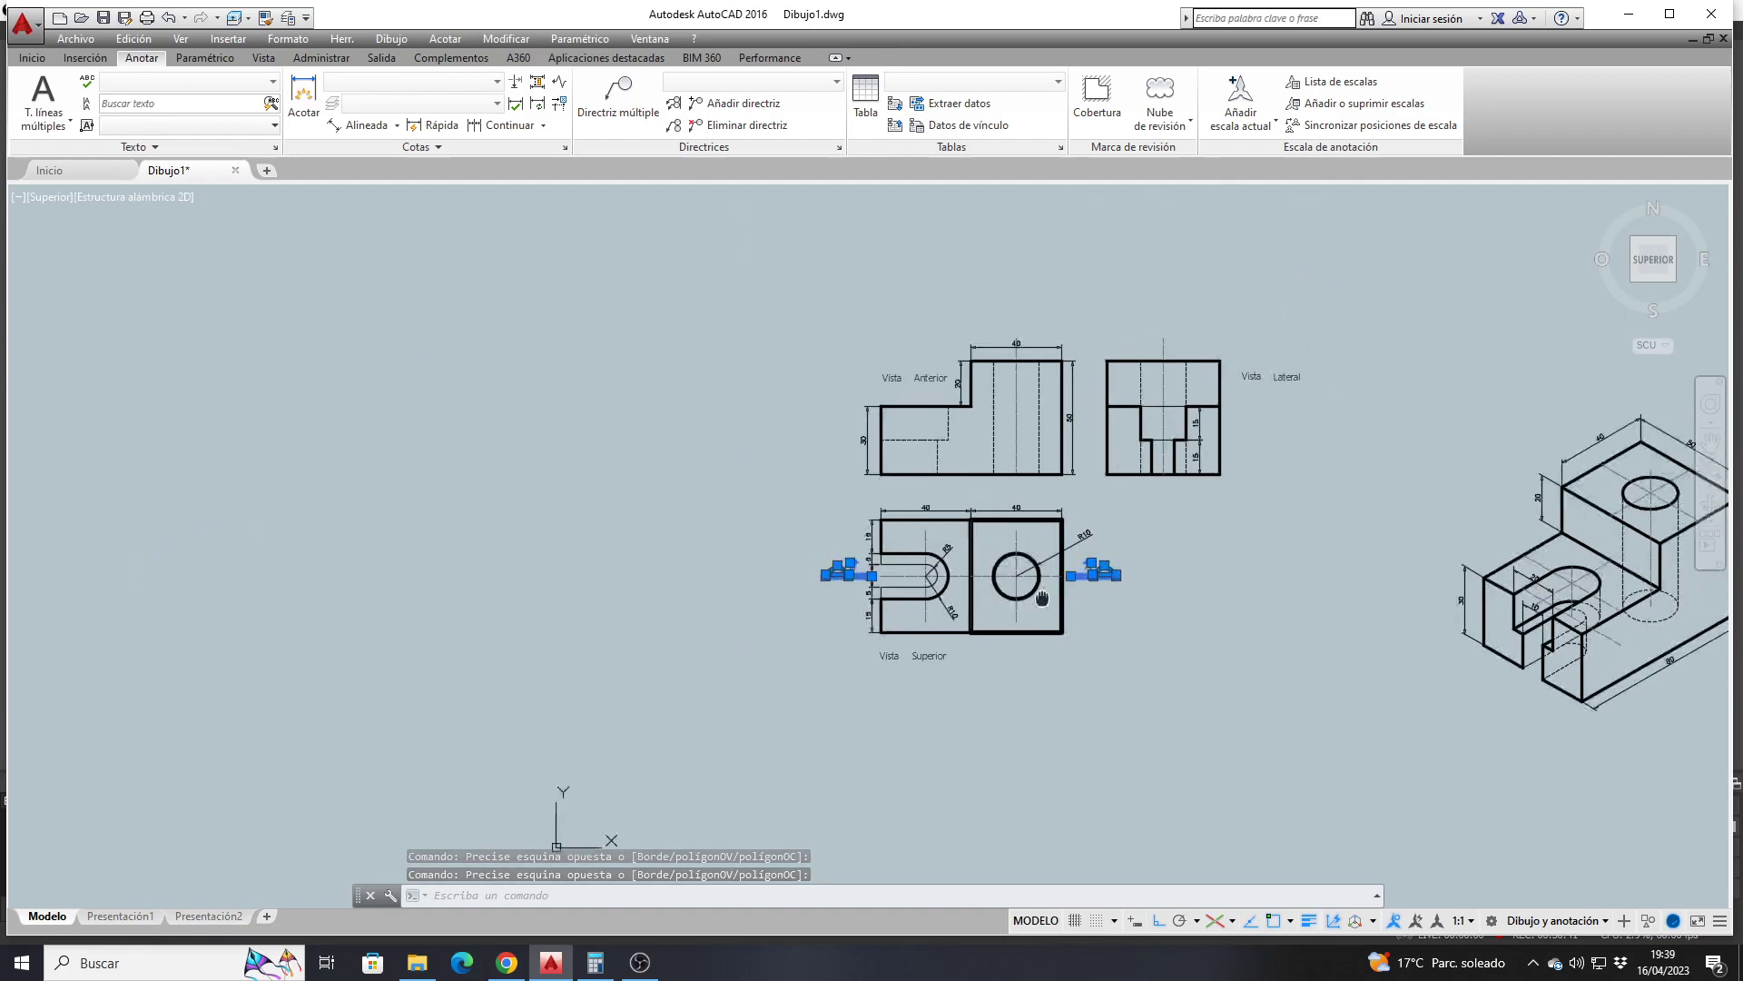
{"action": "key", "text": "Escape"}
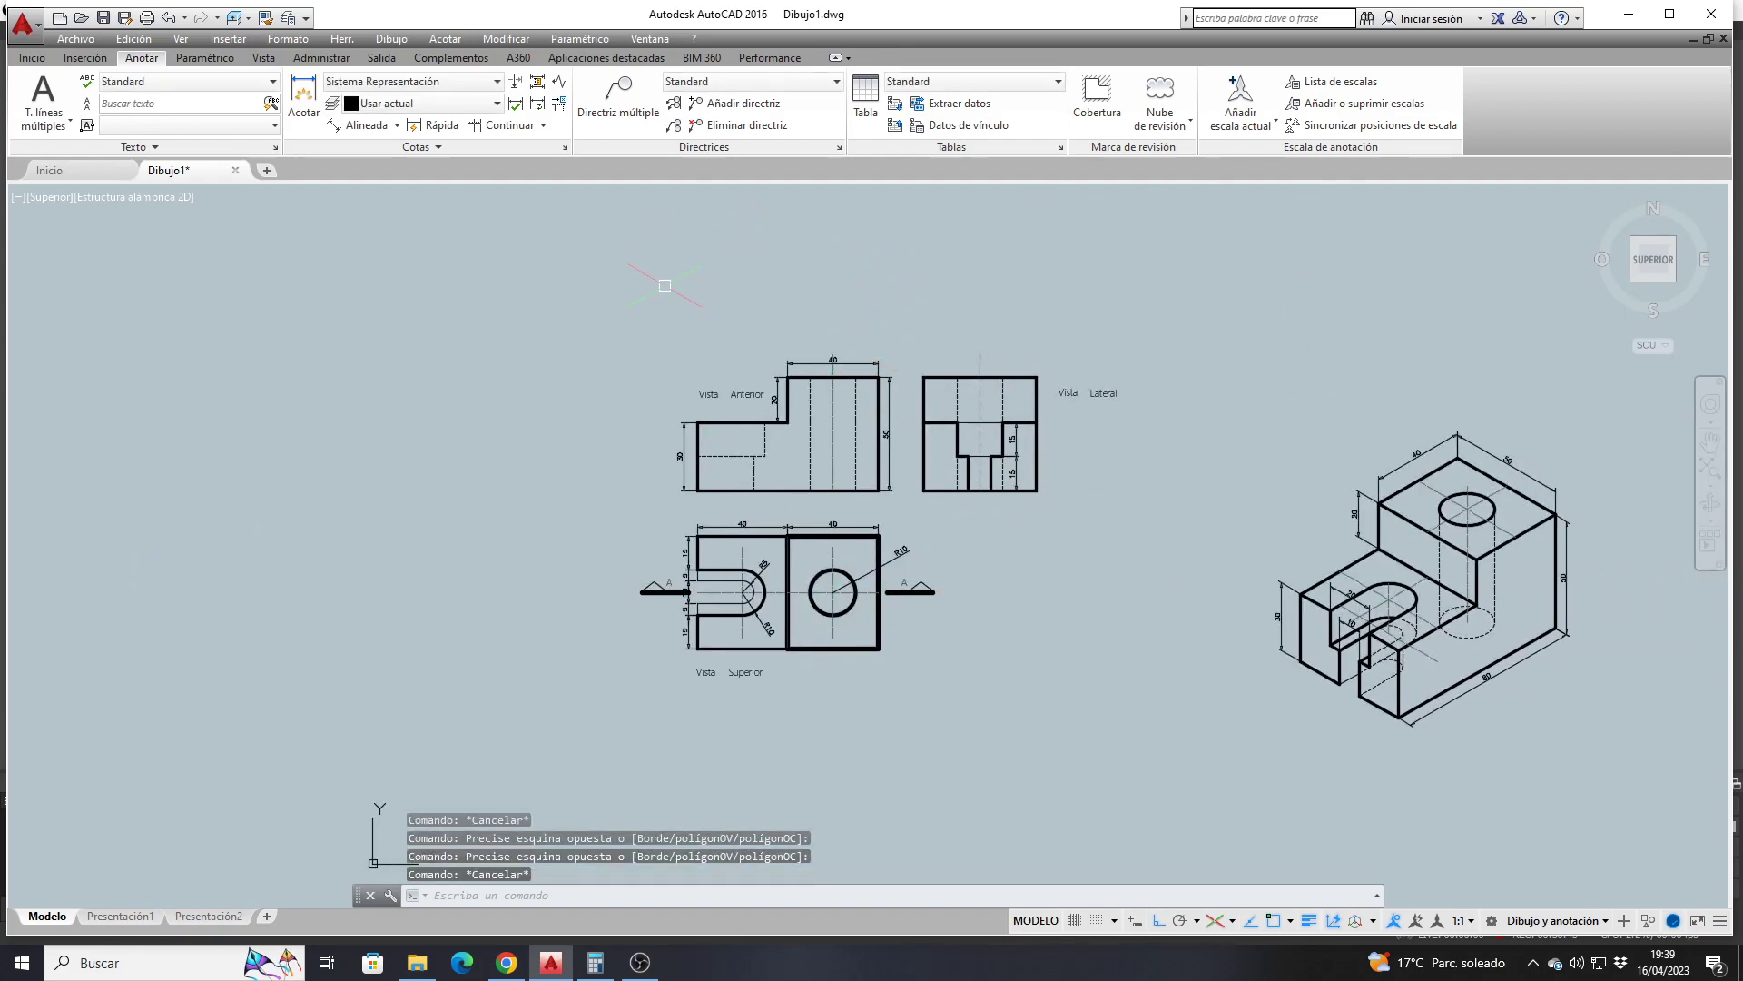
{"action": "middle_click_drag", "start_coordinate": [764, 356], "coordinate": [714, 427]}
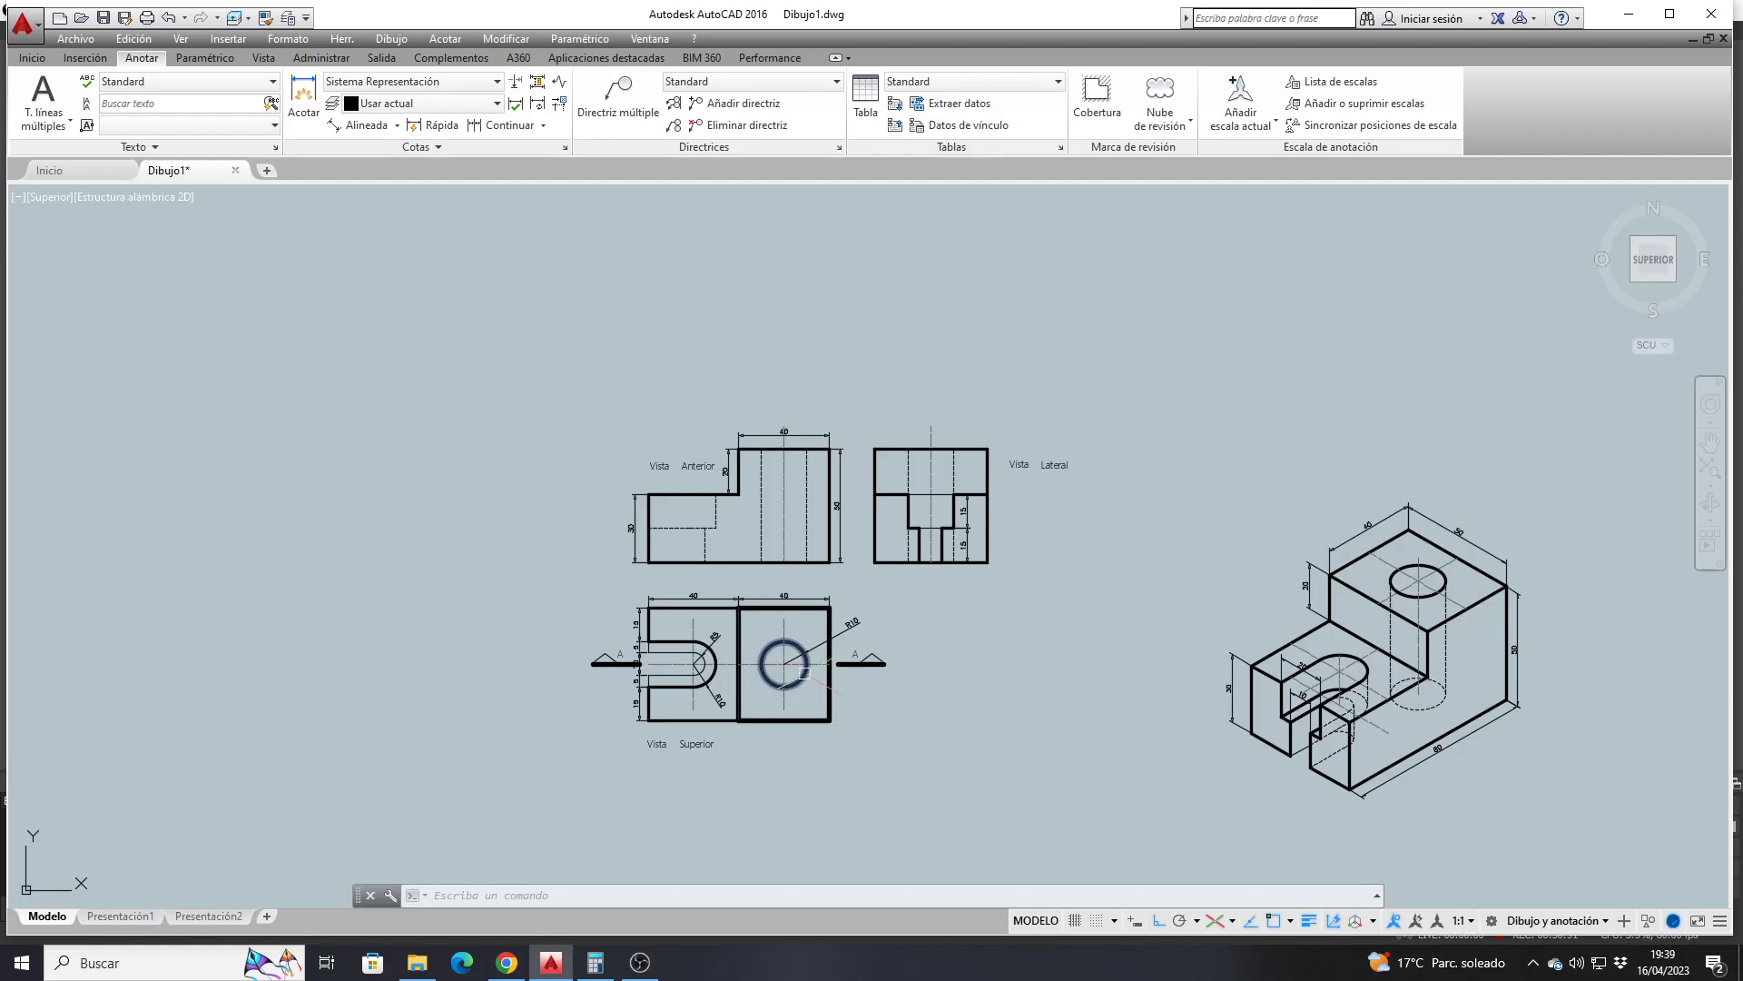
{"action": "scroll", "coordinate": [704, 454], "scroll_direction": "down", "scroll_amount": 2}
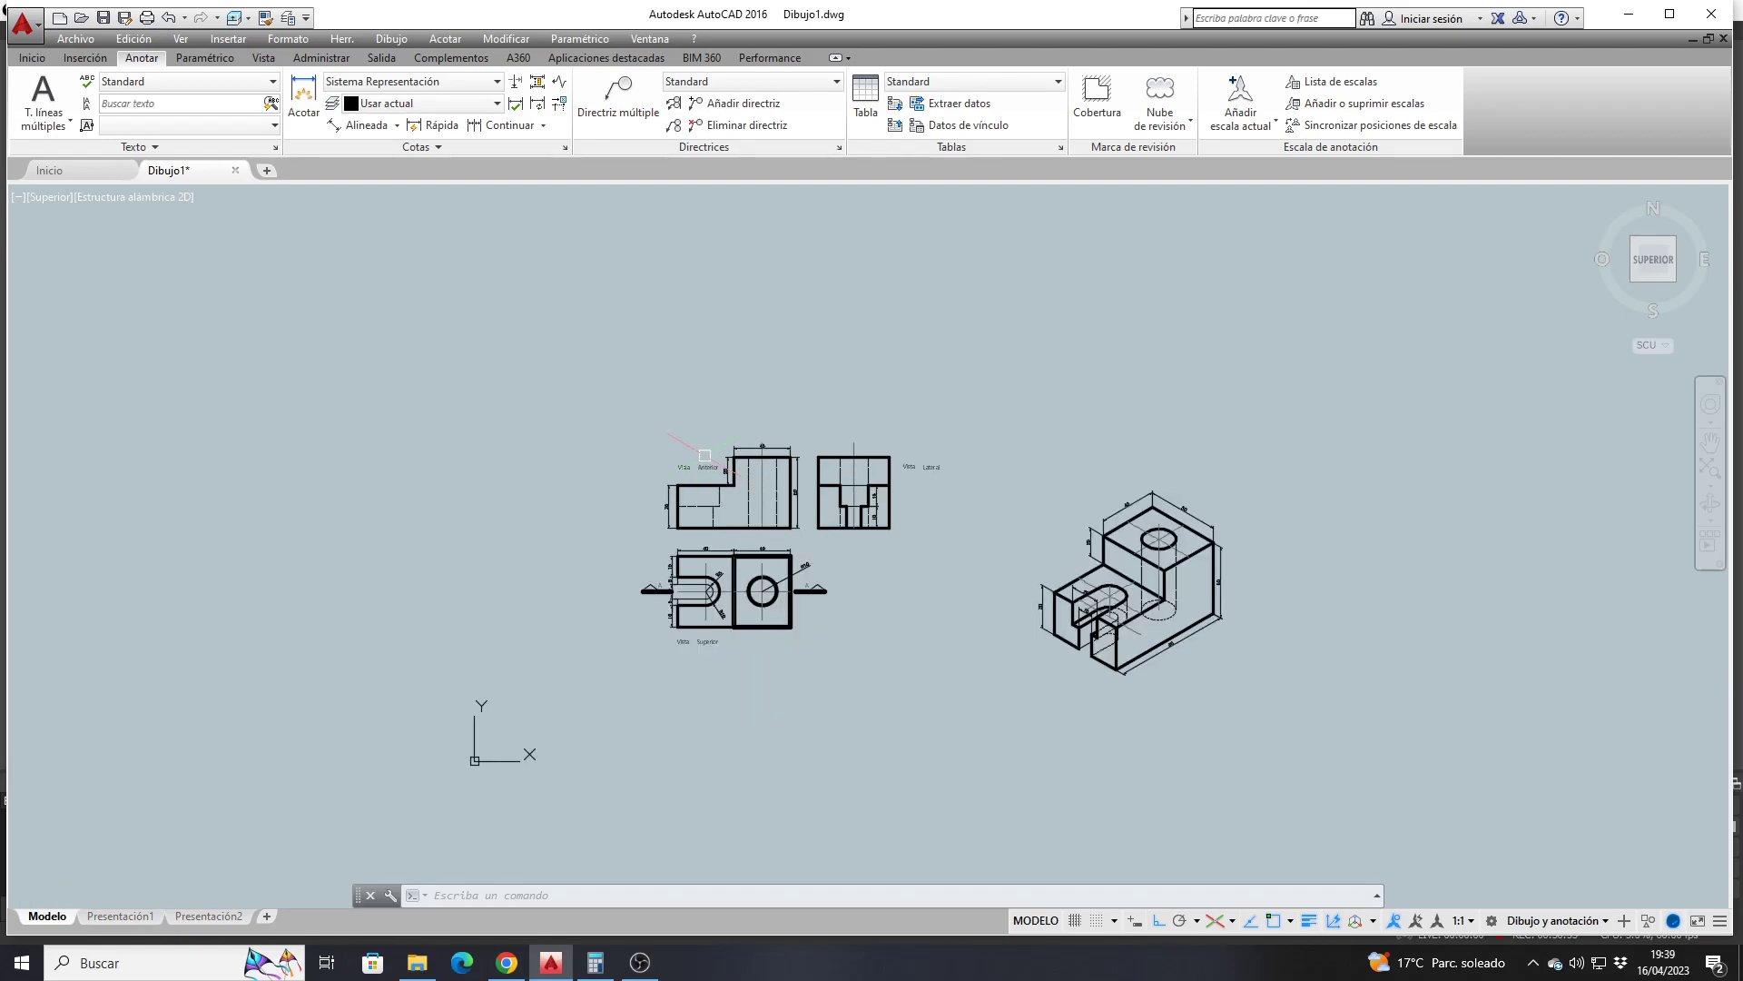
{"action": "scroll", "coordinate": [704, 455], "scroll_direction": "down", "scroll_amount": 2}
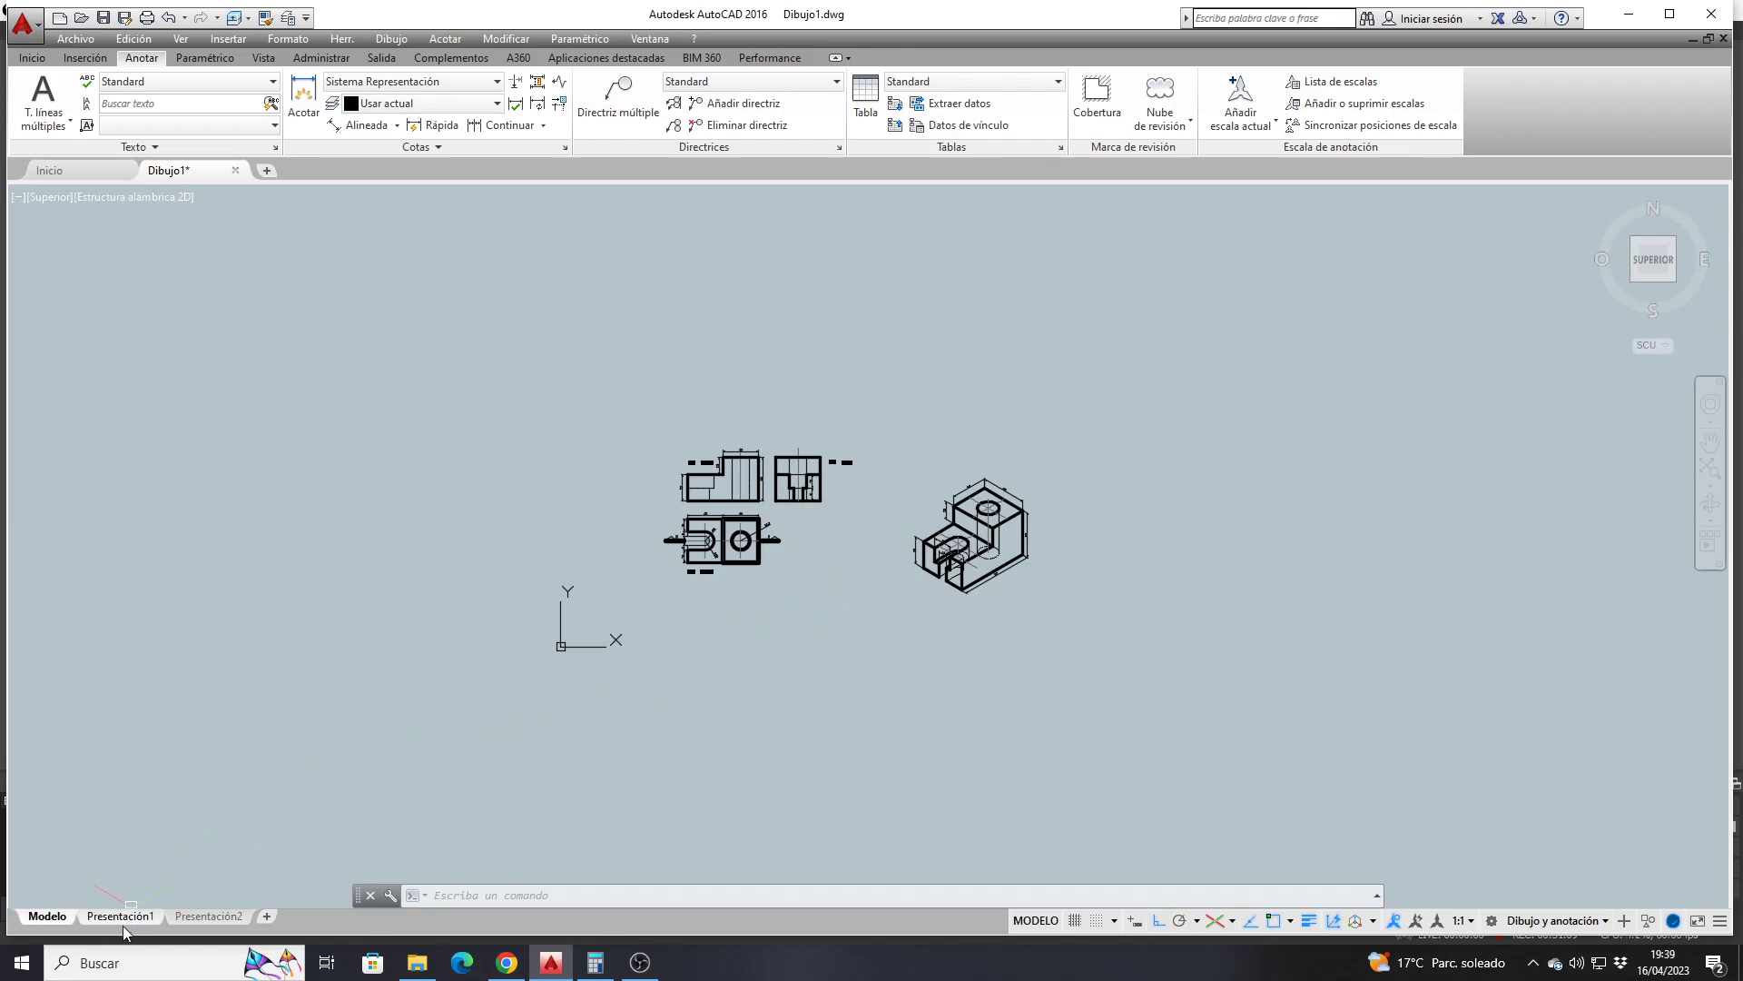
Rename the layout Presentación1 as "Lamina 2"
{"action": "mouse_move", "coordinate": [119, 922]}
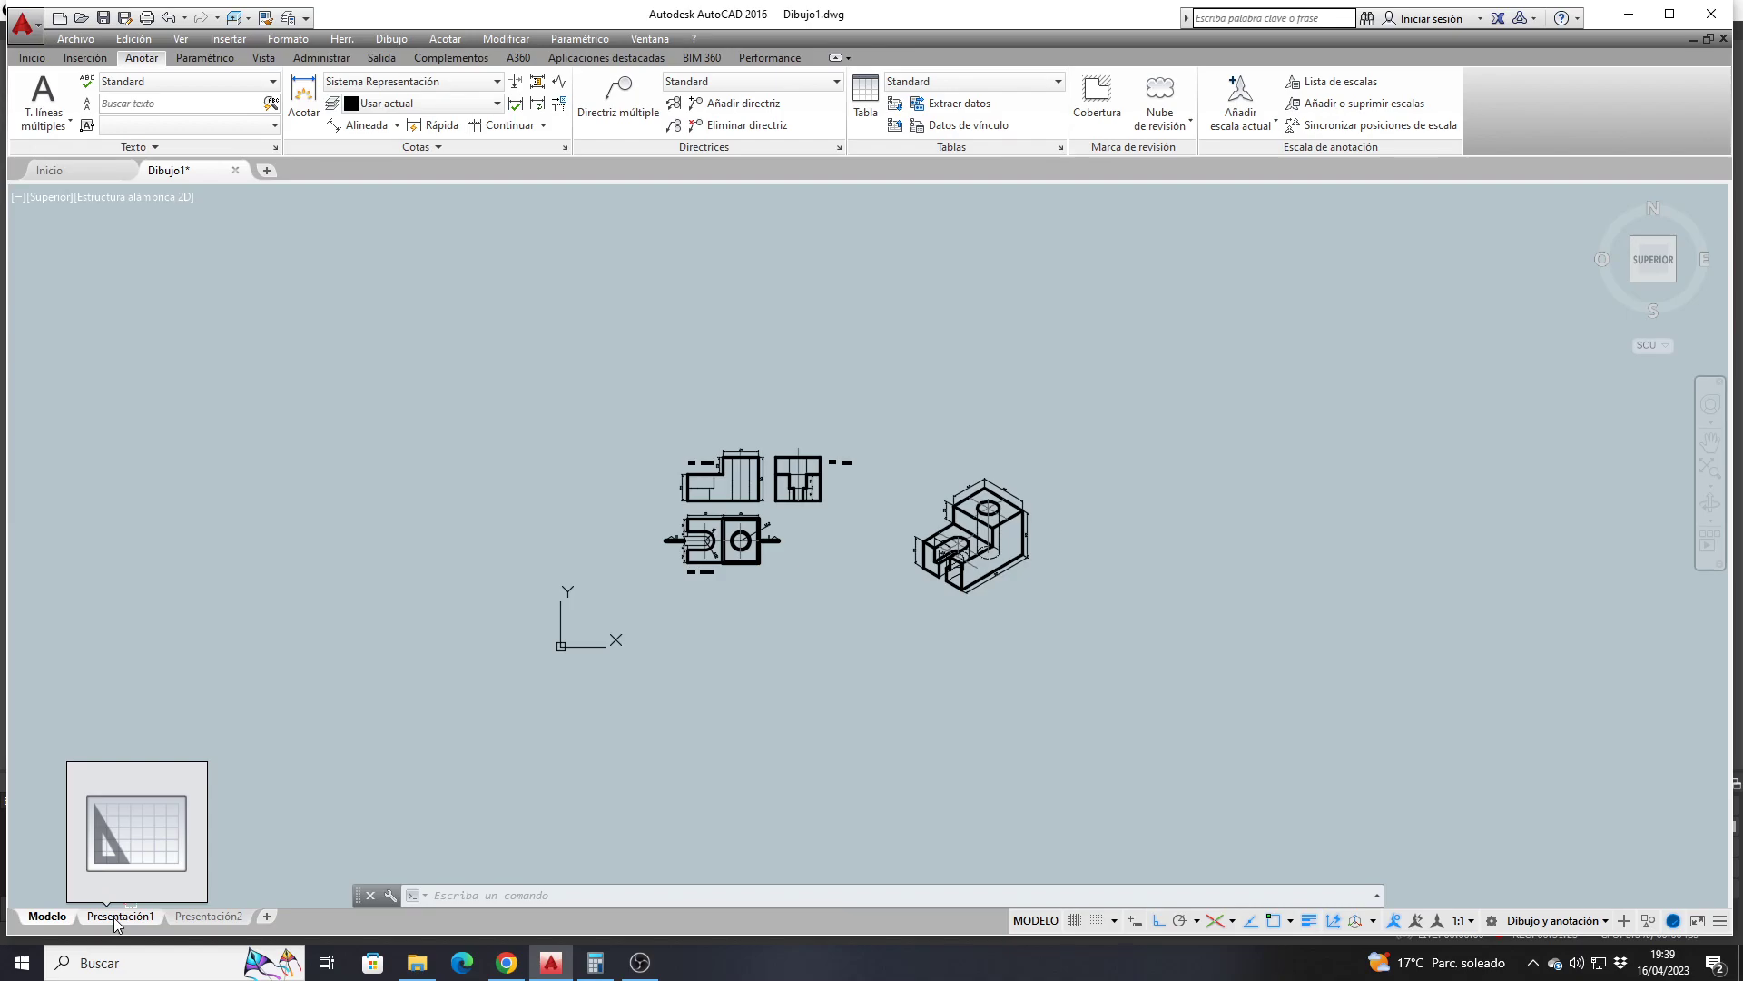
{"action": "right_click", "coordinate": [116, 917]}
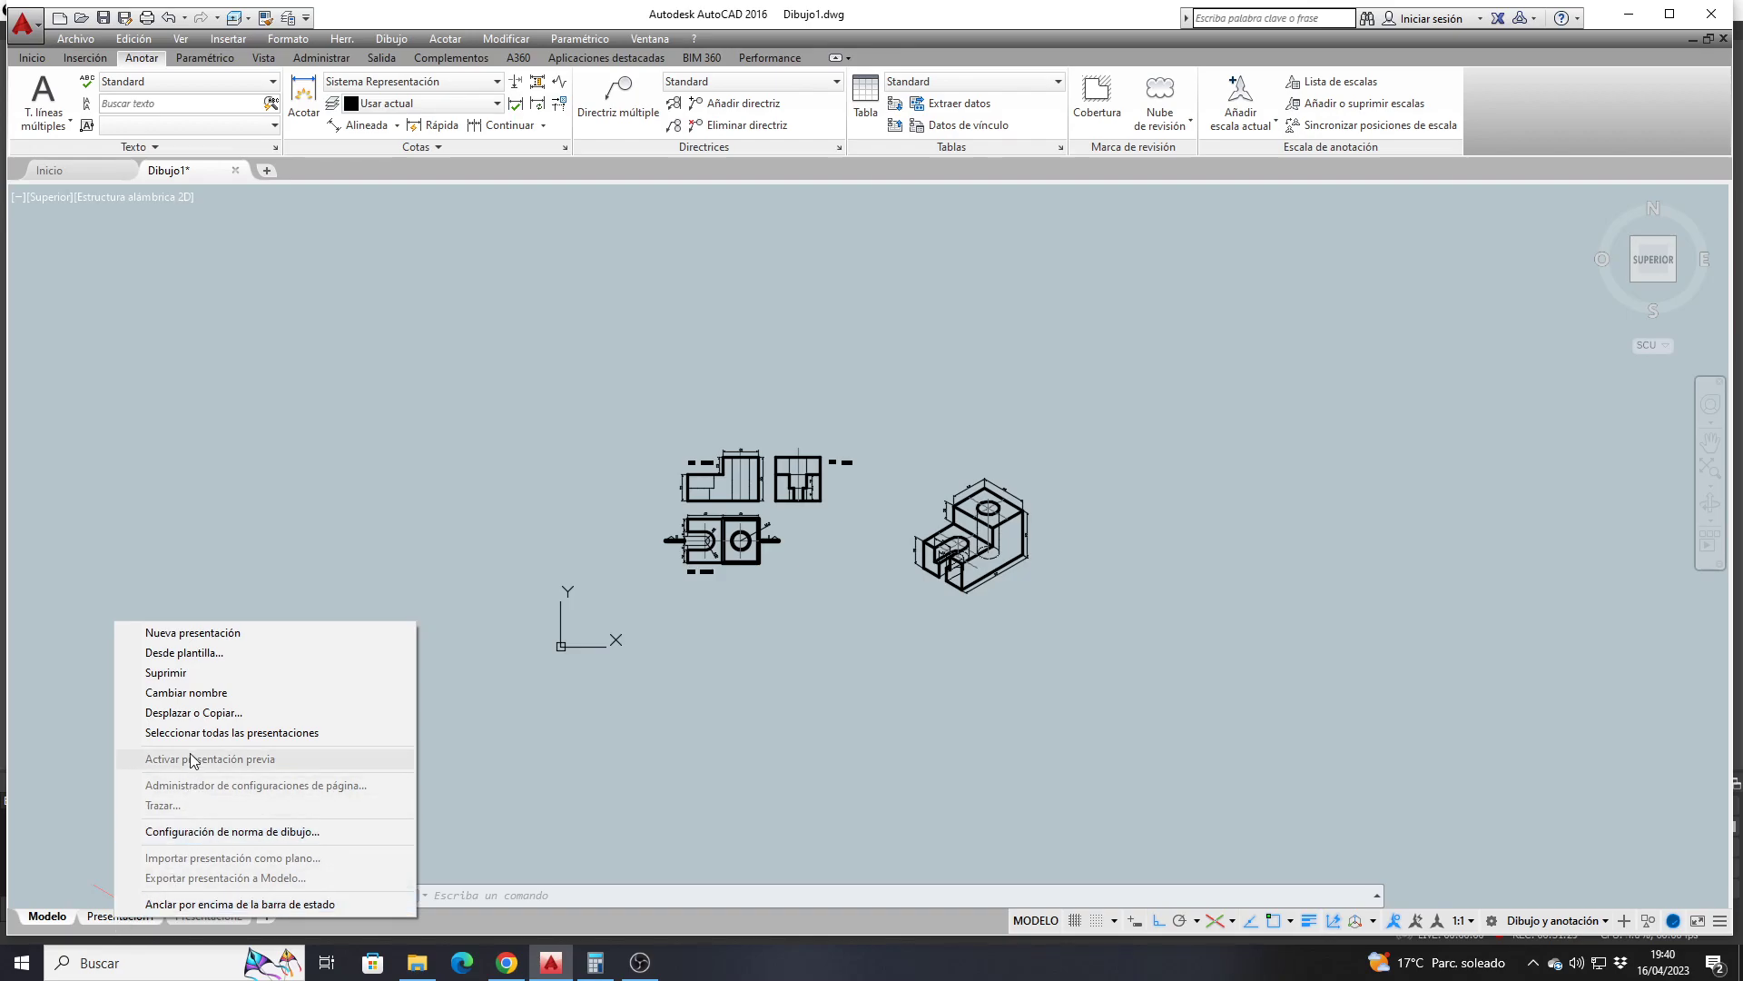
{"action": "left_click", "coordinate": [182, 693]}
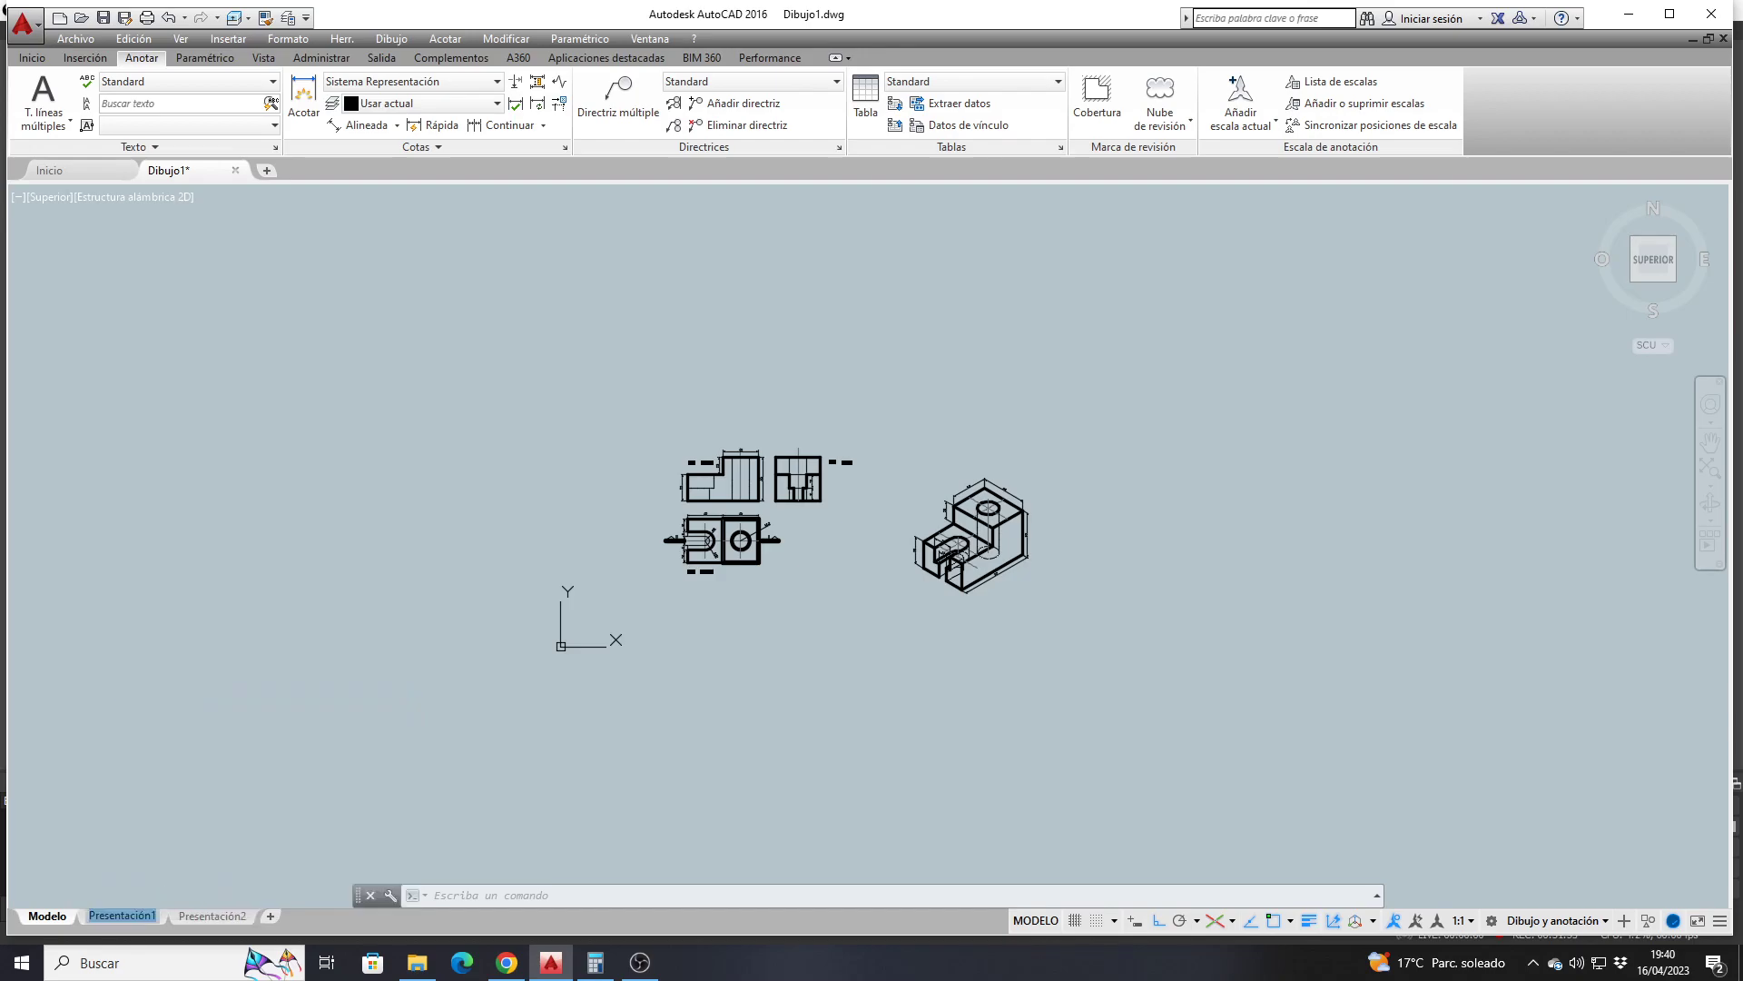
{"action": "mouse_move", "coordinate": [114, 919]}
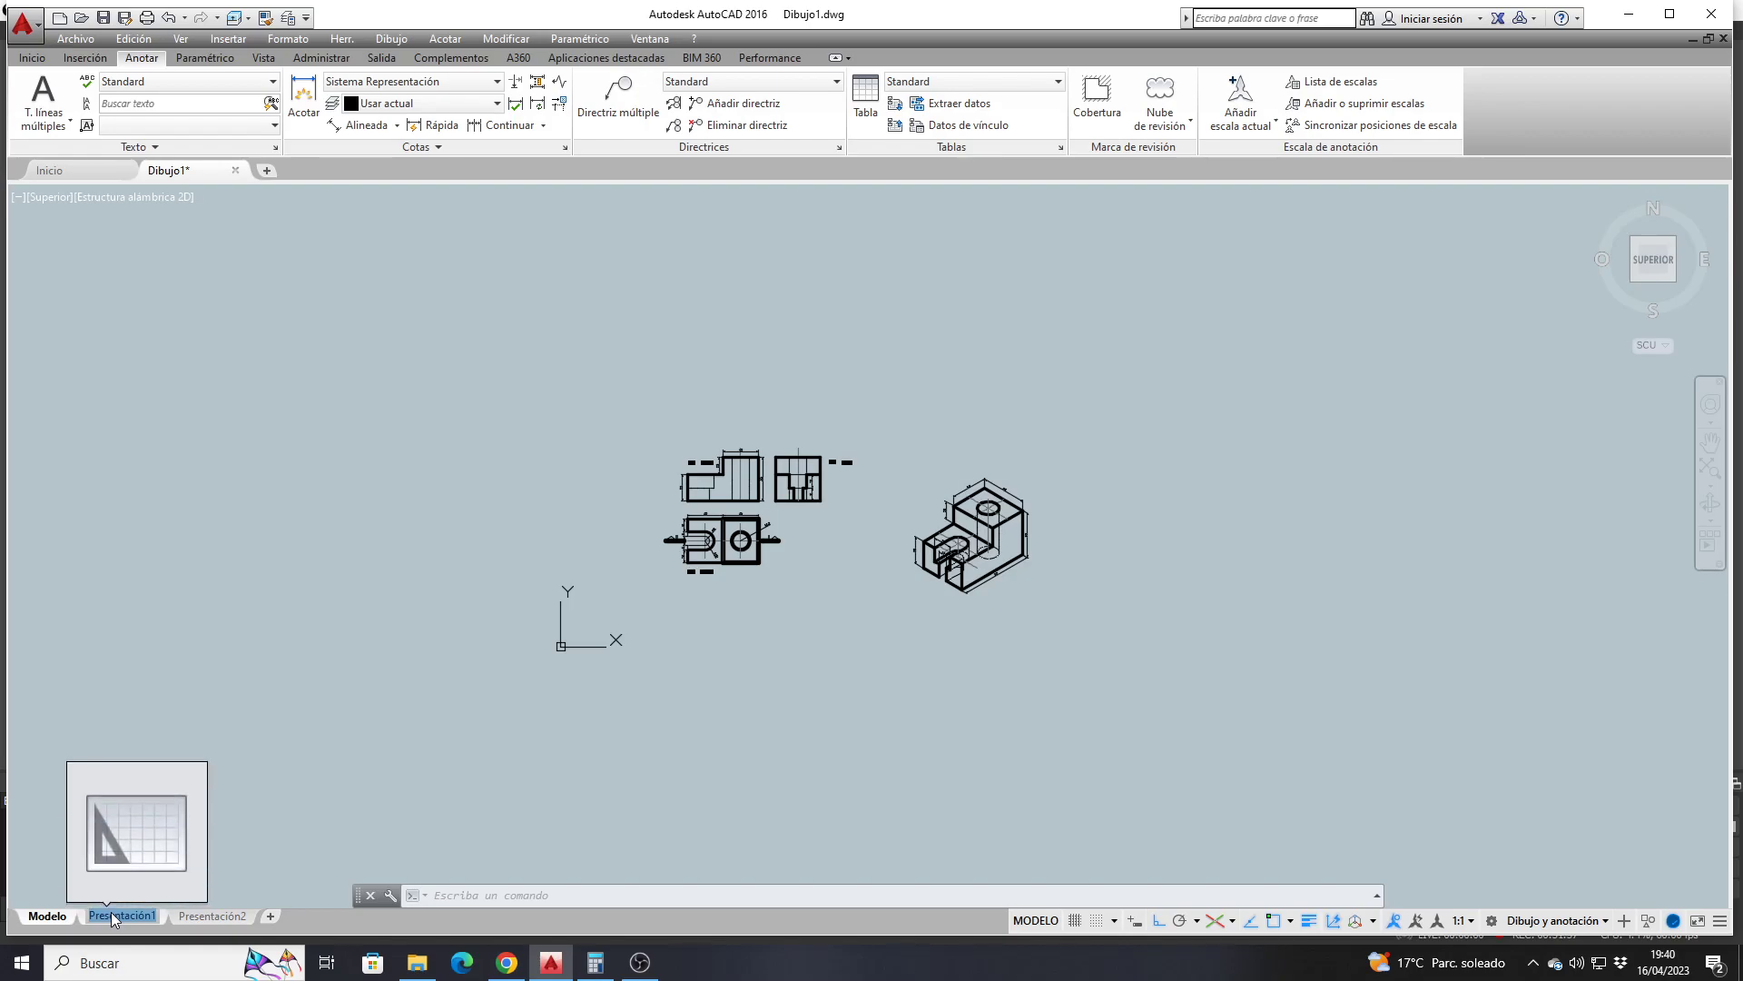
{"action": "key", "text": "BackSpace"}
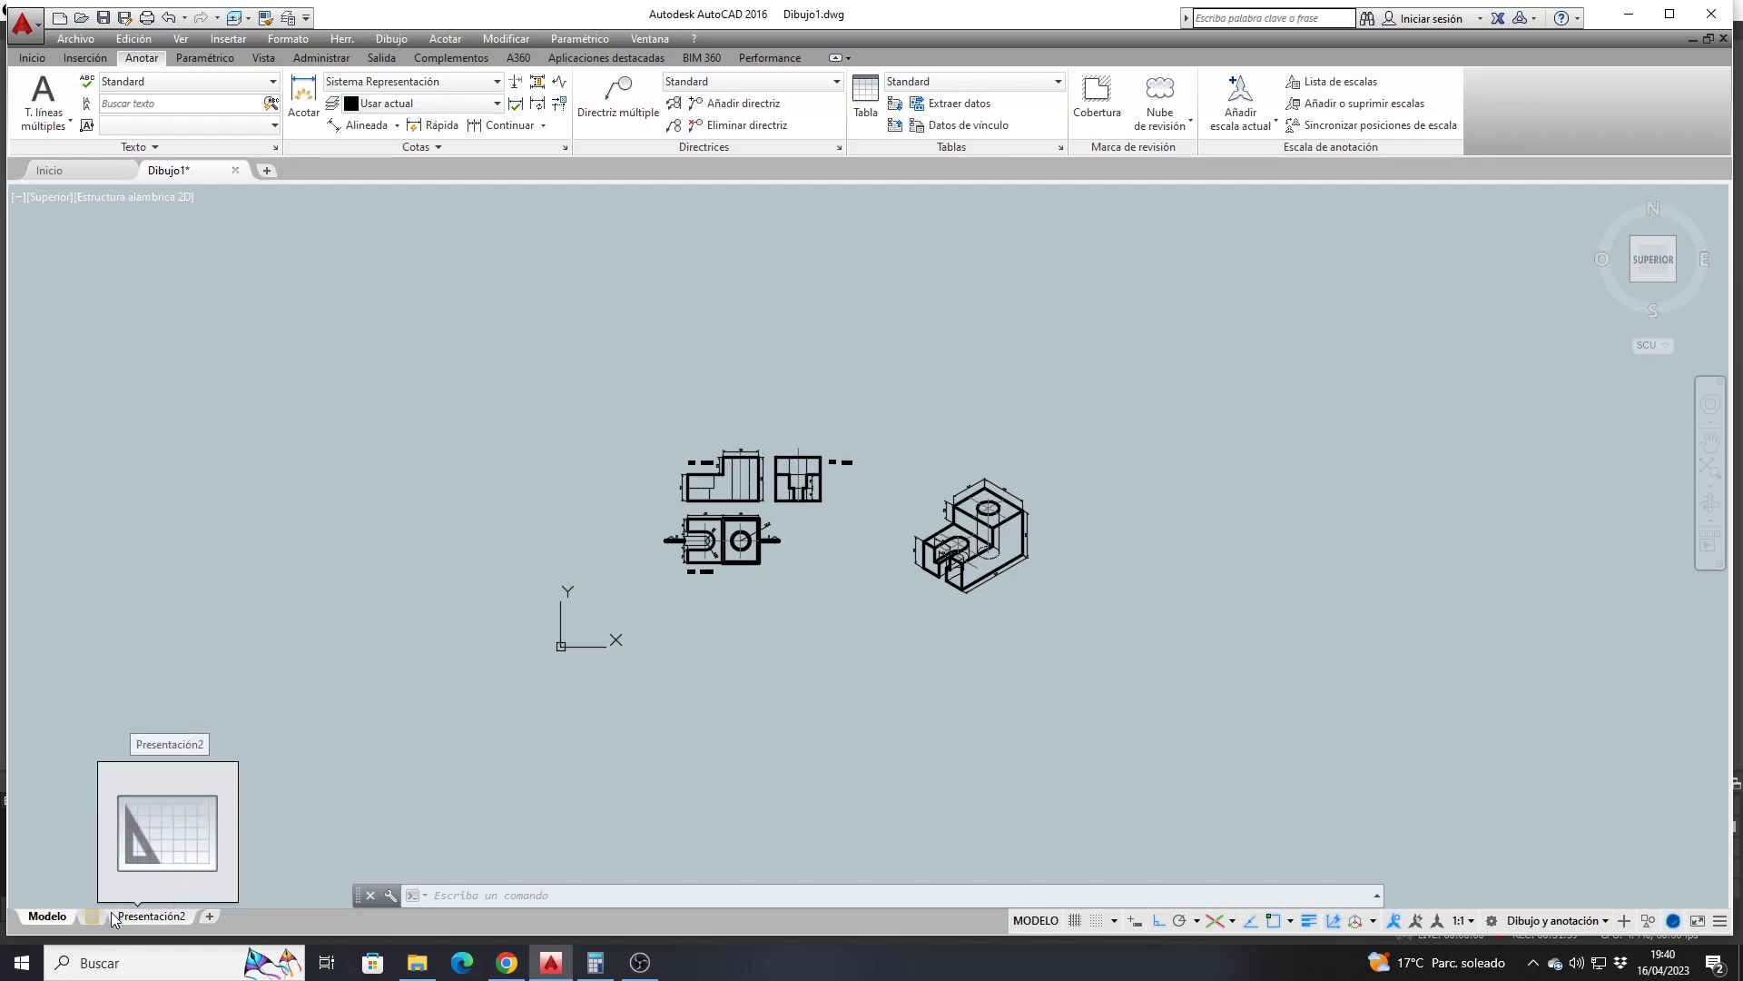
{"action": "type", "text": "Lamina"}
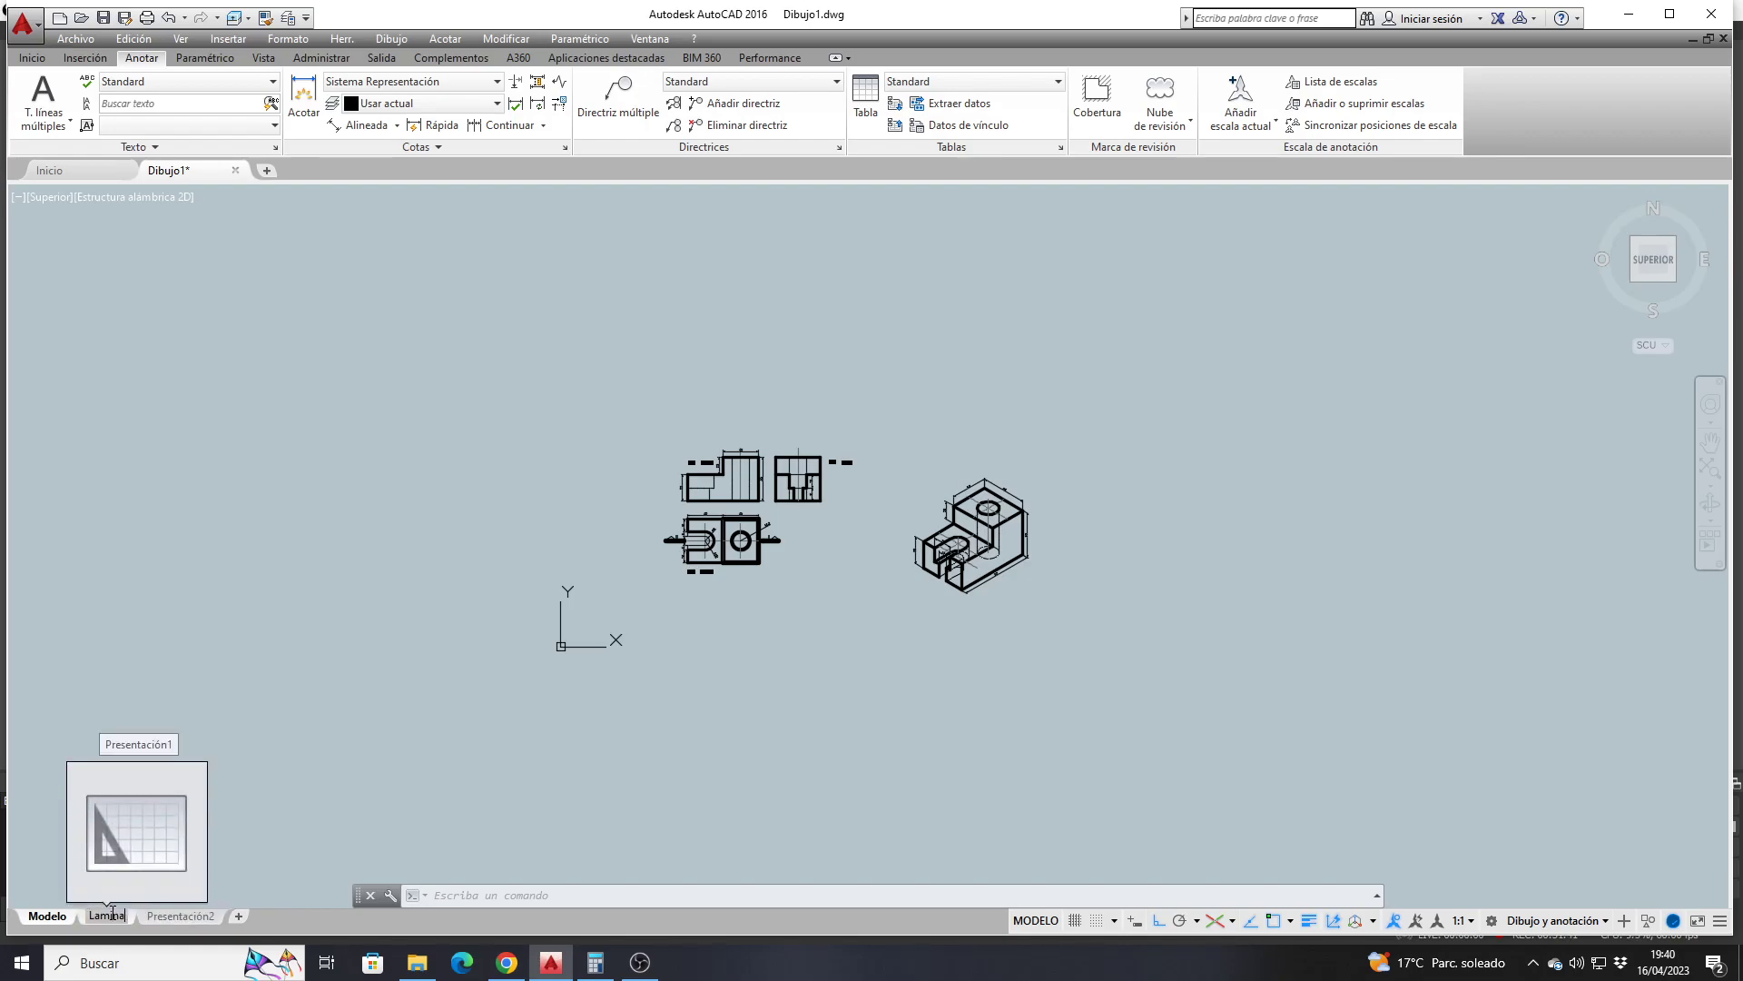
{"action": "type", "text": " 2"}
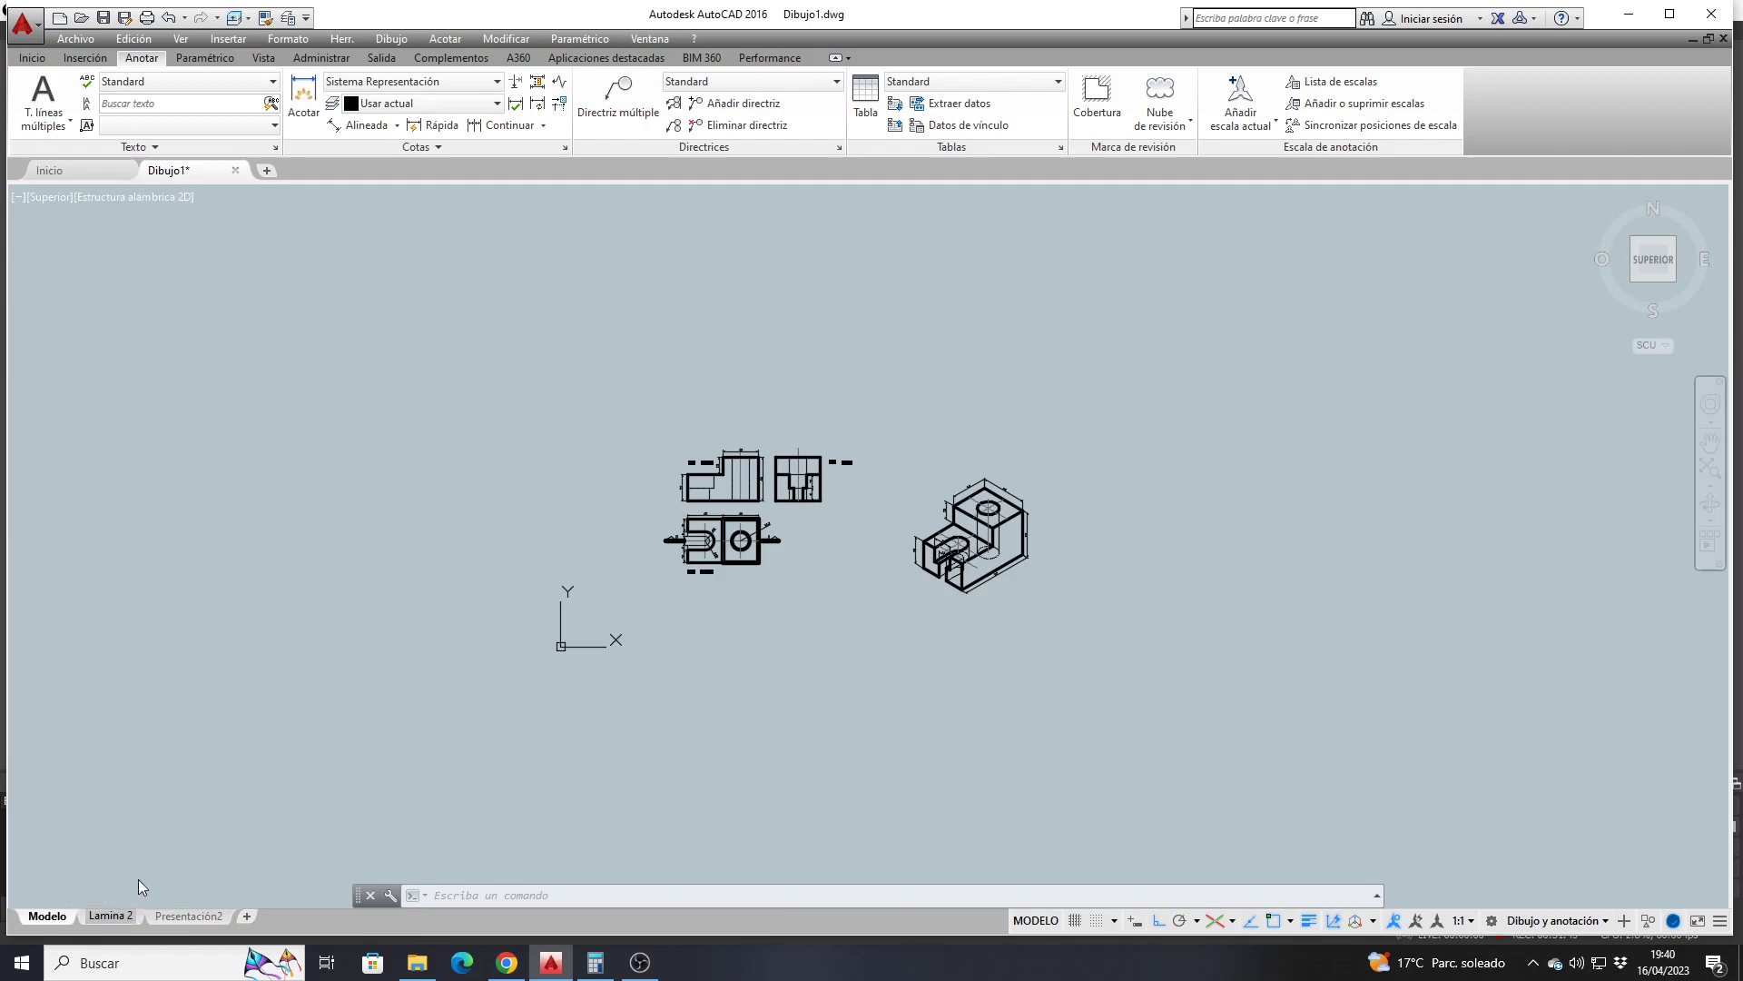
{"action": "left_click", "coordinate": [164, 855]}
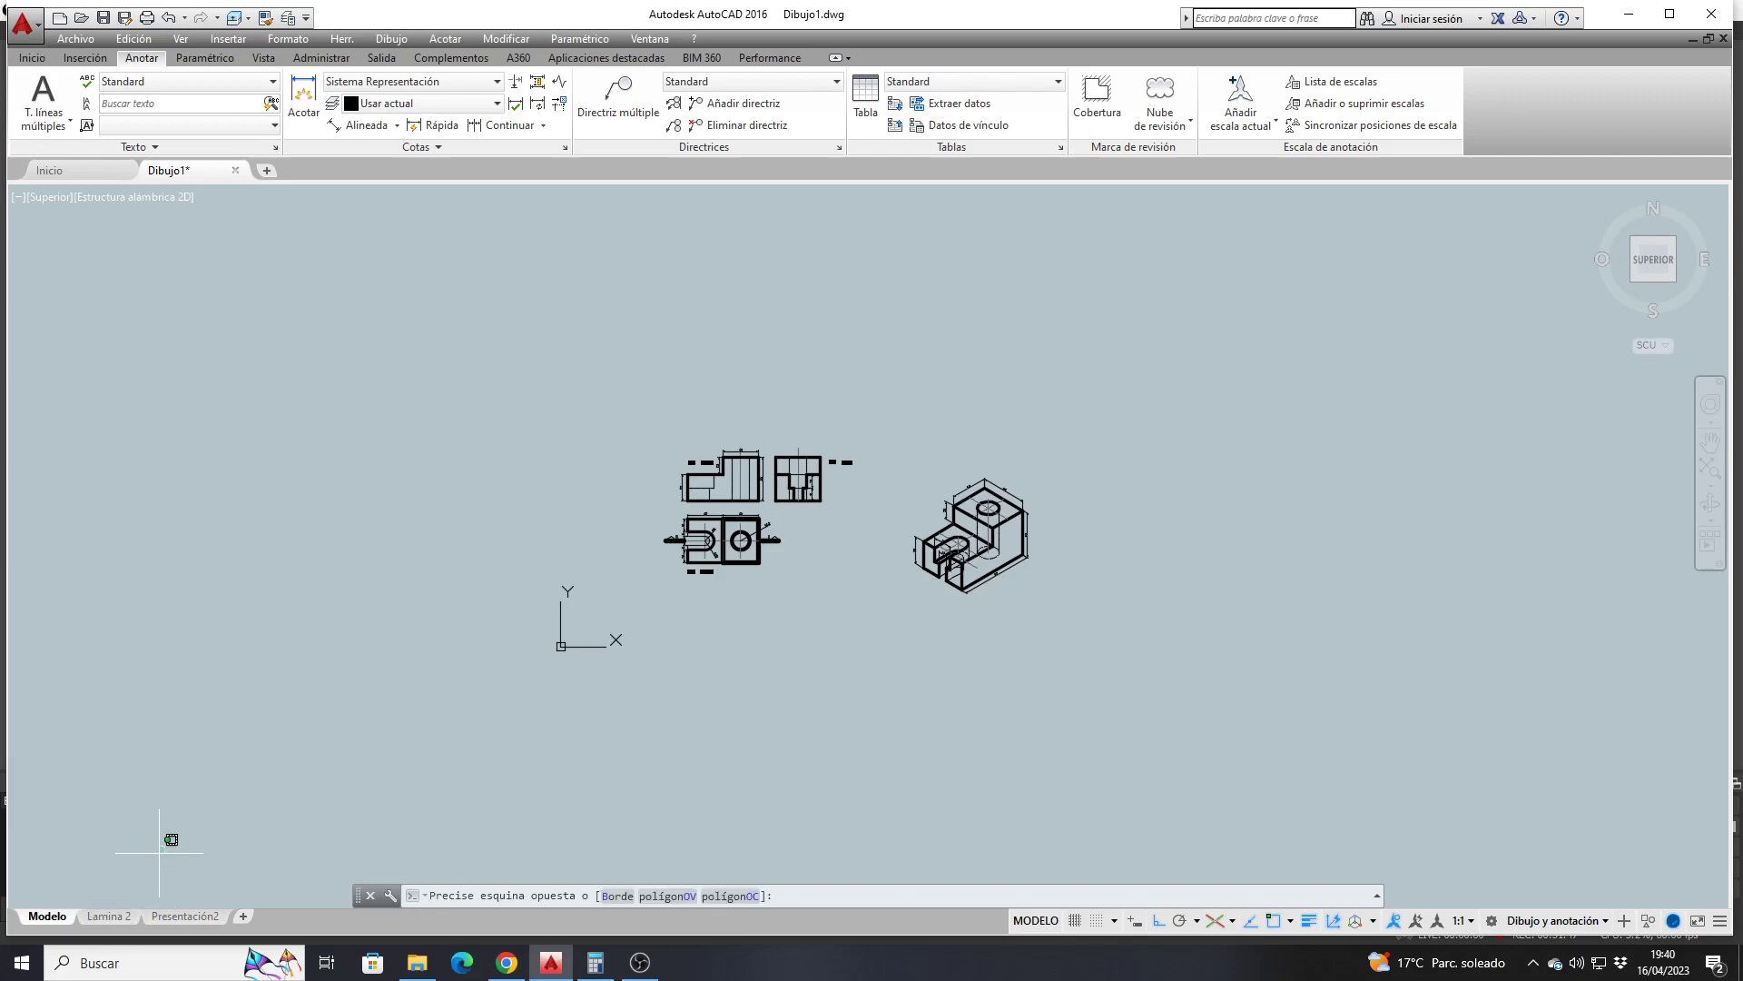
{"action": "key", "text": "Escape"}
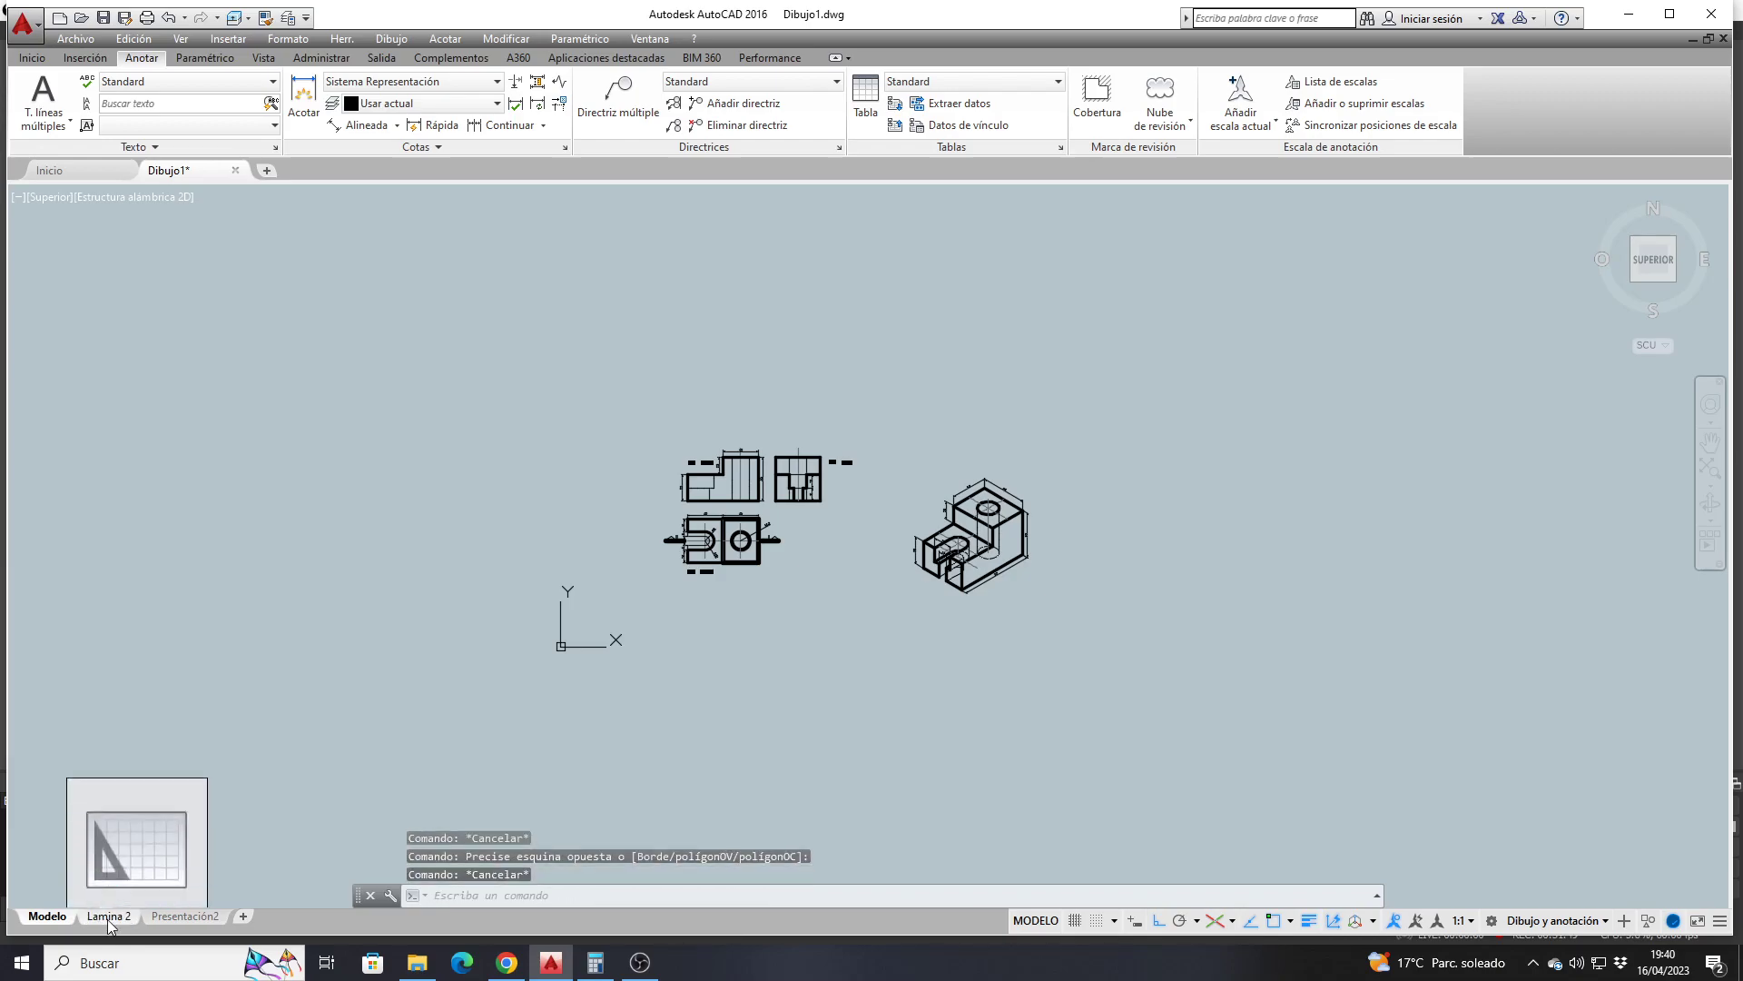
{"action": "right_click", "coordinate": [108, 918]}
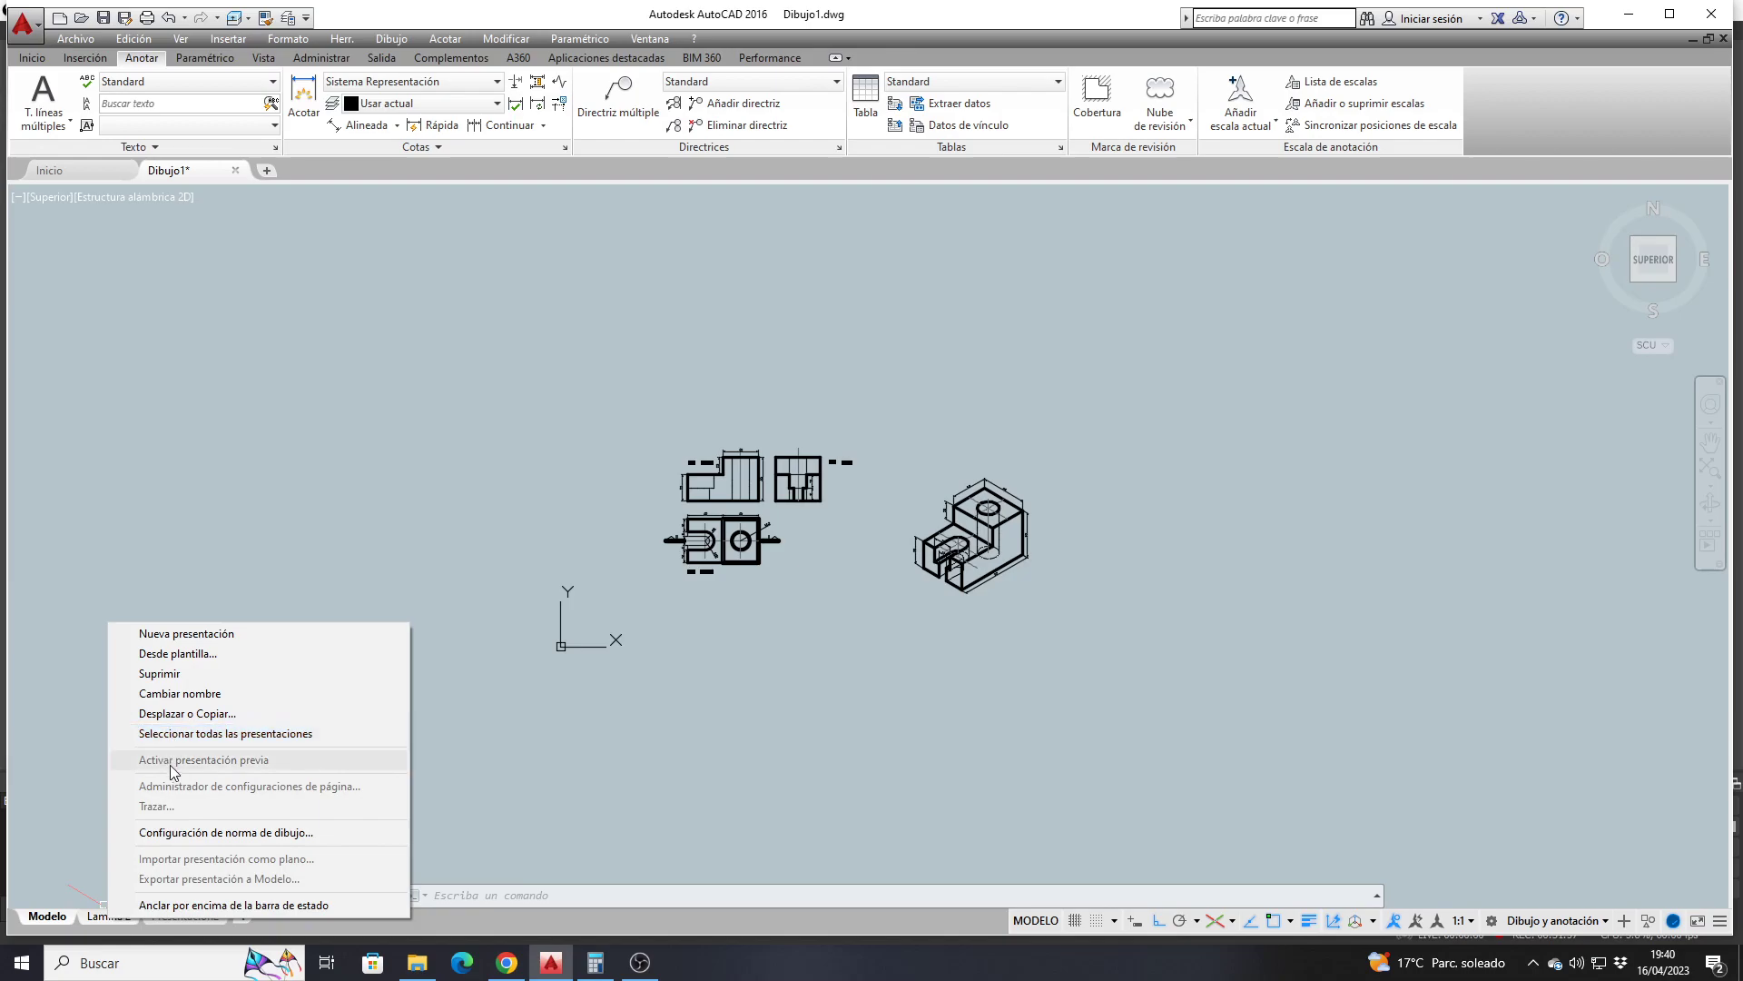
{"action": "left_click", "coordinate": [106, 935]}
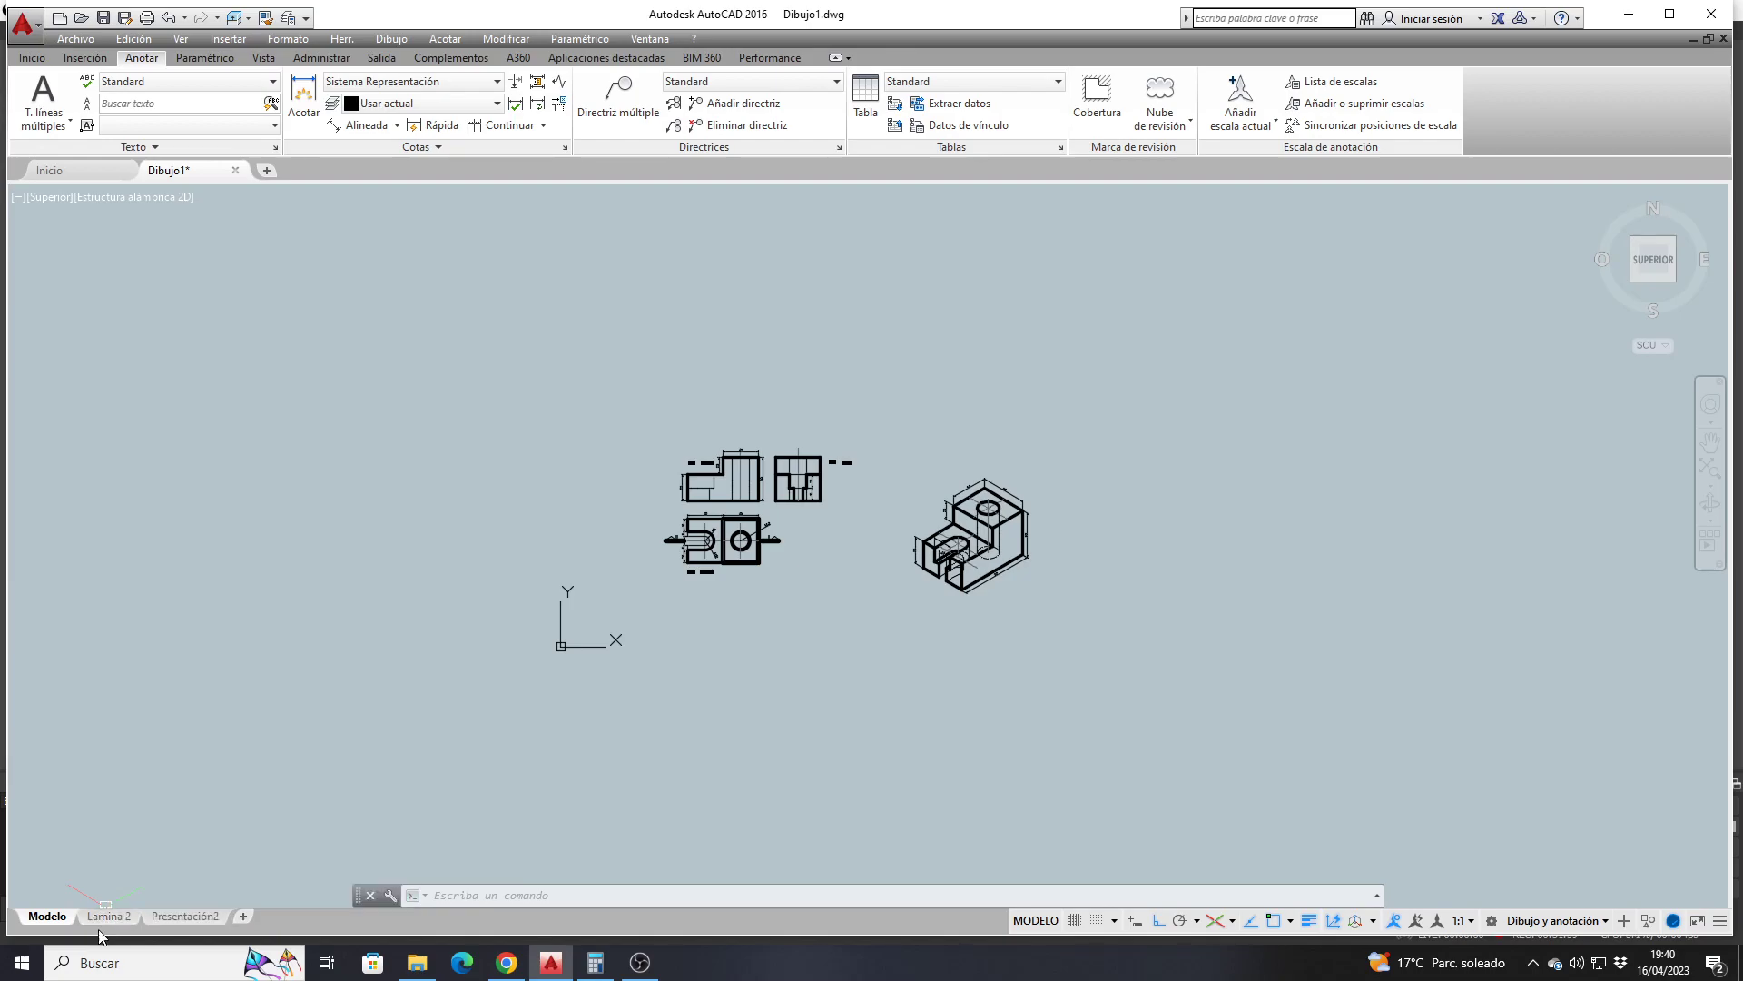
{"action": "right_click", "coordinate": [104, 919]}
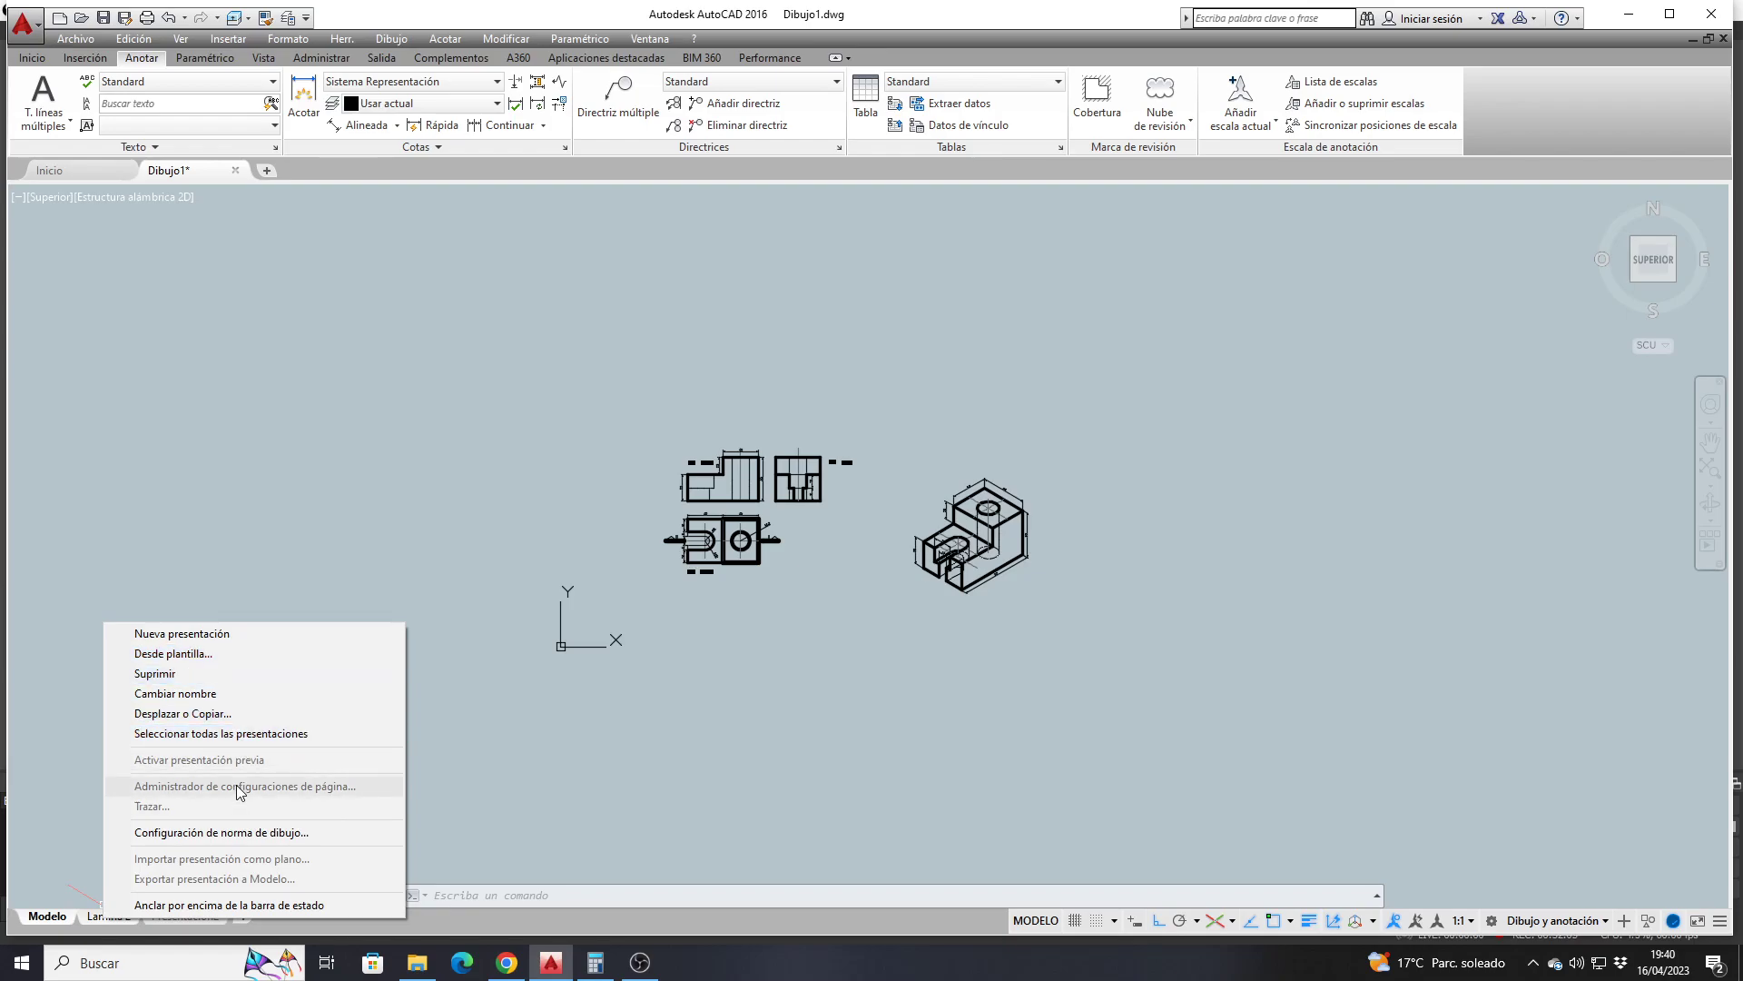
{"action": "left_click", "coordinate": [233, 832]}
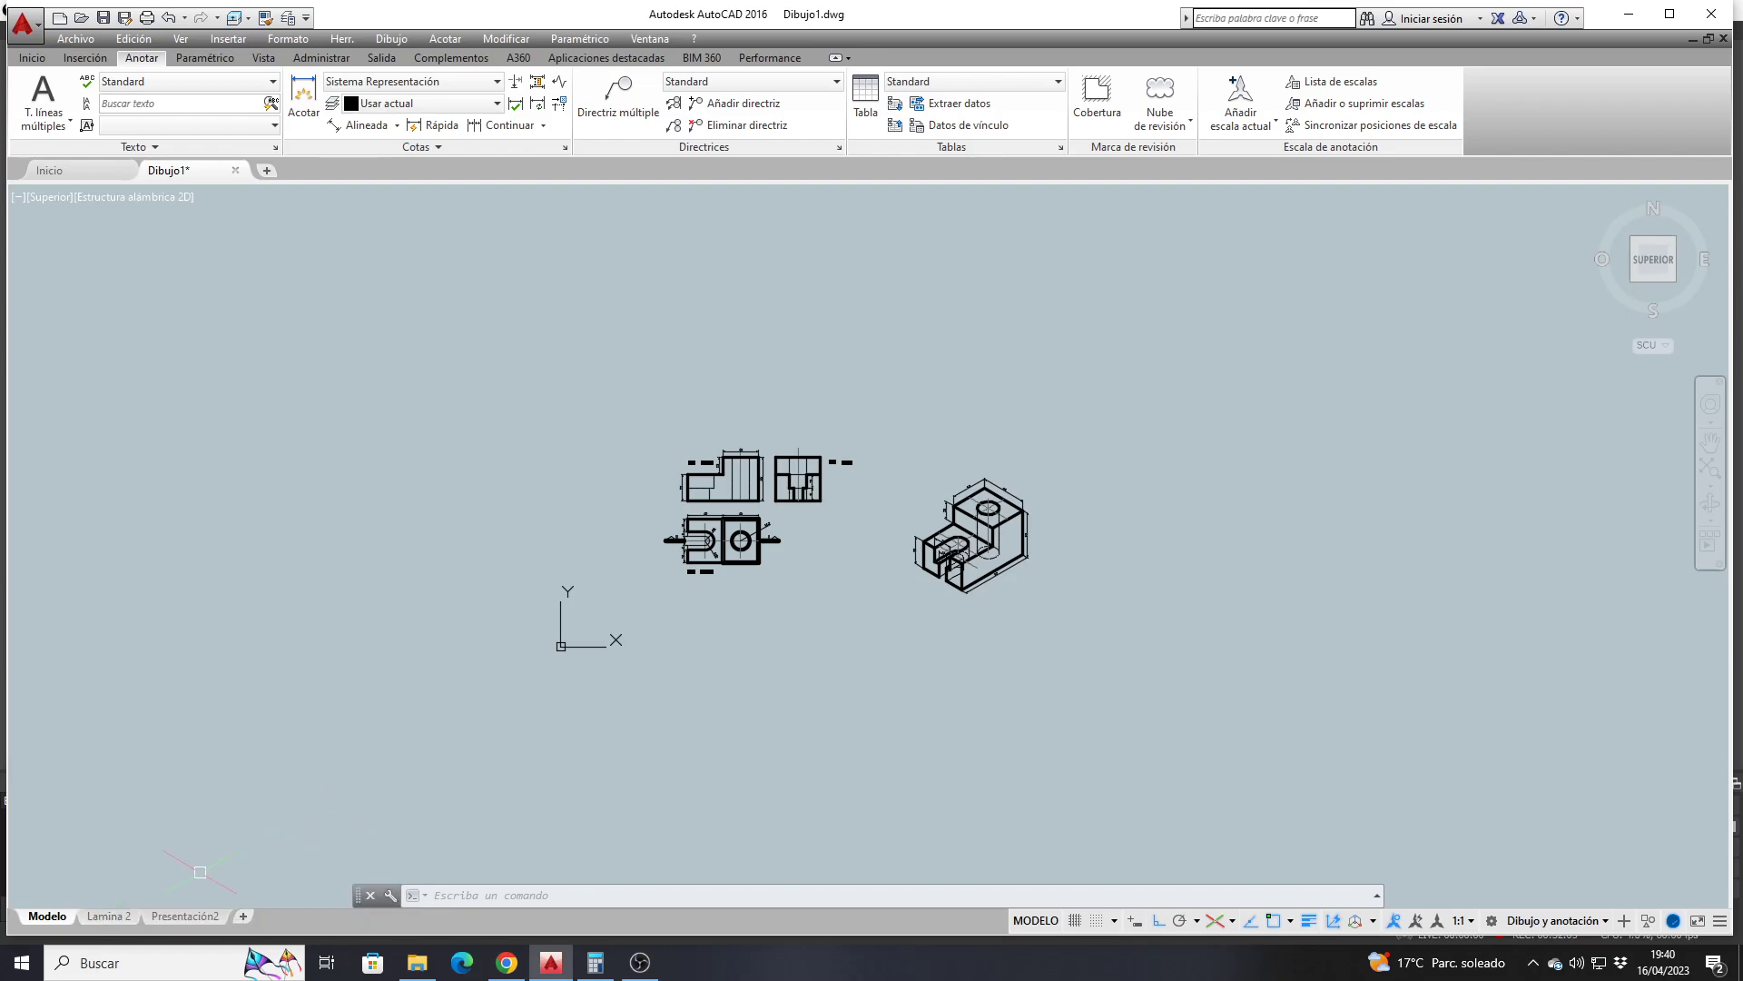
Switch to the Lamina 2 layout and look over its sheet and viewport frame
{"action": "left_click", "coordinate": [125, 919]}
{"action": "right_click", "coordinate": [120, 919]}
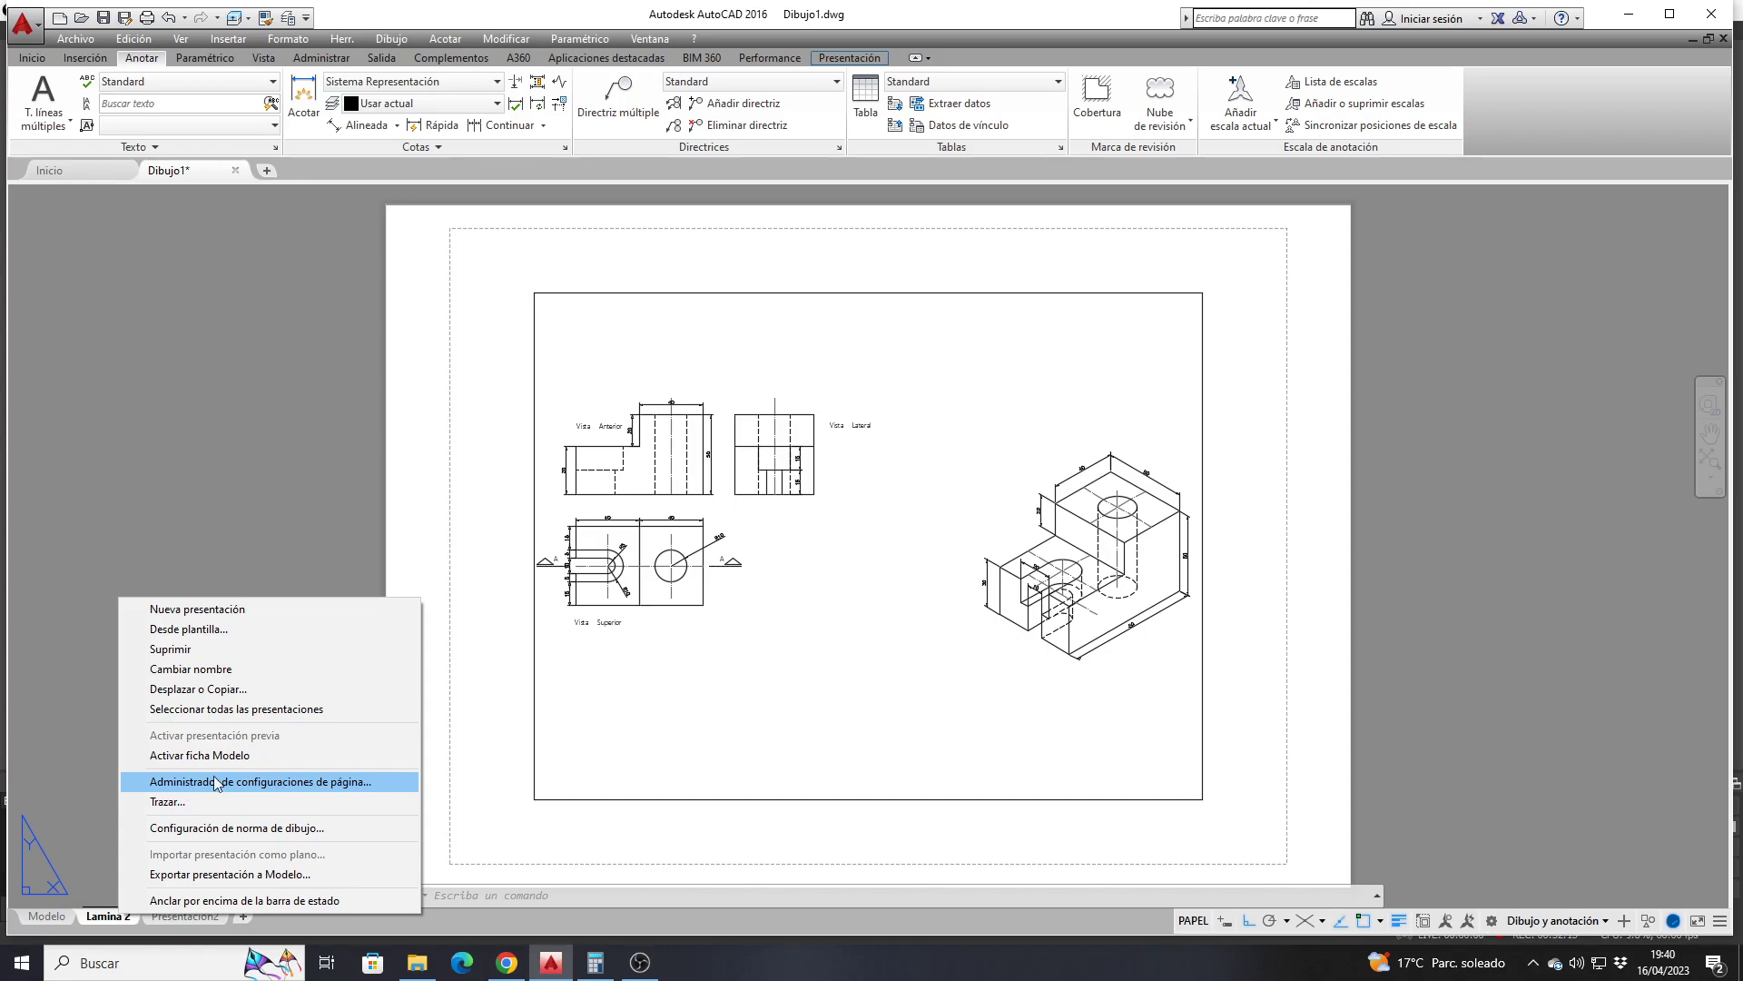
{"action": "left_click", "coordinate": [604, 623]}
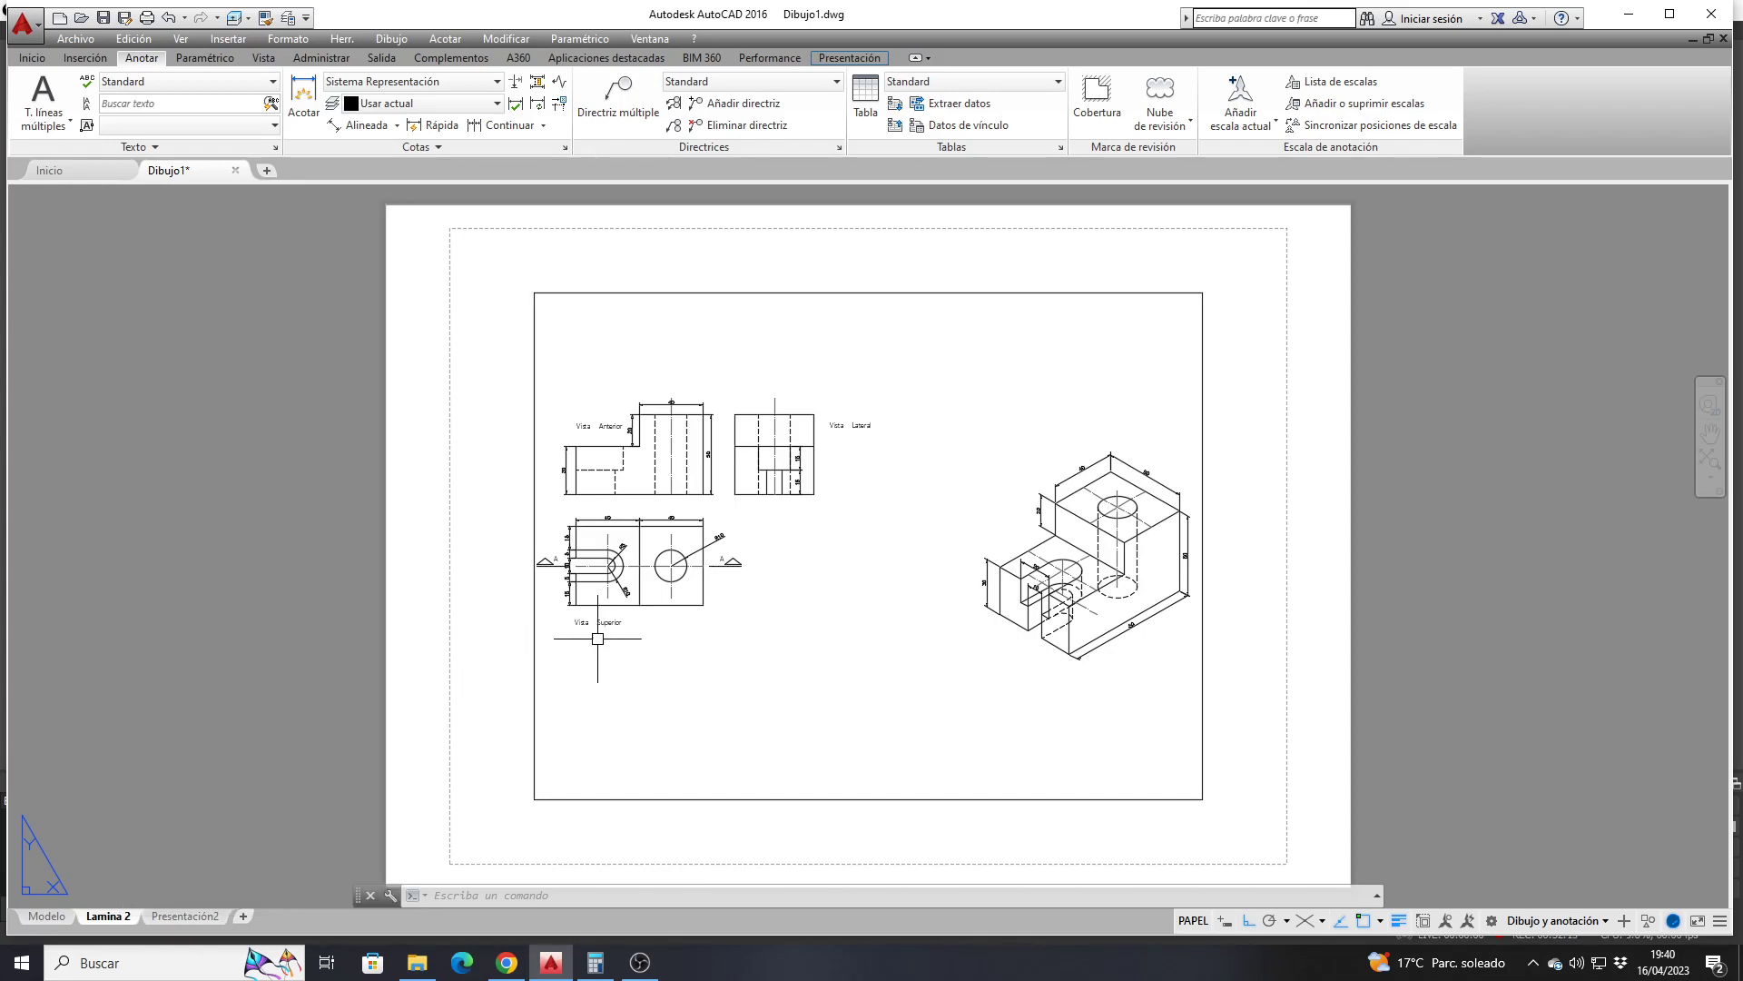
{"action": "scroll", "coordinate": [604, 623], "scroll_direction": "down", "scroll_amount": 3}
{"action": "scroll", "coordinate": [601, 667], "scroll_direction": "up", "scroll_amount": 1}
{"action": "middle_click_drag", "start_coordinate": [601, 667], "coordinate": [548, 596]}
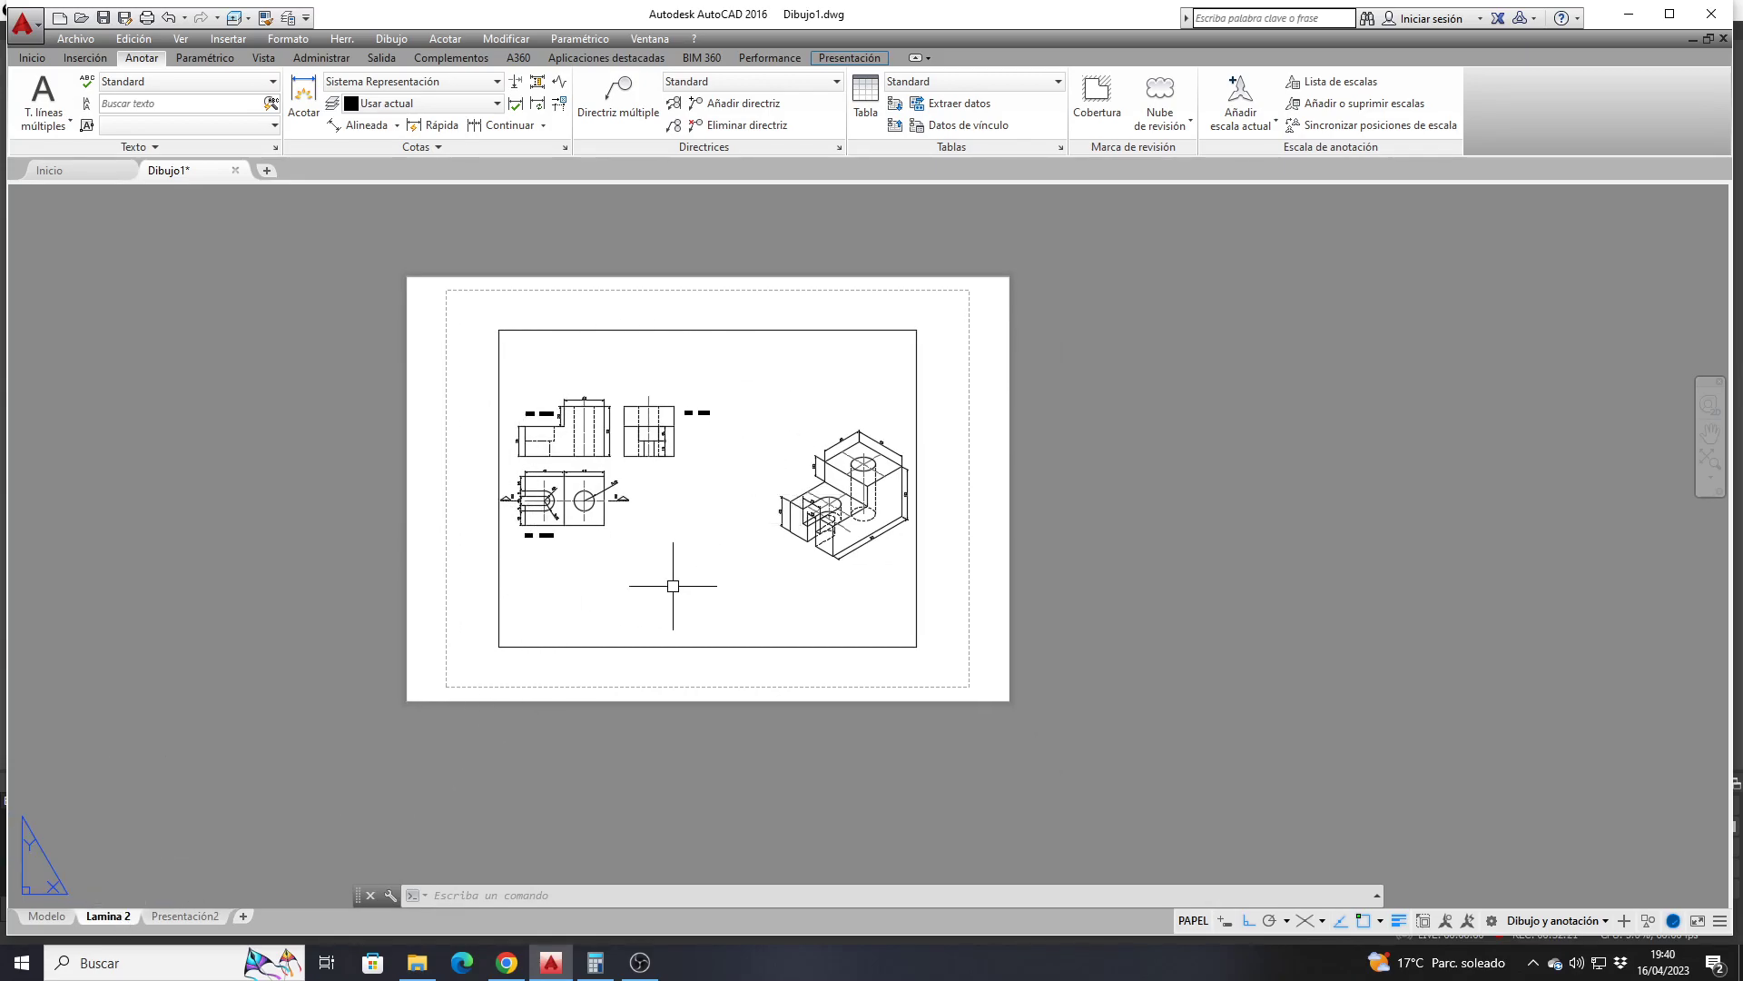
{"action": "mouse_move", "coordinate": [119, 923]}
{"action": "left_click", "coordinate": [776, 647]}
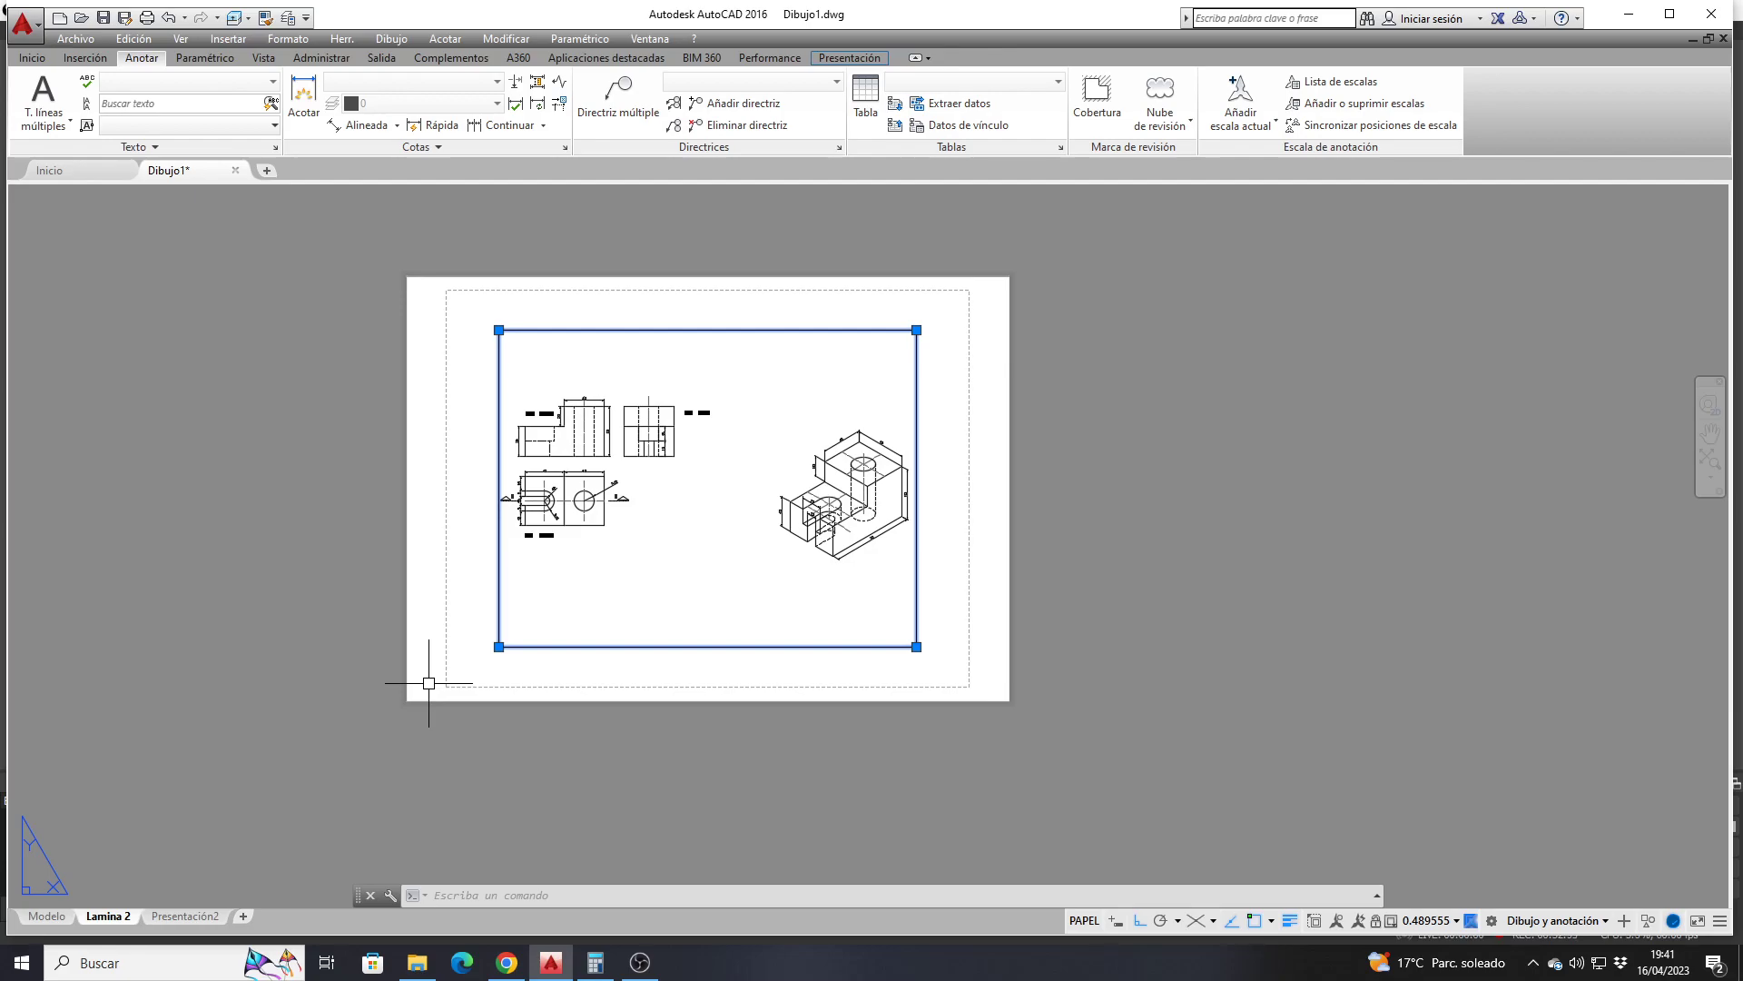
{"action": "key", "text": "Escape"}
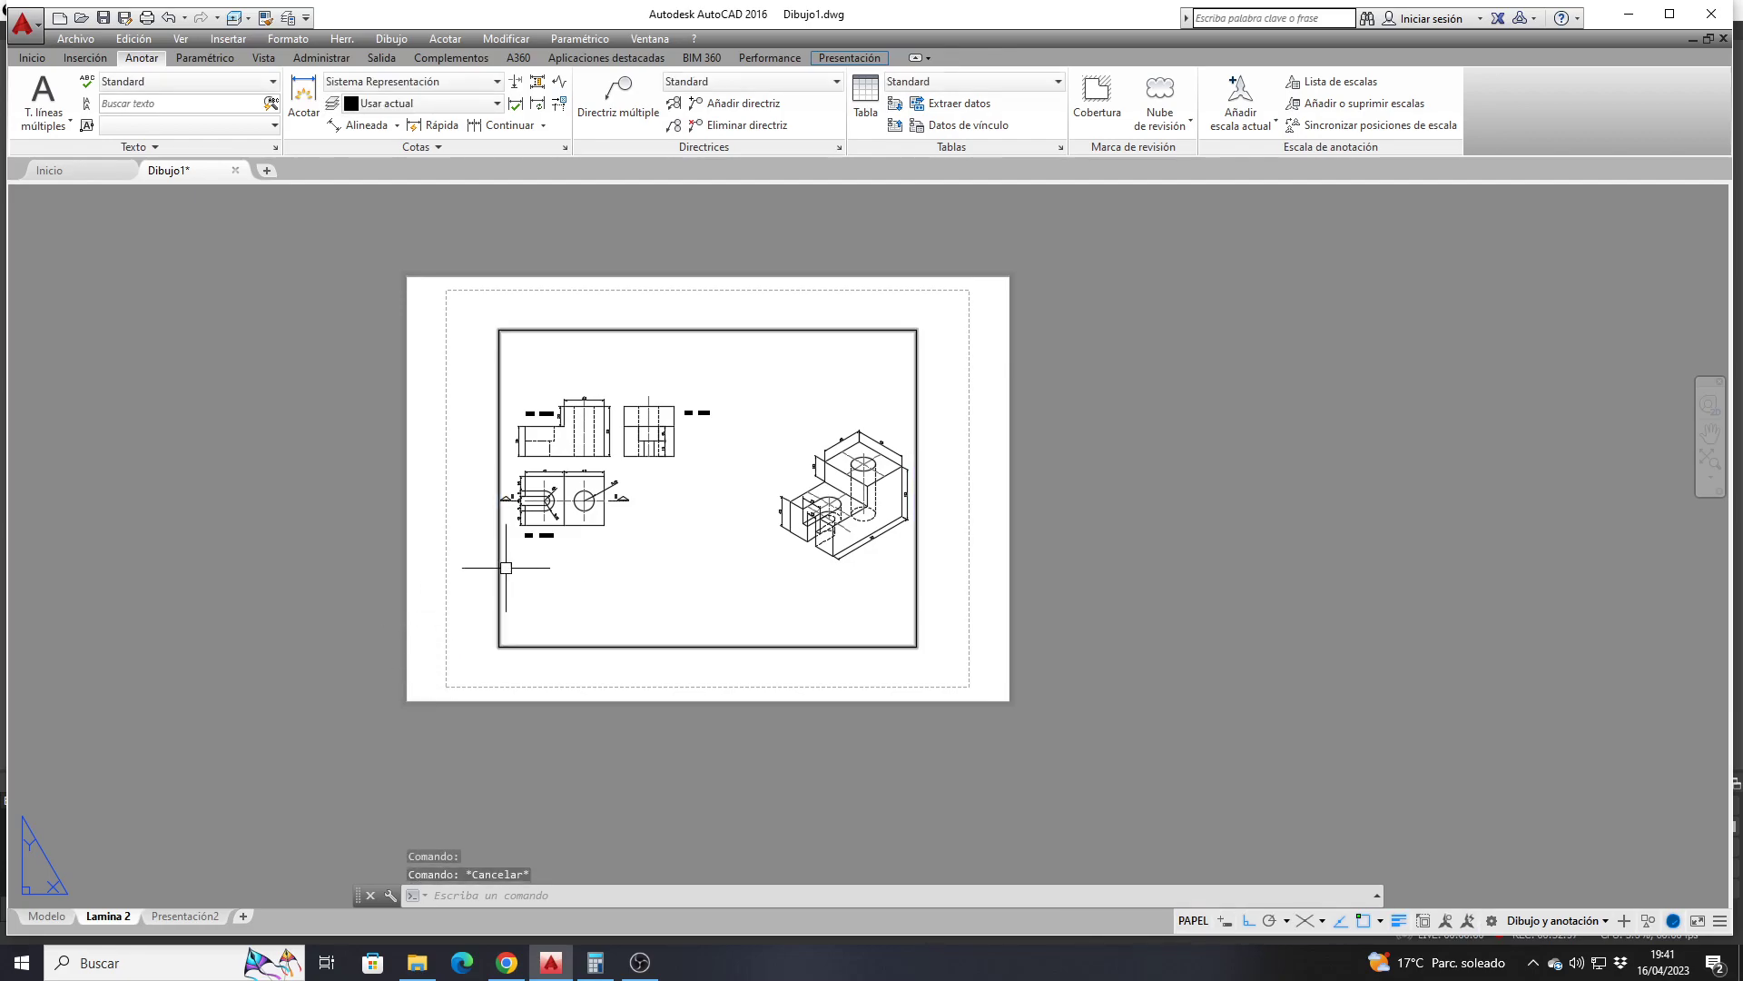
Modify the page setup of Lamina 2 to use the plotter AutoCAD PDF (High Quality Print).pc3
{"action": "right_click", "coordinate": [107, 919]}
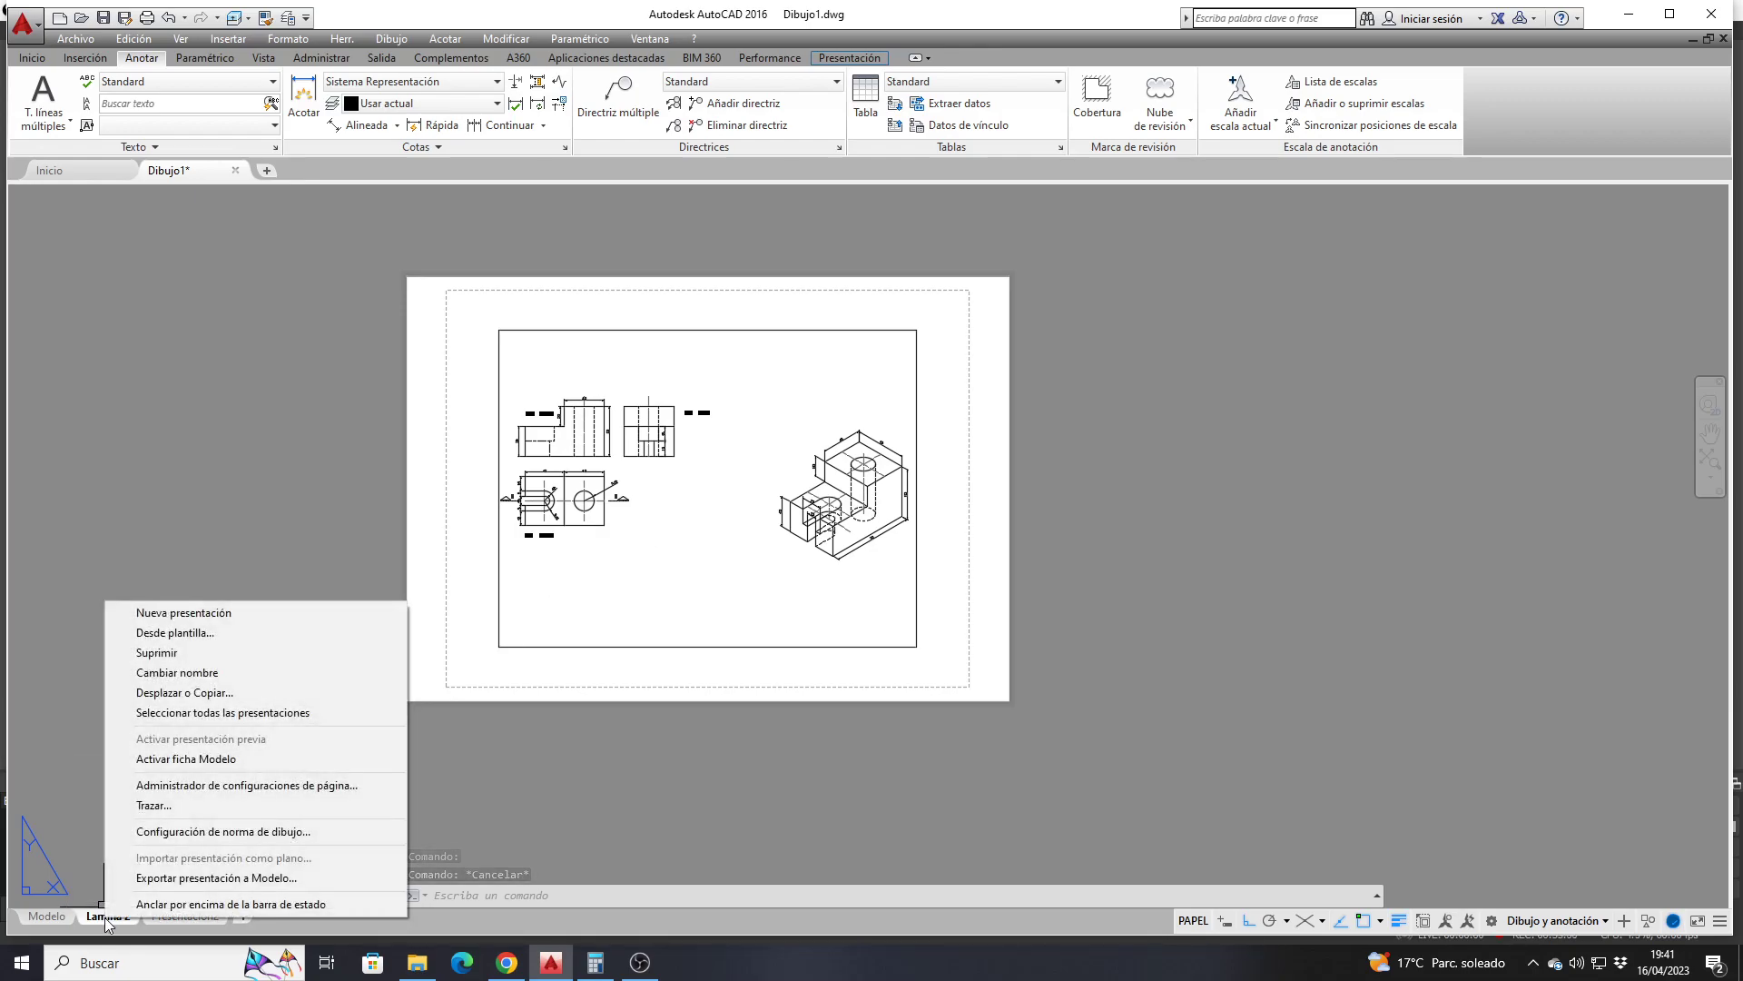
{"action": "left_click", "coordinate": [185, 786]}
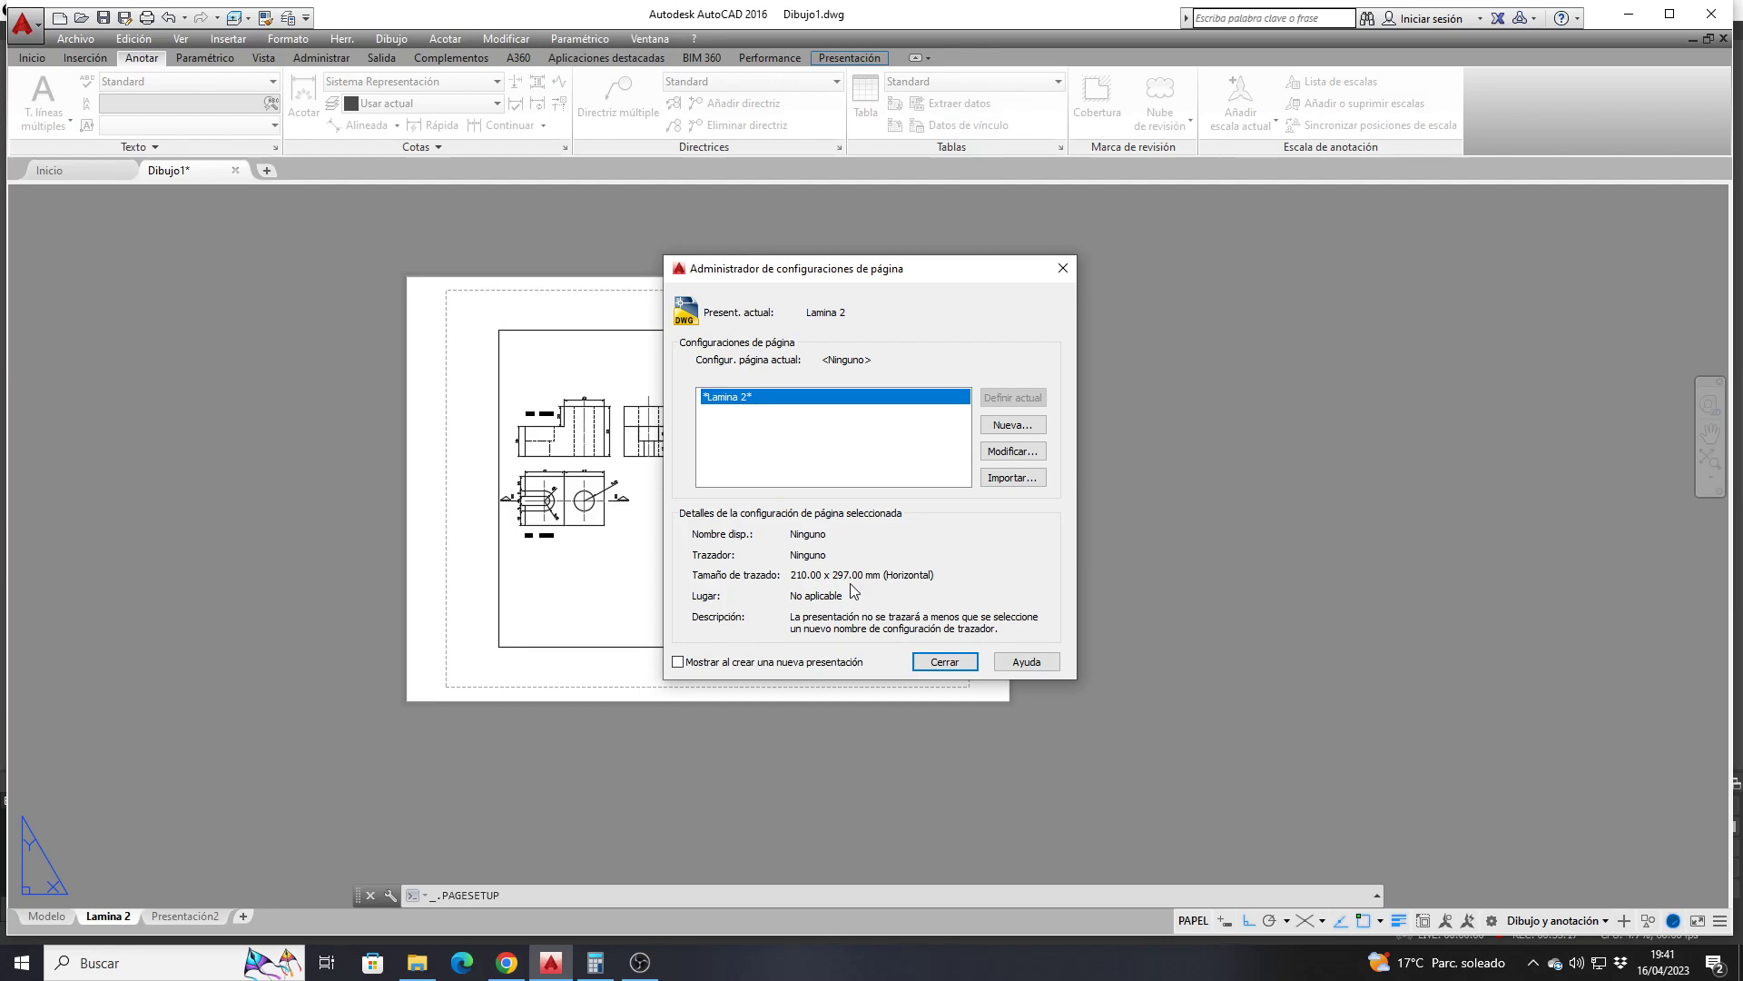
{"action": "left_click", "coordinate": [1008, 451]}
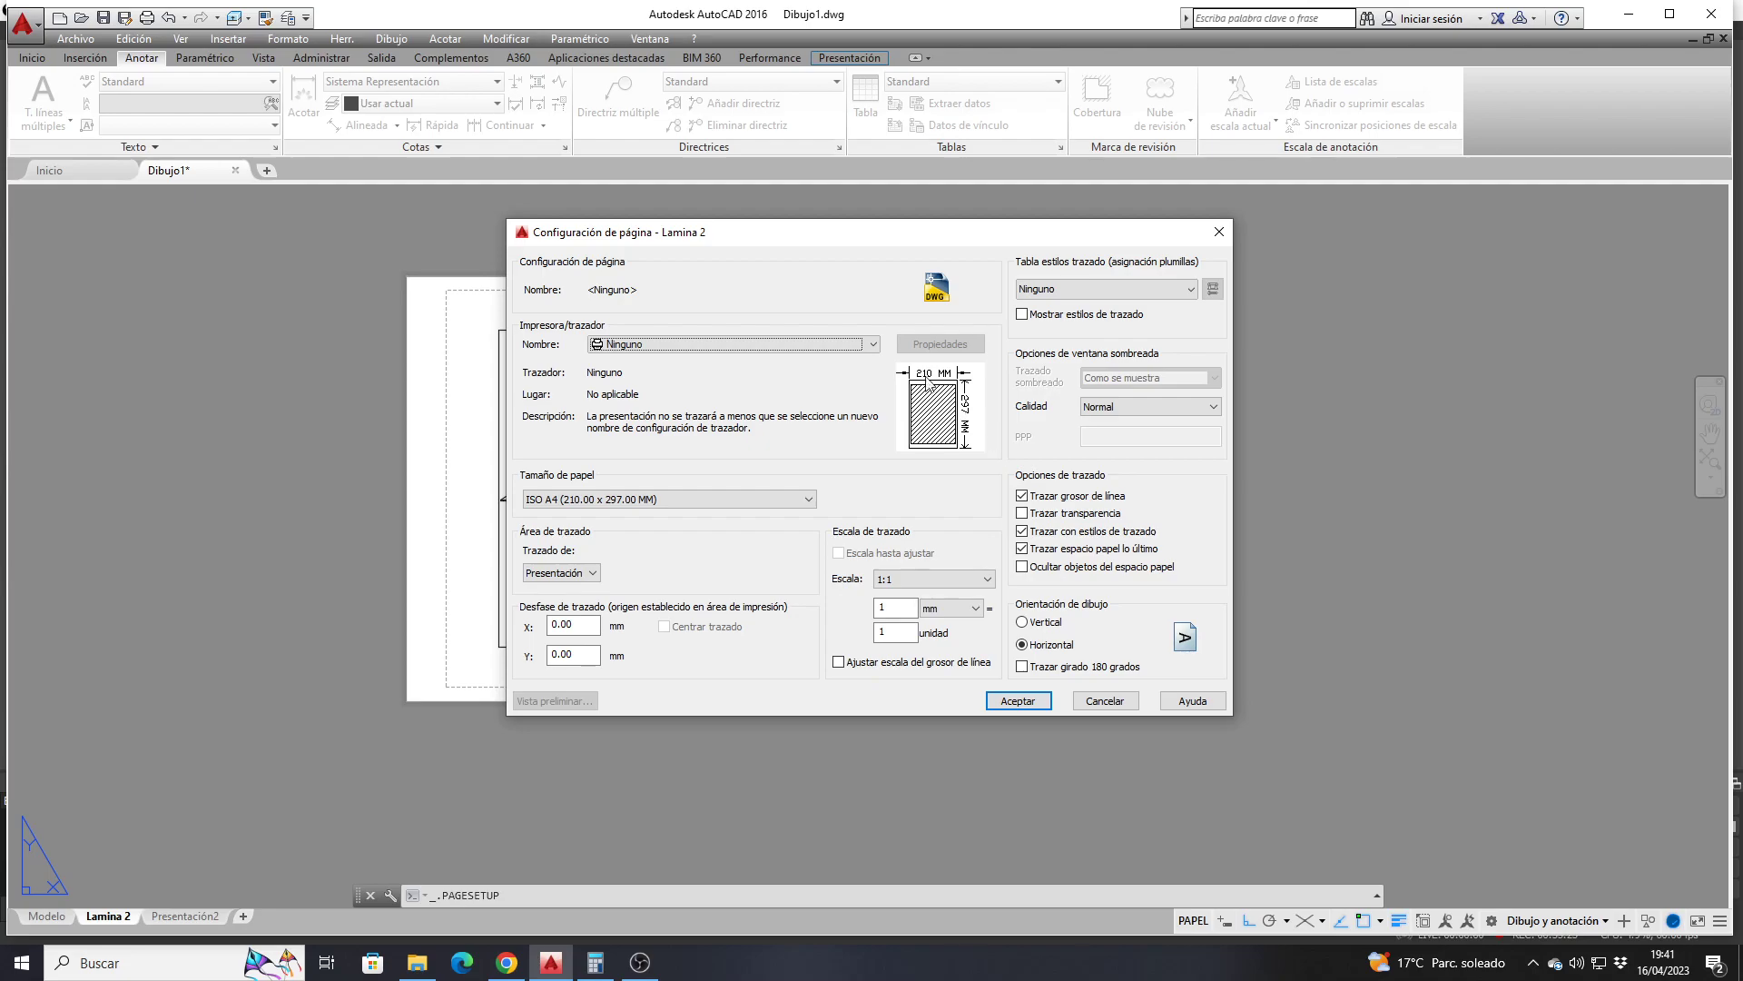
{"action": "left_click", "coordinate": [875, 344]}
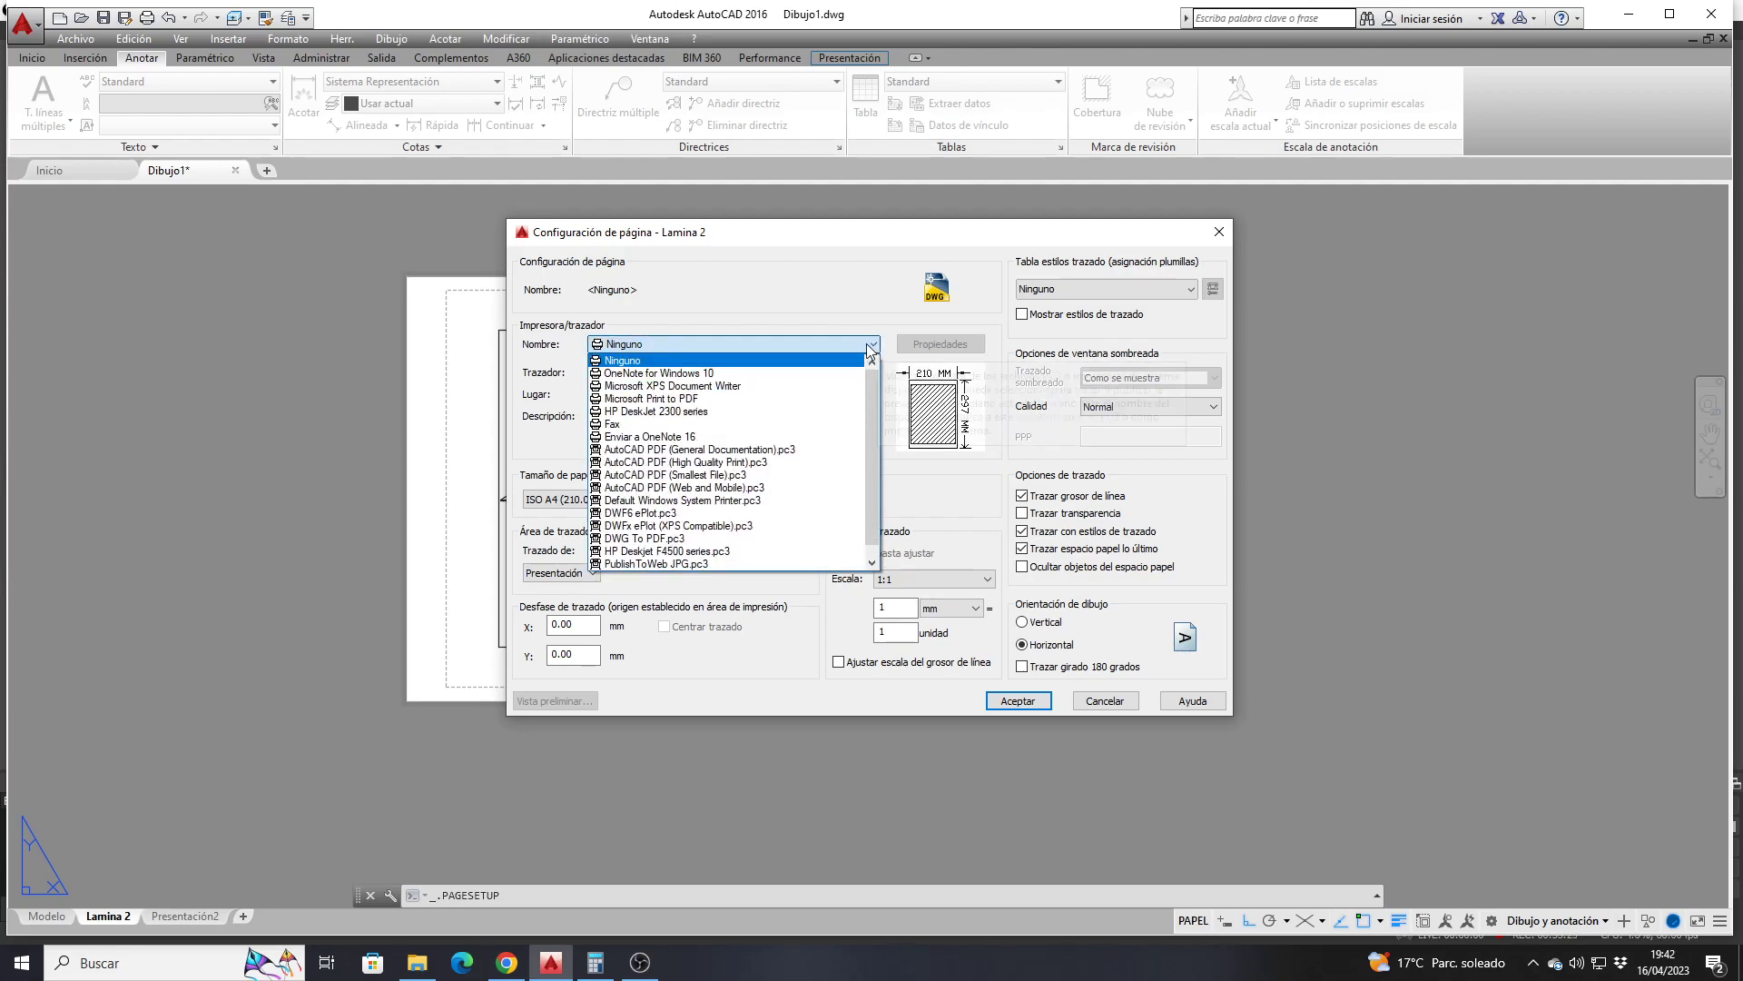
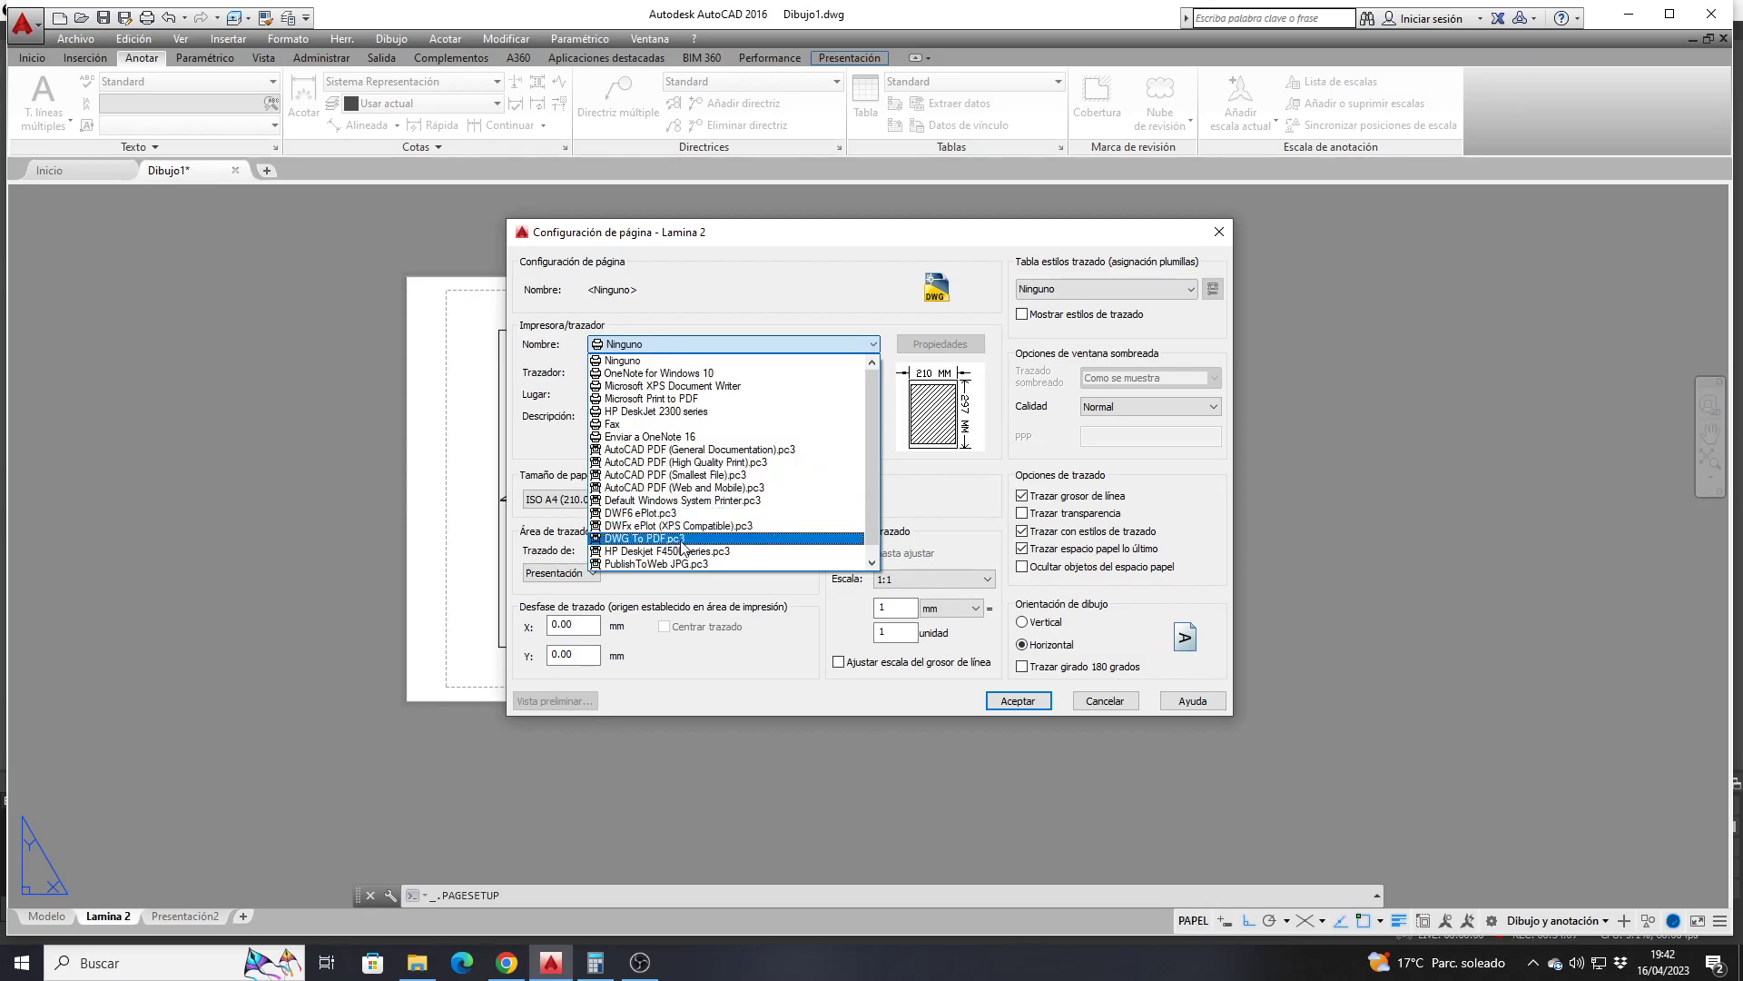
{"action": "left_click", "coordinate": [689, 462]}
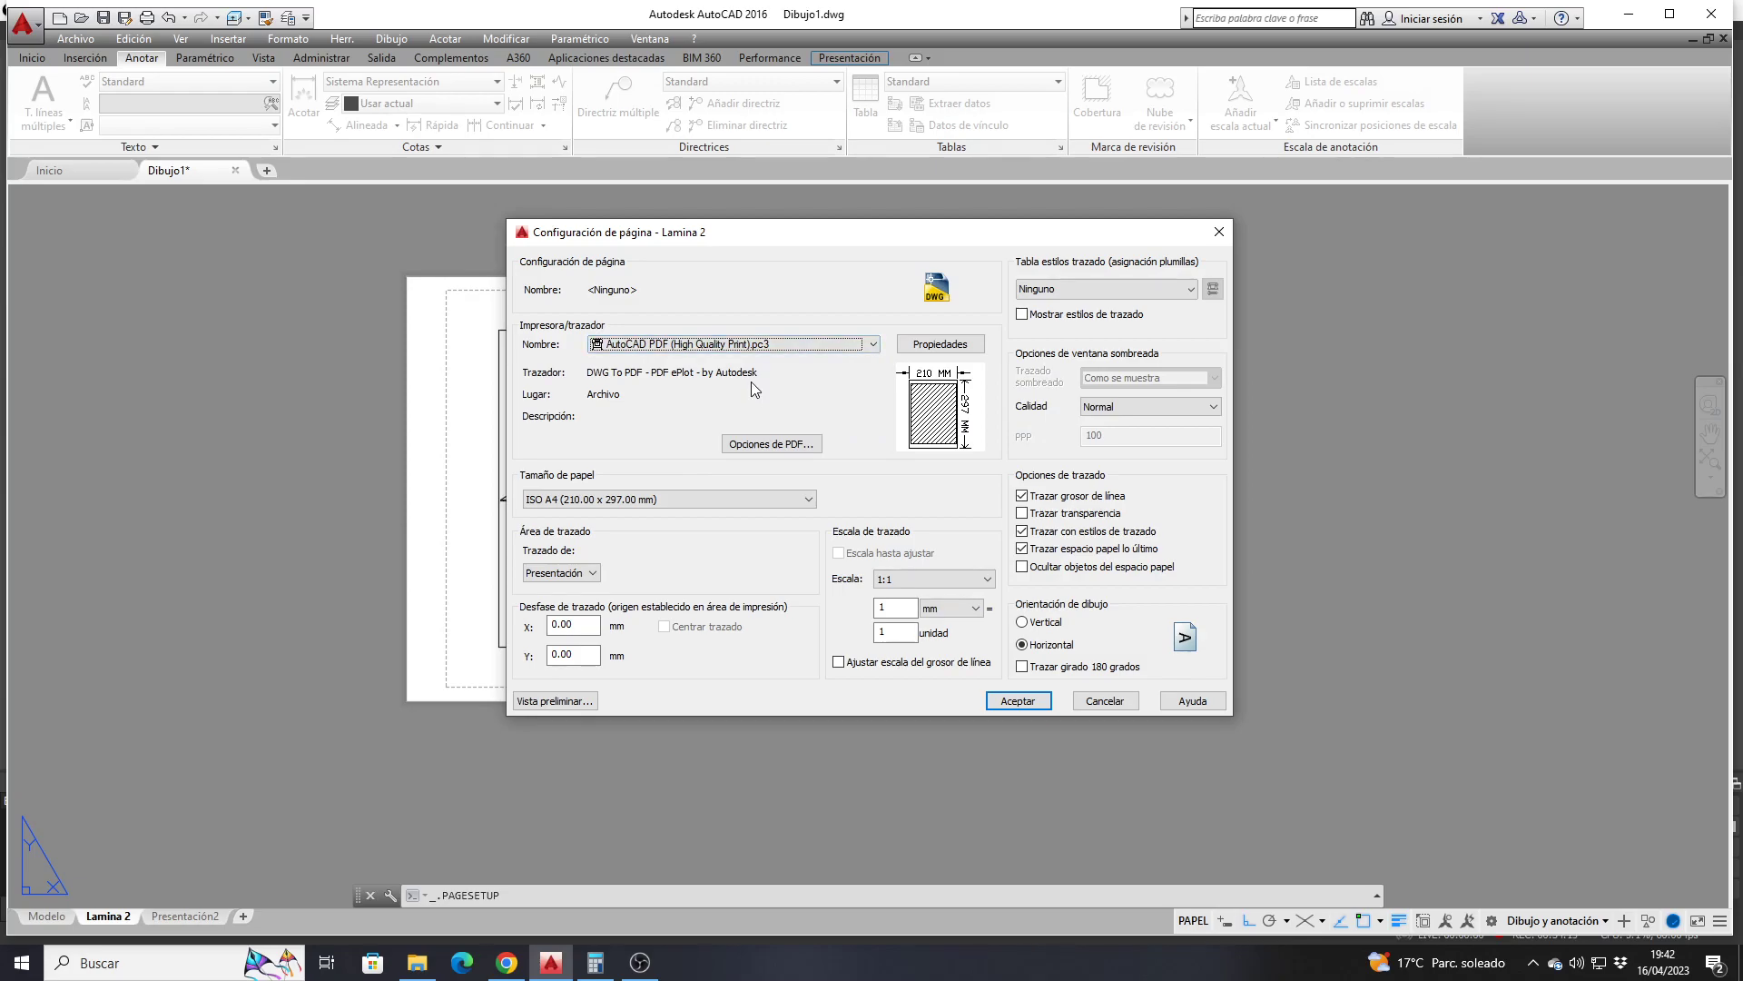
Set the paper size to ISO full bleed A3 (420.00 x 297.00 mm) and apply the page setup
{"action": "left_click", "coordinate": [814, 501]}
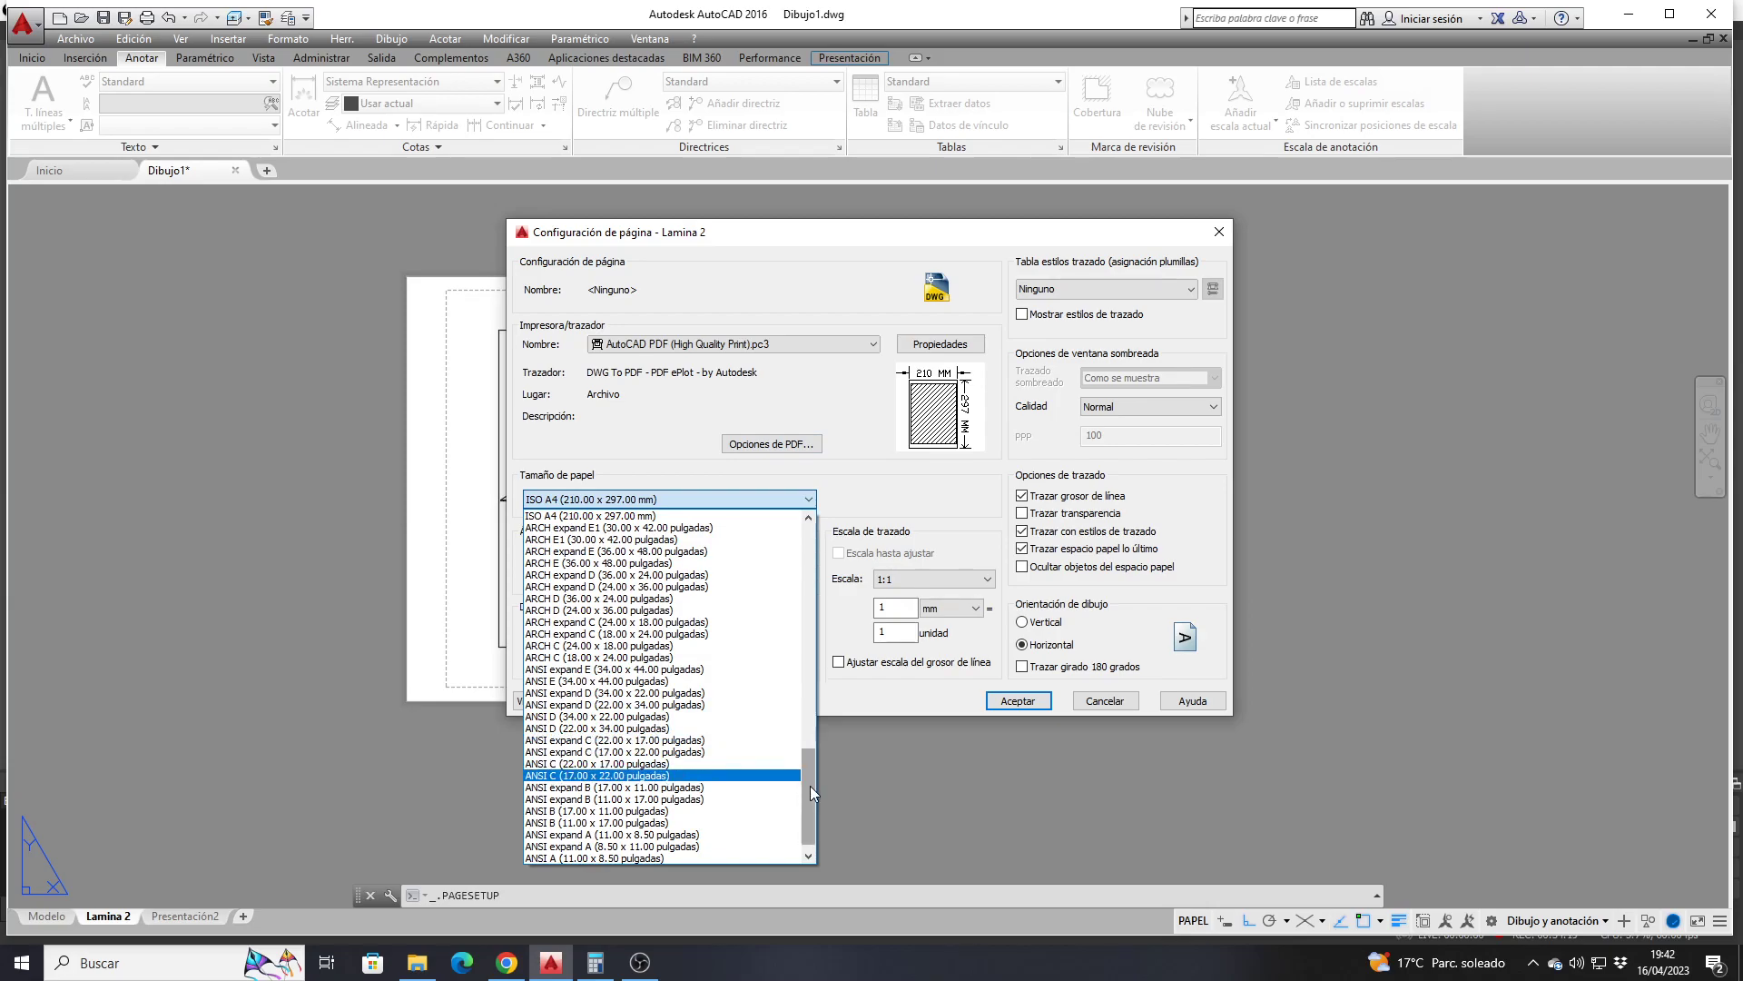
{"action": "left_click_drag", "start_coordinate": [809, 786], "coordinate": [819, 586]}
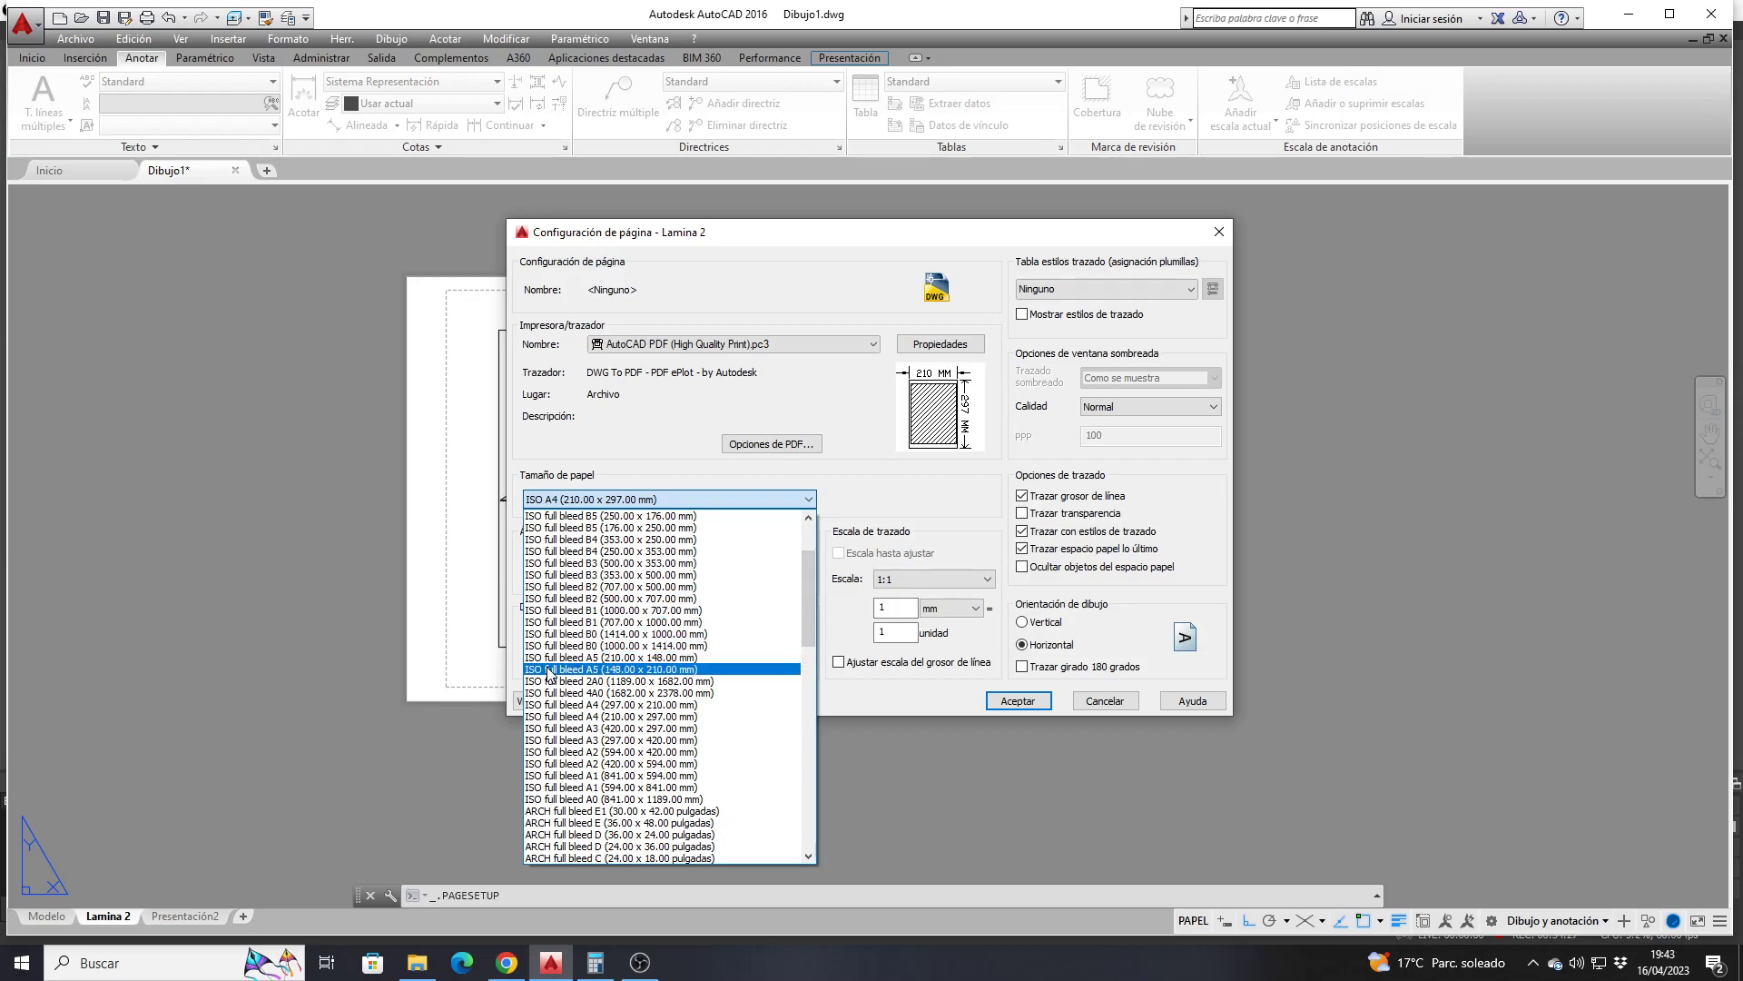
{"action": "scroll", "coordinate": [549, 672], "scroll_direction": "down", "scroll_amount": 1}
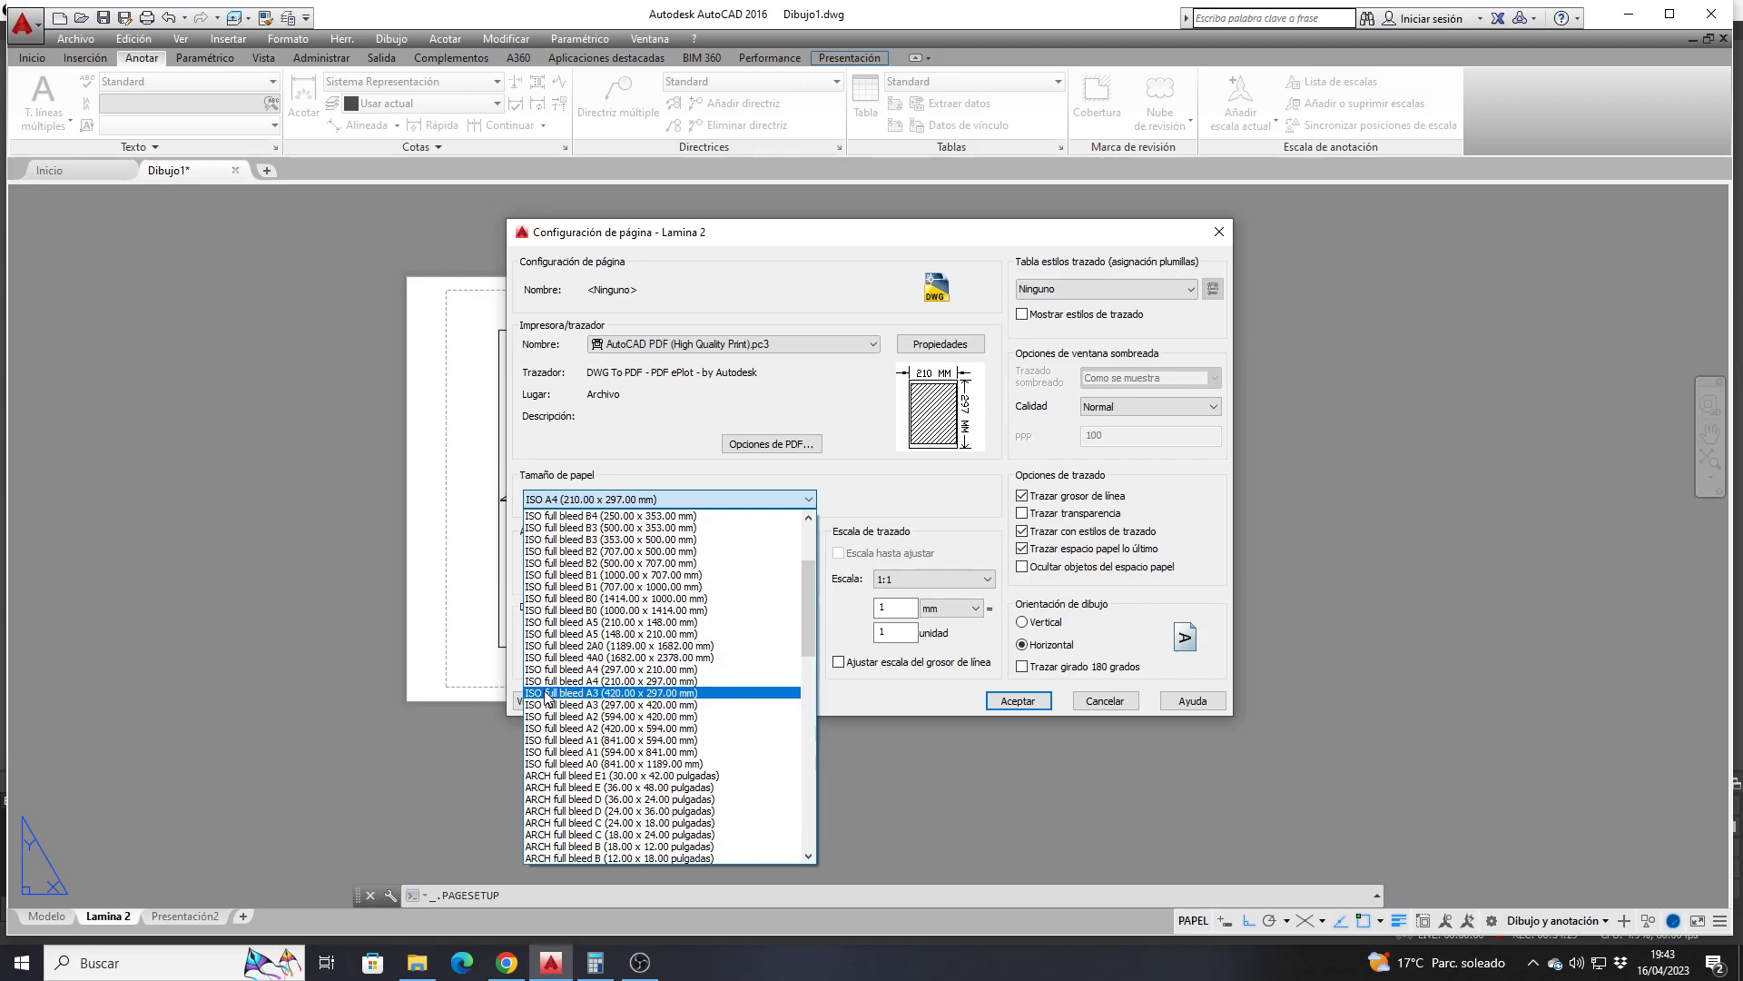
{"action": "left_click", "coordinate": [611, 693]}
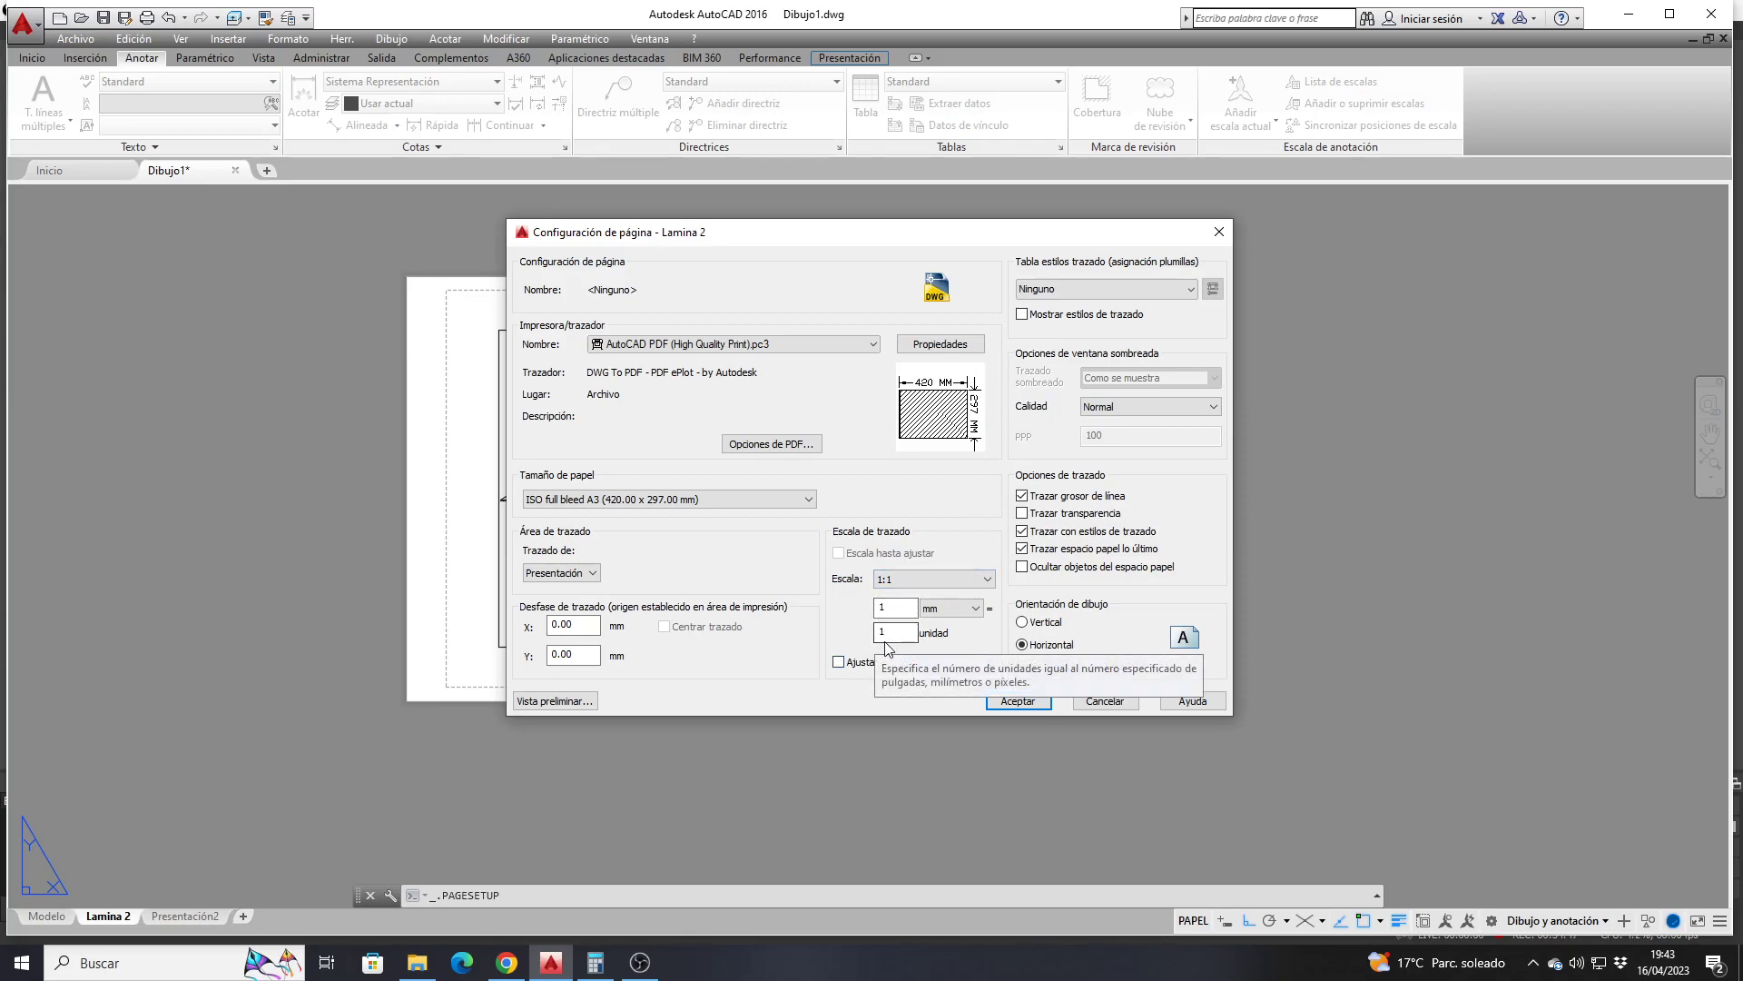
{"action": "left_click", "coordinate": [1010, 701]}
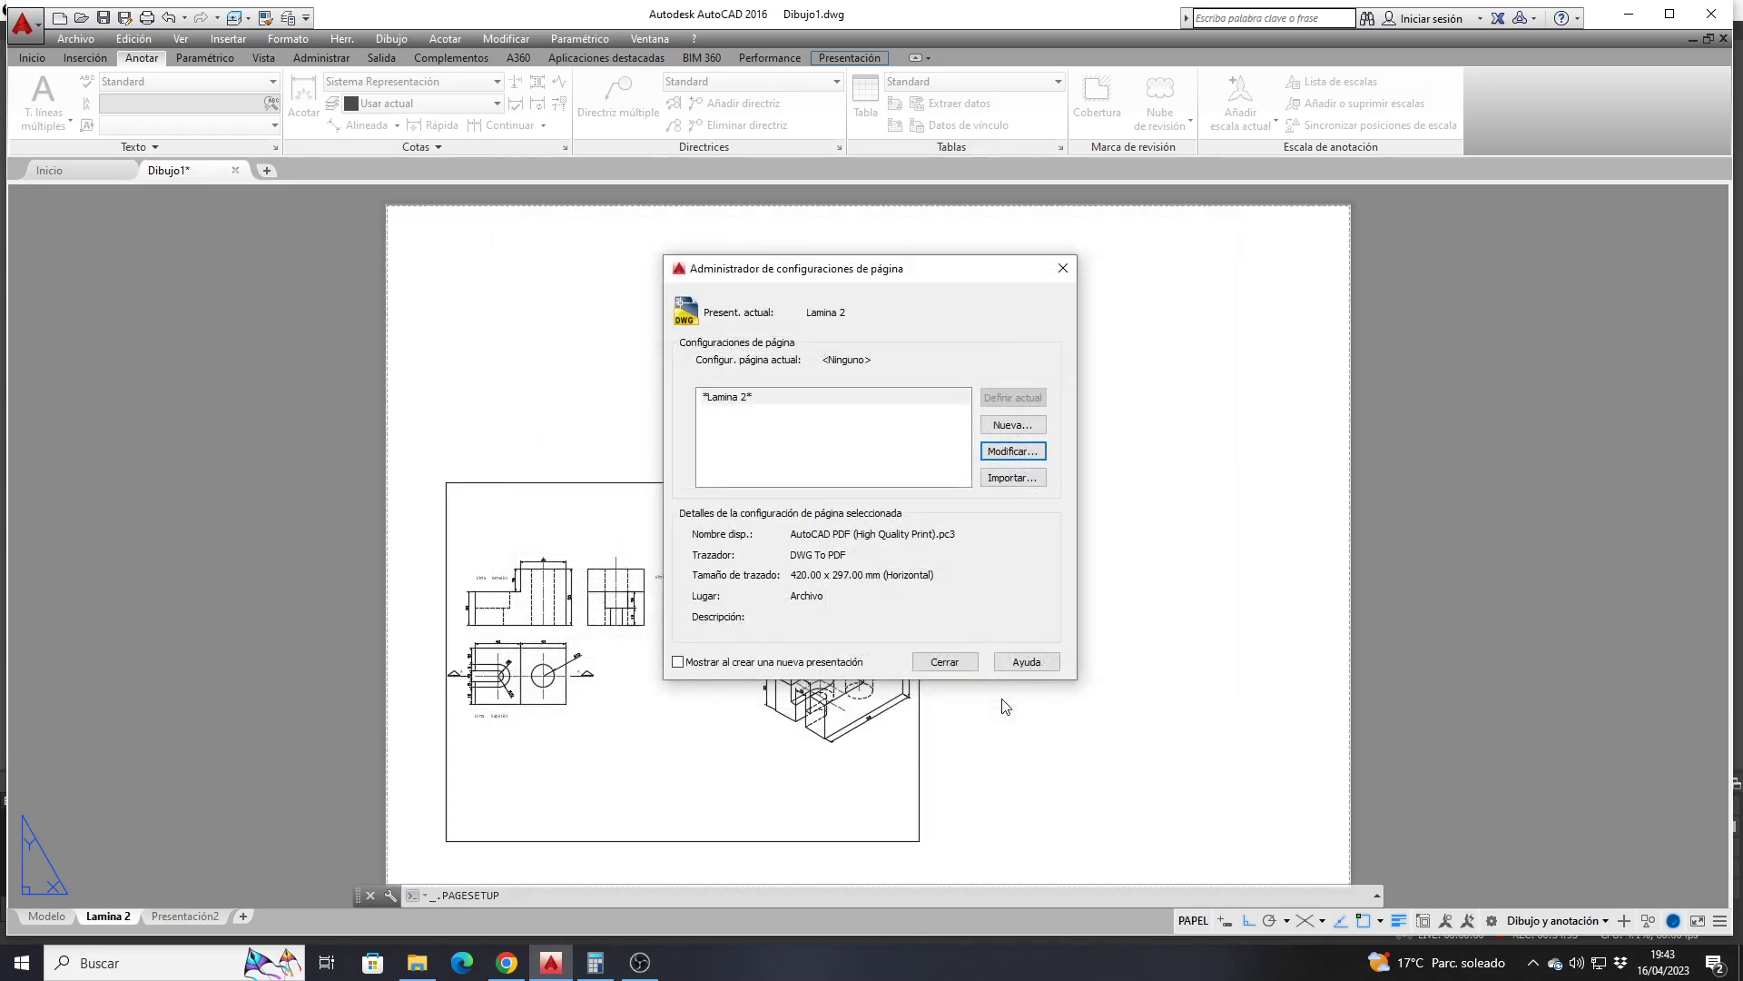
{"action": "left_click", "coordinate": [944, 662]}
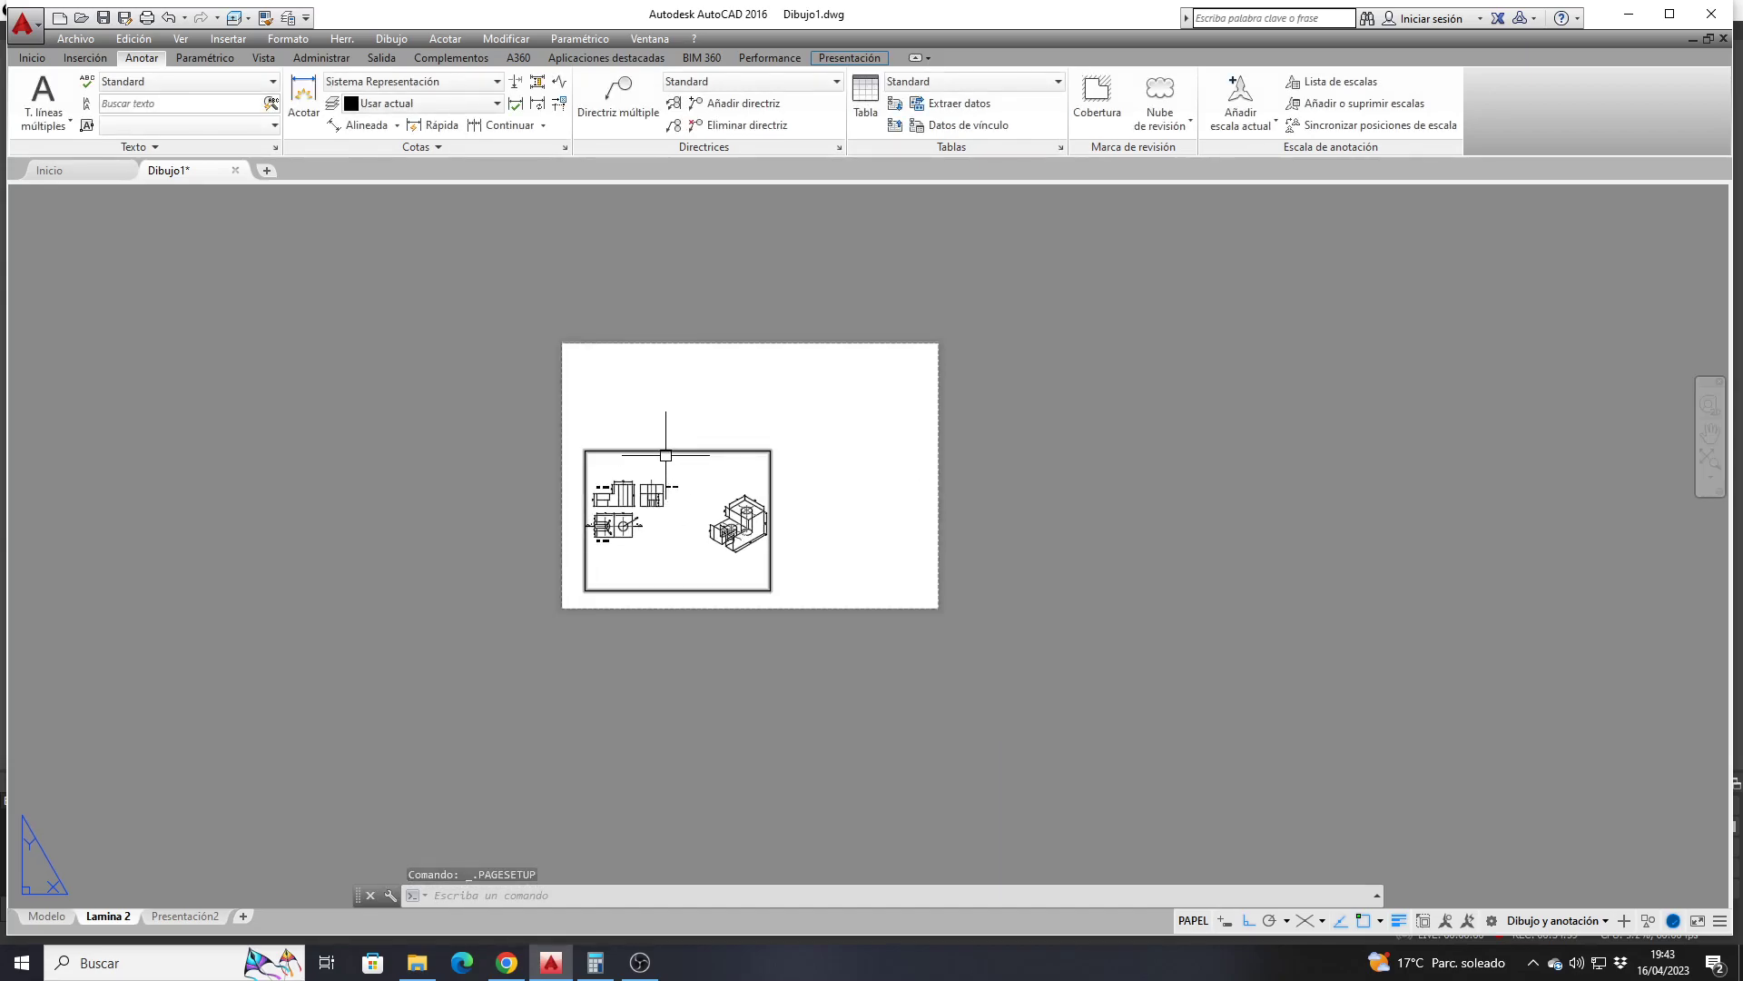
Place a linear dimension across the sheet's upper edge to check the paper width
{"action": "scroll", "coordinate": [580, 348], "scroll_direction": "up", "scroll_amount": 2}
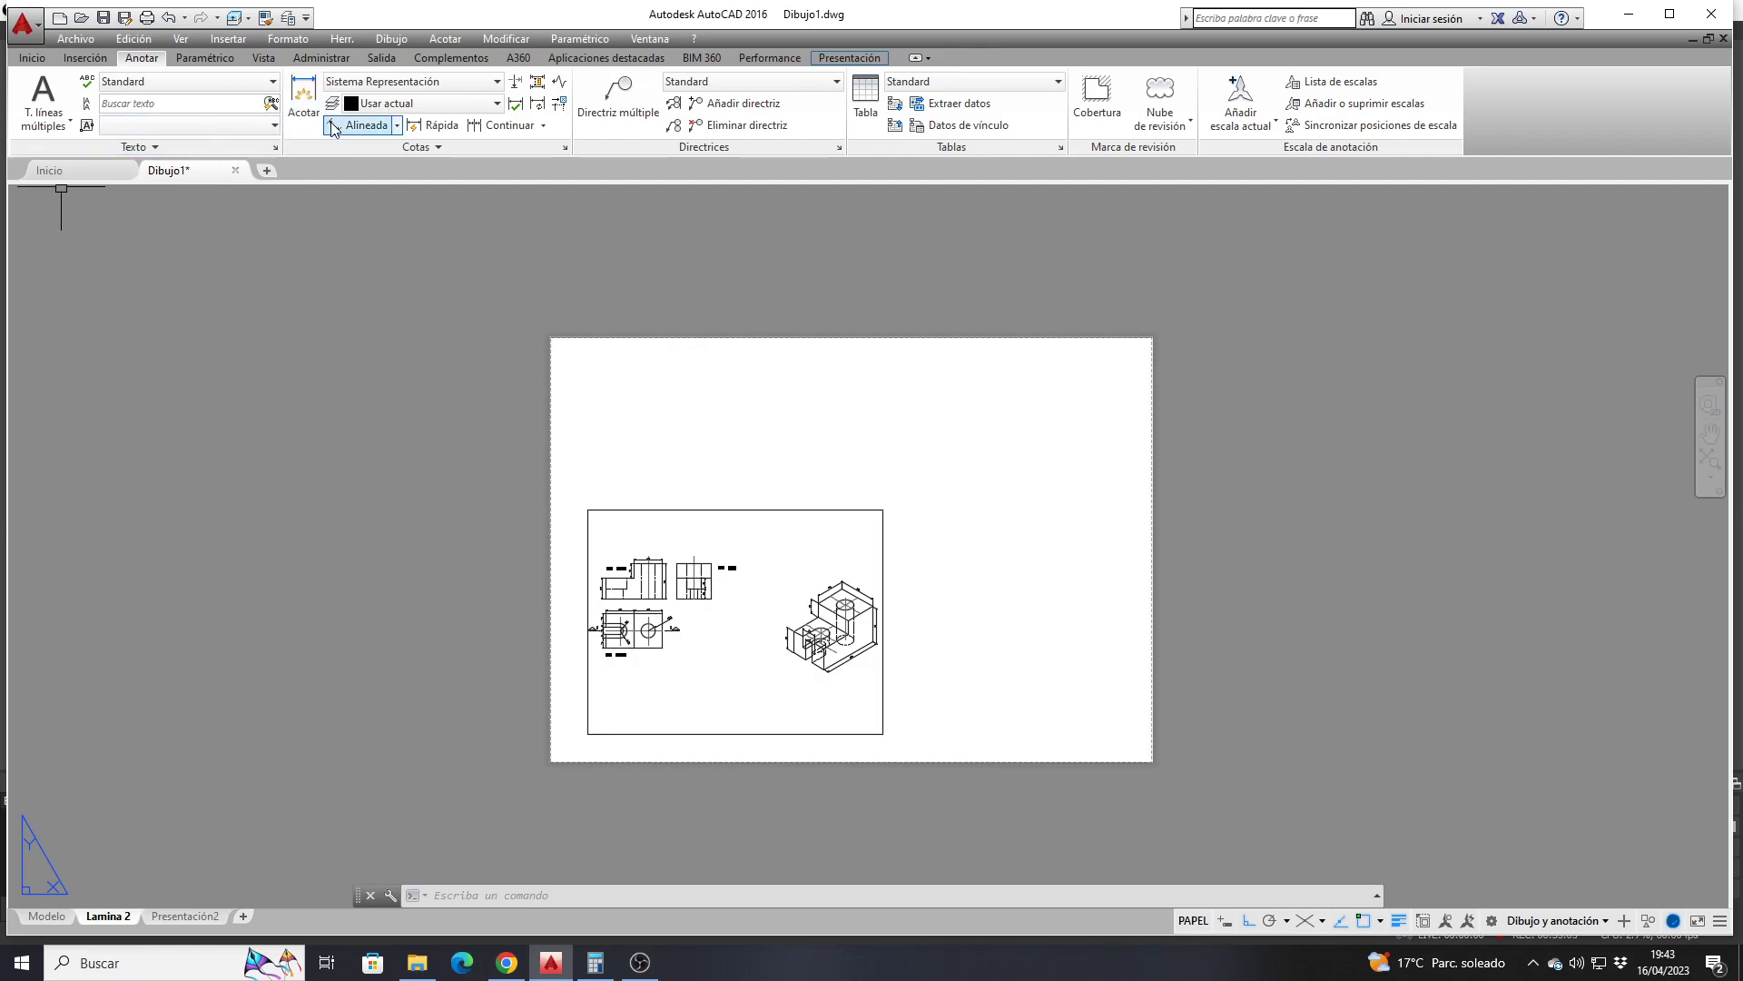
{"action": "left_click", "coordinate": [397, 124]}
{"action": "left_click", "coordinate": [371, 169]}
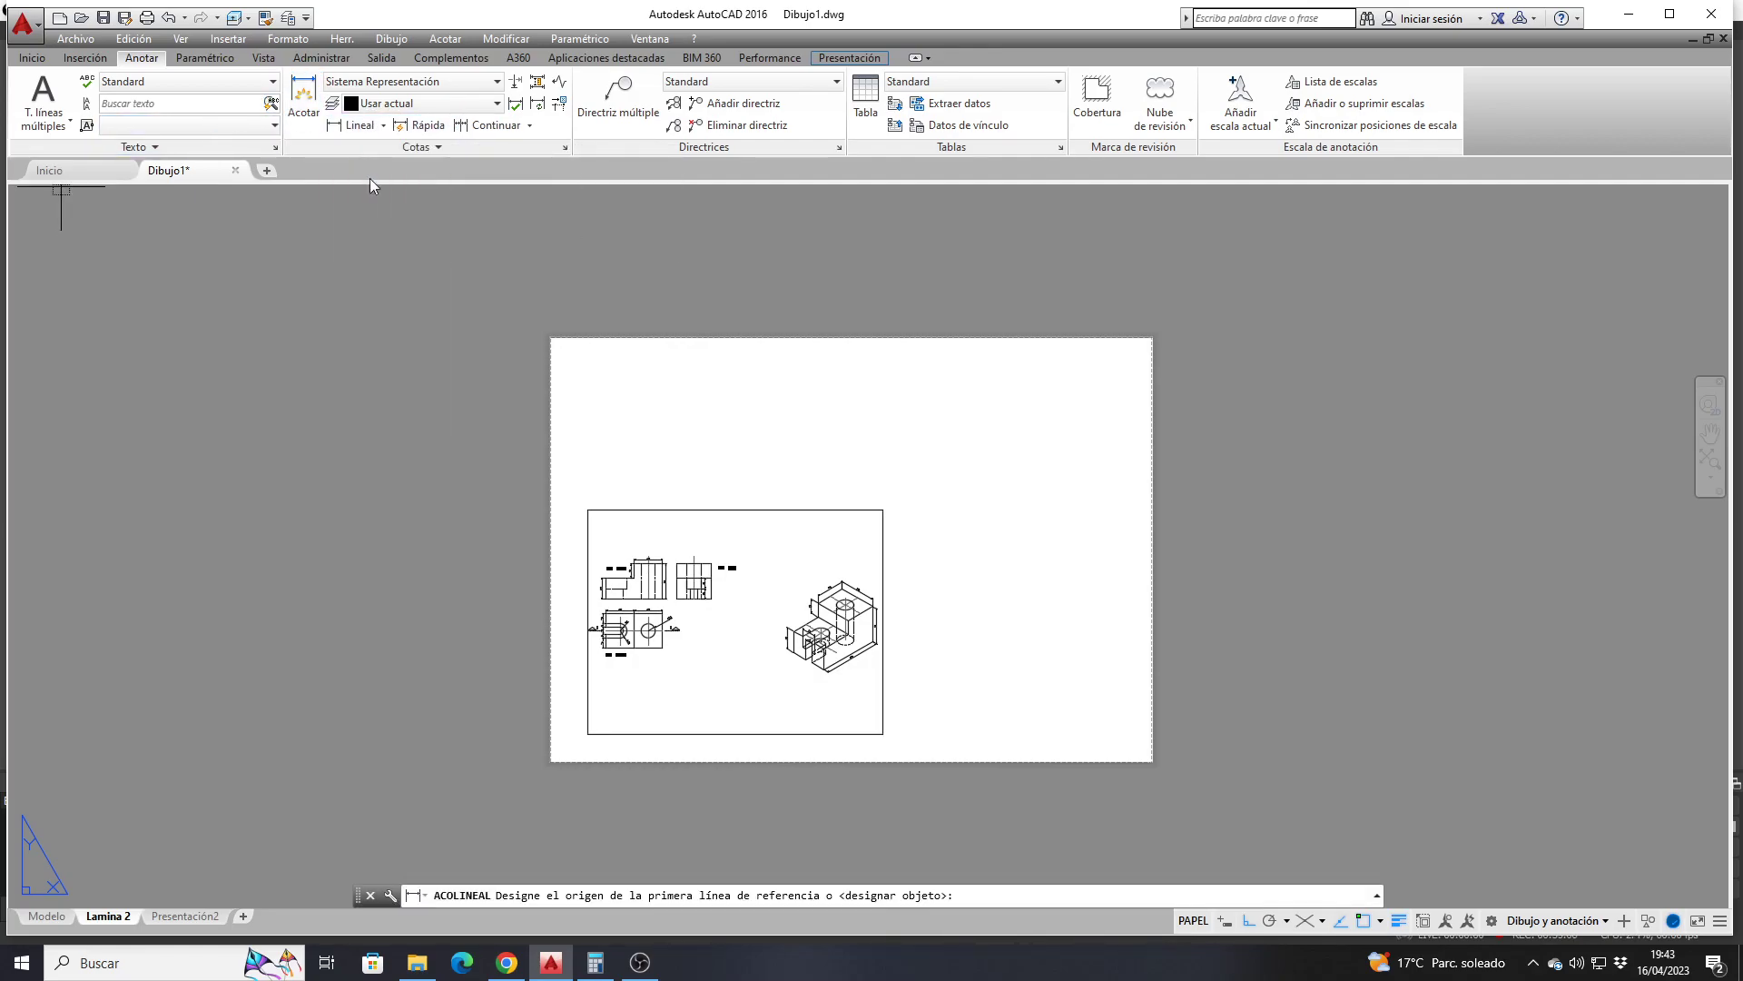
{"action": "left_click", "coordinate": [549, 338]}
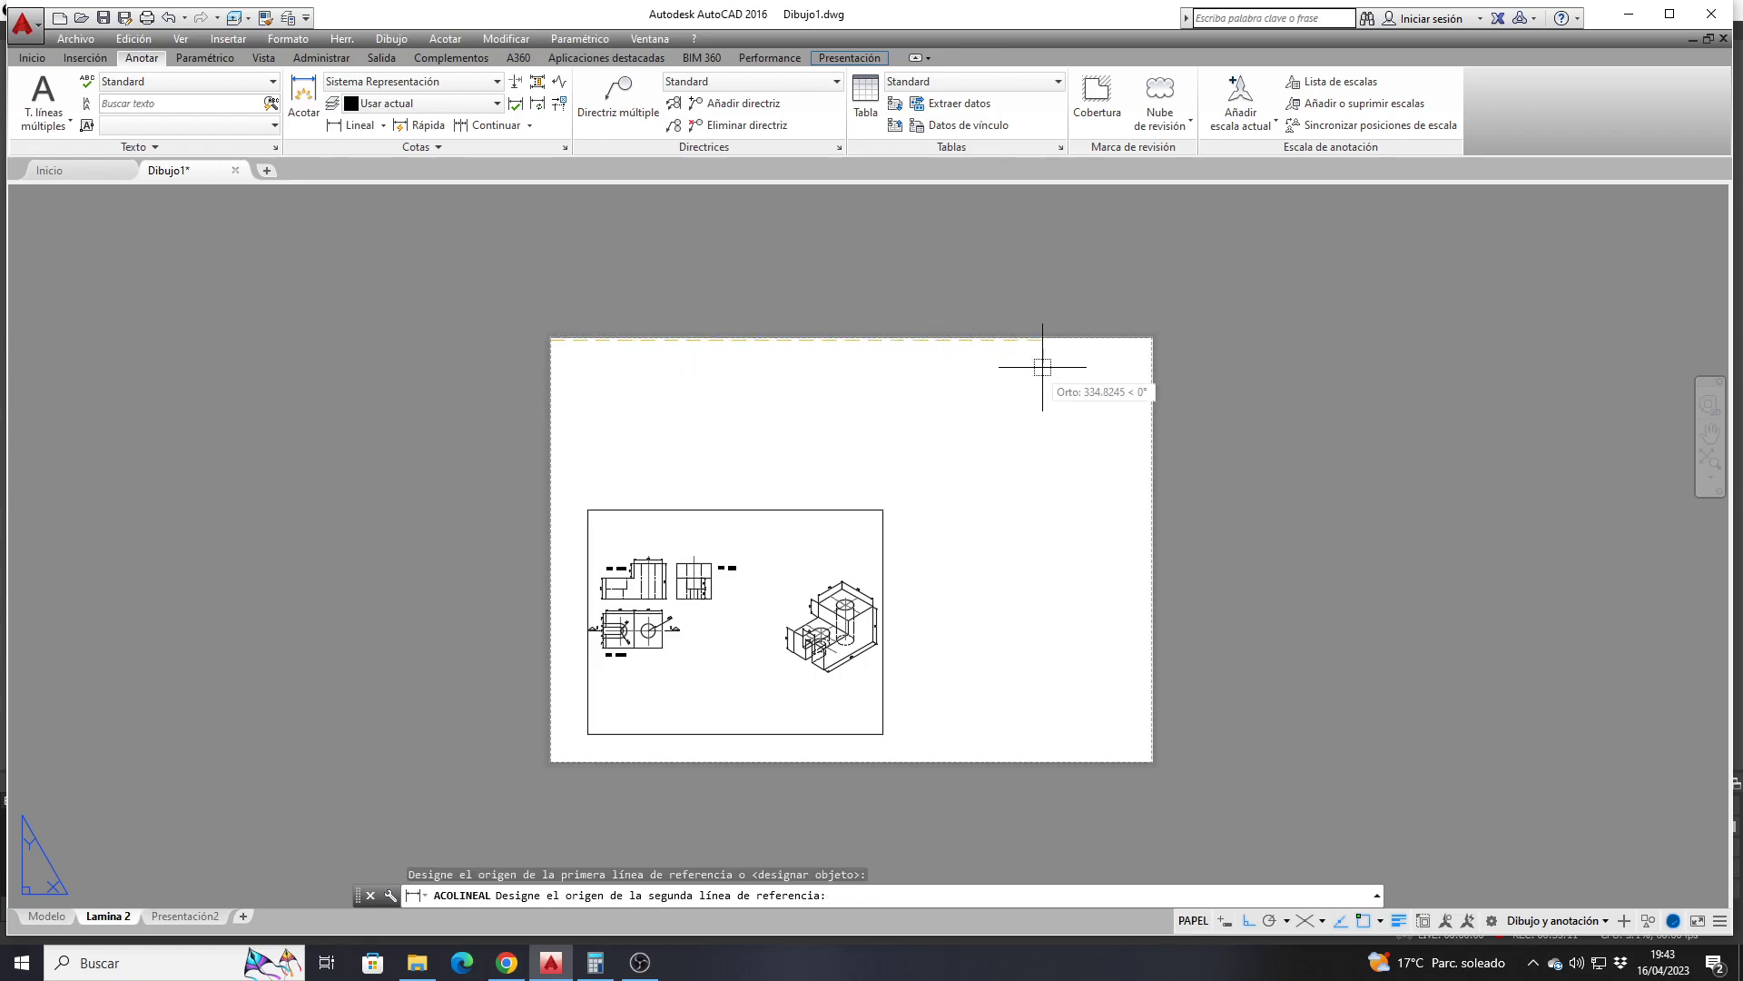
{"action": "left_click", "coordinate": [1142, 348]}
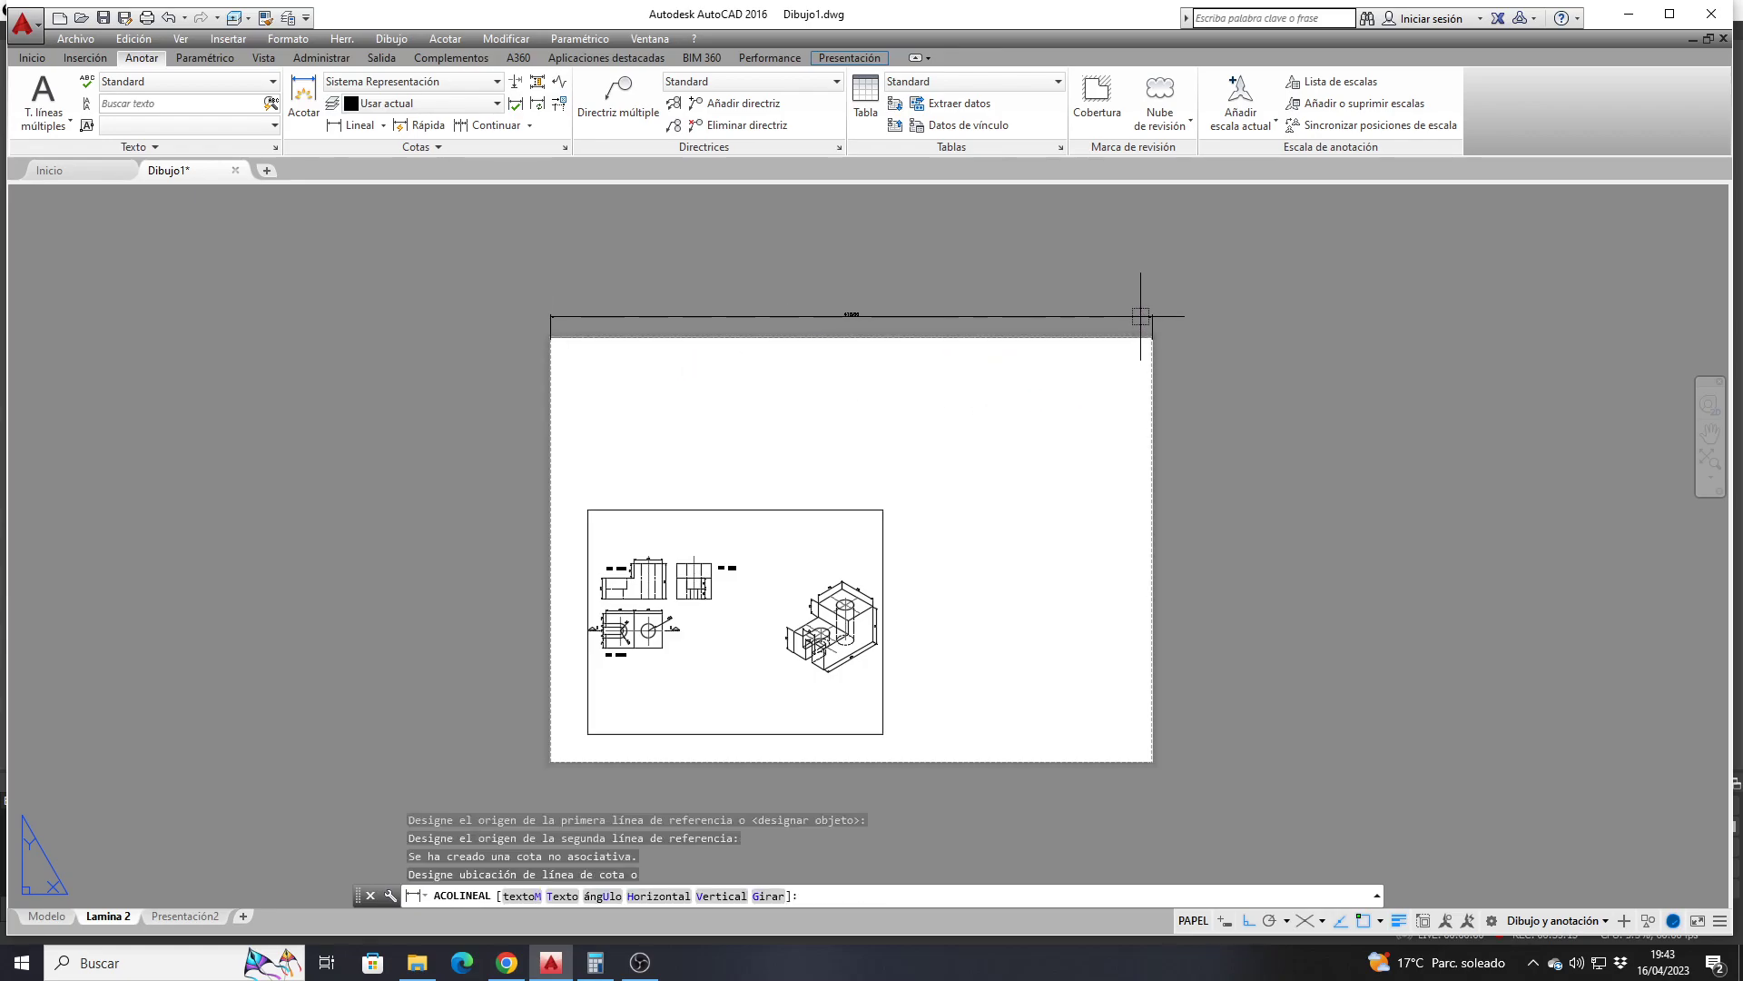
{"action": "scroll", "coordinate": [1126, 318], "scroll_direction": "up", "scroll_amount": 2}
{"action": "left_click", "coordinate": [1127, 317]}
{"action": "scroll", "coordinate": [584, 319], "scroll_direction": "up", "scroll_amount": 3}
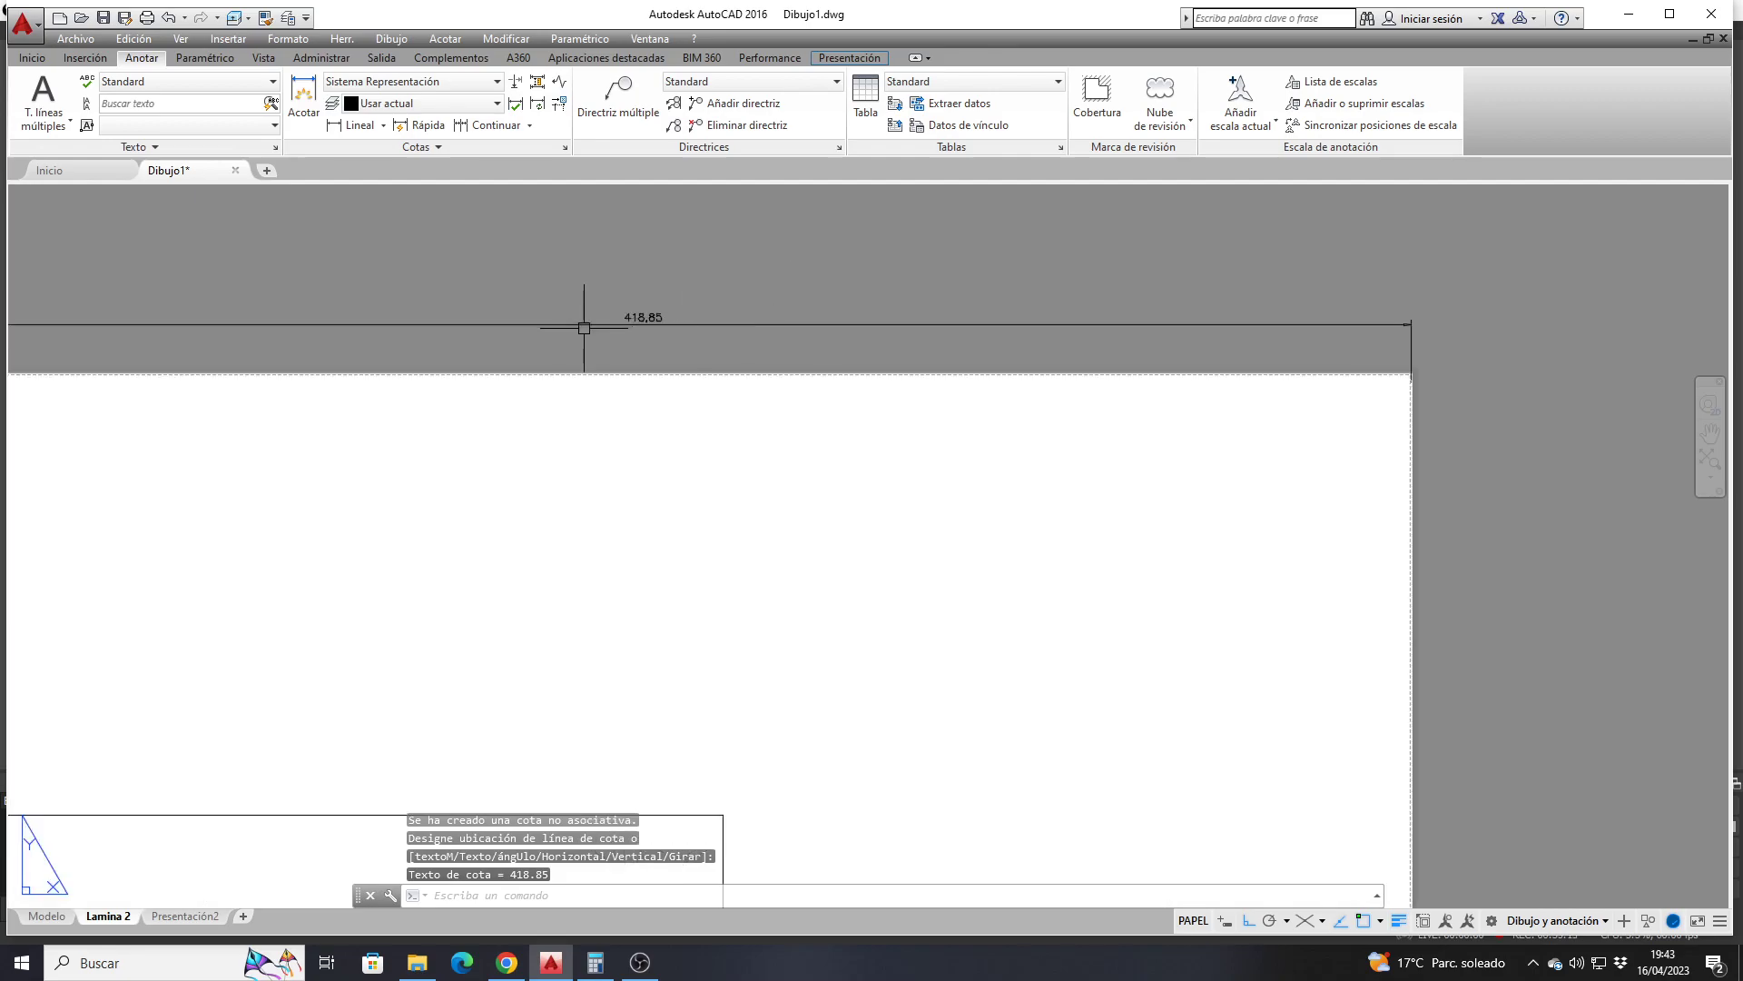
{"action": "scroll", "coordinate": [588, 329], "scroll_direction": "down", "scroll_amount": 3}
{"action": "scroll", "coordinate": [603, 303], "scroll_direction": "up", "scroll_amount": 4}
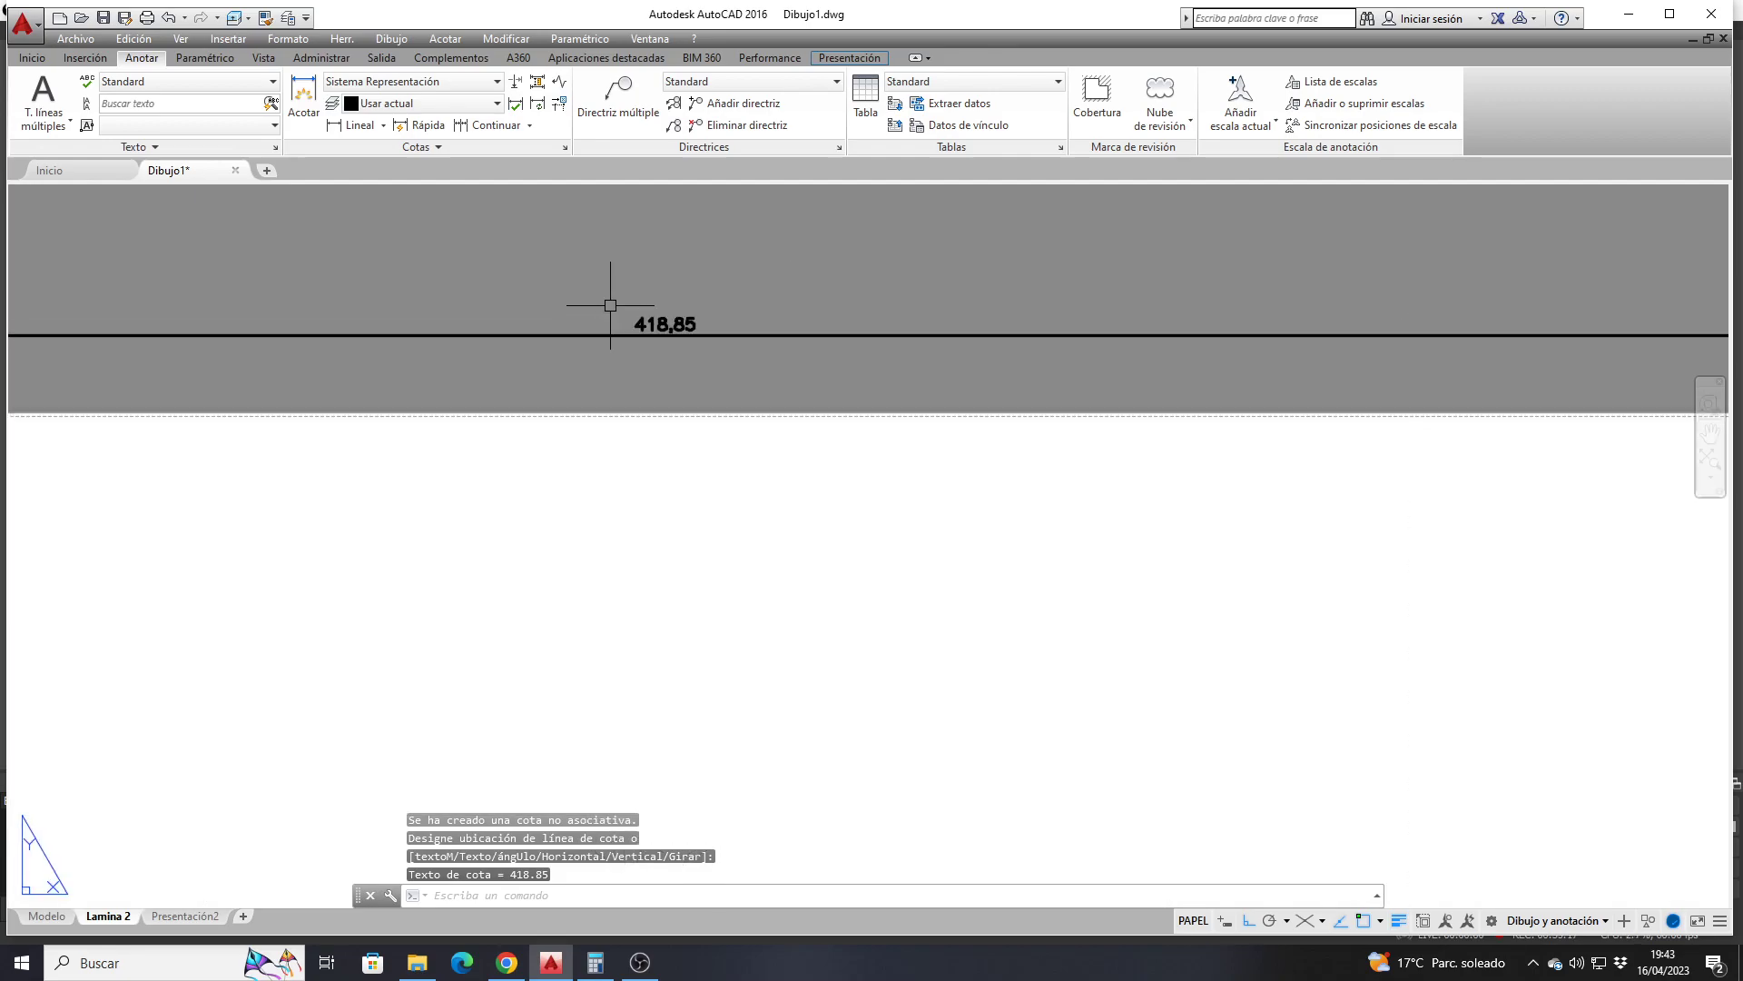
{"action": "scroll", "coordinate": [718, 349], "scroll_direction": "down", "scroll_amount": 6}
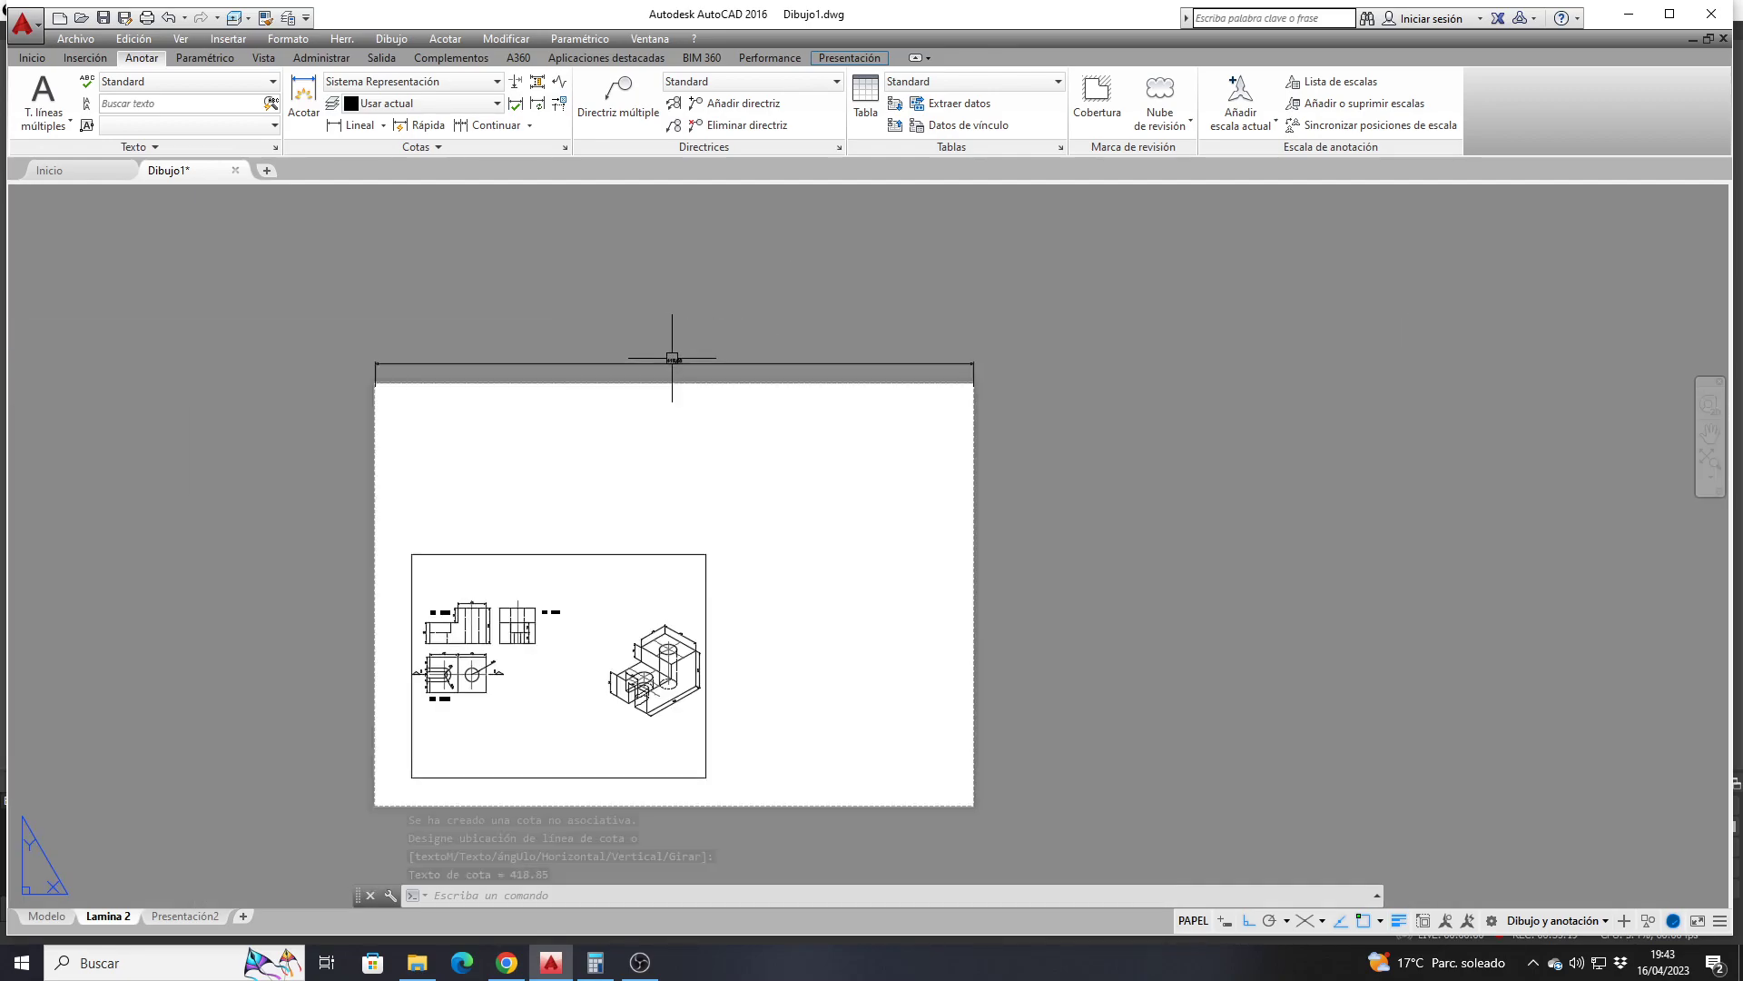
Delete the linear dimension above the sheet
{"action": "left_click", "coordinate": [666, 364]}
{"action": "left_click", "coordinate": [642, 343]}
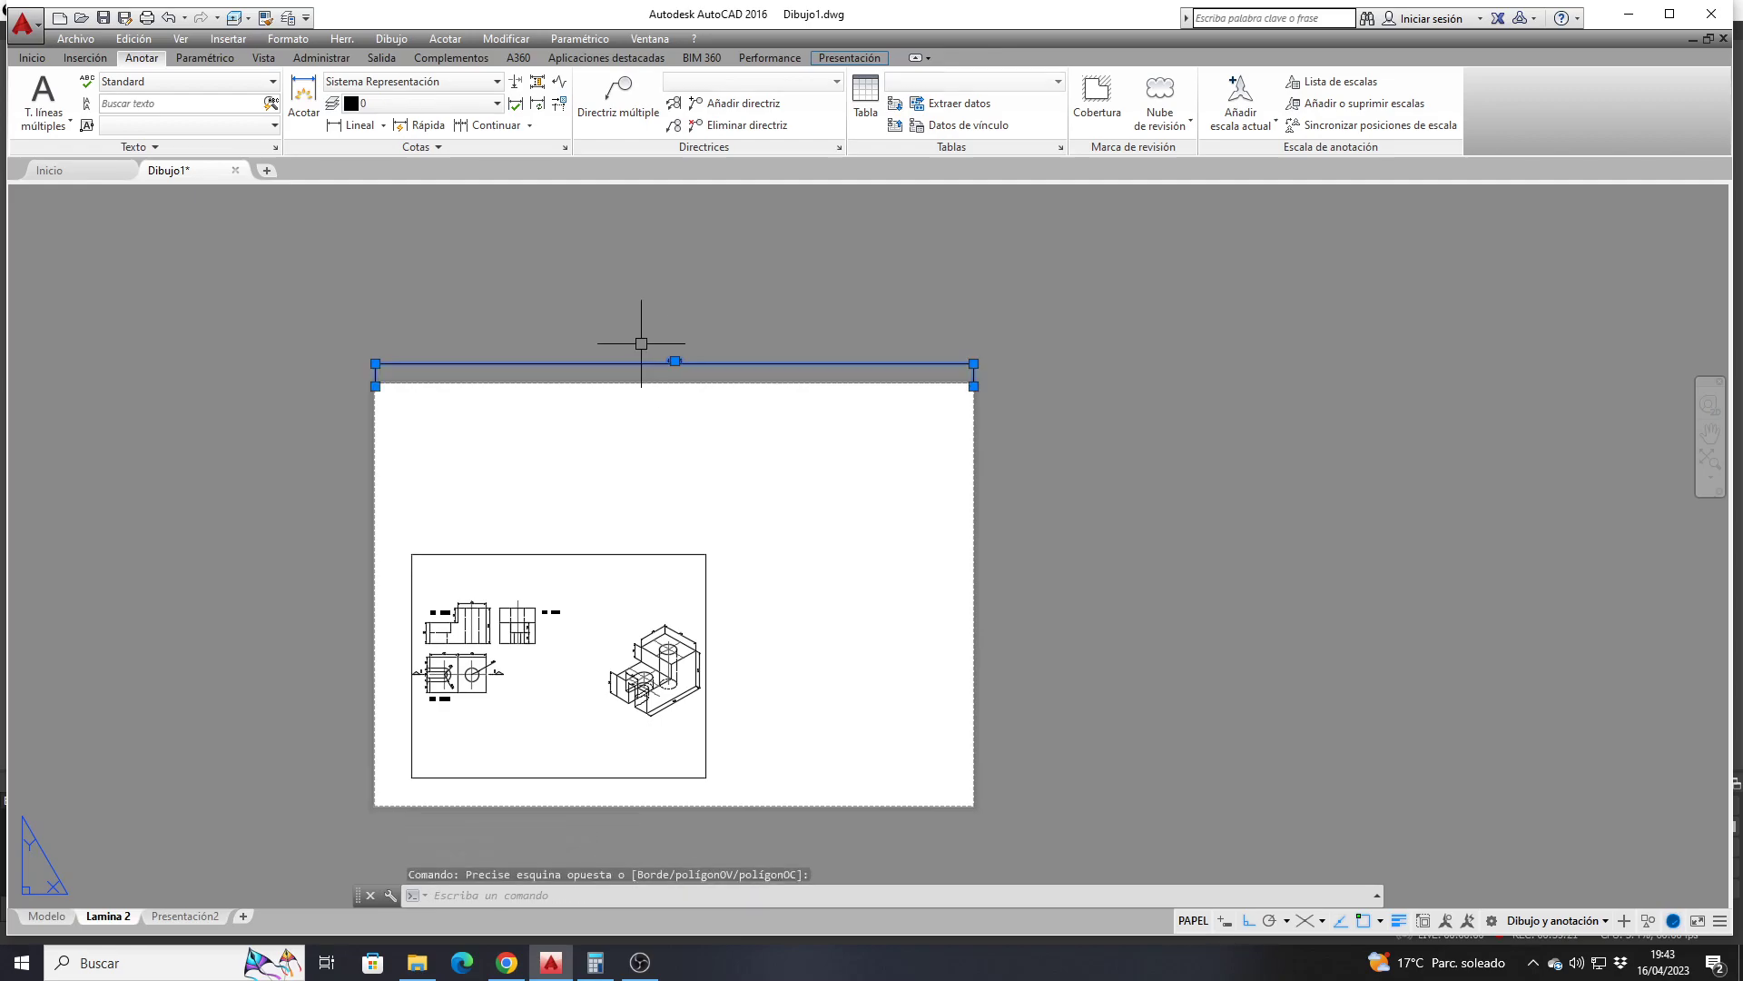
{"action": "key", "text": "Escape"}
{"action": "left_click", "coordinate": [642, 338]}
{"action": "left_click", "coordinate": [375, 194]}
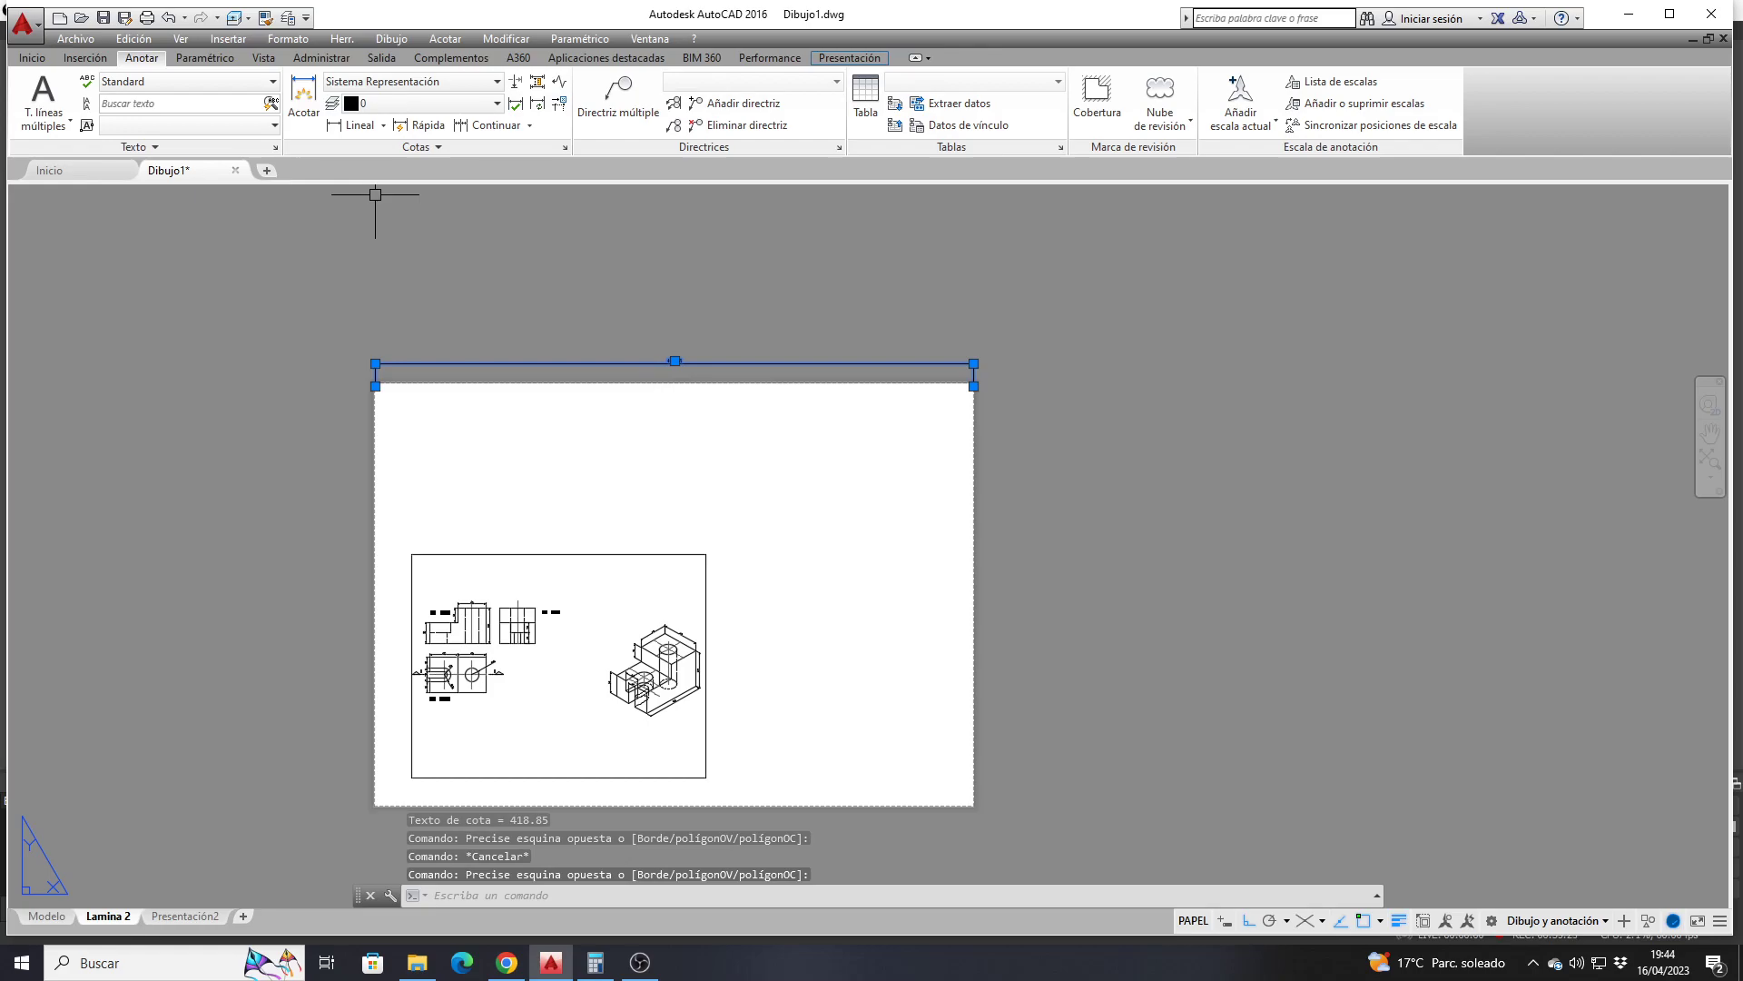
{"action": "key", "text": "Delete"}
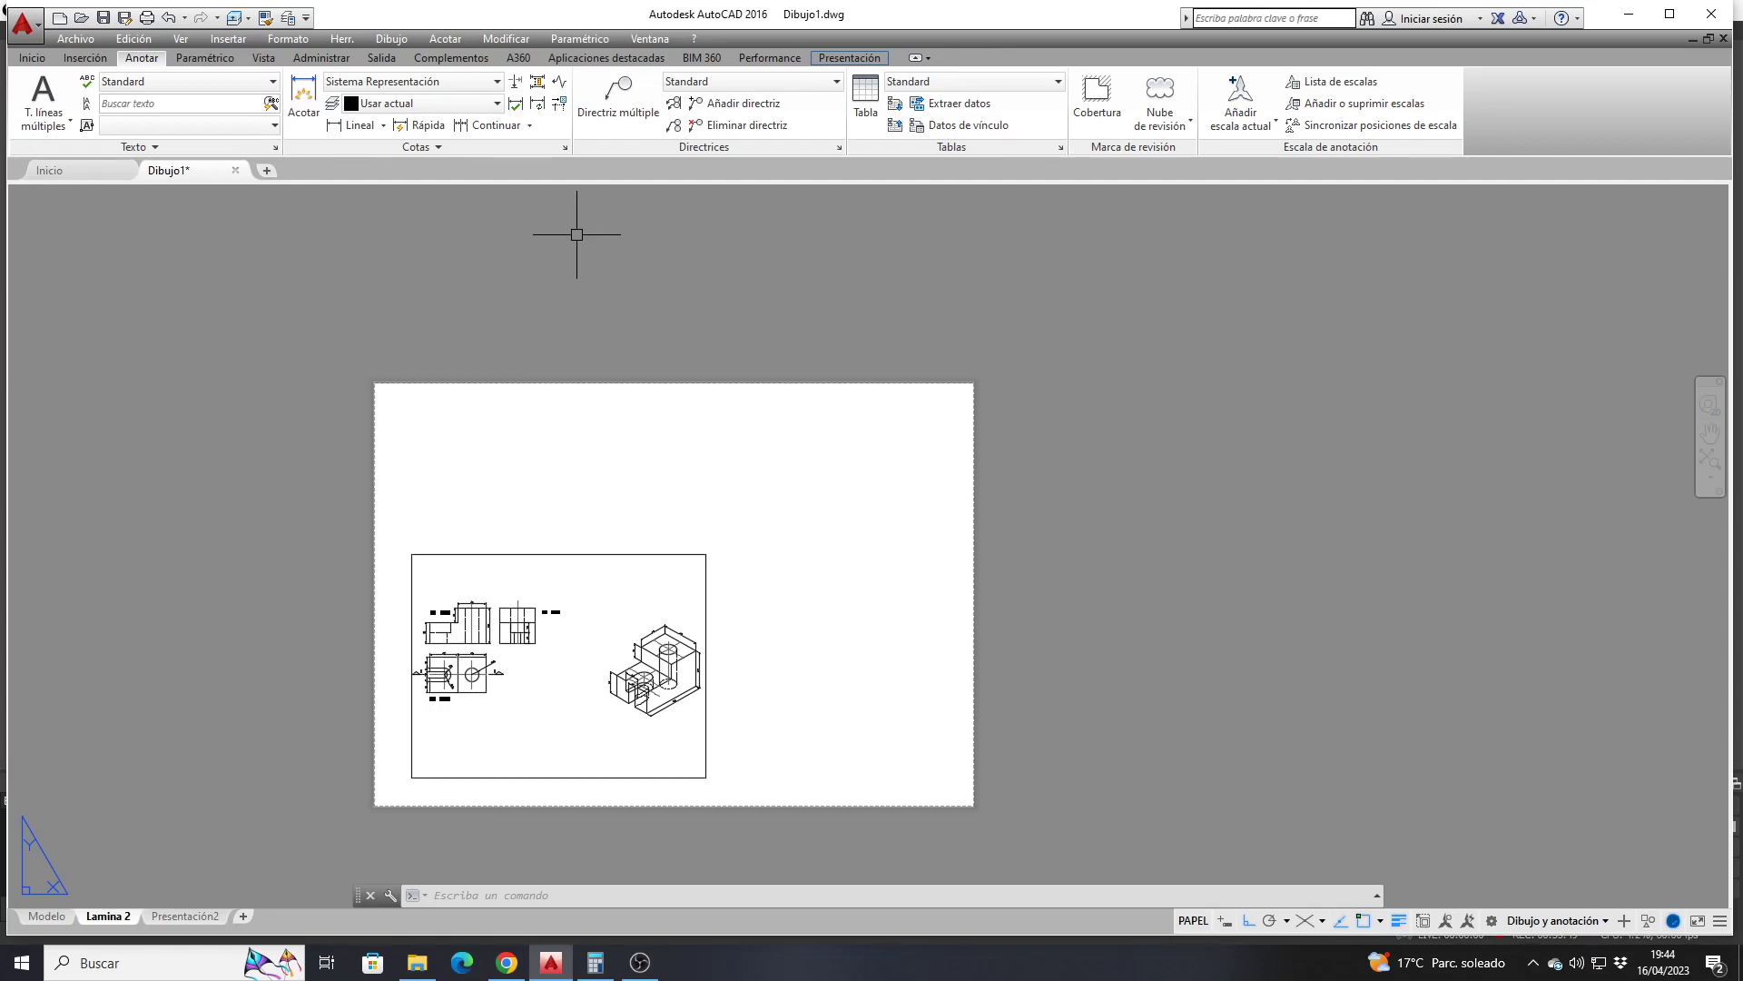
Start inserting a block from a drawing file and browse to the VERBATIM HD (E:) drive
{"action": "left_click", "coordinate": [32, 57]}
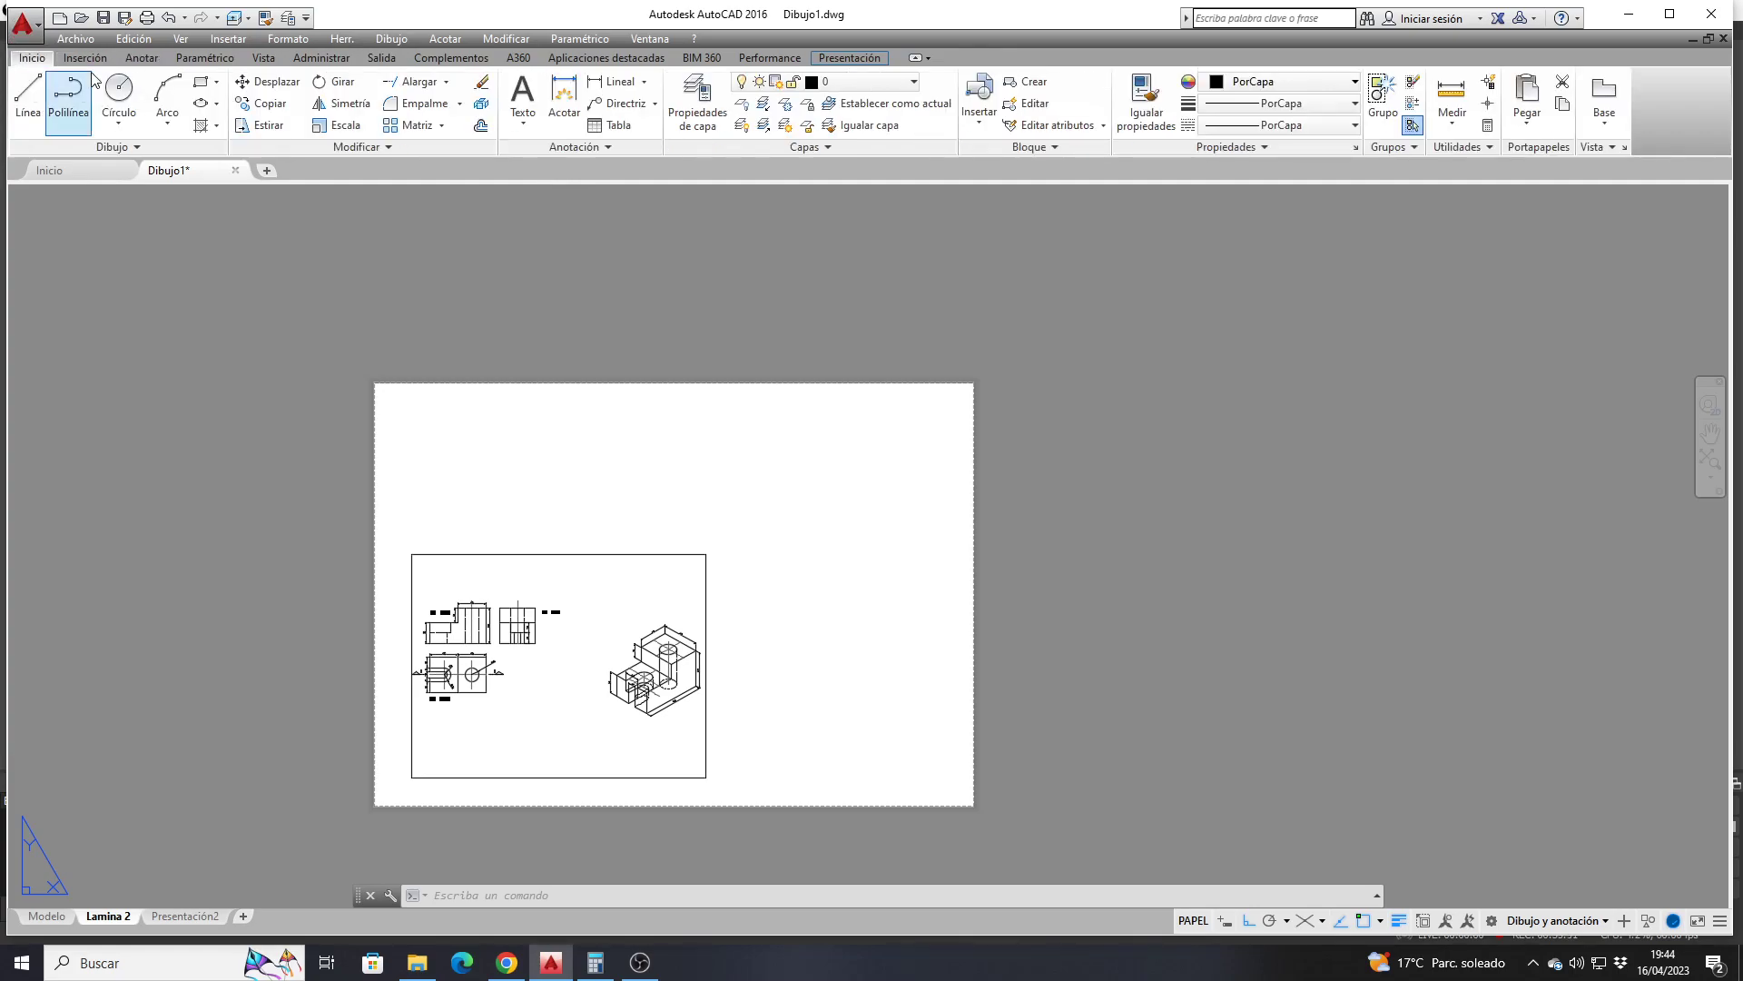
{"action": "left_click", "coordinate": [979, 125]}
{"action": "left_click", "coordinate": [999, 237]}
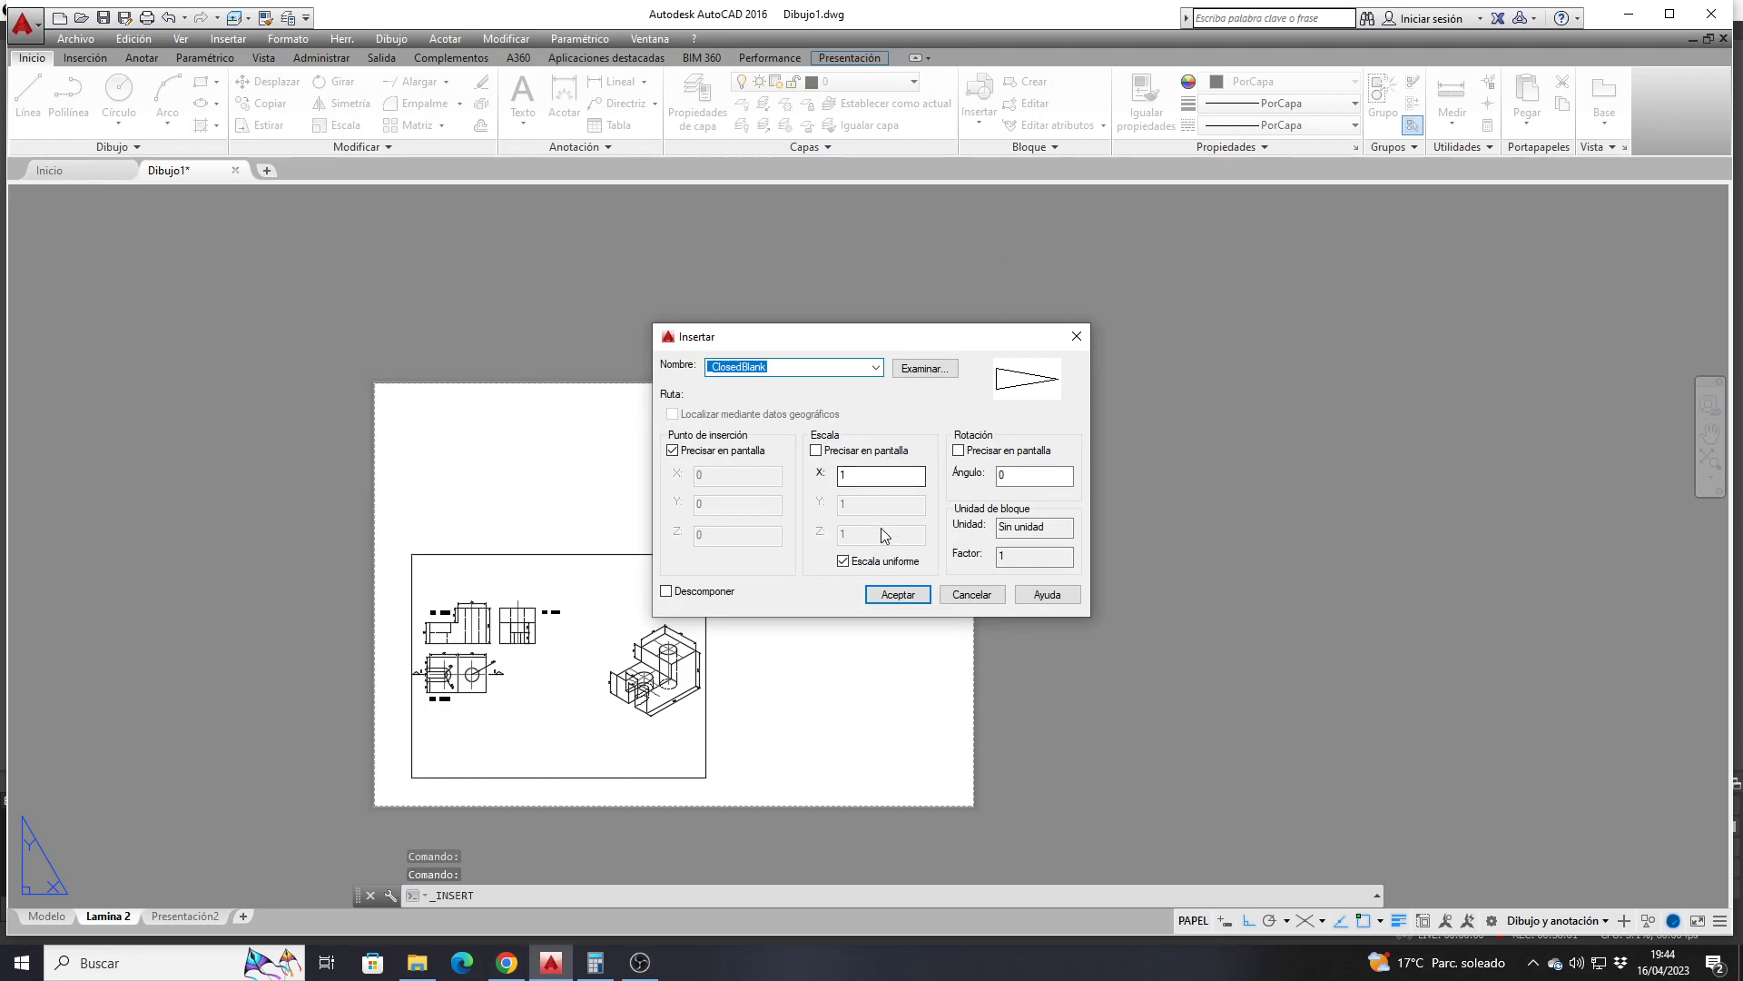
{"action": "left_click", "coordinate": [919, 371]}
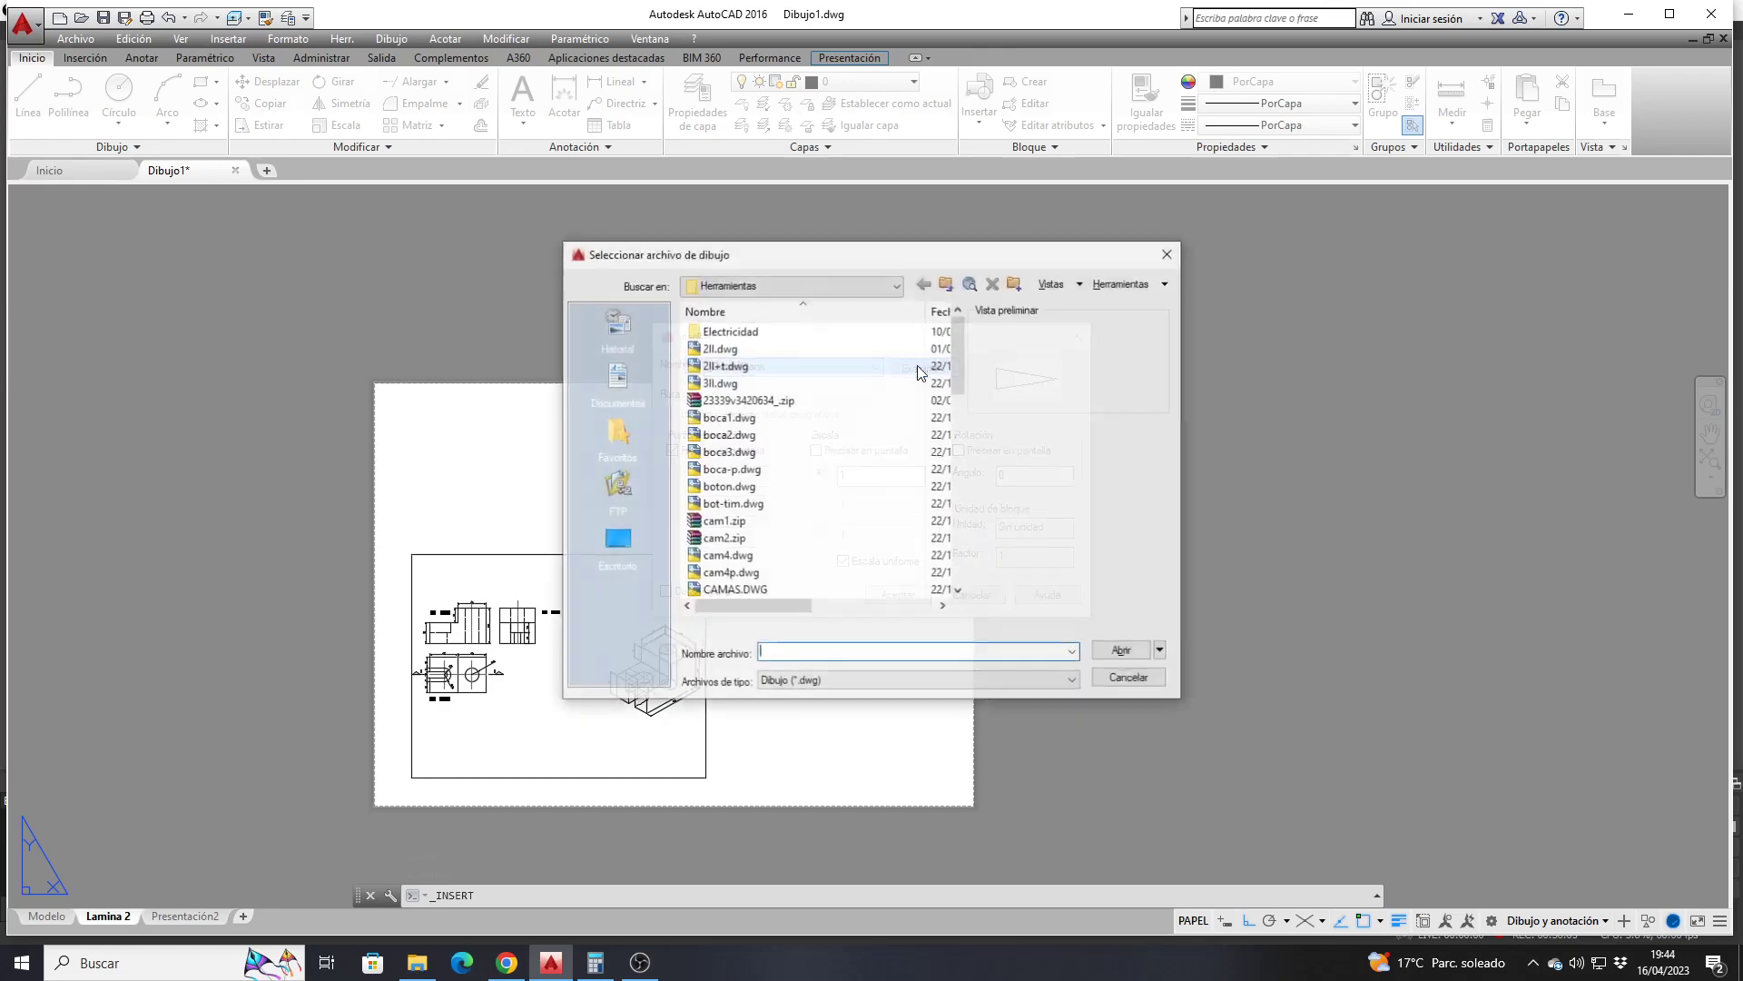
{"action": "left_click", "coordinate": [946, 284]}
{"action": "left_click", "coordinate": [946, 285]}
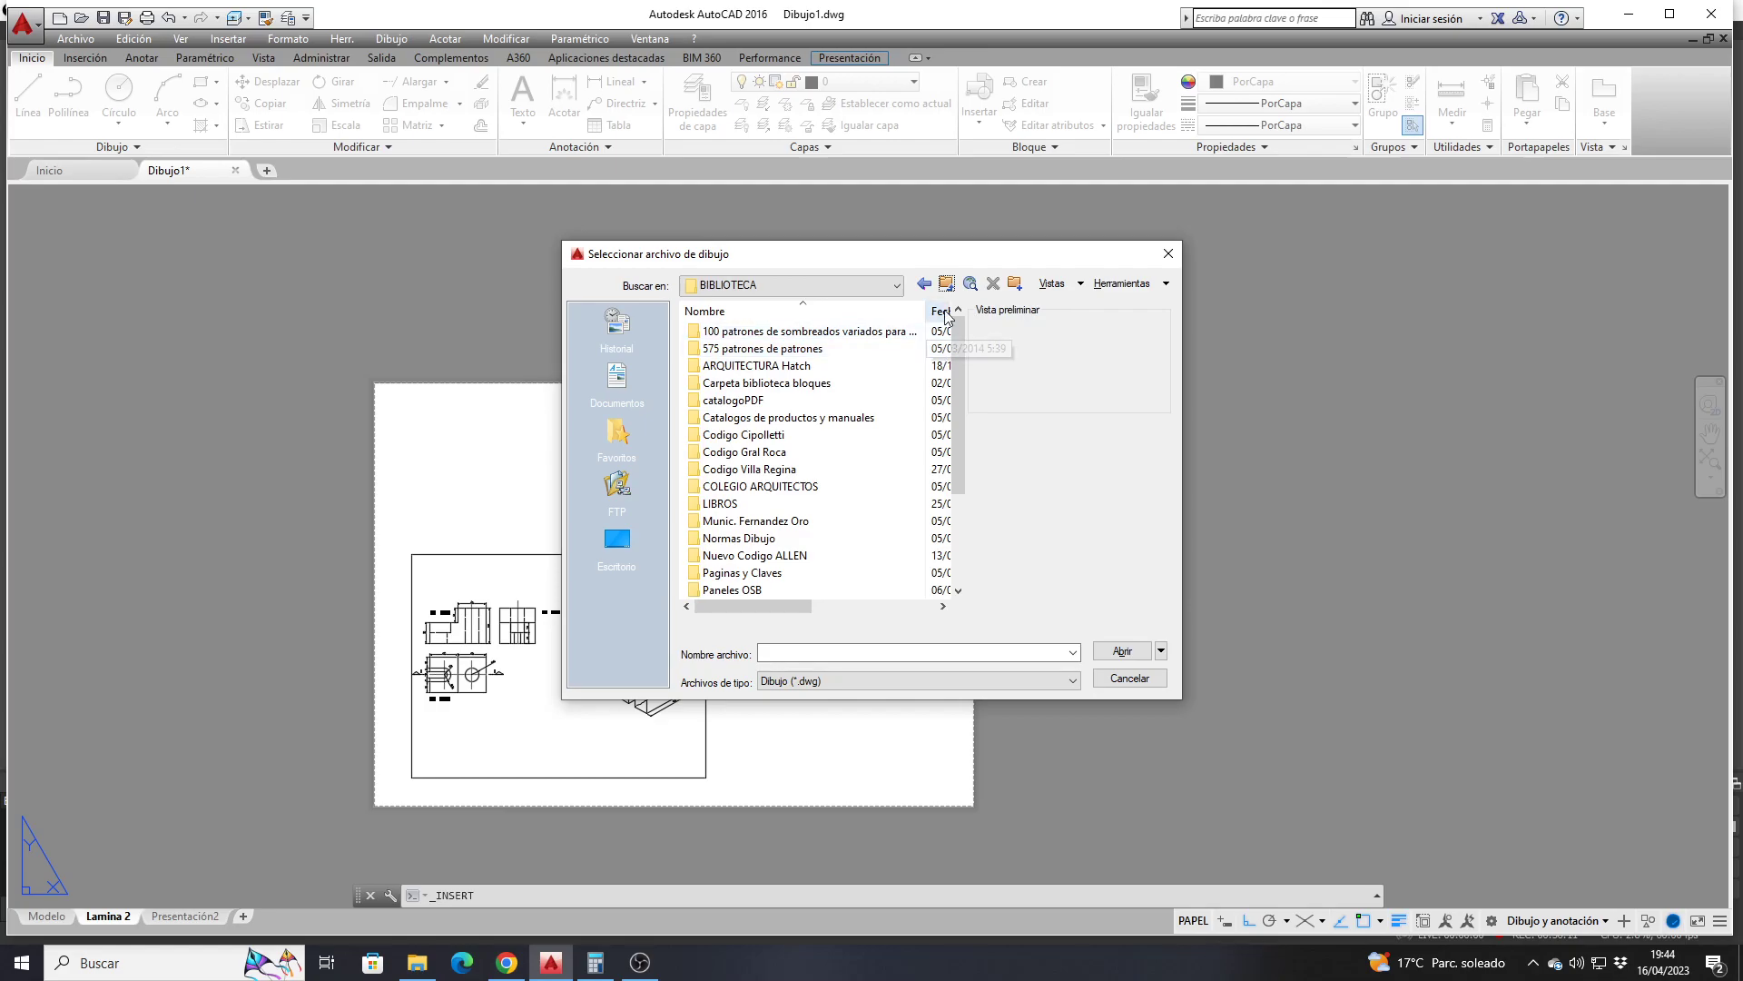
{"action": "left_click", "coordinate": [897, 285]}
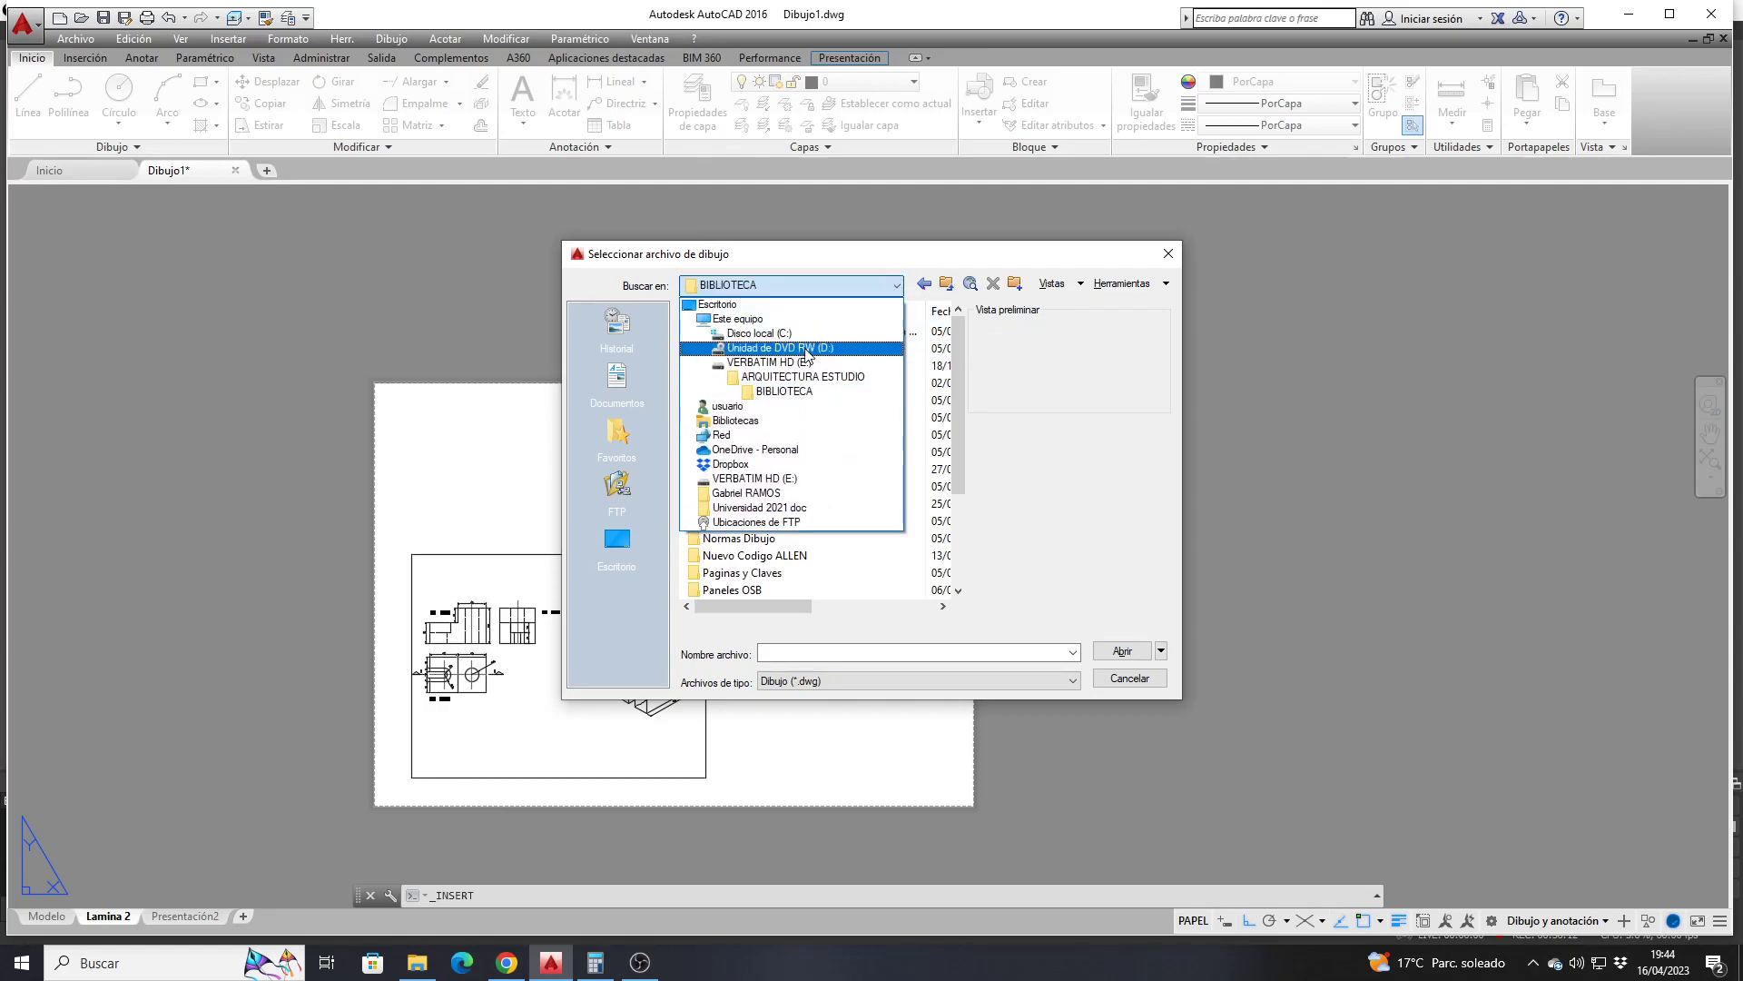
{"action": "left_click", "coordinate": [765, 508]}
{"action": "left_click", "coordinate": [897, 285]}
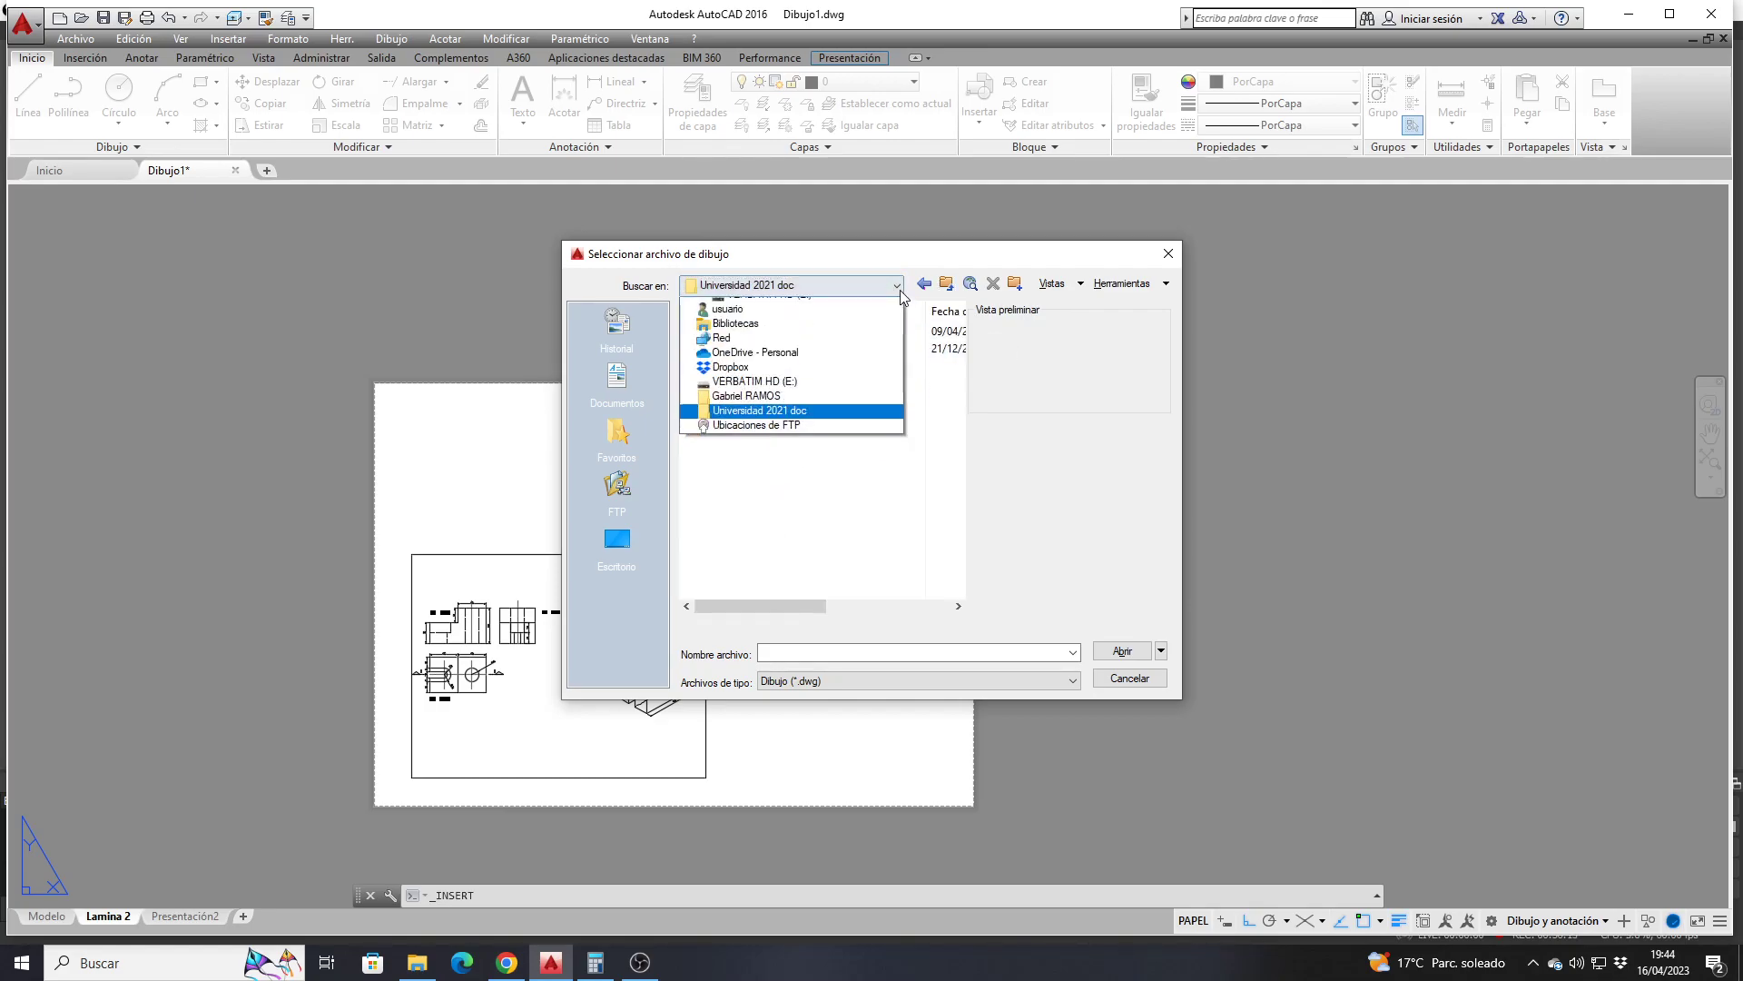
{"action": "left_click", "coordinate": [763, 452]}
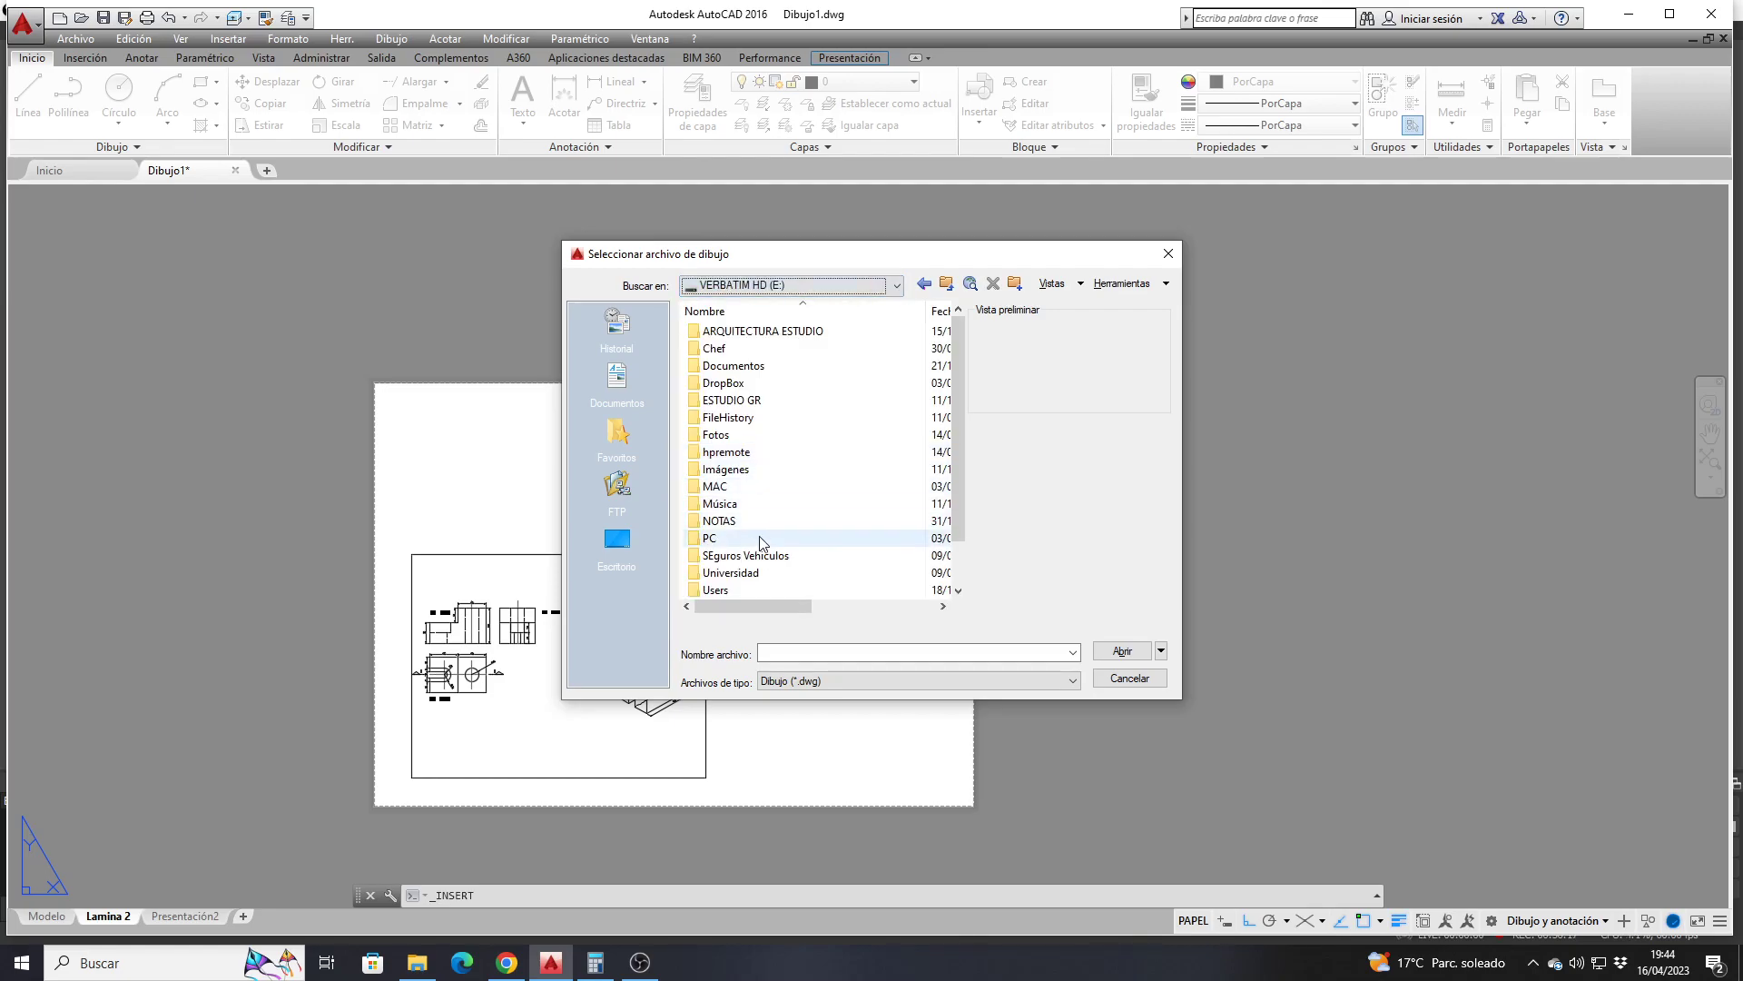
Choose Recuadro 2023.dwg from the 2023 folder inside Universidad as the block to insert
{"action": "left_click", "coordinate": [733, 574]}
{"action": "double_click", "coordinate": [732, 574]}
{"action": "double_click", "coordinate": [724, 354]}
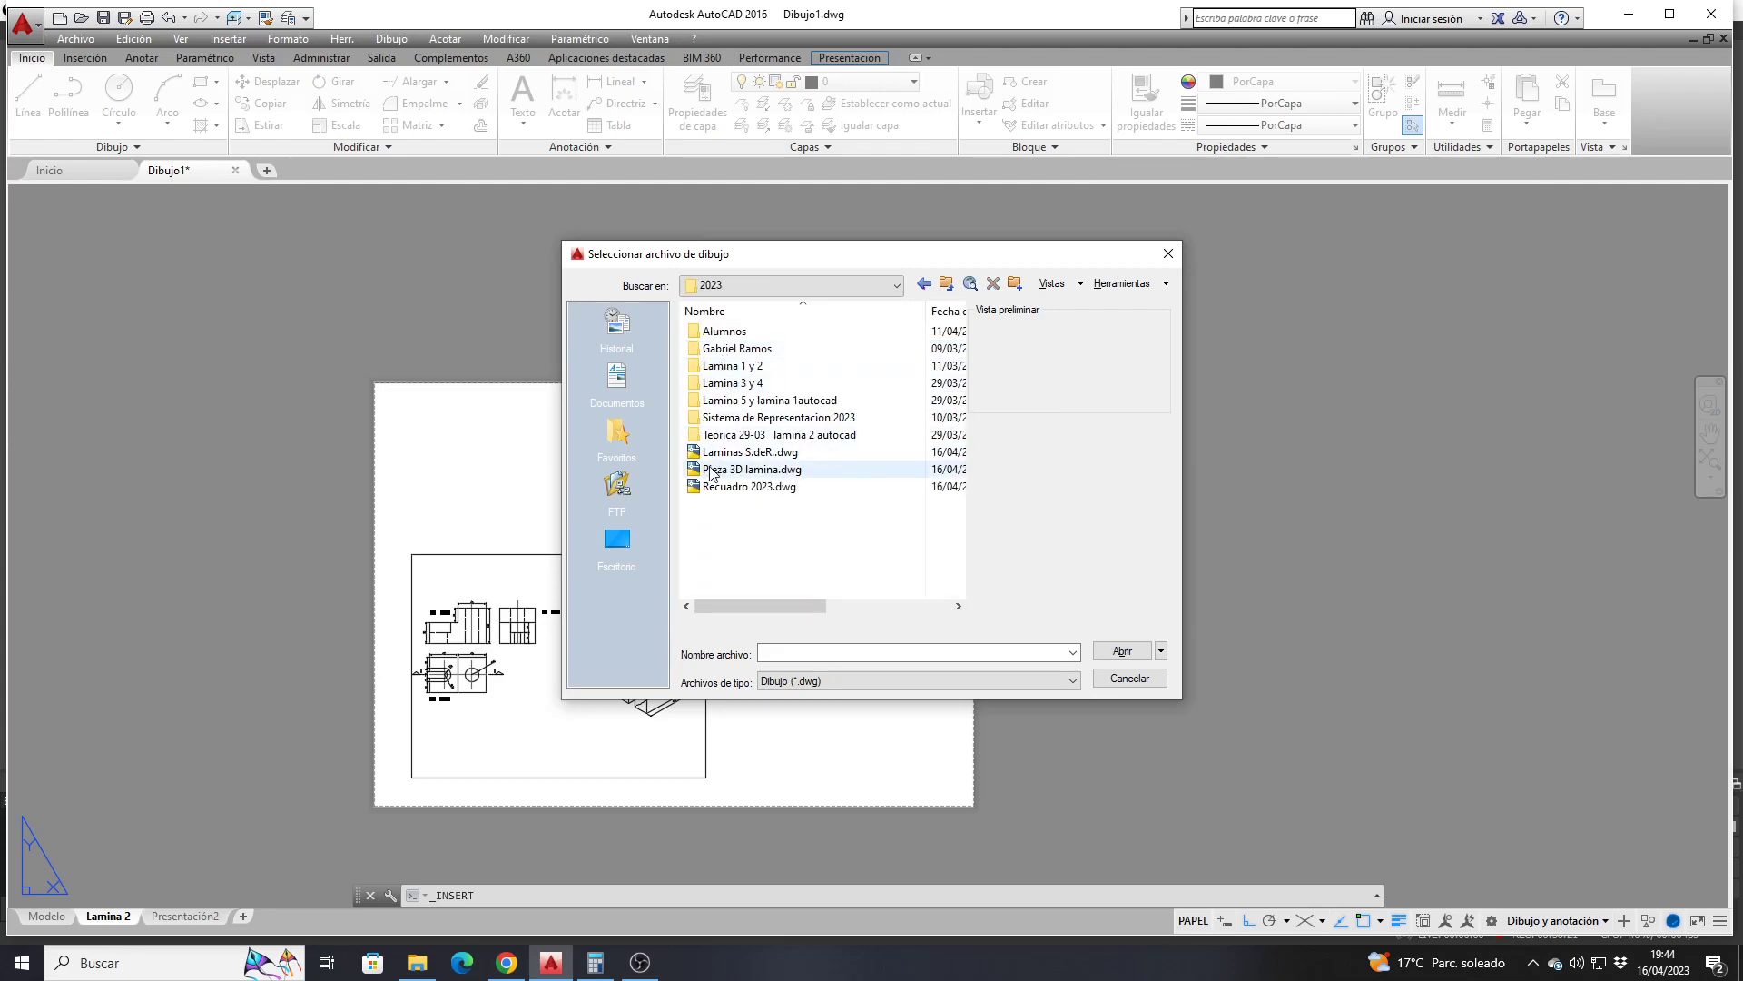
{"action": "left_click", "coordinate": [722, 490]}
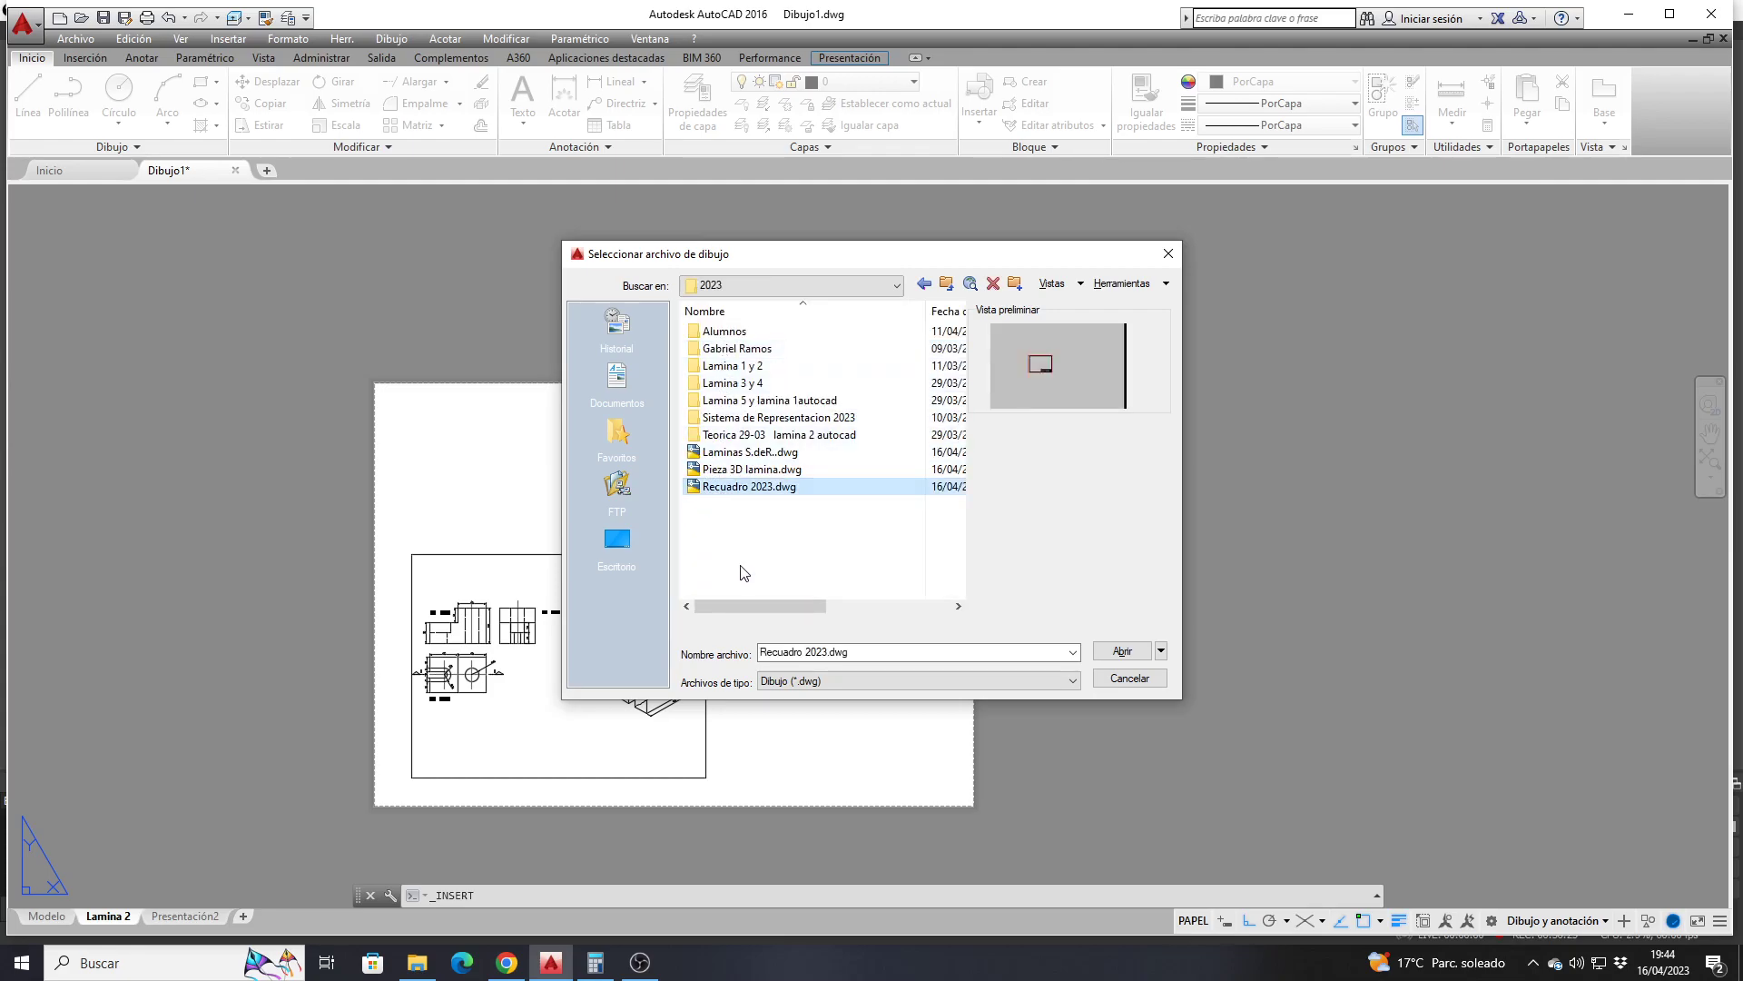
{"action": "left_click", "coordinate": [1098, 651]}
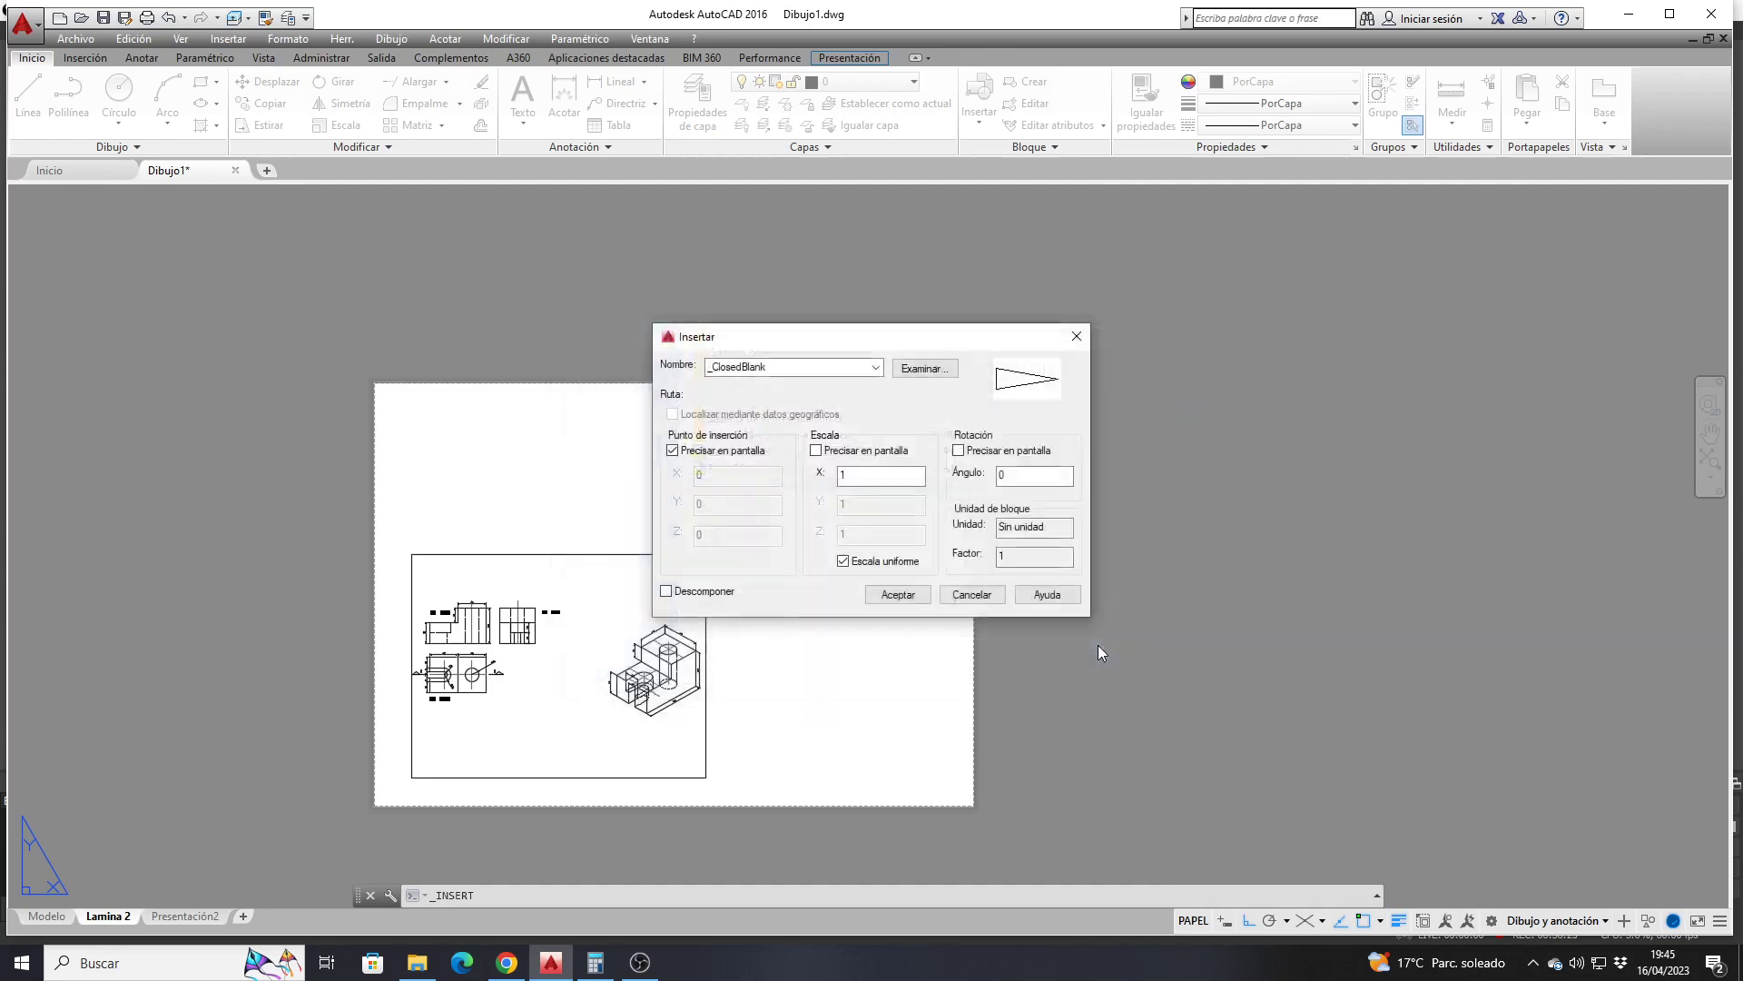
Place the Recuadro 2023 frame block over the sheet at scale 1, with its base point just inside the sheet's lower-left corner
{"action": "left_click", "coordinate": [897, 597]}
{"action": "scroll", "coordinate": [805, 572], "scroll_direction": "down", "scroll_amount": 2}
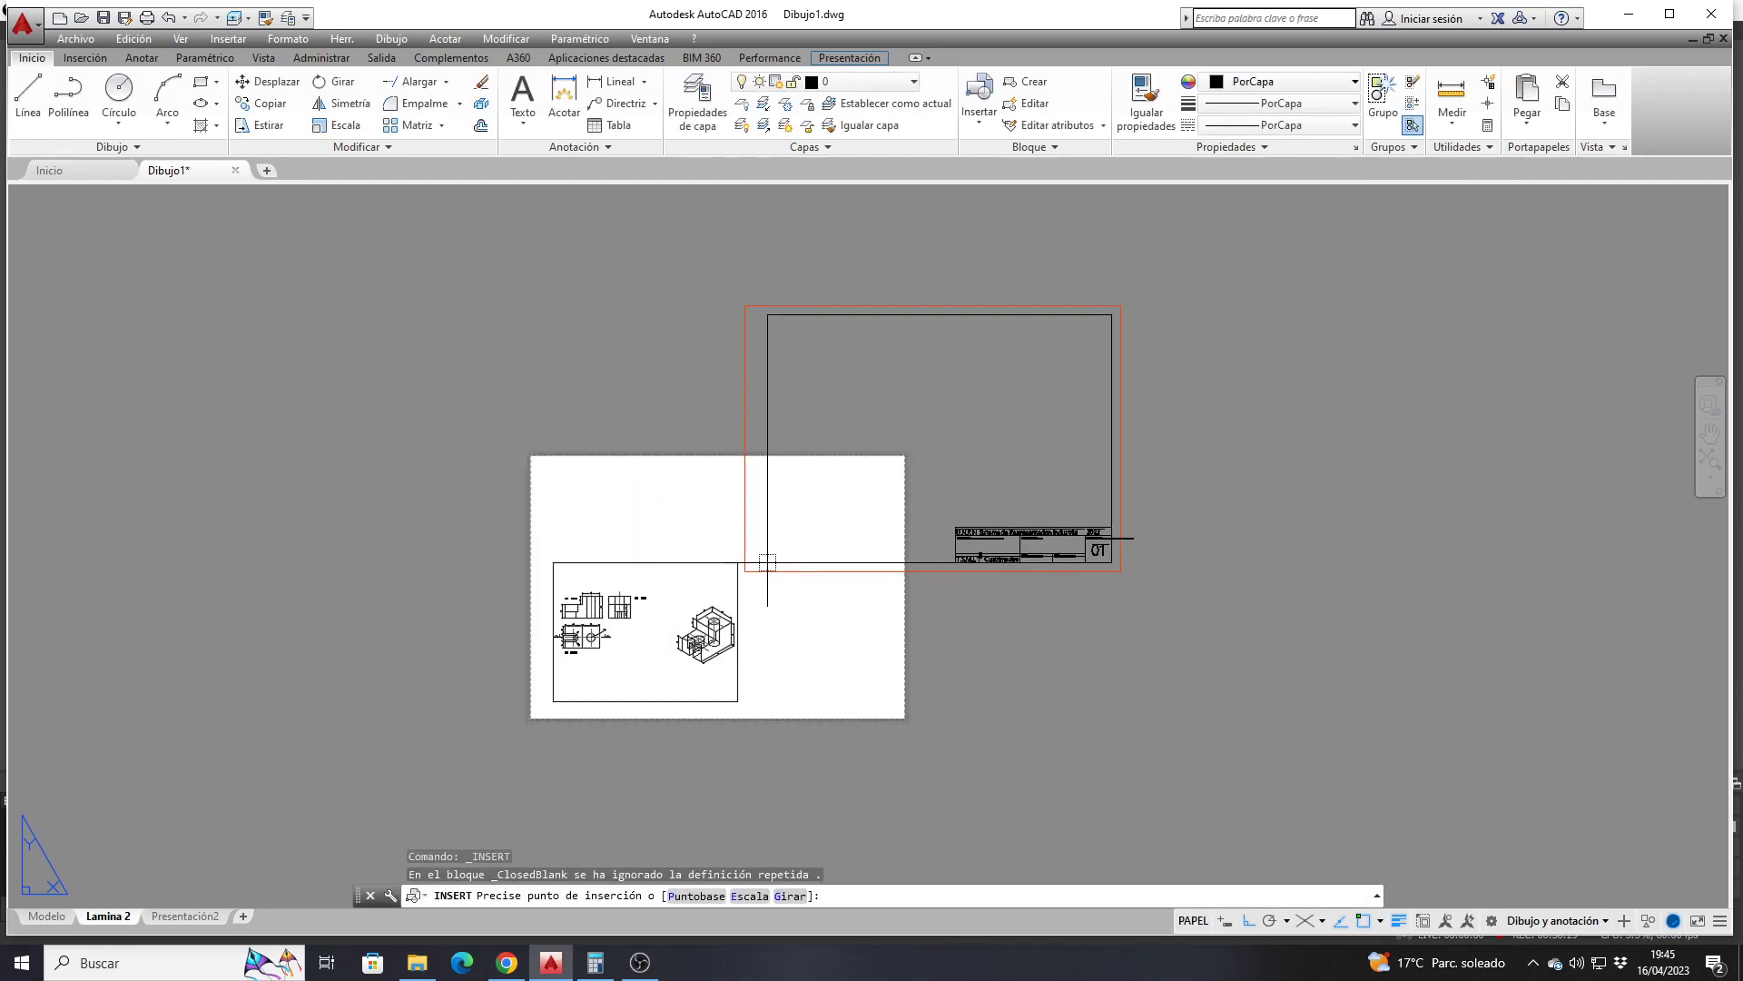
{"action": "scroll", "coordinate": [520, 716], "scroll_direction": "up", "scroll_amount": 4}
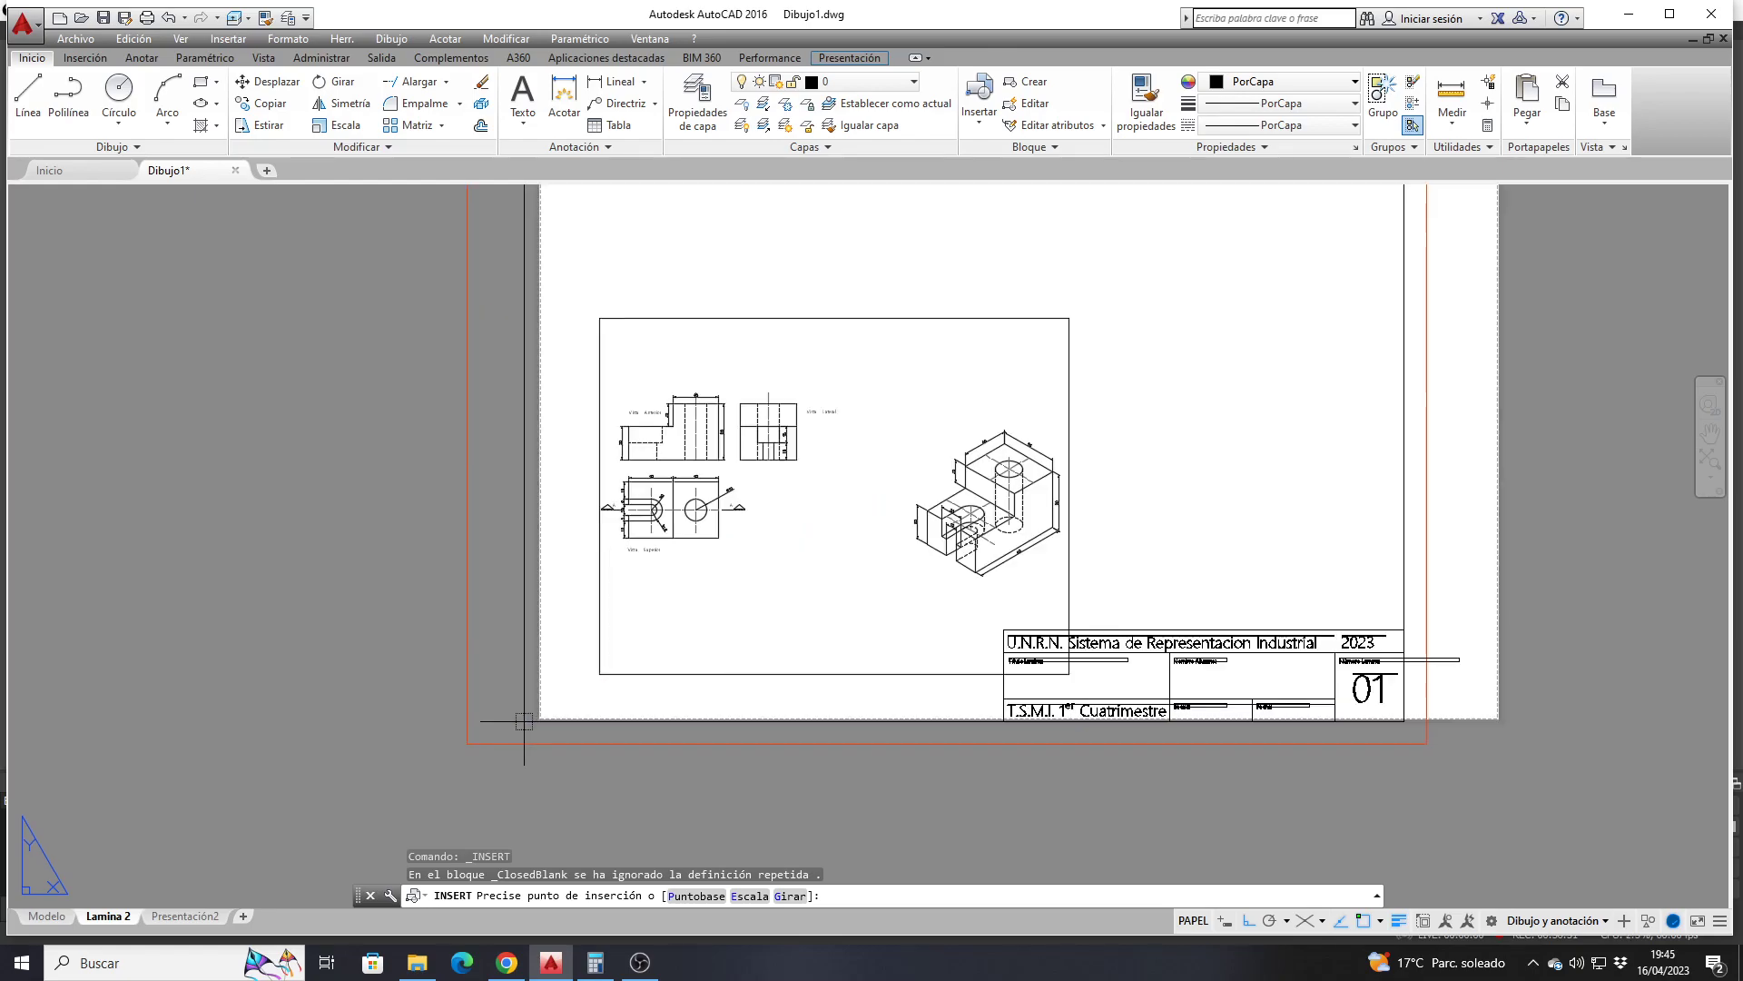
{"action": "left_click", "coordinate": [584, 704]}
{"action": "scroll", "coordinate": [674, 427], "scroll_direction": "down", "scroll_amount": 3}
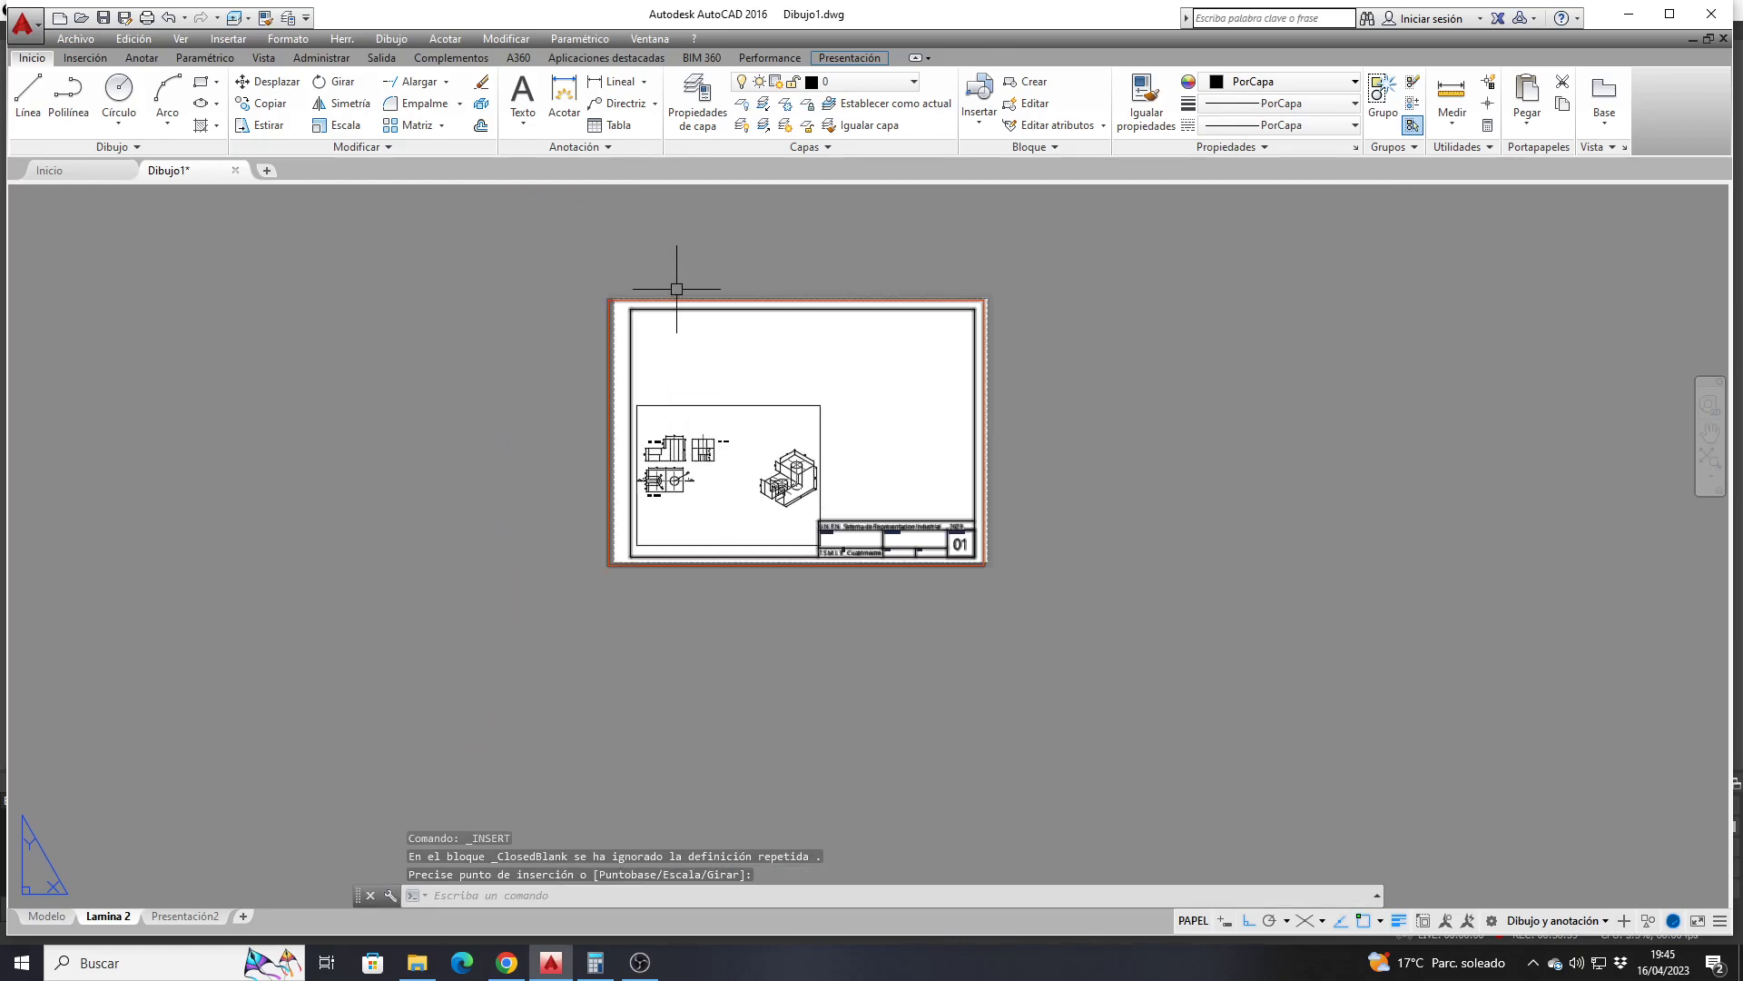
Examine how the inserted frame's outer edge fits the sheet and review the layer properties list
{"action": "scroll", "coordinate": [674, 285], "scroll_direction": "up", "scroll_amount": 2}
{"action": "scroll", "coordinate": [677, 289], "scroll_direction": "up", "scroll_amount": 2}
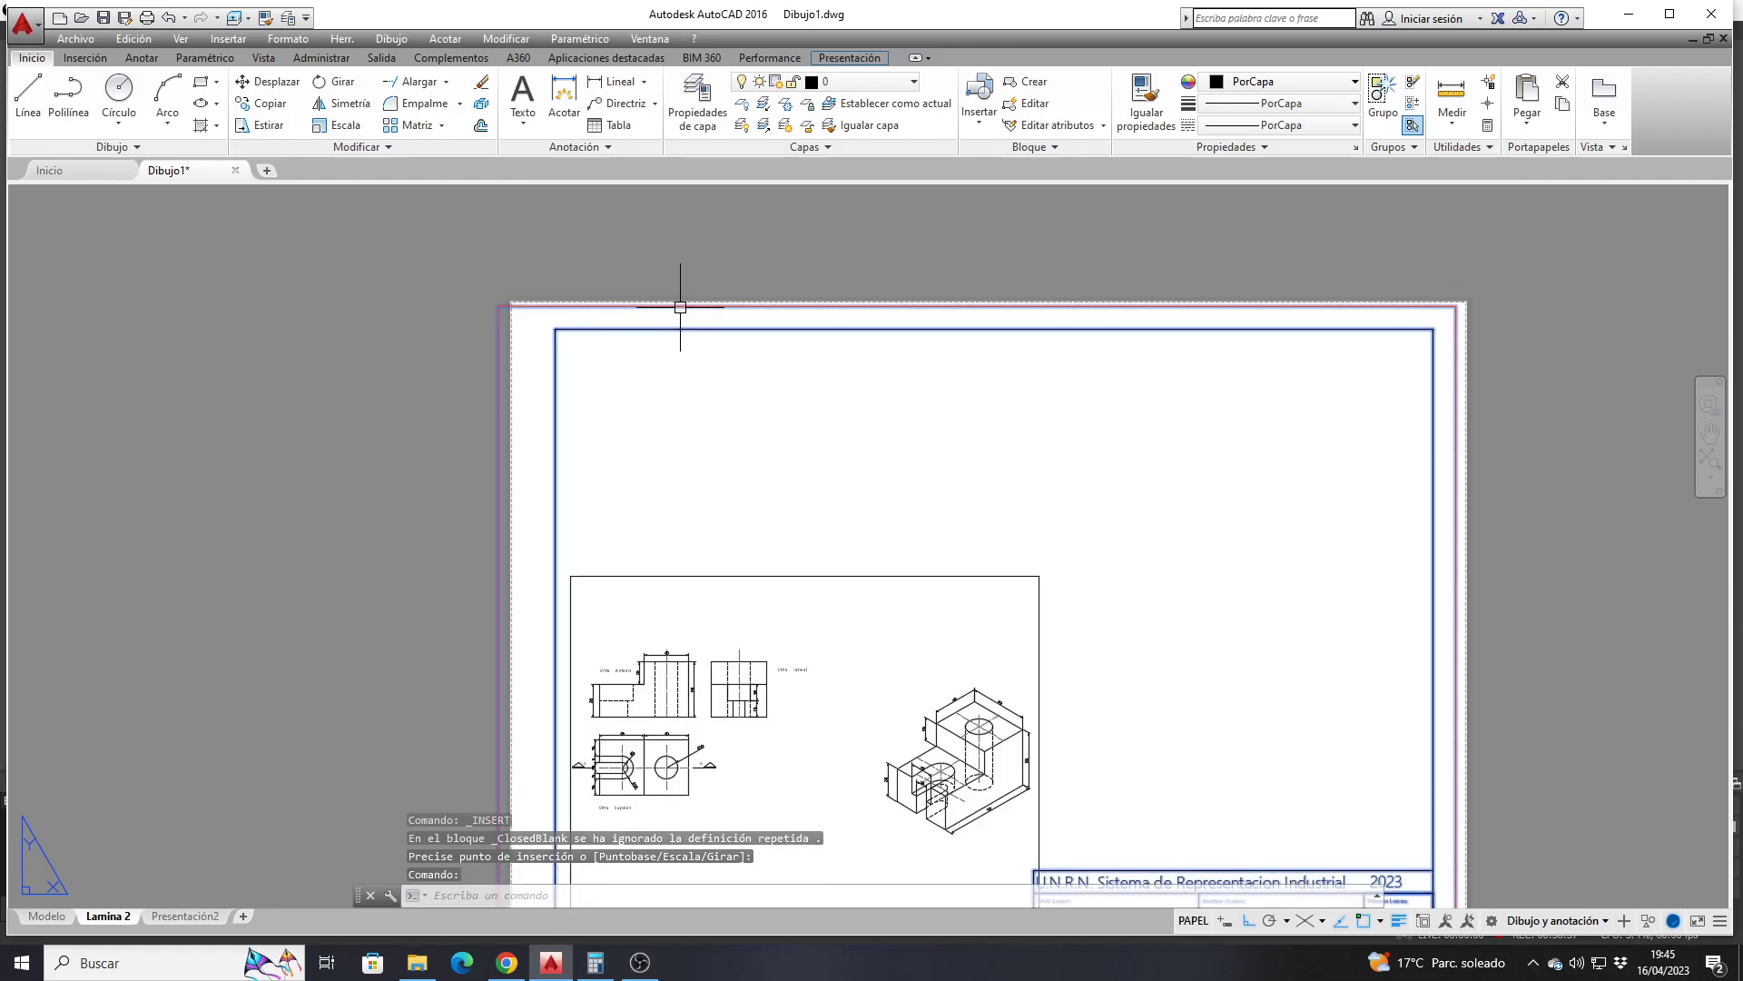
{"action": "scroll", "coordinate": [675, 308], "scroll_direction": "down", "scroll_amount": 4}
{"action": "scroll", "coordinate": [656, 313], "scroll_direction": "up", "scroll_amount": 4}
{"action": "scroll", "coordinate": [654, 317], "scroll_direction": "down", "scroll_amount": 4}
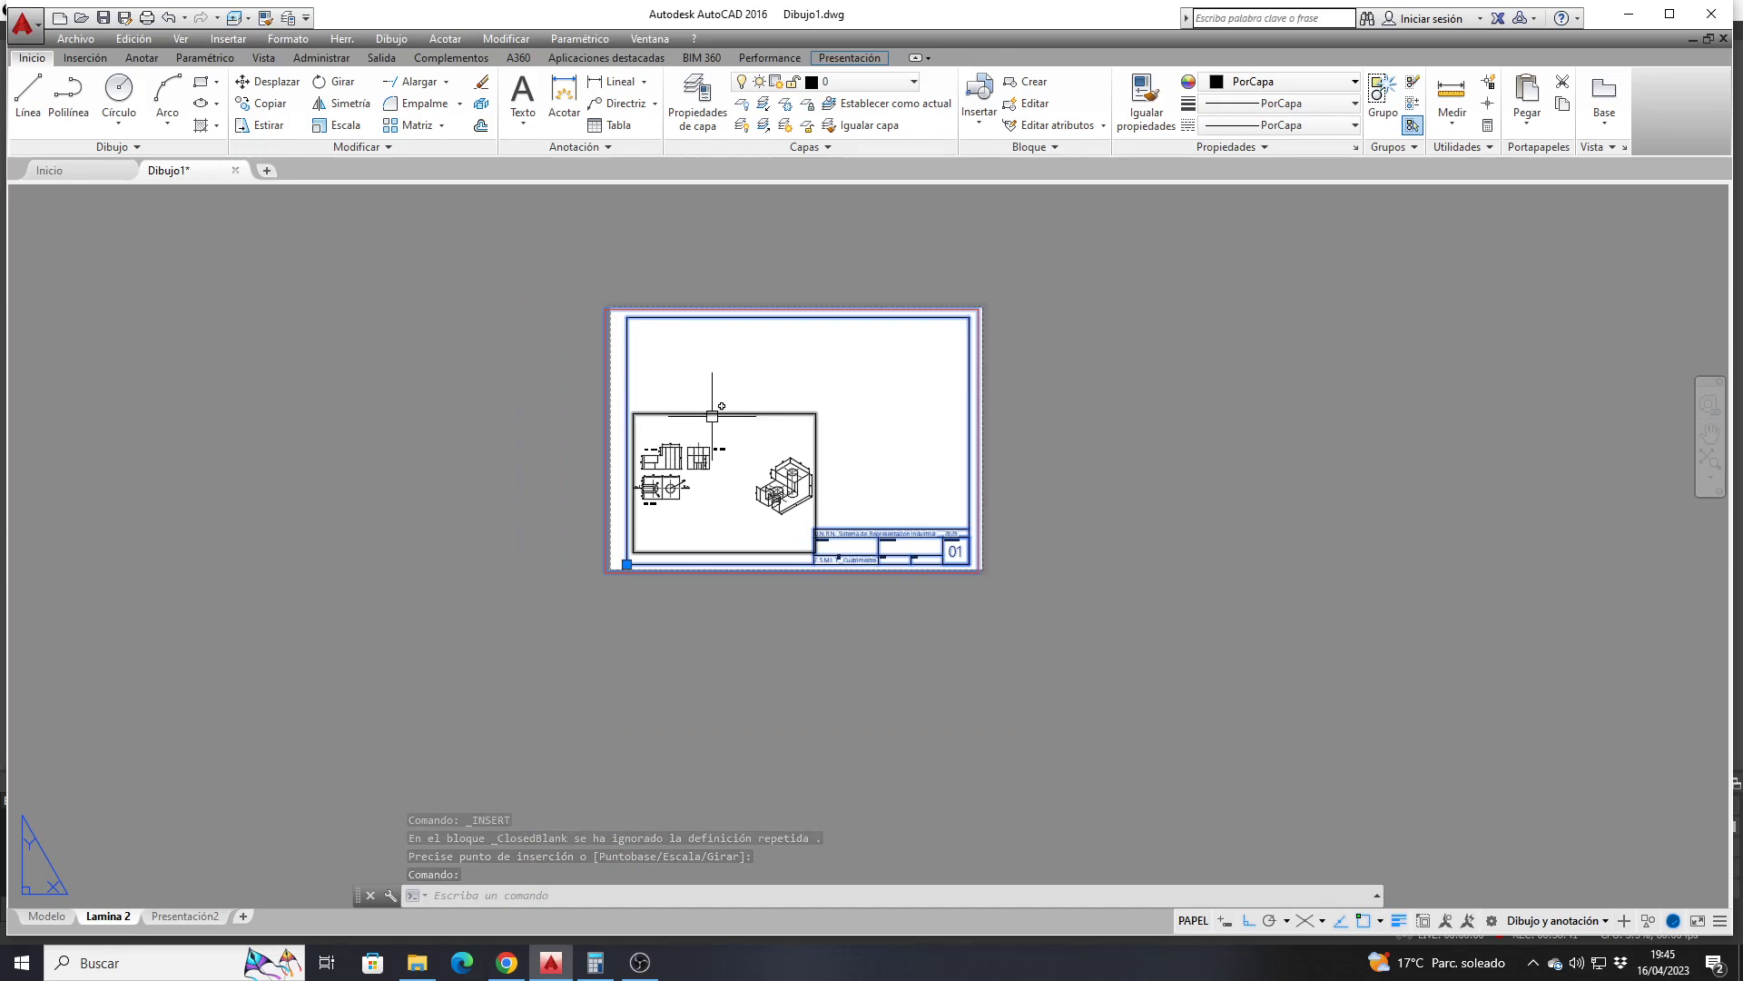
{"action": "key", "text": "Escape"}
{"action": "left_click", "coordinate": [597, 574]}
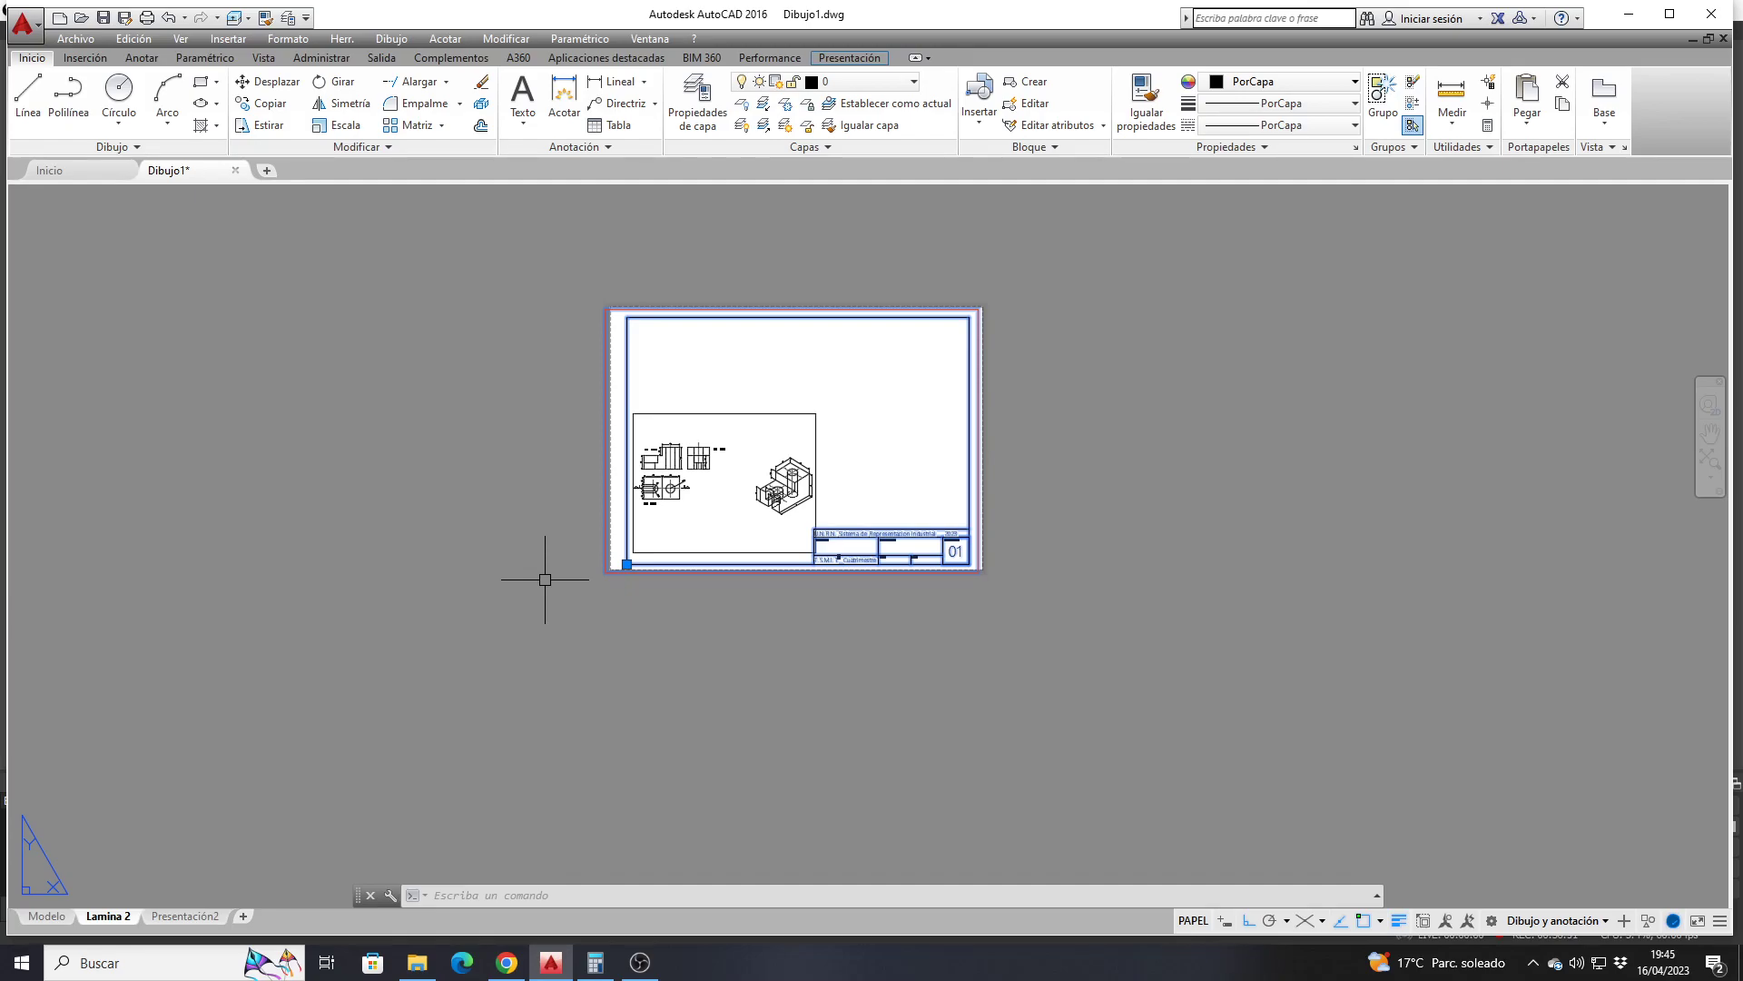
{"action": "key", "text": "Escape"}
{"action": "left_click", "coordinate": [691, 98]}
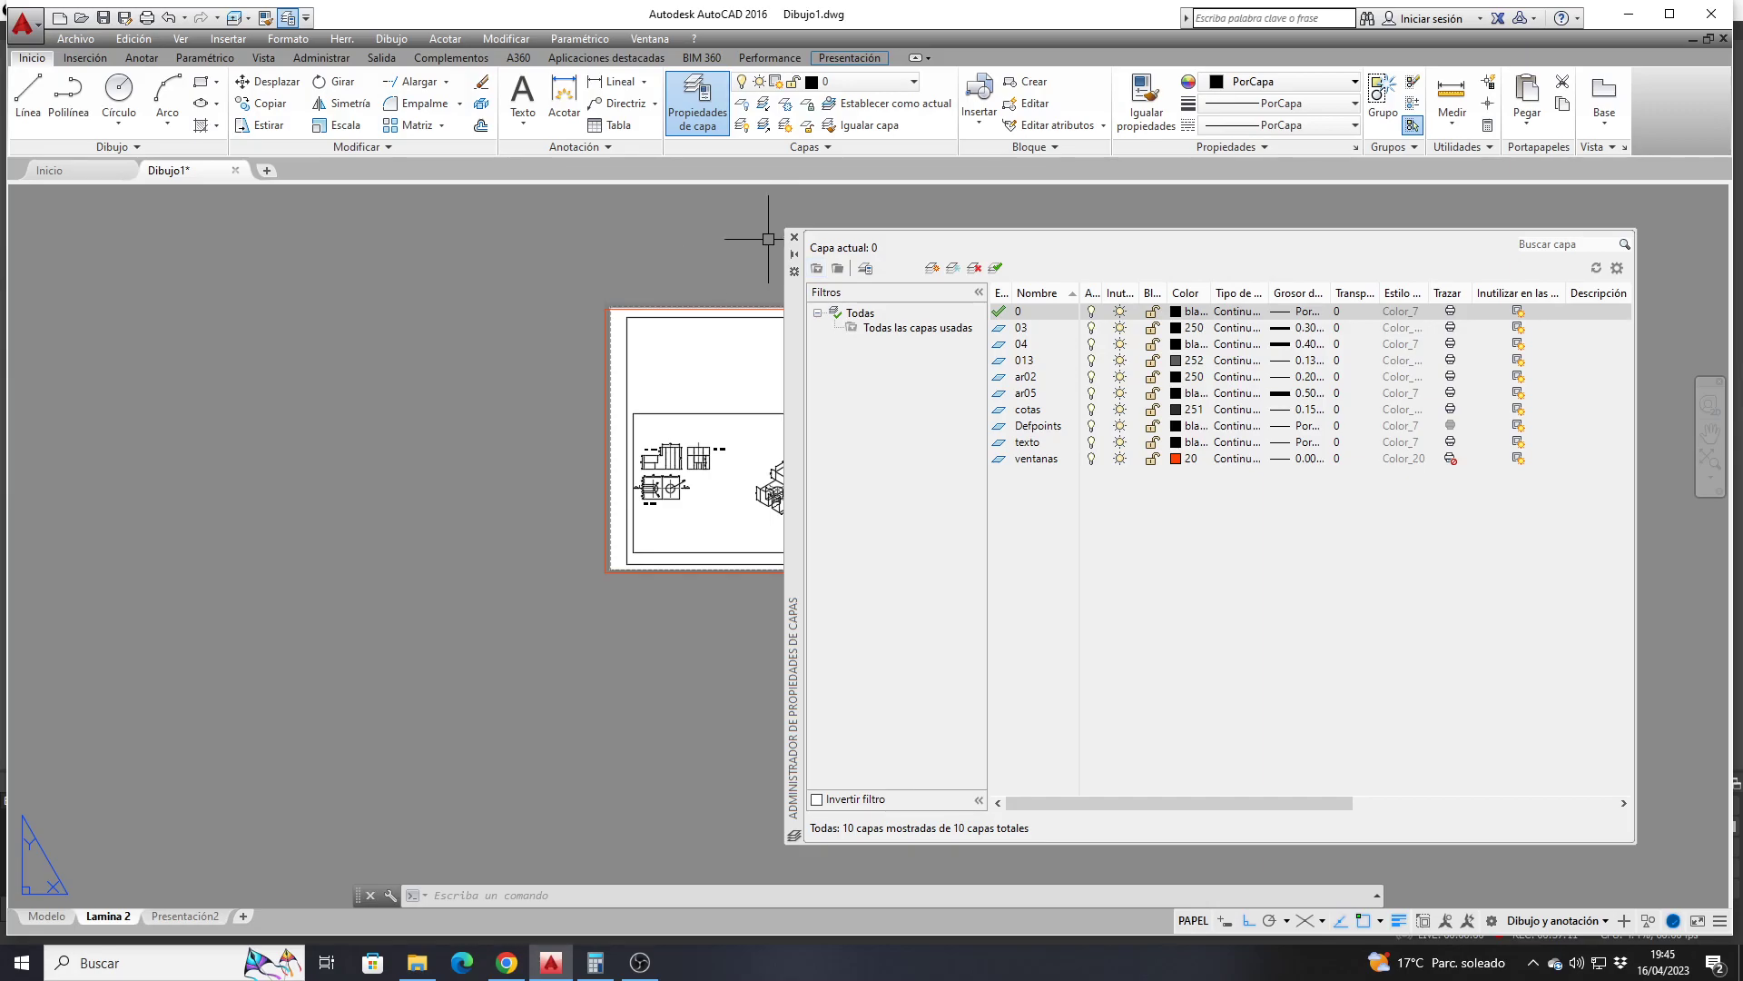
{"action": "left_click", "coordinate": [795, 238]}
Move the frame block with Ortho off so its outer lower-left corner meets the sheet's lower-left corner
{"action": "scroll", "coordinate": [606, 582], "scroll_direction": "up", "scroll_amount": 4}
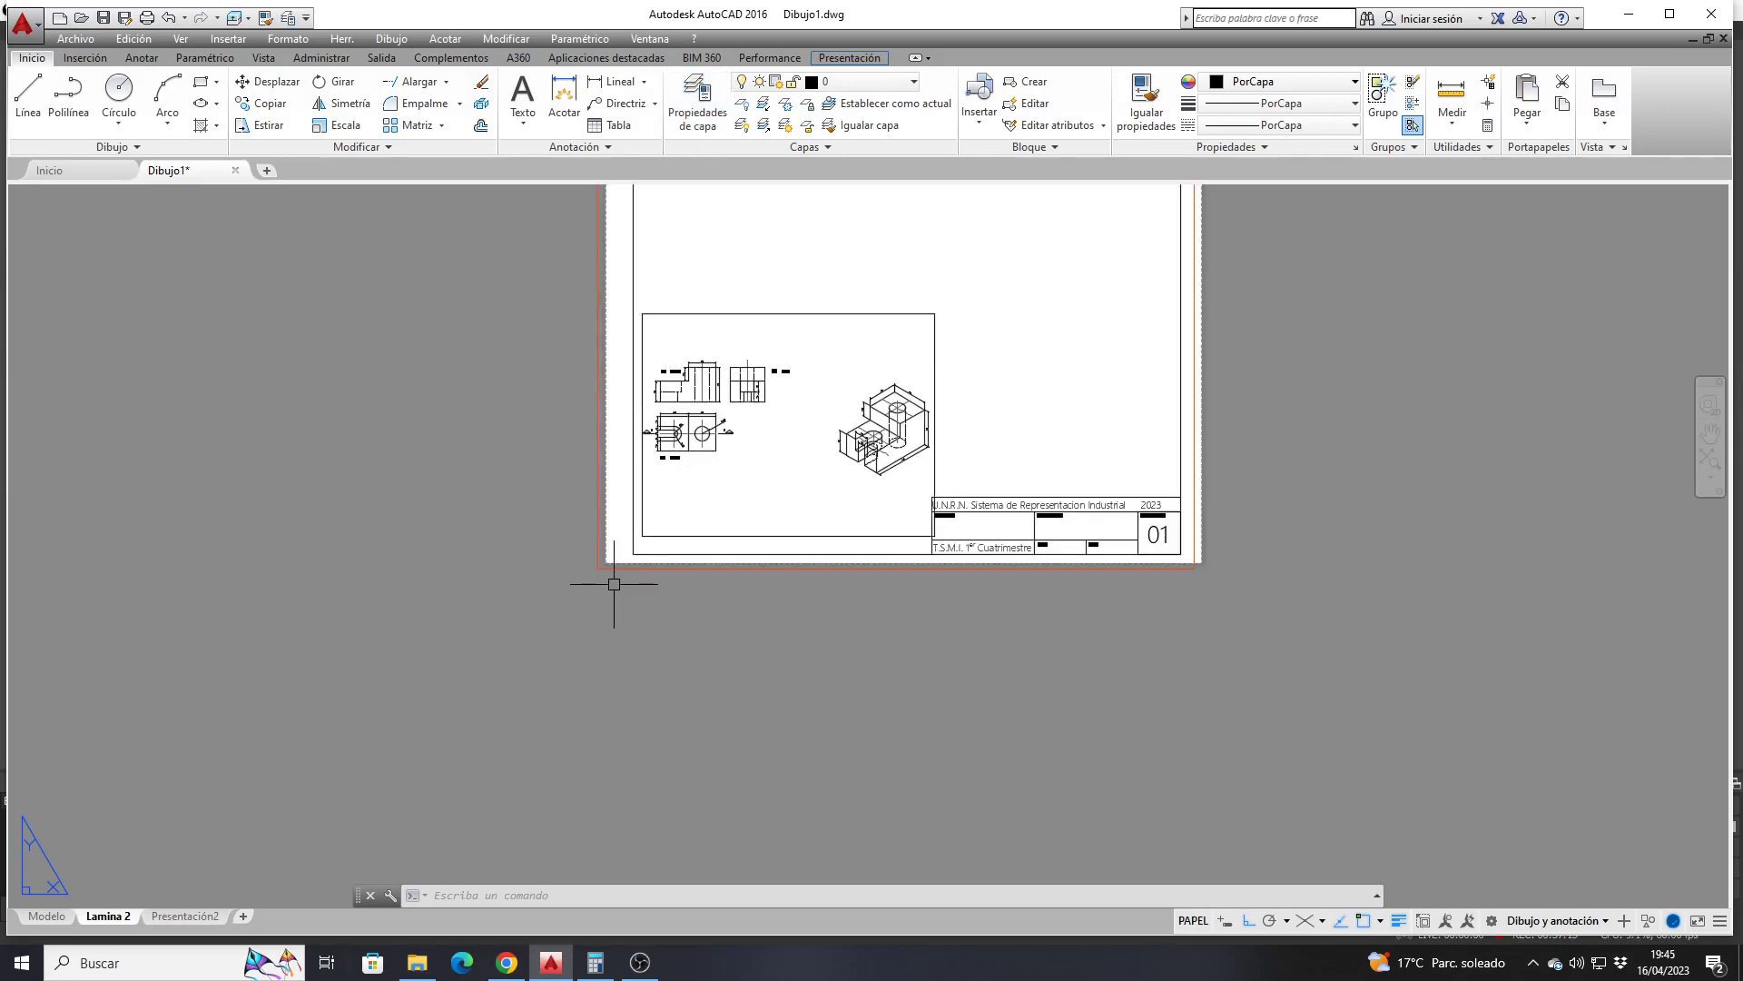
{"action": "scroll", "coordinate": [602, 578], "scroll_direction": "up", "scroll_amount": 2}
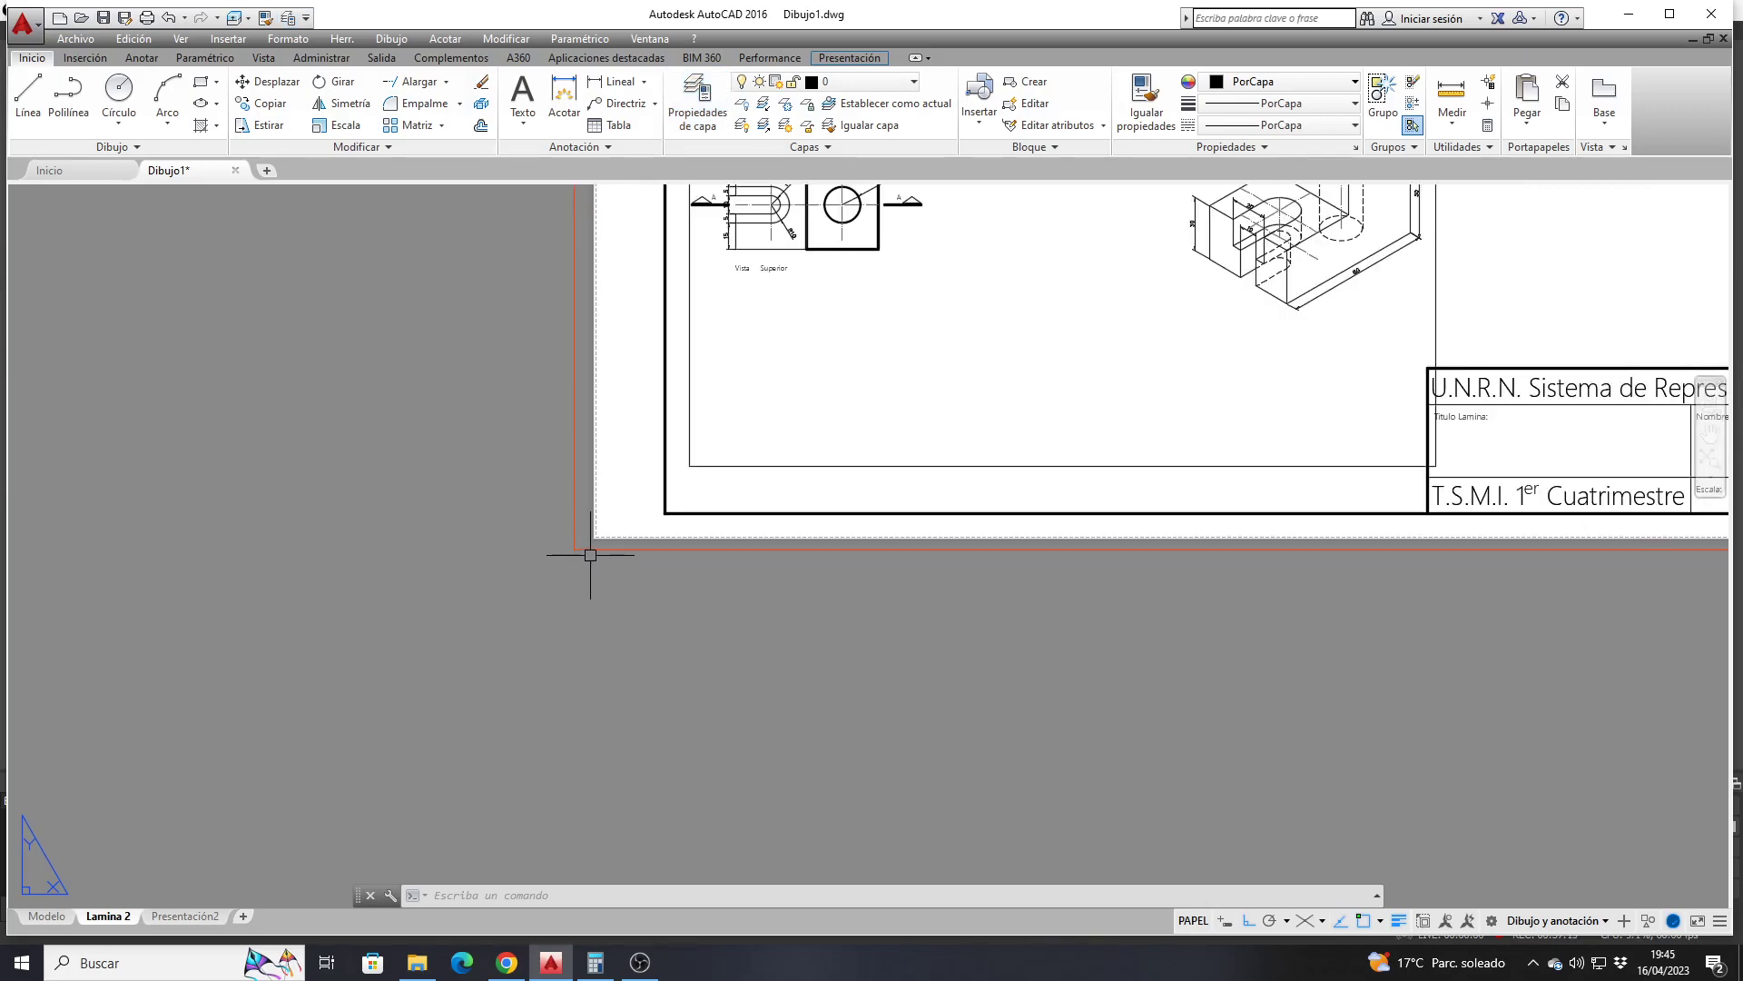
{"action": "left_click", "coordinate": [589, 549]}
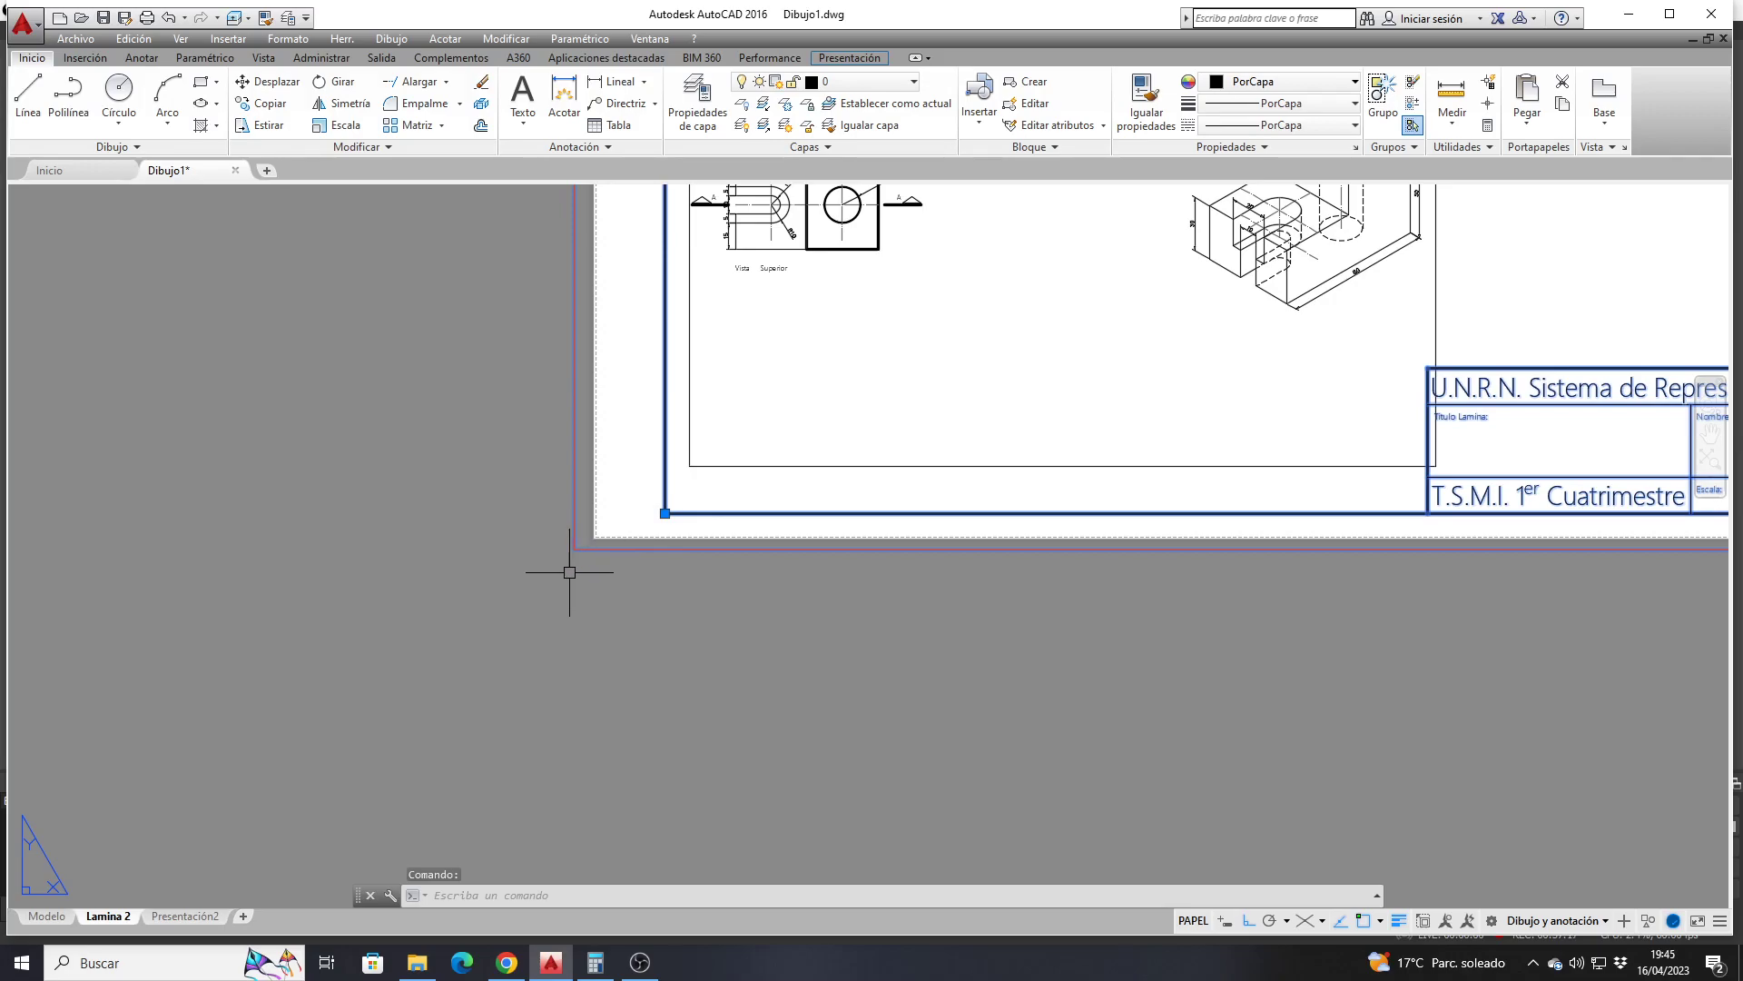
{"action": "scroll", "coordinate": [569, 572], "scroll_direction": "down", "scroll_amount": 4}
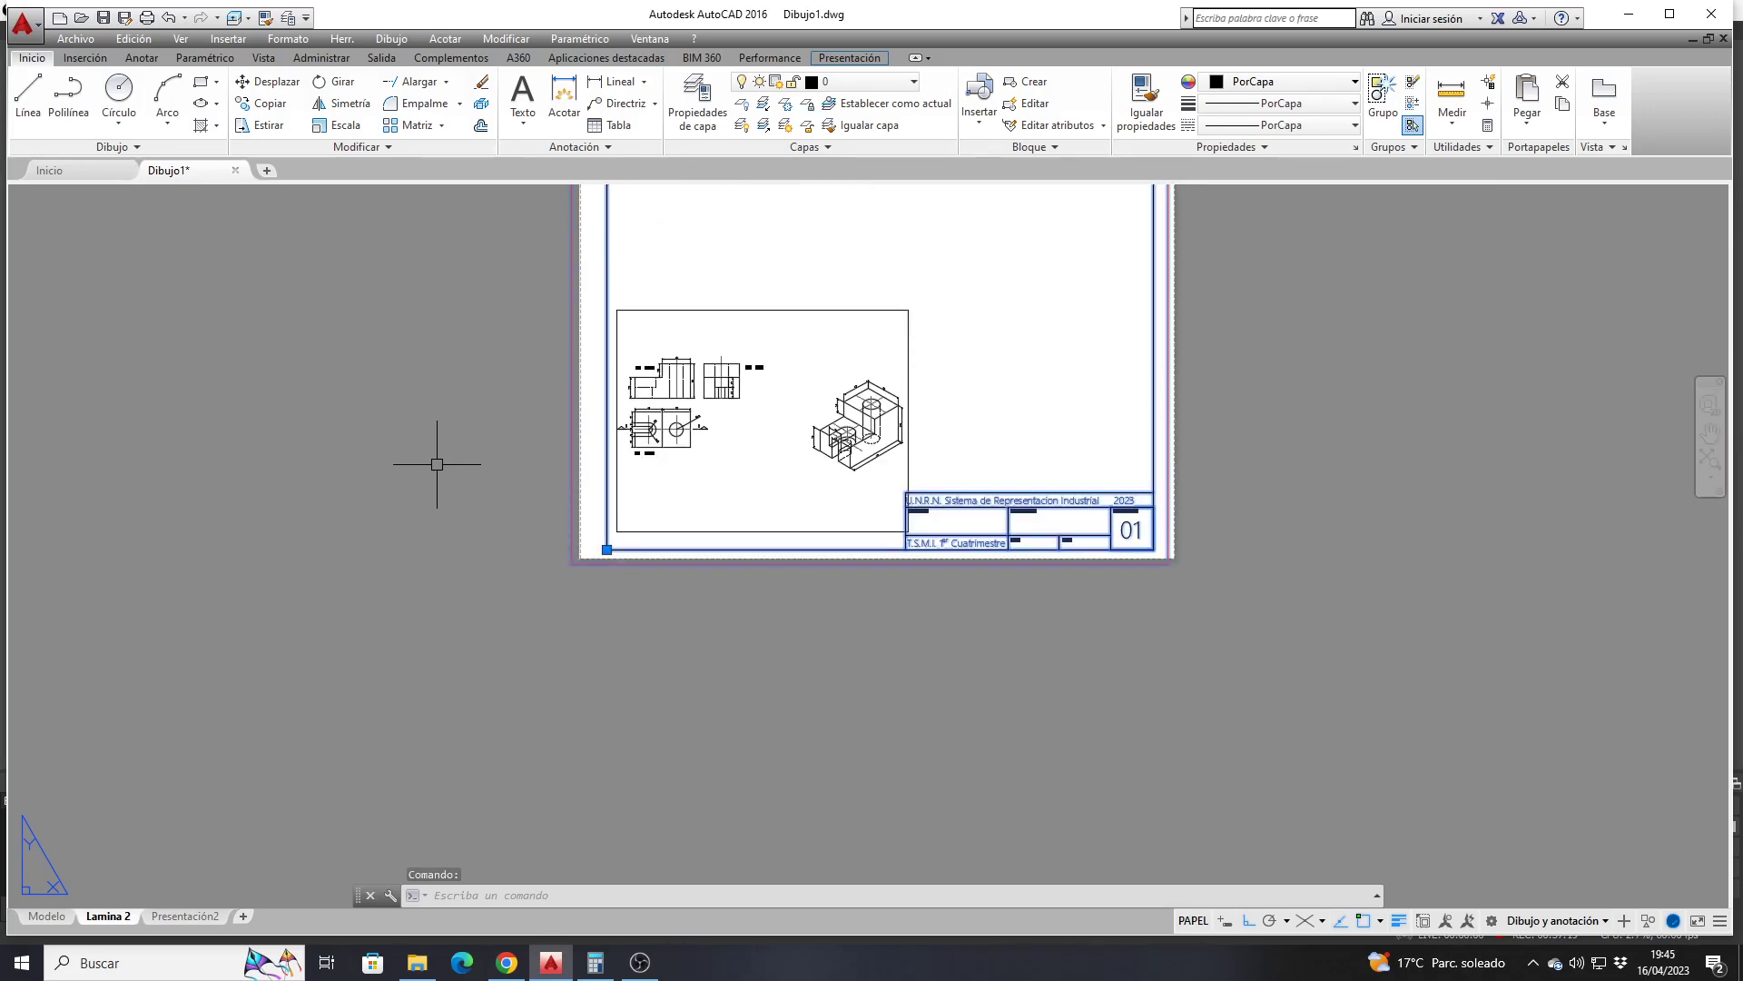
{"action": "left_click", "coordinate": [266, 82]}
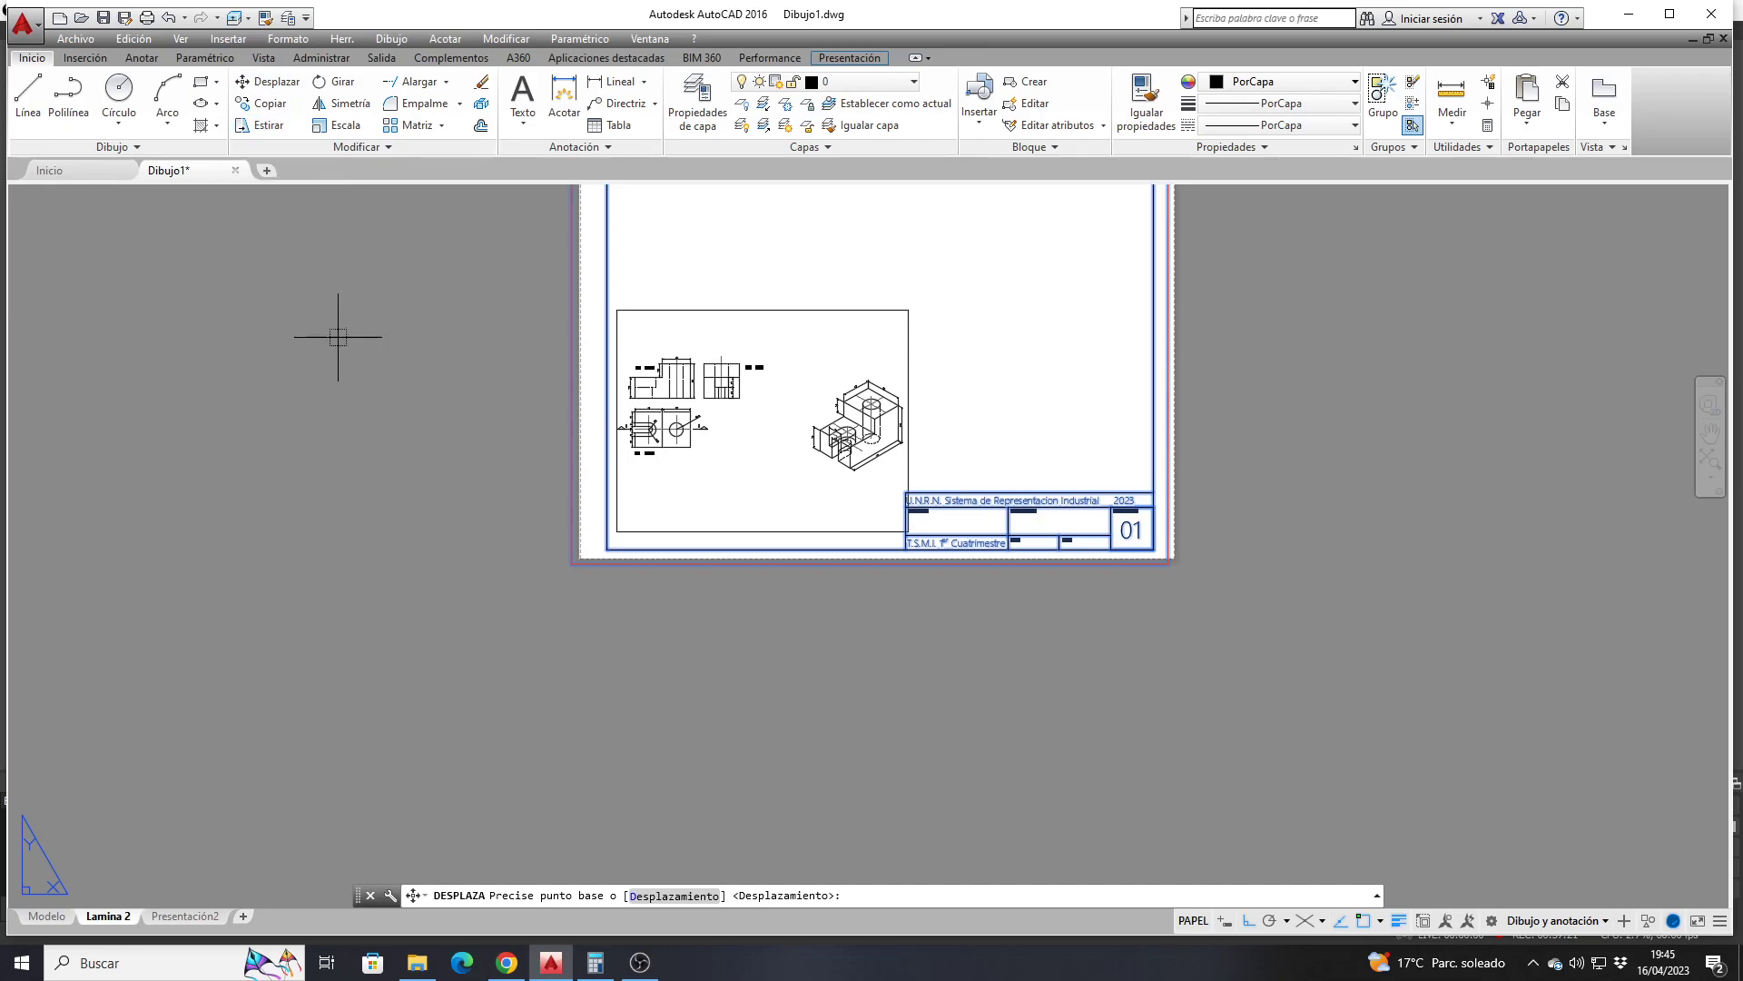
{"action": "left_click", "coordinate": [571, 563]}
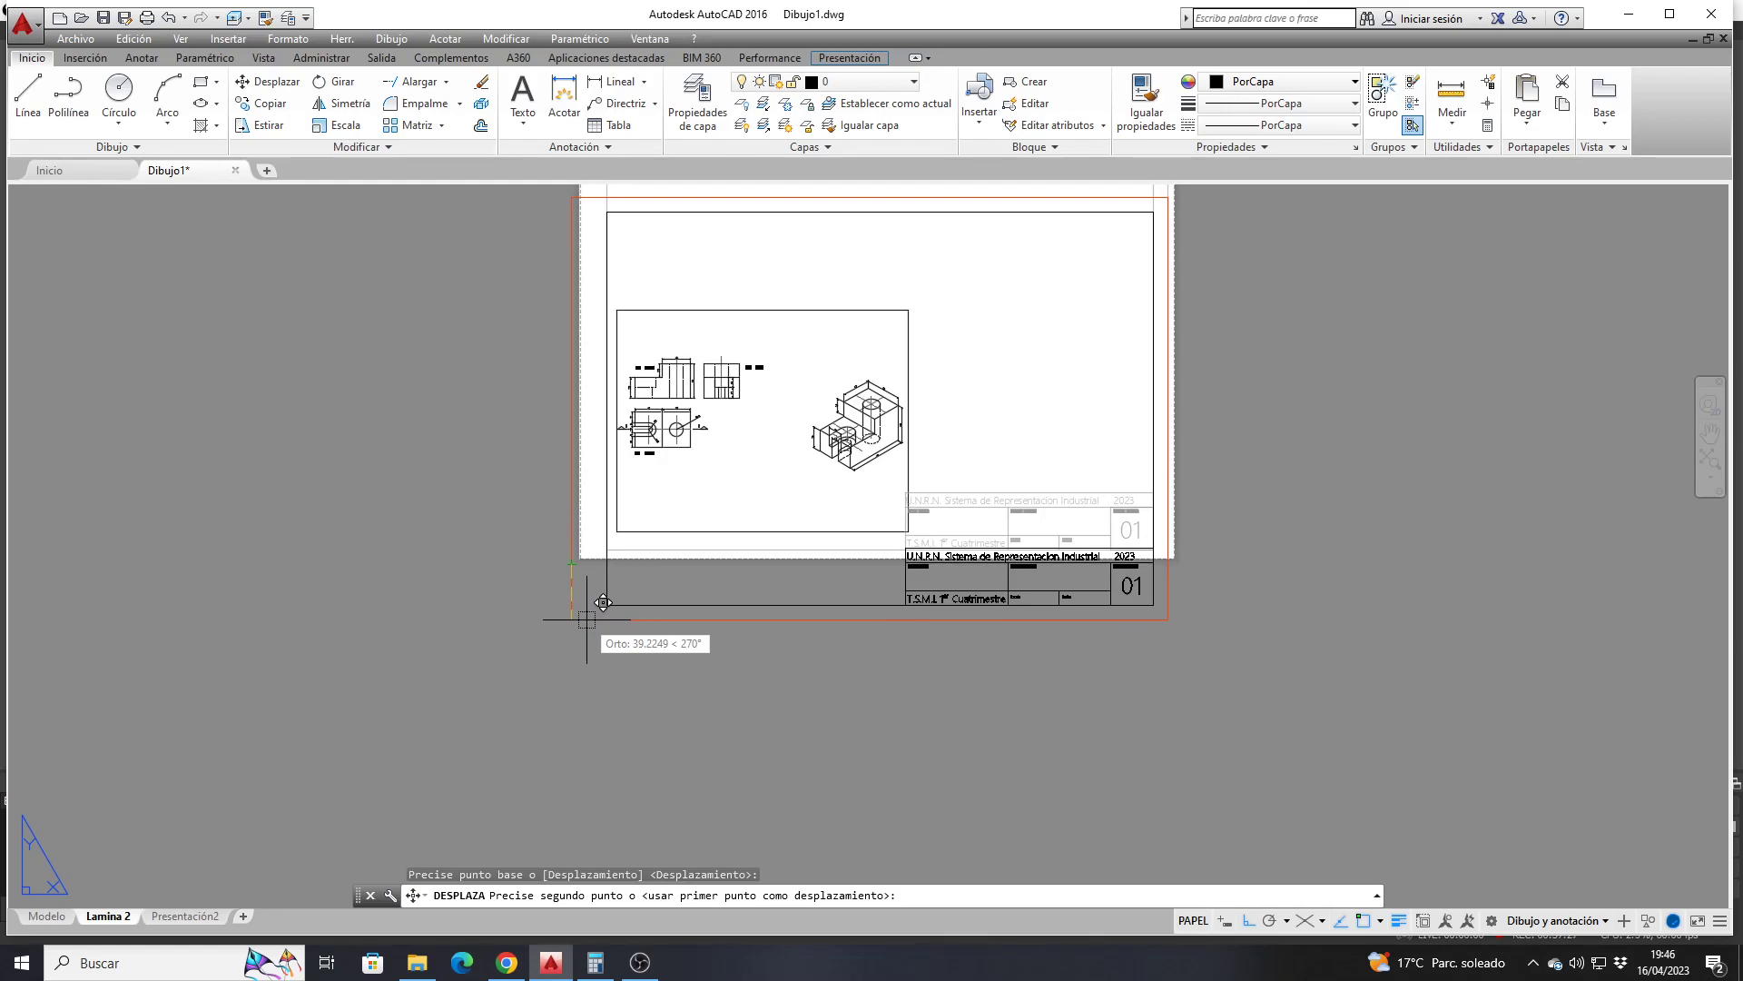
{"action": "scroll", "coordinate": [588, 554], "scroll_direction": "up", "scroll_amount": 5}
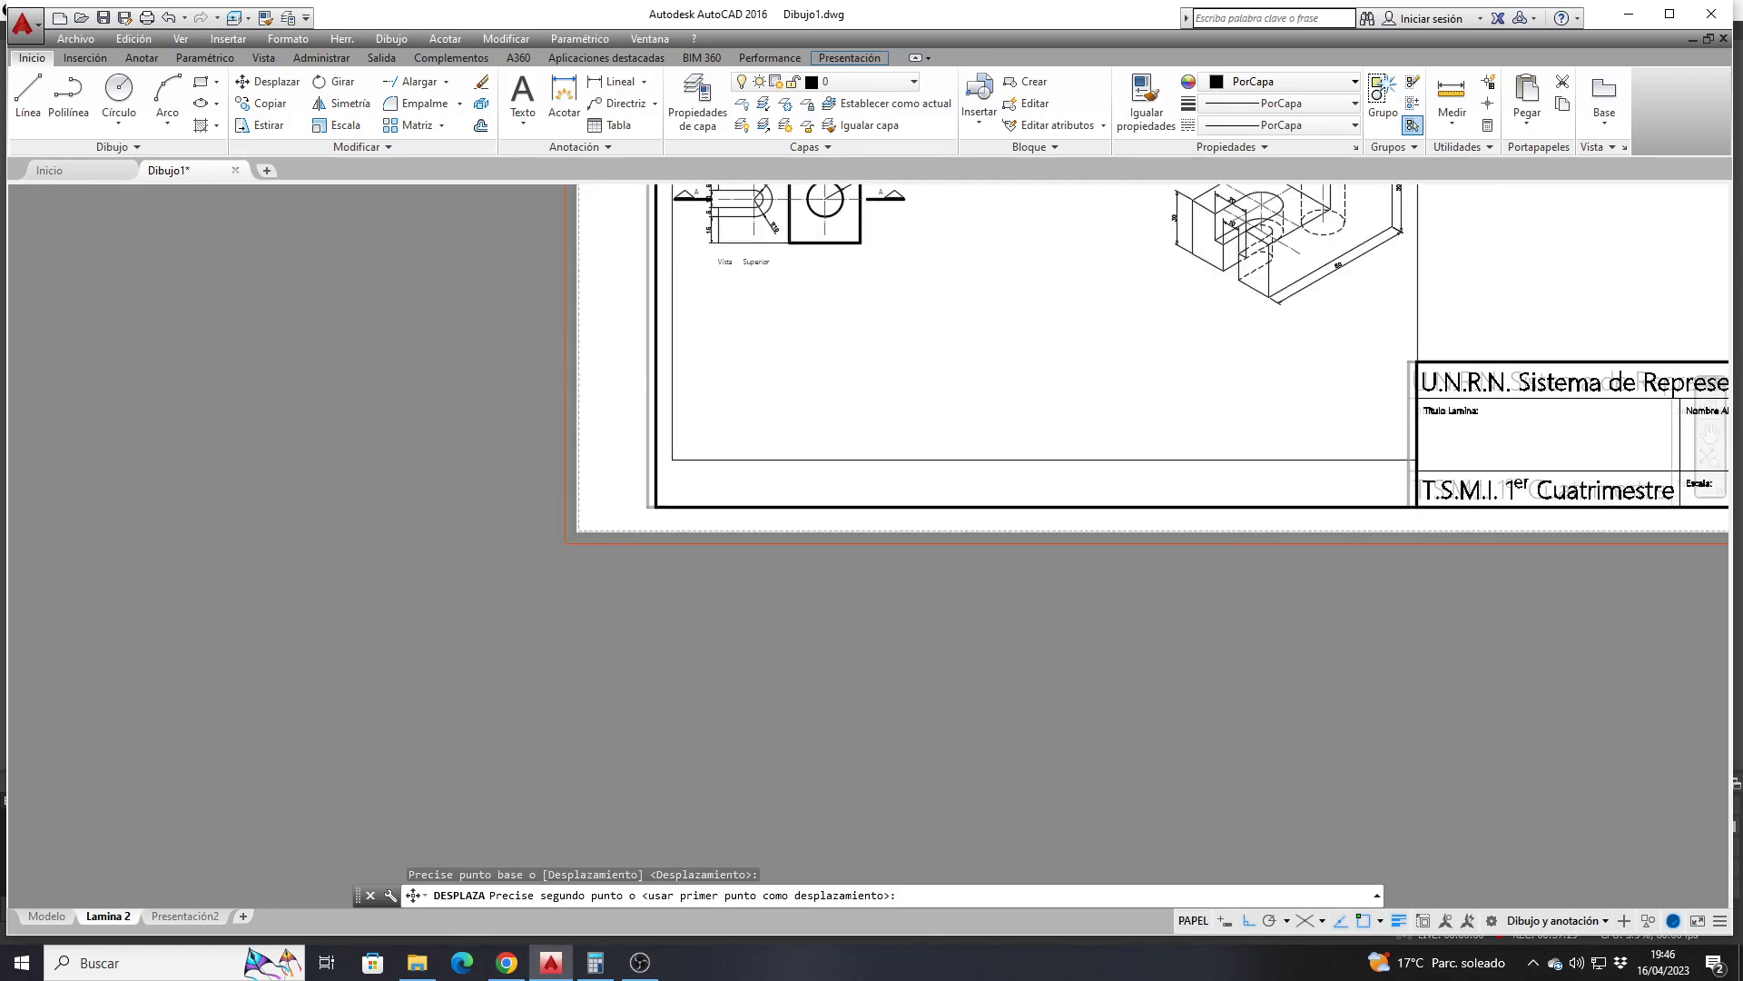
{"action": "scroll", "coordinate": [555, 498], "scroll_direction": "up", "scroll_amount": 4}
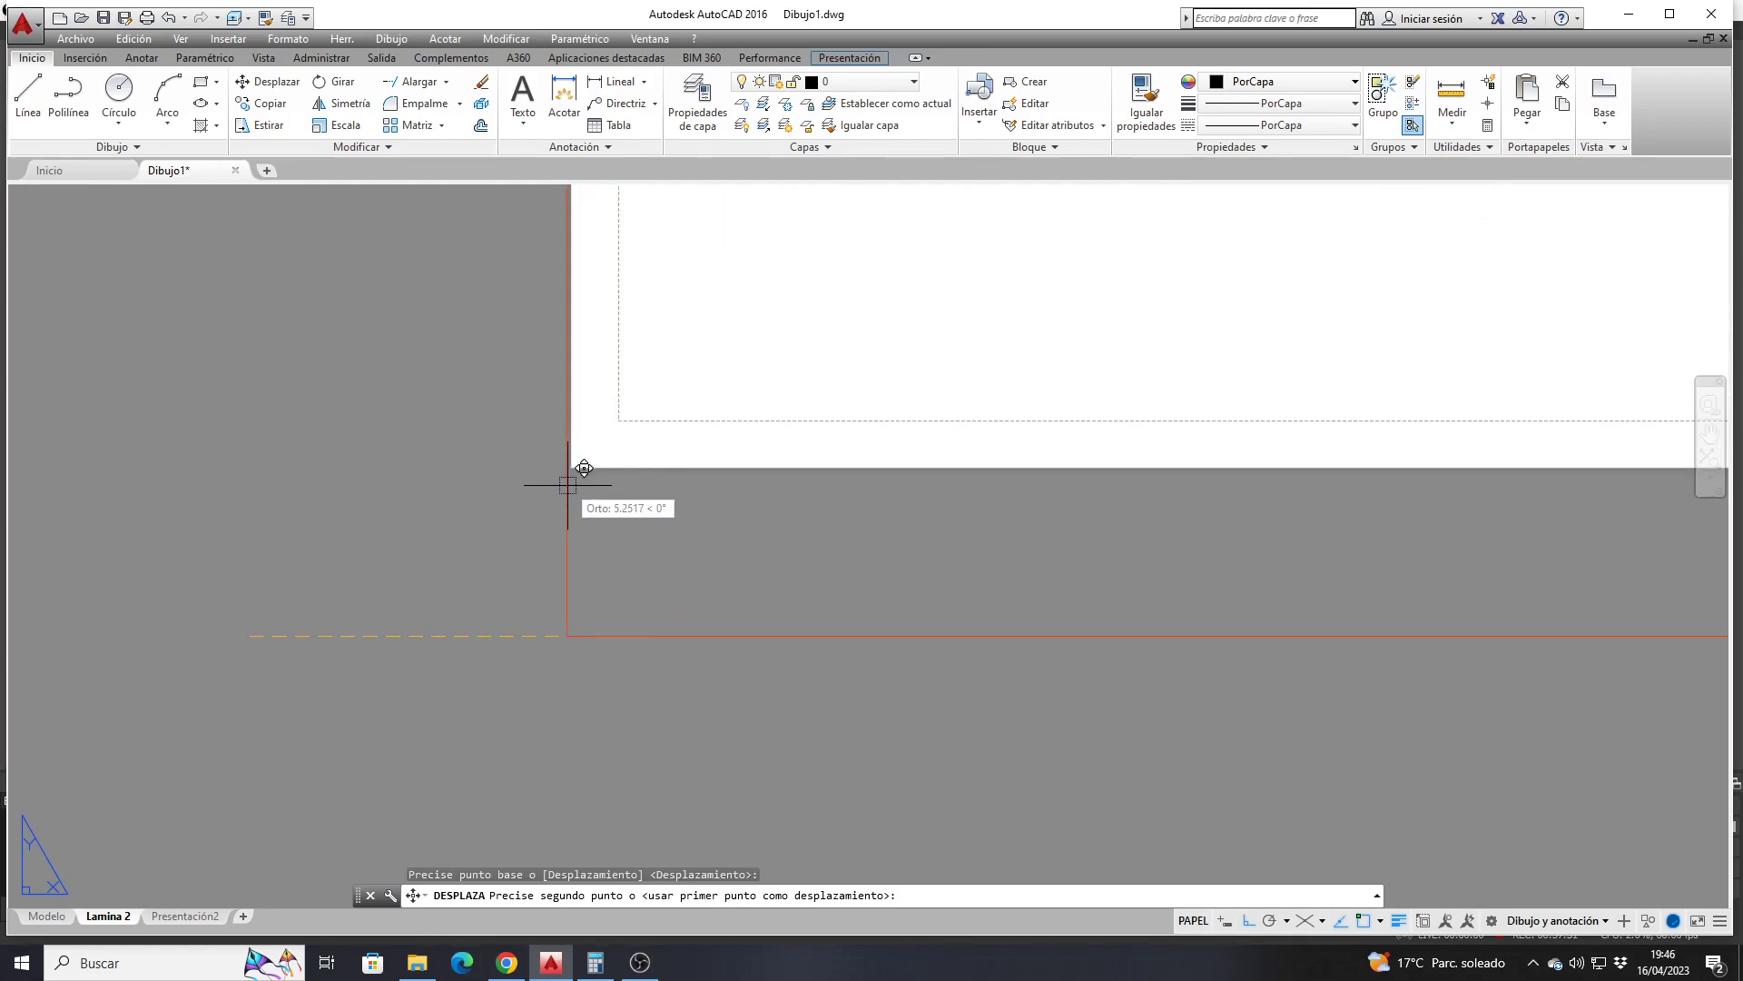
{"action": "key", "text": "F8"}
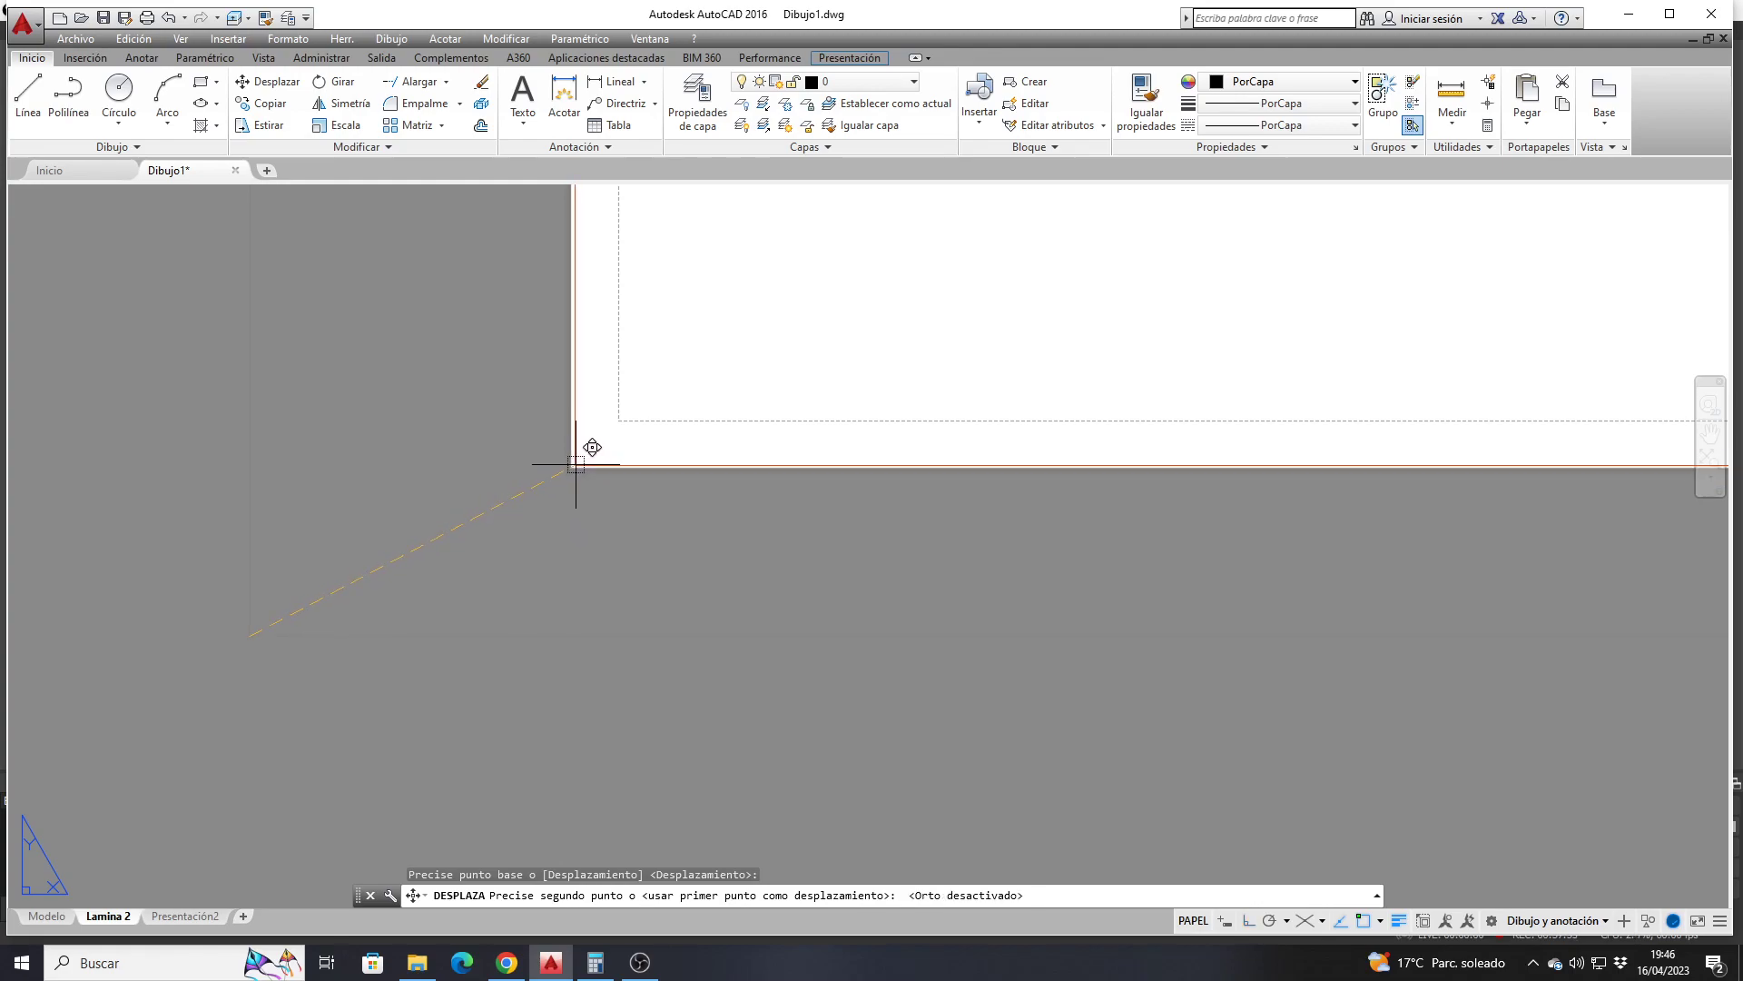
{"action": "left_click", "coordinate": [573, 465]}
{"action": "scroll", "coordinate": [490, 540], "scroll_direction": "down", "scroll_amount": 5}
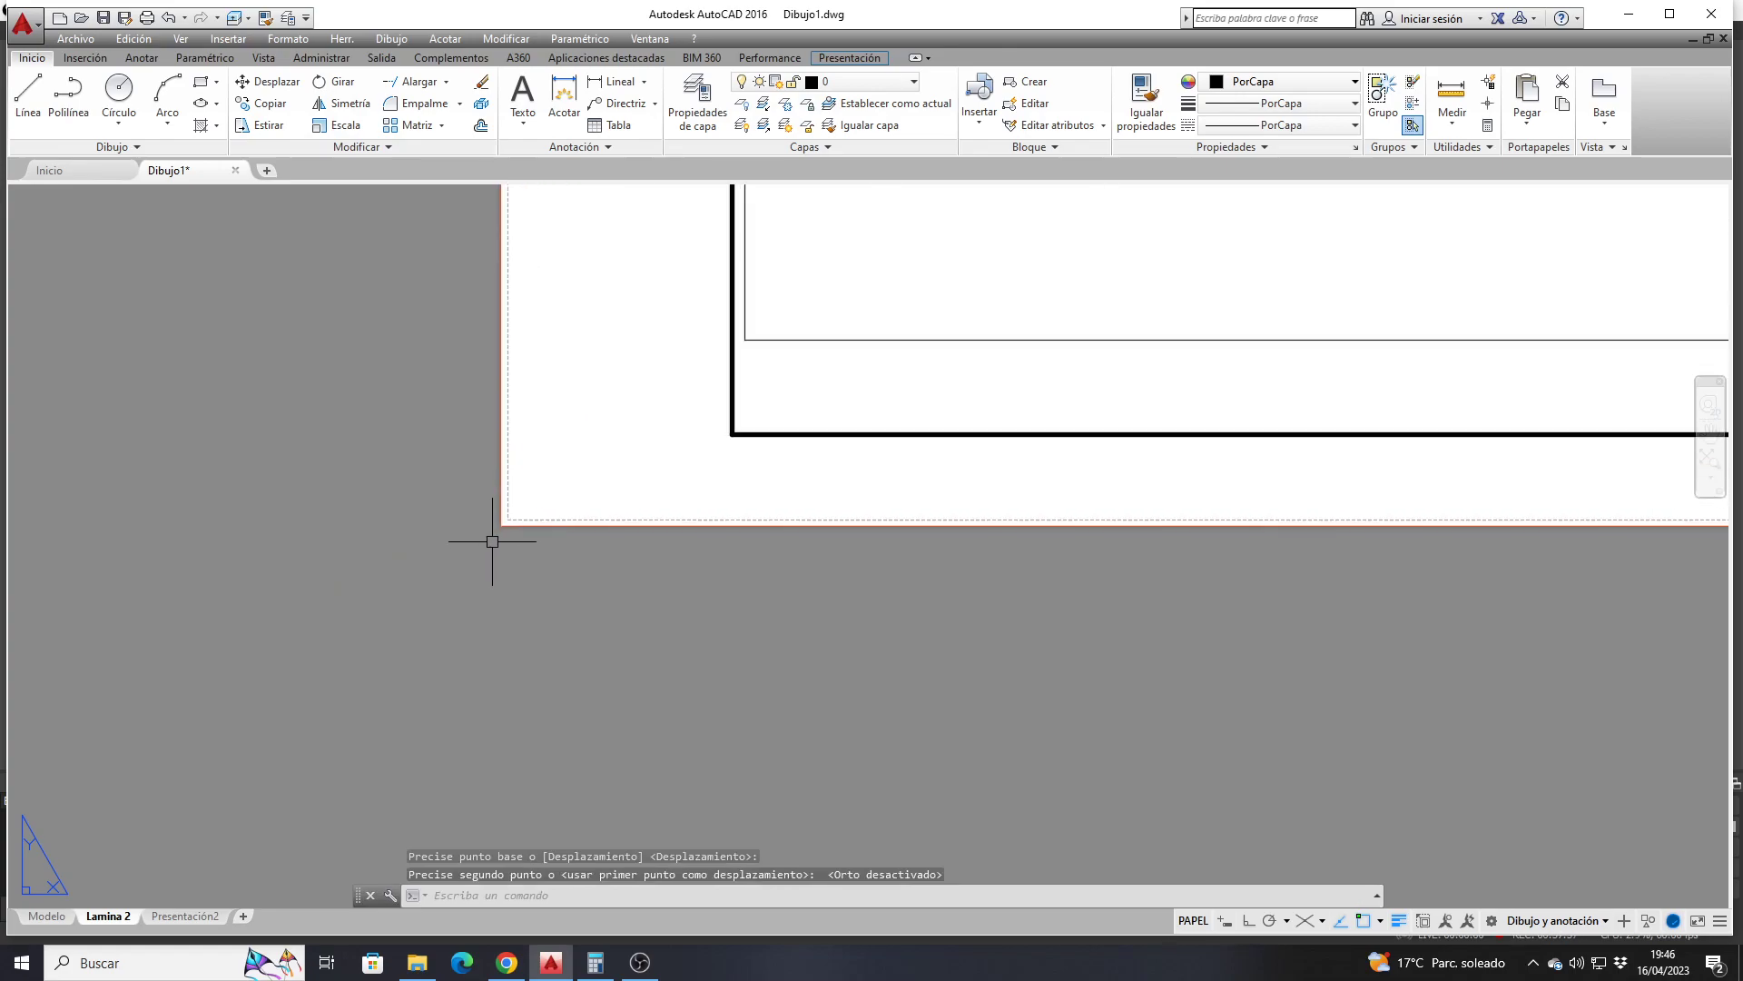
{"action": "scroll", "coordinate": [516, 558], "scroll_direction": "down", "scroll_amount": 2}
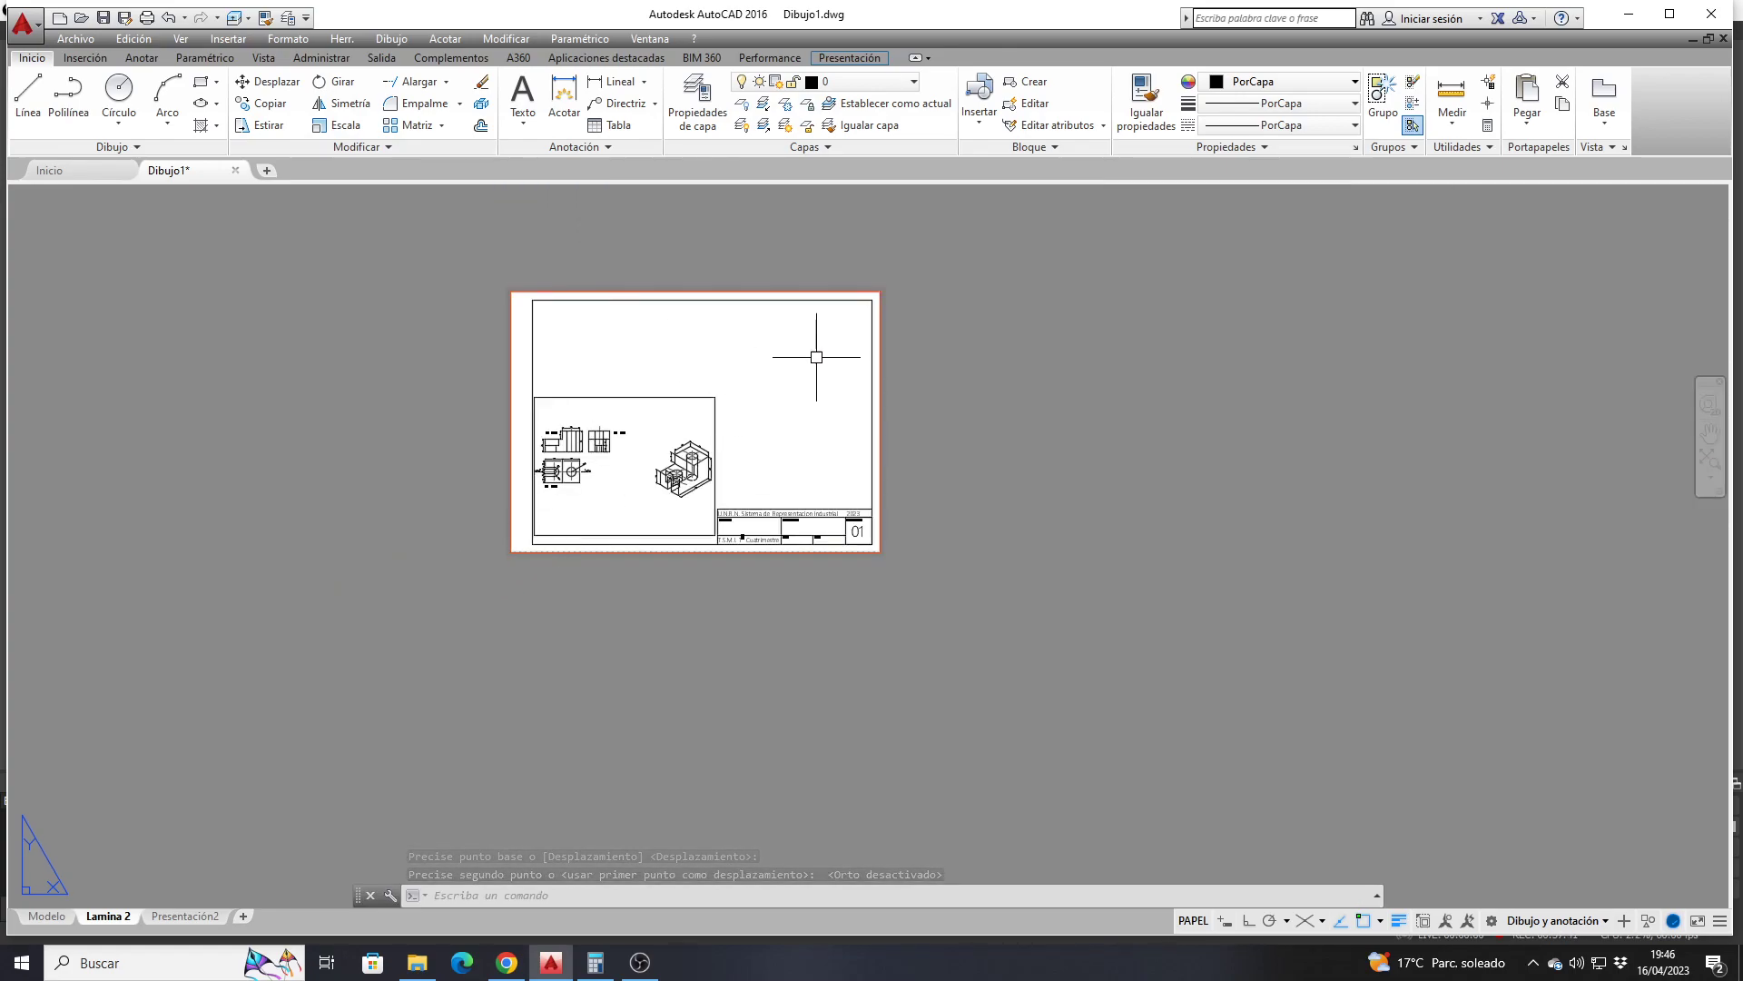
Delete the existing viewport showing the part's views from the sheet
{"action": "middle_click_drag", "start_coordinate": [763, 434], "coordinate": [746, 488]}
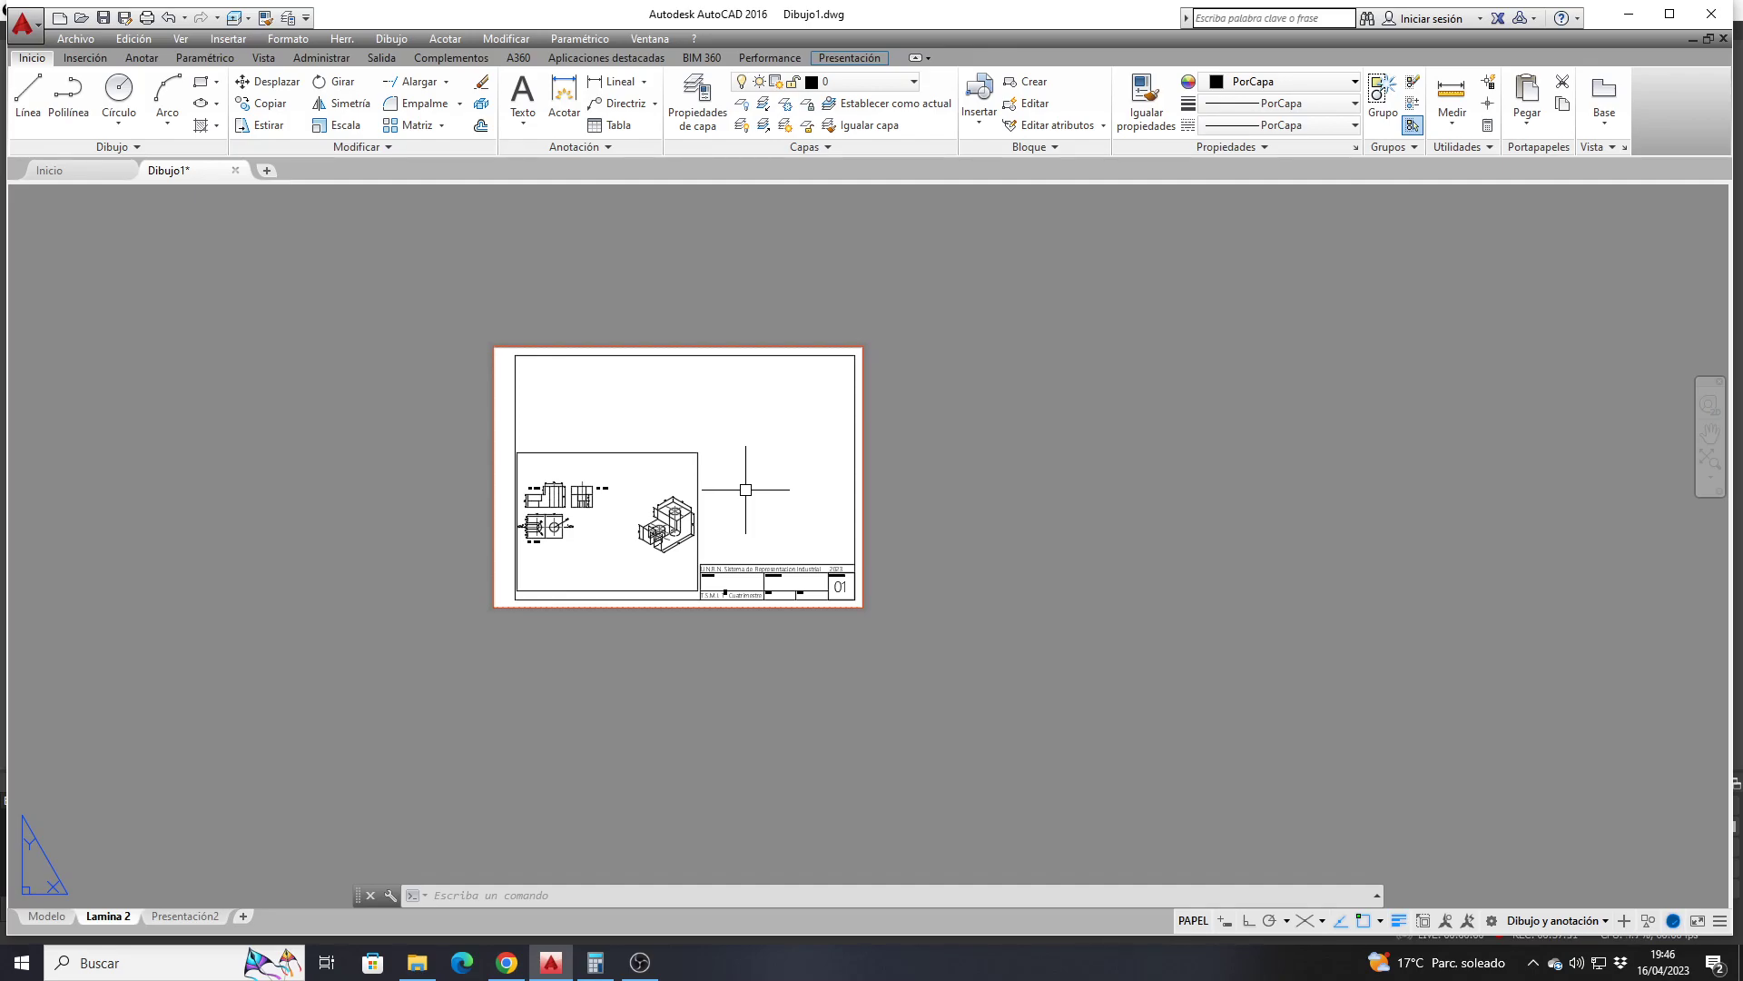
{"action": "left_click", "coordinate": [666, 452]}
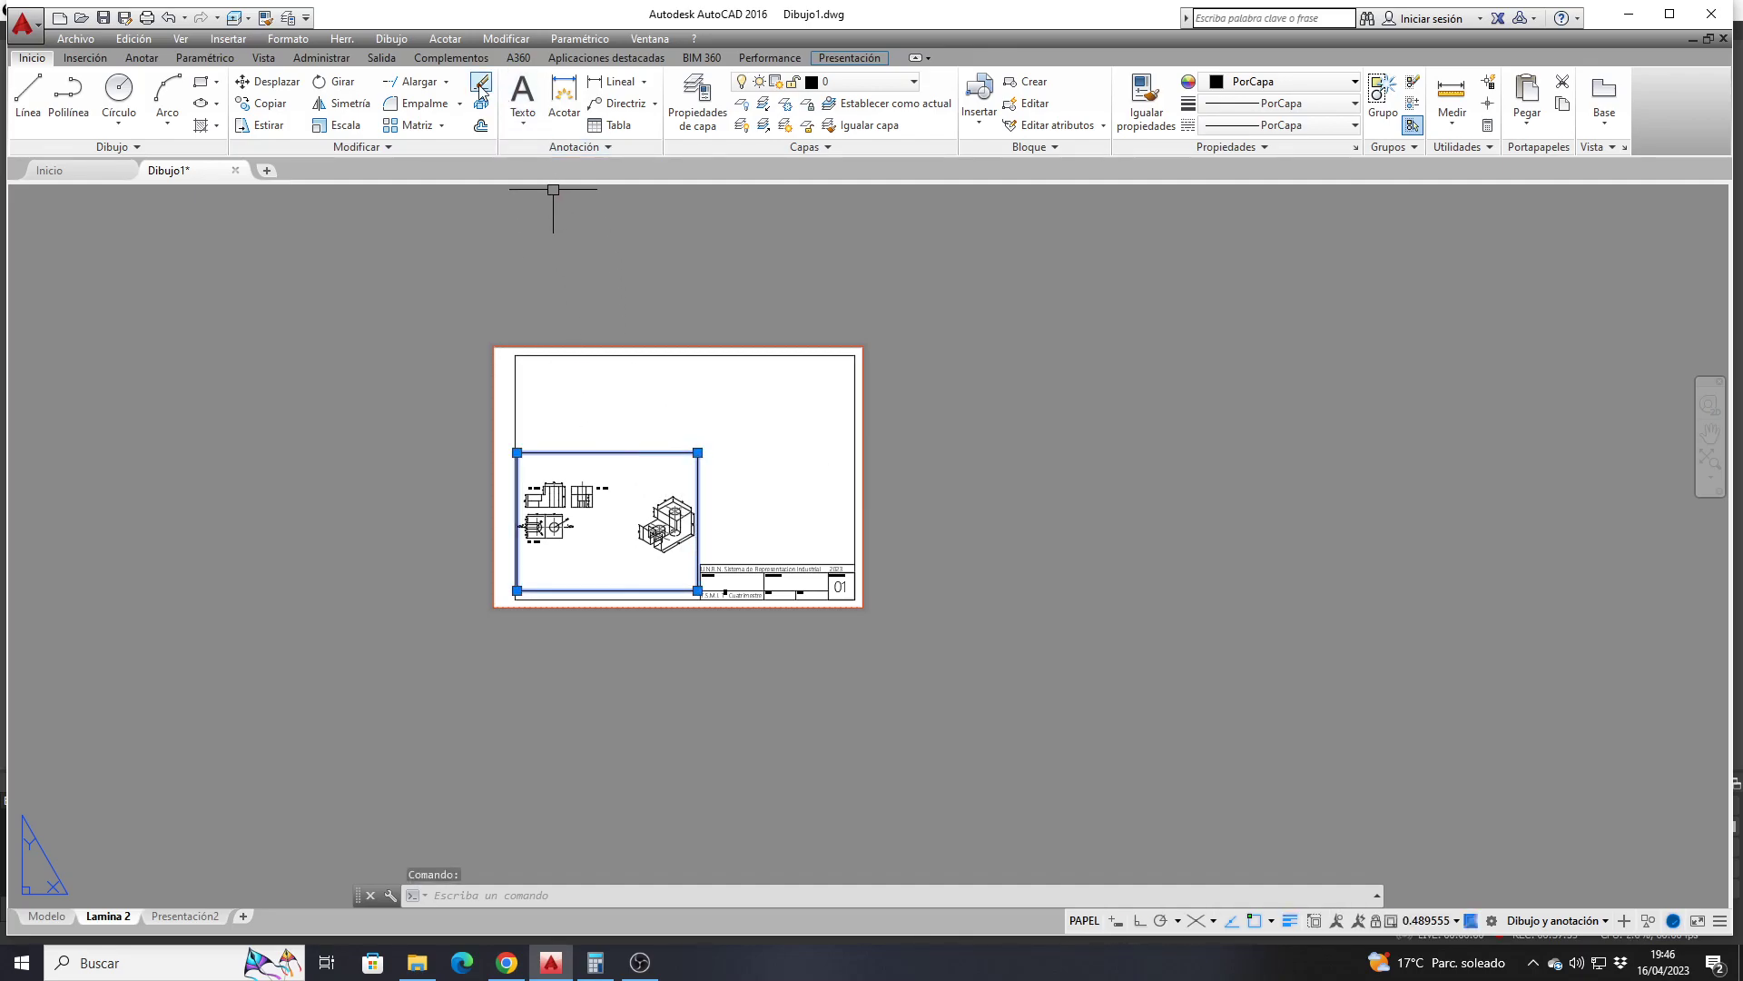
{"action": "key", "text": "Delete"}
{"action": "scroll", "coordinate": [536, 512], "scroll_direction": "down", "scroll_amount": 2}
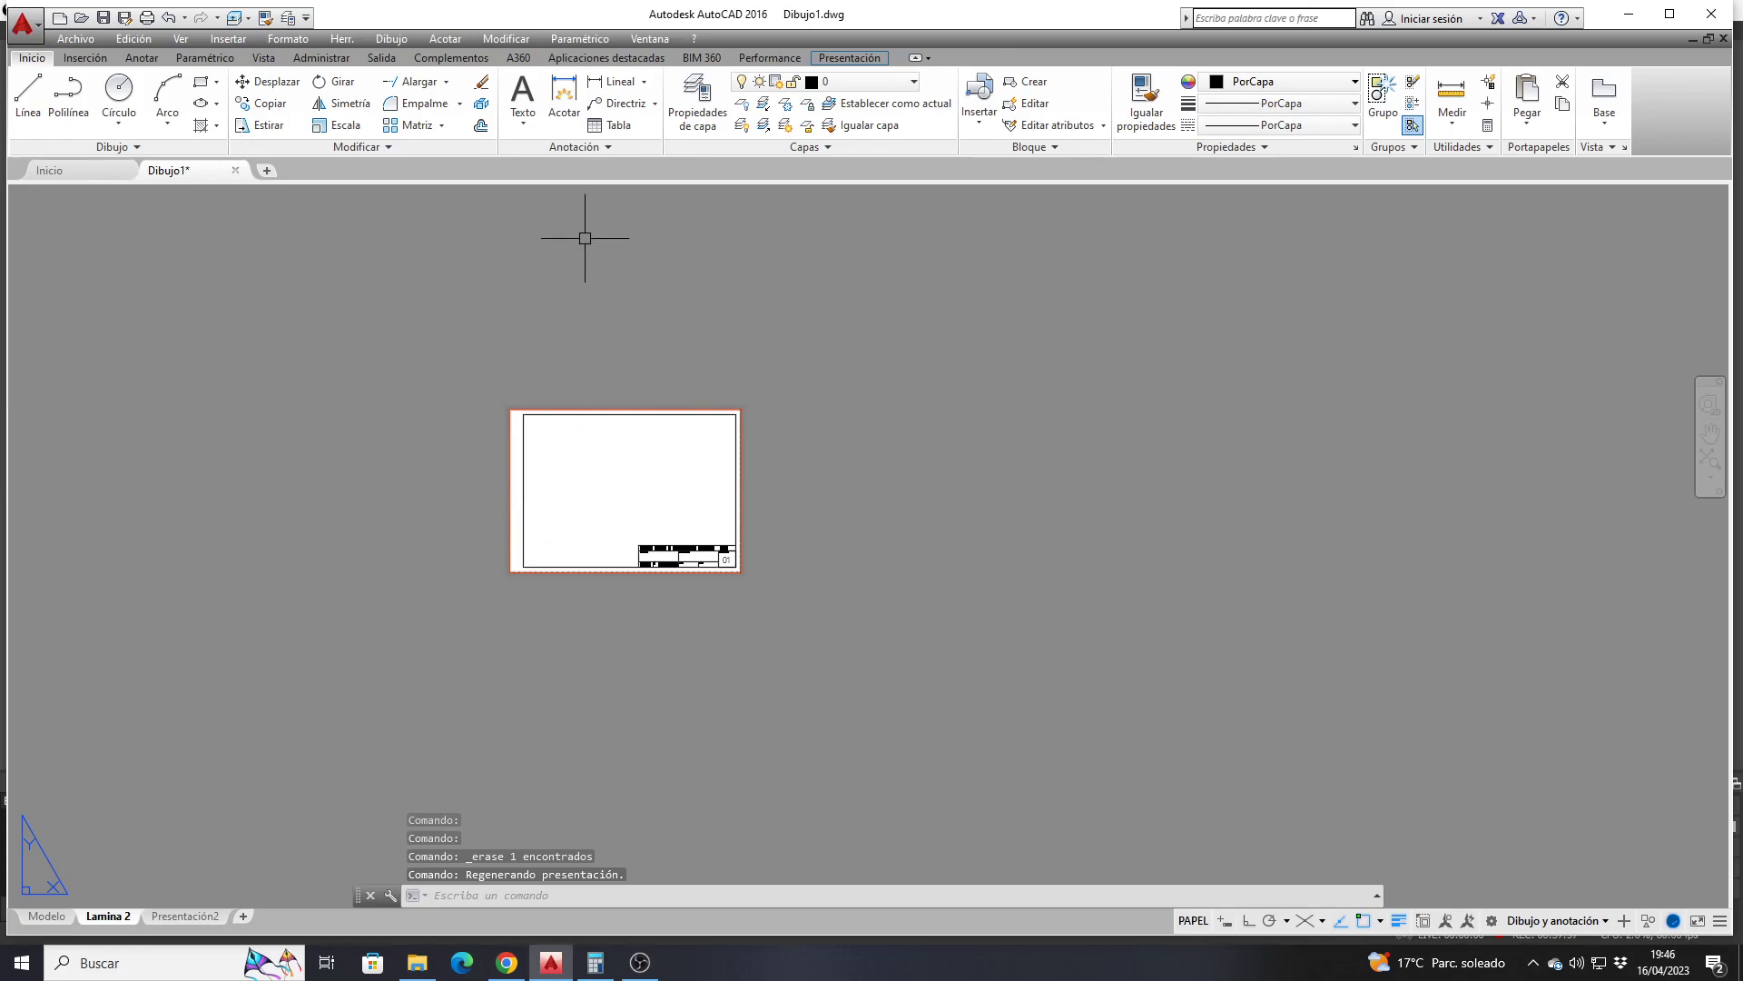
Make ventanas the current layer, keeping its color 20
{"action": "left_click", "coordinate": [912, 82]}
{"action": "left_click", "coordinate": [816, 301]}
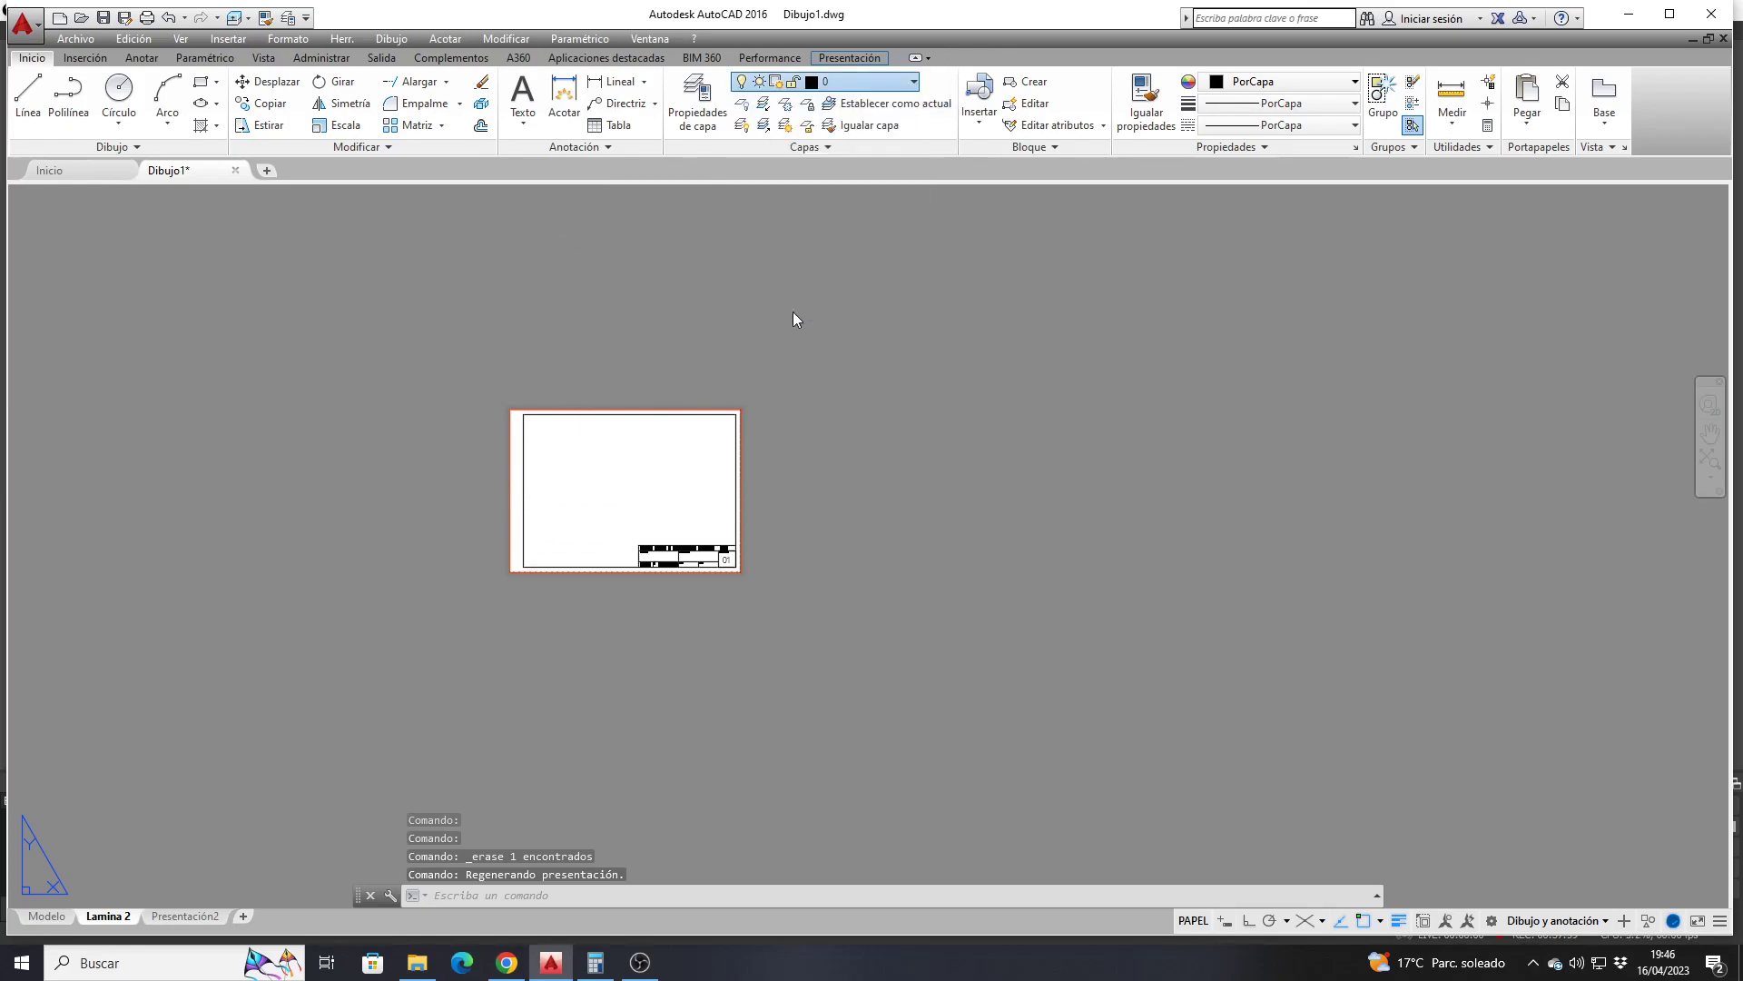
{"action": "left_click", "coordinate": [833, 625]}
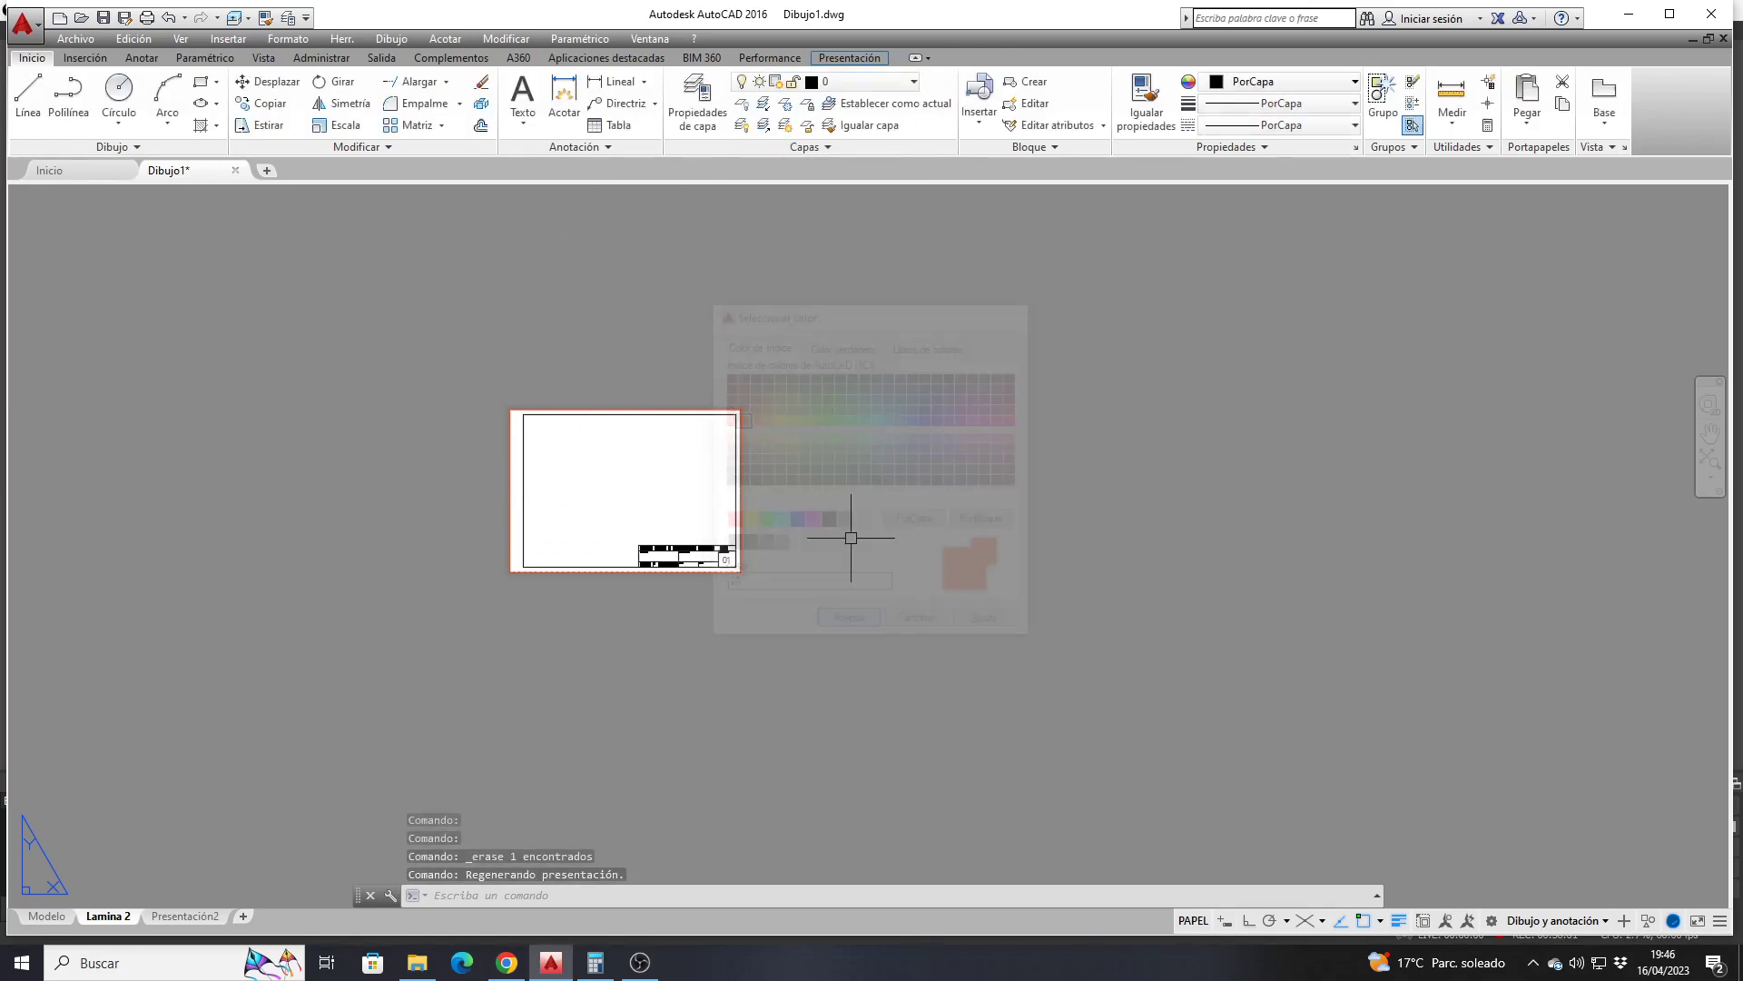
{"action": "left_click", "coordinate": [912, 81]}
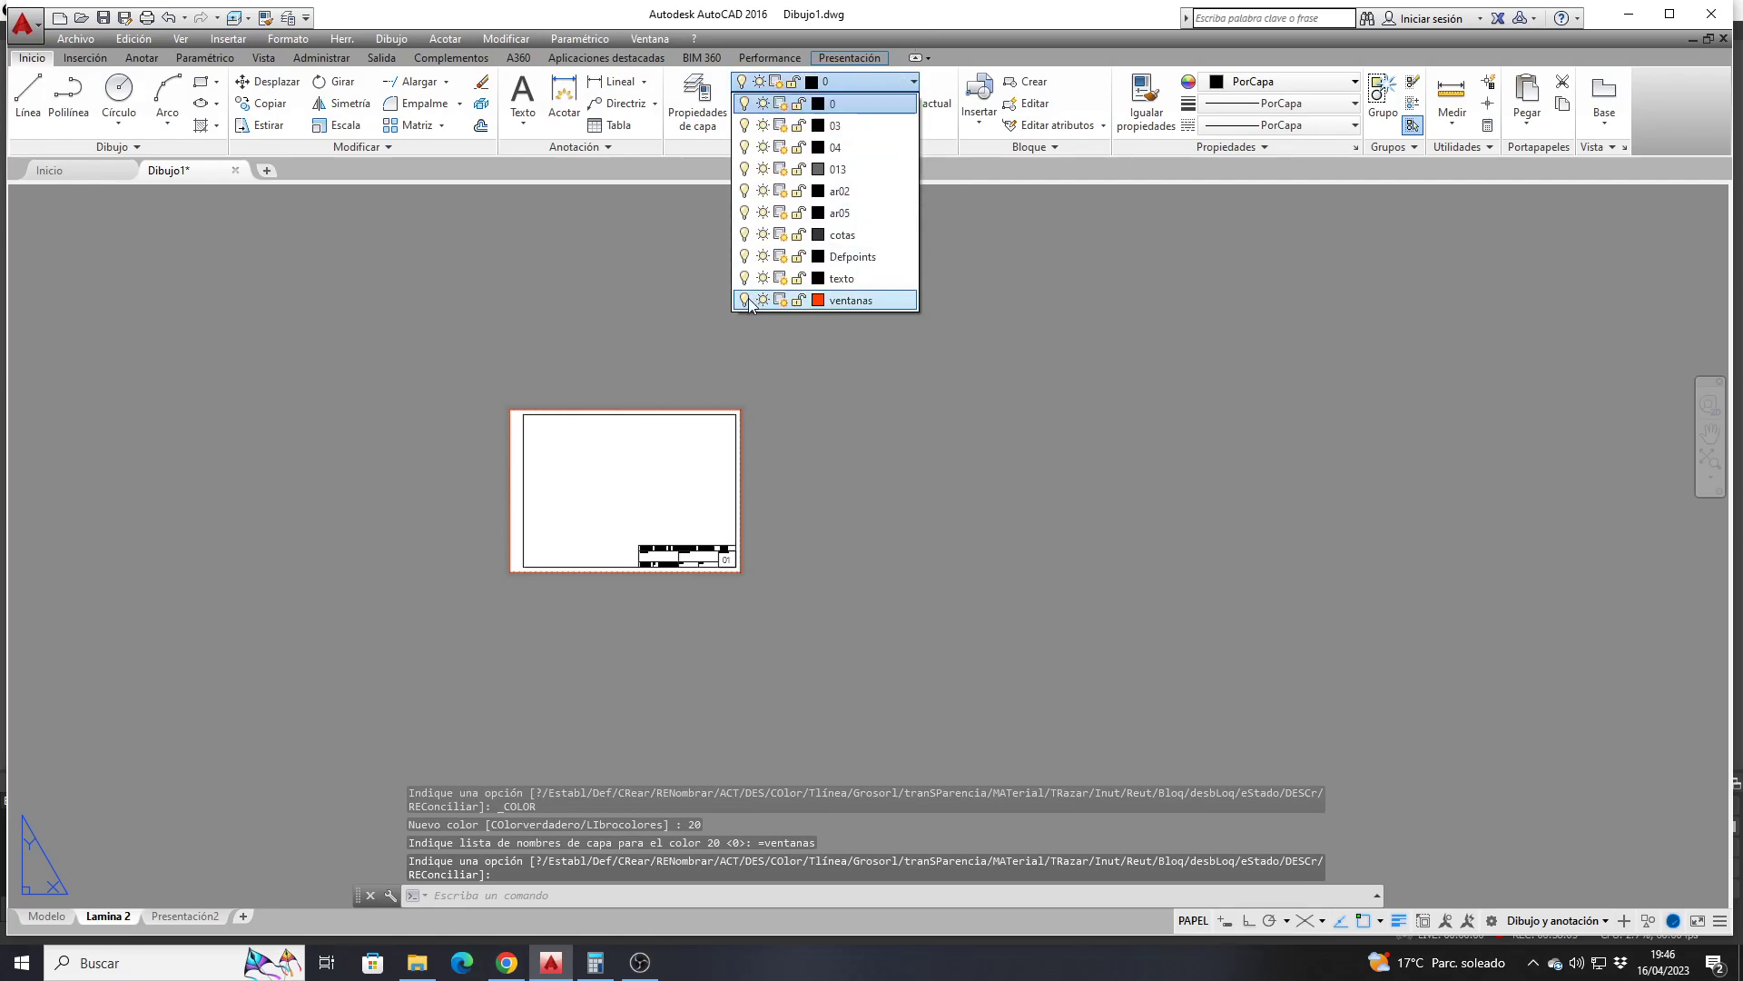
{"action": "left_click", "coordinate": [839, 301]}
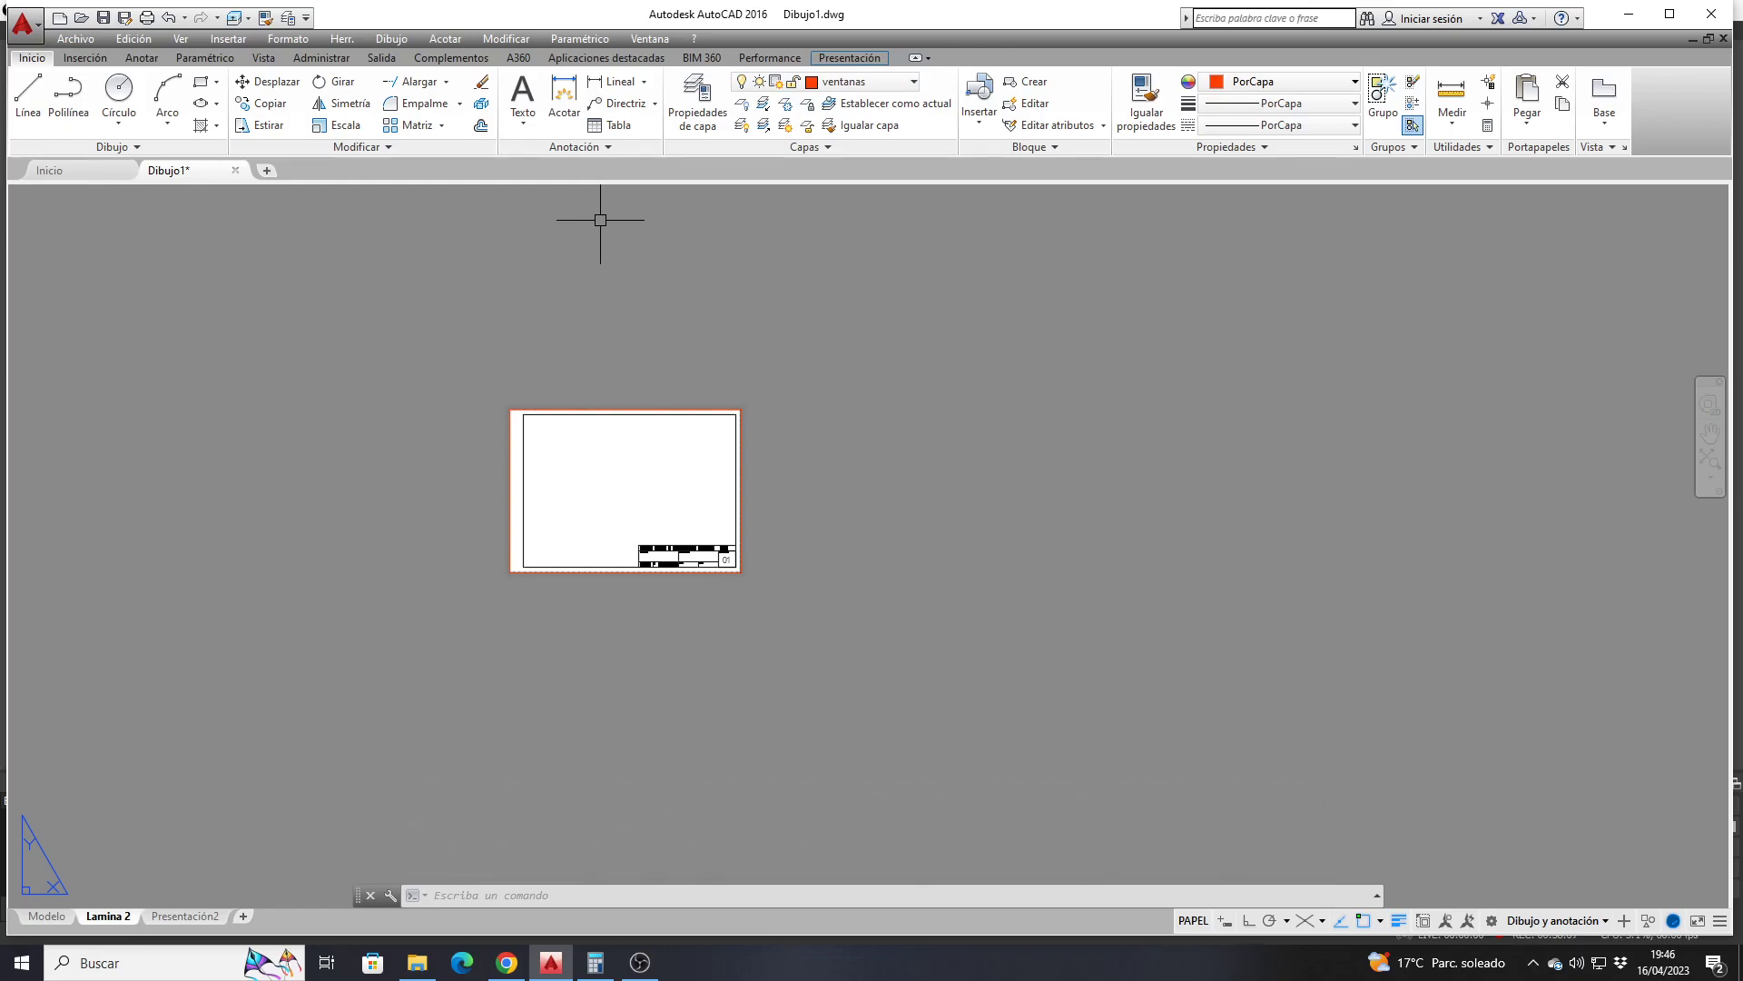
Create a single rectangular viewport in the empty area to the right of the Lamina 2 sheet
{"action": "left_click", "coordinate": [181, 39]}
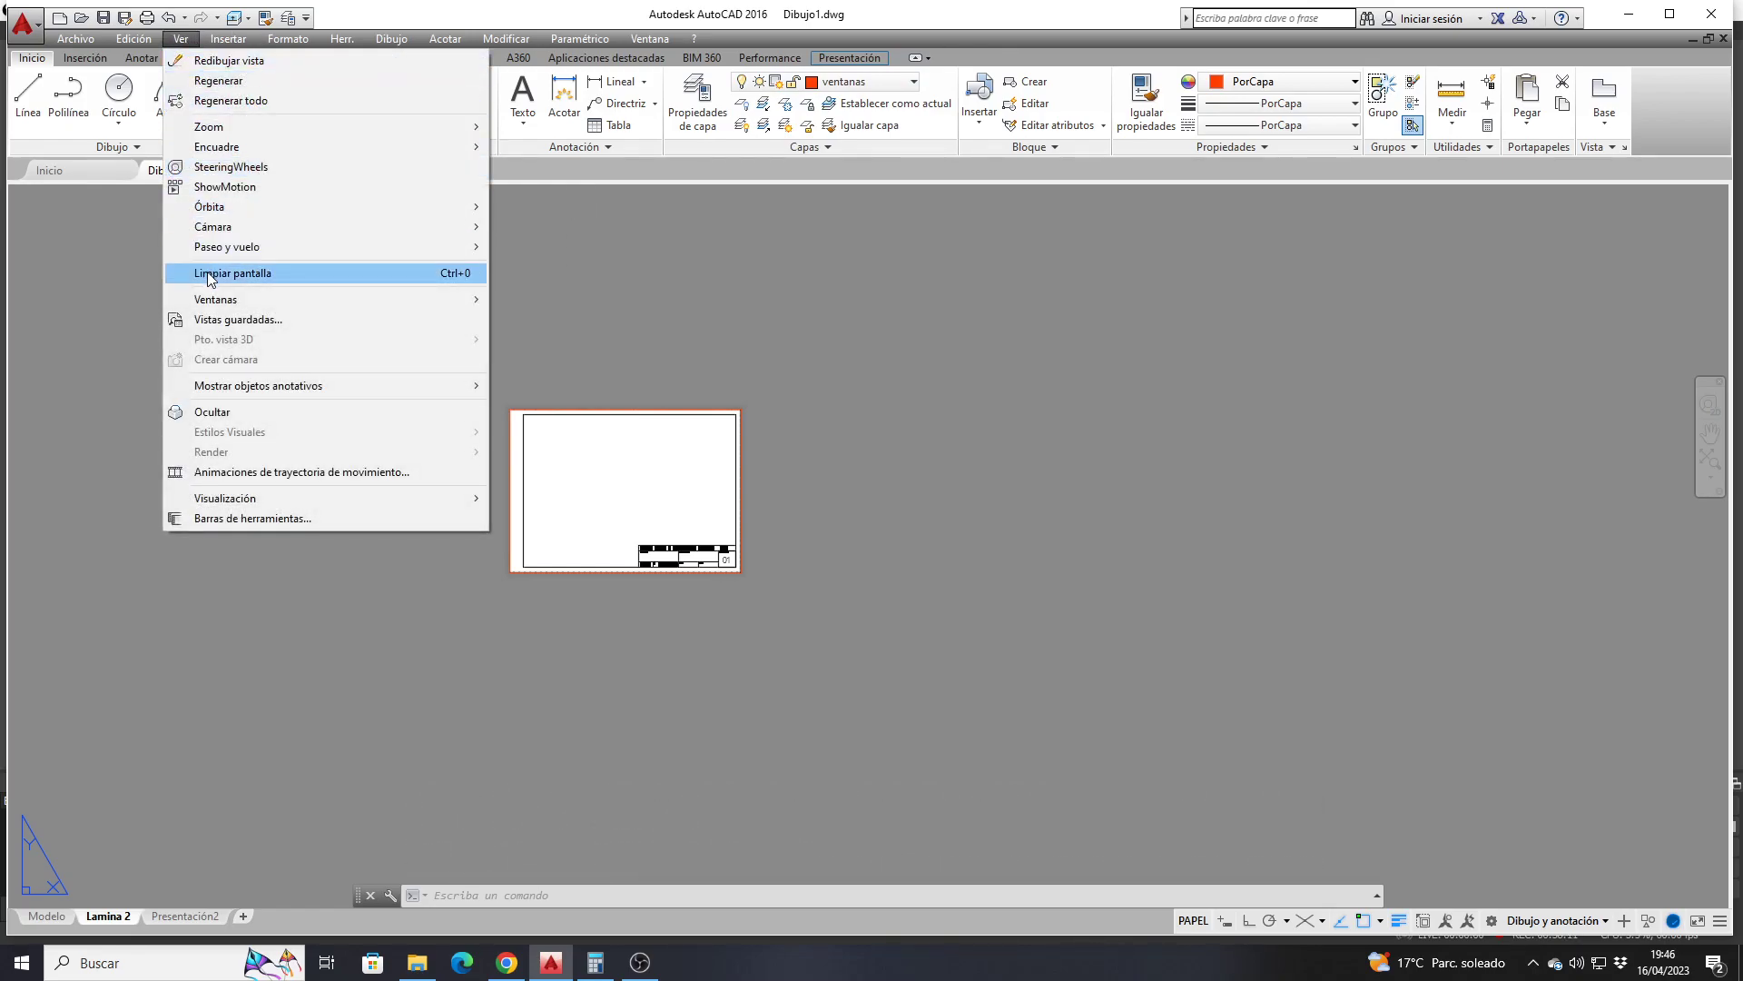
{"action": "mouse_move", "coordinate": [208, 303]}
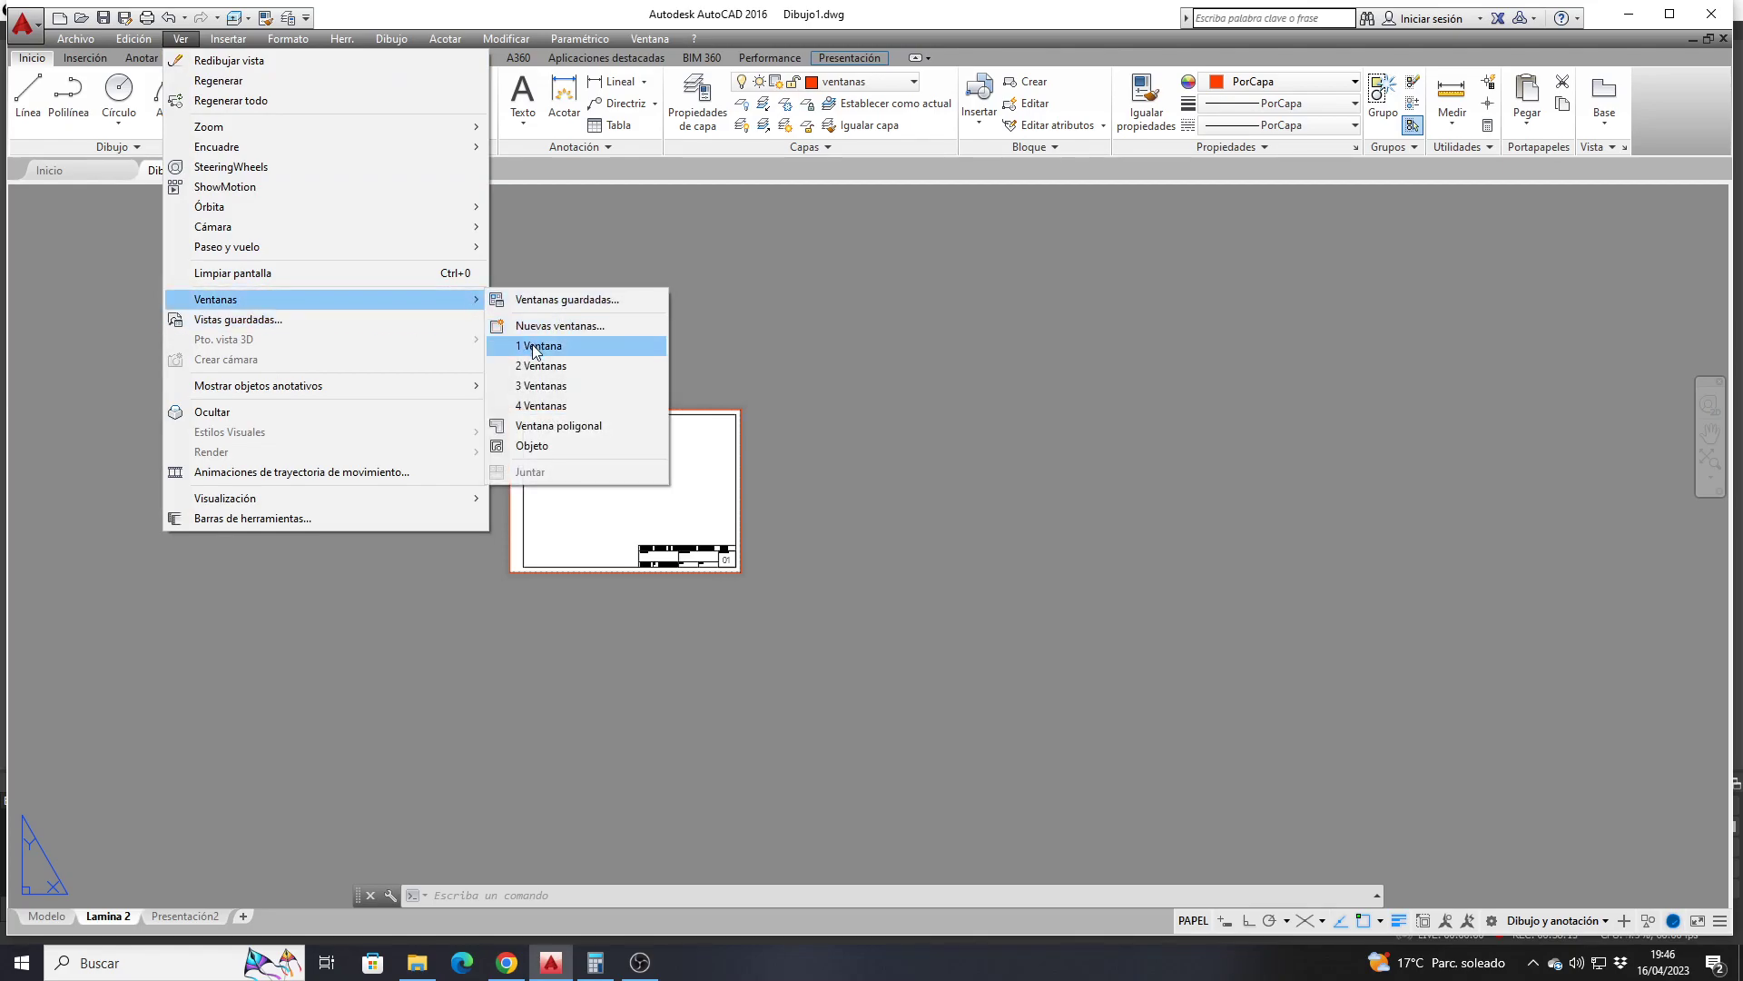
{"action": "left_click", "coordinate": [535, 349]}
{"action": "scroll", "coordinate": [517, 342], "scroll_direction": "down", "scroll_amount": 2}
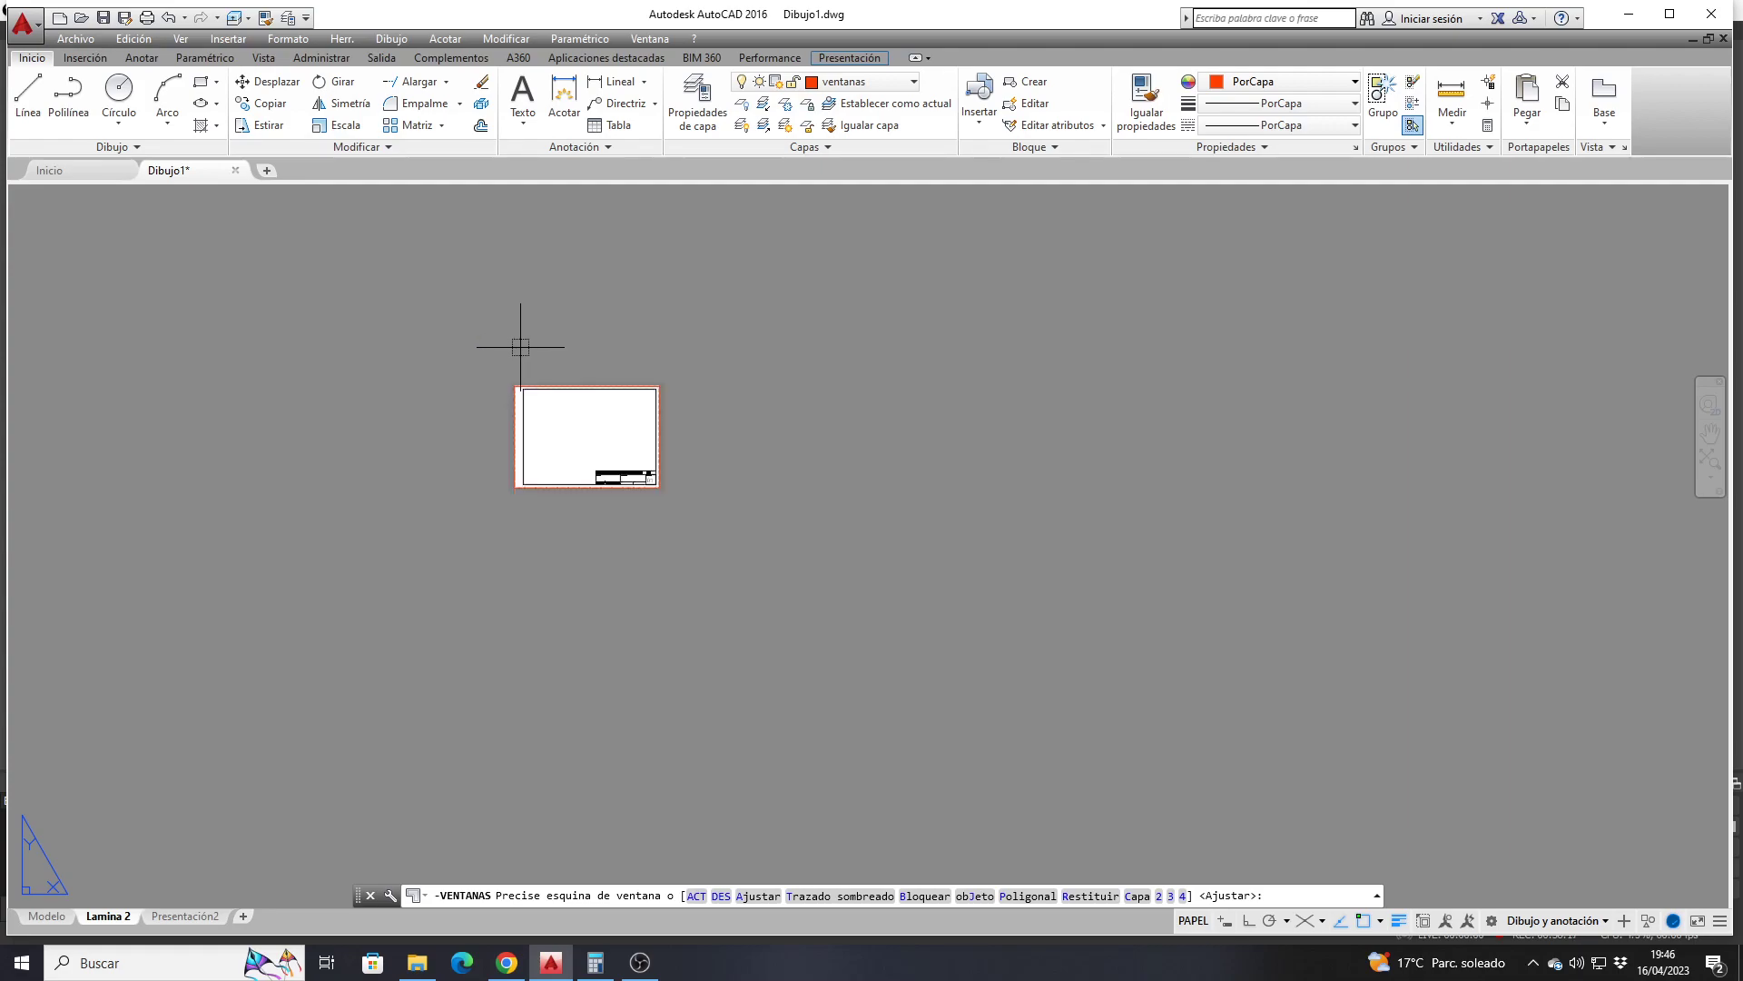
{"action": "left_click", "coordinate": [731, 356]}
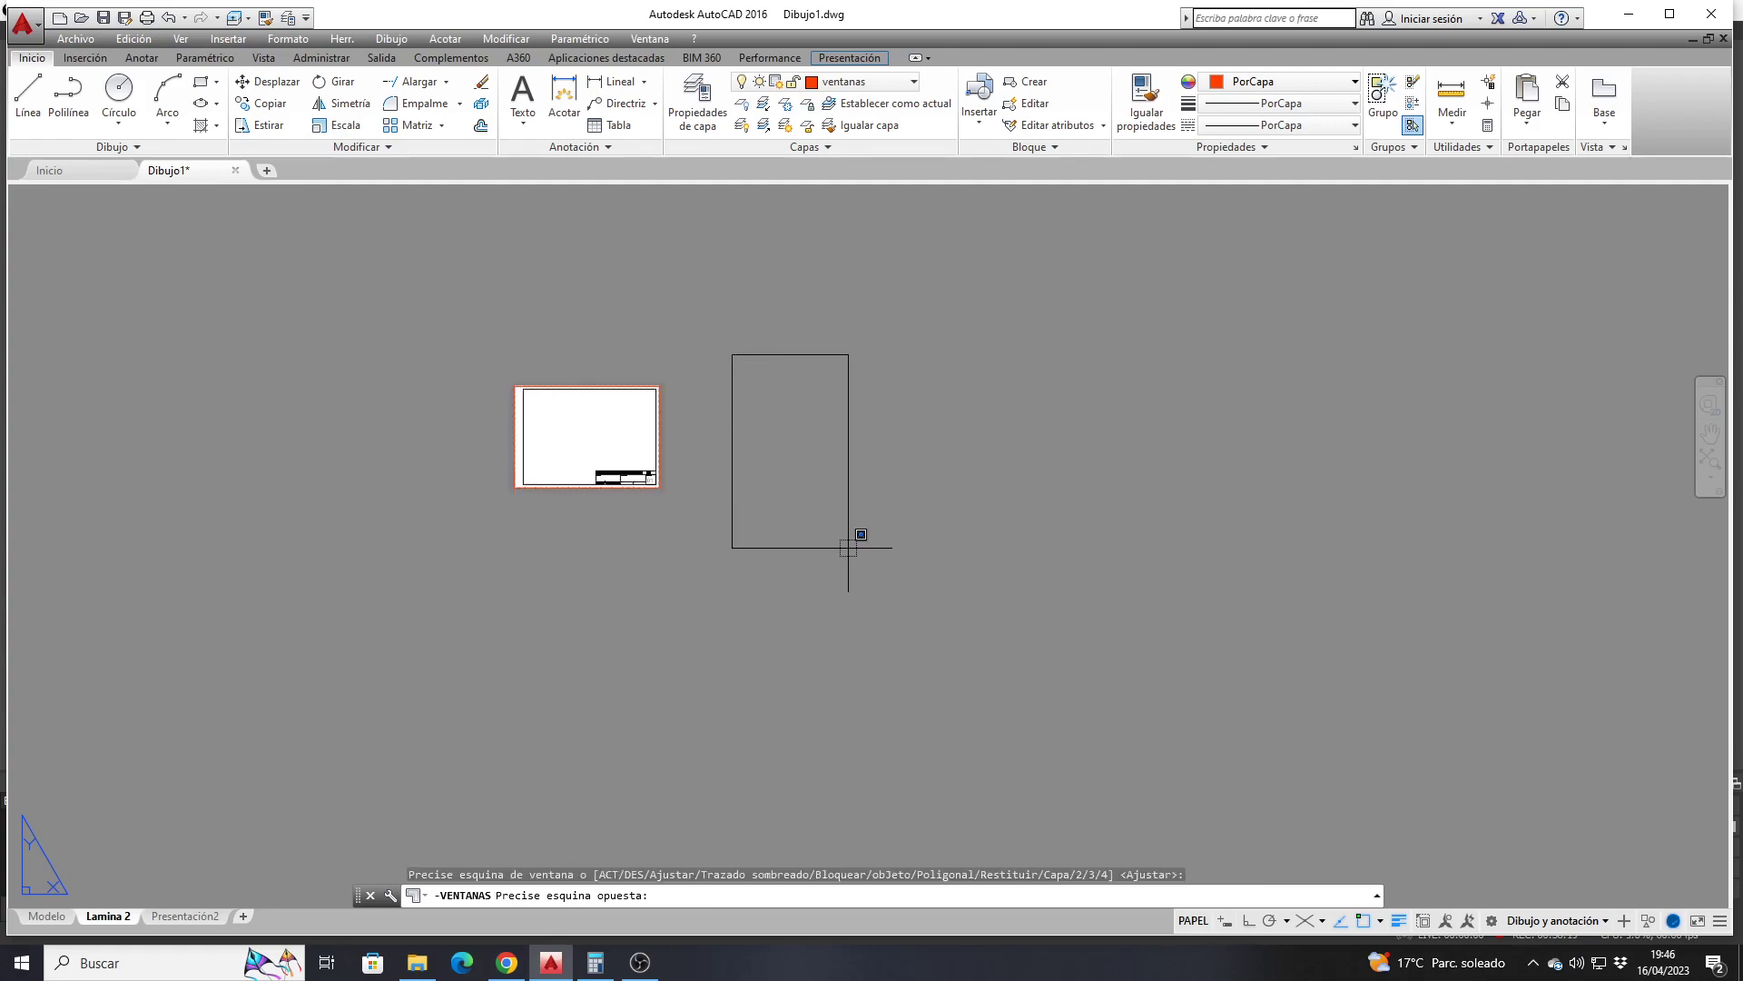
{"action": "left_click", "coordinate": [904, 544]}
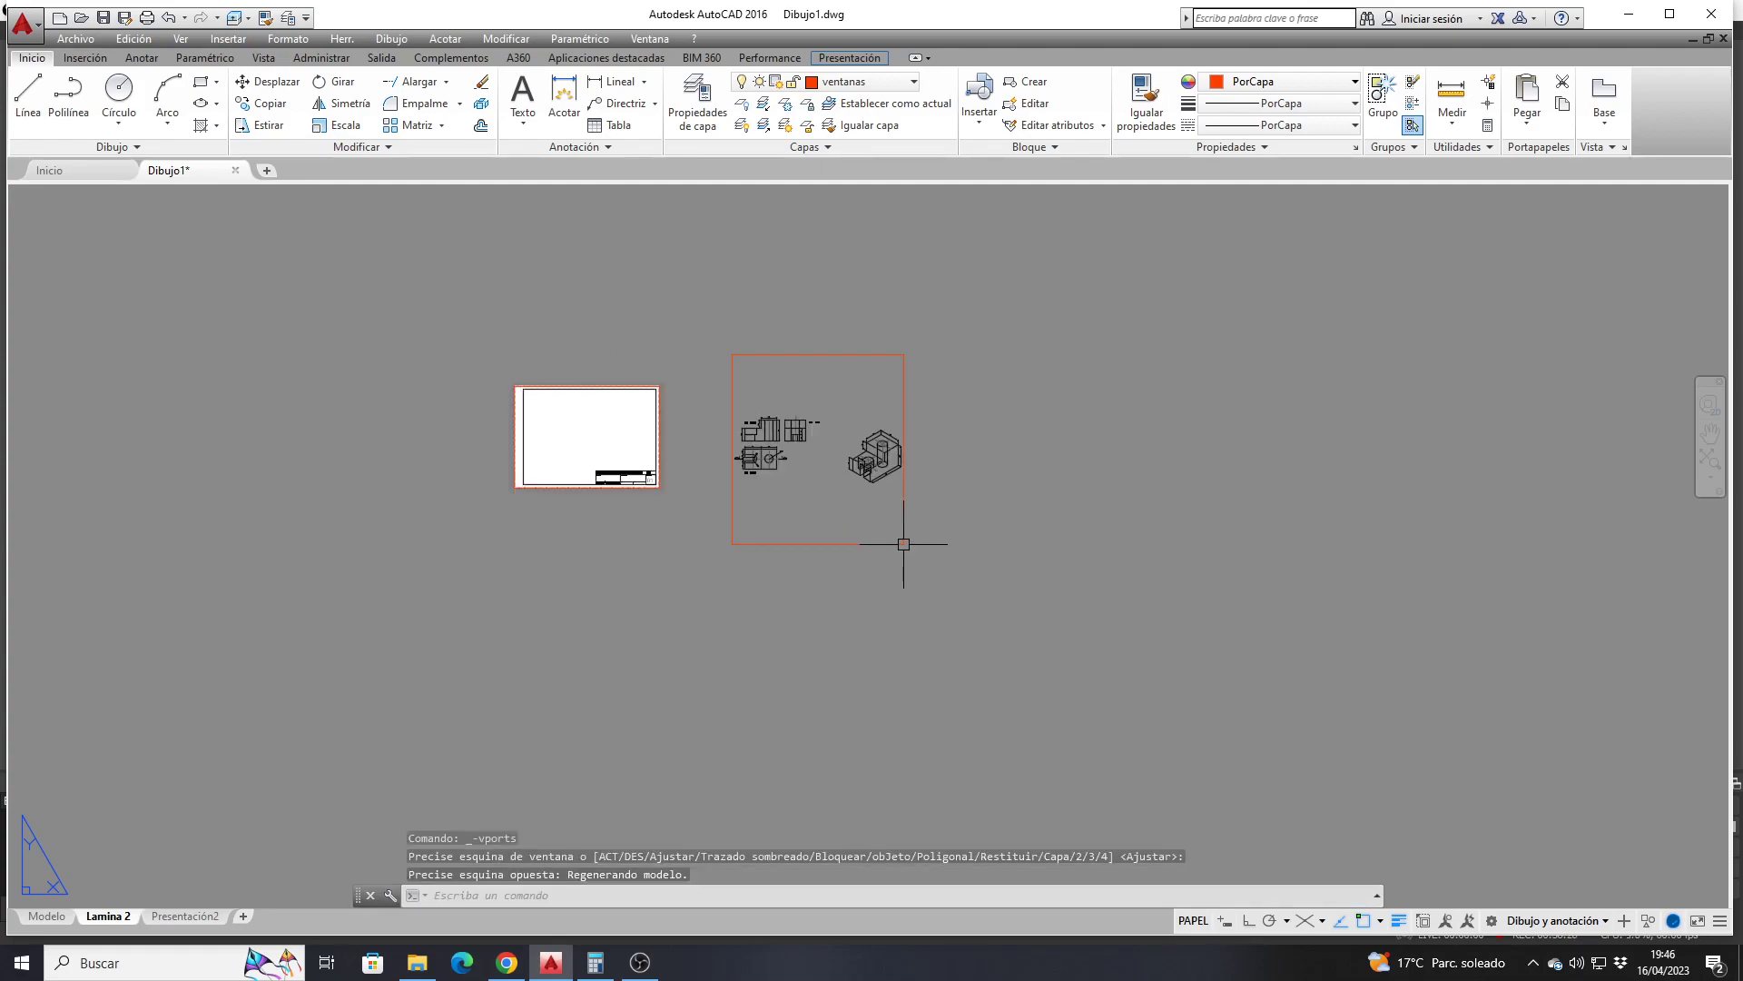
Set the new viewport's scale to 1:1
{"action": "left_click", "coordinate": [810, 548]}
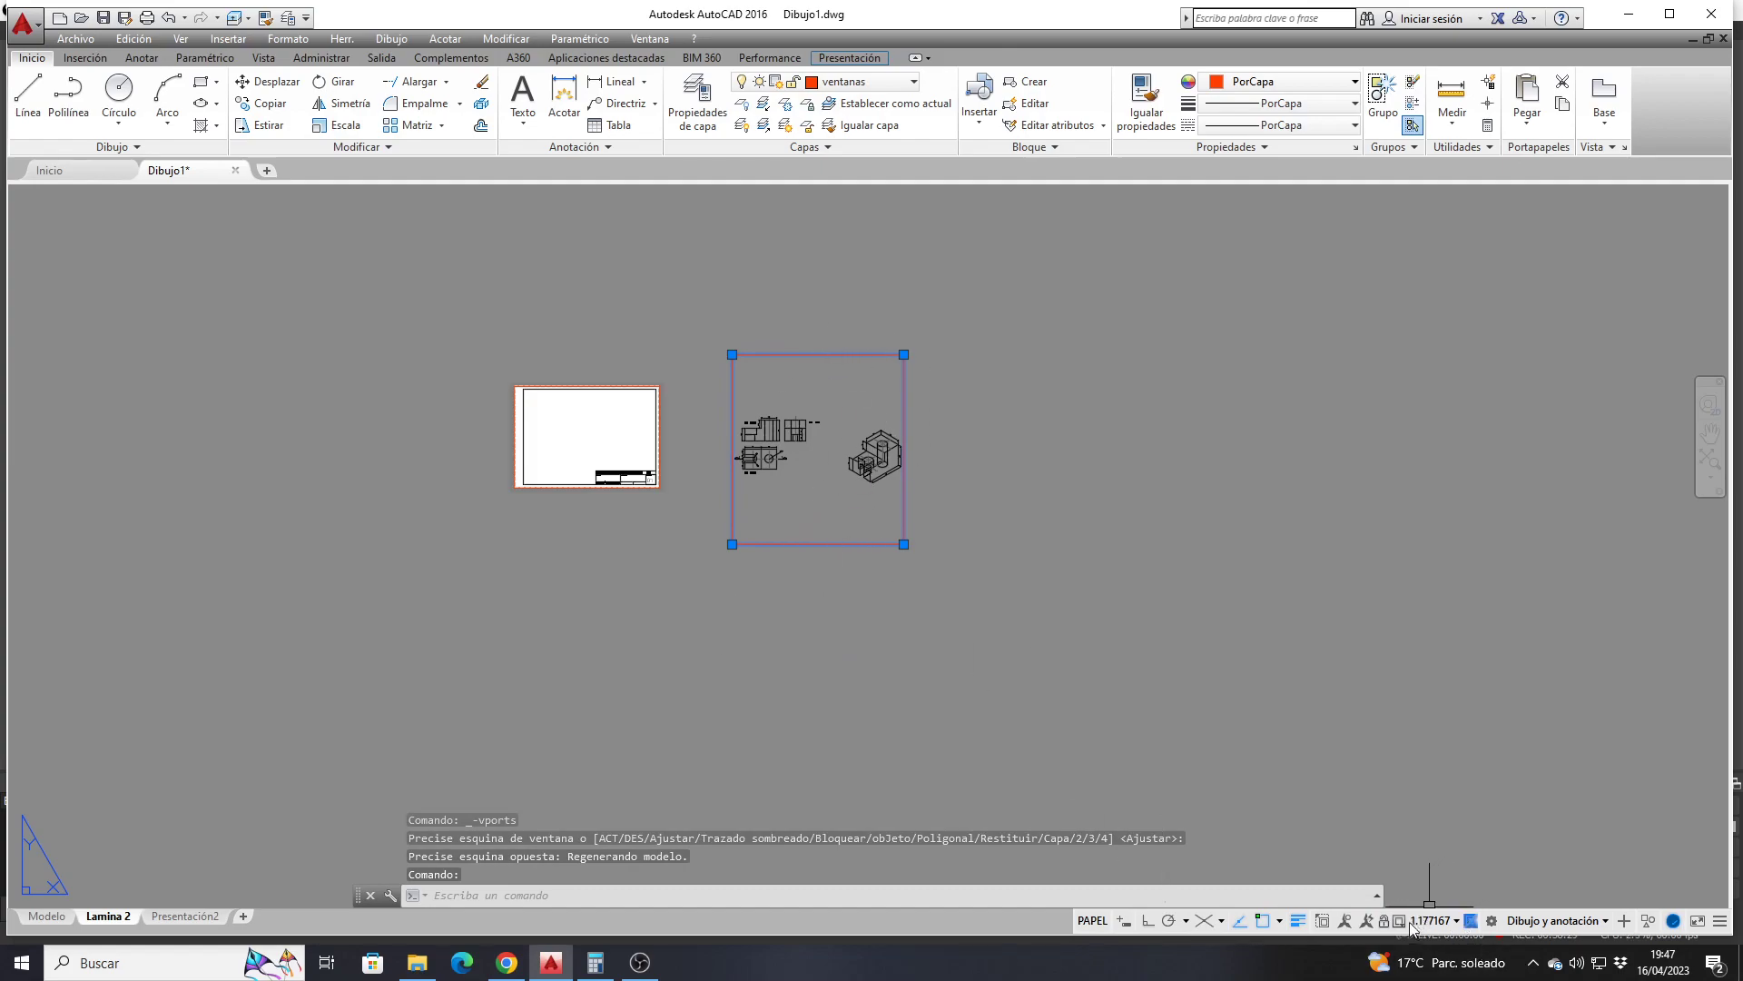
{"action": "left_click", "coordinate": [1458, 921]}
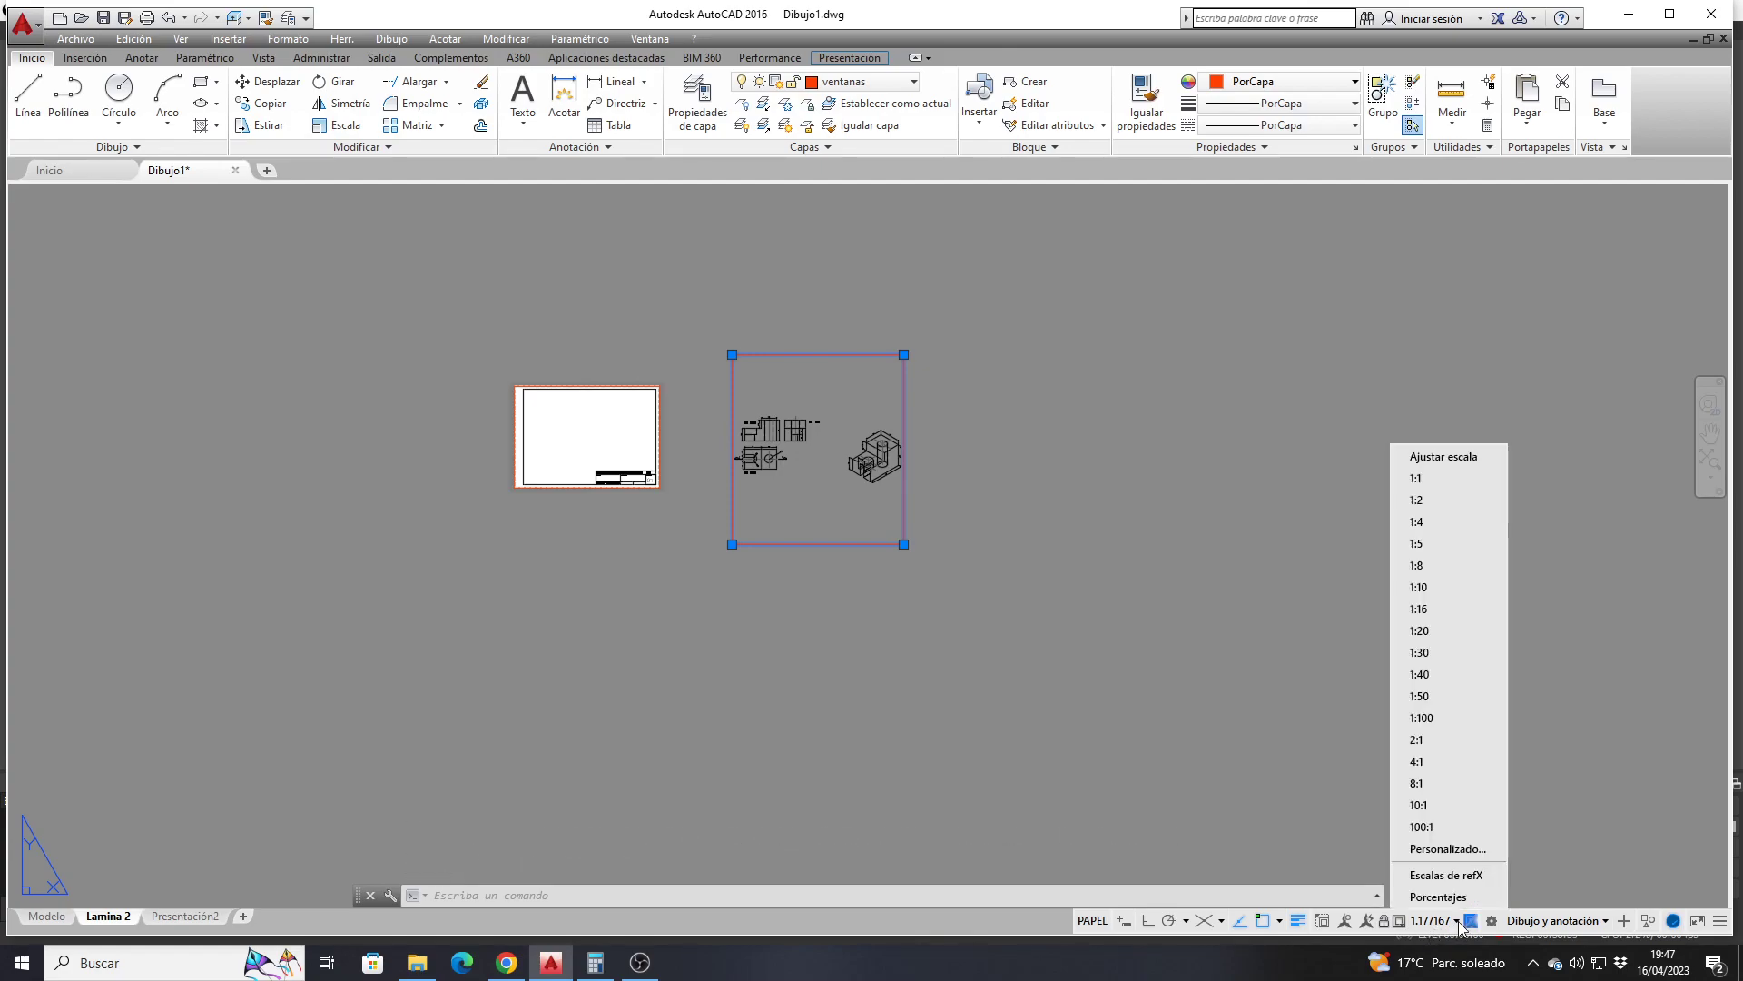
{"action": "left_click", "coordinate": [1424, 483]}
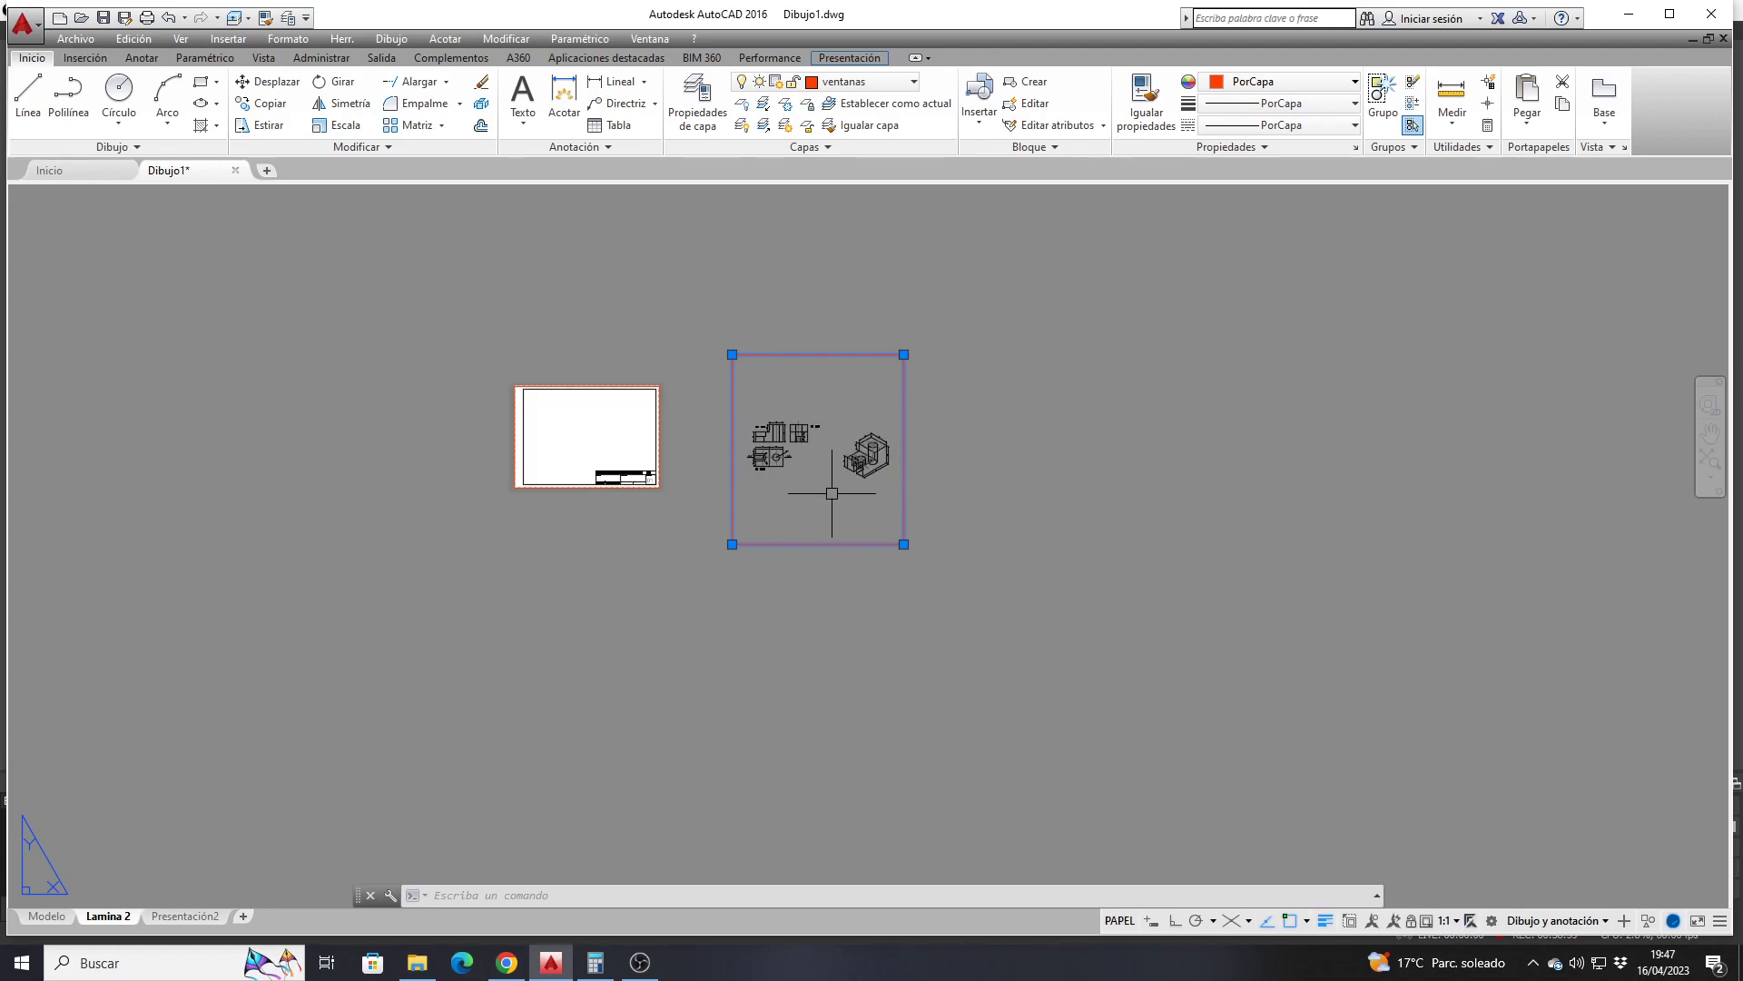
Stretch the viewport's corners inward so it encloses only the front, side and top views, leaving out the isometric
{"action": "scroll", "coordinate": [829, 494], "scroll_direction": "up", "scroll_amount": 2}
{"action": "scroll", "coordinate": [942, 257], "scroll_direction": "up", "scroll_amount": 2}
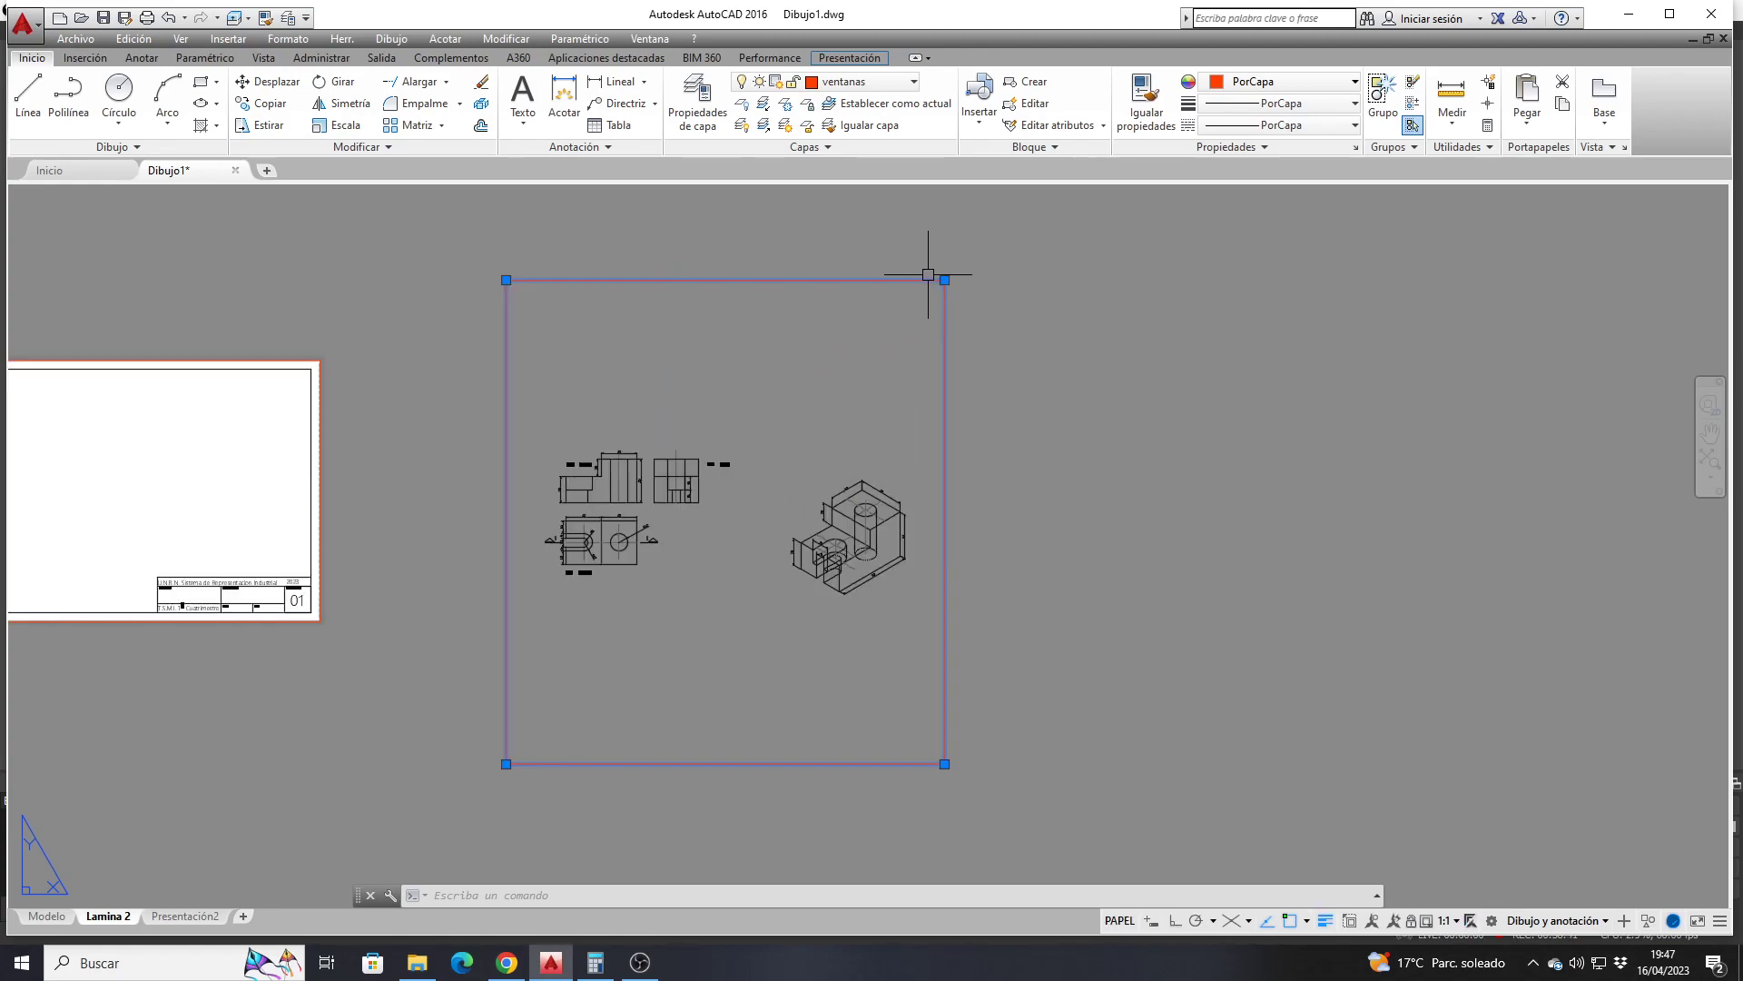
{"action": "left_click", "coordinate": [944, 280]}
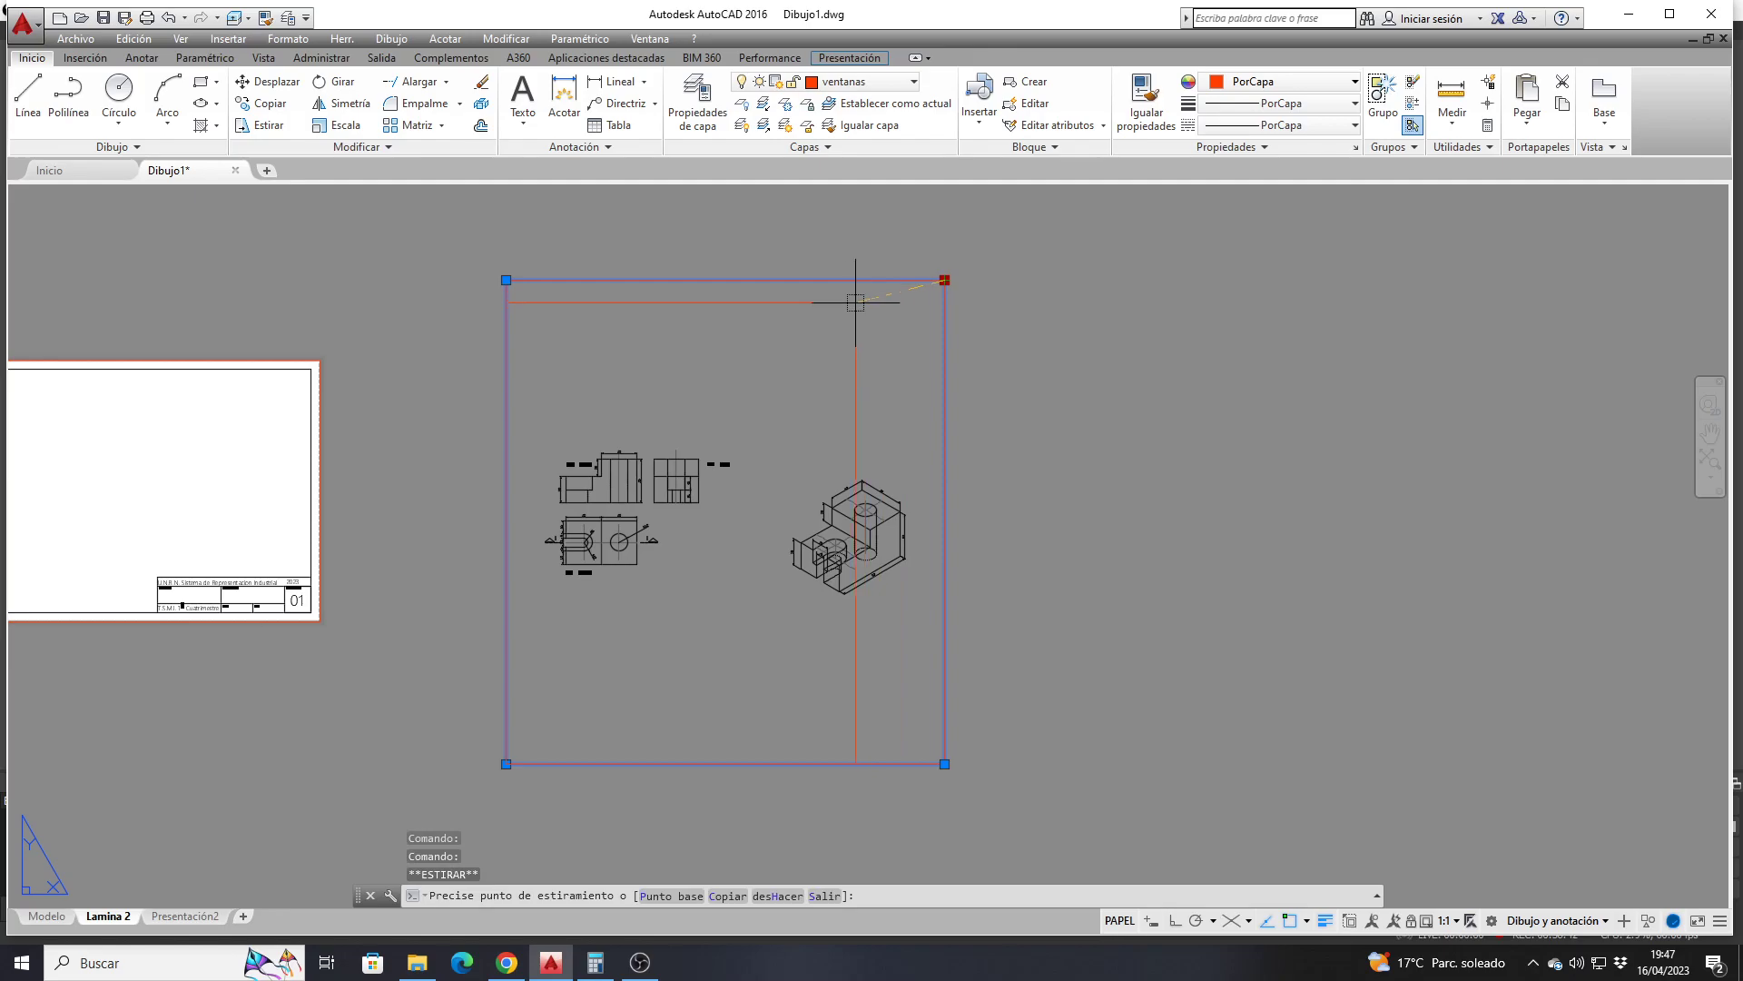
{"action": "left_click", "coordinate": [740, 354]}
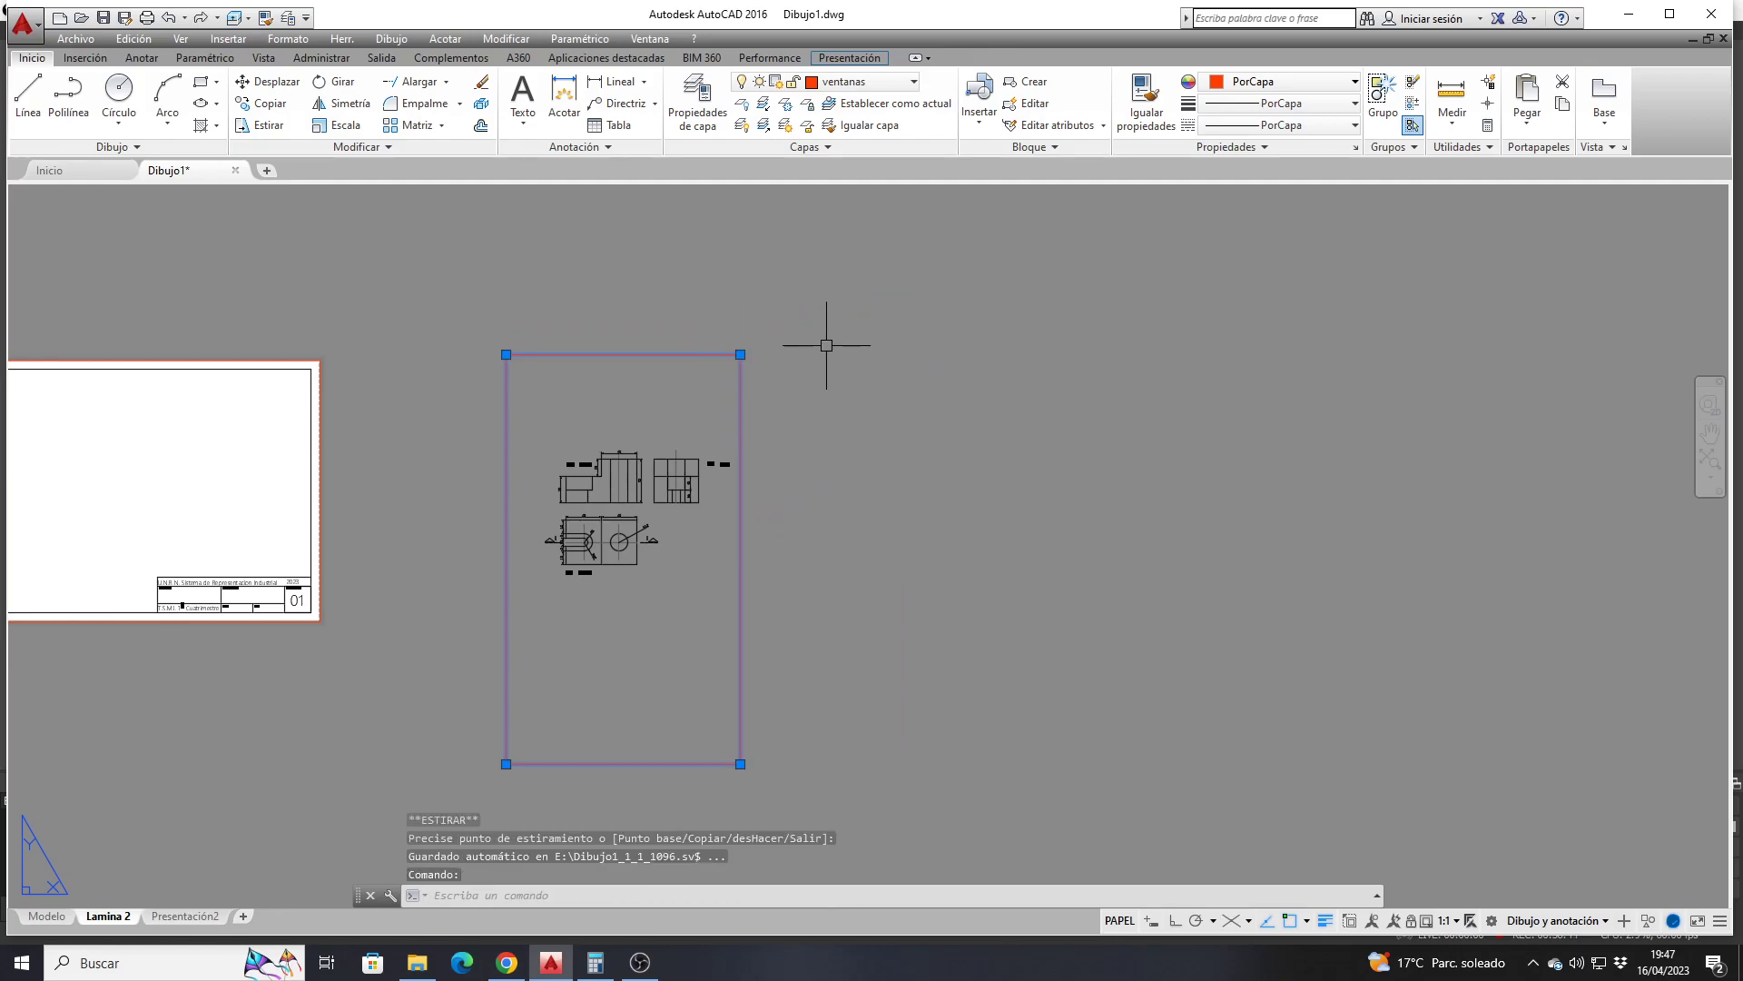
{"action": "left_click", "coordinate": [506, 354]}
{"action": "left_click", "coordinate": [540, 437]}
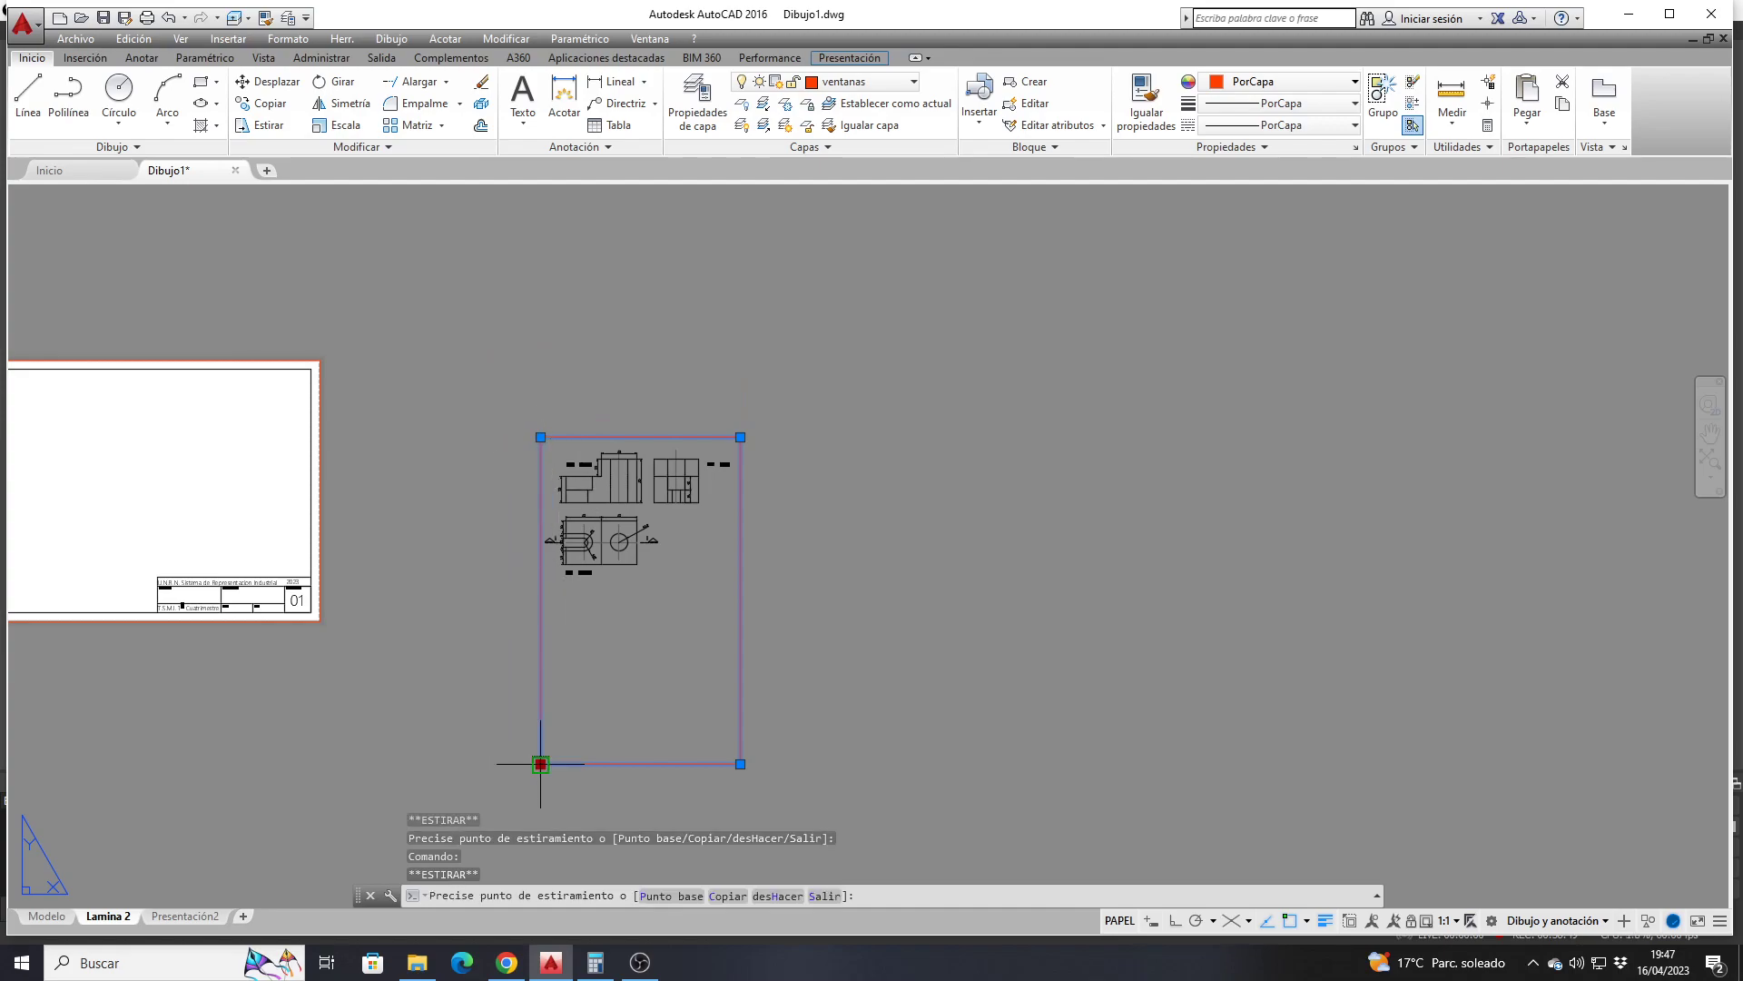
{"action": "left_click", "coordinate": [540, 578]}
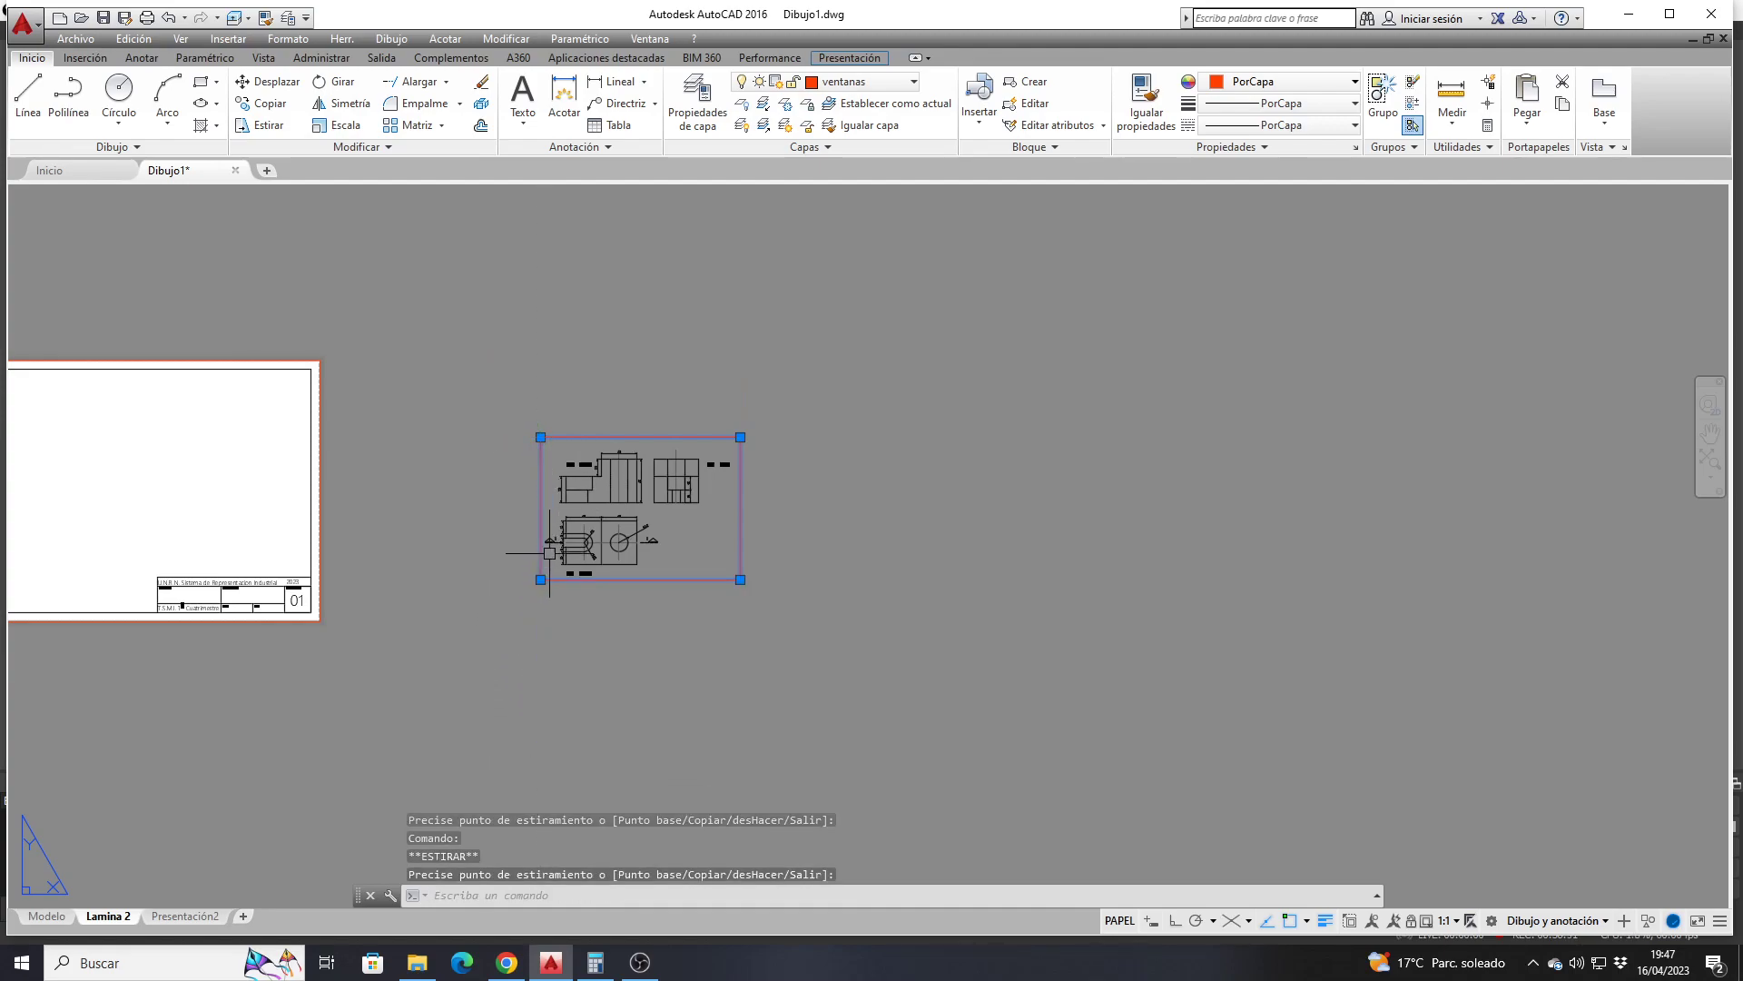
Examine the dimensioned front, side and top views and their line weights inside the resized viewport
{"action": "scroll", "coordinate": [602, 487], "scroll_direction": "up", "scroll_amount": 5}
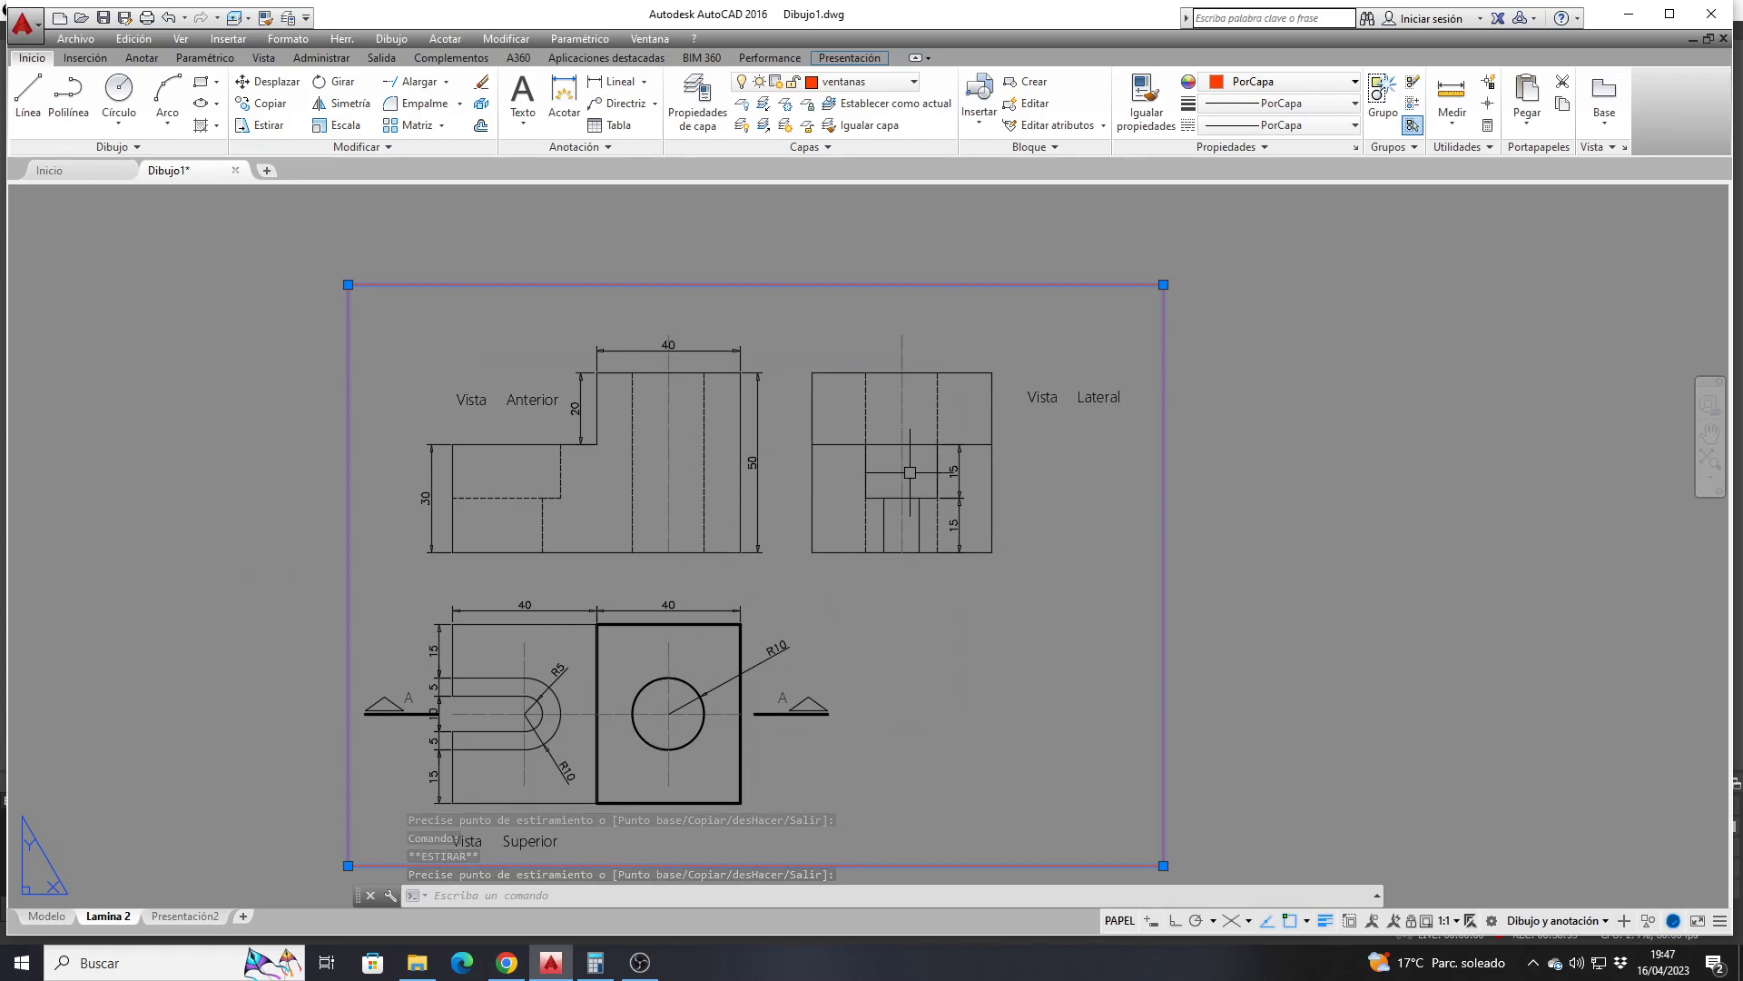
{"action": "scroll", "coordinate": [910, 472], "scroll_direction": "up", "scroll_amount": 4}
{"action": "scroll", "coordinate": [910, 472], "scroll_direction": "down", "scroll_amount": 6}
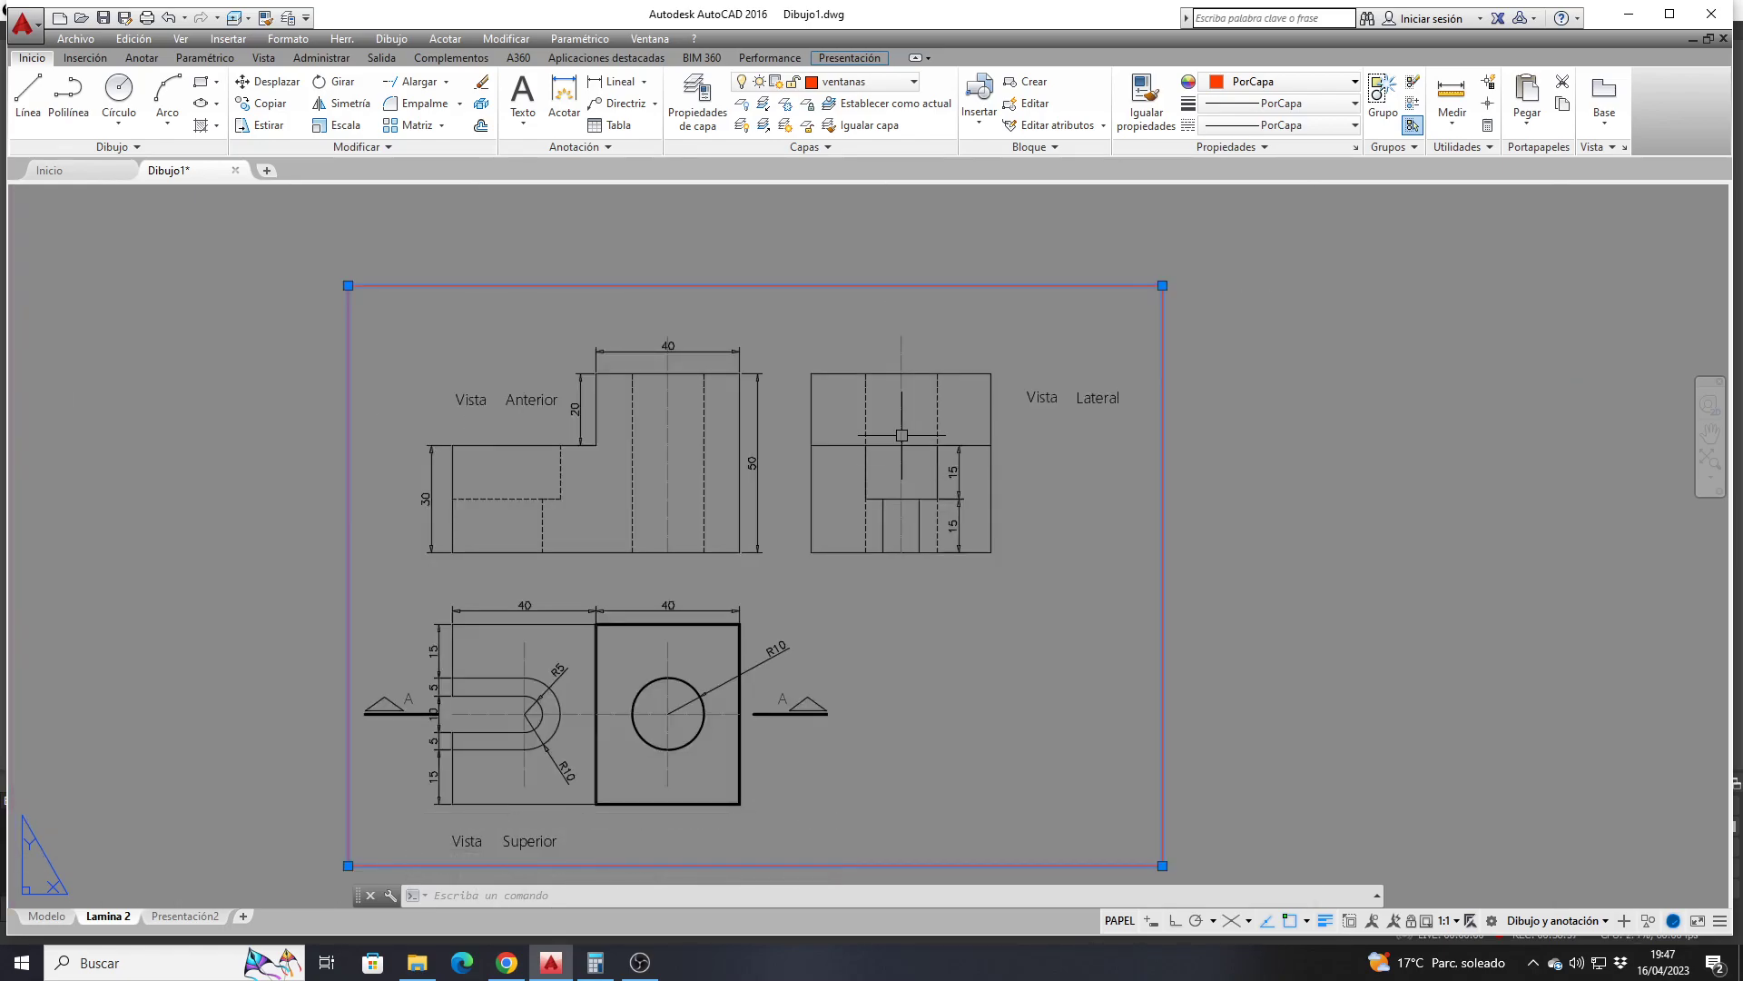
{"action": "scroll", "coordinate": [916, 434], "scroll_direction": "up", "scroll_amount": 6}
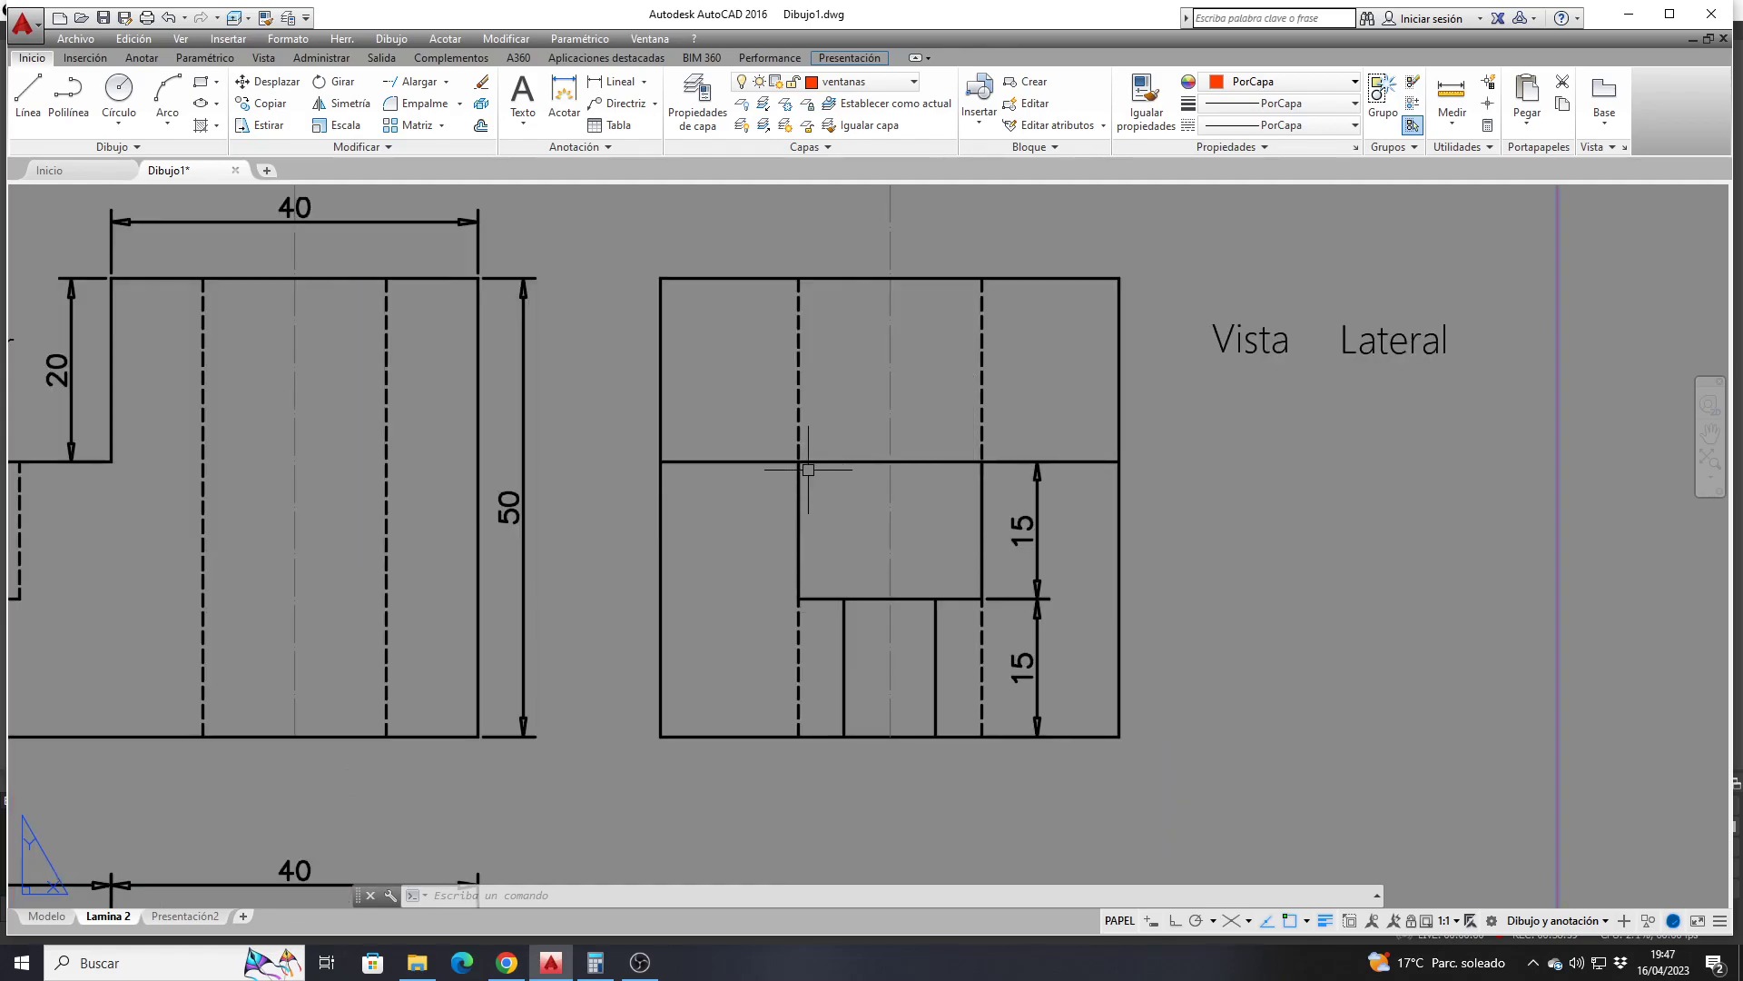
{"action": "scroll", "coordinate": [808, 463], "scroll_direction": "down", "scroll_amount": 6}
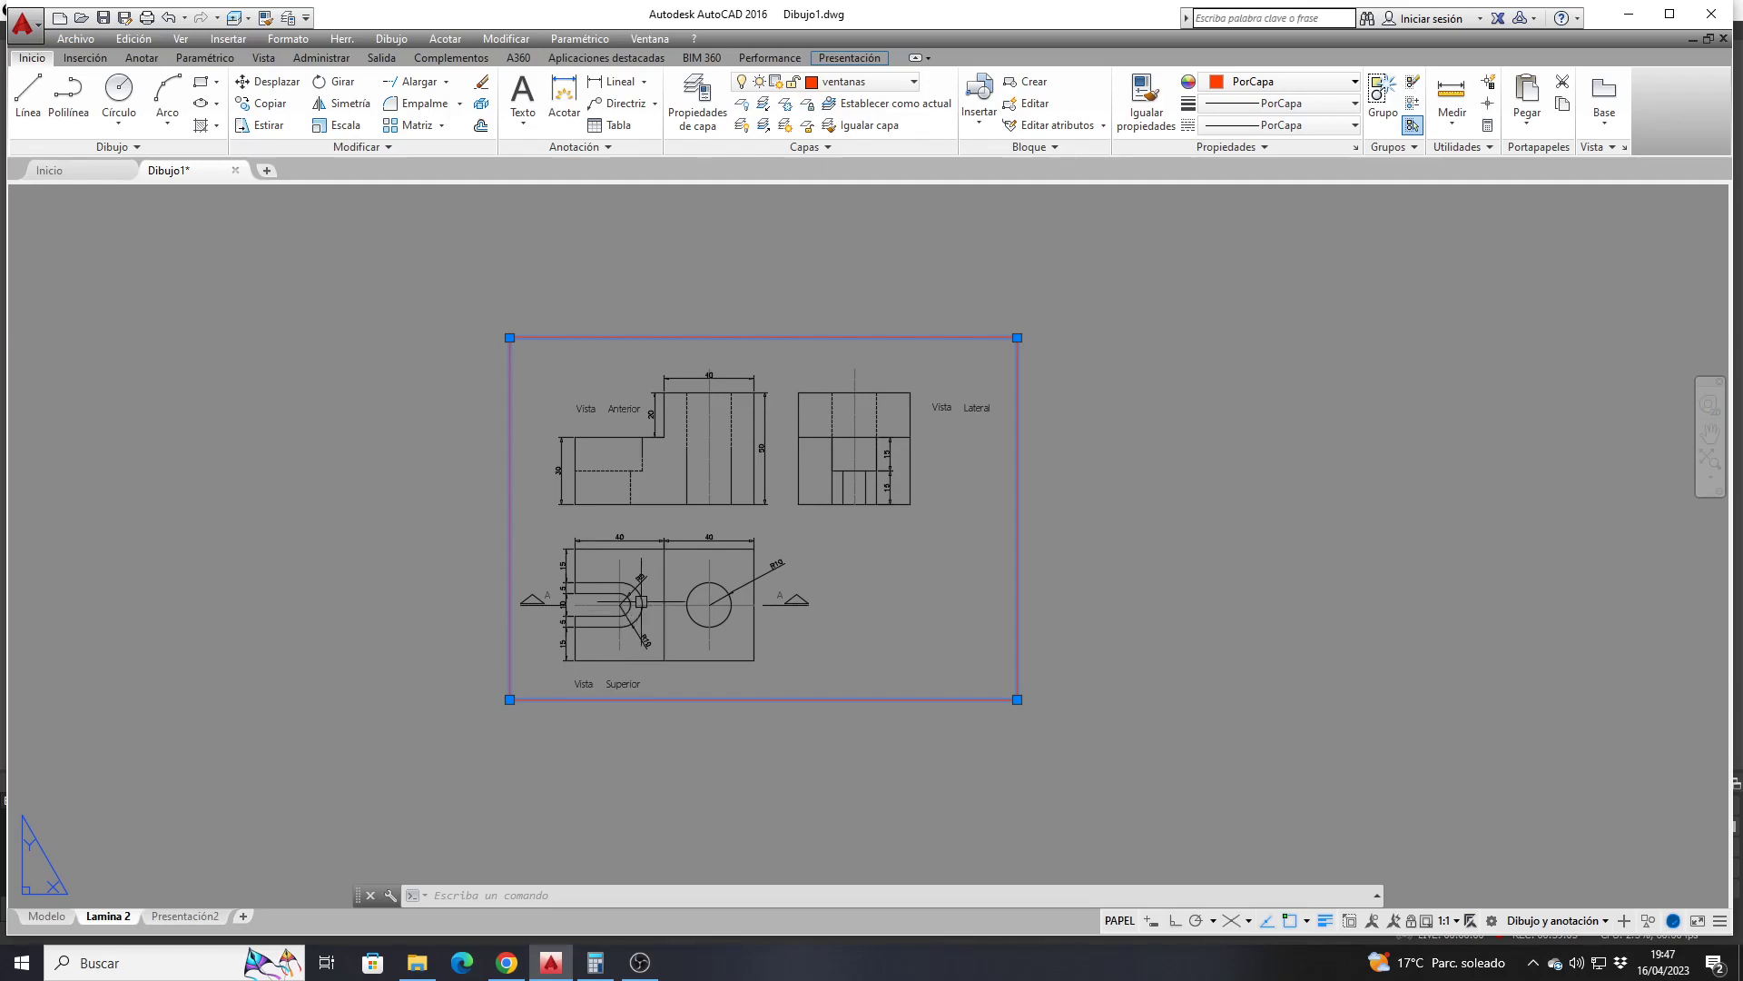
{"action": "scroll", "coordinate": [651, 457], "scroll_direction": "up", "scroll_amount": 2}
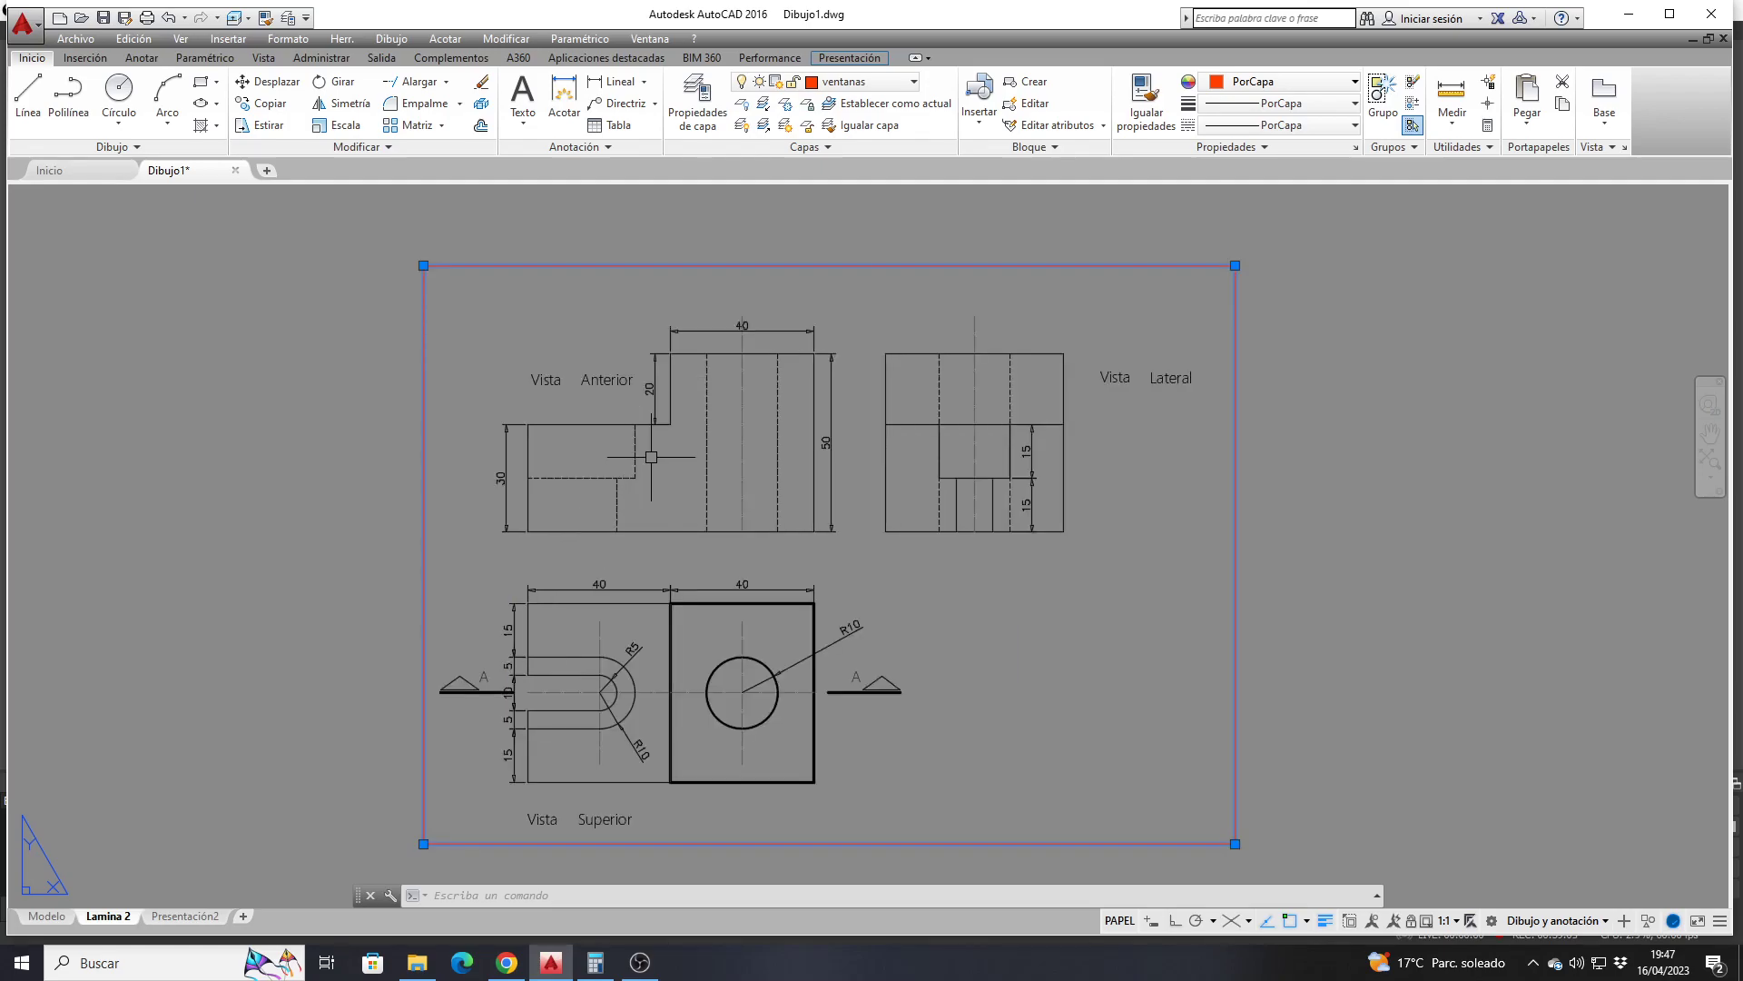
{"action": "scroll", "coordinate": [714, 453], "scroll_direction": "up", "scroll_amount": 2}
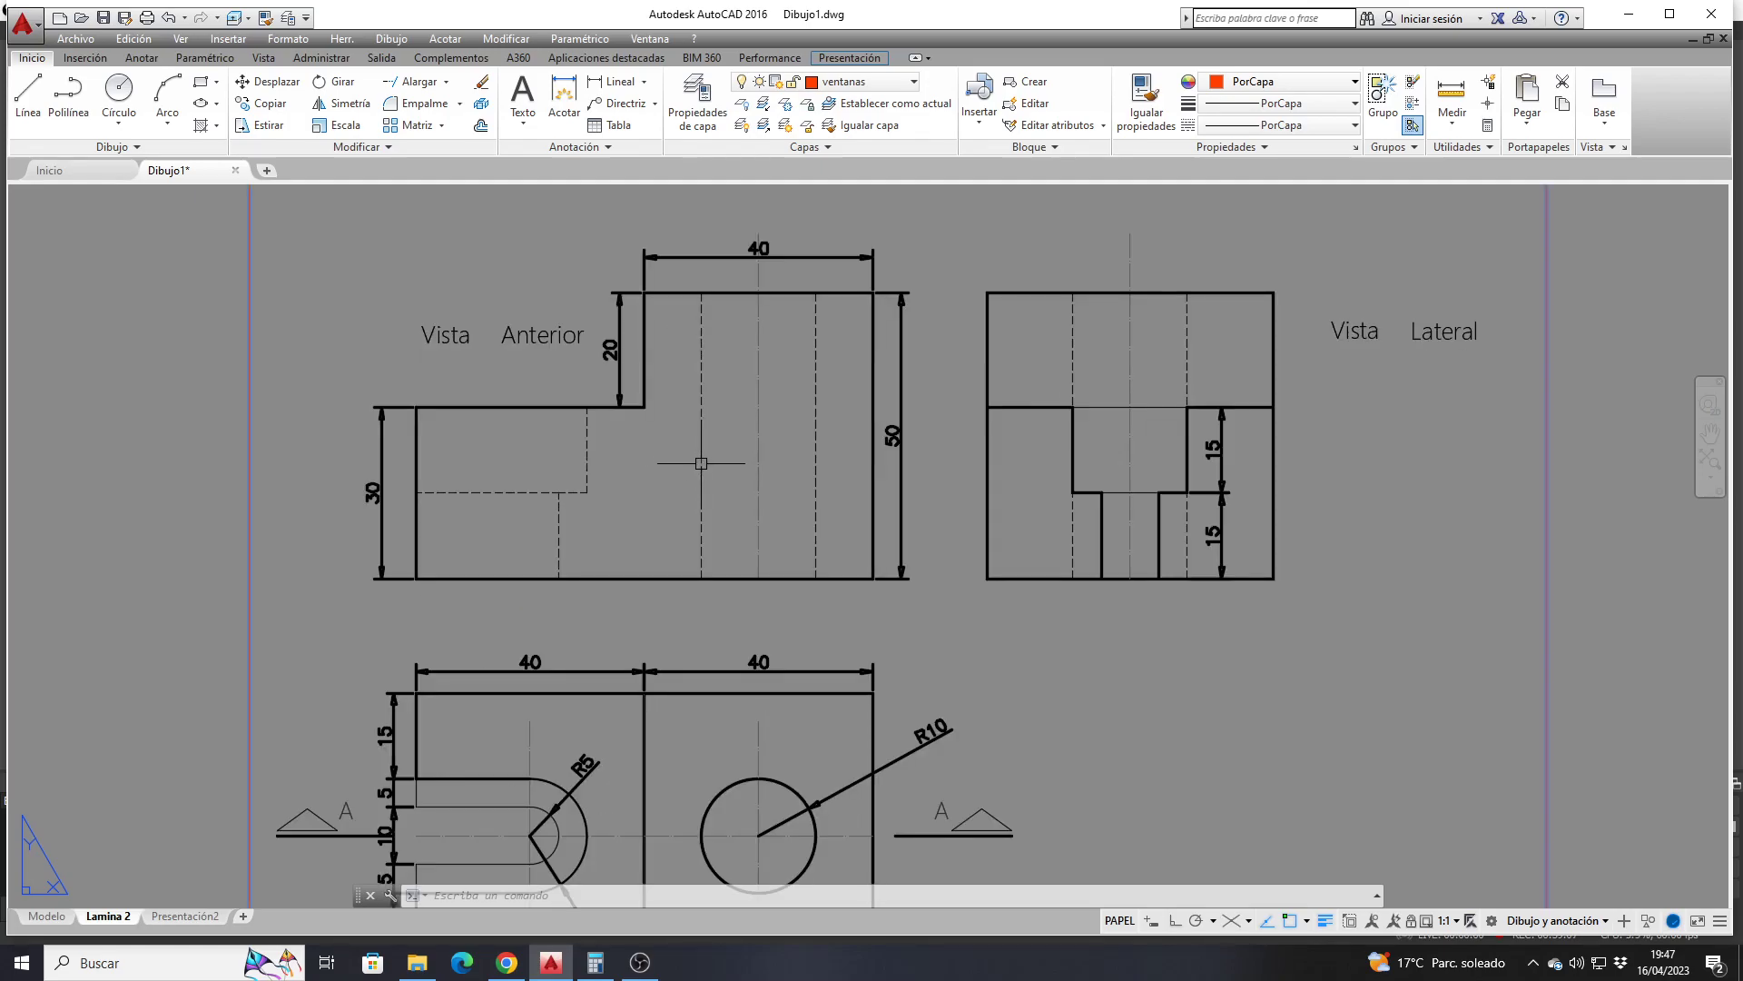
{"action": "scroll", "coordinate": [701, 463], "scroll_direction": "down", "scroll_amount": 2}
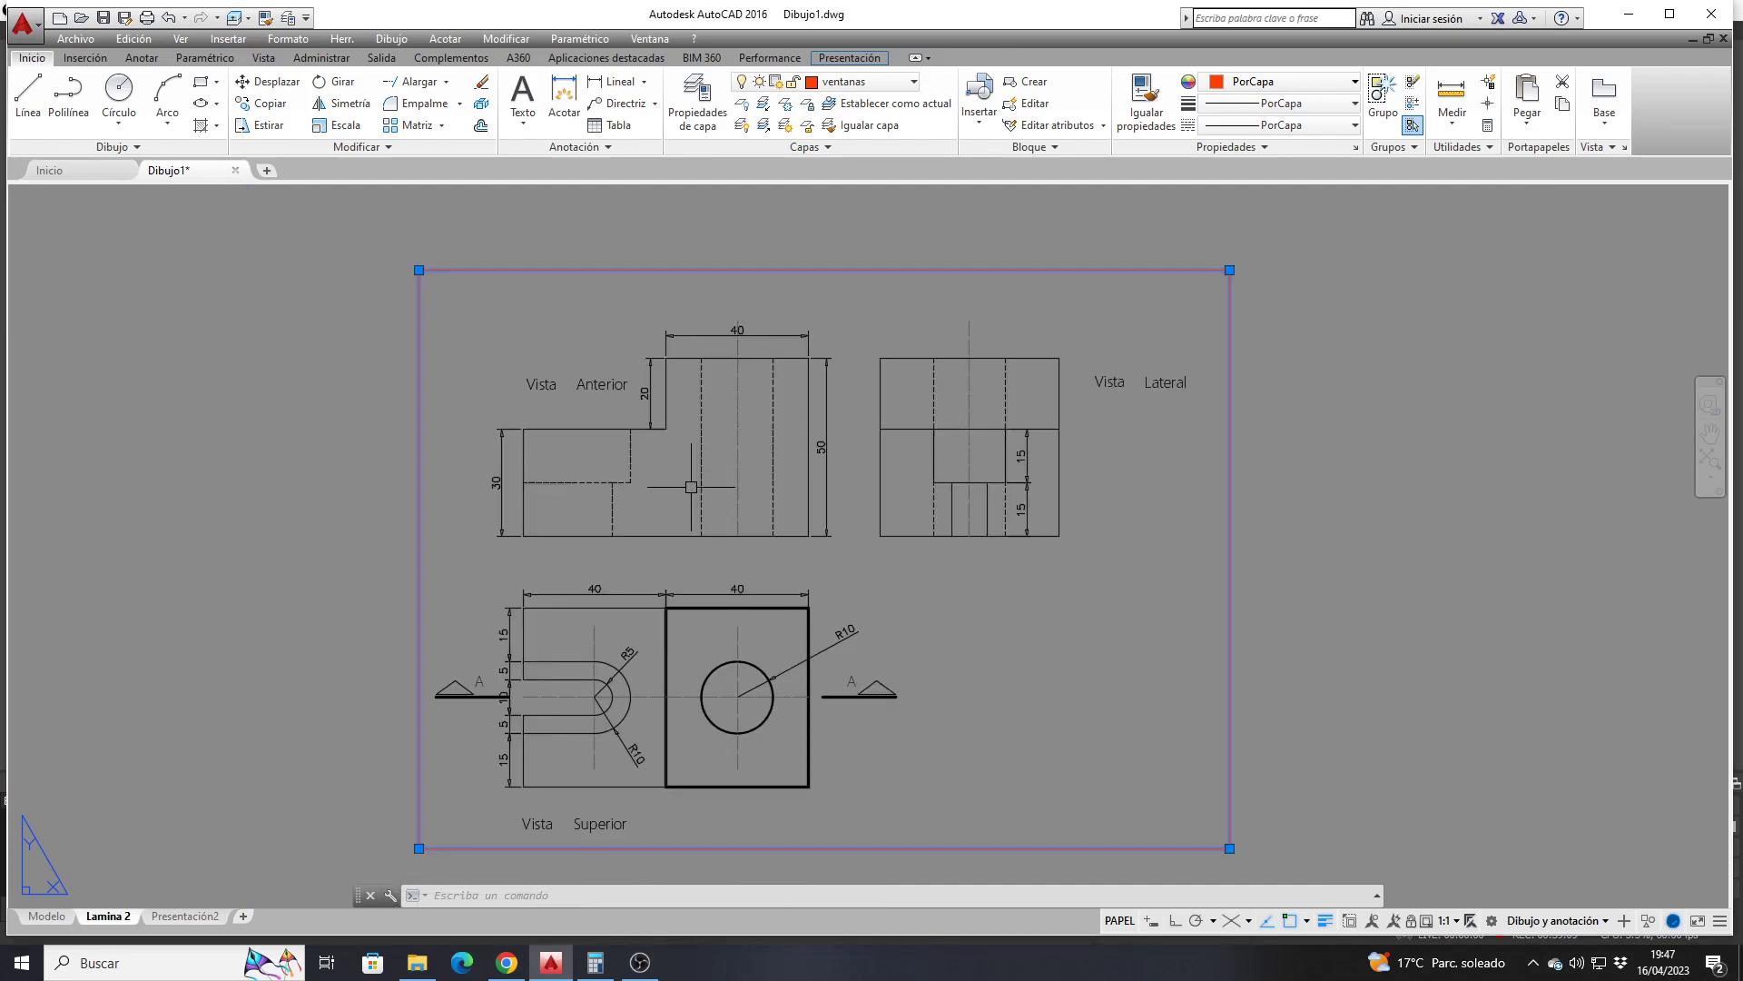
{"action": "scroll", "coordinate": [691, 486], "scroll_direction": "down", "scroll_amount": 2}
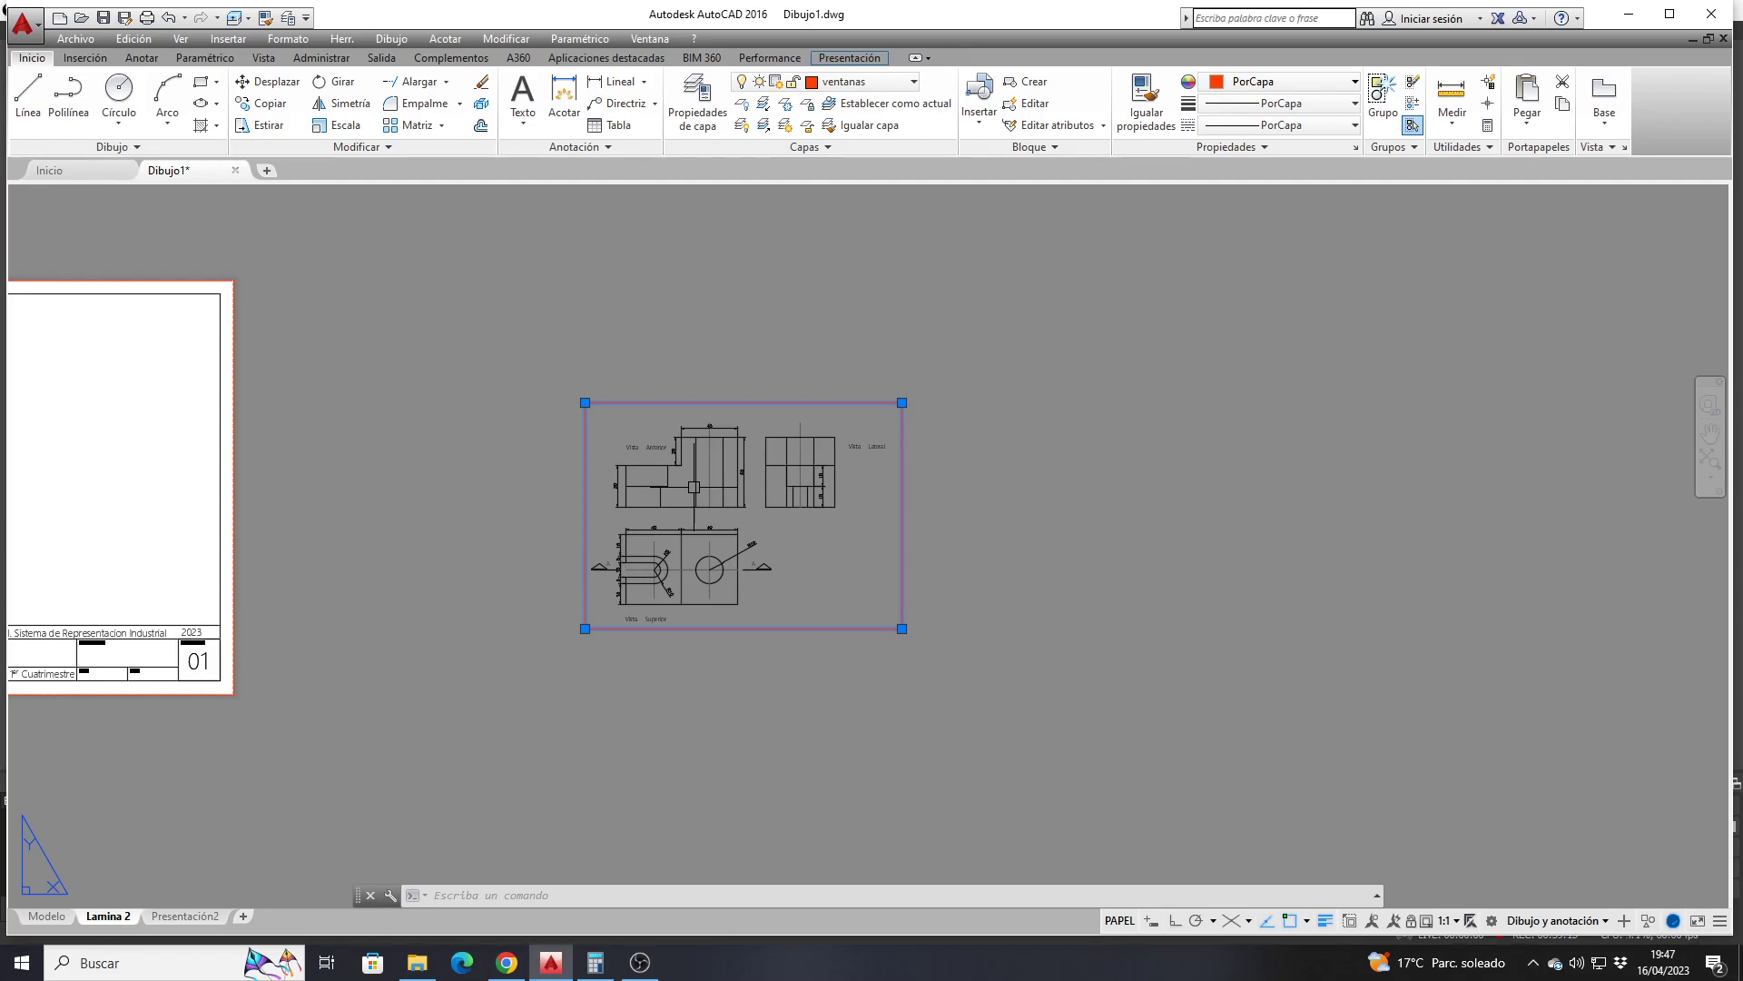
Move the viewport by its upper-left corner onto the sheet, against the left edge of the title frame
{"action": "key", "text": "Escape"}
{"action": "left_click", "coordinate": [267, 81]}
{"action": "left_click", "coordinate": [635, 402]}
{"action": "key", "text": "Return"}
{"action": "left_click", "coordinate": [584, 401]}
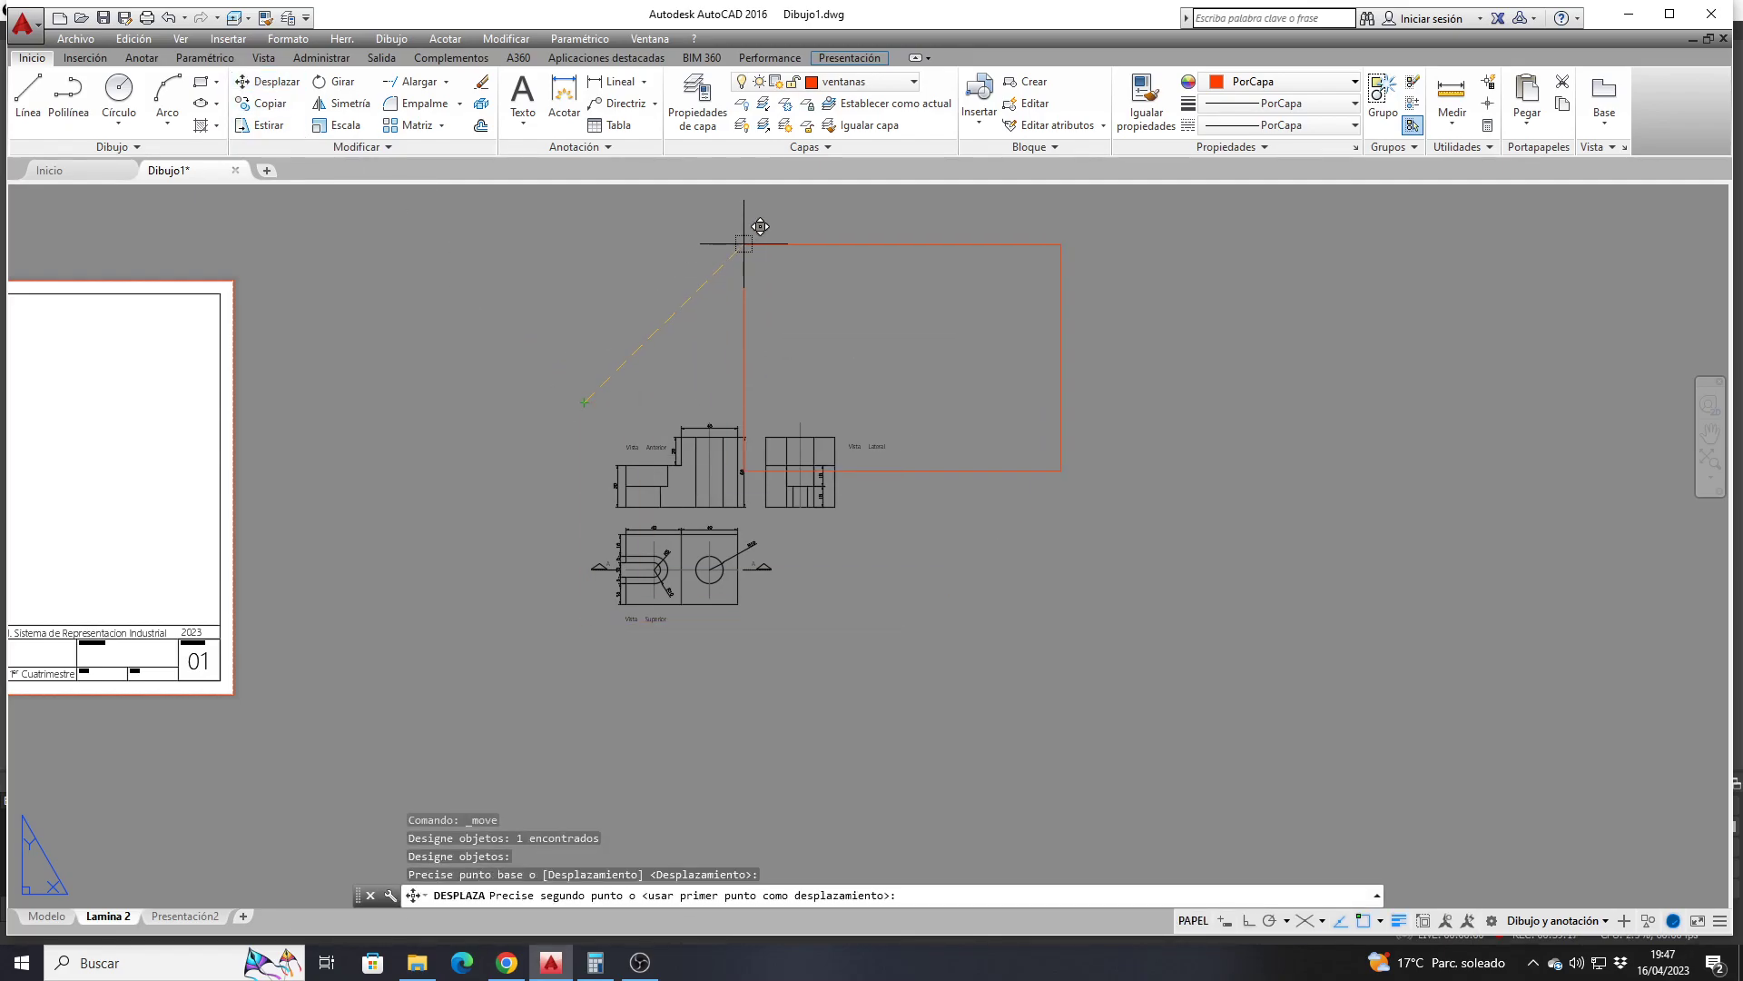
{"action": "scroll", "coordinate": [854, 445], "scroll_direction": "down", "scroll_amount": 5}
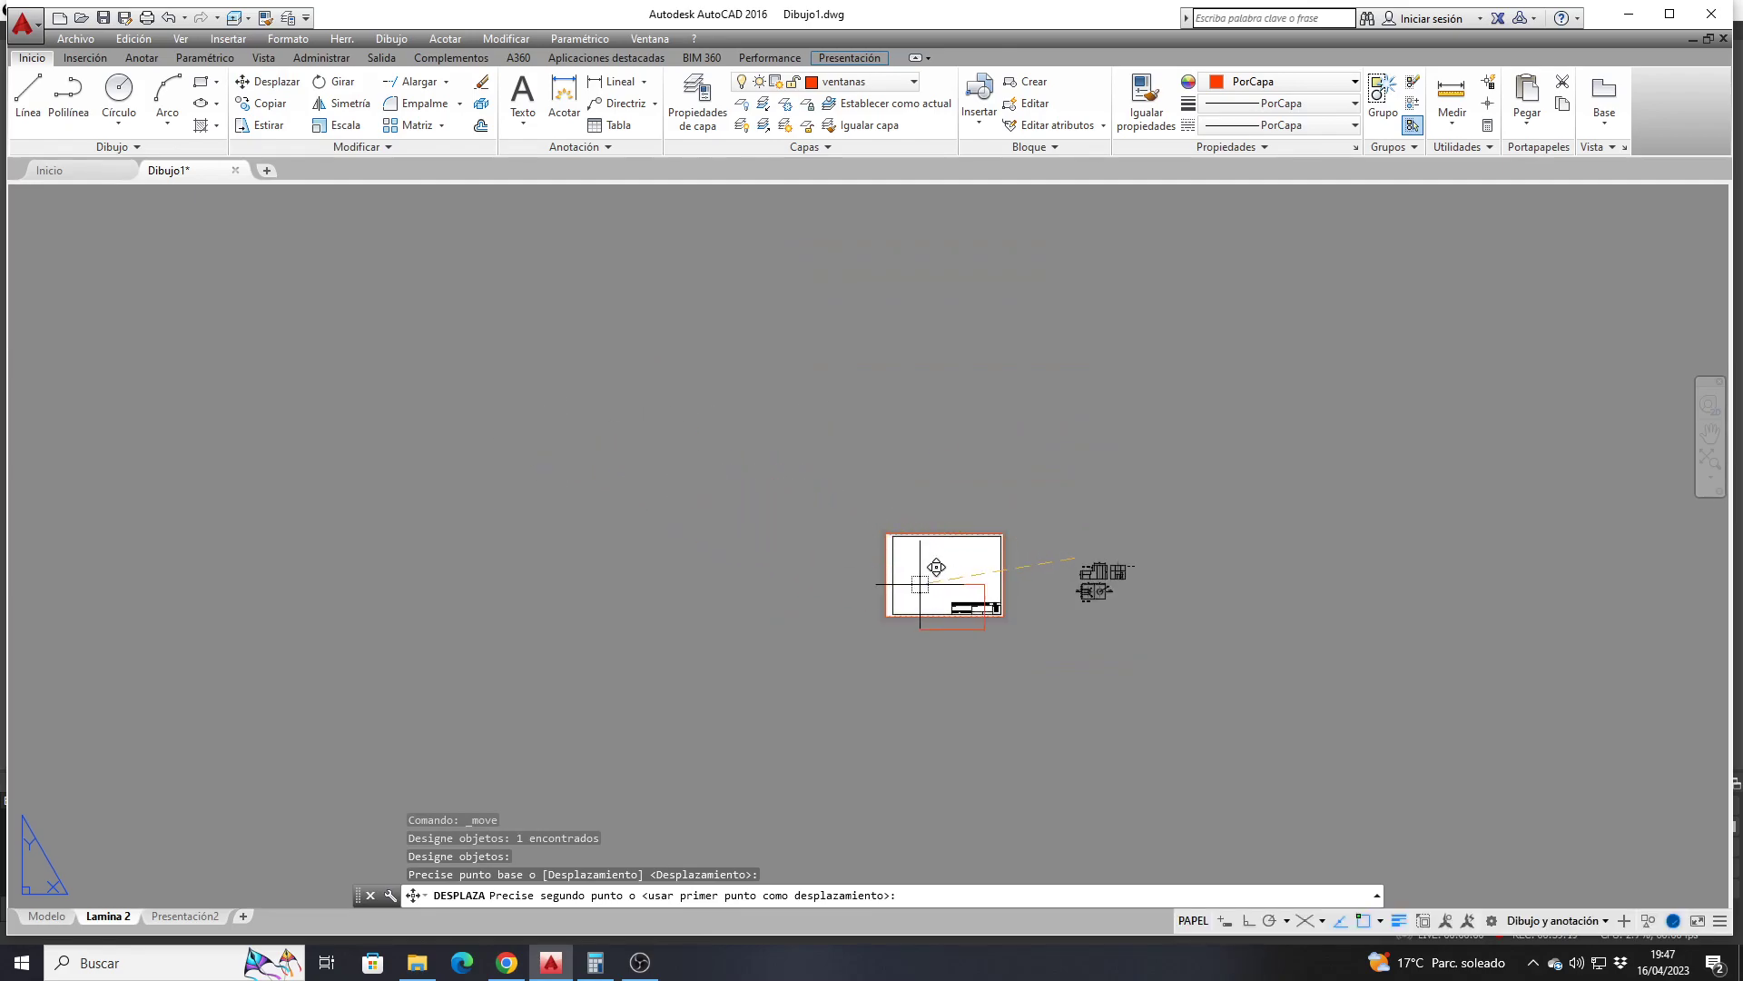
{"action": "scroll", "coordinate": [919, 585], "scroll_direction": "up", "scroll_amount": 8}
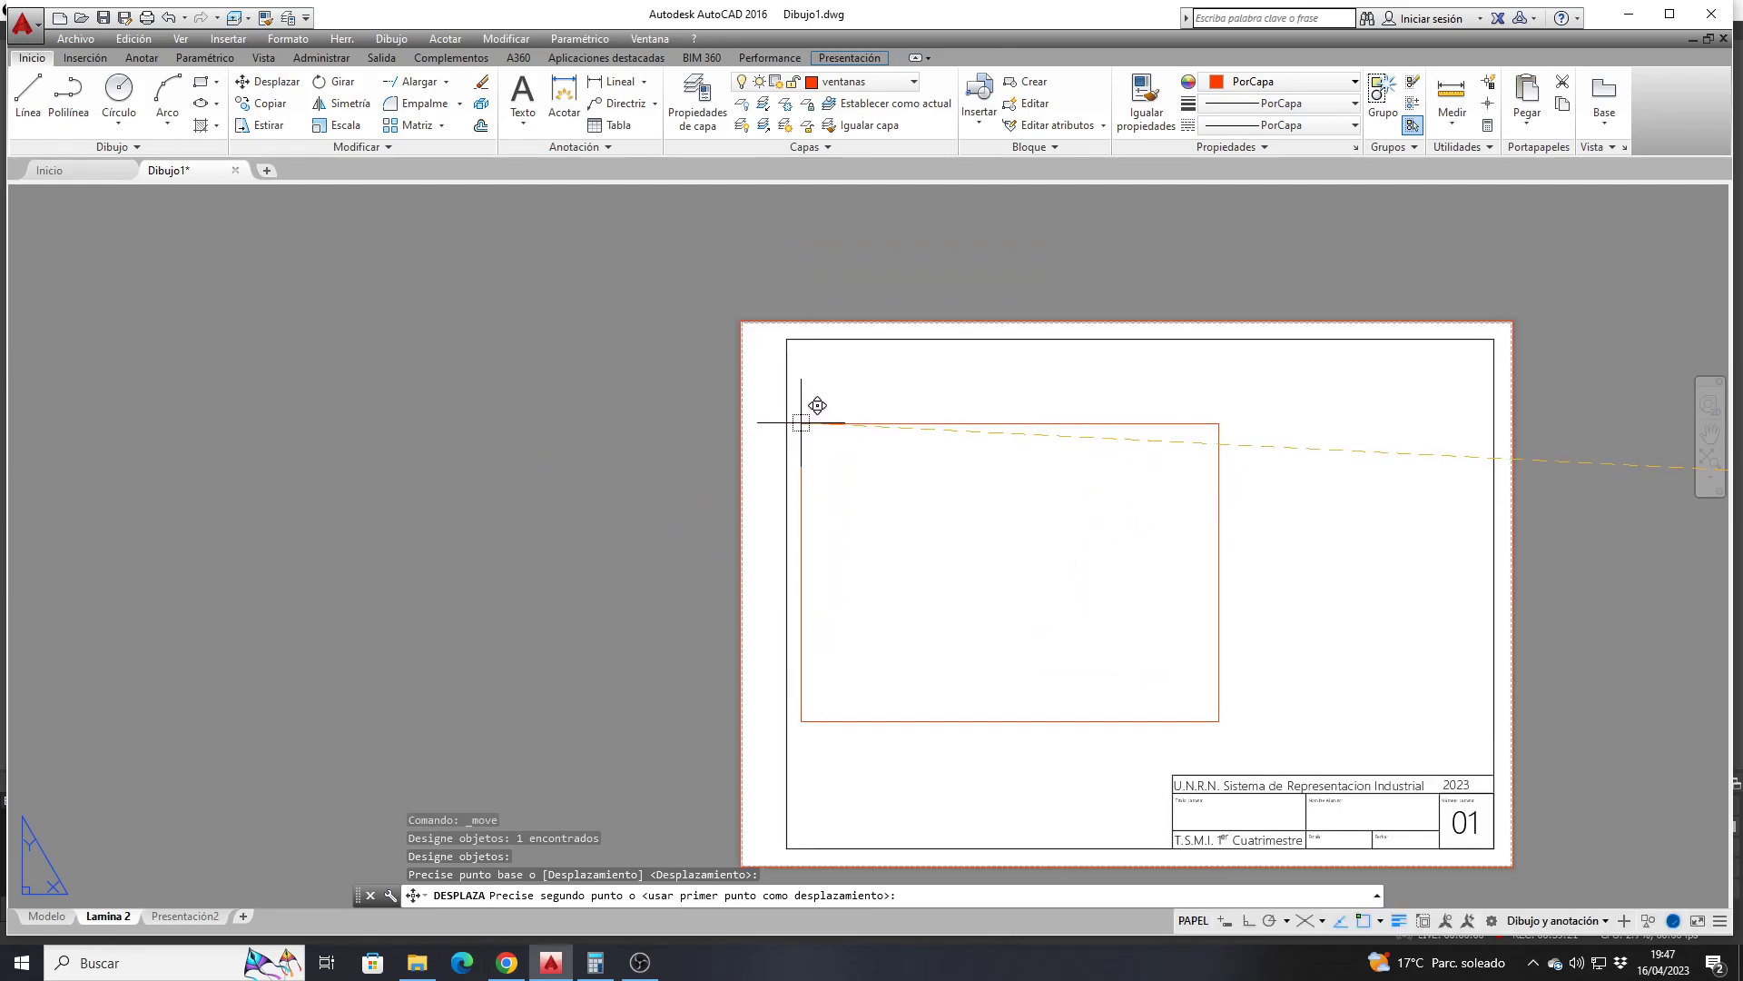
{"action": "left_click", "coordinate": [788, 482]}
Move the viewport up by its upper-left corner to sit just inside the title frame's upper-left corner
{"action": "scroll", "coordinate": [741, 426], "scroll_direction": "down", "scroll_amount": 2}
{"action": "scroll", "coordinate": [734, 406], "scroll_direction": "down", "scroll_amount": 2}
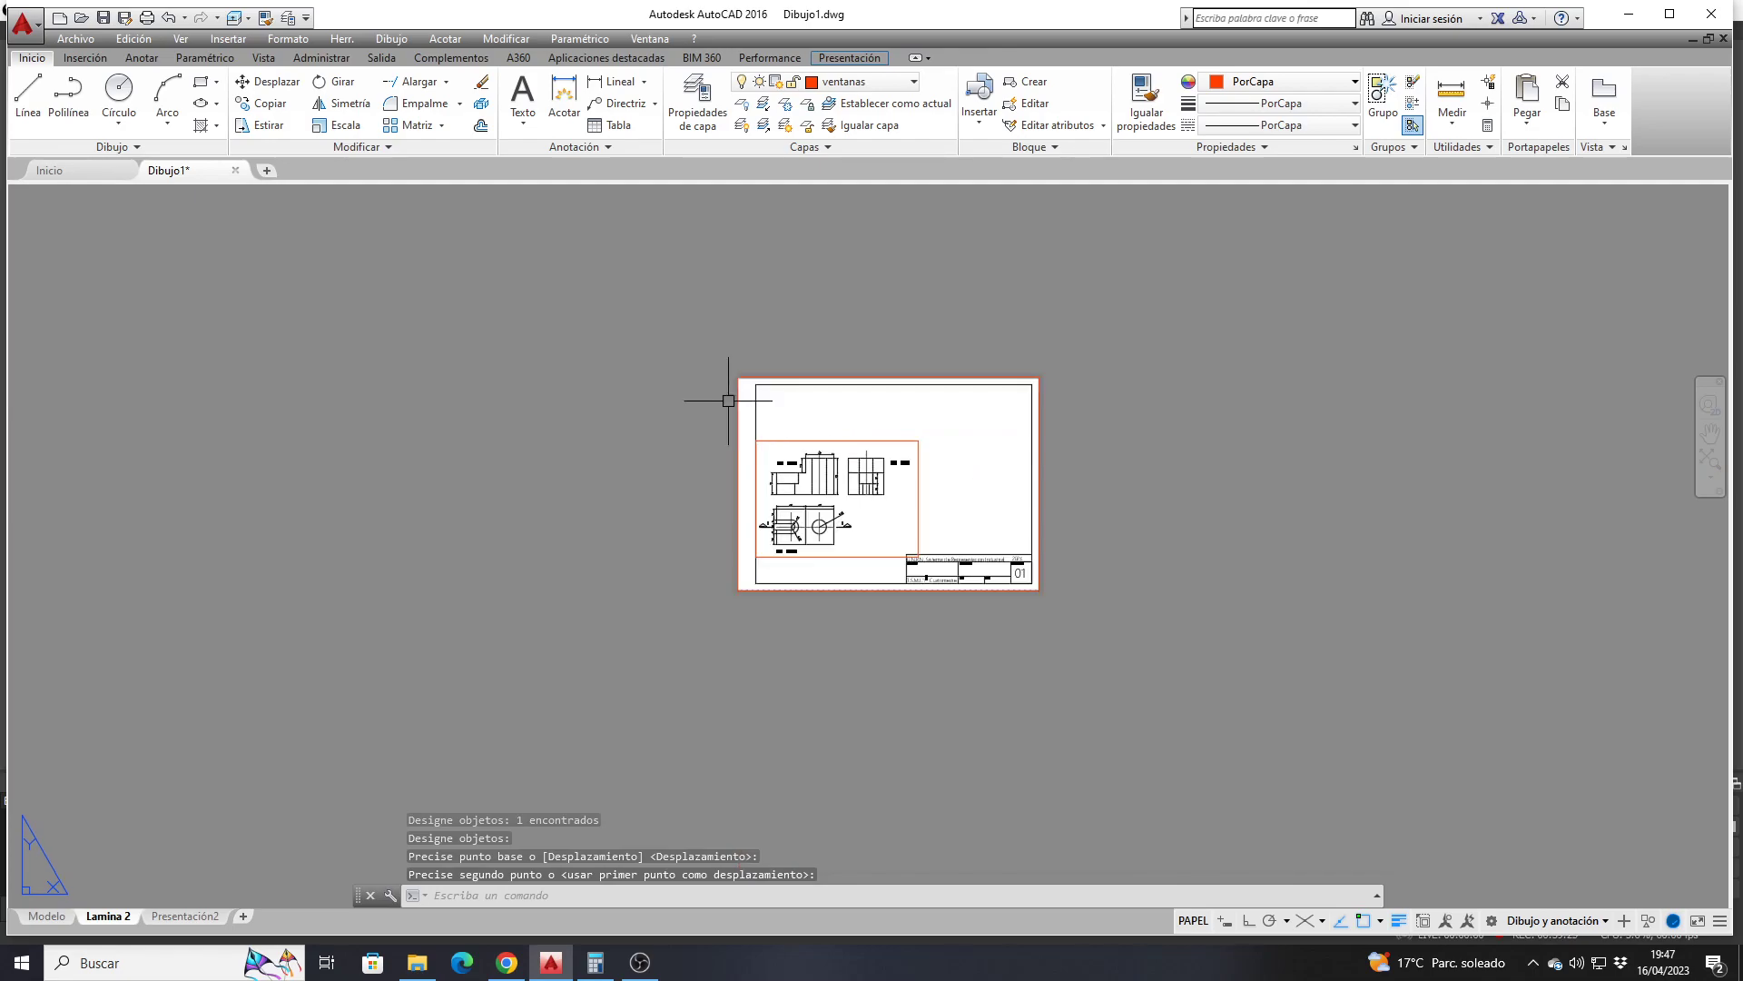
{"action": "key", "text": "Return"}
{"action": "left_click", "coordinate": [789, 442]}
{"action": "key", "text": "Return"}
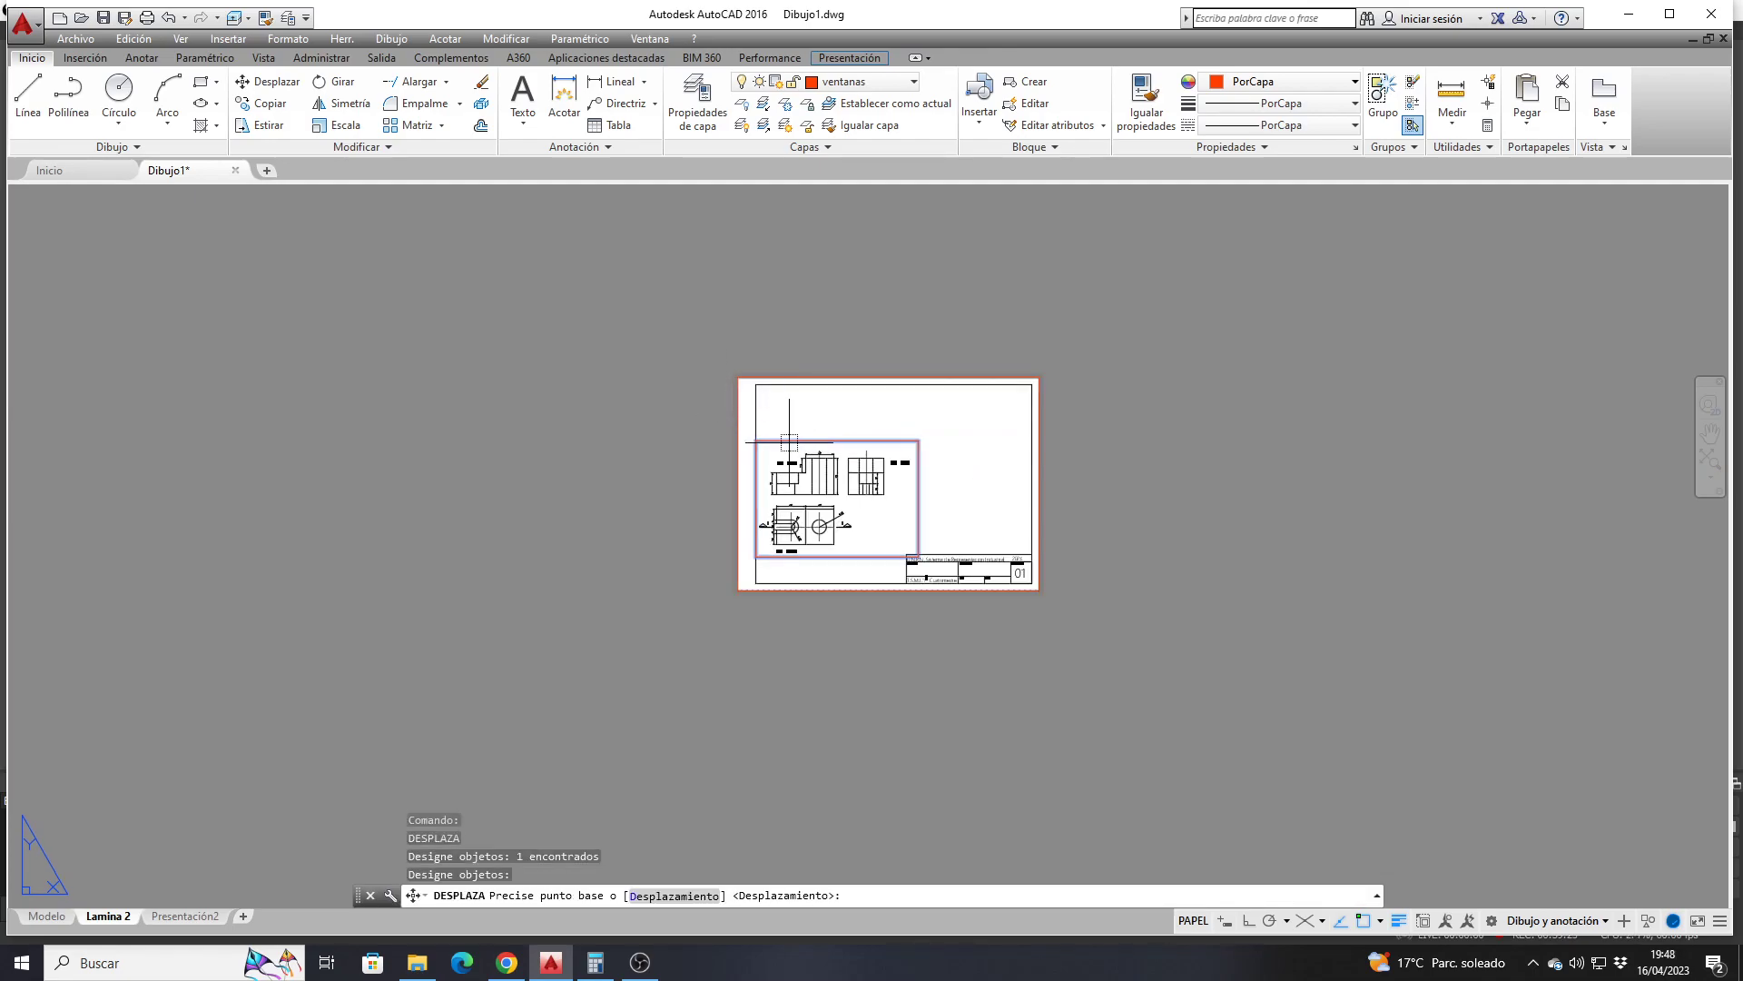
{"action": "scroll", "coordinate": [771, 442], "scroll_direction": "up", "scroll_amount": 4}
{"action": "left_click", "coordinate": [720, 436]}
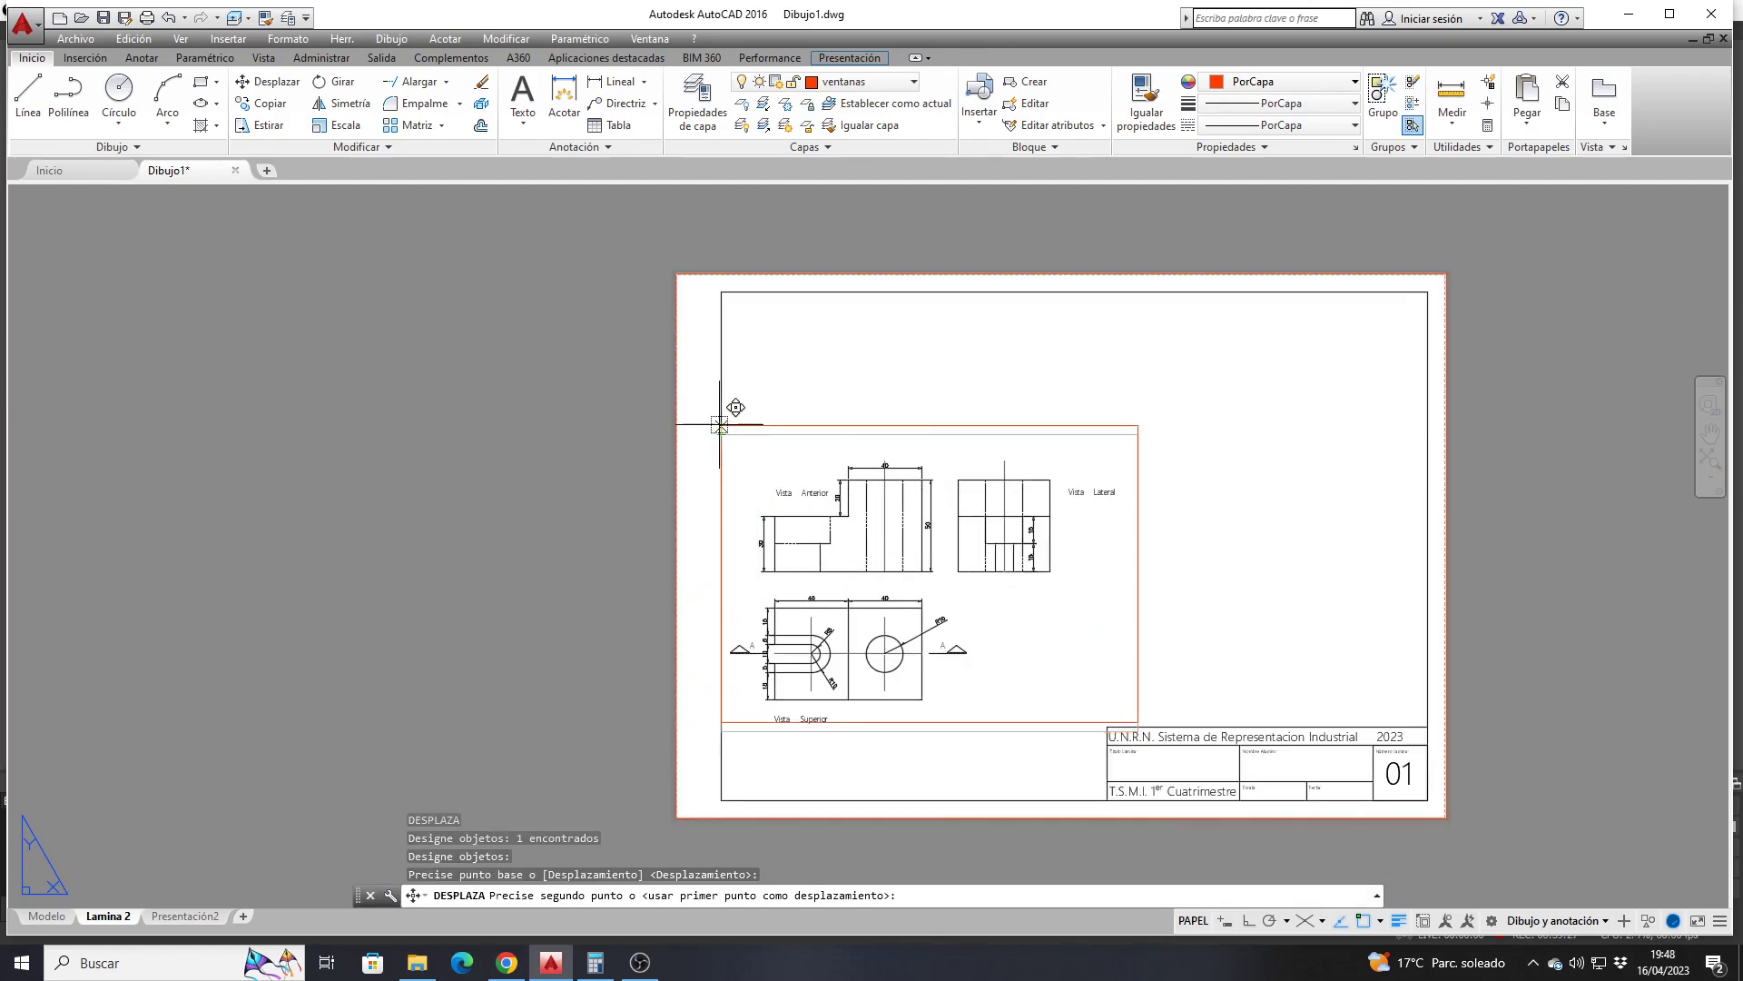
{"action": "left_click", "coordinate": [731, 318]}
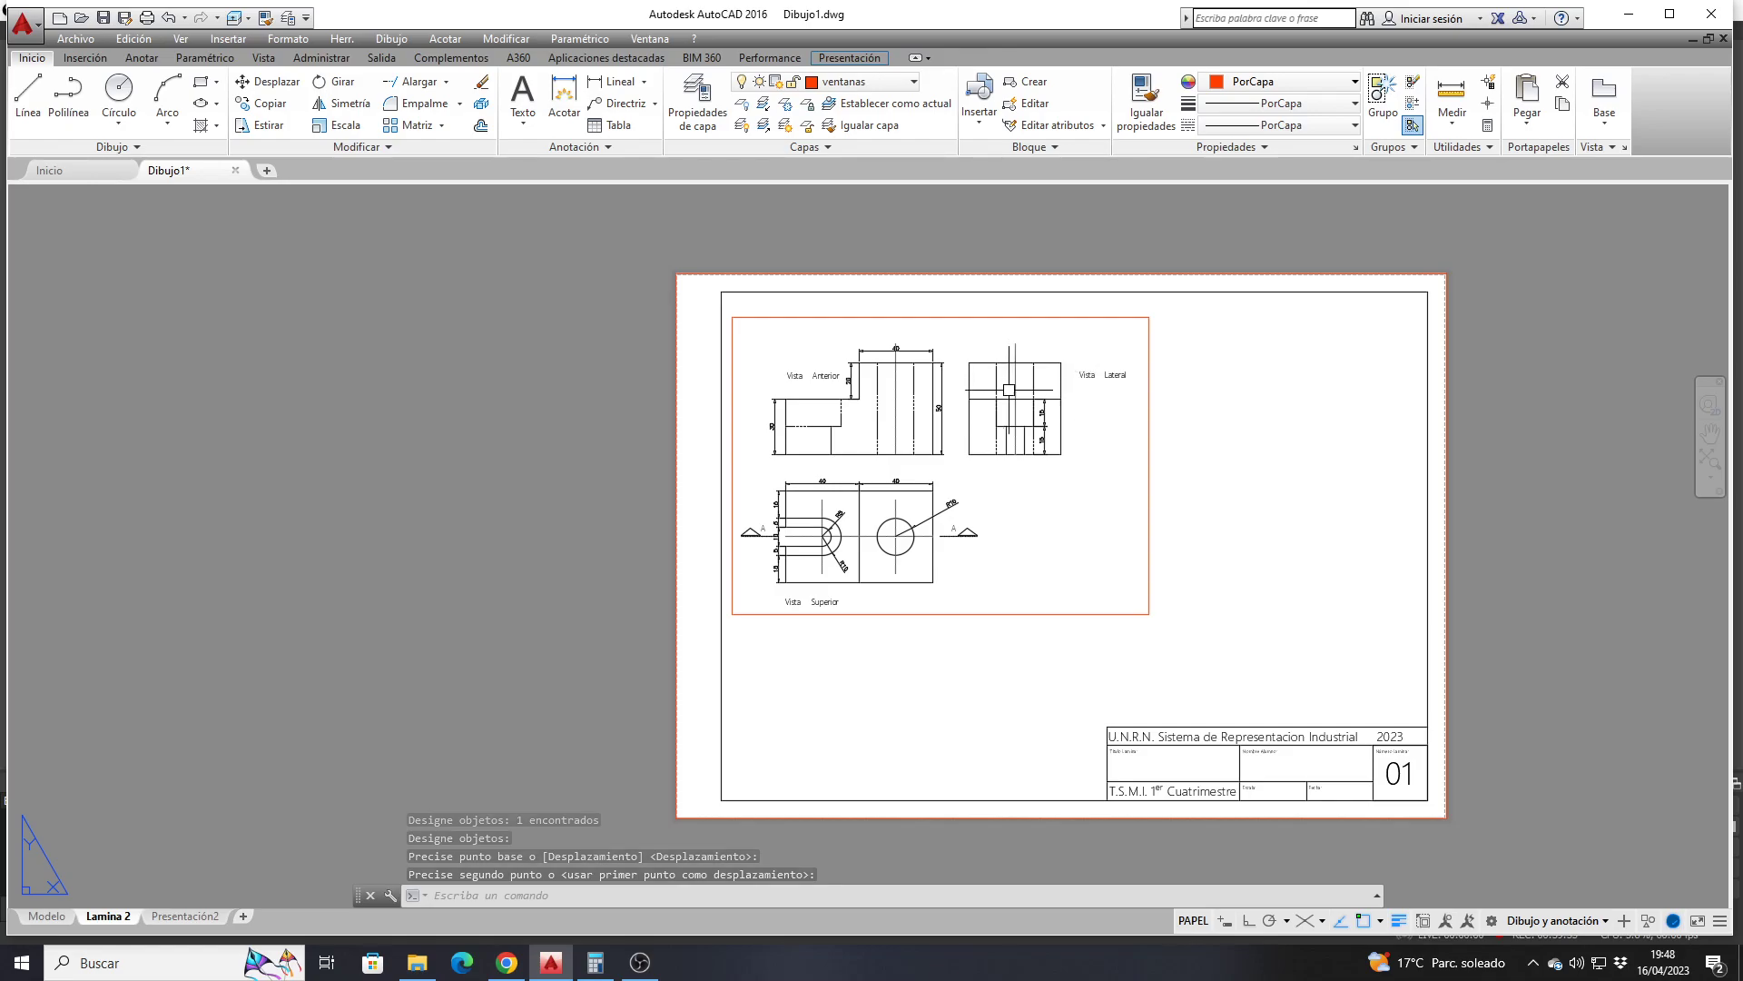
{"action": "key", "text": "Escape"}
{"action": "middle_click_drag", "start_coordinate": [1134, 486], "coordinate": [1004, 498]}
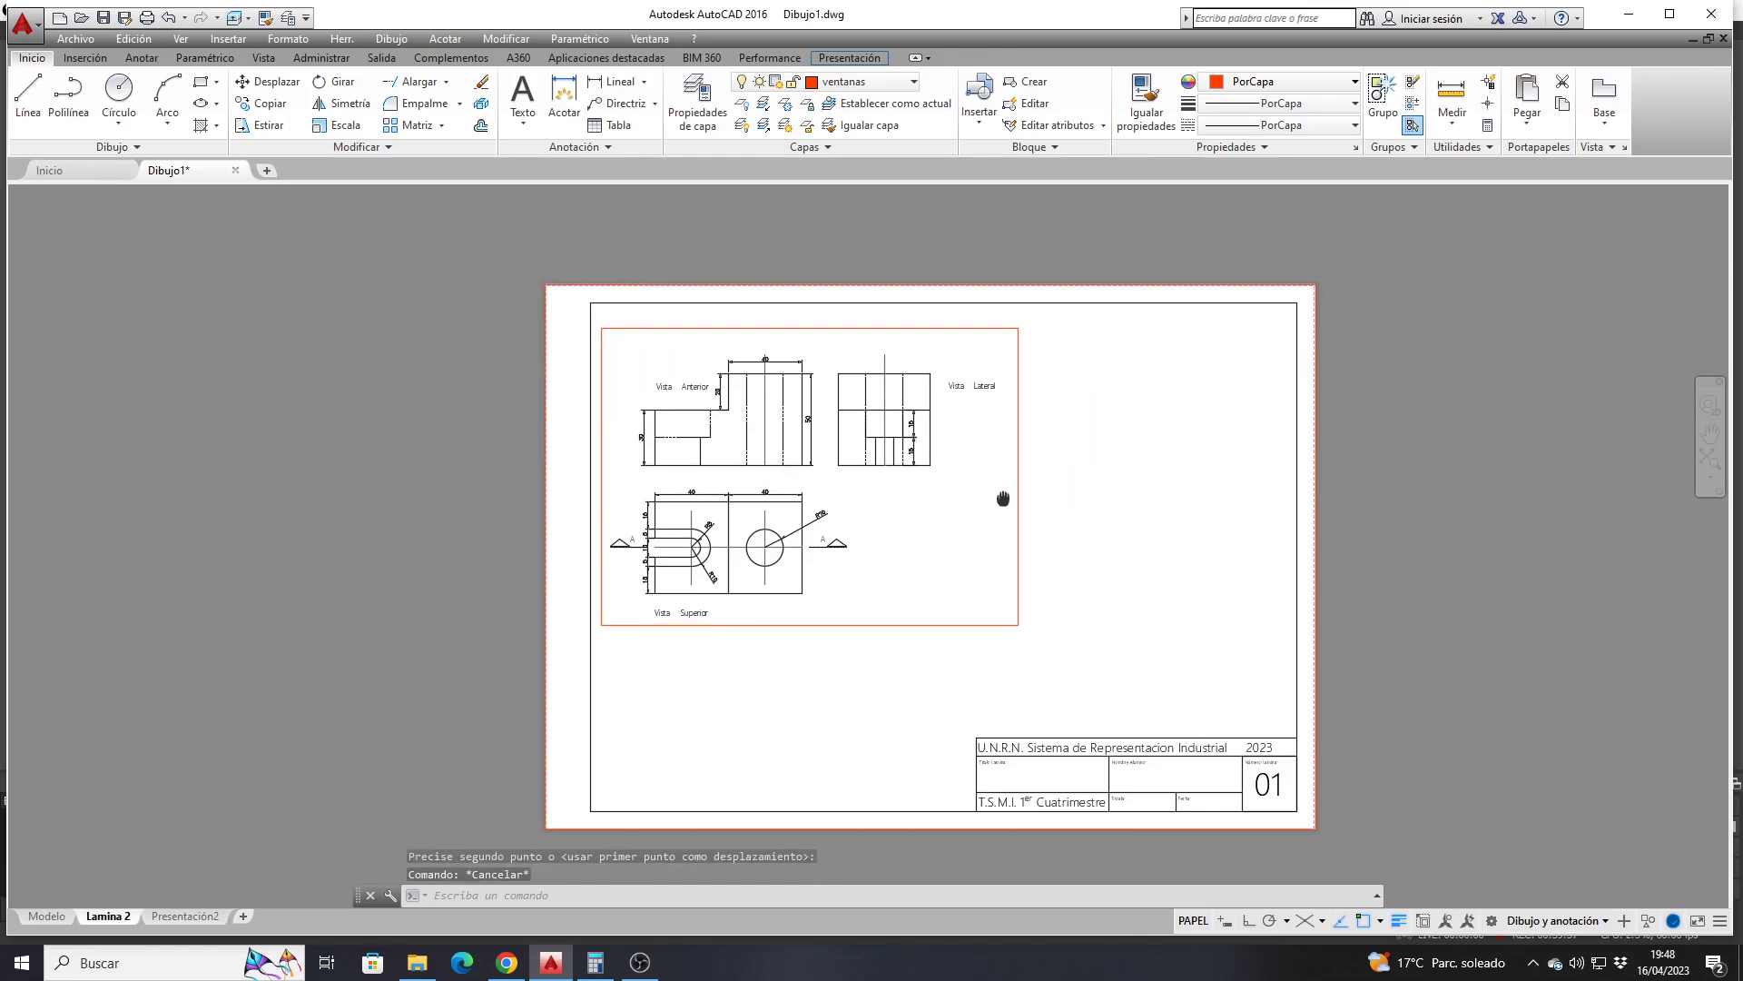
{"action": "scroll", "coordinate": [868, 469], "scroll_direction": "down", "scroll_amount": 4}
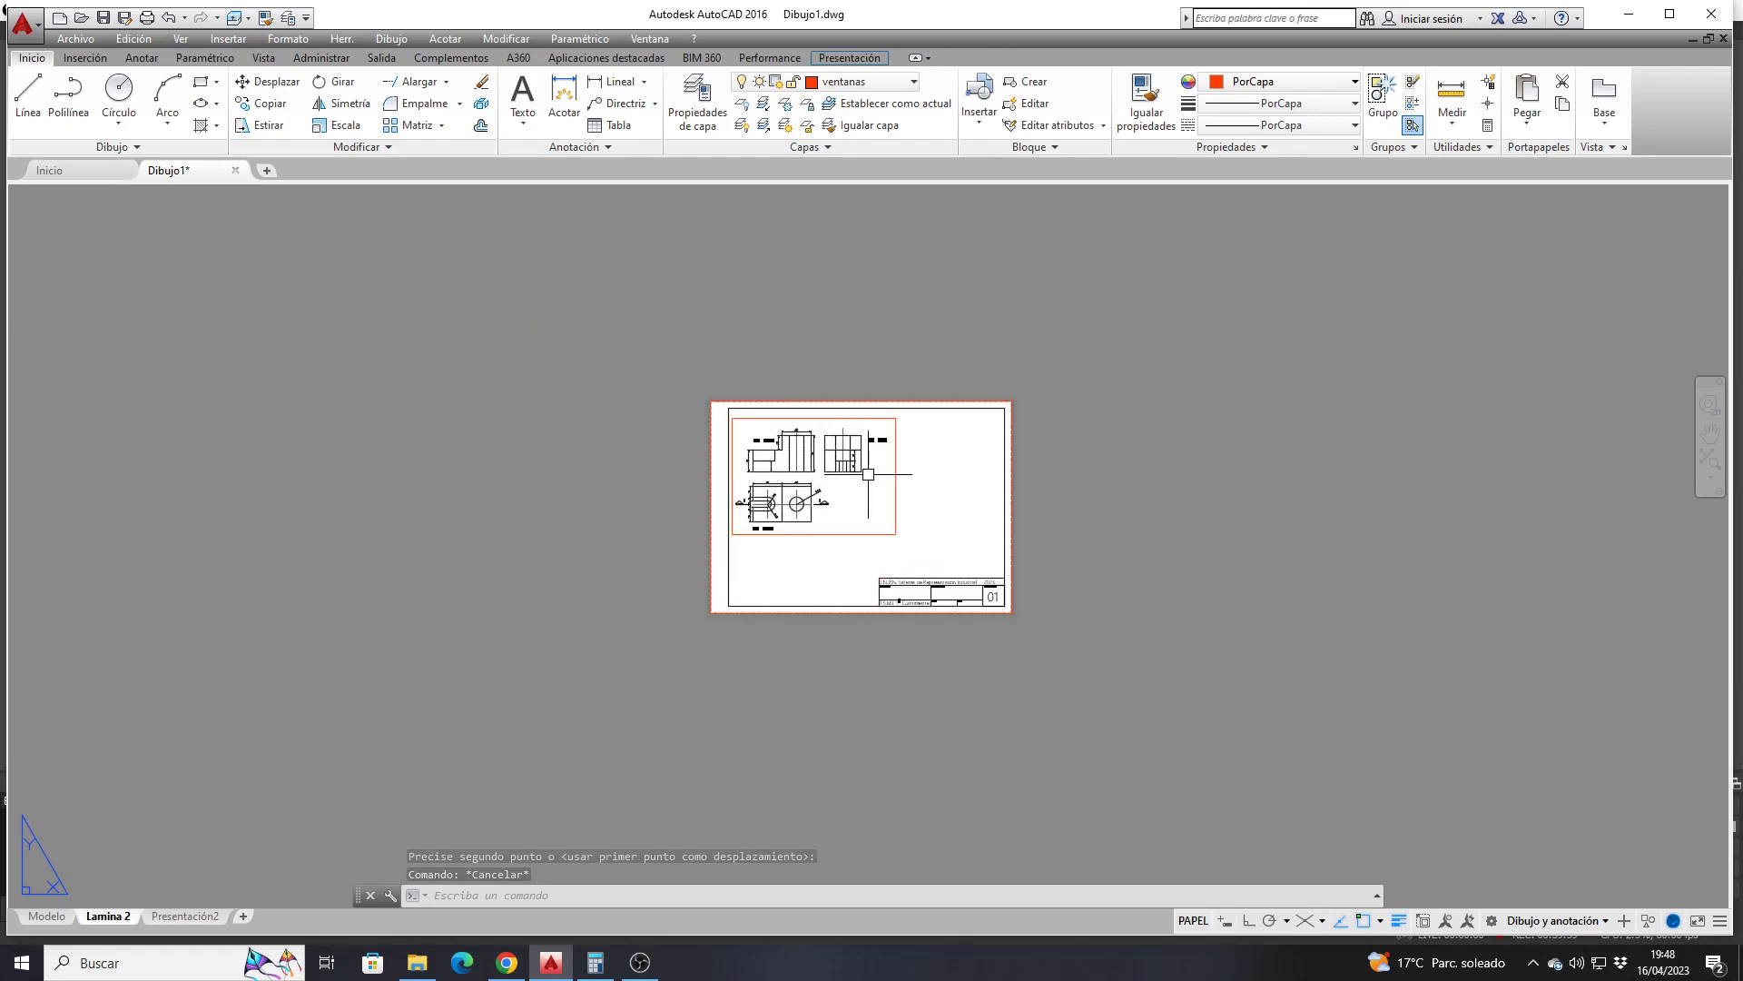
{"action": "scroll", "coordinate": [878, 474], "scroll_direction": "up", "scroll_amount": 2}
{"action": "scroll", "coordinate": [905, 444], "scroll_direction": "up", "scroll_amount": 2}
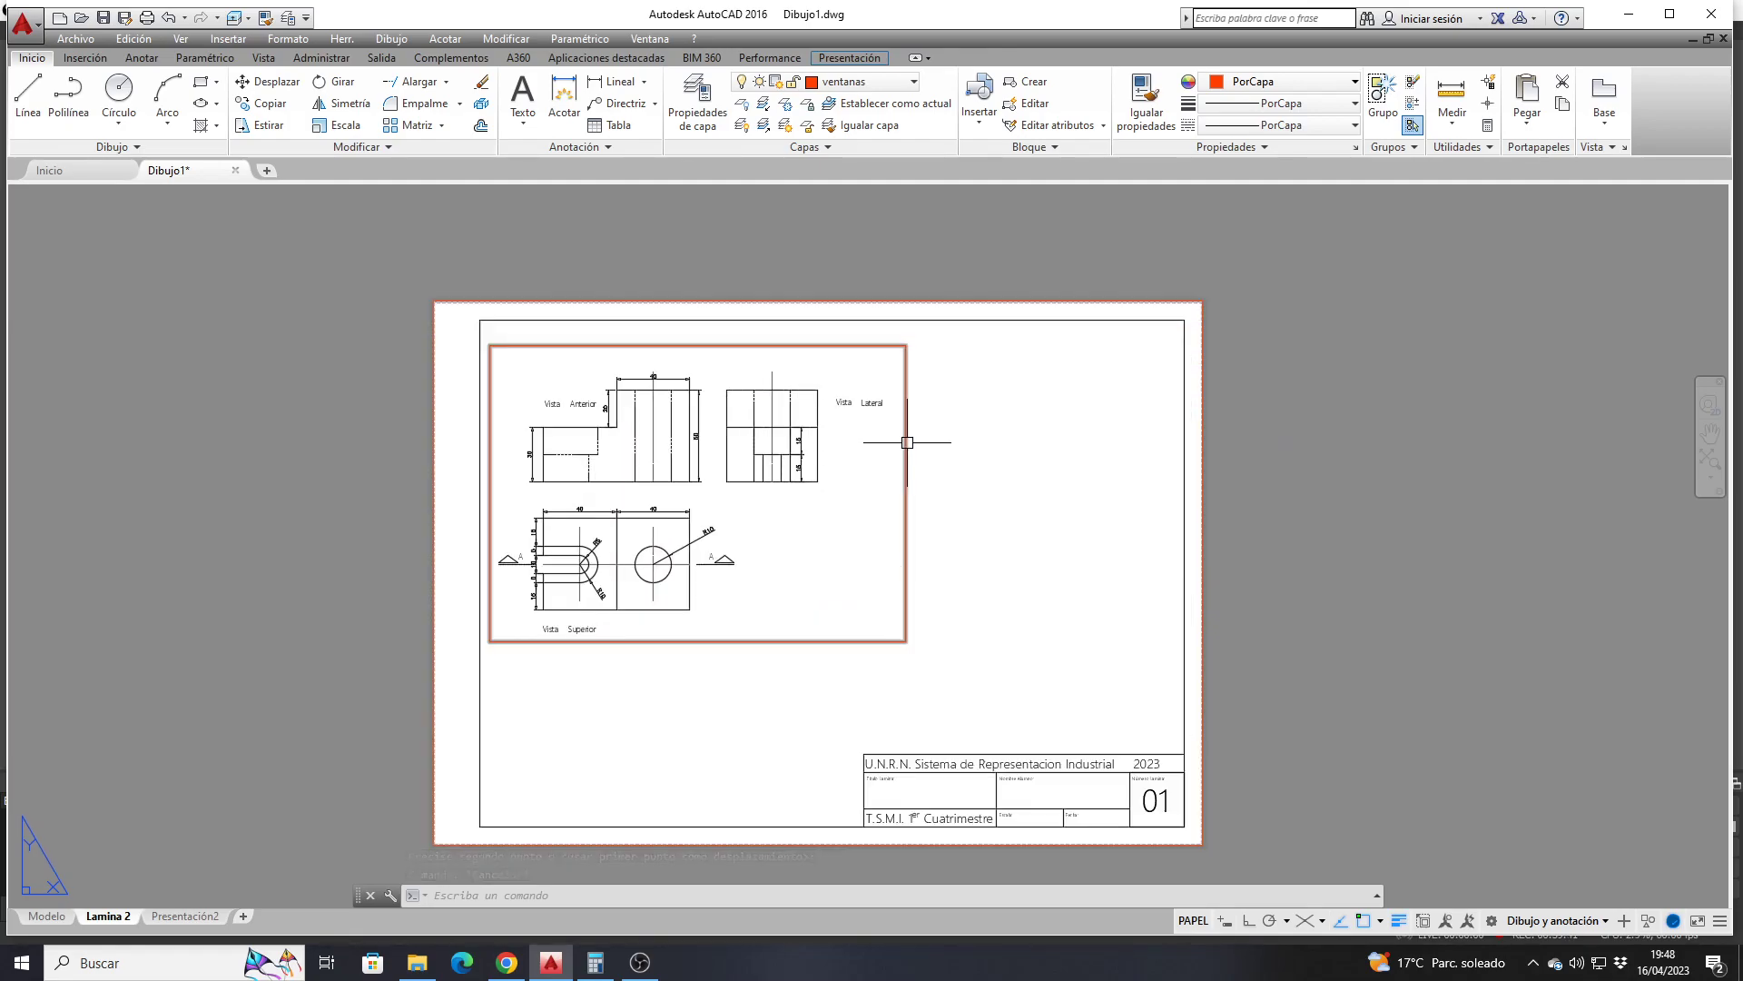
Create a single new viewport in the empty space beside the sheet and erase it
{"action": "scroll", "coordinate": [744, 415], "scroll_direction": "down", "scroll_amount": 4}
{"action": "scroll", "coordinate": [683, 408], "scroll_direction": "down", "scroll_amount": 2}
{"action": "scroll", "coordinate": [684, 402], "scroll_direction": "down", "scroll_amount": 2}
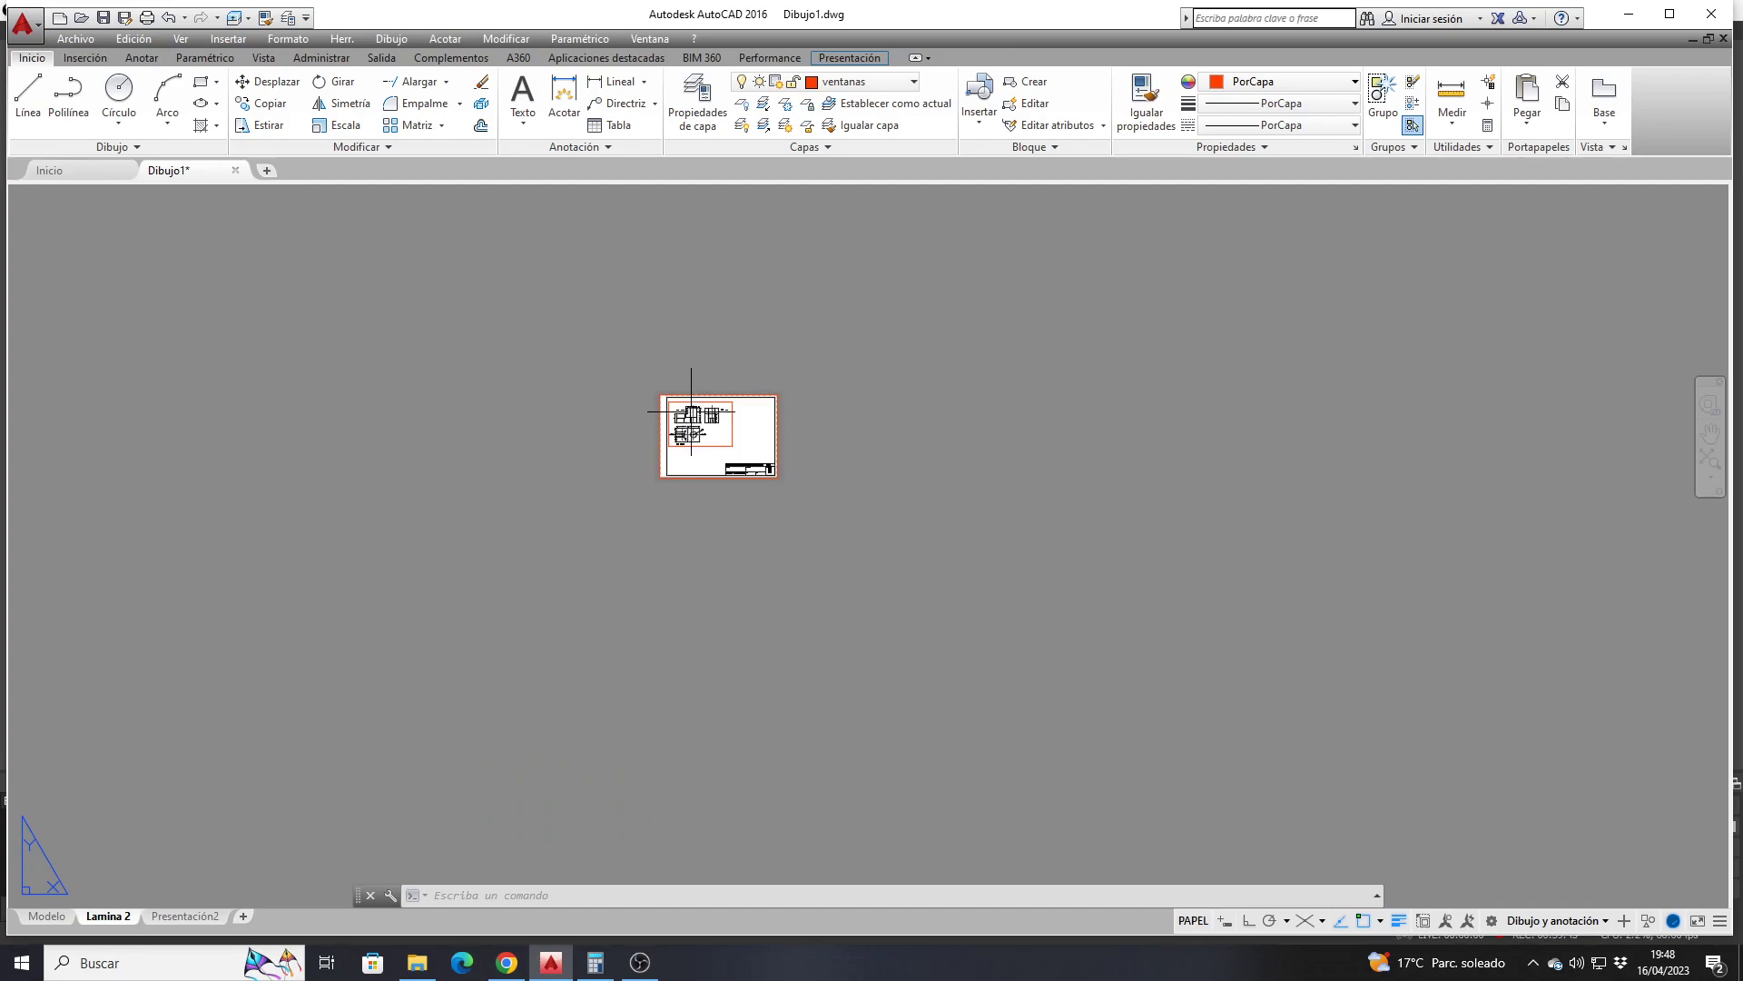
{"action": "scroll", "coordinate": [705, 421], "scroll_direction": "down", "scroll_amount": 2}
{"action": "middle_click_drag", "start_coordinate": [704, 421], "coordinate": [616, 499]}
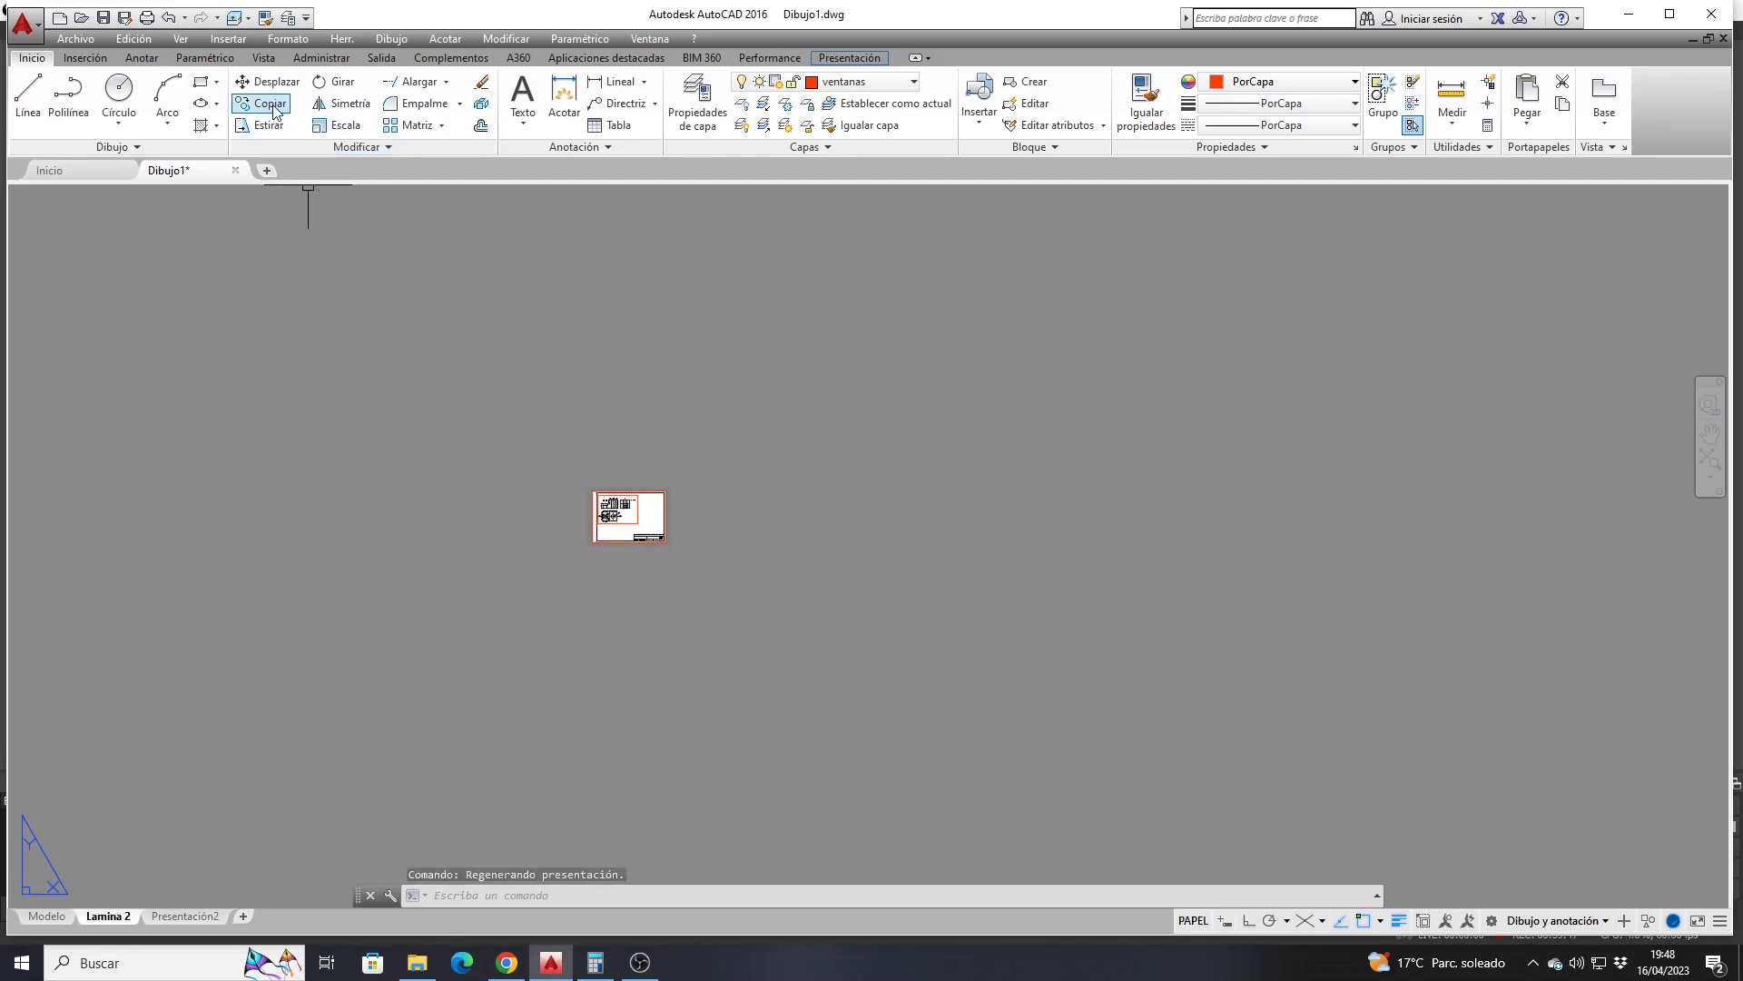
{"action": "left_click", "coordinate": [181, 38]}
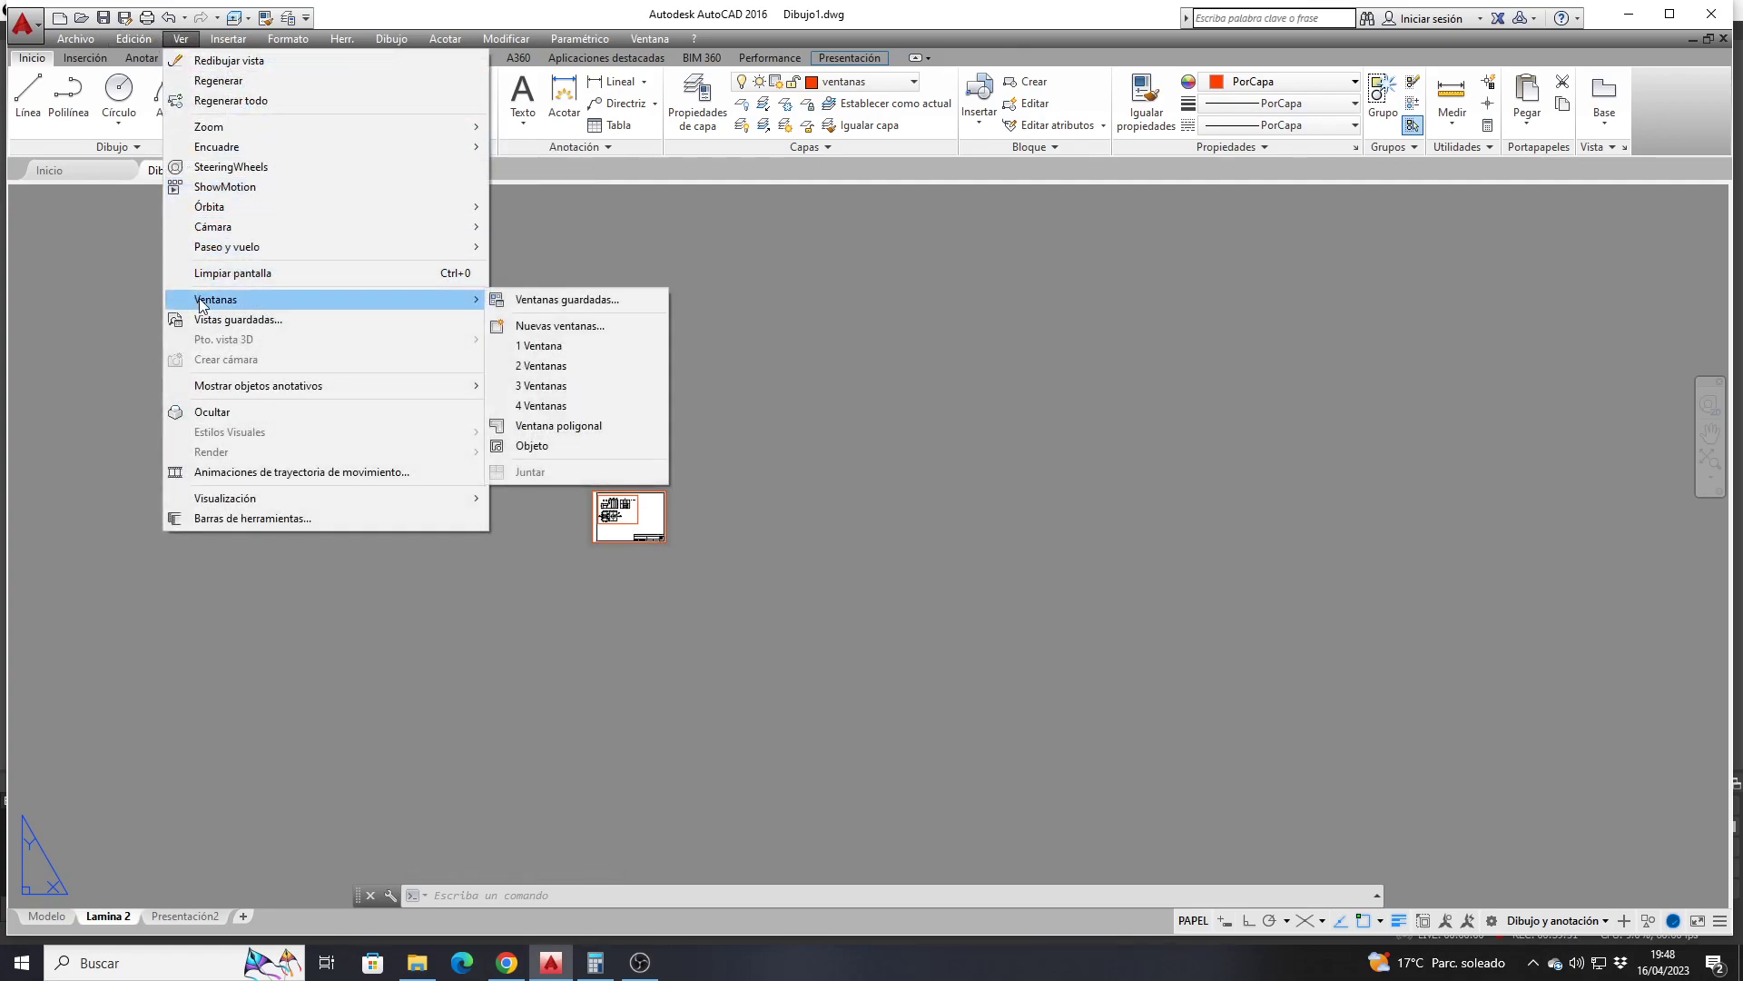
{"action": "mouse_move", "coordinate": [480, 300]}
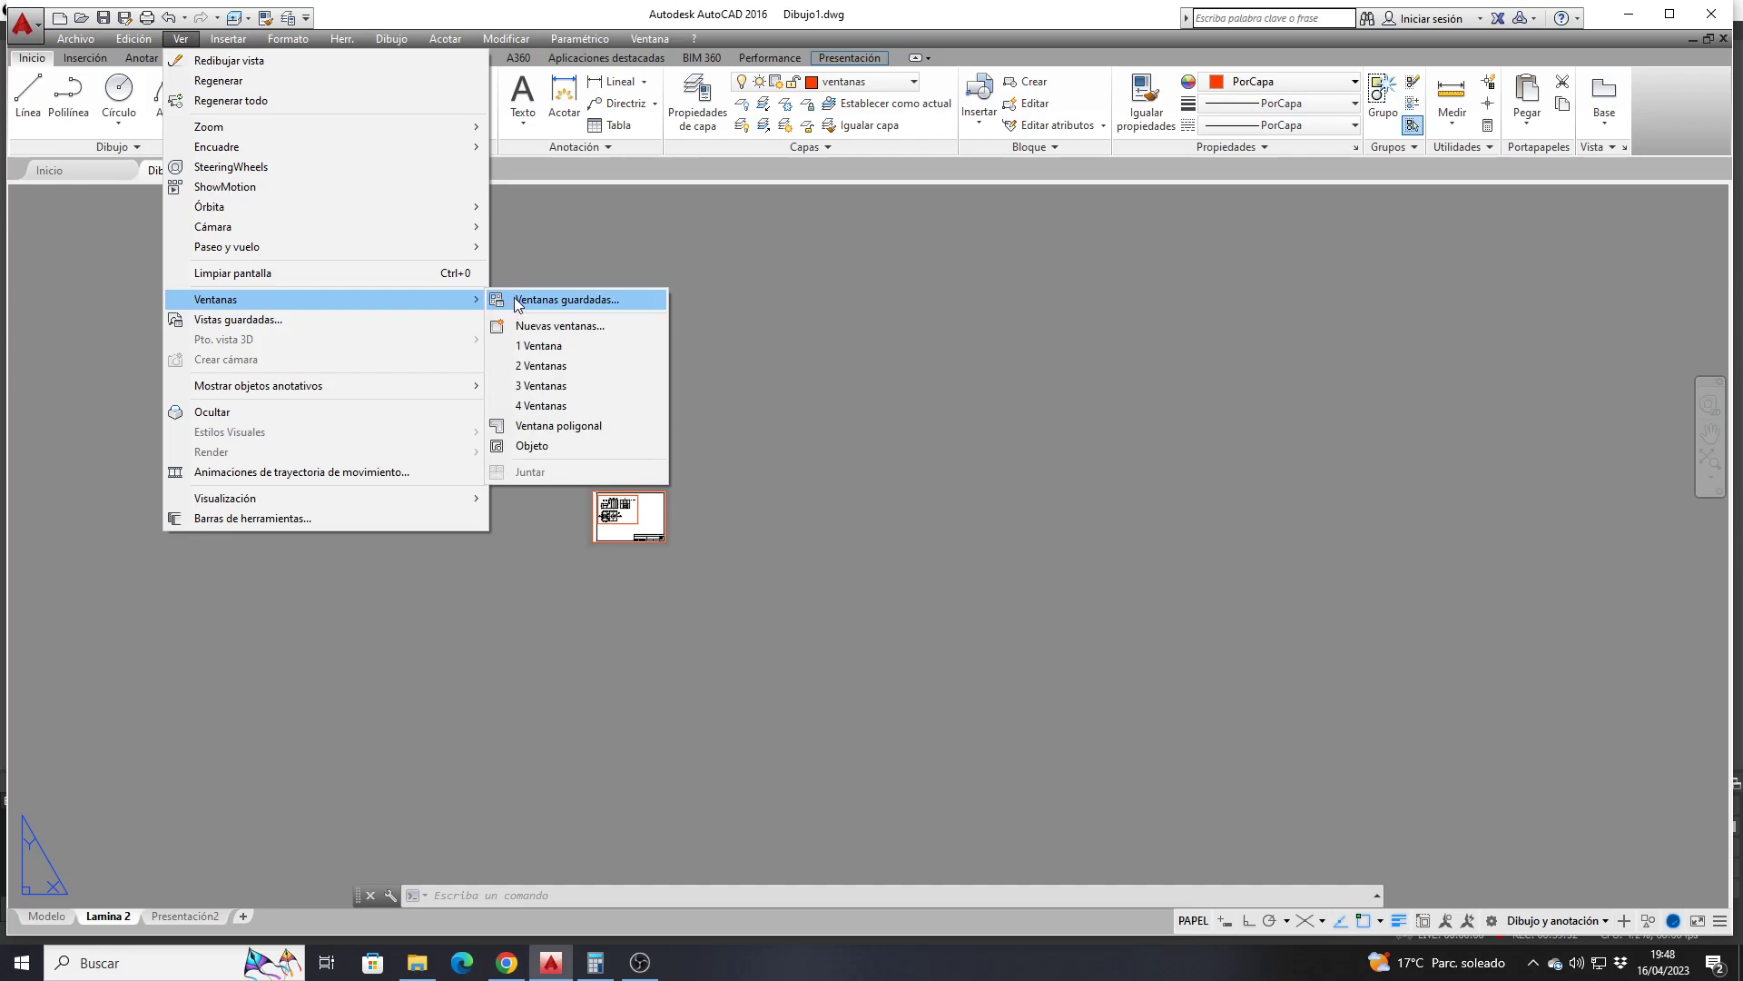
{"action": "left_click", "coordinate": [542, 345]}
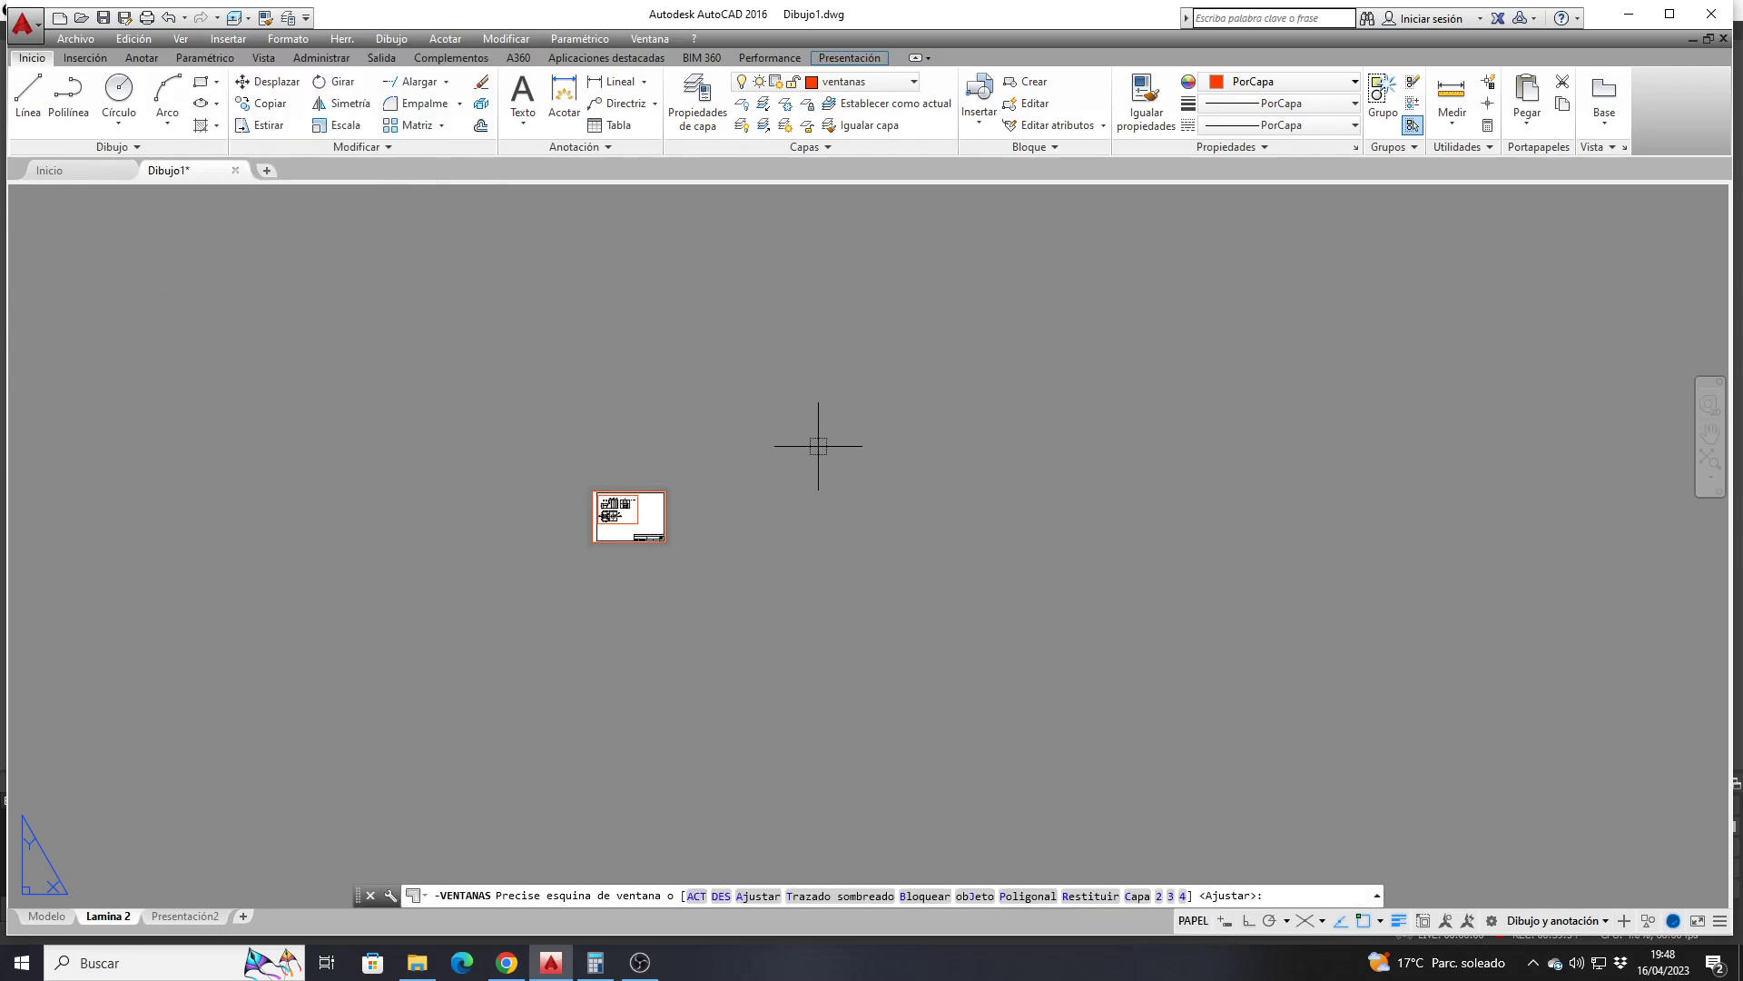
{"action": "left_click", "coordinate": [789, 433]}
{"action": "left_click", "coordinate": [900, 559]}
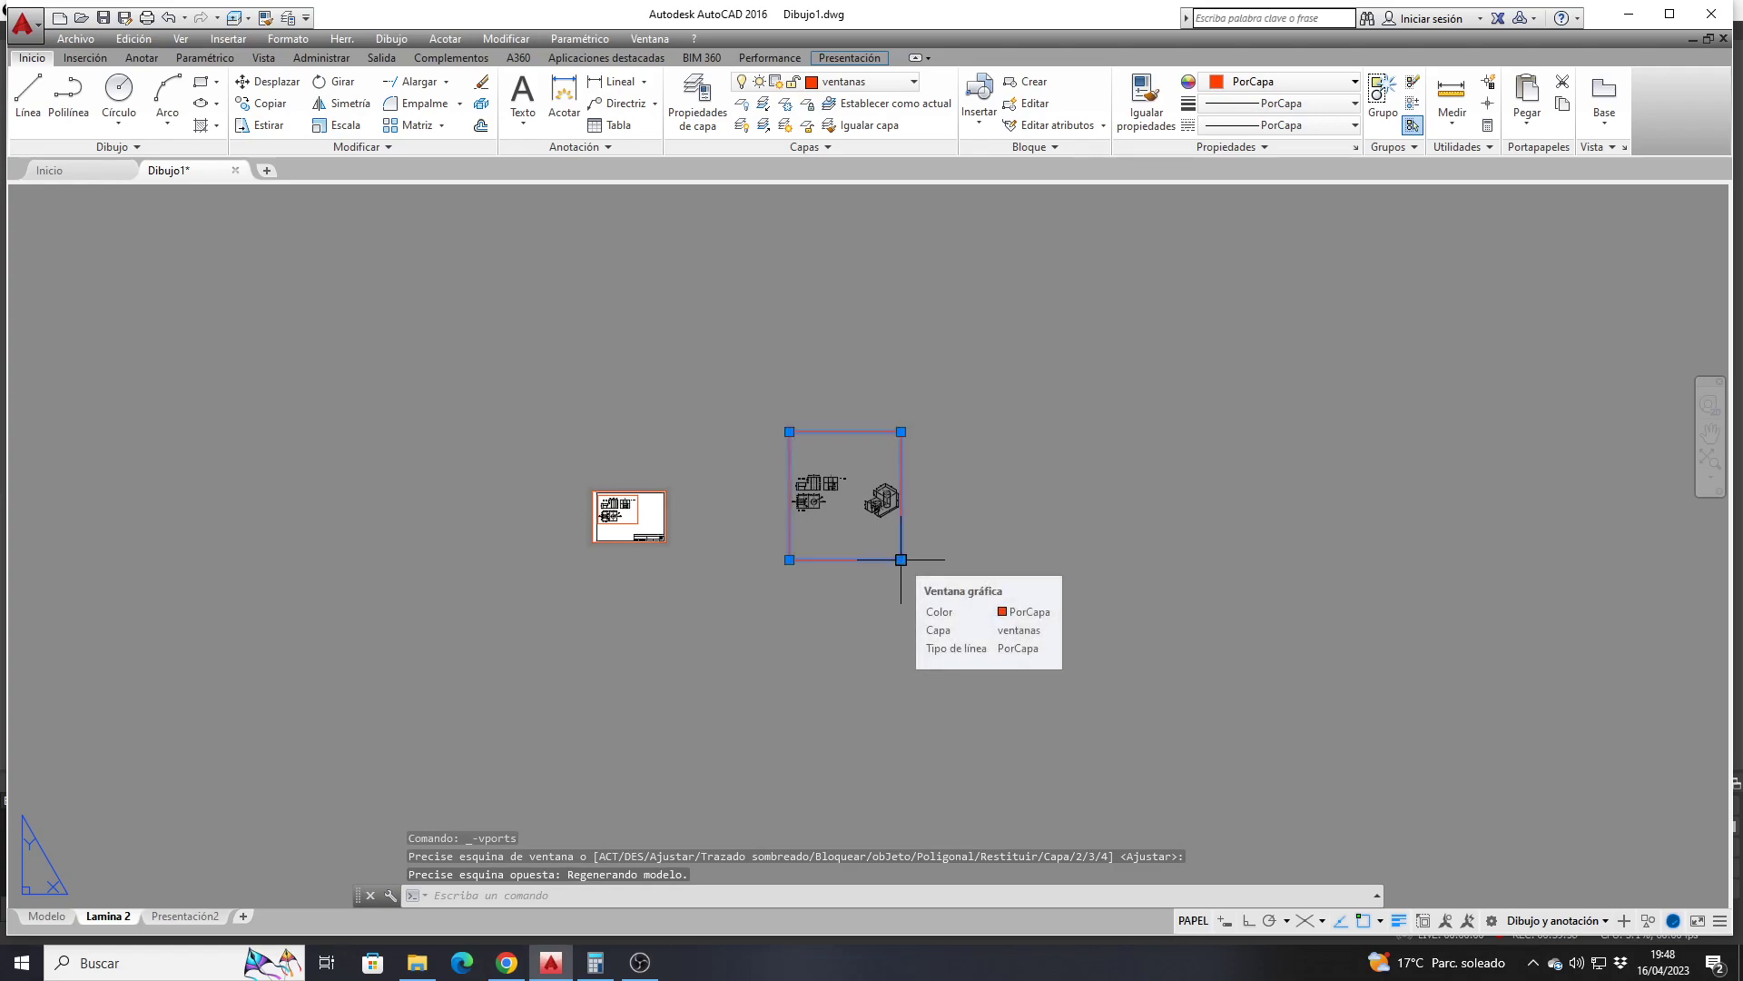
{"action": "left_click", "coordinate": [901, 560]}
{"action": "left_click", "coordinate": [481, 82]}
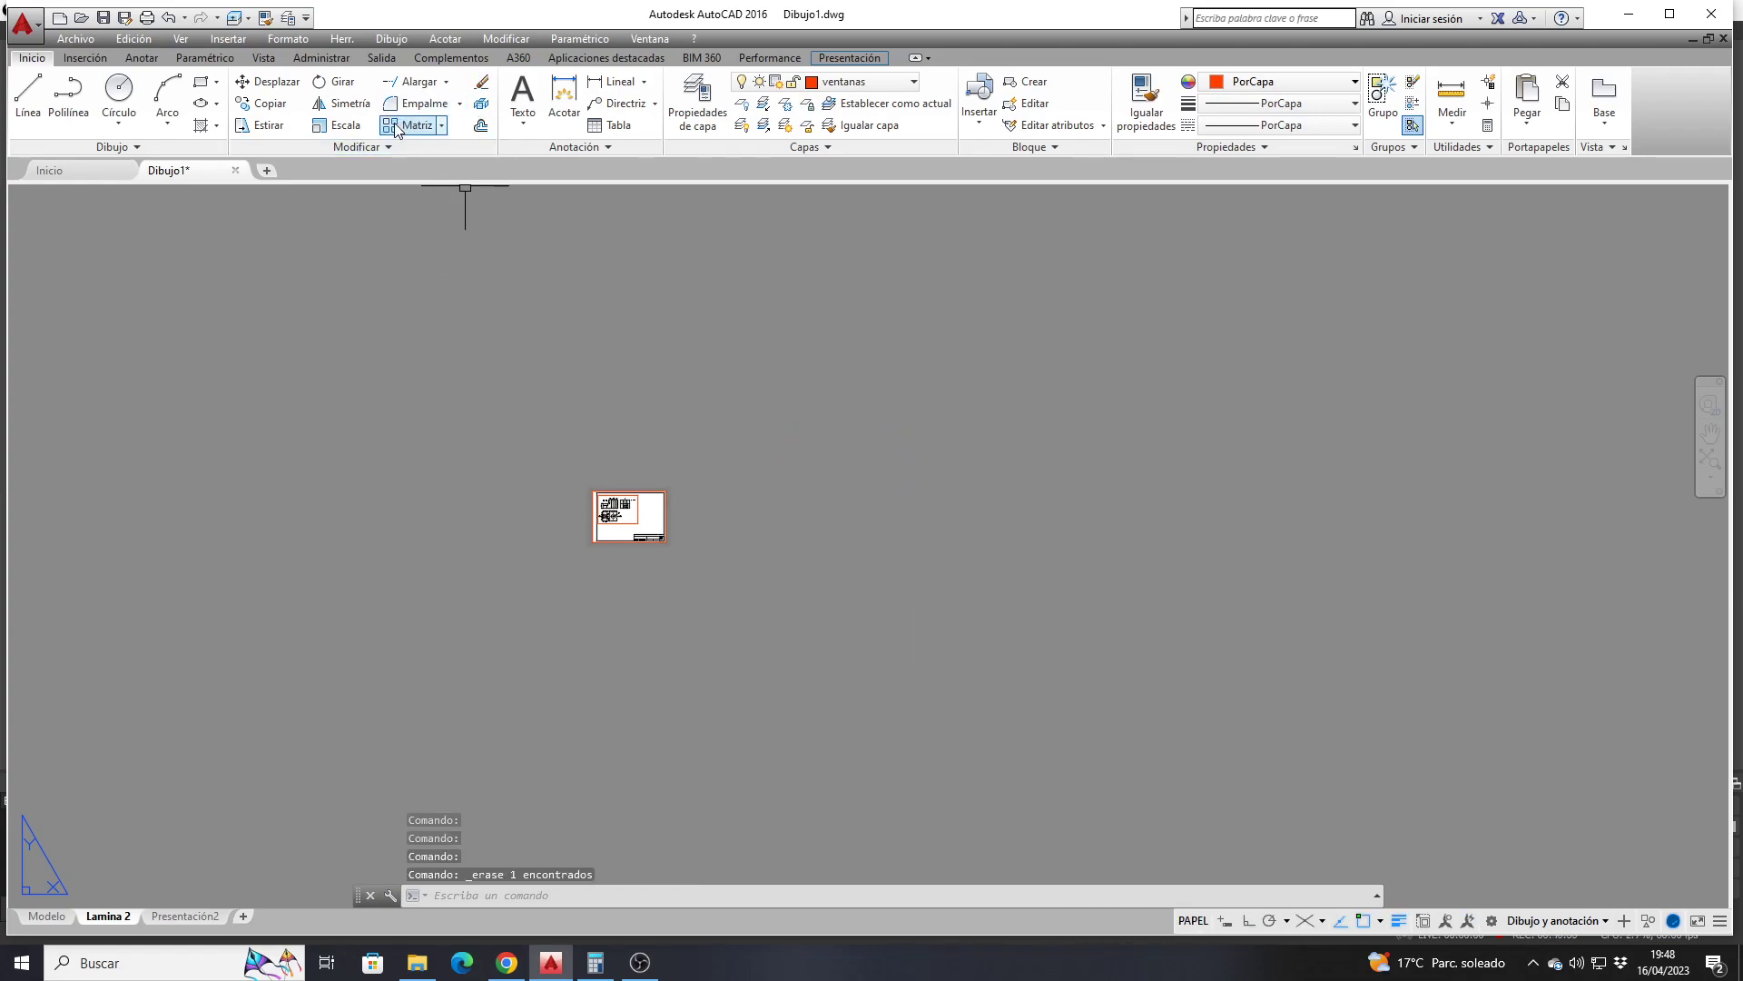
Copy the viewport of the front, side and top views by its lower-right corner into the empty space beside the sheet
{"action": "left_click", "coordinate": [264, 102]}
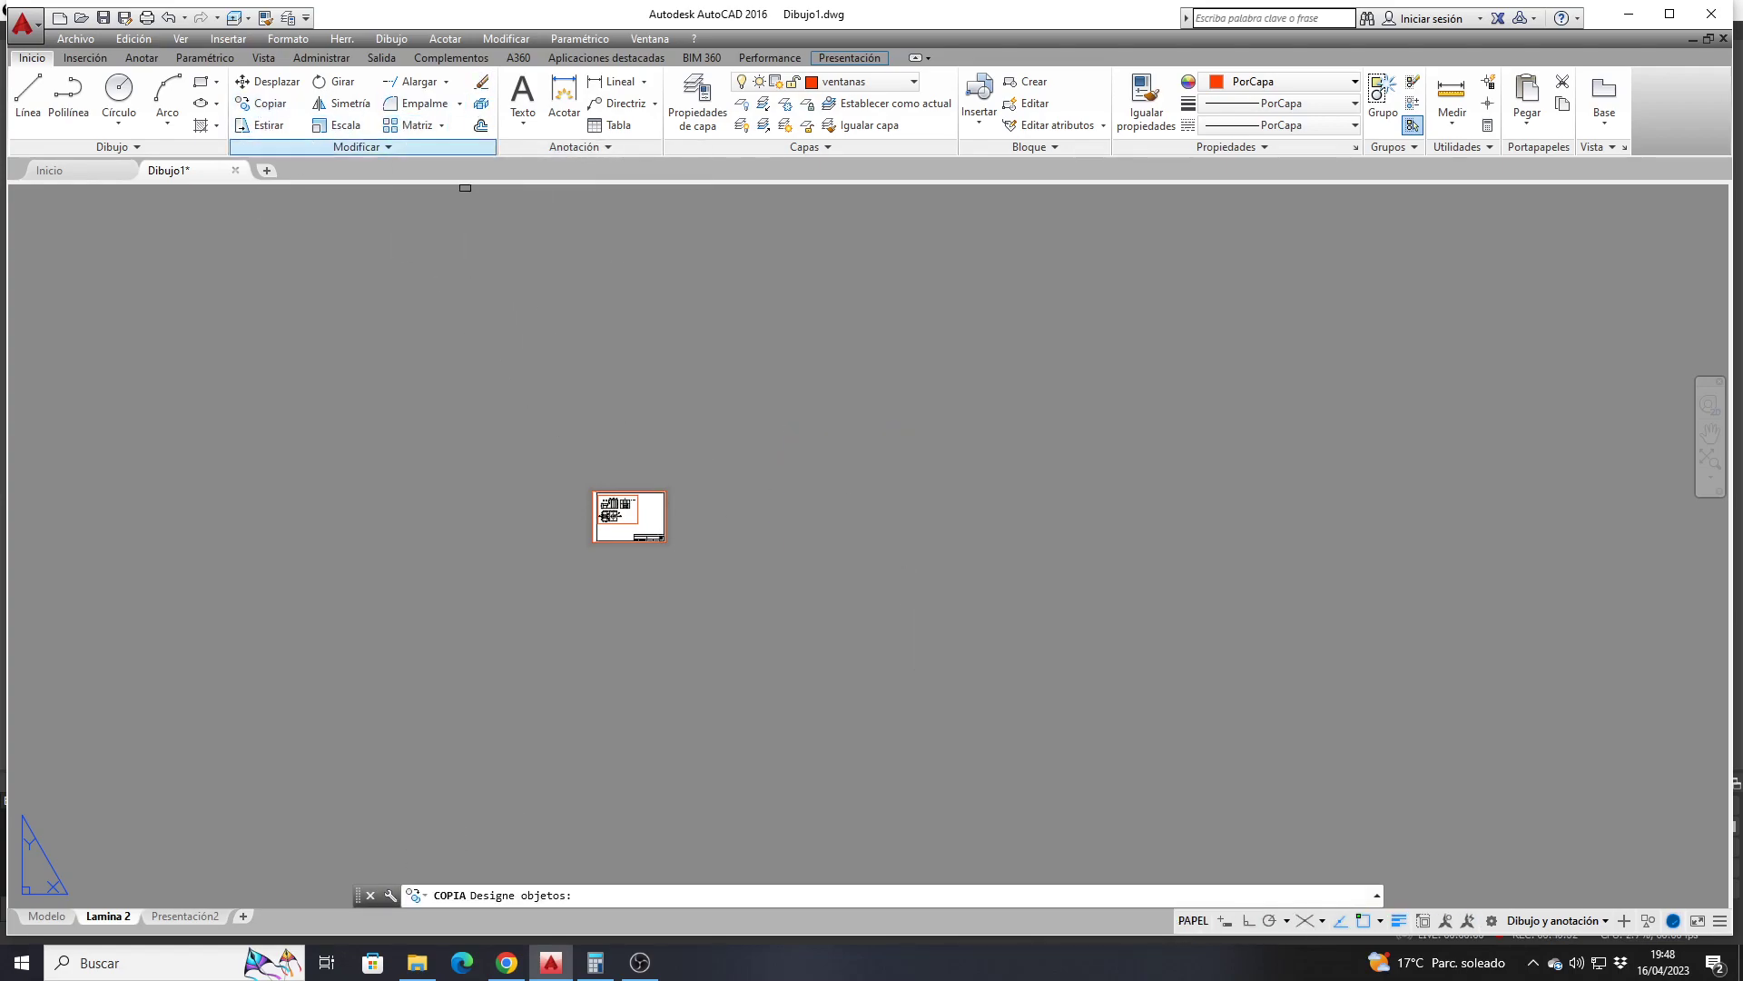
{"action": "scroll", "coordinate": [629, 525], "scroll_direction": "up", "scroll_amount": 5}
{"action": "left_click", "coordinate": [624, 506]}
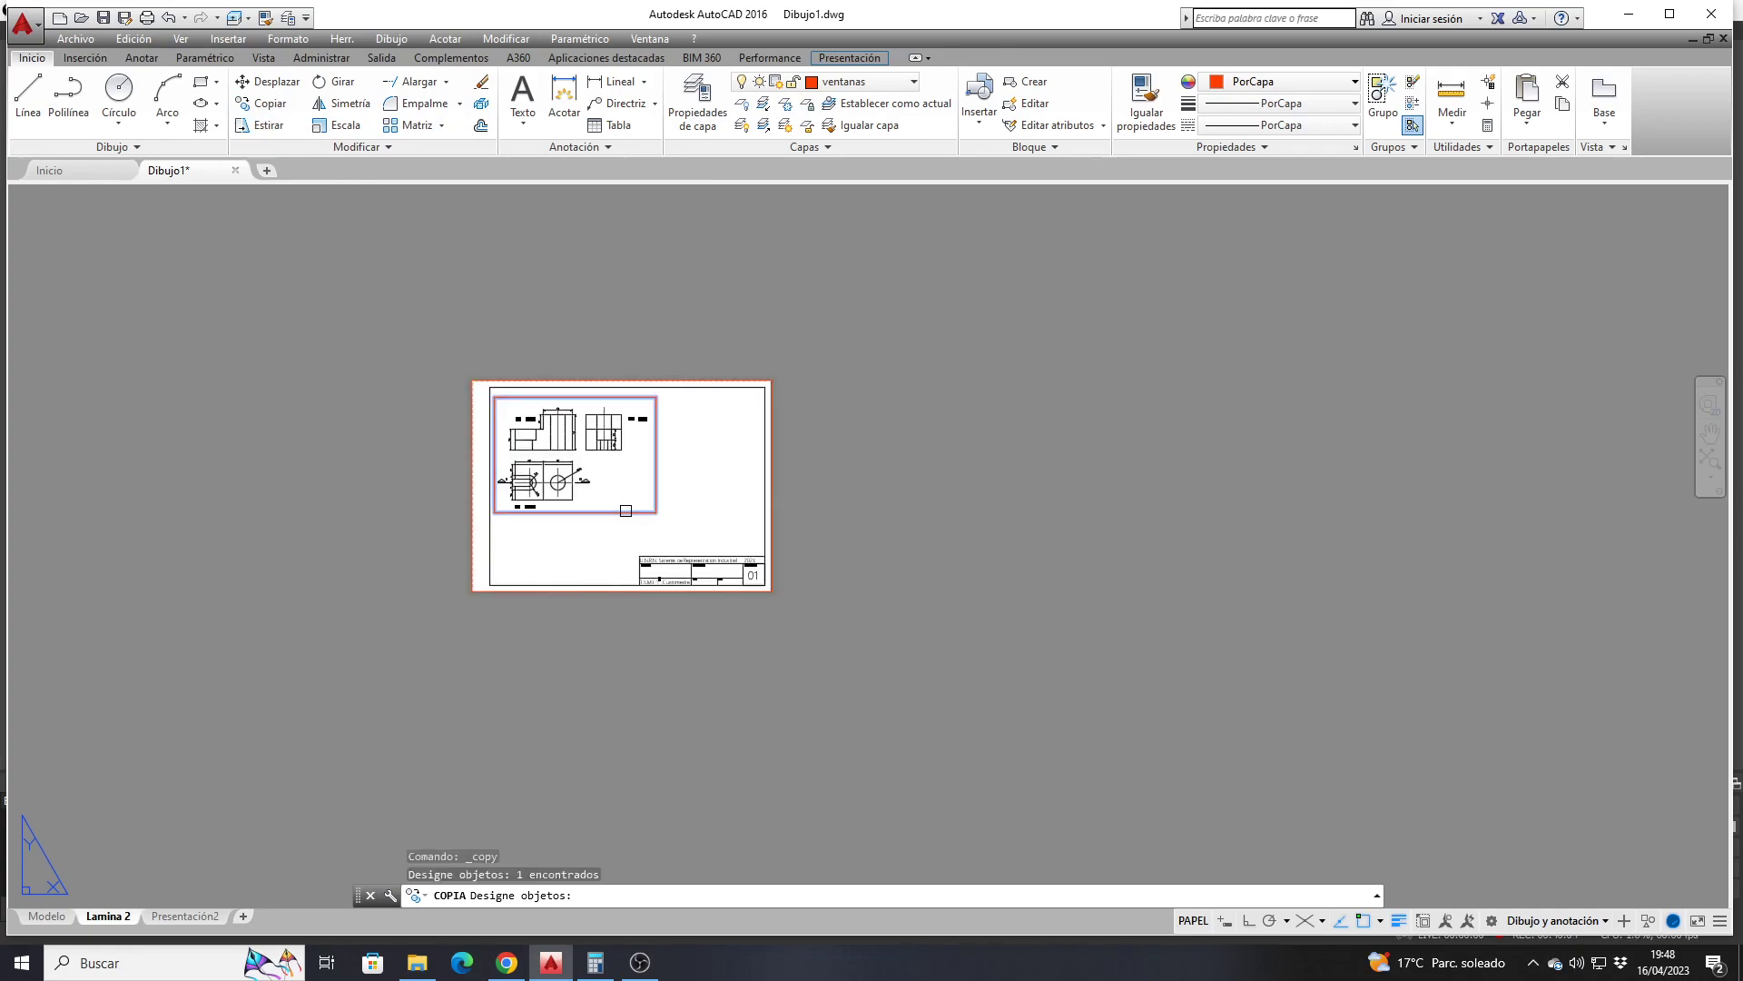
{"action": "key", "text": "Return"}
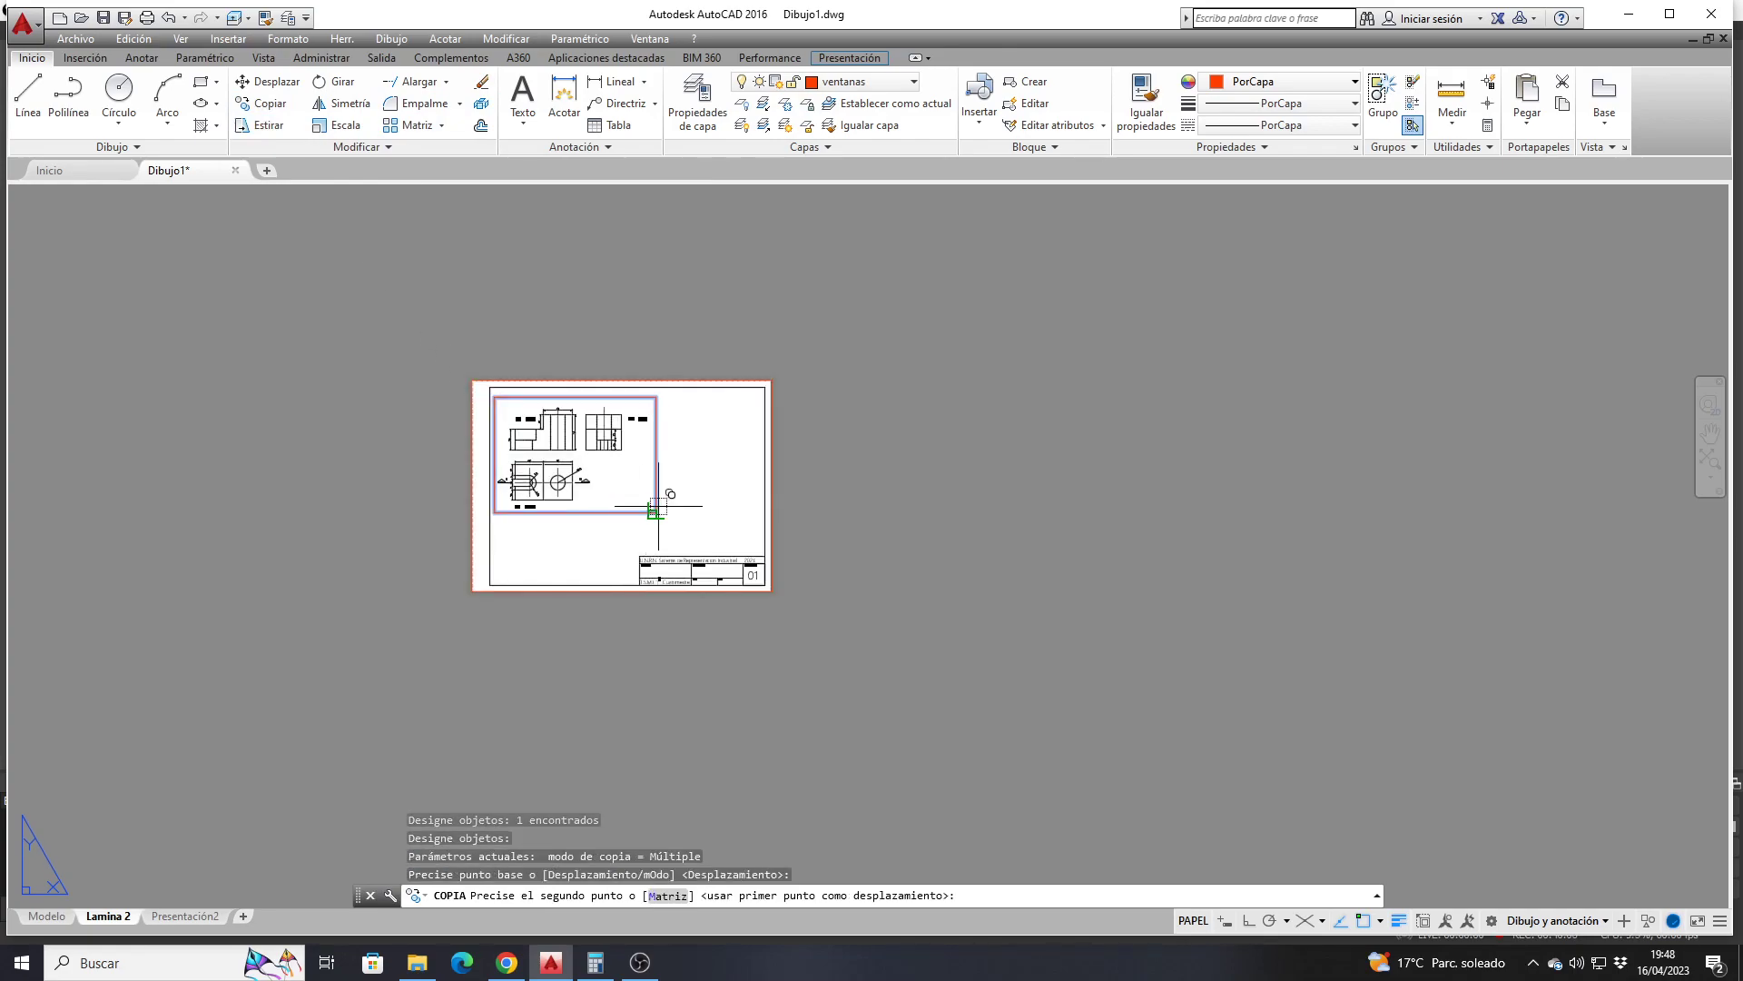
{"action": "left_click", "coordinate": [656, 512]}
{"action": "scroll", "coordinate": [655, 512], "scroll_direction": "down", "scroll_amount": 4}
{"action": "left_click", "coordinate": [775, 522]}
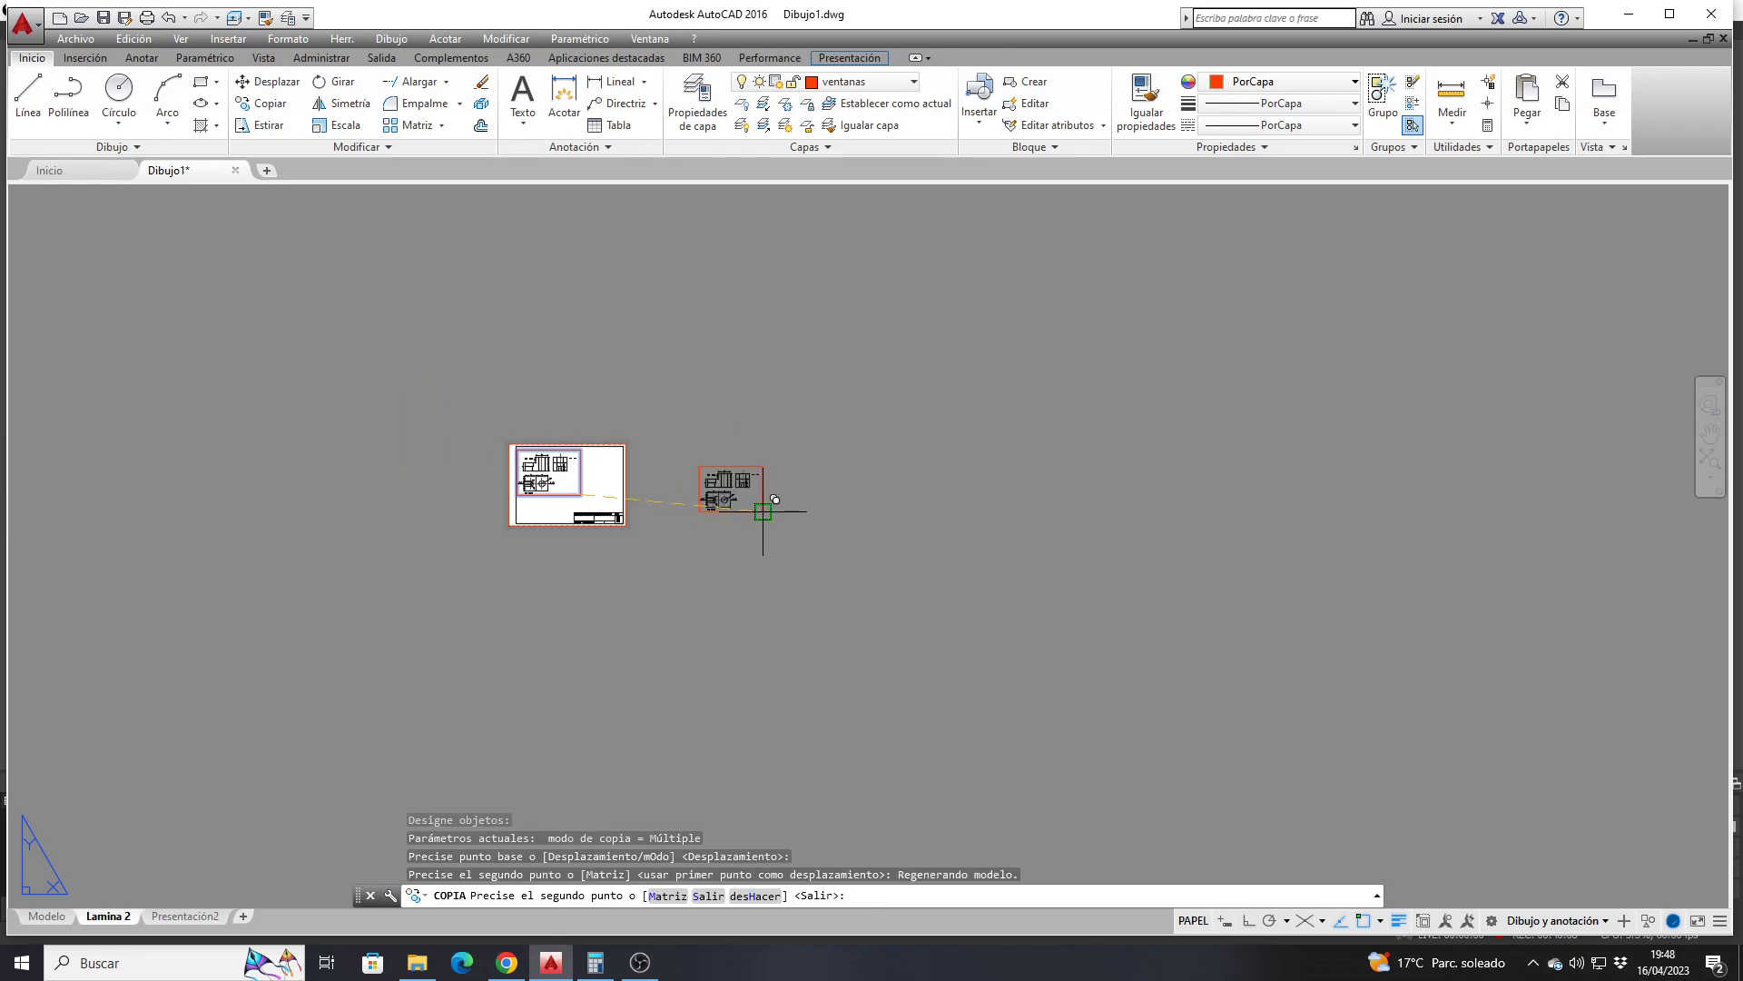
{"action": "key", "text": "Return"}
{"action": "scroll", "coordinate": [767, 497], "scroll_direction": "up", "scroll_amount": 3}
{"action": "key", "text": "Return"}
Stretch the copied viewport's upper corners so it reaches the isometric and leaves out the front, side and top views
{"action": "left_click", "coordinate": [746, 487]}
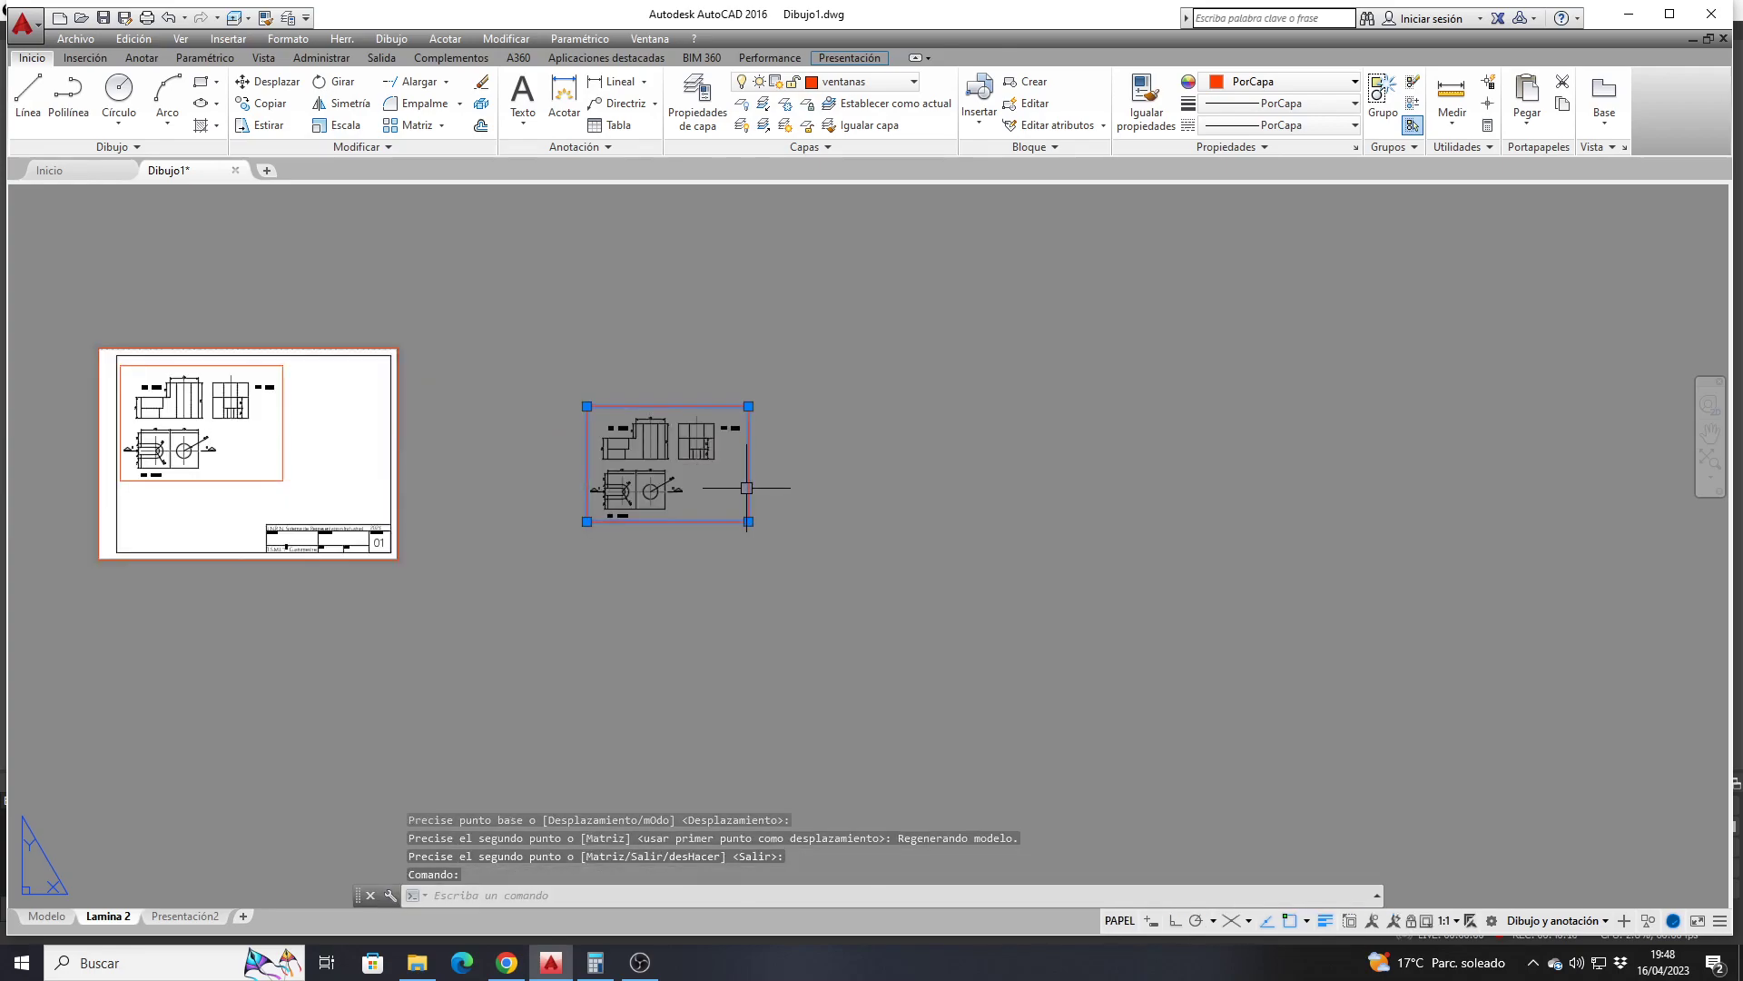
{"action": "left_click", "coordinate": [748, 406]}
{"action": "left_click", "coordinate": [848, 386]}
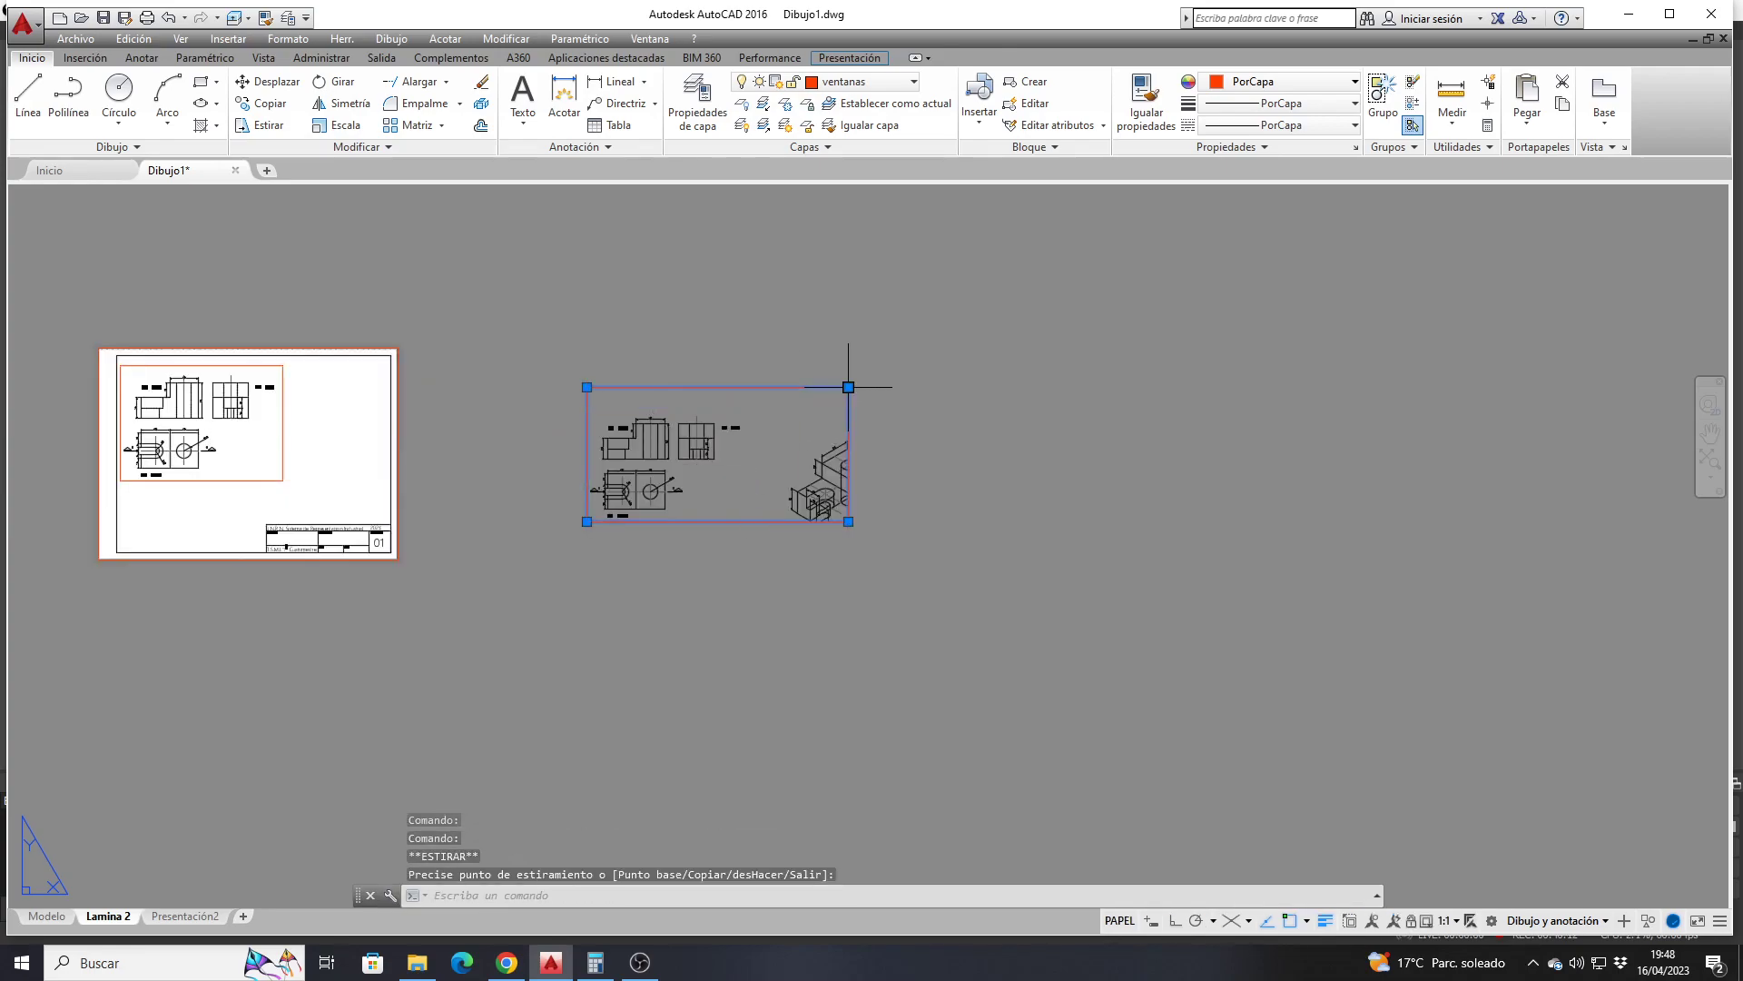
{"action": "left_click", "coordinate": [587, 386]}
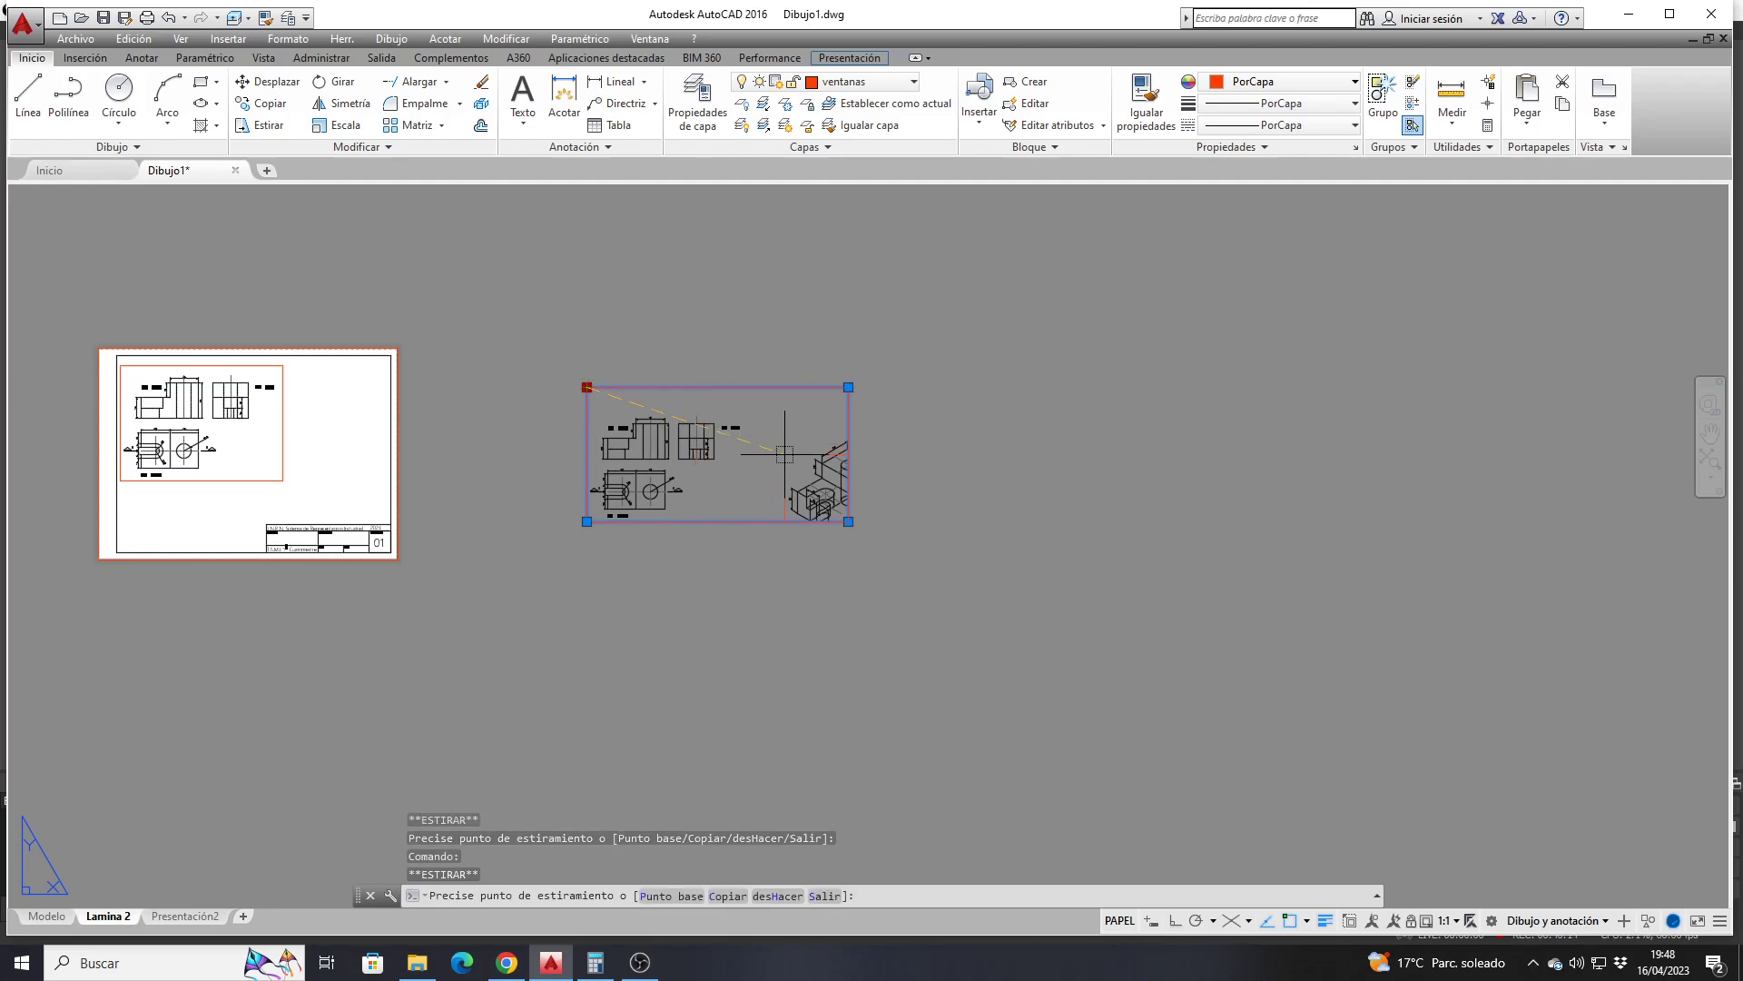
{"action": "left_click", "coordinate": [783, 453]}
Extend the copied viewport upward, sideways and downward by its corners so it encloses the whole dimensioned isometric
{"action": "scroll", "coordinate": [829, 481], "scroll_direction": "up", "scroll_amount": 4}
{"action": "left_click", "coordinate": [875, 410]}
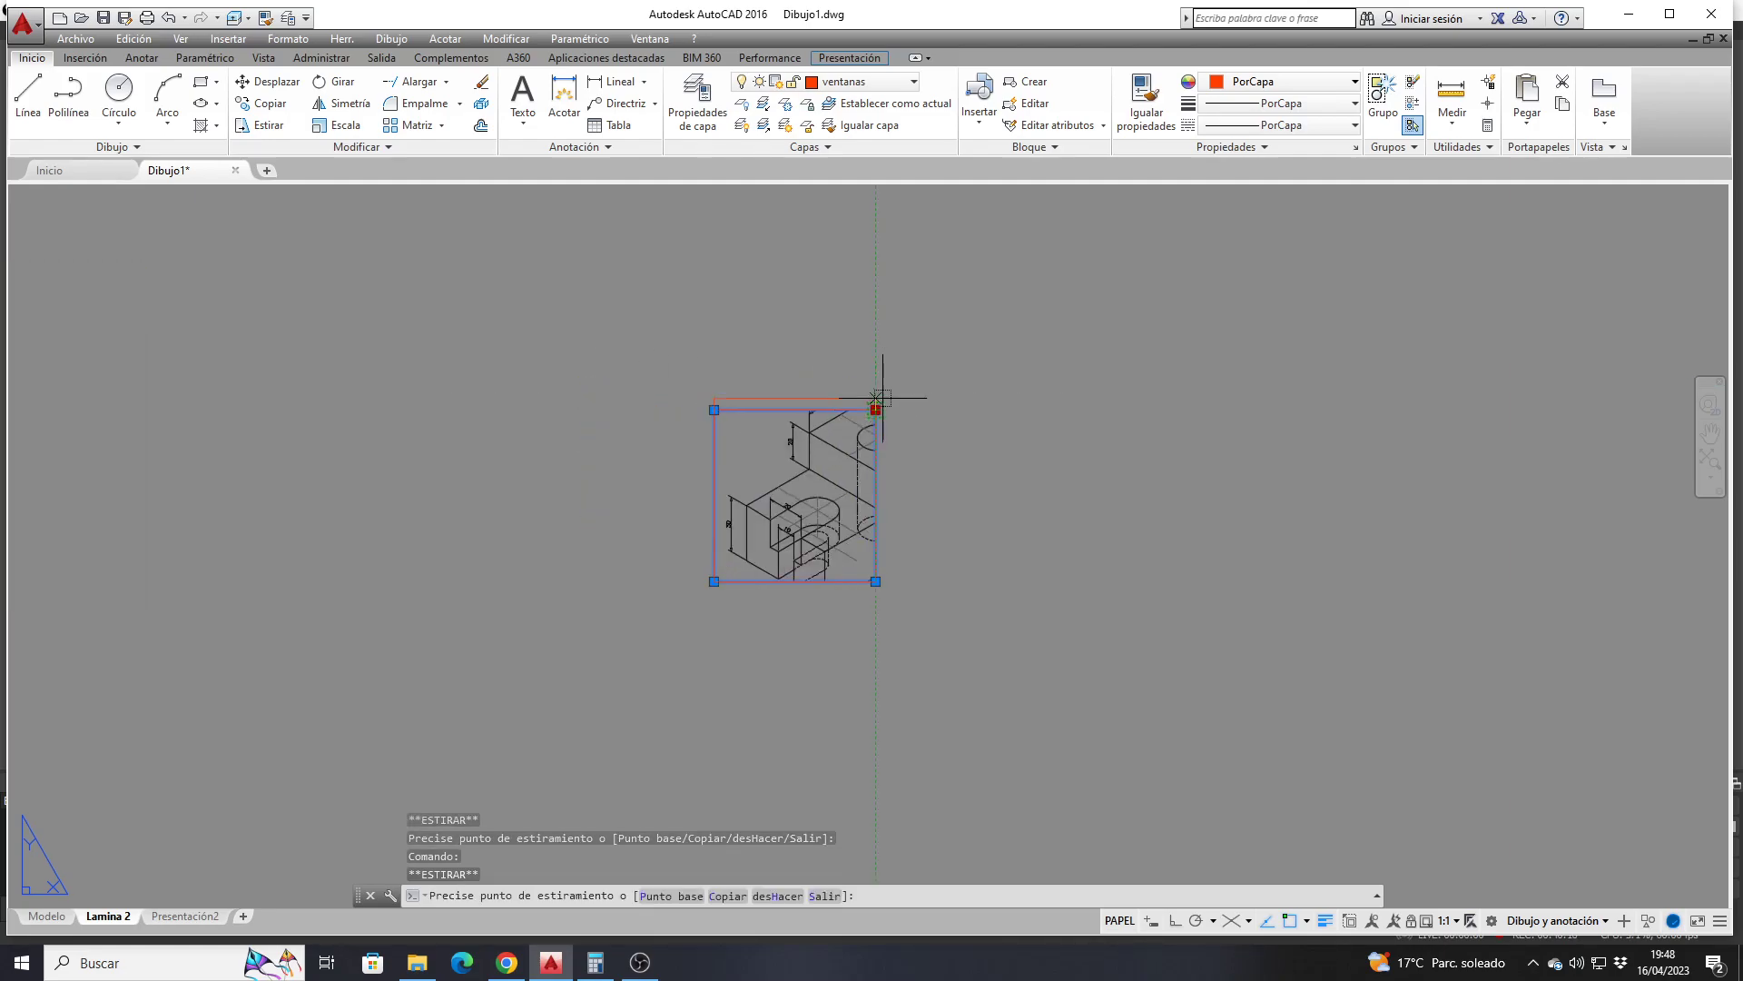
{"action": "left_click", "coordinate": [905, 338]}
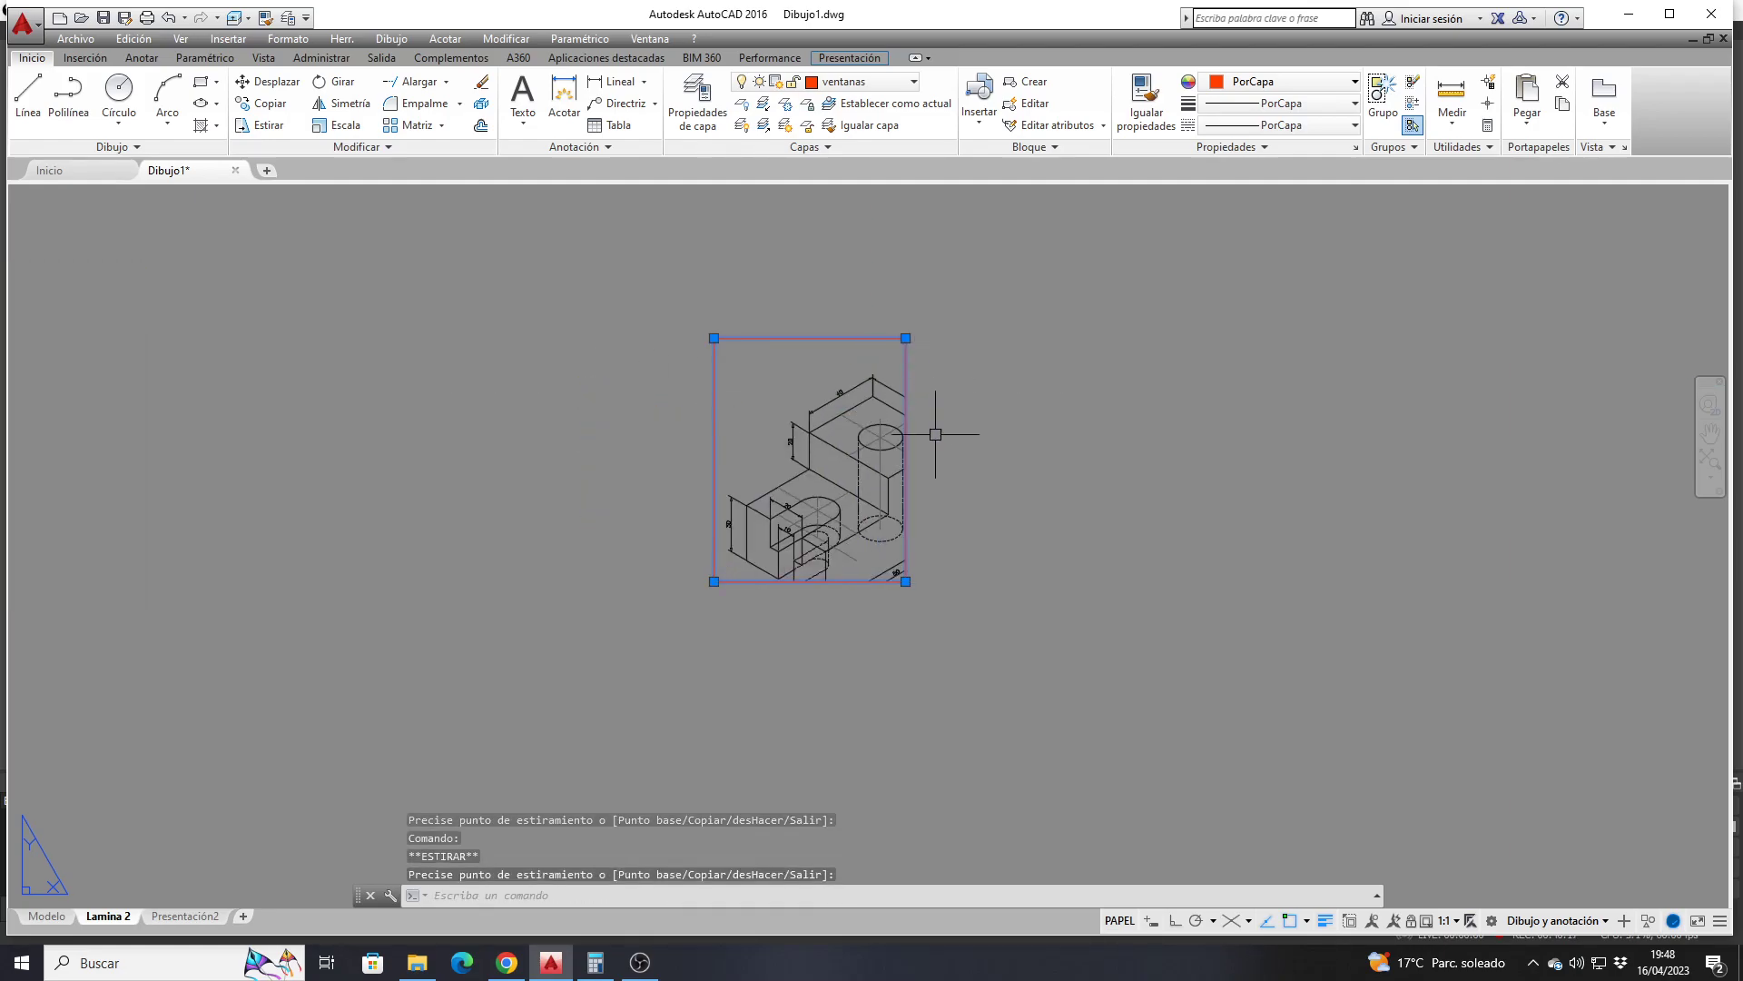
{"action": "left_click", "coordinate": [906, 581]}
{"action": "left_click", "coordinate": [965, 588]}
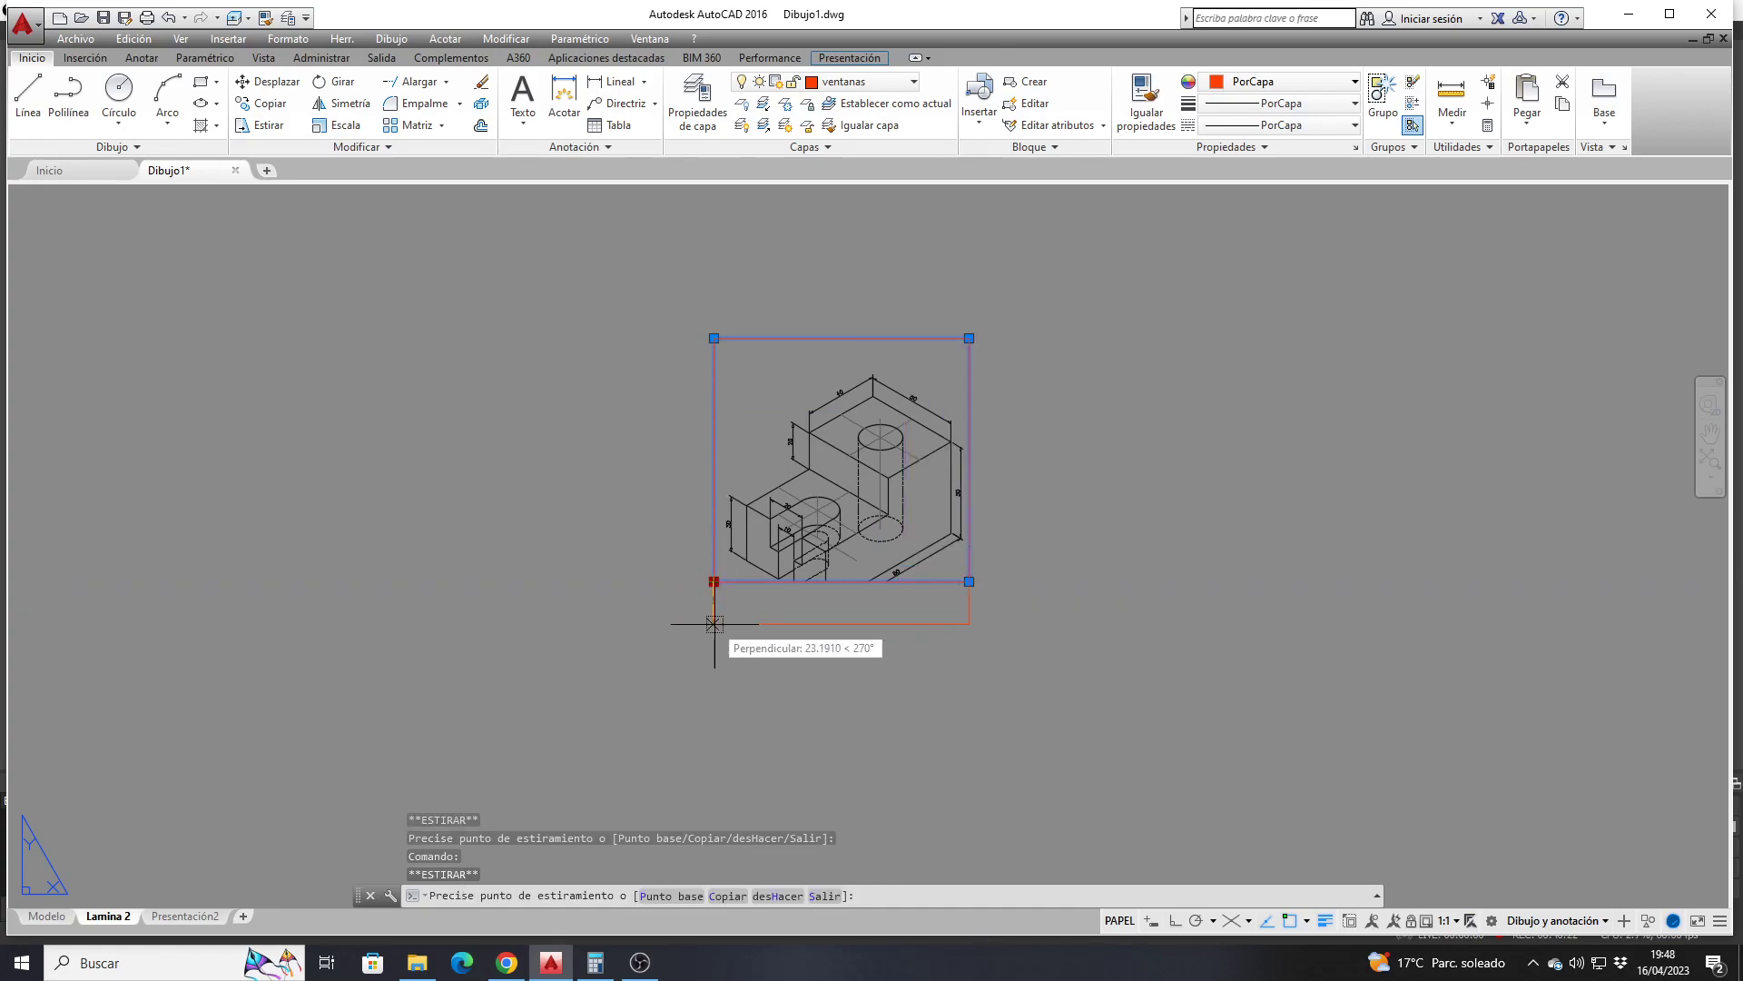
{"action": "left_click", "coordinate": [714, 624]}
{"action": "scroll", "coordinate": [779, 551], "scroll_direction": "down", "scroll_amount": 5}
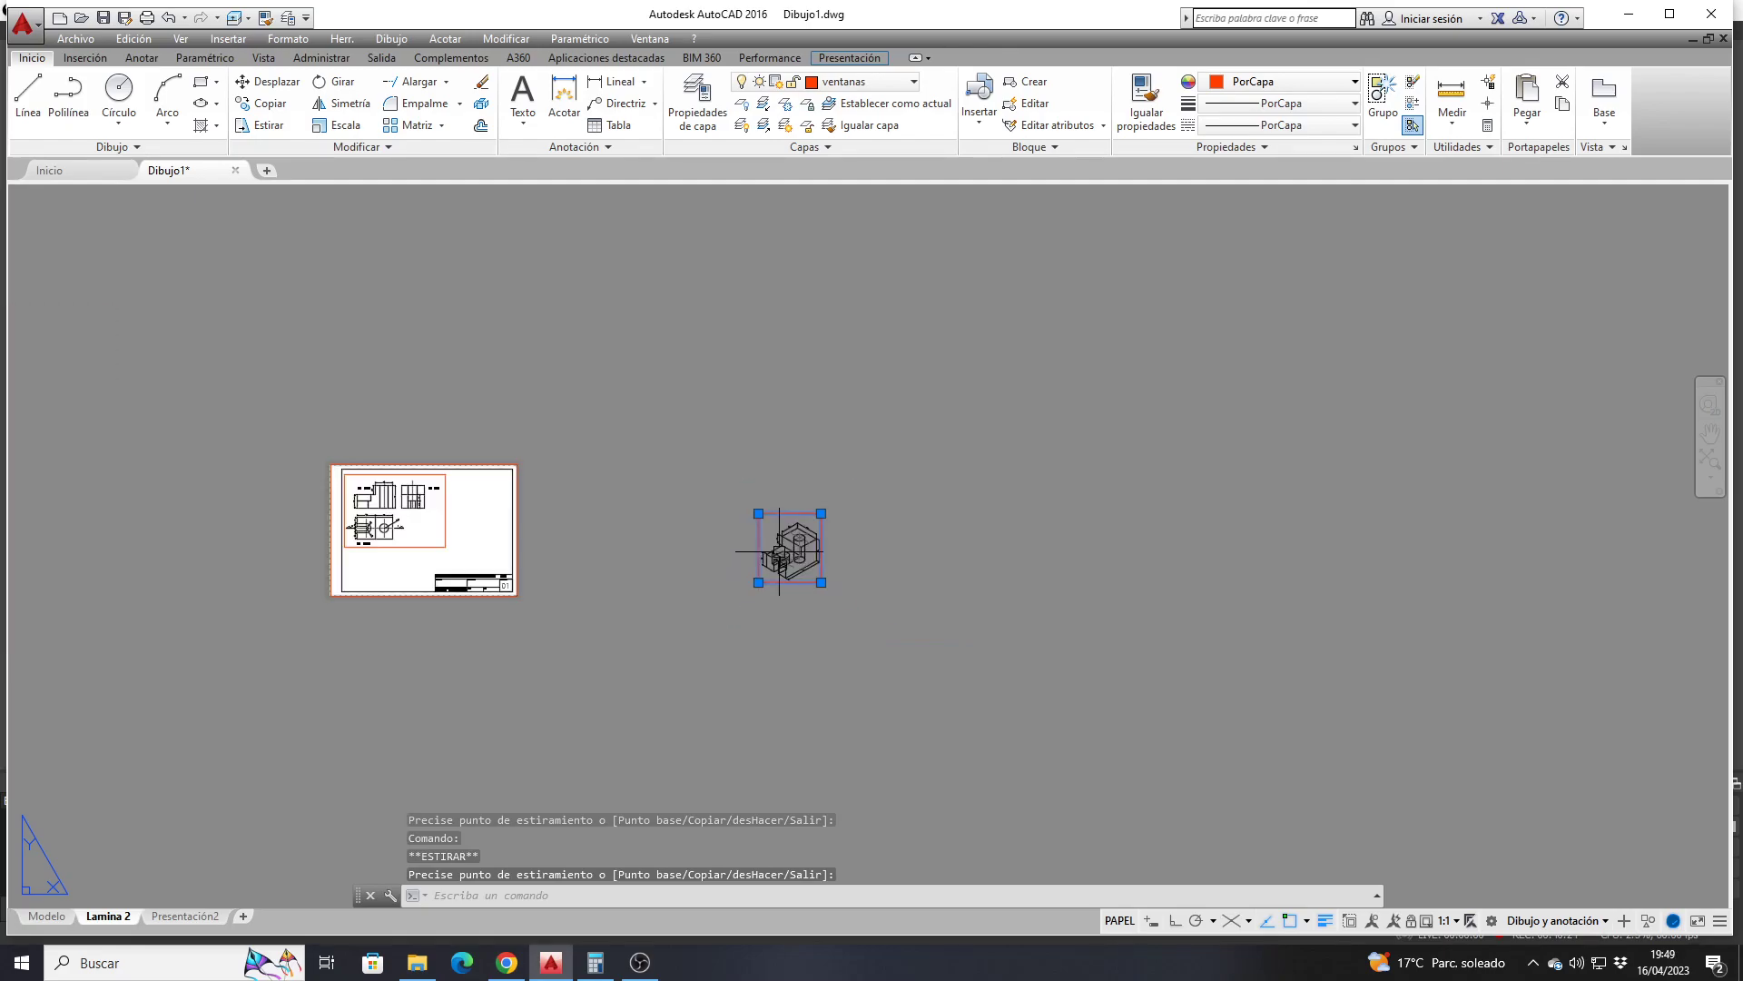
{"action": "key", "text": "Escape"}
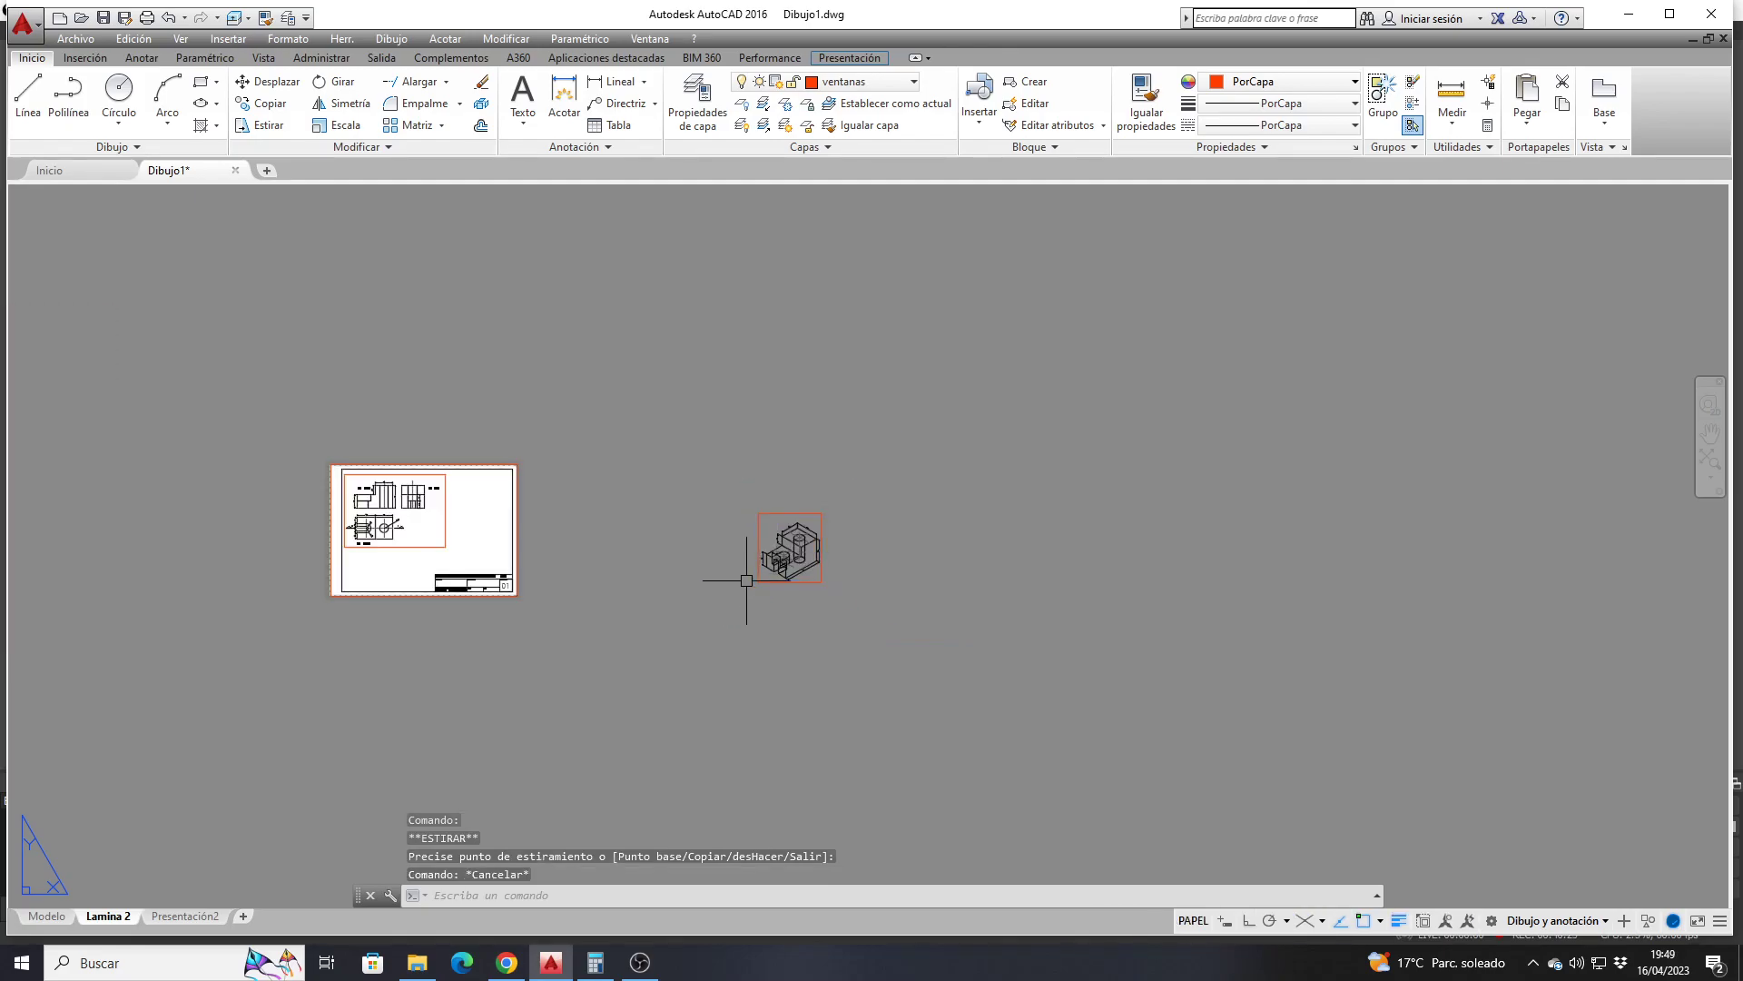
Move the isometric viewport by its lower-right corner onto the sheet, just above the title block
{"action": "left_click", "coordinate": [266, 80]}
{"action": "left_click", "coordinate": [821, 581]}
{"action": "key", "text": "Return"}
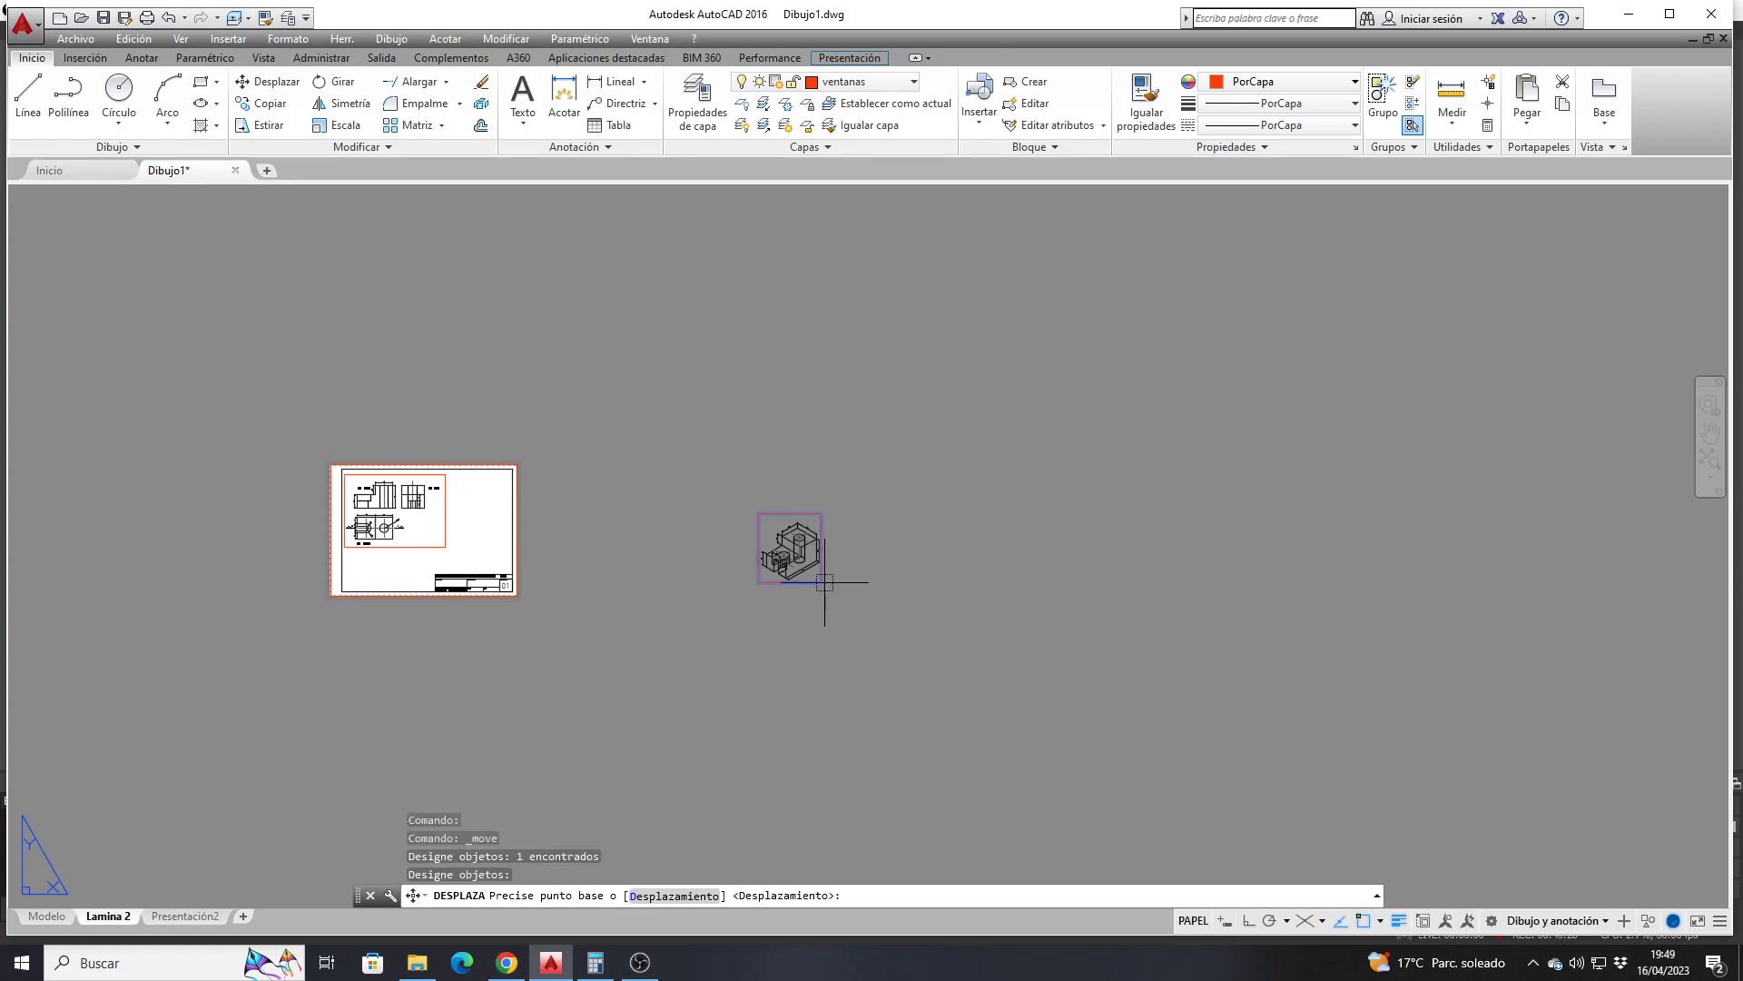
{"action": "left_click", "coordinate": [824, 582]}
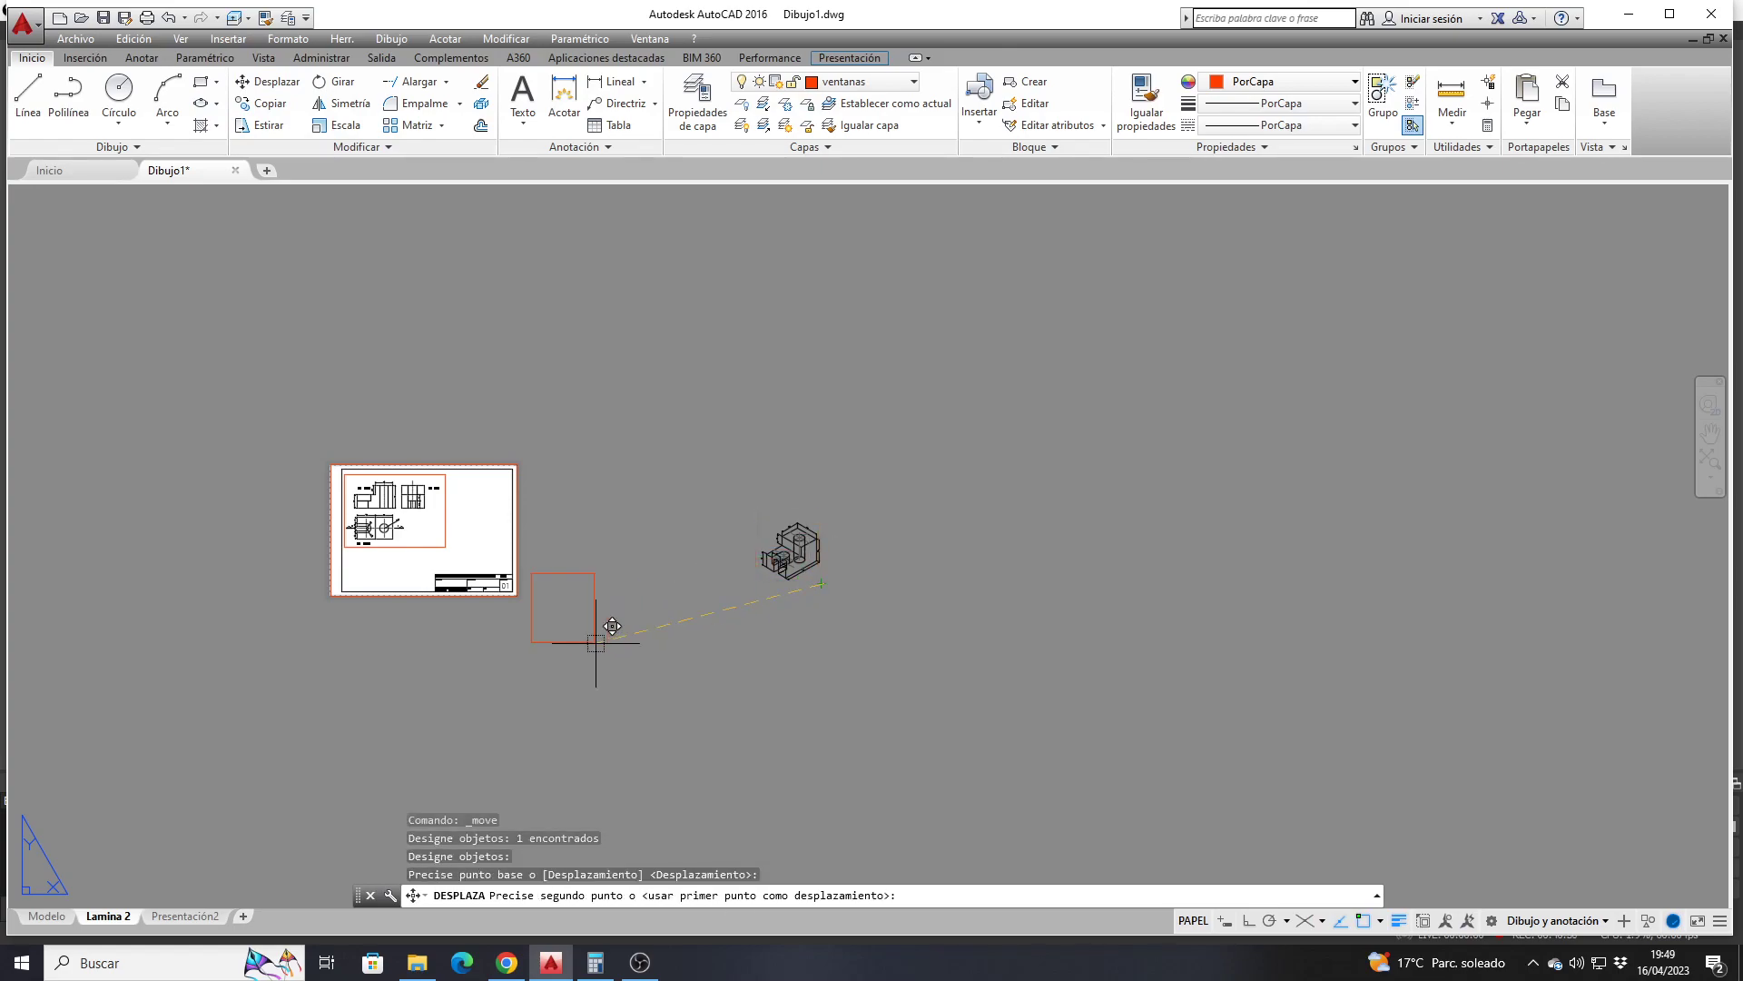
{"action": "scroll", "coordinate": [536, 572], "scroll_direction": "up", "scroll_amount": 6}
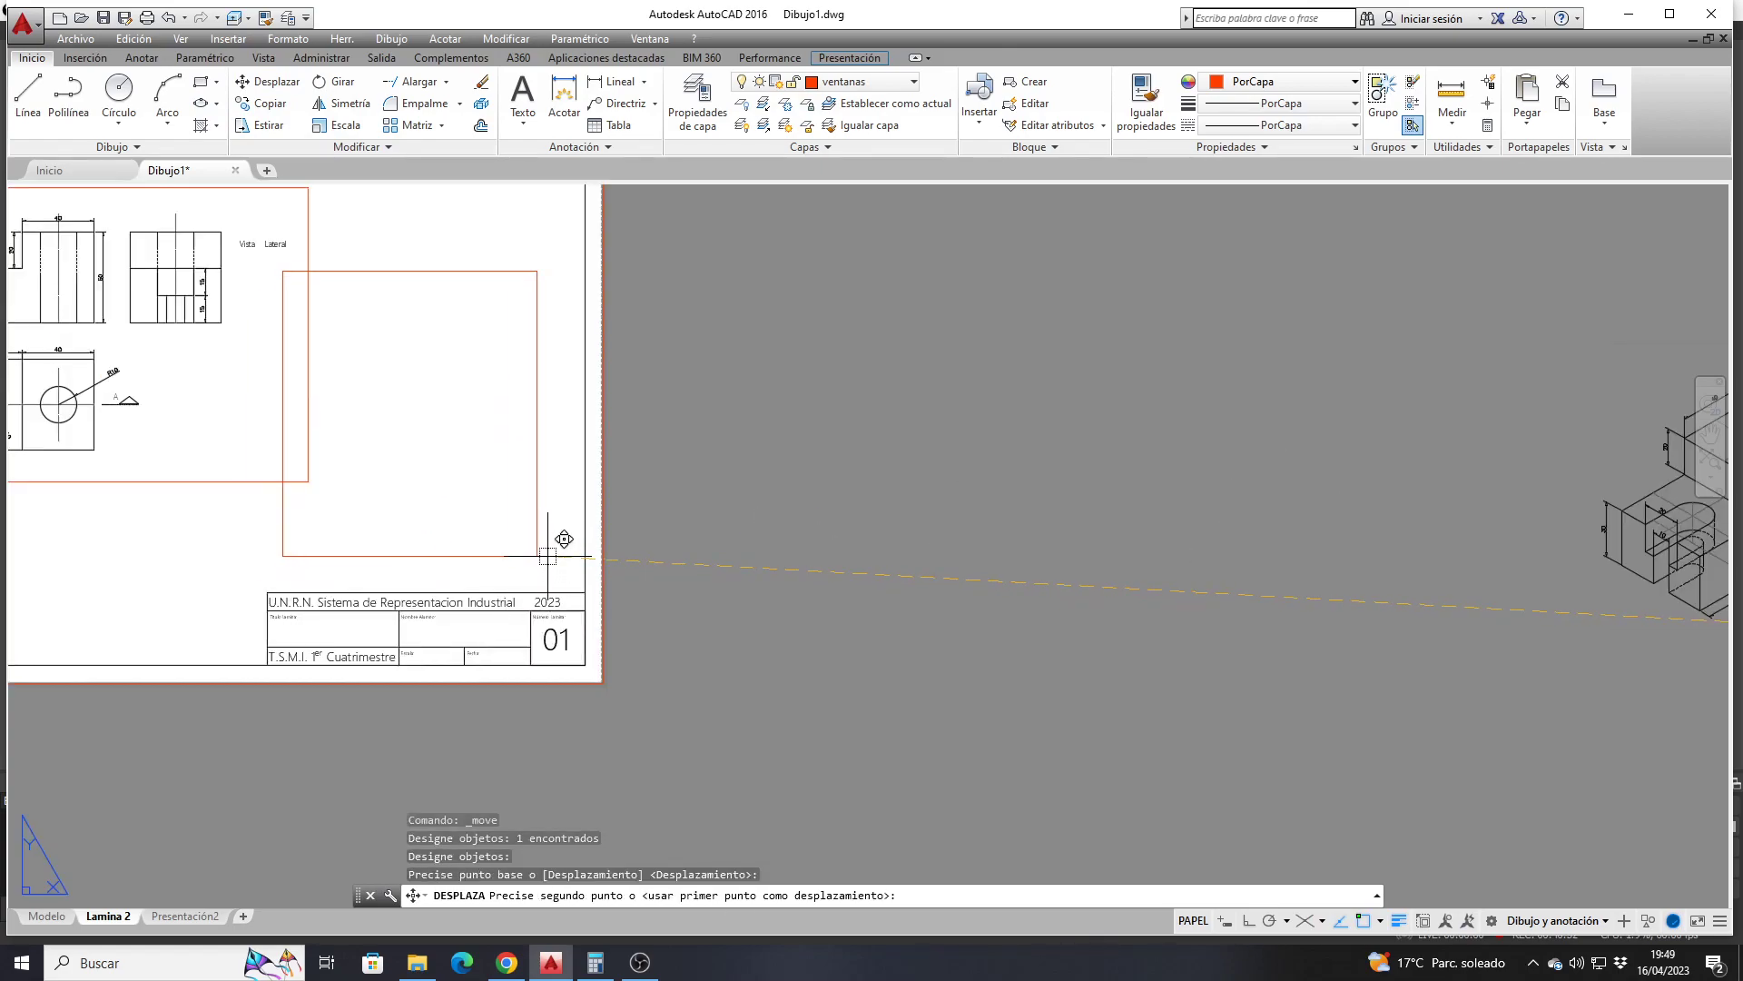
{"action": "left_click", "coordinate": [546, 556]}
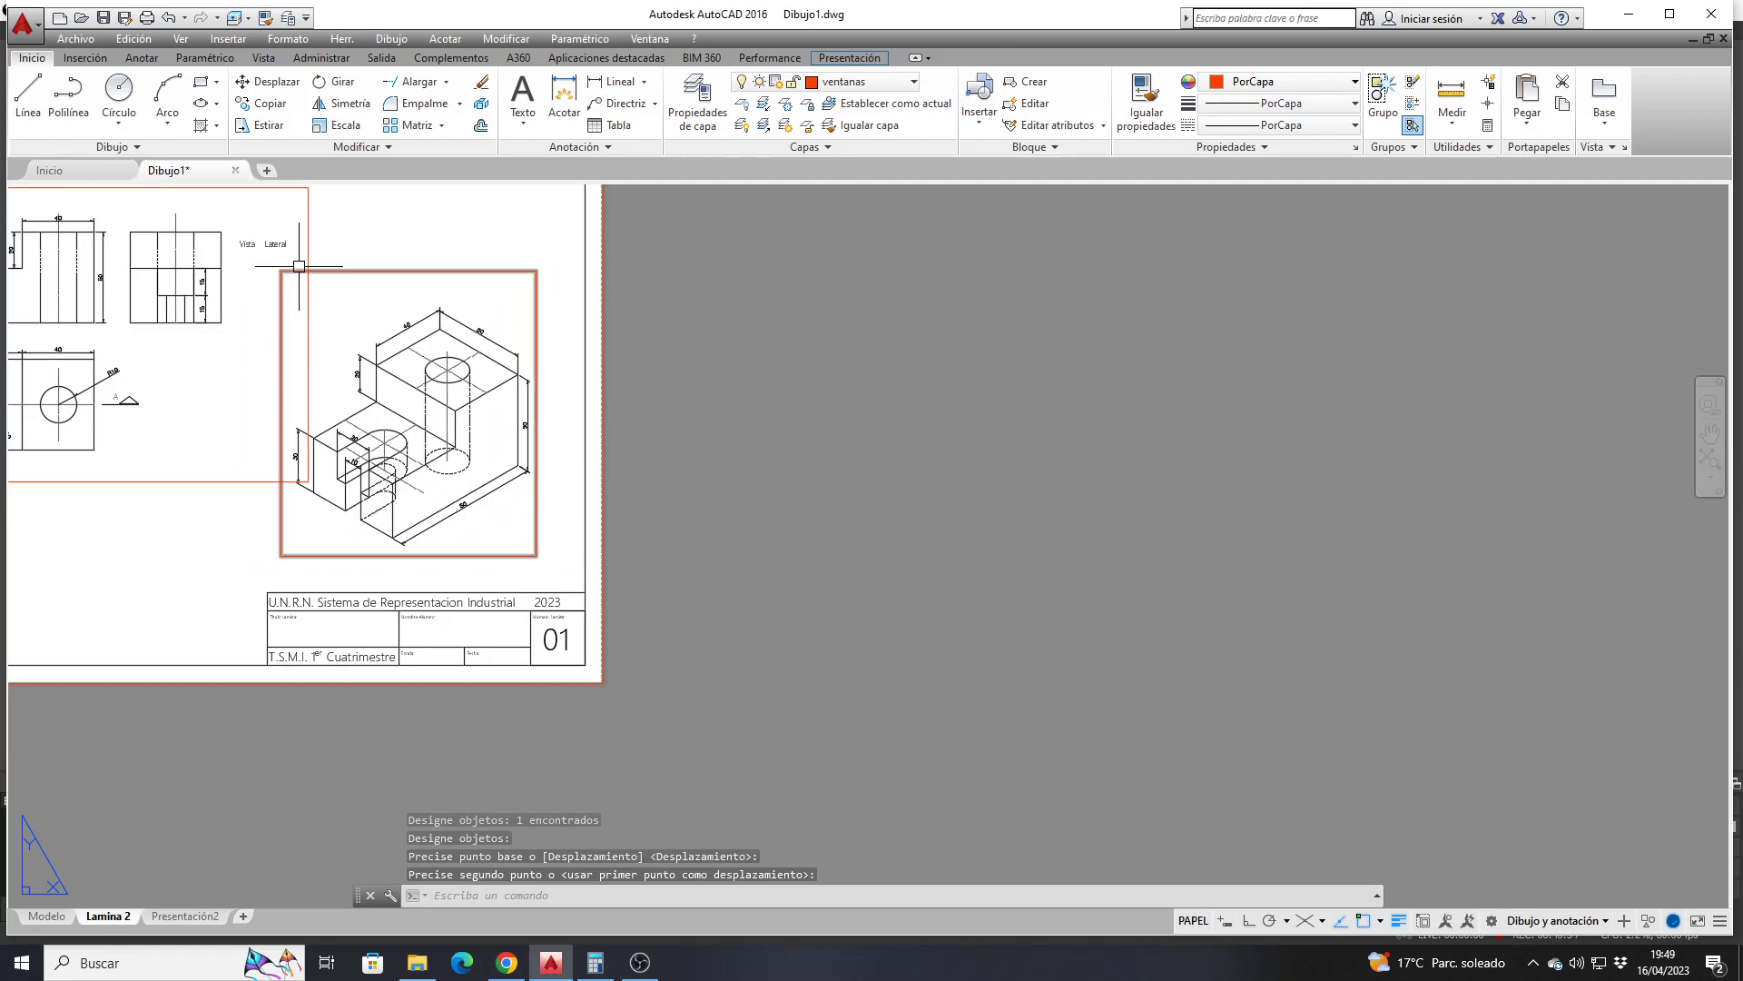
Examine the isometric viewport on the sheet and where its border crosses the viewport of the three views
{"action": "left_click", "coordinate": [280, 280]}
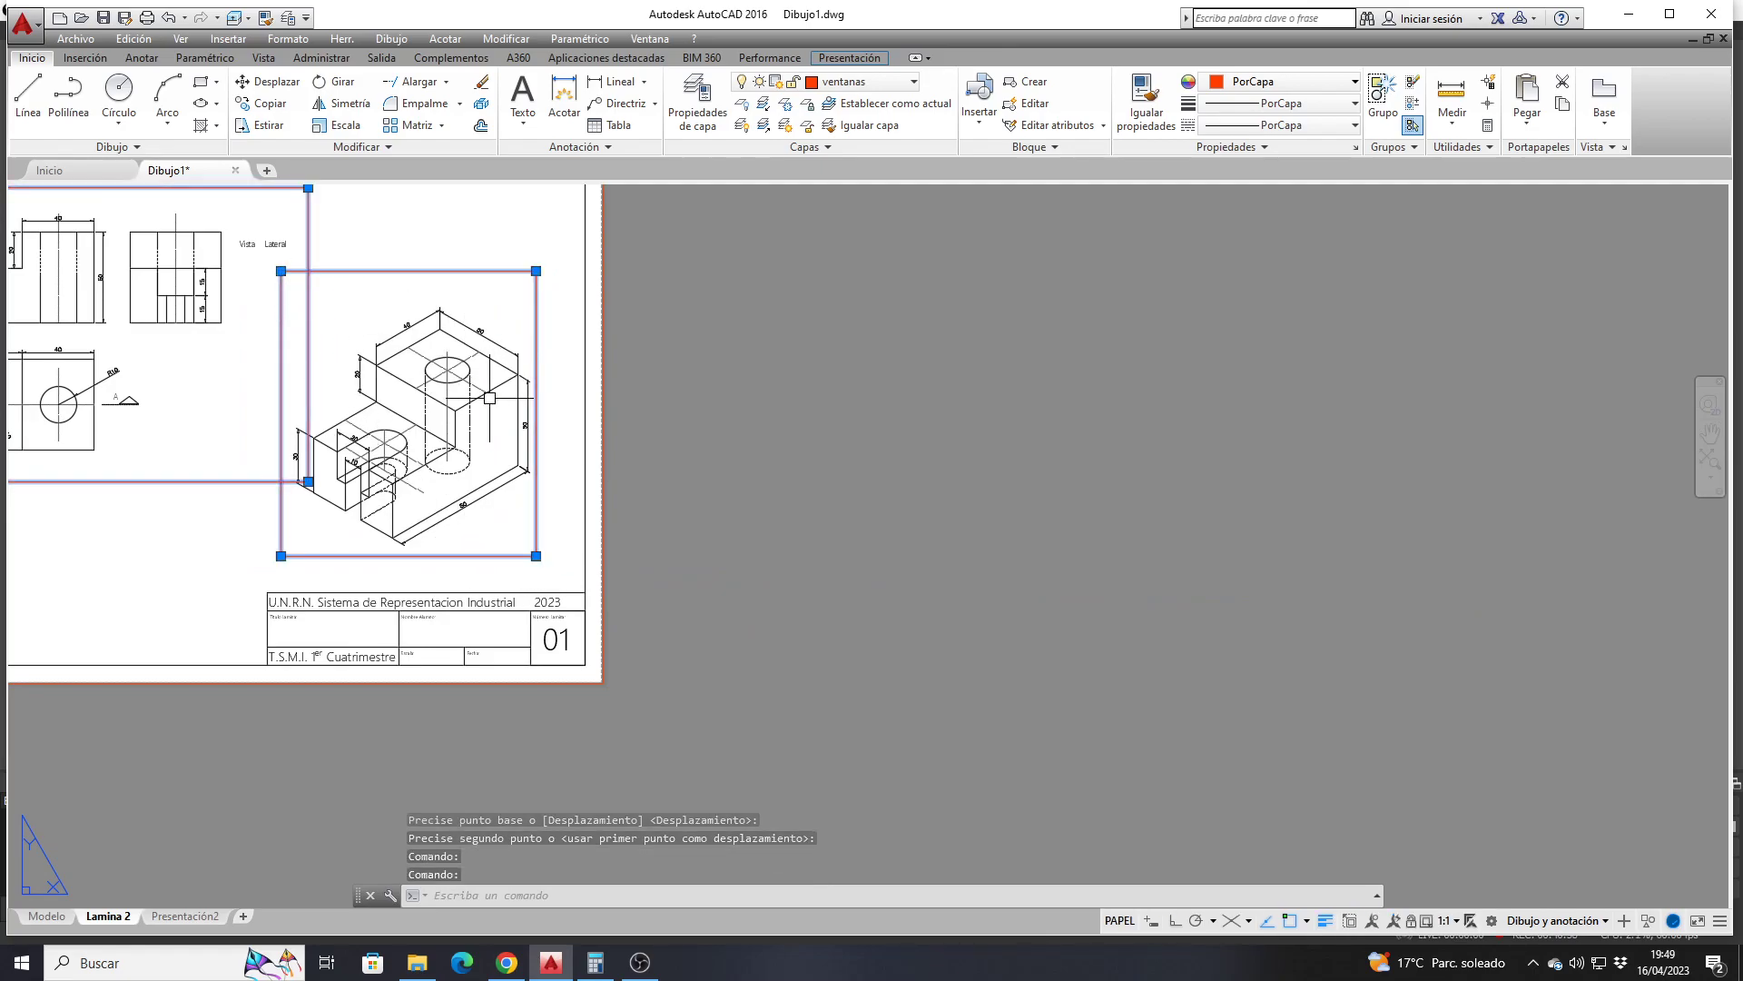
{"action": "scroll", "coordinate": [507, 401], "scroll_direction": "down", "scroll_amount": 2}
{"action": "scroll", "coordinate": [517, 418], "scroll_direction": "up", "scroll_amount": 5}
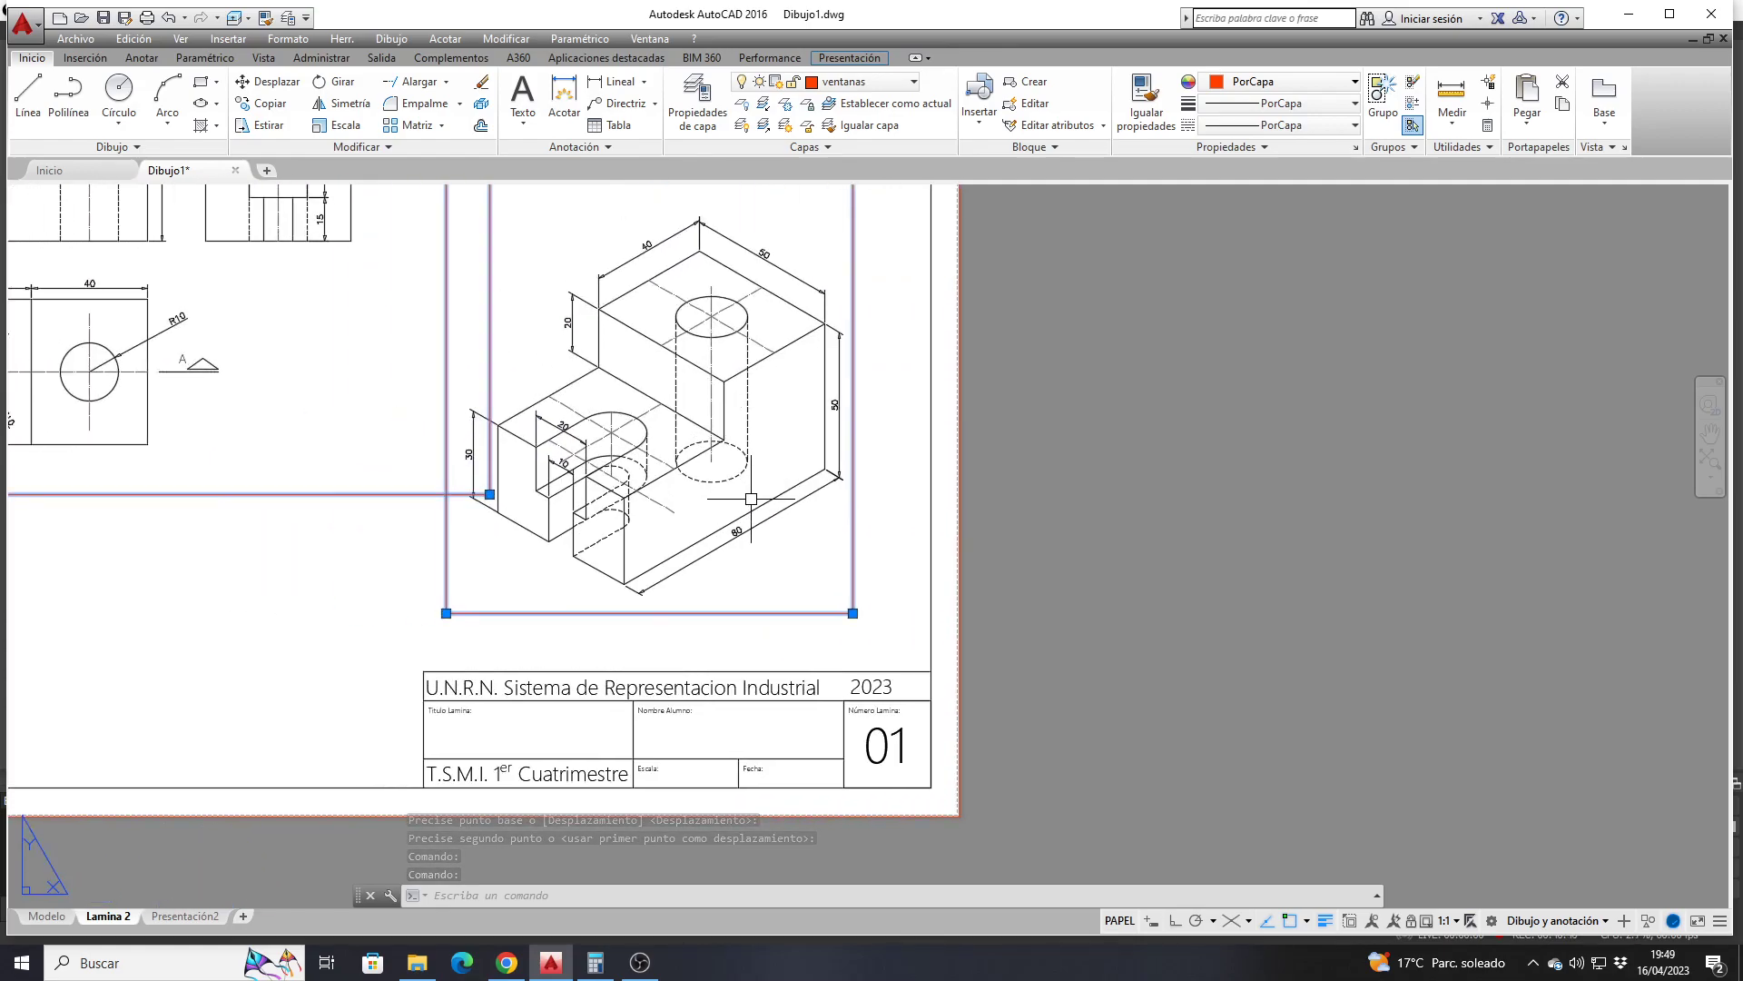
{"action": "scroll", "coordinate": [751, 498], "scroll_direction": "down", "scroll_amount": 2}
{"action": "middle_click_drag", "start_coordinate": [769, 505], "coordinate": [889, 569]}
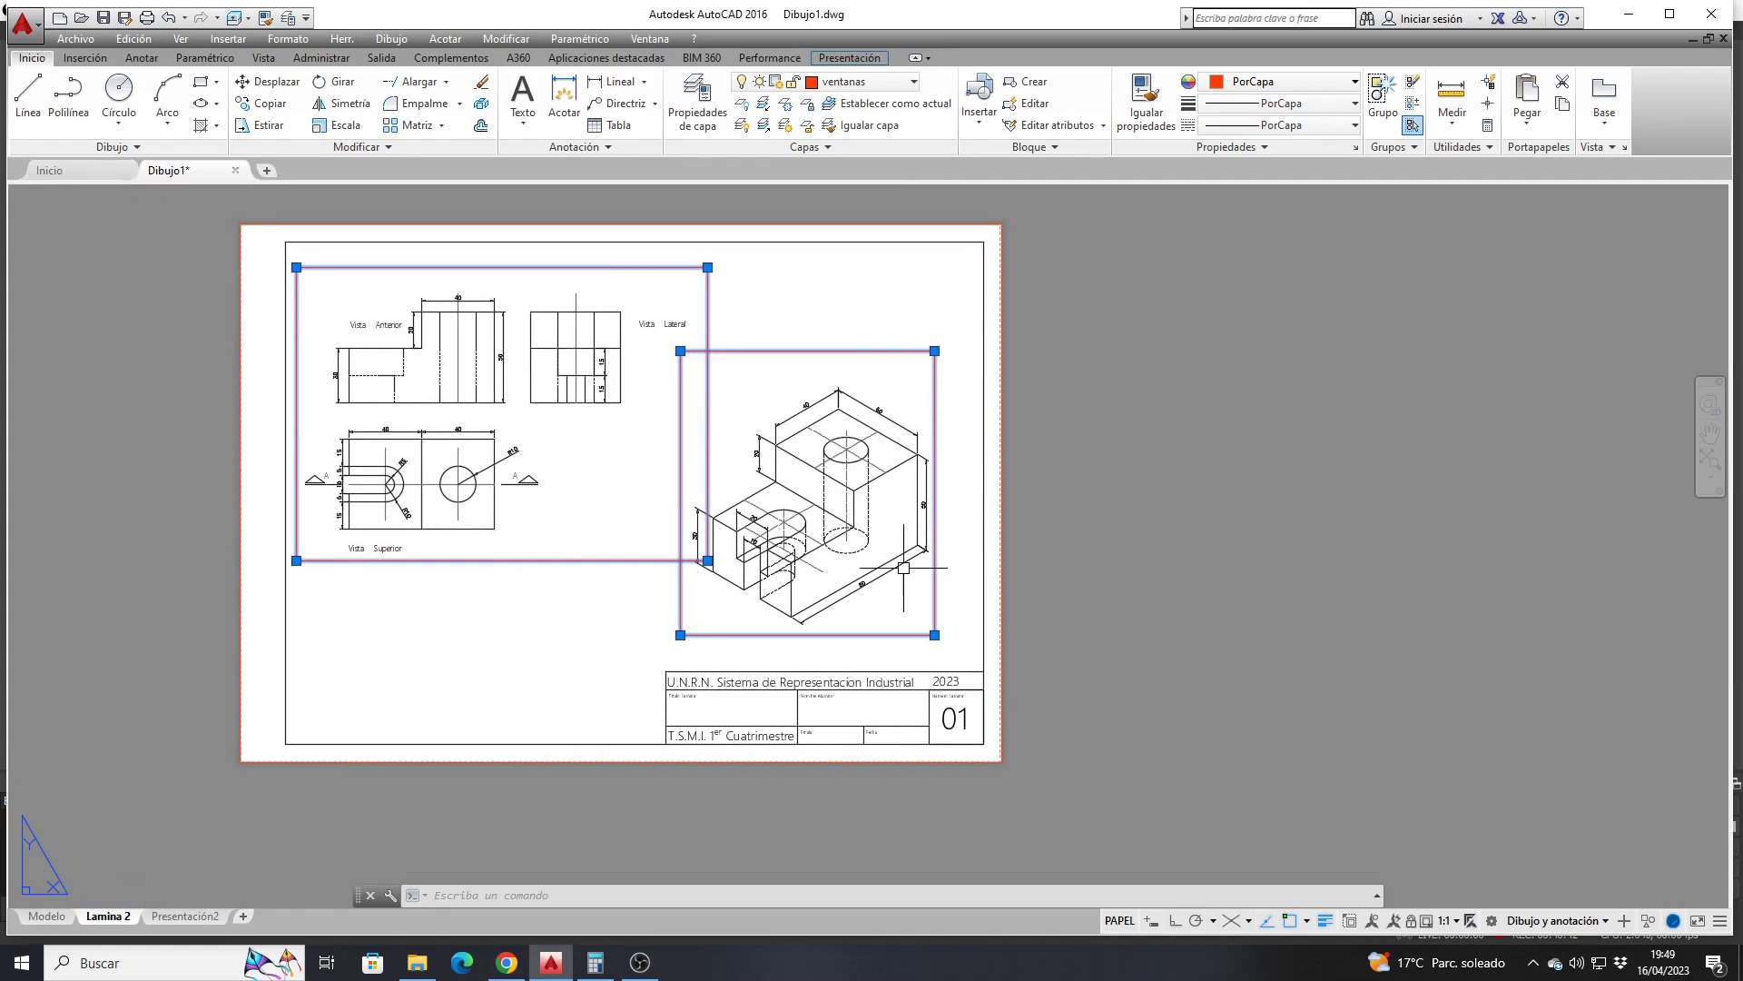
{"action": "key", "text": "Escape"}
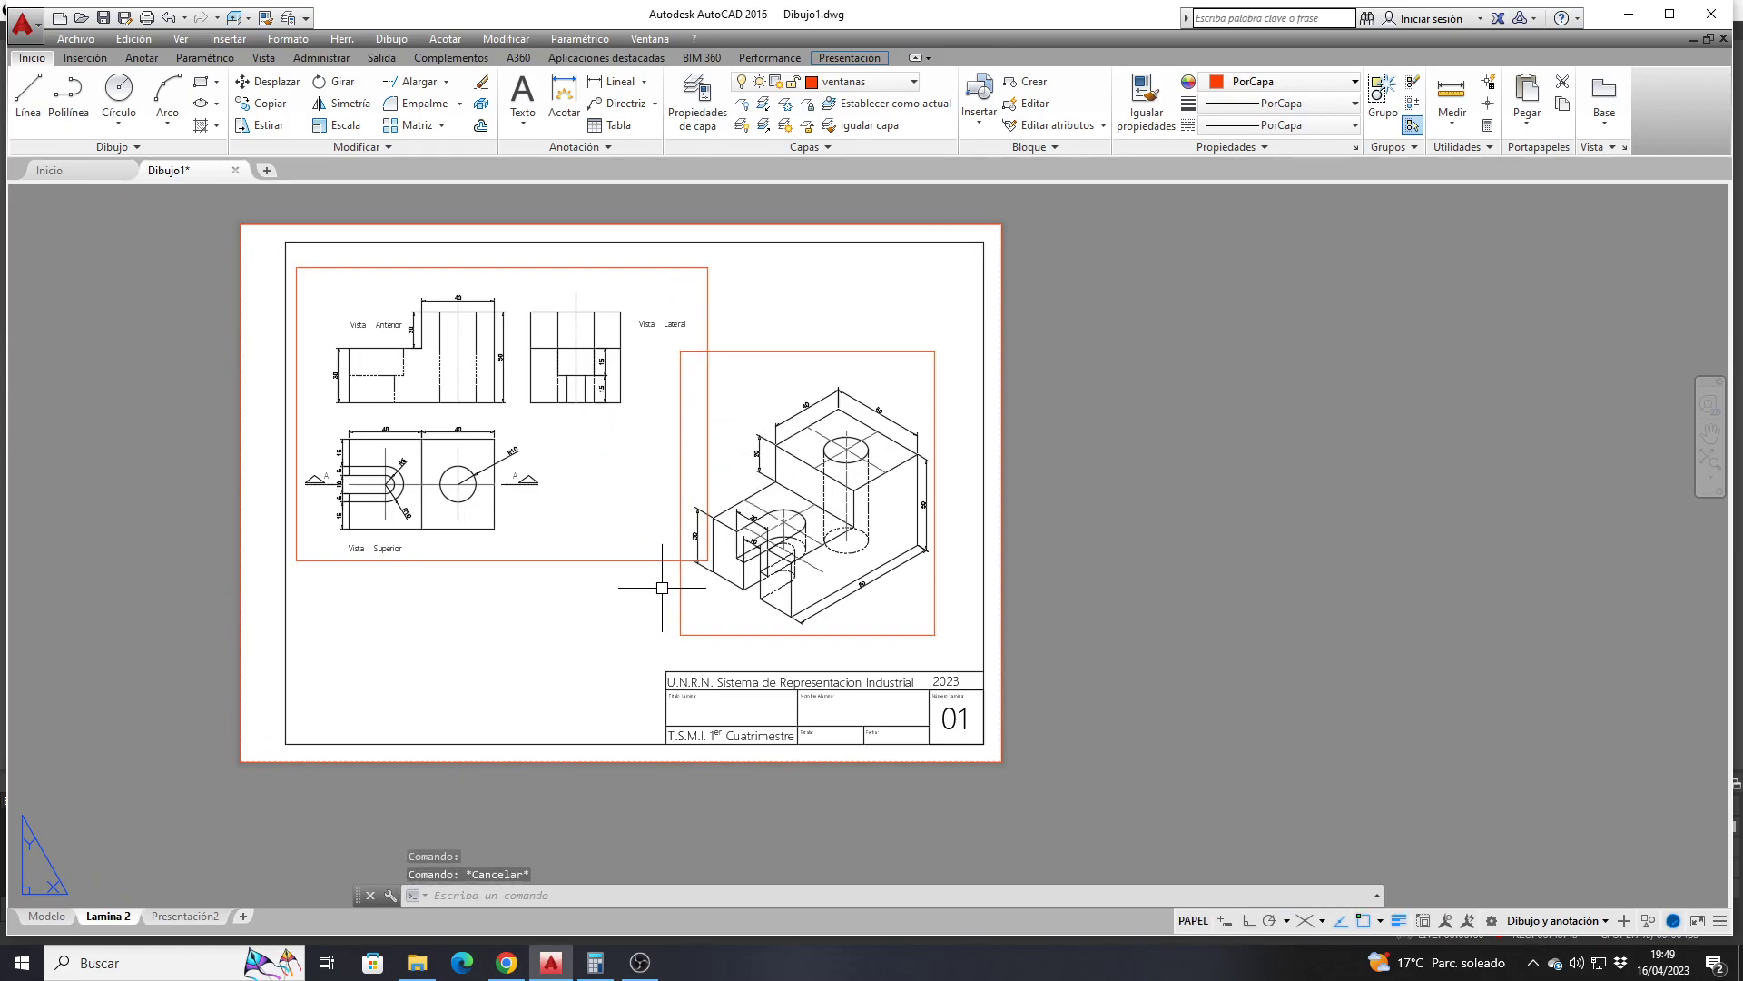
Move the viewport of the three views straight down by its lower-left corner to the frame's bottom edge
{"action": "left_click", "coordinate": [268, 85]}
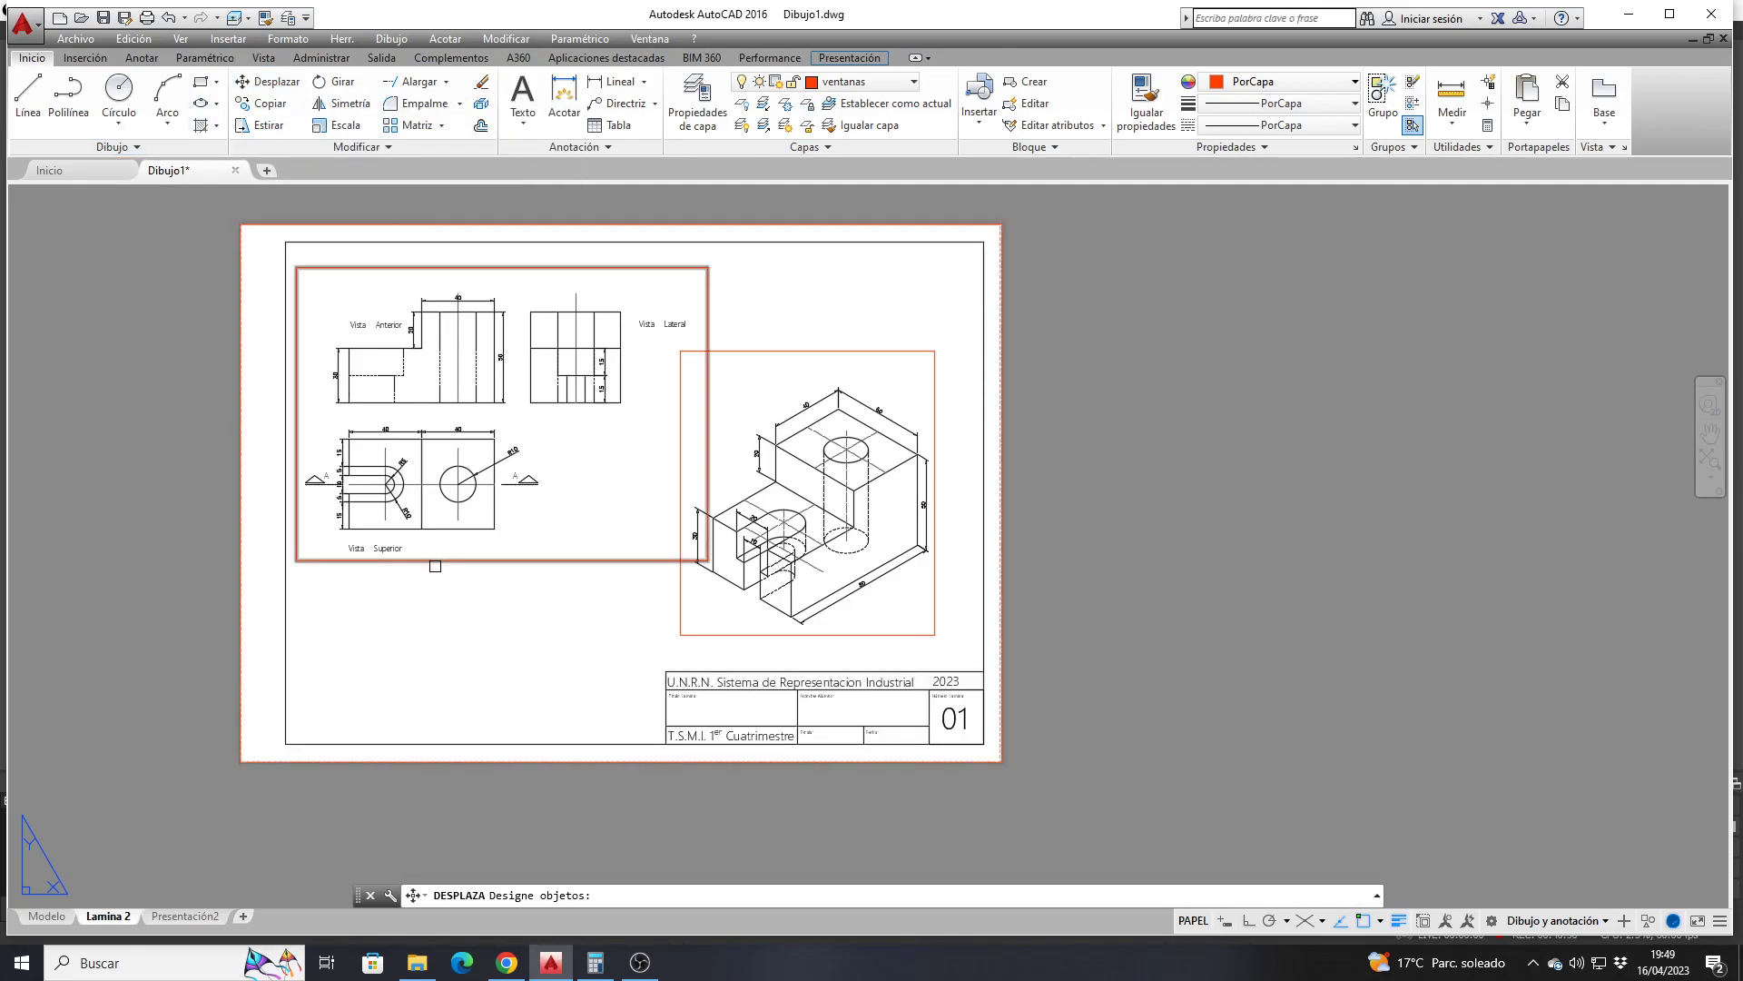
{"action": "left_click", "coordinate": [415, 560]}
{"action": "key", "text": "Return"}
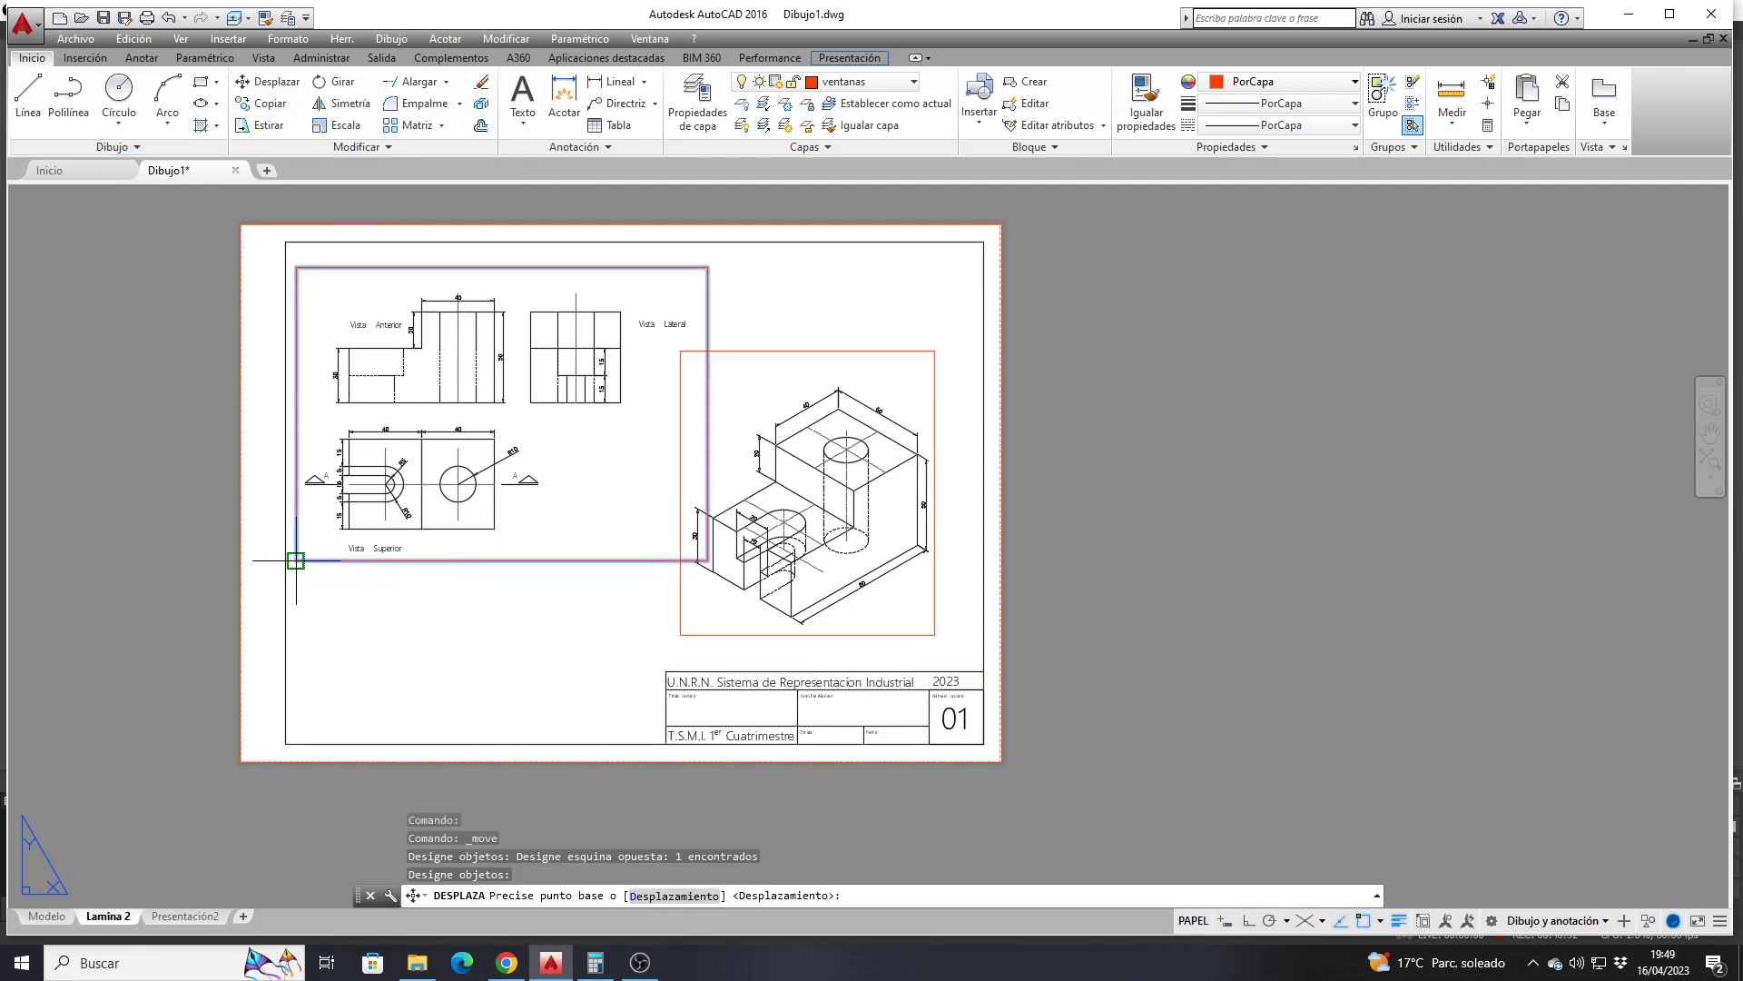
{"action": "left_click", "coordinate": [296, 561]}
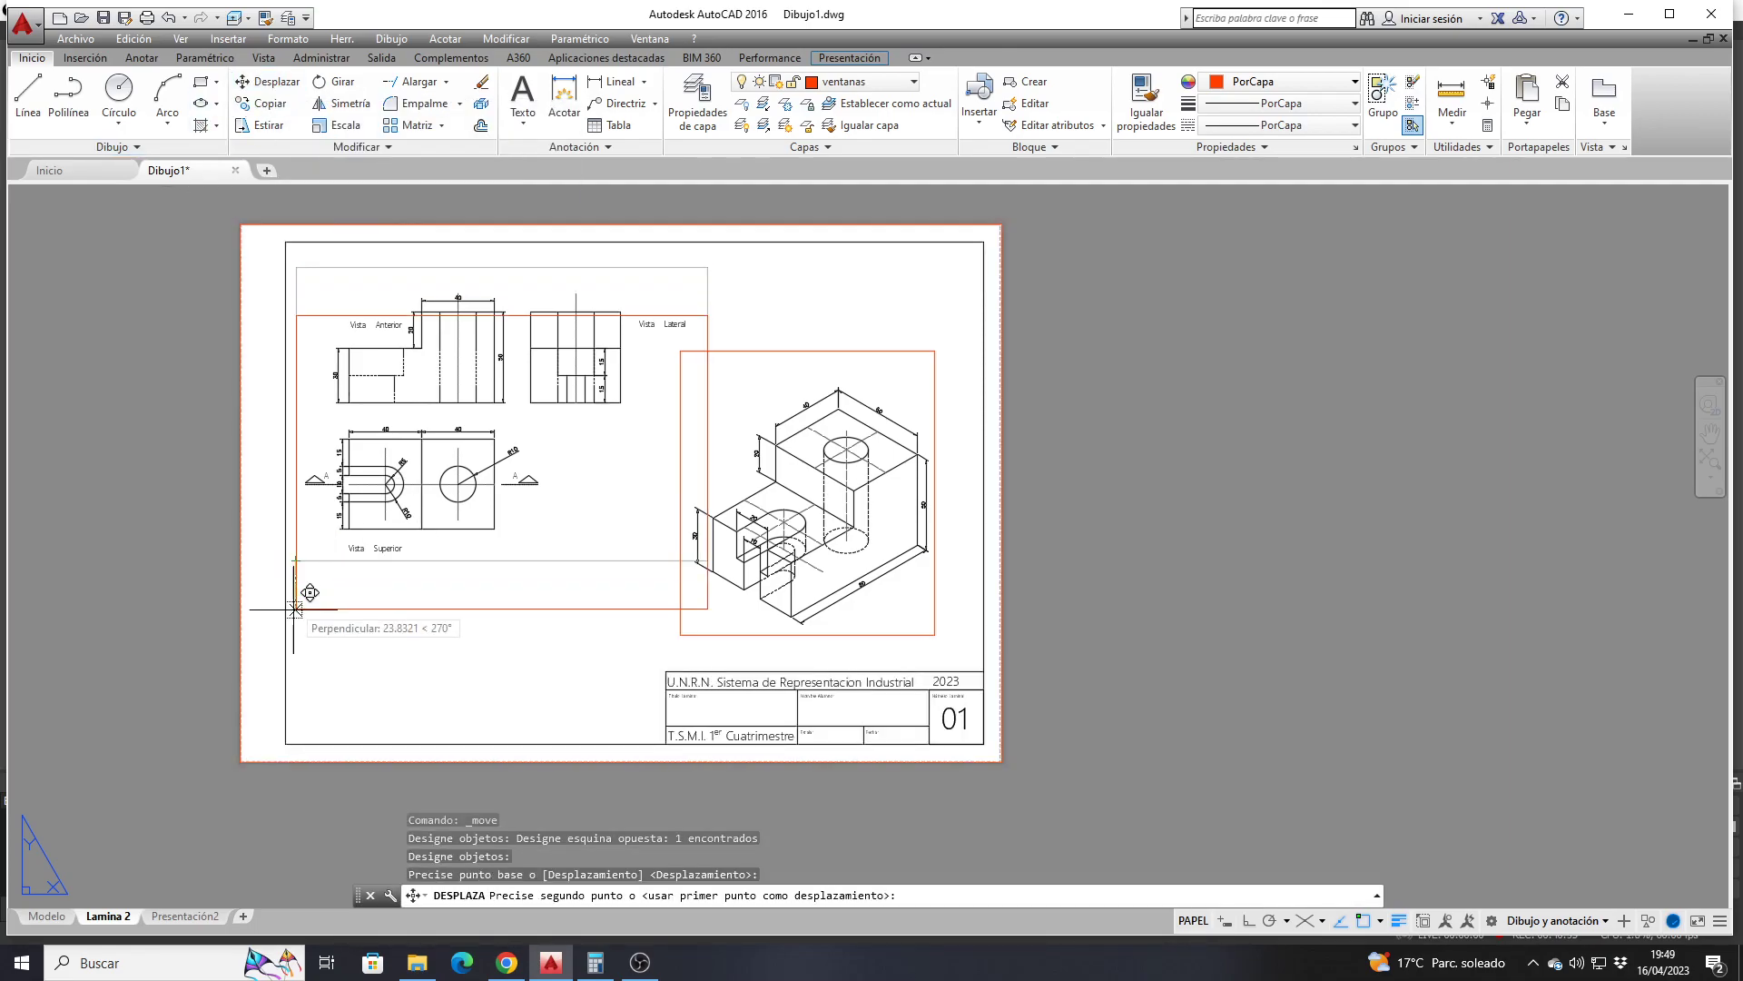
{"action": "left_click", "coordinate": [297, 740]}
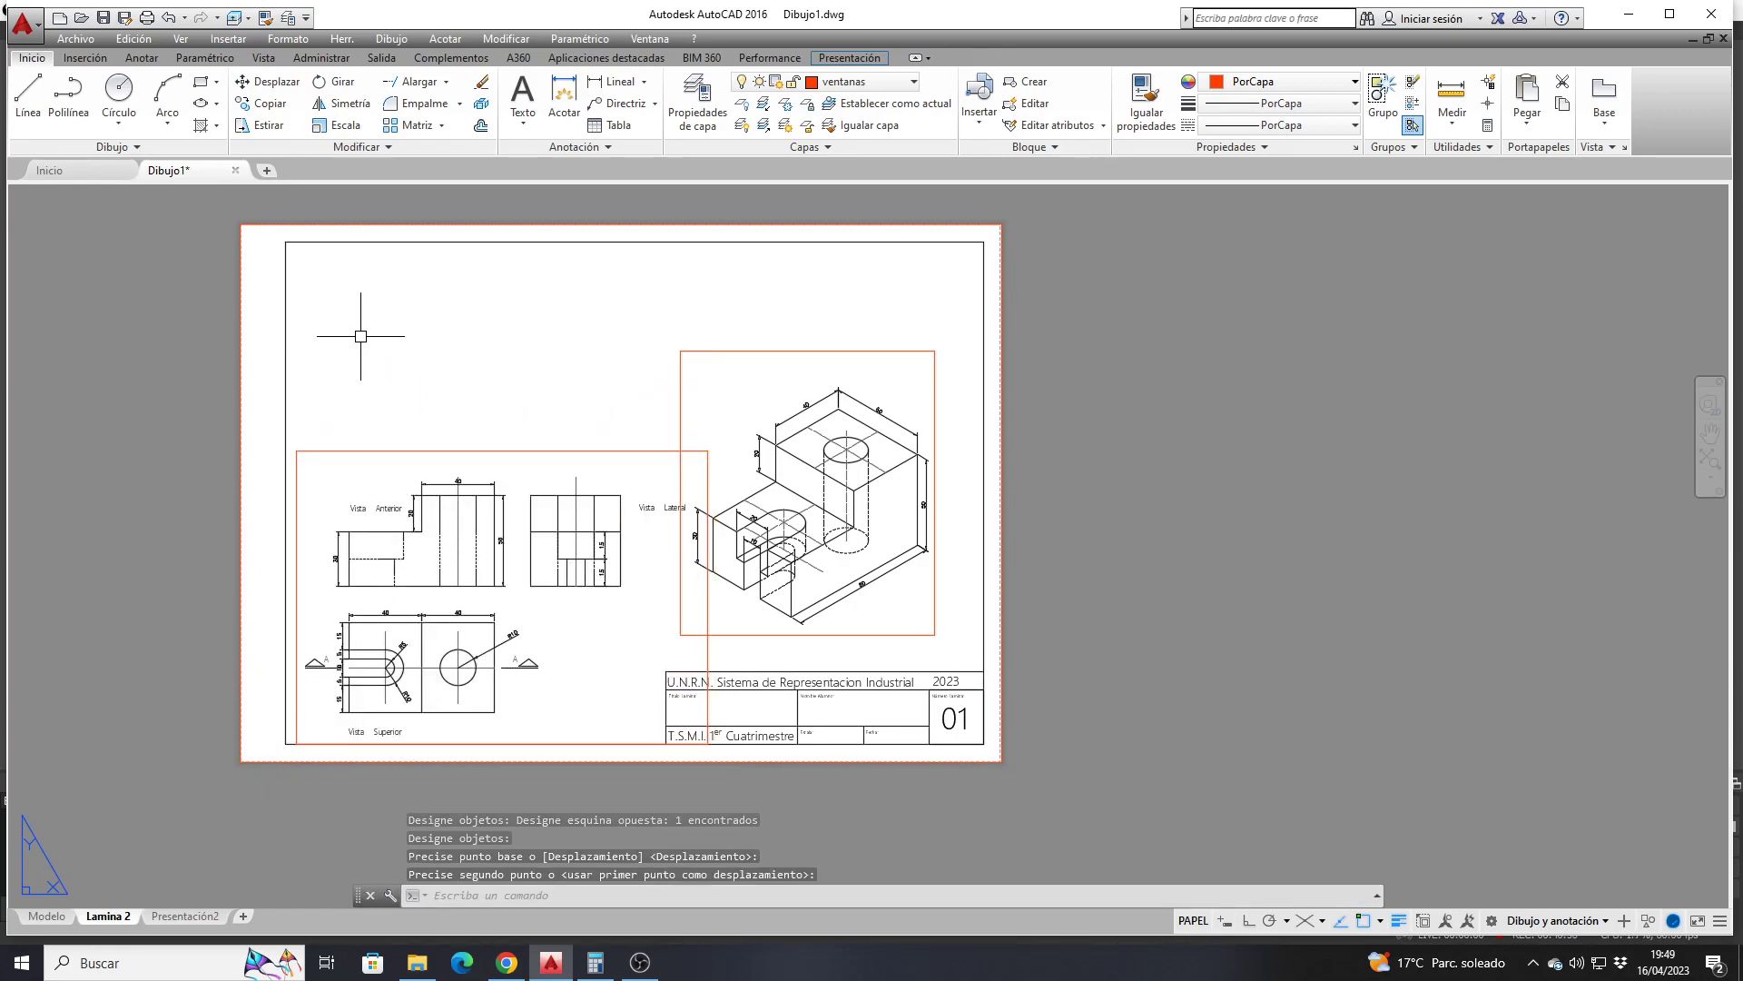
Move the viewport of the three views straight up by its upper-left corner, clear of the frame's bottom edge
{"action": "key", "text": "space"}
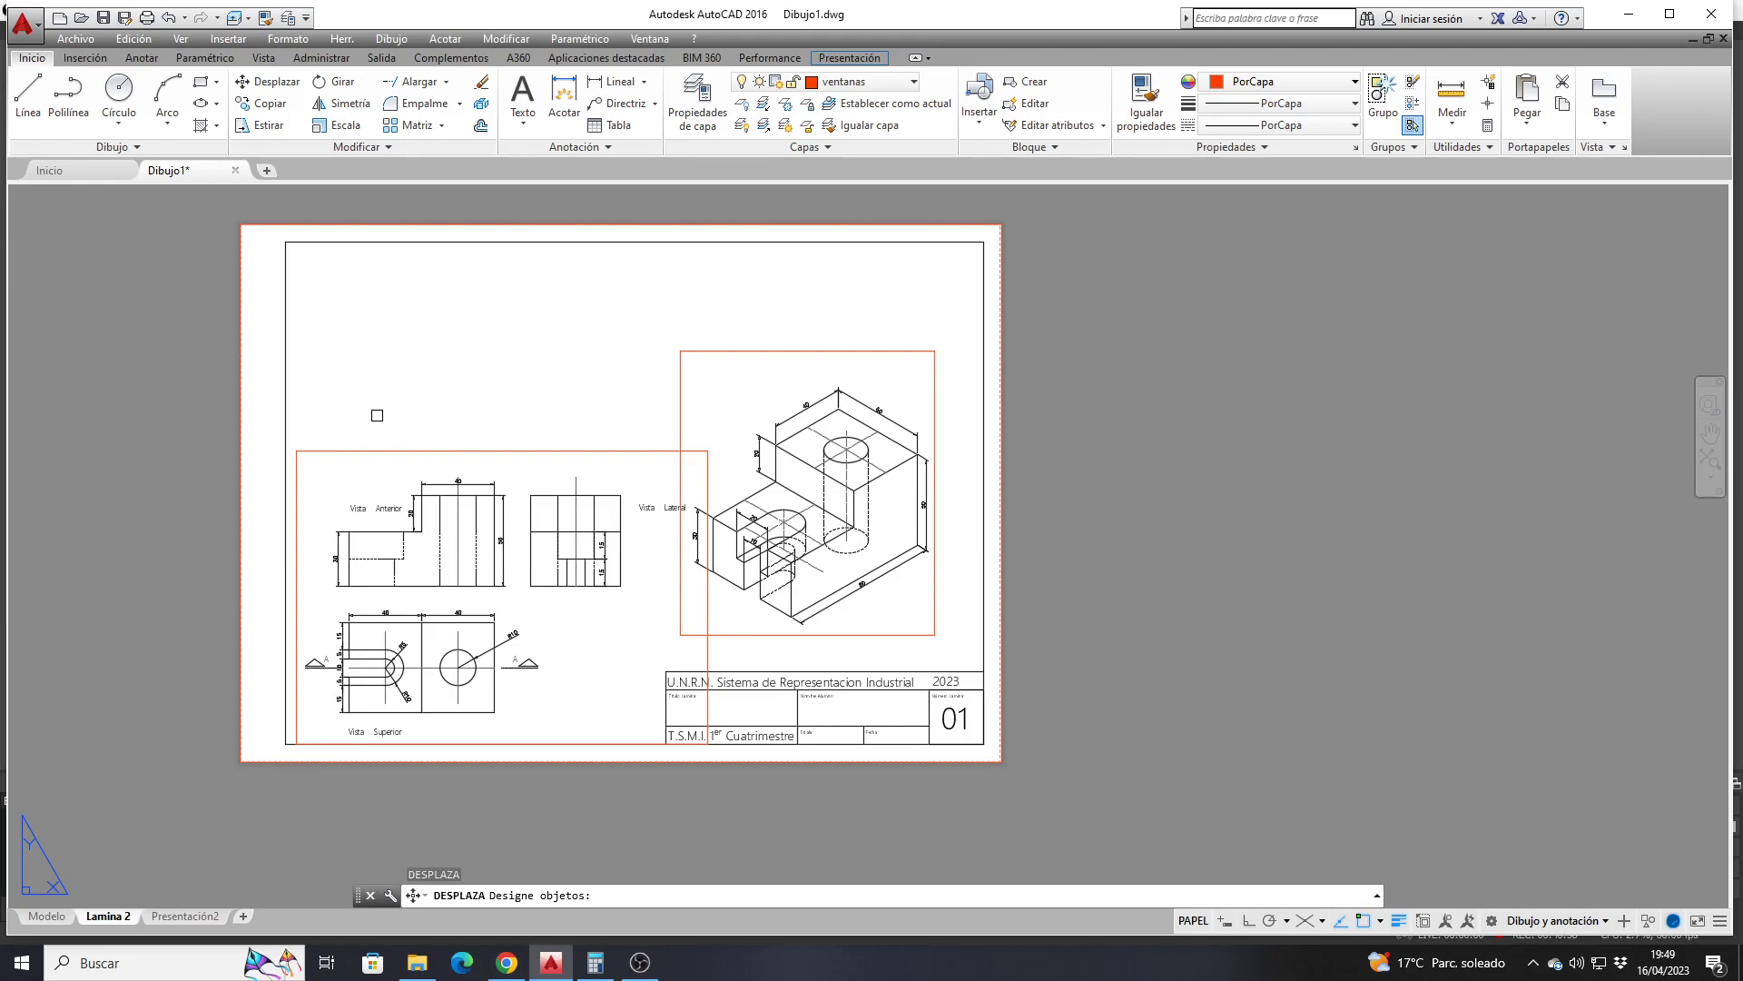
{"action": "left_click", "coordinate": [369, 450]}
{"action": "key", "text": "space"}
{"action": "left_click", "coordinate": [297, 451]}
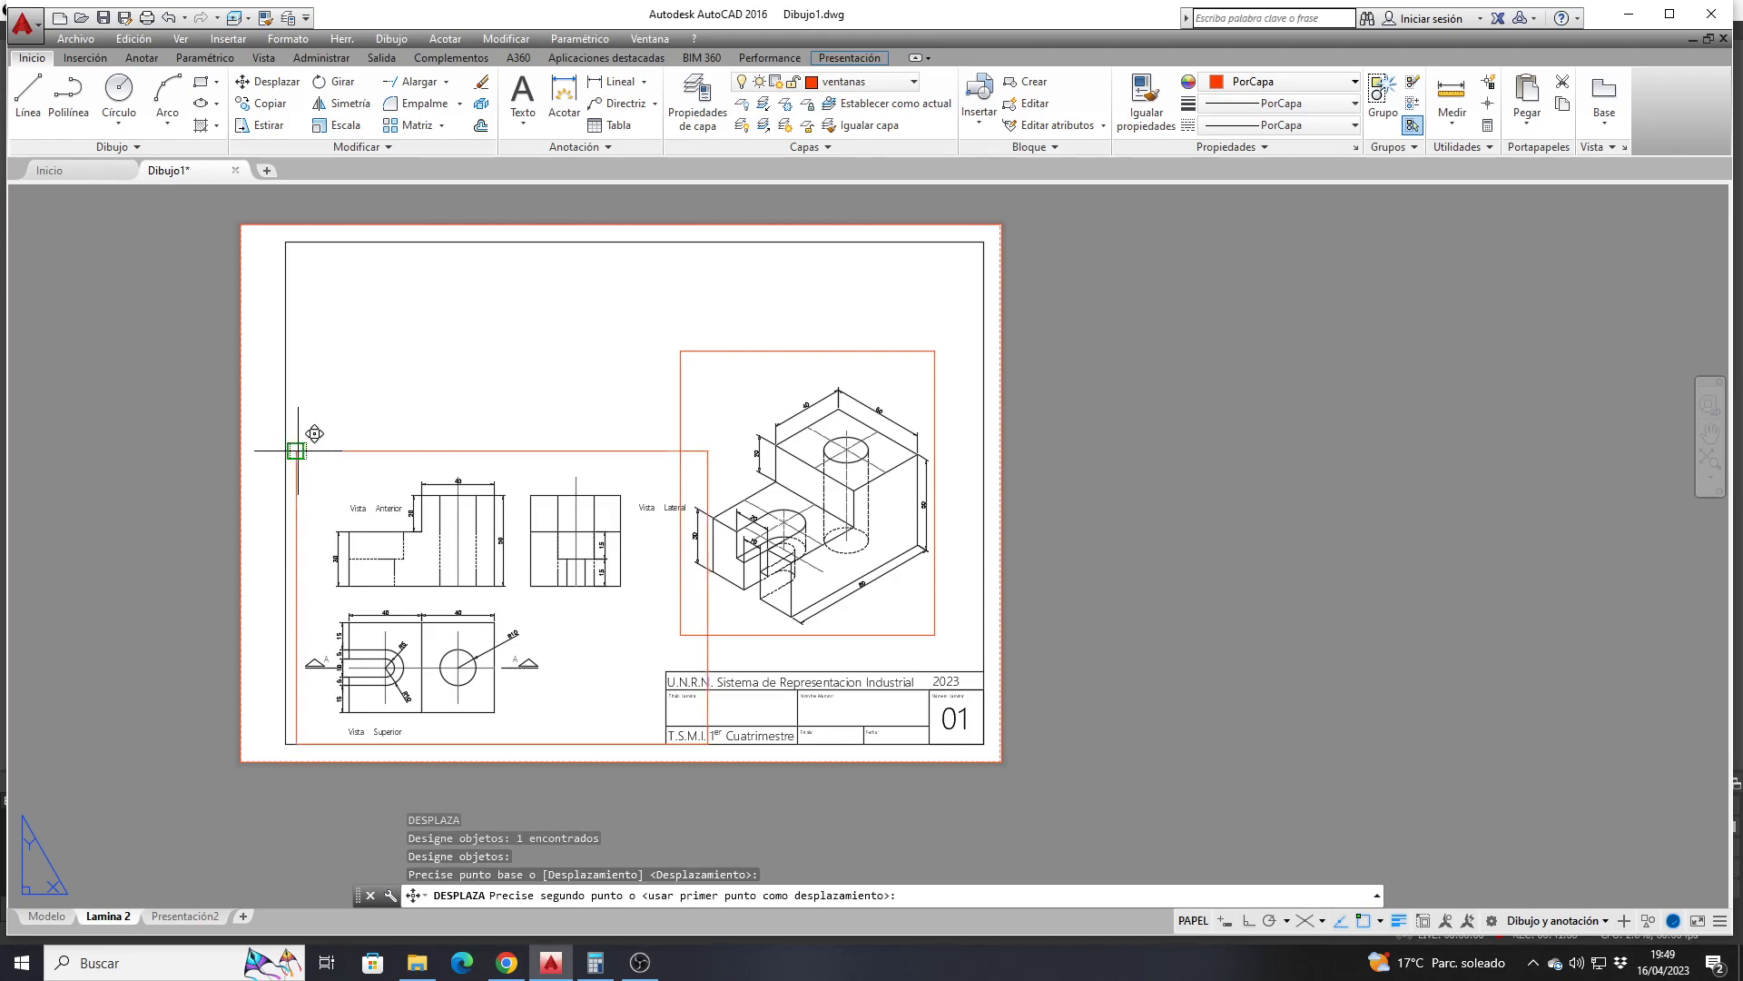
{"action": "left_click", "coordinate": [297, 414]}
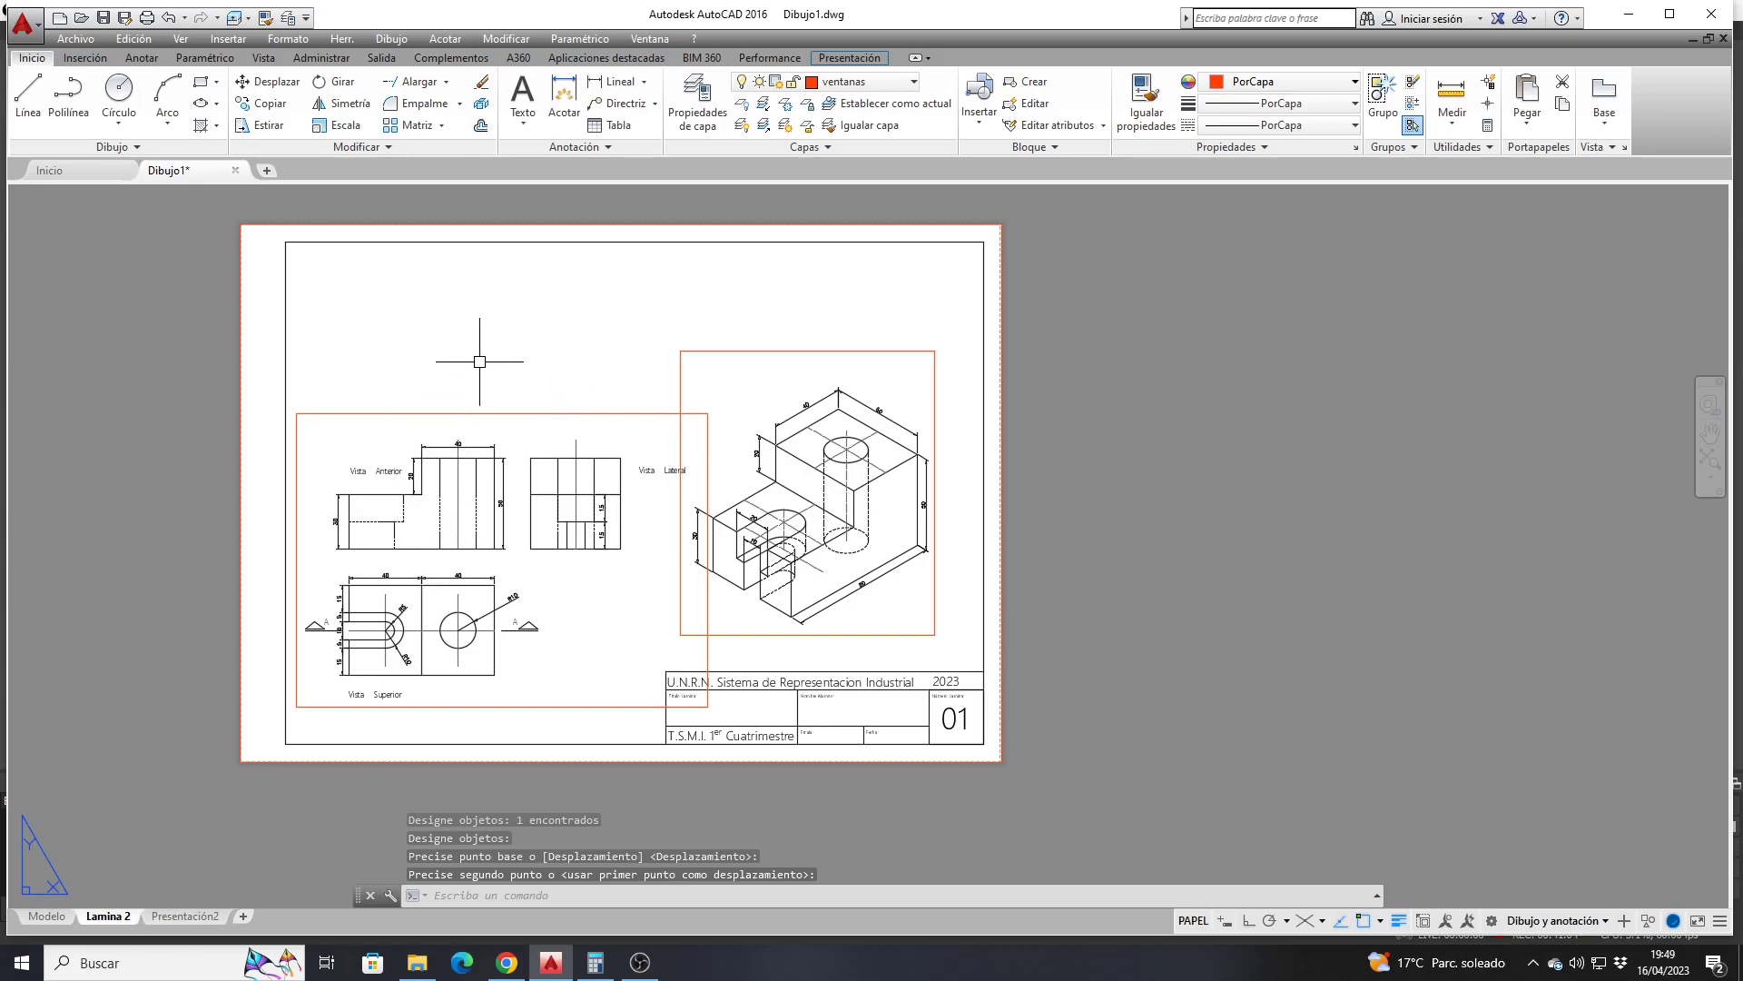
Move the isometric viewport horizontally by its lower-right corner onto the frame's right edge
{"action": "key", "text": "space"}
{"action": "left_click", "coordinate": [844, 635]}
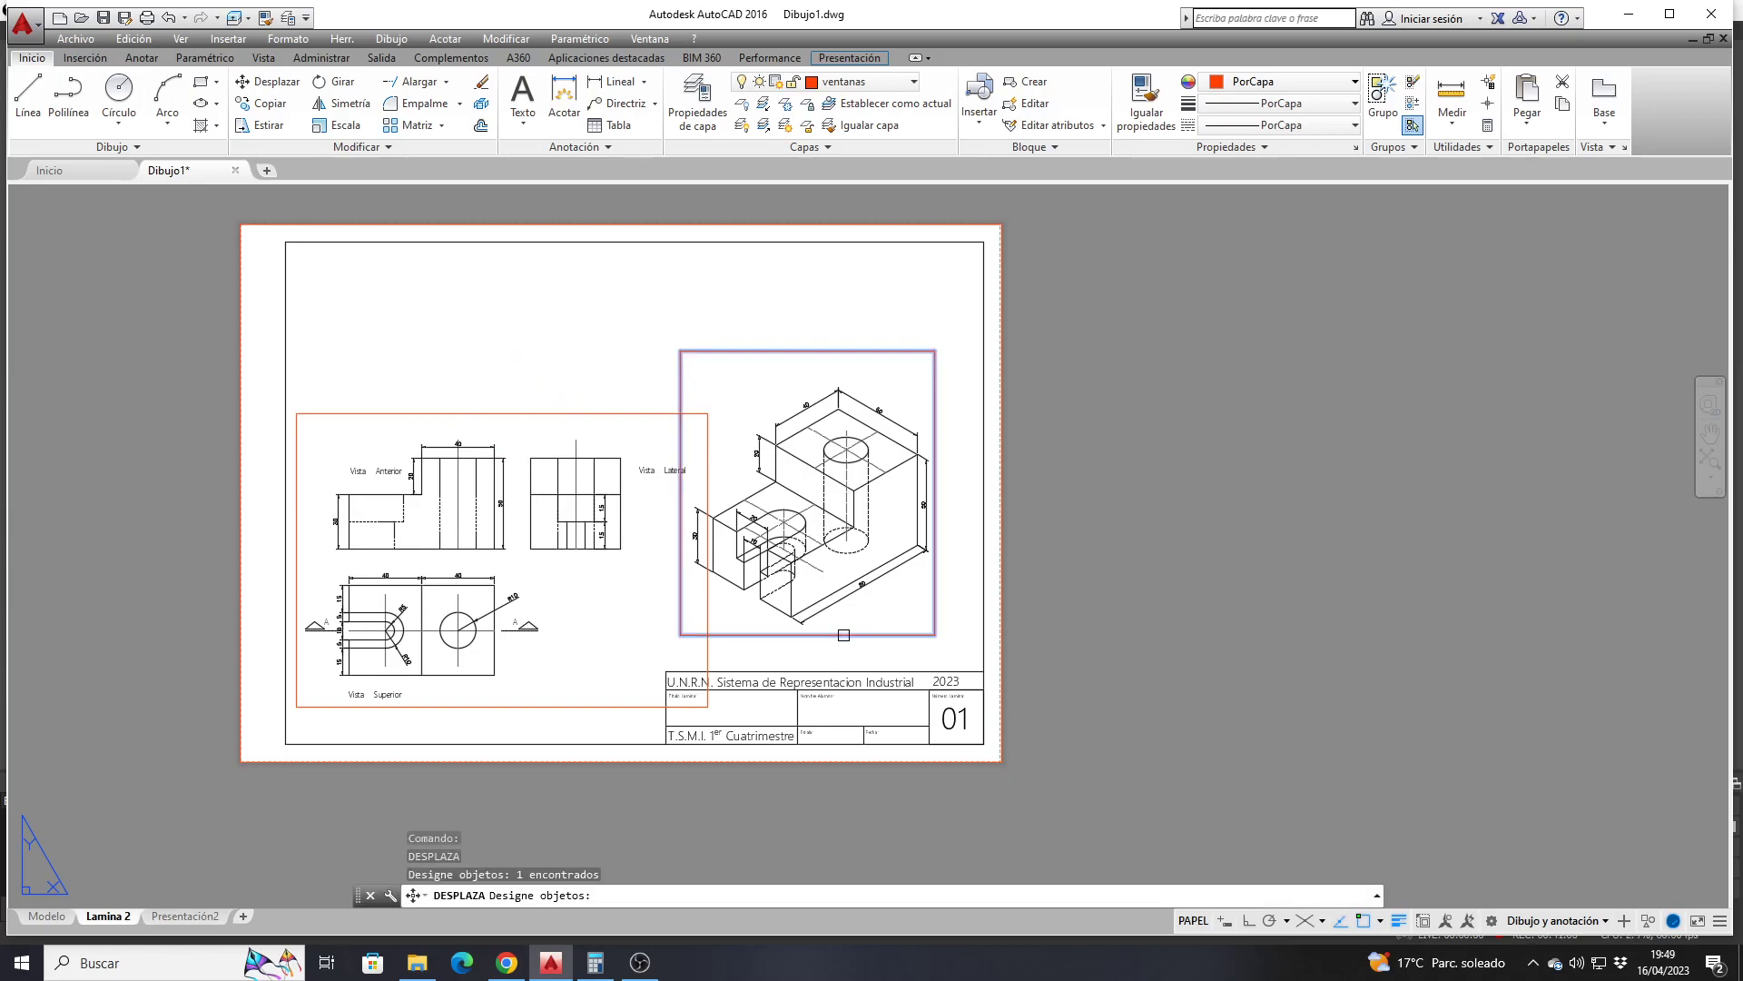
{"action": "key", "text": "space"}
{"action": "left_click", "coordinate": [933, 632]}
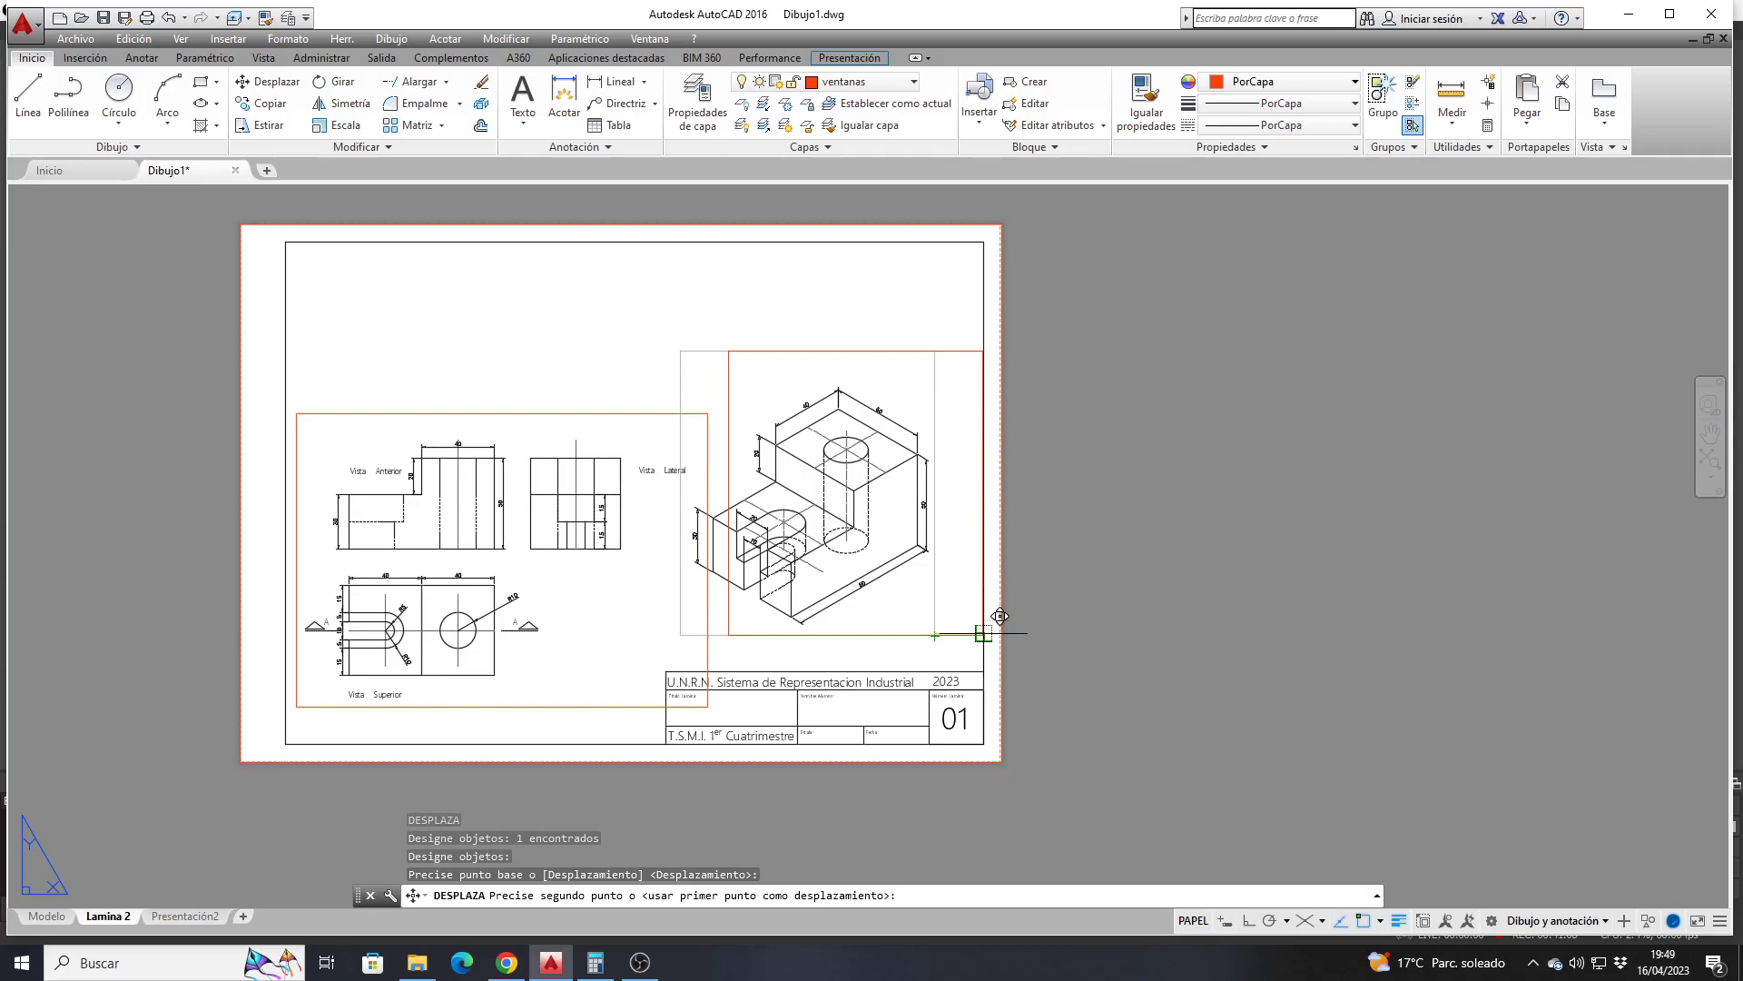
{"action": "left_click", "coordinate": [985, 622]}
Move the isometric viewport straight down by its lower-left corner onto the title block's top edge
{"action": "key", "text": "space"}
{"action": "left_click", "coordinate": [728, 633]}
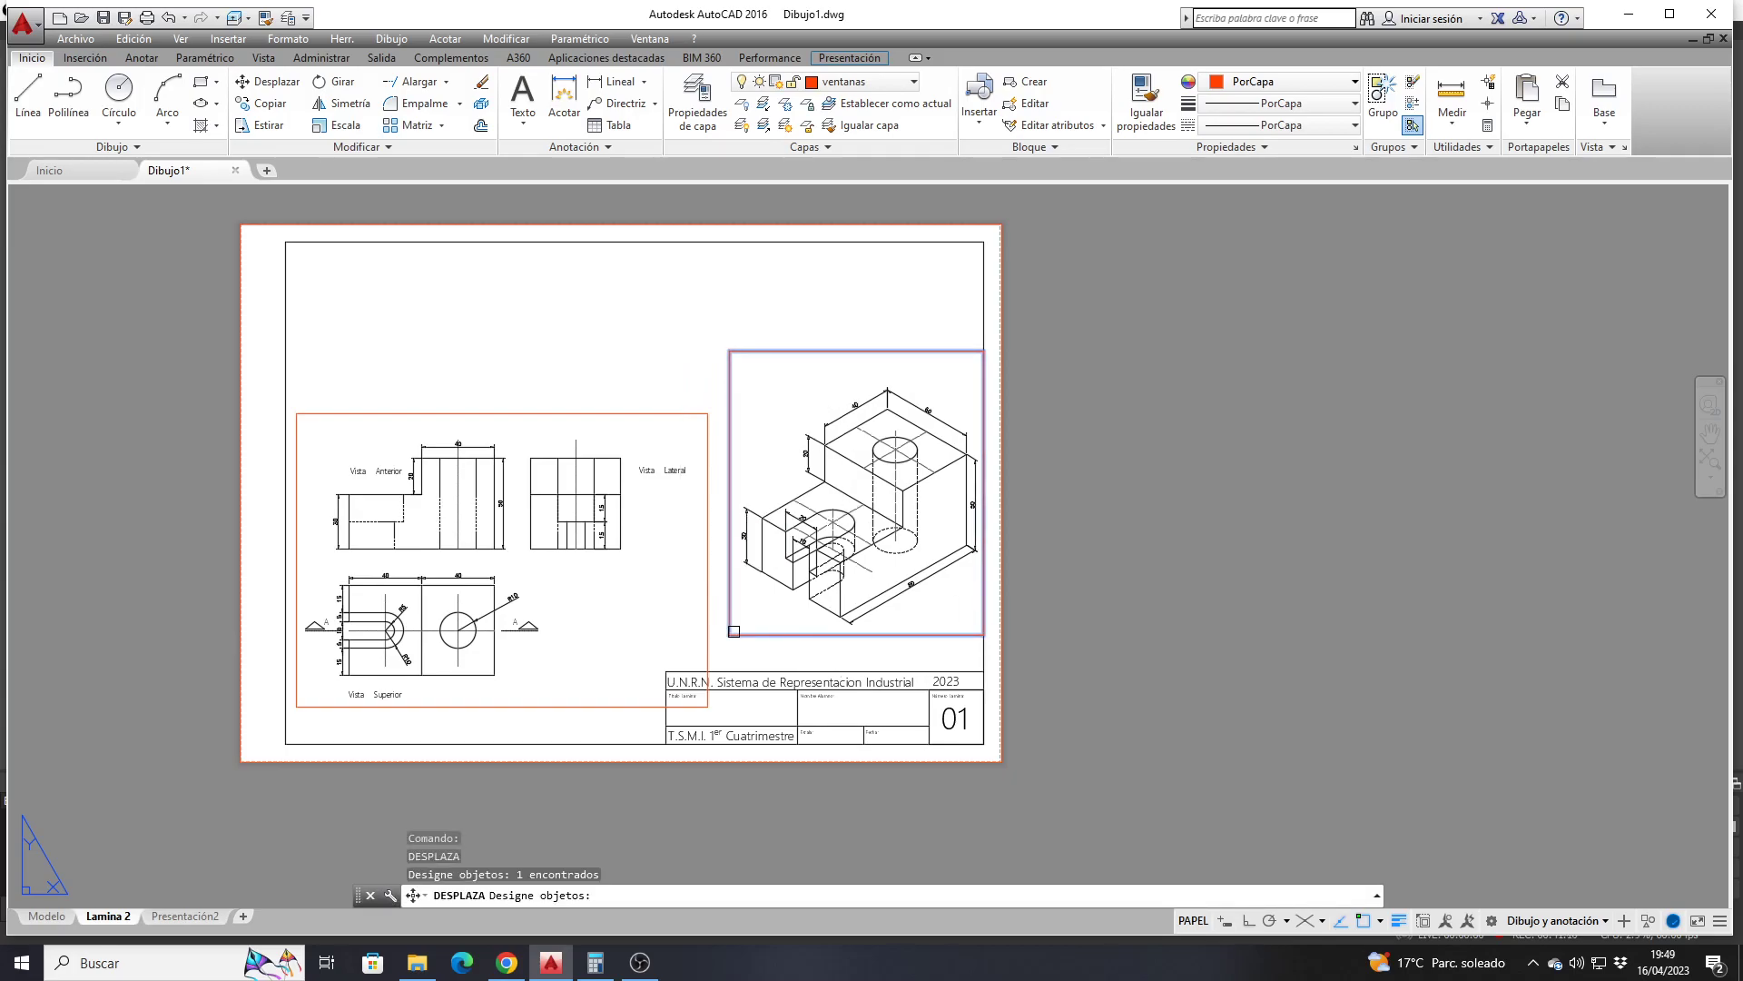
{"action": "key", "text": "space"}
{"action": "left_click", "coordinate": [729, 635]}
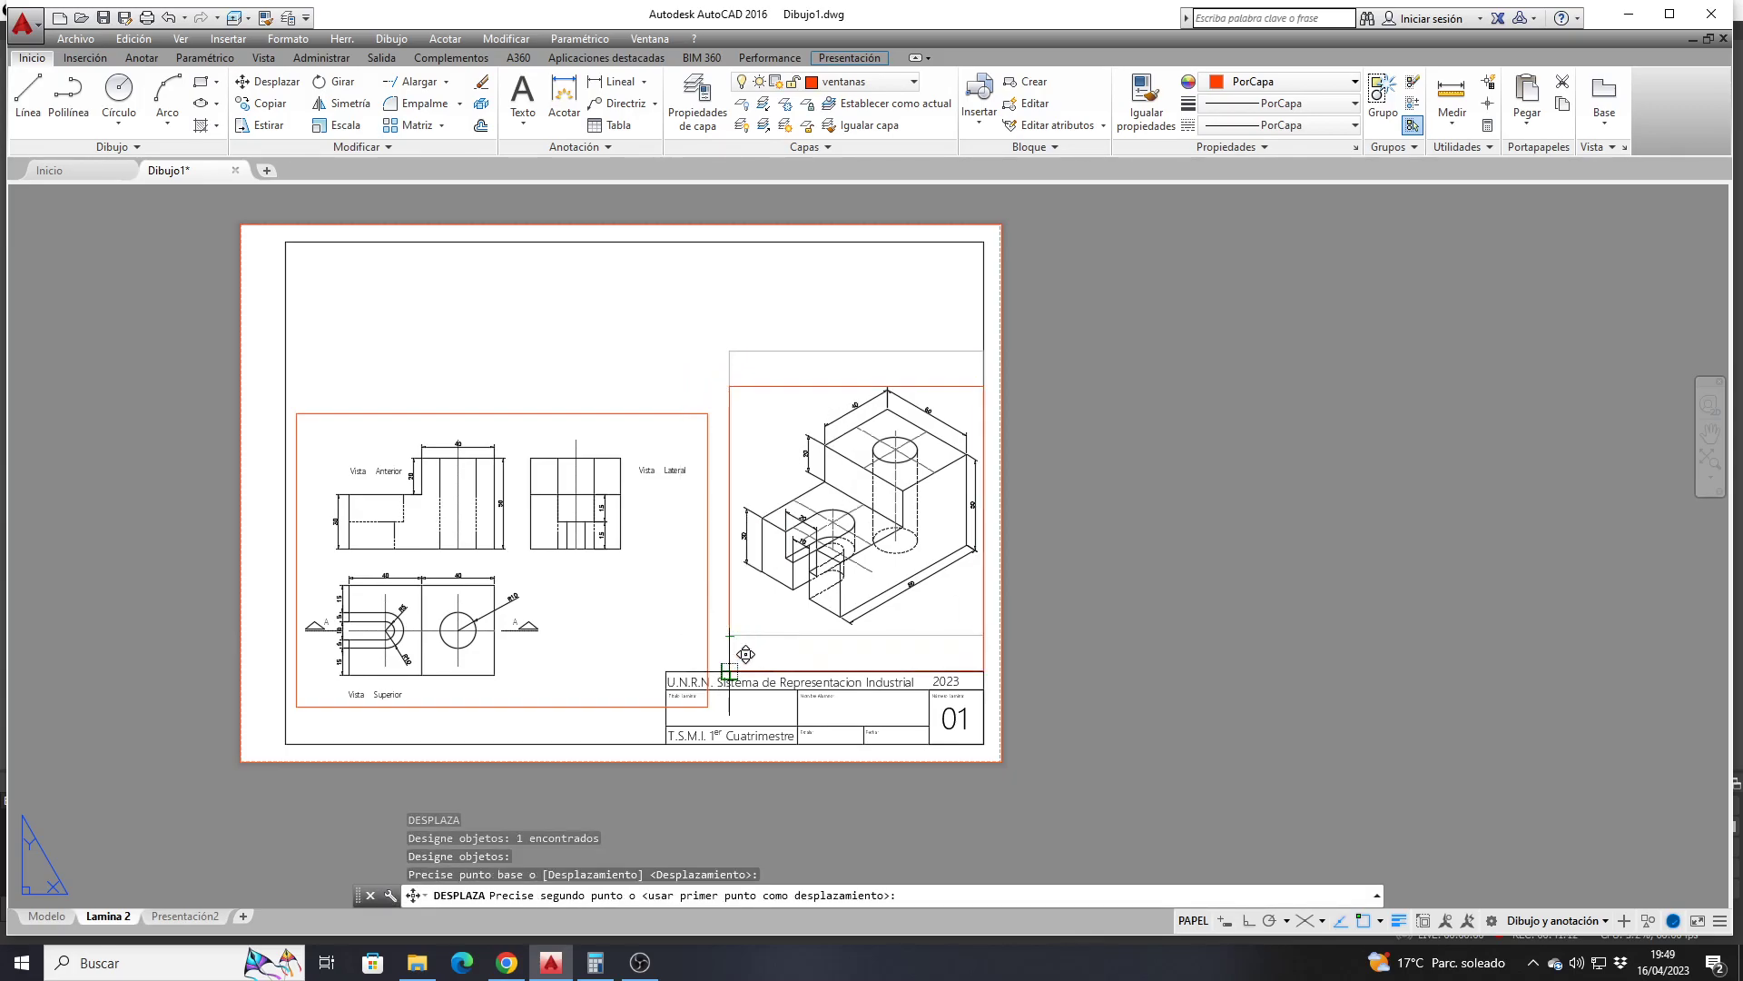
{"action": "left_click", "coordinate": [730, 670]}
Explode the frame block with its title block, and explode the resulting nested block as well
{"action": "scroll", "coordinate": [670, 577], "scroll_direction": "down", "scroll_amount": 2}
{"action": "scroll", "coordinate": [670, 458], "scroll_direction": "up", "scroll_amount": 3}
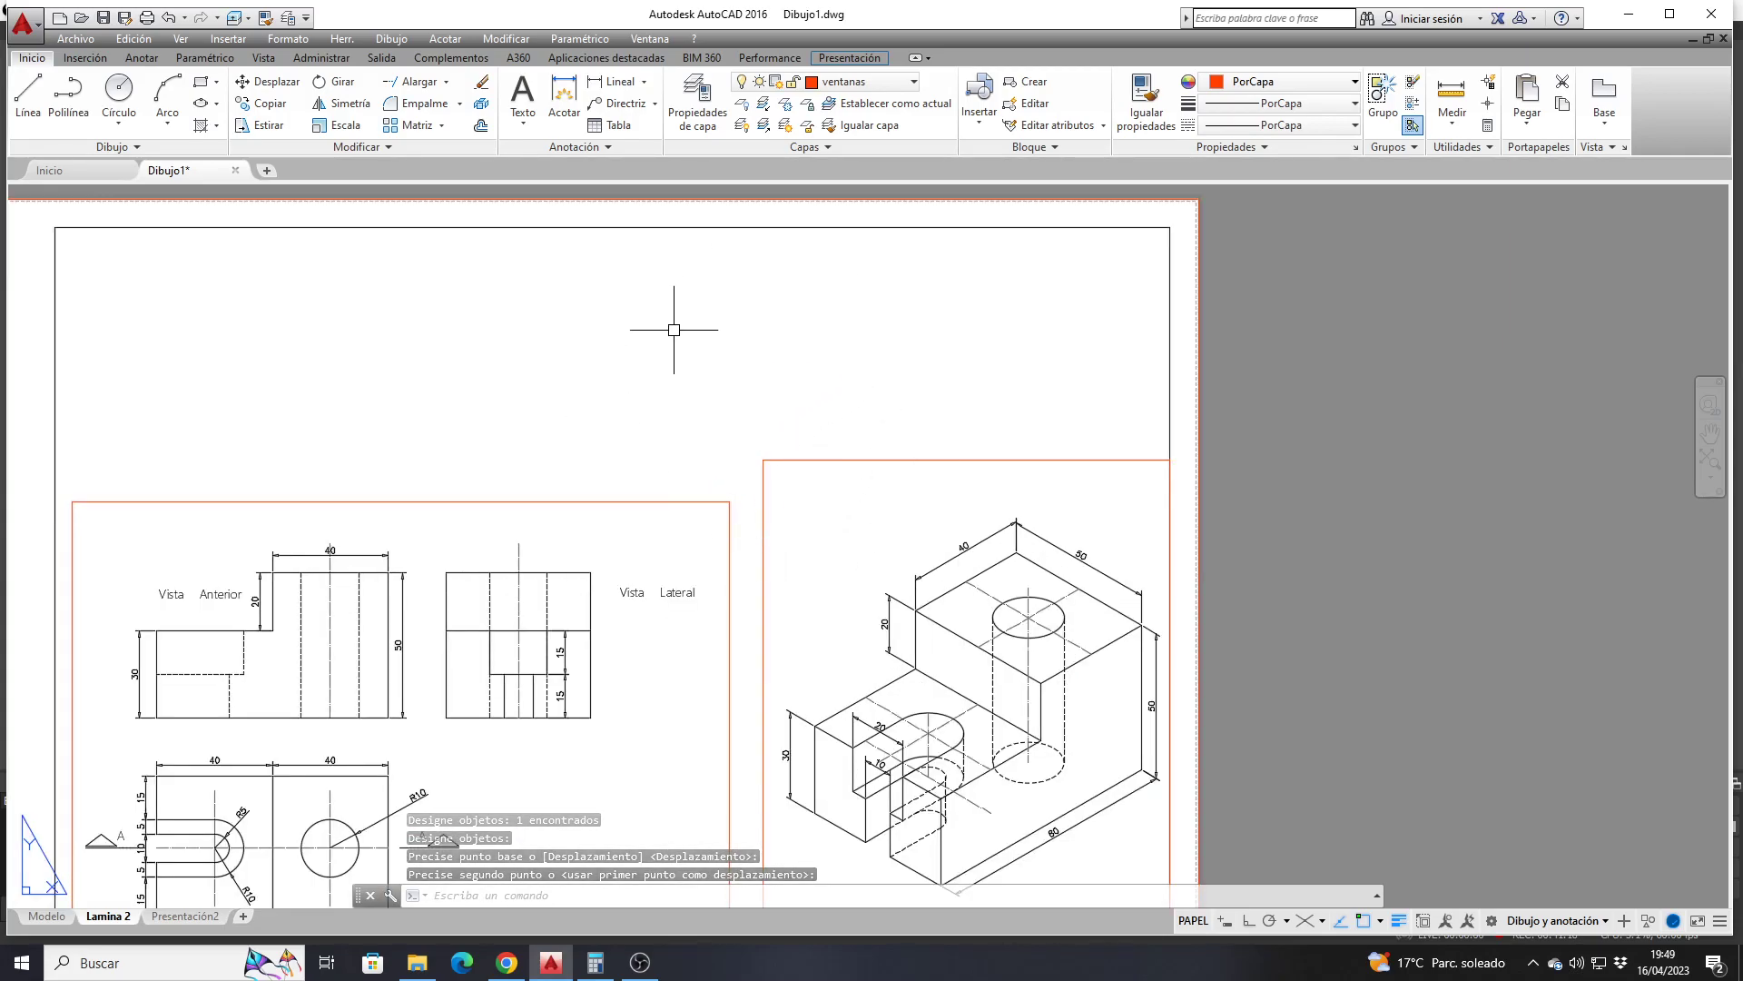
{"action": "scroll", "coordinate": [668, 386], "scroll_direction": "down", "scroll_amount": 3}
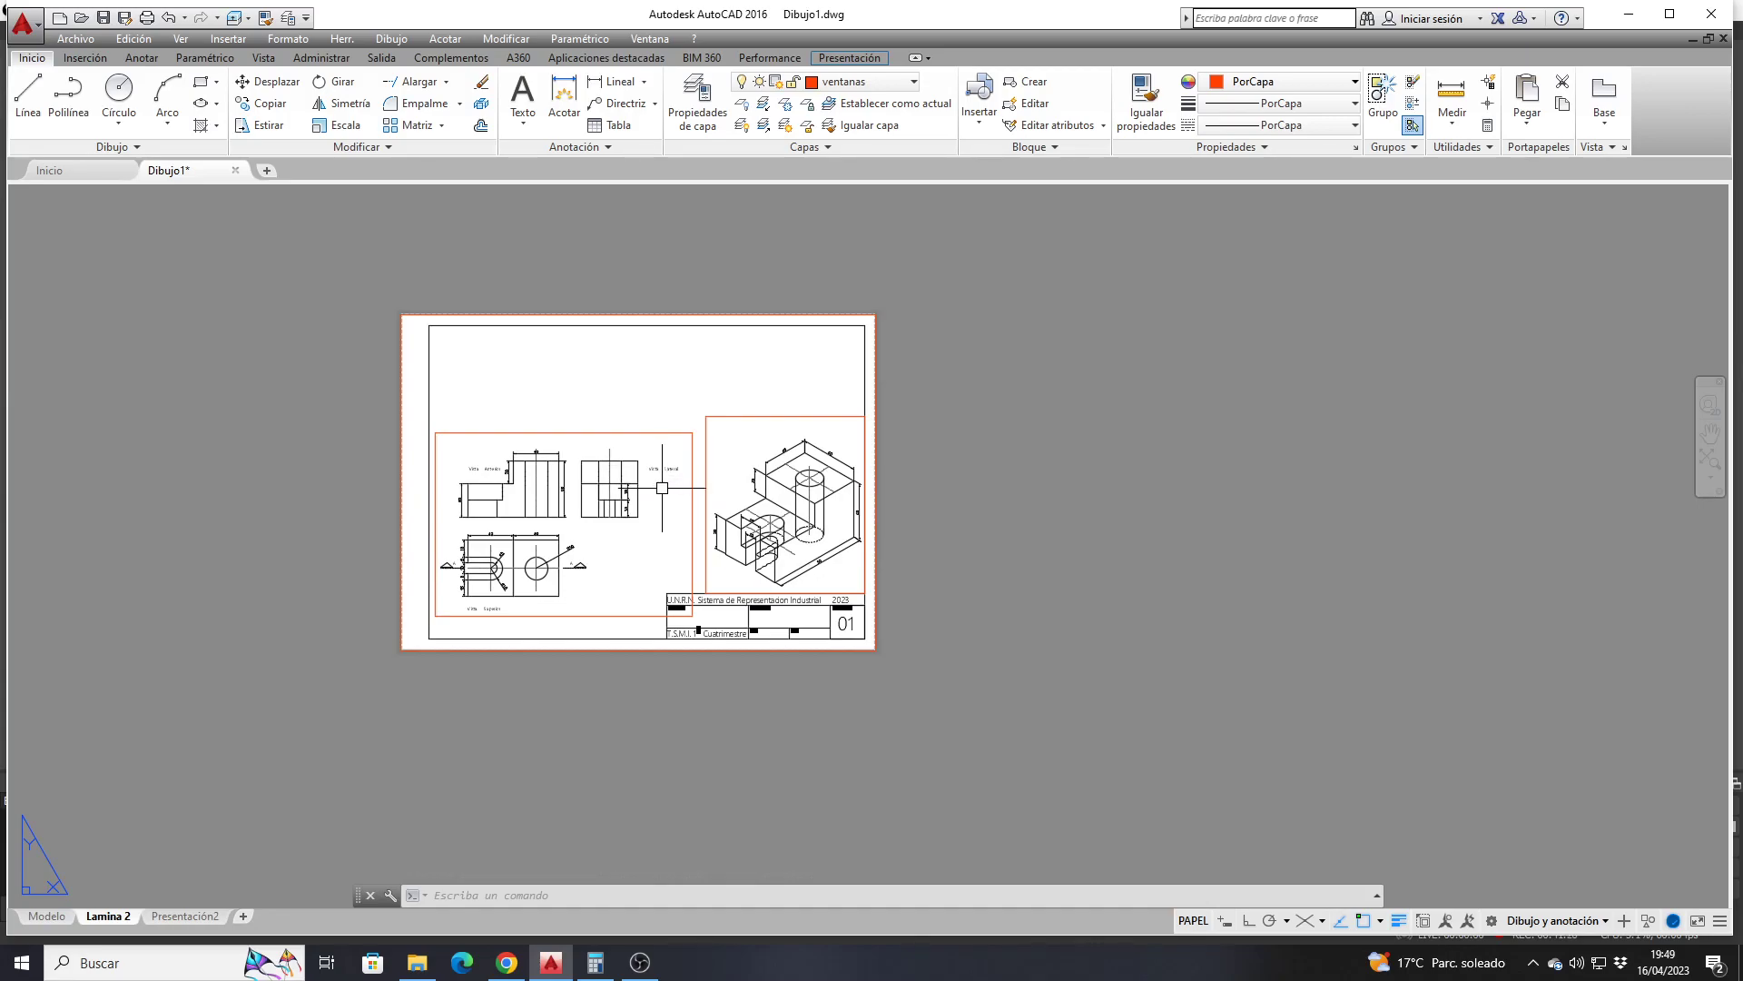
{"action": "scroll", "coordinate": [686, 653], "scroll_direction": "up", "scroll_amount": 3}
{"action": "scroll", "coordinate": [686, 654], "scroll_direction": "up", "scroll_amount": 2}
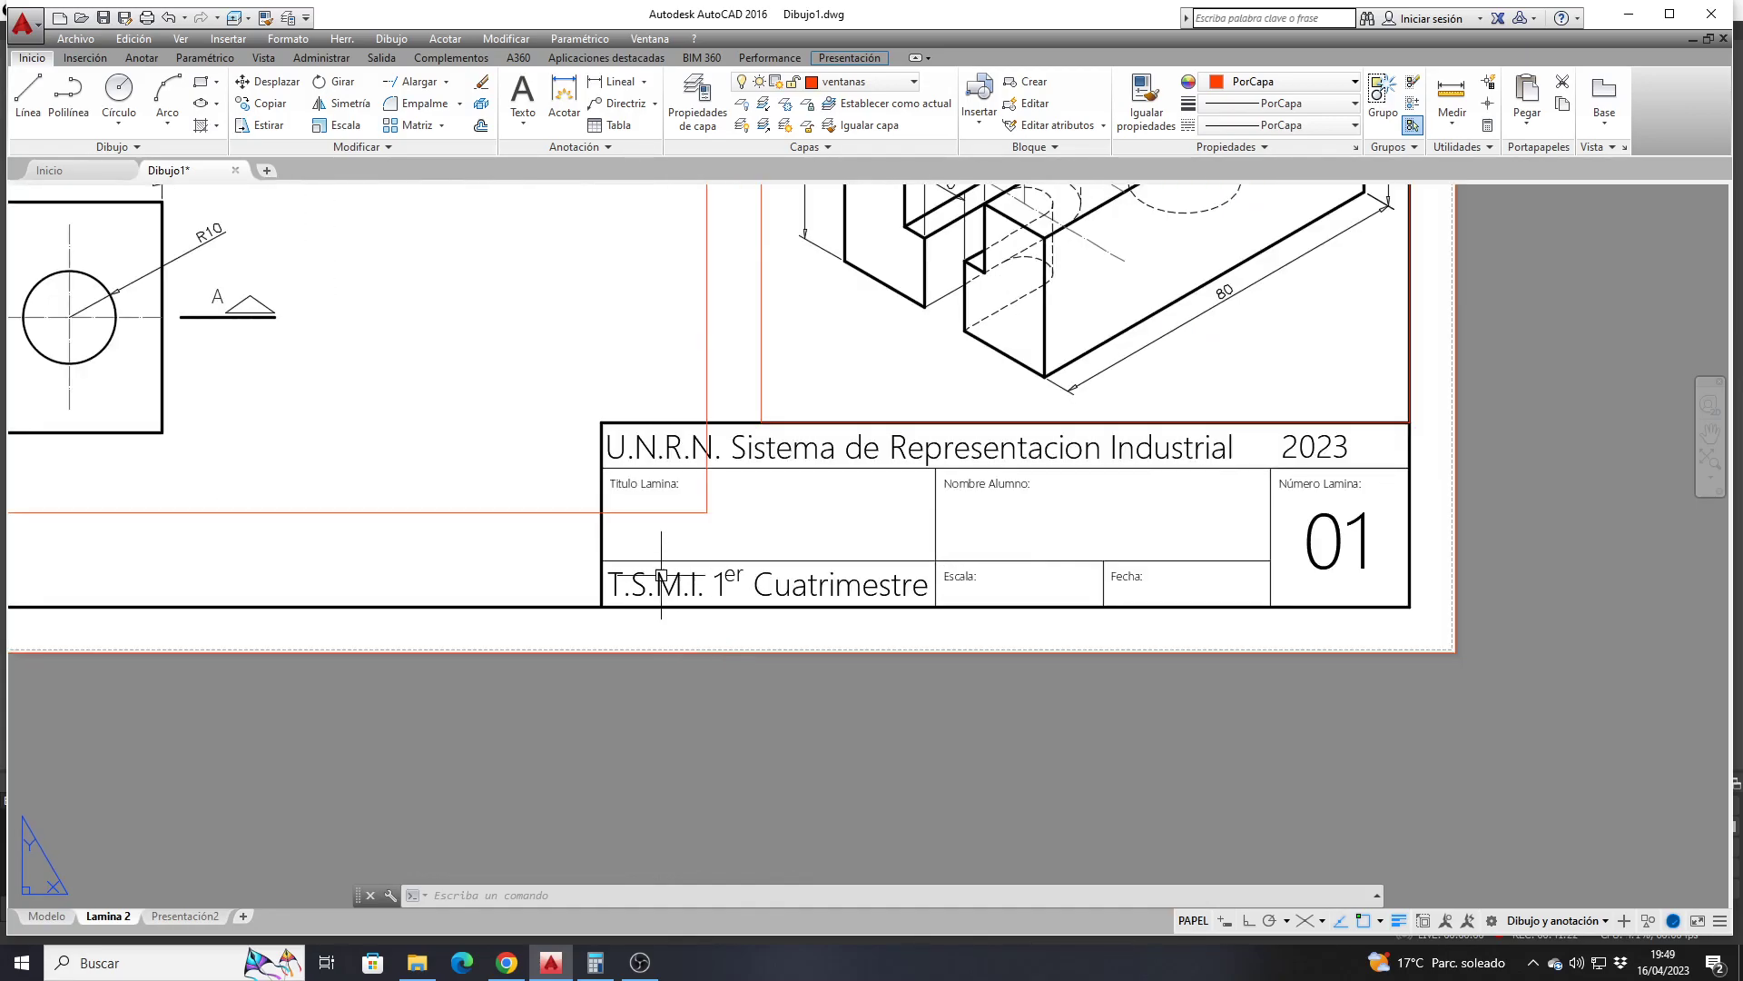
{"action": "left_click", "coordinate": [658, 601]}
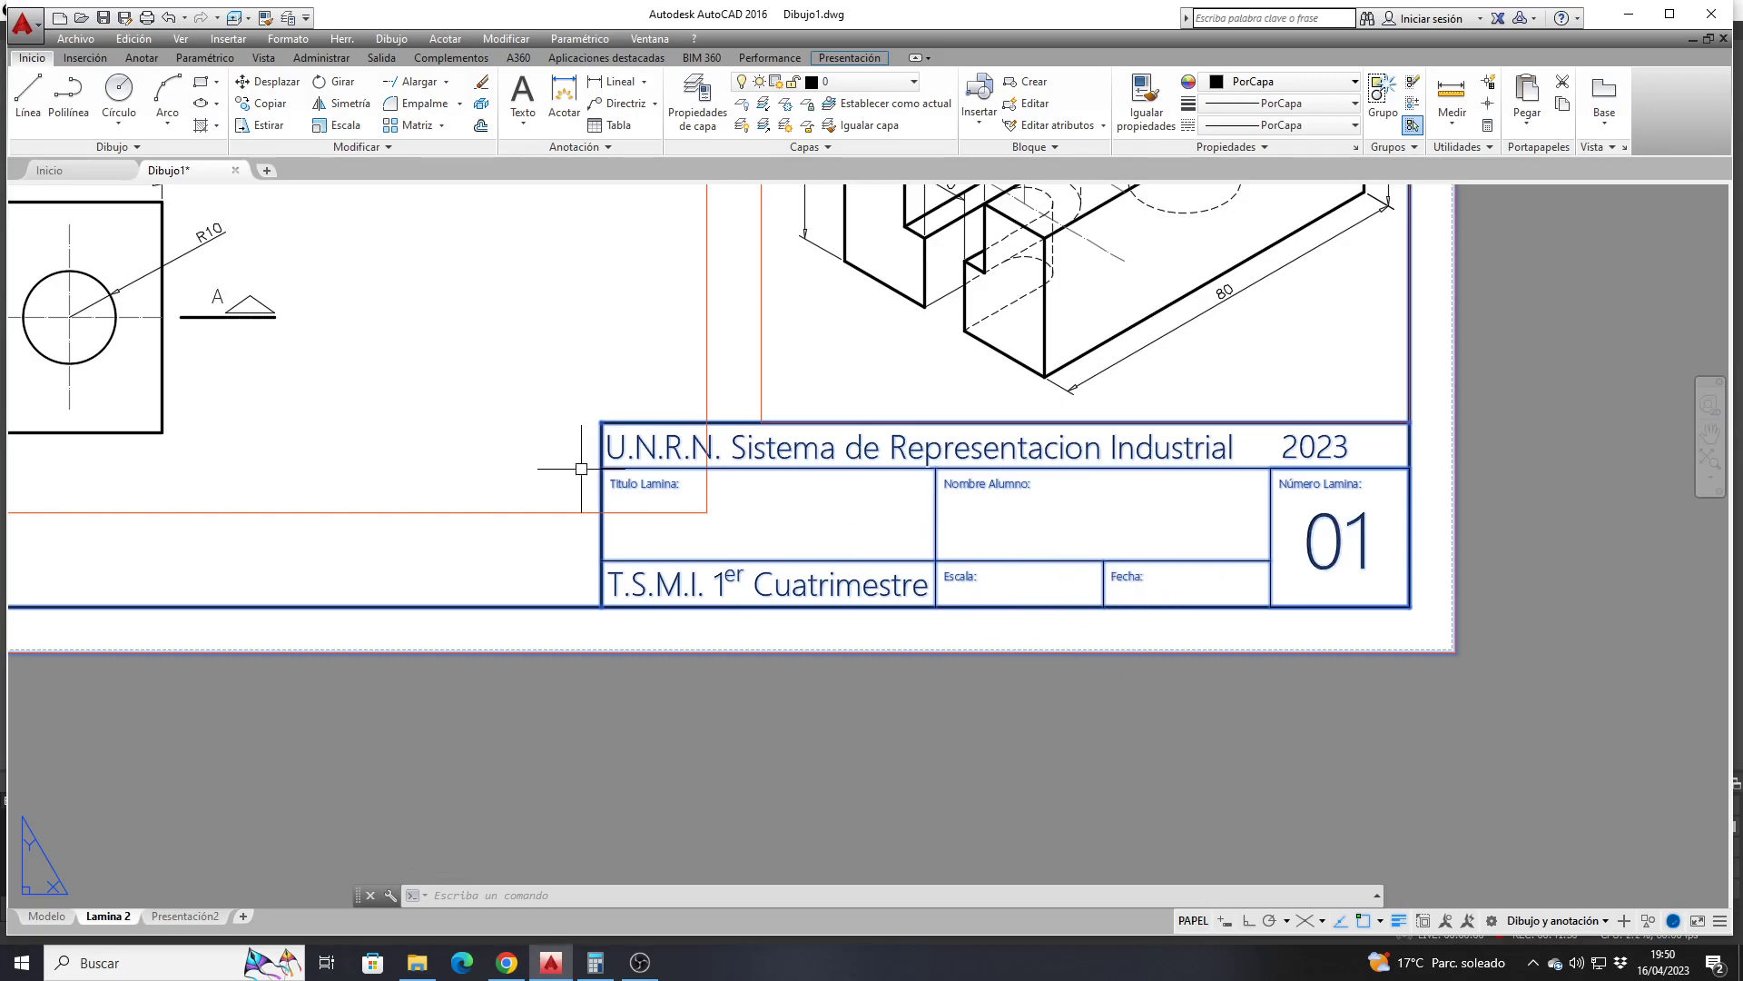
{"action": "scroll", "coordinate": [607, 475], "scroll_direction": "down", "scroll_amount": 4}
{"action": "middle_click_drag", "start_coordinate": [656, 498], "coordinate": [679, 525]}
{"action": "scroll", "coordinate": [692, 536], "scroll_direction": "down", "scroll_amount": 4}
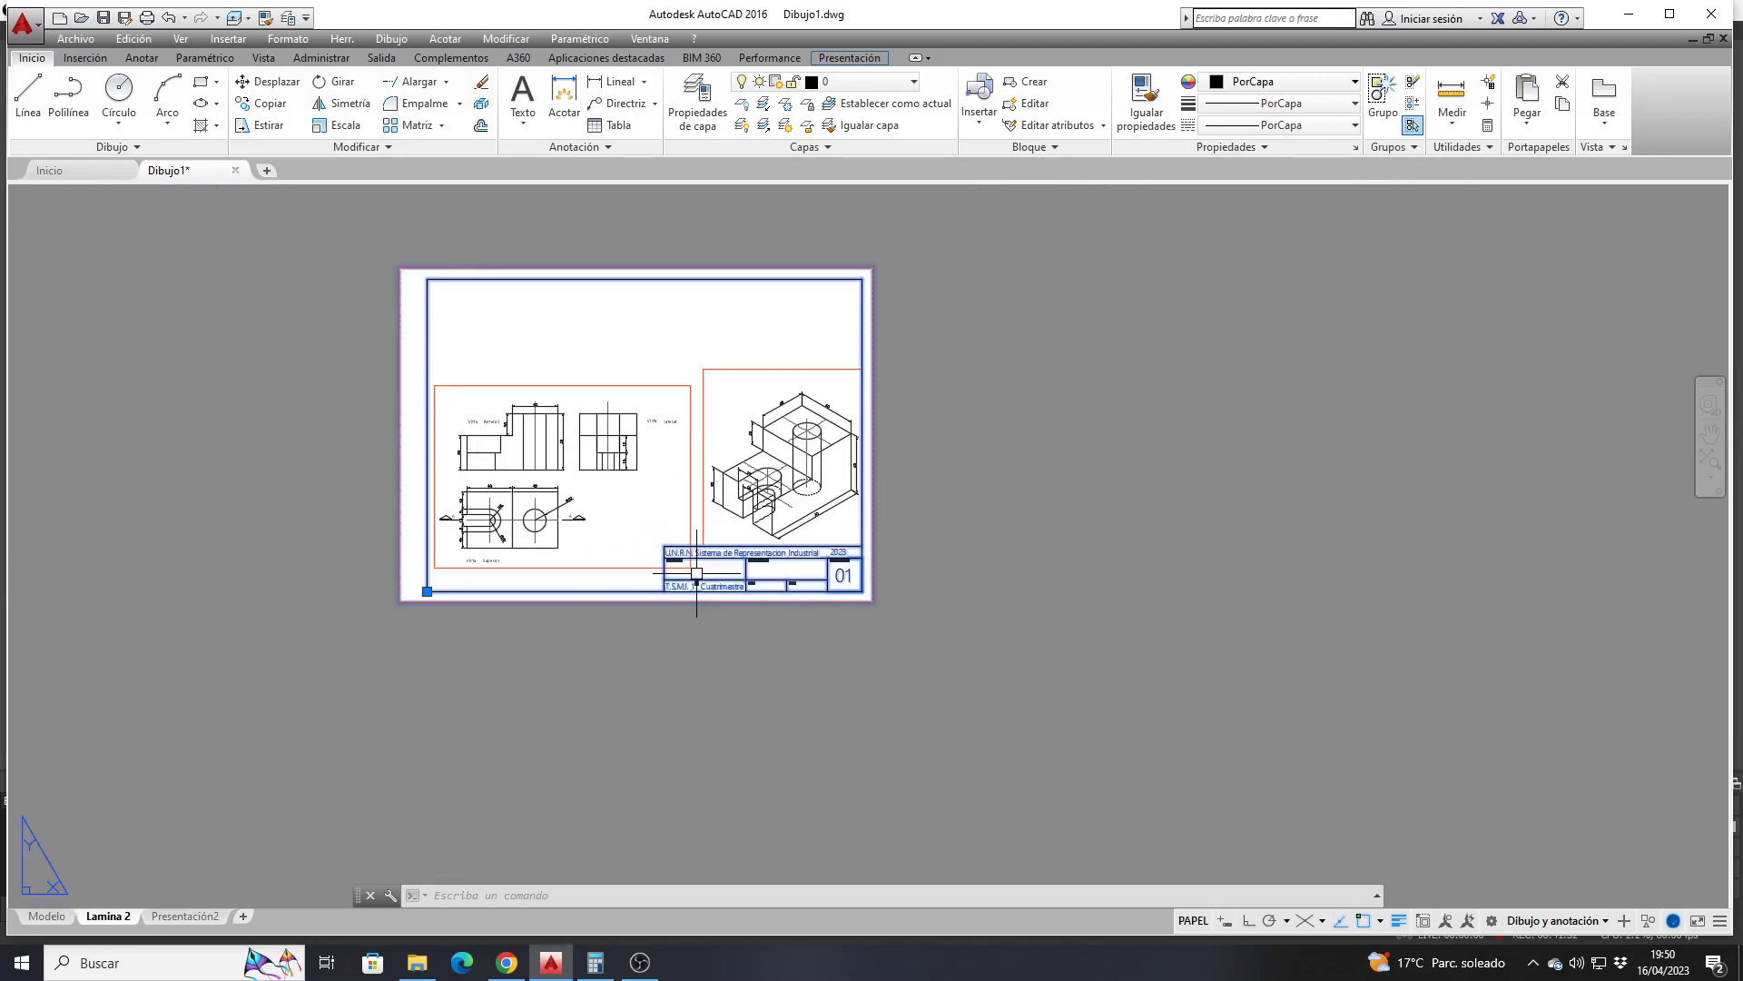
{"action": "scroll", "coordinate": [705, 555], "scroll_direction": "up", "scroll_amount": 4}
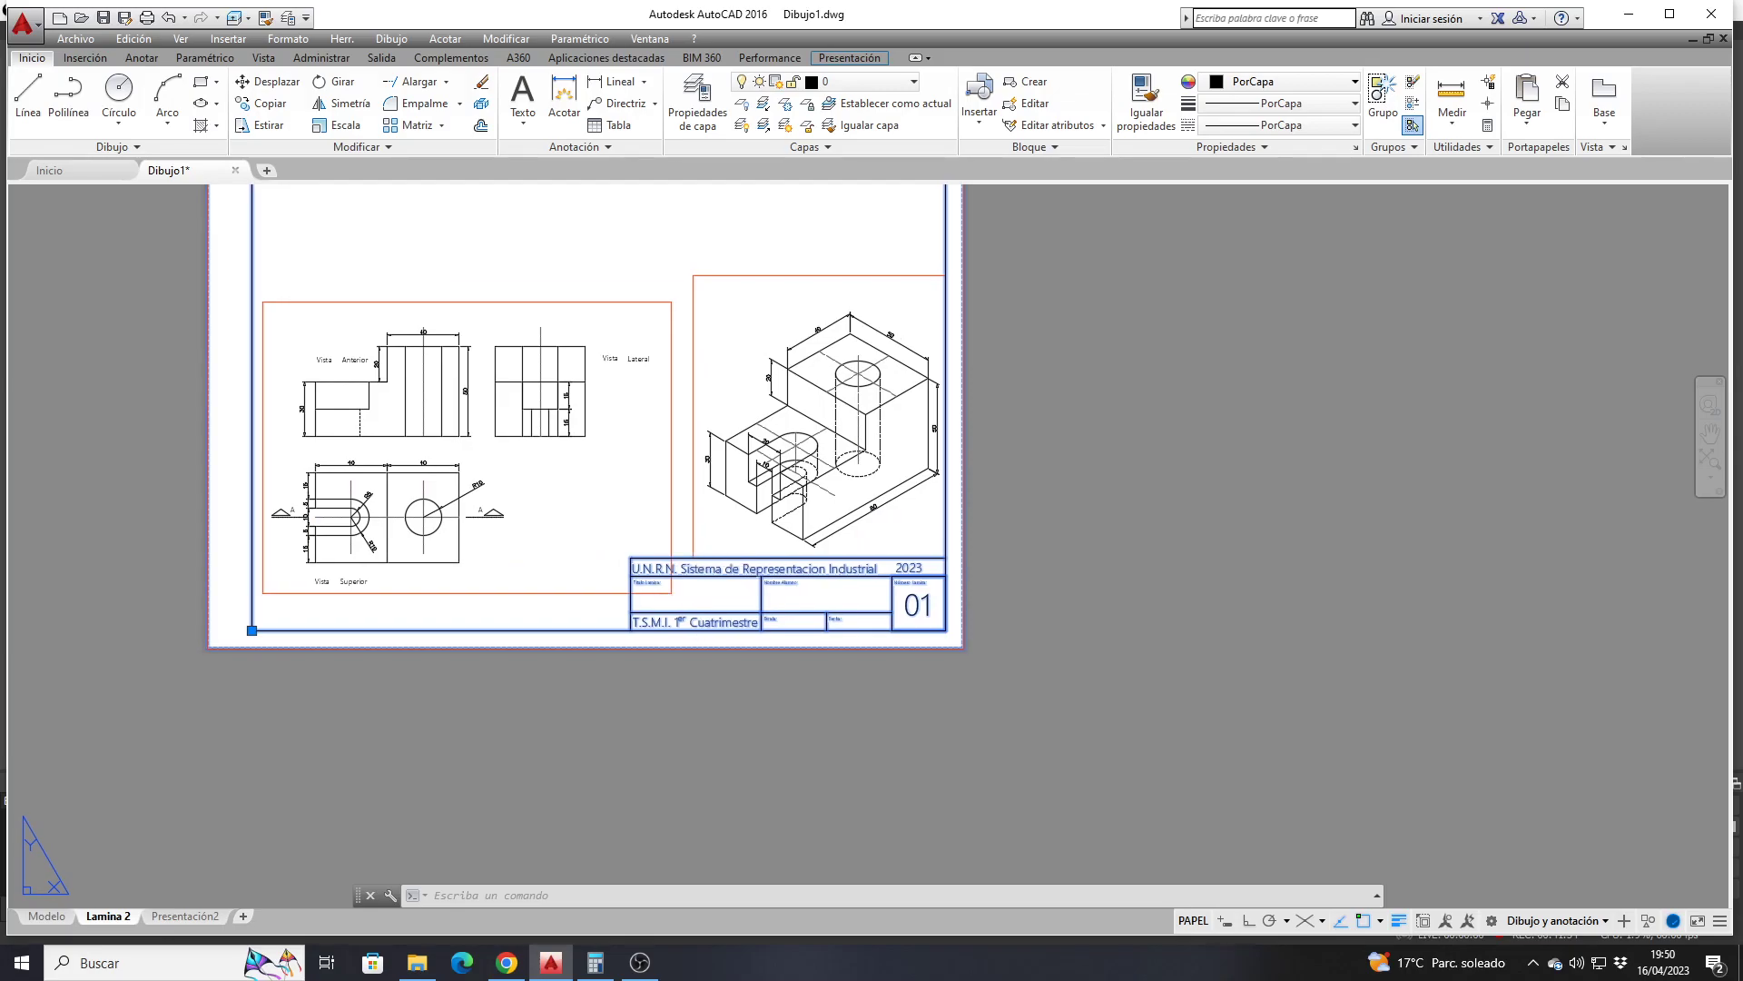
{"action": "middle_click_drag", "start_coordinate": [696, 594], "coordinate": [804, 622]}
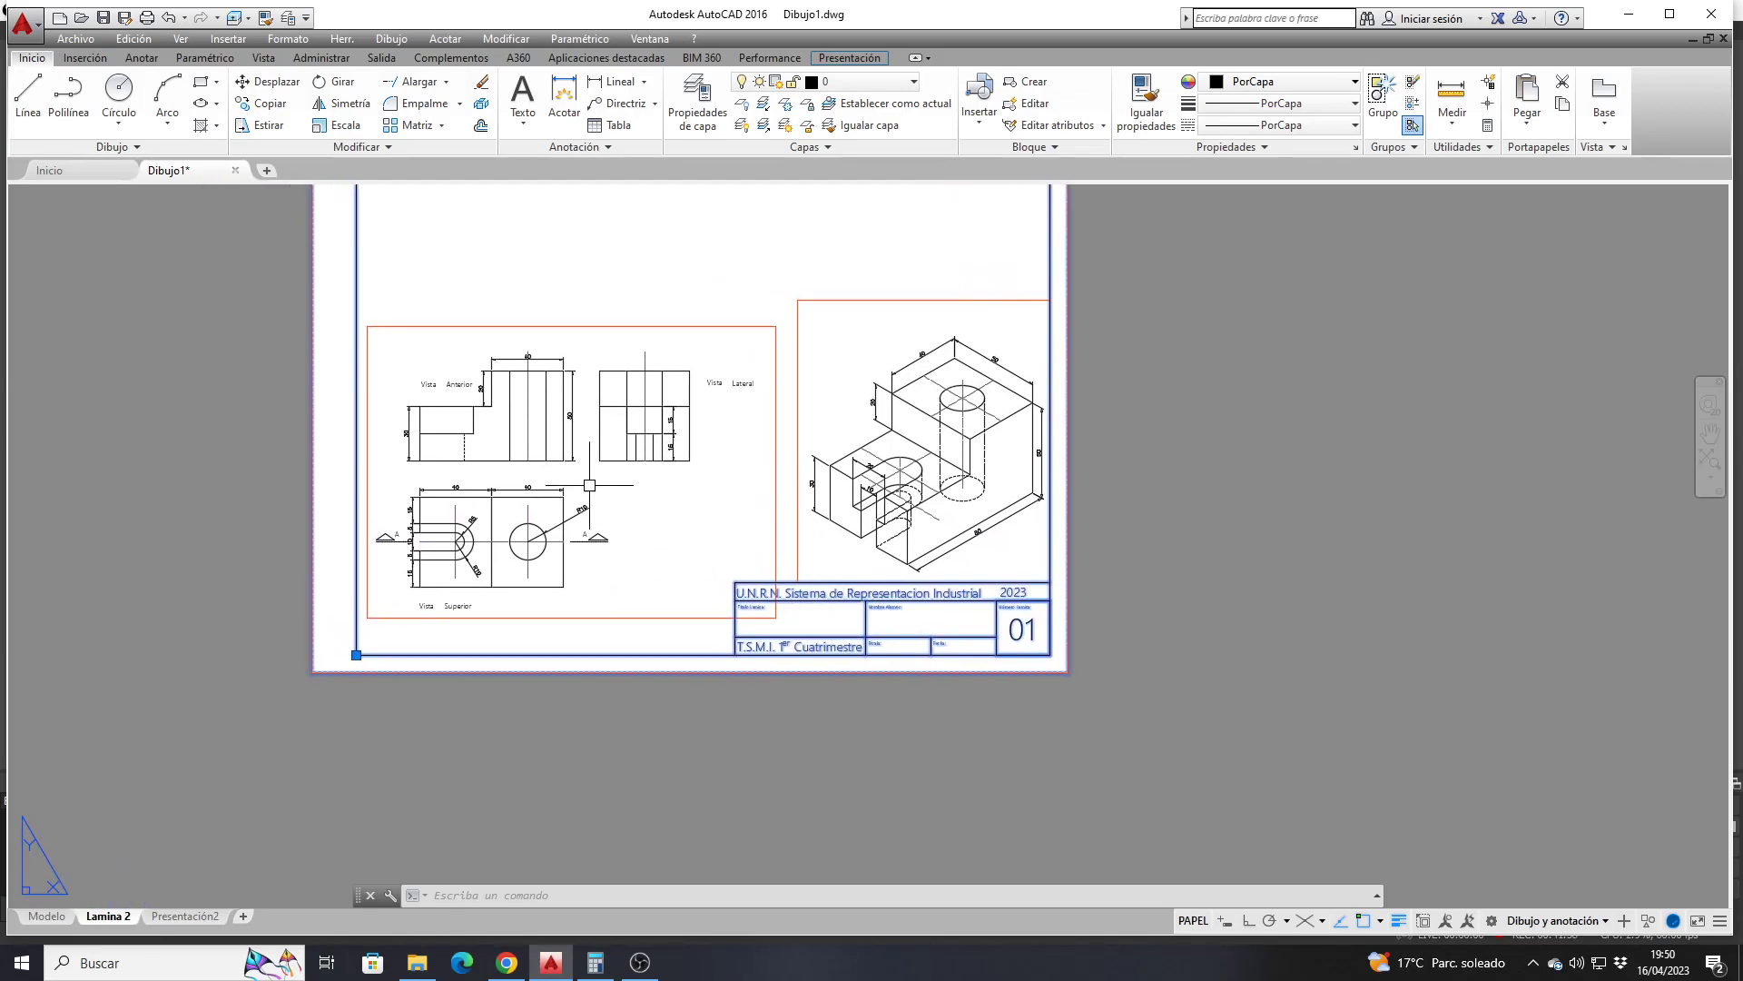
{"action": "left_click", "coordinate": [486, 105]}
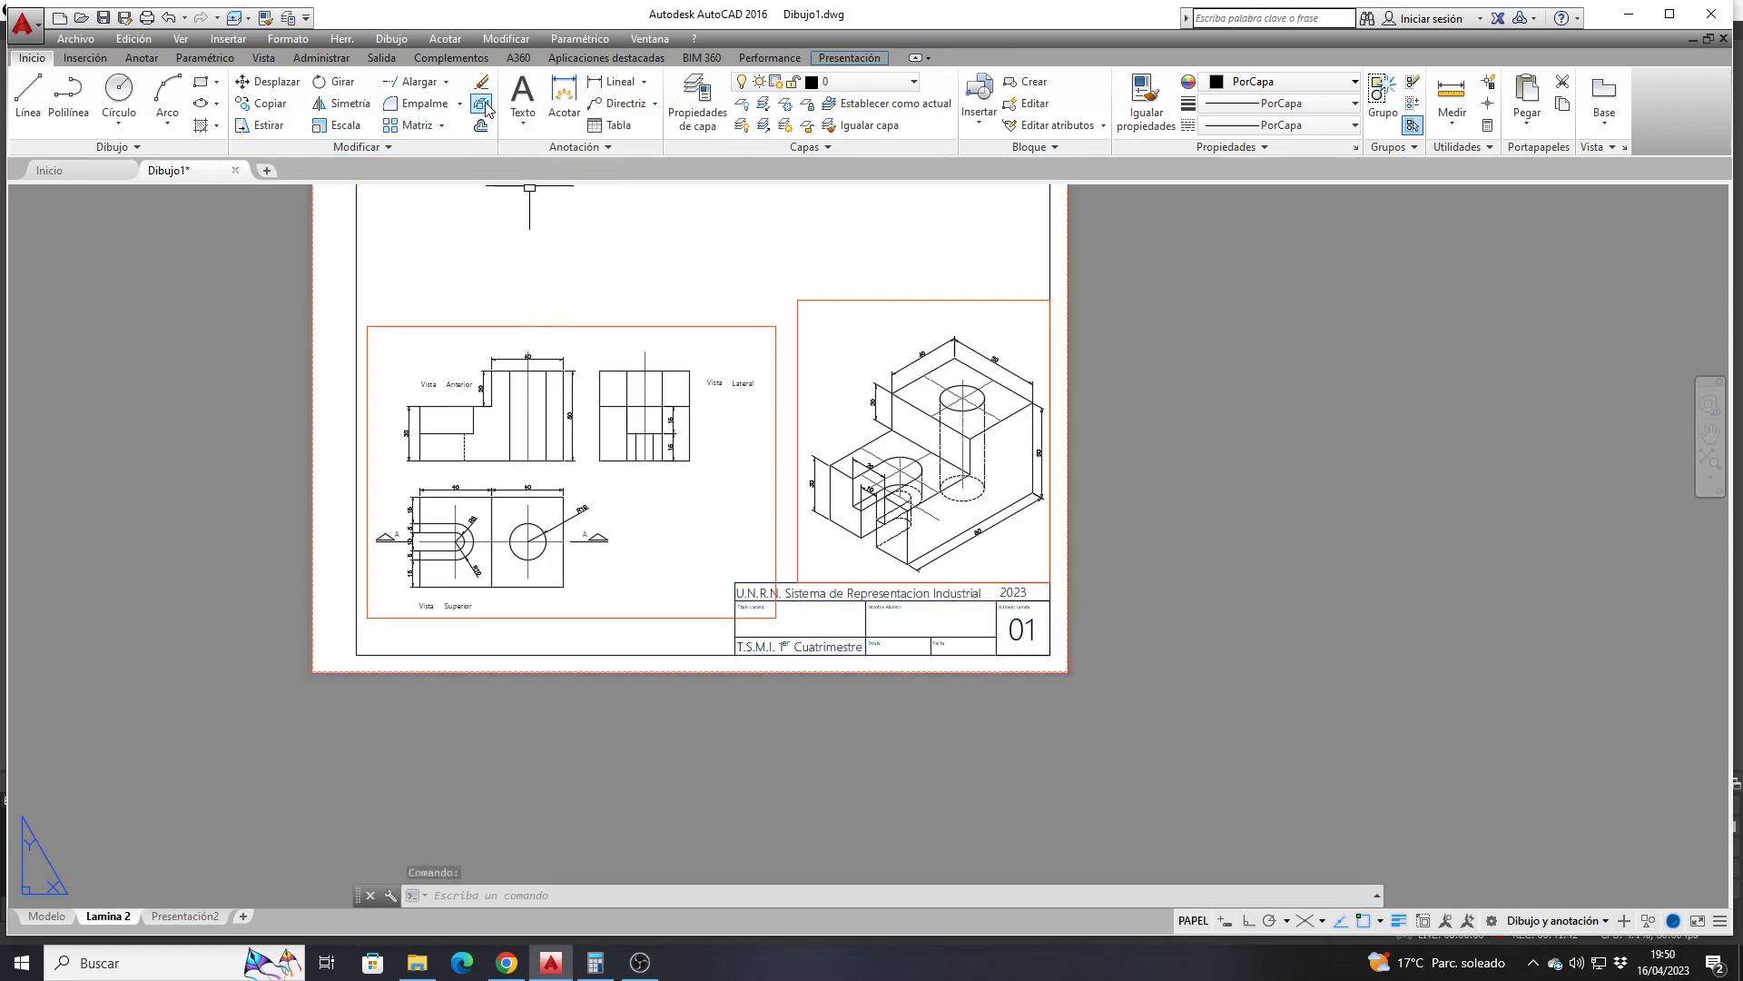
{"action": "left_click", "coordinate": [410, 655]}
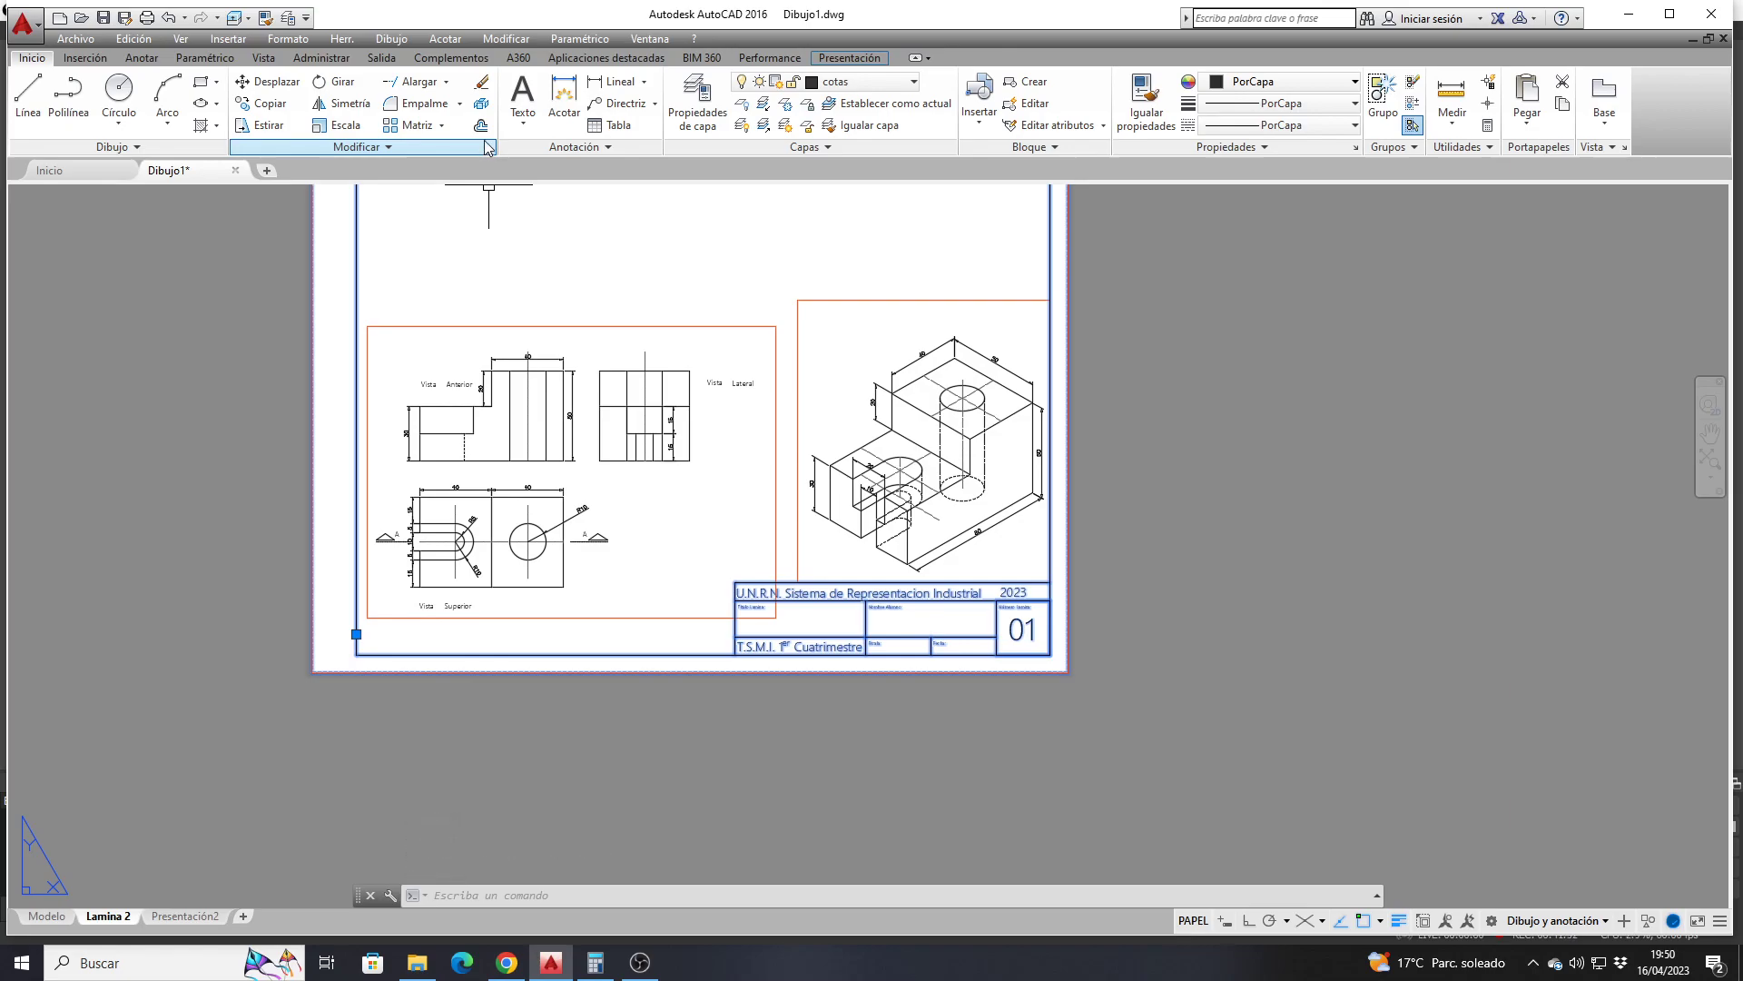
{"action": "left_click", "coordinate": [481, 107]}
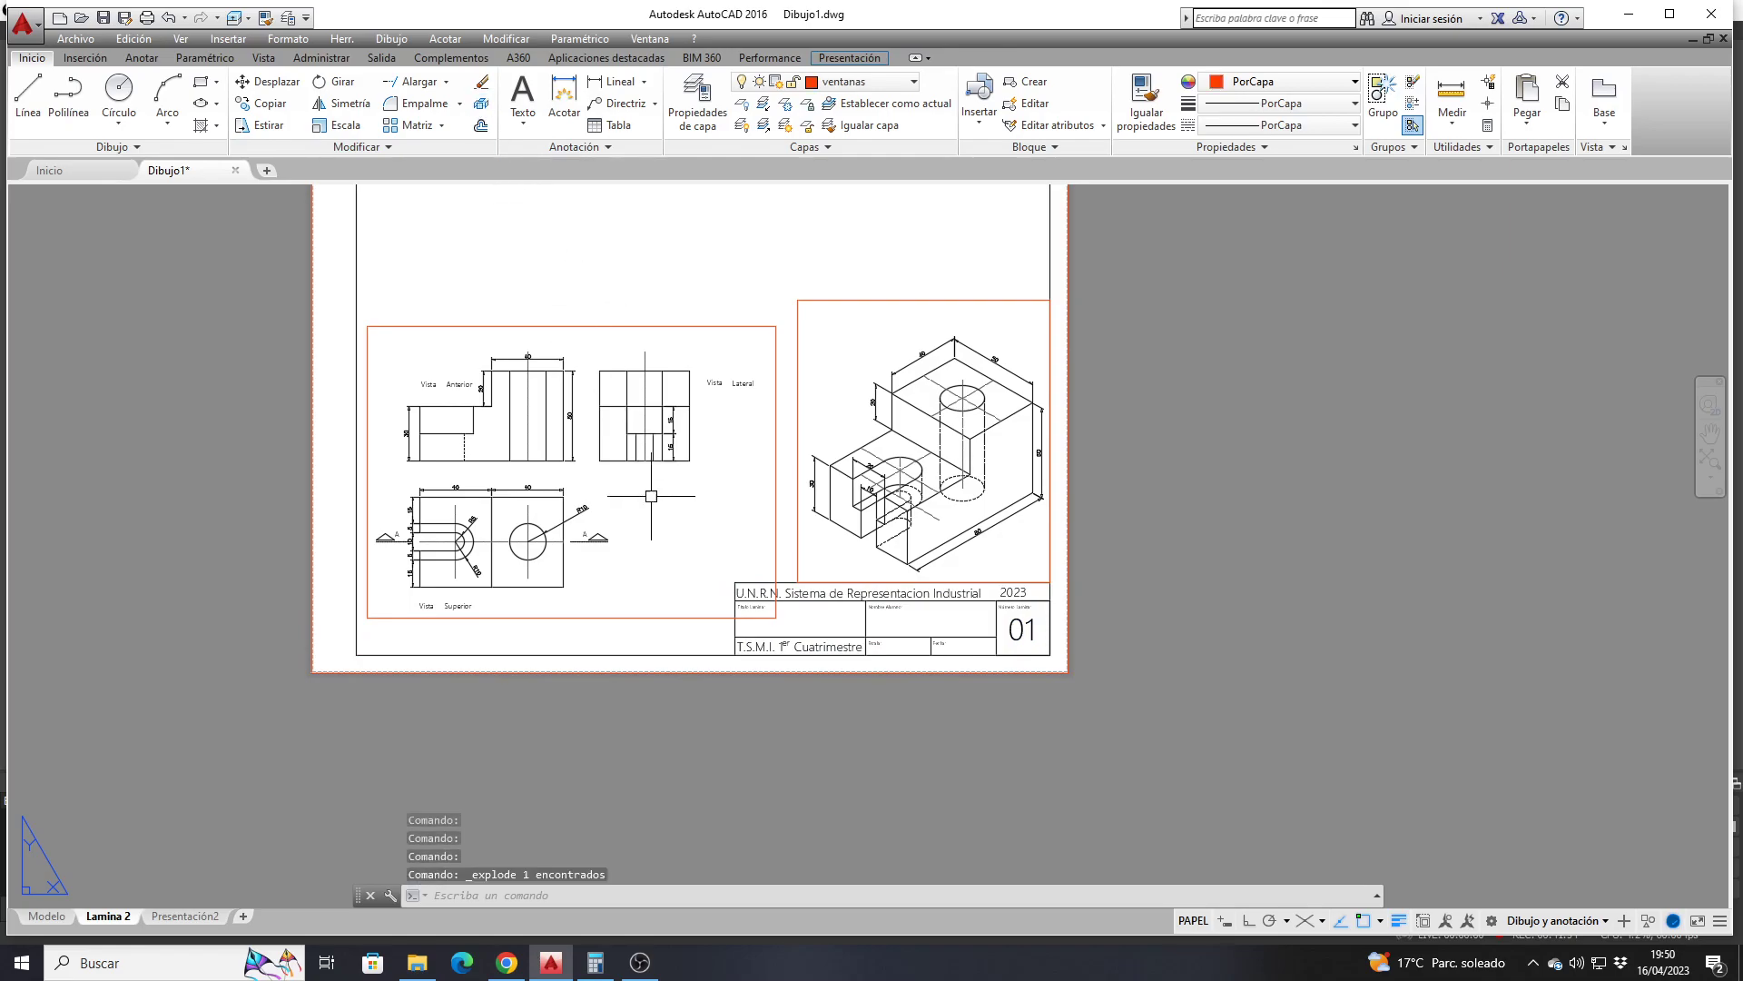
Check that the title block's lines and heading text can be selected individually, and clear the selection
{"action": "scroll", "coordinate": [751, 636], "scroll_direction": "up", "scroll_amount": 2}
{"action": "left_click", "coordinate": [751, 637]}
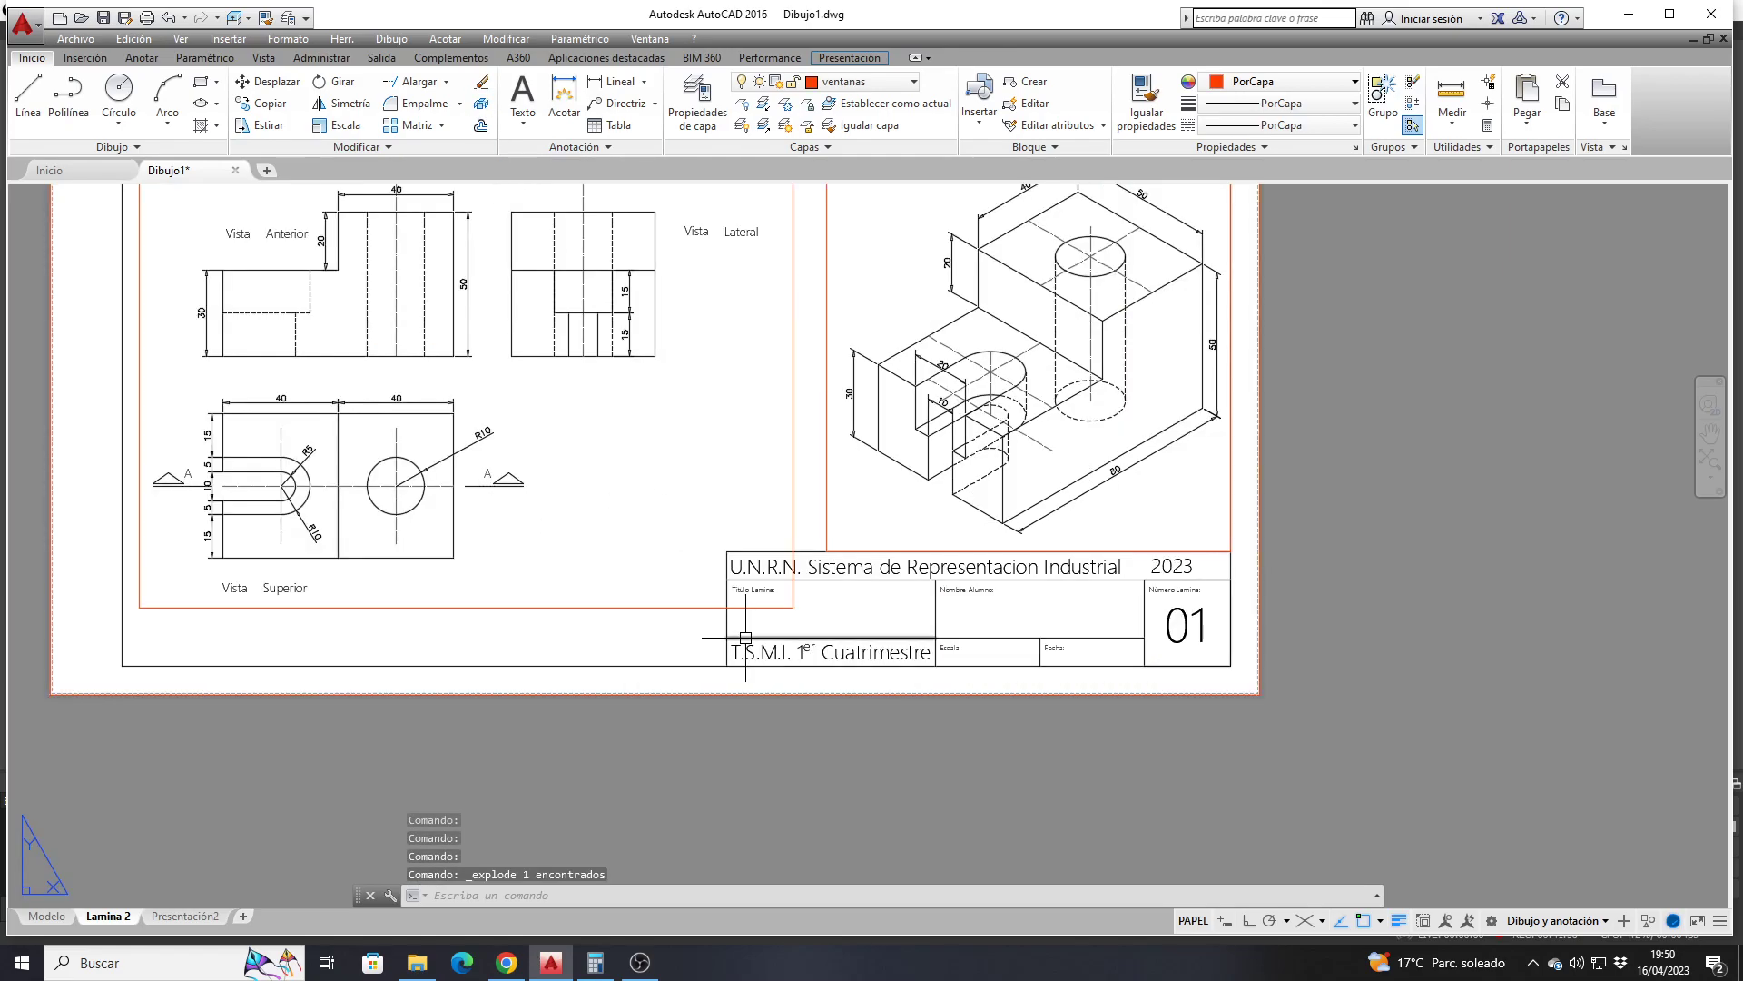
{"action": "left_click", "coordinate": [932, 612]}
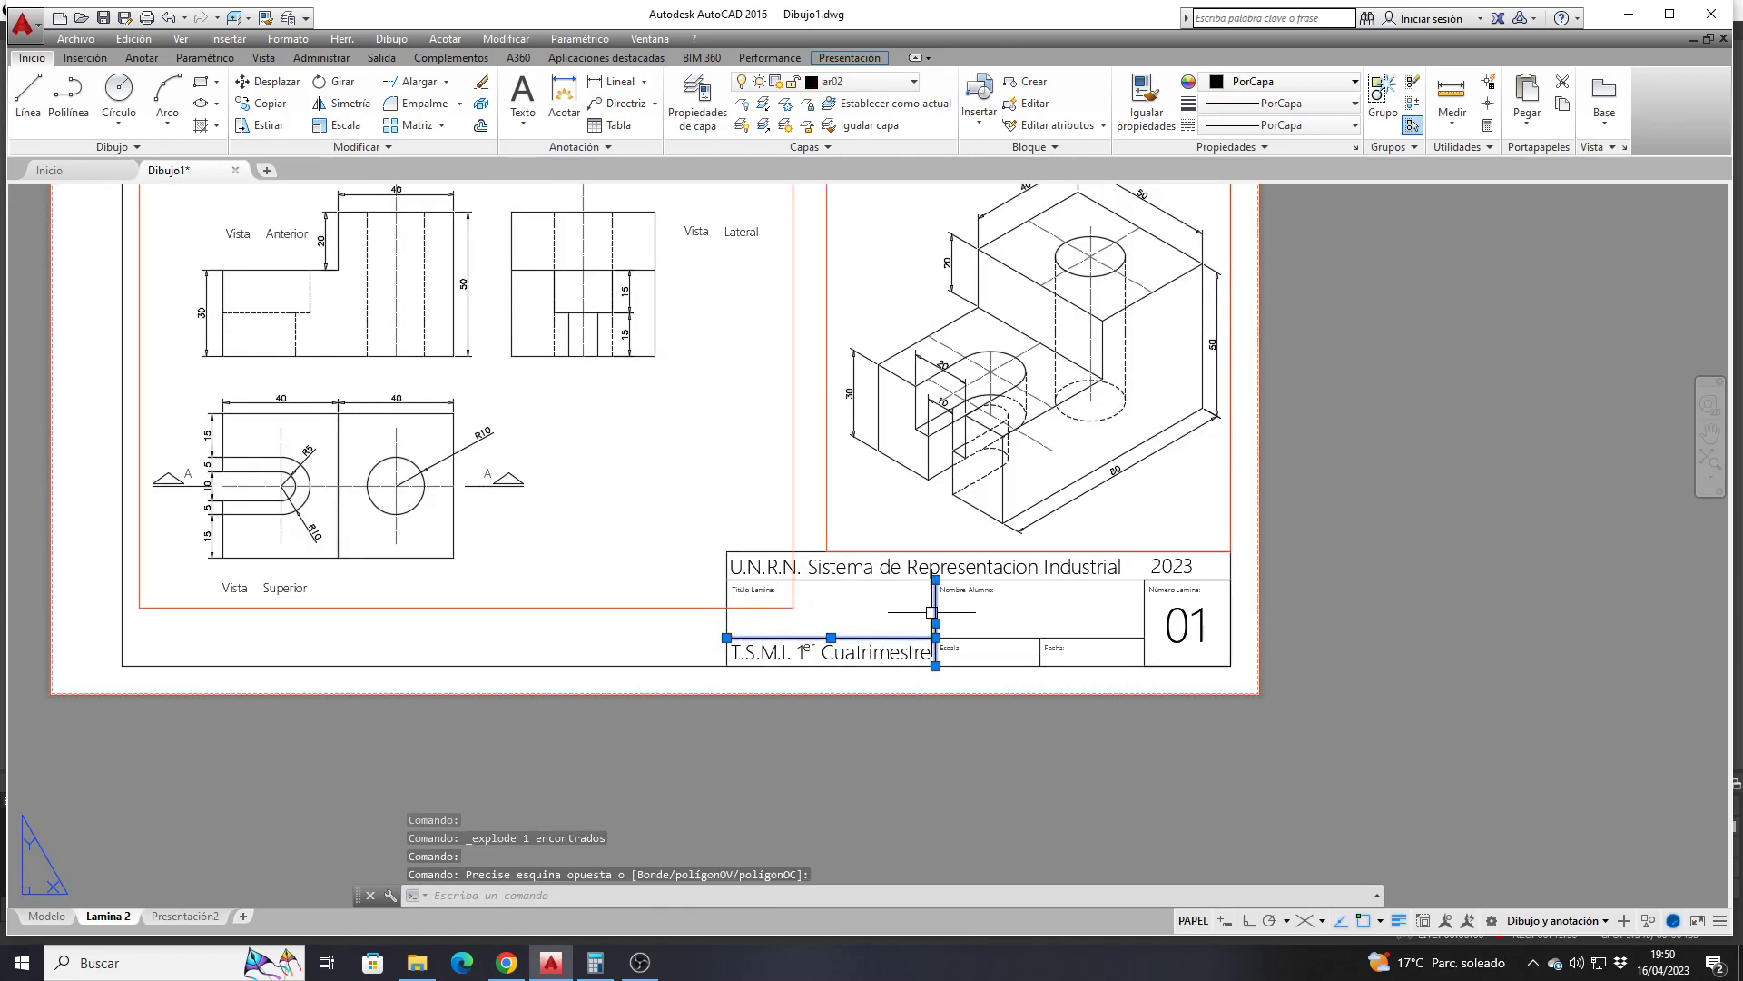
{"action": "key", "text": "Escape"}
{"action": "key", "text": "Escape"}
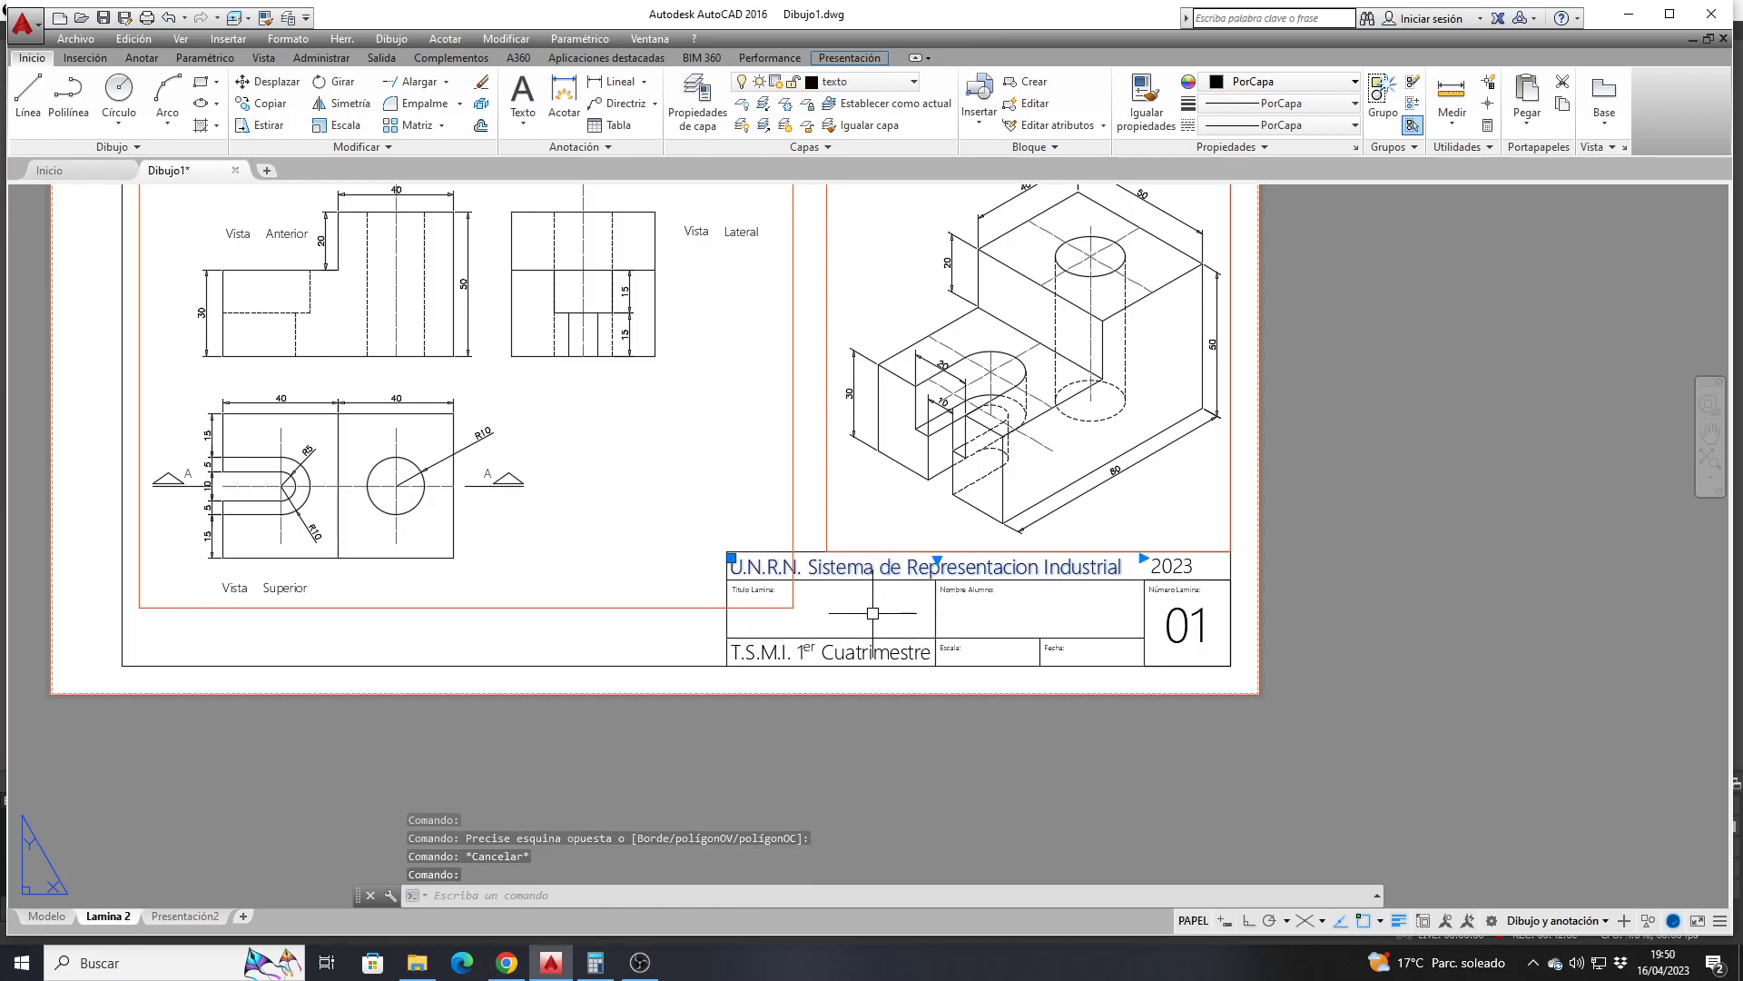
{"action": "scroll", "coordinate": [865, 619], "scroll_direction": "down", "scroll_amount": 4}
{"action": "middle_click_drag", "start_coordinate": [731, 610], "coordinate": [720, 651]}
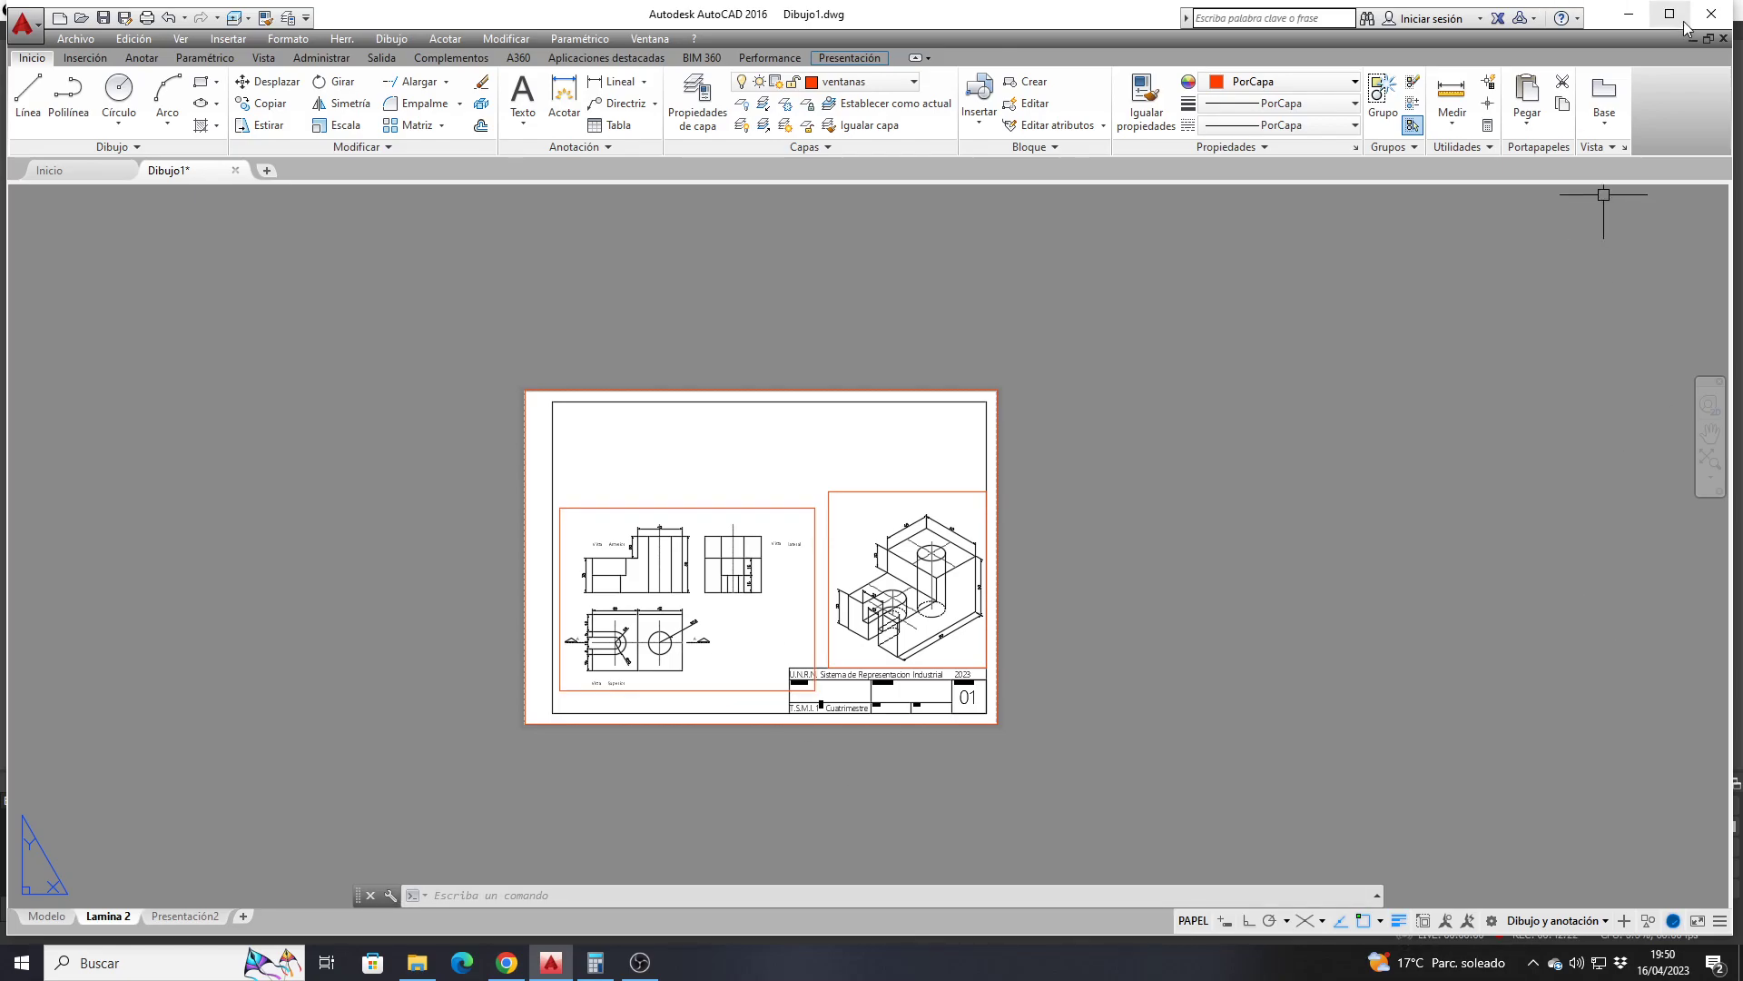
{"action": "left_click", "coordinate": [1628, 14]}
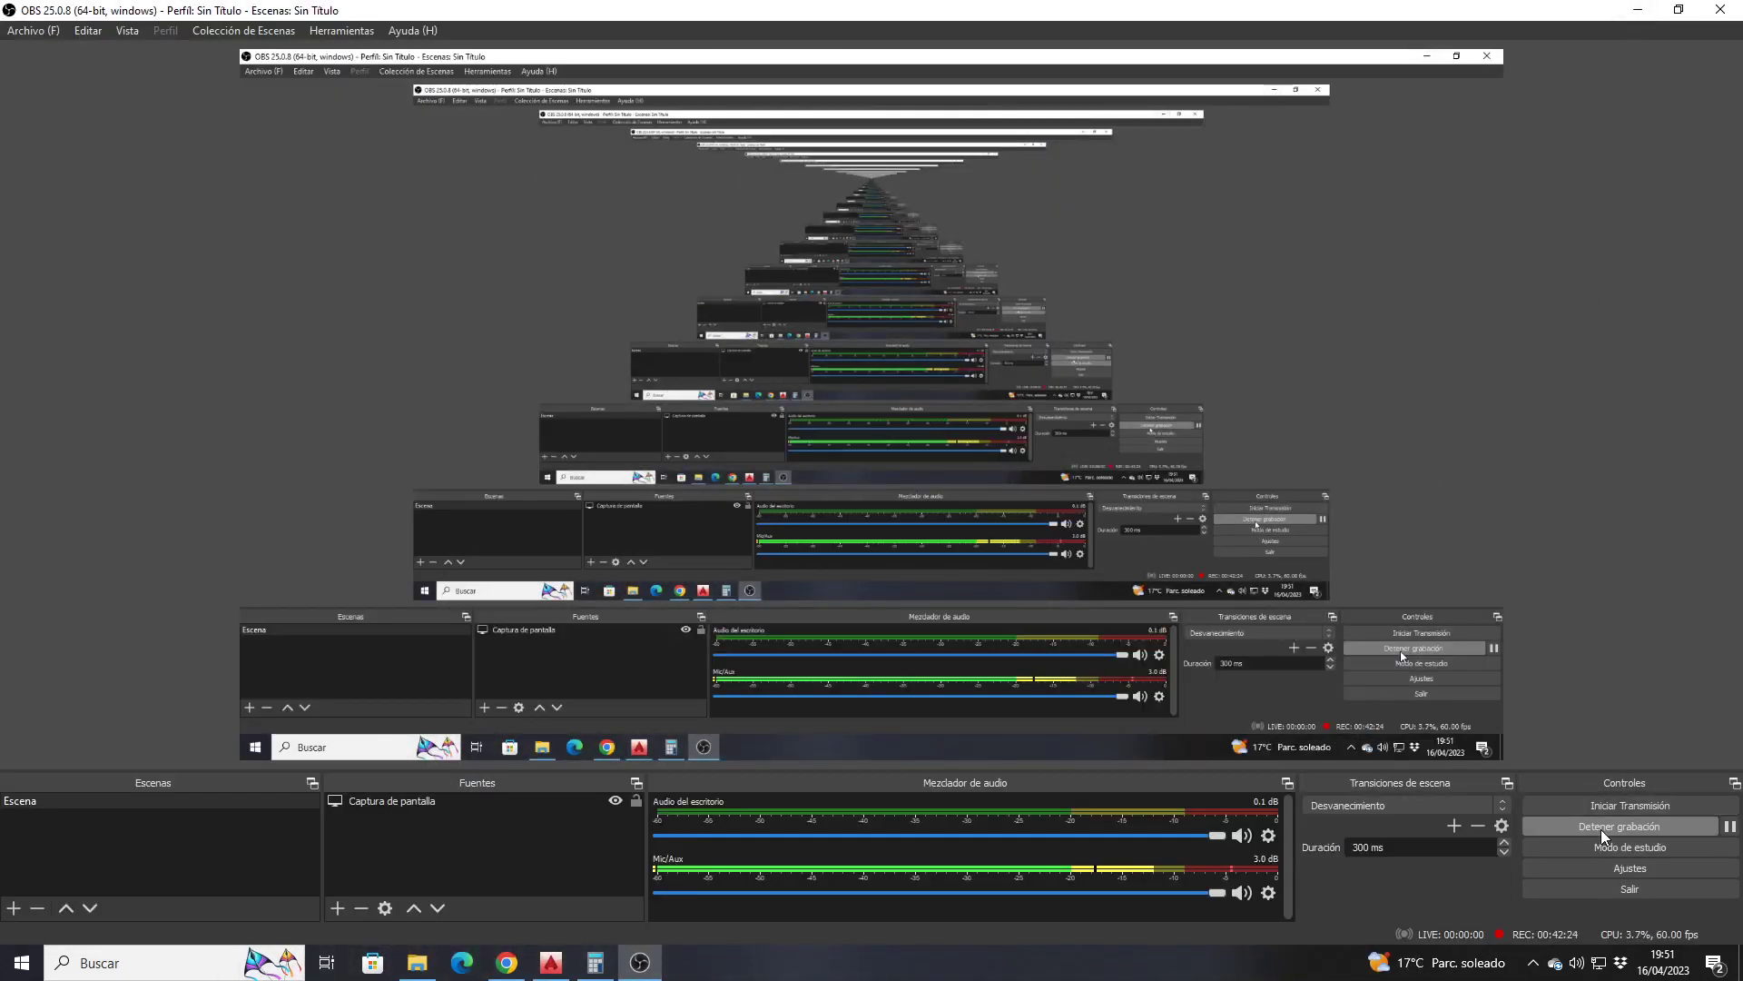